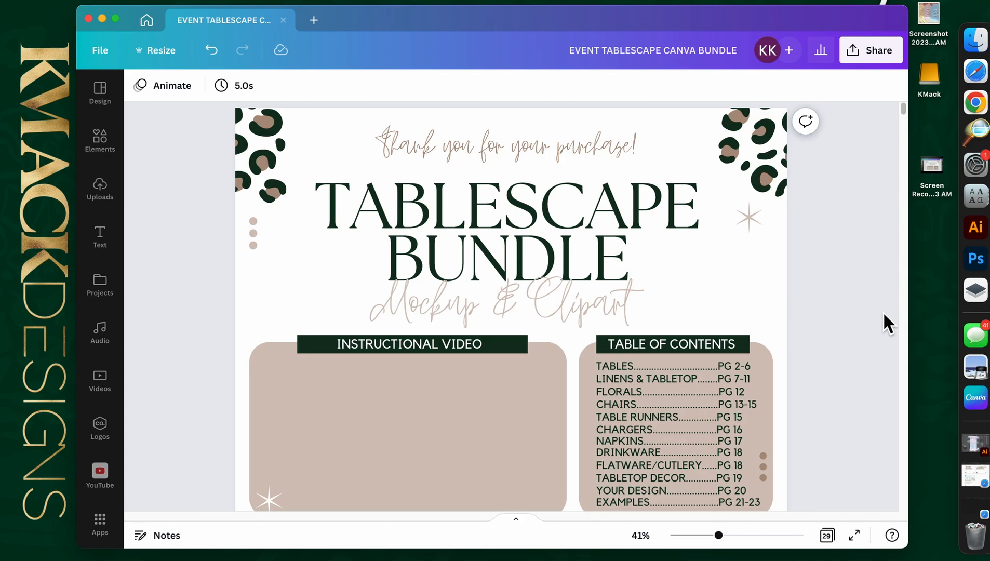
Step: Look through the bundle's pages from the table of contents through tables, linens, chairs and decor to the Tablescape Example page
{"action": "scroll", "coordinate": [884, 314], "scroll_direction": "down", "scroll_amount": 2}
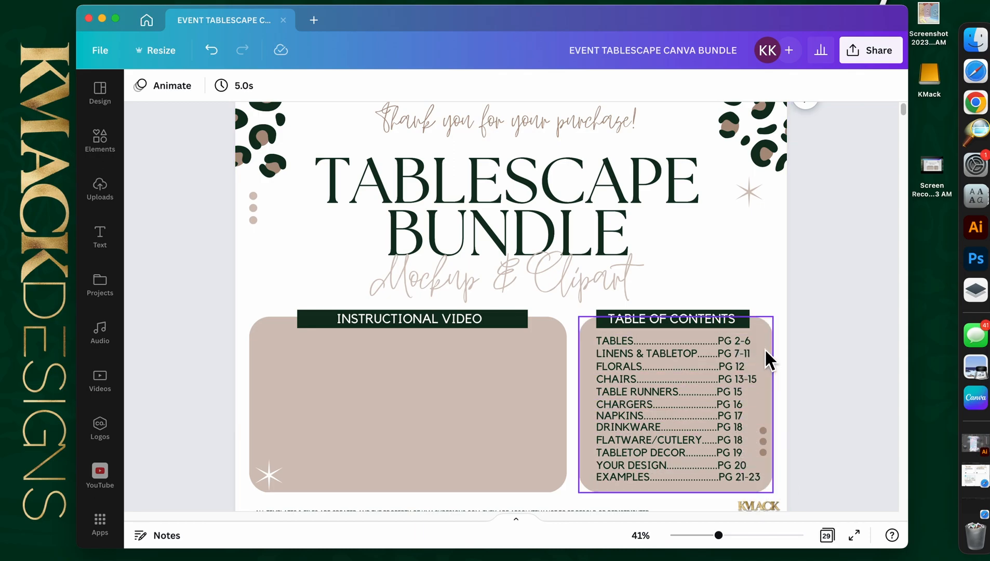
{"action": "scroll", "coordinate": [803, 324], "scroll_direction": "down", "scroll_amount": 5}
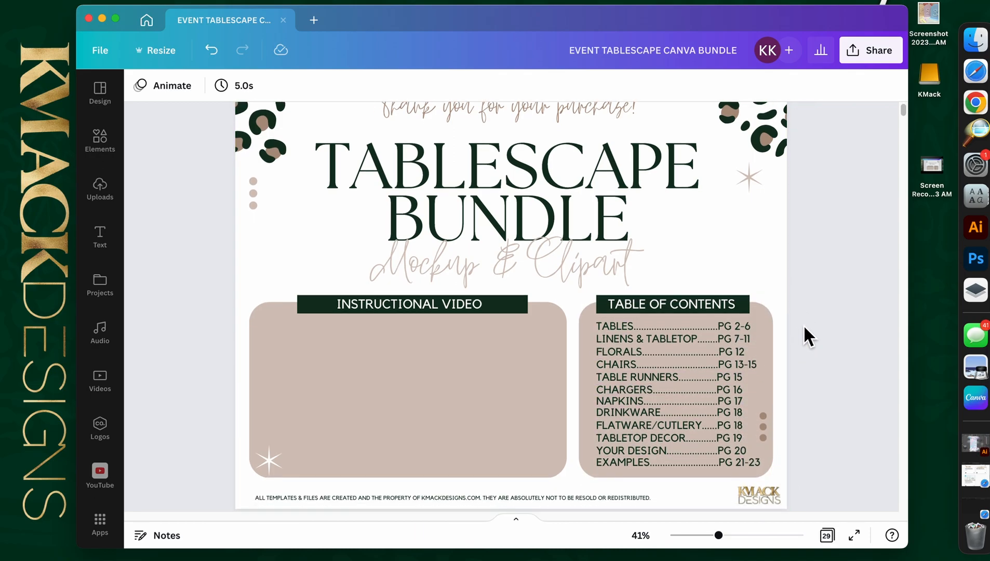
{"action": "scroll", "coordinate": [805, 327], "scroll_direction": "down", "scroll_amount": 11}
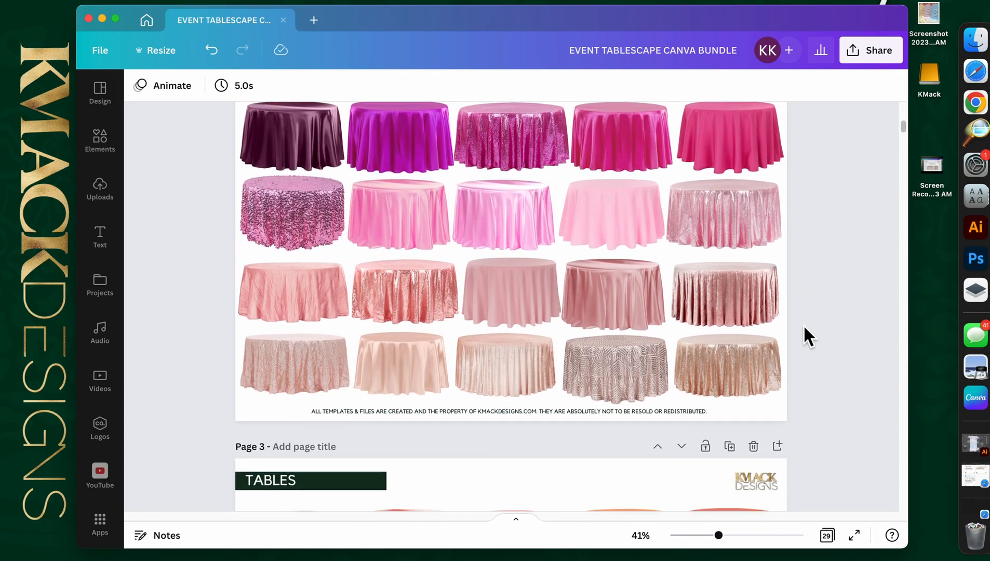
{"action": "scroll", "coordinate": [805, 327], "scroll_direction": "down", "scroll_amount": 12}
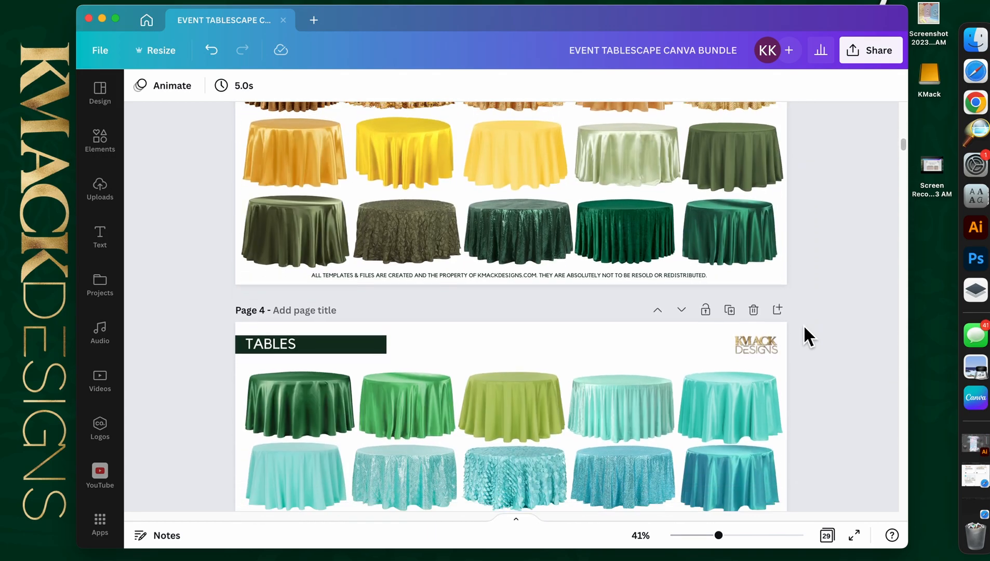
{"action": "scroll", "coordinate": [803, 324], "scroll_direction": "down", "scroll_amount": 20}
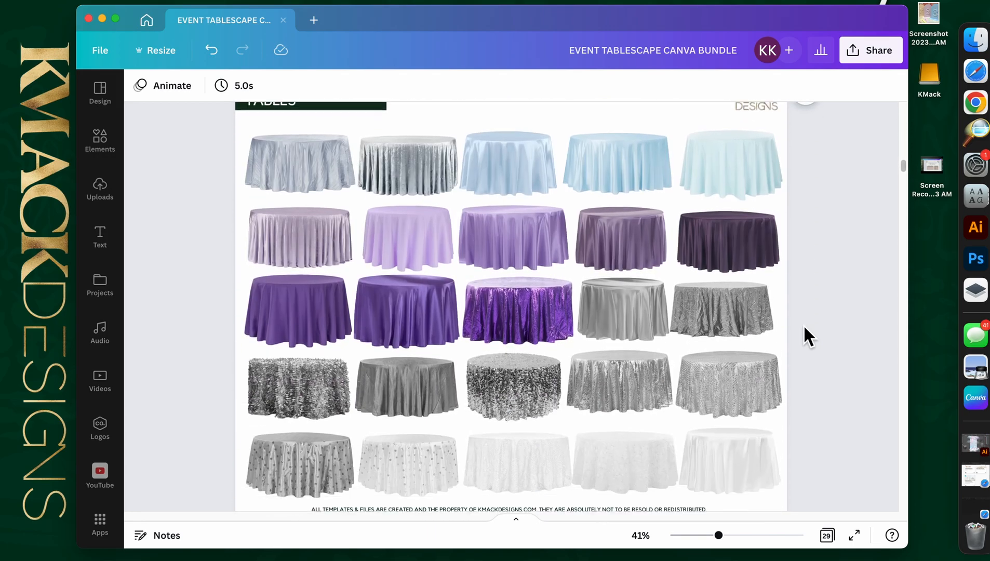
{"action": "scroll", "coordinate": [803, 324], "scroll_direction": "down", "scroll_amount": 20}
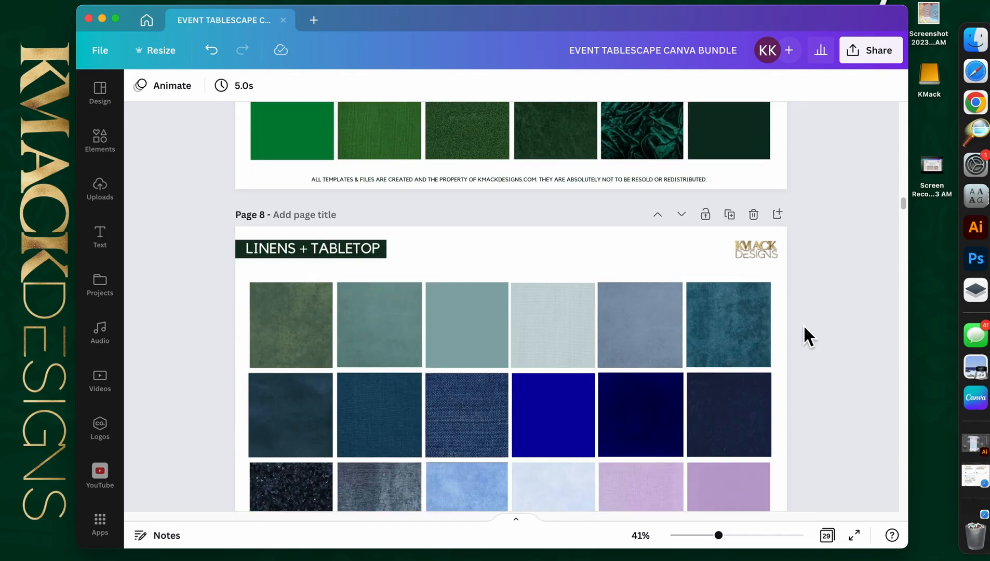
{"action": "scroll", "coordinate": [803, 324], "scroll_direction": "down", "scroll_amount": 15}
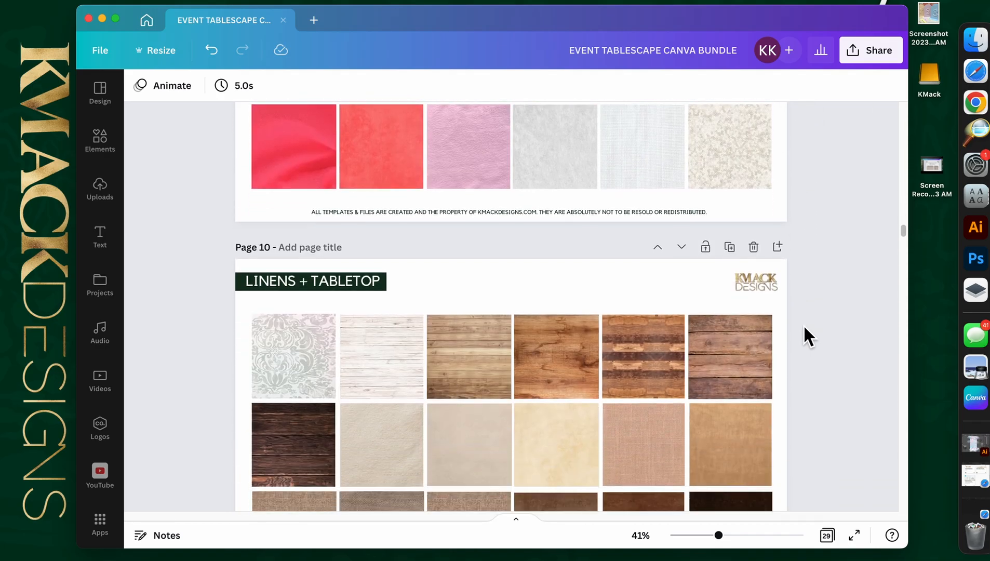
{"action": "scroll", "coordinate": [803, 337], "scroll_direction": "down", "scroll_amount": 20}
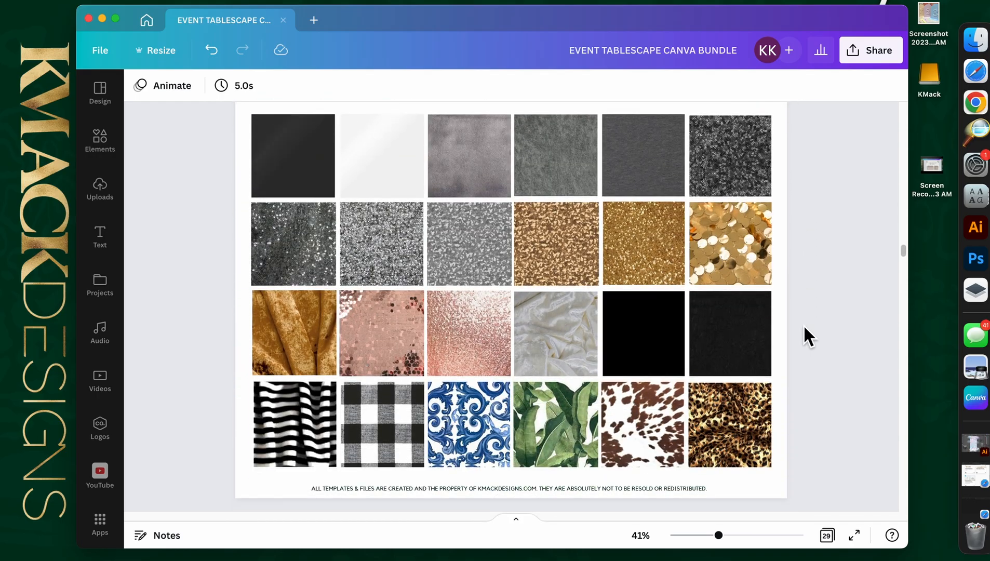
{"action": "scroll", "coordinate": [804, 329], "scroll_direction": "down", "scroll_amount": 20}
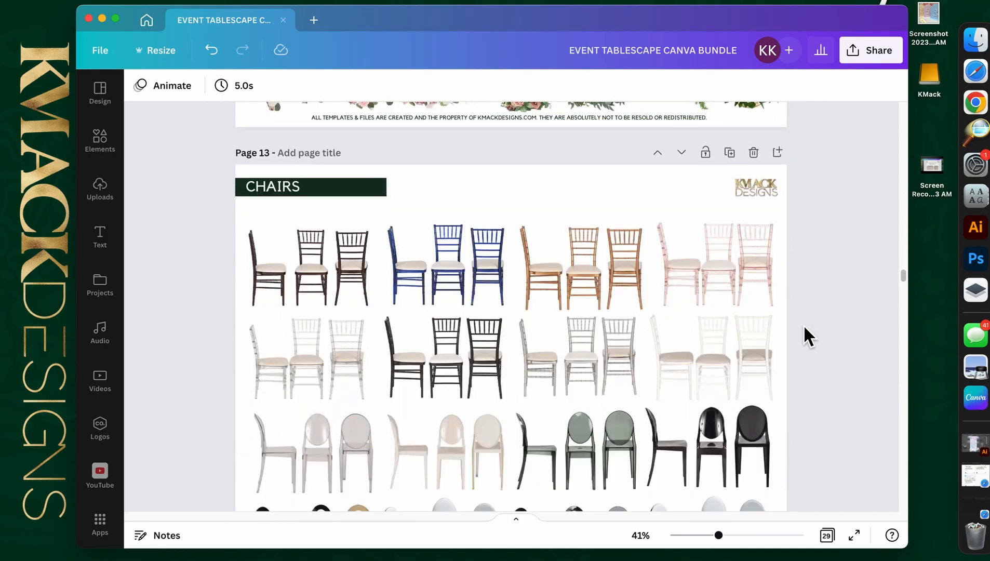
{"action": "scroll", "coordinate": [804, 328], "scroll_direction": "down", "scroll_amount": 20}
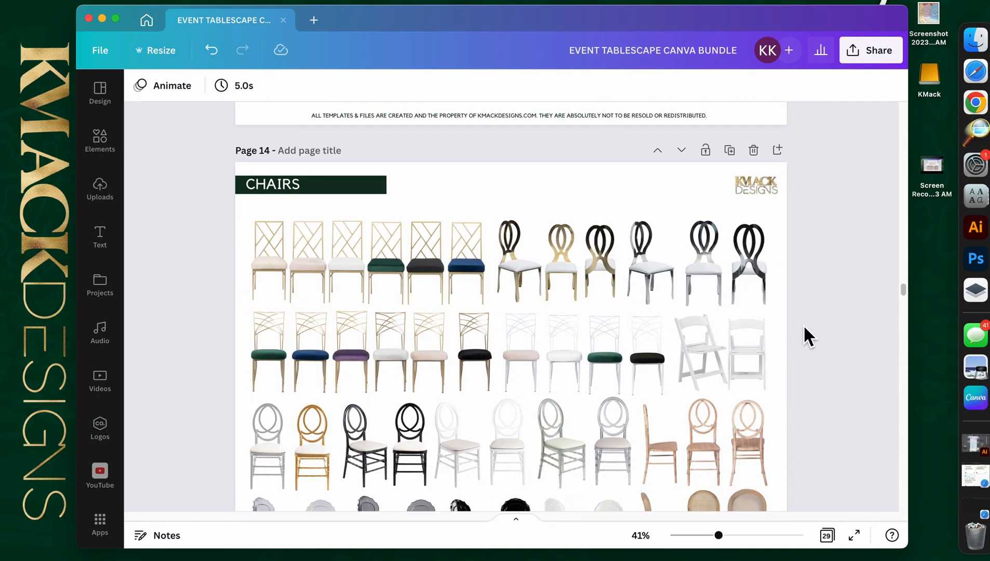
{"action": "scroll", "coordinate": [804, 337], "scroll_direction": "down", "scroll_amount": 20}
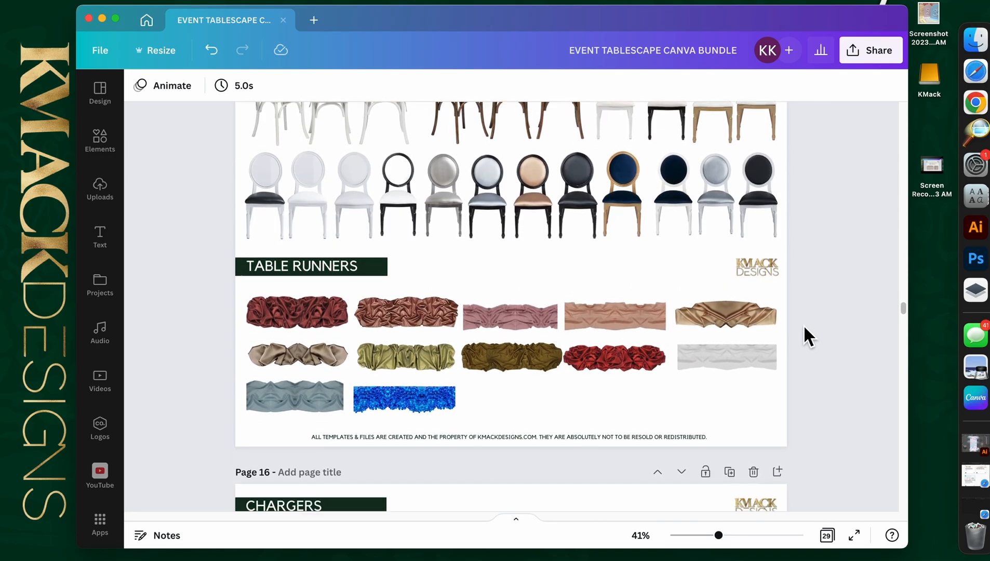
{"action": "scroll", "coordinate": [805, 337], "scroll_direction": "down", "scroll_amount": 20}
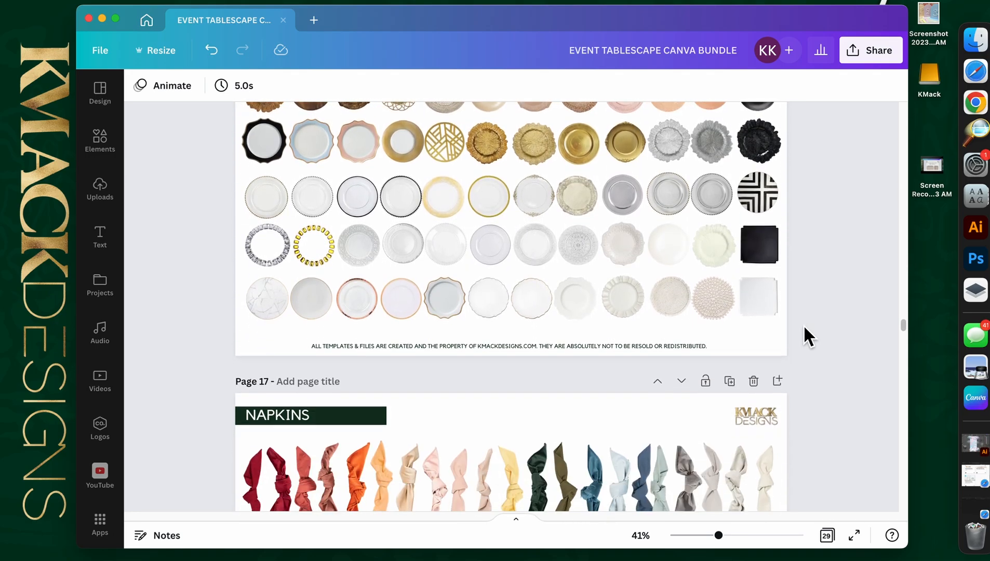
{"action": "scroll", "coordinate": [803, 337], "scroll_direction": "down", "scroll_amount": 20}
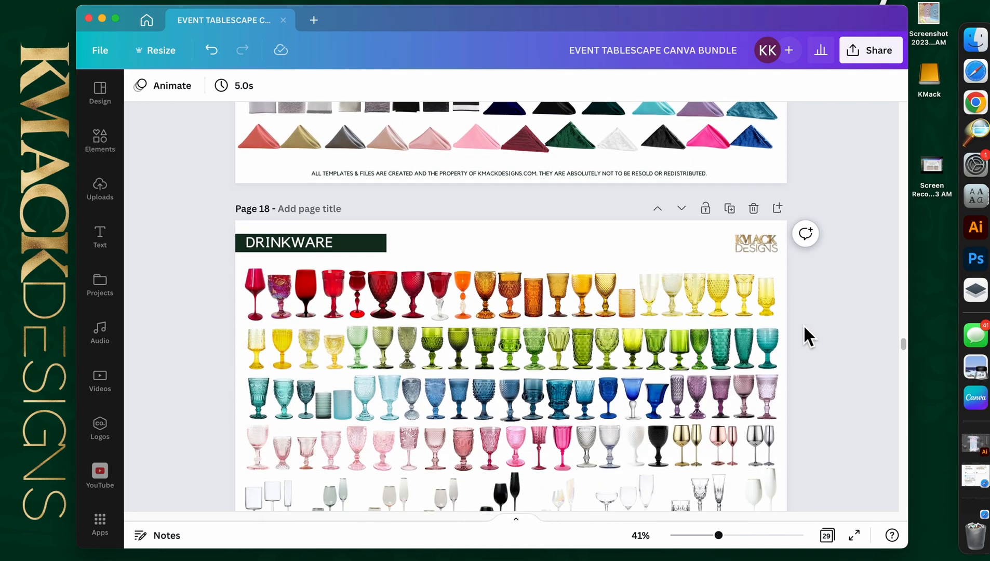
{"action": "scroll", "coordinate": [805, 337], "scroll_direction": "down", "scroll_amount": 20}
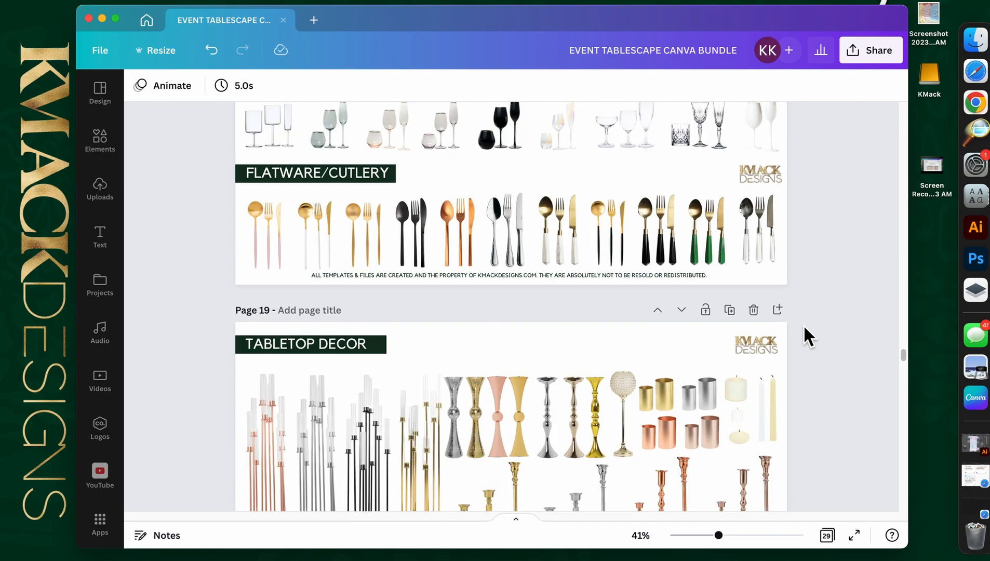
{"action": "scroll", "coordinate": [805, 327], "scroll_direction": "down", "scroll_amount": 10}
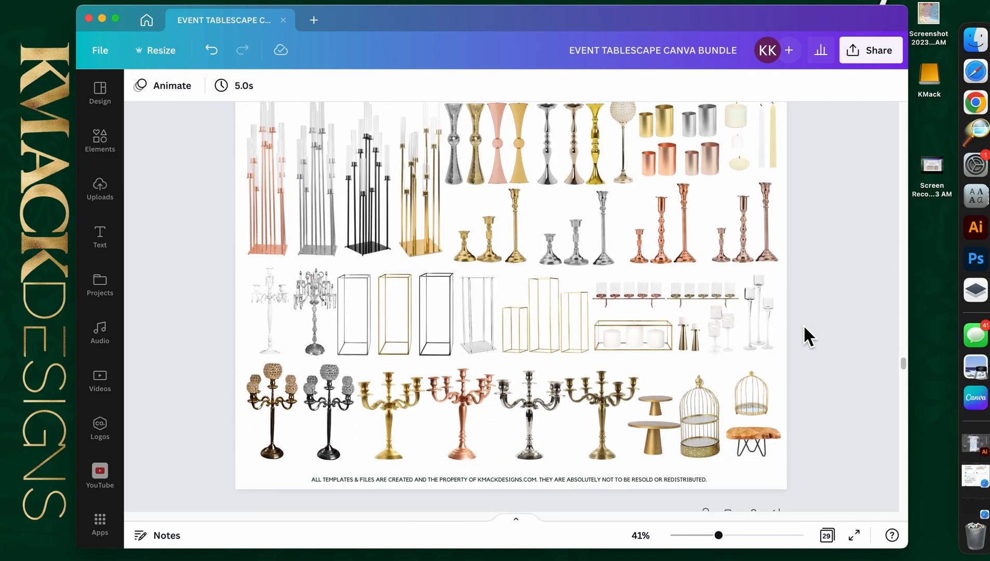
{"action": "scroll", "coordinate": [805, 327], "scroll_direction": "down", "scroll_amount": 5}
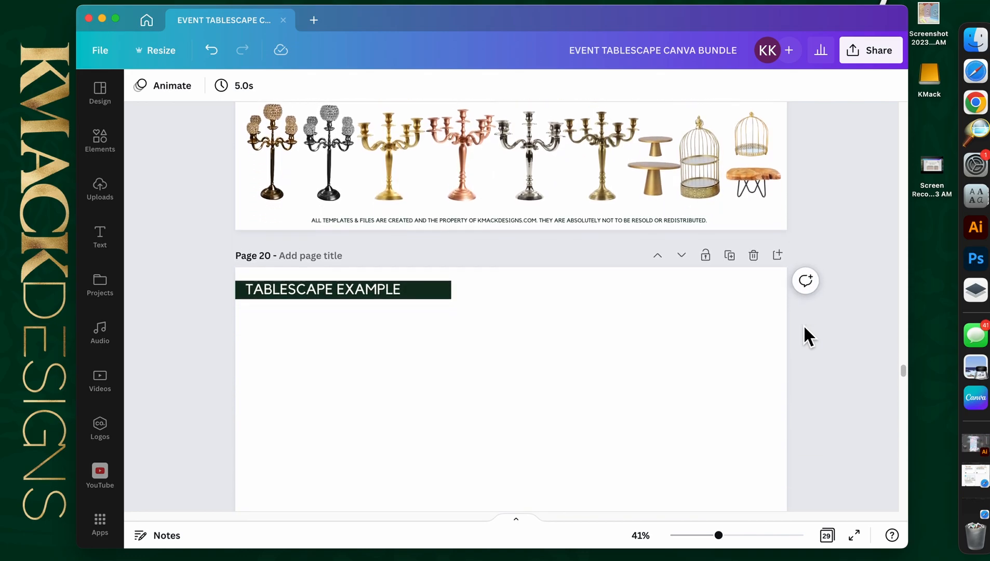
Step: View the blank Tablescape Example page on page 20 at 35% zoom
{"action": "left_click", "coordinate": [336, 328]}
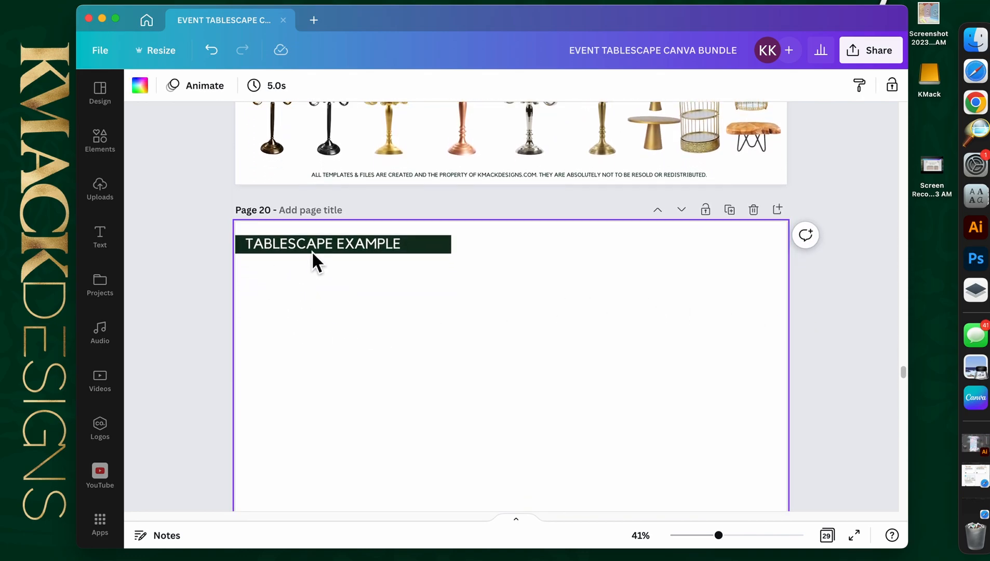
{"action": "scroll", "coordinate": [439, 356], "scroll_direction": "down", "scroll_amount": 2}
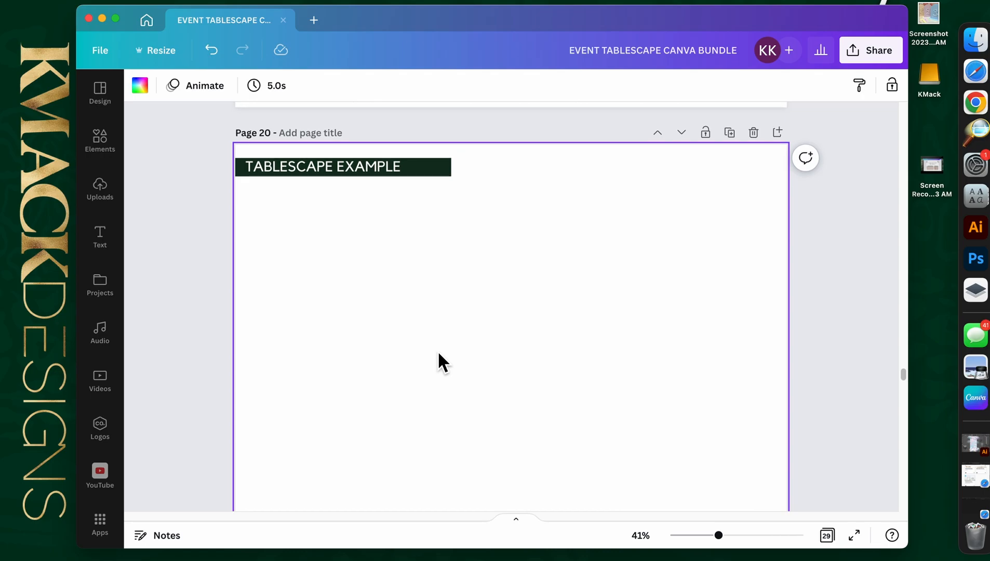
{"action": "scroll", "coordinate": [439, 356], "scroll_direction": "down", "scroll_amount": 8}
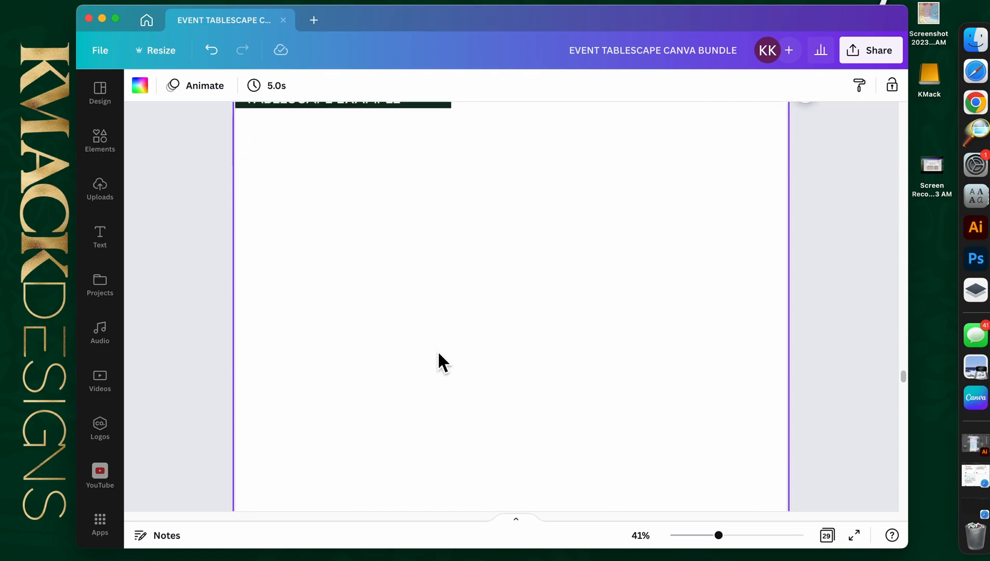
{"action": "left_click_drag", "start_coordinate": [729, 544], "coordinate": [727, 543]}
{"action": "scroll", "coordinate": [710, 444], "scroll_direction": "down", "scroll_amount": 9}
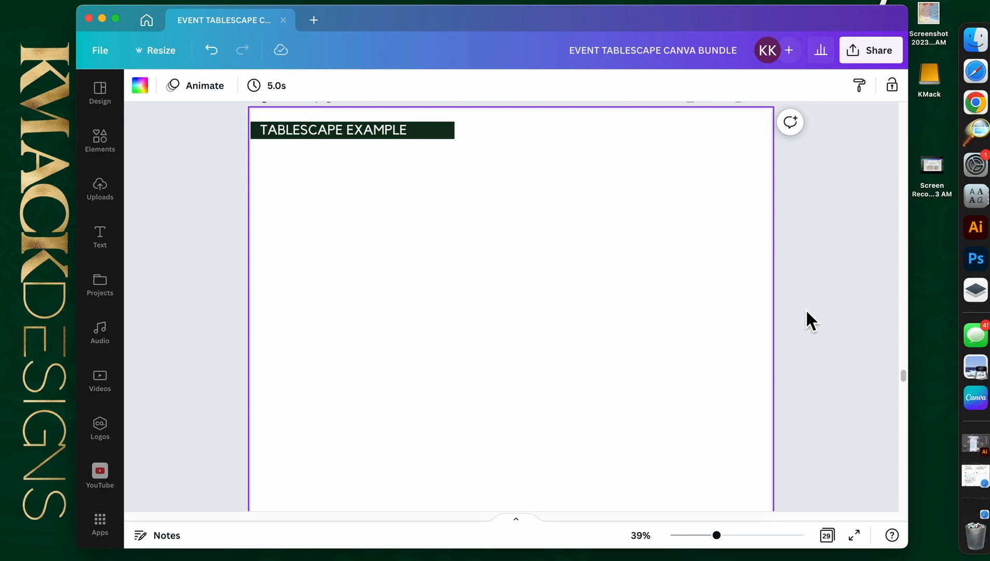
{"action": "left_click_drag", "start_coordinate": [717, 535], "coordinate": [713, 536]}
Step: Go back through the clipart pages and examine the Linens + Tabletop fabric swatches on pages 7 to 9
{"action": "scroll", "coordinate": [641, 396], "scroll_direction": "up", "scroll_amount": 5}
{"action": "scroll", "coordinate": [640, 400], "scroll_direction": "up", "scroll_amount": 20}
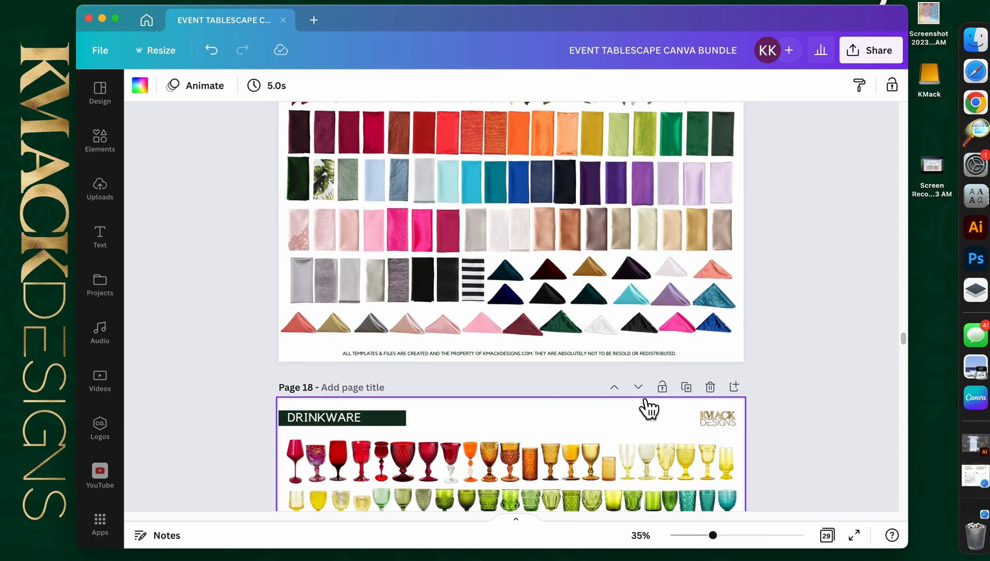
{"action": "scroll", "coordinate": [640, 397], "scroll_direction": "up", "scroll_amount": 20}
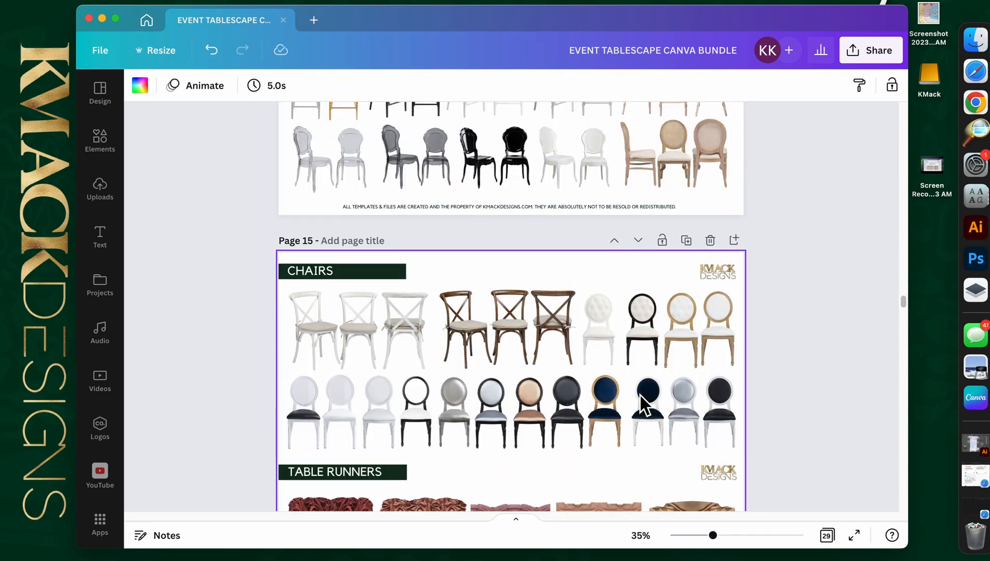
{"action": "scroll", "coordinate": [640, 402], "scroll_direction": "up", "scroll_amount": 20}
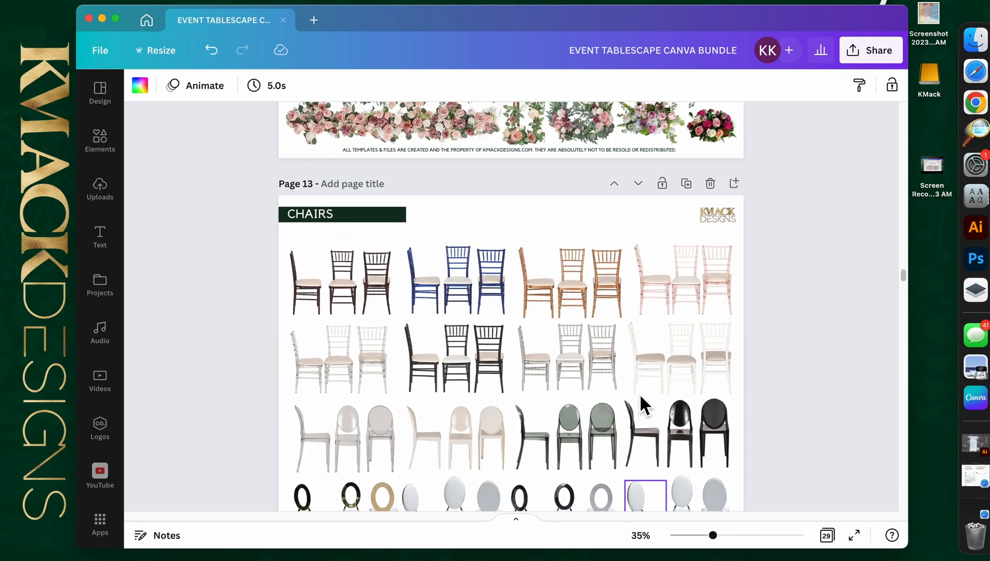
{"action": "scroll", "coordinate": [644, 398], "scroll_direction": "up", "scroll_amount": 15}
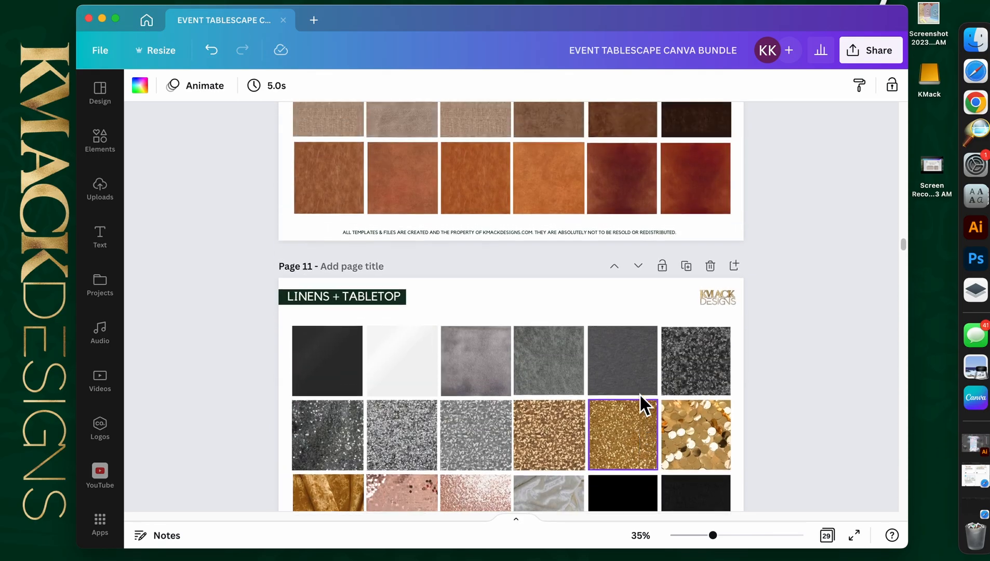
{"action": "scroll", "coordinate": [535, 375], "scroll_direction": "up", "scroll_amount": 8}
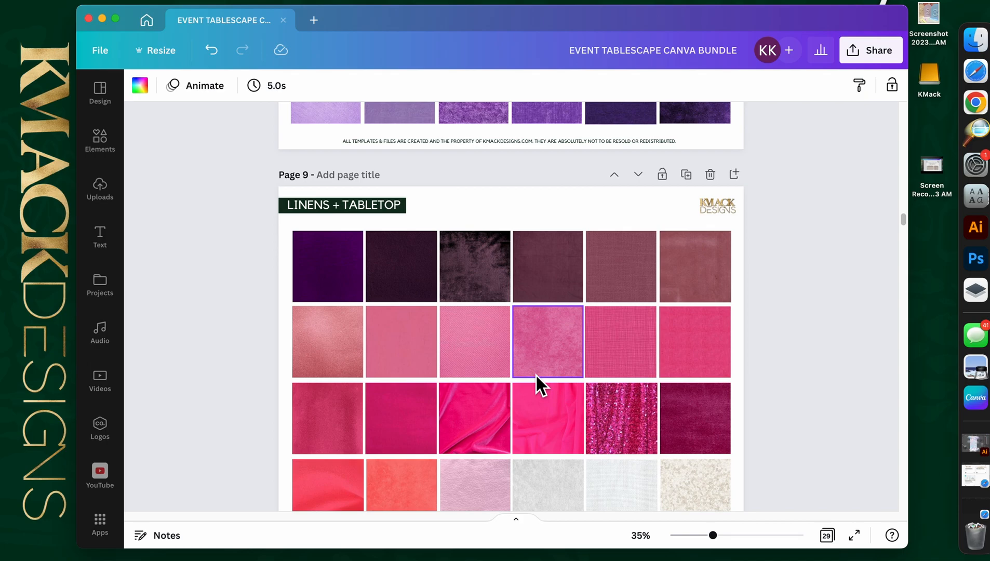
{"action": "scroll", "coordinate": [536, 375], "scroll_direction": "up", "scroll_amount": 5}
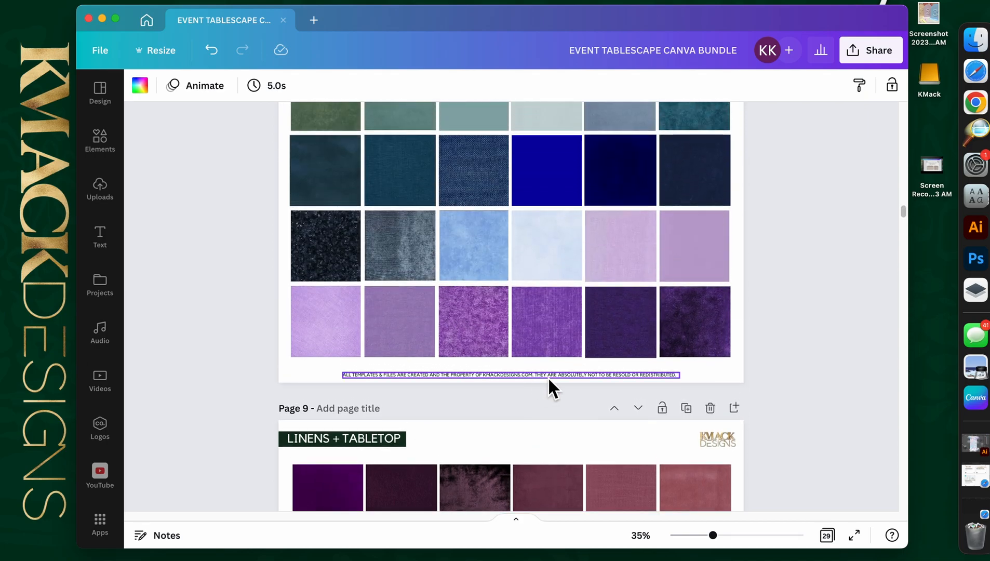
{"action": "scroll", "coordinate": [549, 380], "scroll_direction": "up", "scroll_amount": 1}
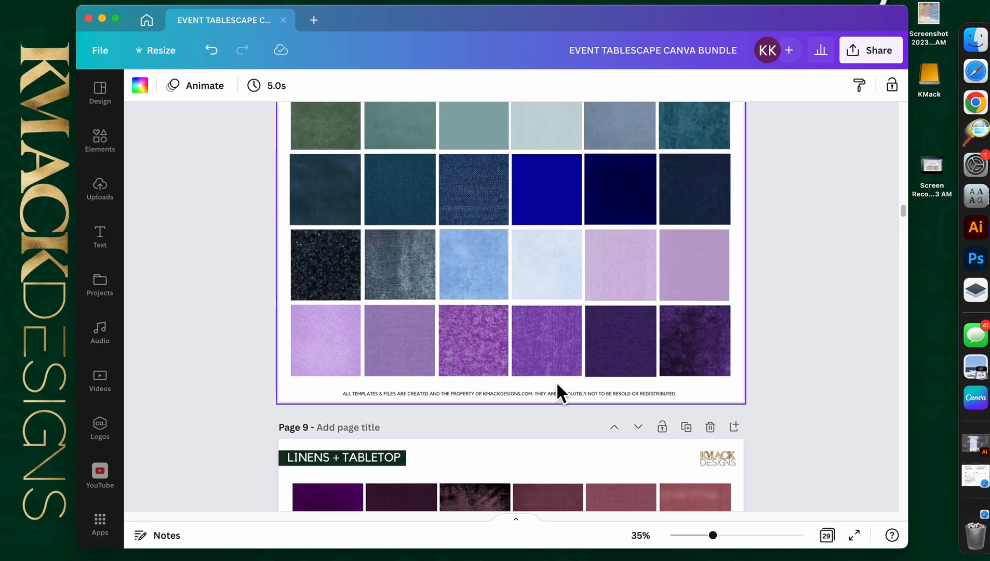
{"action": "scroll", "coordinate": [561, 390], "scroll_direction": "up", "scroll_amount": 3}
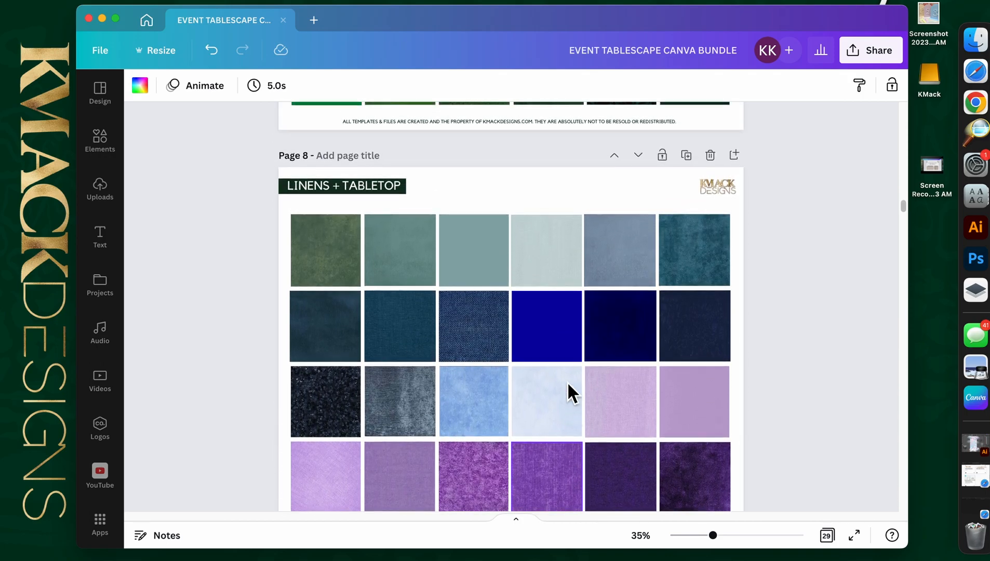
{"action": "scroll", "coordinate": [566, 382], "scroll_direction": "up", "scroll_amount": 8}
{"action": "scroll", "coordinate": [568, 384], "scroll_direction": "down", "scroll_amount": 2}
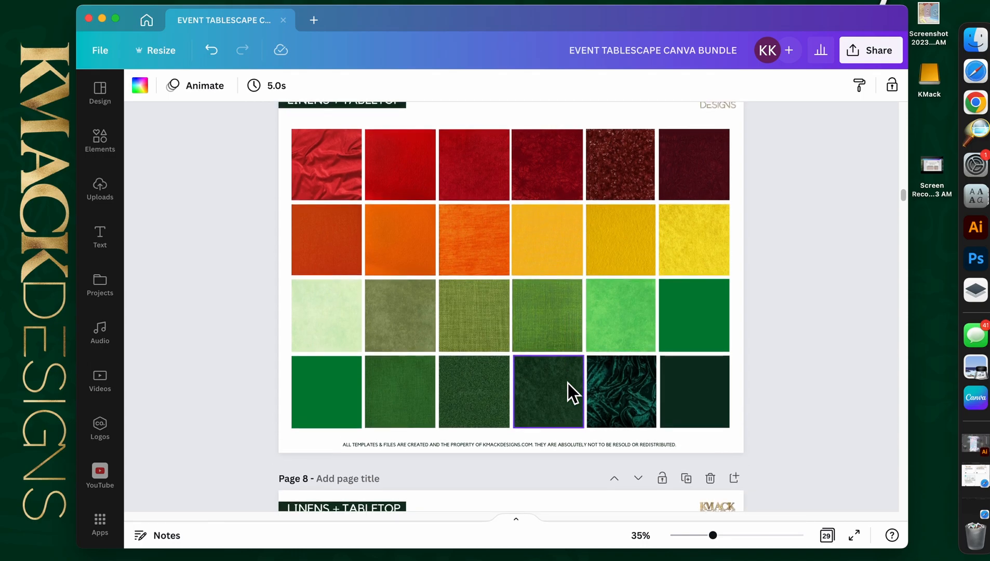
{"action": "scroll", "coordinate": [568, 384], "scroll_direction": "up", "scroll_amount": 3}
{"action": "scroll", "coordinate": [568, 384], "scroll_direction": "down", "scroll_amount": 3}
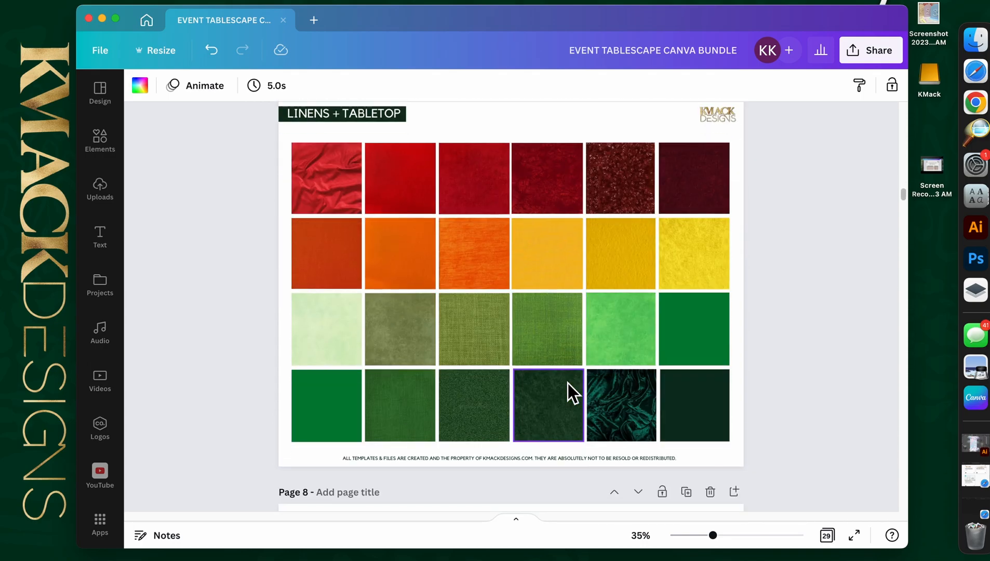
{"action": "scroll", "coordinate": [568, 384], "scroll_direction": "down", "scroll_amount": 6}
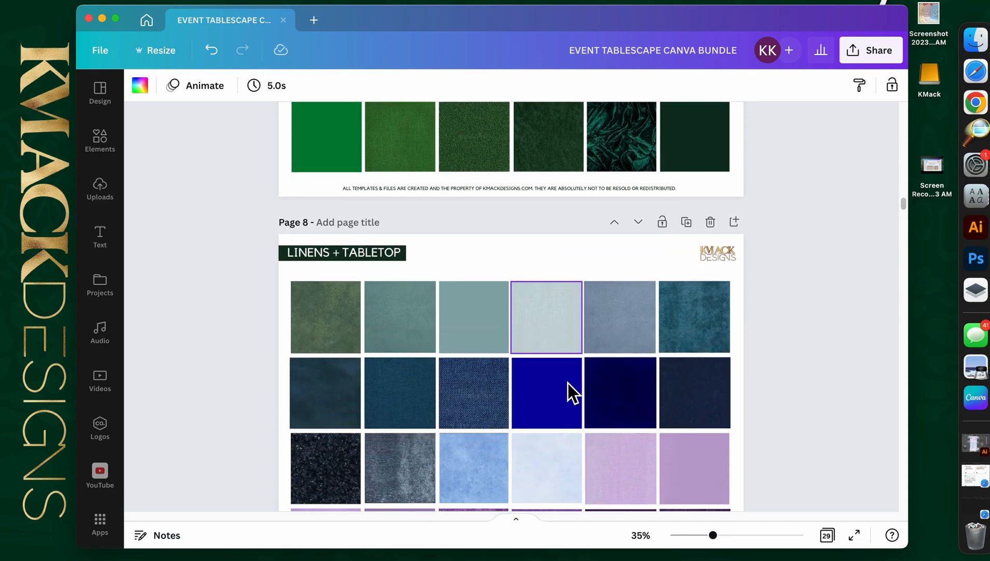
{"action": "scroll", "coordinate": [542, 374], "scroll_direction": "down", "scroll_amount": 3}
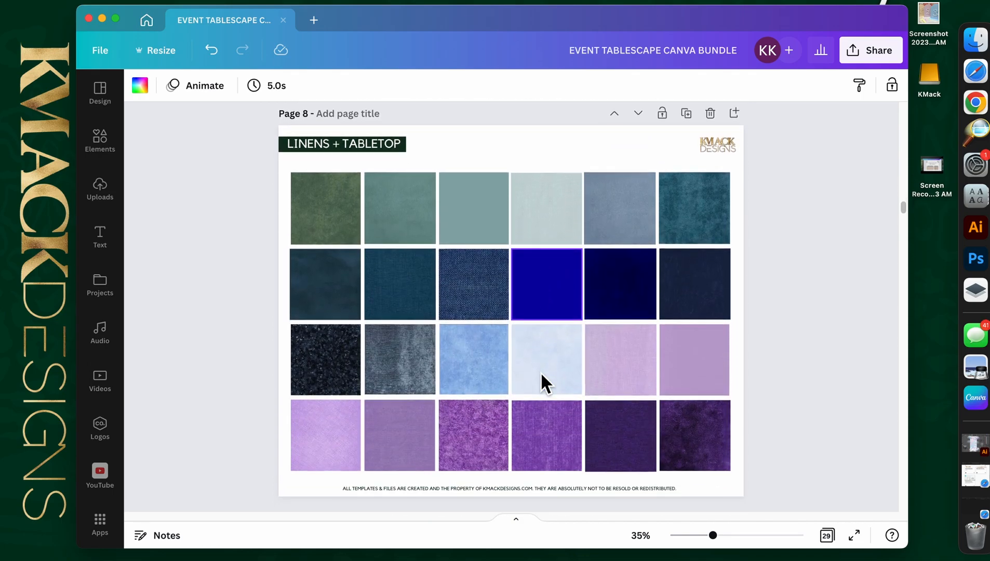
{"action": "scroll", "coordinate": [539, 371], "scroll_direction": "down", "scroll_amount": 9}
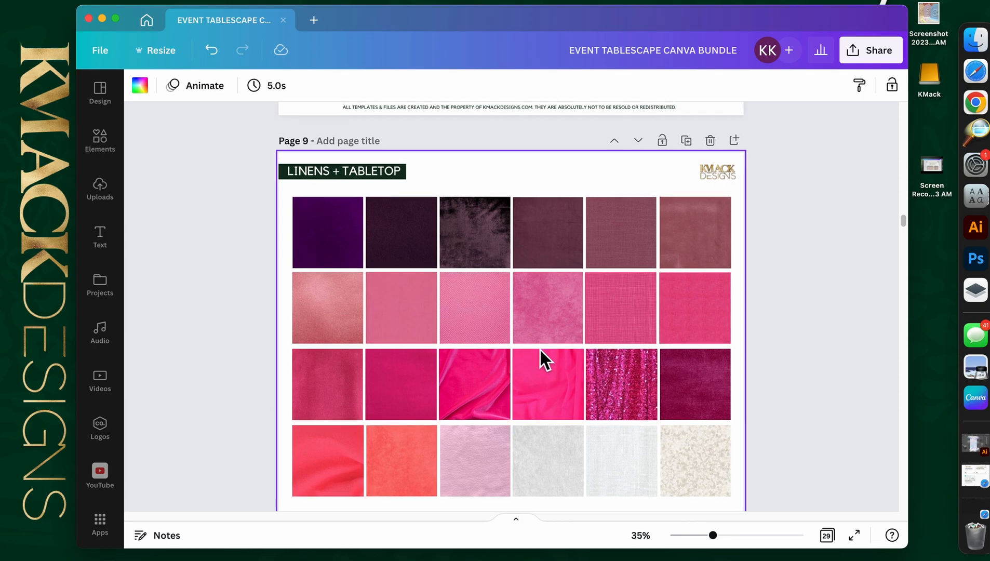
Step: Select and copy the medium blue, pale blue, lilac, light purple and speckled purple swatches on page 8
{"action": "scroll", "coordinate": [540, 351], "scroll_direction": "up", "scroll_amount": 4}
{"action": "scroll", "coordinate": [541, 353], "scroll_direction": "up", "scroll_amount": 3}
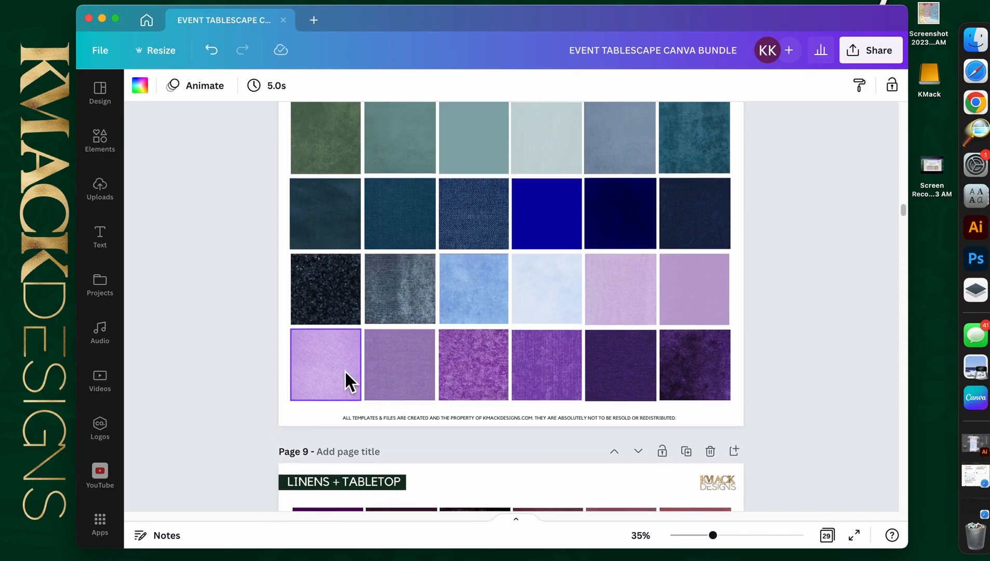
{"action": "left_click", "coordinate": [321, 363]}
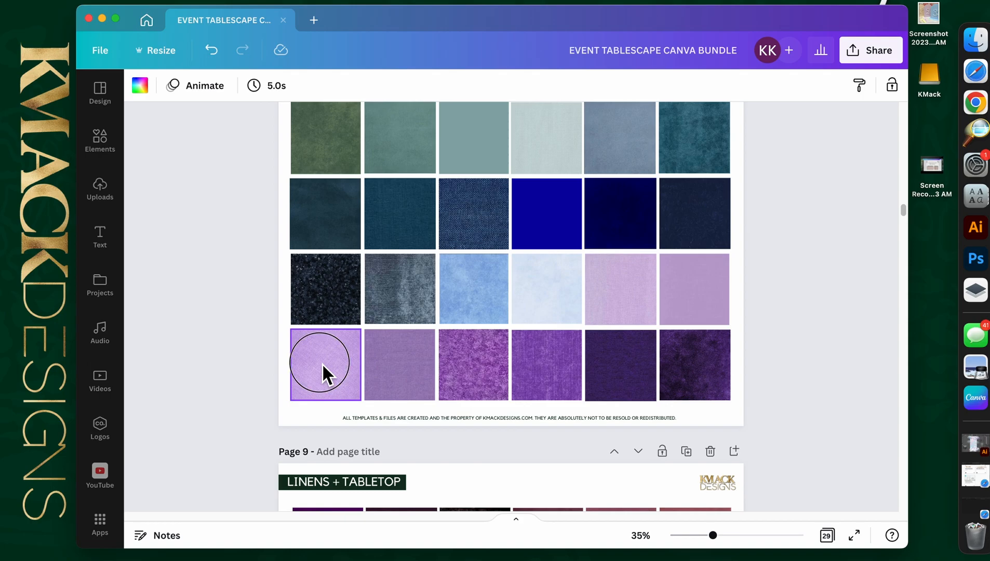
{"action": "left_click", "coordinate": [479, 303], "text": "shift"}
{"action": "scroll", "coordinate": [479, 300], "scroll_direction": "down", "scroll_amount": 1}
{"action": "left_click", "coordinate": [549, 283], "text": "shift"}
{"action": "left_click", "coordinate": [625, 278], "text": "shift"}
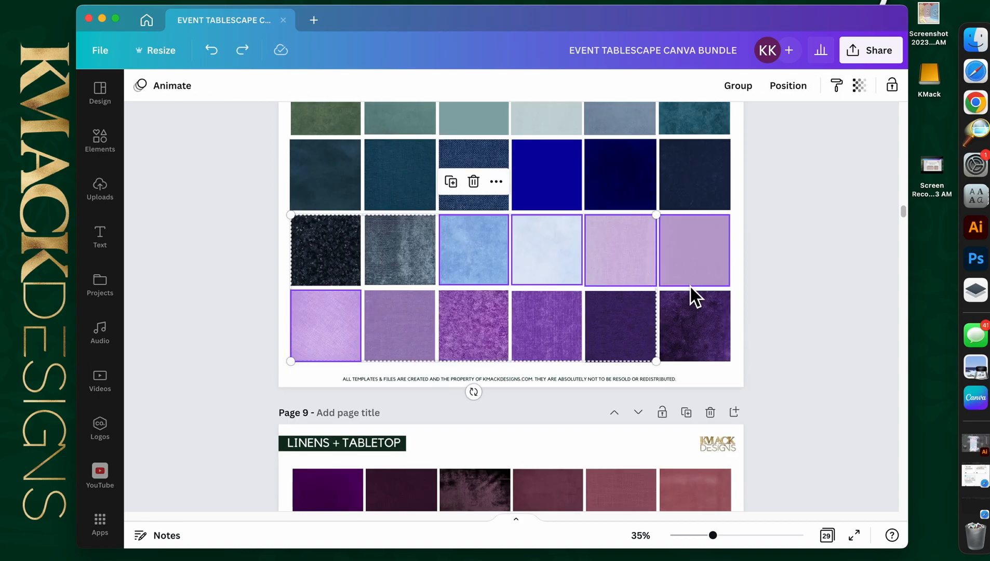
{"action": "left_click", "coordinate": [354, 335], "text": "shift"}
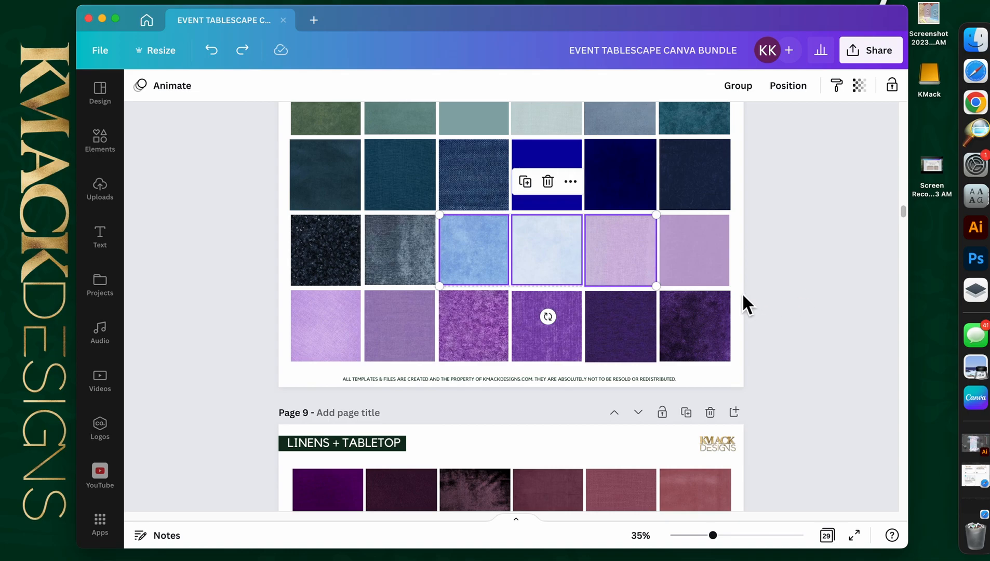
{"action": "scroll", "coordinate": [636, 307], "scroll_direction": "down", "scroll_amount": 1}
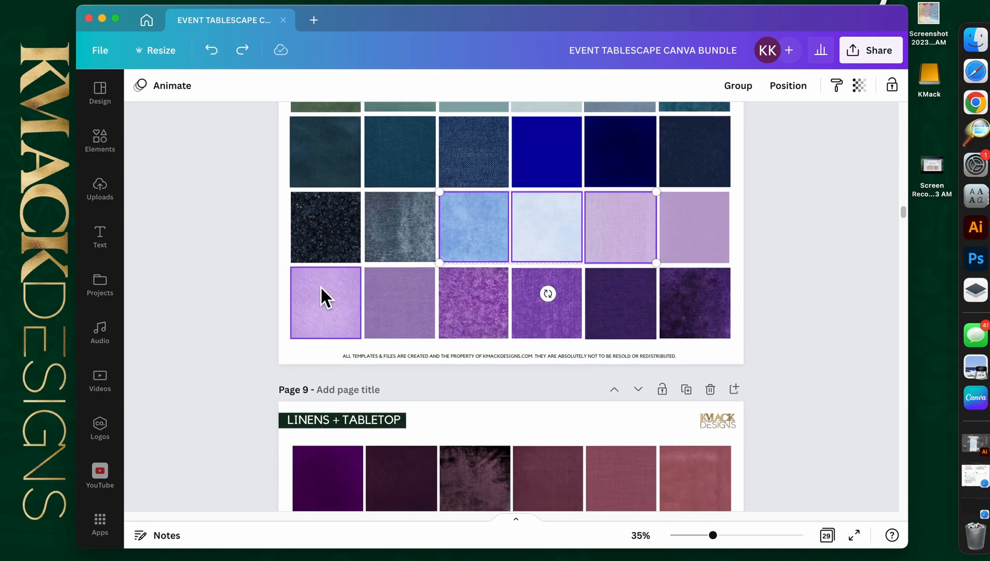
{"action": "left_click", "coordinate": [322, 289], "text": "shift"}
{"action": "left_click", "coordinate": [490, 300], "text": "shift"}
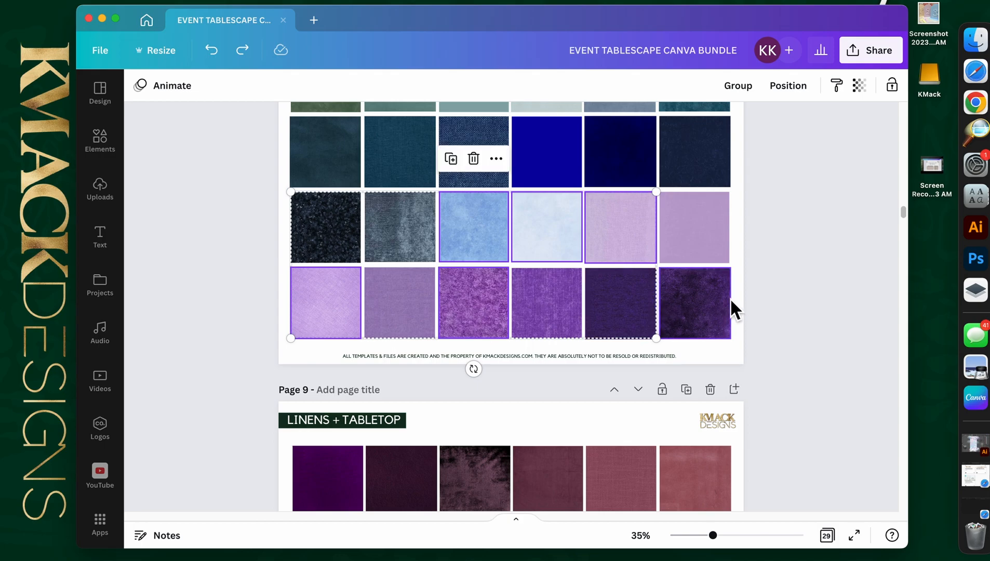
Step: Paste the copied swatches onto page 9 to copy them together with the second row's two middle pink swatches, and undo that paste
{"action": "scroll", "coordinate": [709, 297], "scroll_direction": "down", "scroll_amount": 2}
{"action": "scroll", "coordinate": [707, 294], "scroll_direction": "down", "scroll_amount": 10}
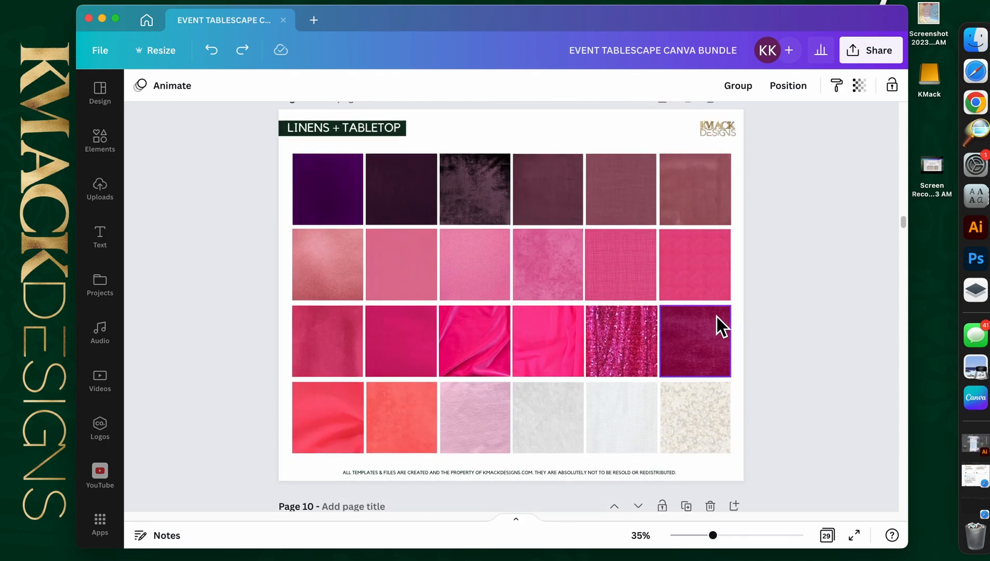
{"action": "key", "text": "ctrl+v"}
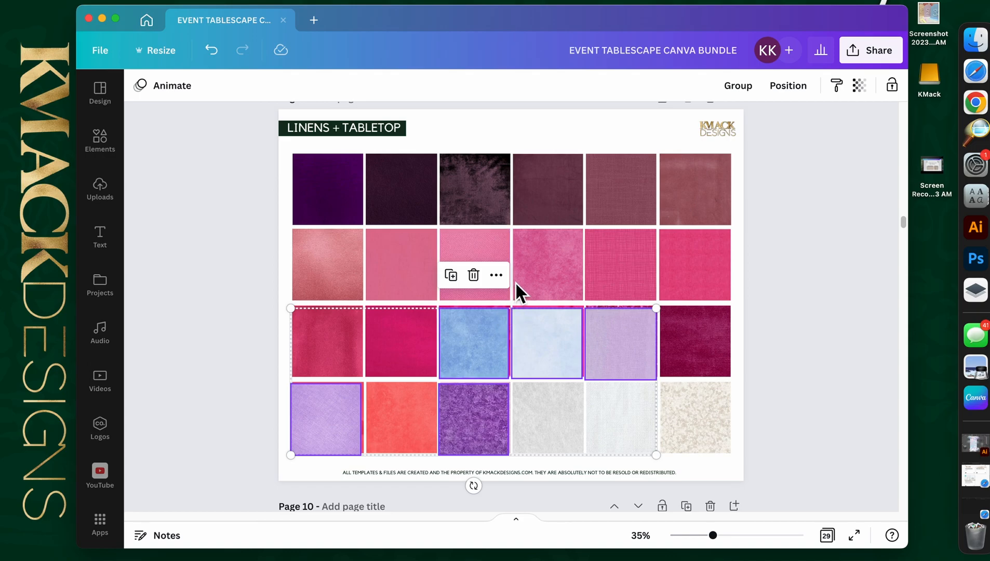
{"action": "left_click", "coordinate": [533, 268], "text": "shift"}
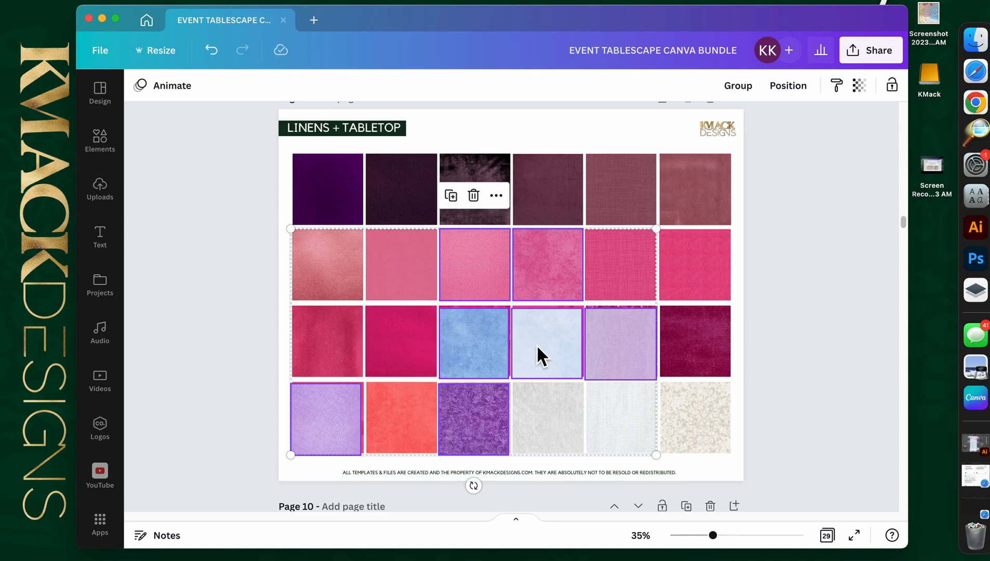
{"action": "key", "text": "super+z"}
{"action": "left_click", "coordinate": [782, 340]}
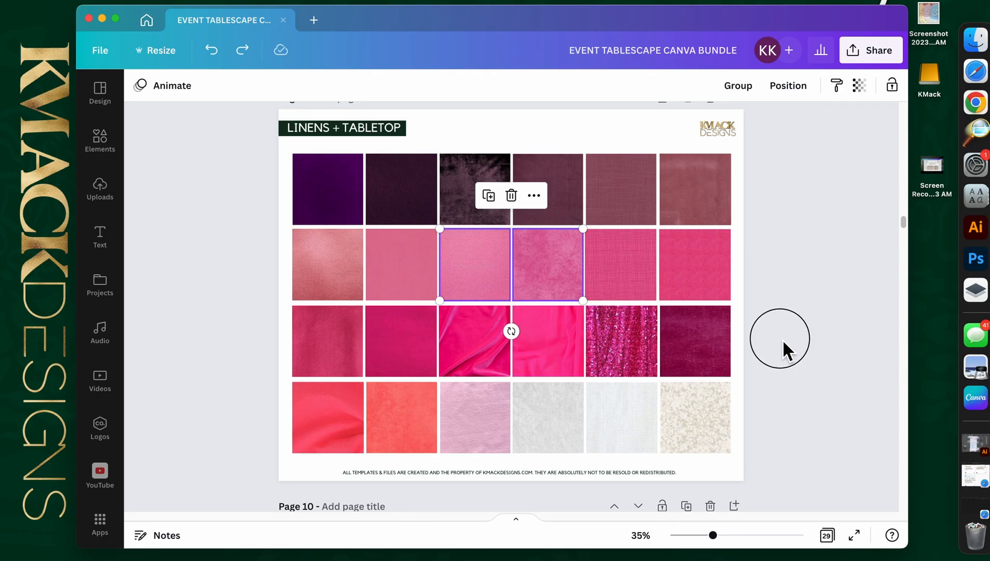
Step: Paste the copied set of blue, purple and pink swatches onto the blank Tablescape Example page 20
{"action": "scroll", "coordinate": [782, 339], "scroll_direction": "down", "scroll_amount": 4}
{"action": "scroll", "coordinate": [782, 340], "scroll_direction": "down", "scroll_amount": 10}
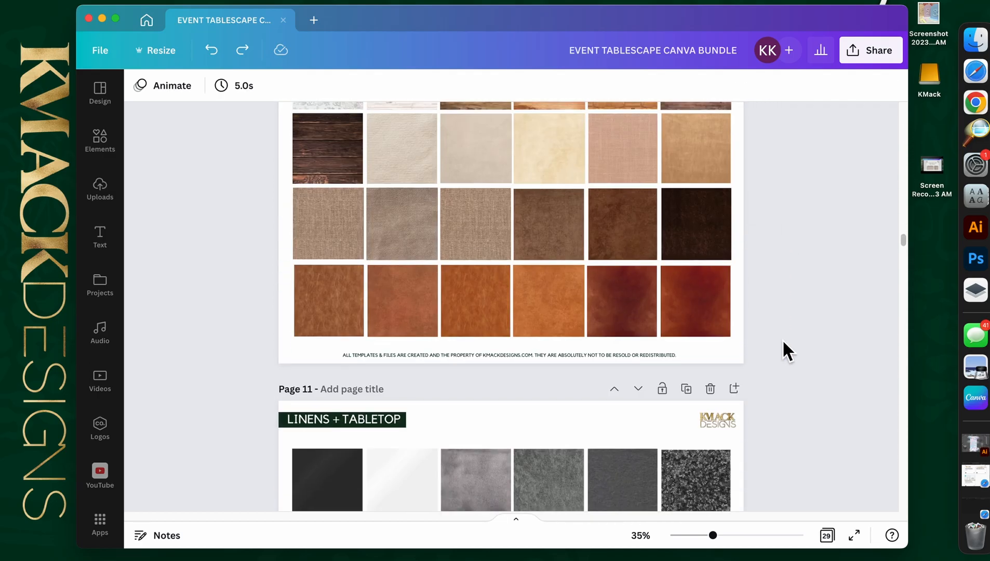
{"action": "scroll", "coordinate": [782, 352], "scroll_direction": "down", "scroll_amount": 10}
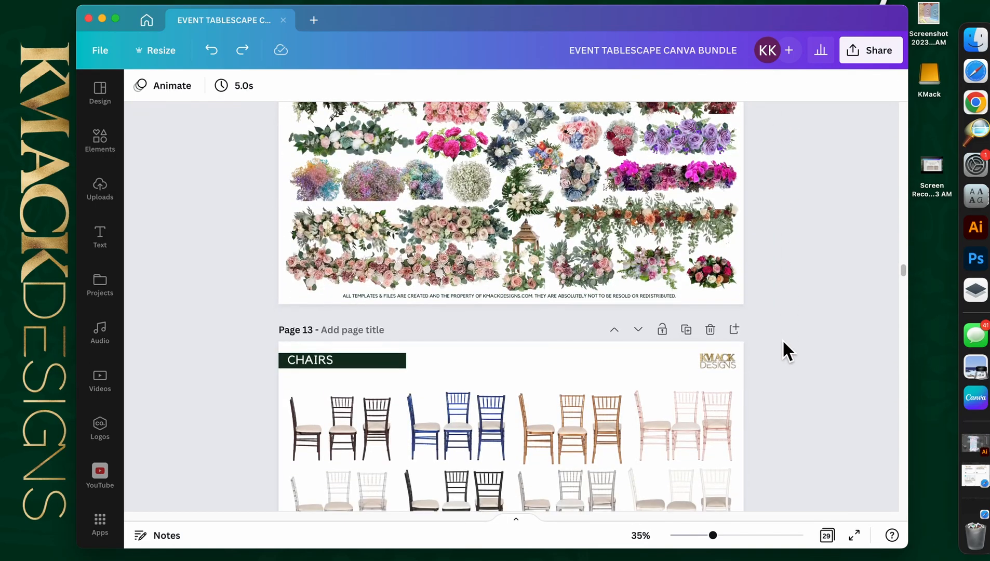
{"action": "scroll", "coordinate": [784, 342], "scroll_direction": "down", "scroll_amount": 10}
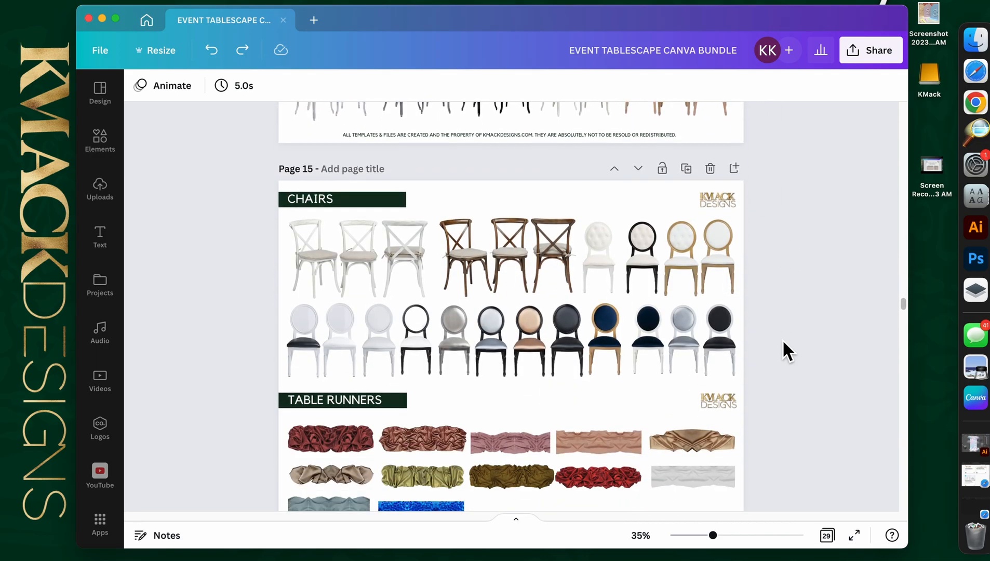
{"action": "scroll", "coordinate": [783, 351], "scroll_direction": "down", "scroll_amount": 10}
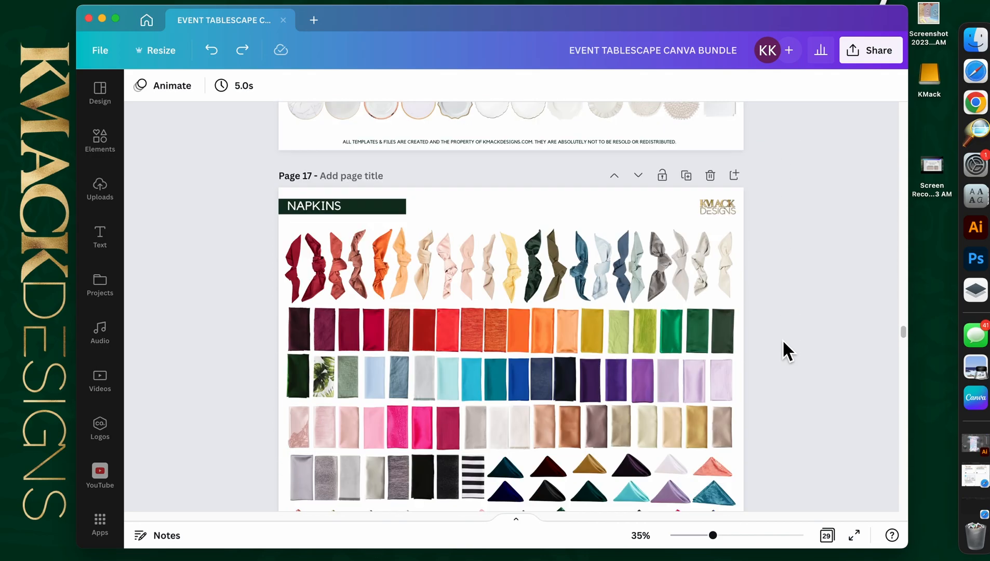
{"action": "scroll", "coordinate": [783, 341], "scroll_direction": "down", "scroll_amount": 10}
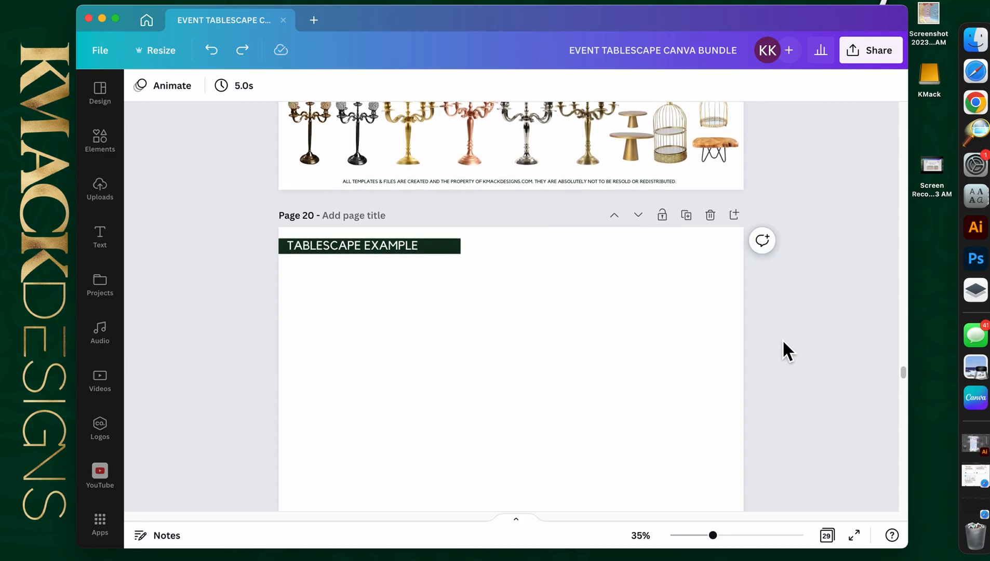
{"action": "left_click", "coordinate": [513, 341]}
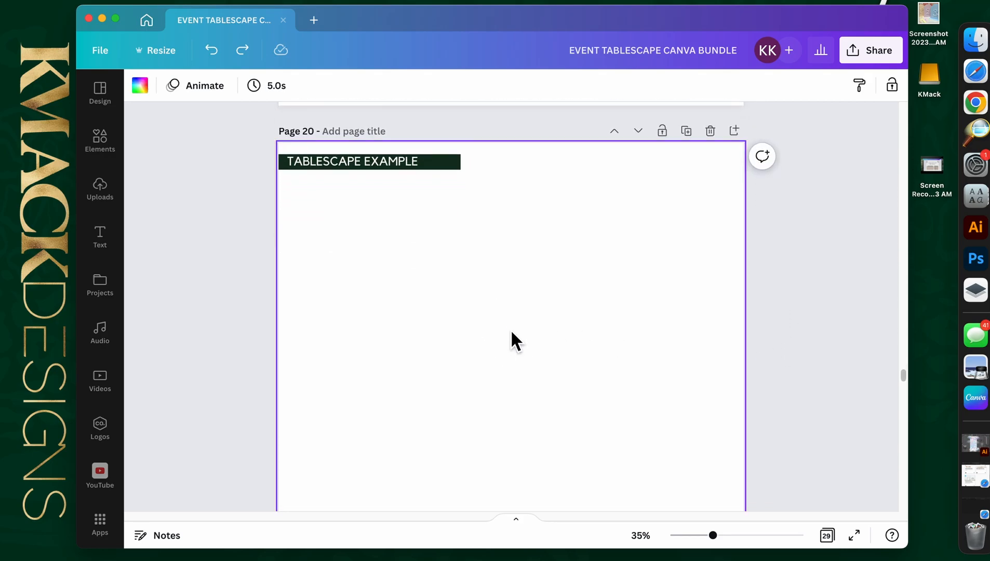
{"action": "key", "text": "super+v"}
{"action": "left_click", "coordinate": [668, 307]}
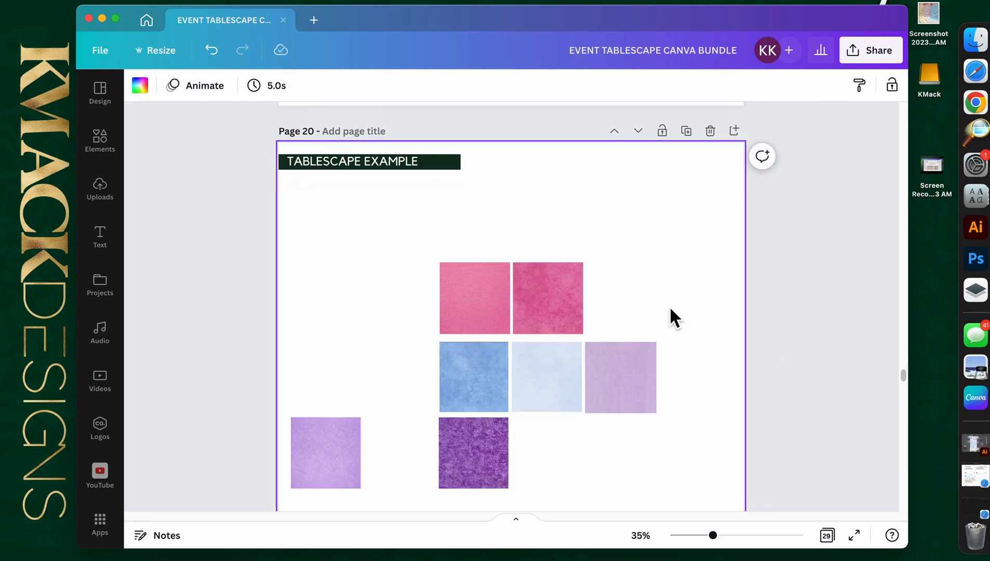
Step: Add the pastel cloud menu image from the uploads to page 20, shrink it and place it left of the swatches
{"action": "left_click", "coordinate": [118, 152]}
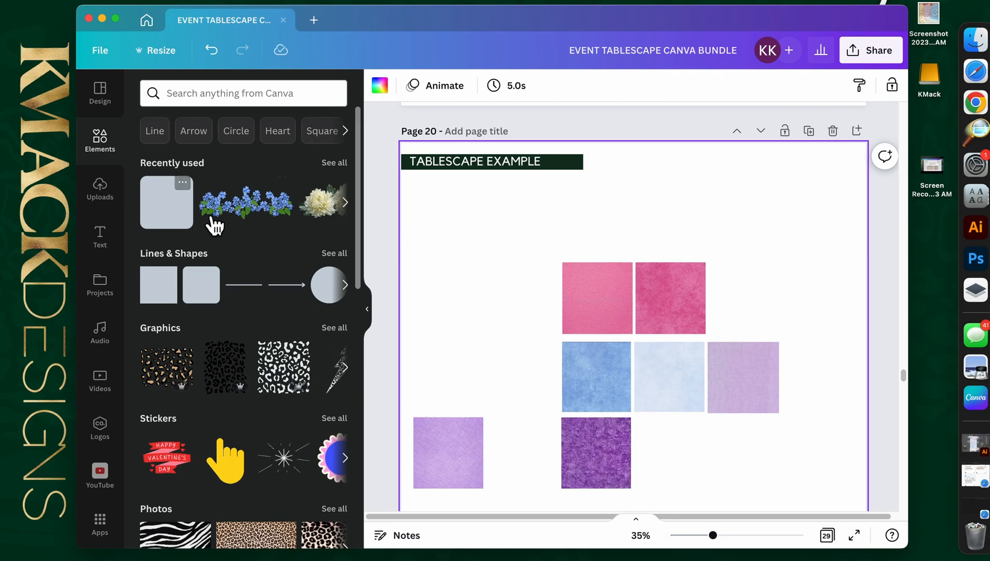
{"action": "left_click", "coordinate": [111, 201]}
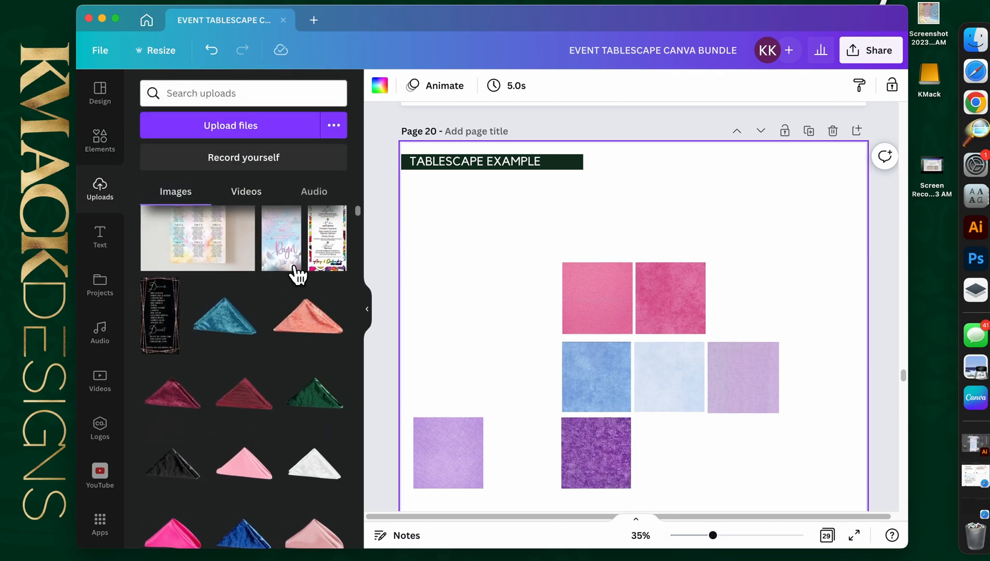
{"action": "left_click", "coordinate": [296, 267]}
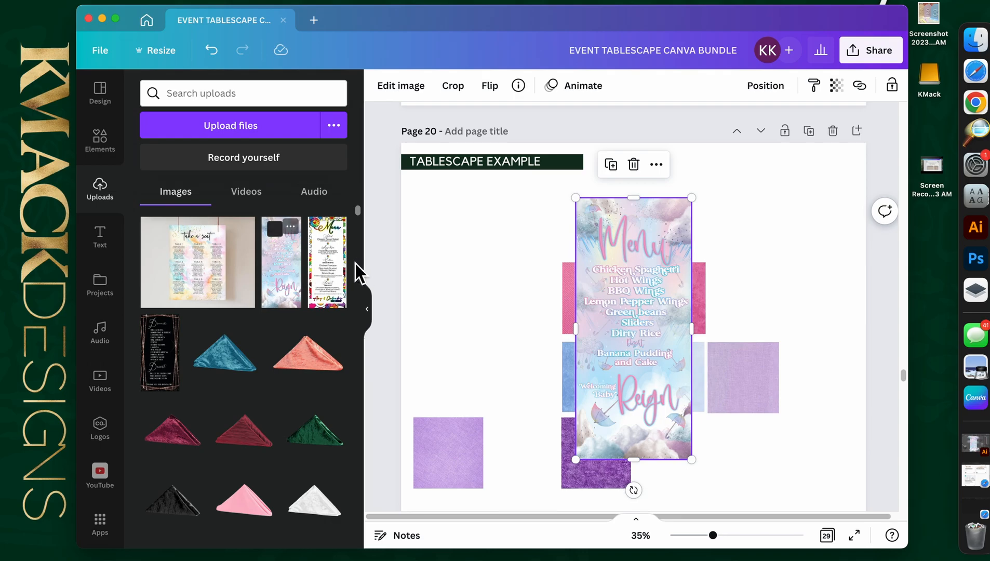
{"action": "left_click", "coordinate": [369, 313]}
{"action": "left_click_drag", "start_coordinate": [479, 331], "coordinate": [373, 351]}
{"action": "left_click_drag", "start_coordinate": [438, 458], "coordinate": [404, 378]}
{"action": "left_click", "coordinate": [561, 426]}
{"action": "scroll", "coordinate": [563, 438], "scroll_direction": "up", "scroll_amount": 1}
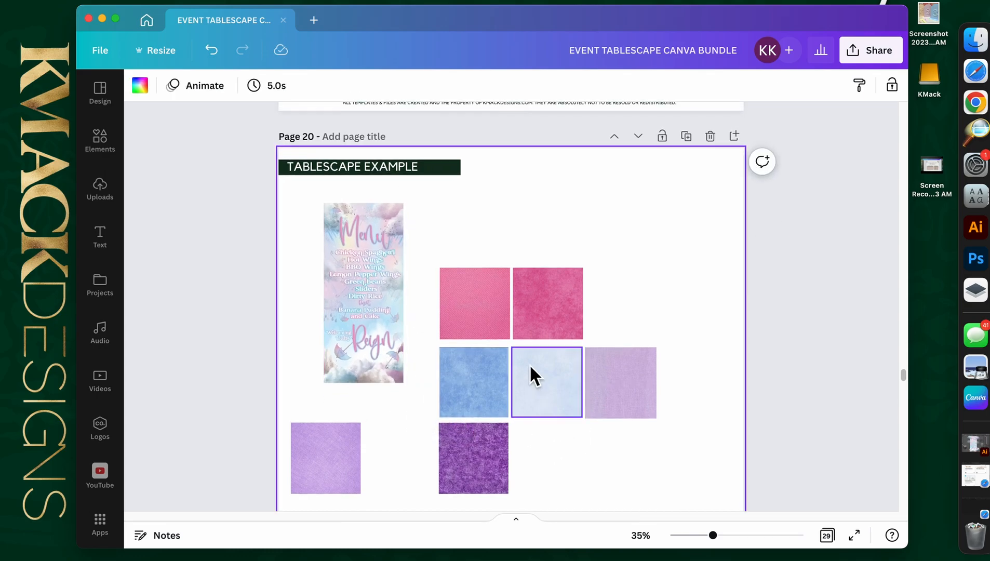
Step: Move both pink swatches to the lower-right area of the Tablescape Example page
{"action": "scroll", "coordinate": [601, 322], "scroll_direction": "down", "scroll_amount": 2}
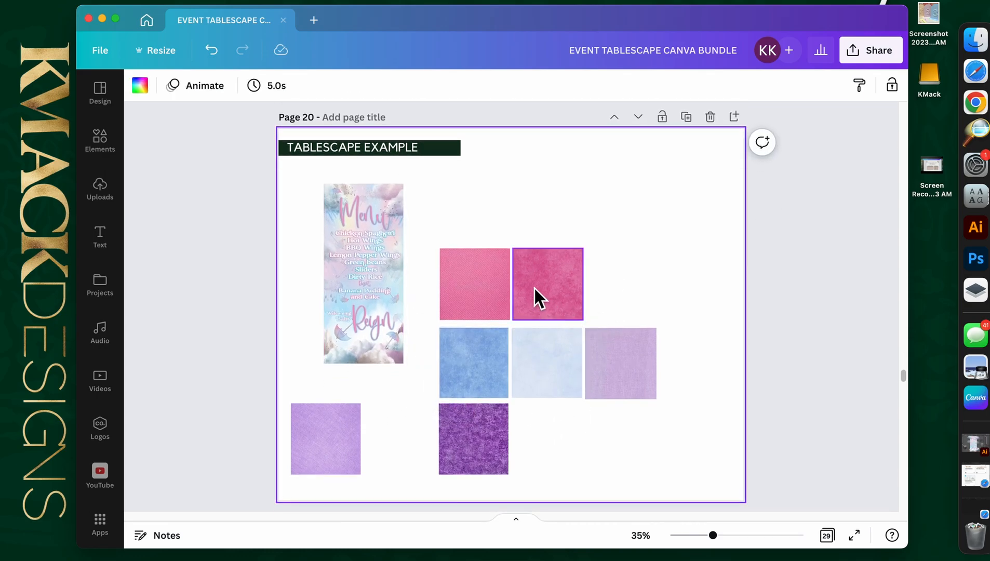
{"action": "left_click_drag", "start_coordinate": [535, 296], "coordinate": [661, 434]}
{"action": "left_click", "coordinate": [613, 291]}
{"action": "left_click_drag", "start_coordinate": [504, 303], "coordinate": [680, 453]}
Step: Stack the pale blue and lilac swatches beside the menu image and delete the medium blue swatch
{"action": "left_click_drag", "start_coordinate": [570, 385], "coordinate": [491, 241]}
{"action": "left_click_drag", "start_coordinate": [491, 377], "coordinate": [524, 389]}
{"action": "left_click_drag", "start_coordinate": [470, 249], "coordinate": [462, 265]}
{"action": "left_click_drag", "start_coordinate": [517, 404], "coordinate": [487, 369]}
{"action": "key", "text": "Delete"}
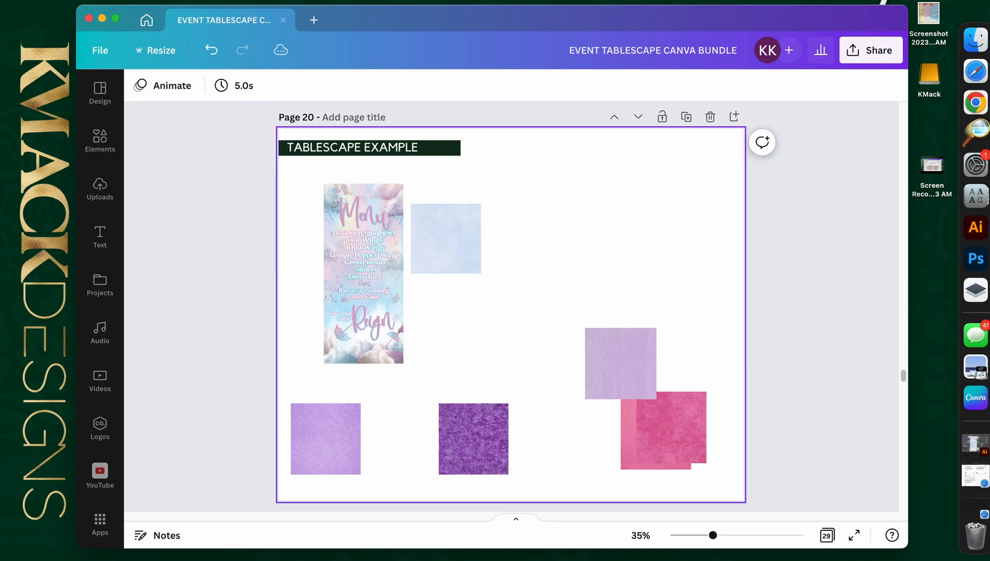
{"action": "left_click_drag", "start_coordinate": [525, 347], "coordinate": [470, 328]}
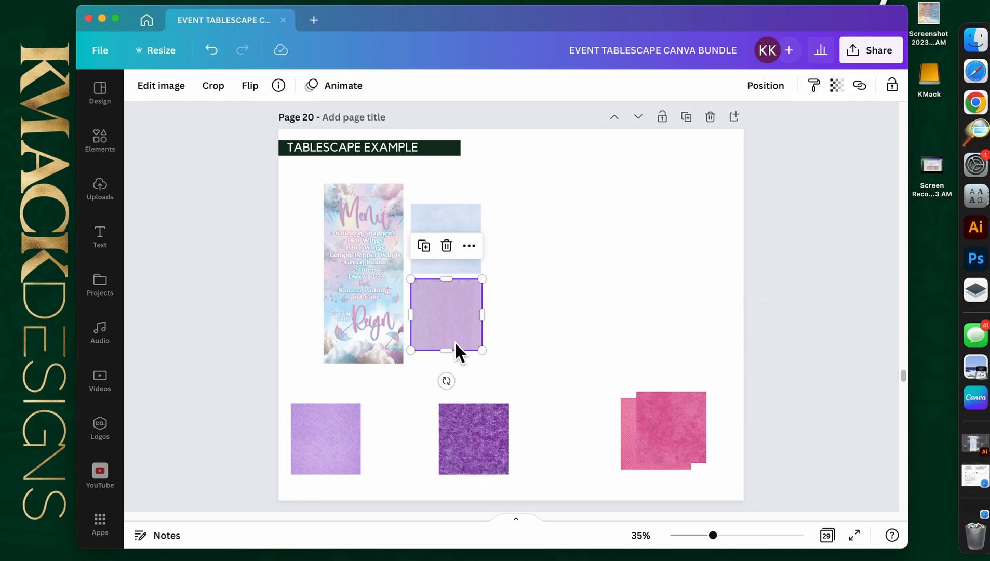
{"action": "key", "text": "Delete"}
{"action": "left_click", "coordinate": [346, 434]}
{"action": "key", "text": "Delete"}
{"action": "left_click", "coordinate": [505, 438]}
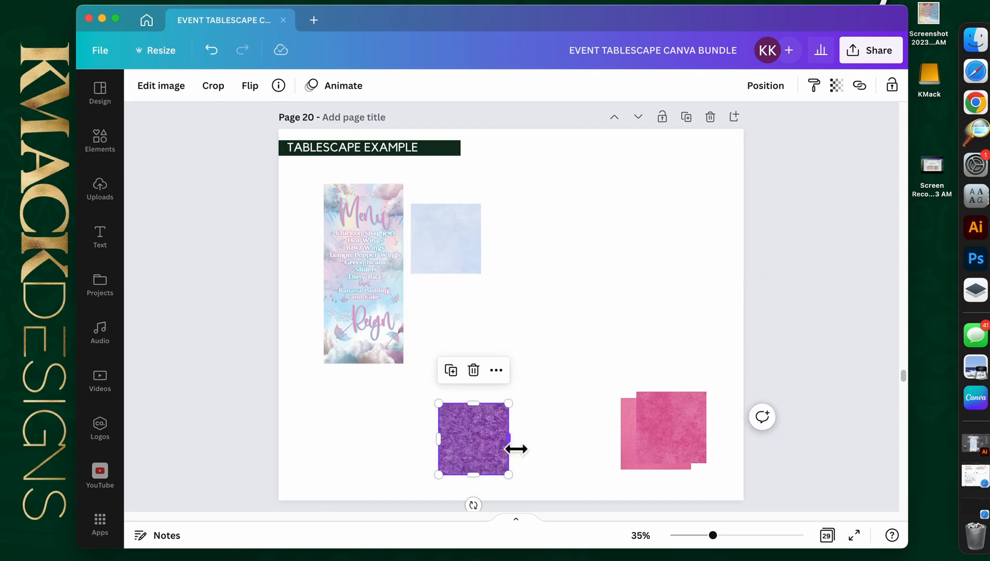
{"action": "key", "text": "super+z"}
{"action": "key", "text": "super+z"}
Step: Delete the light purple and speckled purple swatches from the lower part of the page
{"action": "left_click", "coordinate": [347, 439]}
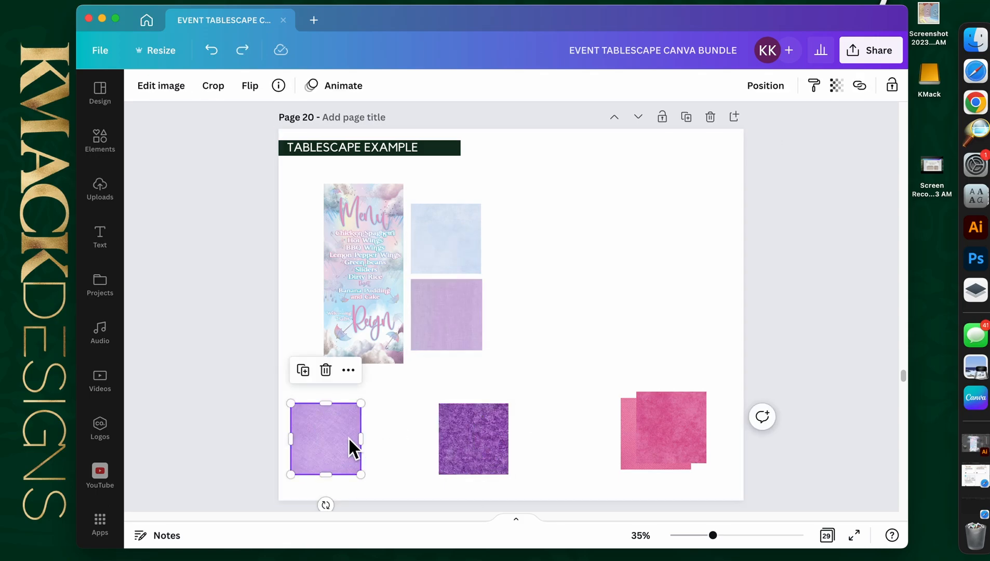
{"action": "key", "text": "Delete"}
{"action": "left_click", "coordinate": [473, 443]}
{"action": "key", "text": "Delete"}
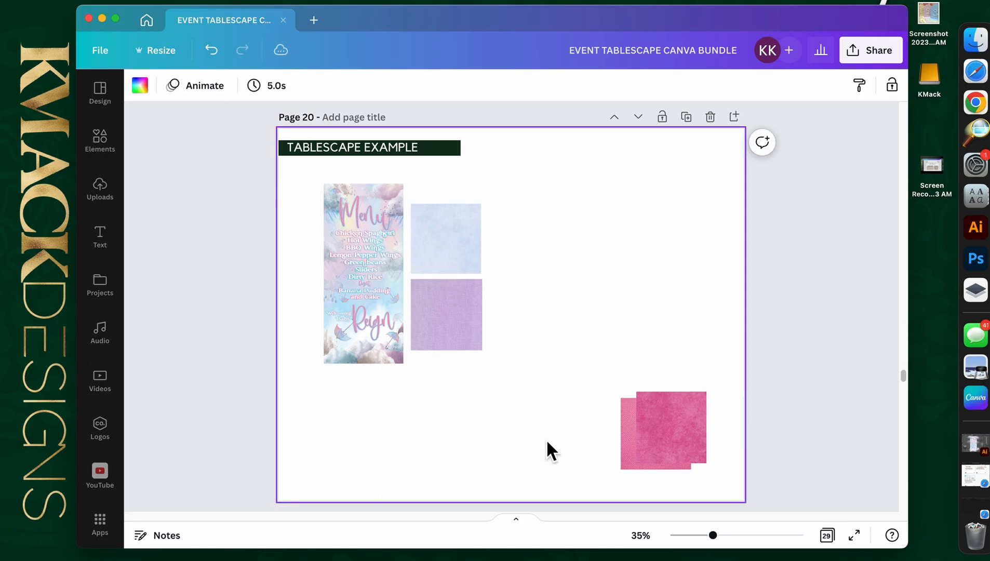
Step: Place the lighter pink swatch below the lilac one, with the darker pink swatch overlapping its lower corner
{"action": "left_click_drag", "start_coordinate": [648, 445], "coordinate": [451, 444]}
{"action": "left_click_drag", "start_coordinate": [666, 442], "coordinate": [461, 396]}
{"action": "left_click", "coordinate": [504, 446]}
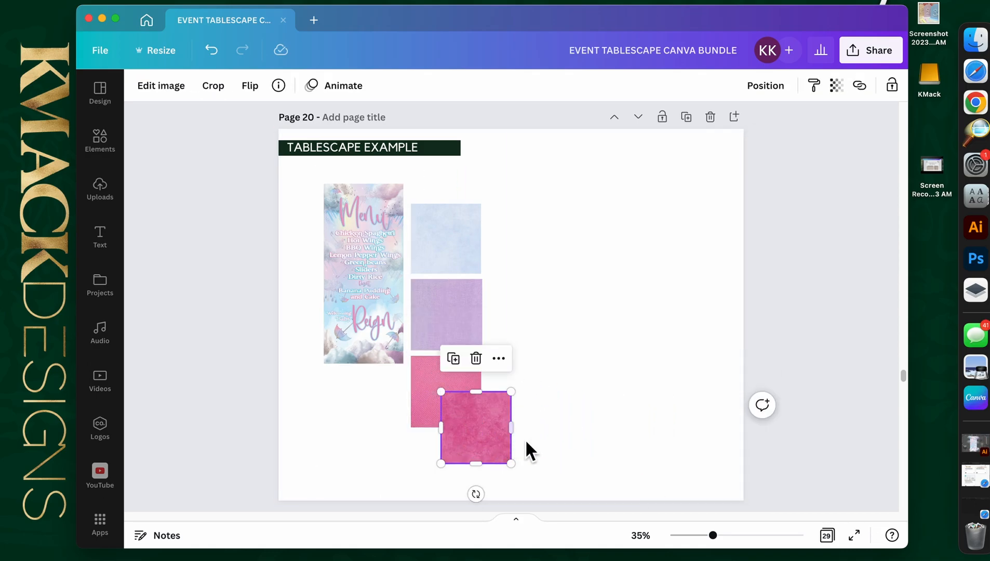
{"action": "key", "text": "Delete"}
{"action": "key", "text": "super+z"}
{"action": "left_click", "coordinate": [636, 376]}
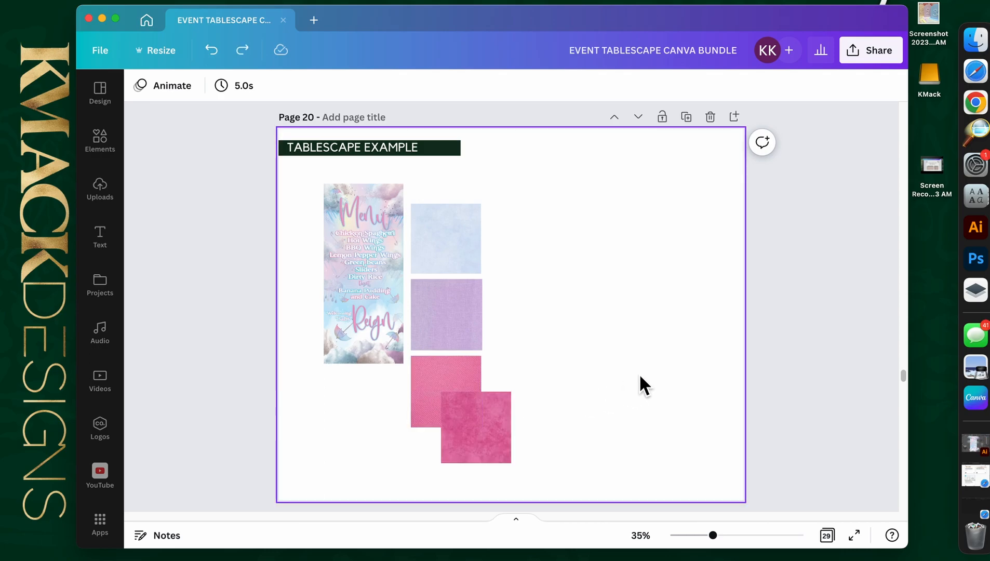
Step: Compare the two pink swatches up close against the menu image and delete the darker pink one
{"action": "left_click_drag", "start_coordinate": [451, 409], "coordinate": [336, 340]}
{"action": "left_click_drag", "start_coordinate": [437, 402], "coordinate": [402, 344]}
{"action": "left_click_drag", "start_coordinate": [712, 536], "coordinate": [736, 535]}
{"action": "left_click_drag", "start_coordinate": [419, 519], "coordinate": [341, 517]}
{"action": "mouse_move", "coordinate": [204, 454]}
{"action": "left_mouse_down"}
{"action": "mouse_move", "coordinate": [234, 450]}
{"action": "mouse_move", "coordinate": [219, 451]}
{"action": "left_mouse_up"}
{"action": "left_click", "coordinate": [433, 464]}
{"action": "left_click_drag", "start_coordinate": [433, 464], "coordinate": [454, 491]}
{"action": "left_click", "coordinate": [217, 458]}
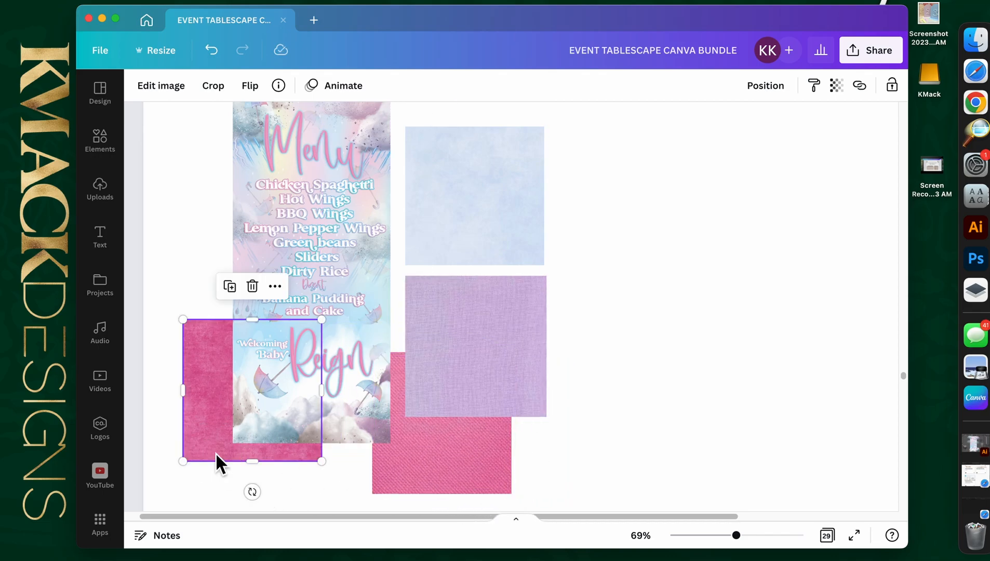
{"action": "key", "text": "Delete"}
Step: Shift the menu image toward the page's left edge and align the remaining pink swatch below the lilac one
{"action": "left_click_drag", "start_coordinate": [736, 535], "coordinate": [711, 535]}
{"action": "left_click_drag", "start_coordinate": [369, 316], "coordinate": [337, 321]}
{"action": "left_click_drag", "start_coordinate": [466, 375], "coordinate": [476, 416]}
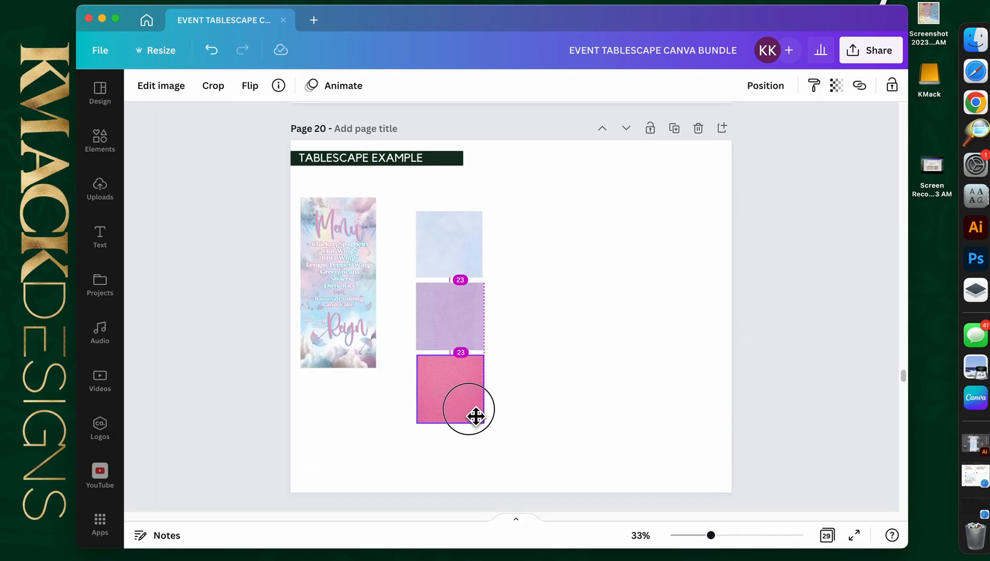
{"action": "left_click", "coordinate": [537, 373]}
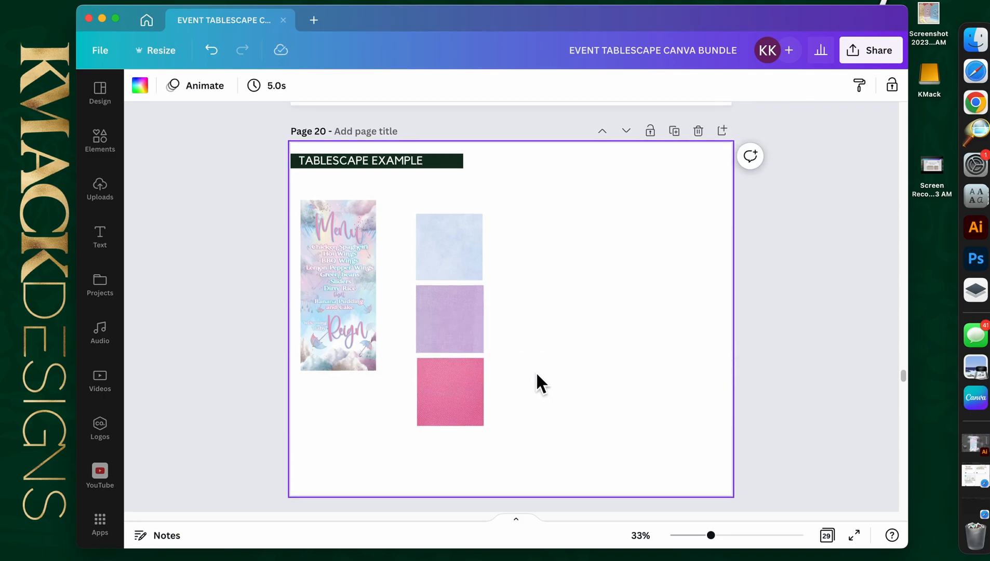
Step: Move the menu image to the page's right side and set the pink and lilac swatches side by side in the lower-left corner
{"action": "left_click_drag", "start_coordinate": [381, 234], "coordinate": [638, 346]}
{"action": "left_click", "coordinate": [661, 328]}
{"action": "left_click_drag", "start_coordinate": [462, 315], "coordinate": [535, 386]}
{"action": "left_click", "coordinate": [473, 398], "text": "shift"}
{"action": "left_click_drag", "start_coordinate": [472, 397], "coordinate": [349, 464]}
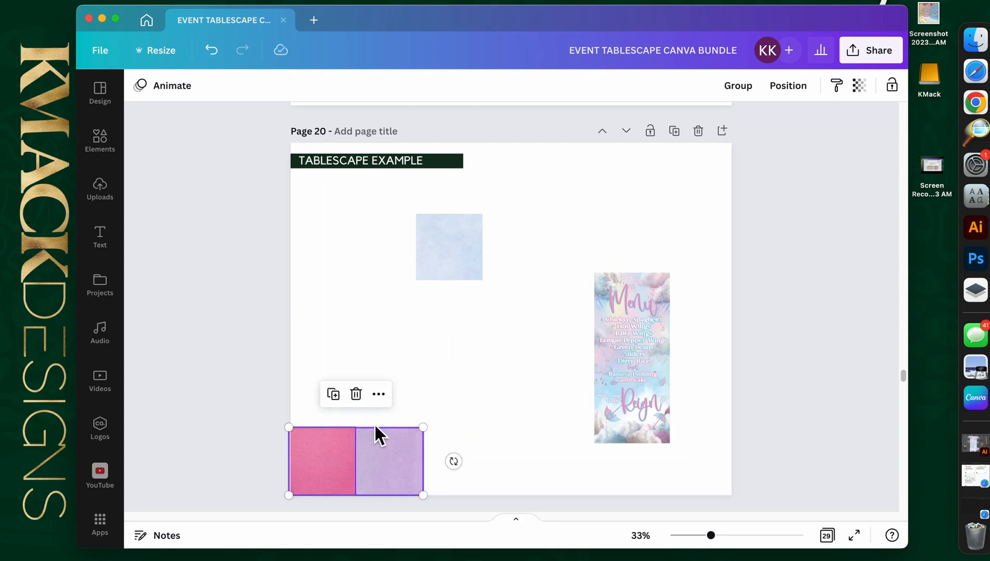
Step: Place the menu image in the page's lower-right corner and shrink it
{"action": "left_click_drag", "start_coordinate": [672, 358], "coordinate": [710, 404]}
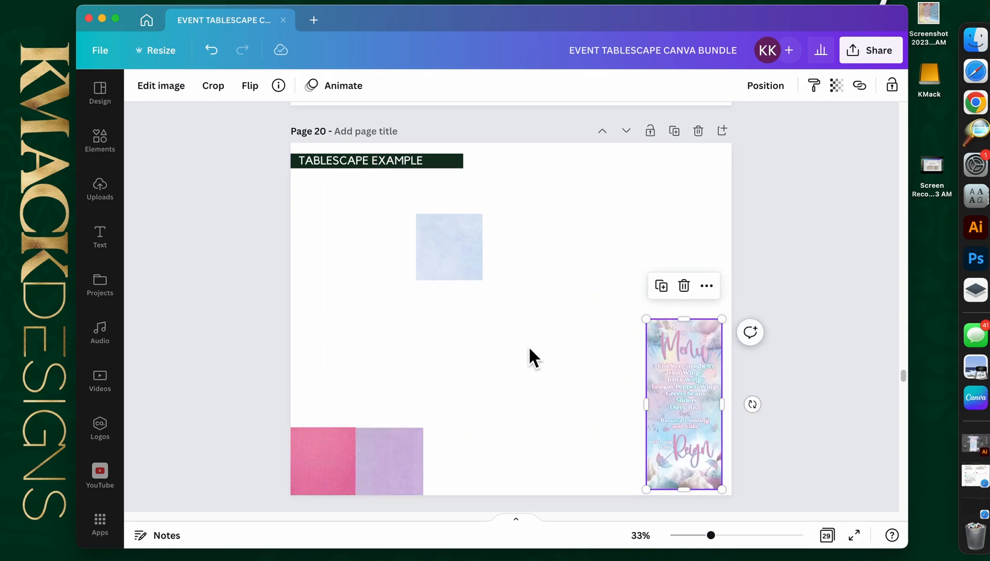
{"action": "left_click_drag", "start_coordinate": [656, 329], "coordinate": [677, 371]}
{"action": "left_click", "coordinate": [537, 360]}
Step: Enlarge the pale blue swatch to about twice its size and place it at the page's left edge below the title
{"action": "left_click", "coordinate": [453, 256]}
{"action": "left_click_drag", "start_coordinate": [453, 256], "coordinate": [434, 337]}
{"action": "left_click", "coordinate": [508, 293]}
{"action": "left_click", "coordinate": [372, 283]}
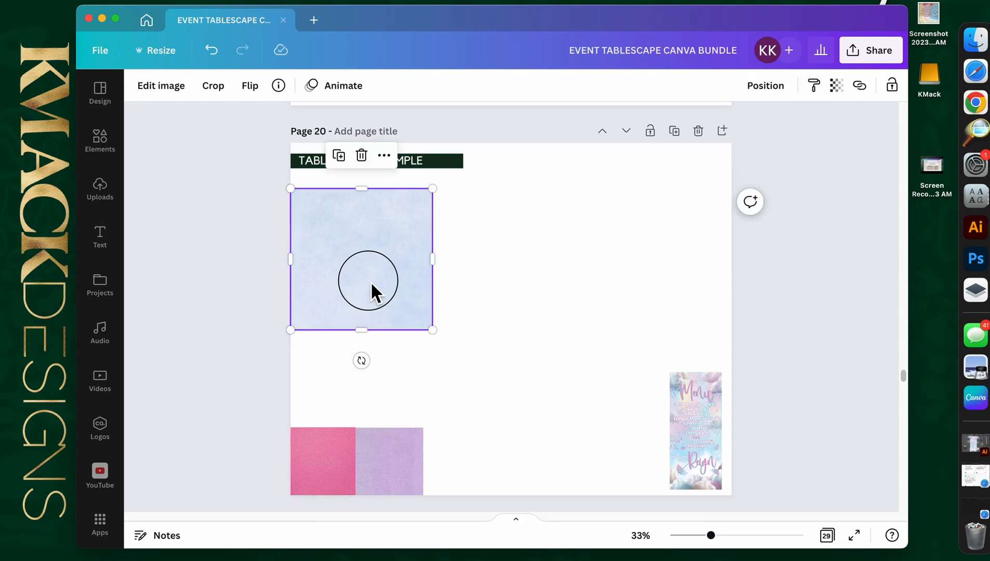
Step: Duplicate the enlarged pale blue swatch and place the copy flush against its right side
{"action": "double_click", "coordinate": [371, 283]}
{"action": "left_click", "coordinate": [523, 282]}
{"action": "left_click", "coordinate": [369, 283]}
{"action": "left_click_drag", "start_coordinate": [347, 270], "coordinate": [486, 273]}
{"action": "left_click", "coordinate": [438, 388]}
Step: Flip the copied pale blue swatch horizontally so its texture mirrors the original along the seam
{"action": "mouse_move", "coordinate": [722, 547]}
{"action": "left_mouse_down"}
{"action": "mouse_move", "coordinate": [713, 546]}
{"action": "mouse_move", "coordinate": [742, 551]}
{"action": "mouse_move", "coordinate": [729, 552]}
{"action": "left_mouse_up"}
{"action": "left_click_drag", "start_coordinate": [483, 519], "coordinate": [468, 521]}
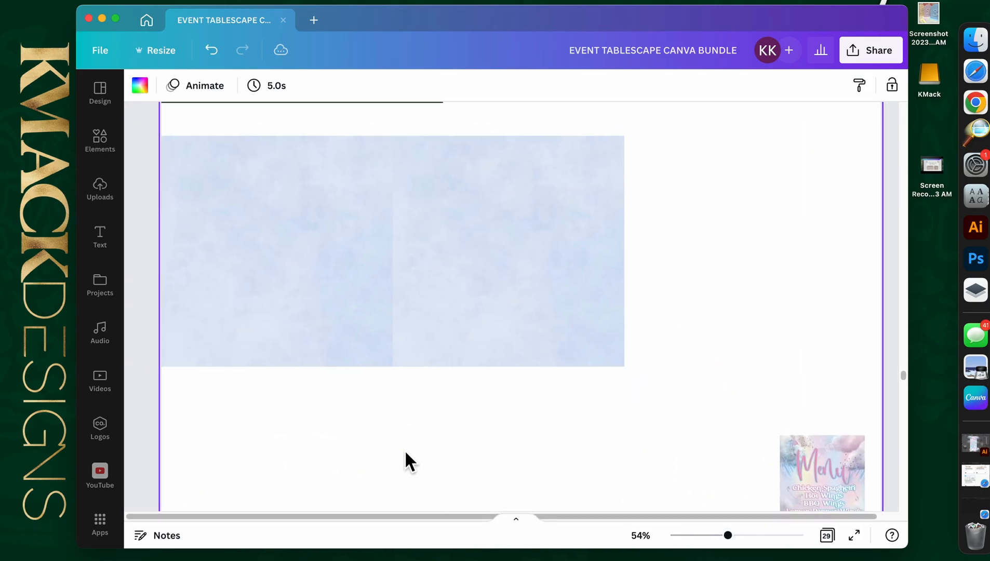
{"action": "left_click", "coordinate": [484, 424]}
{"action": "scroll", "coordinate": [468, 412], "scroll_direction": "up", "scroll_amount": 2}
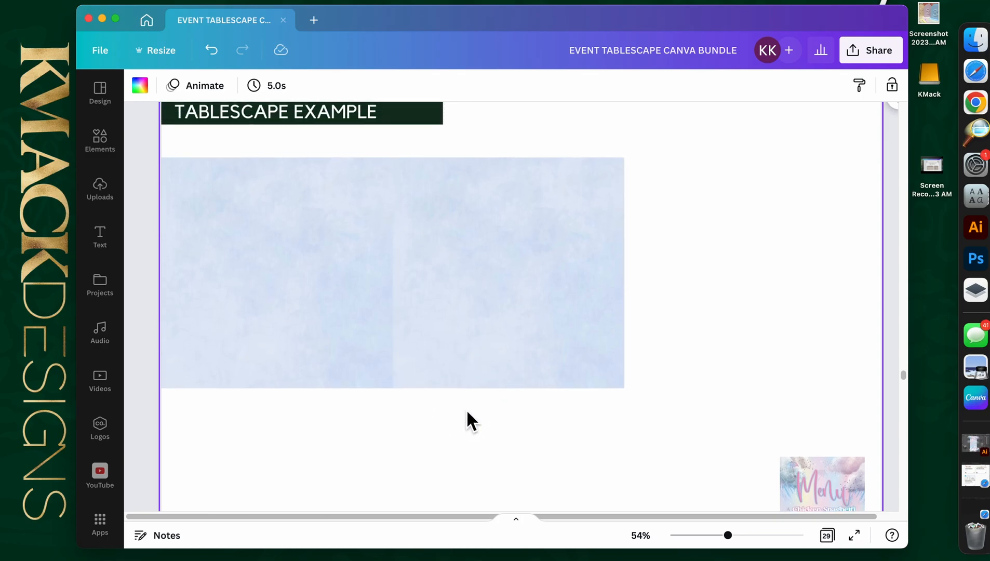
{"action": "left_click", "coordinate": [469, 308]}
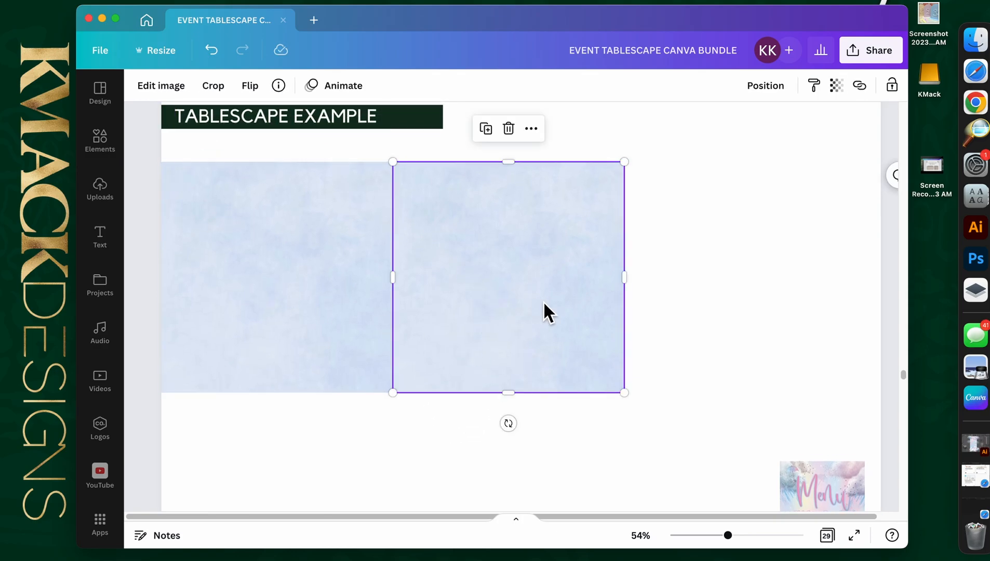
{"action": "left_click", "coordinate": [253, 95]}
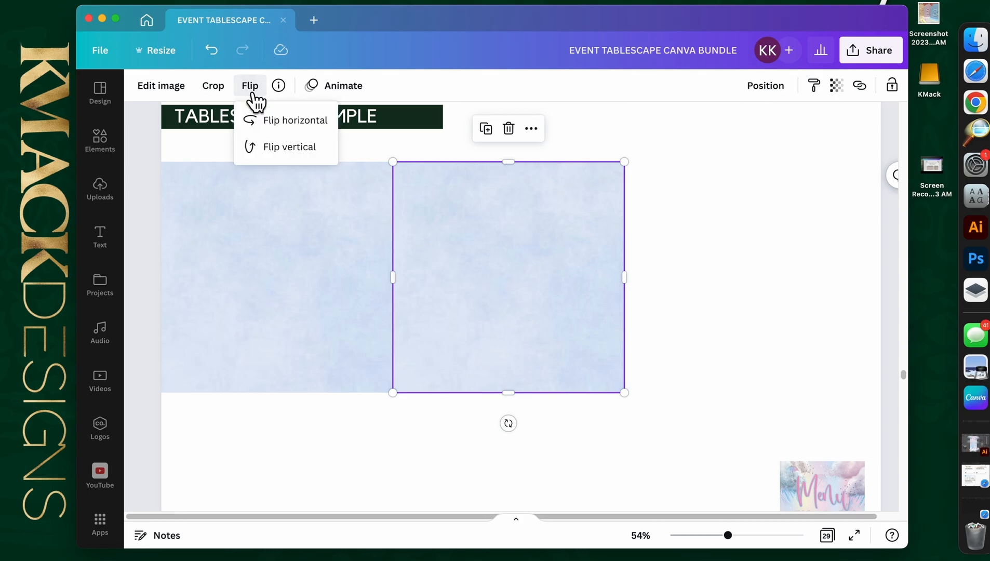
{"action": "left_click", "coordinate": [279, 127]}
{"action": "left_click", "coordinate": [697, 316]}
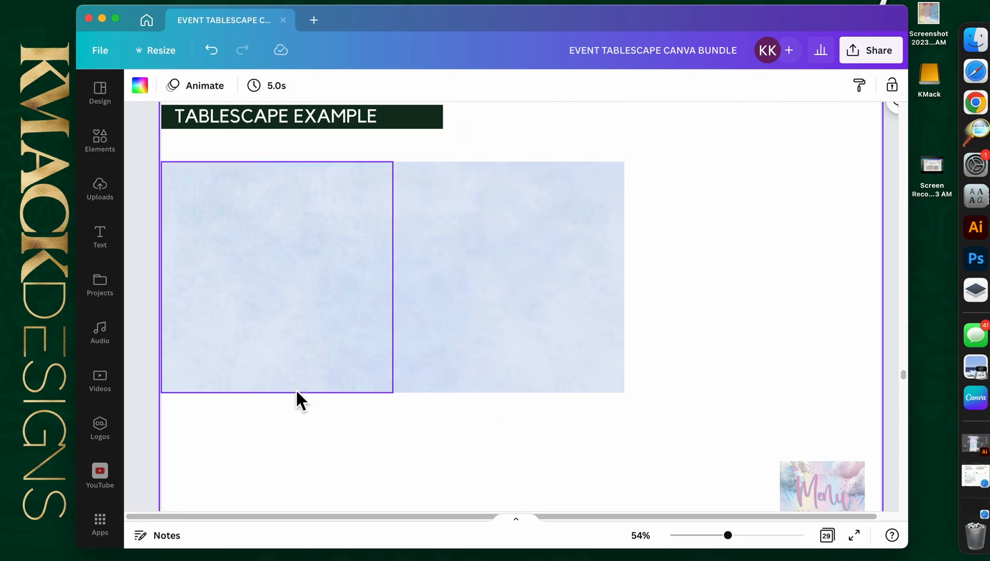
Step: Select both pale blue swatches and enlarge them together toward the page's lower right
{"action": "left_click_drag", "start_coordinate": [728, 535], "coordinate": [718, 535]}
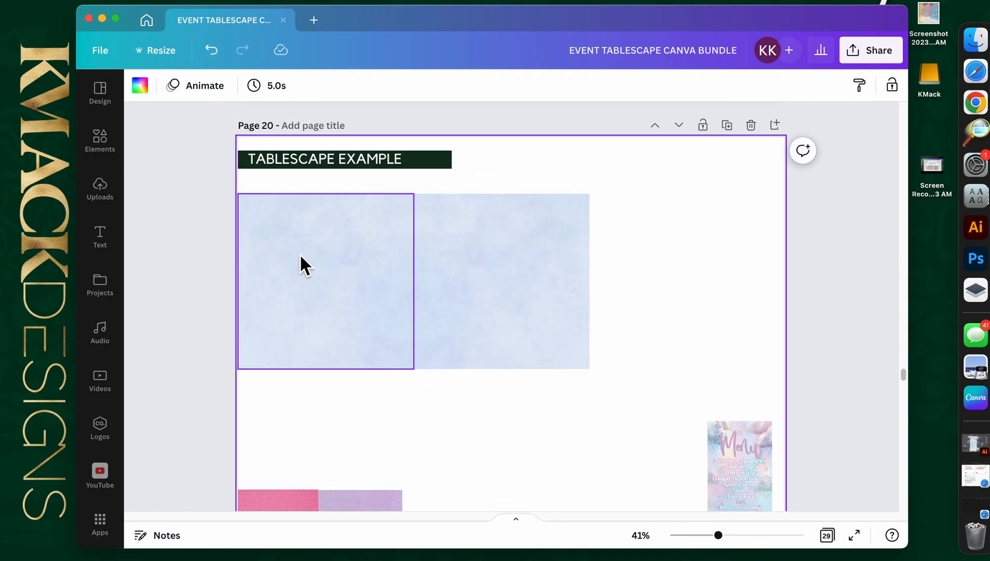
{"action": "left_click", "coordinate": [370, 276]}
{"action": "left_click", "coordinate": [502, 311], "text": "shift"}
{"action": "left_click_drag", "start_coordinate": [590, 369], "coordinate": [650, 400]}
{"action": "left_click", "coordinate": [505, 406]}
Step: Duplicate the left pale blue swatch and place the copy at the row's right end, overhanging the page edge
{"action": "left_click", "coordinate": [495, 354]}
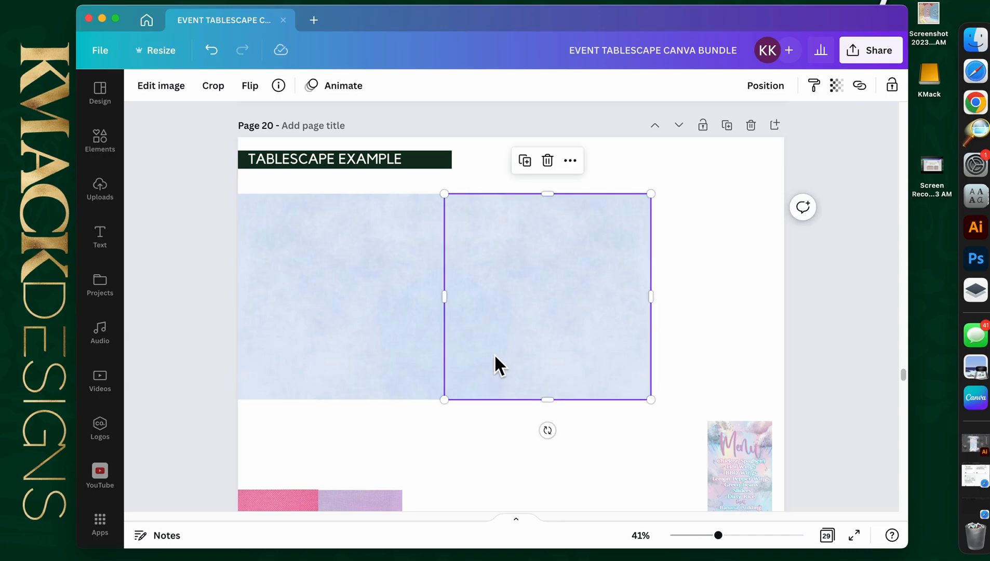
{"action": "left_click", "coordinate": [340, 324]}
{"action": "left_click_drag", "start_coordinate": [375, 332], "coordinate": [771, 318]}
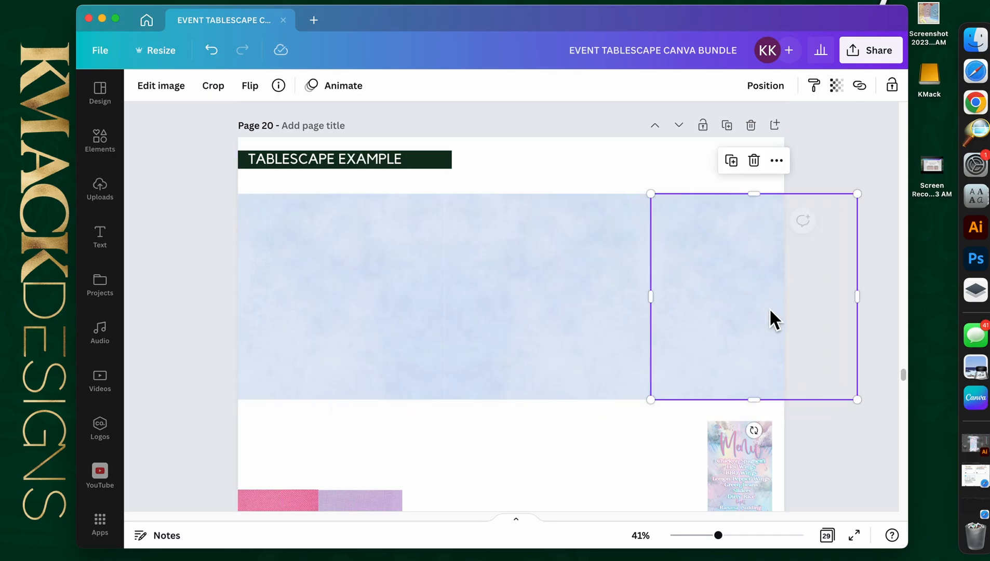
Step: Select all three pale blue swatches, enlarge them slightly, and position the row so it overhangs both page edges
{"action": "left_click", "coordinate": [615, 322], "text": "shift"}
{"action": "left_click", "coordinate": [381, 310], "text": "shift"}
{"action": "left_click_drag", "start_coordinate": [398, 316], "coordinate": [362, 317]}
{"action": "left_click_drag", "start_coordinate": [813, 405], "coordinate": [849, 414]}
{"action": "mouse_move", "coordinate": [742, 365]}
{"action": "left_mouse_down"}
{"action": "mouse_move", "coordinate": [731, 371]}
{"action": "mouse_move", "coordinate": [728, 360]}
{"action": "left_mouse_up"}
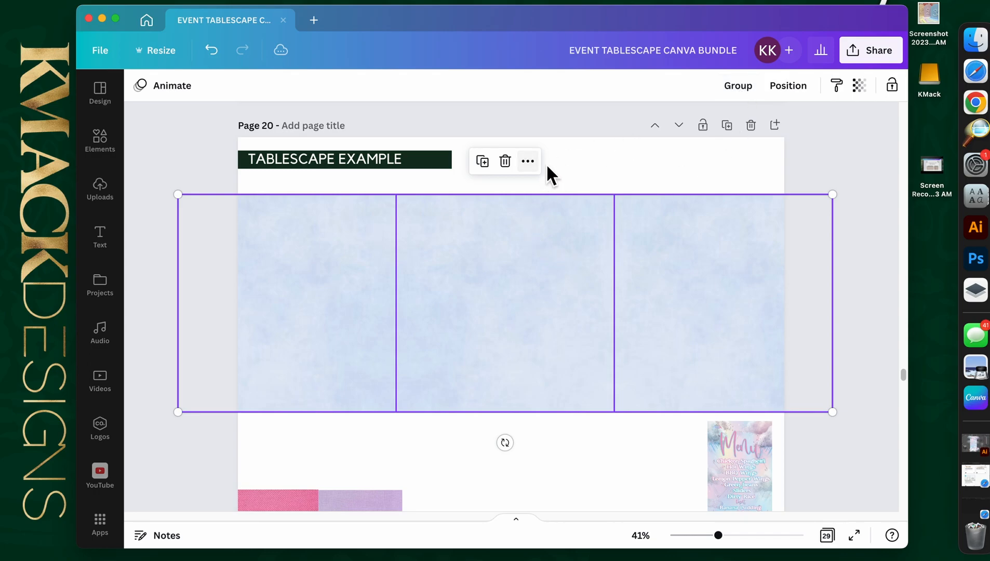
Step: Group the three pale blue swatches into one tablecloth band
{"action": "left_click", "coordinate": [751, 99]}
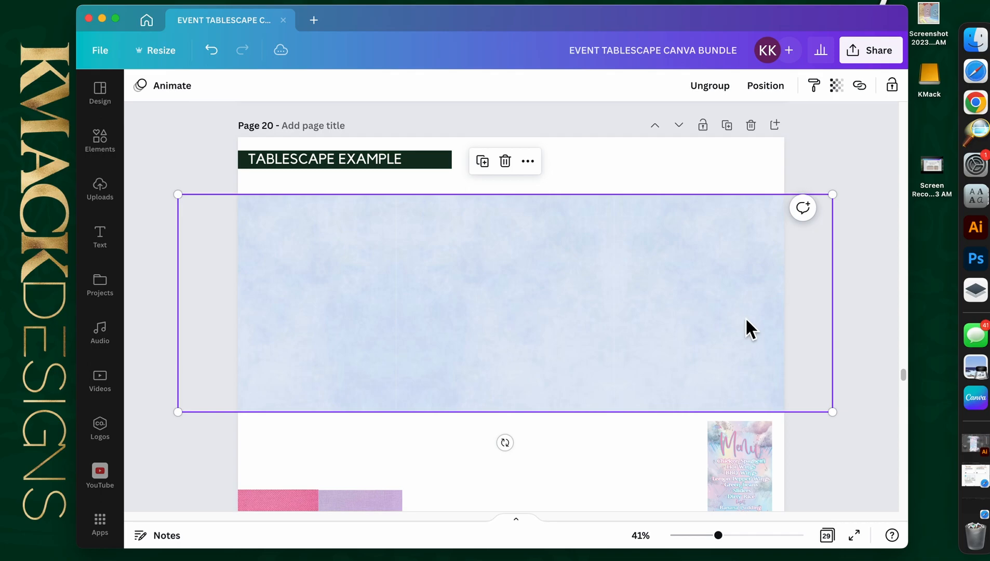
{"action": "left_click", "coordinate": [868, 302]}
{"action": "left_click", "coordinate": [331, 343]}
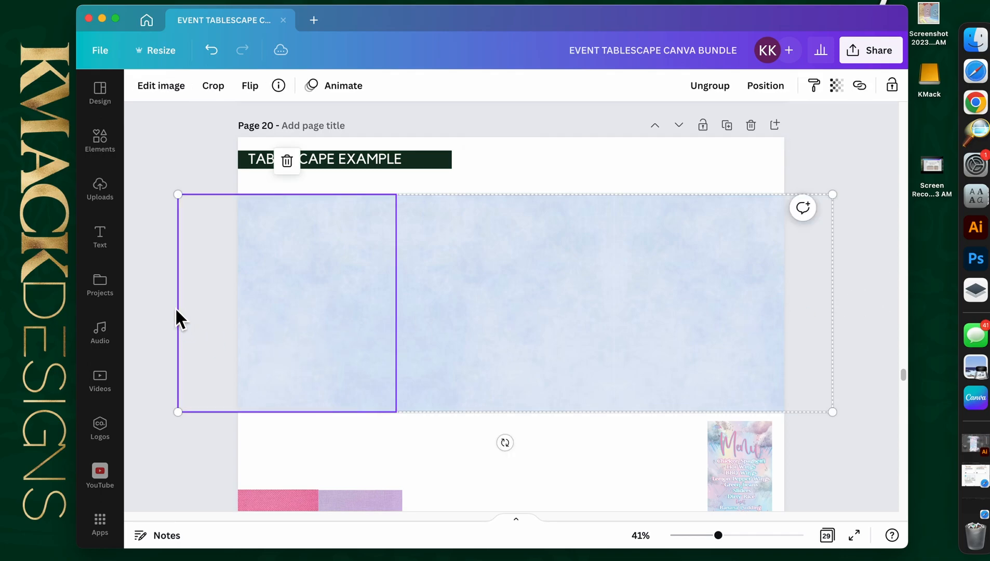
{"action": "left_click", "coordinate": [438, 432]}
{"action": "scroll", "coordinate": [459, 446], "scroll_direction": "down", "scroll_amount": 2}
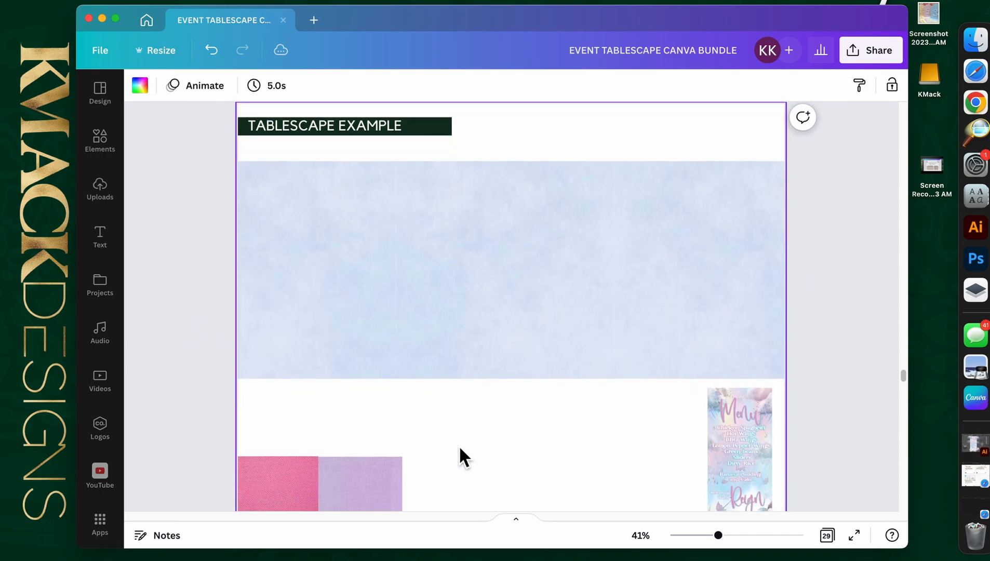
{"action": "scroll", "coordinate": [458, 446], "scroll_direction": "up", "scroll_amount": 1}
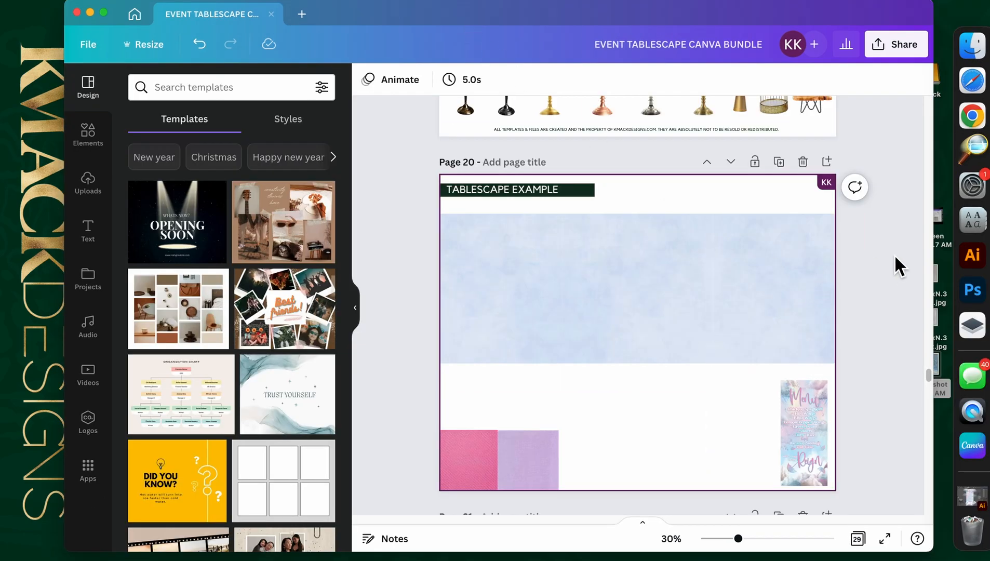
Step: On the page 17 Napkins sheet, select the patterned peach, blush, pale blue and sage knotted napkins
{"action": "scroll", "coordinate": [889, 254], "scroll_direction": "up", "scroll_amount": 15}
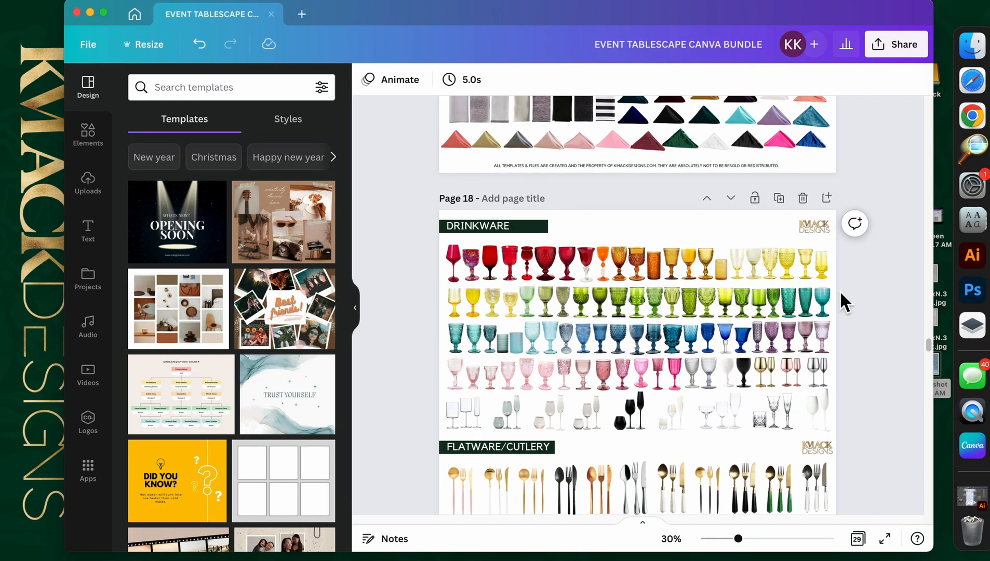
{"action": "scroll", "coordinate": [623, 291], "scroll_direction": "up", "scroll_amount": 2}
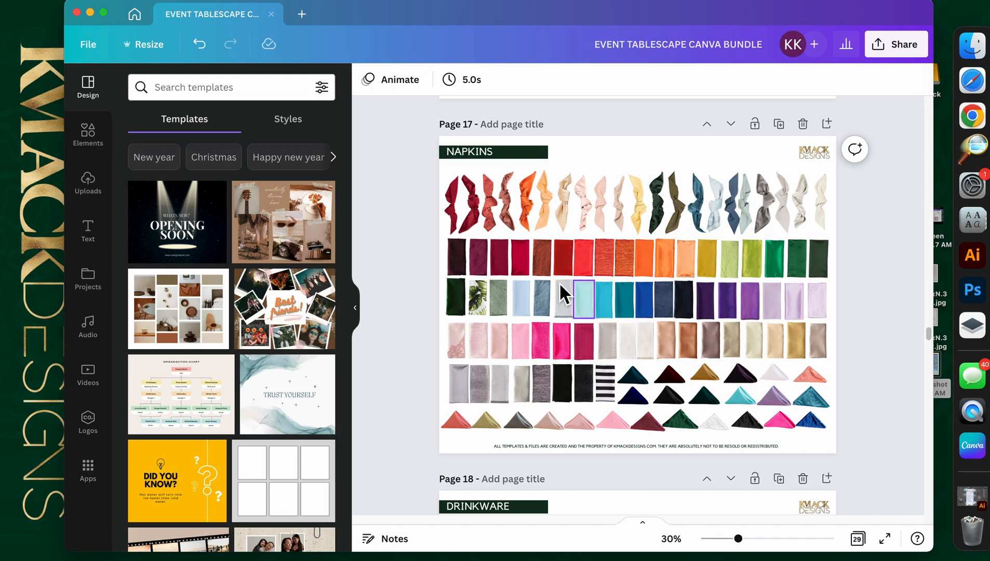
{"action": "left_click", "coordinate": [590, 206]}
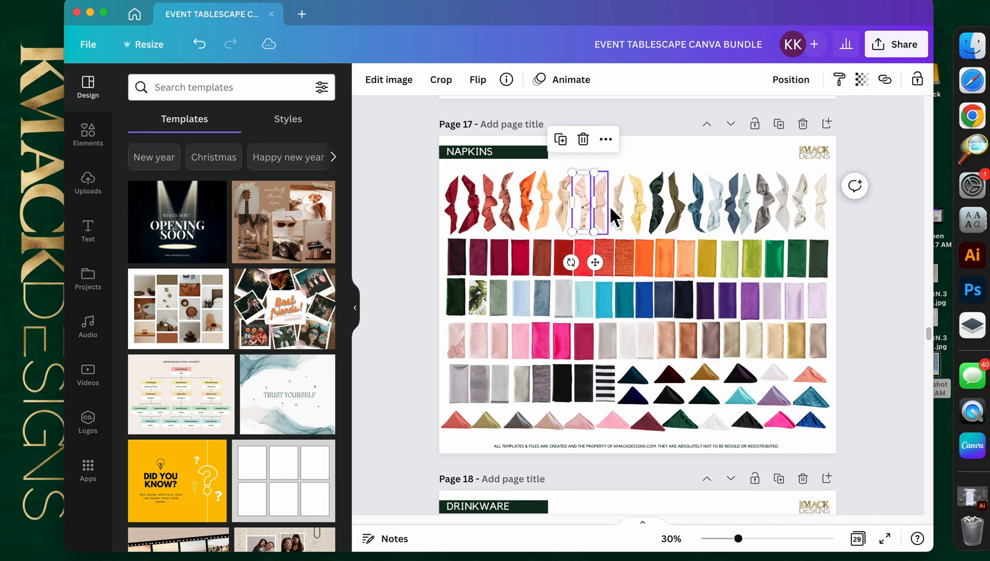
{"action": "left_click", "coordinate": [609, 206], "text": "shift"}
{"action": "left_click", "coordinate": [722, 210], "text": "shift"}
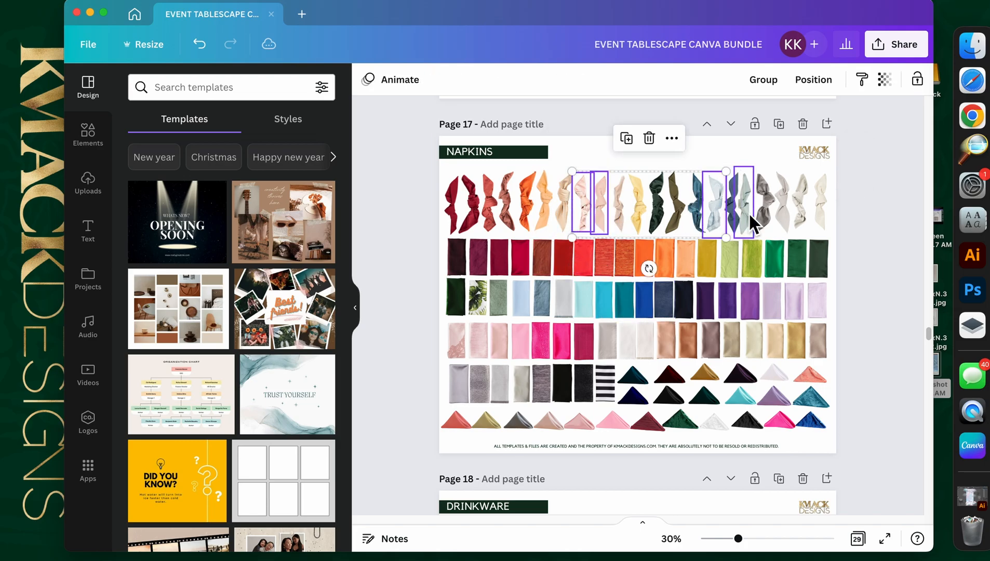
{"action": "left_click", "coordinate": [749, 212], "text": "shift"}
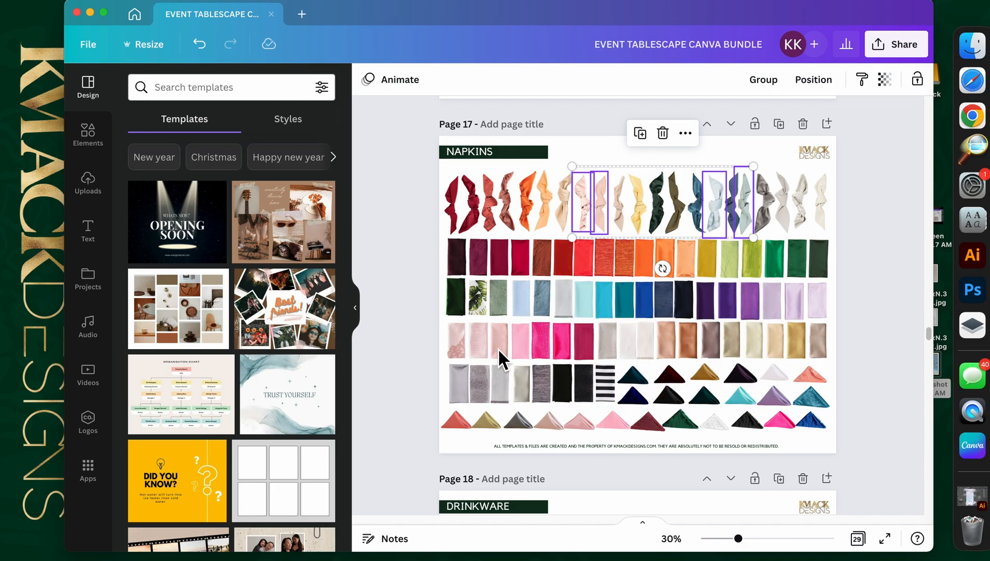
Step: Add the four blush and light pink folded napkins and the three light lilac ones to the selection
{"action": "left_click", "coordinate": [522, 345], "text": "shift"}
{"action": "left_click", "coordinate": [460, 345], "text": "shift"}
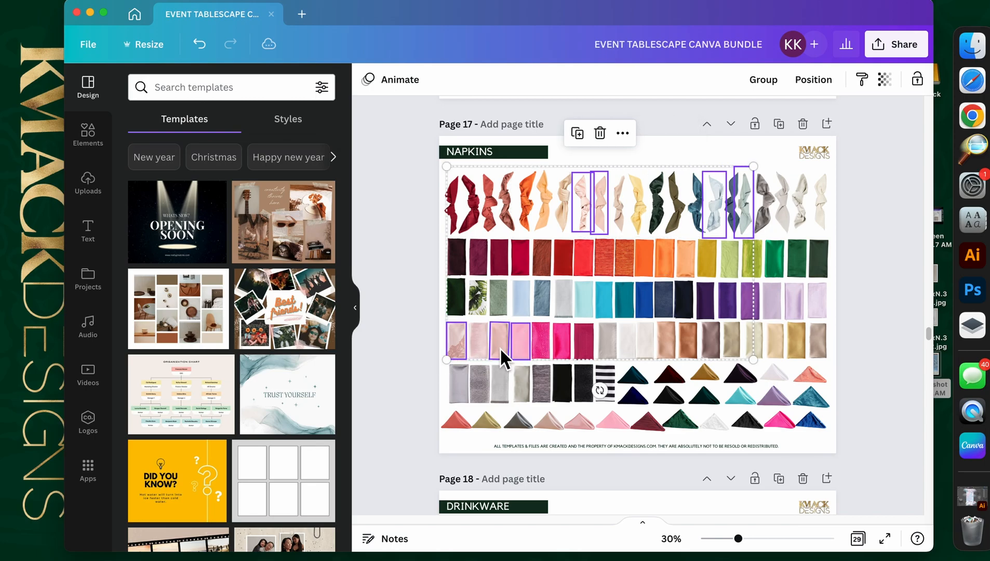
{"action": "left_click", "coordinate": [798, 310], "text": "shift"}
{"action": "left_click", "coordinate": [777, 307], "text": "shift"}
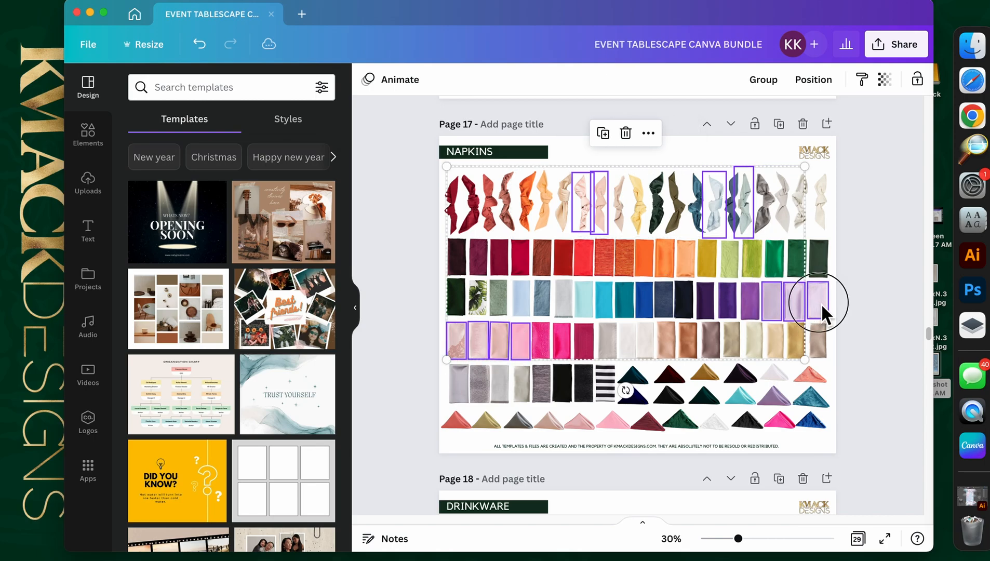
{"action": "left_click", "coordinate": [821, 304], "text": "shift"}
{"action": "left_click", "coordinate": [760, 302], "text": "shift"}
Step: Add the pink and white triangular napkins and the cream knotted one, and copy the whole selection onto page 20
{"action": "left_click", "coordinate": [605, 426], "text": "shift"}
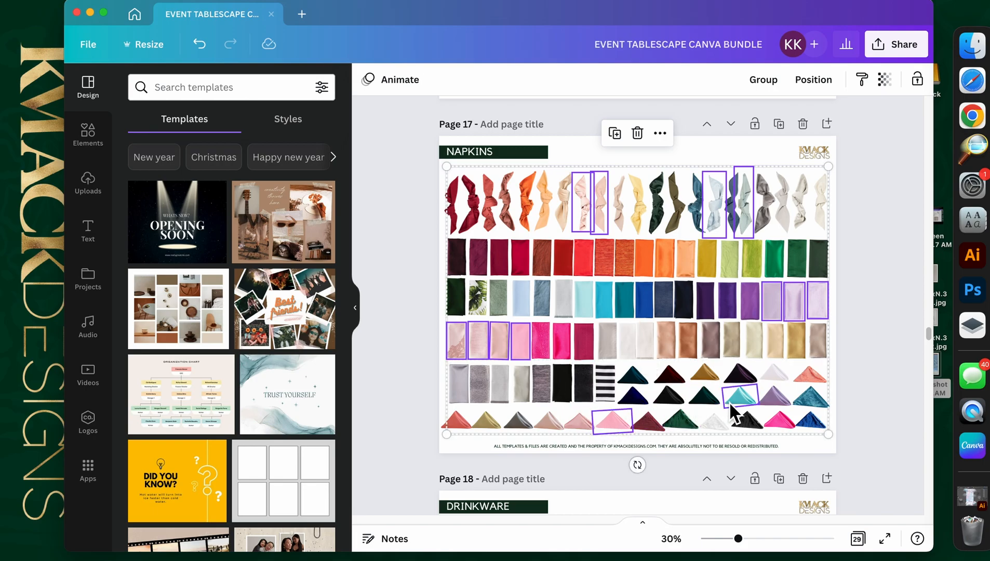
{"action": "left_click", "coordinate": [717, 428], "text": "shift"}
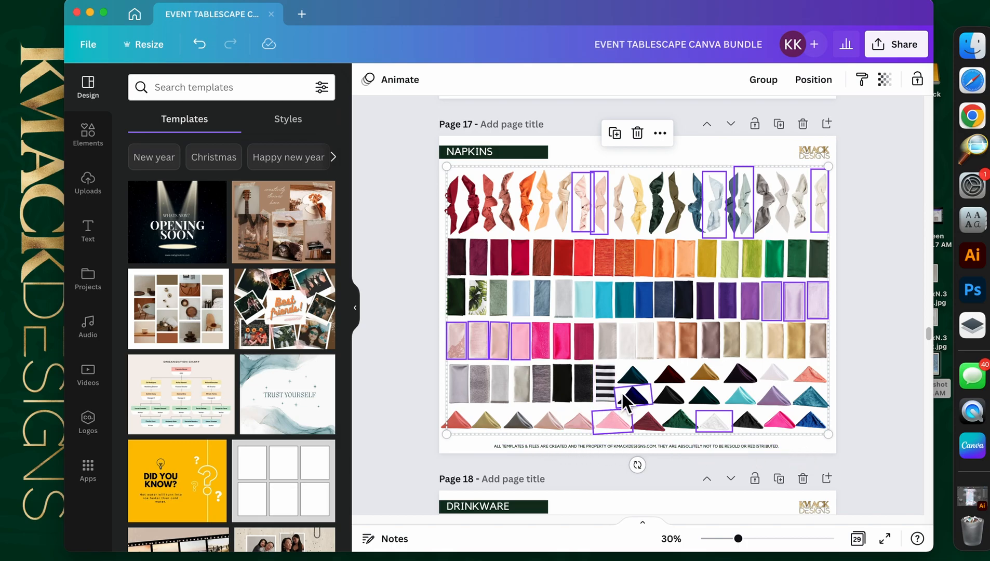
{"action": "scroll", "coordinate": [654, 301], "scroll_direction": "down", "scroll_amount": 20}
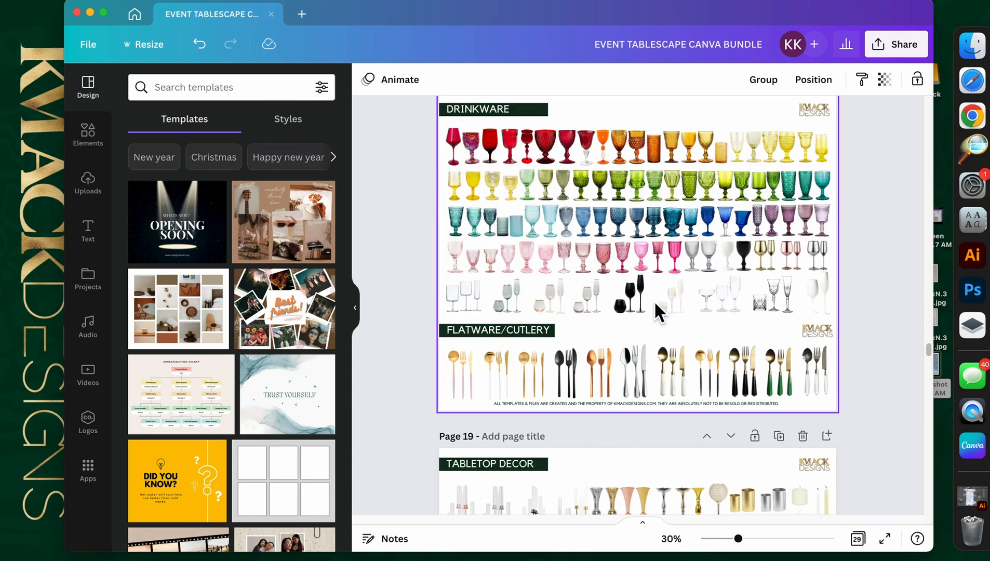
{"action": "key", "text": "cmd+v"}
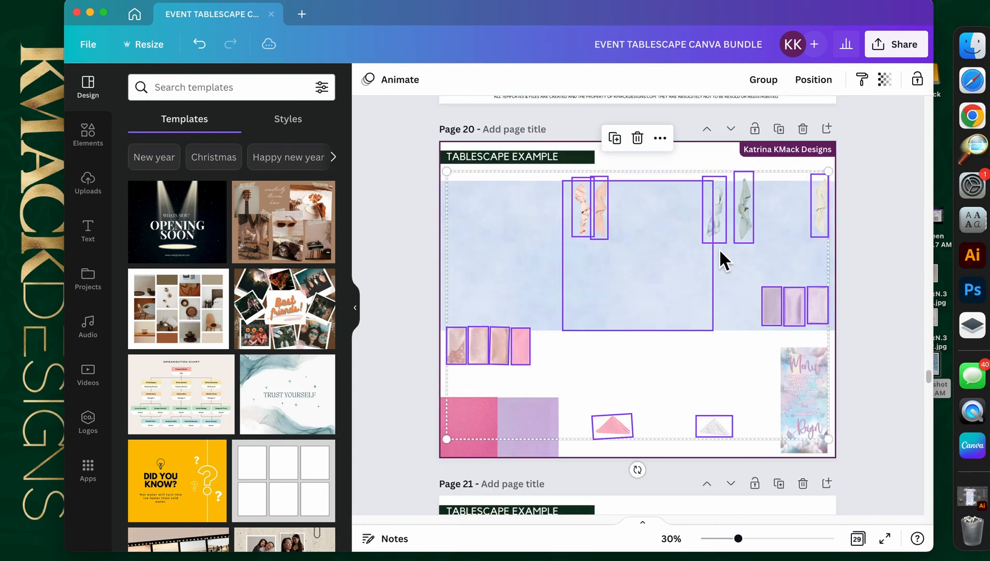
{"action": "left_click", "coordinate": [806, 282]}
{"action": "left_click", "coordinate": [820, 210]}
{"action": "left_click", "coordinate": [753, 211], "text": "shift"}
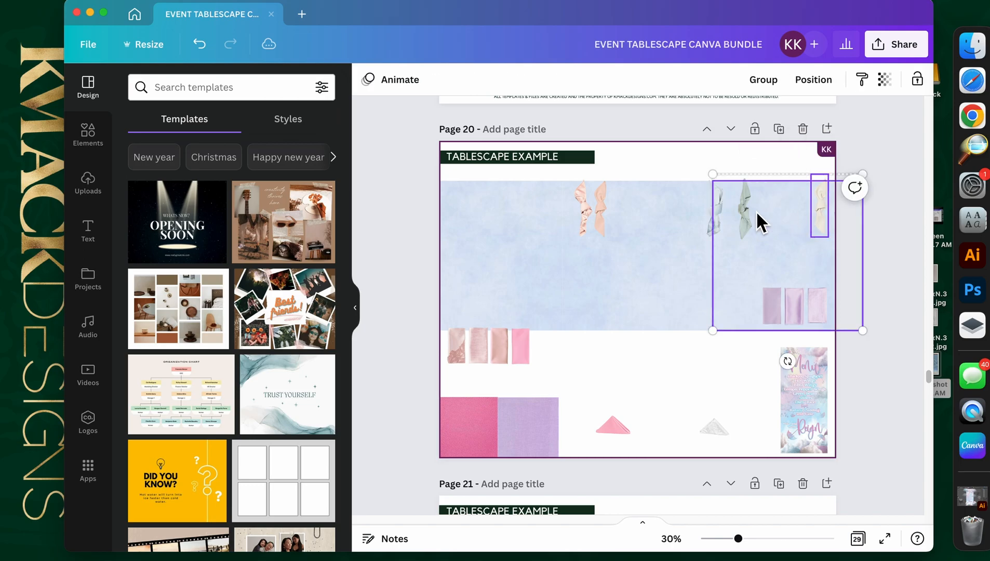
{"action": "left_click", "coordinate": [625, 361]}
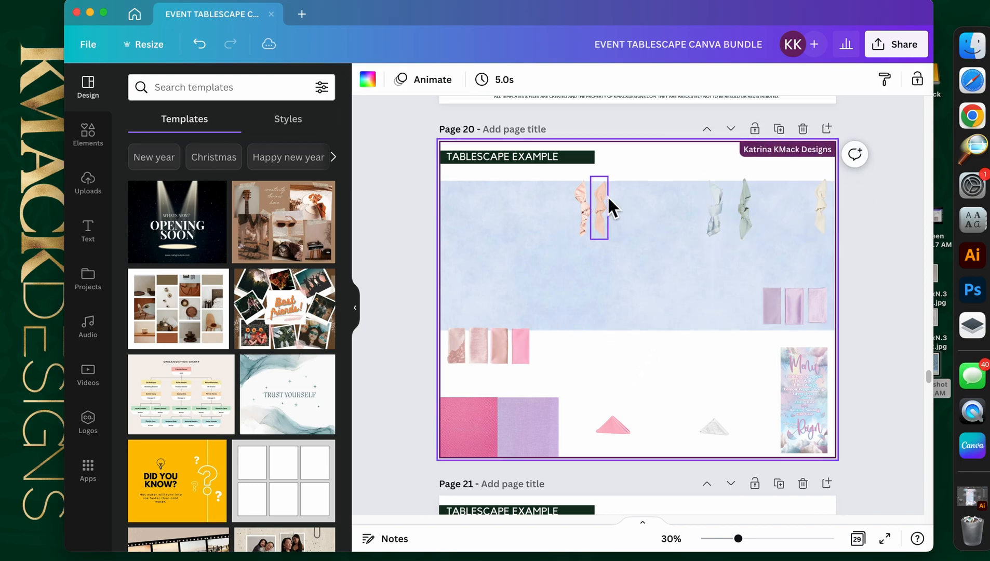
Step: Move the peach and blush knotted napkins and the pink and white triangular napkins below the blue band, beside the pink folded ones
{"action": "left_click", "coordinate": [602, 215]}
{"action": "left_click", "coordinate": [584, 212], "text": "shift"}
{"action": "left_click_drag", "start_coordinate": [583, 217], "coordinate": [546, 363]}
{"action": "left_click_drag", "start_coordinate": [613, 425], "coordinate": [584, 357]}
{"action": "left_click_drag", "start_coordinate": [706, 424], "coordinate": [630, 367]}
Step: Move the pale blue and sage knotted napkins below the blue band, next to the white triangular napkin
{"action": "left_click", "coordinate": [724, 208]}
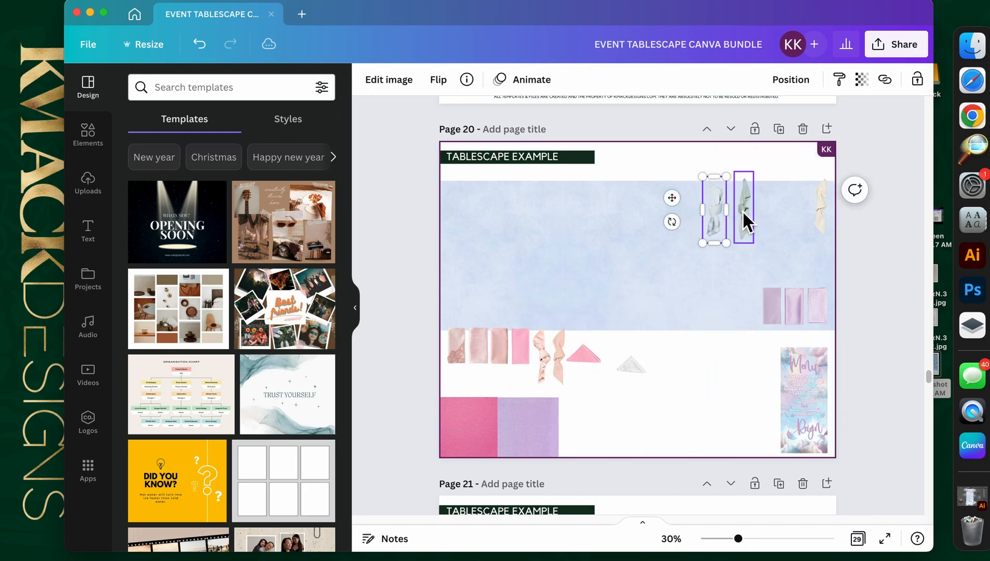
{"action": "left_click", "coordinate": [747, 208], "text": "shift"}
{"action": "left_click_drag", "start_coordinate": [747, 209], "coordinate": [685, 370]}
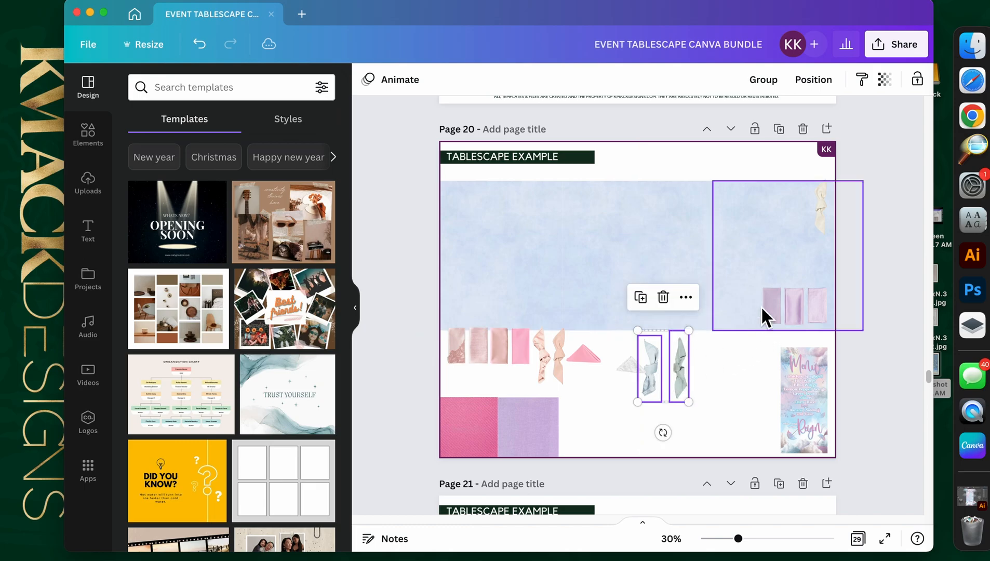
Step: Move the three lilac folded napkins and the cream knotted napkin below the blue band, between the sage napkin and the menu
{"action": "left_click", "coordinate": [779, 308]}
{"action": "left_click", "coordinate": [794, 306], "text": "shift"}
{"action": "left_click", "coordinate": [817, 307], "text": "shift"}
{"action": "left_click_drag", "start_coordinate": [817, 307], "coordinate": [751, 372]}
{"action": "left_click_drag", "start_coordinate": [798, 267], "coordinate": [773, 367]}
Step: Select all the napkins with the pink and lilac swatches and shift them slightly down, clear of the blue band
{"action": "left_click", "coordinate": [626, 441]}
{"action": "left_click_drag", "start_coordinate": [444, 351], "coordinate": [759, 385]}
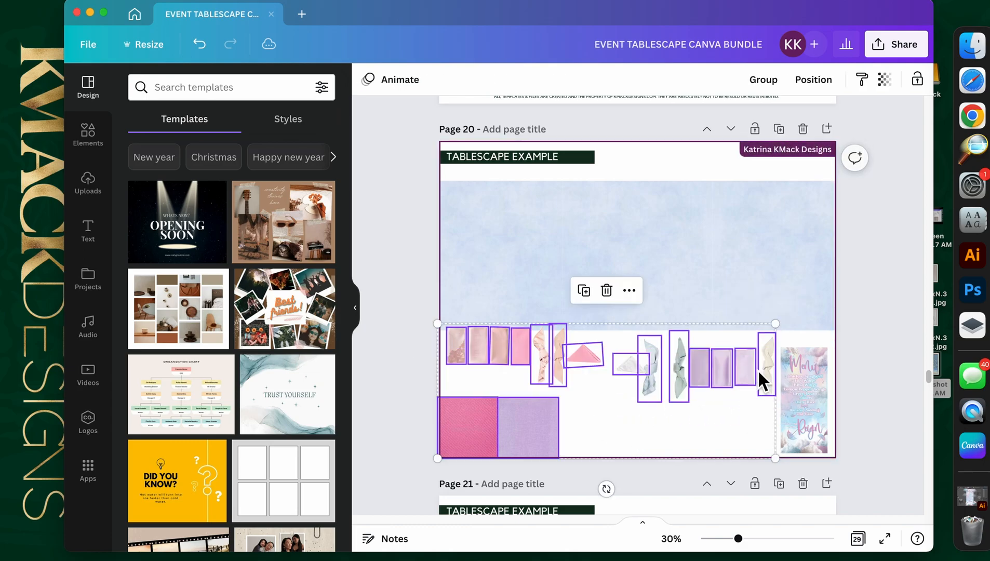
{"action": "left_click", "coordinate": [721, 426]}
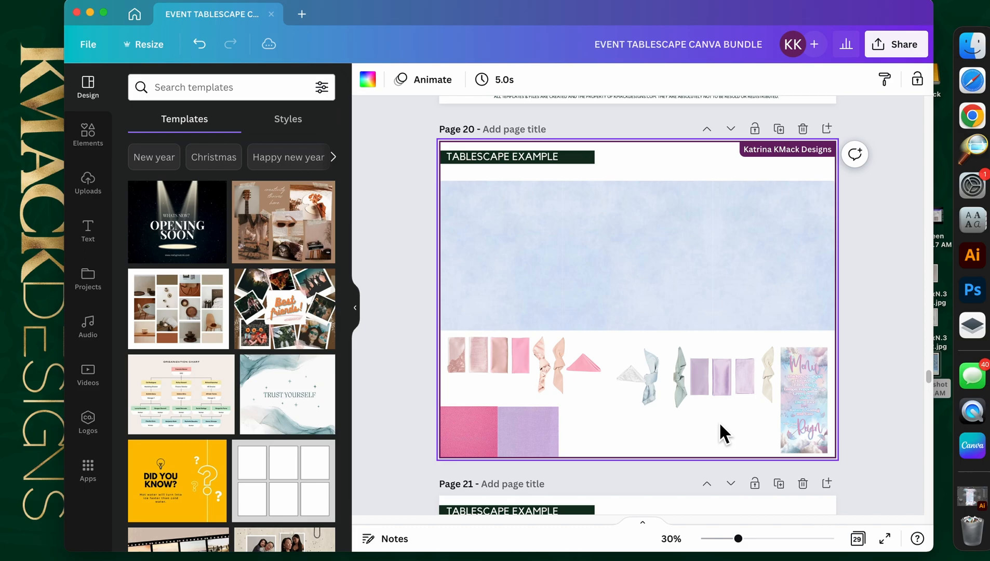
Step: Examine the charger plate designs on page 16 up close for ones that suit the pastel menu
{"action": "scroll", "coordinate": [721, 426], "scroll_direction": "up", "scroll_amount": 20}
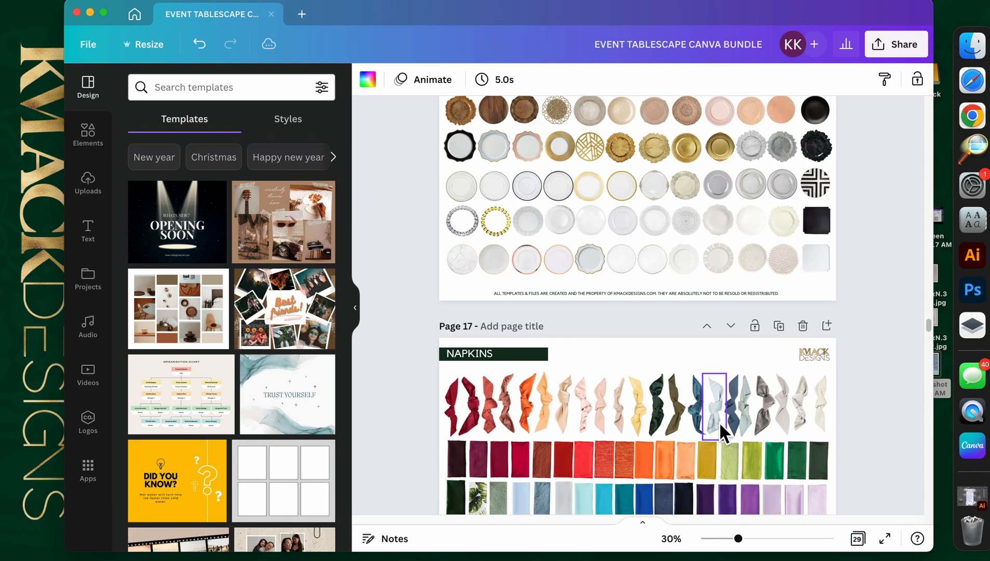
{"action": "scroll", "coordinate": [720, 431], "scroll_direction": "up", "scroll_amount": 4}
{"action": "scroll", "coordinate": [783, 287], "scroll_direction": "up", "scroll_amount": 1}
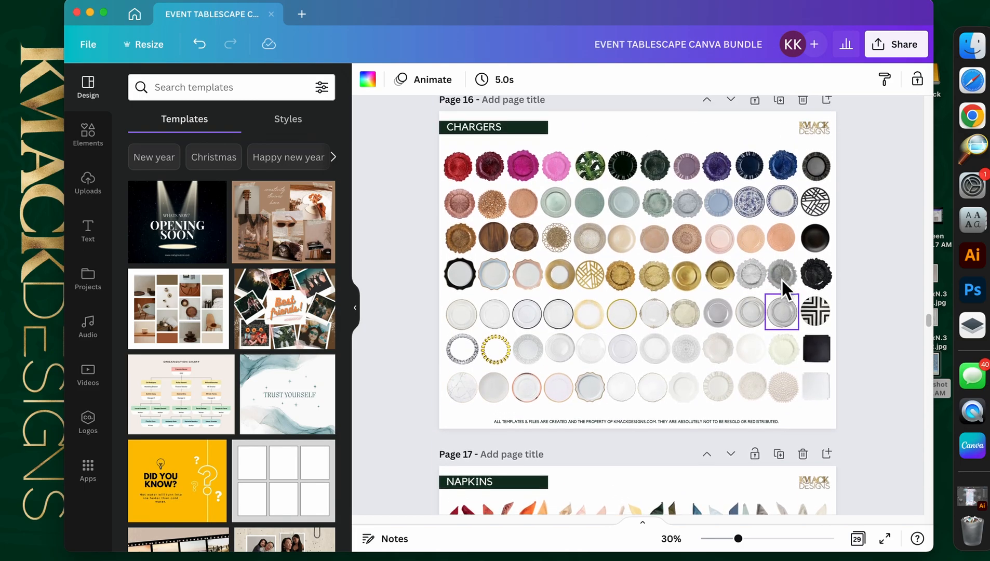
{"action": "left_click", "coordinate": [874, 342]}
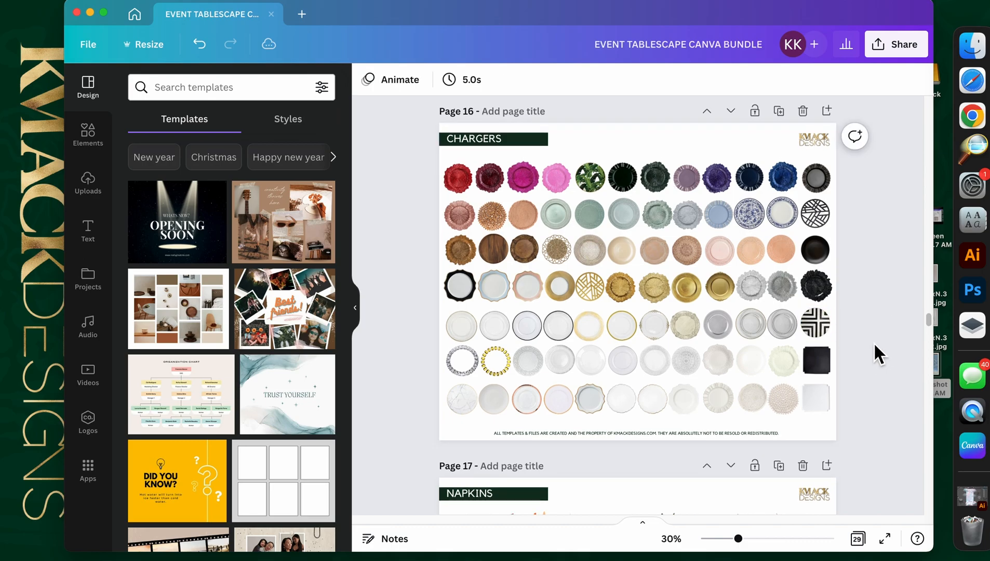
{"action": "scroll", "coordinate": [874, 342], "scroll_direction": "up", "scroll_amount": 1}
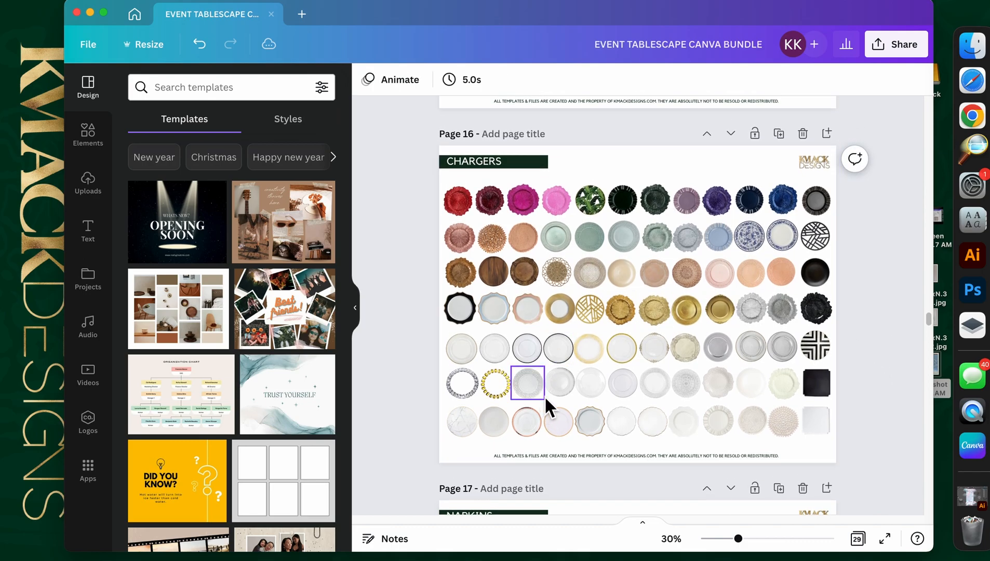
{"action": "left_click", "coordinate": [740, 539]}
{"action": "left_click_drag", "start_coordinate": [771, 549], "coordinate": [777, 550]}
{"action": "left_click_drag", "start_coordinate": [589, 521], "coordinate": [459, 518]}
{"action": "scroll", "coordinate": [567, 414], "scroll_direction": "up", "scroll_amount": 3}
{"action": "scroll", "coordinate": [600, 447], "scroll_direction": "down", "scroll_amount": 3}
{"action": "scroll", "coordinate": [599, 448], "scroll_direction": "down", "scroll_amount": 5}
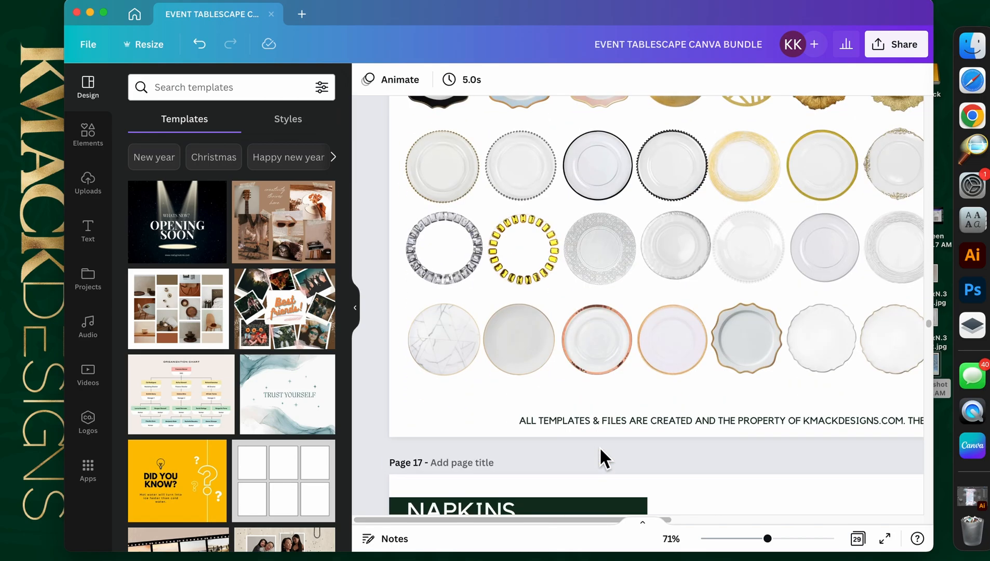
{"action": "scroll", "coordinate": [599, 447], "scroll_direction": "up", "scroll_amount": 2}
{"action": "left_click_drag", "start_coordinate": [566, 520], "coordinate": [800, 526]}
Step: Select the off-white embossed charger and the plain white scalloped charger on page 16
{"action": "left_click", "coordinate": [803, 482]}
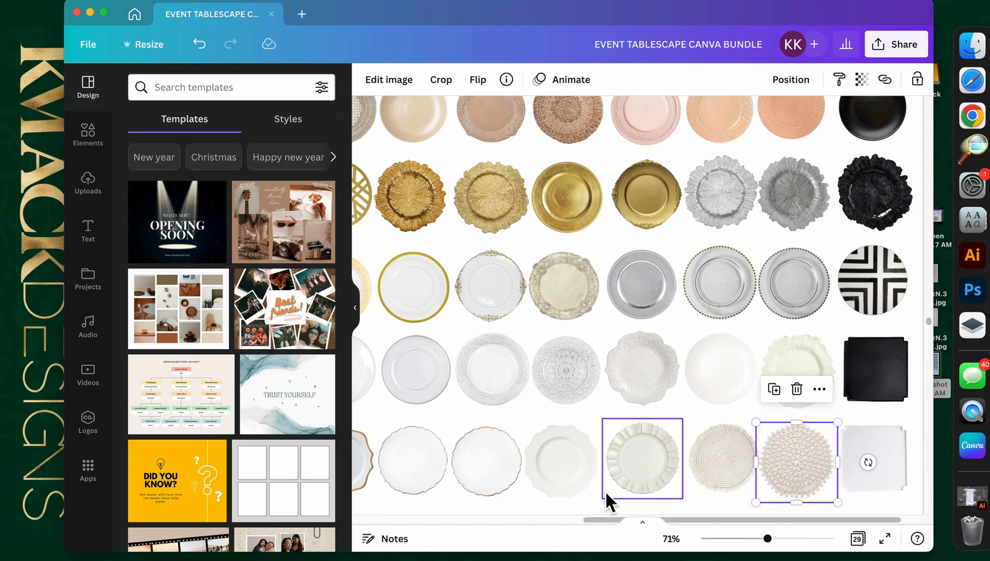
{"action": "left_click", "coordinate": [573, 464]}
{"action": "left_click", "coordinate": [658, 393]}
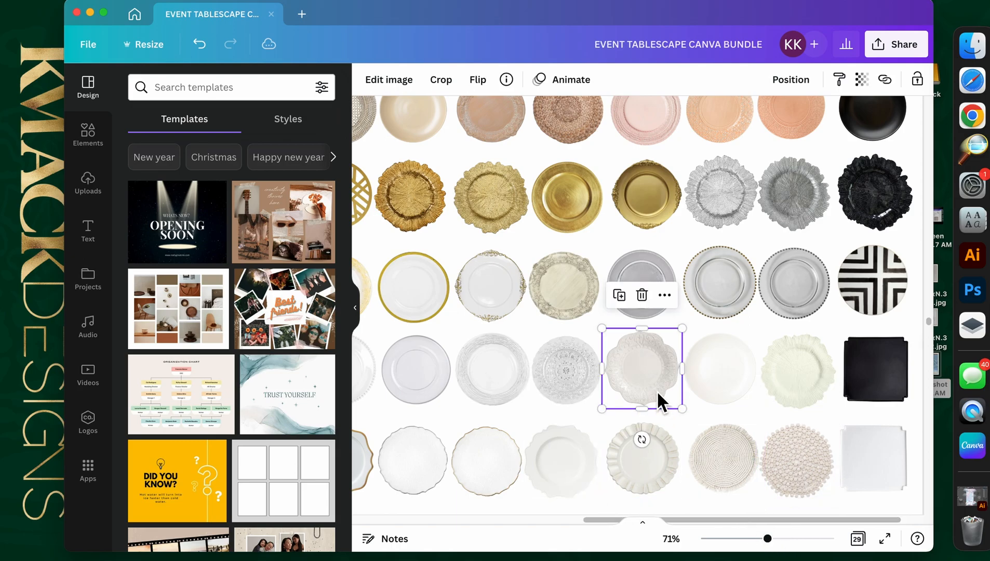
{"action": "left_click_drag", "start_coordinate": [783, 551], "coordinate": [748, 525]}
{"action": "scroll", "coordinate": [741, 467], "scroll_direction": "down", "scroll_amount": 3}
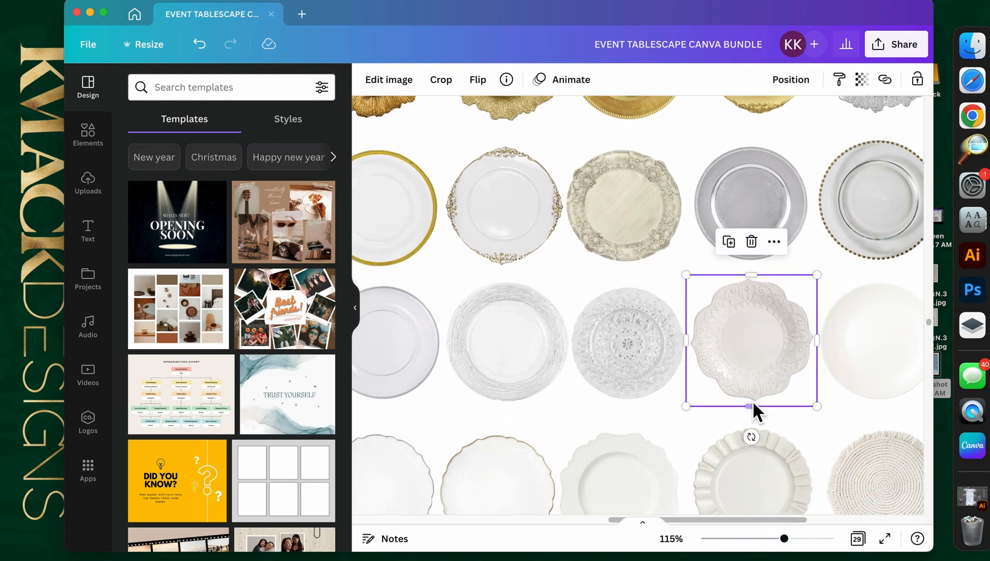
{"action": "scroll", "coordinate": [675, 394], "scroll_direction": "down", "scroll_amount": 4}
{"action": "scroll", "coordinate": [674, 395], "scroll_direction": "down", "scroll_amount": 2}
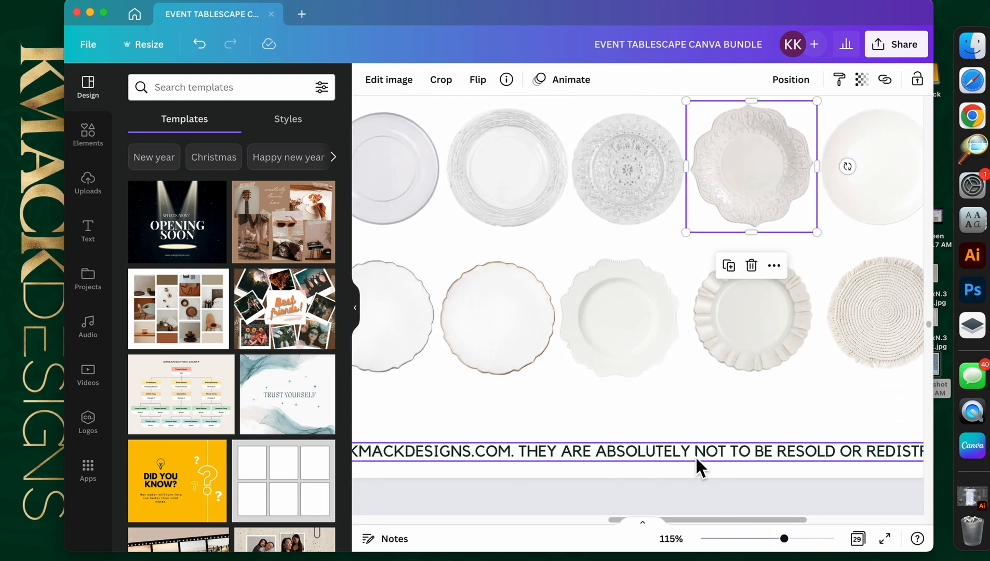
{"action": "scroll", "coordinate": [625, 422], "scroll_direction": "up", "scroll_amount": 1}
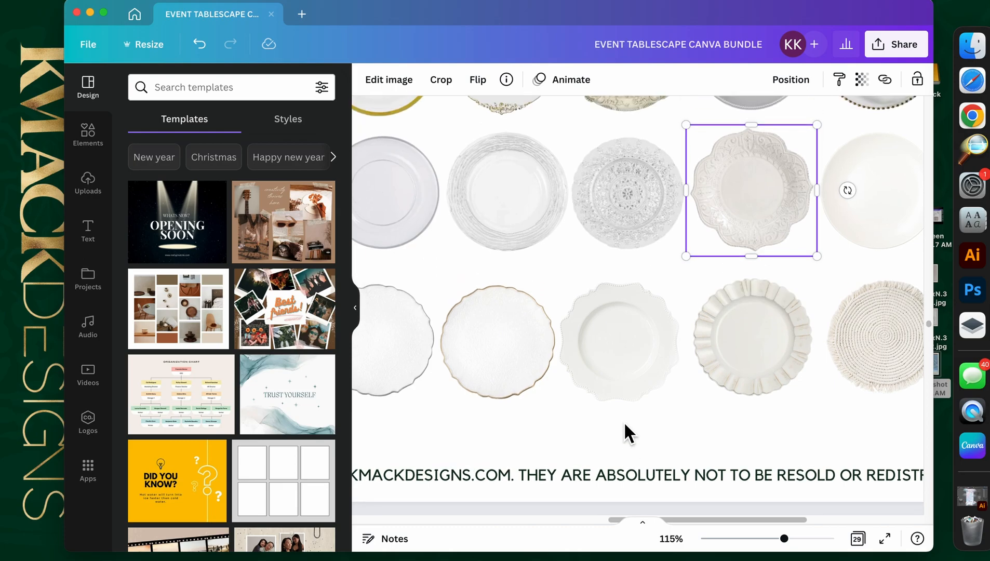
{"action": "left_click", "coordinate": [645, 340], "text": "shift"}
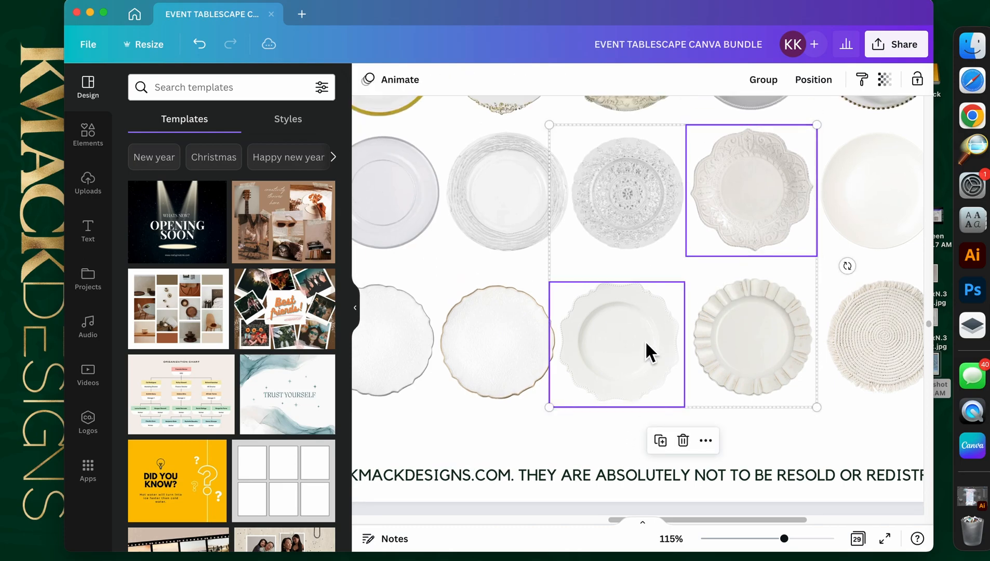
Step: Add the gold-rimmed, brushed-gold, gold geometric, ornate solid gold and blush pink chargers to the selection
{"action": "left_click_drag", "start_coordinate": [797, 545], "coordinate": [772, 550]}
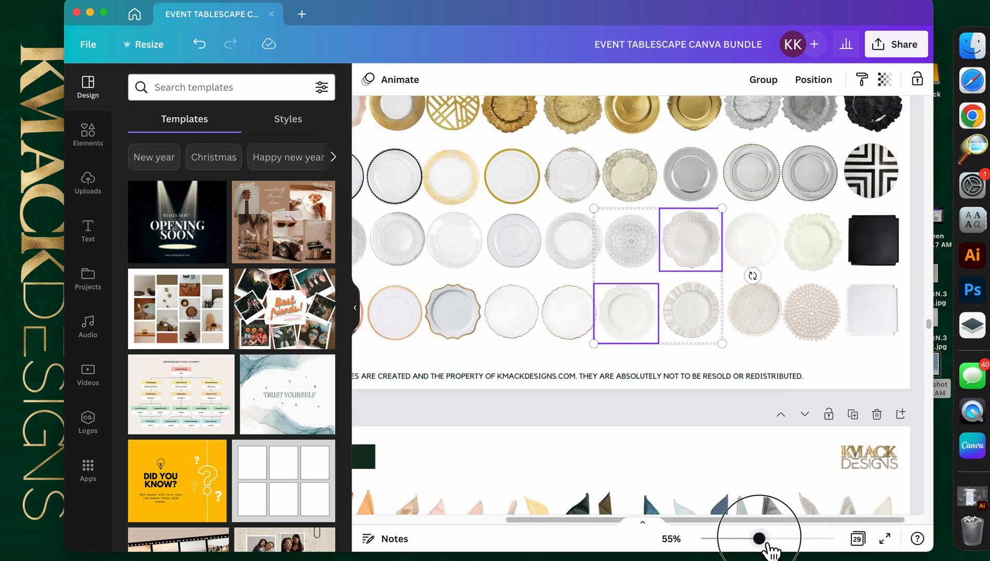
{"action": "scroll", "coordinate": [444, 306], "scroll_direction": "up", "scroll_amount": 3}
{"action": "left_click", "coordinate": [466, 268], "text": "shift"}
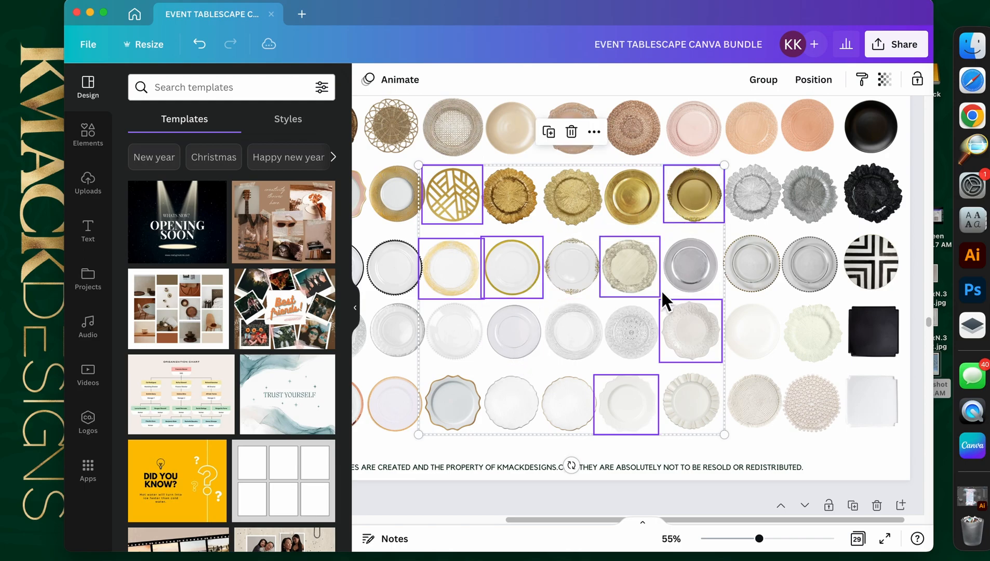
{"action": "left_click", "coordinate": [698, 140], "text": "shift"}
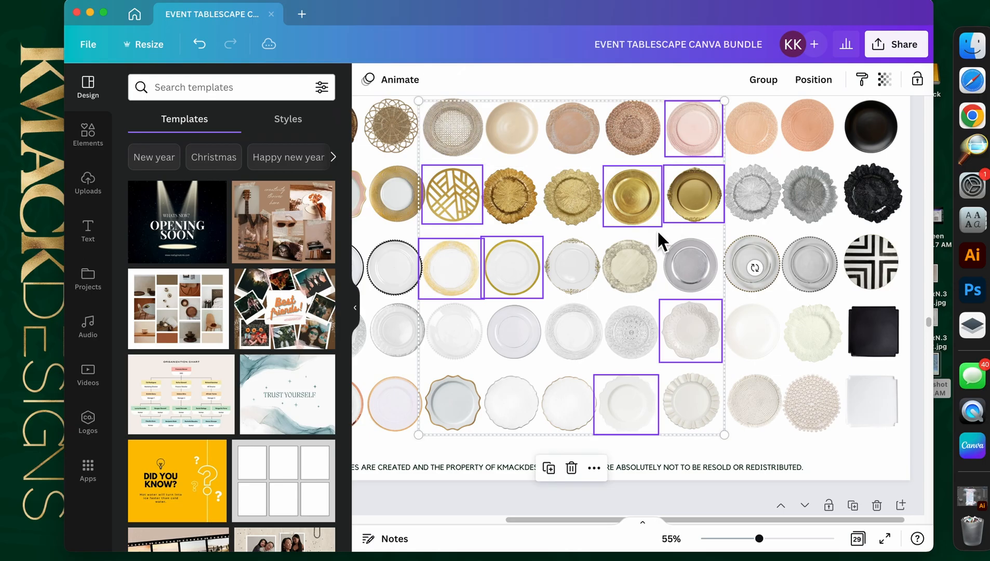
Step: Copy the selected chargers onto the tablescape example on page 20
{"action": "scroll", "coordinate": [682, 318], "scroll_direction": "down", "scroll_amount": 20}
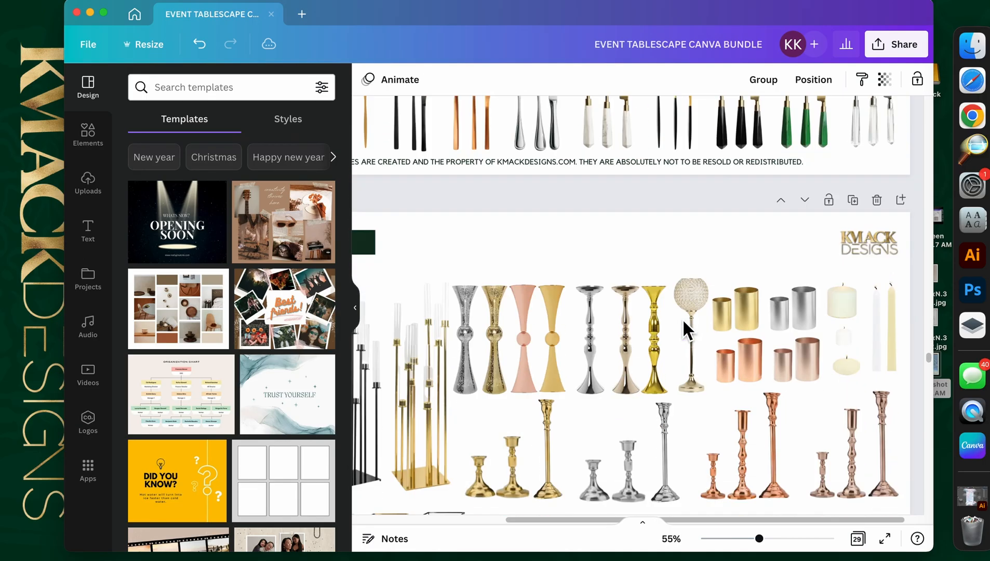
{"action": "scroll", "coordinate": [682, 318], "scroll_direction": "down", "scroll_amount": 10}
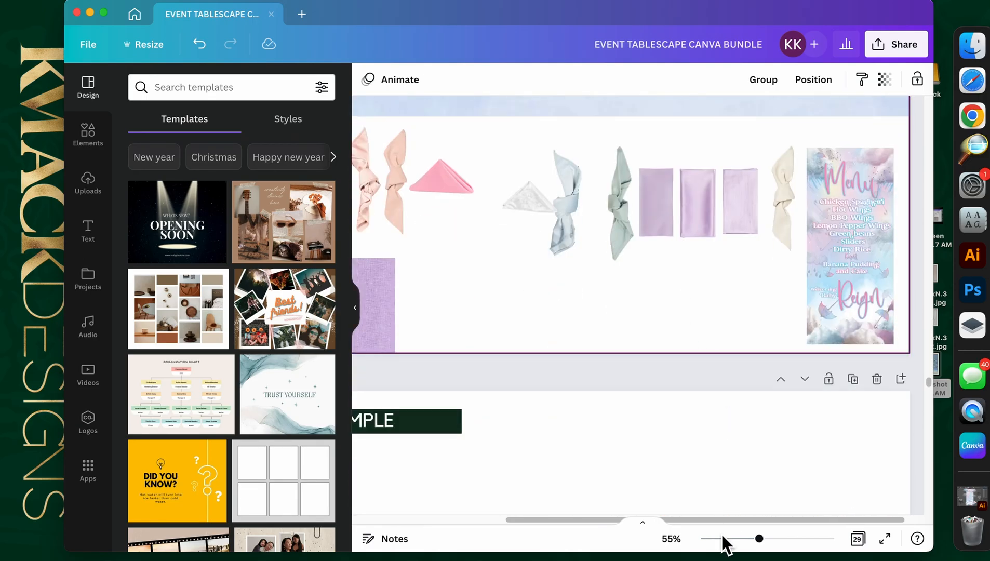
{"action": "left_click_drag", "start_coordinate": [770, 546], "coordinate": [749, 547]}
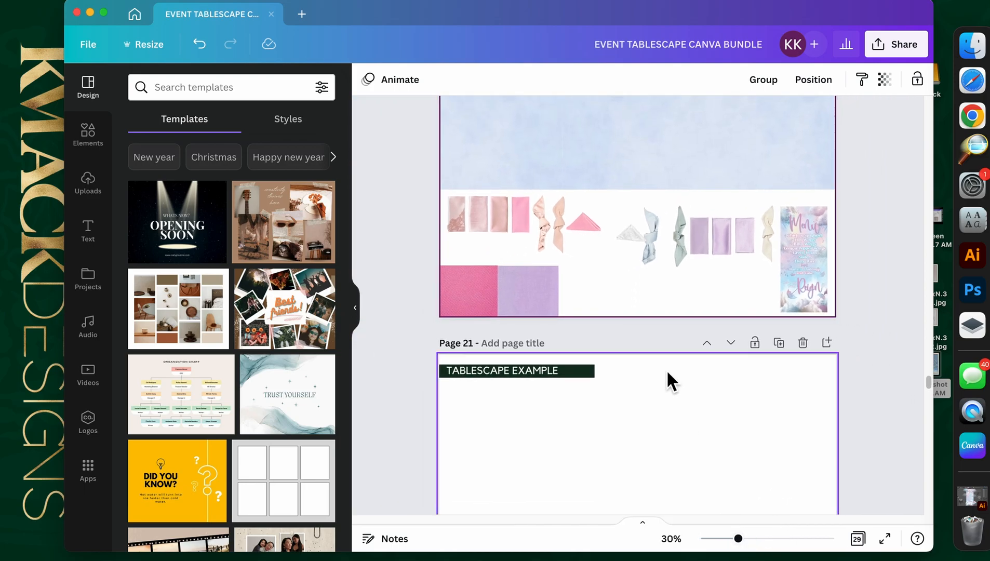
{"action": "scroll", "coordinate": [667, 370], "scroll_direction": "up", "scroll_amount": 5}
{"action": "key", "text": "cmd+v"}
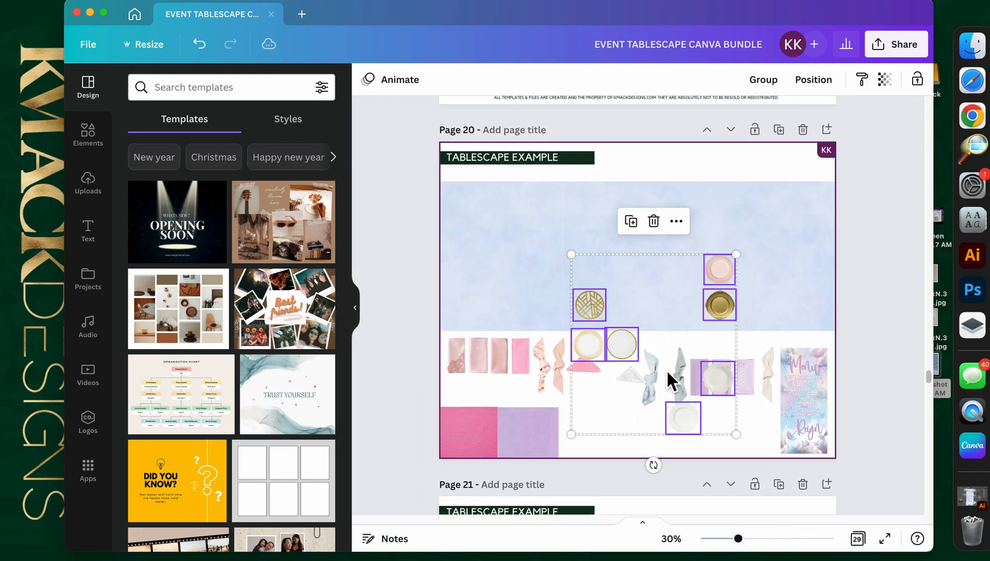
Step: Line up the gold, blush and white chargers in an overlapping row along the blue band's lower edge, above the menu
{"action": "left_click", "coordinate": [685, 355]}
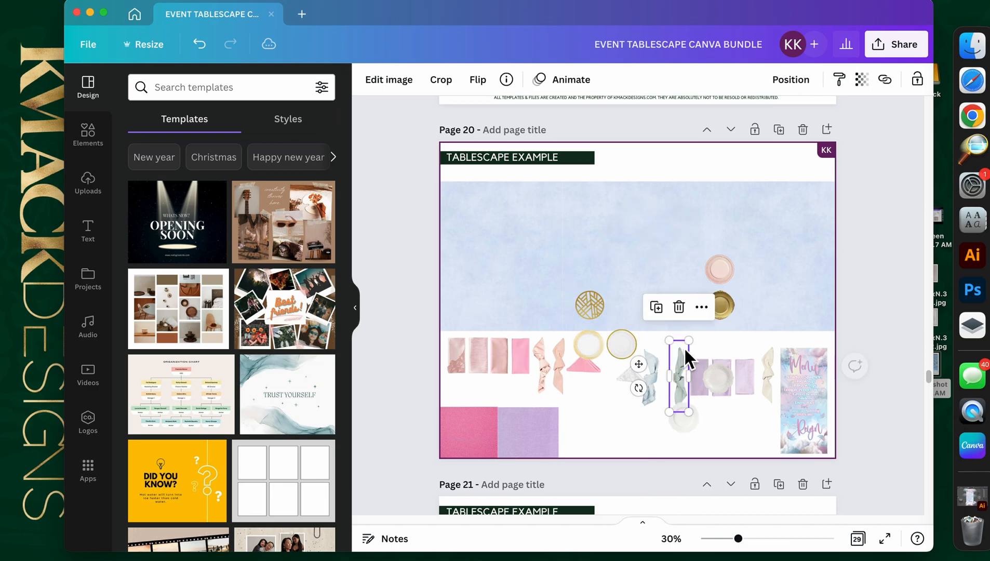
{"action": "left_click_drag", "start_coordinate": [634, 347], "coordinate": [801, 337]}
{"action": "left_click_drag", "start_coordinate": [733, 316], "coordinate": [781, 342]}
{"action": "left_click_drag", "start_coordinate": [727, 278], "coordinate": [758, 347]}
{"action": "left_click", "coordinate": [592, 306]}
{"action": "left_click_drag", "start_coordinate": [605, 313], "coordinate": [743, 345]}
{"action": "left_click_drag", "start_coordinate": [589, 345], "coordinate": [708, 343]}
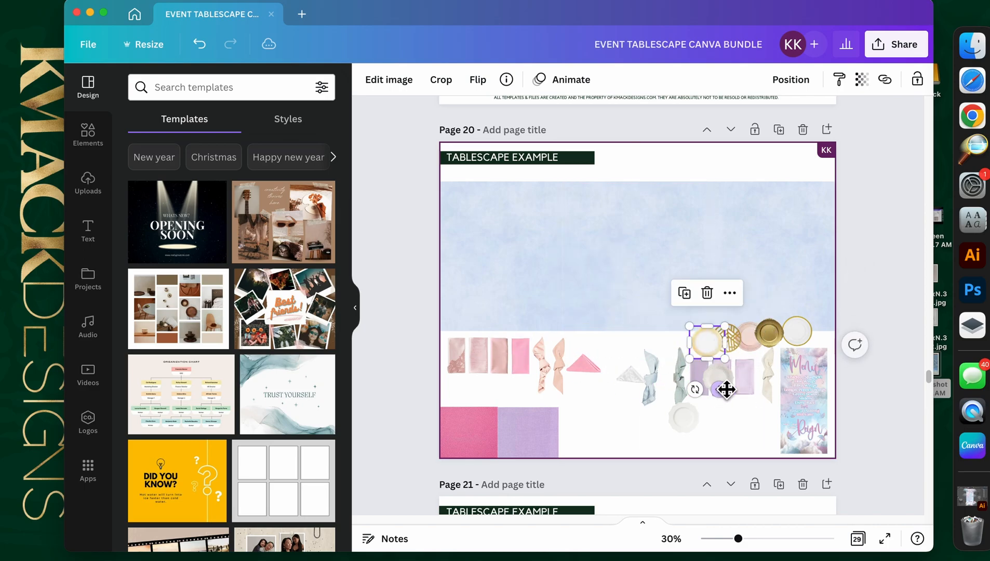
{"action": "left_click_drag", "start_coordinate": [726, 378], "coordinate": [689, 350]}
{"action": "left_click_drag", "start_coordinate": [699, 431], "coordinate": [657, 337]}
Step: Move the sage, blue and cream knotted, lilac folded and white triangular napkins into a second row beneath the pink ones
{"action": "left_click_drag", "start_coordinate": [678, 379], "coordinate": [461, 415]}
{"action": "left_click_drag", "start_coordinate": [648, 378], "coordinate": [478, 420]}
{"action": "left_click_drag", "start_coordinate": [769, 398], "coordinate": [499, 410]}
{"action": "left_click_drag", "start_coordinate": [642, 381], "coordinate": [587, 396]}
{"action": "left_click_drag", "start_coordinate": [768, 401], "coordinate": [559, 404]}
{"action": "left_click", "coordinate": [663, 403]}
Step: Select the white, mauve and dusty blue table runners on page 15
{"action": "scroll", "coordinate": [663, 403], "scroll_direction": "up", "scroll_amount": 5}
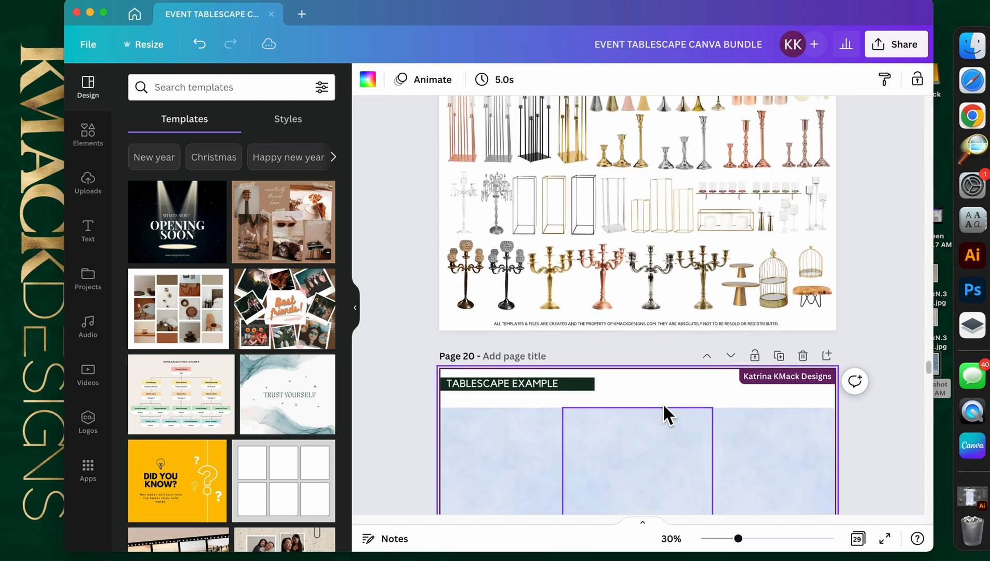
{"action": "scroll", "coordinate": [664, 406], "scroll_direction": "down", "scroll_amount": 4}
{"action": "scroll", "coordinate": [664, 406], "scroll_direction": "up", "scroll_amount": 8}
{"action": "scroll", "coordinate": [664, 407], "scroll_direction": "up", "scroll_amount": 6}
{"action": "scroll", "coordinate": [663, 404], "scroll_direction": "up", "scroll_amount": 12}
{"action": "scroll", "coordinate": [663, 403], "scroll_direction": "down", "scroll_amount": 2}
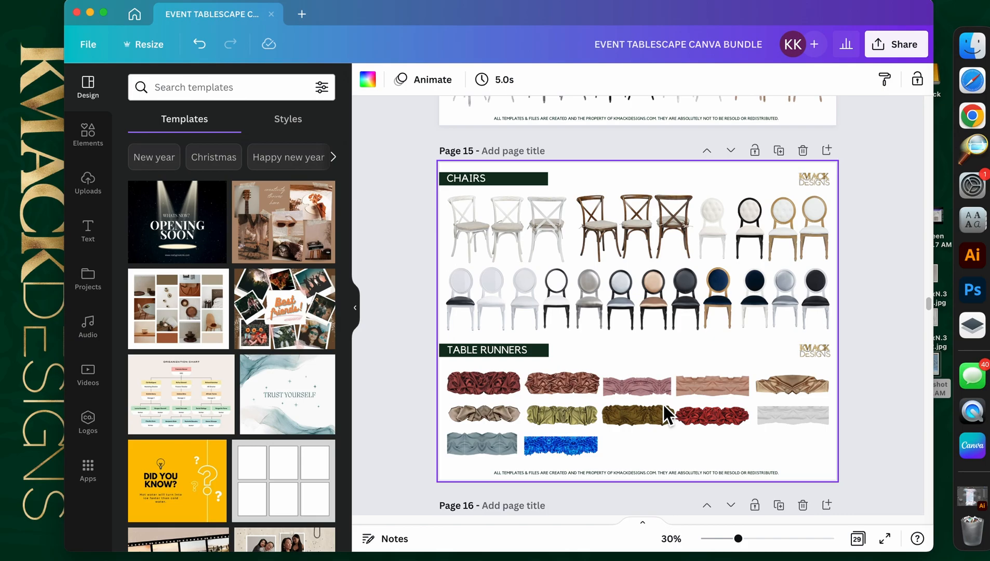
{"action": "left_click", "coordinate": [800, 417]}
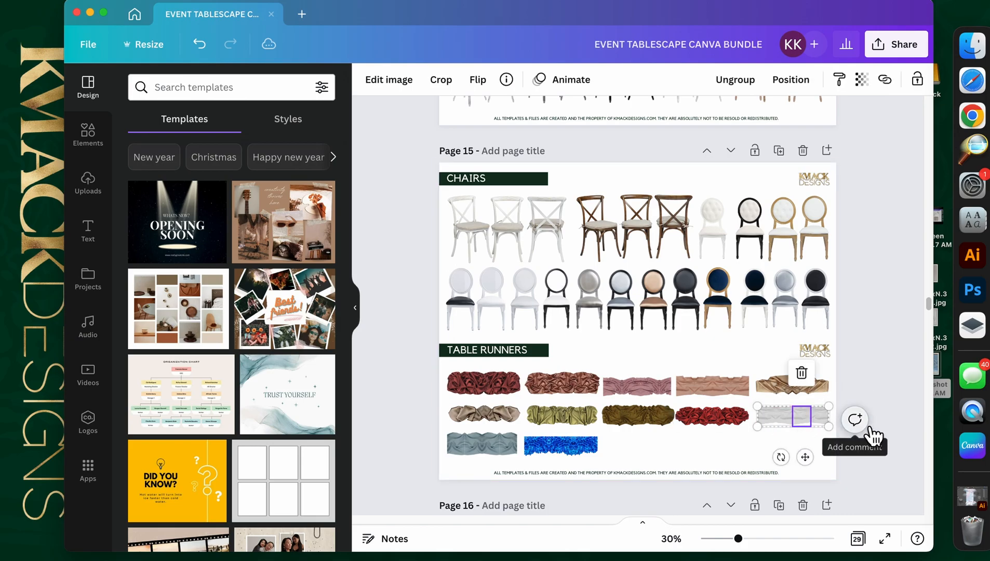
{"action": "left_click", "coordinate": [875, 385]}
{"action": "left_click", "coordinate": [817, 414]}
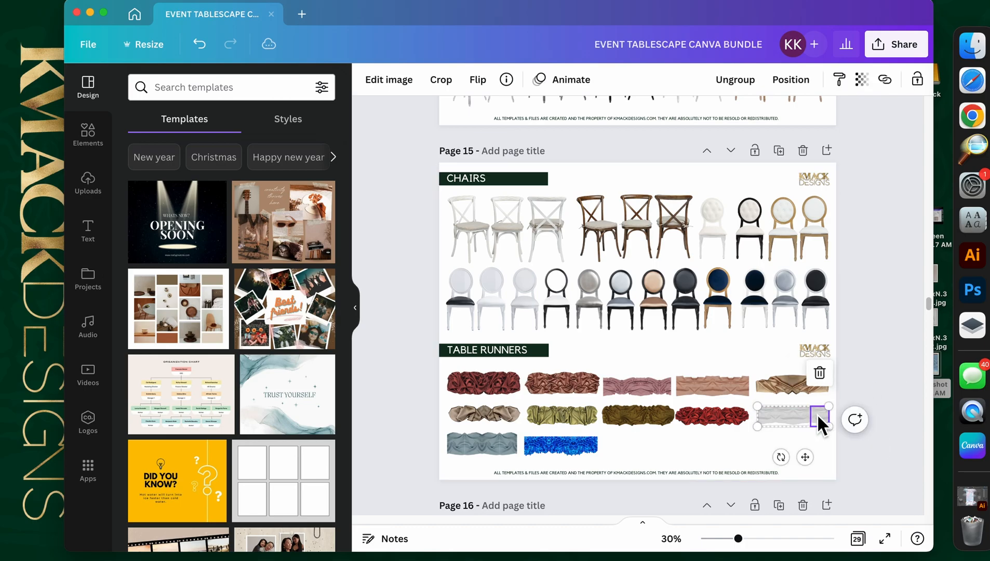
{"action": "left_click", "coordinate": [655, 385], "text": "shift"}
{"action": "left_click", "coordinate": [502, 447], "text": "shift"}
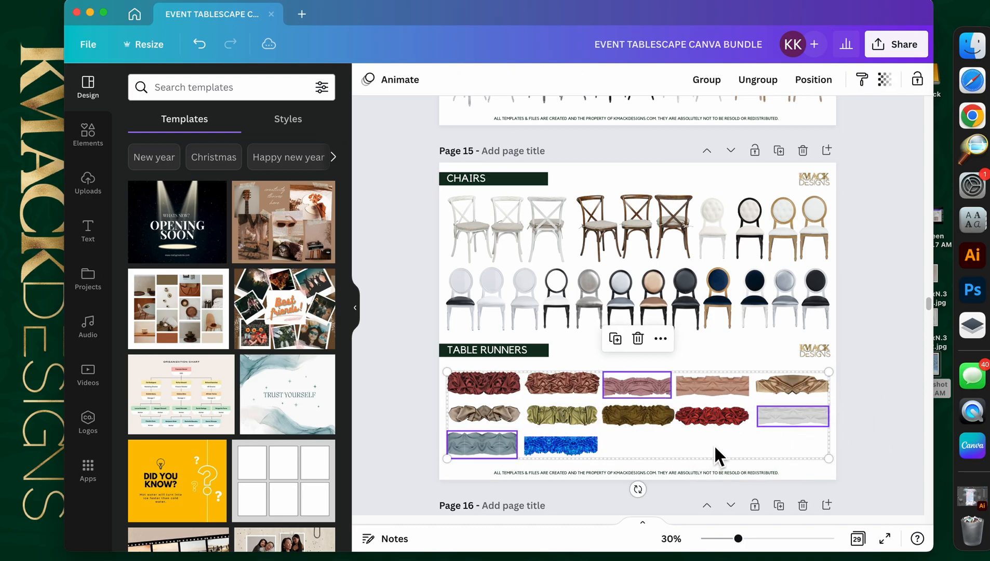
Step: Copy the three selected table runners onto page 20
{"action": "scroll", "coordinate": [712, 438], "scroll_direction": "down", "scroll_amount": 15}
{"action": "scroll", "coordinate": [713, 438], "scroll_direction": "down", "scroll_amount": 10}
{"action": "scroll", "coordinate": [713, 438], "scroll_direction": "up", "scroll_amount": 2}
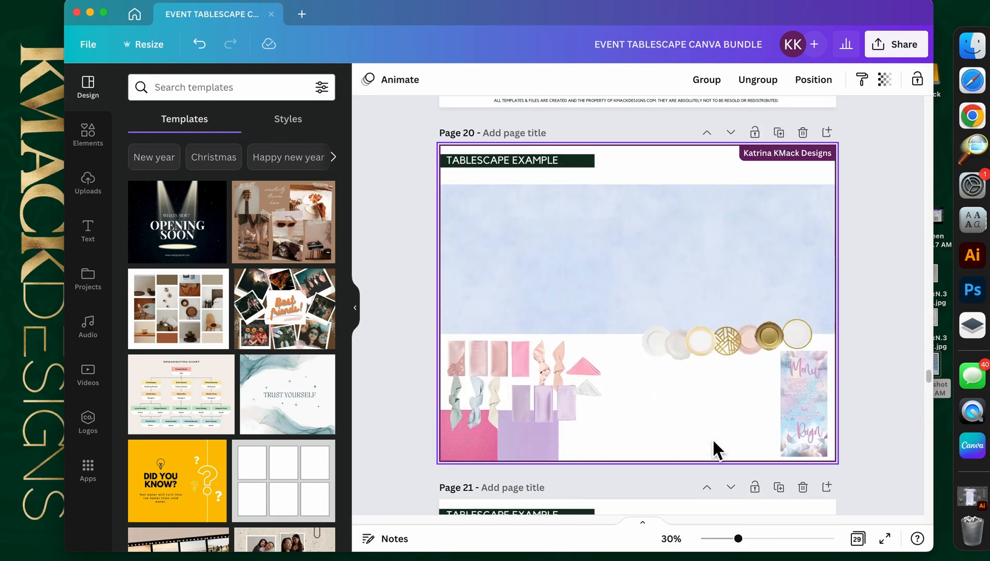
{"action": "key", "text": "super+v"}
Step: Stack the dusty blue, mauve and white table runners just left of the menu
{"action": "left_click", "coordinate": [841, 401]}
{"action": "left_click_drag", "start_coordinate": [777, 404], "coordinate": [712, 441]}
{"action": "left_click_drag", "start_coordinate": [648, 376], "coordinate": [746, 428]}
{"action": "left_click_drag", "start_coordinate": [504, 427], "coordinate": [755, 392]}
{"action": "left_click", "coordinate": [633, 418]}
Step: Copy the pink-handled gold cutlery set from page 18 onto page 20 and place it left of the table runners
{"action": "scroll", "coordinate": [633, 418], "scroll_direction": "up", "scroll_amount": 15}
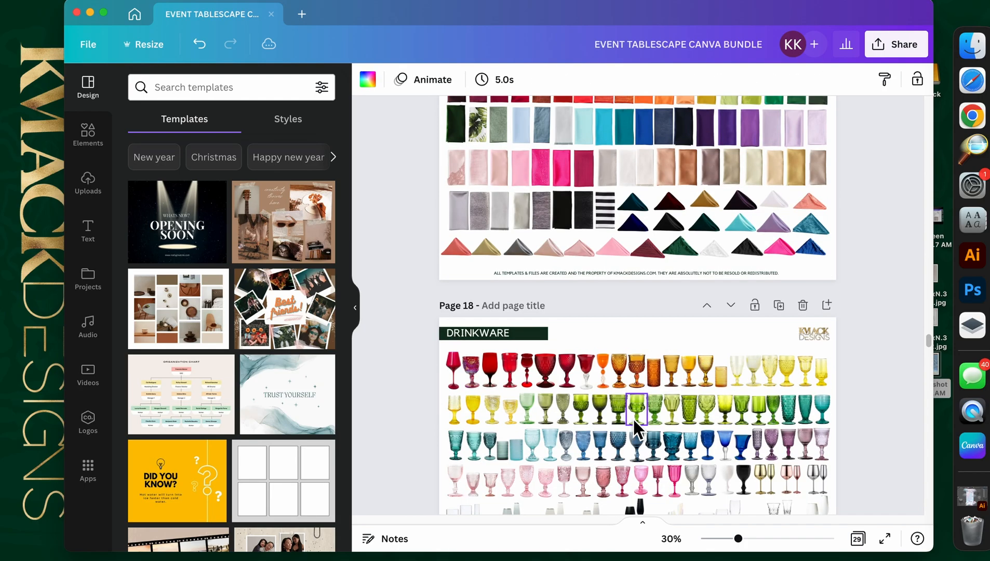
{"action": "scroll", "coordinate": [633, 418], "scroll_direction": "down", "scroll_amount": 7}
{"action": "scroll", "coordinate": [633, 418], "scroll_direction": "up", "scroll_amount": 3}
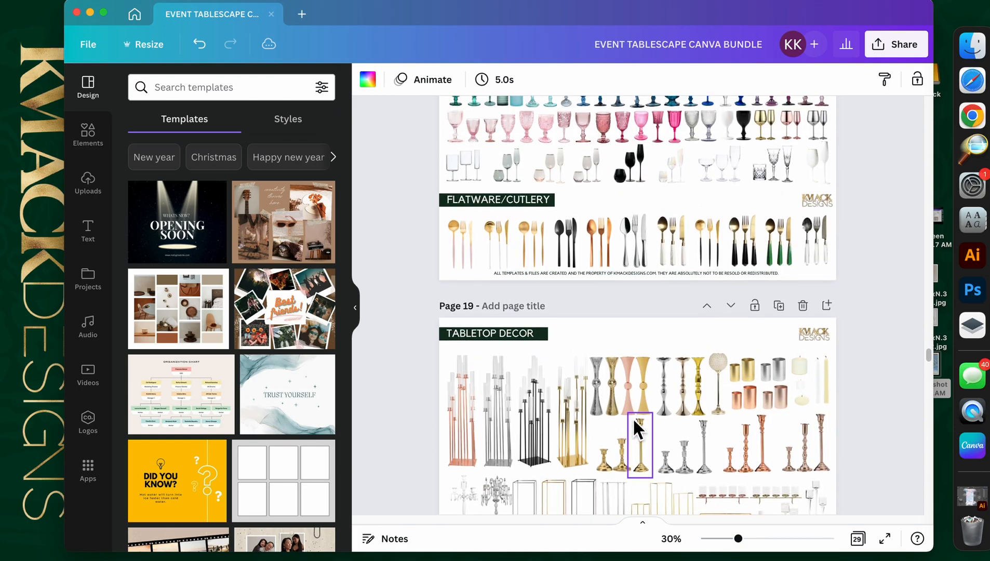
{"action": "left_click_drag", "start_coordinate": [473, 279], "coordinate": [473, 279]}
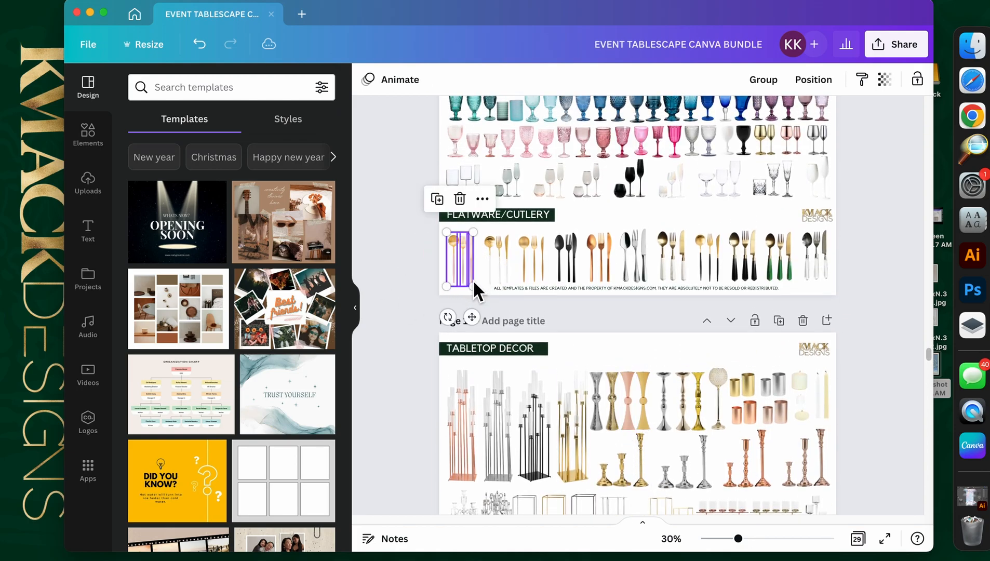
{"action": "scroll", "coordinate": [589, 324], "scroll_direction": "down", "scroll_amount": 10}
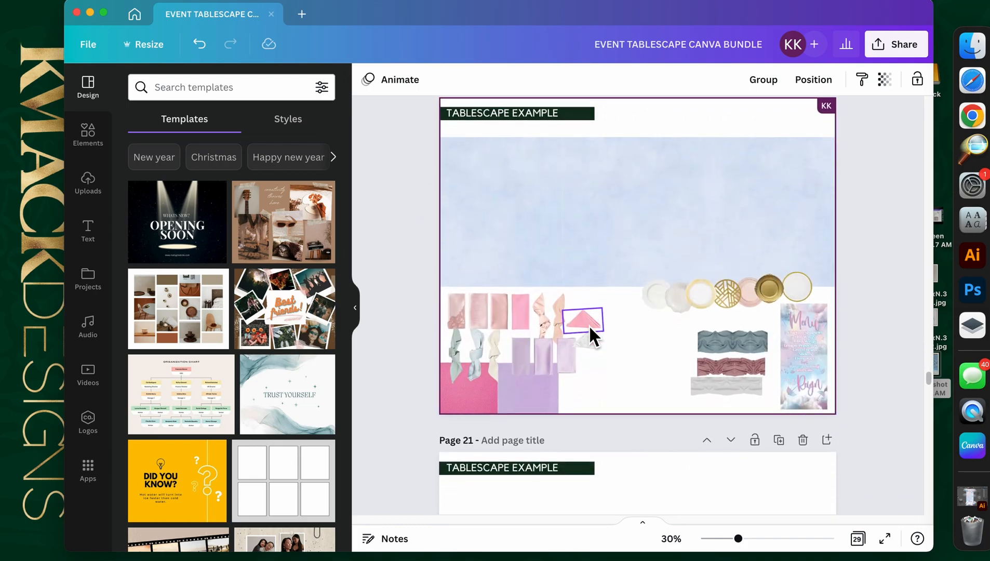
{"action": "key", "text": "ctrl+v"}
{"action": "left_click_drag", "start_coordinate": [470, 370], "coordinate": [687, 345]}
{"action": "left_click", "coordinate": [622, 364]}
Step: Select the rainbow, pink-purple and teal baby's breath arrangements on the florals page 12
{"action": "scroll", "coordinate": [622, 364], "scroll_direction": "up", "scroll_amount": 15}
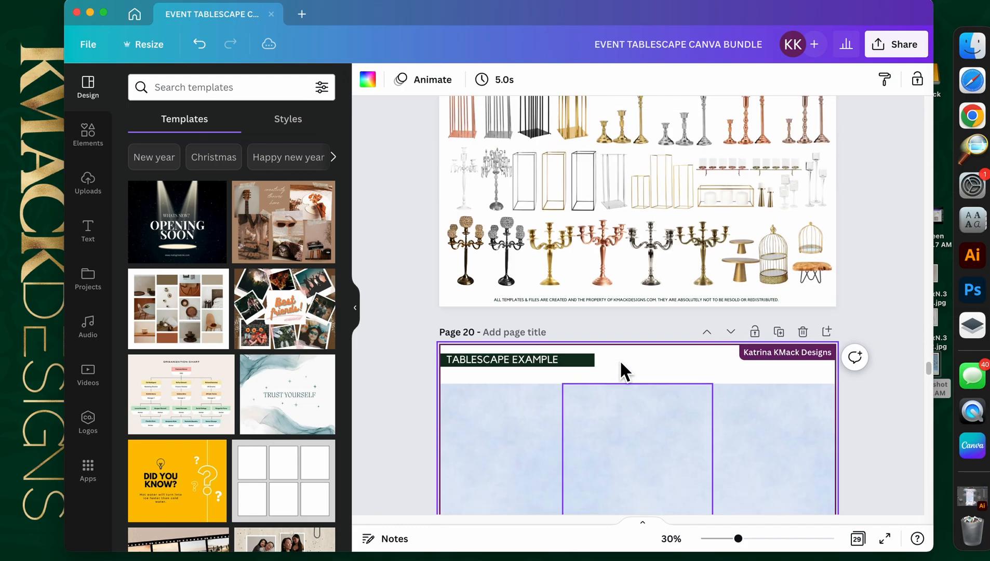
{"action": "scroll", "coordinate": [622, 363], "scroll_direction": "up", "scroll_amount": 15}
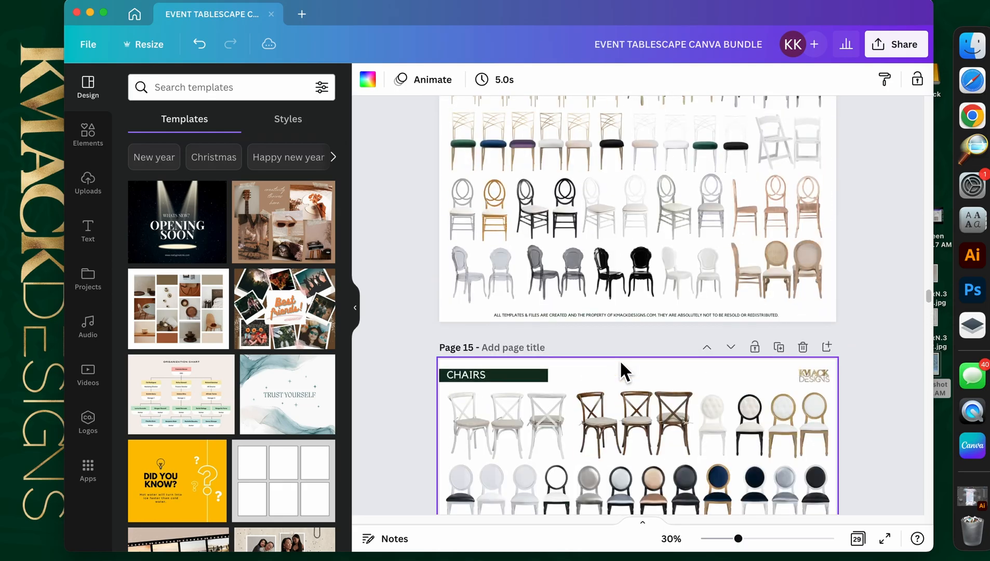
{"action": "scroll", "coordinate": [620, 360], "scroll_direction": "up", "scroll_amount": 15}
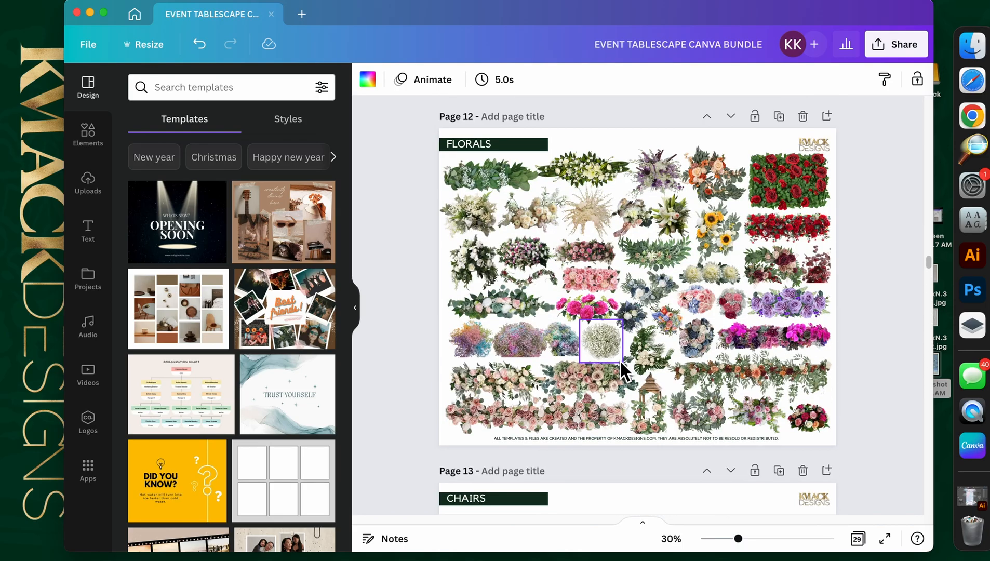
{"action": "left_click_drag", "start_coordinate": [747, 545], "coordinate": [772, 551]}
{"action": "left_click_drag", "start_coordinate": [586, 517], "coordinate": [490, 498]}
{"action": "scroll", "coordinate": [512, 428], "scroll_direction": "down", "scroll_amount": 3}
{"action": "scroll", "coordinate": [522, 430], "scroll_direction": "down", "scroll_amount": 1}
{"action": "left_click_drag", "start_coordinate": [772, 548], "coordinate": [778, 549]}
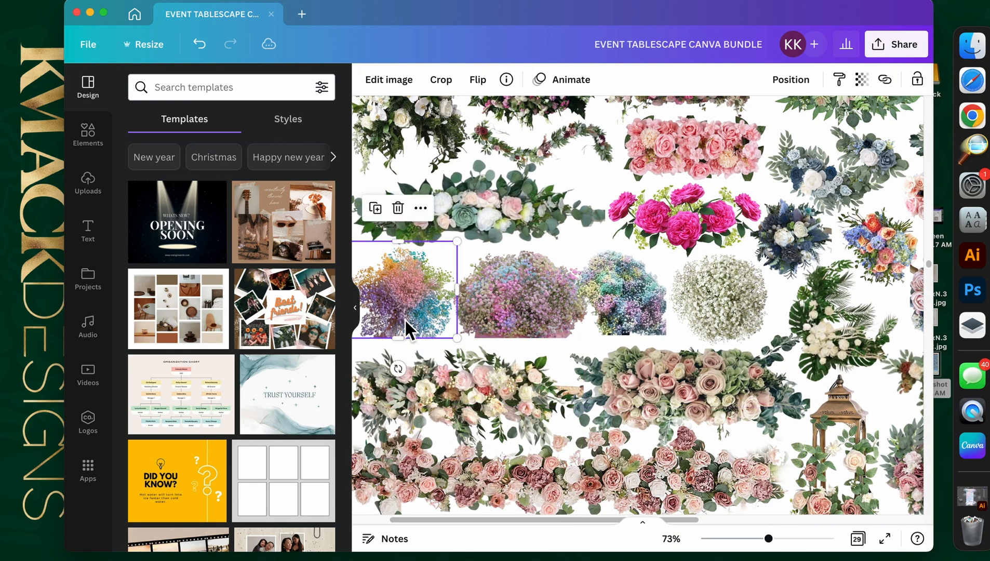
{"action": "scroll", "coordinate": [642, 307], "scroll_direction": "up", "scroll_amount": 3}
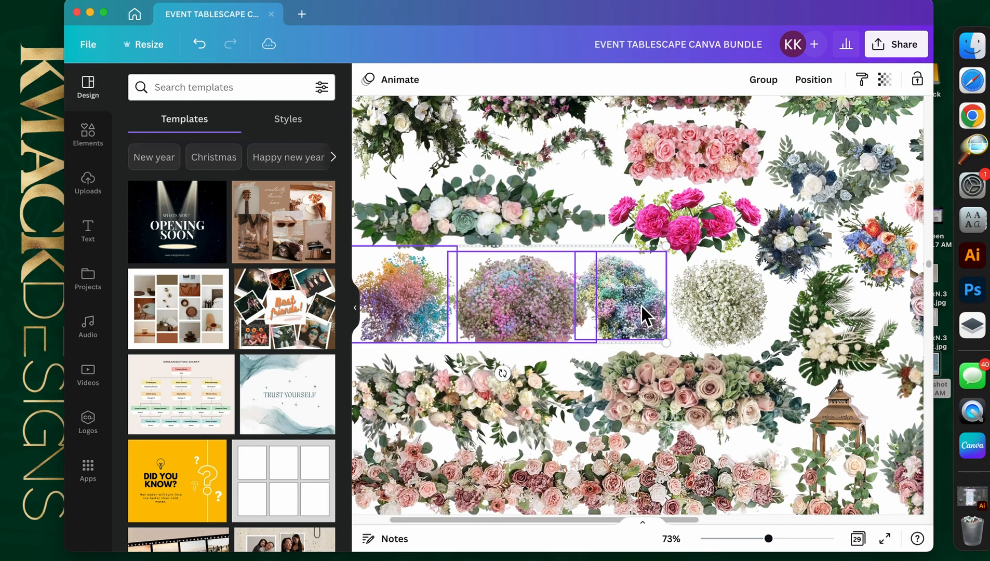
Step: Add the eucalyptus garland, the cream-and-white bouquet and the dried beige arrangement to the baby's breath selection
{"action": "scroll", "coordinate": [641, 307], "scroll_direction": "up", "scroll_amount": 5}
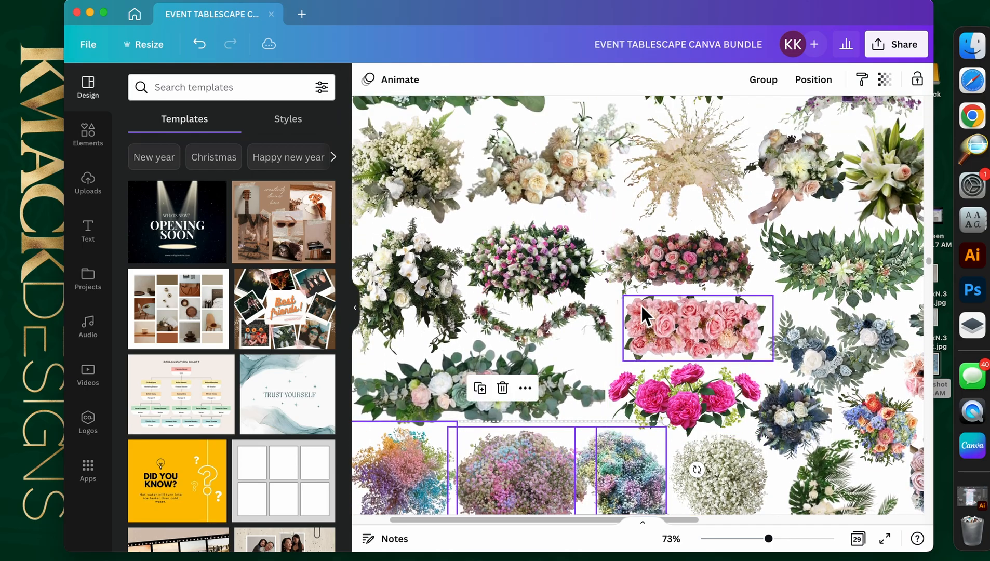
{"action": "scroll", "coordinate": [642, 305], "scroll_direction": "up", "scroll_amount": 2}
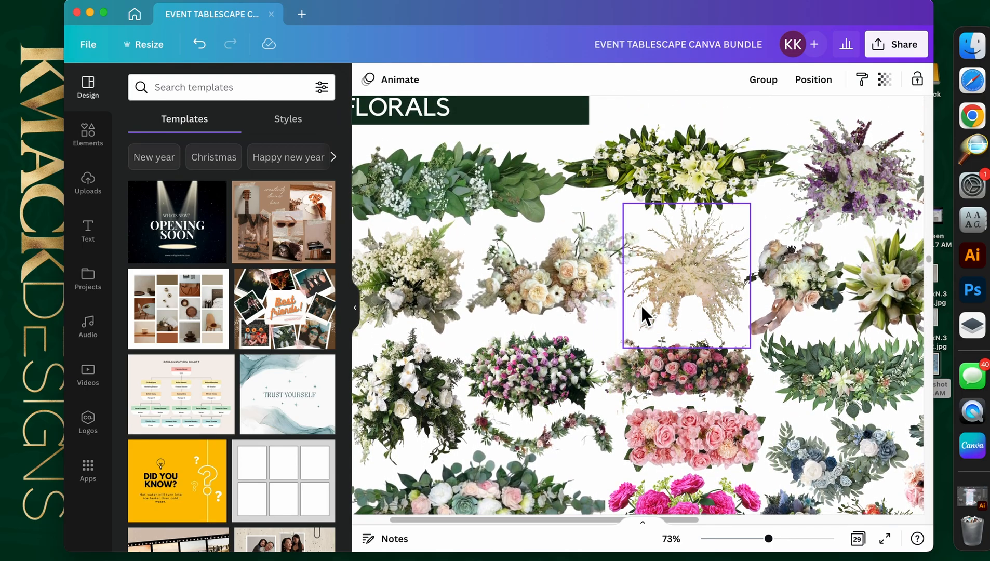
{"action": "scroll", "coordinate": [641, 304], "scroll_direction": "down", "scroll_amount": 6}
{"action": "scroll", "coordinate": [641, 307], "scroll_direction": "up", "scroll_amount": 8}
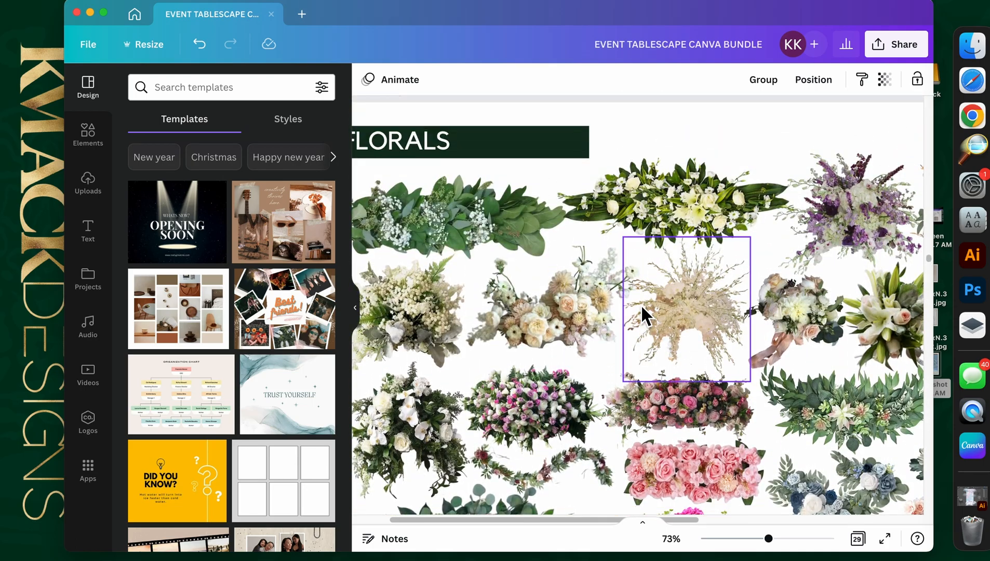
{"action": "left_click", "coordinate": [505, 222]}
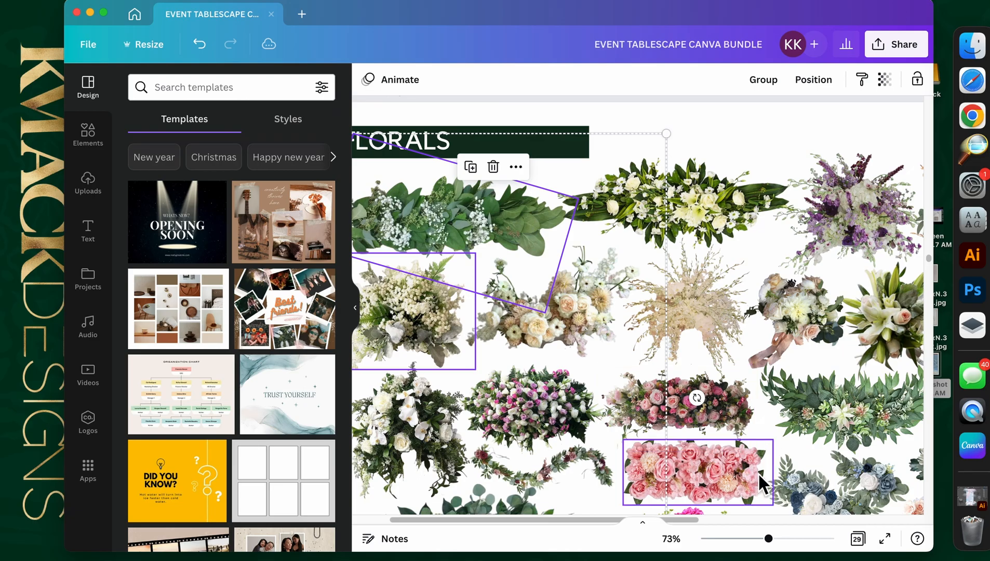
{"action": "left_click_drag", "start_coordinate": [778, 544], "coordinate": [760, 544]}
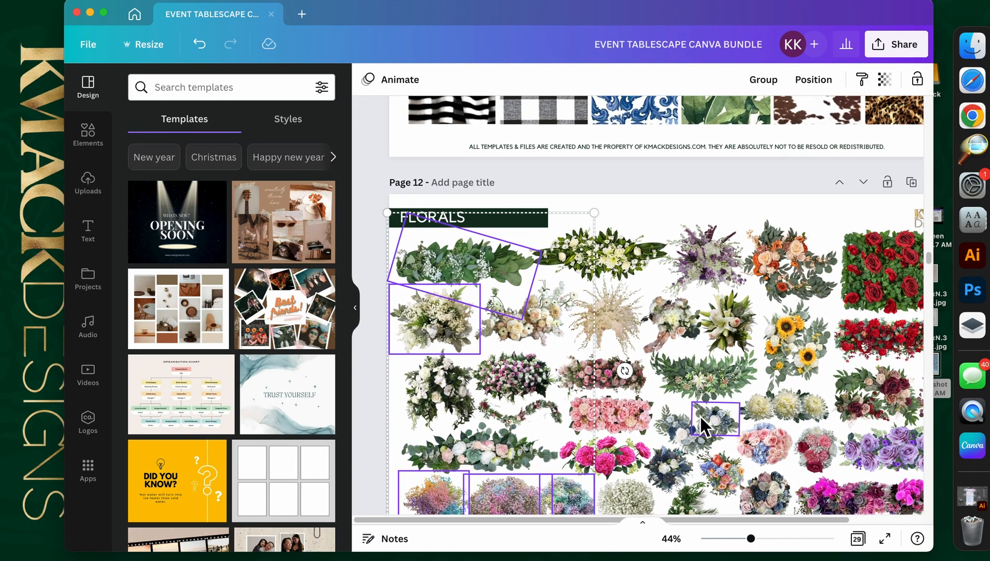
{"action": "scroll", "coordinate": [701, 416], "scroll_direction": "down", "scroll_amount": 3}
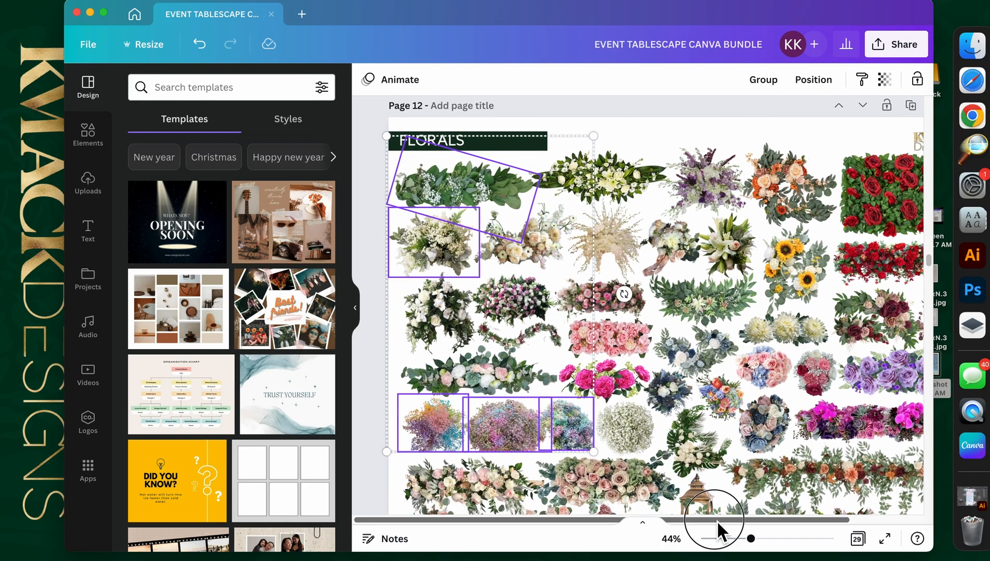
{"action": "left_click_drag", "start_coordinate": [718, 523], "coordinate": [756, 528]}
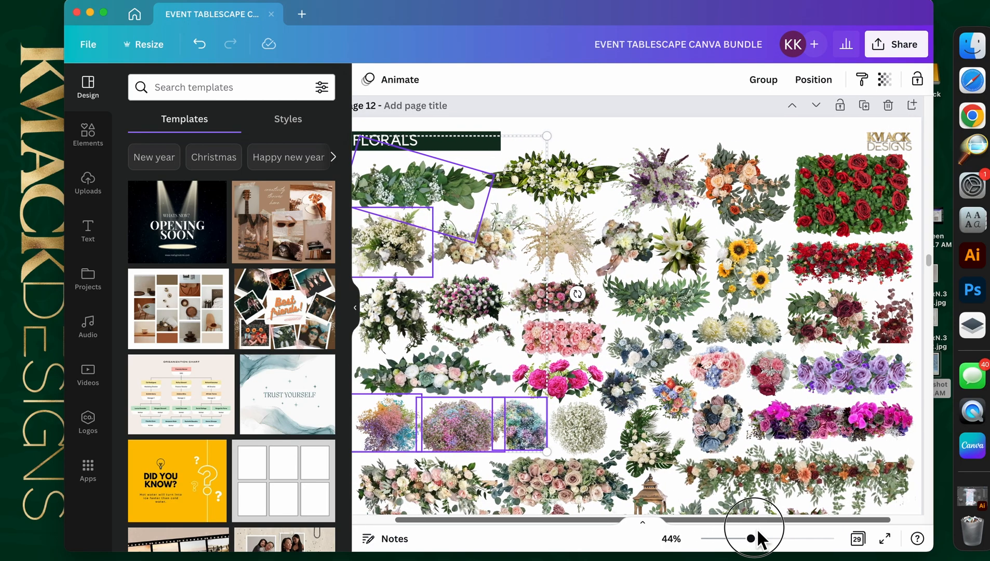
{"action": "scroll", "coordinate": [677, 405], "scroll_direction": "down", "scroll_amount": 2}
{"action": "scroll", "coordinate": [677, 405], "scroll_direction": "down", "scroll_amount": 2}
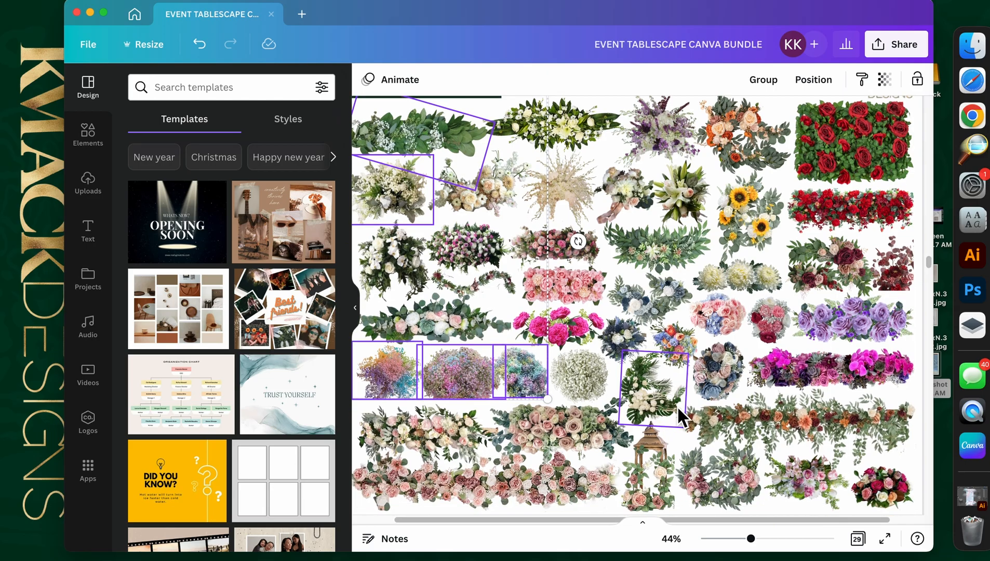
{"action": "scroll", "coordinate": [602, 331], "scroll_direction": "up", "scroll_amount": 1}
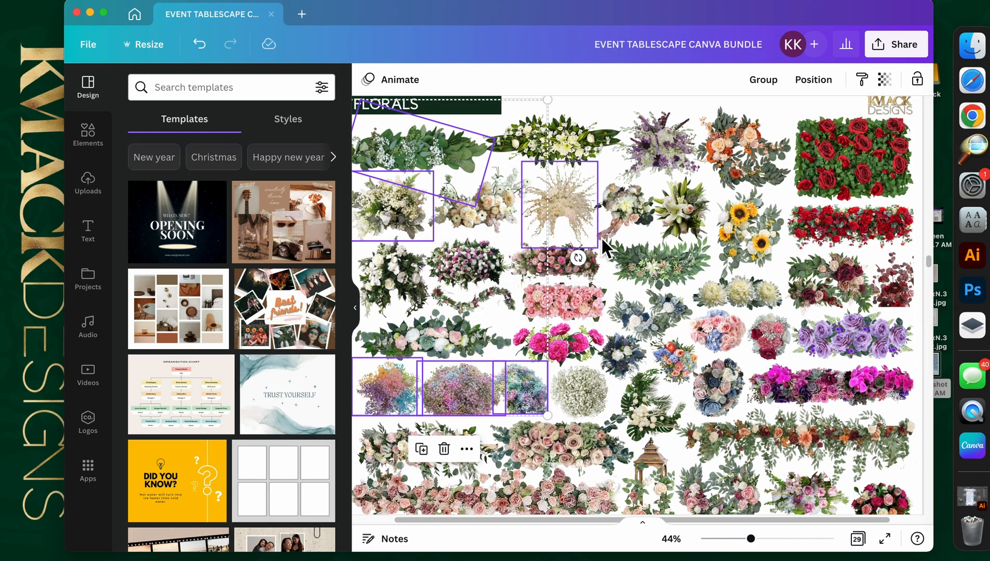
{"action": "left_click", "coordinate": [571, 215], "text": "shift"}
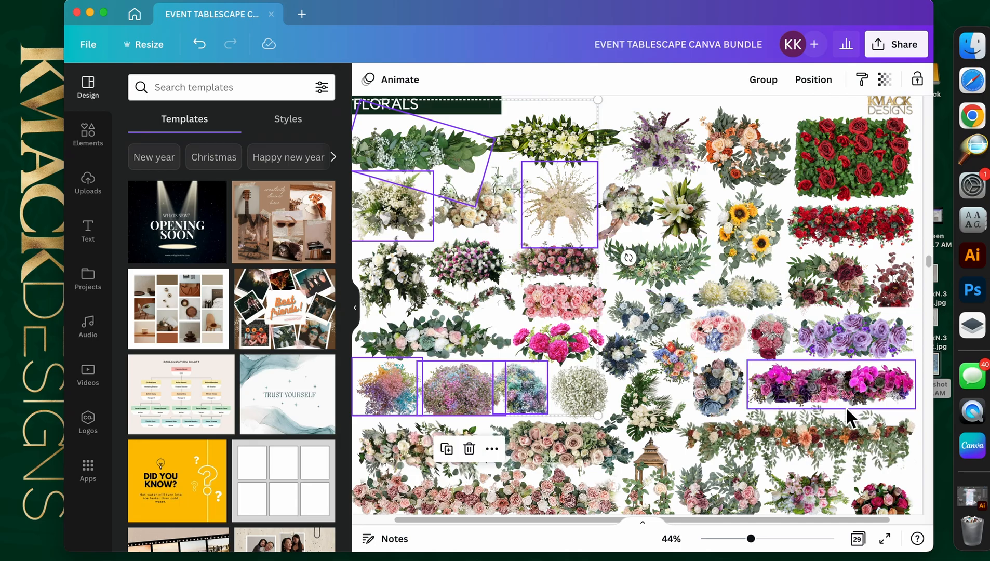
Step: Select the four baby's breath arrangements, the dried beige arrangement and the two long greenery garlands in the top row of the florals page
{"action": "left_click", "coordinate": [585, 390]}
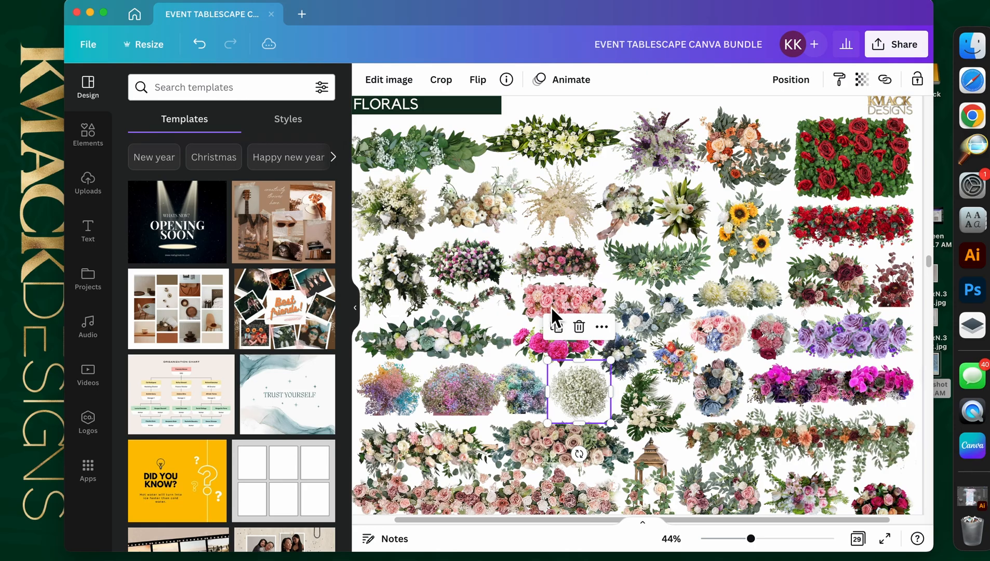
{"action": "left_click", "coordinate": [554, 216], "text": "shift"}
{"action": "left_click", "coordinate": [553, 146], "text": "shift"}
{"action": "left_click", "coordinate": [446, 146], "text": "shift"}
{"action": "left_click", "coordinate": [415, 377], "text": "shift"}
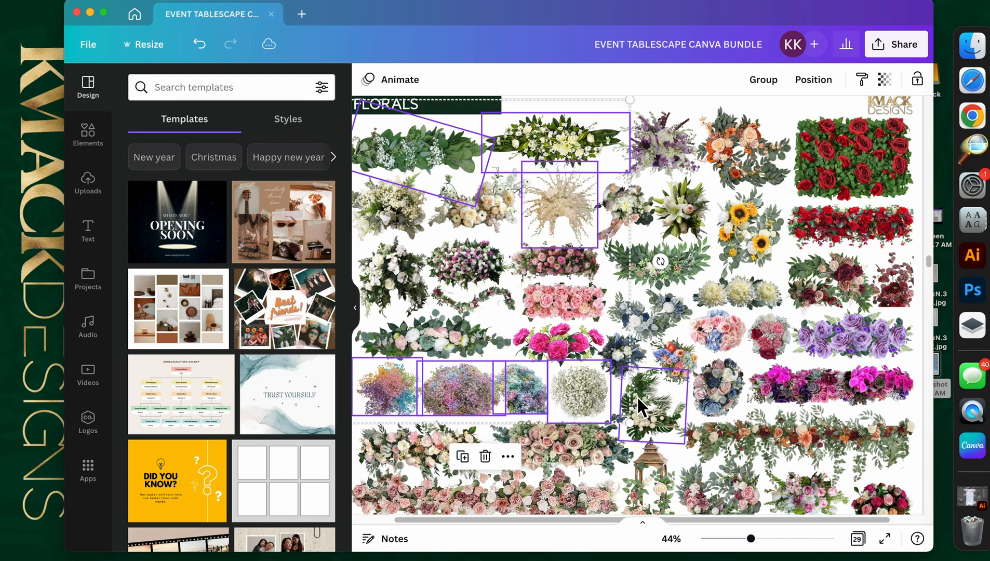
Step: Copy the selected florals and greenery garlands onto page 20
{"action": "scroll", "coordinate": [736, 340], "scroll_direction": "down", "scroll_amount": 10}
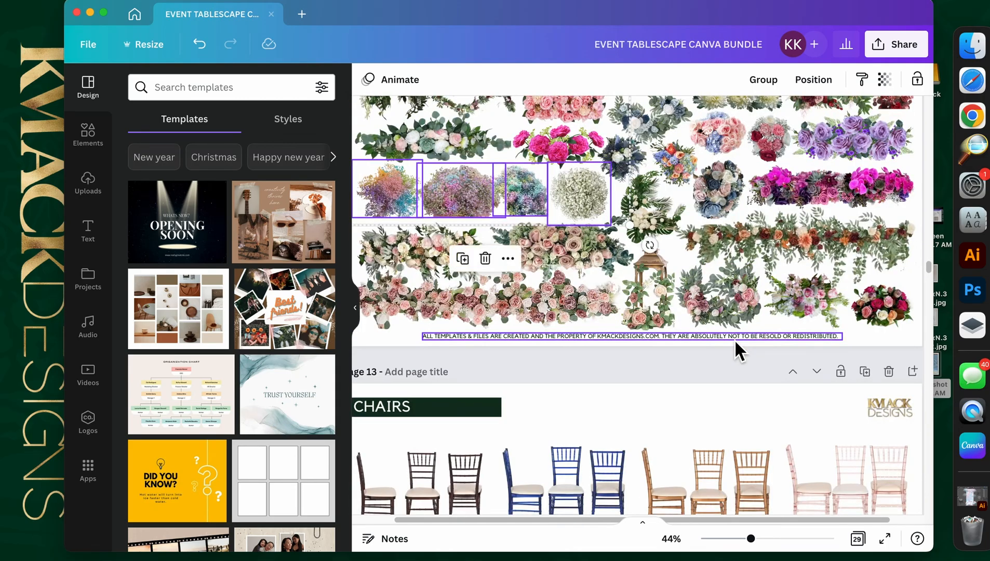
{"action": "scroll", "coordinate": [736, 339], "scroll_direction": "down", "scroll_amount": 20}
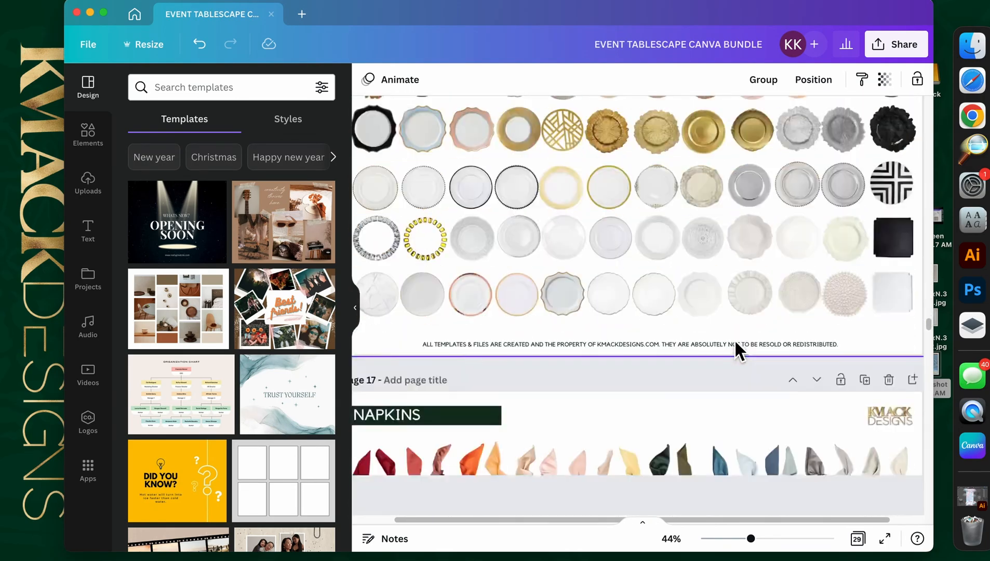
{"action": "scroll", "coordinate": [735, 340], "scroll_direction": "down", "scroll_amount": 20}
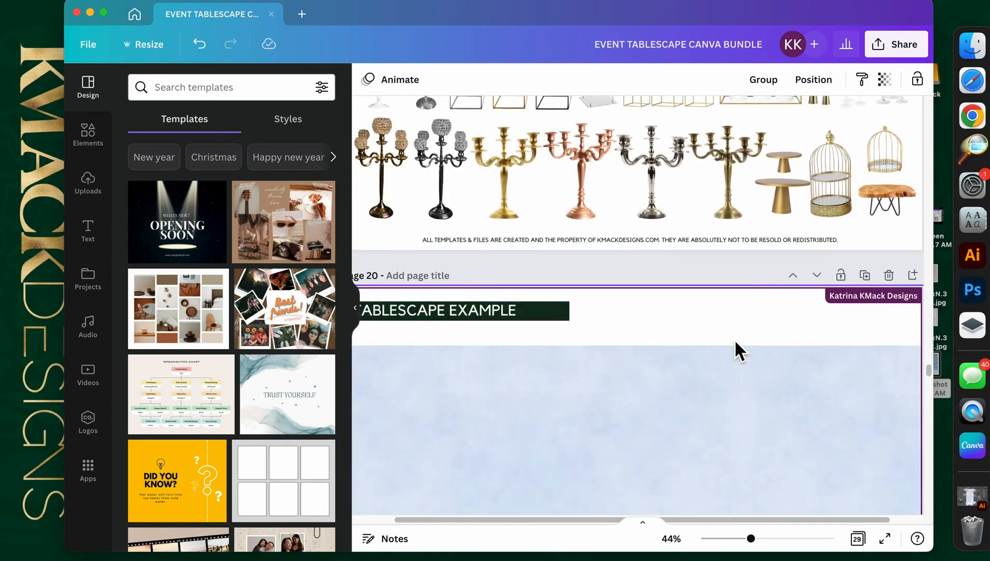
{"action": "scroll", "coordinate": [691, 343], "scroll_direction": "down", "scroll_amount": 4}
{"action": "scroll", "coordinate": [640, 340], "scroll_direction": "up", "scroll_amount": 2}
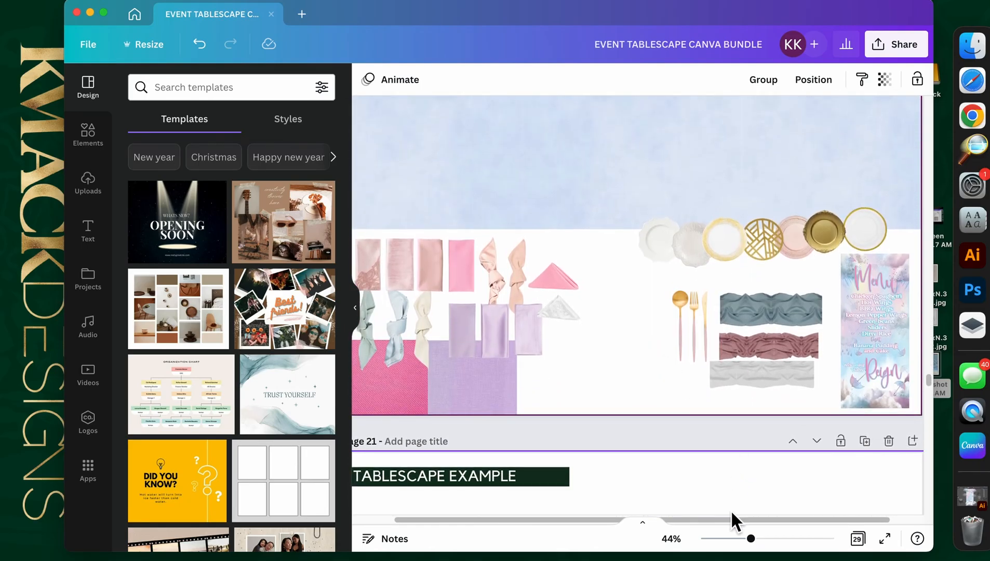
{"action": "left_click_drag", "start_coordinate": [751, 538], "coordinate": [744, 538]}
{"action": "key", "text": "super+v"}
Step: Arrange the baby's breath in a row along the lower edge of page 20, with the greenery garlands beneath
{"action": "left_click_drag", "start_coordinate": [593, 147], "coordinate": [646, 393]}
{"action": "left_click", "coordinate": [738, 202]}
{"action": "left_click_drag", "start_coordinate": [635, 154], "coordinate": [577, 402]}
{"action": "left_click_drag", "start_coordinate": [544, 173], "coordinate": [722, 396]}
{"action": "left_click", "coordinate": [623, 284]}
{"action": "scroll", "coordinate": [627, 291], "scroll_direction": "up", "scroll_amount": 20}
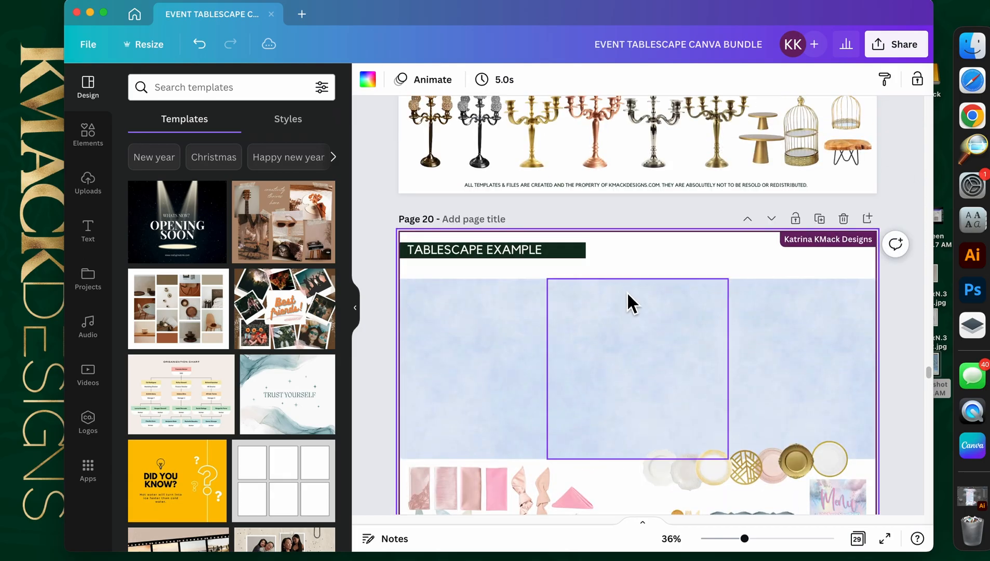
{"action": "scroll", "coordinate": [626, 291], "scroll_direction": "up", "scroll_amount": 20}
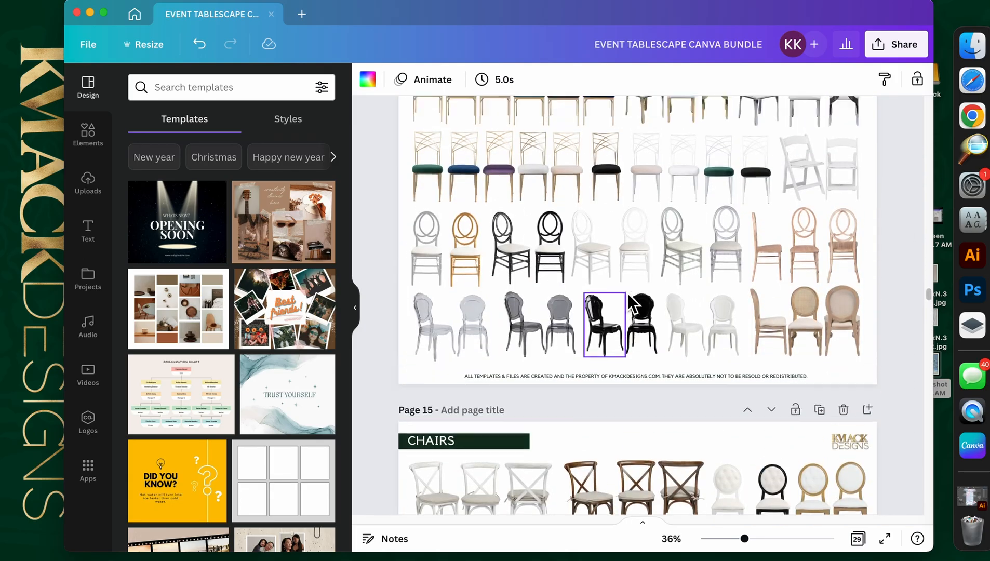
{"action": "scroll", "coordinate": [626, 292], "scroll_direction": "up", "scroll_amount": 20}
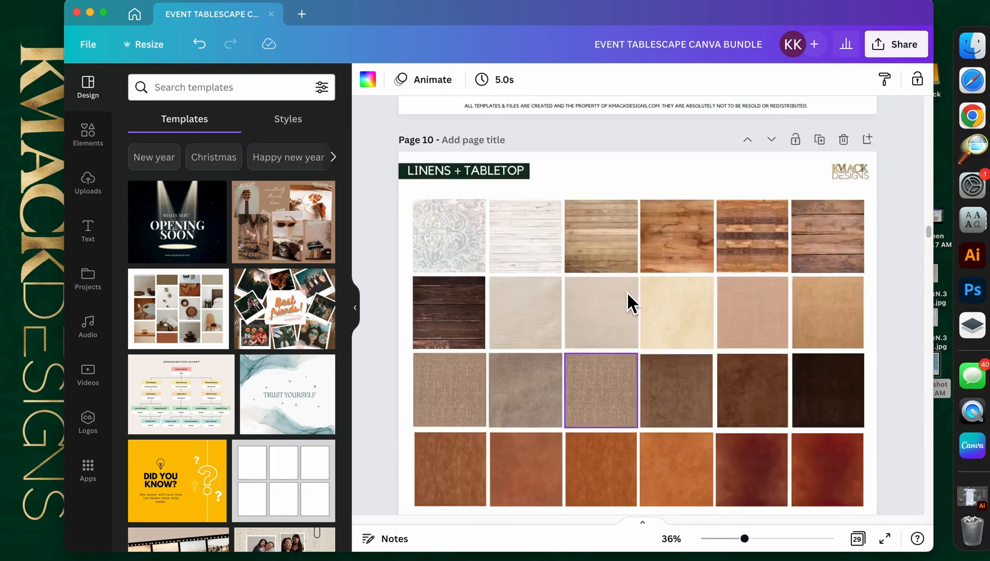
{"action": "scroll", "coordinate": [627, 292], "scroll_direction": "down", "scroll_amount": 20}
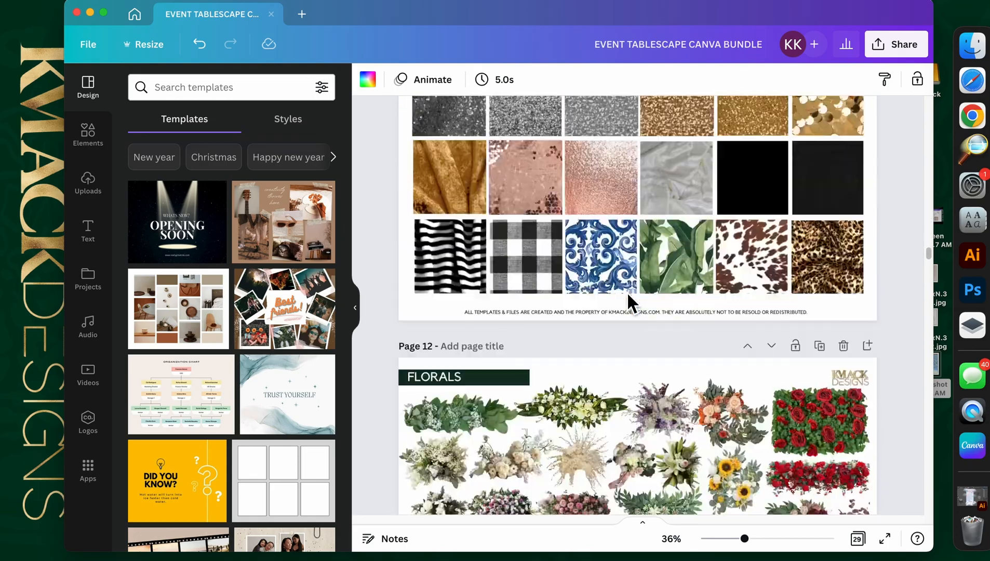
{"action": "scroll", "coordinate": [627, 291], "scroll_direction": "down", "scroll_amount": 20}
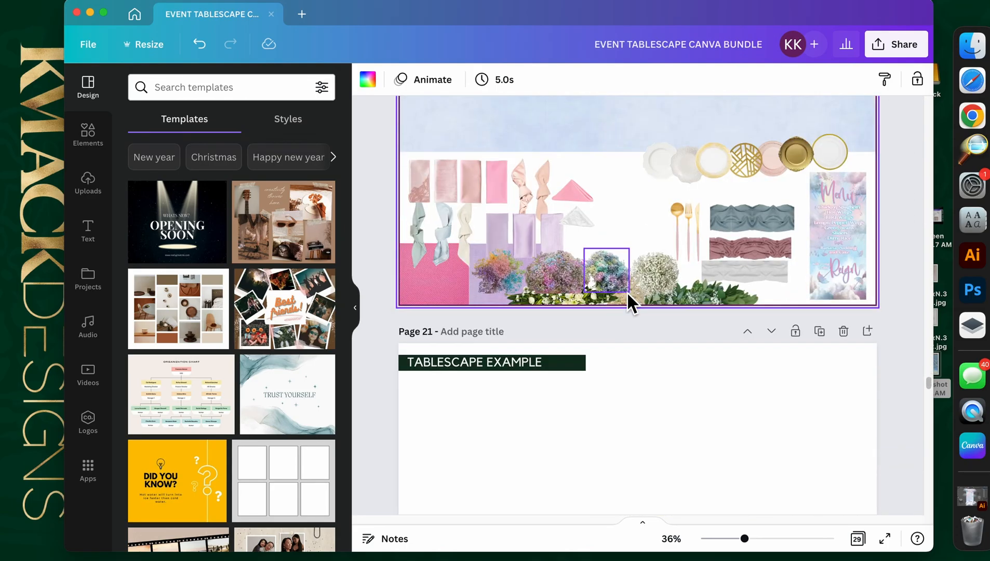
Step: Select the three light blue linen panels on page 20 and shift them slightly up toward the page heading
{"action": "left_click_drag", "start_coordinate": [904, 239], "coordinate": [511, 307]}
{"action": "left_click_drag", "start_coordinate": [513, 294], "coordinate": [512, 299]}
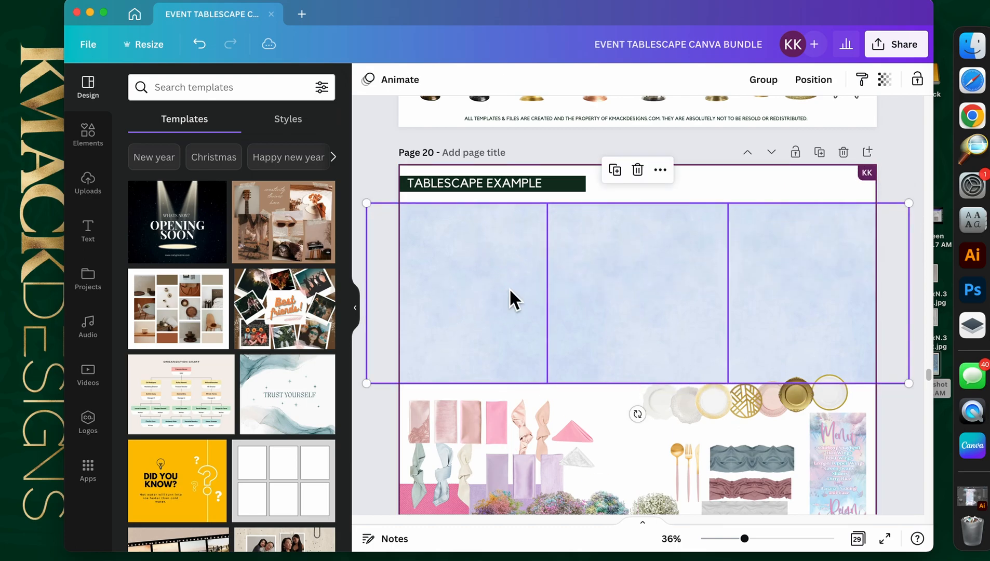
{"action": "left_click", "coordinate": [898, 416]}
{"action": "scroll", "coordinate": [887, 421], "scroll_direction": "down", "scroll_amount": 1}
{"action": "scroll", "coordinate": [647, 426], "scroll_direction": "down", "scroll_amount": 1}
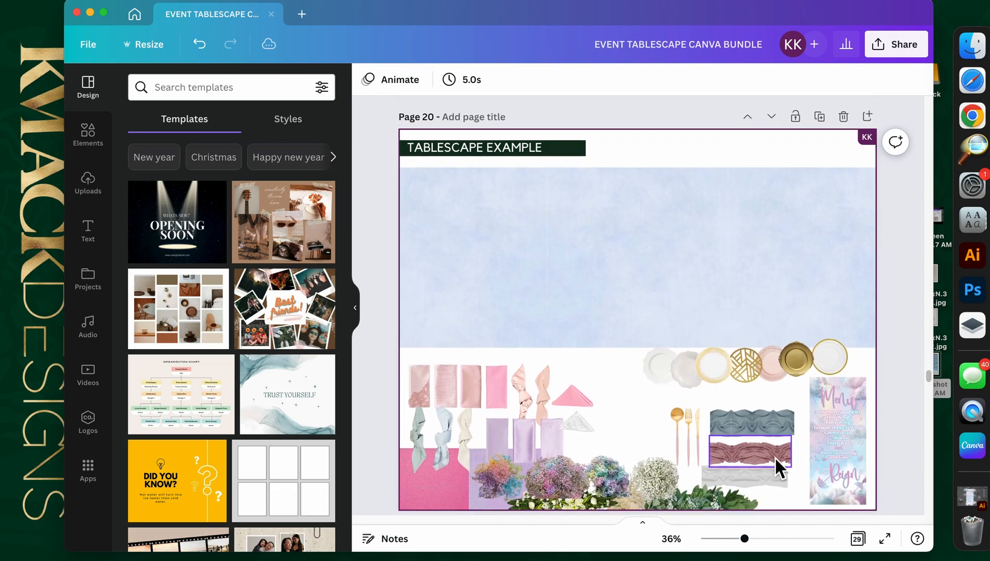
Step: Enlarge the mauve runner over the upper-left of the blue linens and move the dusty blue and white runners to the page's lower-left area
{"action": "left_click_drag", "start_coordinate": [774, 457], "coordinate": [738, 281]}
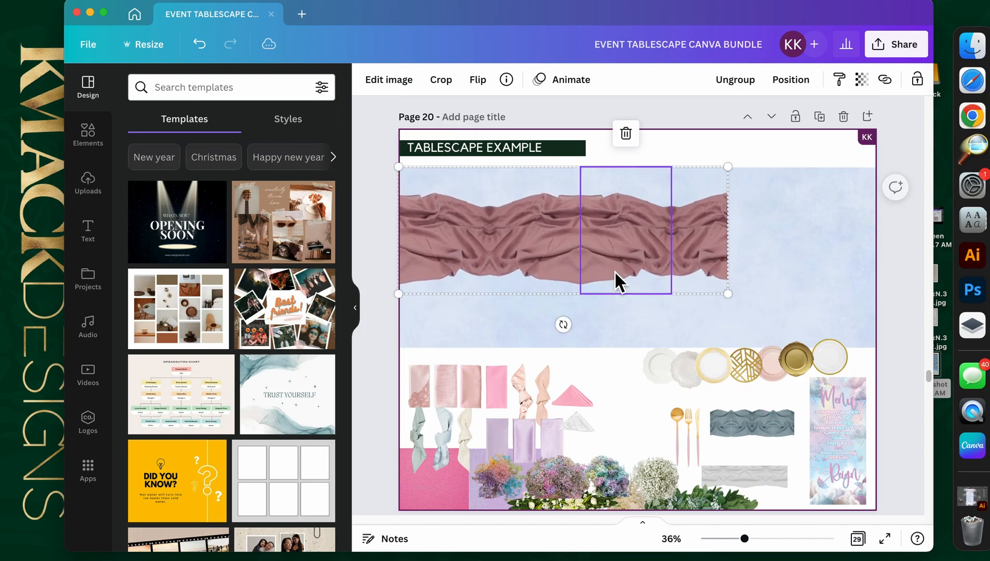
{"action": "left_click_drag", "start_coordinate": [753, 431], "coordinate": [517, 483]}
{"action": "left_click_drag", "start_coordinate": [583, 490], "coordinate": [431, 491]}
{"action": "left_click_drag", "start_coordinate": [603, 223], "coordinate": [605, 201]}
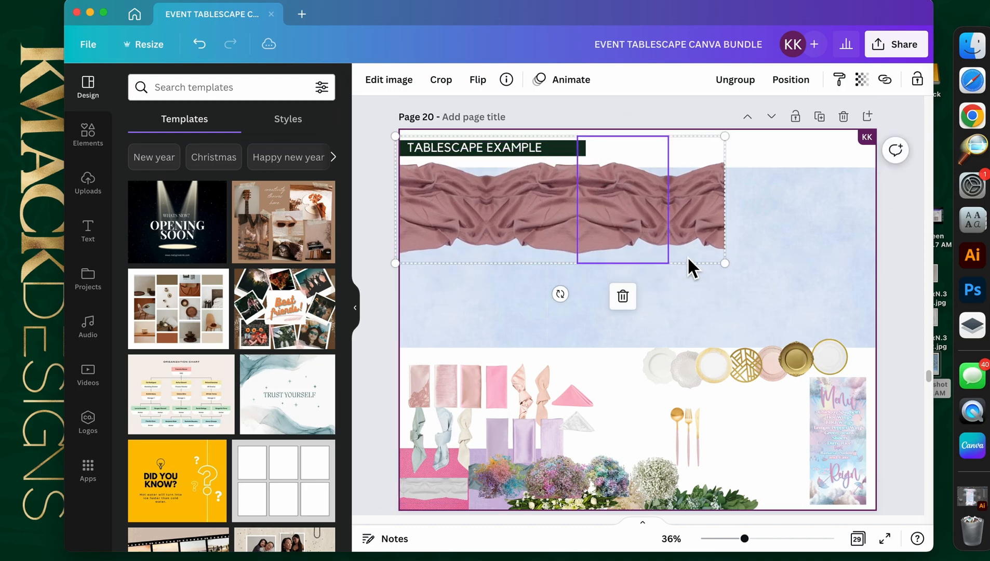
Step: Try to enlarge the mauve runner to span the full width of the page
{"action": "left_click_drag", "start_coordinate": [728, 260], "coordinate": [882, 323]}
{"action": "left_click", "coordinate": [650, 195]}
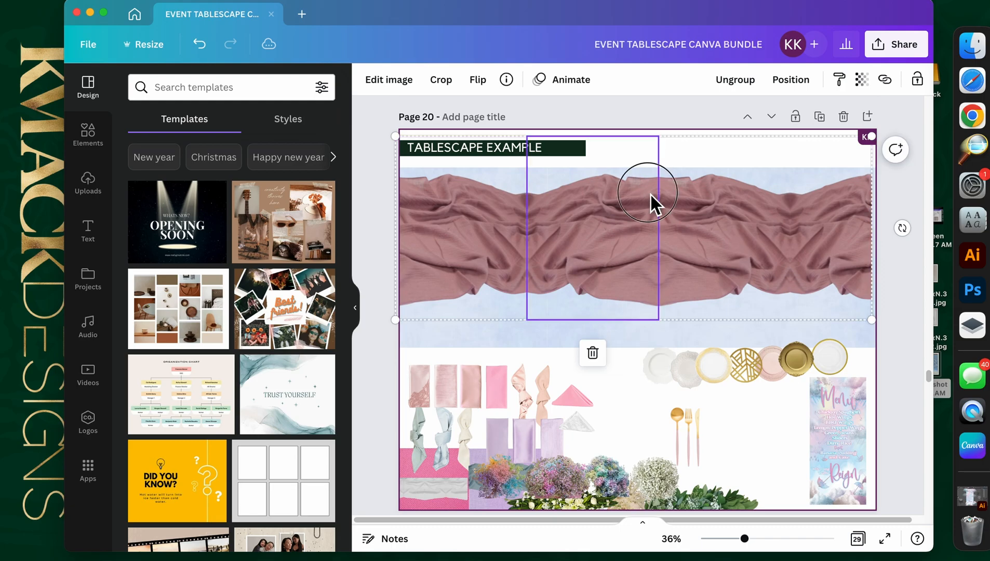
{"action": "key", "text": "super+z"}
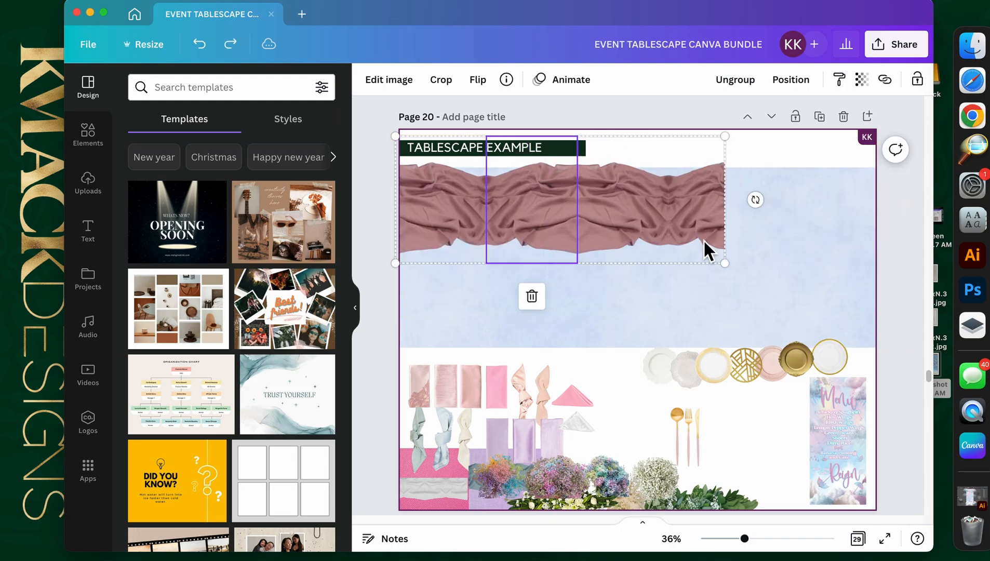
{"action": "left_click", "coordinate": [532, 297]}
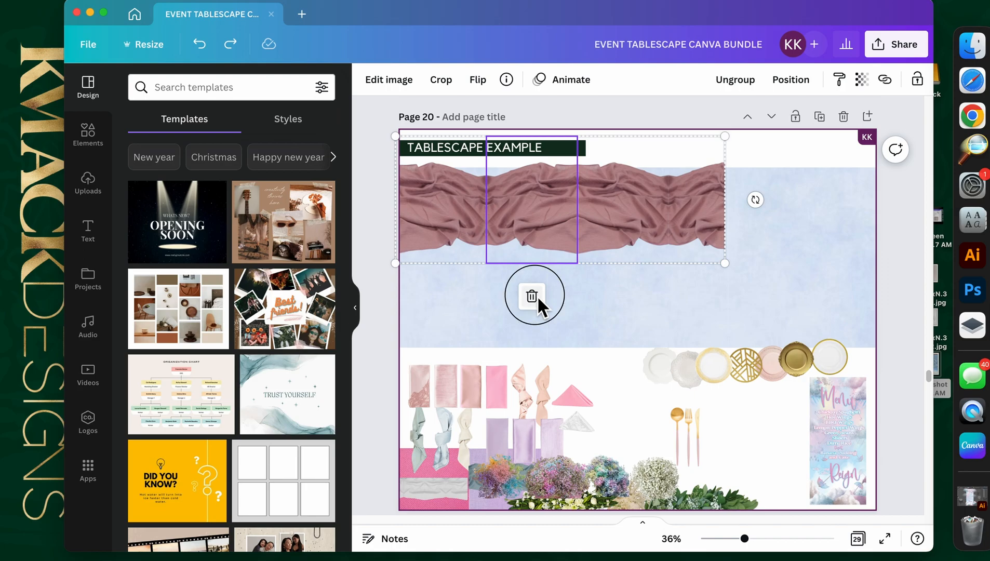
{"action": "key", "text": "super+z"}
Step: Shrink the mauve runner to about half the page width and place a duplicate of it directly to its right
{"action": "left_click", "coordinate": [635, 182]}
{"action": "left_click", "coordinate": [701, 223]}
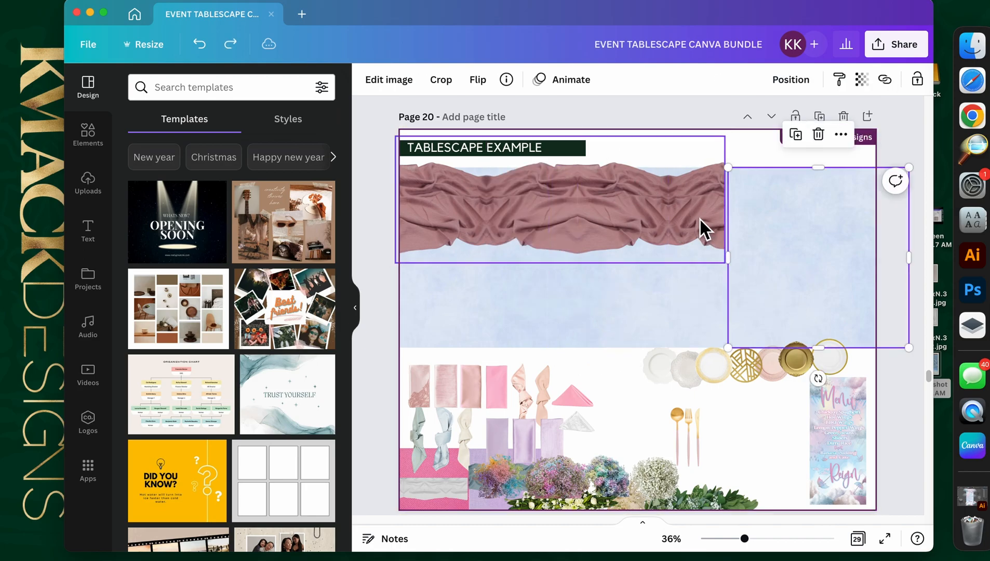
{"action": "left_click", "coordinate": [603, 216]}
{"action": "left_click", "coordinate": [482, 215]}
{"action": "left_click_drag", "start_coordinate": [719, 264], "coordinate": [616, 222]}
{"action": "left_click_drag", "start_coordinate": [538, 195], "coordinate": [627, 233]}
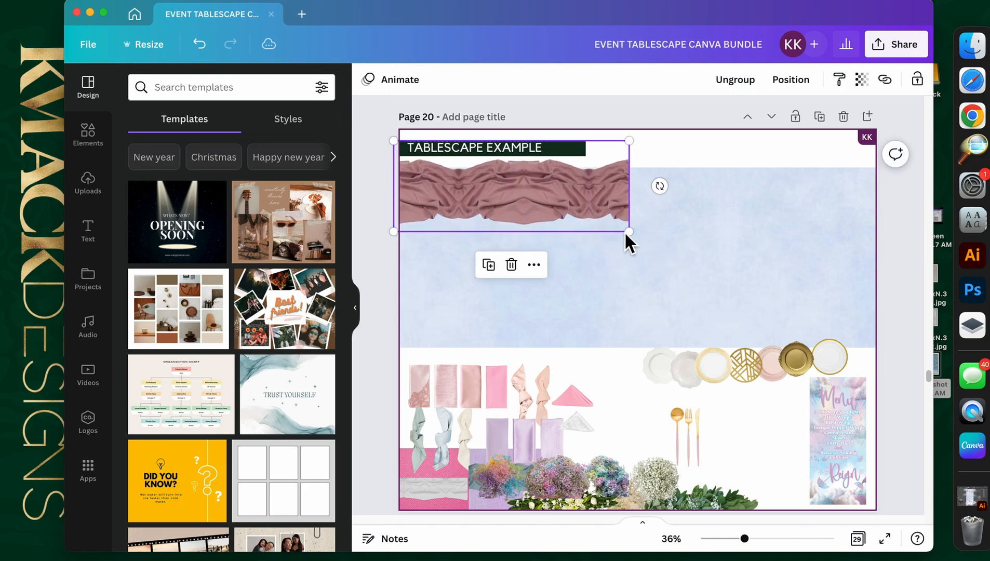
{"action": "key", "text": "super+d"}
{"action": "left_click_drag", "start_coordinate": [499, 216], "coordinate": [725, 209]}
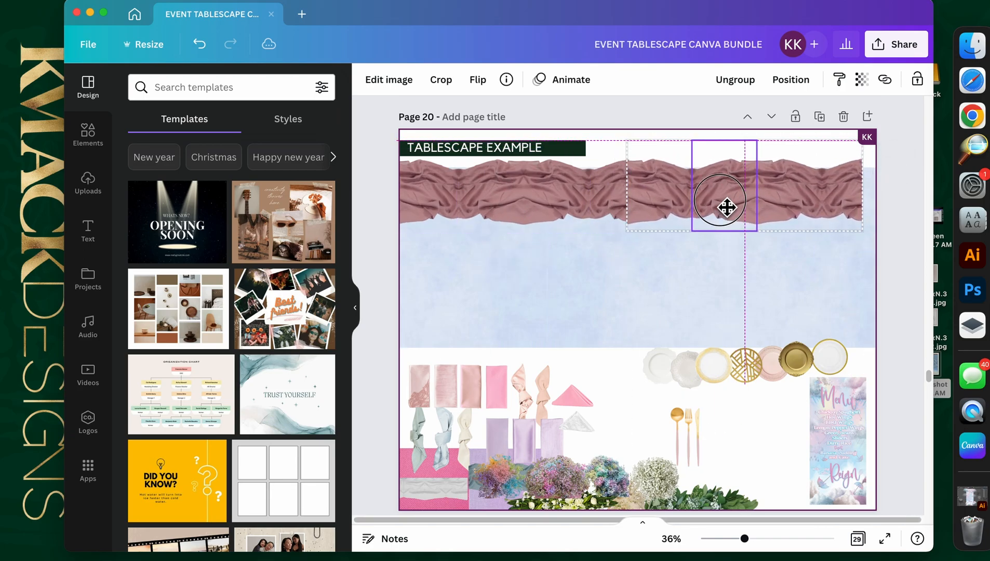
Step: Try to flip one section of the duplicated mauve runner vertically
{"action": "left_click", "coordinate": [478, 82]}
{"action": "left_click", "coordinate": [499, 146]}
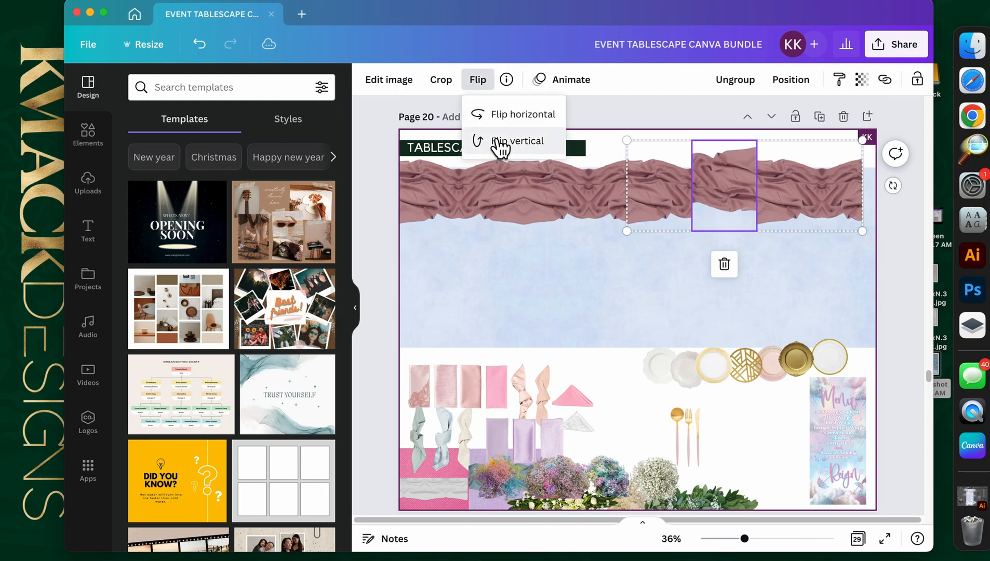
{"action": "left_click", "coordinate": [768, 212]}
{"action": "key", "text": "super+z"}
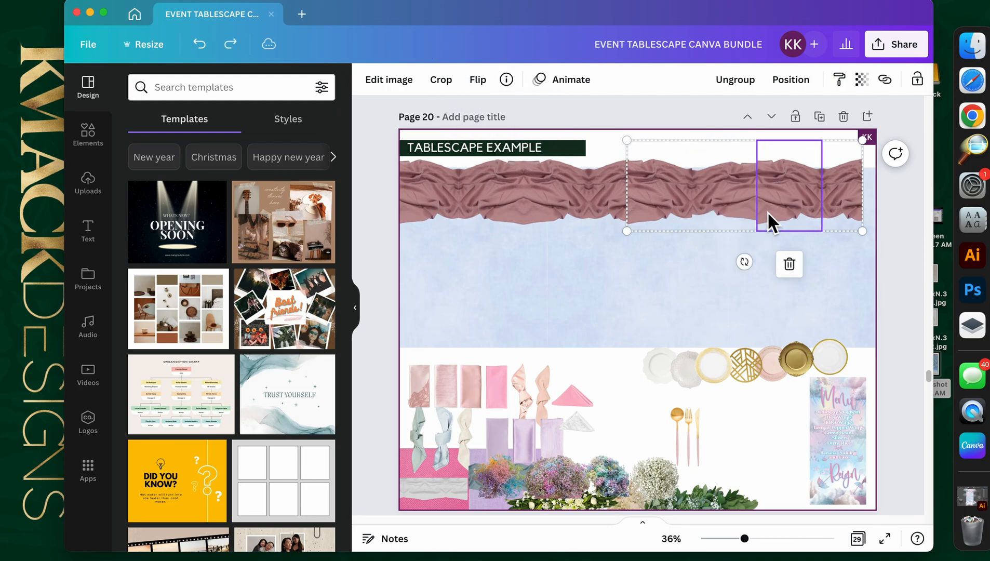
Step: Try to flip a section of the duplicated mauve runner horizontally
{"action": "left_click", "coordinate": [724, 200]}
{"action": "left_click", "coordinate": [775, 259]}
{"action": "double_click", "coordinate": [820, 213]}
{"action": "left_click", "coordinate": [486, 84]}
{"action": "left_click", "coordinate": [497, 117]}
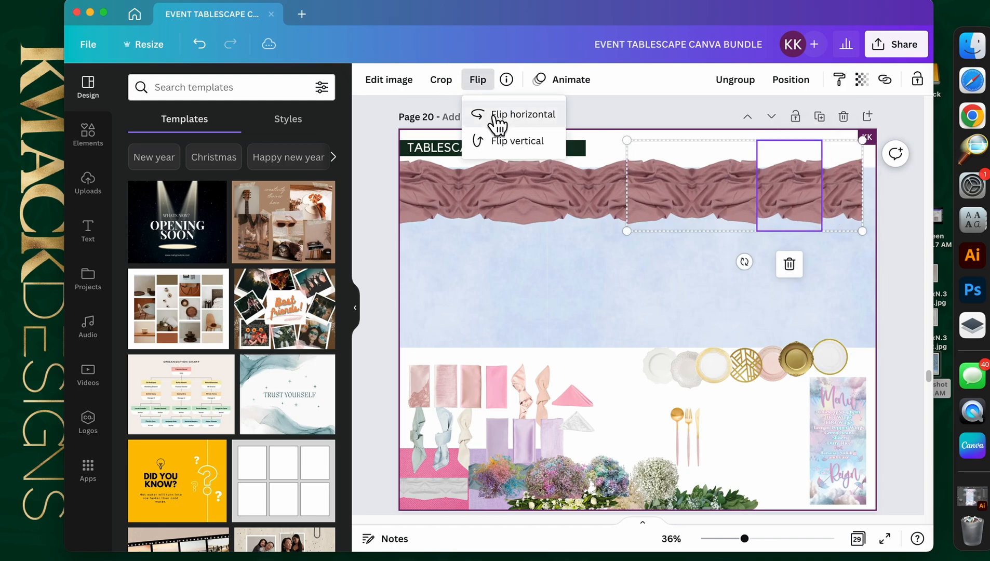
{"action": "left_click", "coordinate": [654, 270]}
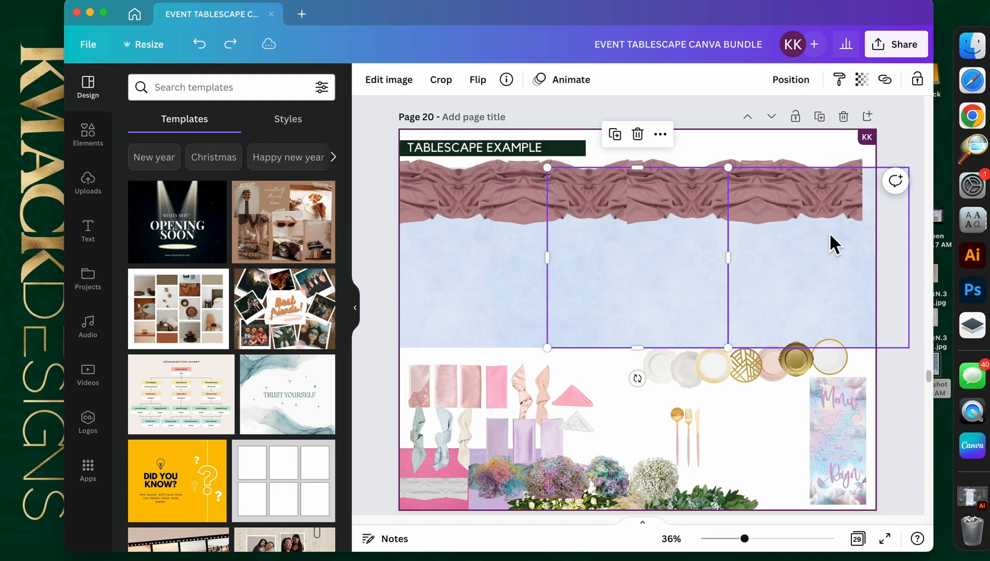
Step: Undo the last flip and enlarge the duplicated mauve runner so the two halves cover the full page width
{"action": "key", "text": "super+z"}
{"action": "left_click_drag", "start_coordinate": [872, 238], "coordinate": [863, 206]}
{"action": "left_click", "coordinate": [625, 207]}
{"action": "left_click_drag", "start_coordinate": [629, 232], "coordinate": [678, 263]}
{"action": "left_click", "coordinate": [679, 219]}
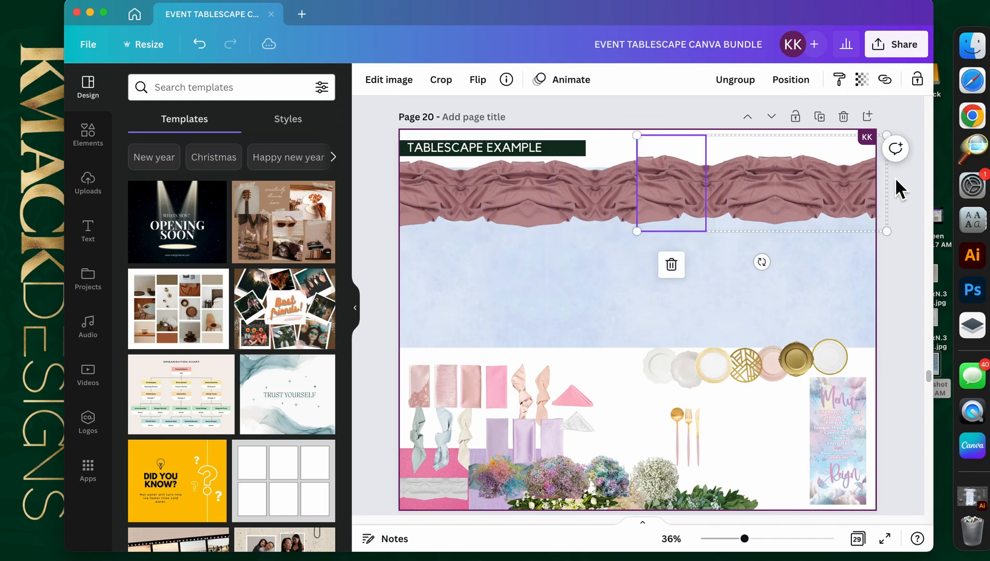
Step: Adjust the position of the two mauve runner halves so they meet edge to edge above the blue linens
{"action": "left_click", "coordinate": [864, 229]}
{"action": "left_click", "coordinate": [873, 234]}
{"action": "left_click", "coordinate": [884, 231]}
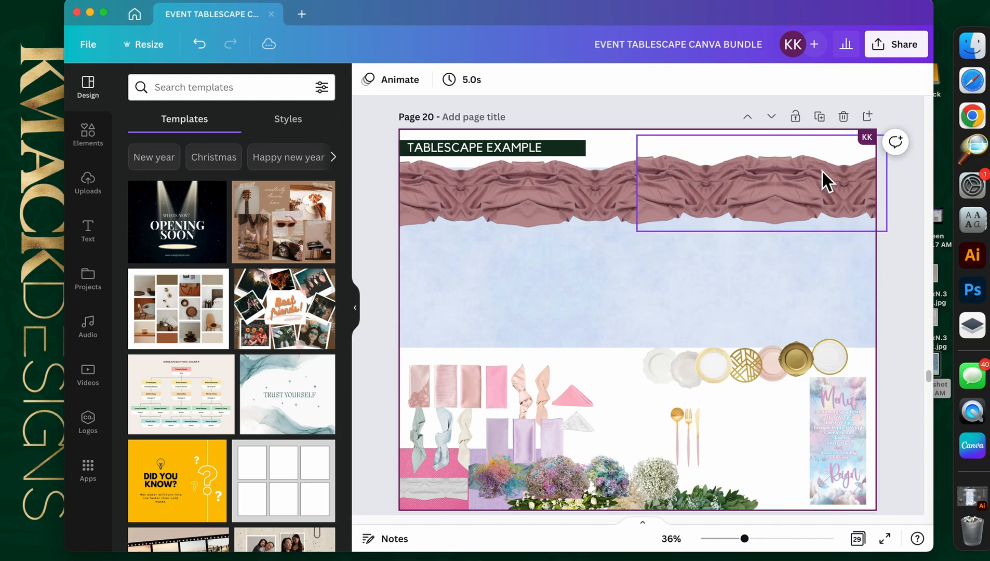
{"action": "left_click", "coordinate": [796, 177]}
{"action": "left_click_drag", "start_coordinate": [796, 176], "coordinate": [580, 182]}
{"action": "left_click", "coordinate": [699, 192], "text": "shift"}
{"action": "left_click_drag", "start_coordinate": [698, 192], "coordinate": [703, 193]}
{"action": "left_click", "coordinate": [884, 277]}
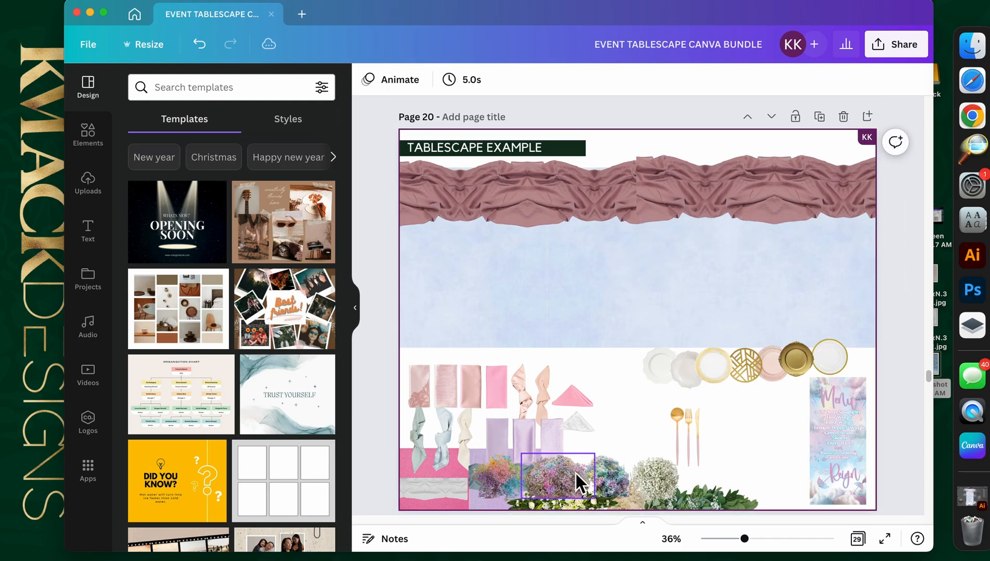
Step: Move the pink-purple floral from the page bottom onto the runner's left part and enlarge it
{"action": "left_click_drag", "start_coordinate": [569, 476], "coordinate": [535, 255]}
{"action": "left_click_drag", "start_coordinate": [477, 286], "coordinate": [482, 166]}
{"action": "left_click_drag", "start_coordinate": [481, 211], "coordinate": [479, 199]}
Step: Move both runner halves slightly down together and scale them to fit between the page edges
{"action": "left_click", "coordinate": [588, 195]}
{"action": "left_click", "coordinate": [687, 196], "text": "shift"}
{"action": "left_click_drag", "start_coordinate": [664, 194], "coordinate": [670, 207]}
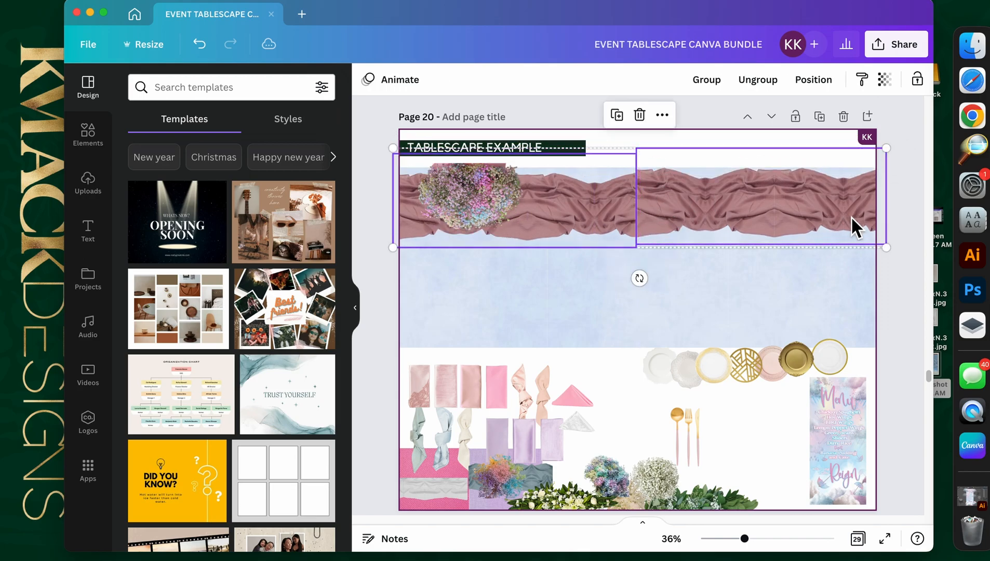
{"action": "left_click_drag", "start_coordinate": [892, 252], "coordinate": [885, 250]}
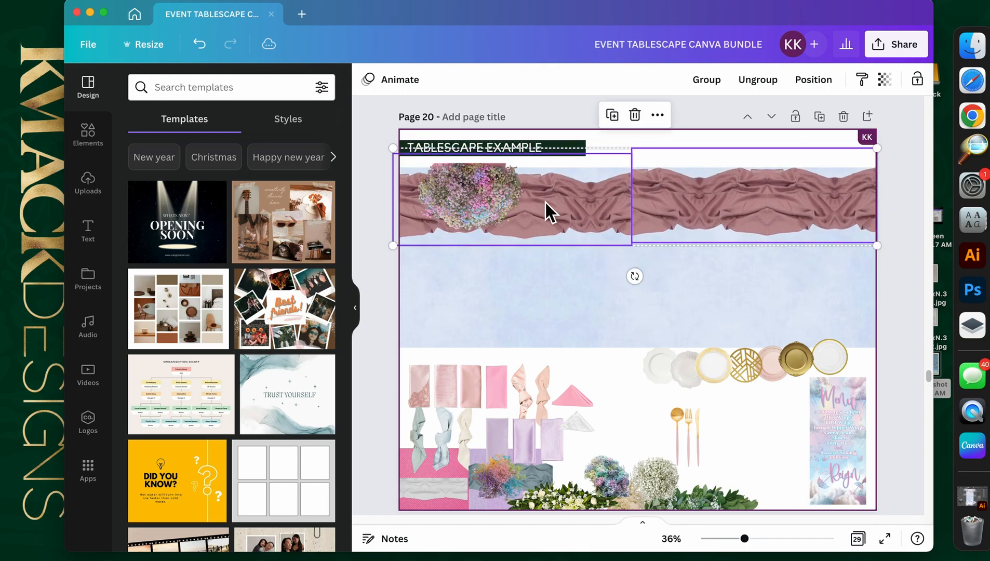
{"action": "left_click_drag", "start_coordinate": [402, 245], "coordinate": [409, 250]}
Step: Shift the pink-purple floral to the runner's left end, shrink it slightly and place a duplicate directly to its right
{"action": "left_click", "coordinate": [482, 194]}
{"action": "left_click_drag", "start_coordinate": [482, 195], "coordinate": [457, 193]}
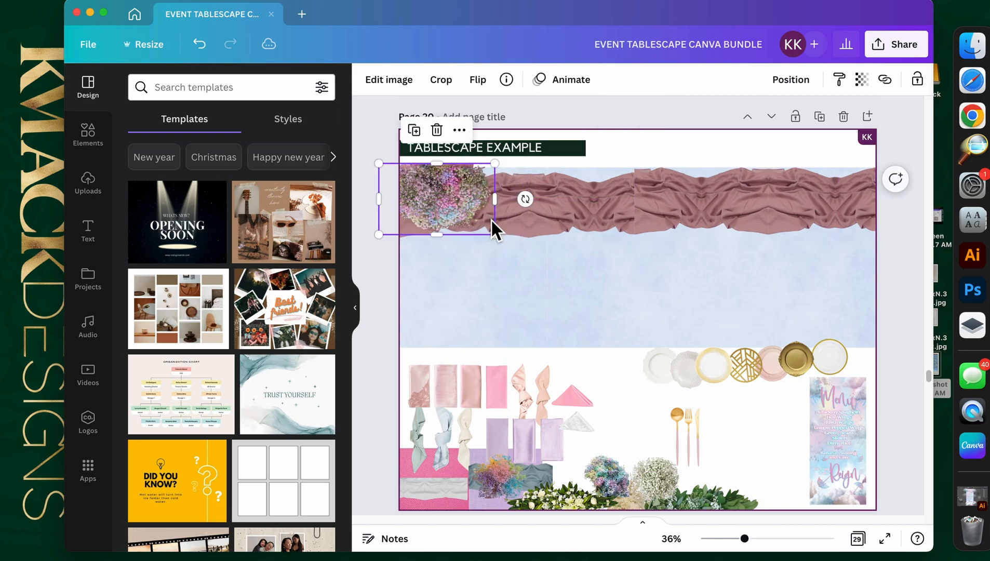
{"action": "left_click_drag", "start_coordinate": [498, 238], "coordinate": [526, 205]}
Step: Move the greenery garland from the page bottom onto the runner's right part and bring it to the front
{"action": "scroll", "coordinate": [644, 353], "scroll_direction": "down", "scroll_amount": 1}
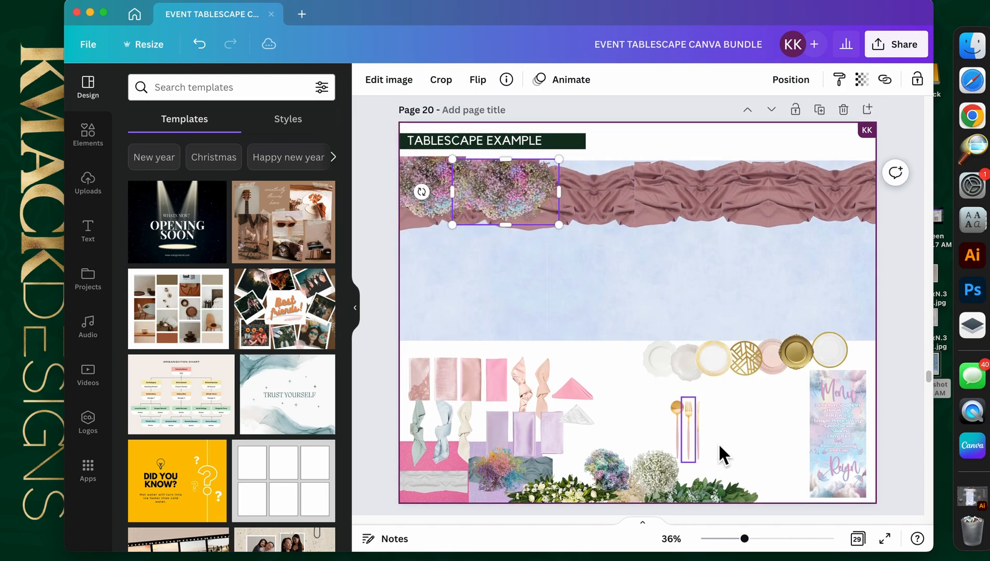
{"action": "left_click_drag", "start_coordinate": [726, 487], "coordinate": [812, 179]}
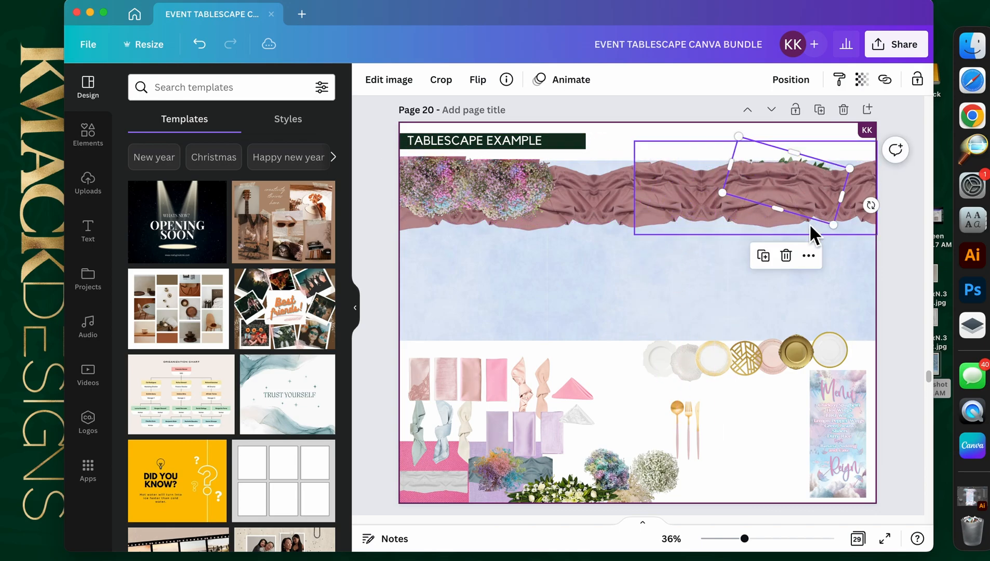
{"action": "right_click", "coordinate": [822, 166]}
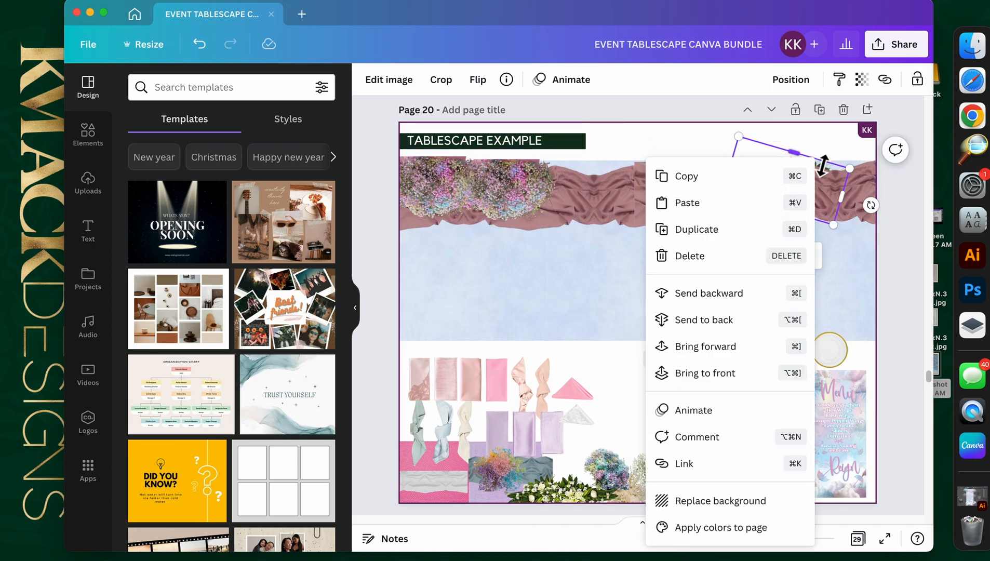
{"action": "left_click", "coordinate": [732, 375]}
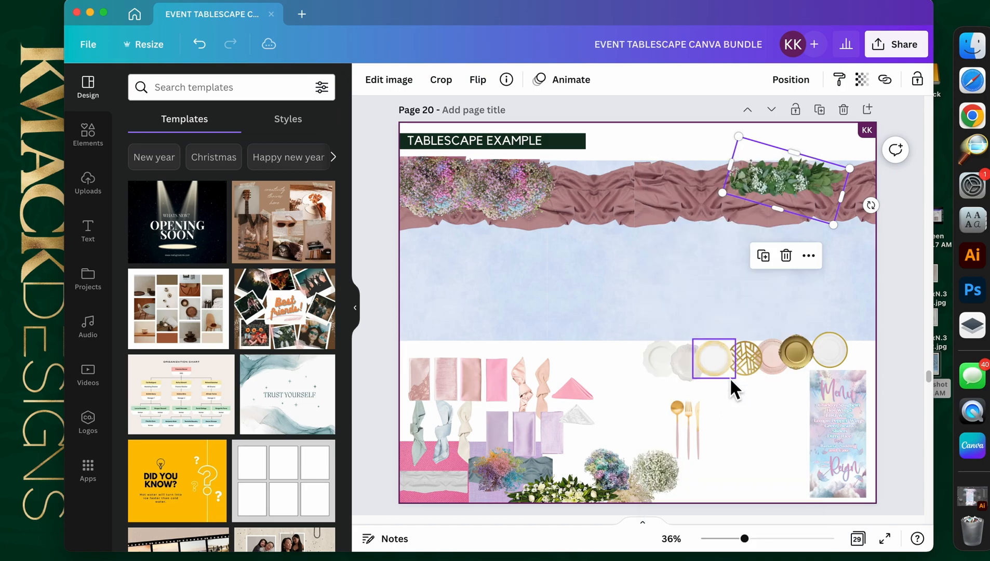
Step: Enlarge the greenery garland so it covers the right end of the mauve runner
{"action": "left_click", "coordinate": [791, 80]}
{"action": "left_click", "coordinate": [847, 176]}
{"action": "left_click_drag", "start_coordinate": [850, 169], "coordinate": [903, 159]}
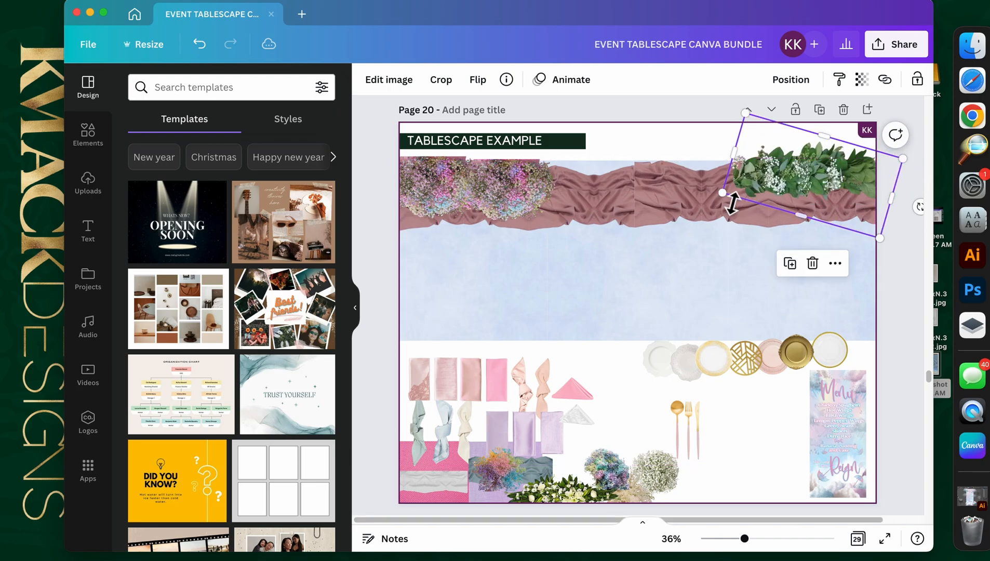
{"action": "left_click_drag", "start_coordinate": [723, 193], "coordinate": [693, 198]}
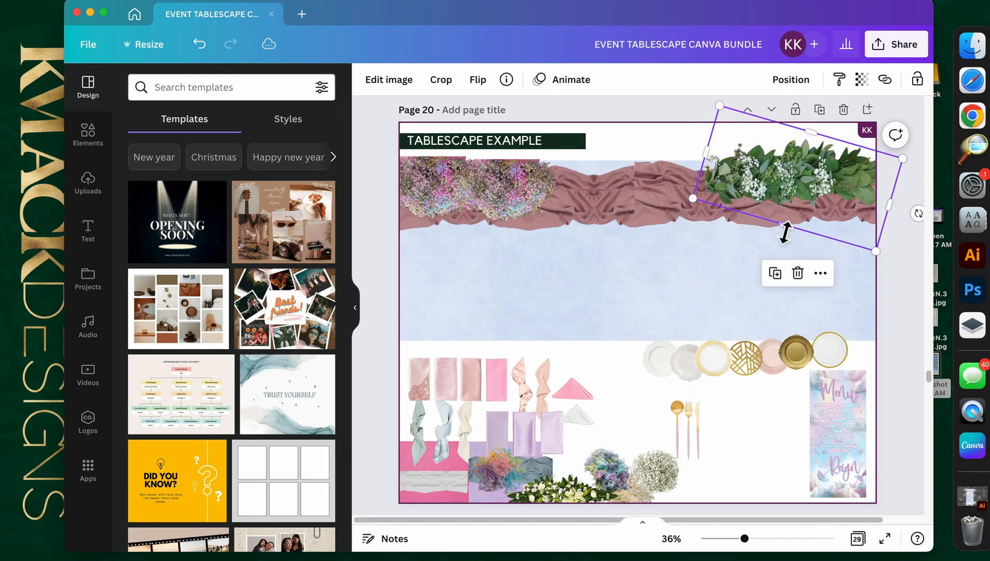
Step: Move both mauve runner halves down together so they sit lower on the blue linens
{"action": "left_click", "coordinate": [676, 206]}
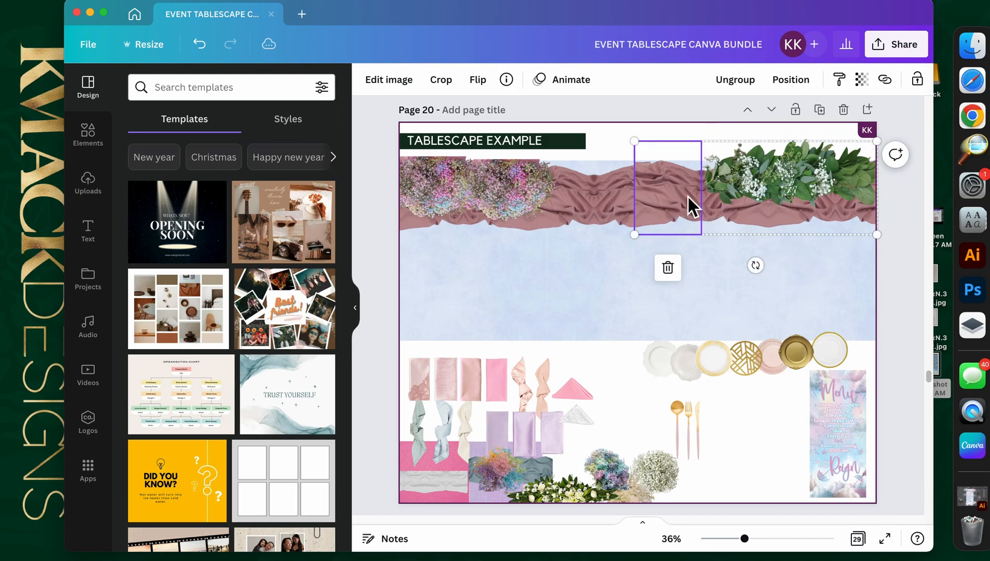
{"action": "left_click", "coordinate": [728, 225]}
{"action": "left_click", "coordinate": [616, 223], "text": "shift"}
{"action": "left_click_drag", "start_coordinate": [616, 224], "coordinate": [630, 247]}
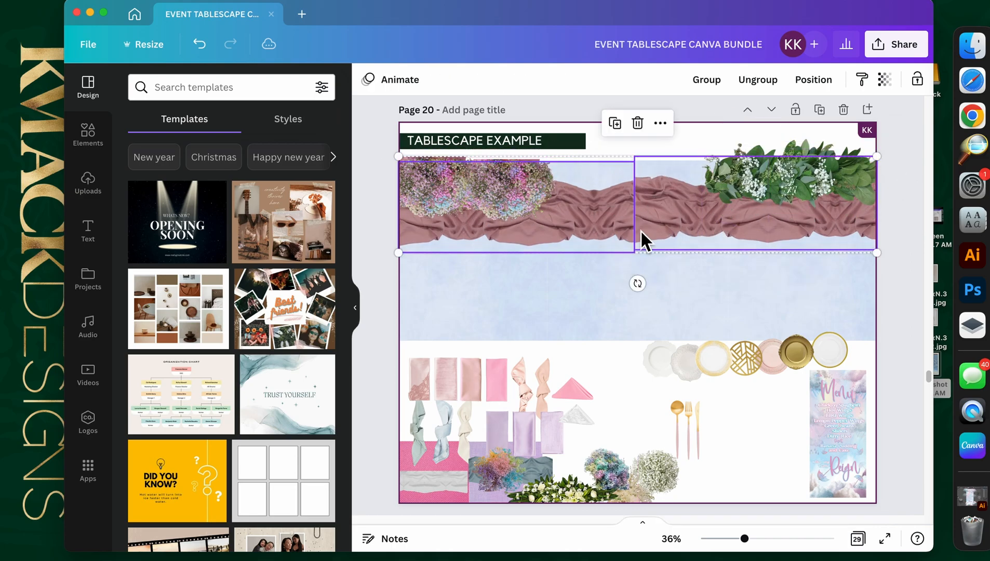
Step: Move both pink-purple florals off the runner onto the open blue linen area below it
{"action": "left_click", "coordinate": [818, 184]}
{"action": "left_click_drag", "start_coordinate": [520, 192], "coordinate": [652, 287]}
{"action": "left_click_drag", "start_coordinate": [457, 214], "coordinate": [682, 308]}
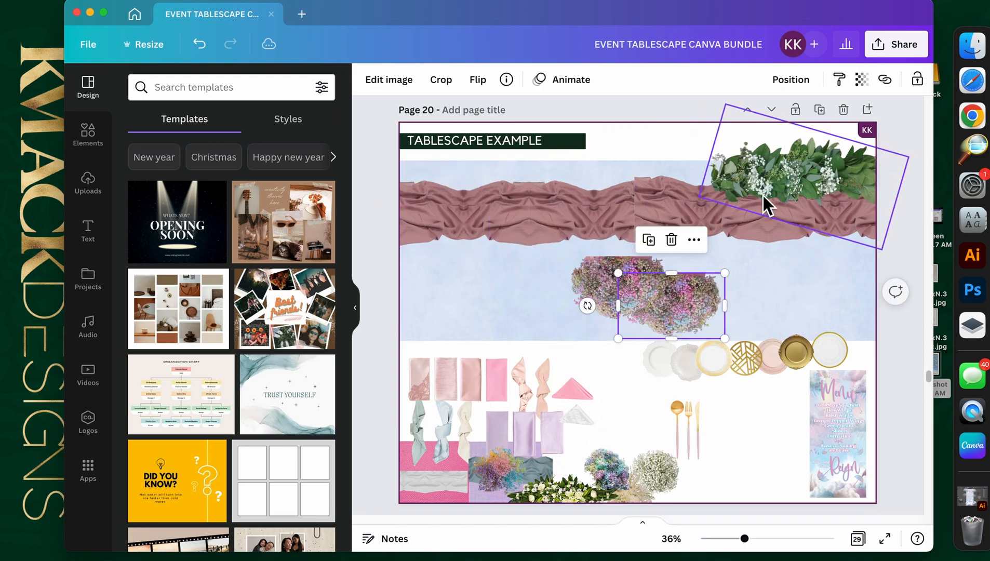
Step: Place a duplicate of the greenery garland at the left end of the mauve runner
{"action": "left_click", "coordinate": [780, 184]}
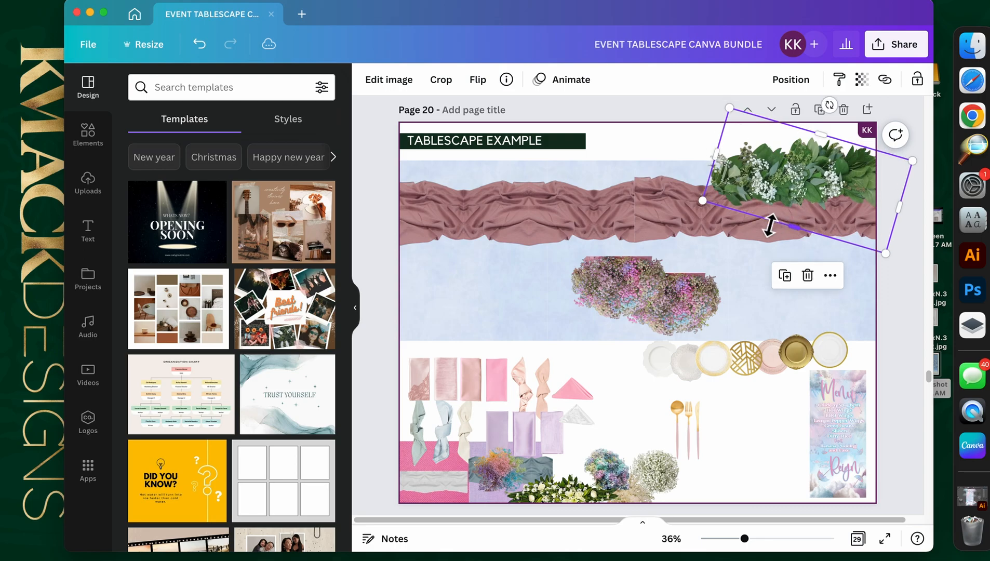
{"action": "left_click_drag", "start_coordinate": [791, 203], "coordinate": [349, 145]}
{"action": "left_click_drag", "start_coordinate": [497, 165], "coordinate": [470, 170]}
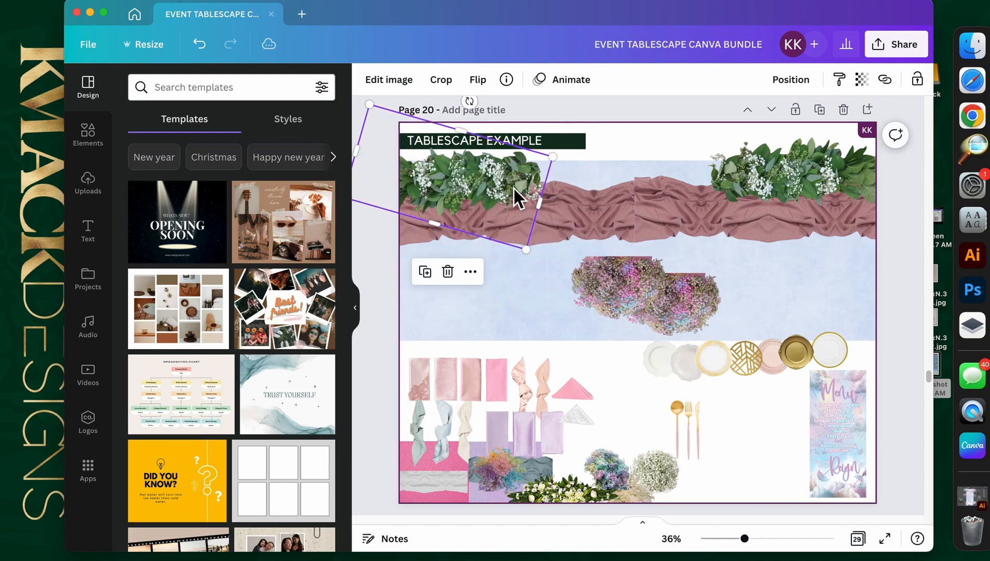
Step: Add a third greenery garland in the middle of the runner and lower the right one to form a continuous row
{"action": "key", "text": "super+d"}
{"action": "left_click_drag", "start_coordinate": [522, 200], "coordinate": [665, 192]}
{"action": "left_click_drag", "start_coordinate": [476, 189], "coordinate": [637, 196]}
{"action": "left_click_drag", "start_coordinate": [774, 193], "coordinate": [757, 215]}
Step: Enlarge all three greenery garlands together so they span the full page width along the runner's upper edge
{"action": "left_click", "coordinate": [640, 199], "text": "shift"}
{"action": "left_click", "coordinate": [470, 214], "text": "shift"}
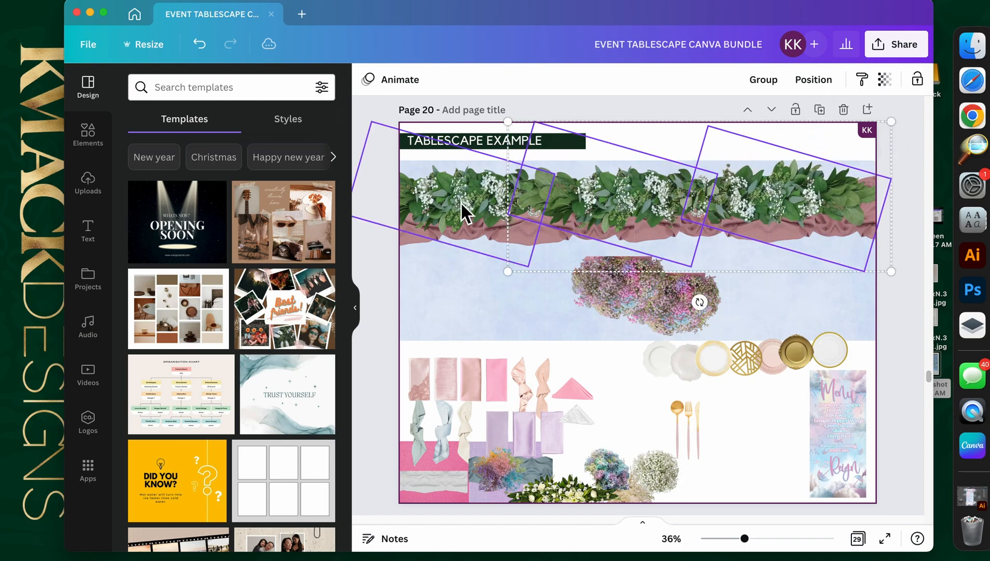
{"action": "left_click_drag", "start_coordinate": [893, 271], "coordinate": [930, 299]}
{"action": "mouse_move", "coordinate": [811, 206]}
{"action": "left_mouse_down"}
{"action": "mouse_move", "coordinate": [814, 193]}
{"action": "mouse_move", "coordinate": [811, 200]}
{"action": "left_mouse_up"}
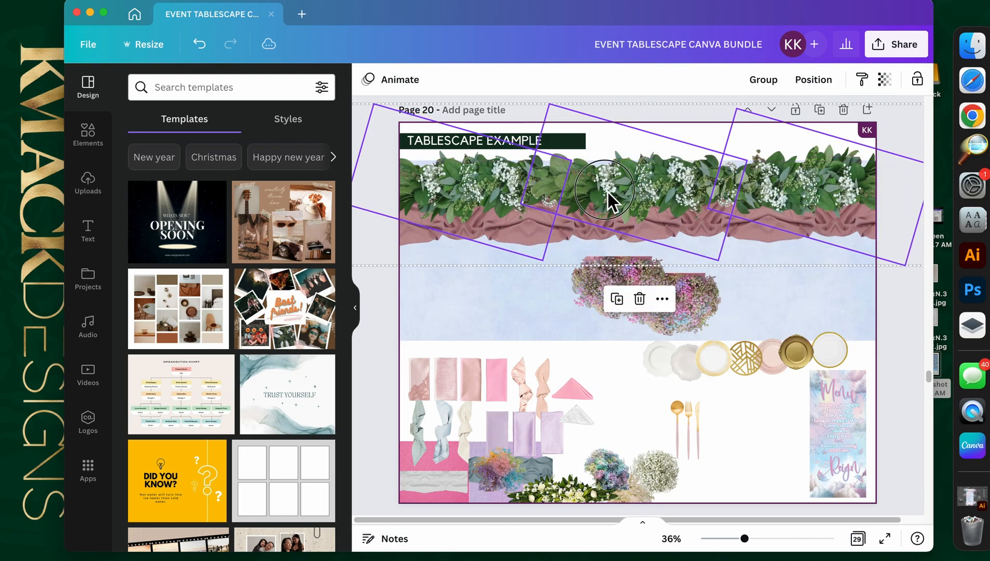
Step: Move the small blue-purple floral from the page bottom to the left part of the runner
{"action": "left_click", "coordinate": [548, 297]}
{"action": "left_click", "coordinate": [610, 286]}
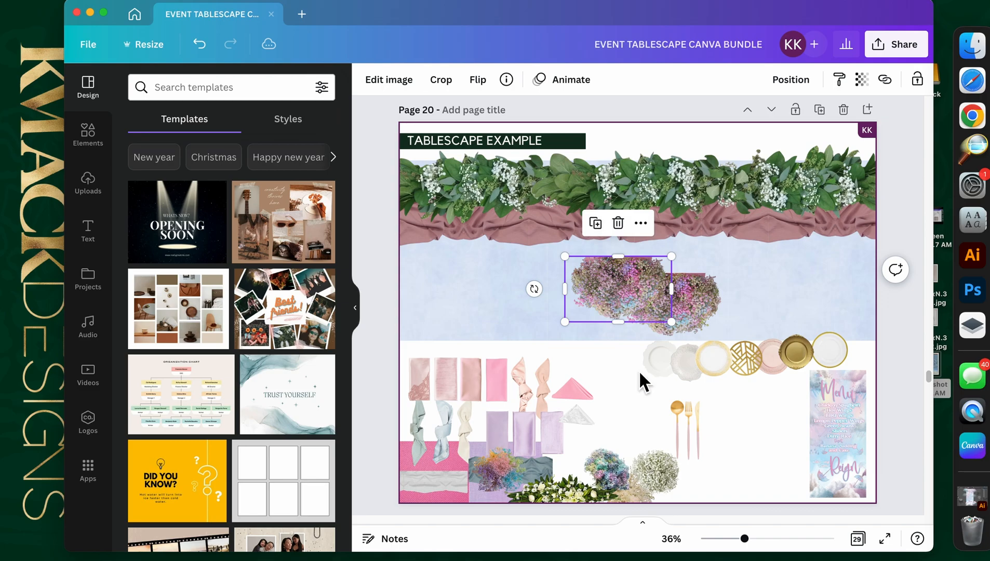
{"action": "left_click_drag", "start_coordinate": [622, 477], "coordinate": [513, 240]}
Step: Delete one of the two pink-purple florals on the blue linens and move the other to the page bottom
{"action": "left_click", "coordinate": [644, 315]}
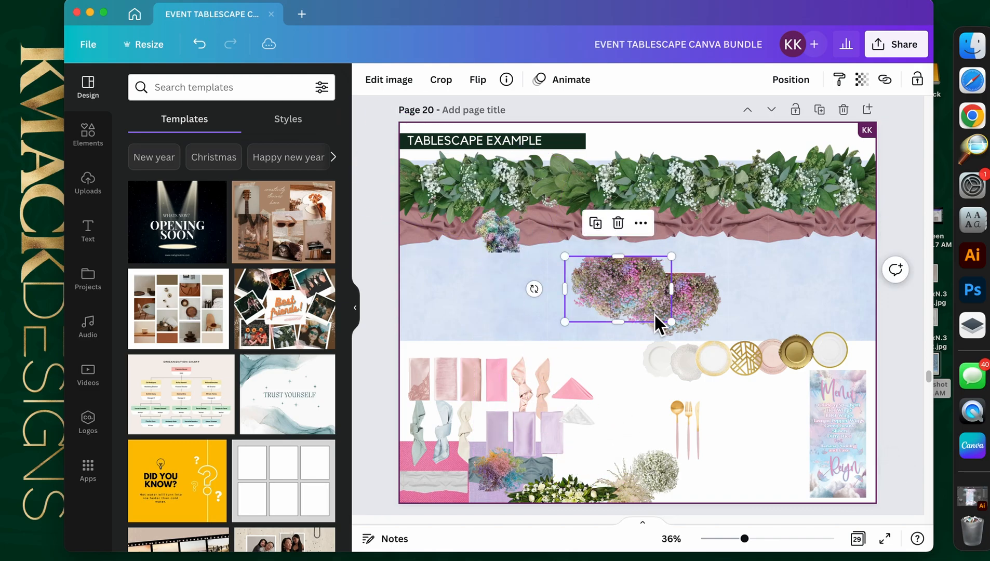
{"action": "left_click", "coordinate": [686, 314], "text": "shift"}
{"action": "key", "text": "Delete"}
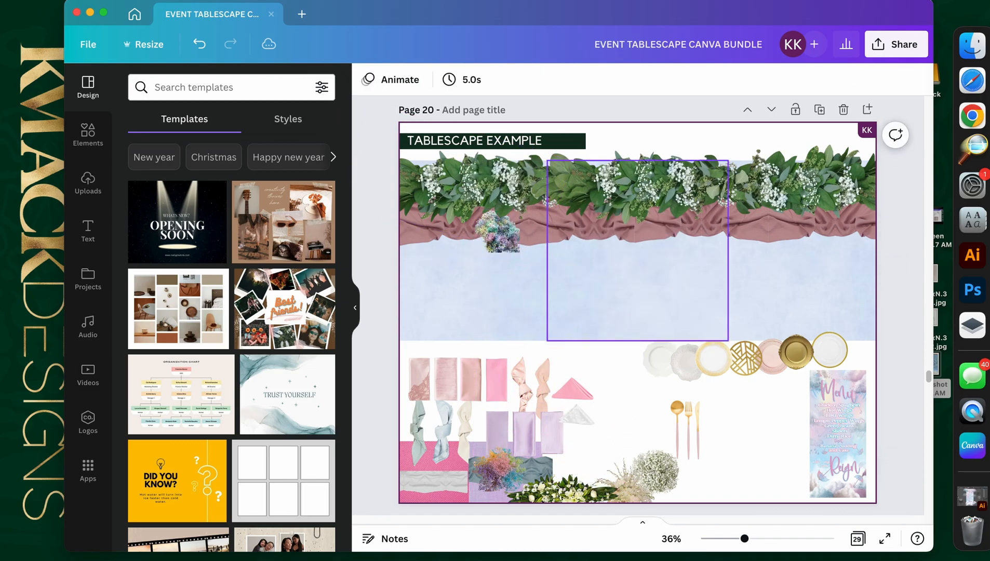
{"action": "key", "text": "super+z"}
{"action": "left_click", "coordinate": [652, 310]}
{"action": "key", "text": "Delete"}
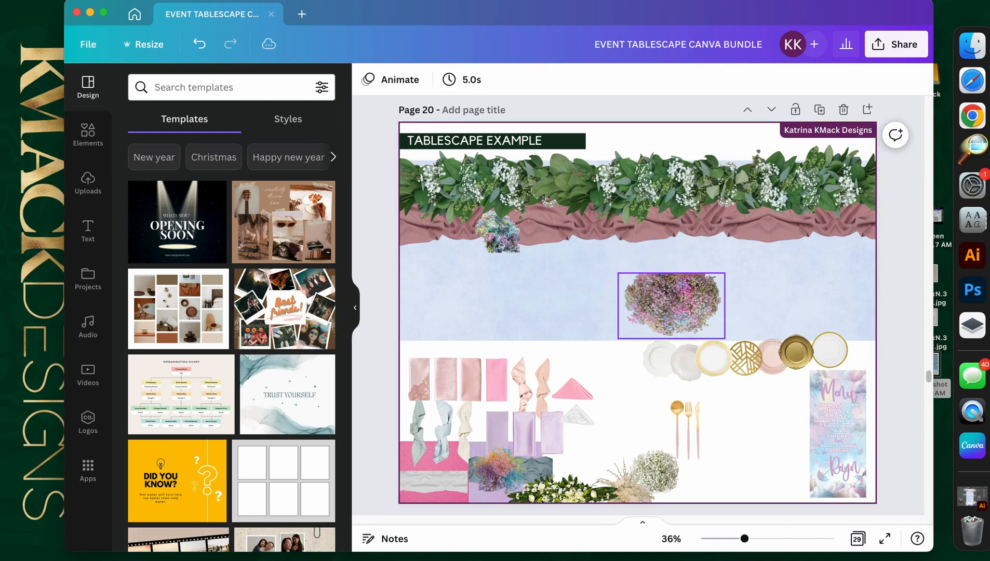
{"action": "left_click_drag", "start_coordinate": [688, 307], "coordinate": [749, 471]}
Step: Layer the blue-purple floral over the left garland, enlarge it and add the orange-purple floral to its left
{"action": "left_click", "coordinate": [491, 220]}
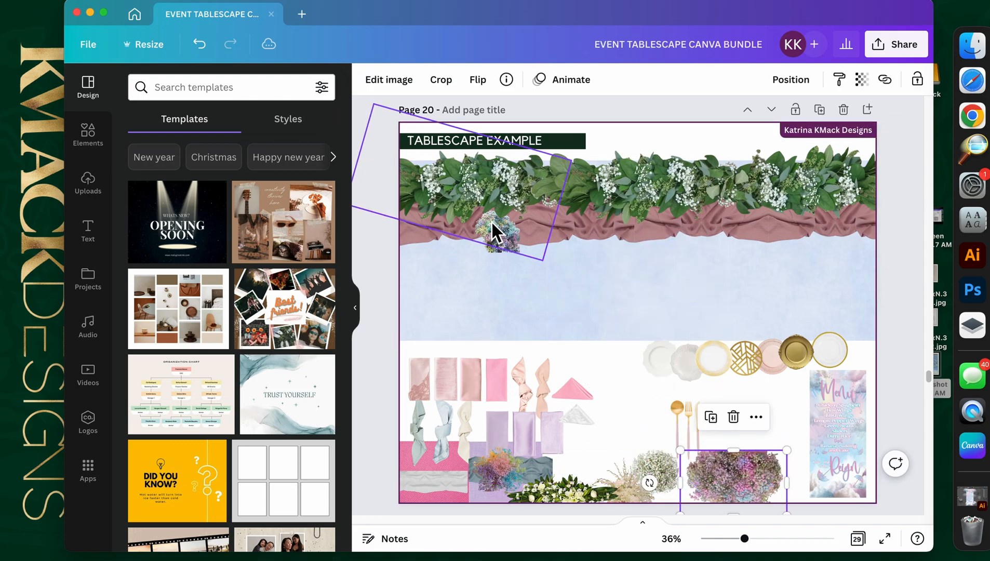
{"action": "right_click", "coordinate": [500, 251]}
{"action": "left_click", "coordinate": [483, 255]}
{"action": "left_click", "coordinate": [491, 255]}
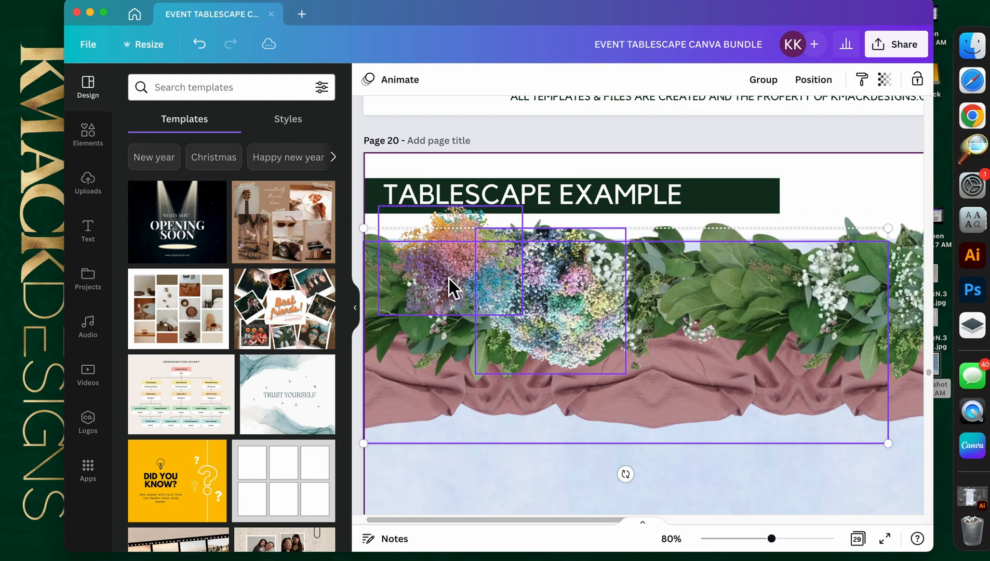
{"action": "key", "text": "shift+Left"}
{"action": "key", "text": "super+z"}
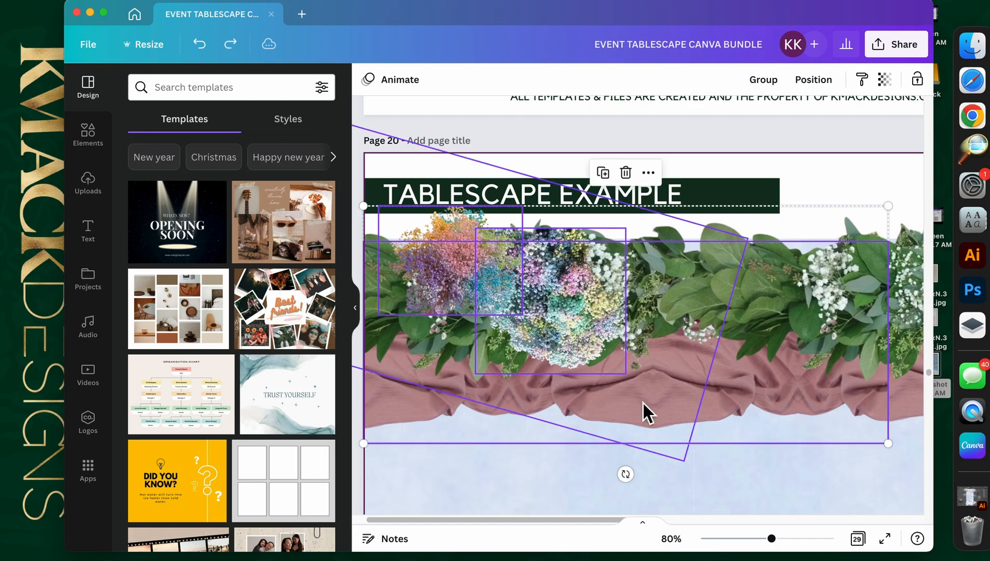
{"action": "left_click", "coordinate": [760, 456]}
Step: Duplicate the orange-purple floral, shrink the copy and place it at the upper right of the blue floral
{"action": "left_click", "coordinate": [464, 297]}
{"action": "key", "text": "super+d"}
{"action": "left_click_drag", "start_coordinate": [503, 283], "coordinate": [653, 284]}
{"action": "left_click_drag", "start_coordinate": [681, 321], "coordinate": [630, 284]}
{"action": "left_click_drag", "start_coordinate": [583, 311], "coordinate": [582, 194]}
{"action": "left_click_drag", "start_coordinate": [588, 243], "coordinate": [613, 255]}
{"action": "left_click_drag", "start_coordinate": [545, 269], "coordinate": [668, 293]}
{"action": "mouse_move", "coordinate": [614, 263]}
{"action": "left_mouse_down"}
{"action": "mouse_move", "coordinate": [626, 263]}
{"action": "mouse_move", "coordinate": [620, 255]}
{"action": "left_mouse_up"}
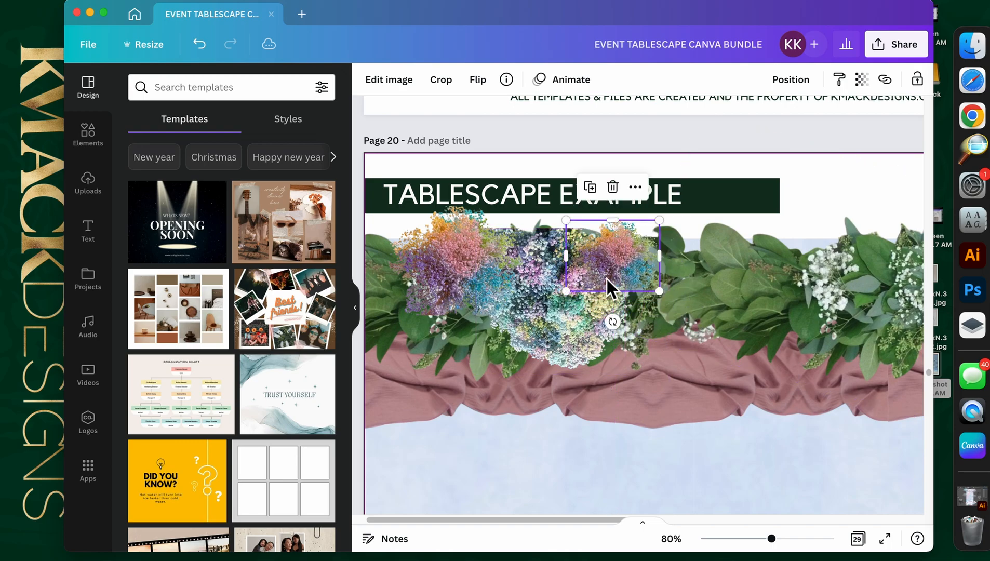
Step: Send the small orange-purple floral behind the blue one, rotate it diagonally and resize it to about 207 by 157
{"action": "right_click", "coordinate": [617, 273]}
{"action": "left_click", "coordinate": [676, 299]}
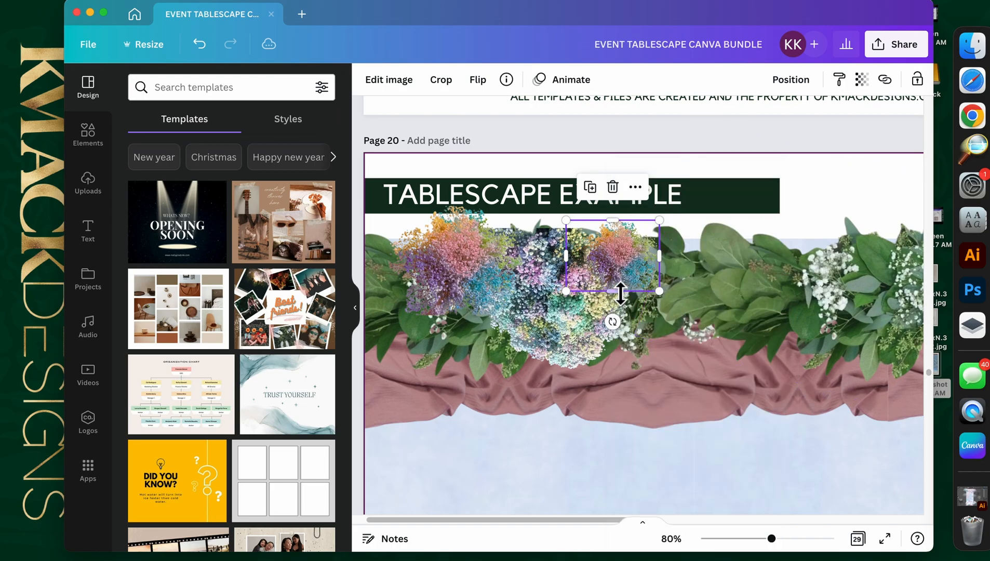
{"action": "left_click_drag", "start_coordinate": [613, 322], "coordinate": [572, 317]}
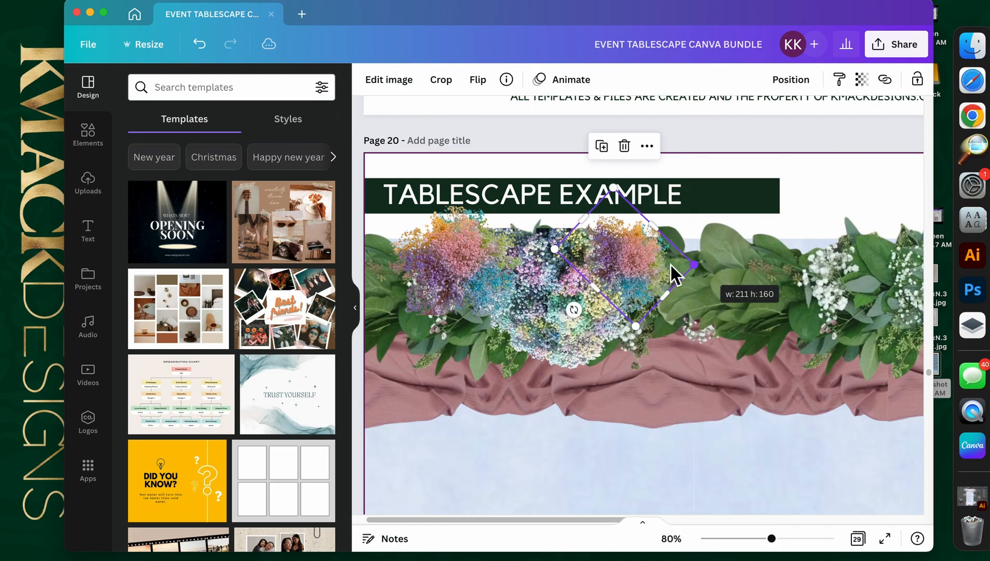
{"action": "left_click_drag", "start_coordinate": [645, 265], "coordinate": [656, 273]}
{"action": "left_click_drag", "start_coordinate": [716, 285], "coordinate": [693, 287]}
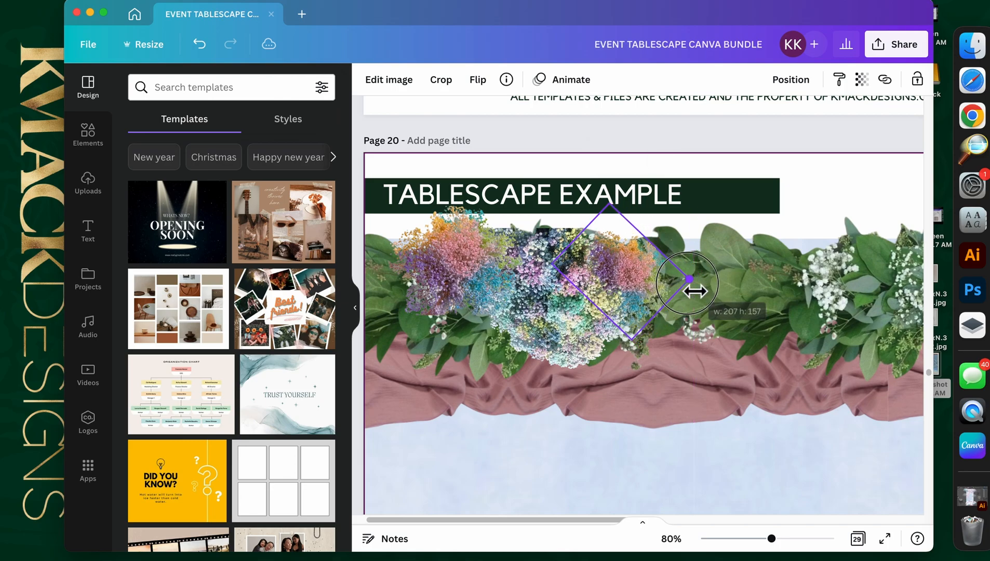
Step: Place a duplicate of the three-floral cluster to its right along the garland and remove the copy's large orange-purple floral
{"action": "left_click", "coordinate": [452, 276], "text": "shift"}
{"action": "left_click", "coordinate": [551, 329], "text": "shift"}
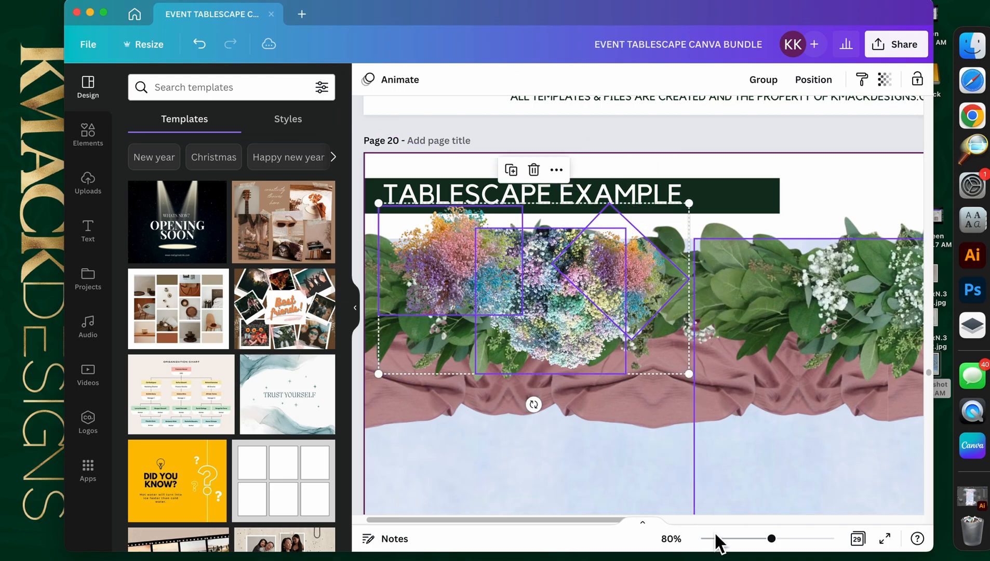
{"action": "left_click_drag", "start_coordinate": [605, 521], "coordinate": [695, 525]}
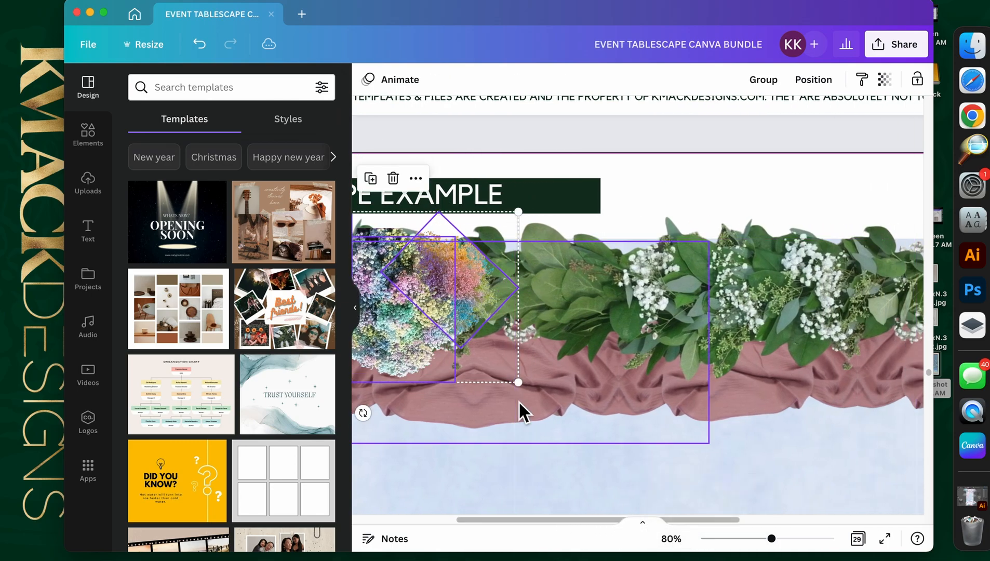
{"action": "left_click_drag", "start_coordinate": [430, 306], "coordinate": [597, 296]}
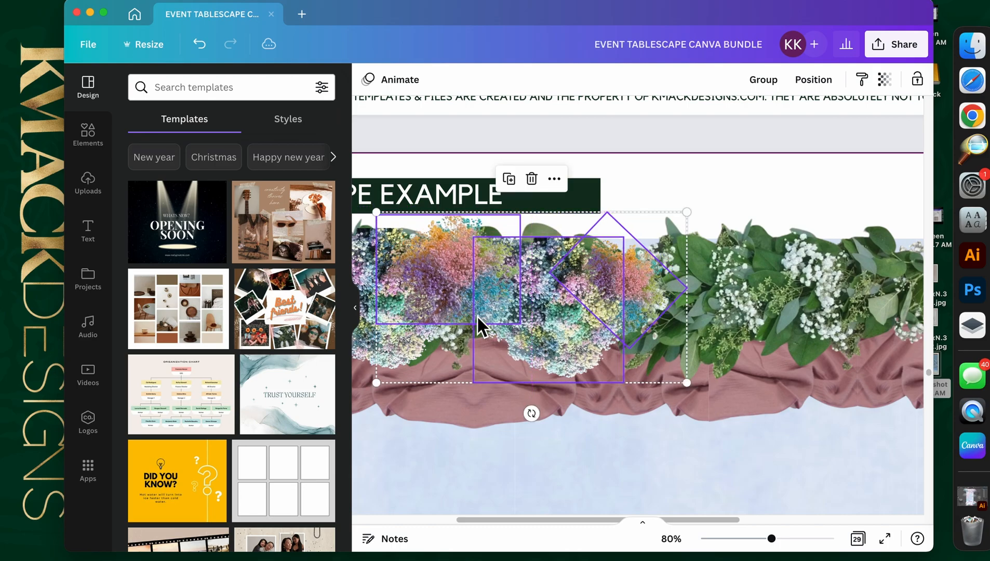
{"action": "left_click", "coordinate": [451, 311]}
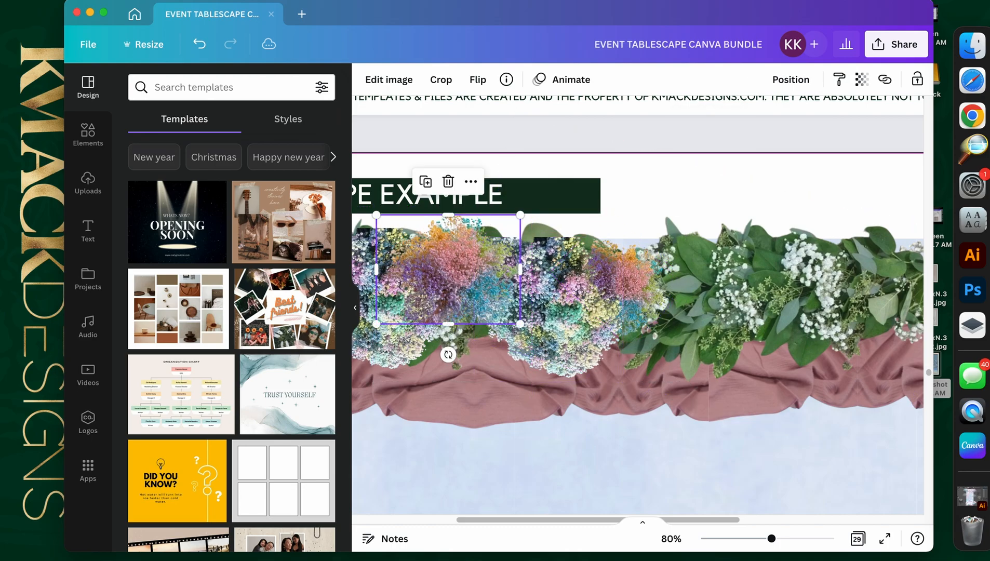
{"action": "left_click_drag", "start_coordinate": [464, 276], "coordinate": [532, 296]}
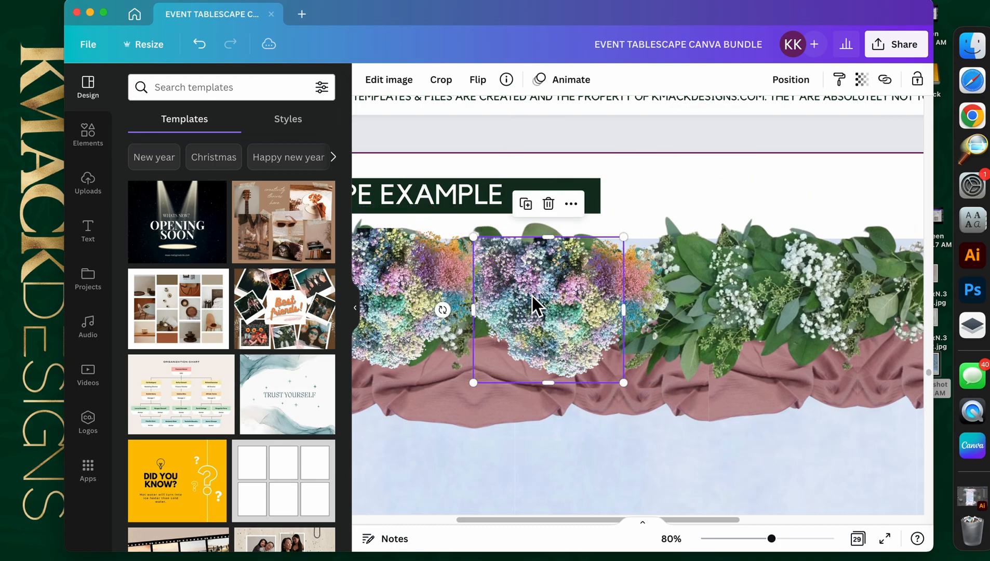
Step: Shift the copied floral cluster slightly left and shrink its large blue floral
{"action": "left_click", "coordinate": [638, 285], "text": "shift"}
{"action": "left_click_drag", "start_coordinate": [638, 285], "coordinate": [635, 289]}
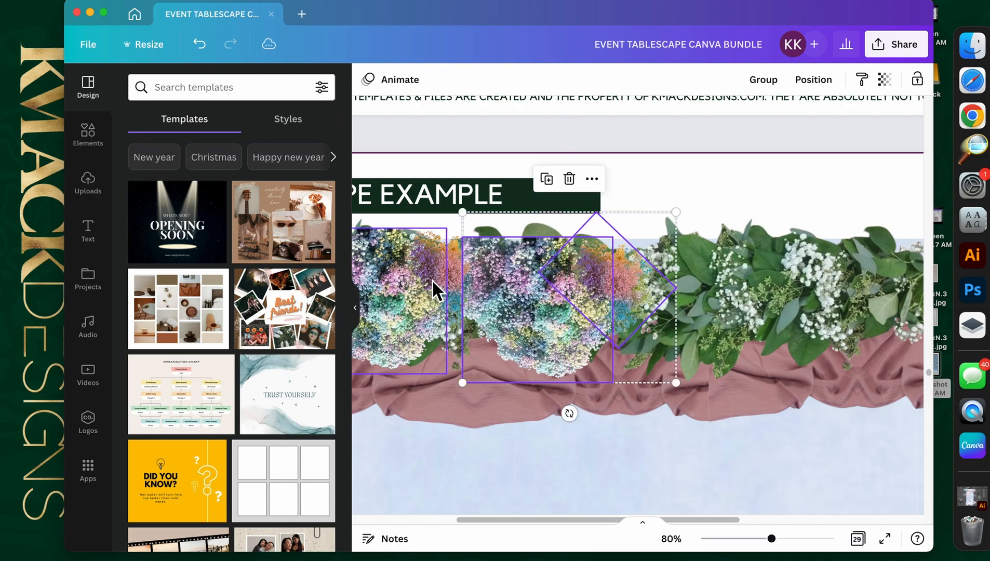
{"action": "right_click", "coordinate": [507, 275]}
{"action": "left_click", "coordinate": [577, 341]}
{"action": "left_click_drag", "start_coordinate": [629, 304], "coordinate": [462, 274]}
{"action": "left_click_drag", "start_coordinate": [522, 312], "coordinate": [511, 311]}
{"action": "left_click_drag", "start_coordinate": [608, 391], "coordinate": [556, 362]}
Step: Duplicate the shrunken blue floral, rotate the copy a quarter turn, place it just above the original and send it backward
{"action": "key", "text": "super+d"}
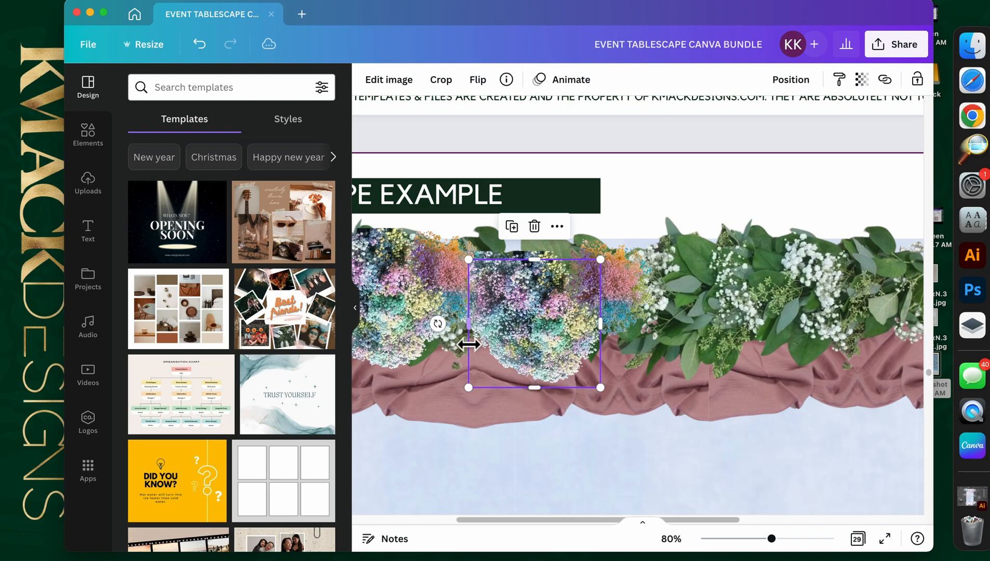
{"action": "left_click_drag", "start_coordinate": [444, 322], "coordinate": [615, 337]}
{"action": "left_click_drag", "start_coordinate": [557, 319], "coordinate": [550, 272]}
{"action": "right_click", "coordinate": [551, 282]}
{"action": "left_click", "coordinate": [602, 308]}
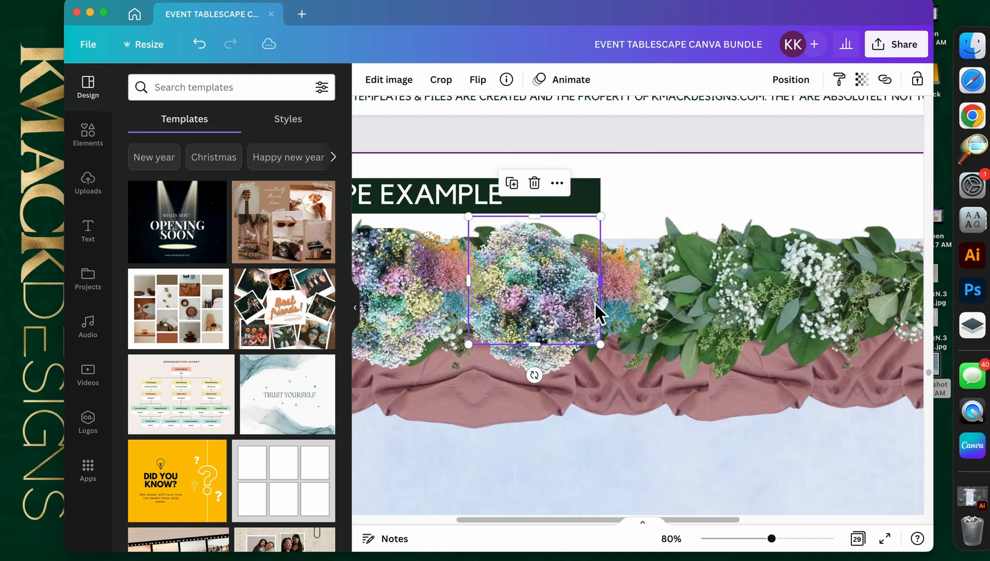
{"action": "right_click", "coordinate": [571, 329]}
{"action": "left_click", "coordinate": [626, 319]}
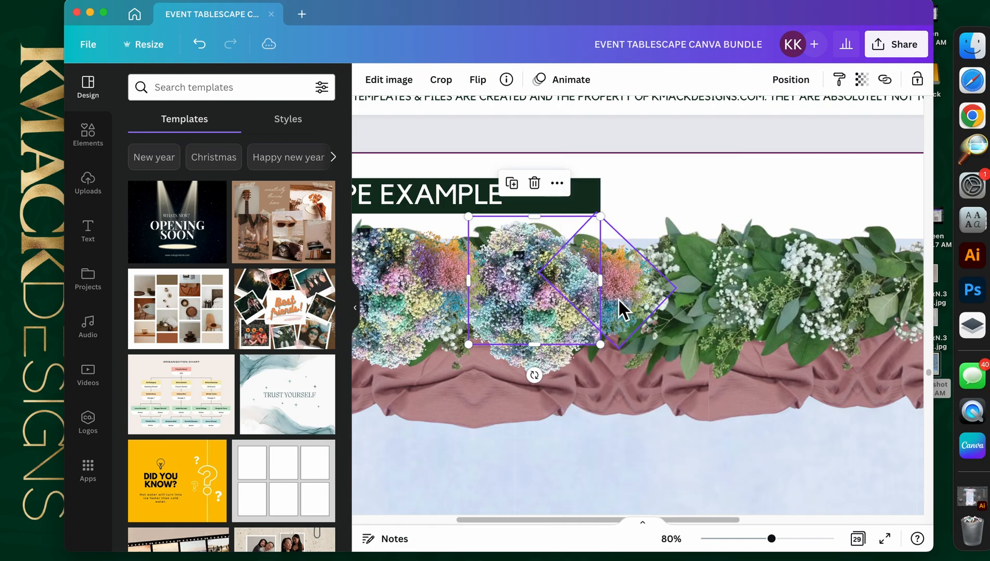
Step: Shrink the lower blue floral and tilt it beneath the upper one
{"action": "left_click", "coordinate": [530, 294]}
{"action": "left_click_drag", "start_coordinate": [594, 253], "coordinate": [592, 281]}
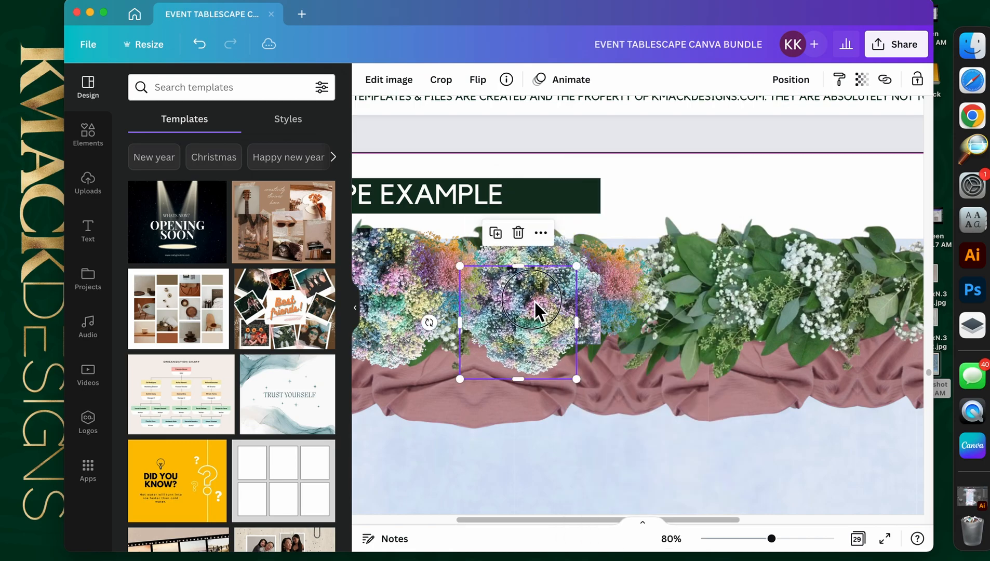
{"action": "left_click_drag", "start_coordinate": [536, 304], "coordinate": [525, 305]}
{"action": "left_click_drag", "start_coordinate": [416, 317], "coordinate": [483, 281]}
Step: Bring the small orange-purple floral to the front and place it against the right side of the blue pair
{"action": "left_click_drag", "start_coordinate": [559, 265], "coordinate": [667, 280]}
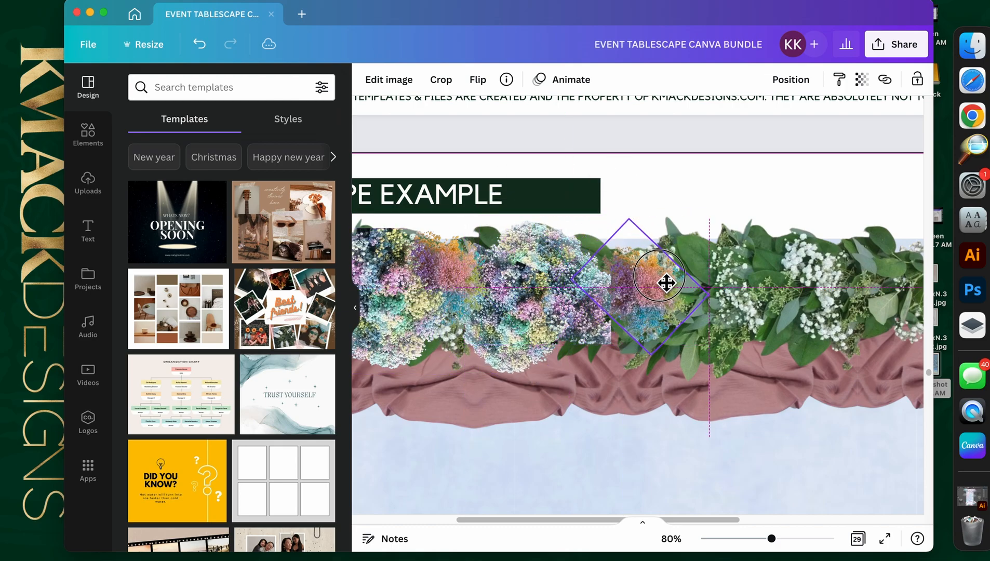
{"action": "right_click", "coordinate": [653, 277]}
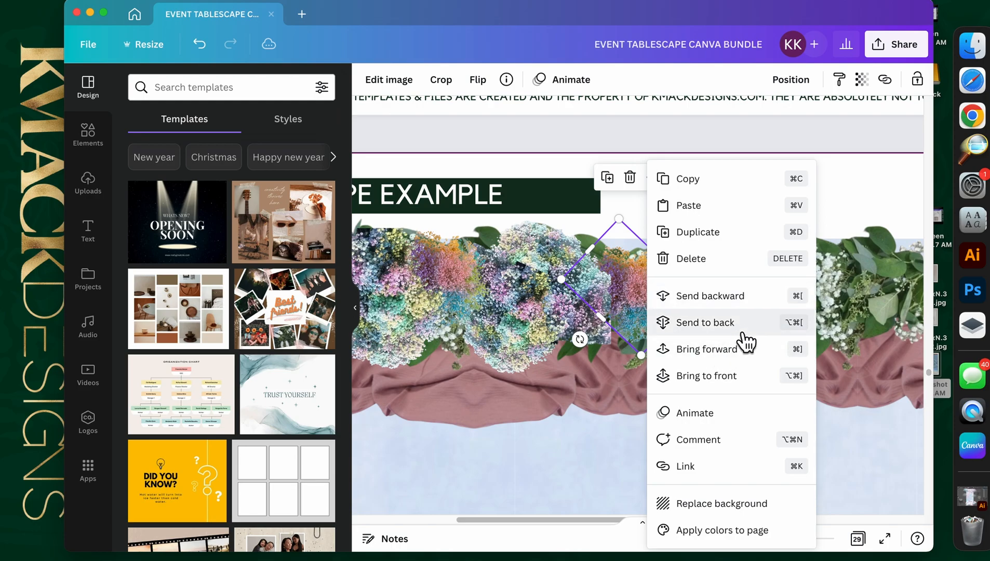
{"action": "left_click", "coordinate": [740, 382]}
{"action": "left_click_drag", "start_coordinate": [650, 292], "coordinate": [624, 303]}
Step: Nudge the two overlapping blue florals closer together and shrink them slightly as a pair
{"action": "left_click", "coordinate": [547, 242]}
{"action": "left_click_drag", "start_coordinate": [547, 243], "coordinate": [548, 239]}
{"action": "left_click_drag", "start_coordinate": [544, 375], "coordinate": [519, 358]}
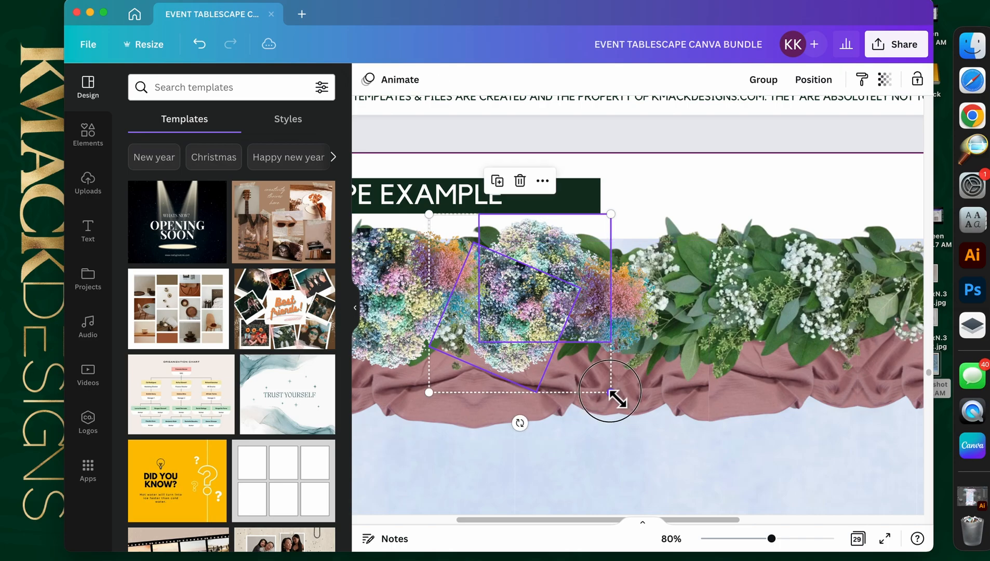
{"action": "left_click_drag", "start_coordinate": [616, 397], "coordinate": [597, 391]}
Step: Rotate the small orange-purple floral until its frame stands nearly upright and fit it against the blue pair
{"action": "left_click", "coordinate": [623, 291]}
{"action": "left_click_drag", "start_coordinate": [622, 289], "coordinate": [620, 294]}
{"action": "left_click_drag", "start_coordinate": [678, 311], "coordinate": [693, 310]}
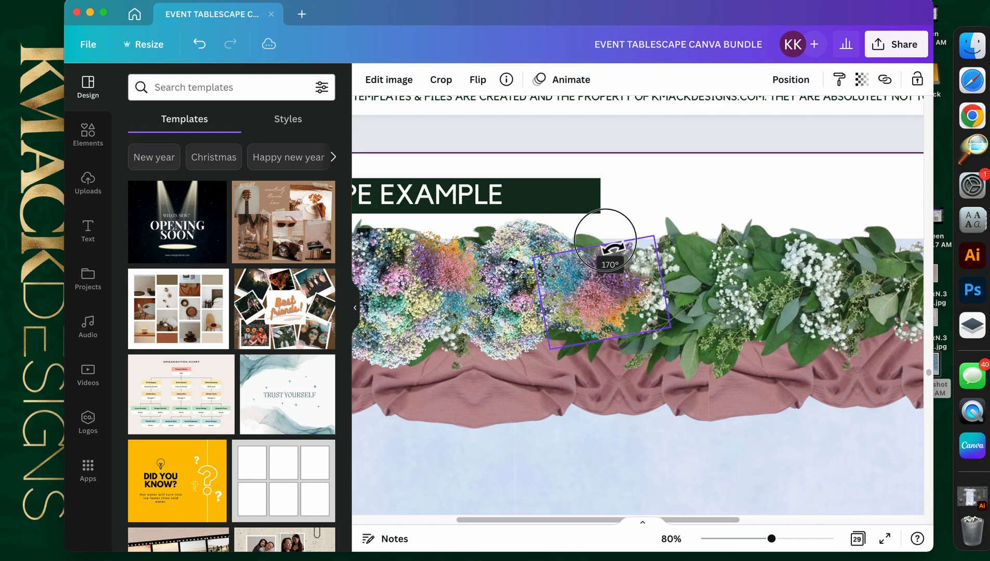
{"action": "left_click_drag", "start_coordinate": [634, 299], "coordinate": [613, 286]}
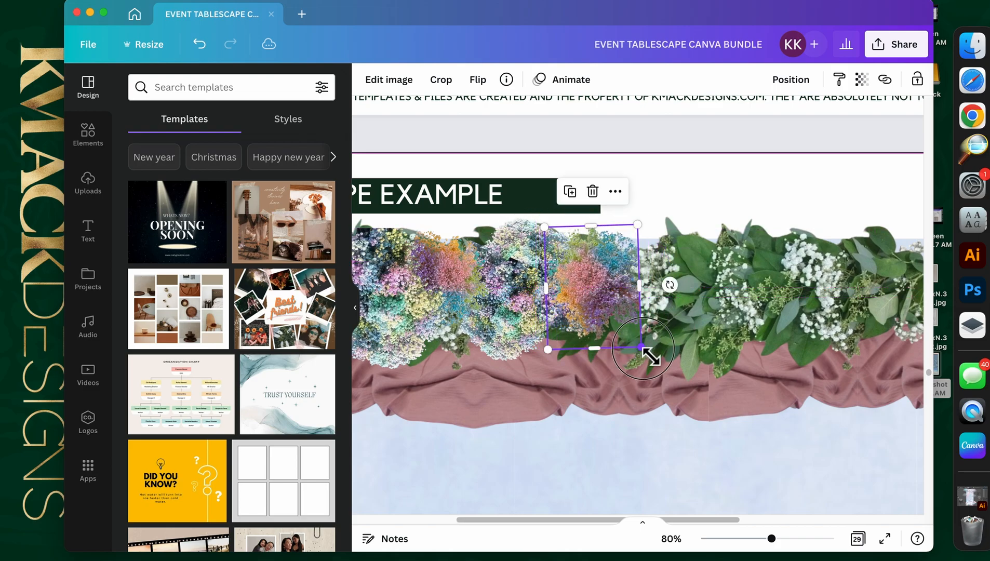
Step: Place a copy of the orange-purple floral to its right, flip it horizontally and vertically, and shrink it slightly
{"action": "left_click_drag", "start_coordinate": [625, 331], "coordinate": [656, 281]}
{"action": "left_click", "coordinate": [481, 79]}
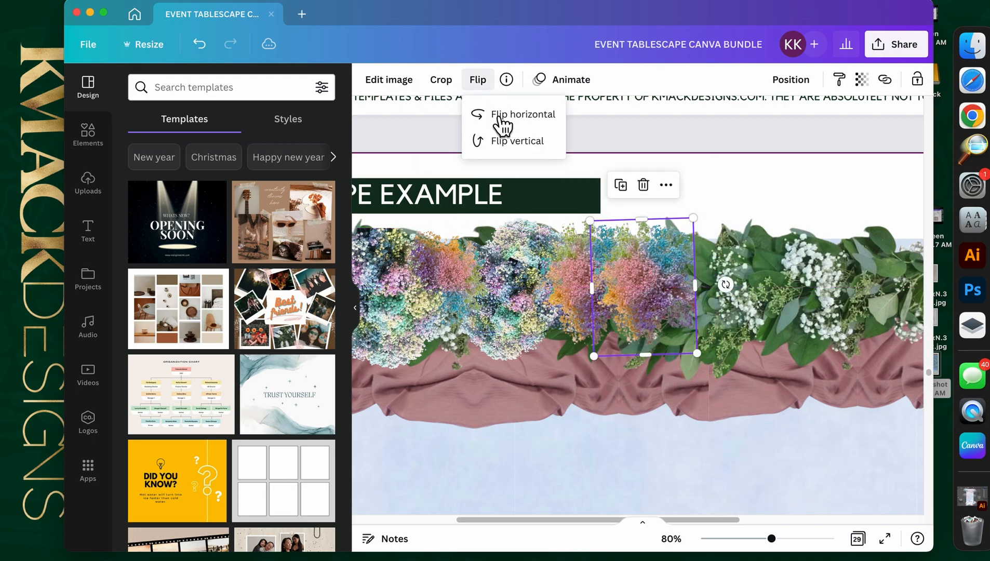
{"action": "left_click", "coordinate": [514, 114]}
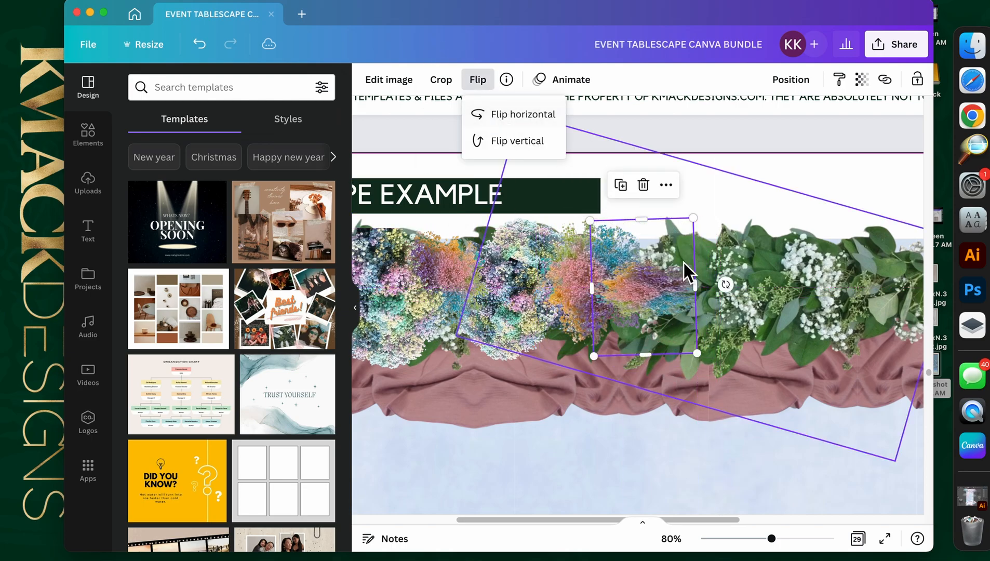
{"action": "left_click", "coordinate": [514, 141]}
{"action": "left_click_drag", "start_coordinate": [679, 325], "coordinate": [678, 288]}
{"action": "left_click_drag", "start_coordinate": [744, 356], "coordinate": [732, 341]}
{"action": "mouse_move", "coordinate": [678, 296]}
{"action": "left_mouse_down"}
{"action": "mouse_move", "coordinate": [692, 303]}
{"action": "mouse_move", "coordinate": [678, 297]}
{"action": "left_mouse_up"}
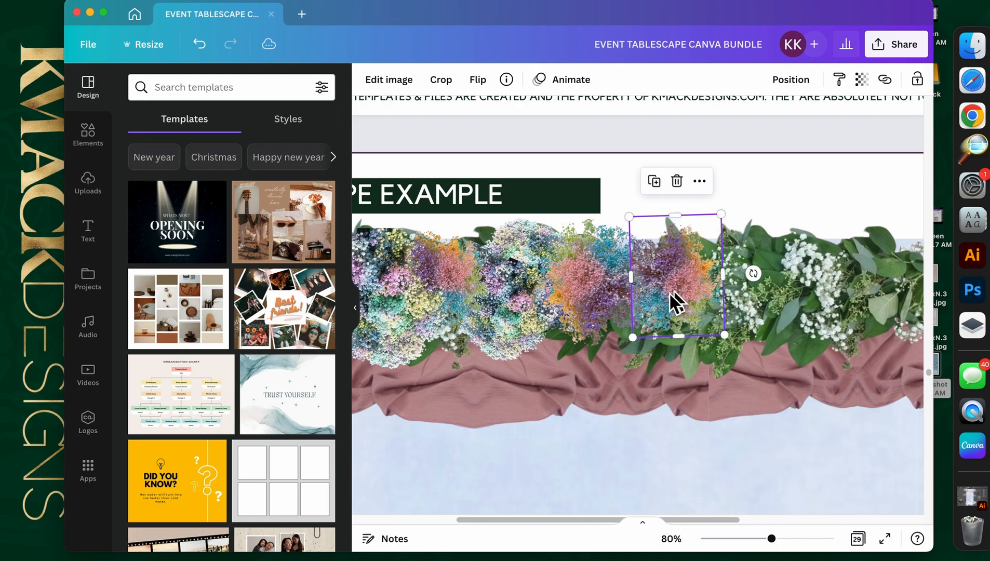
Step: Enlarge the two neighbouring orange-purple florals together and reposition them on the garland
{"action": "left_click", "coordinate": [610, 304], "text": "shift"}
{"action": "left_click_drag", "start_coordinate": [733, 364], "coordinate": [740, 385]}
{"action": "left_click_drag", "start_coordinate": [690, 305], "coordinate": [685, 310]}
Step: Duplicate the large blue floral on the left, place the copy right of the orange-purple pair and send it backward
{"action": "left_click_drag", "start_coordinate": [783, 544], "coordinate": [760, 545]}
{"action": "left_click", "coordinate": [563, 323]}
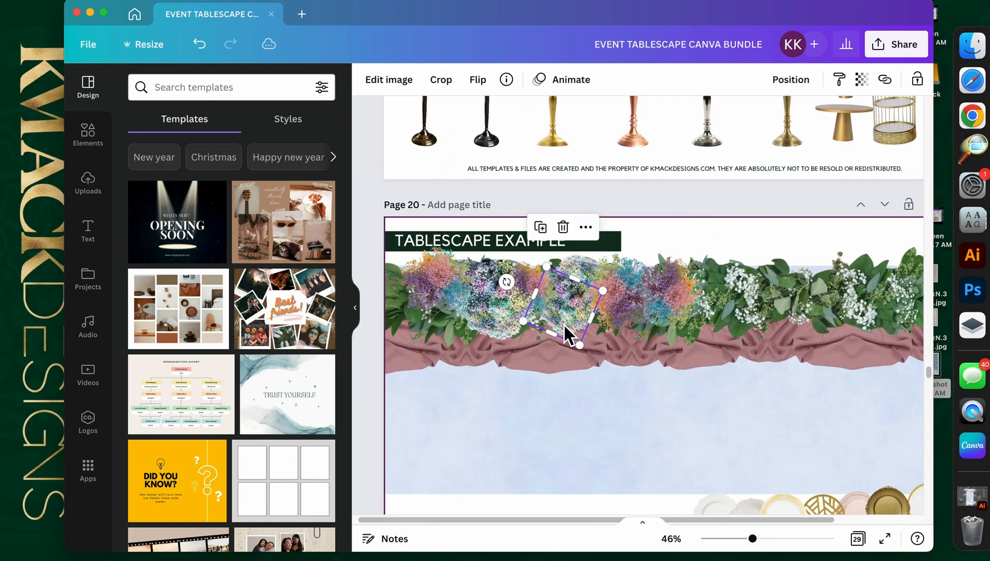
{"action": "left_click", "coordinate": [496, 329]}
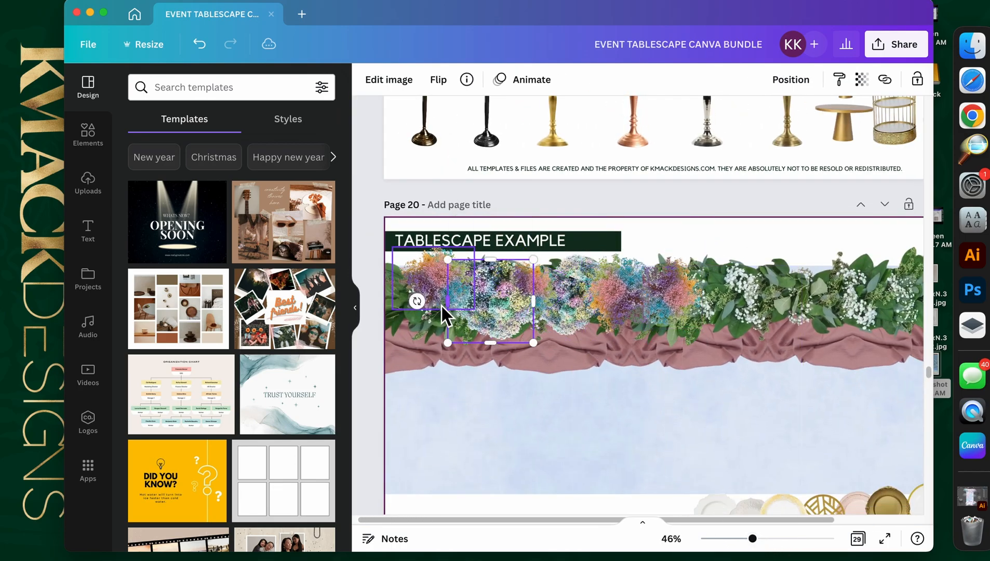
{"action": "key", "text": "super+d"}
{"action": "left_click_drag", "start_coordinate": [520, 331], "coordinate": [740, 307]}
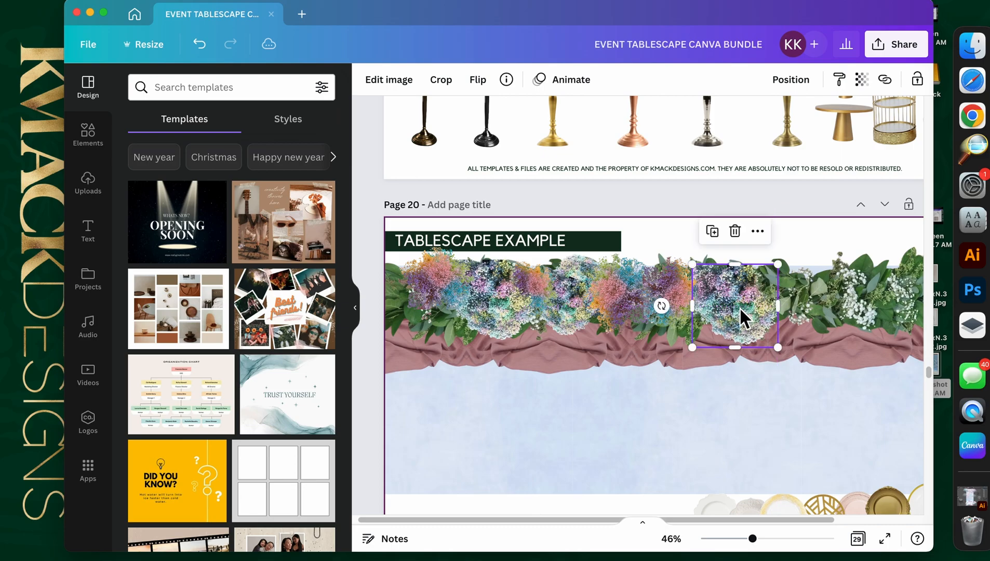
{"action": "right_click", "coordinate": [740, 306]}
{"action": "left_click", "coordinate": [806, 299]}
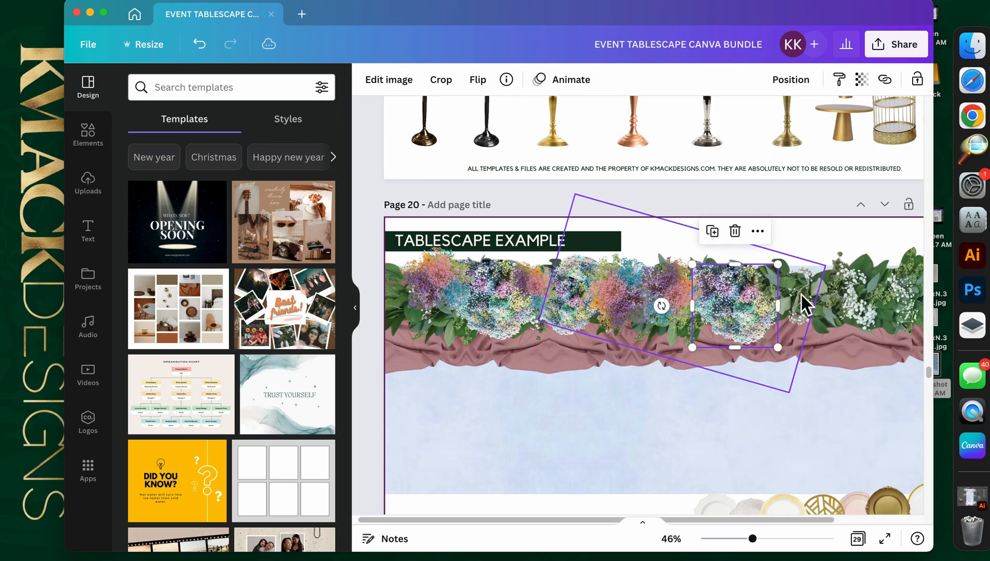
Step: Place a duplicate of all florals left of the newest blue one along the right garland and shrink the copies slightly
{"action": "left_click", "coordinate": [409, 291]}
{"action": "left_click", "coordinate": [484, 307], "text": "shift"}
{"action": "left_click", "coordinate": [549, 308], "text": "shift"}
{"action": "left_click", "coordinate": [596, 272], "text": "shift"}
{"action": "left_click", "coordinate": [618, 287], "text": "shift"}
{"action": "left_click", "coordinate": [668, 292], "text": "shift"}
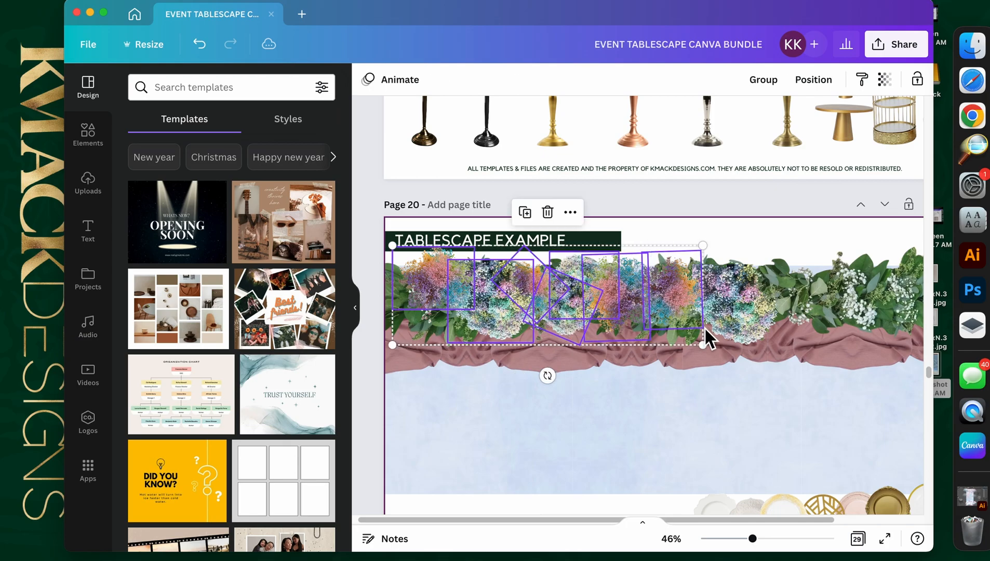
{"action": "left_click_drag", "start_coordinate": [590, 519], "coordinate": [677, 519]}
{"action": "left_click_drag", "start_coordinate": [418, 319], "coordinate": [422, 323]}
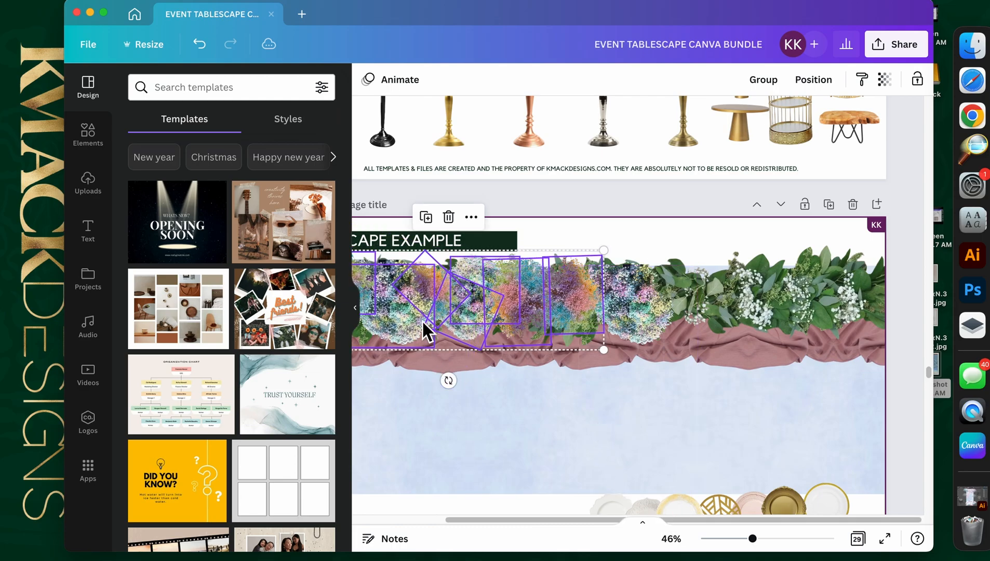
{"action": "left_click_drag", "start_coordinate": [378, 288], "coordinate": [714, 287]}
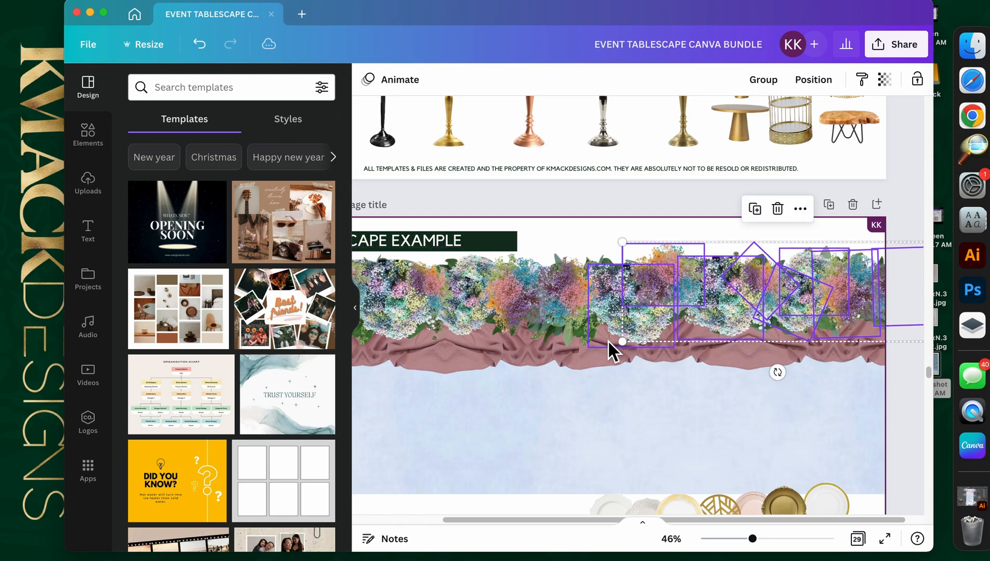
{"action": "left_click_drag", "start_coordinate": [628, 347], "coordinate": [659, 331]}
{"action": "mouse_move", "coordinate": [785, 303]}
{"action": "left_mouse_down"}
{"action": "mouse_move", "coordinate": [765, 309]}
{"action": "mouse_move", "coordinate": [783, 296]}
{"action": "left_mouse_up"}
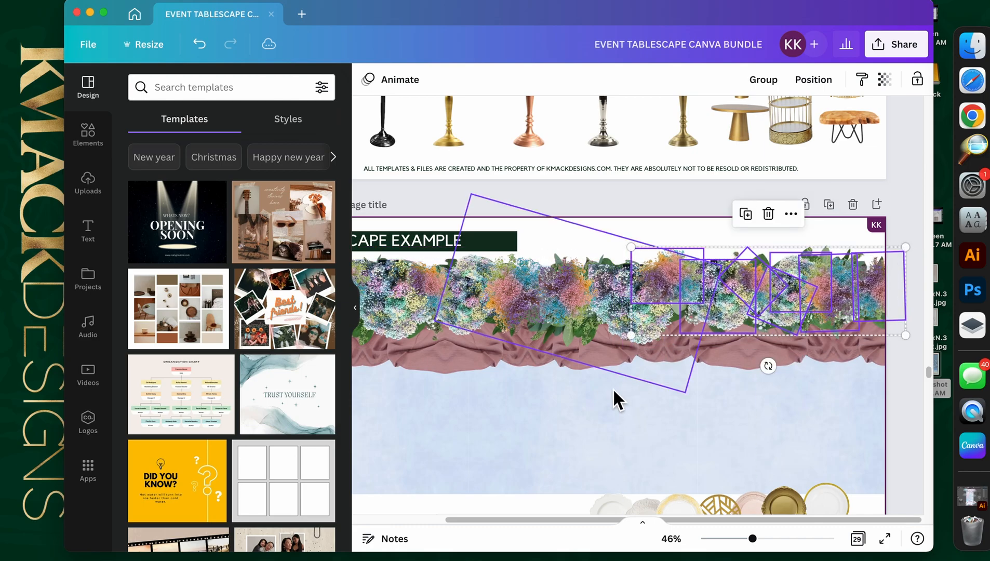
Step: Place a copy of the large orange-purple floral over the garland's left end, overhanging the page edge, and tilt it
{"action": "left_click", "coordinate": [643, 423]}
{"action": "left_click_drag", "start_coordinate": [492, 520], "coordinate": [379, 519]}
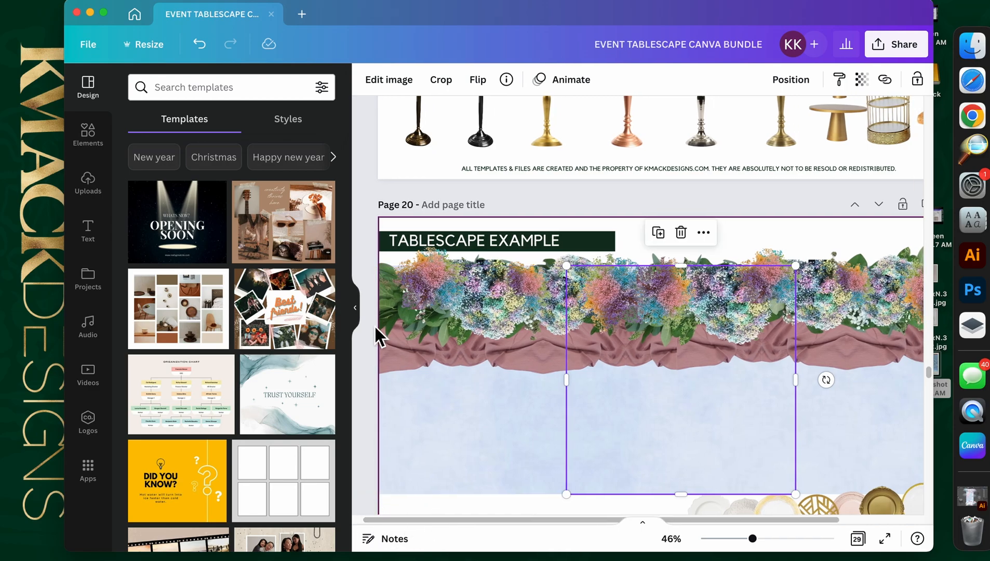
{"action": "left_click", "coordinate": [419, 287]}
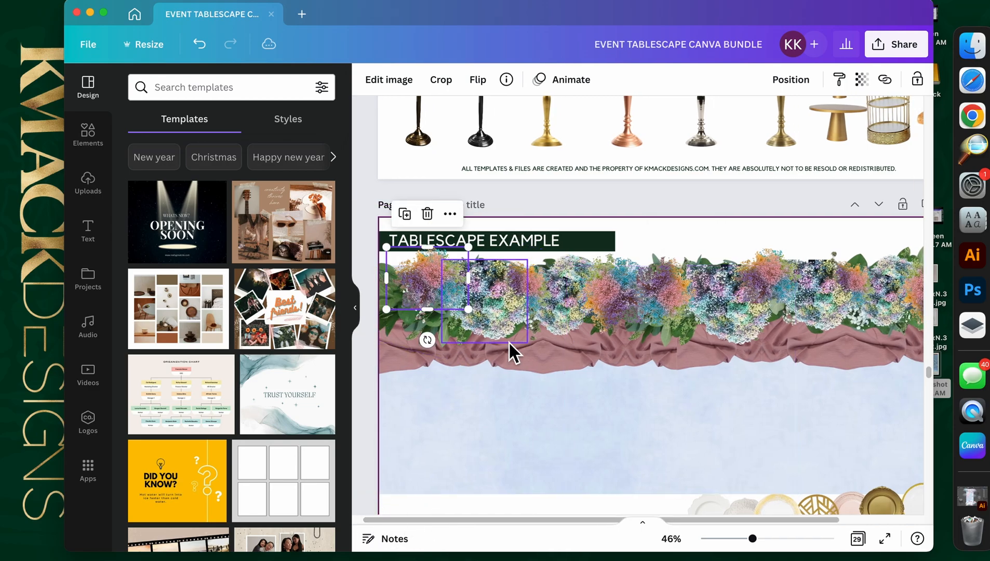
{"action": "left_click_drag", "start_coordinate": [425, 278], "coordinate": [396, 296]}
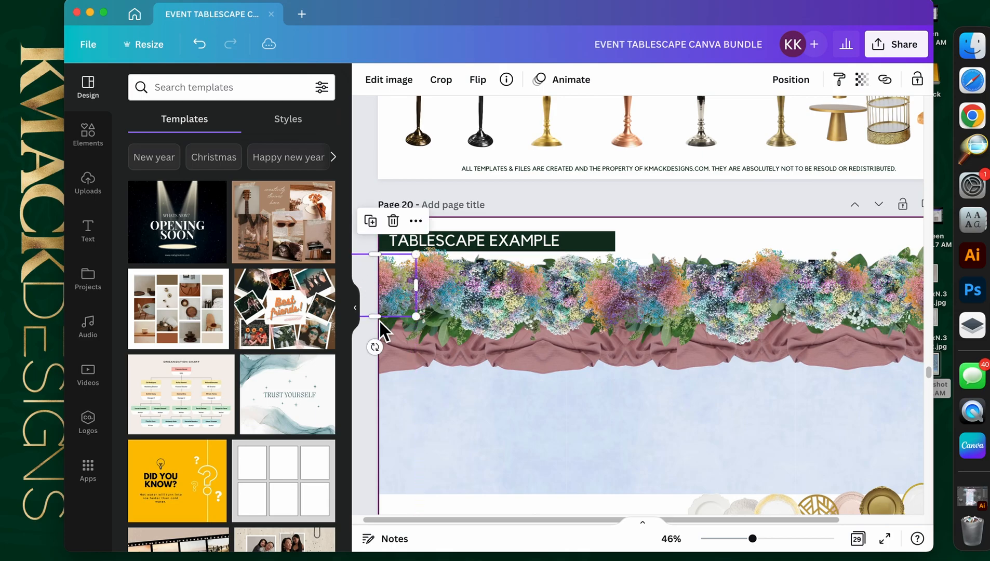
{"action": "left_click_drag", "start_coordinate": [374, 345], "coordinate": [415, 294]}
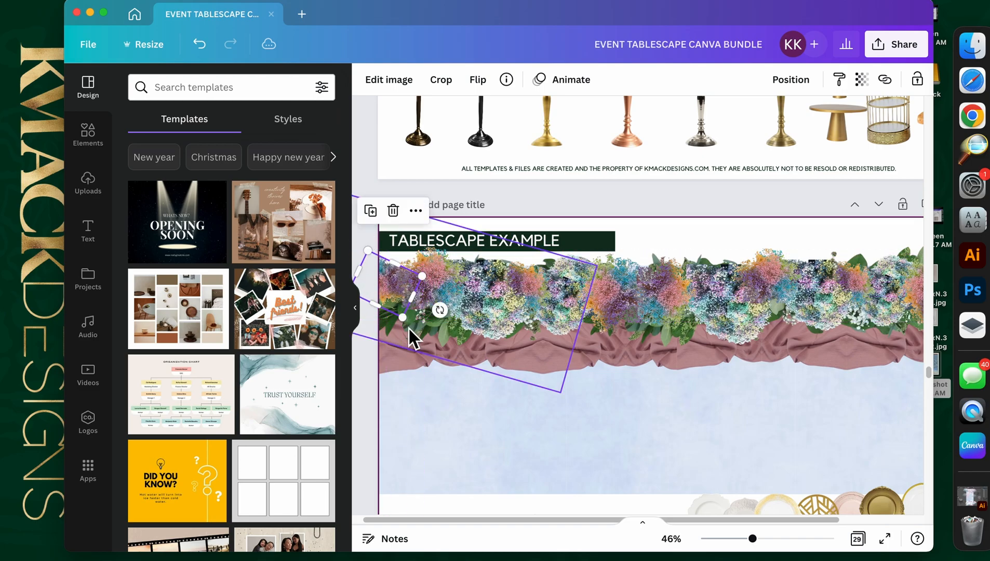
{"action": "left_click_drag", "start_coordinate": [412, 330], "coordinate": [640, 422]}
Step: Look through the floral arrangements page for the white baby's breath and return to the supplies on page 20
{"action": "scroll", "coordinate": [639, 422], "scroll_direction": "up", "scroll_amount": 3}
{"action": "scroll", "coordinate": [642, 423], "scroll_direction": "up", "scroll_amount": 15}
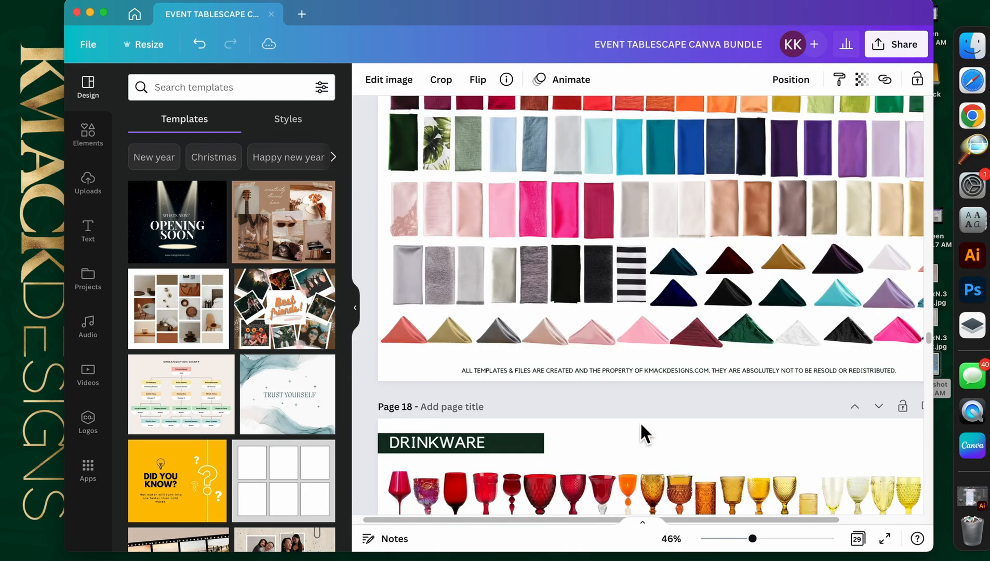
{"action": "scroll", "coordinate": [641, 425], "scroll_direction": "up", "scroll_amount": 15}
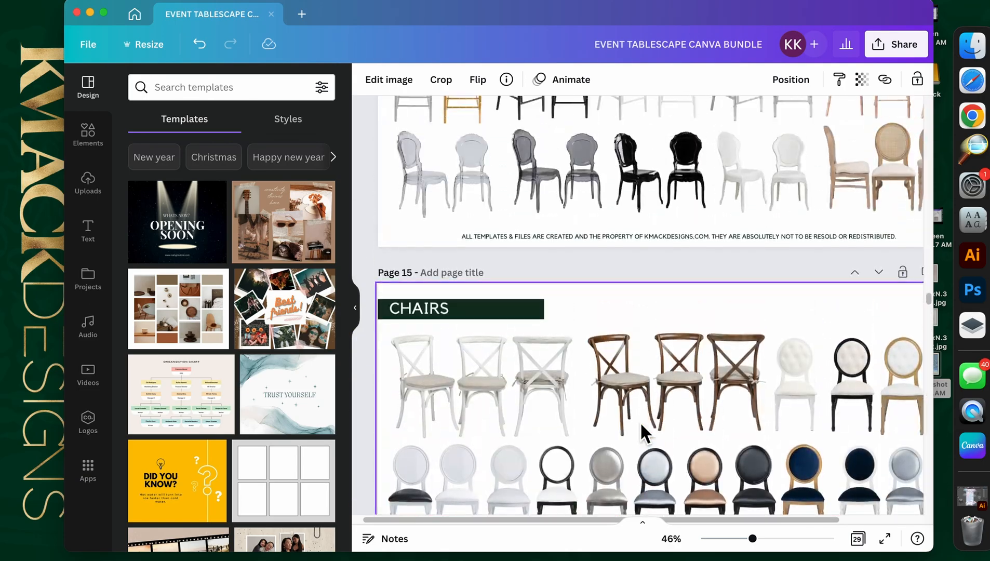
{"action": "scroll", "coordinate": [641, 424], "scroll_direction": "up", "scroll_amount": 8}
{"action": "scroll", "coordinate": [641, 423], "scroll_direction": "down", "scroll_amount": 4}
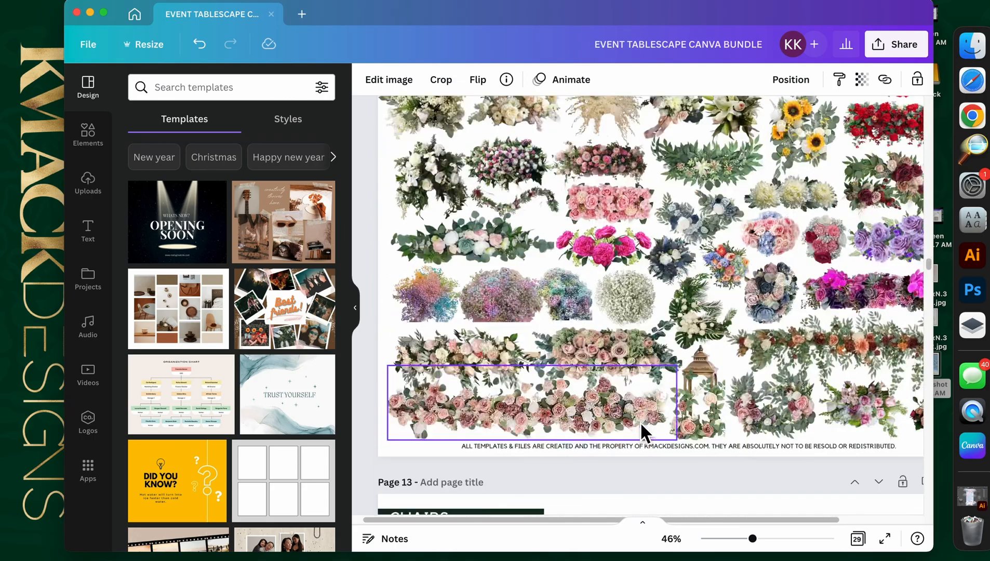
{"action": "left_click", "coordinate": [634, 305]}
{"action": "scroll", "coordinate": [637, 319], "scroll_direction": "up", "scroll_amount": 2}
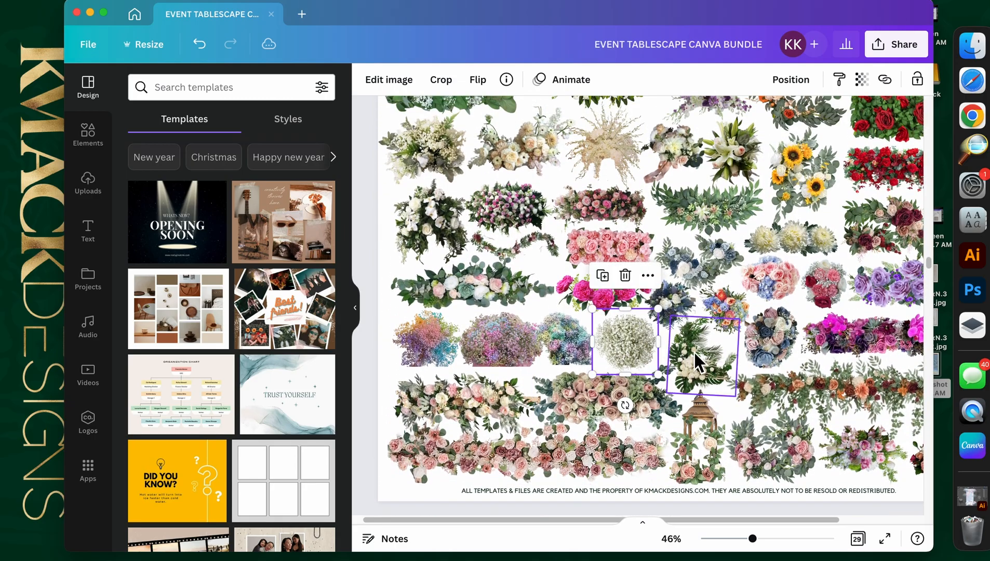
{"action": "scroll", "coordinate": [695, 353], "scroll_direction": "down", "scroll_amount": 20}
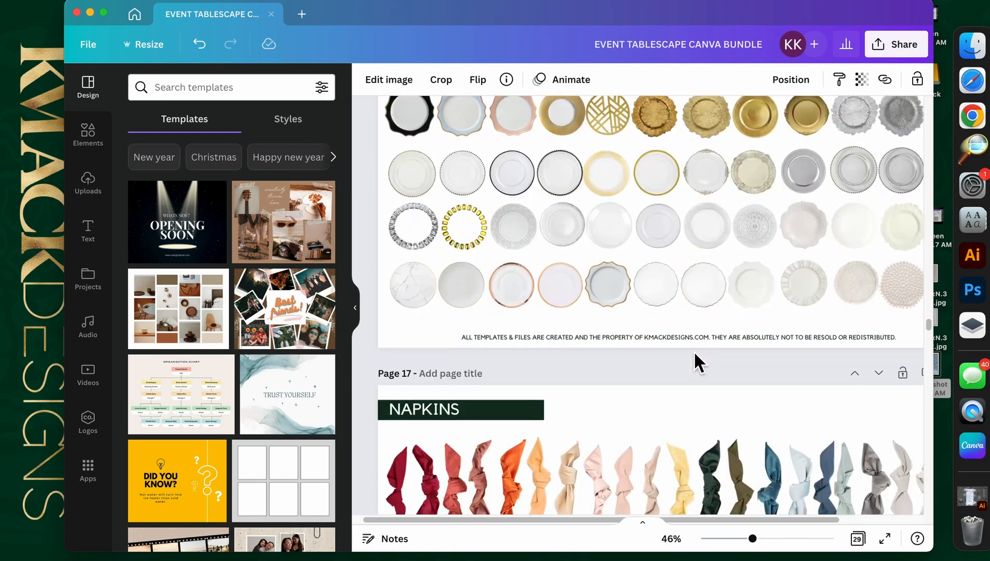
{"action": "scroll", "coordinate": [695, 360], "scroll_direction": "down", "scroll_amount": 15}
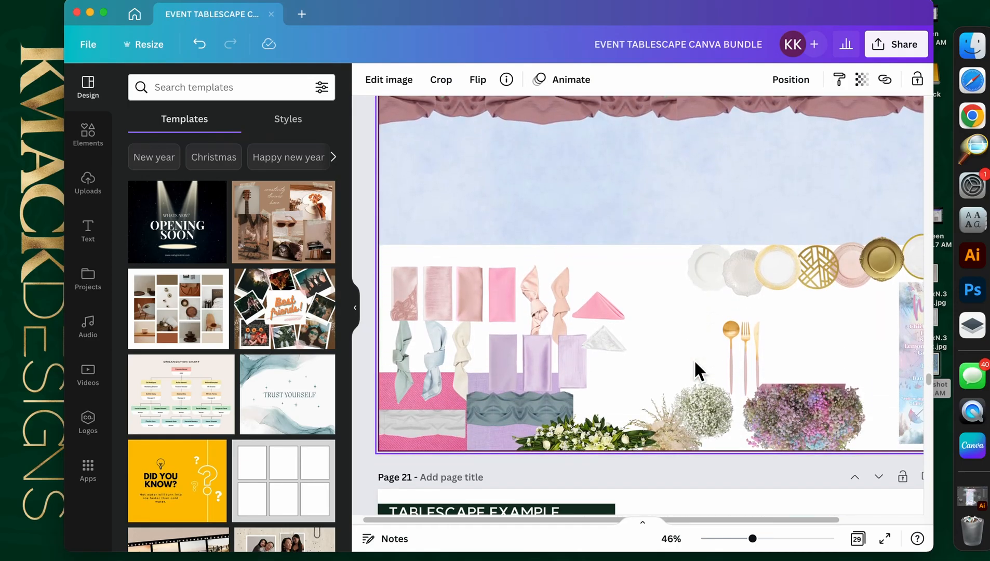
Step: Place a small copy of page 20's white baby's breath on the lower right of the newest blue floral and adjust its layering
{"action": "left_click", "coordinate": [703, 408]}
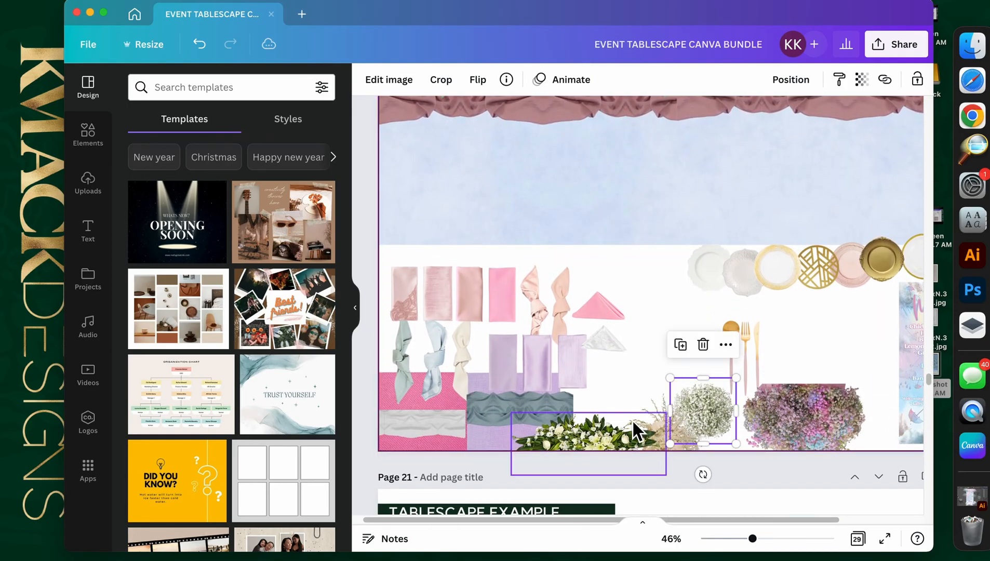
{"action": "scroll", "coordinate": [632, 422], "scroll_direction": "up", "scroll_amount": 8}
{"action": "key", "text": "super+v"}
{"action": "left_click_drag", "start_coordinate": [633, 481], "coordinate": [454, 237]}
{"action": "left_click_drag", "start_coordinate": [479, 196], "coordinate": [772, 249]}
{"action": "left_click", "coordinate": [822, 360]}
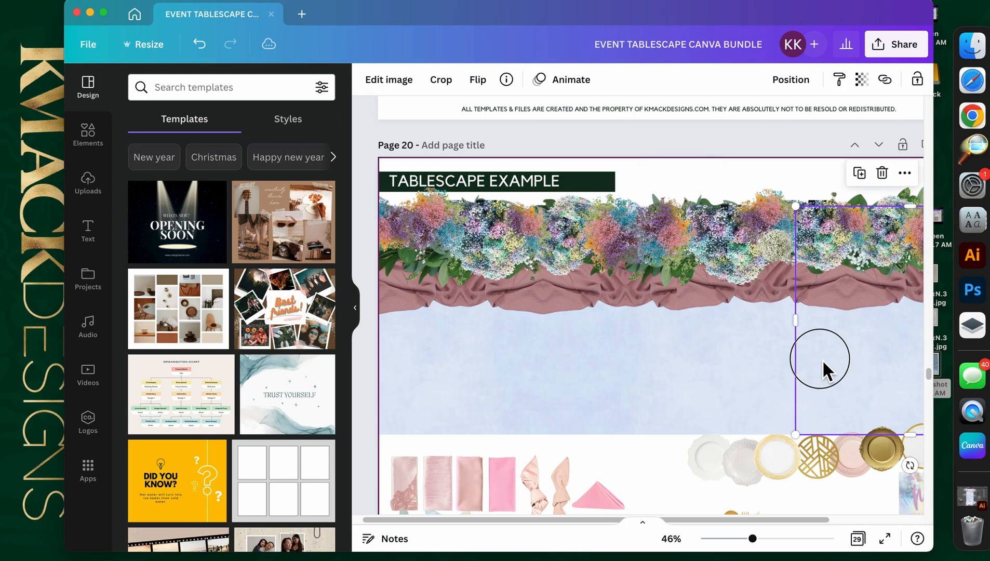
{"action": "right_click", "coordinate": [776, 237]}
{"action": "left_click", "coordinate": [709, 264]}
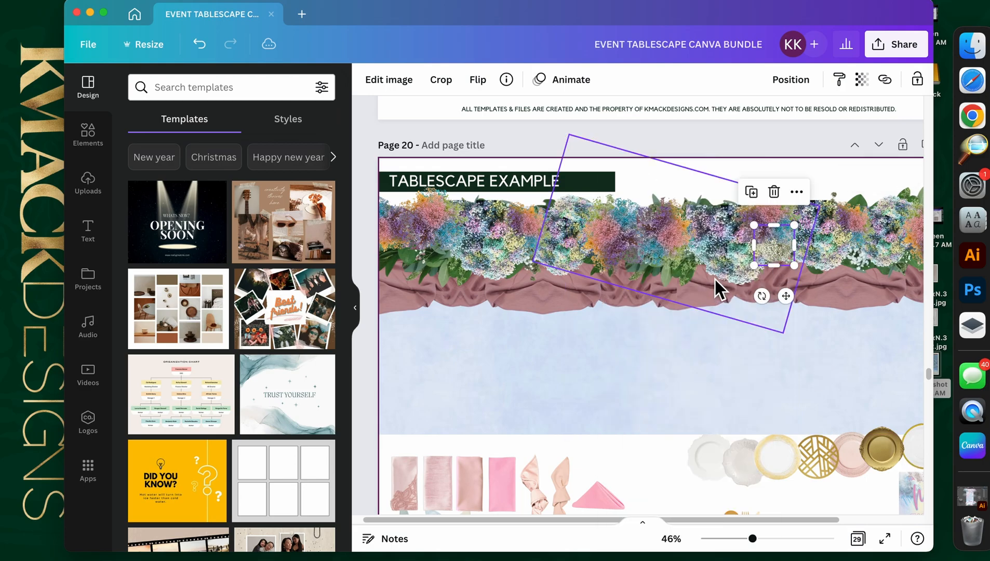
Step: Duplicate the small baby's breath and place the copy between the two central orange-purple florals
{"action": "key", "text": "super+d"}
{"action": "left_click", "coordinate": [789, 258]}
{"action": "left_click_drag", "start_coordinate": [790, 259], "coordinate": [650, 237]}
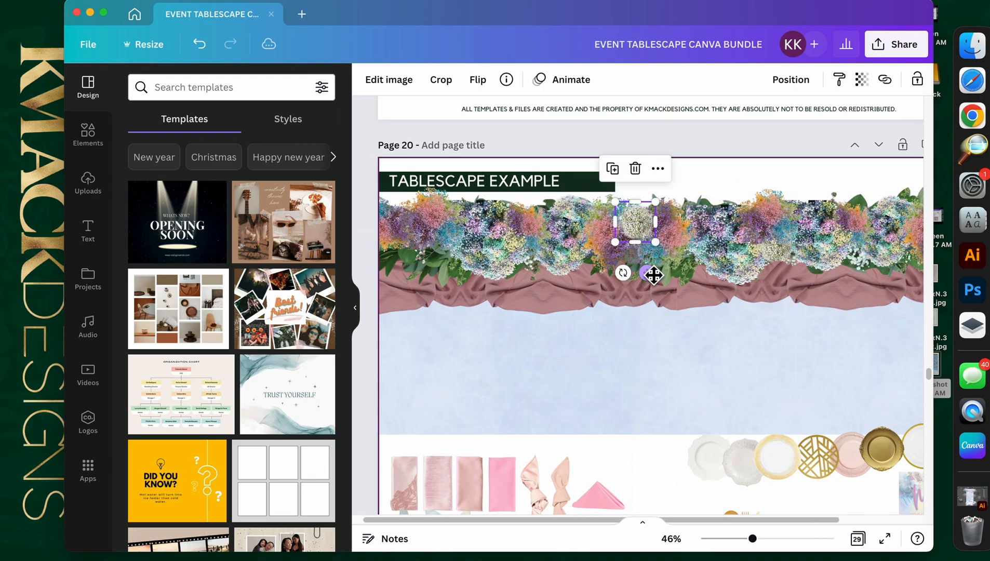
Step: Duplicate the central baby's breath and place the copy directly below it between the two orange-purple florals
{"action": "left_click", "coordinate": [726, 319]}
{"action": "scroll", "coordinate": [676, 285], "scroll_direction": "up", "scroll_amount": 1}
{"action": "left_click", "coordinate": [649, 264]}
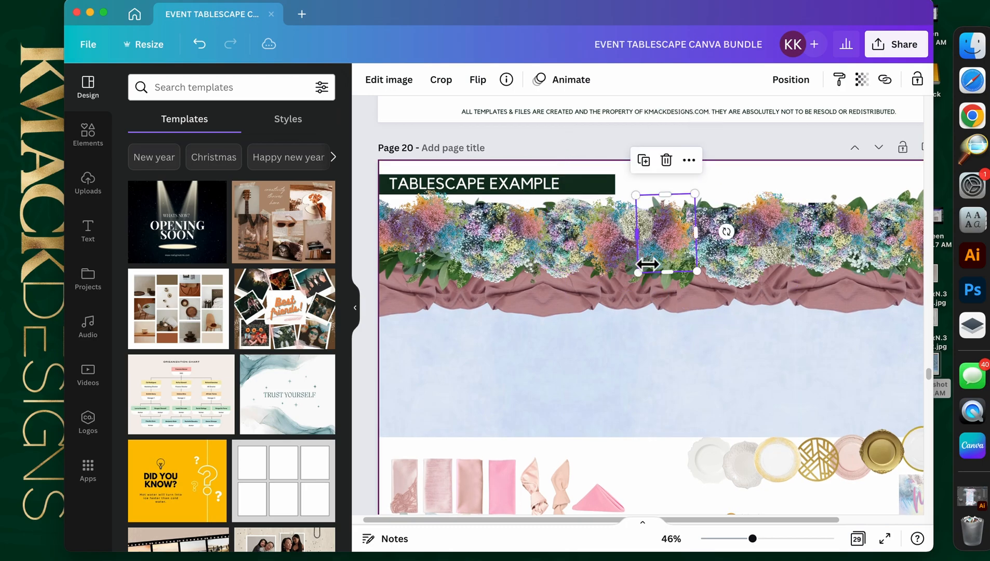
{"action": "left_click_drag", "start_coordinate": [630, 233], "coordinate": [636, 253]}
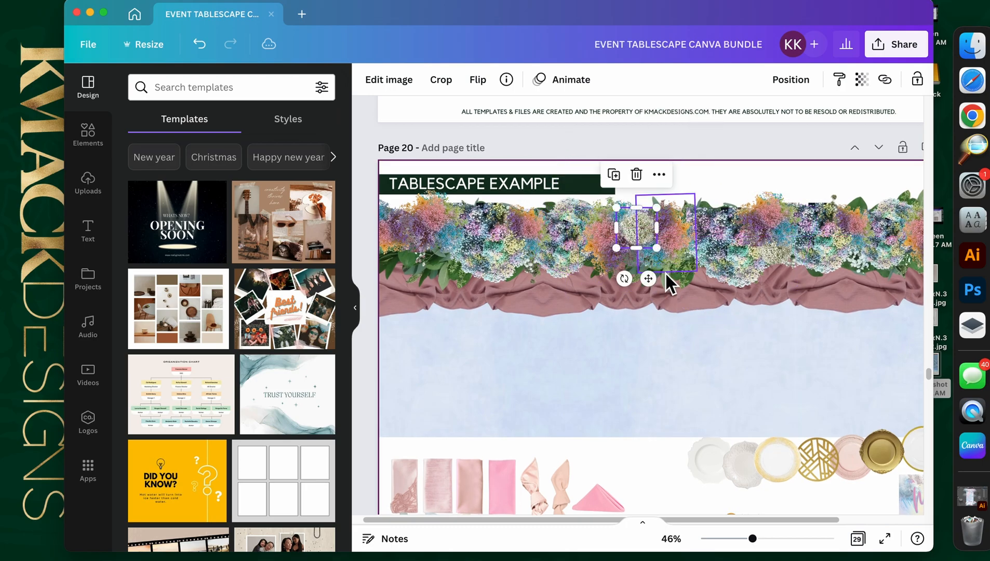
{"action": "left_click", "coordinate": [614, 174]}
{"action": "left_click_drag", "start_coordinate": [662, 212], "coordinate": [655, 265]}
{"action": "left_click", "coordinate": [770, 370]}
{"action": "scroll", "coordinate": [770, 370], "scroll_direction": "up", "scroll_amount": 2}
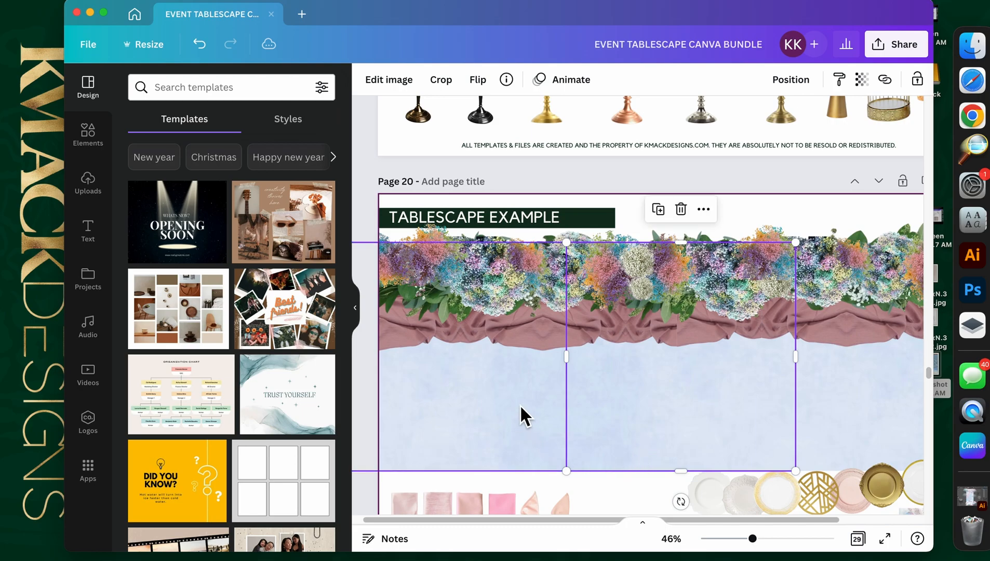
Step: Place a baby's breath at the garland's left end, over the page edge, and adjust its layering
{"action": "left_click", "coordinate": [641, 266]}
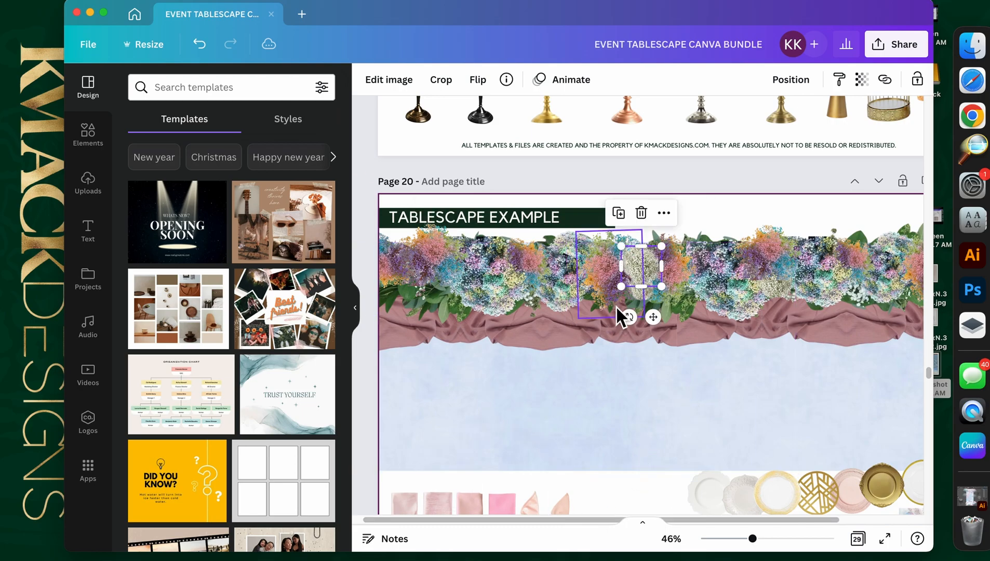
{"action": "left_click_drag", "start_coordinate": [647, 265], "coordinate": [393, 287]}
{"action": "right_click", "coordinate": [385, 286]}
{"action": "left_click", "coordinate": [449, 294]}
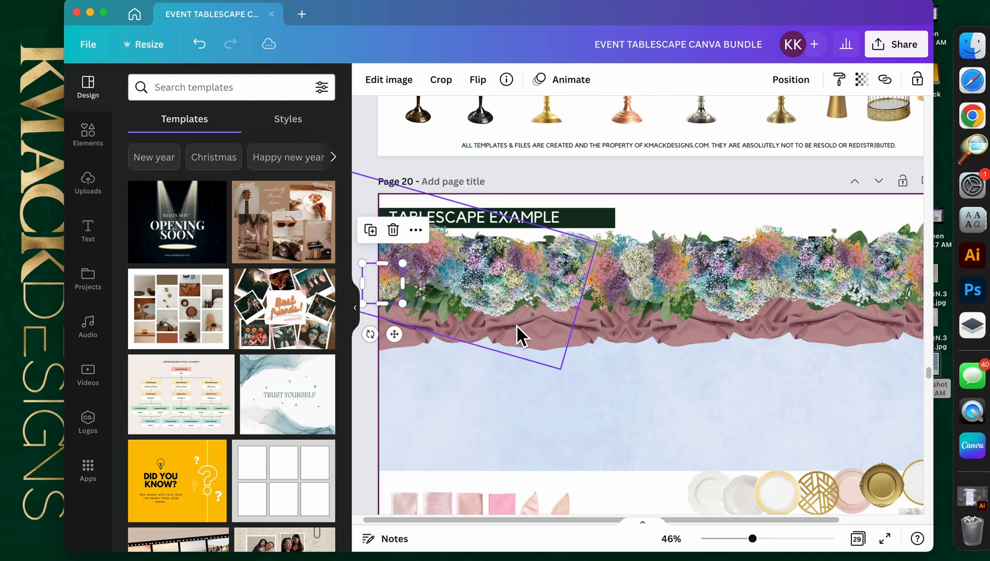
{"action": "left_click", "coordinate": [721, 455]}
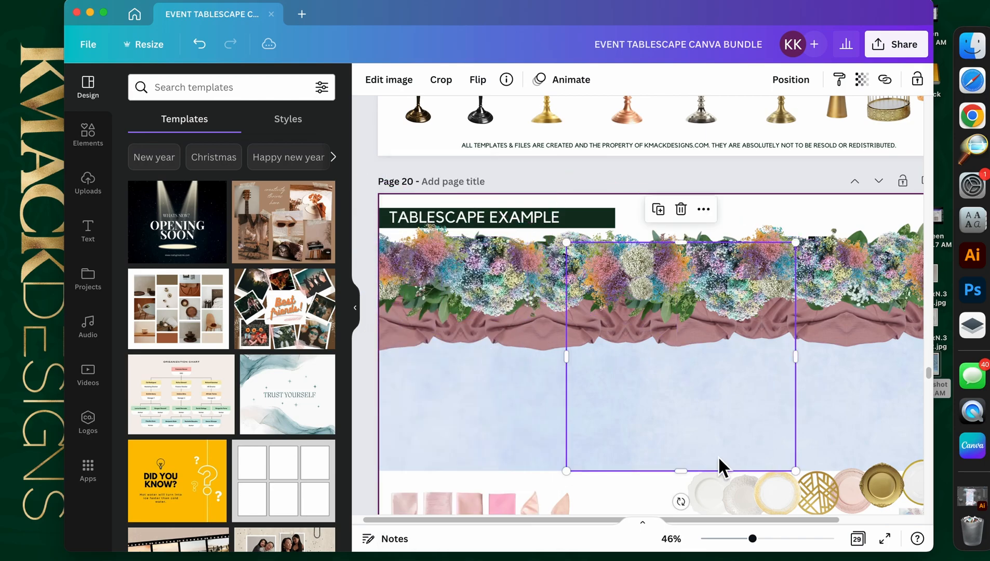
Step: Nudge the garland's greenery groups slightly lower so more foliage hangs beneath the florals
{"action": "left_click_drag", "start_coordinate": [594, 521], "coordinate": [612, 545]}
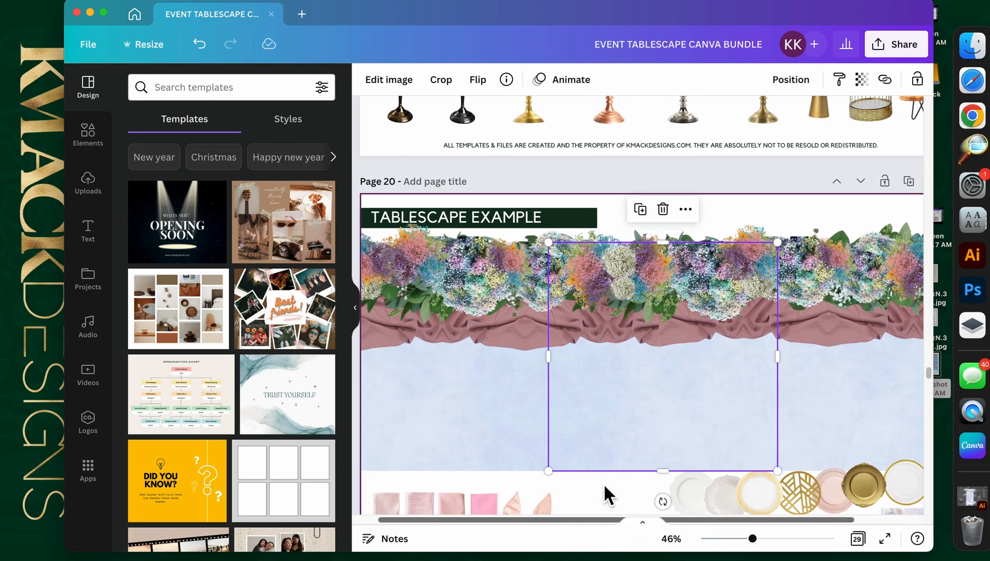
{"action": "left_click", "coordinate": [661, 324]}
{"action": "left_click_drag", "start_coordinate": [661, 324], "coordinate": [664, 337]}
{"action": "left_click_drag", "start_coordinate": [494, 333], "coordinate": [852, 350]}
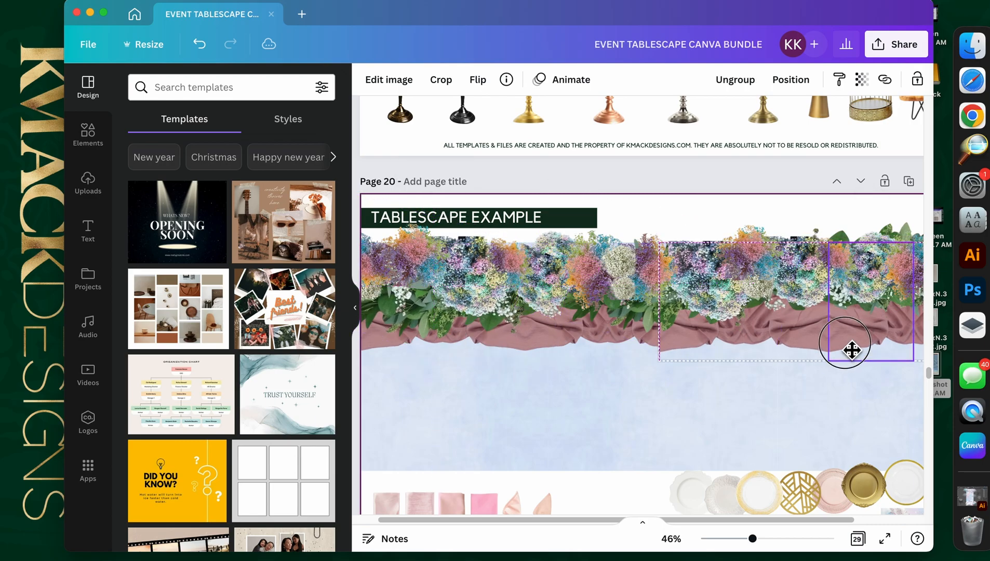
{"action": "left_click_drag", "start_coordinate": [638, 348], "coordinate": [638, 354]}
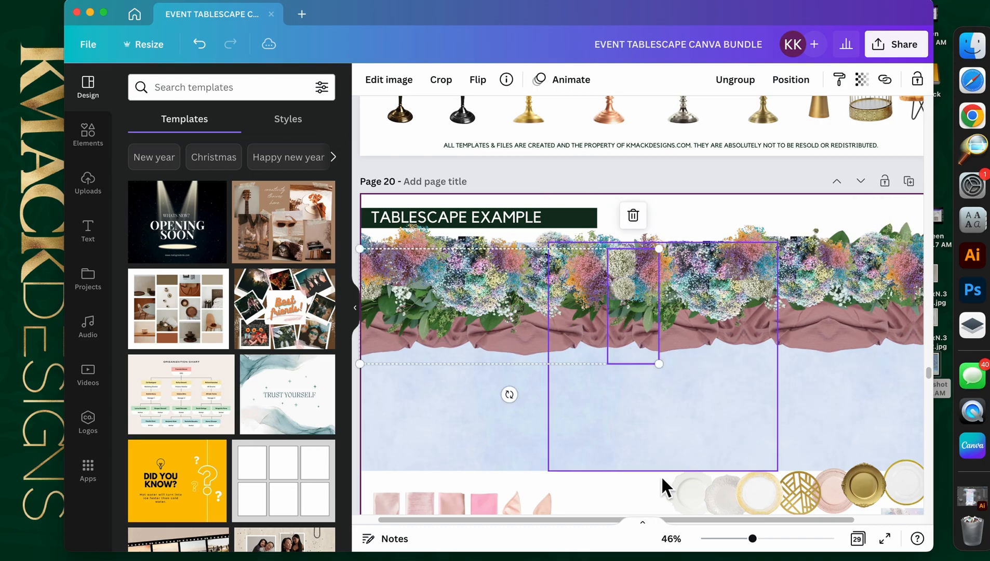
{"action": "left_click_drag", "start_coordinate": [587, 522], "coordinate": [656, 527]}
{"action": "left_click_drag", "start_coordinate": [791, 220], "coordinate": [798, 229]}
{"action": "left_click", "coordinate": [643, 459]}
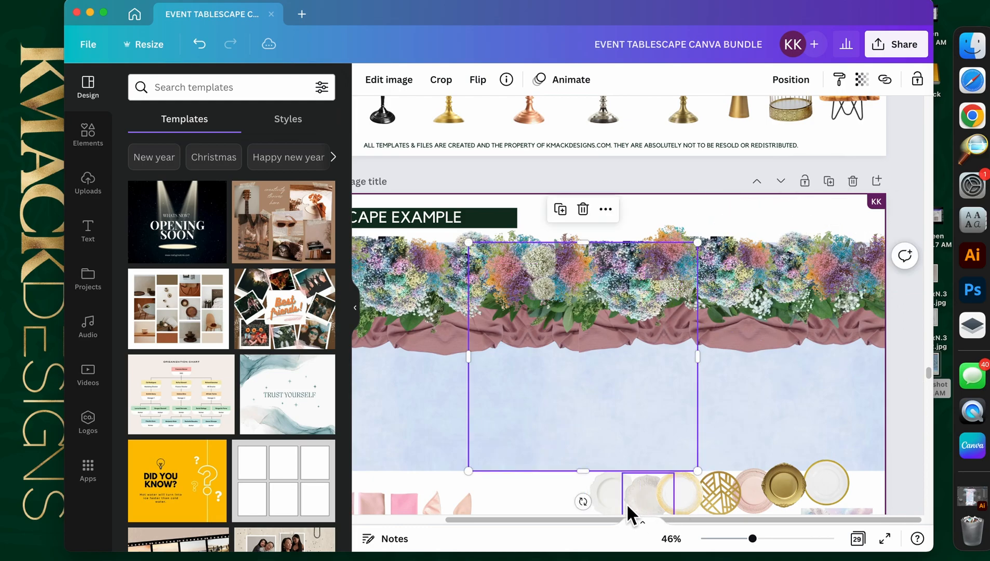
Step: Place the white scalloped plate and the embossed white plate side by side on the blue linen and enlarge both
{"action": "left_click_drag", "start_coordinate": [604, 518], "coordinate": [558, 520]}
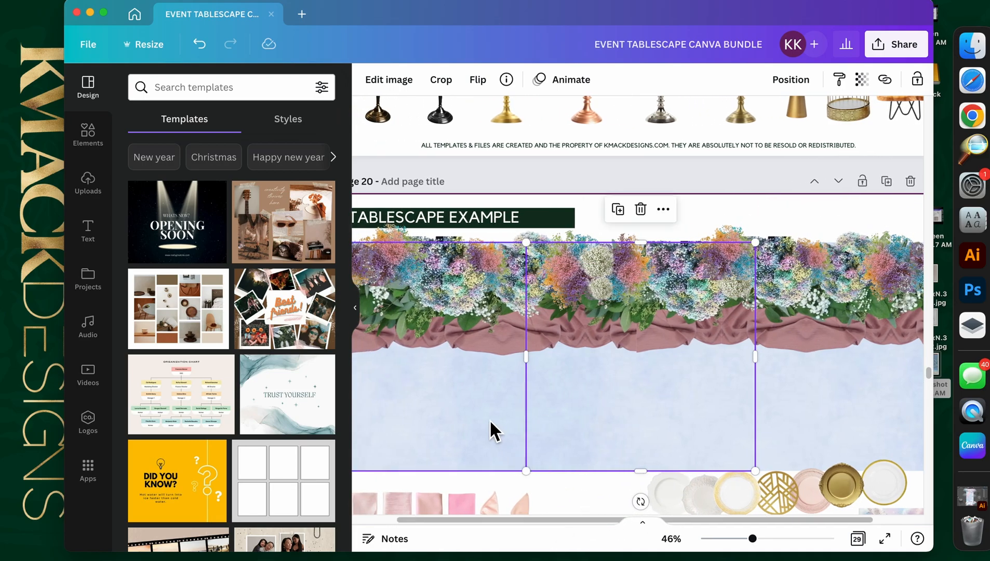
{"action": "scroll", "coordinate": [487, 413], "scroll_direction": "down", "scroll_amount": 5}
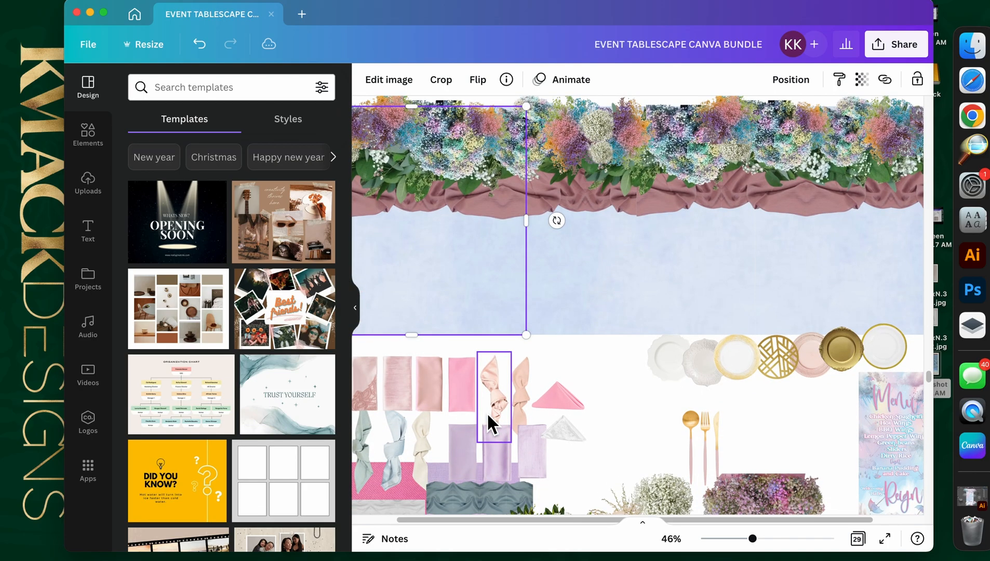
{"action": "scroll", "coordinate": [488, 410], "scroll_direction": "up", "scroll_amount": 1}
{"action": "scroll", "coordinate": [614, 394], "scroll_direction": "down", "scroll_amount": 5}
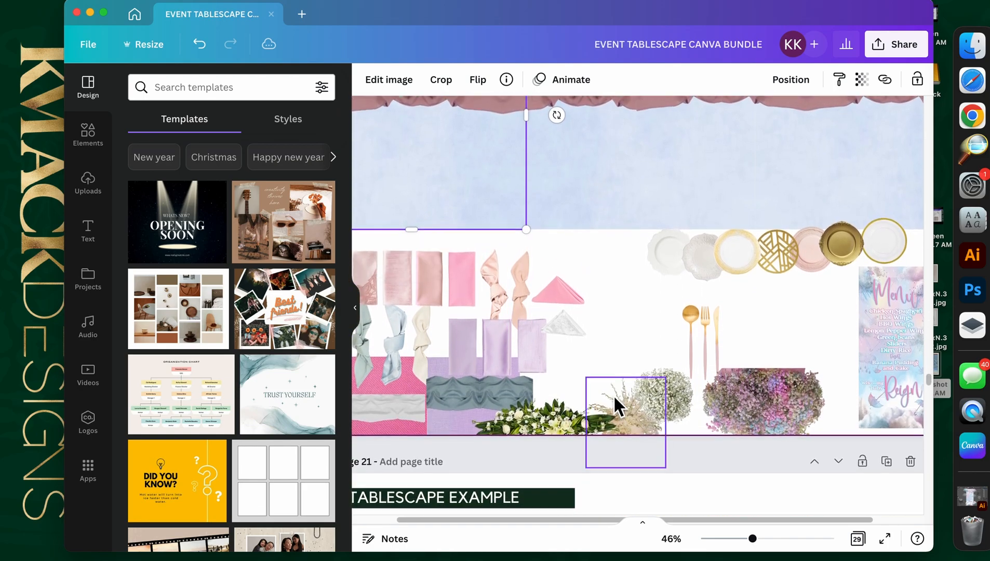
{"action": "scroll", "coordinate": [614, 394], "scroll_direction": "up", "scroll_amount": 7}
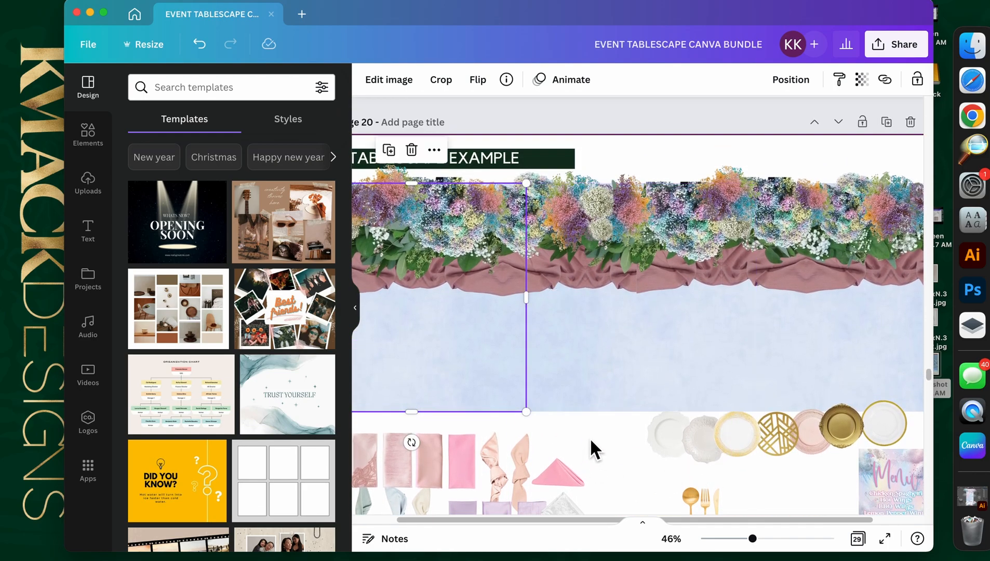
{"action": "left_click", "coordinate": [591, 442]}
{"action": "left_click_drag", "start_coordinate": [674, 443], "coordinate": [525, 409]}
{"action": "left_click_drag", "start_coordinate": [495, 369], "coordinate": [479, 364]}
{"action": "left_click_drag", "start_coordinate": [687, 439], "coordinate": [580, 327]}
{"action": "left_click_drag", "start_coordinate": [632, 375], "coordinate": [607, 362]}
{"action": "left_click", "coordinate": [671, 430]}
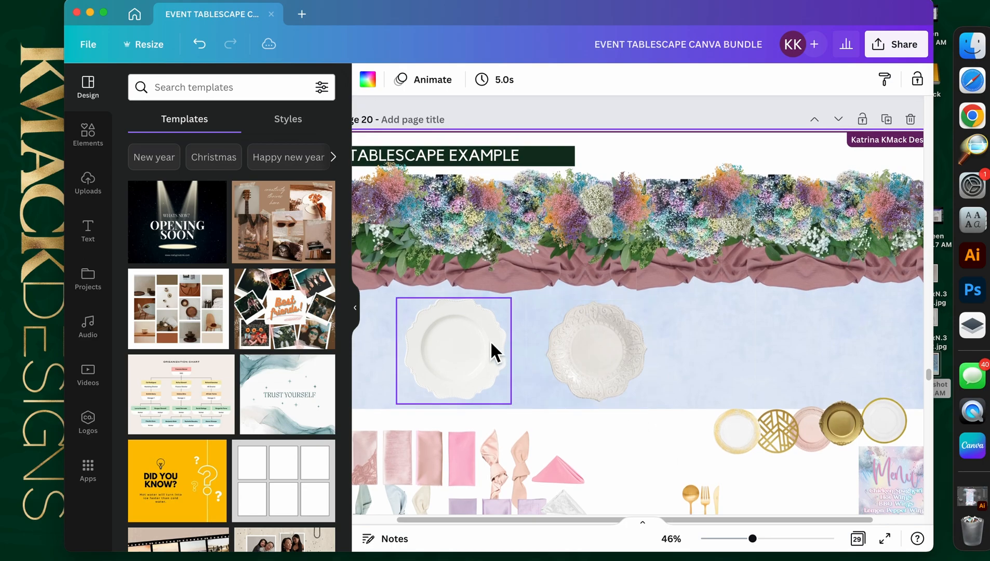
Step: Bring the pastel menu card to the front, shrink it and center it on the embossed white plate
{"action": "left_click_drag", "start_coordinate": [888, 476], "coordinate": [556, 304]}
{"action": "right_click", "coordinate": [578, 423]}
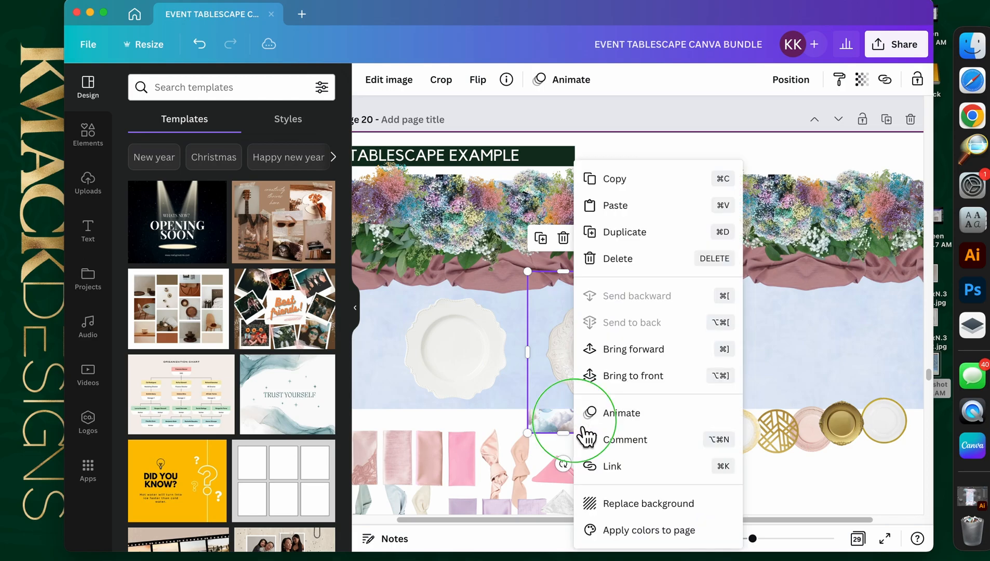
{"action": "left_click", "coordinate": [660, 375]}
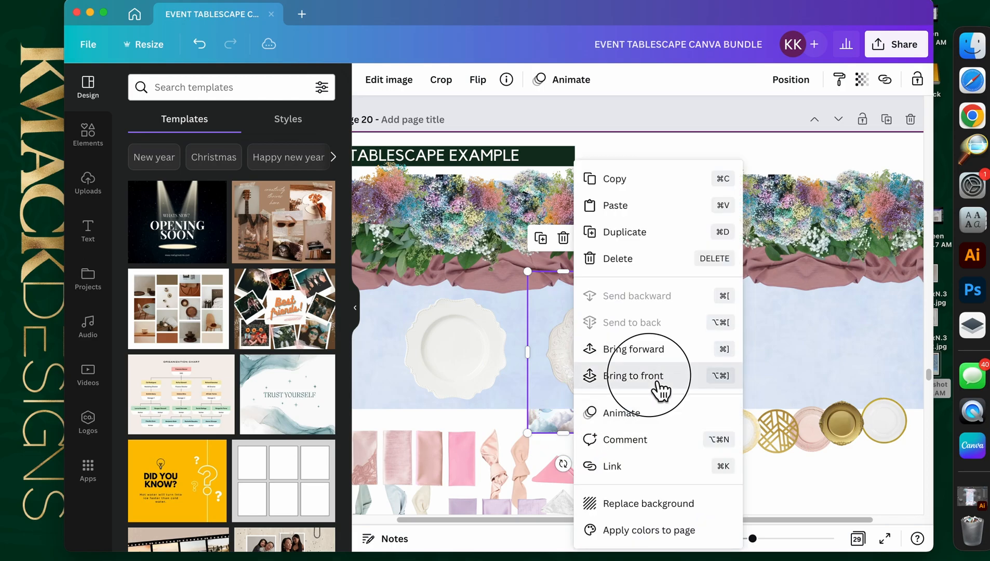
{"action": "left_click_drag", "start_coordinate": [596, 295], "coordinate": [561, 344]}
{"action": "left_click_drag", "start_coordinate": [547, 387], "coordinate": [604, 345]}
{"action": "left_click", "coordinate": [658, 442]}
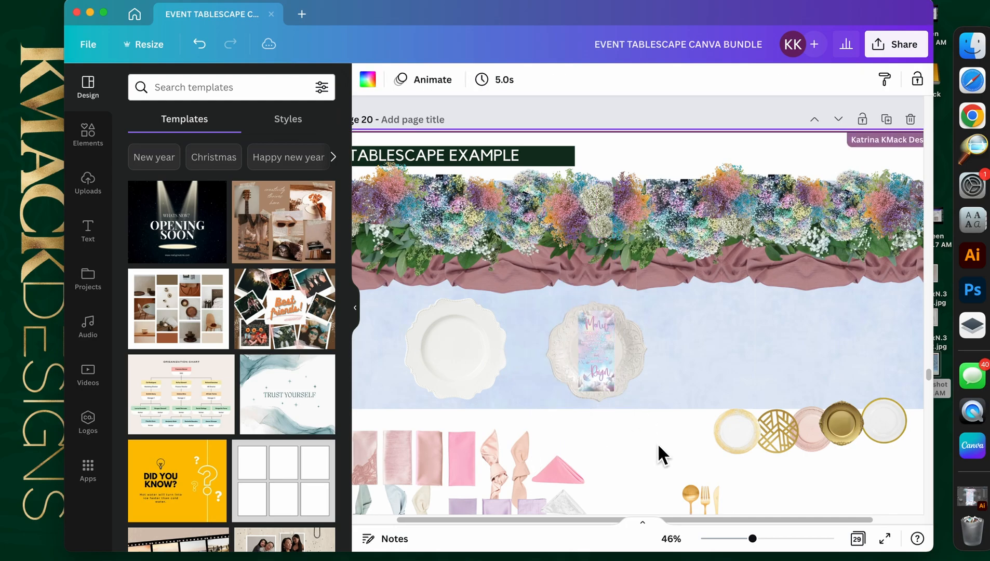
Step: Enlarge the embossed plate together with its menu card and reposition them on the blue linen
{"action": "left_click", "coordinate": [626, 357]}
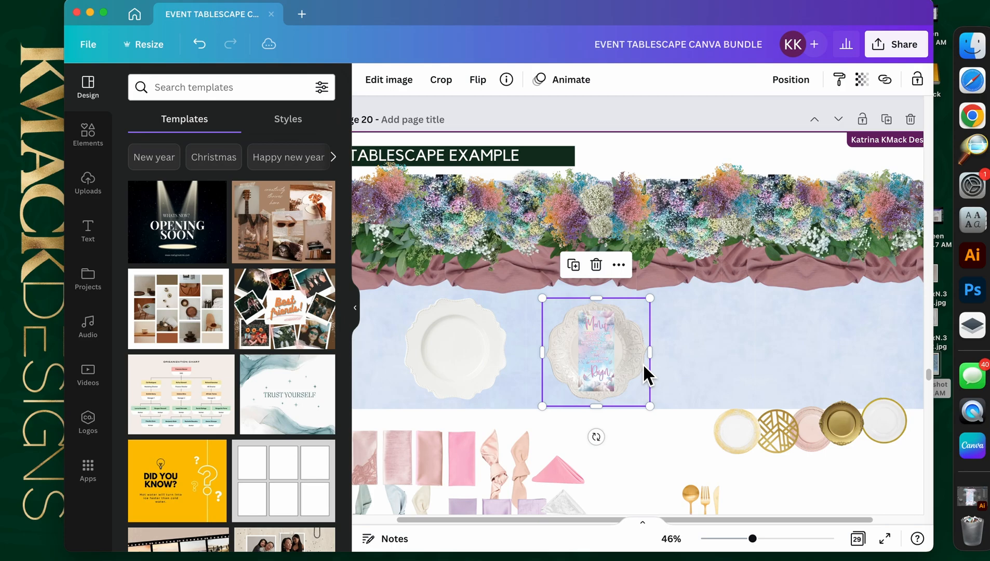
{"action": "left_click", "coordinate": [607, 347], "text": "shift"}
{"action": "left_click_drag", "start_coordinate": [656, 307], "coordinate": [674, 272]}
{"action": "left_click_drag", "start_coordinate": [661, 326], "coordinate": [686, 335]}
{"action": "left_click", "coordinate": [654, 448]}
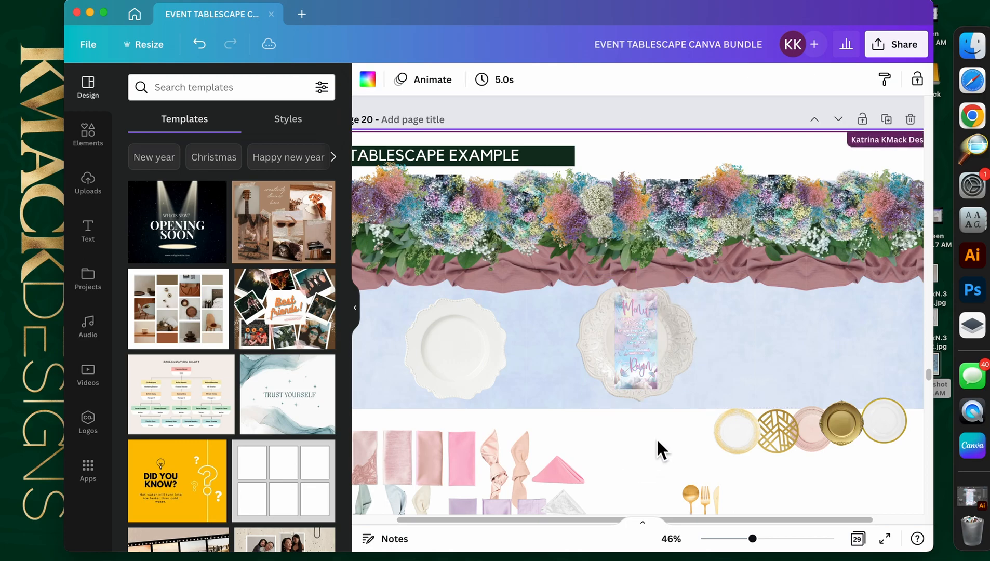
Step: Duplicate the menu card and place the copy on the white scalloped plate
{"action": "left_click", "coordinate": [684, 338]}
{"action": "left_click", "coordinate": [657, 332], "text": "shift"}
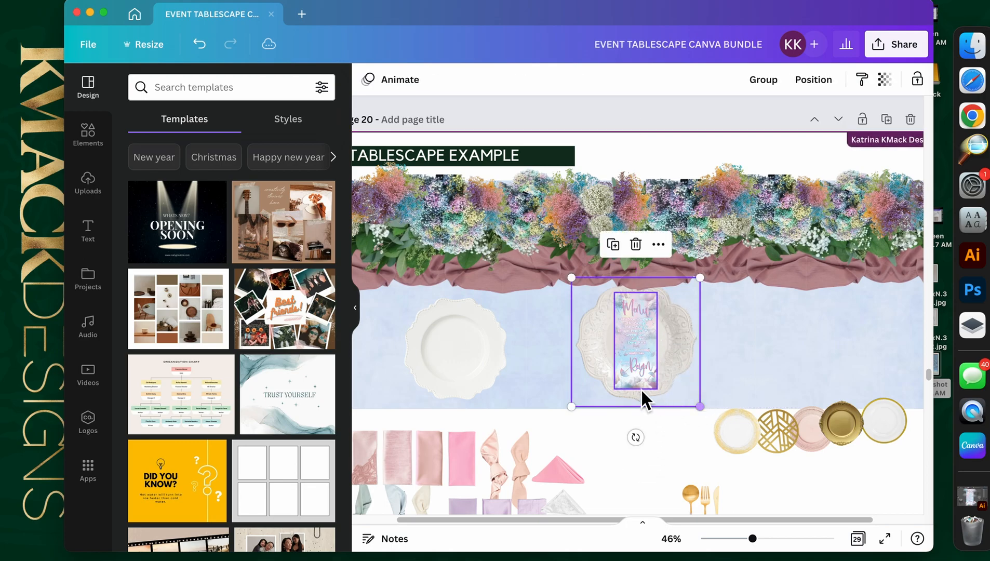
{"action": "left_click", "coordinate": [638, 357]}
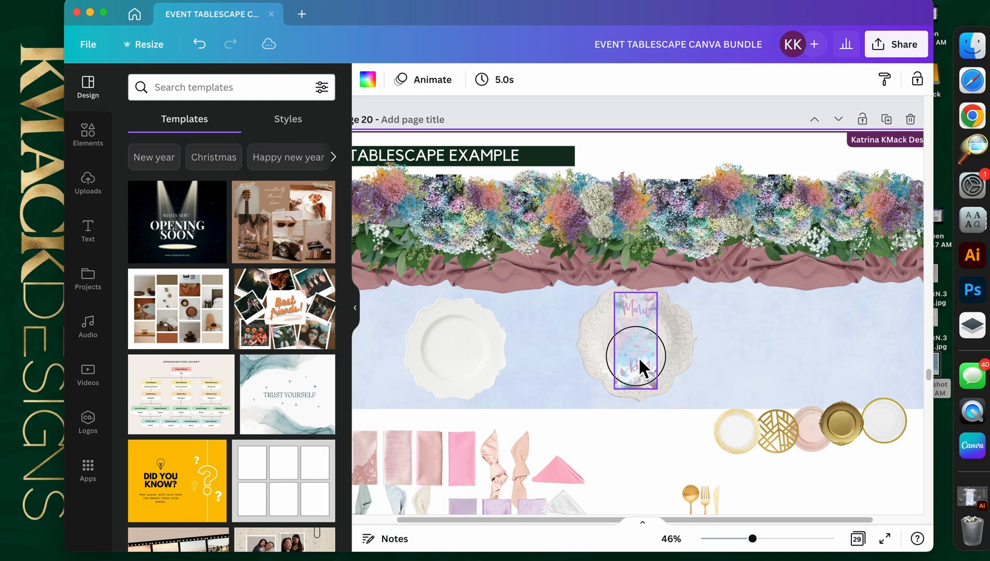
{"action": "key", "text": "super+d"}
{"action": "left_click_drag", "start_coordinate": [627, 364], "coordinate": [461, 355]}
{"action": "left_click", "coordinate": [660, 476]}
Step: Enlarge the white scalloped plate together with its menu card to nearly fill the linen's height
{"action": "left_click", "coordinate": [469, 362]}
{"action": "left_click", "coordinate": [490, 352], "text": "shift"}
{"action": "left_click_drag", "start_coordinate": [513, 297], "coordinate": [527, 284]}
{"action": "left_click_drag", "start_coordinate": [397, 404], "coordinate": [393, 411]}
{"action": "left_click", "coordinate": [553, 423]}
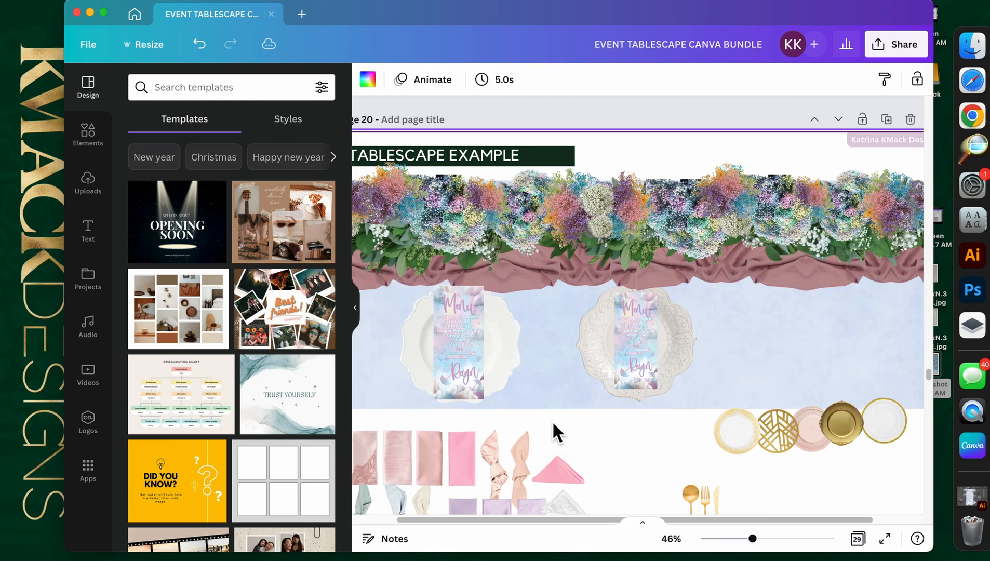
Step: Delete the embossed white plate and the menu card on it
{"action": "left_click", "coordinate": [676, 351]}
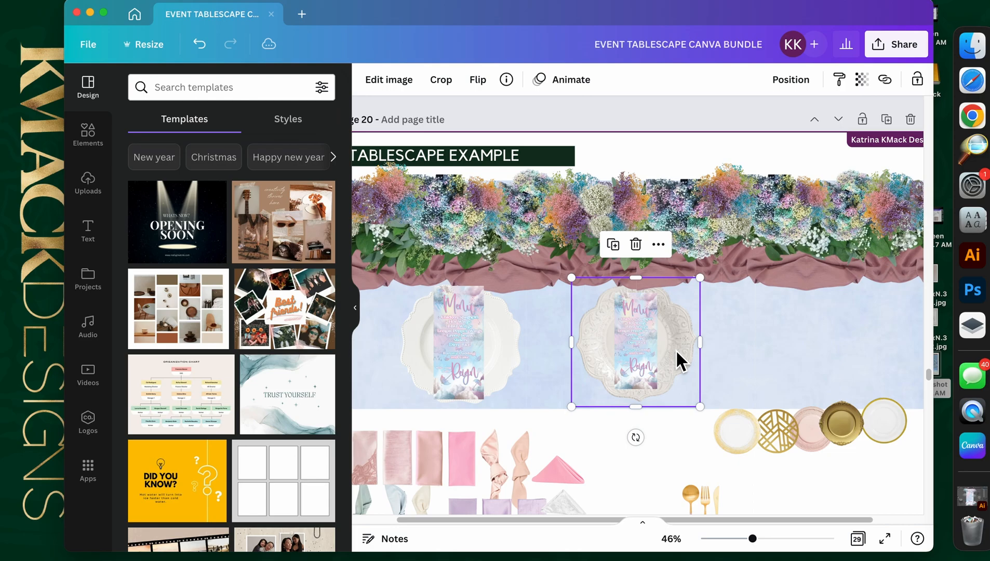
{"action": "key", "text": "Delete"}
{"action": "left_click", "coordinate": [652, 328]}
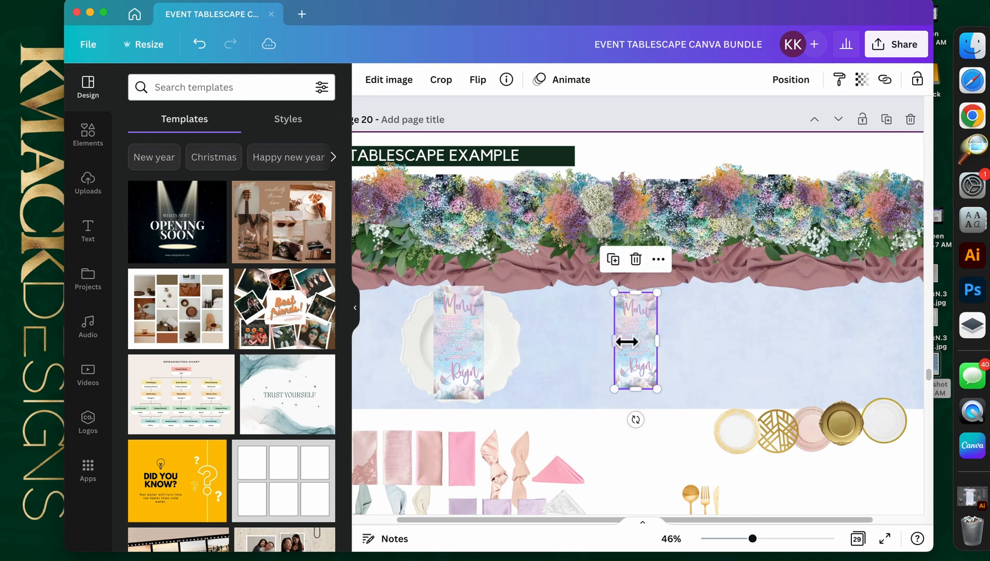
{"action": "key", "text": "Delete"}
Step: Try the blush pink charger plate on the blue linen and delete it
{"action": "left_click_drag", "start_coordinate": [772, 454], "coordinate": [719, 438]}
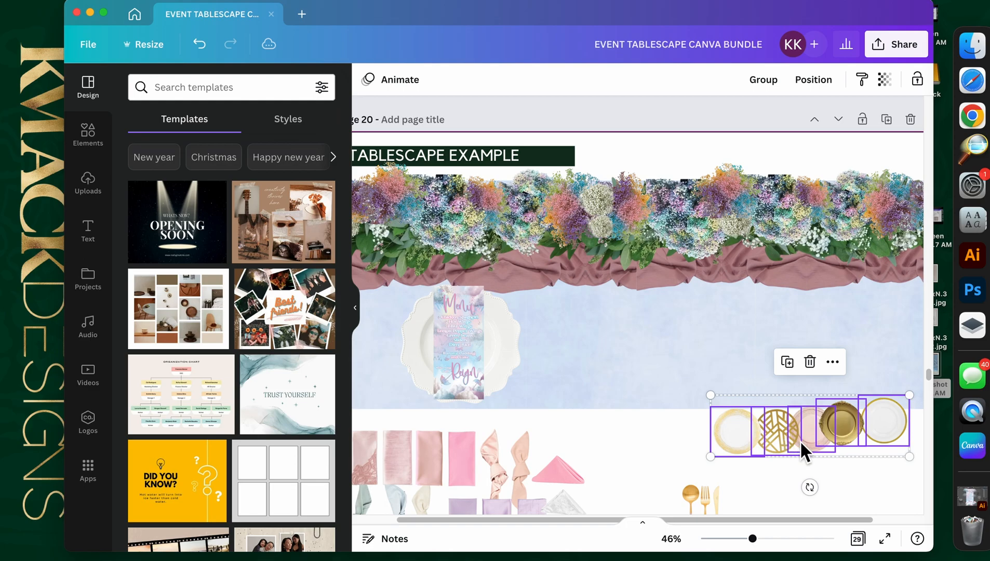
{"action": "left_click", "coordinate": [644, 446]}
{"action": "left_click_drag", "start_coordinate": [805, 438], "coordinate": [694, 430]}
{"action": "left_click_drag", "start_coordinate": [646, 388], "coordinate": [596, 354]}
{"action": "key", "text": "BackSpace"}
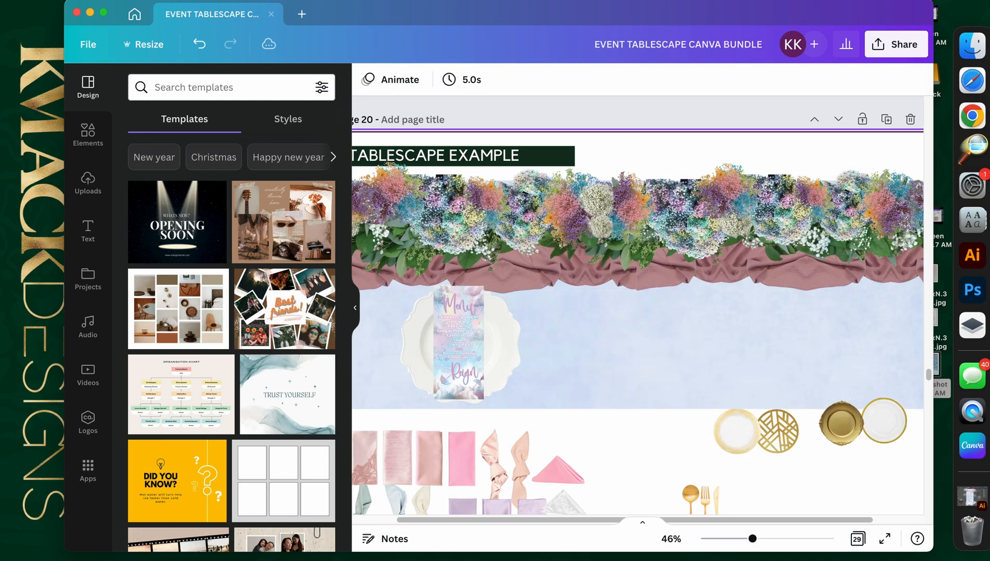
Step: Try the white plate with the wide brushed-gold rim, enlarged on the blue linen, and delete it
{"action": "left_click_drag", "start_coordinate": [764, 455], "coordinate": [683, 442]}
{"action": "left_click_drag", "start_coordinate": [630, 385], "coordinate": [601, 341]}
{"action": "left_click", "coordinate": [688, 423]}
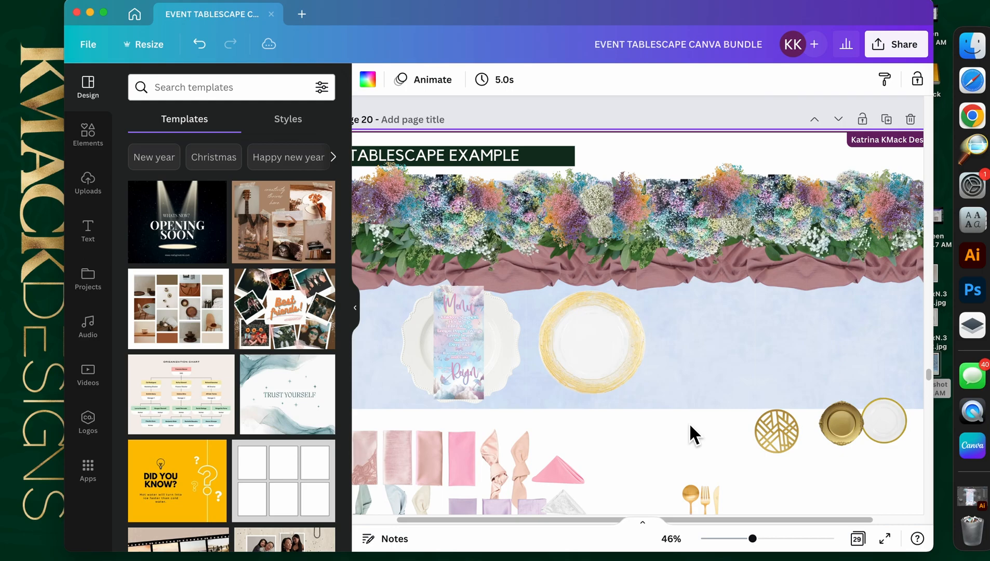
{"action": "left_click", "coordinate": [605, 356]}
{"action": "key", "text": "Delete"}
Step: Place the thin gold-rimmed white plate enlarged on the blue linen and center a smaller copy of the menu card on it
{"action": "left_click_drag", "start_coordinate": [883, 420], "coordinate": [663, 406]}
{"action": "left_click", "coordinate": [493, 351]}
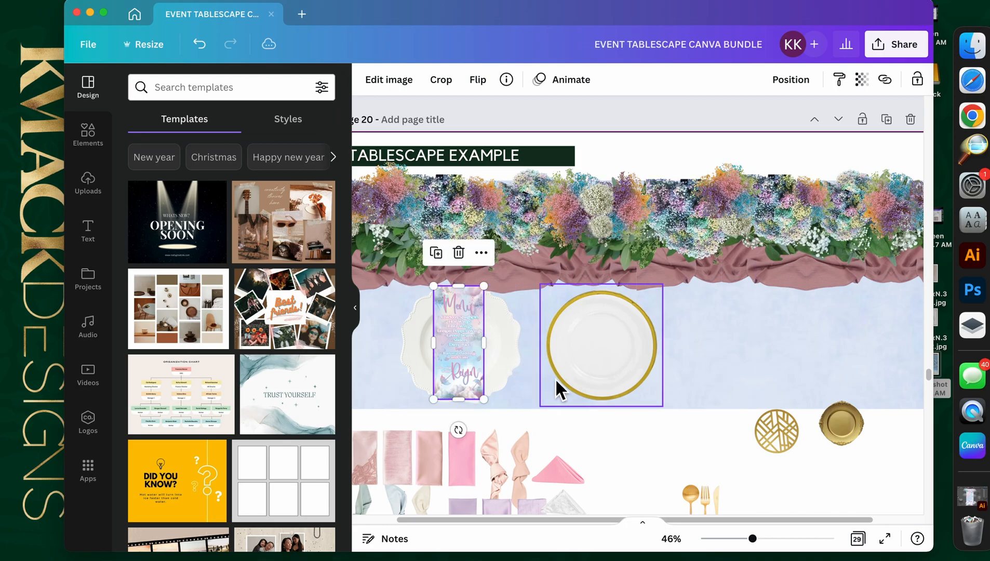
{"action": "left_click_drag", "start_coordinate": [495, 302], "coordinate": [615, 333]}
{"action": "left_click", "coordinate": [672, 428]}
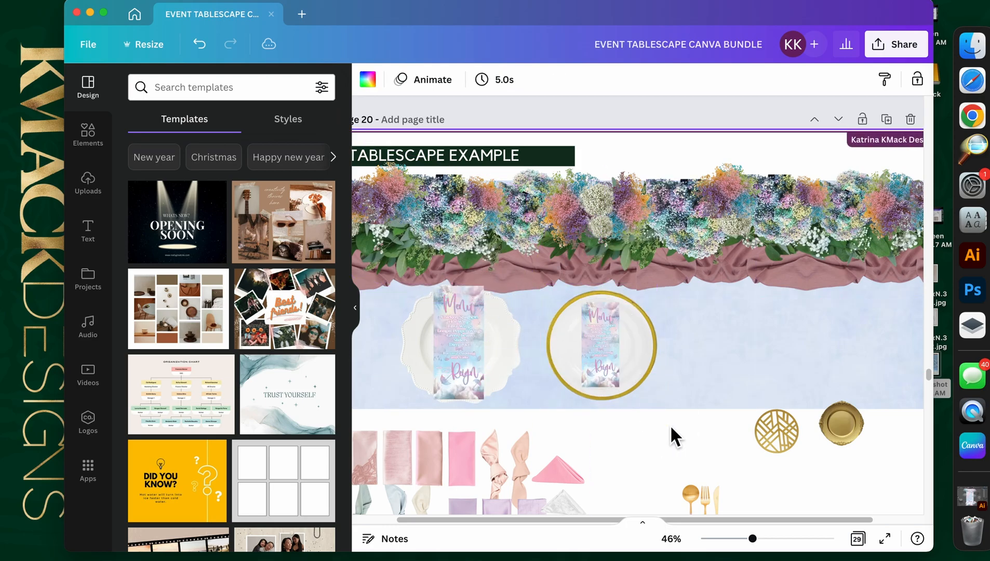
Step: Shrink the scalloped plate with its menu card and move both off the linen to the supplies area's right side
{"action": "left_click", "coordinate": [512, 344]}
{"action": "left_click", "coordinate": [459, 347], "text": "shift"}
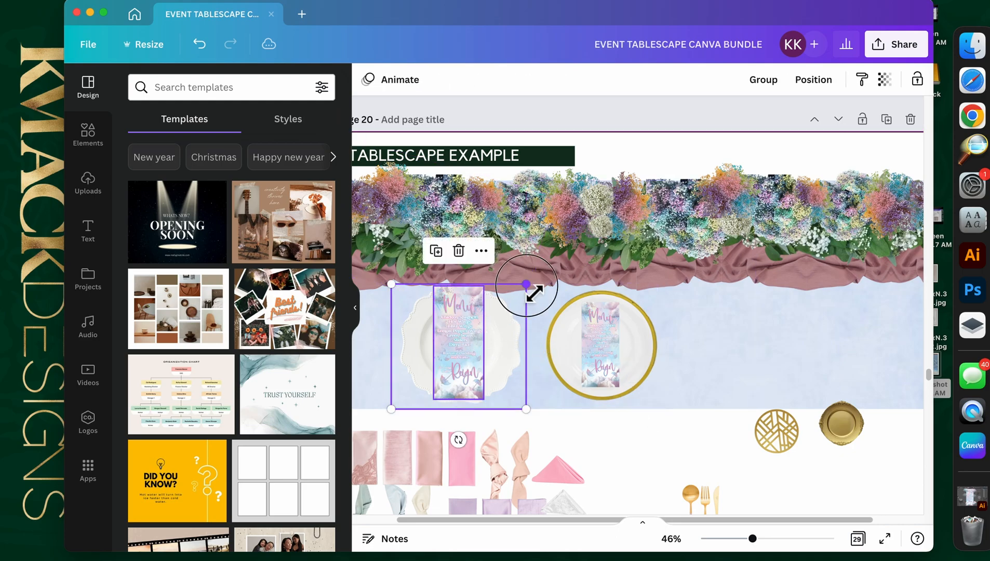
{"action": "left_click_drag", "start_coordinate": [526, 284], "coordinate": [490, 320]}
{"action": "left_click_drag", "start_coordinate": [478, 363], "coordinate": [886, 478]}
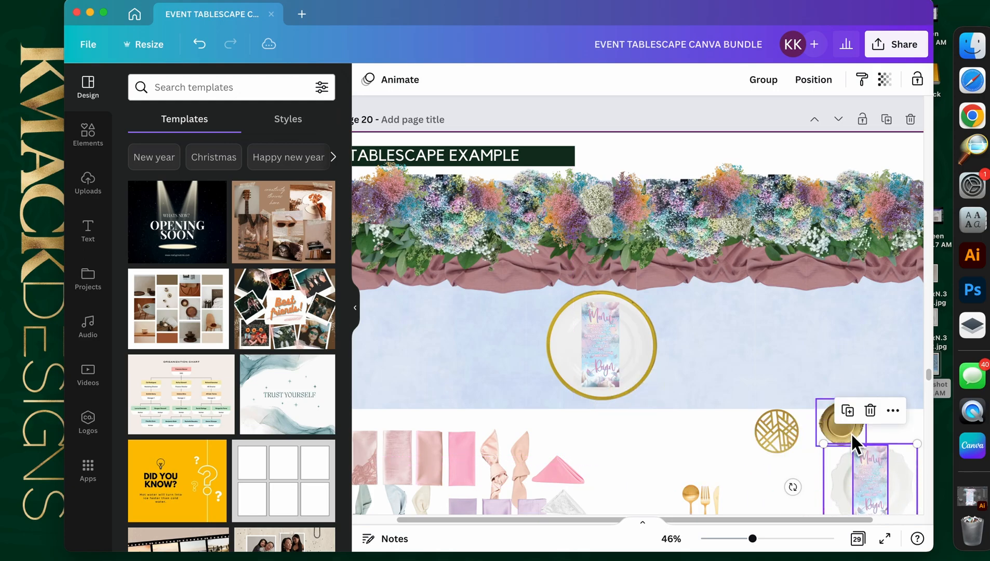
Step: Delete the solid gold charger and the gold geometric charger from the supplies
{"action": "left_click", "coordinate": [852, 435]}
{"action": "key", "text": "Delete"}
{"action": "left_click", "coordinate": [790, 424]}
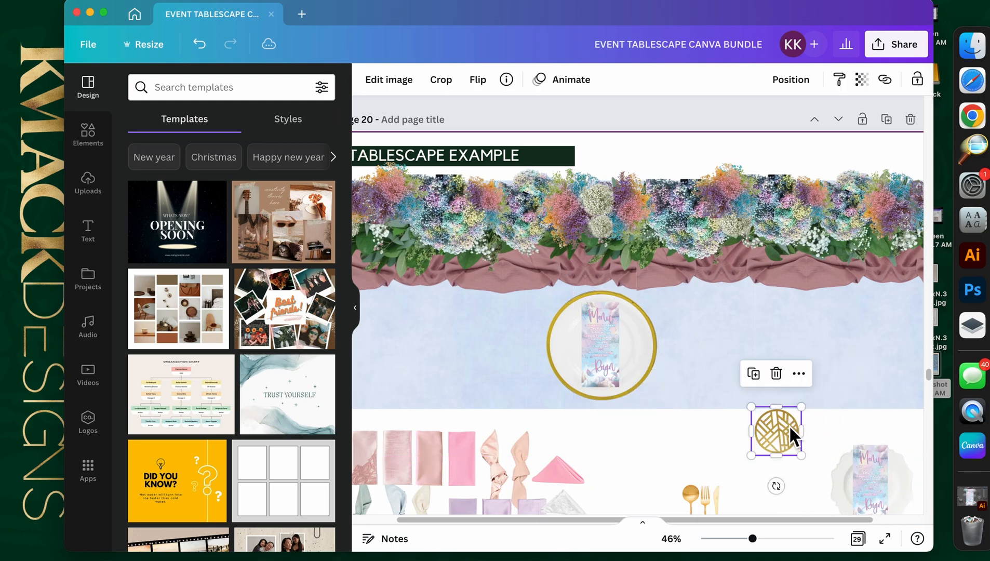
{"action": "key", "text": "Delete"}
Step: Enlarge the gold-rimmed plate with its menu card and center the card on the plate
{"action": "left_click", "coordinate": [608, 352]}
{"action": "left_click", "coordinate": [613, 345], "text": "shift"}
{"action": "mouse_move", "coordinate": [663, 284]}
{"action": "left_mouse_down"}
{"action": "mouse_move", "coordinate": [683, 268]}
{"action": "mouse_move", "coordinate": [672, 275]}
{"action": "left_mouse_up"}
{"action": "left_click_drag", "start_coordinate": [548, 408], "coordinate": [547, 413]}
{"action": "left_click_drag", "start_coordinate": [636, 358], "coordinate": [641, 364]}
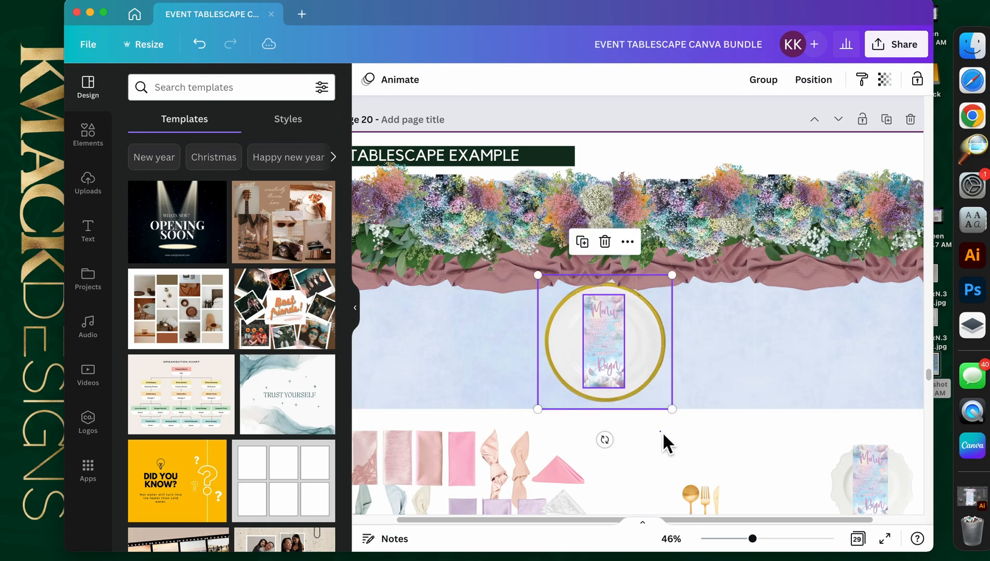
{"action": "left_click", "coordinate": [617, 363]}
{"action": "left_click", "coordinate": [664, 429]}
{"action": "scroll", "coordinate": [664, 431], "scroll_direction": "down", "scroll_amount": 3}
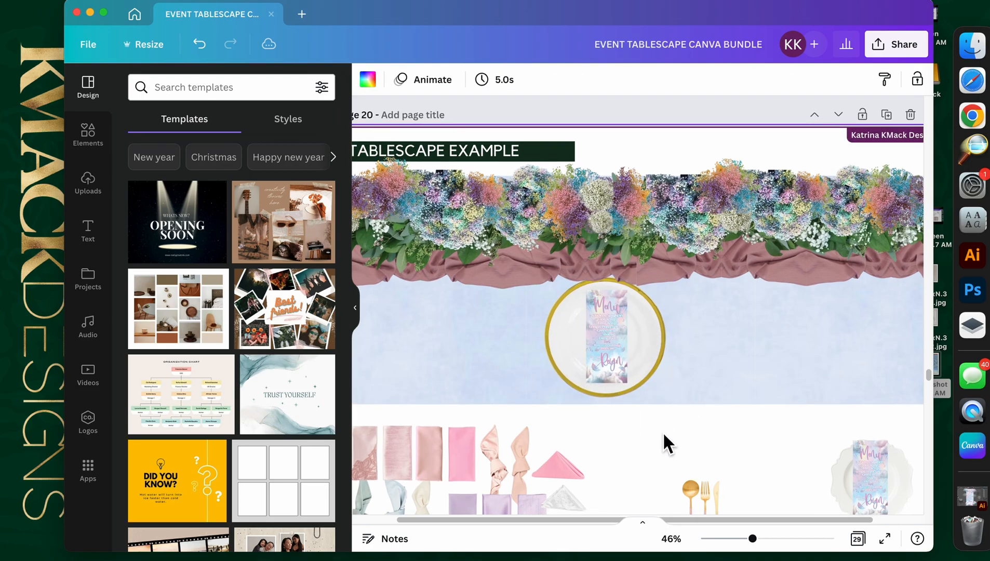
Step: Bring the gold-rimmed plate and its menu card to the front and shift both slightly right on the blue linen
{"action": "scroll", "coordinate": [659, 431], "scroll_direction": "down", "scroll_amount": 10}
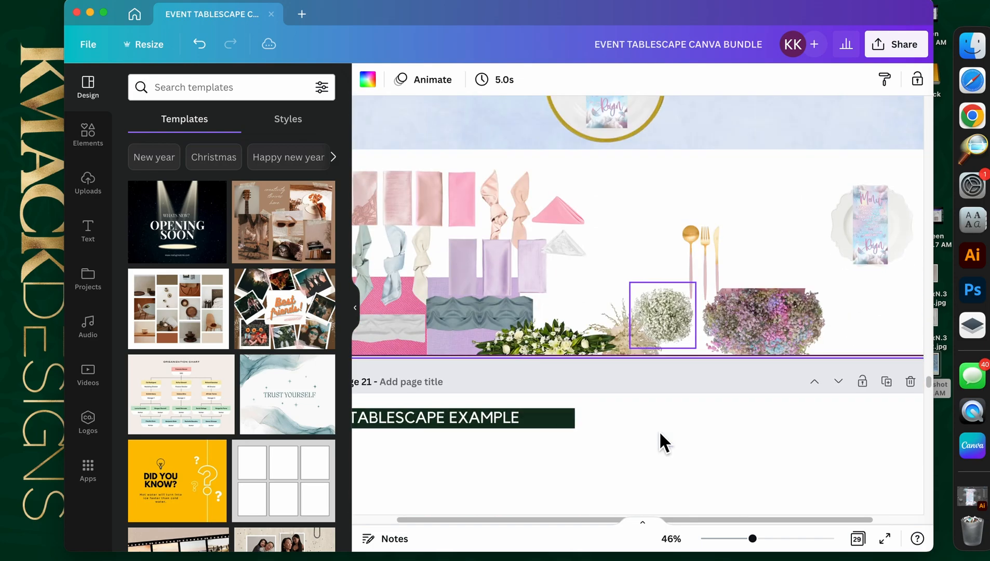
{"action": "scroll", "coordinate": [582, 452], "scroll_direction": "up", "scroll_amount": 1}
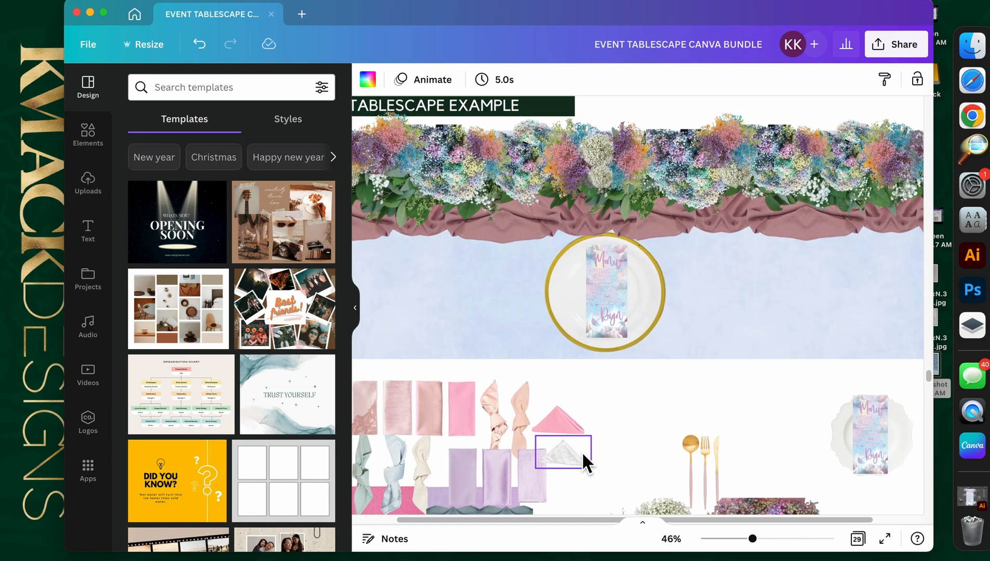
{"action": "scroll", "coordinate": [583, 454], "scroll_direction": "up", "scroll_amount": 1}
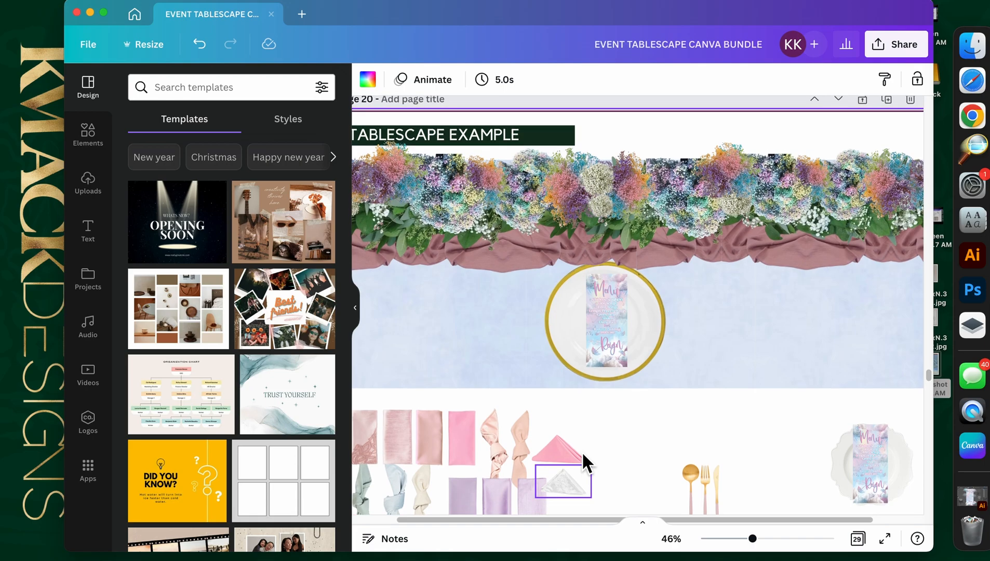
{"action": "left_click", "coordinate": [644, 306]}
{"action": "left_click", "coordinate": [604, 308]}
{"action": "left_click_drag", "start_coordinate": [607, 314], "coordinate": [643, 317]}
{"action": "right_click", "coordinate": [638, 323]}
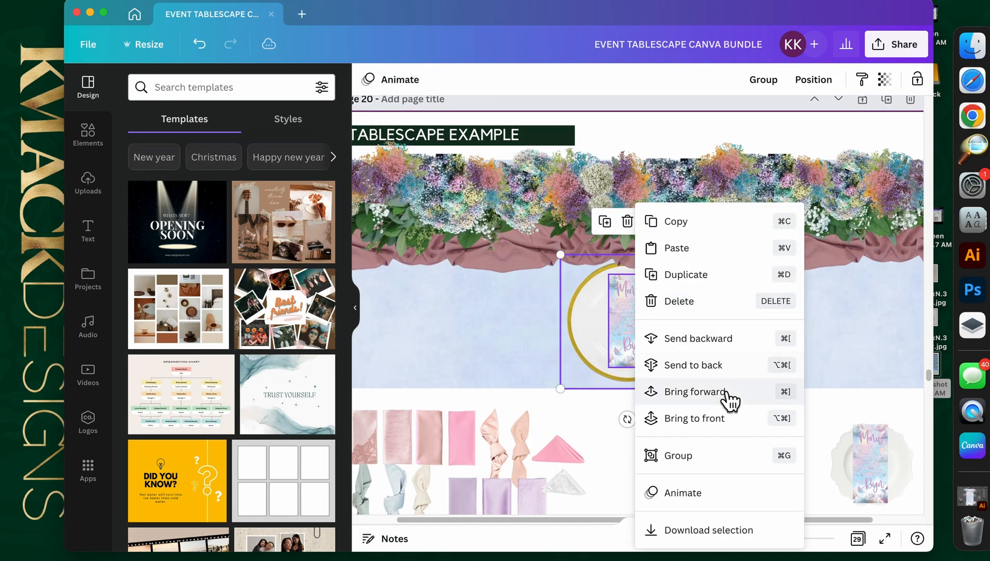
{"action": "left_click", "coordinate": [714, 418]}
{"action": "left_click_drag", "start_coordinate": [646, 350], "coordinate": [663, 349]}
{"action": "left_click", "coordinate": [587, 416]}
{"action": "left_click", "coordinate": [656, 345]}
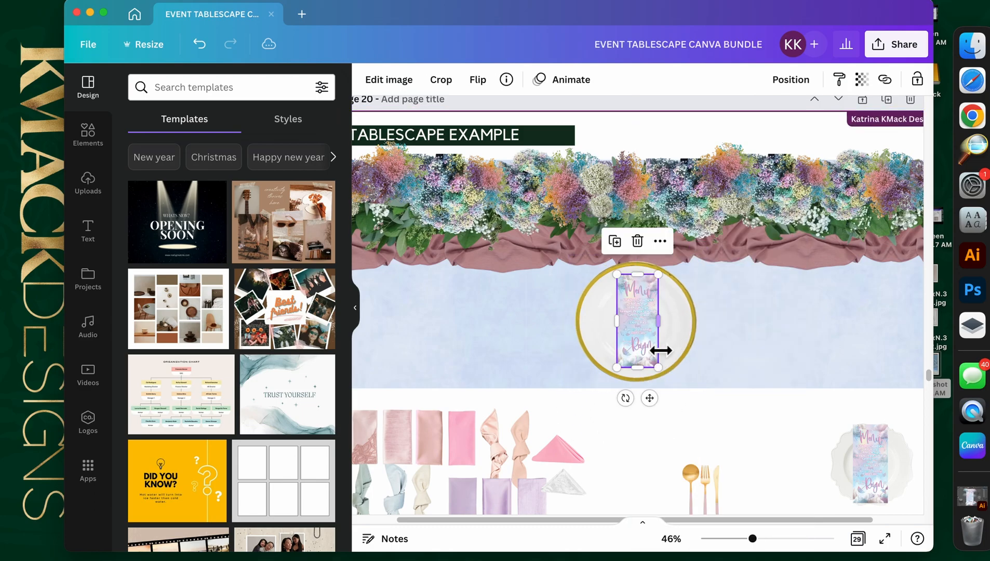
{"action": "left_click", "coordinate": [613, 428]}
Step: Move the patterned blush napkin from the end of the pink napkin row to beside the pink triangular napkin
{"action": "scroll", "coordinate": [613, 428], "scroll_direction": "down", "scroll_amount": 2}
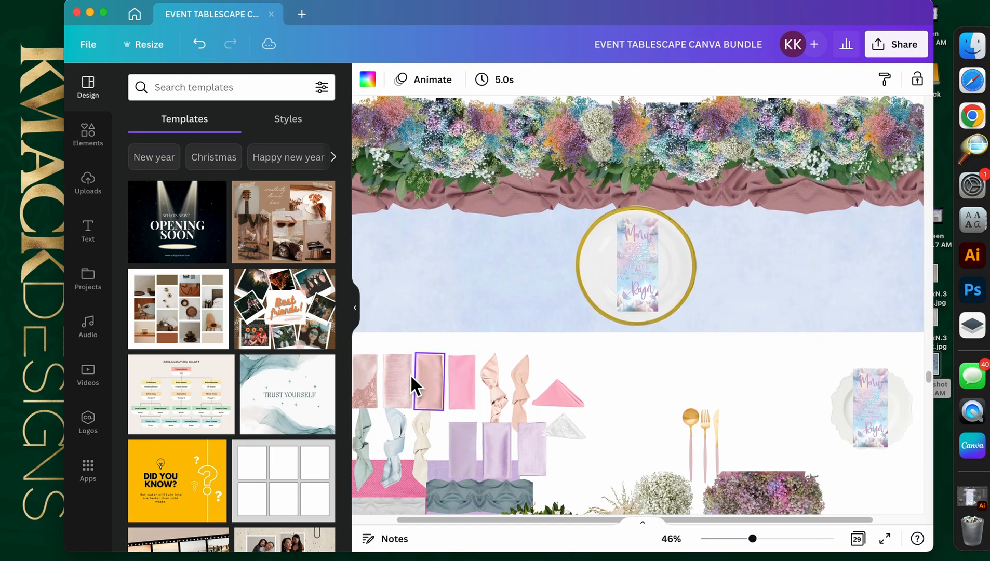
{"action": "scroll", "coordinate": [451, 413], "scroll_direction": "down", "scroll_amount": 1}
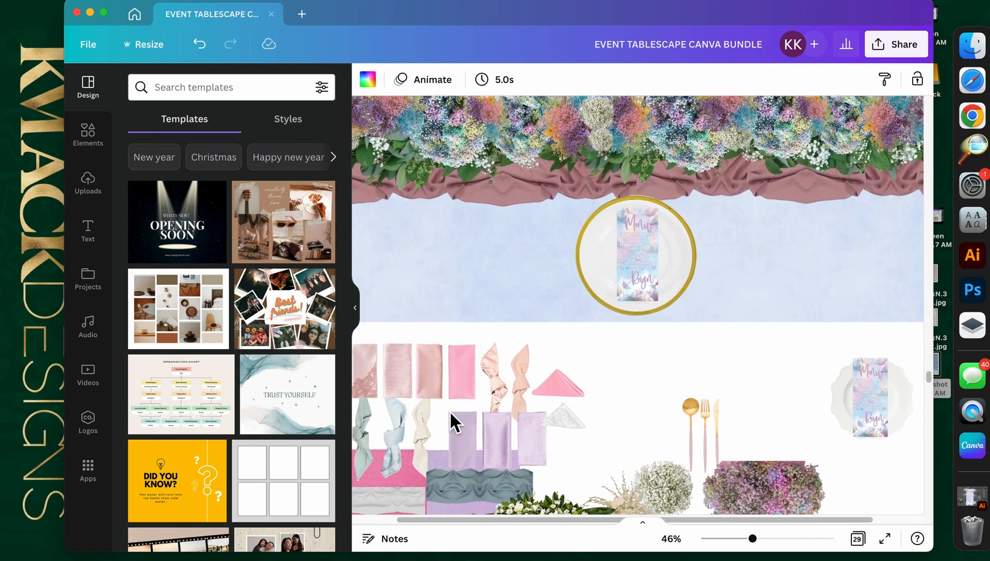
{"action": "scroll", "coordinate": [452, 415], "scroll_direction": "up", "scroll_amount": 2}
{"action": "left_click_drag", "start_coordinate": [375, 395], "coordinate": [614, 396]}
{"action": "left_click", "coordinate": [676, 384]}
Step: Enlarge the menu card slightly and keep it centered on the gold-rimmed plate
{"action": "left_click", "coordinate": [644, 279]}
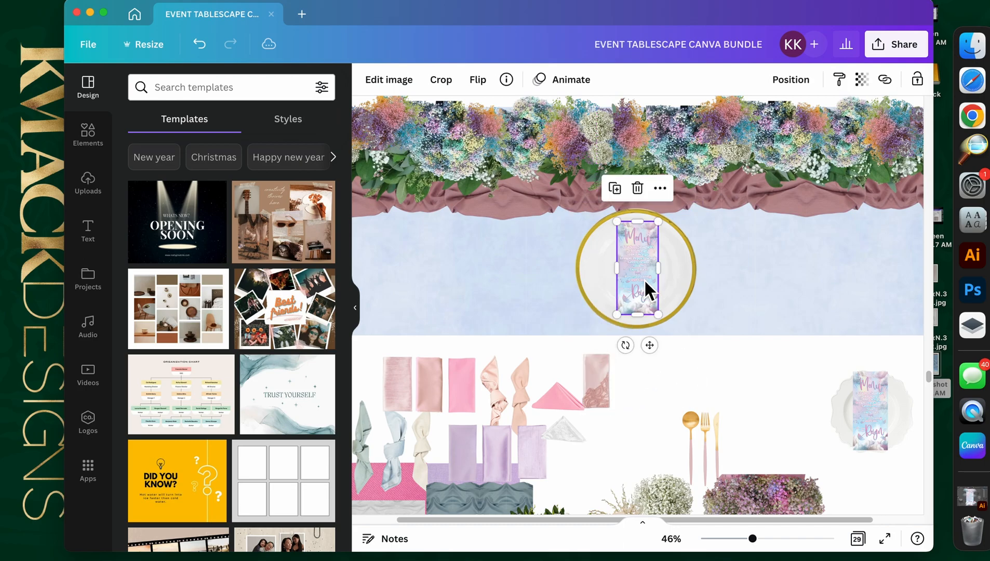
{"action": "left_click_drag", "start_coordinate": [625, 228], "coordinate": [621, 227]}
{"action": "left_click_drag", "start_coordinate": [659, 322], "coordinate": [666, 328]}
{"action": "left_click", "coordinate": [659, 375]}
Step: Move the patterned blush napkin down below the white triangular napkin in the supplies area
{"action": "left_click_drag", "start_coordinate": [607, 390], "coordinate": [577, 475]}
{"action": "scroll", "coordinate": [631, 390], "scroll_direction": "down", "scroll_amount": 1}
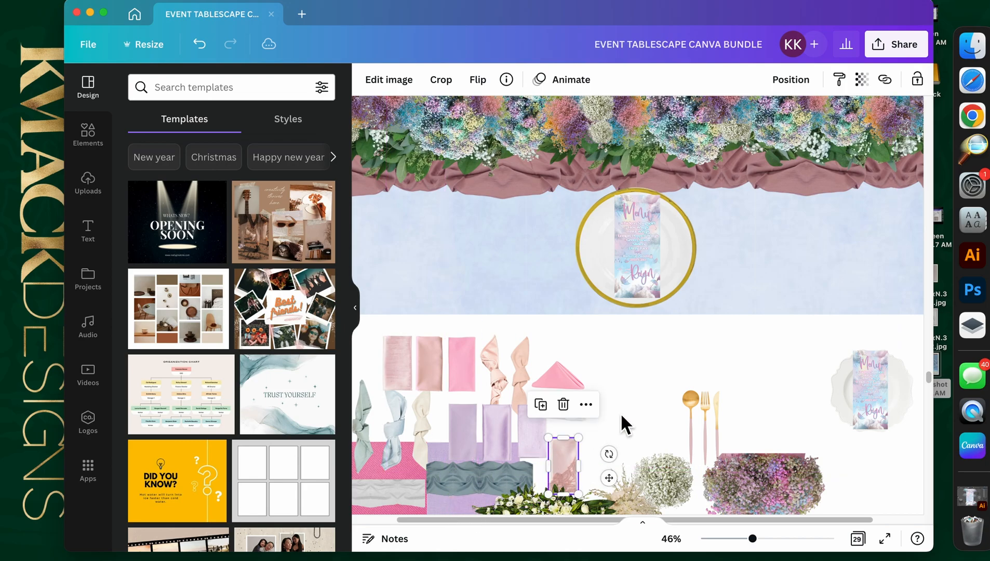
{"action": "scroll", "coordinate": [622, 415], "scroll_direction": "up", "scroll_amount": 1}
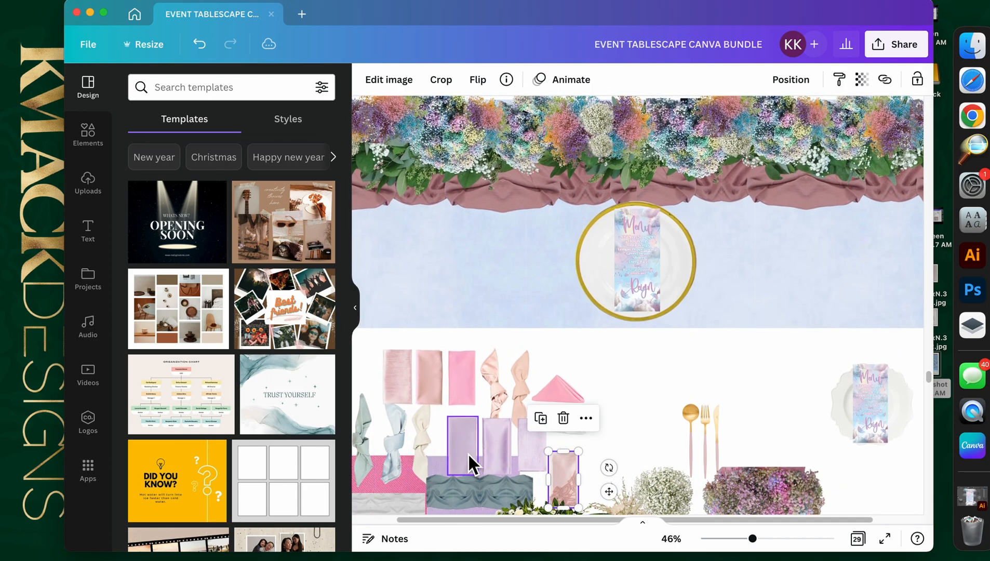
Step: Place the middle lavender napkin enlarged over the lower part of the gold-rimmed plate and bring it to the front
{"action": "left_click_drag", "start_coordinate": [522, 519], "coordinate": [500, 526]}
{"action": "left_click_drag", "start_coordinate": [530, 447], "coordinate": [680, 387]}
{"action": "left_click_drag", "start_coordinate": [687, 425], "coordinate": [672, 300]}
{"action": "right_click", "coordinate": [670, 339]}
{"action": "left_click", "coordinate": [744, 383]}
Step: Bring the plate and menu card in front of the lavender napkin and move the napkin to the right of the plate
{"action": "left_click", "coordinate": [660, 239]}
{"action": "left_click", "coordinate": [664, 231], "text": "shift"}
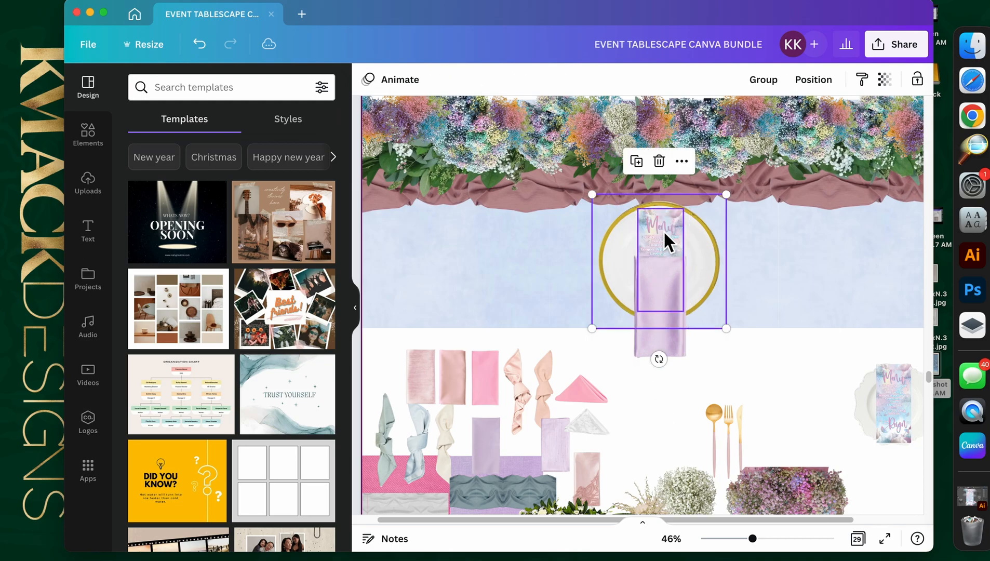
{"action": "right_click", "coordinate": [664, 231]}
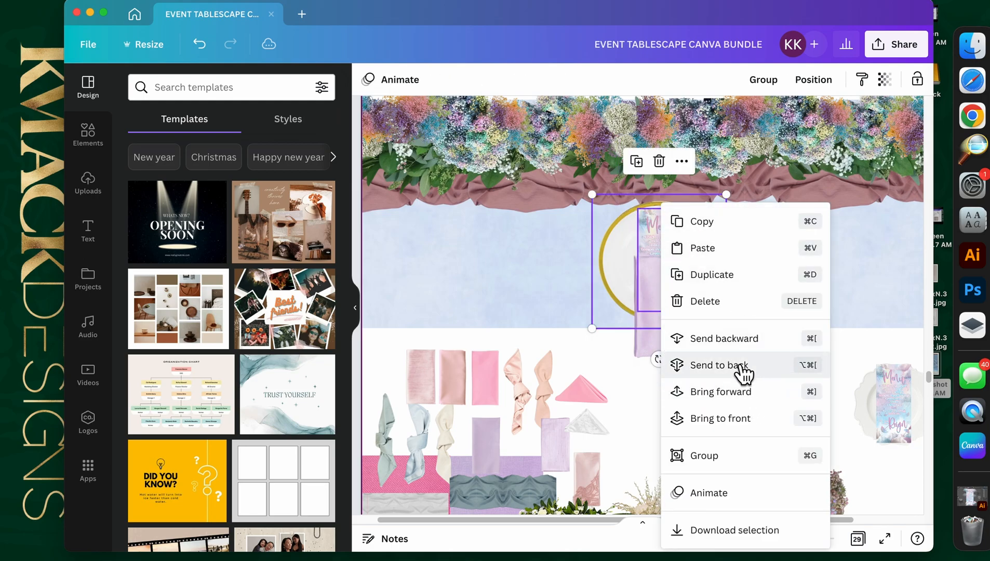
{"action": "left_click", "coordinate": [747, 419]}
{"action": "left_click", "coordinate": [643, 370]}
{"action": "left_click", "coordinate": [650, 346]}
{"action": "left_click_drag", "start_coordinate": [650, 346], "coordinate": [745, 295]}
{"action": "left_click", "coordinate": [764, 361]}
Step: Place the gold and pink spoon, fork and knife enlarged on the blue linen to the left of the plate
{"action": "left_click", "coordinate": [627, 408]}
{"action": "left_click_drag", "start_coordinate": [684, 393], "coordinate": [589, 257]}
{"action": "mouse_move", "coordinate": [597, 302]}
{"action": "left_mouse_down"}
{"action": "mouse_move", "coordinate": [610, 327]}
{"action": "mouse_move", "coordinate": [603, 320]}
{"action": "left_mouse_up"}
{"action": "left_click_drag", "start_coordinate": [582, 302], "coordinate": [581, 301]}
{"action": "left_click", "coordinate": [654, 361]}
Step: Shift the menu card left on the plate and lay the lavender napkin over the plate's right side, brought to the front
{"action": "mouse_move", "coordinate": [652, 270]}
{"action": "left_mouse_down"}
{"action": "mouse_move", "coordinate": [767, 277]}
{"action": "mouse_move", "coordinate": [745, 263]}
{"action": "mouse_move", "coordinate": [656, 274]}
{"action": "left_mouse_up"}
{"action": "left_click_drag", "start_coordinate": [742, 280], "coordinate": [696, 278]}
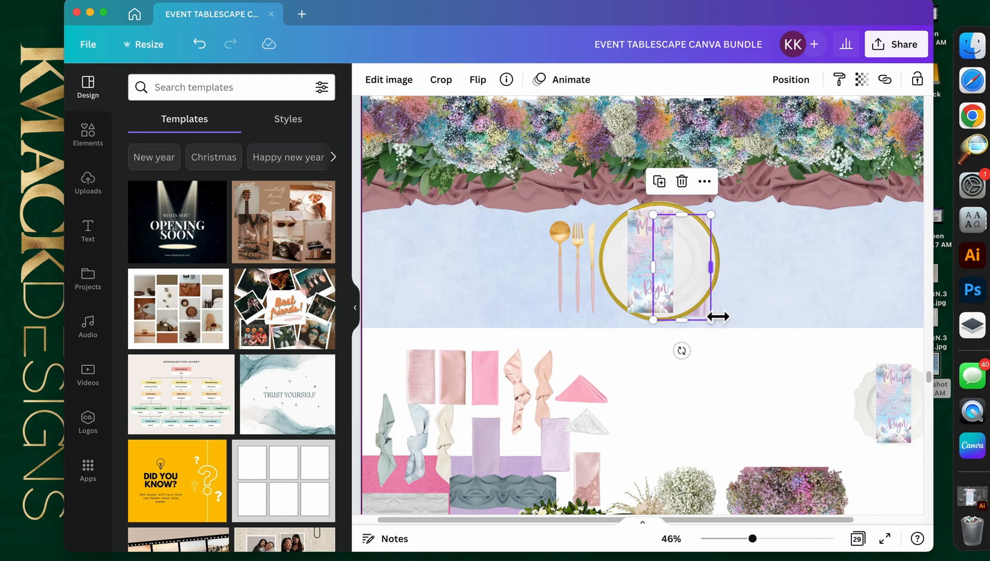
{"action": "right_click", "coordinate": [717, 316]}
{"action": "left_click", "coordinate": [763, 376]}
{"action": "left_click_drag", "start_coordinate": [689, 280], "coordinate": [690, 281]}
Step: Bring the menu card to the front, enlarge it slightly, and tuck the lavender napkin partly beneath its right edge
{"action": "right_click", "coordinate": [640, 273]}
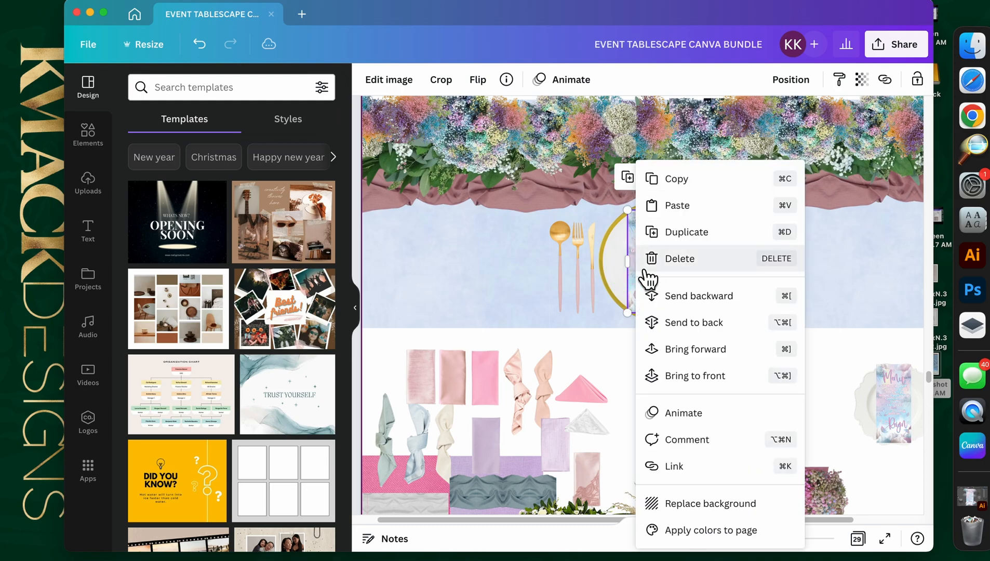
{"action": "left_click", "coordinate": [691, 375]}
{"action": "left_click_drag", "start_coordinate": [694, 270], "coordinate": [661, 256]}
{"action": "left_click", "coordinate": [638, 255], "text": "shift"}
{"action": "left_click_drag", "start_coordinate": [701, 319], "coordinate": [706, 326]}
{"action": "left_click", "coordinate": [555, 330]}
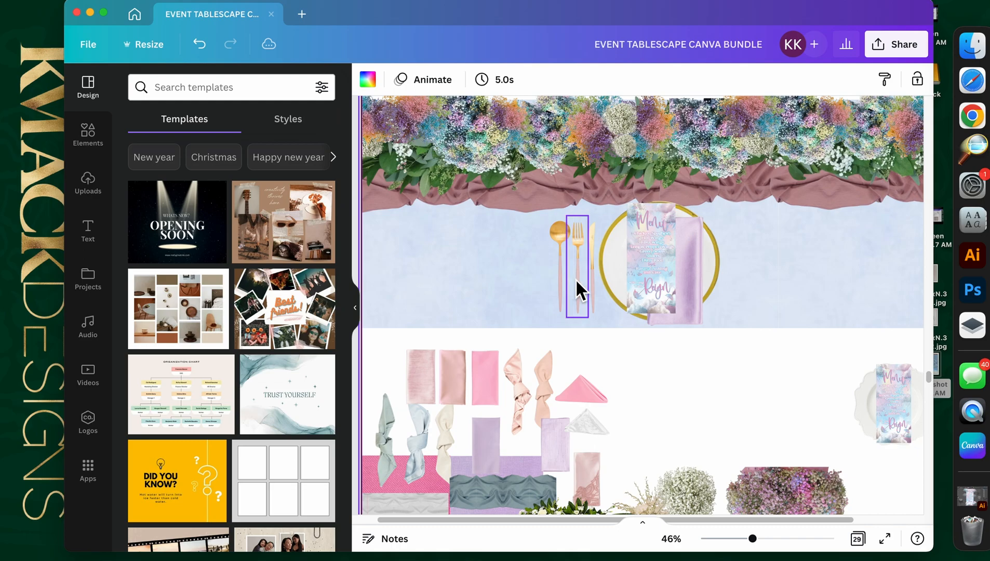
Step: Move the knife to the right of the plate and bring the spoon and fork closer to the plate's left side
{"action": "left_click_drag", "start_coordinate": [593, 279], "coordinate": [735, 283]}
{"action": "left_click", "coordinate": [590, 274]}
{"action": "left_click", "coordinate": [559, 269], "text": "shift"}
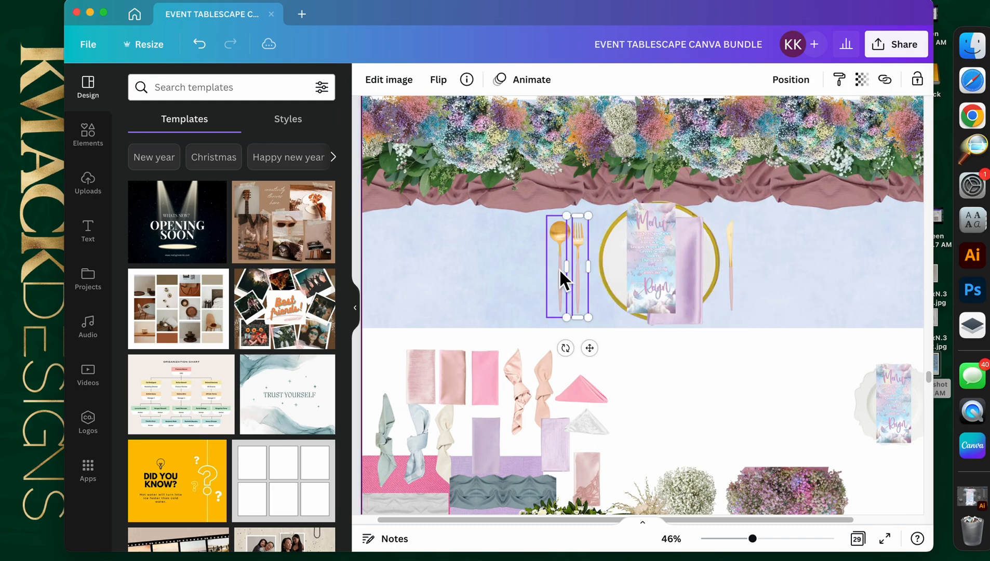
{"action": "left_click_drag", "start_coordinate": [559, 265], "coordinate": [580, 267]}
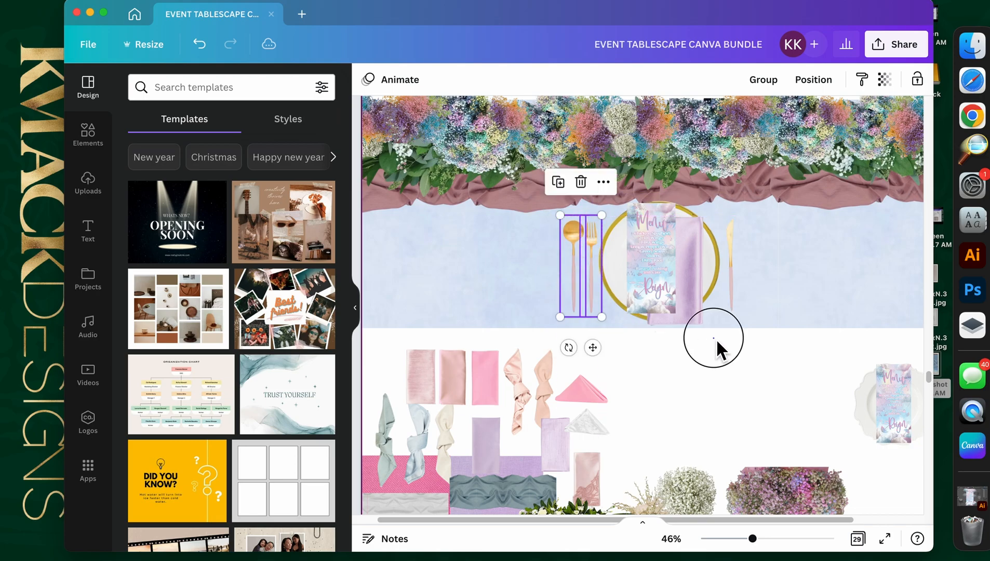
{"action": "left_click", "coordinate": [755, 355]}
{"action": "left_click", "coordinate": [737, 298]}
{"action": "left_click_drag", "start_coordinate": [736, 290], "coordinate": [735, 292]}
{"action": "left_click", "coordinate": [755, 358]}
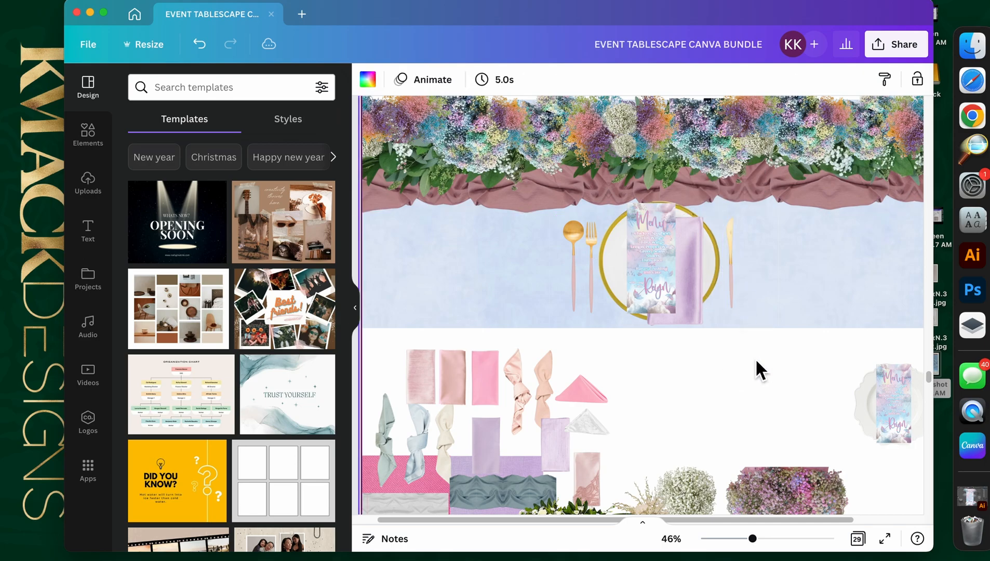
Step: Look through the candle holder and drinkware pages for a glass that suits the place setting
{"action": "scroll", "coordinate": [755, 358], "scroll_direction": "up", "scroll_amount": 1}
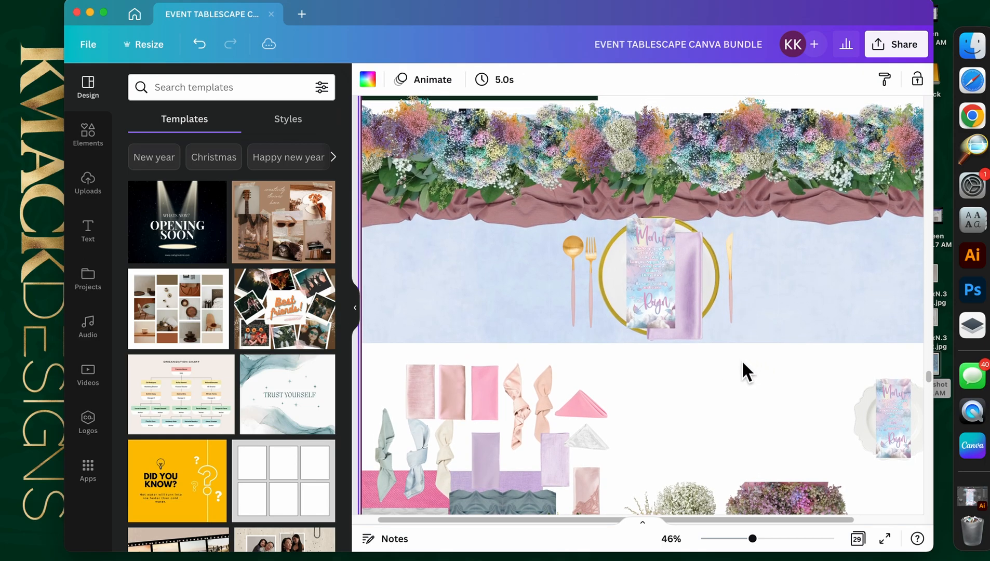
{"action": "scroll", "coordinate": [743, 364], "scroll_direction": "down", "scroll_amount": 2}
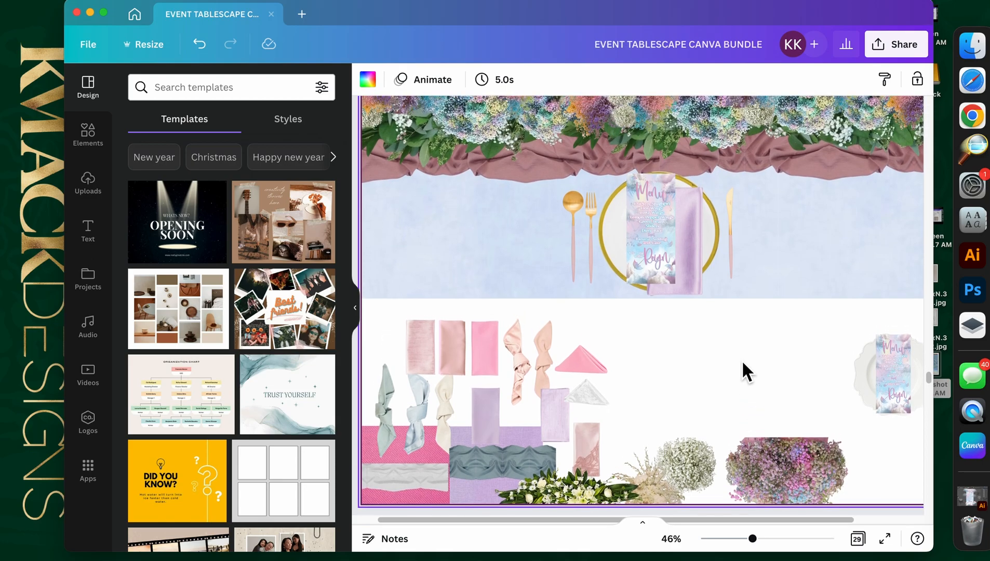
{"action": "scroll", "coordinate": [742, 363], "scroll_direction": "up", "scroll_amount": 2}
{"action": "scroll", "coordinate": [749, 369], "scroll_direction": "up", "scroll_amount": 5}
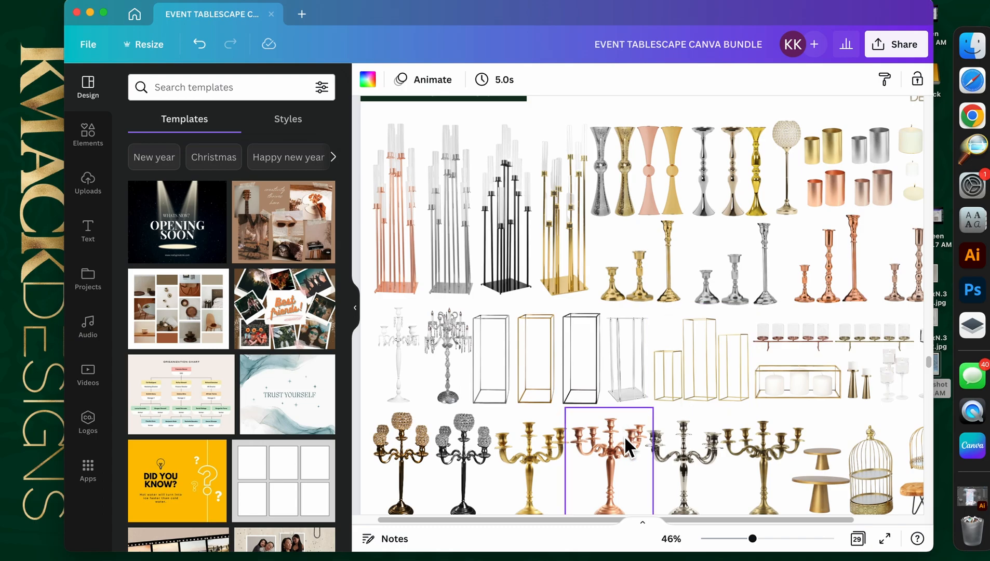
{"action": "left_click_drag", "start_coordinate": [588, 522], "coordinate": [678, 525]}
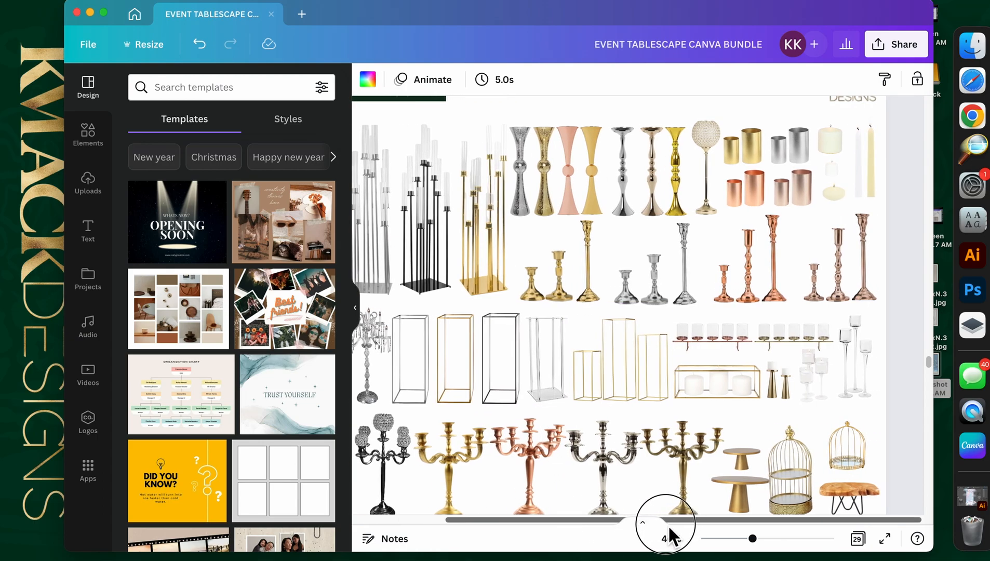
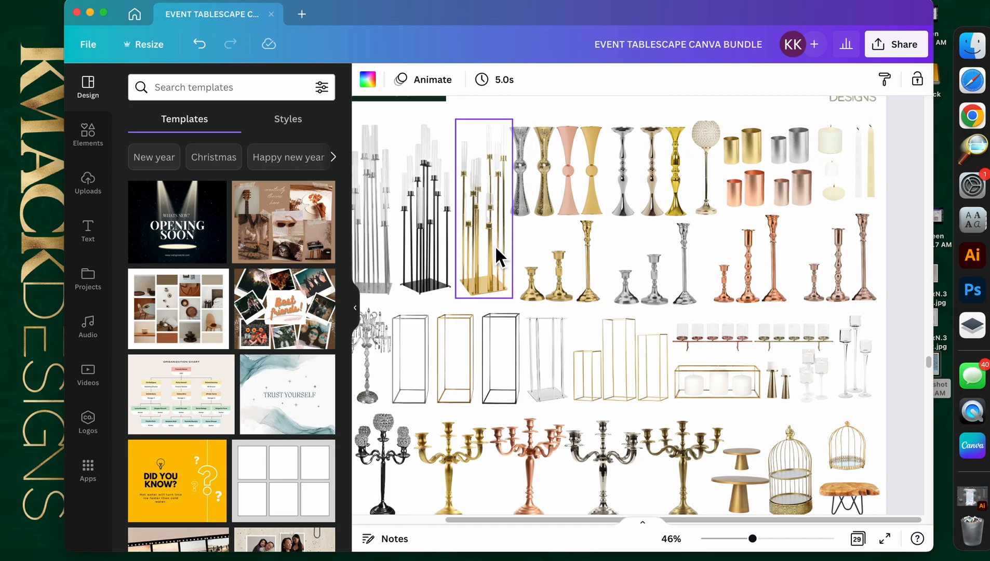
{"action": "scroll", "coordinate": [547, 332], "scroll_direction": "up", "scroll_amount": 7}
{"action": "scroll", "coordinate": [549, 332], "scroll_direction": "up", "scroll_amount": 5}
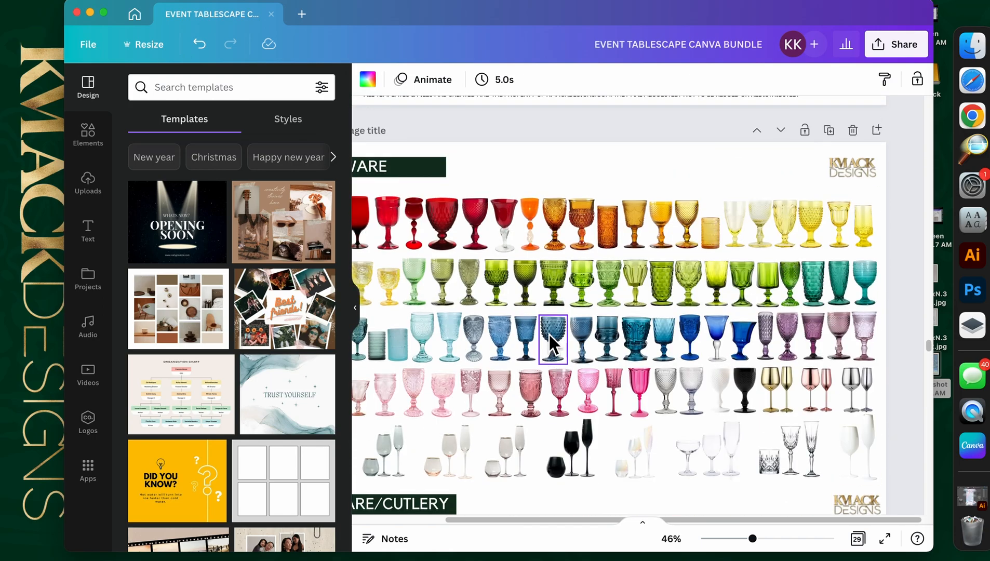
{"action": "scroll", "coordinate": [549, 332], "scroll_direction": "down", "scroll_amount": 3}
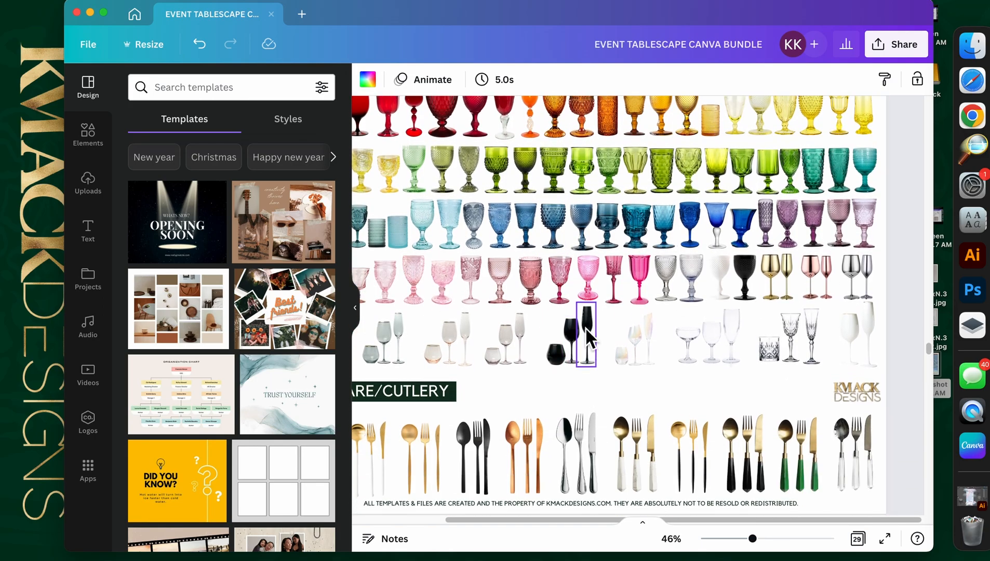
{"action": "scroll", "coordinate": [592, 305], "scroll_direction": "up", "scroll_amount": 2}
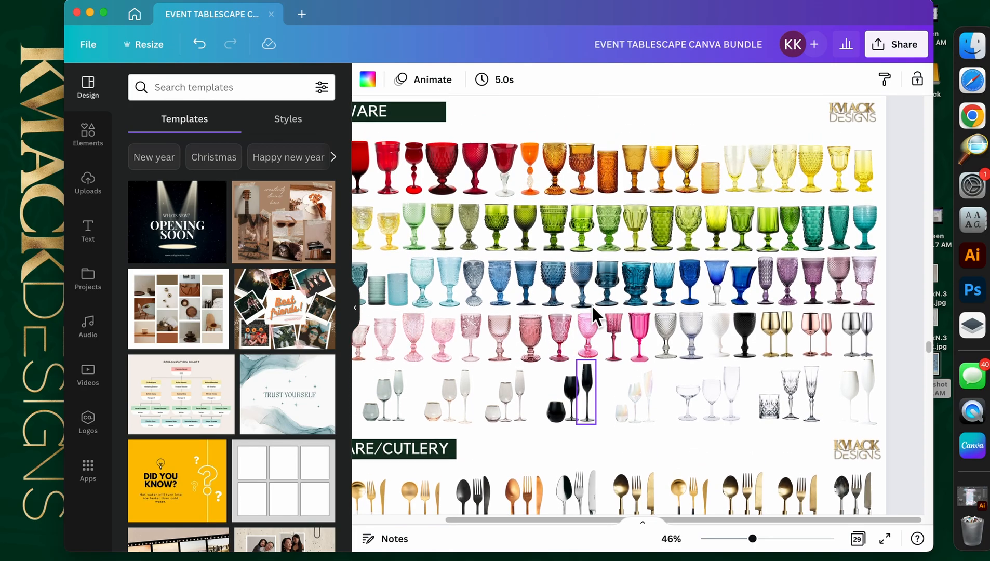
{"action": "scroll", "coordinate": [634, 286], "scroll_direction": "down", "scroll_amount": 1}
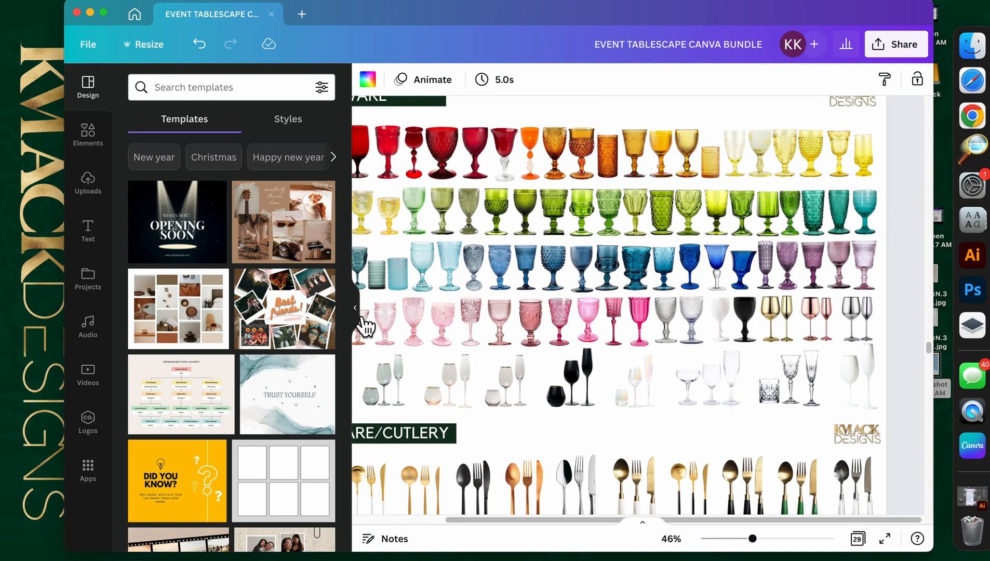
Step: Hide the template browser to widen the canvas and bring the full drinkware page into view
{"action": "left_click", "coordinate": [363, 319]}
{"action": "scroll", "coordinate": [481, 341], "scroll_direction": "down", "scroll_amount": 15}
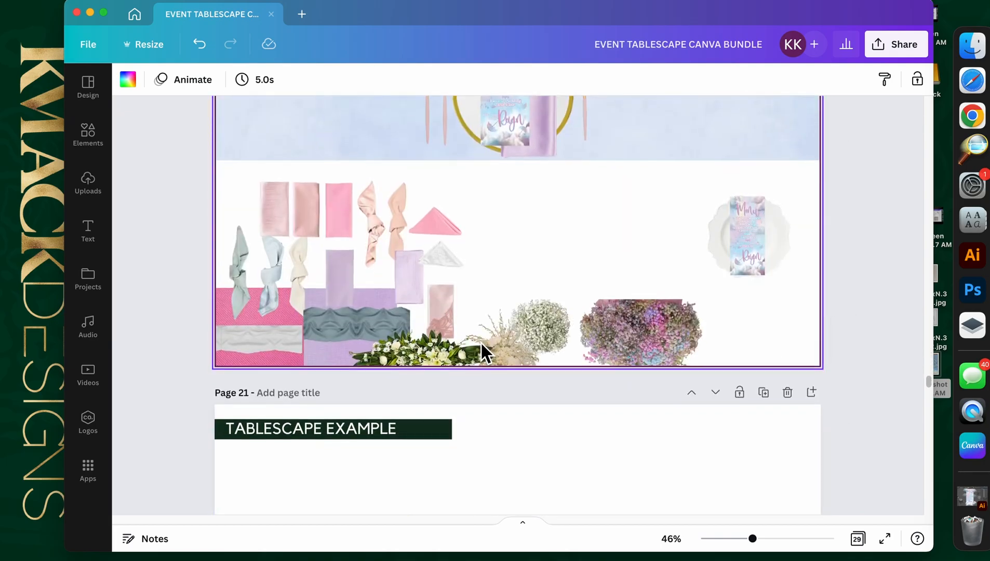
{"action": "scroll", "coordinate": [481, 341], "scroll_direction": "up", "scroll_amount": 10}
{"action": "scroll", "coordinate": [576, 342], "scroll_direction": "up", "scroll_amount": 10}
{"action": "scroll", "coordinate": [578, 345], "scroll_direction": "up", "scroll_amount": 15}
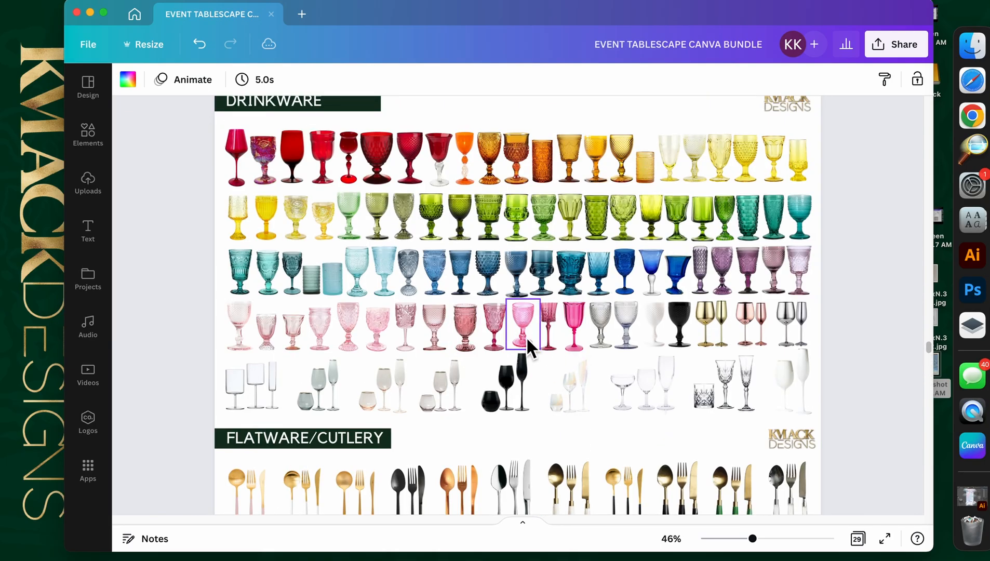
Step: Try a copy of the pink embossed goblet from the drinkware page, enlarged beside the knife, and remove it again
{"action": "left_click", "coordinate": [376, 333]}
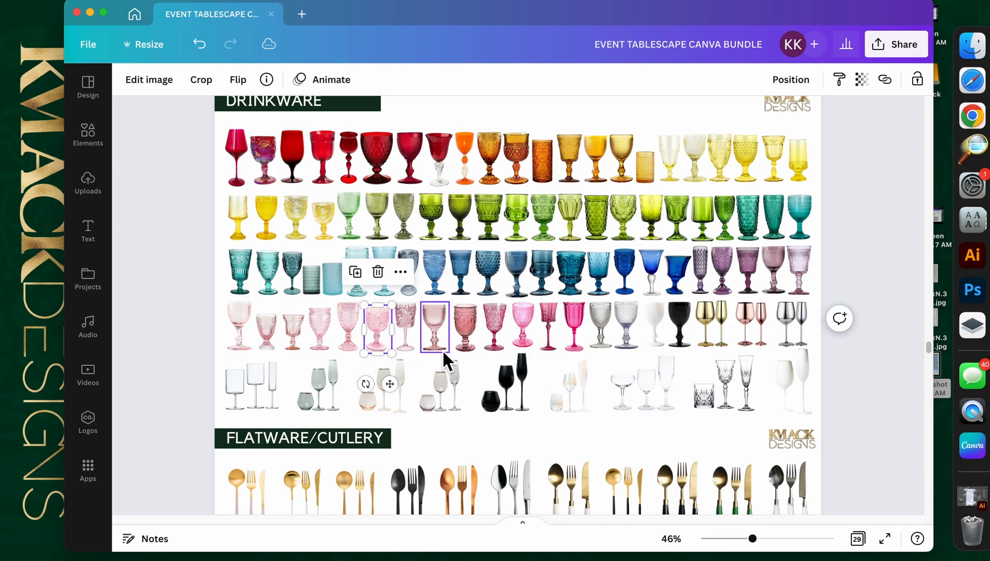
{"action": "scroll", "coordinate": [443, 350], "scroll_direction": "down", "scroll_amount": 20}
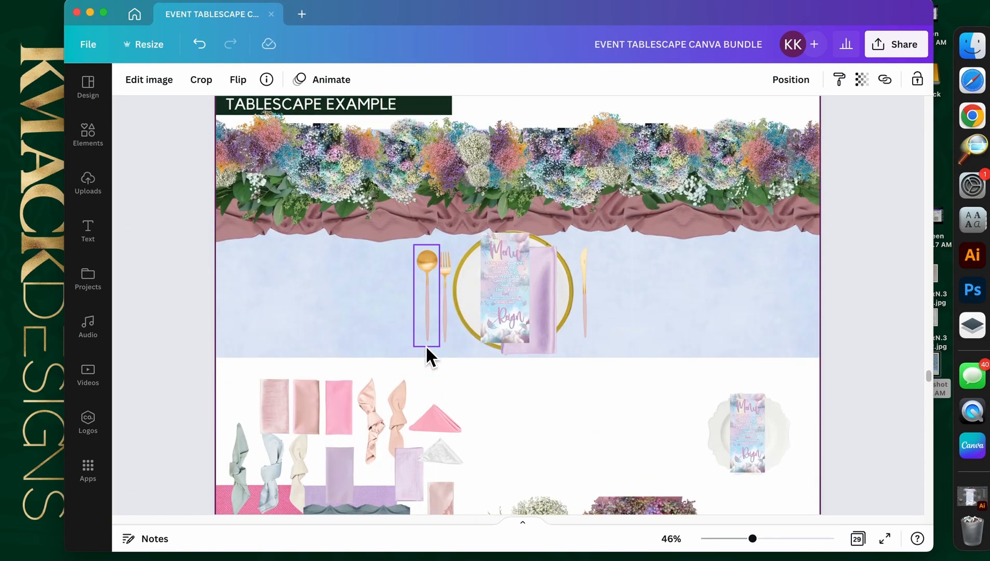
{"action": "scroll", "coordinate": [526, 345], "scroll_direction": "up", "scroll_amount": 1}
{"action": "key", "text": "cmd+v"}
{"action": "left_click_drag", "start_coordinate": [387, 333], "coordinate": [646, 244]}
{"action": "left_click", "coordinate": [638, 395]}
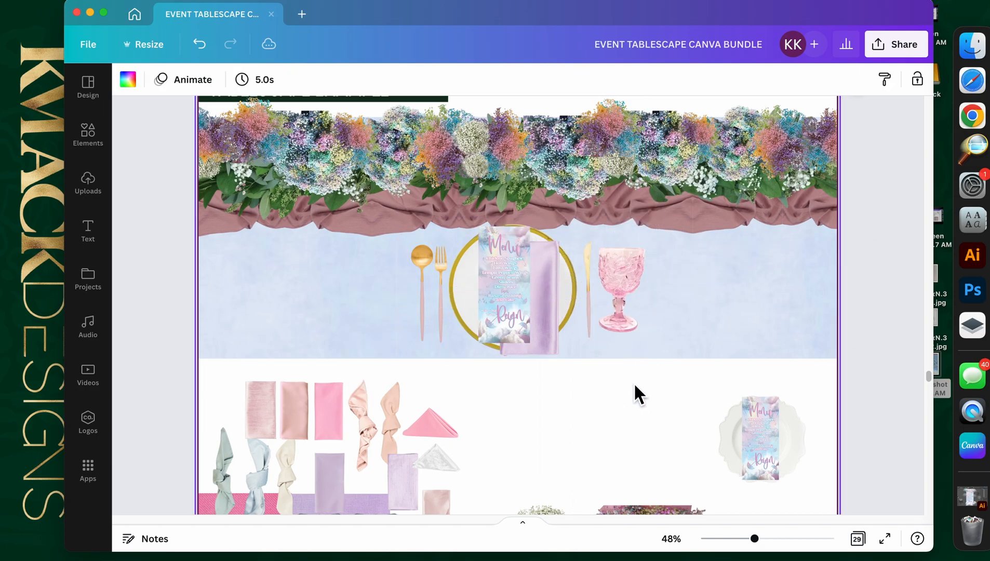
{"action": "left_click_drag", "start_coordinate": [620, 296], "coordinate": [610, 318]}
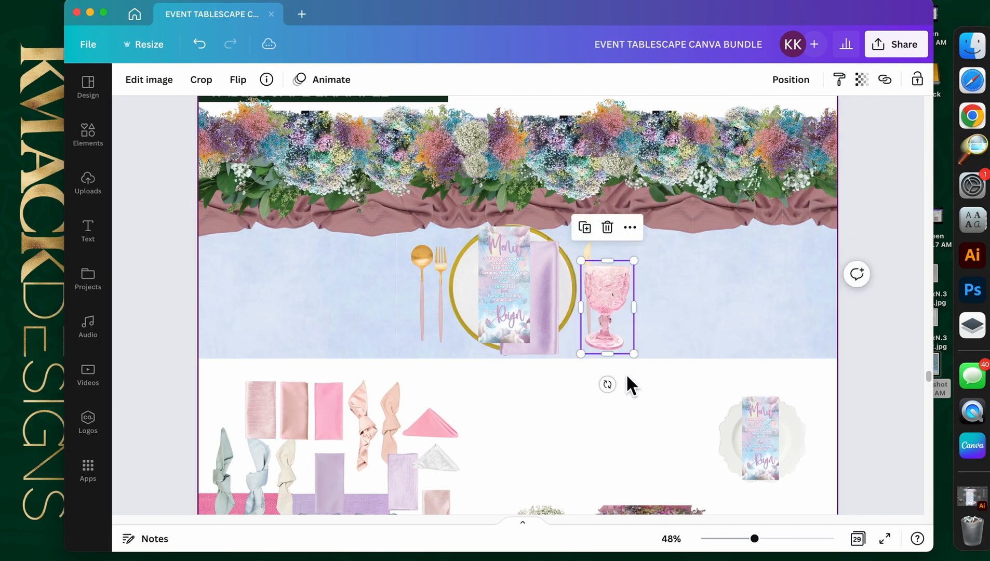
{"action": "key", "text": "Delete"}
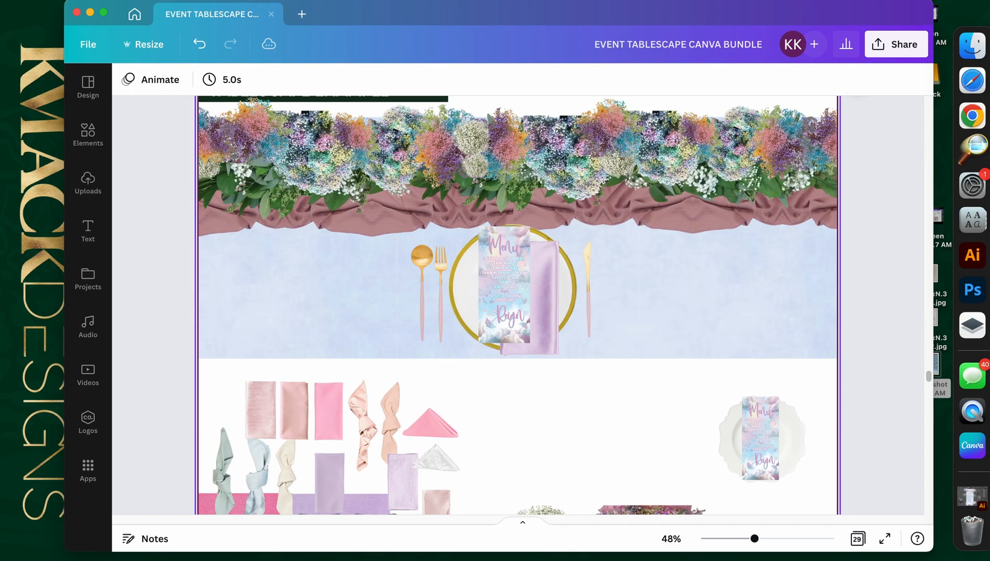
{"action": "scroll", "coordinate": [518, 305], "scroll_direction": "down", "scroll_amount": 1}
{"action": "scroll", "coordinate": [559, 349], "scroll_direction": "up", "scroll_amount": 5}
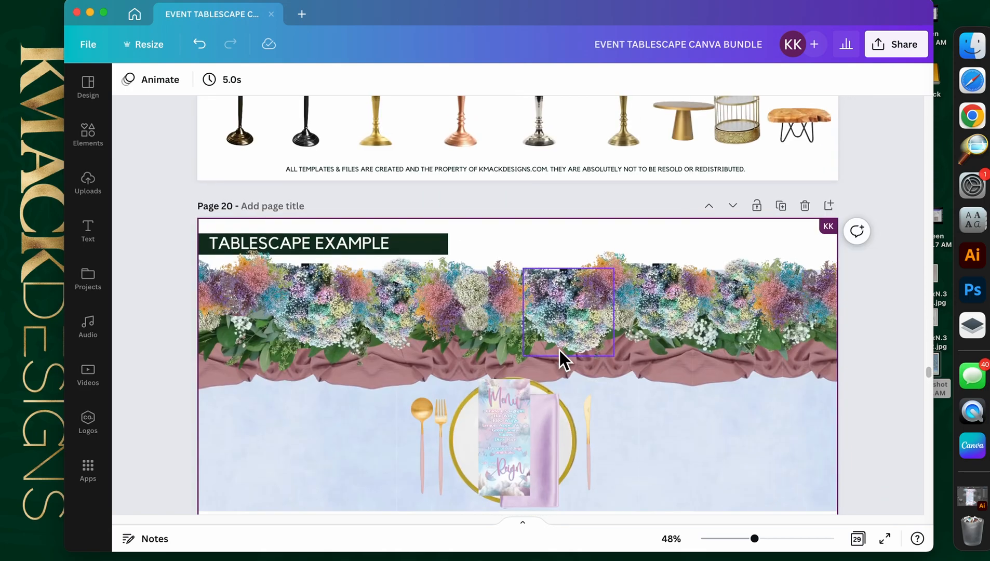
{"action": "scroll", "coordinate": [567, 363], "scroll_direction": "down", "scroll_amount": 5}
{"action": "left_click_drag", "start_coordinate": [611, 409], "coordinate": [399, 322]}
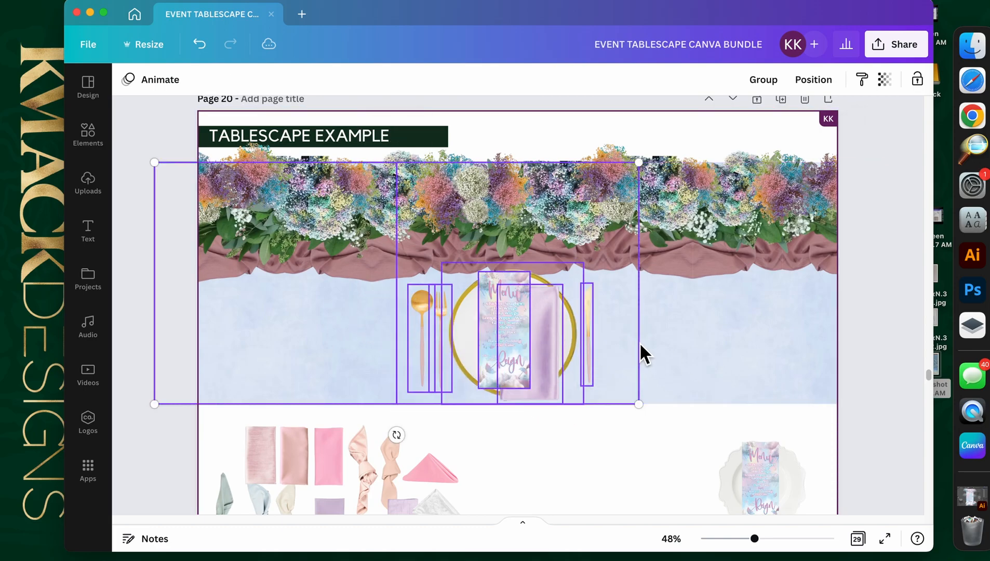
{"action": "left_click", "coordinate": [447, 422]}
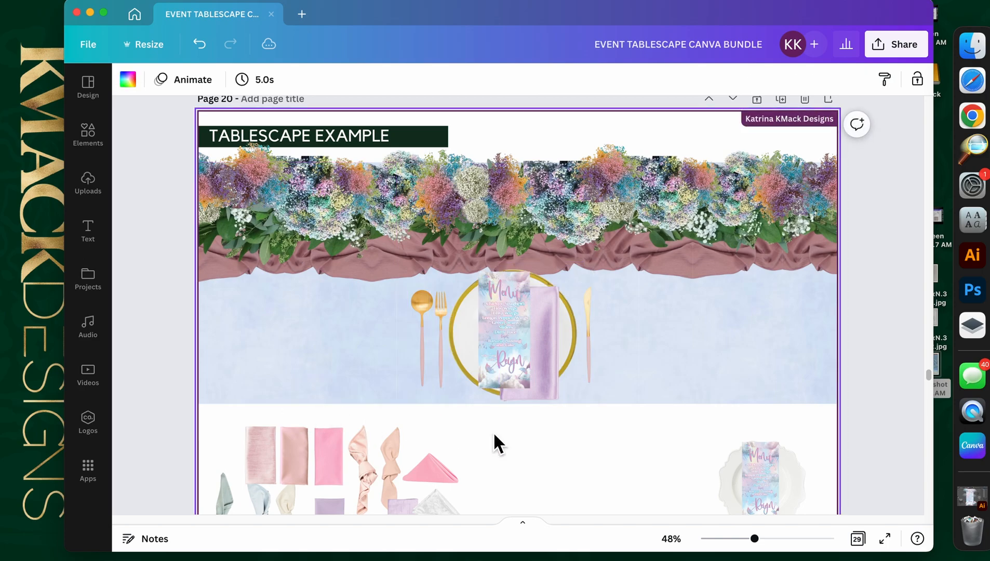
Step: Group the knife, plate, napkin, menu card, fork and spoon into a single place setting
{"action": "left_click", "coordinate": [589, 333]}
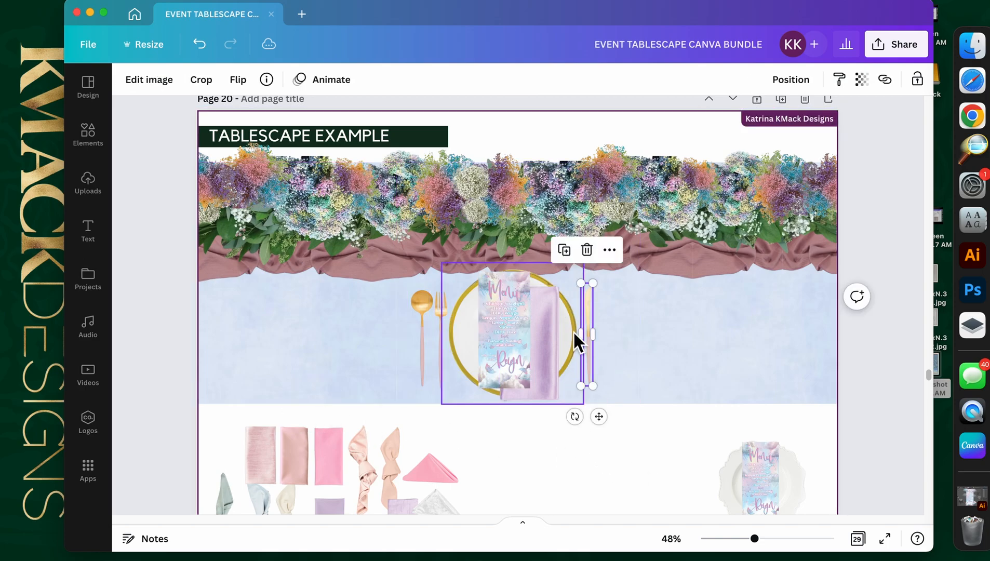
{"action": "left_click", "coordinate": [573, 331], "text": "shift"}
{"action": "left_click", "coordinate": [545, 330], "text": "shift"}
{"action": "left_click", "coordinate": [506, 323], "text": "shift"}
{"action": "left_click", "coordinate": [442, 332], "text": "shift"}
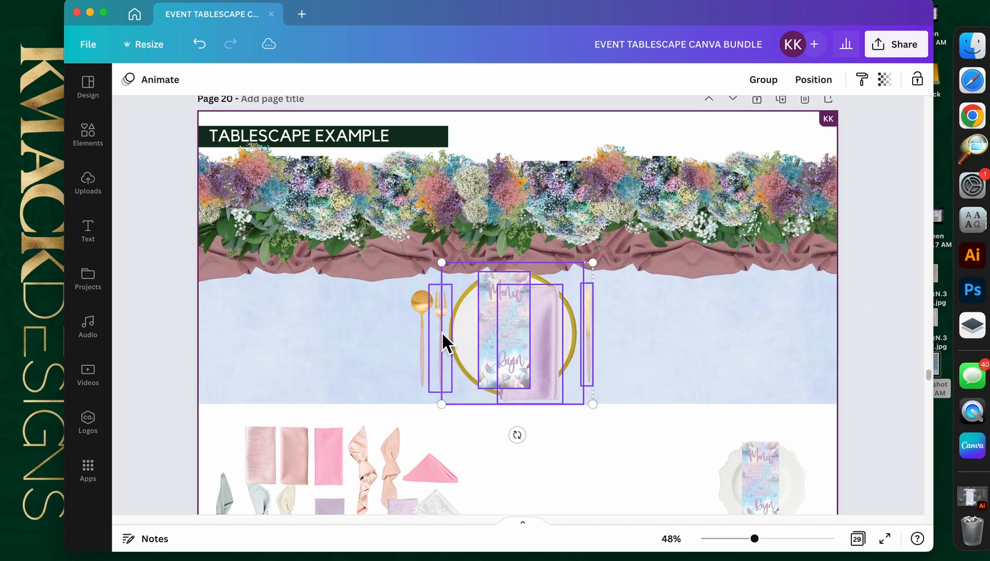
{"action": "left_click", "coordinate": [421, 332], "text": "shift"}
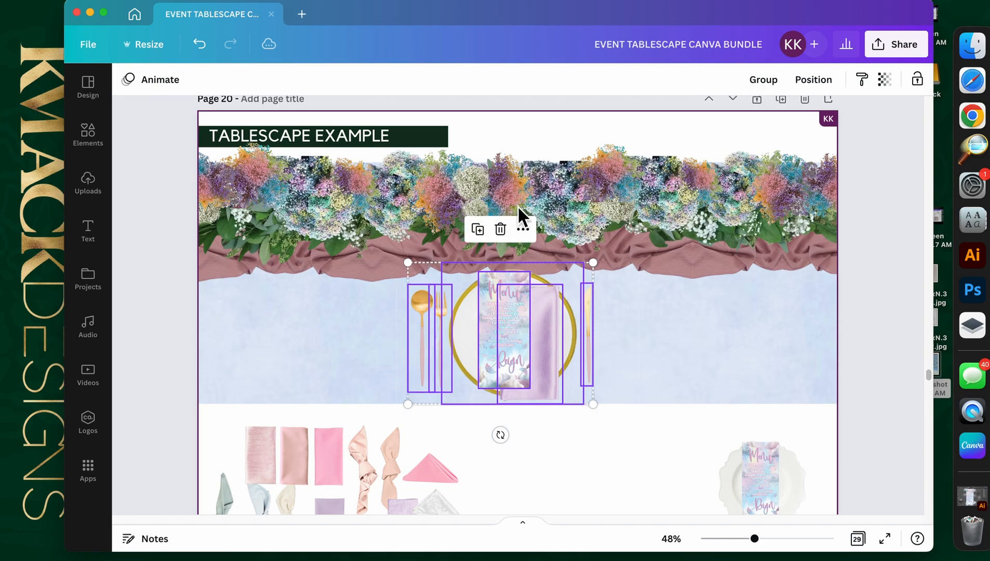
{"action": "left_click", "coordinate": [763, 80]}
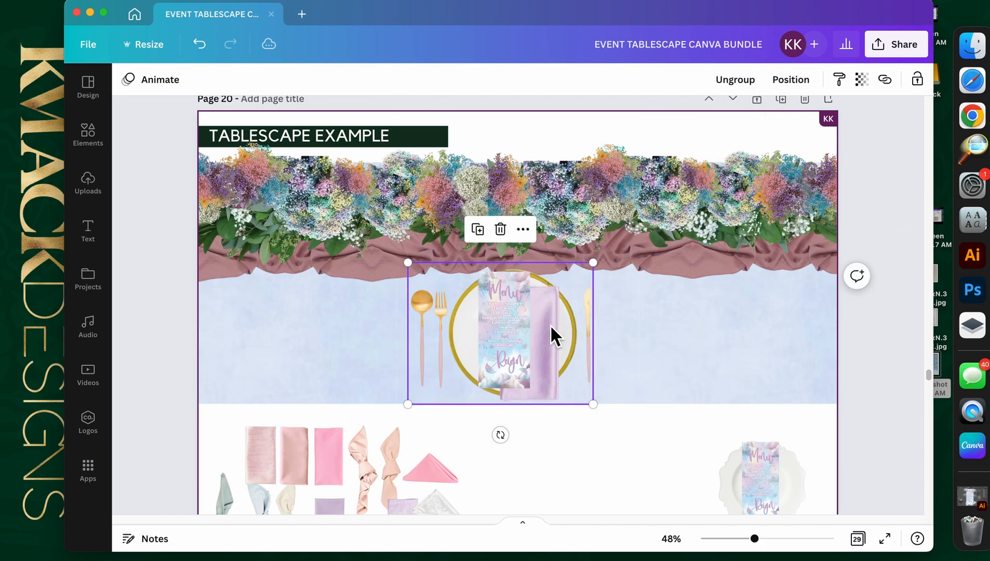
Step: Copy the grouped place setting to the table's left end and tilt the copy clockwise
{"action": "left_click_drag", "start_coordinate": [517, 351], "coordinate": [299, 330]}
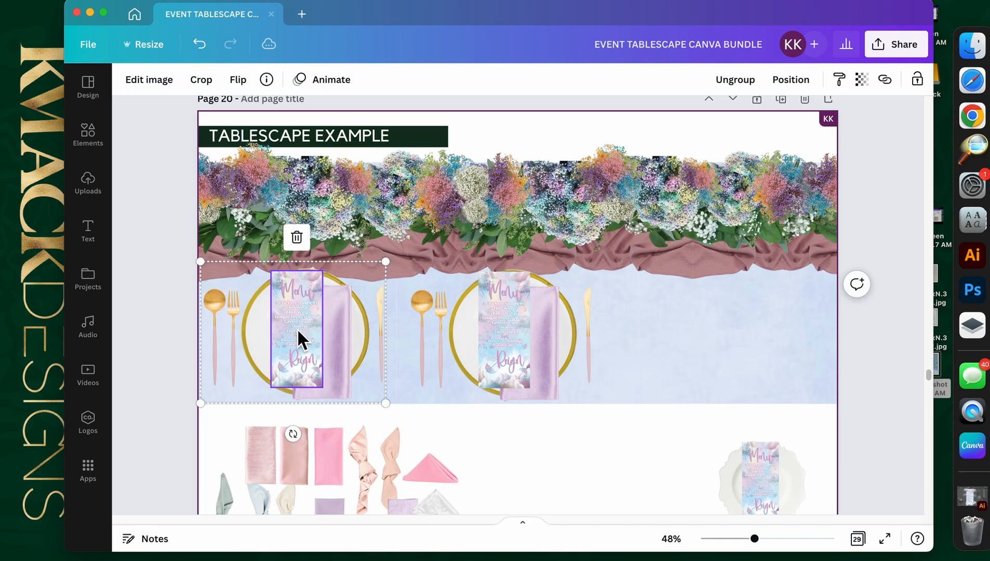
{"action": "left_click_drag", "start_coordinate": [294, 434], "coordinate": [264, 446]}
{"action": "left_click_drag", "start_coordinate": [271, 365], "coordinate": [262, 346]}
{"action": "left_click", "coordinate": [667, 464]}
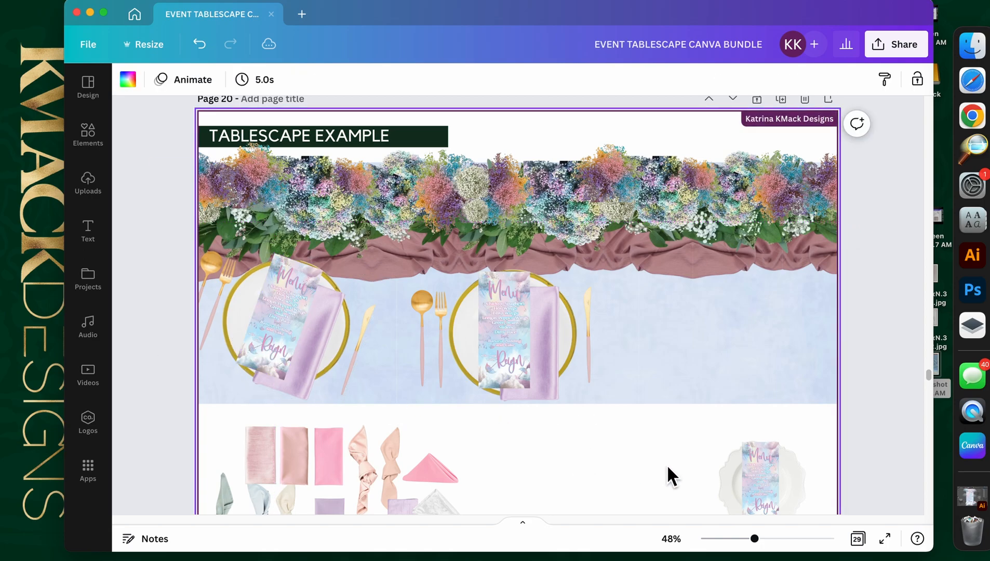
Step: Try tilting the central place setting and undo the rotation
{"action": "left_click", "coordinate": [484, 313]}
{"action": "left_click_drag", "start_coordinate": [506, 440], "coordinate": [526, 457]}
{"action": "key", "text": "super+z"}
Step: Copy the upright place setting to the right and shift both upright settings slightly left to balance the spacing
{"action": "left_click_drag", "start_coordinate": [502, 345], "coordinate": [718, 344], "text": "alt"}
{"action": "left_click", "coordinate": [546, 361]}
{"action": "left_click_drag", "start_coordinate": [546, 361], "coordinate": [525, 367]}
{"action": "left_click_drag", "start_coordinate": [744, 349], "coordinate": [713, 349]}
Step: Duplicate the upright place setting, tilt the copy counterclockwise and place it partly off the table's right edge
{"action": "key", "text": "super+d"}
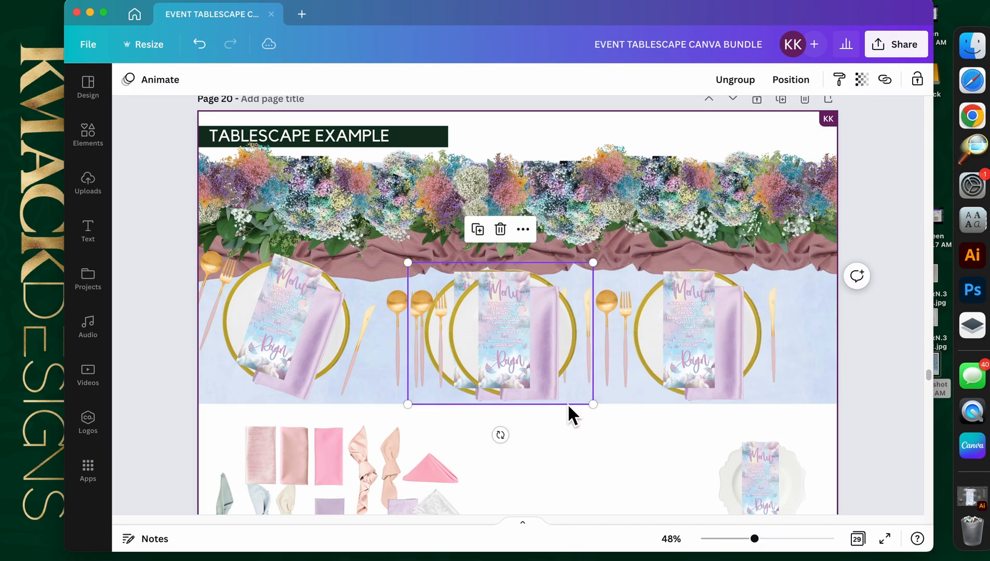
{"action": "left_click_drag", "start_coordinate": [499, 434], "coordinate": [531, 431]}
{"action": "left_click_drag", "start_coordinate": [499, 369], "coordinate": [881, 325]}
{"action": "left_click_drag", "start_coordinate": [909, 394], "coordinate": [935, 372]}
{"action": "left_click_drag", "start_coordinate": [923, 309], "coordinate": [919, 284]}
Step: Nudge the place settings horizontally so they are evenly spaced across the table
{"action": "left_click", "coordinate": [769, 363]}
{"action": "left_click_drag", "start_coordinate": [753, 370], "coordinate": [747, 370]}
{"action": "left_click", "coordinate": [510, 366]}
{"action": "left_click", "coordinate": [505, 365]}
{"action": "left_click", "coordinate": [525, 434]}
{"action": "left_click", "coordinate": [317, 364]}
{"action": "left_click_drag", "start_coordinate": [316, 358], "coordinate": [323, 358]}
{"action": "left_click", "coordinate": [517, 359]}
{"action": "left_click", "coordinate": [659, 377]}
{"action": "left_click", "coordinate": [614, 466]}
Step: Delete the leftover purple blooms, white baby's breath, dried grass and white floral greenery from the page's lower area
{"action": "scroll", "coordinate": [614, 464], "scroll_direction": "down", "scroll_amount": 6}
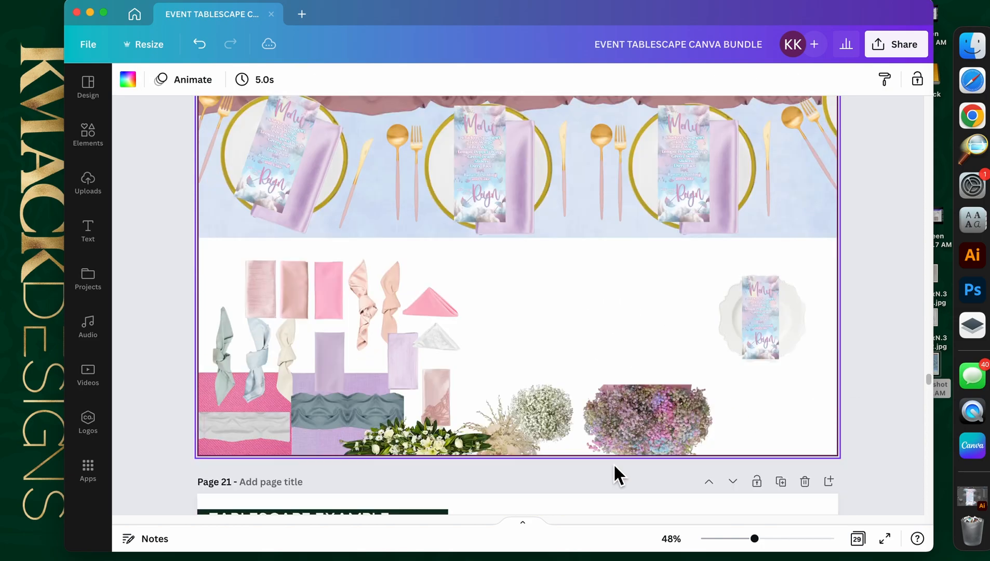
{"action": "left_click_drag", "start_coordinate": [778, 300], "coordinate": [162, 440]}
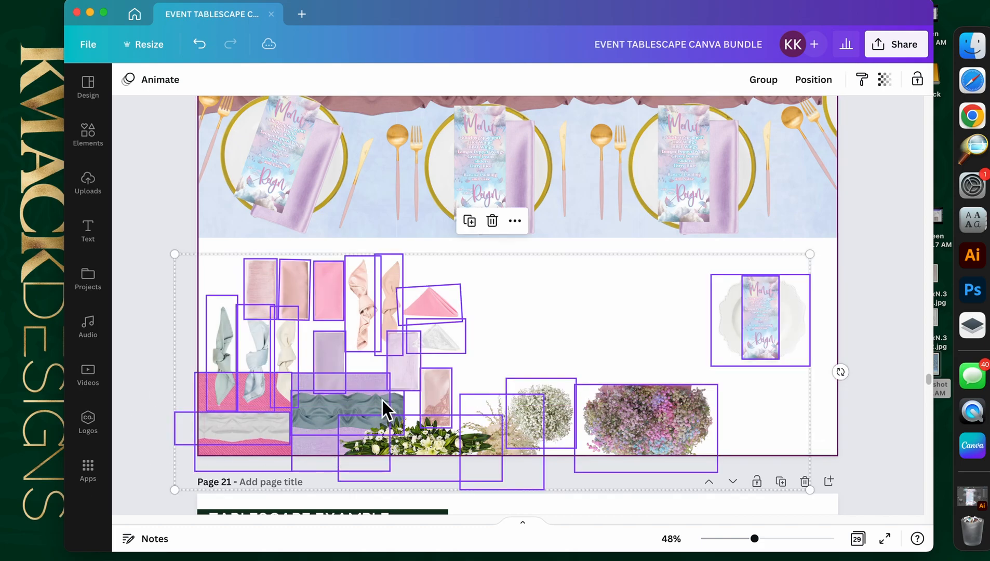
{"action": "left_click", "coordinate": [740, 412]}
{"action": "left_click", "coordinate": [652, 437]}
{"action": "key", "text": "Delete"}
{"action": "left_click", "coordinate": [566, 416]}
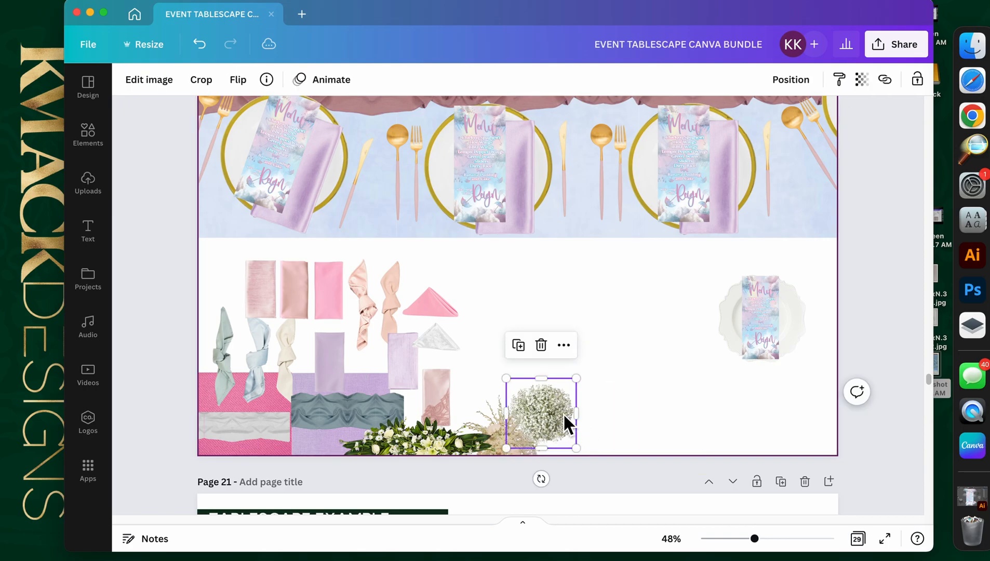
{"action": "key", "text": "Delete"}
{"action": "left_click", "coordinate": [475, 434]}
{"action": "key", "text": "Delete"}
{"action": "left_click", "coordinate": [446, 436]}
{"action": "key", "text": "Delete"}
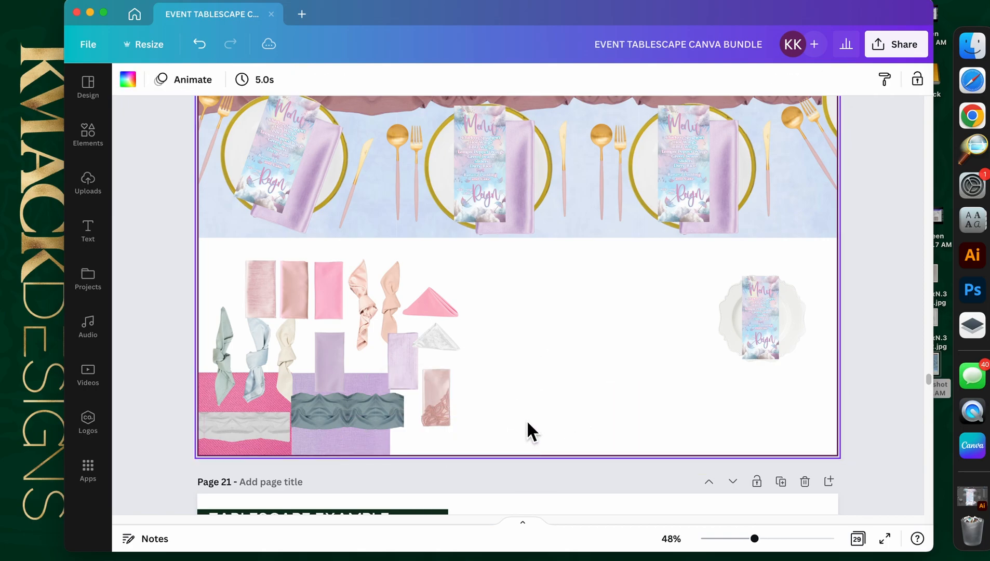
{"action": "left_click", "coordinate": [754, 315]}
{"action": "left_click_drag", "start_coordinate": [830, 261], "coordinate": [226, 463]}
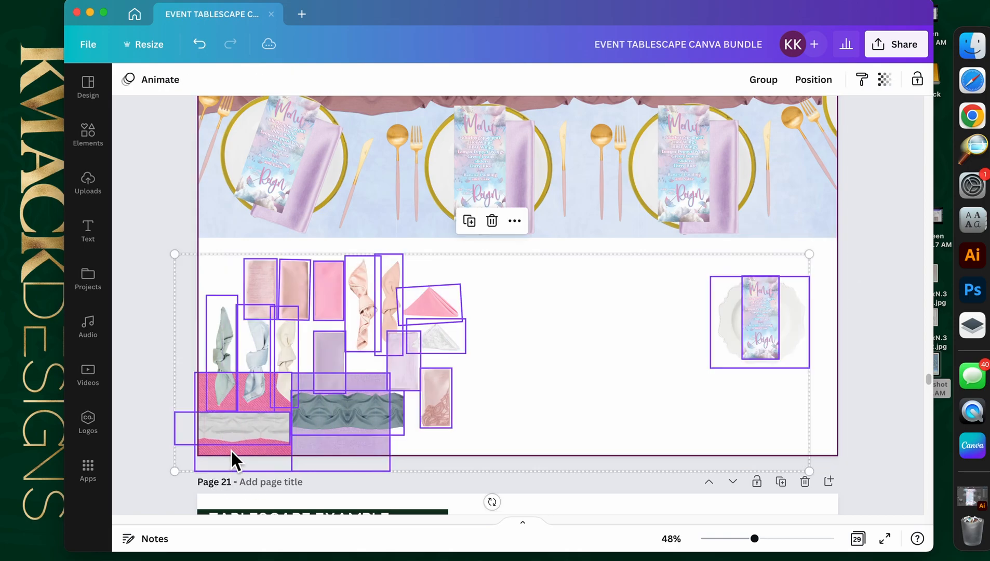
{"action": "left_click", "coordinate": [632, 382]}
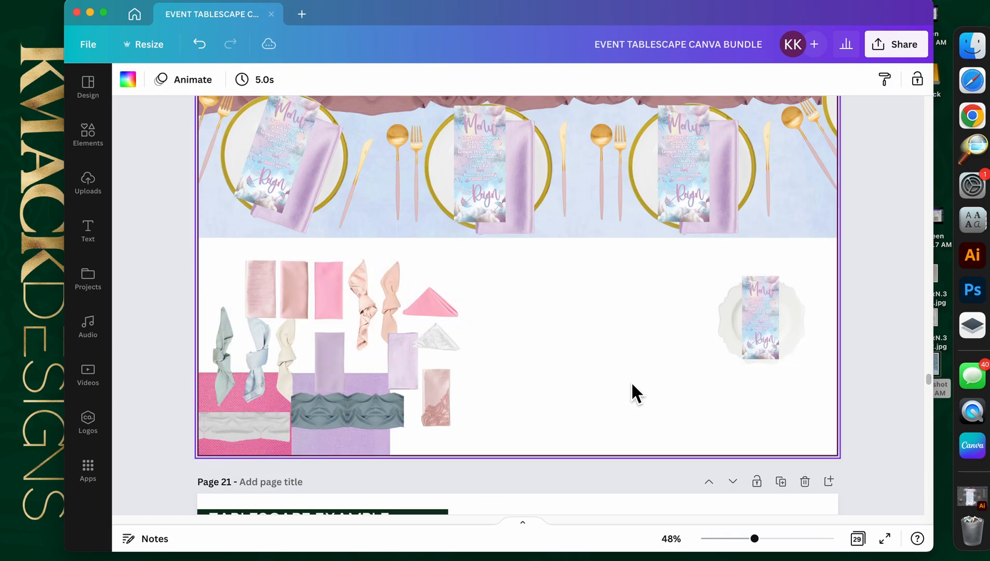
{"action": "scroll", "coordinate": [620, 388], "scroll_direction": "up", "scroll_amount": 5}
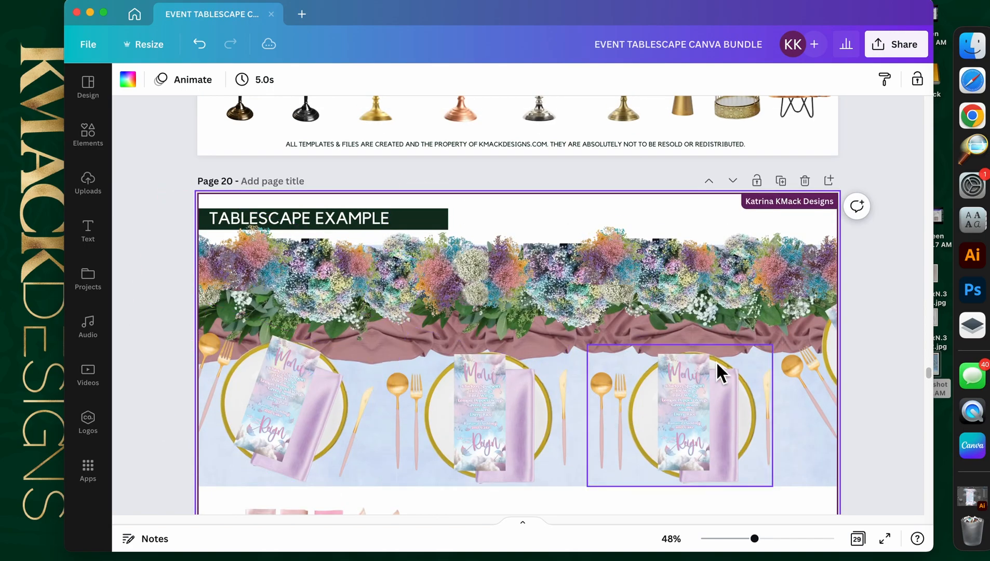
{"action": "scroll", "coordinate": [612, 422], "scroll_direction": "down", "scroll_amount": 3}
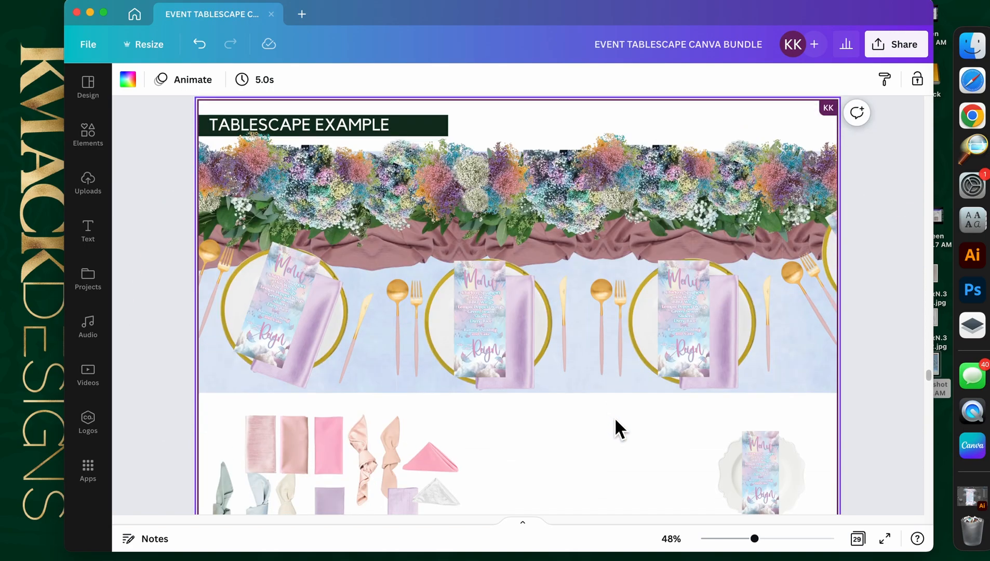
{"action": "scroll", "coordinate": [614, 418], "scroll_direction": "down", "scroll_amount": 2}
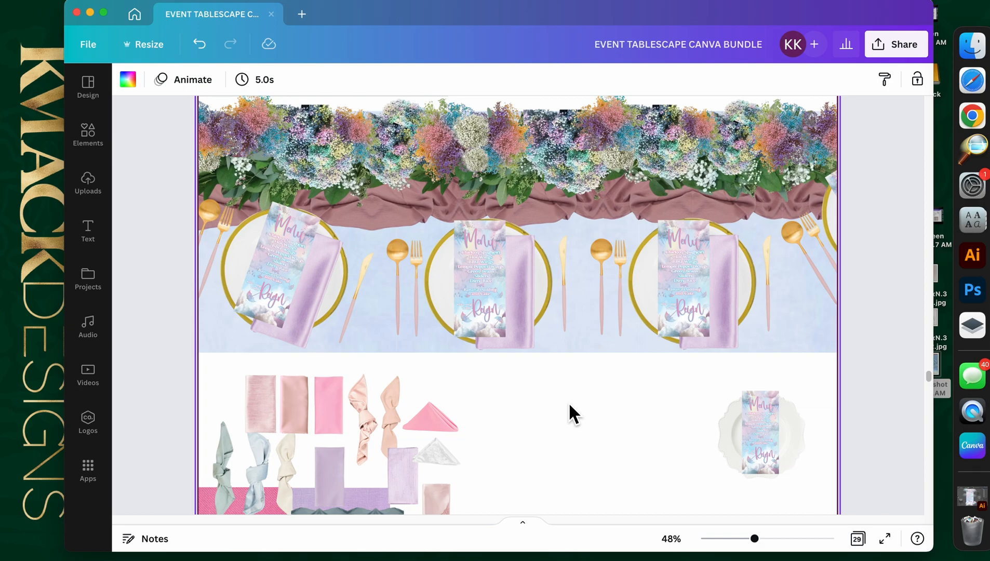
{"action": "scroll", "coordinate": [569, 405], "scroll_direction": "up", "scroll_amount": 1}
{"action": "scroll", "coordinate": [569, 406], "scroll_direction": "down", "scroll_amount": 3}
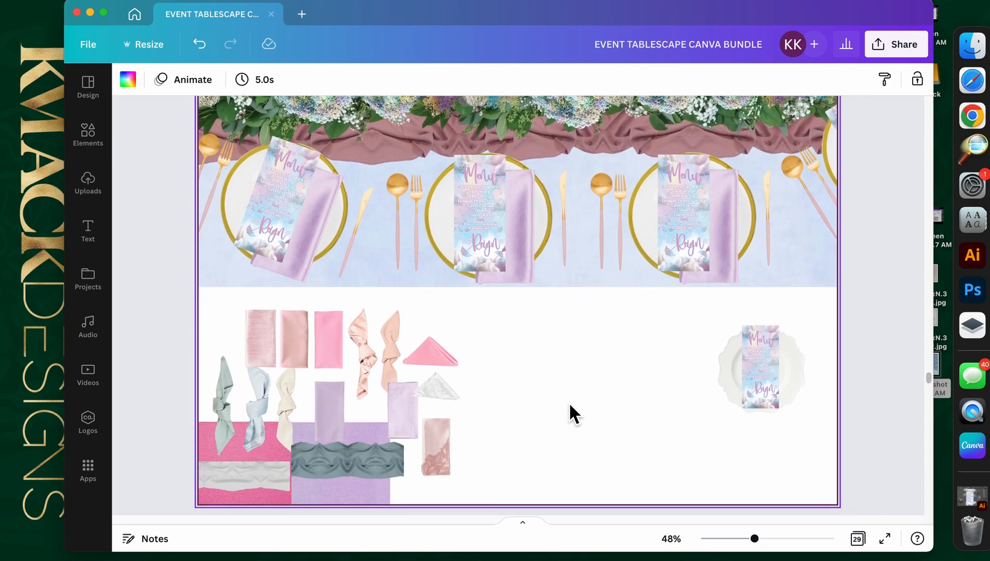
{"action": "scroll", "coordinate": [586, 404], "scroll_direction": "down", "scroll_amount": 1}
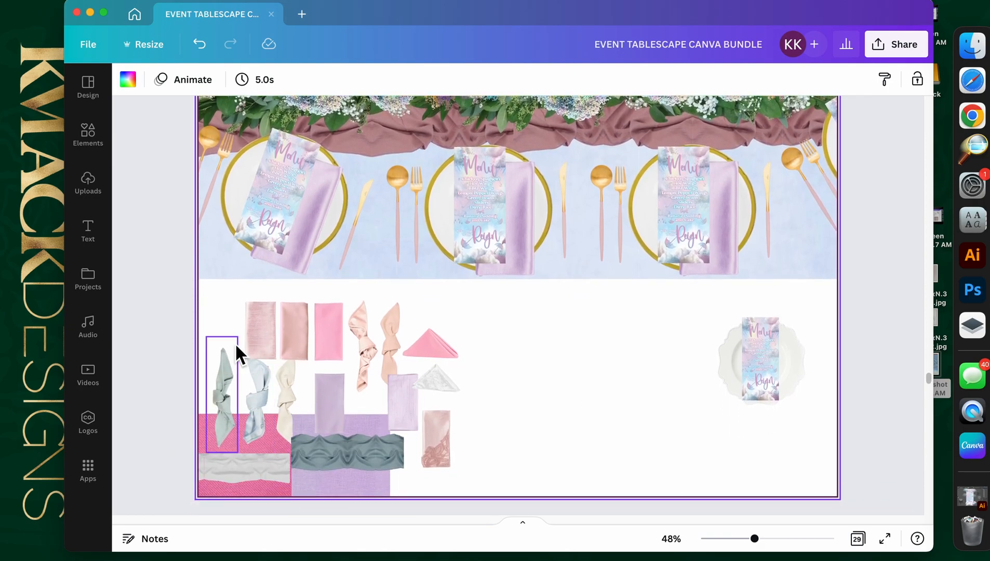
Step: Move the collection of folded and knotted napkins together to the lower-right area of the page
{"action": "left_click_drag", "start_coordinate": [210, 327], "coordinate": [460, 370]}
{"action": "left_click_drag", "start_coordinate": [311, 369], "coordinate": [745, 411]}
{"action": "left_click", "coordinate": [447, 385]}
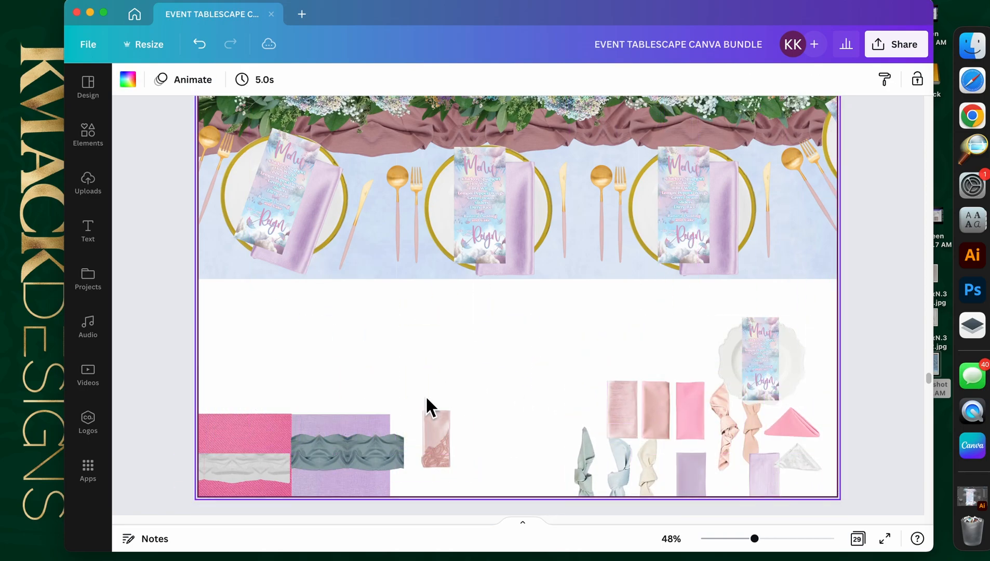
Step: Move the lavender linen up beneath the tablescape, shift the teal and grey ruffled runners right, and delete the pink linen
{"action": "left_click_drag", "start_coordinate": [346, 461], "coordinate": [274, 343]}
{"action": "left_click", "coordinate": [345, 471]}
{"action": "left_click", "coordinate": [255, 465]}
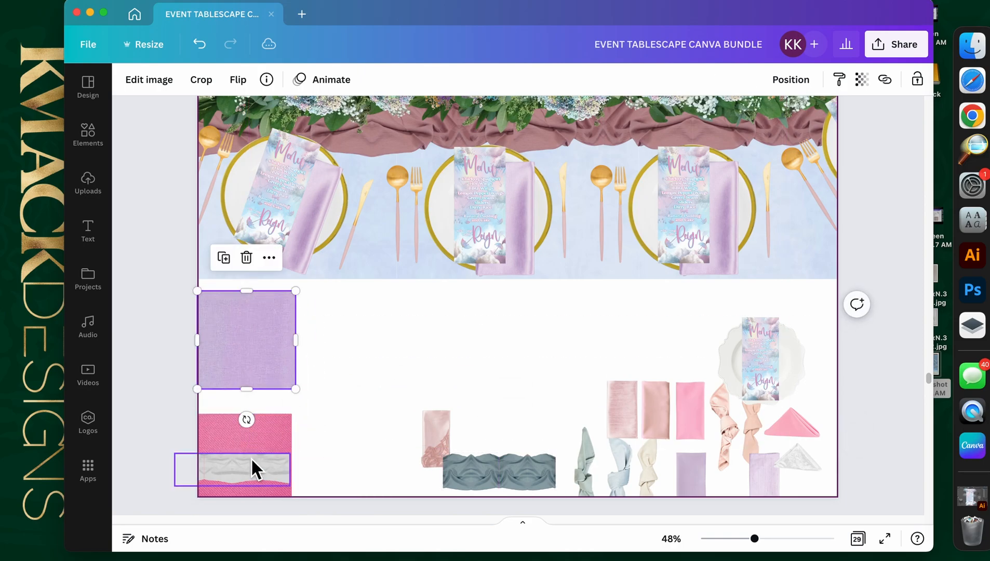
{"action": "key", "text": "Delete"}
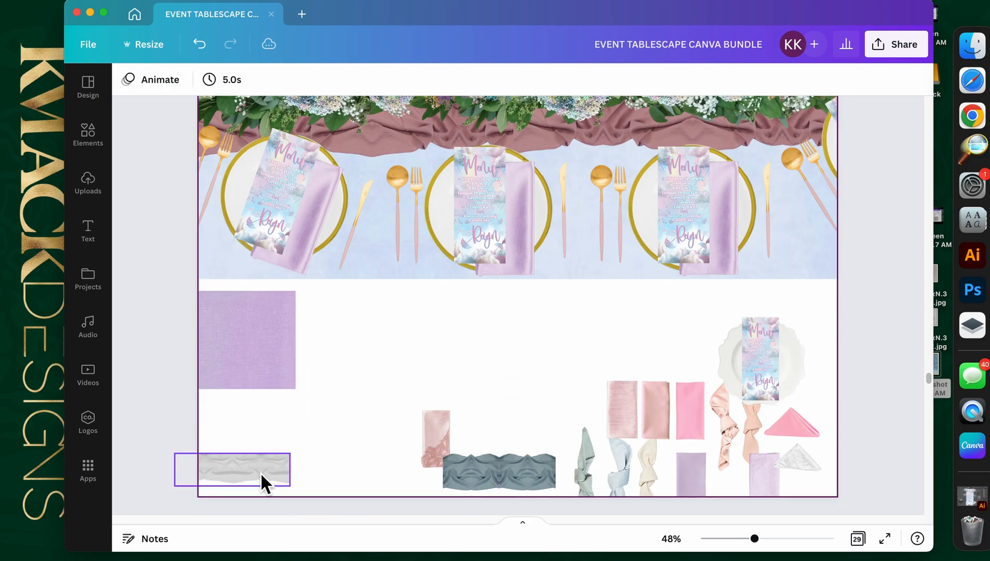
{"action": "left_click", "coordinate": [238, 482]}
{"action": "left_click_drag", "start_coordinate": [239, 481], "coordinate": [669, 490]}
Step: Delete the spare menu card and the white scalloped plate below the tablescape
{"action": "left_click", "coordinate": [758, 356]}
{"action": "key", "text": "Delete"}
{"action": "left_click", "coordinate": [784, 350]}
{"action": "key", "text": "Delete"}
{"action": "left_click", "coordinate": [673, 368]}
Step: Place the rose lace-trimmed napkin over the lavender linen's lower edge and enlarge it
{"action": "left_click", "coordinate": [279, 340]}
{"action": "left_click", "coordinate": [354, 372]}
{"action": "left_click_drag", "start_coordinate": [434, 435], "coordinate": [264, 375]}
{"action": "mouse_move", "coordinate": [267, 410]}
{"action": "left_mouse_down"}
{"action": "mouse_move", "coordinate": [284, 438]}
{"action": "mouse_move", "coordinate": [255, 408]}
{"action": "left_mouse_up"}
{"action": "left_click", "coordinate": [584, 416]}
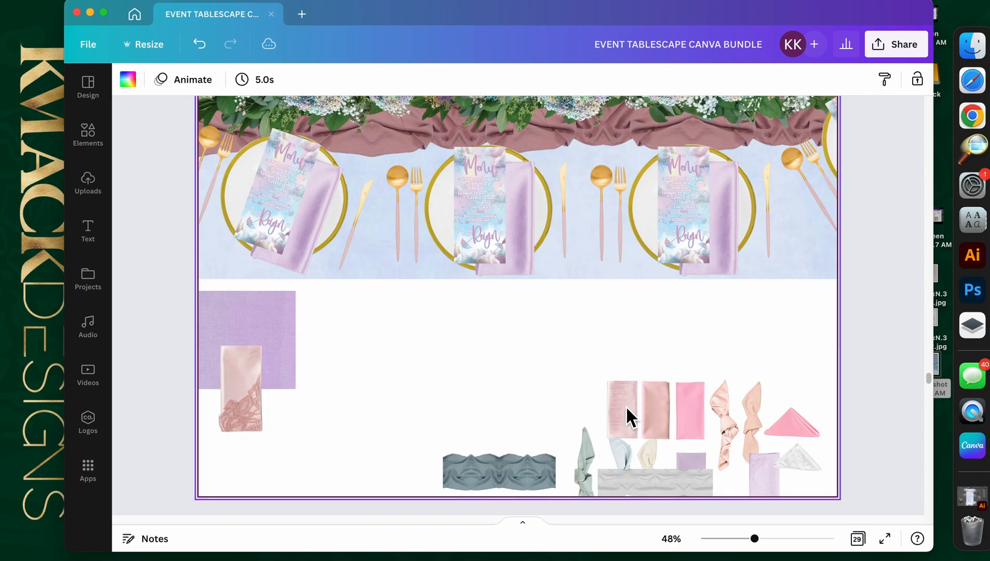
Step: Move the pink triangular napkin left of the napkin collection and set the pale blue knotted napkin beside the rose one
{"action": "left_click_drag", "start_coordinate": [793, 423], "coordinate": [538, 425]}
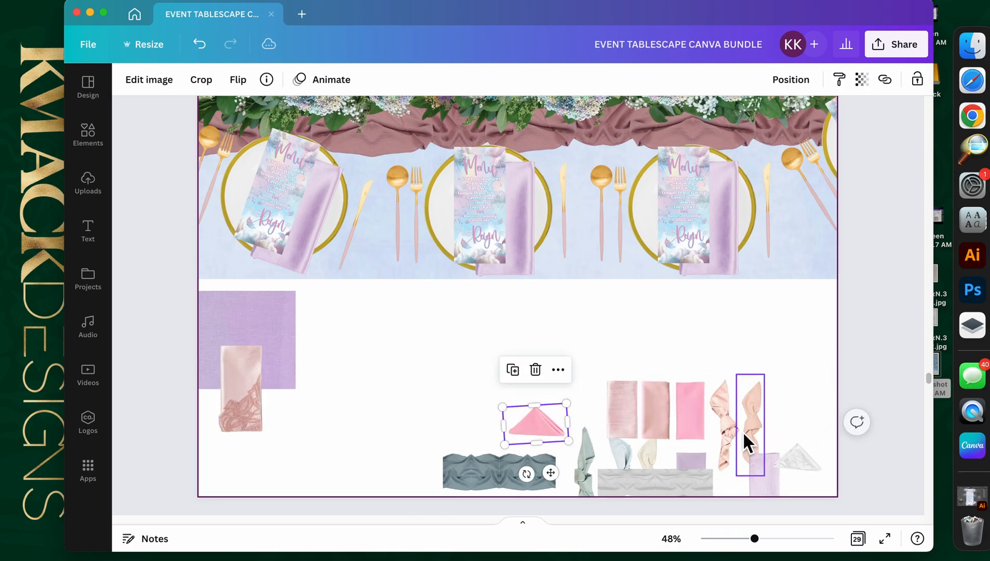
{"action": "left_click_drag", "start_coordinate": [628, 460], "coordinate": [289, 368]}
{"action": "left_click", "coordinate": [444, 373]}
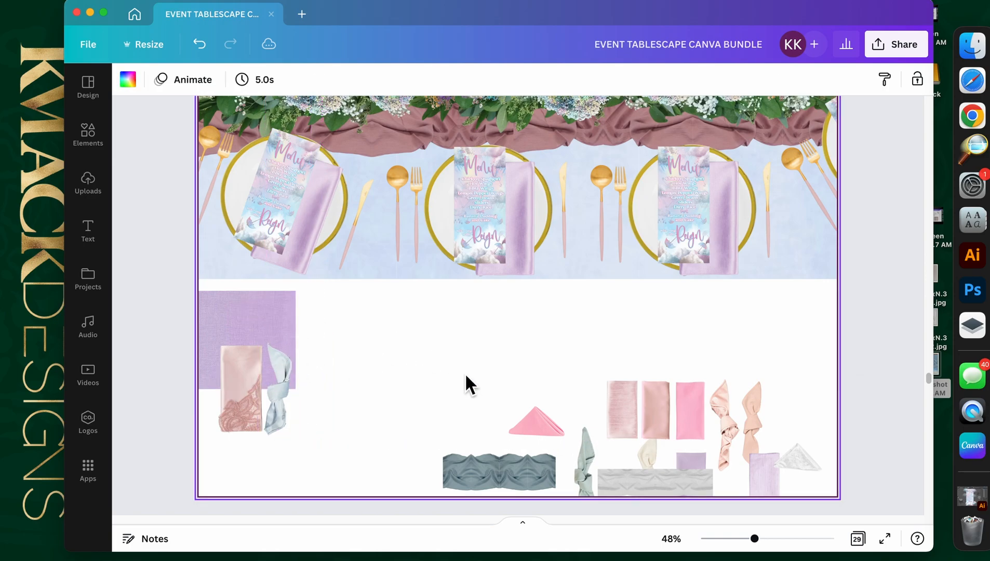
Step: Try the cream knotted napkin on the leftmost plate and undo the placement
{"action": "left_click_drag", "start_coordinate": [654, 455], "coordinate": [443, 388]}
{"action": "left_click_drag", "start_coordinate": [439, 426], "coordinate": [253, 202]}
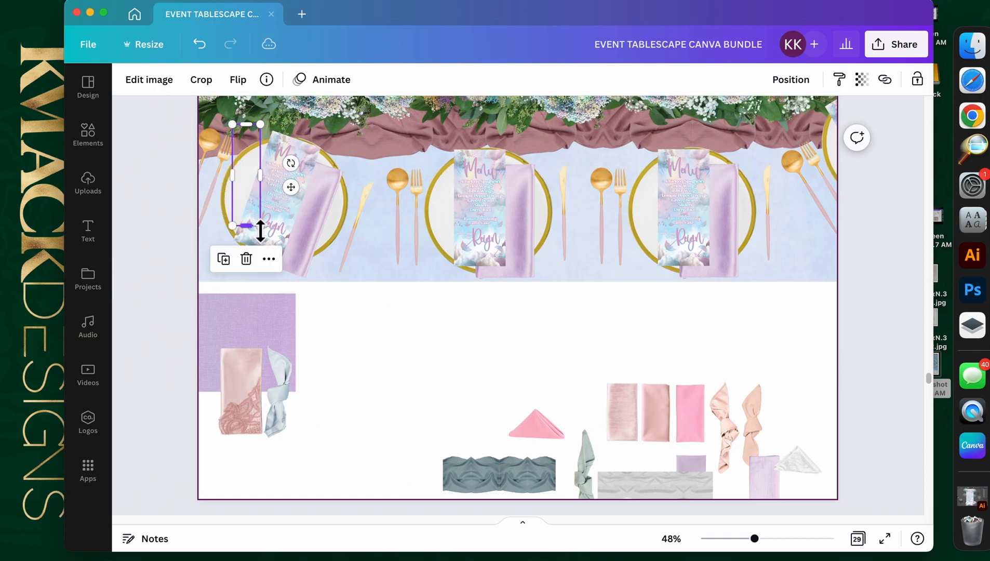
{"action": "key", "text": "super+z"}
{"action": "right_click", "coordinate": [435, 400]}
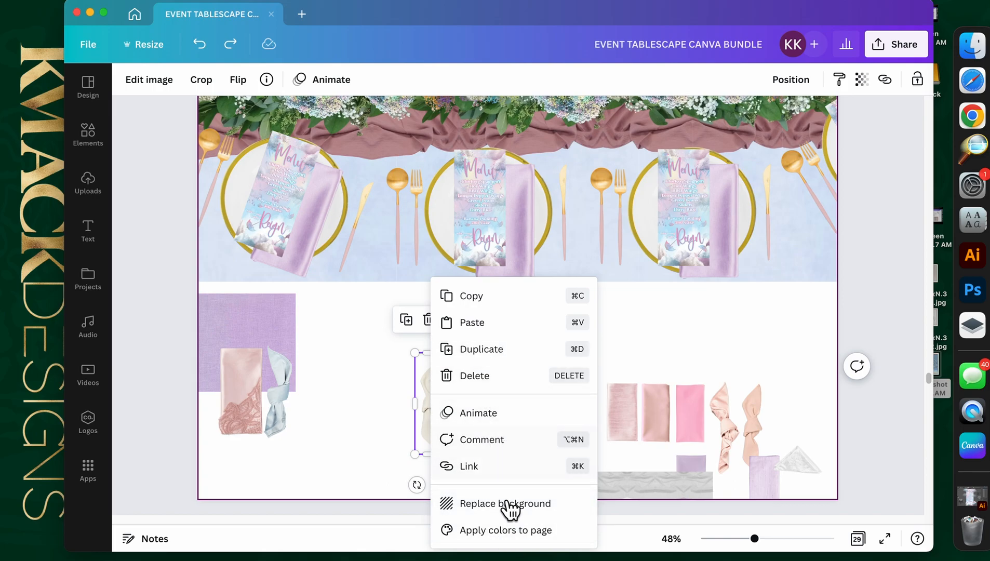
{"action": "left_click", "coordinate": [369, 368]}
Step: Bring the cream knotted napkin to the front, rotate it about 21° and place it along the leftmost plate's left side
{"action": "left_click_drag", "start_coordinate": [433, 391], "coordinate": [354, 316]}
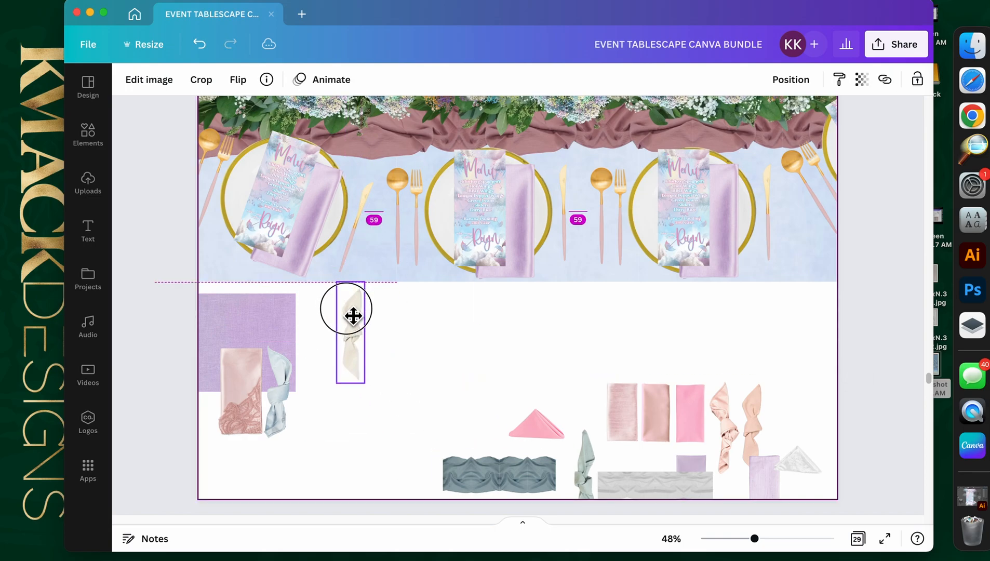
{"action": "right_click", "coordinate": [354, 317]}
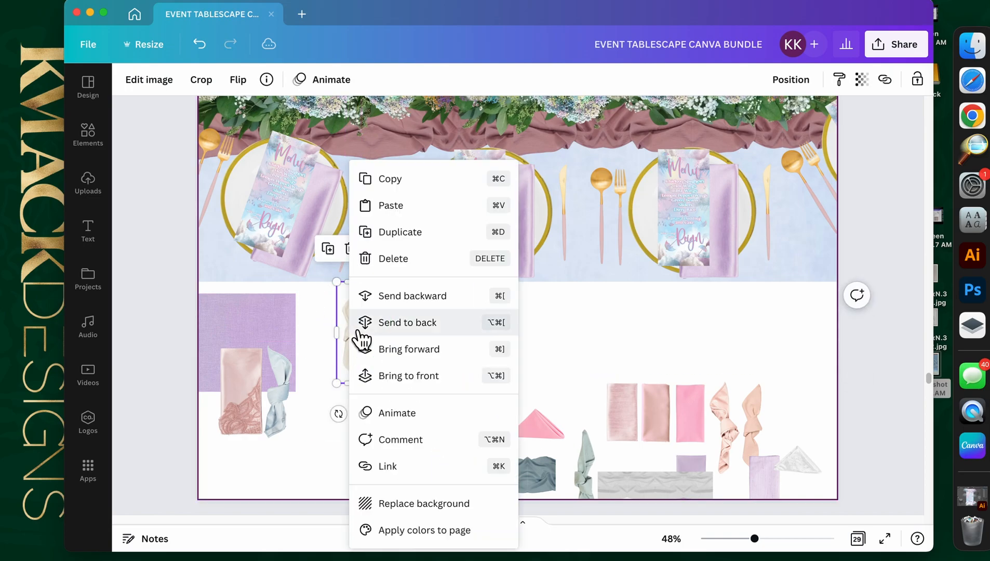
{"action": "left_click", "coordinate": [431, 376]}
{"action": "left_click_drag", "start_coordinate": [338, 414], "coordinate": [309, 411]}
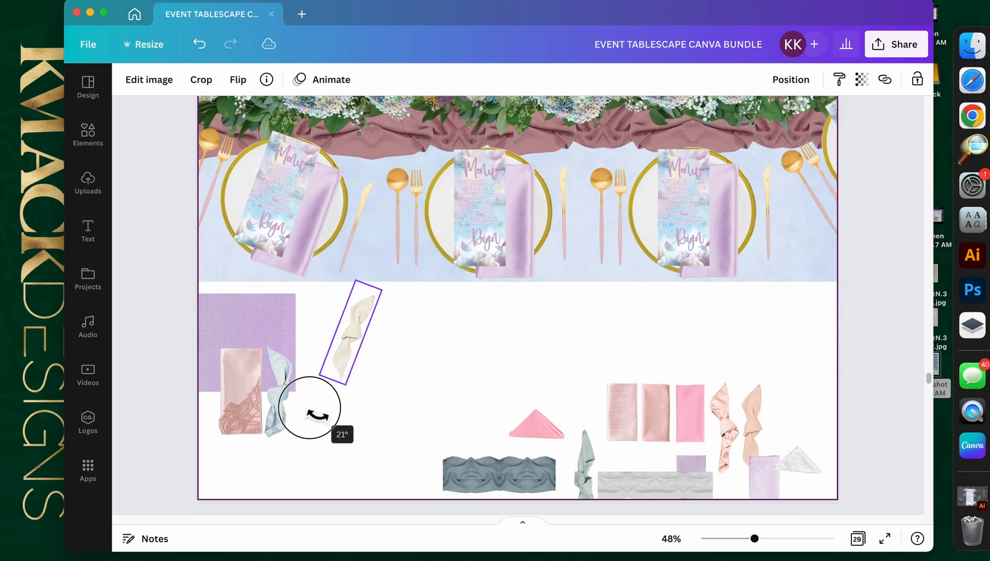
{"action": "left_click_drag", "start_coordinate": [342, 376], "coordinate": [241, 204]}
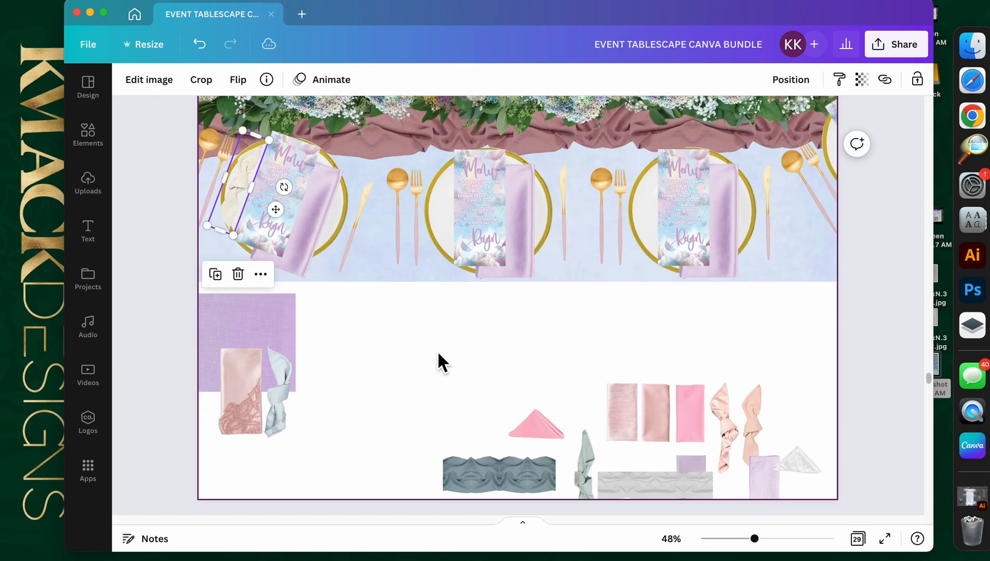
Step: Duplicate the cream knotted napkin, straighten the copy and place it along the left side of the third plate
{"action": "key", "text": "super+d"}
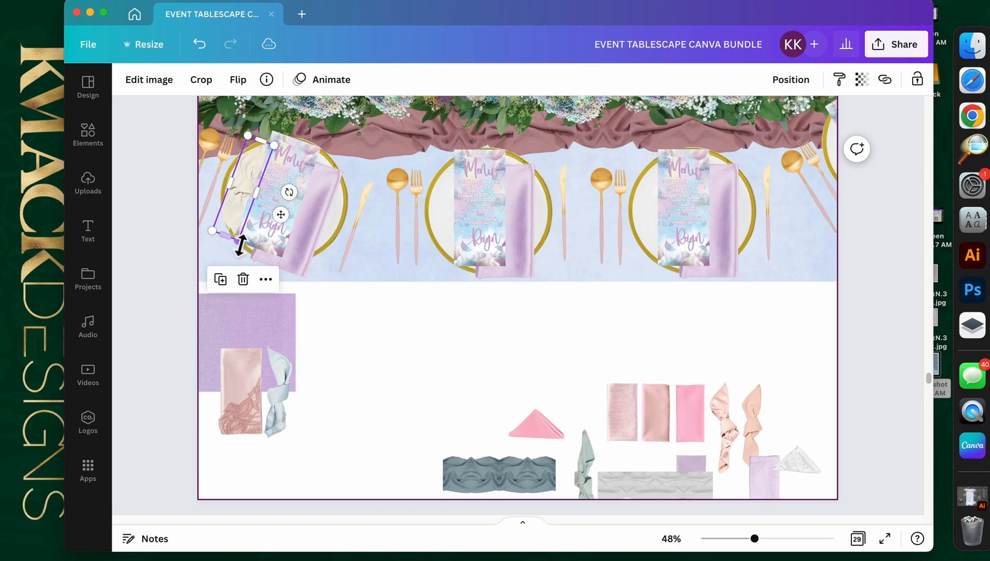
{"action": "left_click_drag", "start_coordinate": [258, 241], "coordinate": [433, 387]}
{"action": "left_click_drag", "start_coordinate": [385, 411], "coordinate": [410, 439]}
{"action": "left_click_drag", "start_coordinate": [426, 358], "coordinate": [652, 239]}
{"action": "left_click", "coordinate": [416, 387]}
{"action": "left_click", "coordinate": [464, 347]}
Step: Bring the blush ruffled knotted napkin to the front and place it along the left side of the middle plate
{"action": "left_click_drag", "start_coordinate": [719, 427], "coordinate": [429, 352]}
{"action": "right_click", "coordinate": [429, 352]}
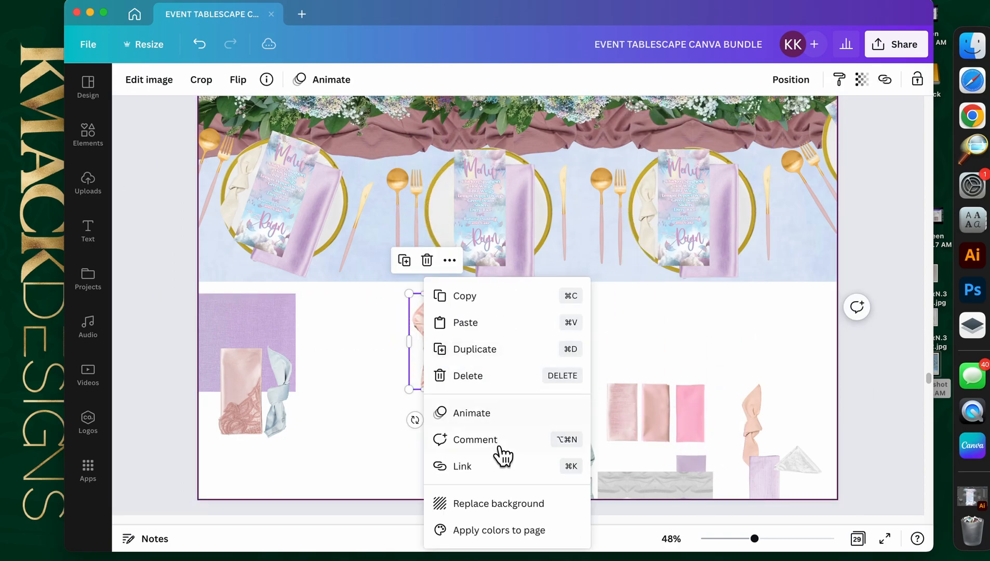
{"action": "left_click", "coordinate": [390, 353]}
{"action": "left_click_drag", "start_coordinate": [423, 343], "coordinate": [456, 222]}
{"action": "right_click", "coordinate": [414, 283]}
{"action": "left_click", "coordinate": [502, 383]}
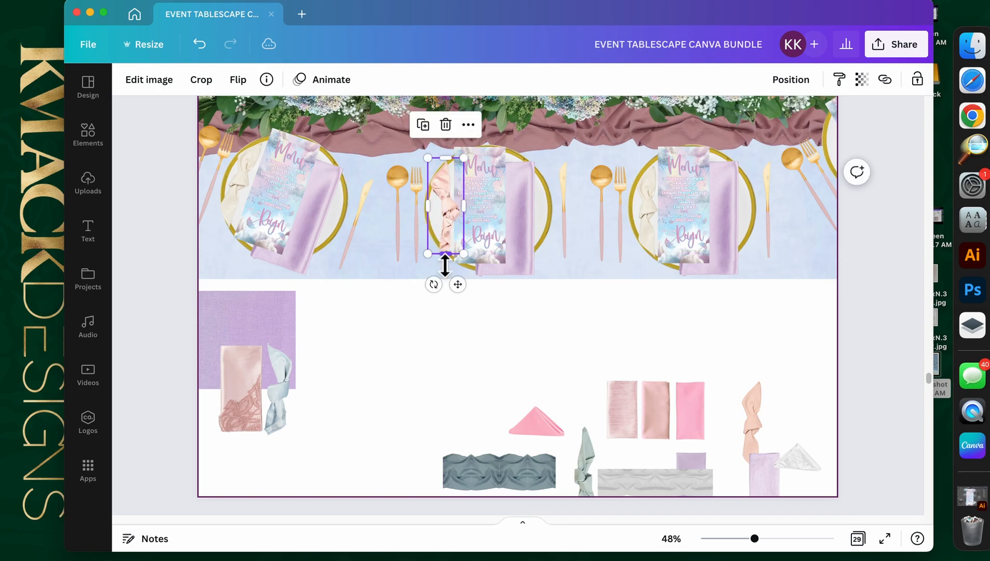
{"action": "left_click_drag", "start_coordinate": [639, 221], "coordinate": [646, 218]}
{"action": "left_click", "coordinate": [581, 299]}
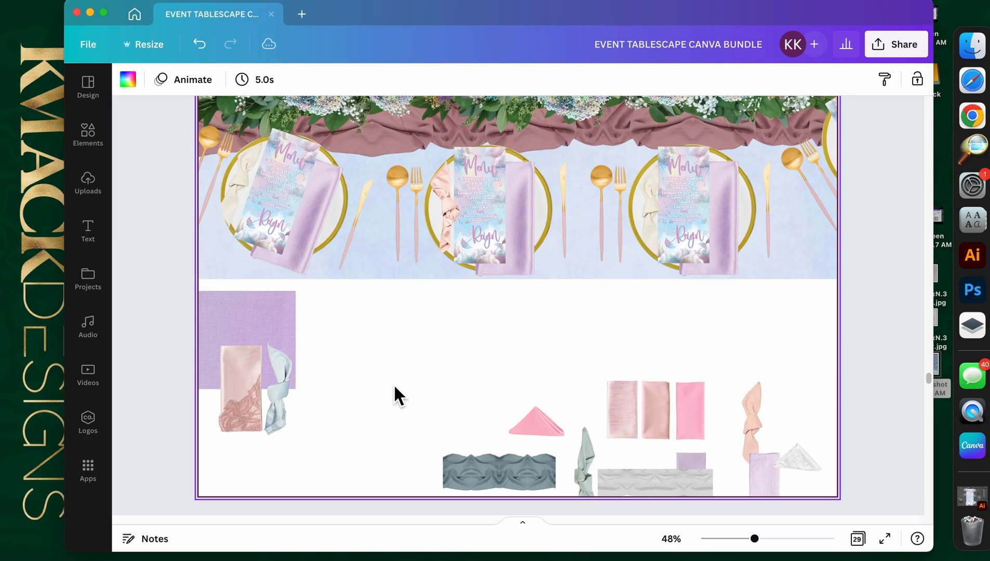
{"action": "scroll", "coordinate": [394, 387], "scroll_direction": "up", "scroll_amount": 1}
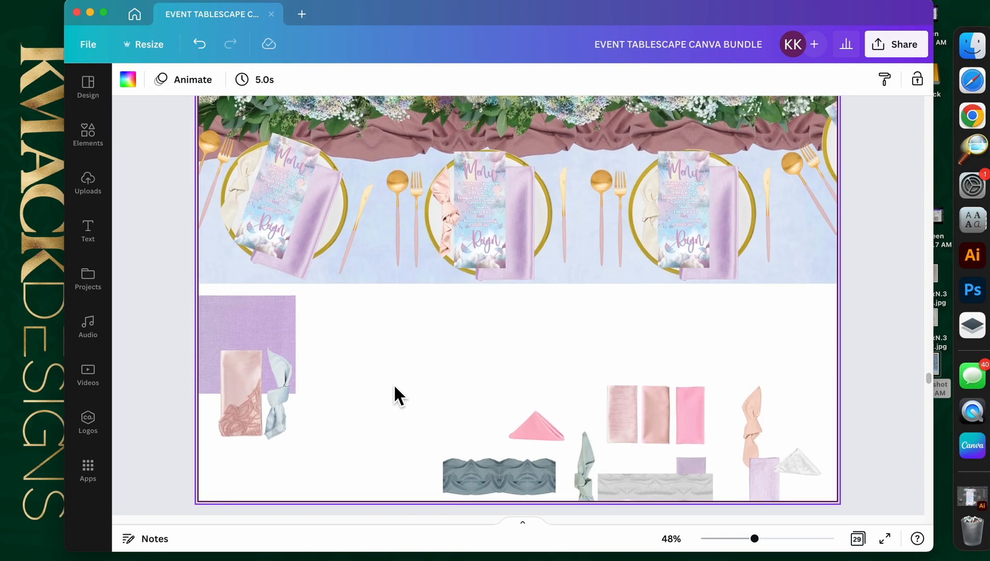
Step: Duplicate the blush knotted napkin, rotate the copy to about -48° and place it on the partial plate at the page's right edge
{"action": "left_click", "coordinate": [431, 239]}
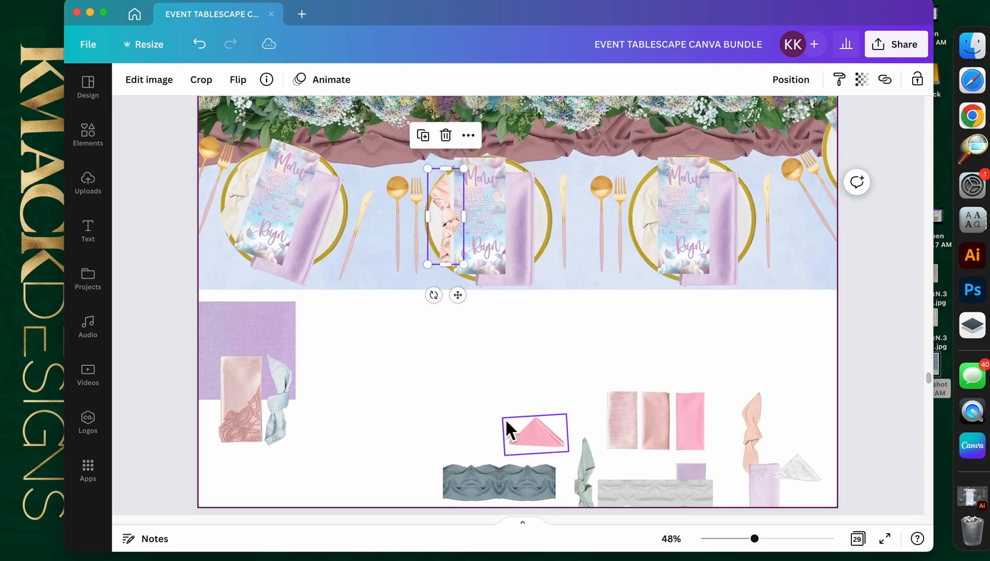
{"action": "key", "text": "super+d"}
{"action": "left_click_drag", "start_coordinate": [462, 226], "coordinate": [716, 323]}
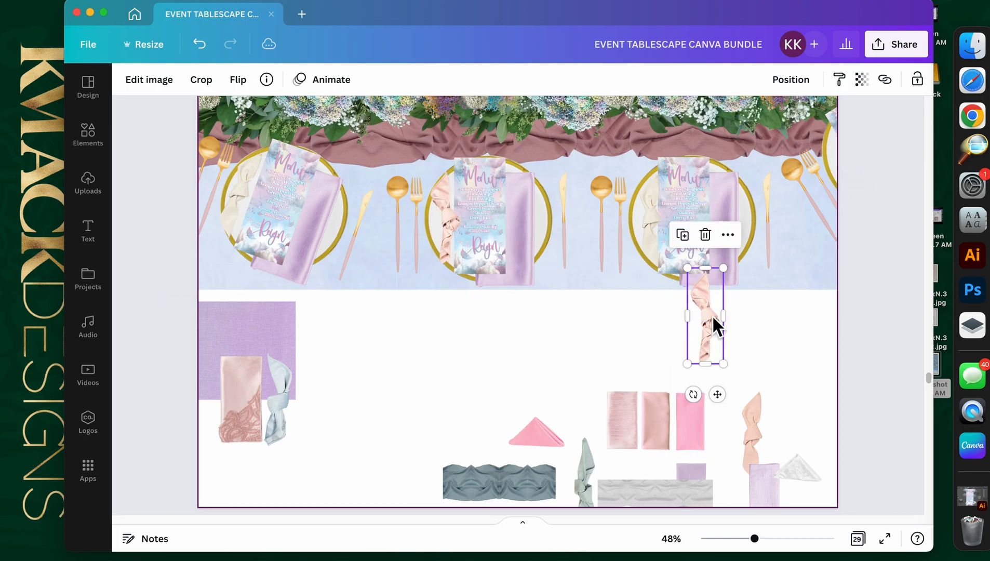
{"action": "left_click_drag", "start_coordinate": [699, 391], "coordinate": [763, 383]}
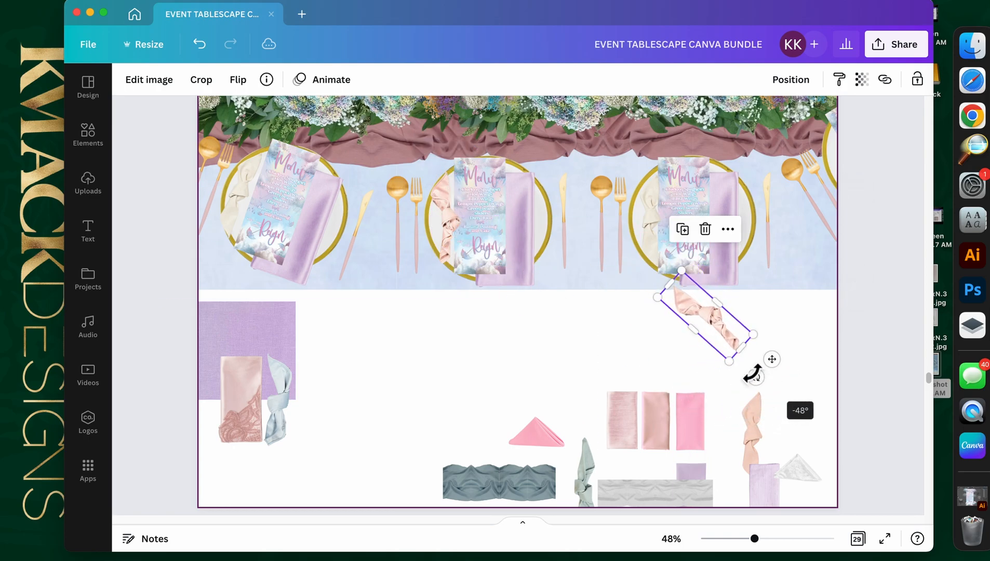
{"action": "left_click_drag", "start_coordinate": [703, 322], "coordinate": [851, 164]}
{"action": "left_click", "coordinate": [402, 371]}
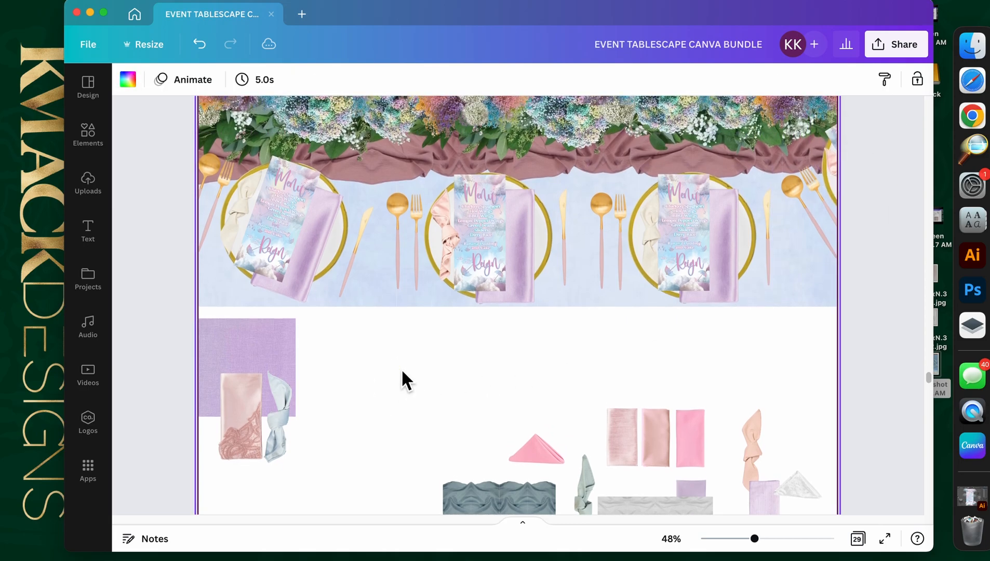
Step: Delete the pink triangular napkin, the peach knotted napkin, the folded lavender napkin and the small lavender piece from the spare items
{"action": "left_click", "coordinate": [248, 403]}
{"action": "left_click", "coordinate": [283, 403]}
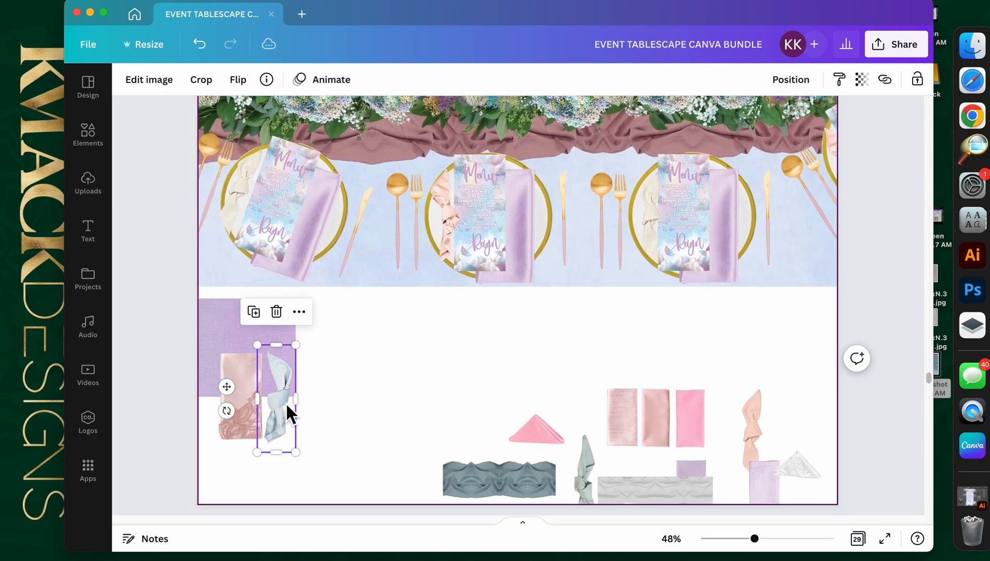
{"action": "left_click", "coordinate": [323, 397]}
{"action": "left_click", "coordinate": [533, 431]}
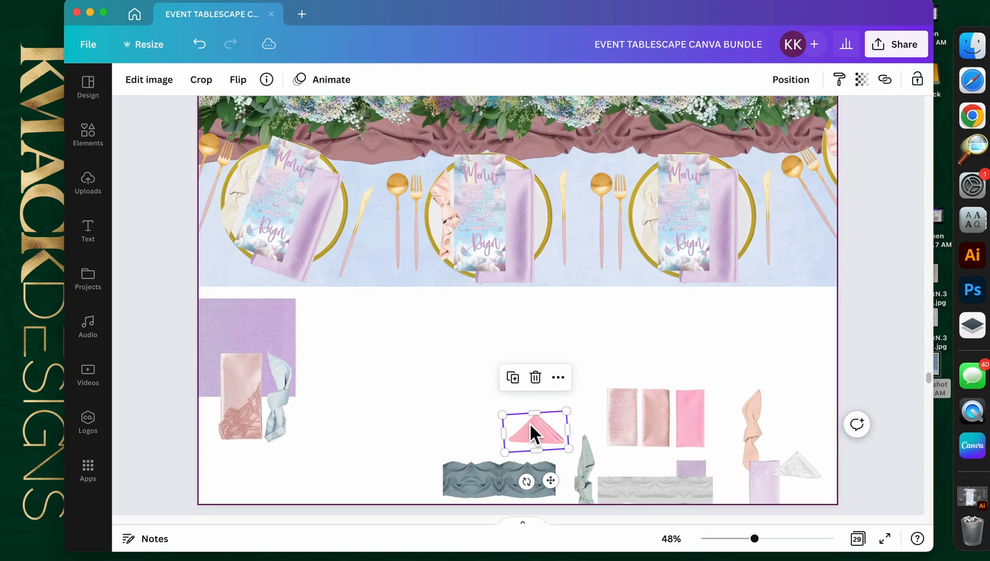
{"action": "key", "text": "Delete"}
{"action": "left_click", "coordinate": [747, 437]}
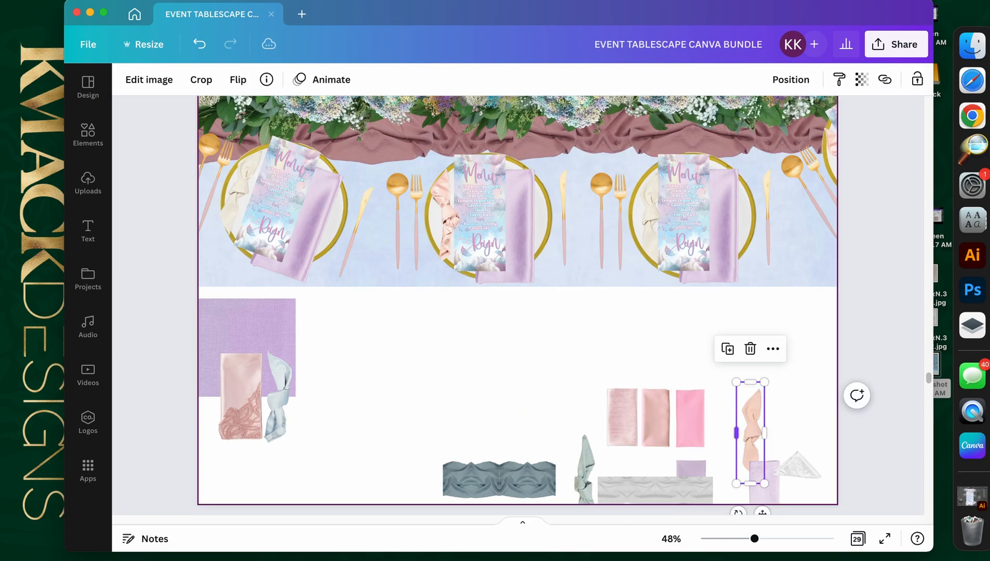
{"action": "key", "text": "Delete"}
{"action": "left_click", "coordinate": [764, 489]}
{"action": "key", "text": "Delete"}
{"action": "left_click", "coordinate": [690, 470]}
{"action": "key", "text": "Delete"}
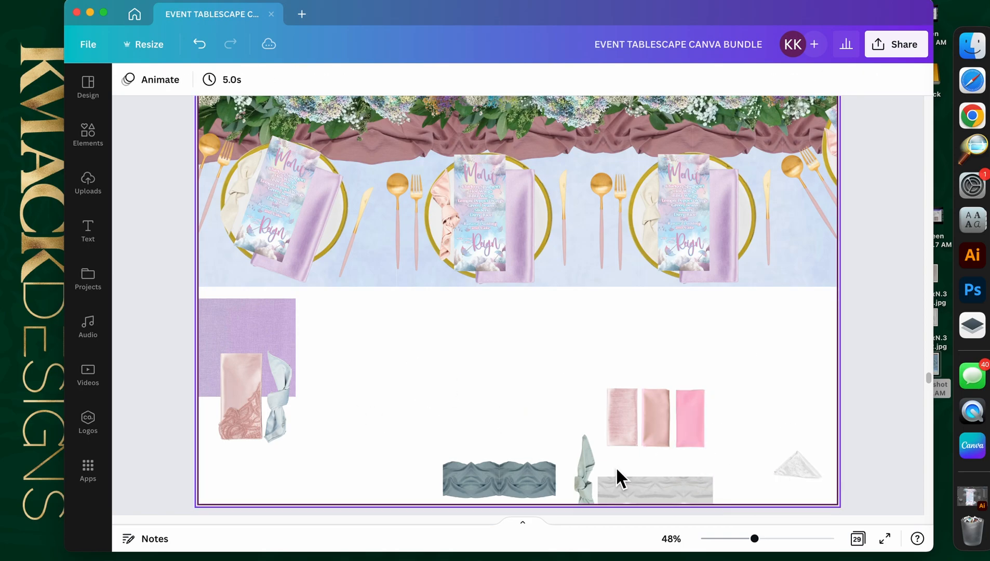
Step: Move the sage green knotted napkin beside the pale blue one and delete it
{"action": "left_click", "coordinate": [589, 465]}
{"action": "left_click_drag", "start_coordinate": [585, 488], "coordinate": [324, 407]}
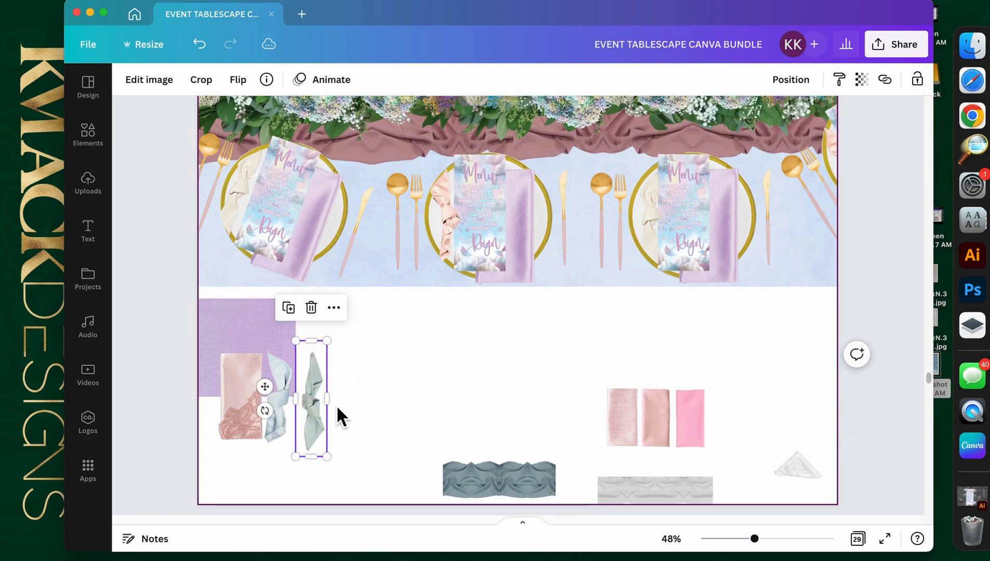
{"action": "key", "text": "Delete"}
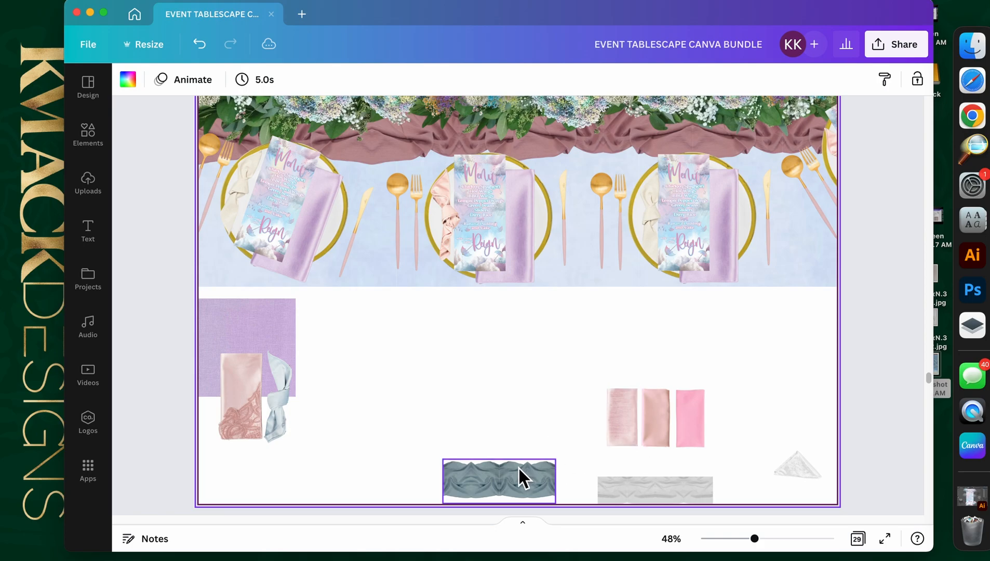
{"action": "left_click", "coordinate": [519, 467]}
Step: Gather the three folded pink napkins to the right of the pale blue knotted napkin and delete them
{"action": "left_click_drag", "start_coordinate": [634, 427], "coordinate": [354, 436]}
{"action": "left_click", "coordinate": [658, 437]}
{"action": "left_click_drag", "start_coordinate": [659, 437], "coordinate": [396, 434]}
{"action": "left_click_drag", "start_coordinate": [699, 427], "coordinate": [426, 423]}
{"action": "left_click", "coordinate": [517, 428]}
{"action": "key", "text": "Delete"}
{"action": "left_click_drag", "start_coordinate": [448, 372], "coordinate": [335, 444]}
{"action": "key", "text": "Delete"}
{"action": "left_click", "coordinate": [435, 373]}
Step: Delete the white triangular napkin near the page's lower right corner
{"action": "left_click", "coordinate": [546, 480]}
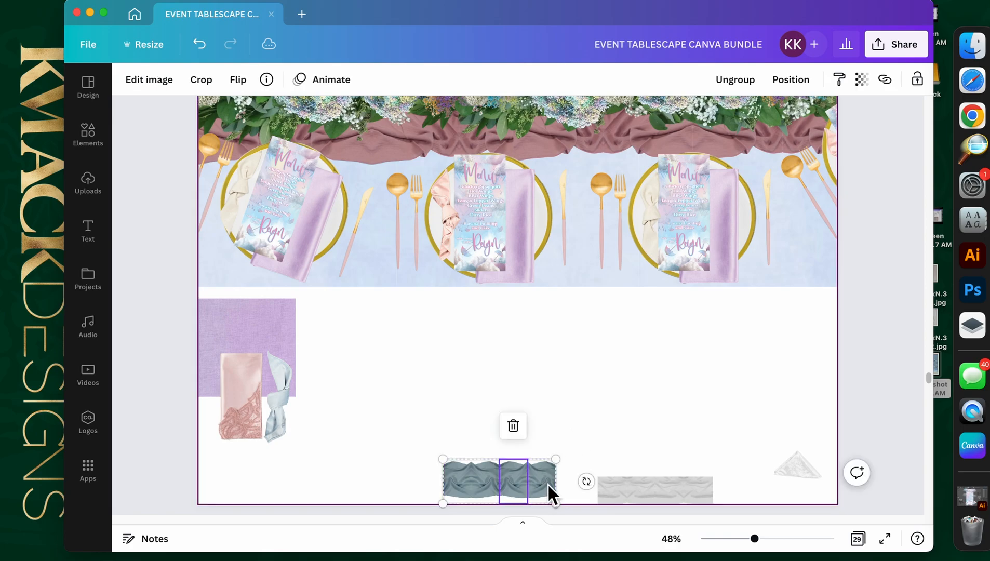
{"action": "scroll", "coordinate": [547, 476], "scroll_direction": "down", "scroll_amount": 2}
{"action": "left_click", "coordinate": [802, 439]}
{"action": "key", "text": "Delete"}
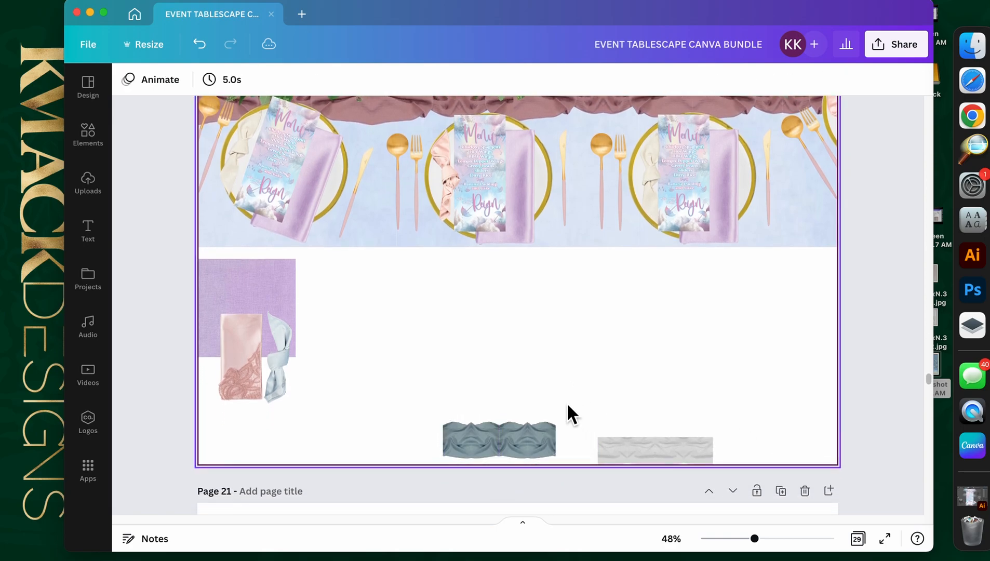
Step: Move the rose lace napkin and the pale blue knotted napkin together to the lower right corner of the page
{"action": "left_click", "coordinate": [247, 370]}
{"action": "left_click", "coordinate": [256, 374], "text": "shift"}
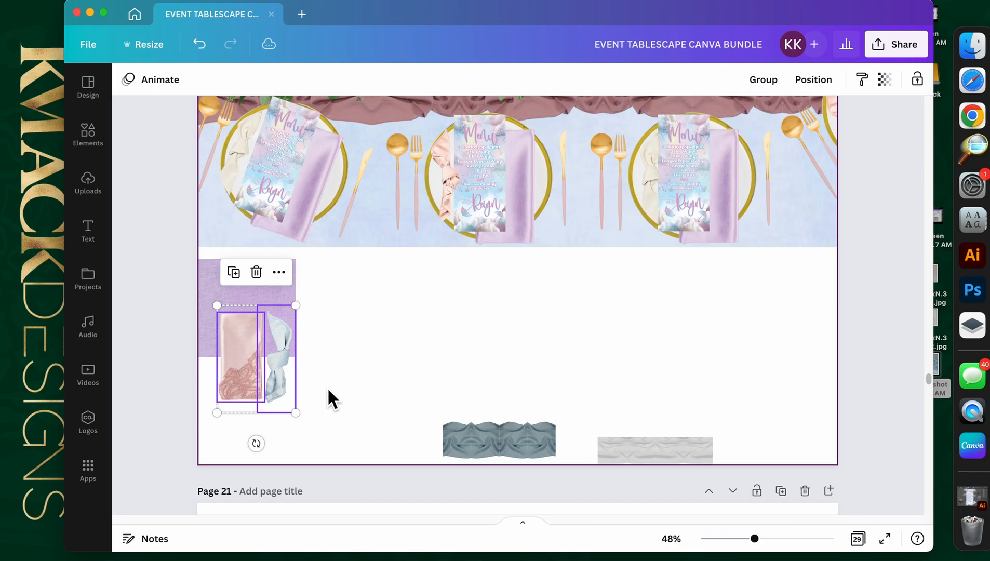
{"action": "scroll", "coordinate": [328, 391], "scroll_direction": "down", "scroll_amount": 3}
{"action": "scroll", "coordinate": [329, 390], "scroll_direction": "up", "scroll_amount": 4}
{"action": "left_click_drag", "start_coordinate": [297, 398], "coordinate": [802, 486]}
{"action": "key", "text": "Escape"}
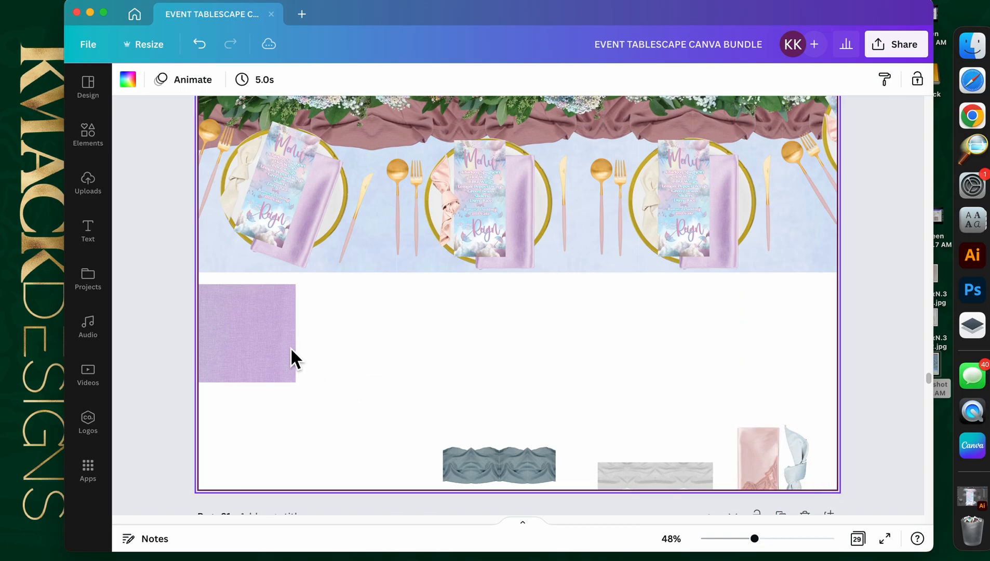
Step: Enlarge the purple linen square to about twice its size, trim its lower edge slightly and shift it down along the page's left edge
{"action": "left_click", "coordinate": [294, 354]}
{"action": "left_click_drag", "start_coordinate": [305, 394], "coordinate": [413, 471]}
{"action": "left_click_drag", "start_coordinate": [355, 434], "coordinate": [359, 437]}
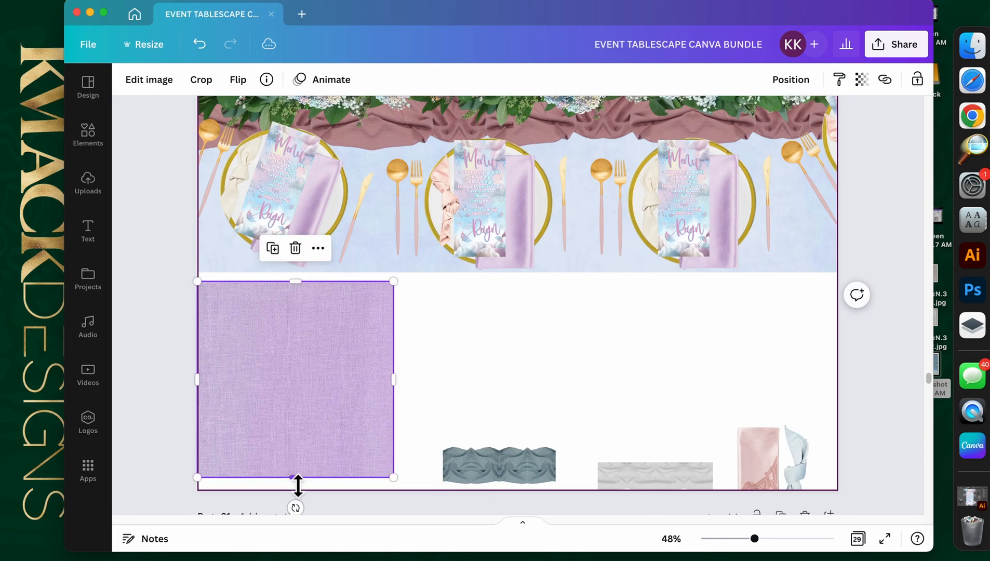
{"action": "mouse_move", "coordinate": [302, 483]}
{"action": "left_mouse_down"}
{"action": "mouse_move", "coordinate": [294, 458]}
{"action": "mouse_move", "coordinate": [295, 467]}
{"action": "left_mouse_up"}
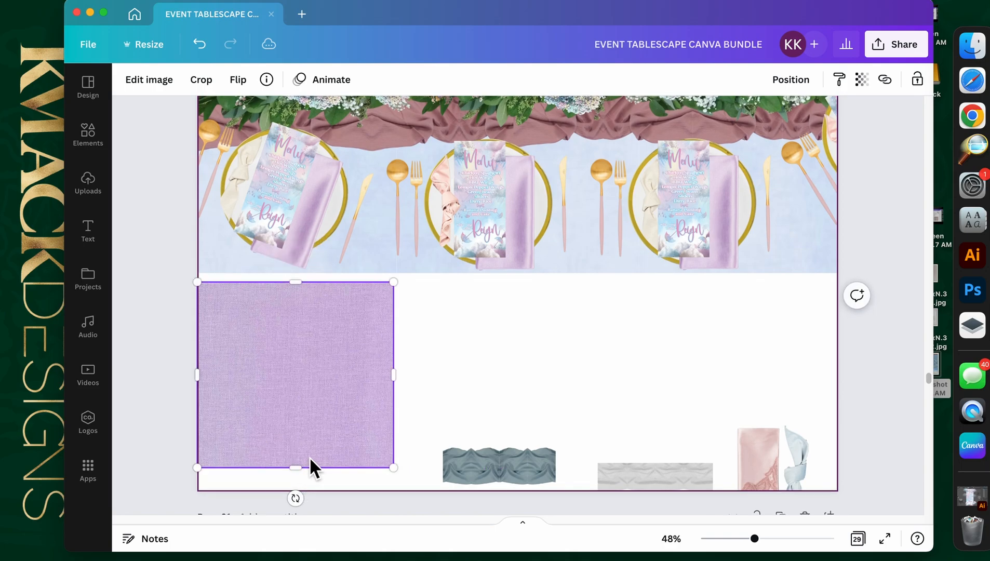
{"action": "scroll", "coordinate": [318, 442], "scroll_direction": "up", "scroll_amount": 1}
{"action": "left_click_drag", "start_coordinate": [320, 390], "coordinate": [322, 406]}
Step: Move the teal runner, the grey runner and the two spare napkins over the upper part of the purple linen square
{"action": "left_click_drag", "start_coordinate": [487, 484], "coordinate": [319, 310]}
{"action": "left_click_drag", "start_coordinate": [627, 486], "coordinate": [380, 306]}
{"action": "left_click", "coordinate": [618, 413]}
{"action": "left_click_drag", "start_coordinate": [799, 486], "coordinate": [283, 324]}
Step: Duplicate the purple linen square, place the copy directly to its right and send it to the back
{"action": "left_click", "coordinate": [390, 409]}
{"action": "left_click_drag", "start_coordinate": [375, 420], "coordinate": [530, 411]}
{"action": "right_click", "coordinate": [523, 411]}
{"action": "left_click", "coordinate": [577, 322]}
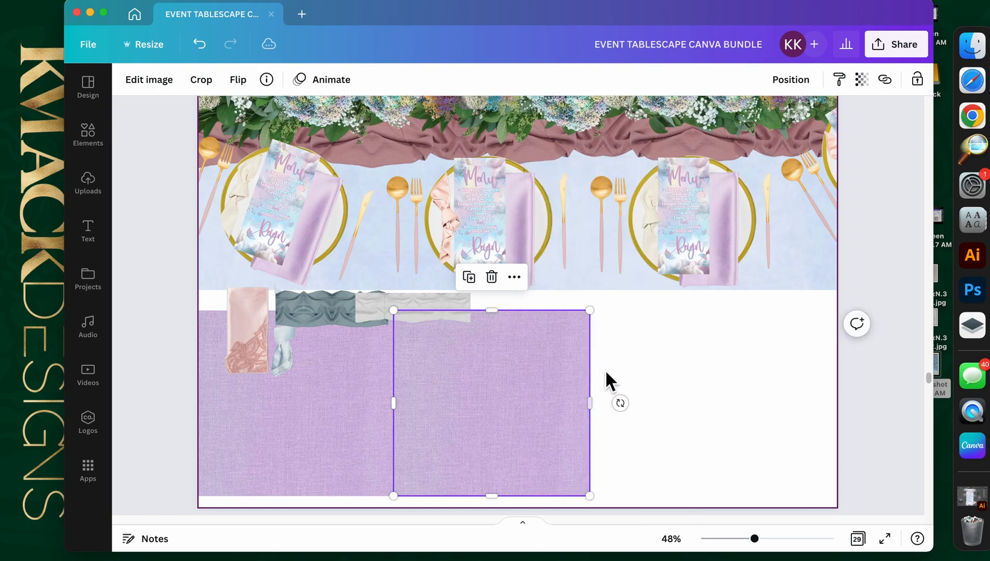
Step: Paste a third purple linen square and align it against the right edge of the second one
{"action": "key", "text": "super+v"}
{"action": "left_click_drag", "start_coordinate": [399, 403], "coordinate": [738, 390]}
{"action": "left_click", "coordinate": [573, 425]}
{"action": "left_click", "coordinate": [803, 437]}
{"action": "left_click_drag", "start_coordinate": [712, 437], "coordinate": [704, 436]}
{"action": "left_click", "coordinate": [820, 443]}
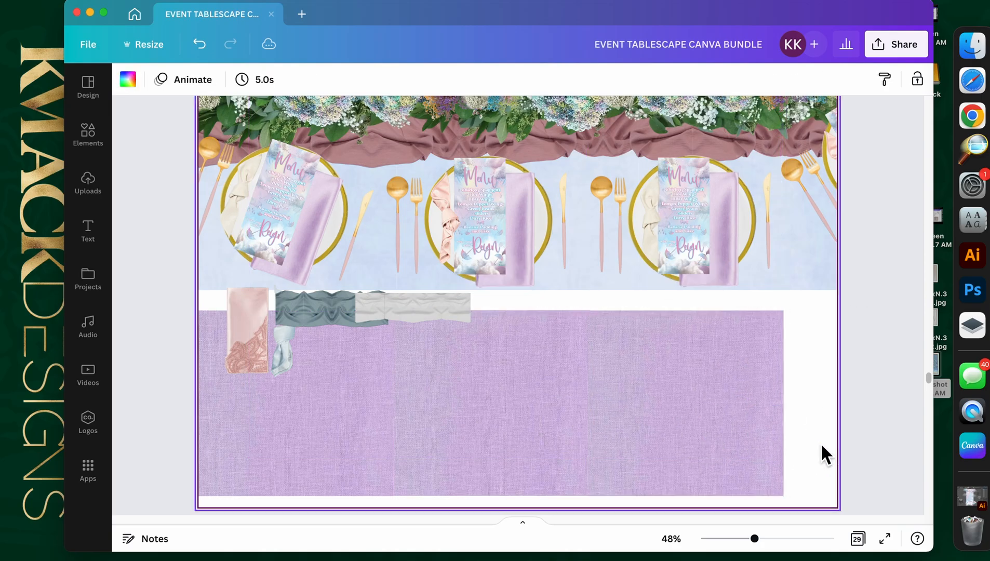
Step: Try scaling the three purple linen squares together to the full page width and moving them up under the place settings
{"action": "left_click", "coordinate": [723, 437]}
{"action": "left_click", "coordinate": [566, 431], "text": "shift"}
{"action": "left_click", "coordinate": [321, 427], "text": "shift"}
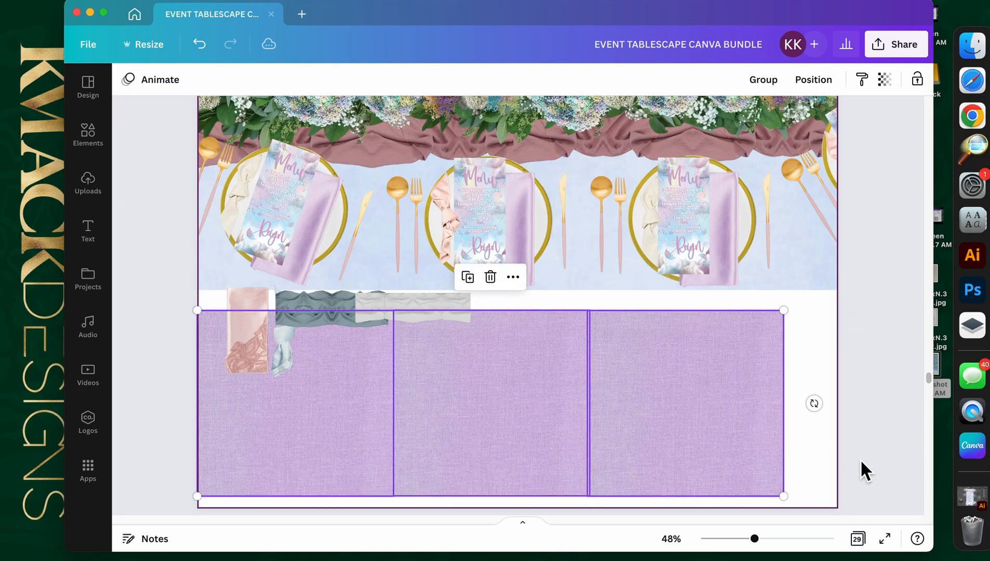
{"action": "left_click_drag", "start_coordinate": [790, 499], "coordinate": [839, 514]}
{"action": "left_click_drag", "start_coordinate": [594, 397], "coordinate": [591, 384]}
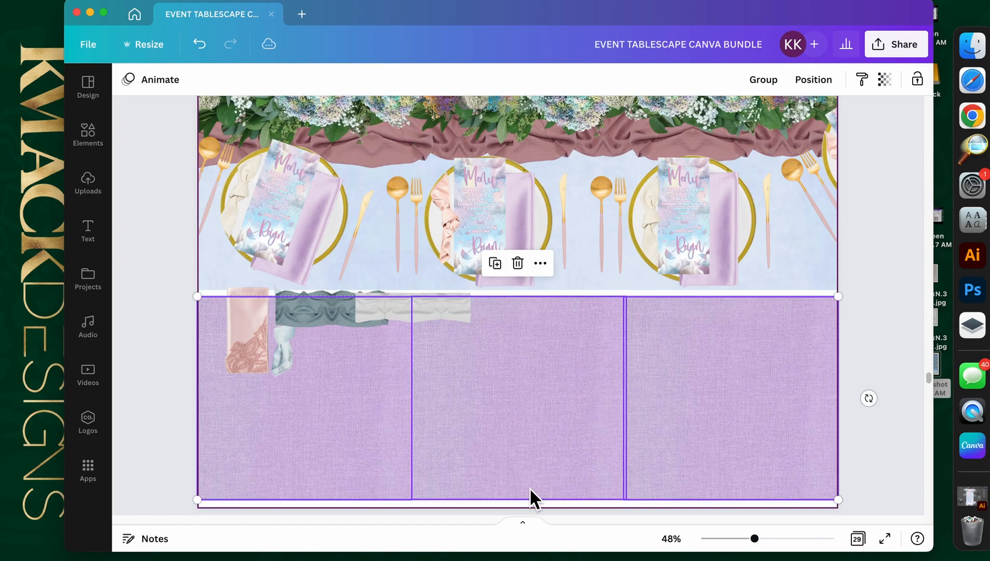
{"action": "scroll", "coordinate": [585, 470], "scroll_direction": "up", "scroll_amount": 5}
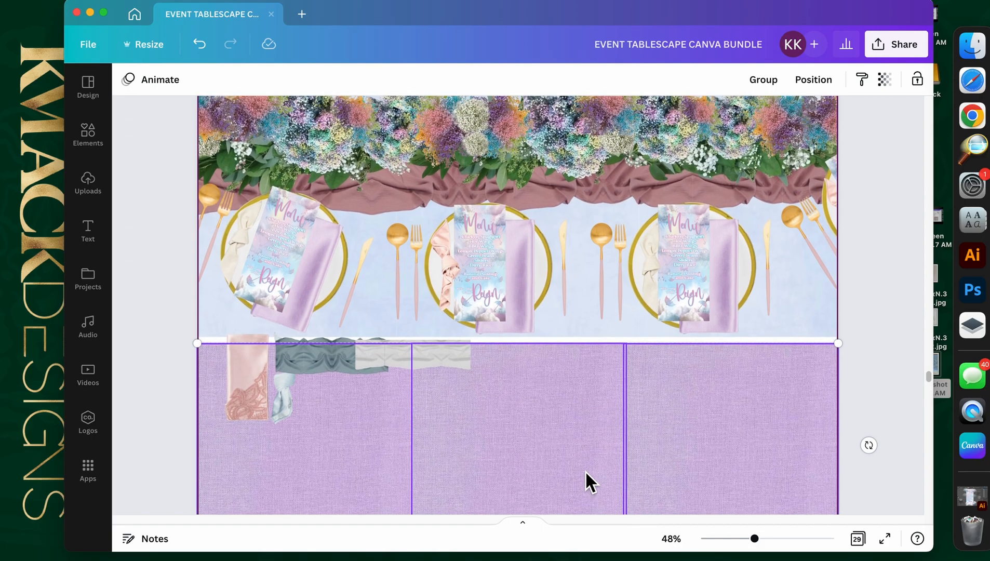
{"action": "scroll", "coordinate": [586, 471], "scroll_direction": "down", "scroll_amount": 3}
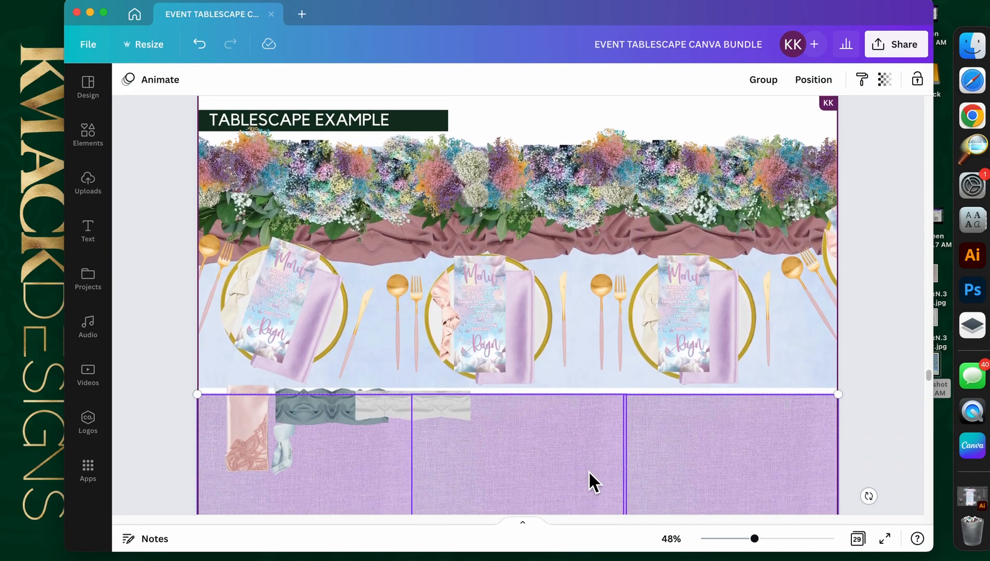
{"action": "scroll", "coordinate": [589, 470], "scroll_direction": "down", "scroll_amount": 2}
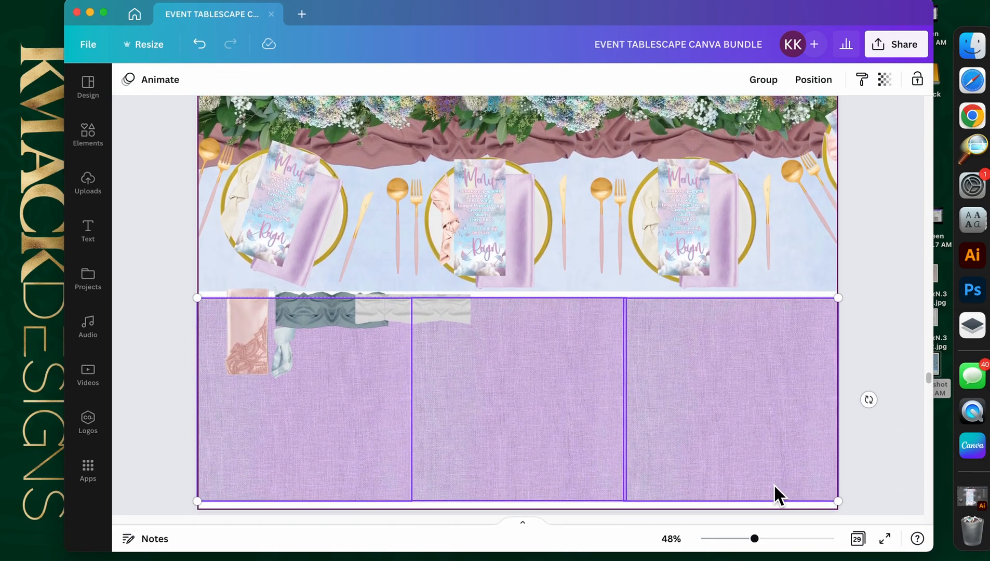
Step: Shrink the three purple linen squares to about four fifths of the page width and fill the remaining gap with a fourth copy
{"action": "left_click_drag", "start_coordinate": [840, 499], "coordinate": [707, 457]}
{"action": "left_click_drag", "start_coordinate": [633, 412], "coordinate": [633, 429]}
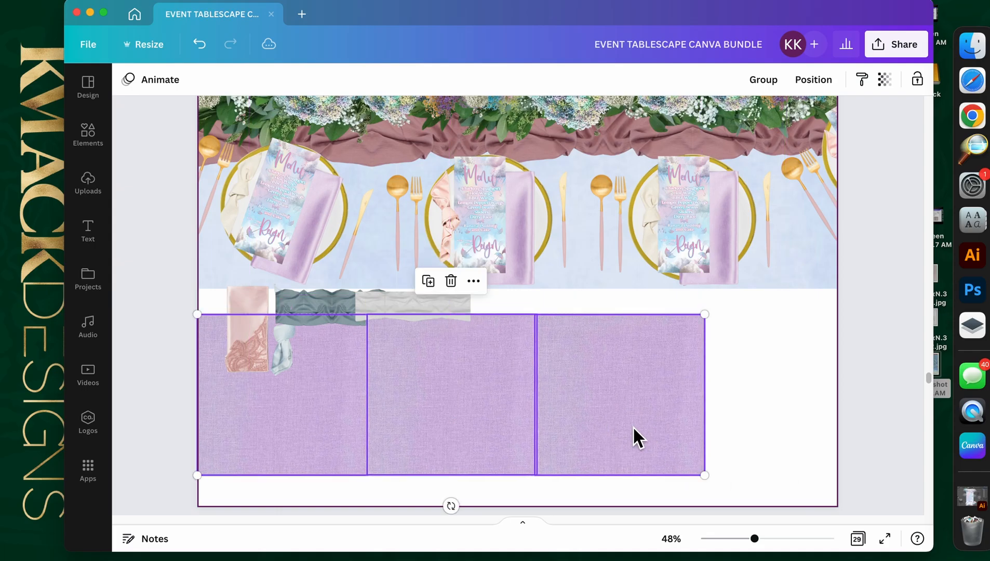
{"action": "left_click_drag", "start_coordinate": [297, 410], "coordinate": [801, 406]}
{"action": "left_click", "coordinate": [727, 310]}
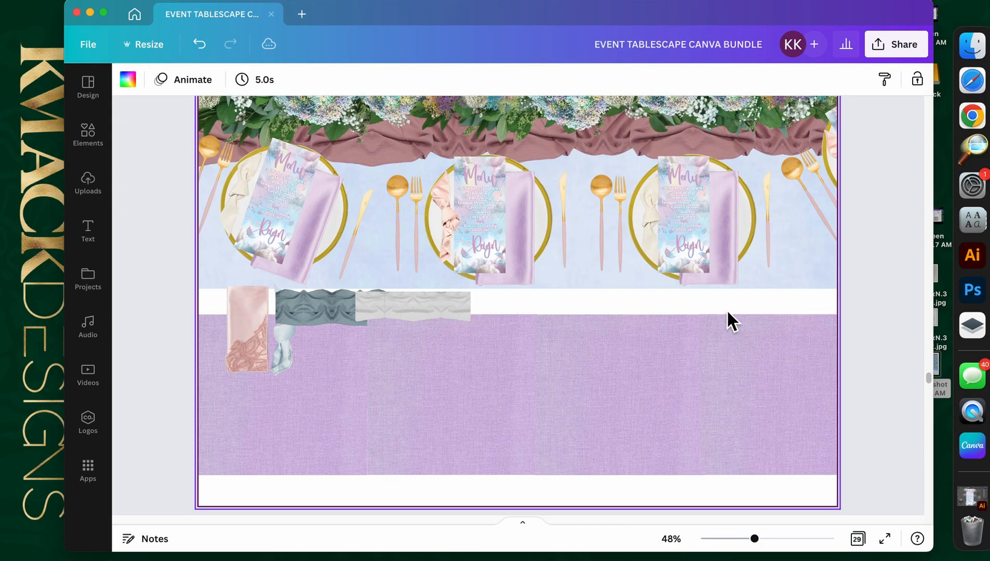
Step: Scale the four purple linen squares down slightly together and lower them toward the page's bottom, still covering its full width
{"action": "left_click", "coordinate": [706, 370]}
{"action": "left_click", "coordinate": [618, 382], "text": "shift"}
{"action": "left_click", "coordinate": [481, 389], "text": "shift"}
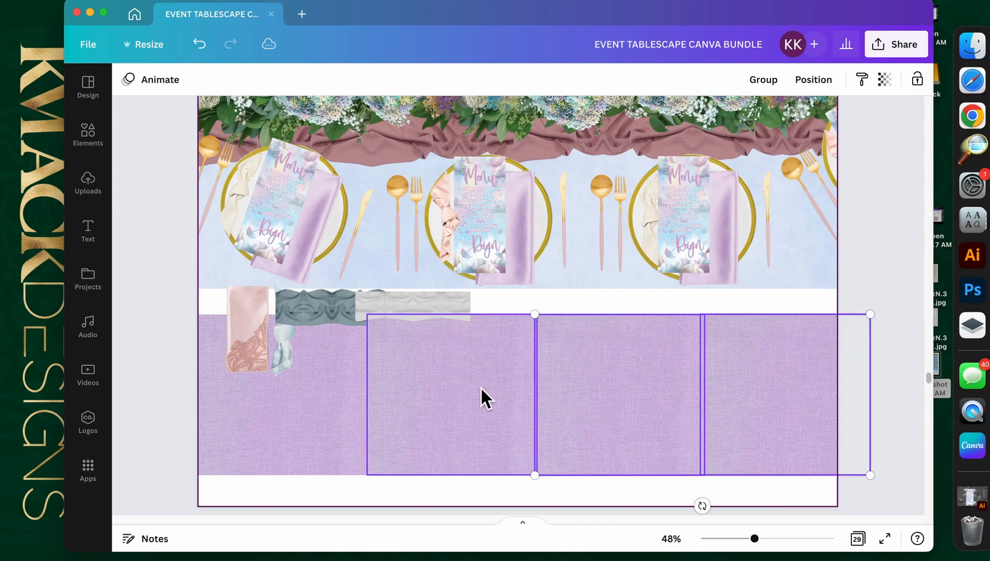
{"action": "left_click", "coordinate": [334, 405], "text": "shift"}
{"action": "left_click_drag", "start_coordinate": [811, 409], "coordinate": [813, 424]}
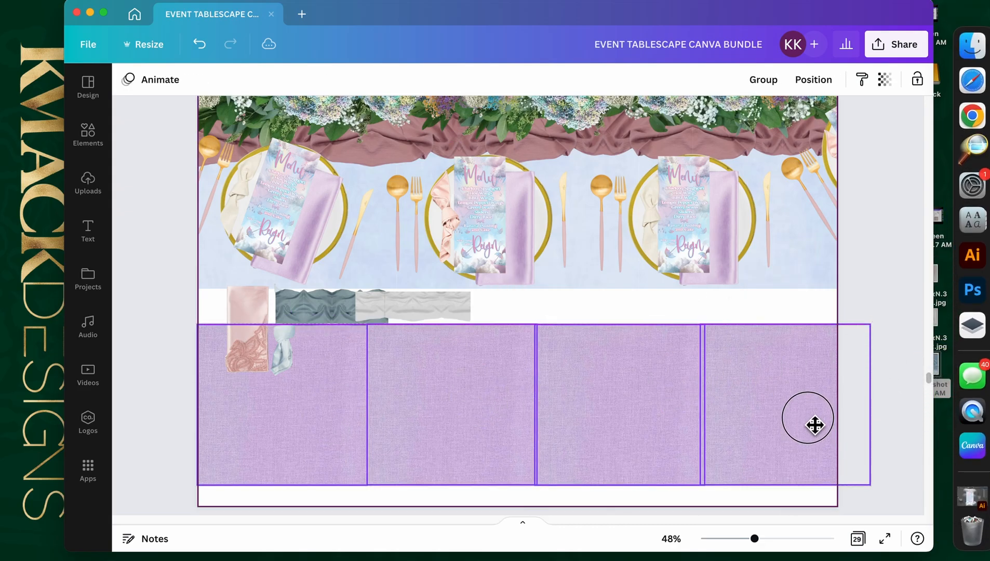
{"action": "left_click_drag", "start_coordinate": [875, 488], "coordinate": [821, 483]}
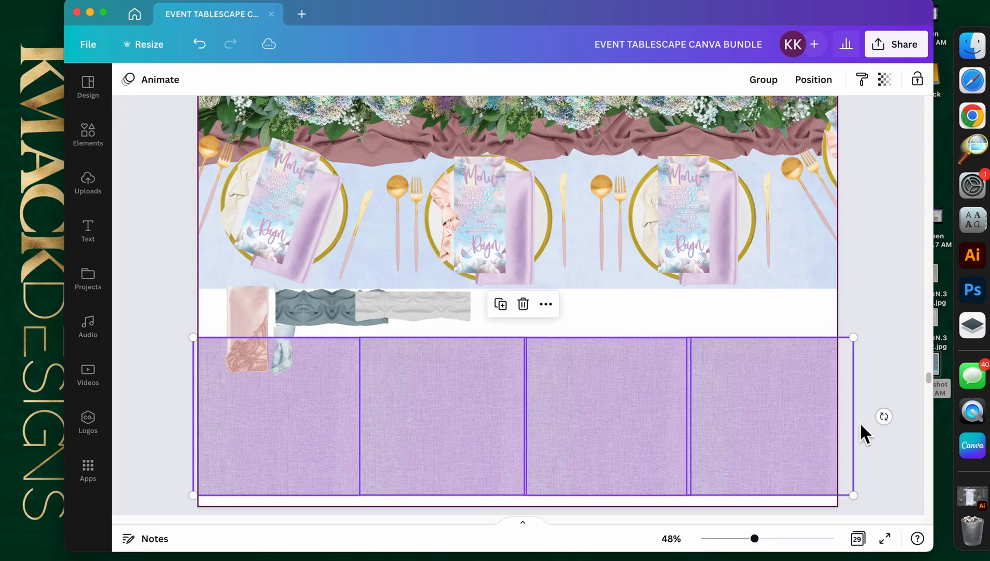
{"action": "left_click", "coordinate": [881, 496]}
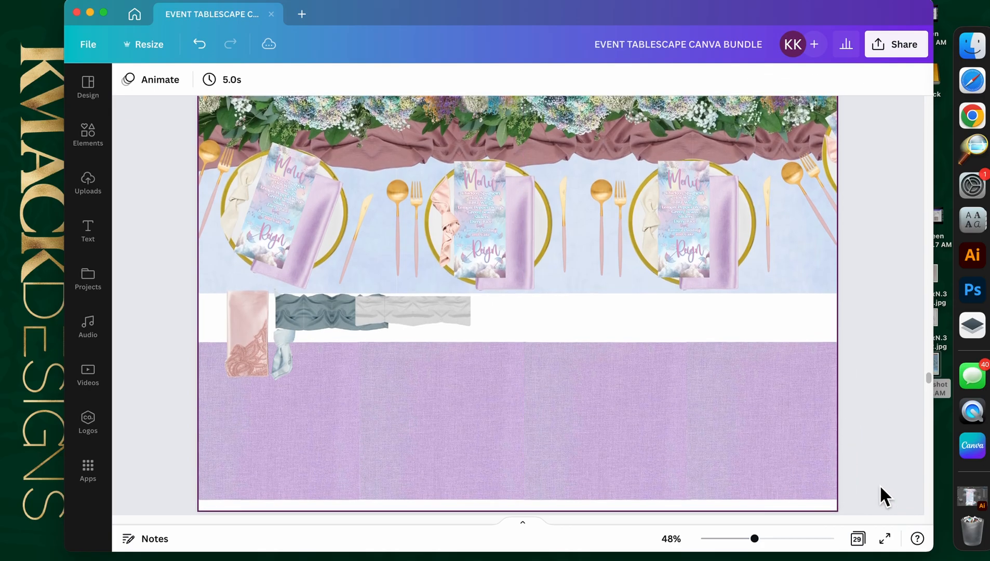
Step: Move the grey runner onto the purple linen, then bring the teal runner to the front and place it below the grey one
{"action": "scroll", "coordinate": [881, 497], "scroll_direction": "up", "scroll_amount": 1}
{"action": "left_click_drag", "start_coordinate": [388, 321], "coordinate": [268, 428]}
{"action": "left_click_drag", "start_coordinate": [355, 331], "coordinate": [487, 351]}
{"action": "right_click", "coordinate": [489, 343]}
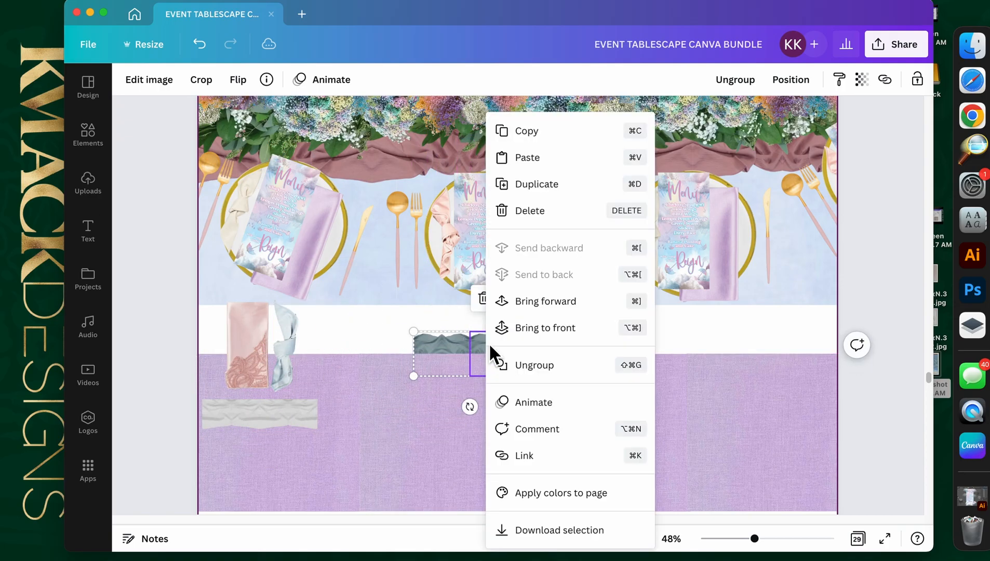
{"action": "left_click", "coordinate": [574, 328]}
{"action": "left_click_drag", "start_coordinate": [469, 362], "coordinate": [326, 474]}
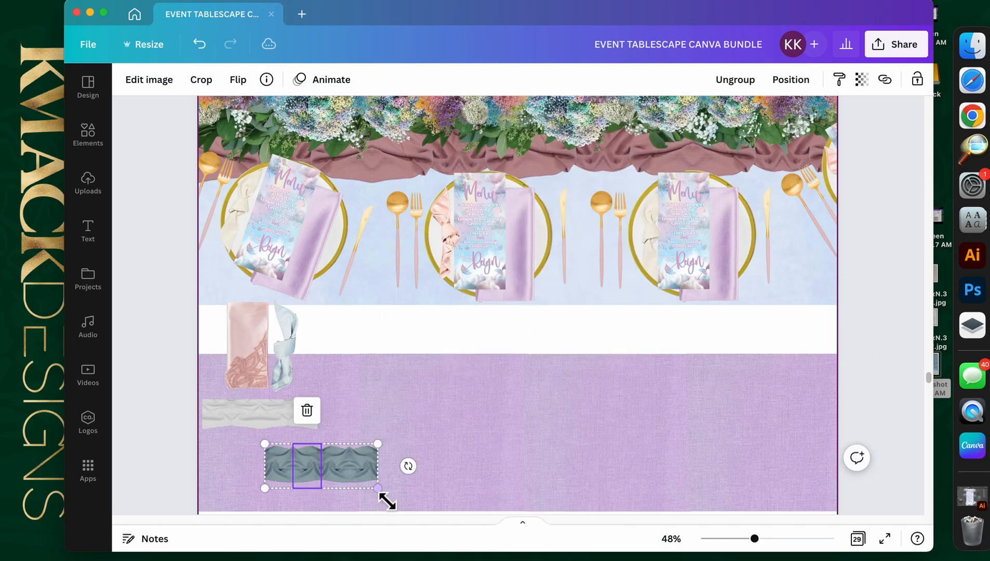
Step: Delete all the pieces of the teal runner from the purple linen, leaving the grey runner in place
{"action": "left_click", "coordinate": [356, 465]}
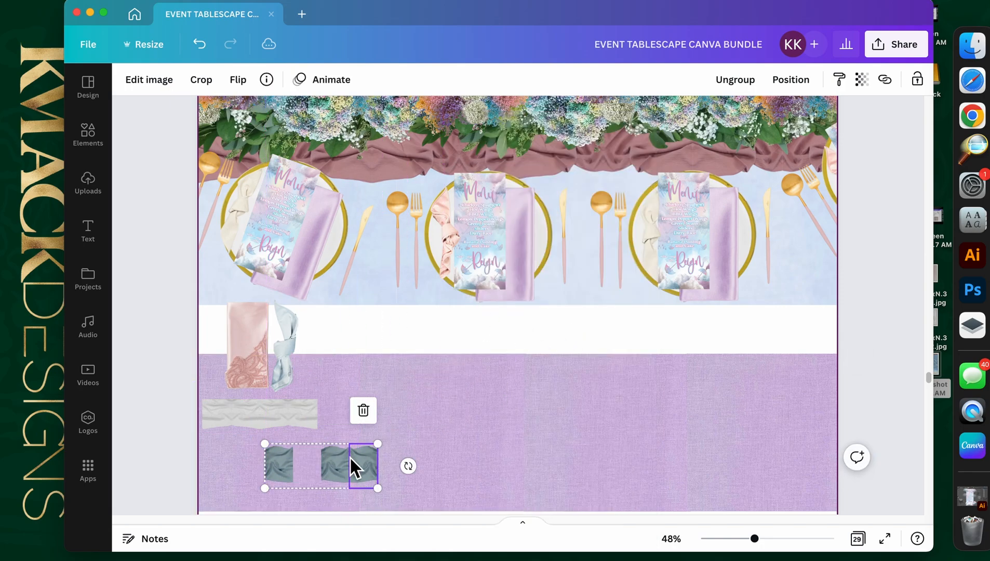
{"action": "key", "text": "Delete"}
{"action": "left_click", "coordinate": [334, 464]}
{"action": "key", "text": "Delete"}
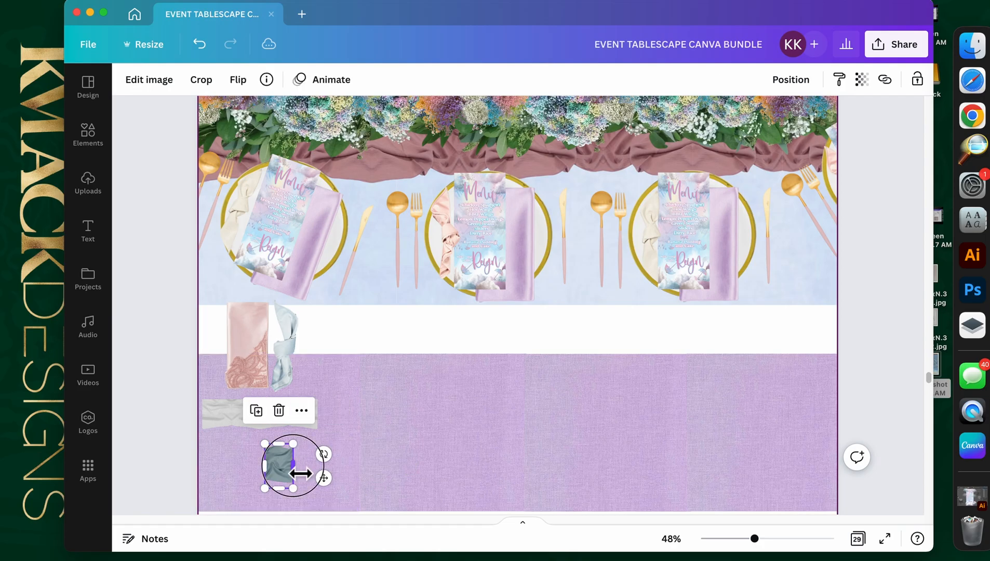
{"action": "key", "text": "Delete"}
Step: Bring the pink lace napkin and the pale blue knotted napkin to the front and place them together near the purple linen's lower edge
{"action": "left_click", "coordinate": [296, 364]}
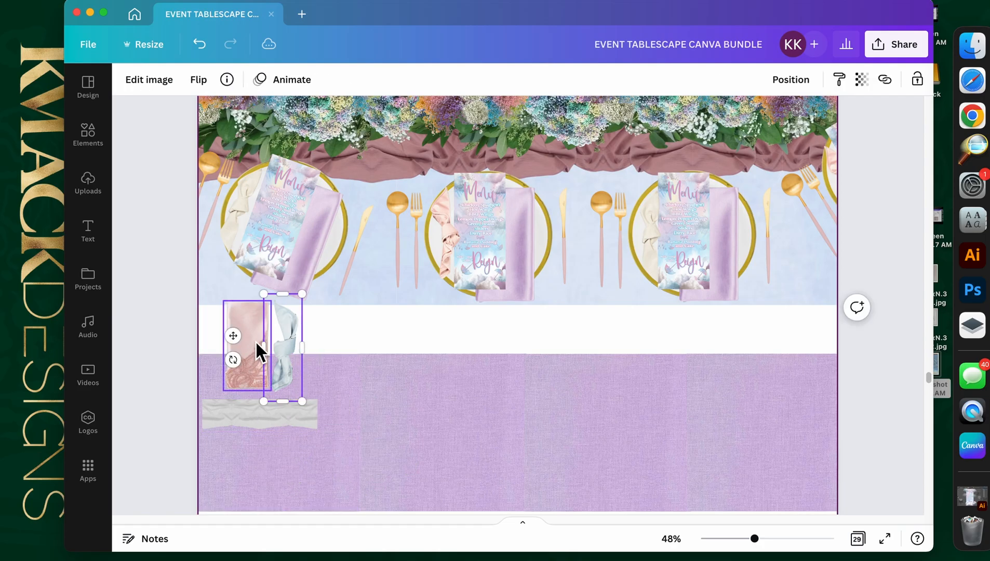
{"action": "left_click", "coordinate": [257, 343], "text": "shift"}
{"action": "left_click_drag", "start_coordinate": [257, 341], "coordinate": [477, 437]}
{"action": "key", "text": "super+z"}
{"action": "right_click", "coordinate": [283, 338]}
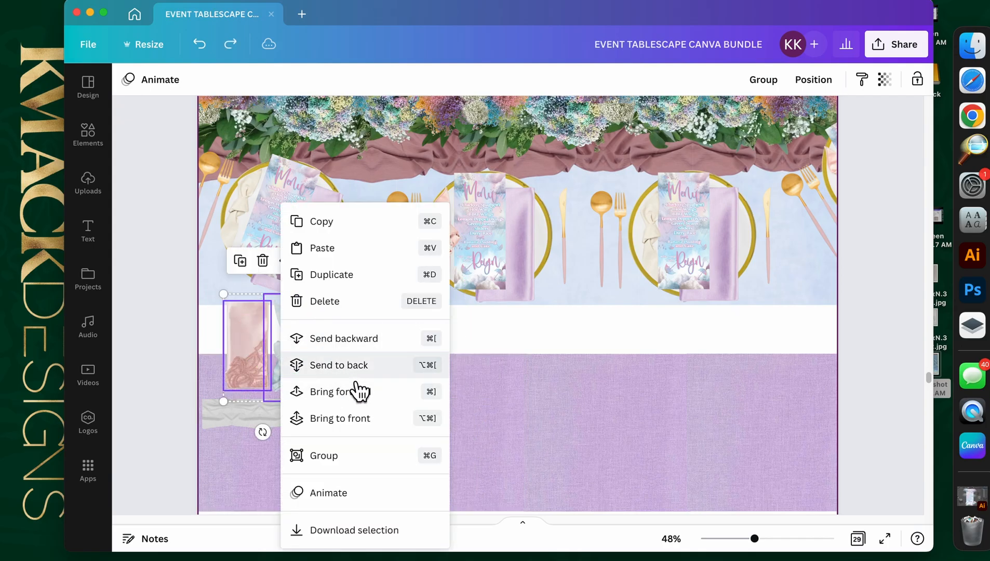
{"action": "left_click", "coordinate": [347, 418]}
{"action": "left_click_drag", "start_coordinate": [291, 375], "coordinate": [480, 490]}
{"action": "left_click_drag", "start_coordinate": [494, 488], "coordinate": [508, 495]}
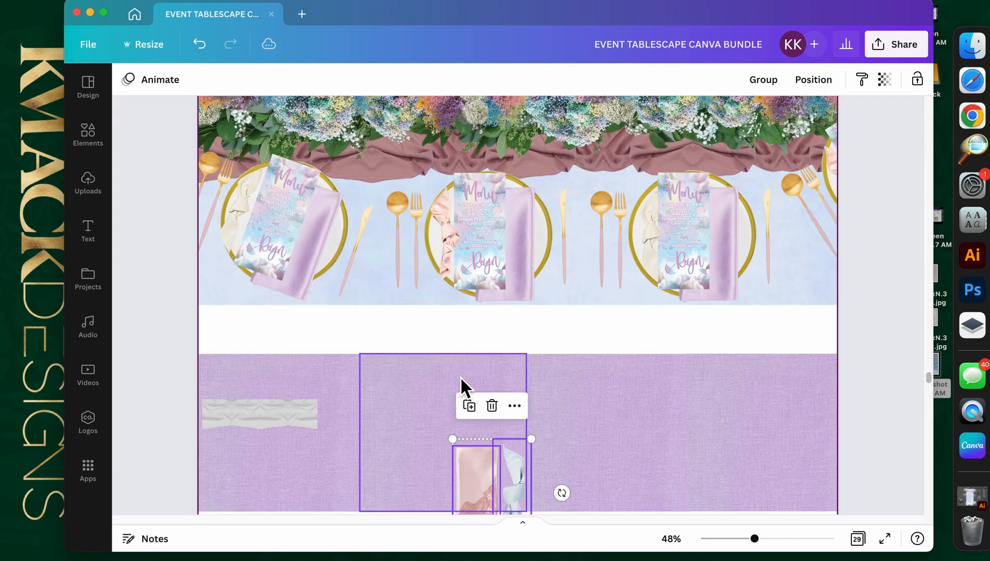
{"action": "left_click", "coordinate": [520, 335]}
Step: Enlarge the grey runner and repeat it side by side along the purple linen's upper edge until it spans the page width
{"action": "left_click_drag", "start_coordinate": [285, 418], "coordinate": [426, 453]}
{"action": "left_click_drag", "start_coordinate": [382, 417], "coordinate": [555, 392]}
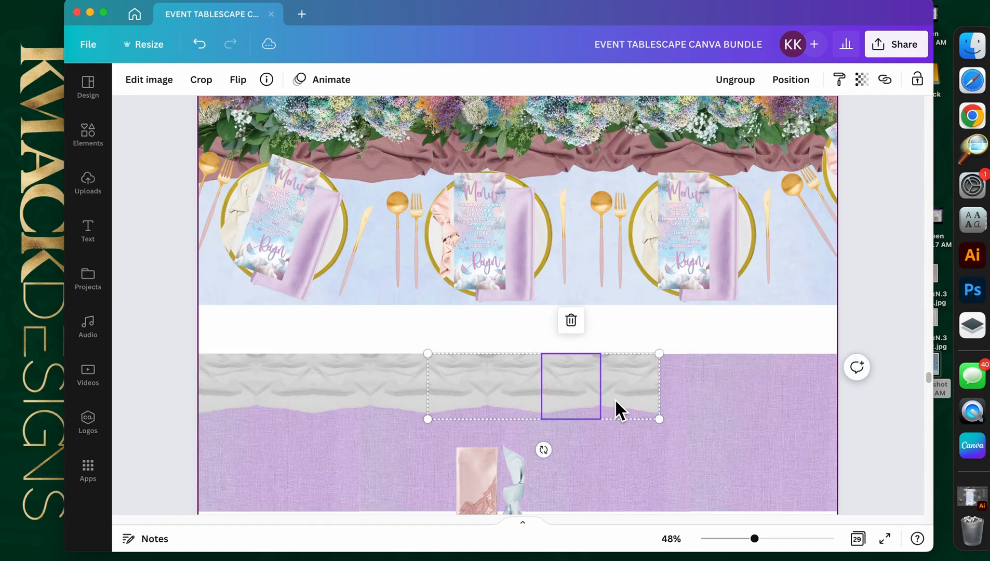
{"action": "key", "text": "super+v"}
{"action": "left_click_drag", "start_coordinate": [411, 397], "coordinate": [790, 403]}
Step: Copy the first table's flowers, greenery, mauve runner and blue linen together and move the copy down over the purple table
{"action": "scroll", "coordinate": [797, 426], "scroll_direction": "up", "scroll_amount": 5}
{"action": "left_click_drag", "start_coordinate": [168, 201], "coordinate": [831, 234]}
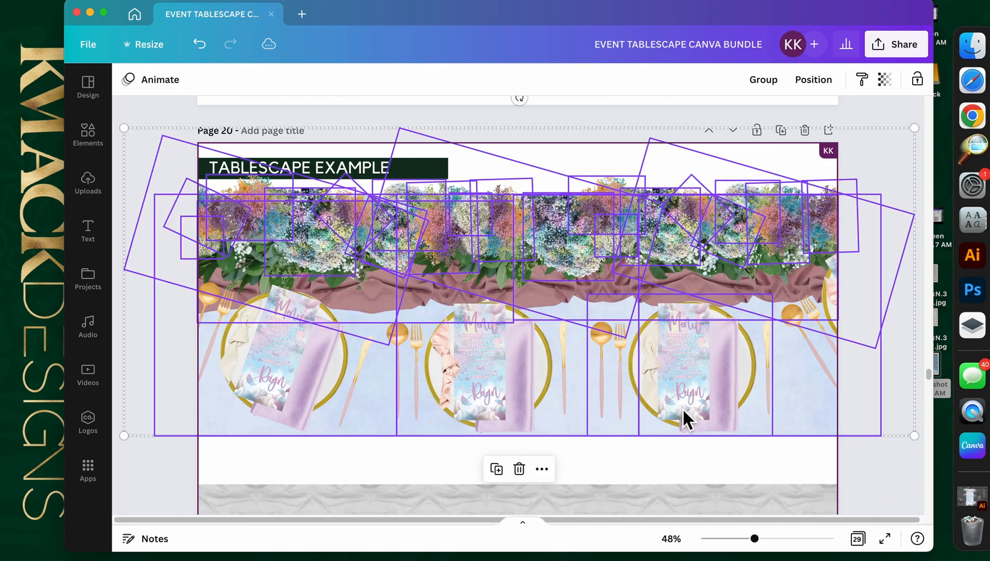
{"action": "scroll", "coordinate": [682, 409], "scroll_direction": "down", "scroll_amount": 3}
{"action": "scroll", "coordinate": [683, 410], "scroll_direction": "down", "scroll_amount": 2}
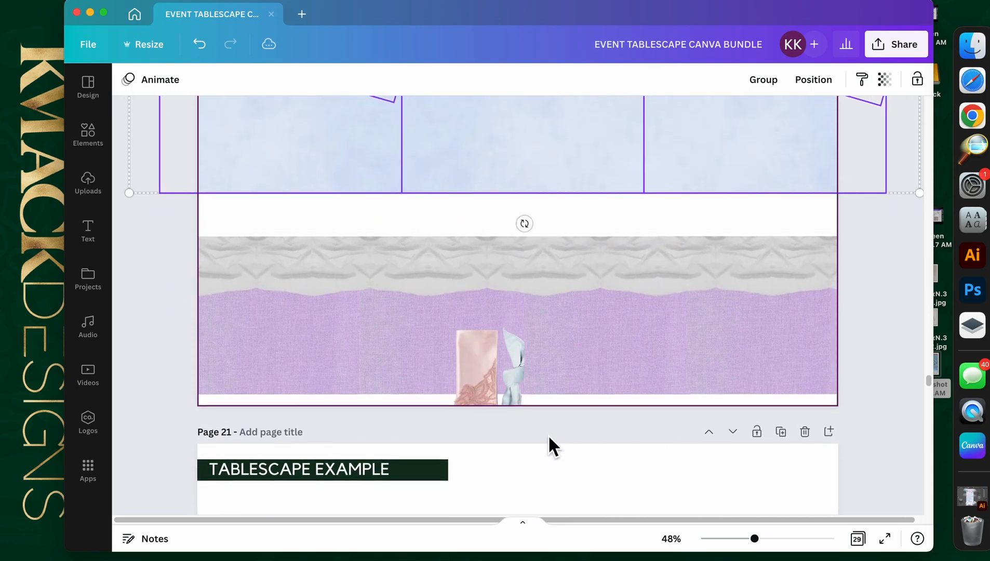
{"action": "scroll", "coordinate": [548, 445], "scroll_direction": "up", "scroll_amount": 2}
{"action": "left_click_drag", "start_coordinate": [478, 195], "coordinate": [497, 447]}
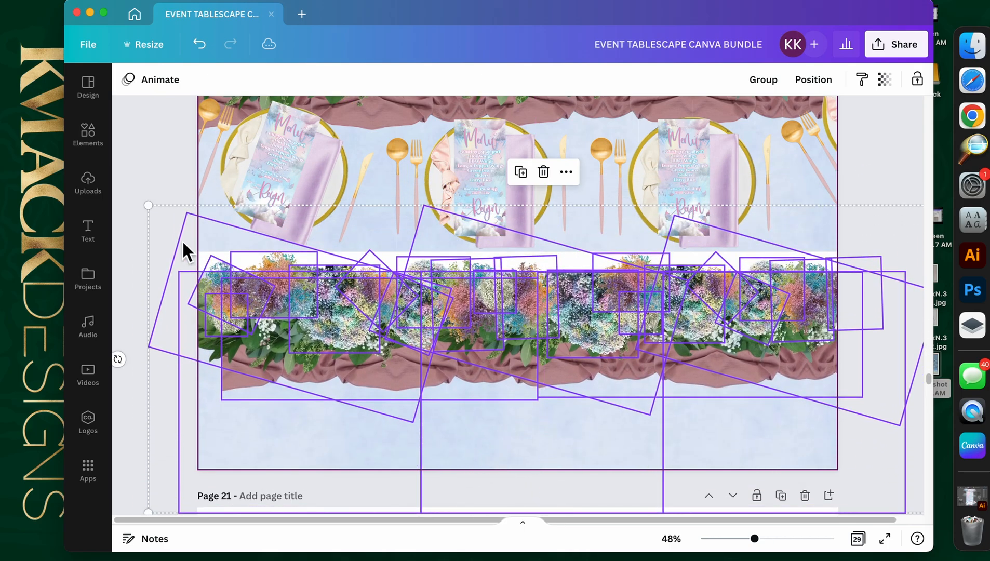
Step: Rescale the copied floral arrangement and position it so the flowers span the page width along the second table's upper edge
{"action": "left_click_drag", "start_coordinate": [148, 204], "coordinate": [263, 294]}
{"action": "left_click_drag", "start_coordinate": [365, 356], "coordinate": [325, 339]}
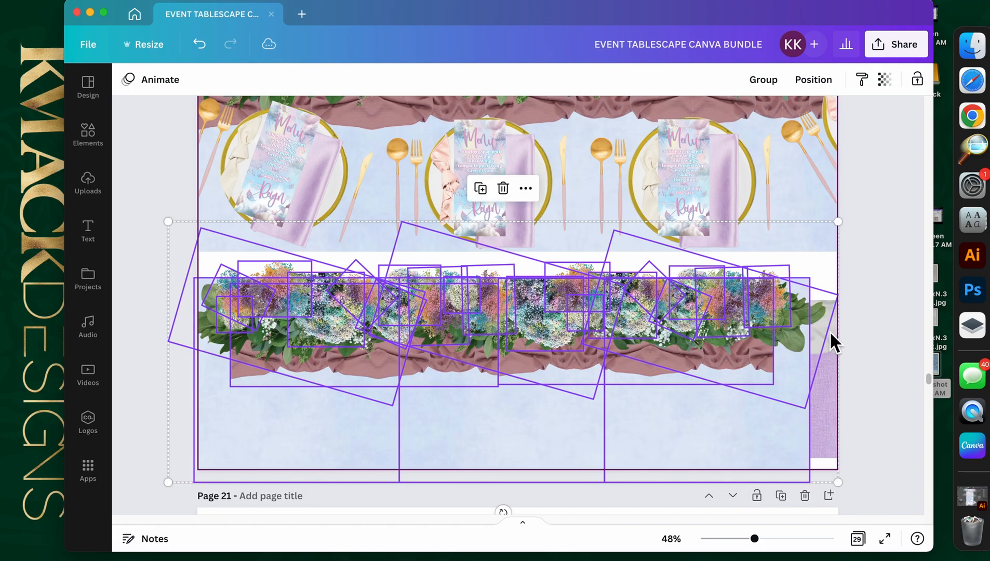
{"action": "left_click_drag", "start_coordinate": [838, 221], "coordinate": [910, 193]}
{"action": "left_click_drag", "start_coordinate": [169, 193], "coordinate": [128, 177]}
{"action": "left_click_drag", "start_coordinate": [347, 309], "coordinate": [356, 335]}
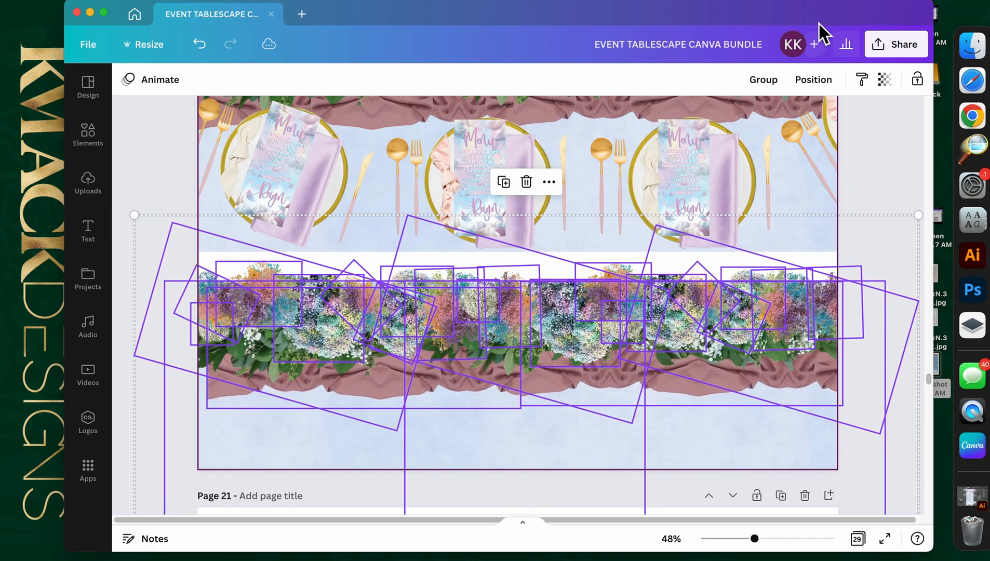
Step: Group the copied arrangement and delete its three blue linen squares to uncover the purple linen
{"action": "left_click", "coordinate": [763, 80]}
{"action": "left_click", "coordinate": [755, 431]}
{"action": "double_click", "coordinate": [754, 427]}
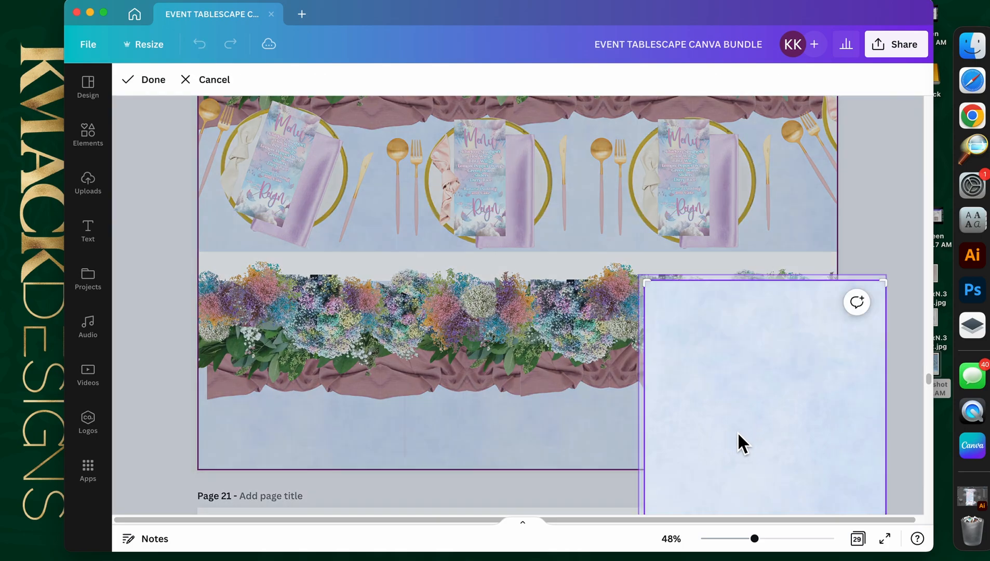
{"action": "key", "text": "Delete"}
{"action": "left_click", "coordinate": [610, 429]}
{"action": "key", "text": "Delete"}
{"action": "left_click", "coordinate": [374, 444]}
{"action": "key", "text": "Delete"}
Step: Try deleting a piece at the lower left of the copied arrangement, then undo the deletion
{"action": "left_click", "coordinate": [371, 394]}
{"action": "key", "text": "Delete"}
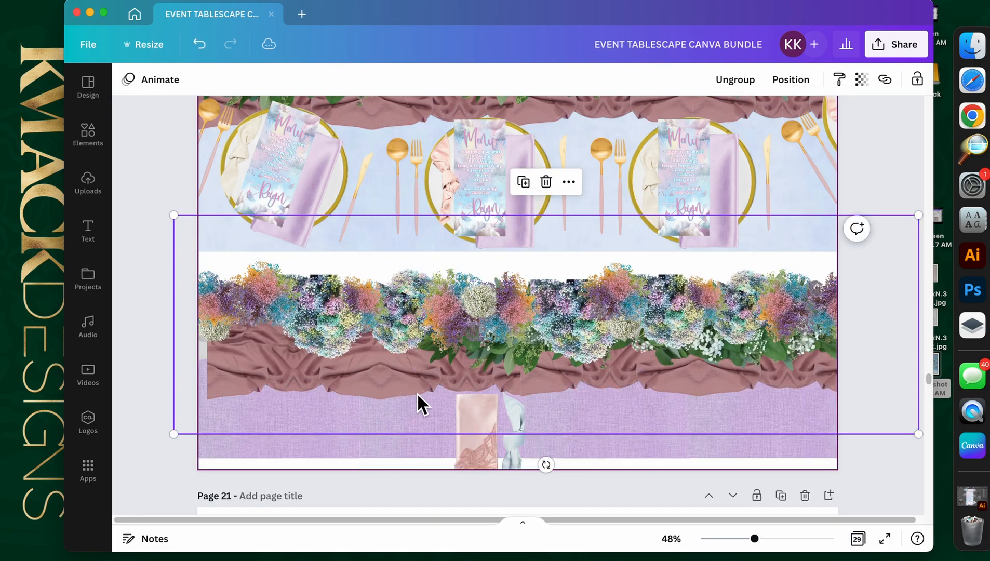
{"action": "key", "text": "super+z"}
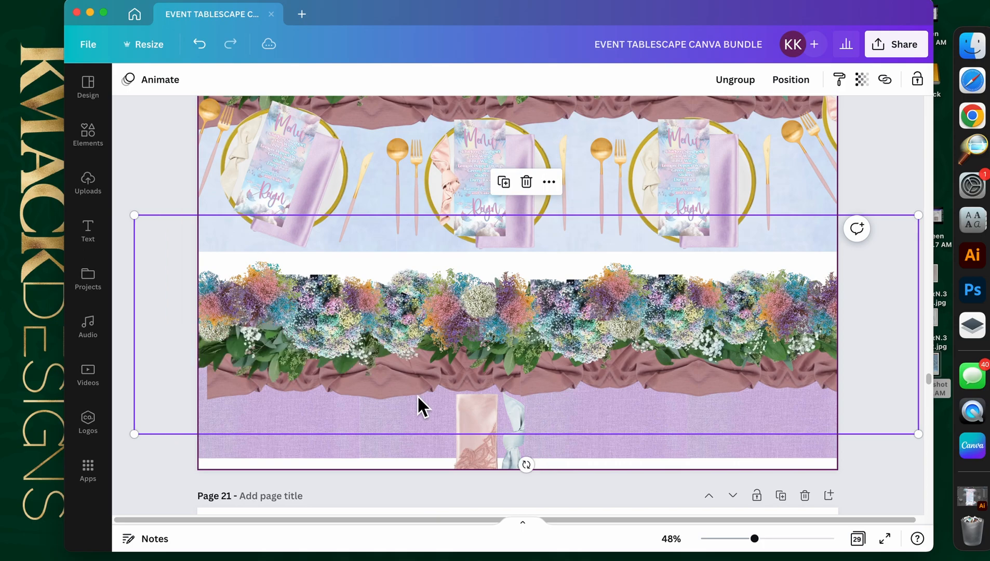
Step: Select the leftmost mauve runner piece inside the copied floral group
{"action": "left_click", "coordinate": [387, 411]}
{"action": "left_click", "coordinate": [219, 408]}
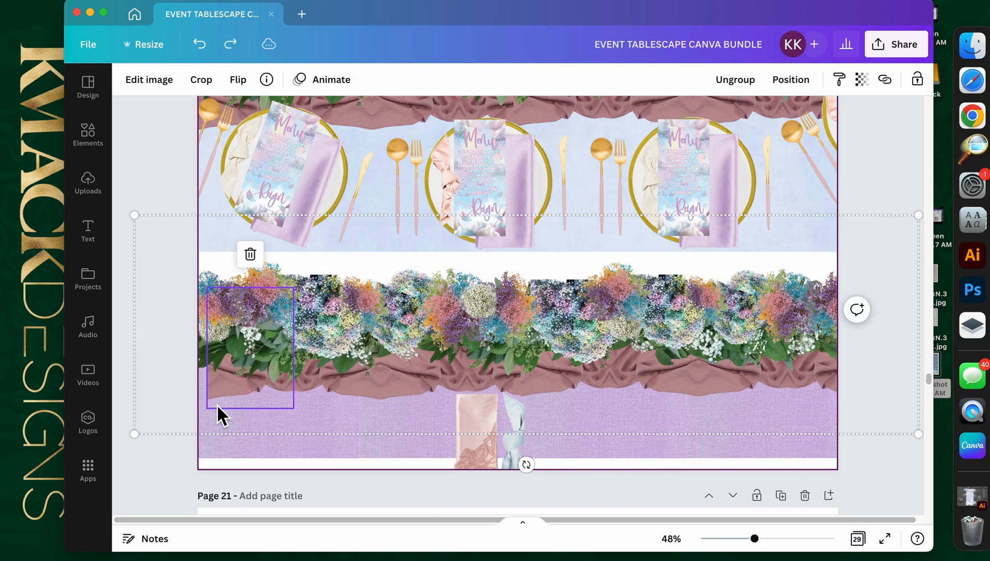
Step: Delete the mauve draped fabric pieces hanging beneath the lower floral garland, except the two behind the outer greenery sprigs
{"action": "left_click_drag", "start_coordinate": [217, 407], "coordinate": [433, 398]}
{"action": "key", "text": "BackSpace"}
{"action": "left_click", "coordinate": [371, 400]}
{"action": "left_click", "coordinate": [485, 400]}
{"action": "key", "text": "BackSpace"}
{"action": "left_click", "coordinate": [552, 395]}
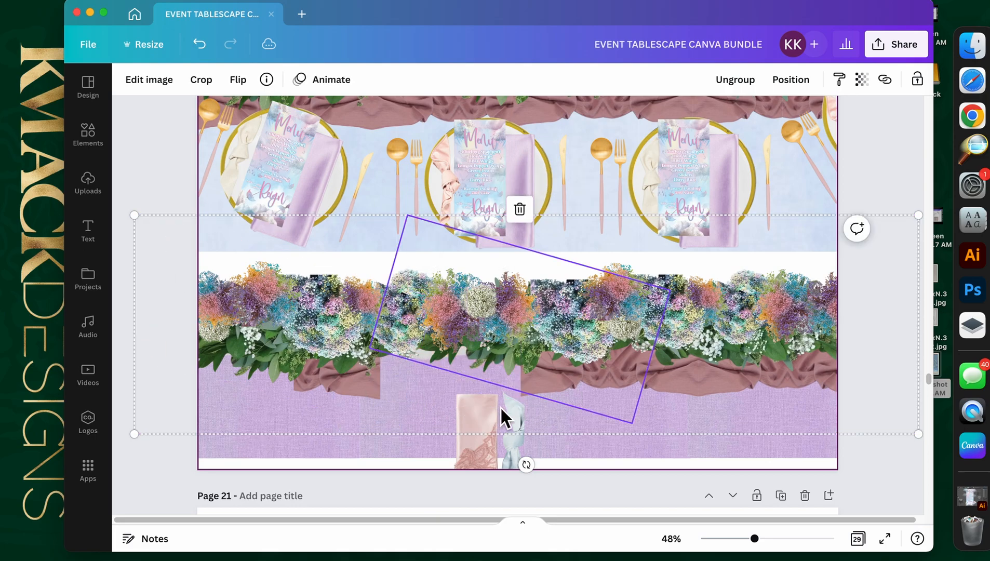
{"action": "left_click", "coordinate": [530, 408]}
{"action": "left_click_drag", "start_coordinate": [606, 404], "coordinate": [668, 401]}
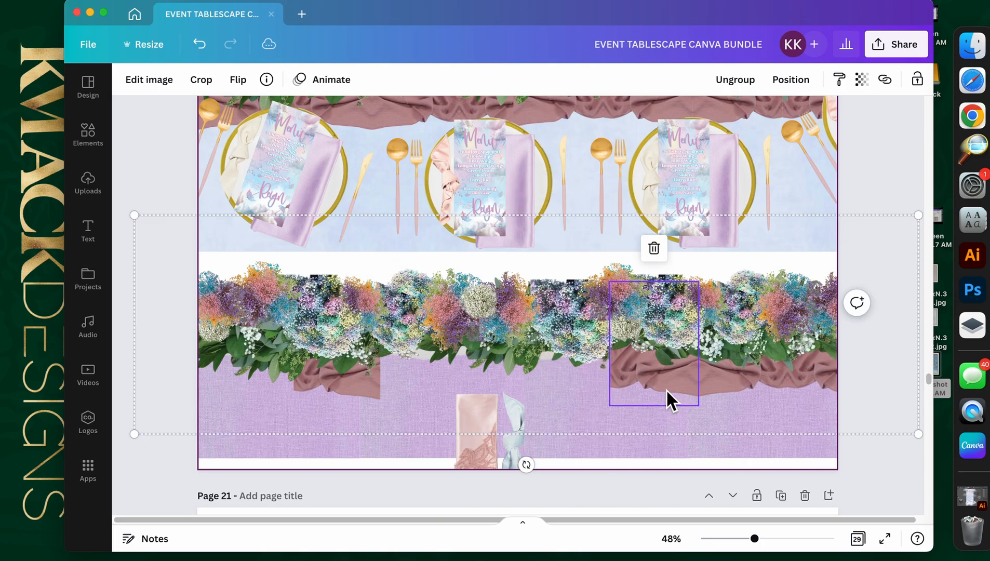
{"action": "key", "text": "BackSpace"}
{"action": "left_click", "coordinate": [719, 393]}
{"action": "key", "text": "BackSpace"}
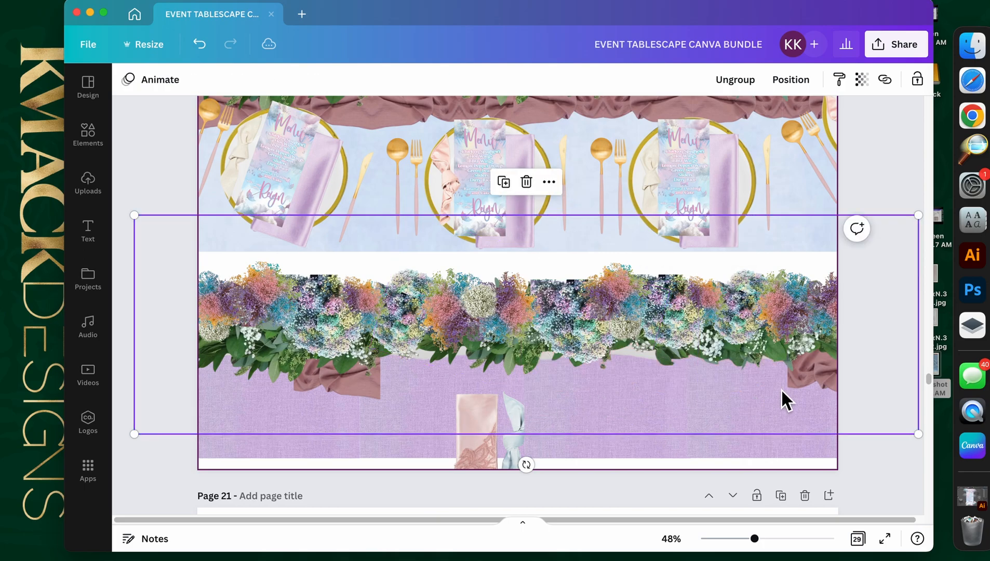
Step: Try to select the mauve fabric piece at the garland's right end, and undo the accidental shift of the purple cloth
{"action": "left_click", "coordinate": [817, 387]}
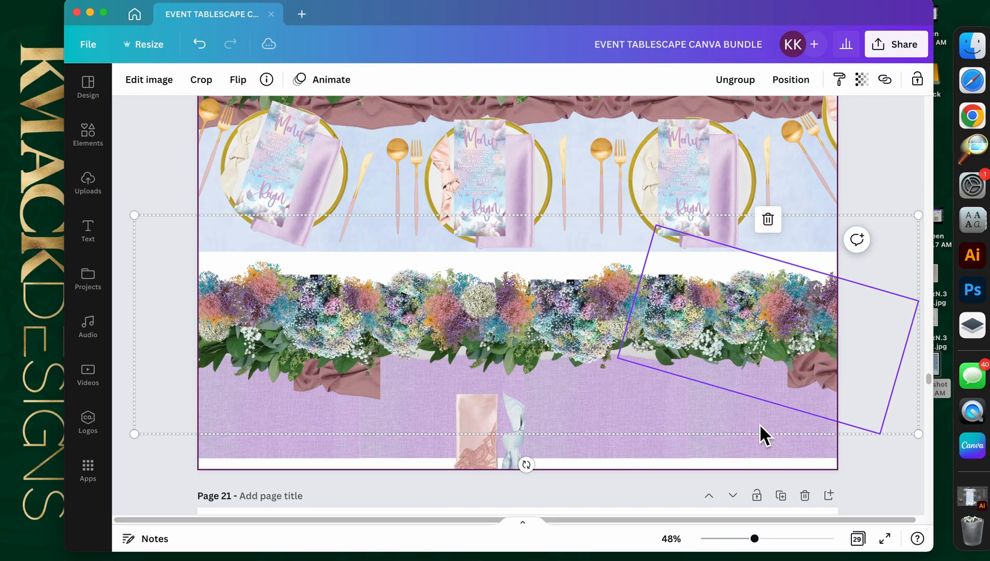
{"action": "left_click", "coordinate": [915, 389]}
{"action": "left_click", "coordinate": [832, 379]}
{"action": "left_click_drag", "start_coordinate": [837, 374], "coordinate": [811, 359]}
{"action": "double_click", "coordinate": [817, 377]}
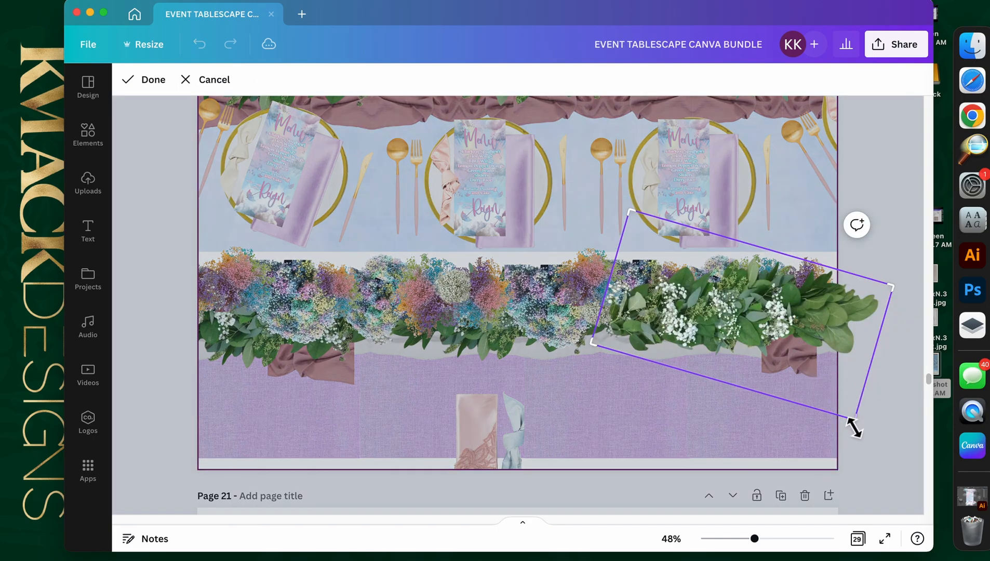
{"action": "left_click", "coordinate": [754, 413]}
{"action": "left_click", "coordinate": [757, 433]}
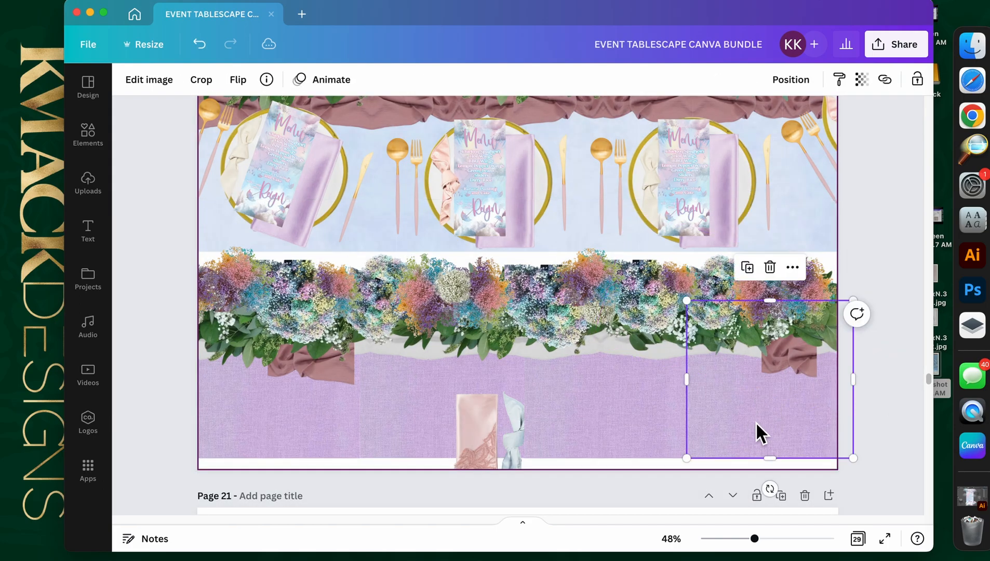
{"action": "left_click", "coordinate": [753, 450]}
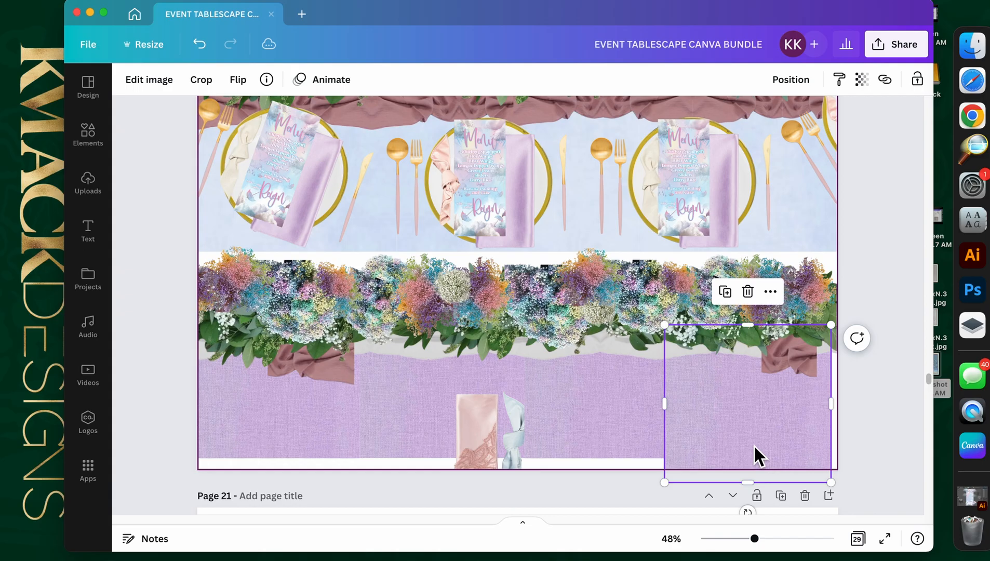
{"action": "key", "text": "super+z"}
Step: Try to reach the mauve fabric piece behind the right-end greenery by shifting the grouped garland
{"action": "left_click", "coordinate": [747, 334]}
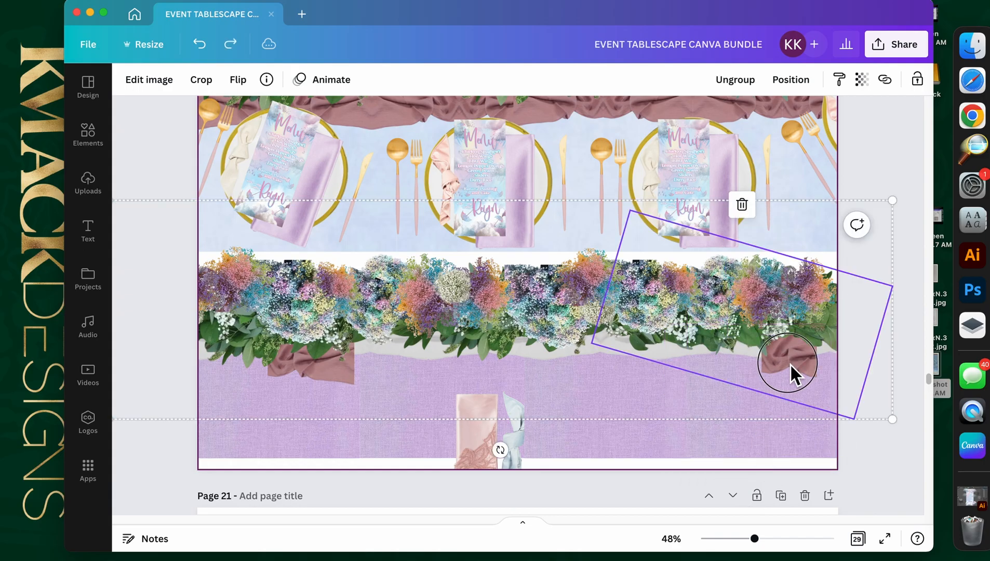
{"action": "left_click_drag", "start_coordinate": [790, 364], "coordinate": [762, 364]}
{"action": "double_click", "coordinate": [763, 361]}
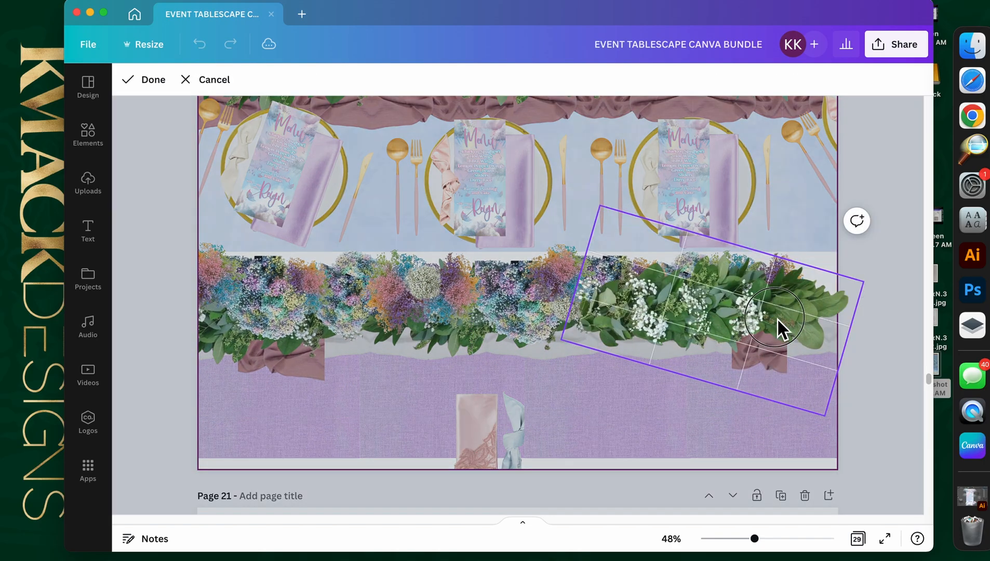
{"action": "left_click", "coordinate": [714, 350]}
{"action": "left_click_drag", "start_coordinate": [798, 334], "coordinate": [823, 300]}
{"action": "double_click", "coordinate": [823, 300]}
{"action": "left_click", "coordinate": [672, 375]}
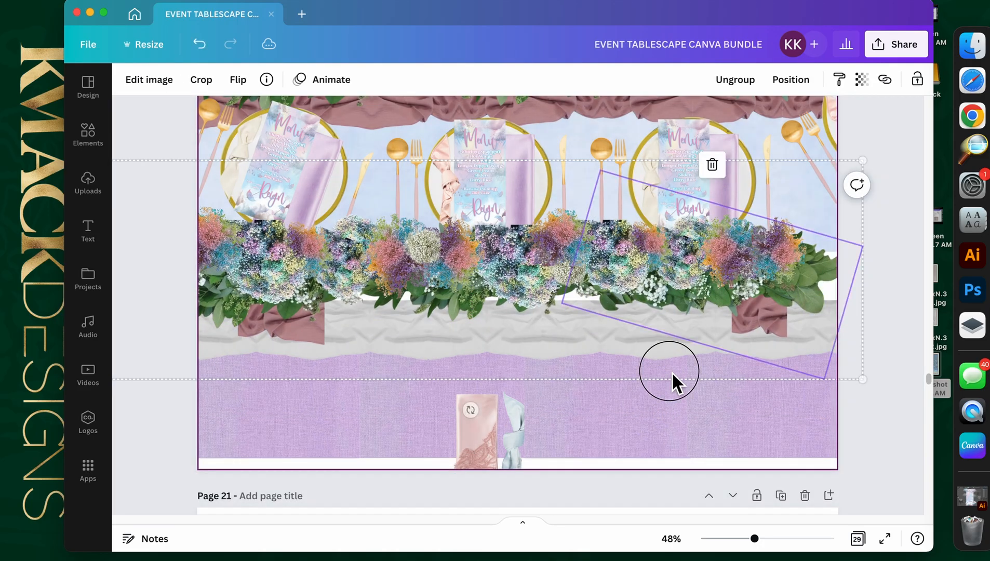
{"action": "left_click_drag", "start_coordinate": [758, 357], "coordinate": [782, 400]}
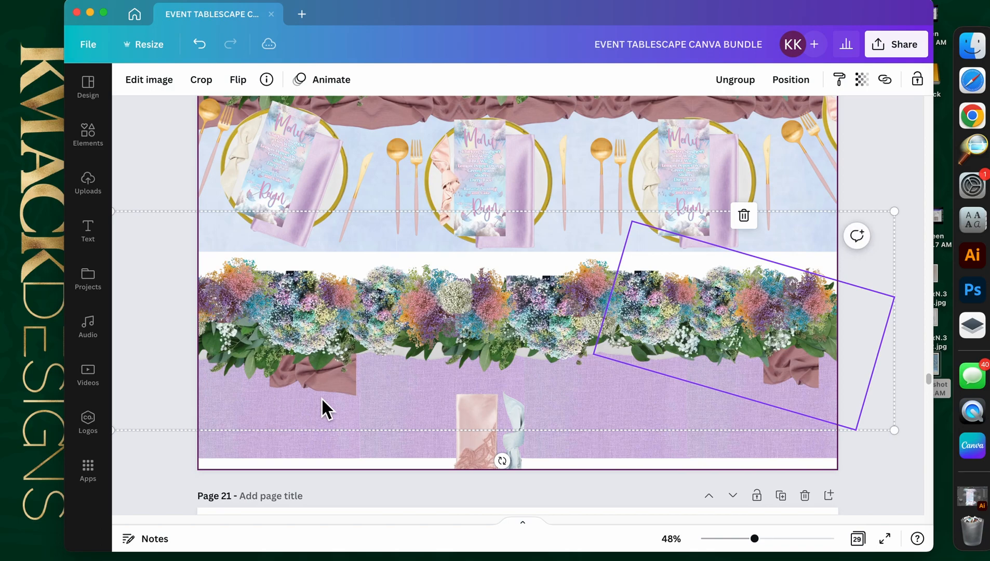
Step: Try to isolate the mauve fabric piece at the garland's left end by repositioning the grouped garland
{"action": "double_click", "coordinate": [321, 398]}
{"action": "left_click", "coordinate": [408, 407]}
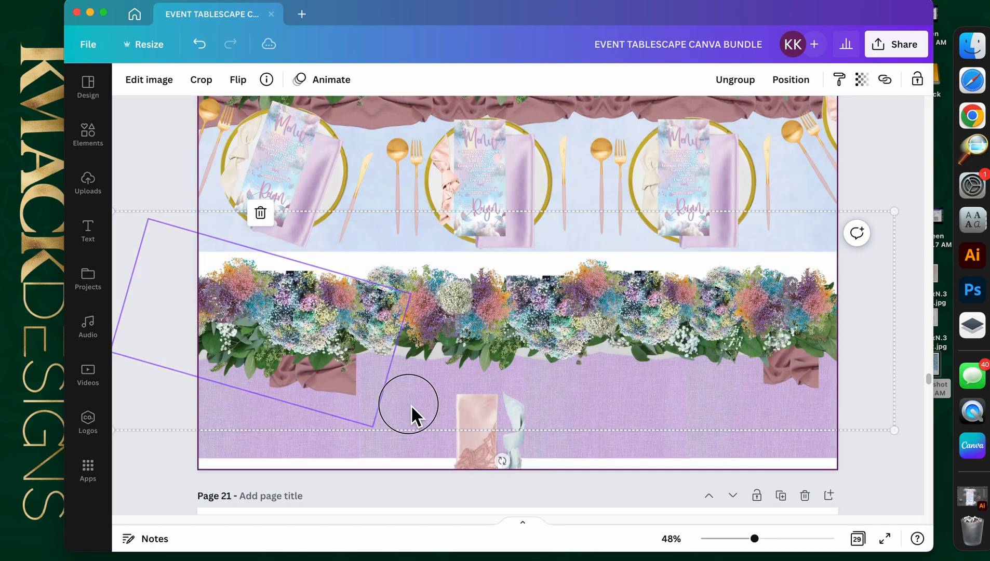
{"action": "mouse_move", "coordinate": [372, 337]}
{"action": "left_mouse_down"}
{"action": "mouse_move", "coordinate": [377, 305]}
{"action": "mouse_move", "coordinate": [375, 320]}
{"action": "left_mouse_up"}
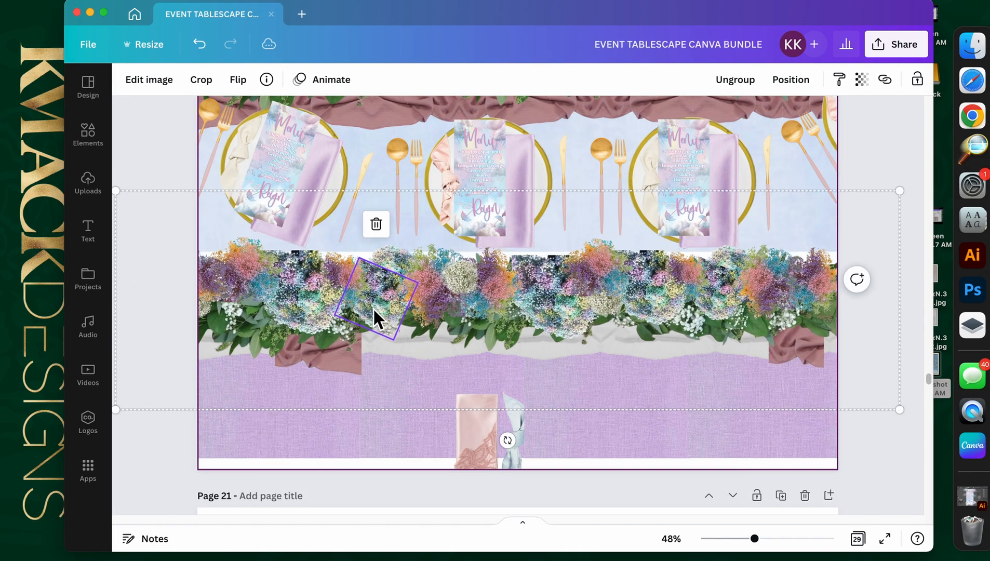
{"action": "left_click_drag", "start_coordinate": [365, 375], "coordinate": [392, 393]}
{"action": "left_click_drag", "start_coordinate": [158, 292], "coordinate": [154, 293]}
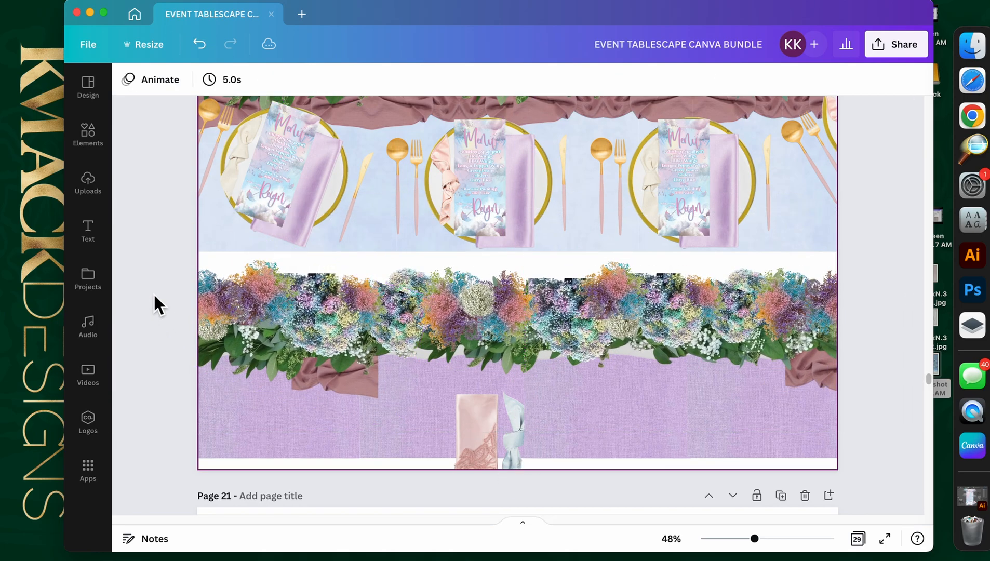
{"action": "left_click", "coordinate": [285, 322]}
{"action": "mouse_move", "coordinate": [232, 381]}
{"action": "left_mouse_down"}
{"action": "mouse_move", "coordinate": [235, 400]}
{"action": "mouse_move", "coordinate": [242, 391]}
{"action": "left_mouse_up"}
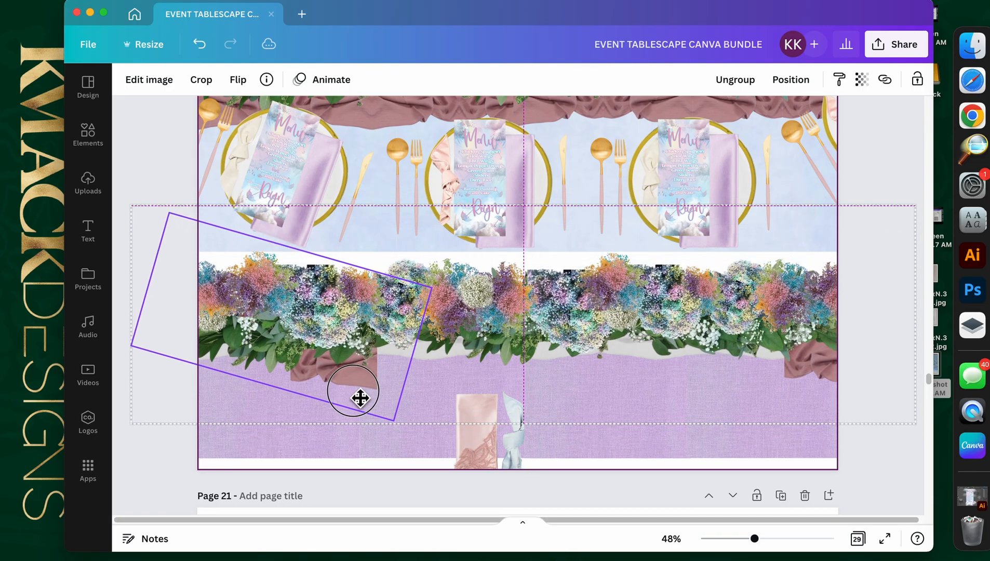
{"action": "double_click", "coordinate": [358, 399]}
{"action": "left_click", "coordinate": [414, 412]}
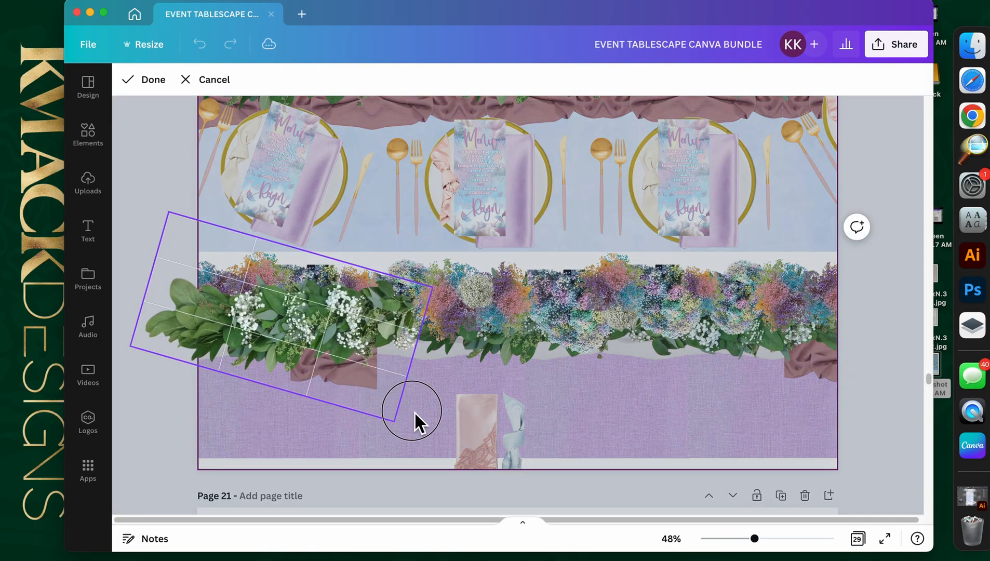
{"action": "mouse_move", "coordinate": [404, 403]}
{"action": "left_mouse_down"}
{"action": "mouse_move", "coordinate": [351, 385]}
{"action": "mouse_move", "coordinate": [391, 408]}
{"action": "left_mouse_up"}
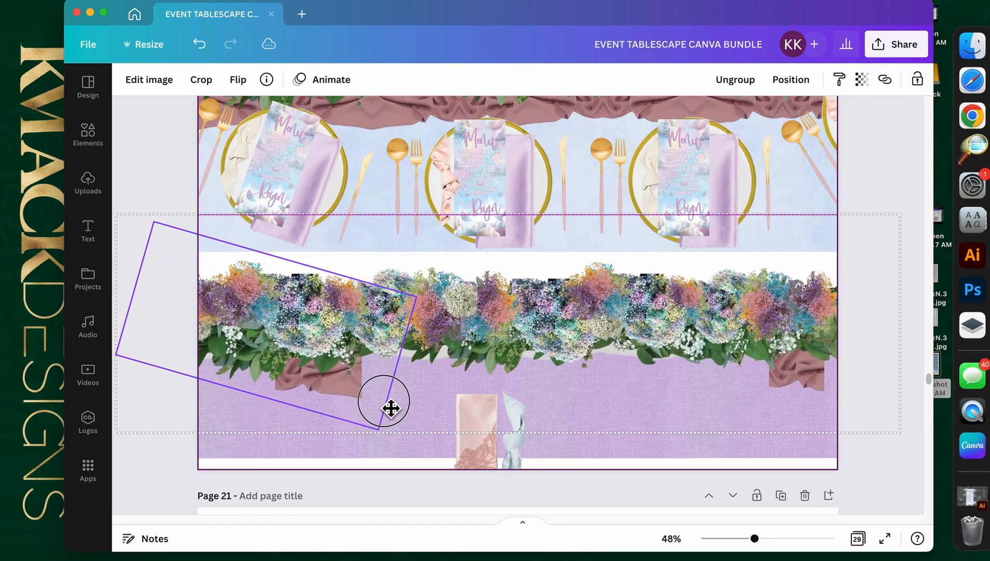
Step: Ungroup the floral garland and delete the left-end mauve fabric piece, returning the greenery that covered it below the flowers
{"action": "key", "text": "super+a"}
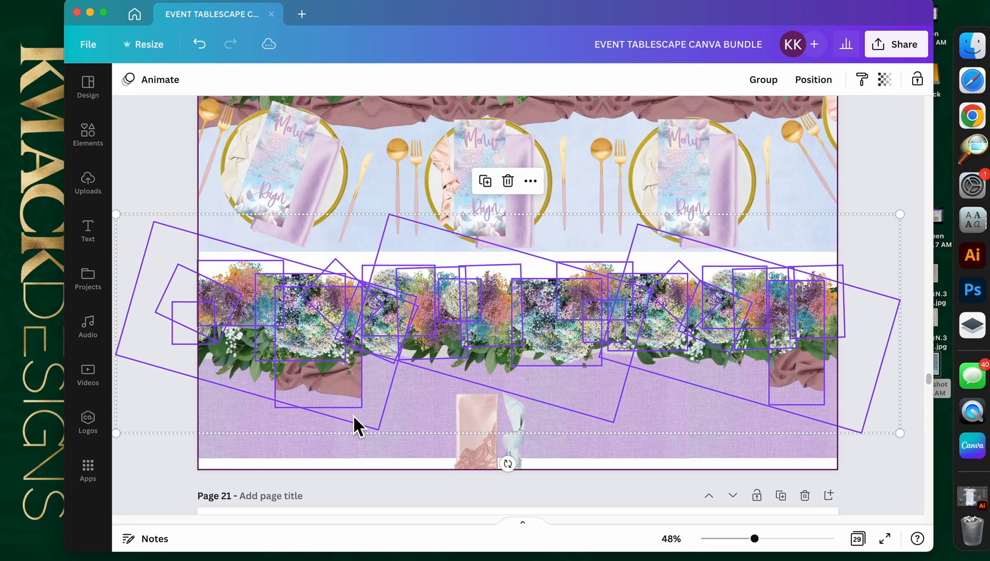
{"action": "left_click", "coordinate": [385, 403]}
{"action": "left_click_drag", "start_coordinate": [341, 410], "coordinate": [286, 374]}
{"action": "left_click", "coordinate": [322, 388]}
{"action": "key", "text": "Delete"}
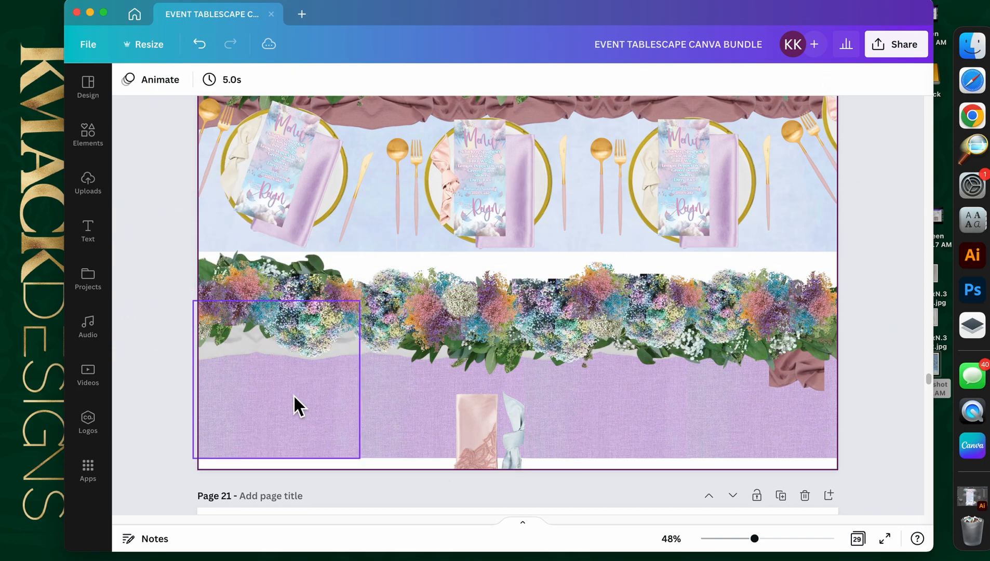
{"action": "left_click_drag", "start_coordinate": [306, 250], "coordinate": [337, 283]}
Step: Move the right-end greenery aside, delete the mauve fabric piece behind it, and return the greenery below the flowers
{"action": "left_click", "coordinate": [829, 408]}
{"action": "left_click_drag", "start_coordinate": [829, 408], "coordinate": [812, 407]}
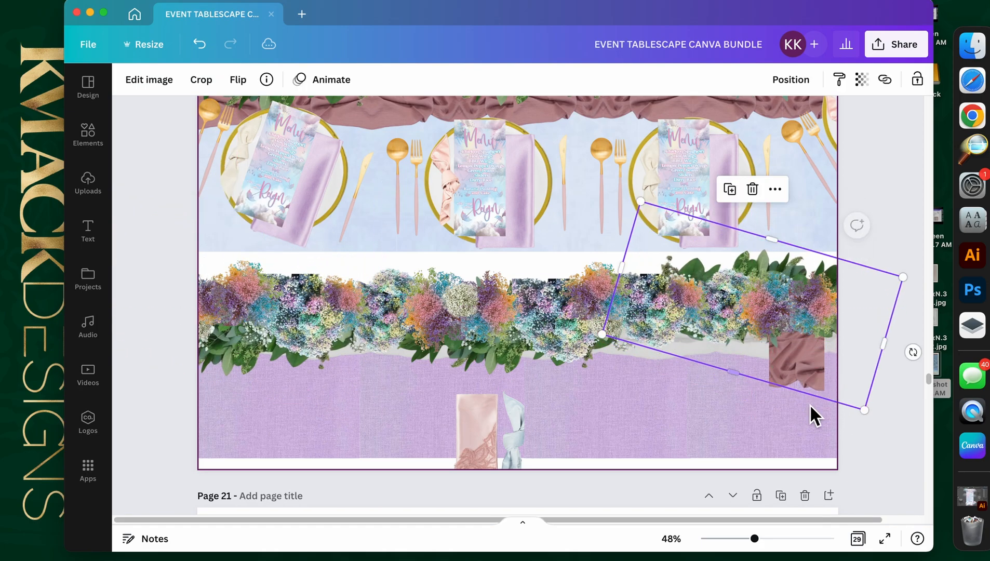
{"action": "left_click", "coordinate": [792, 409]}
{"action": "key", "text": "Delete"}
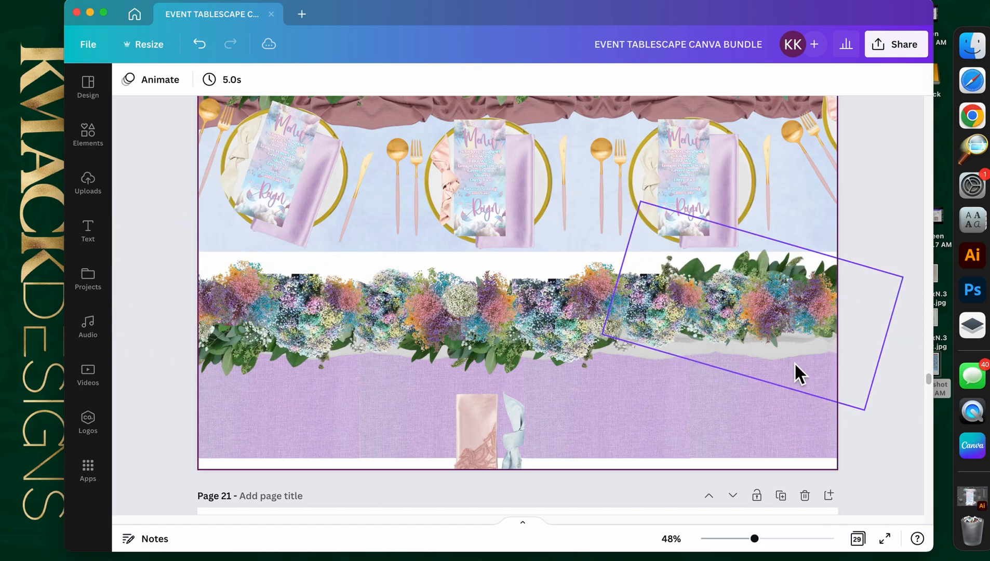
{"action": "left_click", "coordinate": [823, 257]}
{"action": "mouse_move", "coordinate": [805, 270]}
{"action": "left_mouse_down"}
{"action": "mouse_move", "coordinate": [795, 247]}
{"action": "mouse_move", "coordinate": [800, 281]}
{"action": "left_mouse_up"}
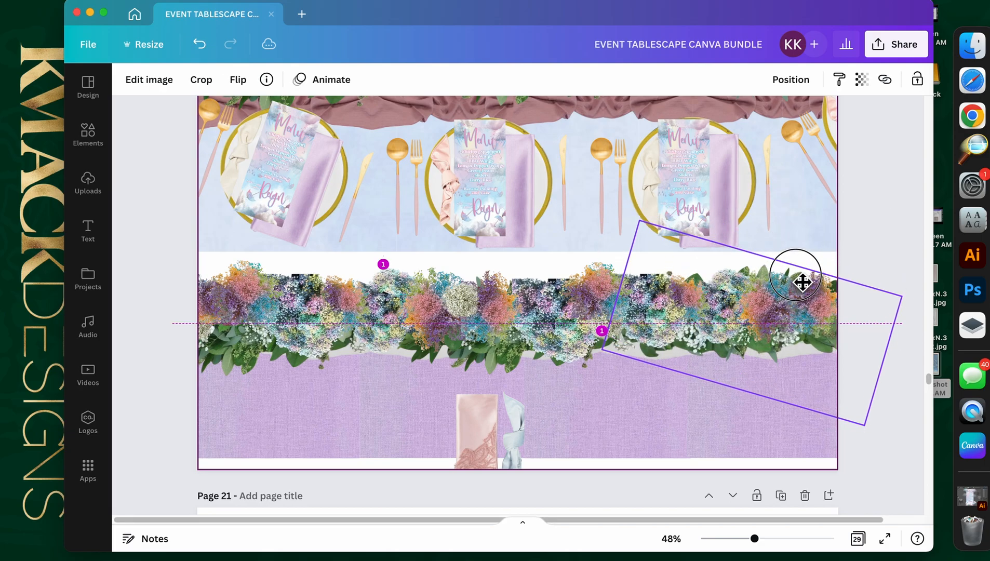
Step: Select all the flower, greenery and grey drape pieces without the purple cloths, and shift them slightly lower on the table
{"action": "left_click", "coordinate": [878, 289]}
{"action": "left_click_drag", "start_coordinate": [870, 274], "coordinate": [311, 372]}
{"action": "left_click", "coordinate": [304, 446], "text": "shift"}
{"action": "left_click", "coordinate": [447, 445], "text": "shift"}
{"action": "left_click", "coordinate": [657, 442], "text": "shift"}
{"action": "left_click", "coordinate": [748, 443], "text": "shift"}
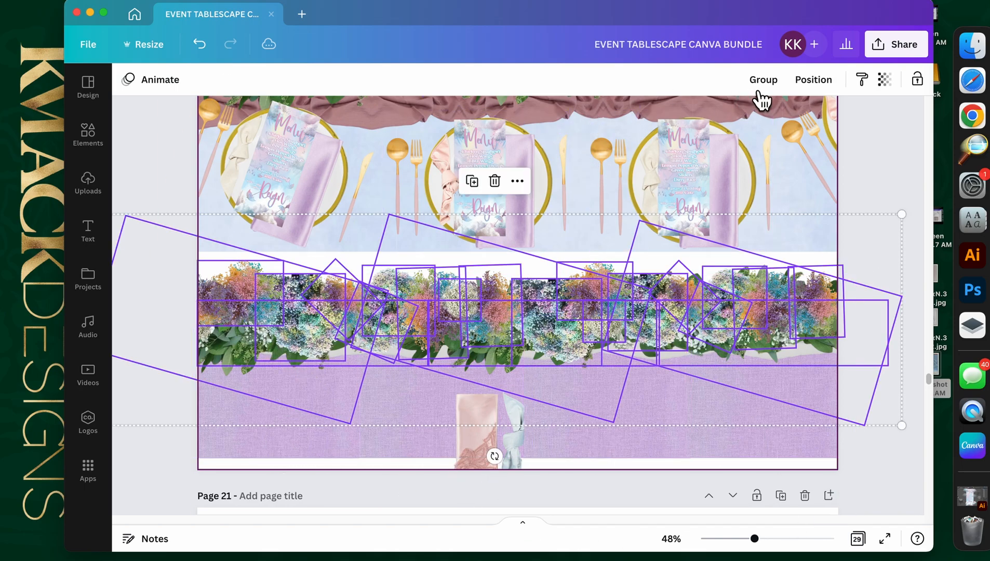
{"action": "left_click_drag", "start_coordinate": [702, 310], "coordinate": [695, 328]}
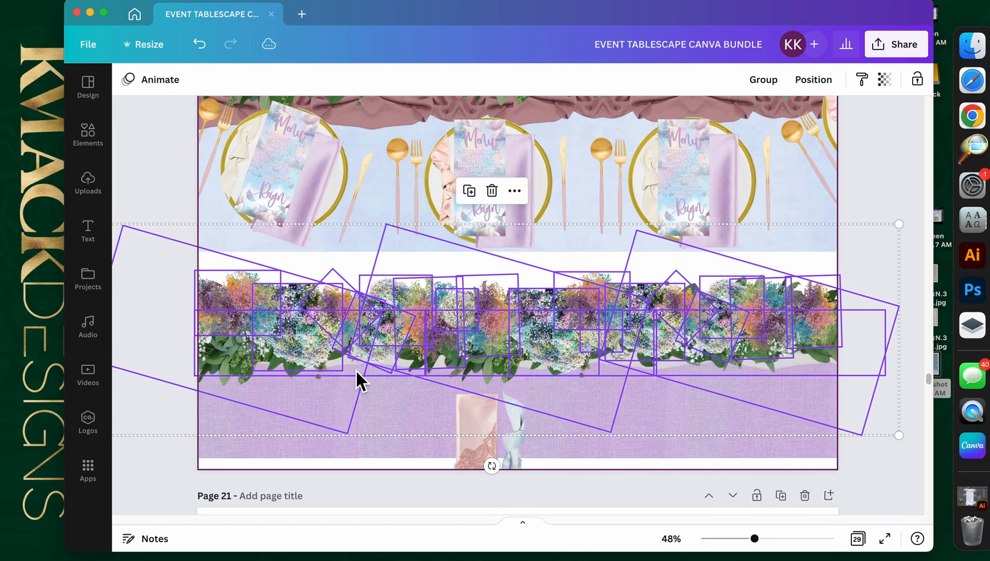
Step: Move the right-end greenery up above the flowers, clear of the grey draped fabric
{"action": "left_click", "coordinate": [720, 439]}
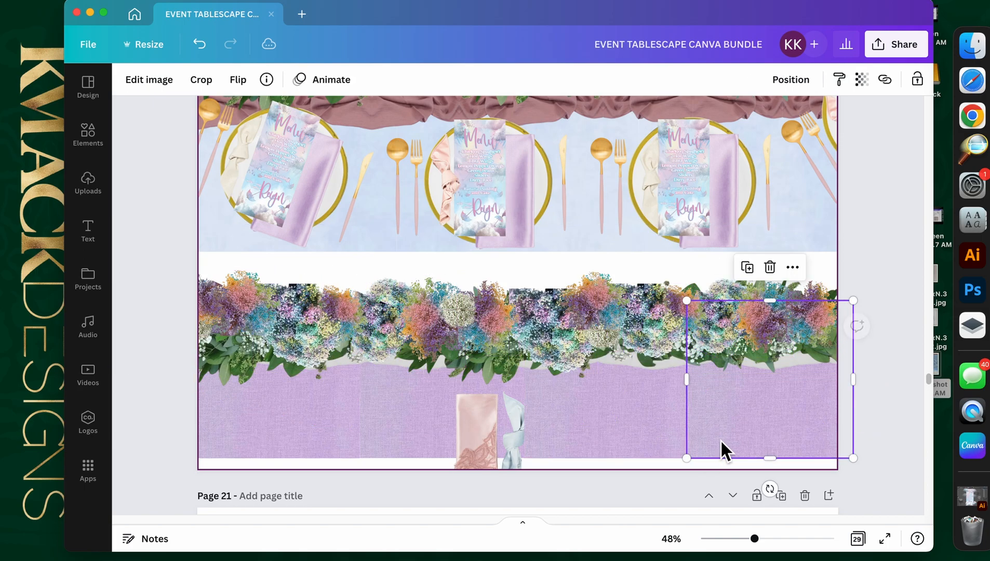
{"action": "left_click", "coordinate": [779, 378]}
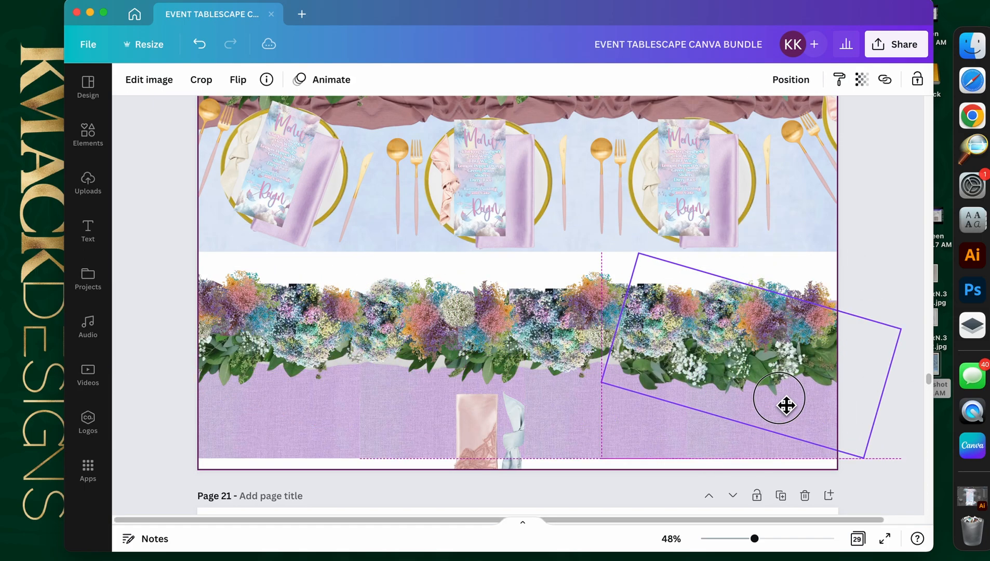
{"action": "left_click_drag", "start_coordinate": [795, 397], "coordinate": [794, 360]}
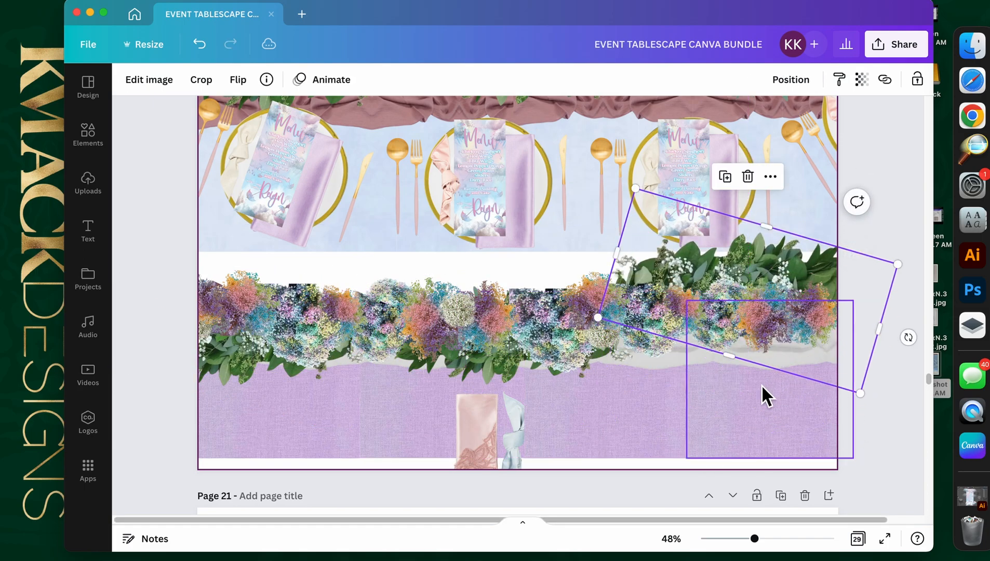
Step: Pull the grey draped fabric pieces out from under the garland and place them lower over the purple tablecloth
{"action": "left_click", "coordinate": [764, 403]}
{"action": "left_click_drag", "start_coordinate": [658, 378], "coordinate": [668, 448]}
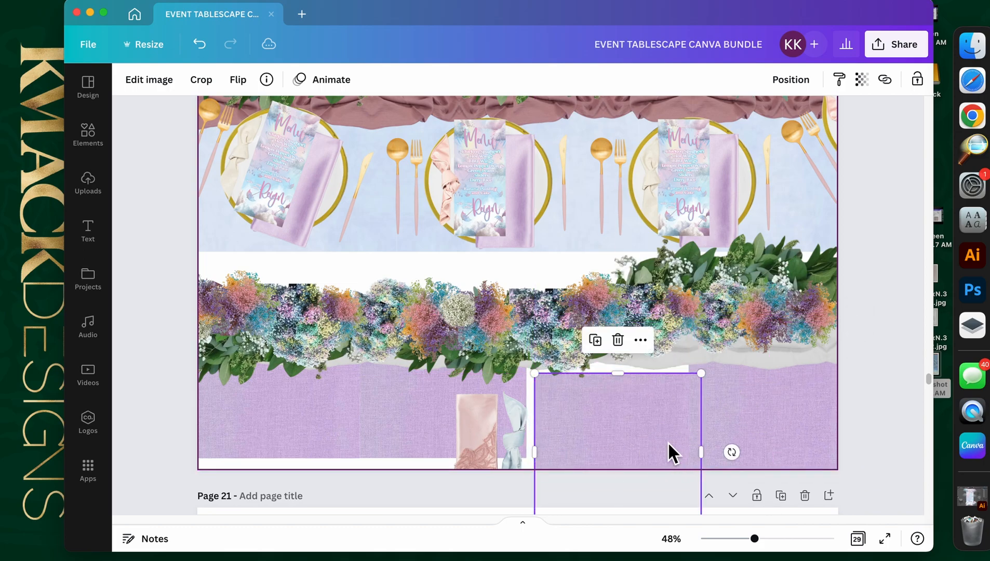
{"action": "left_click_drag", "start_coordinate": [673, 363], "coordinate": [673, 413]}
{"action": "left_click_drag", "start_coordinate": [644, 371], "coordinate": [654, 450]}
{"action": "left_click_drag", "start_coordinate": [377, 376], "coordinate": [374, 451]}
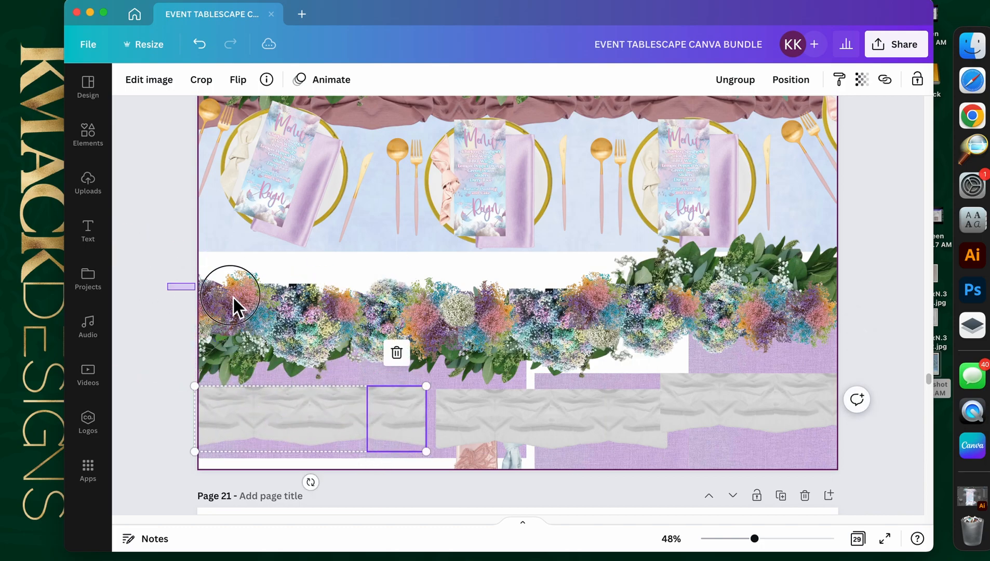
Step: Return the right-end greenery behind the flowers, then raise the flower and greenery pieces without the purple cloths and group them
{"action": "left_click", "coordinate": [182, 284]}
{"action": "left_click_drag", "start_coordinate": [806, 258], "coordinate": [811, 298]}
{"action": "left_click_drag", "start_coordinate": [151, 293], "coordinate": [758, 307]}
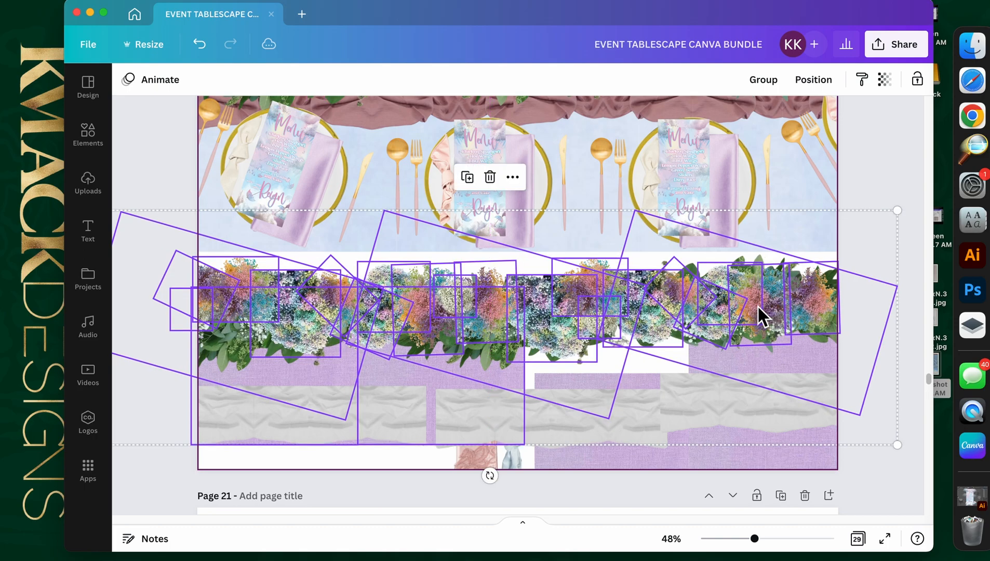
{"action": "key", "text": "super+z"}
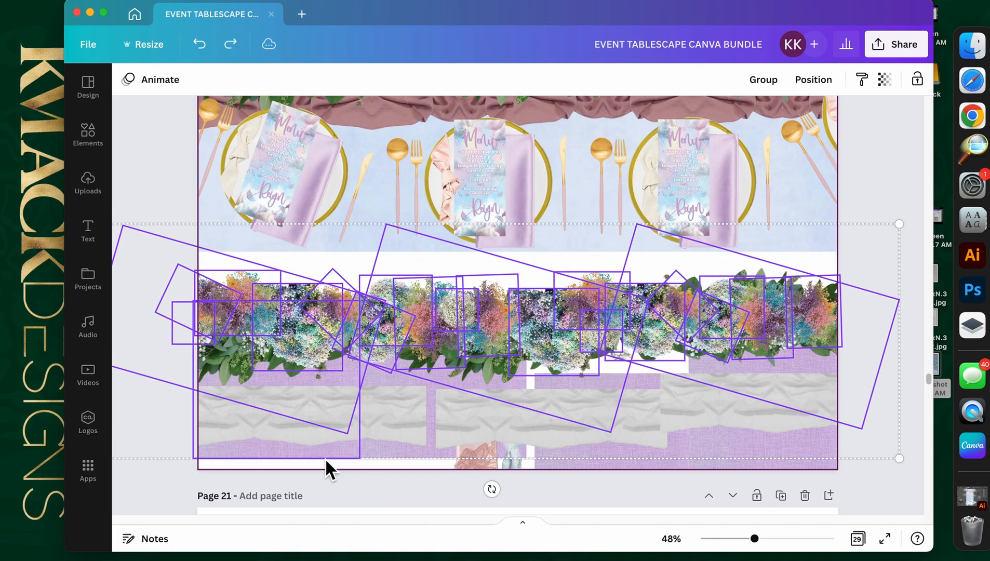
{"action": "left_click_drag", "start_coordinate": [418, 304], "coordinate": [414, 301]}
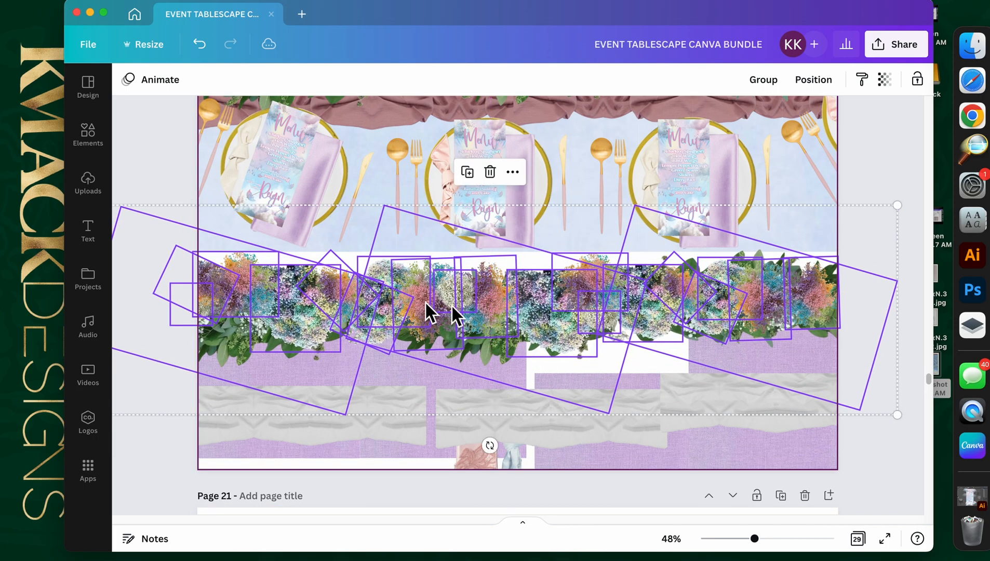
{"action": "left_click", "coordinate": [764, 81]}
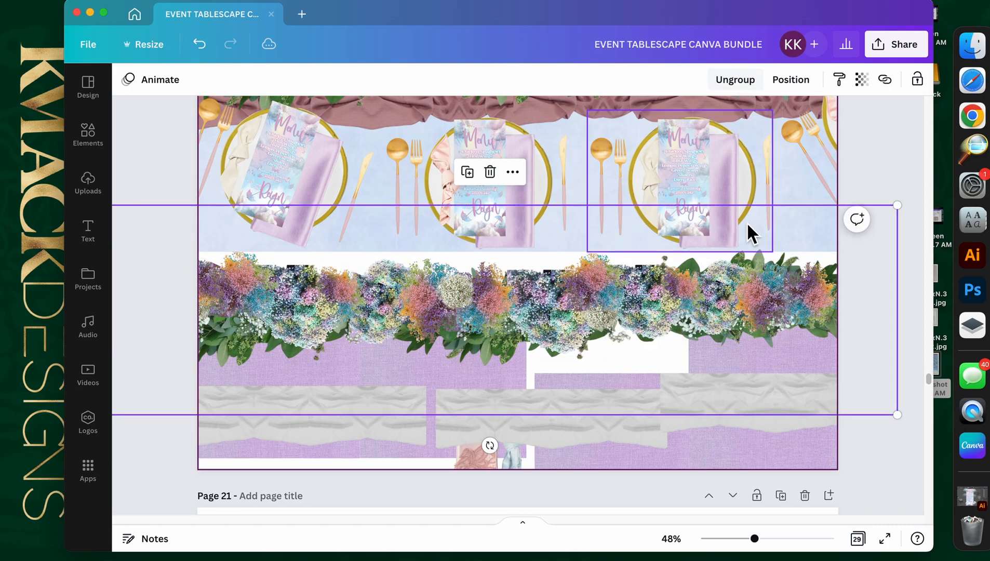
Step: Enlarge the grouped floral garland slightly and align it across the full width of the table
{"action": "left_click", "coordinate": [738, 287]}
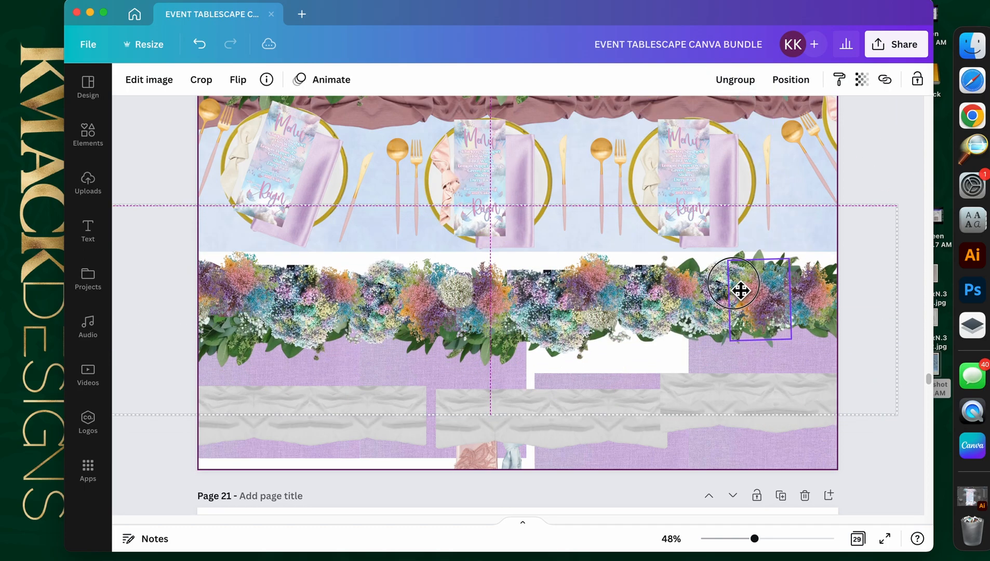
{"action": "left_click_drag", "start_coordinate": [741, 290], "coordinate": [739, 292]}
{"action": "left_click", "coordinate": [870, 463]}
{"action": "left_click", "coordinate": [746, 286]}
{"action": "left_click_drag", "start_coordinate": [897, 209], "coordinate": [905, 206]}
{"action": "left_click", "coordinate": [840, 431]}
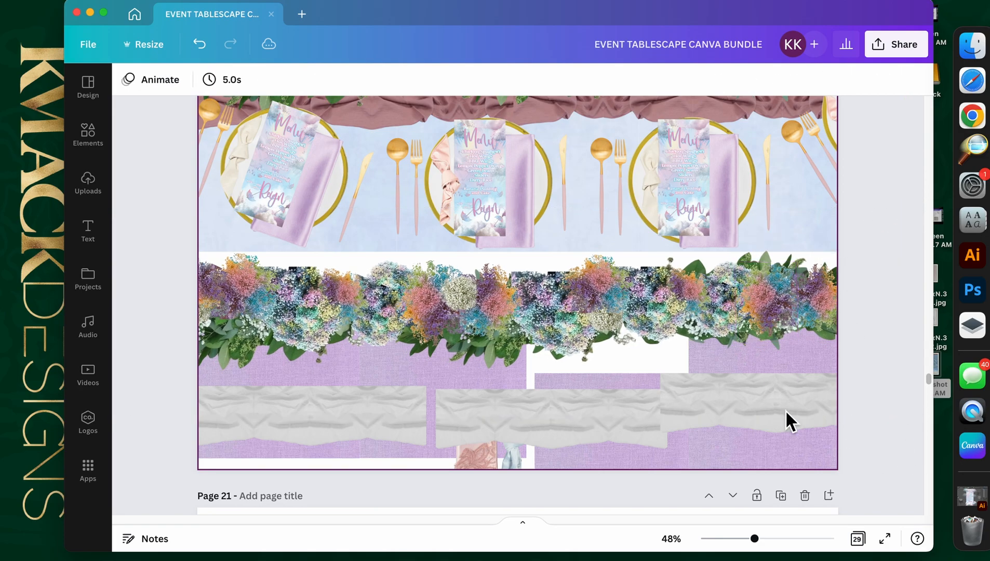
Step: Move the three grey drape pieces up beneath the floral garland, lining them up end to end across the table
{"action": "left_click", "coordinate": [283, 441]}
{"action": "left_click_drag", "start_coordinate": [294, 442], "coordinate": [296, 387]}
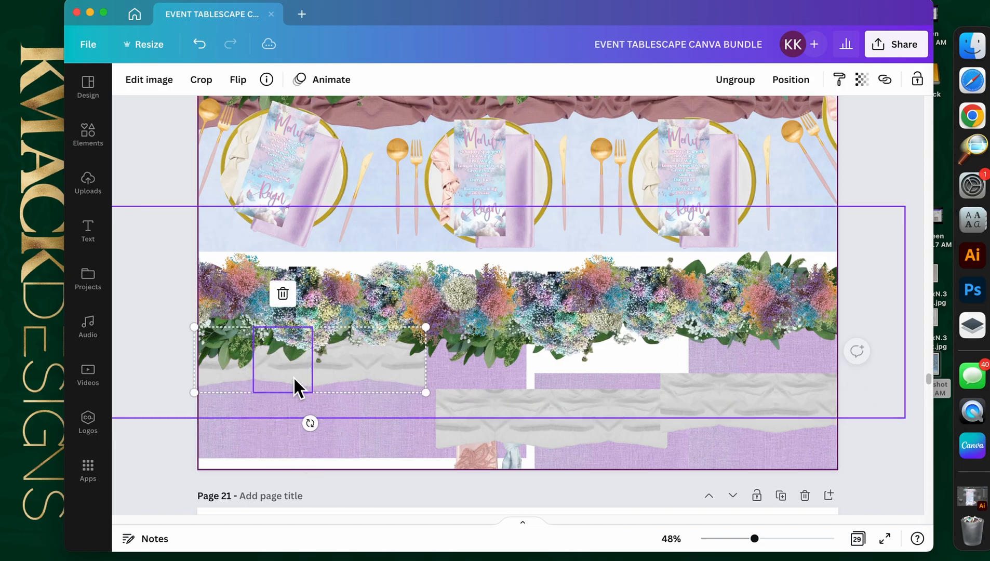
{"action": "left_click", "coordinate": [510, 420]}
{"action": "left_click_drag", "start_coordinate": [511, 421], "coordinate": [513, 378]}
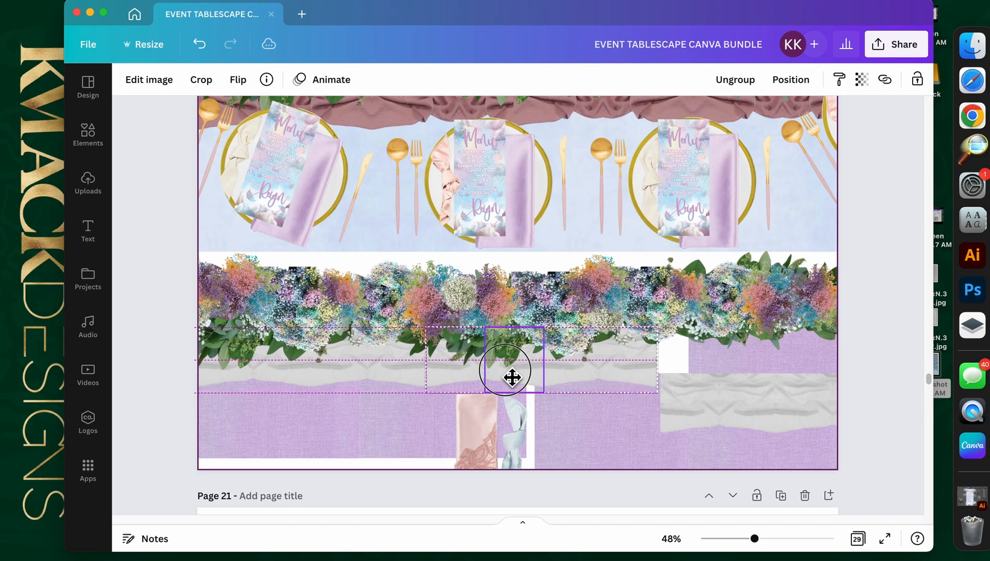
{"action": "left_click", "coordinate": [729, 403]}
{"action": "left_click_drag", "start_coordinate": [683, 433], "coordinate": [680, 391]}
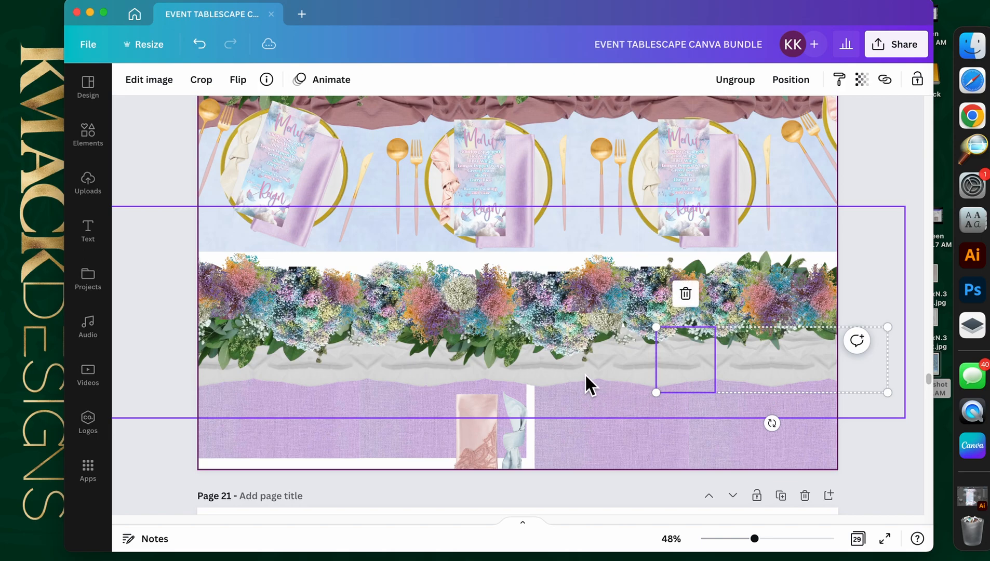
{"action": "left_click", "coordinate": [568, 325]}
{"action": "left_click", "coordinate": [917, 81]}
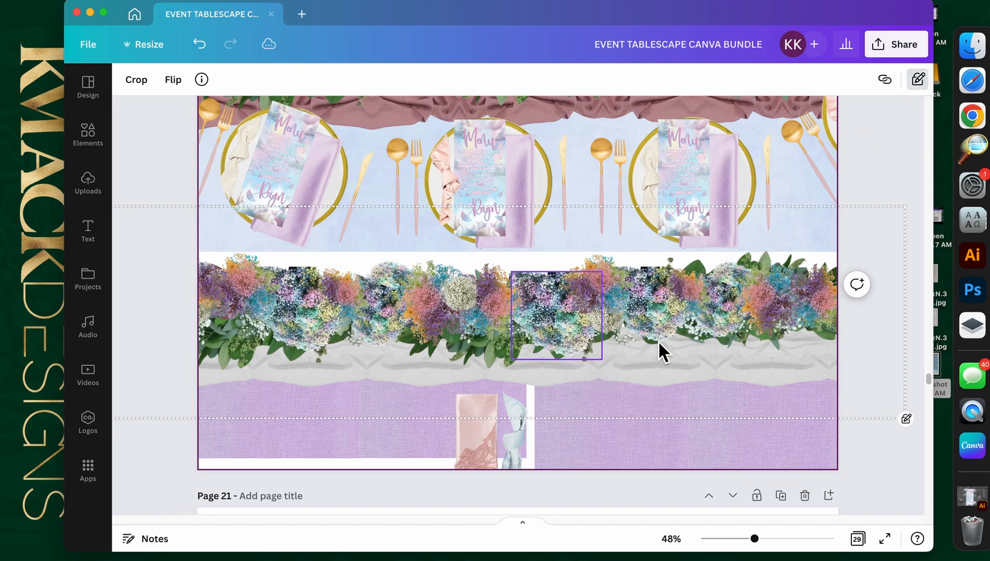
{"action": "left_click", "coordinate": [811, 380]}
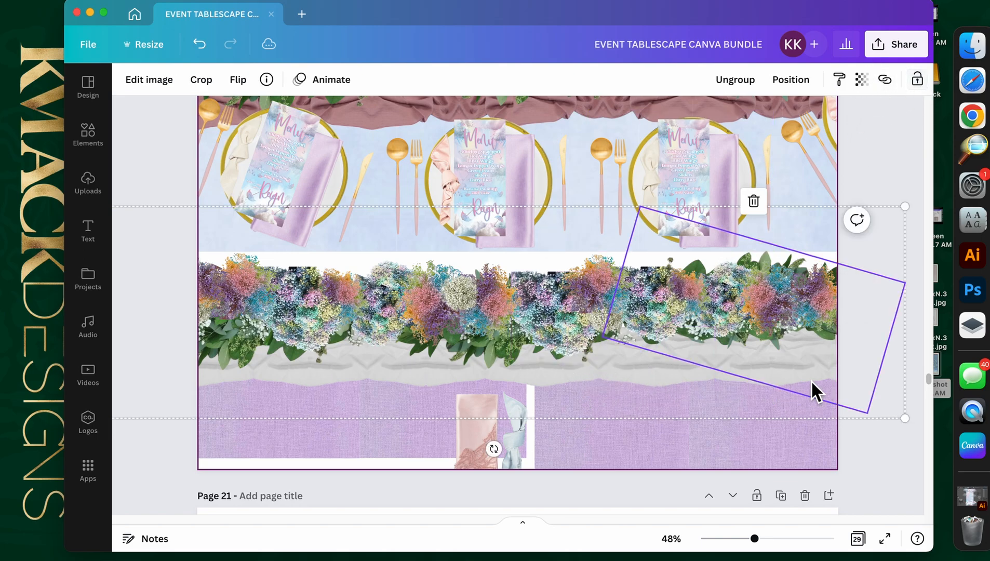
{"action": "left_click", "coordinate": [751, 399]}
{"action": "left_click", "coordinate": [773, 314]}
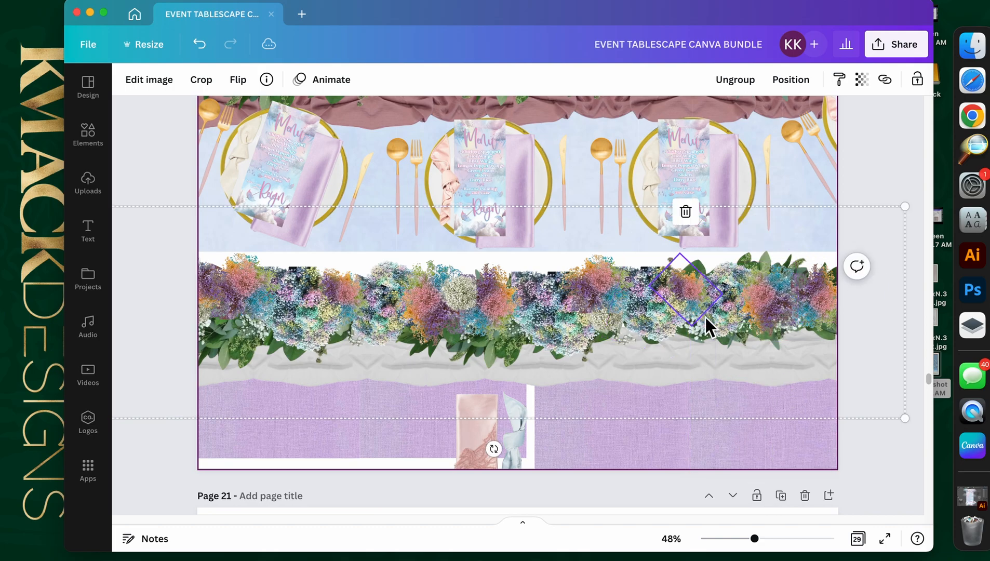
{"action": "left_click", "coordinate": [853, 467]}
Step: Raise the floral garland clear of the drape and align the purple tablecloth pieces in one even, gap-free row
{"action": "left_click_drag", "start_coordinate": [798, 357], "coordinate": [802, 305]}
{"action": "left_click", "coordinate": [761, 377]}
{"action": "left_click_drag", "start_coordinate": [586, 421], "coordinate": [576, 358]}
{"action": "left_click", "coordinate": [745, 441]}
{"action": "left_click_drag", "start_coordinate": [745, 441], "coordinate": [744, 408]}
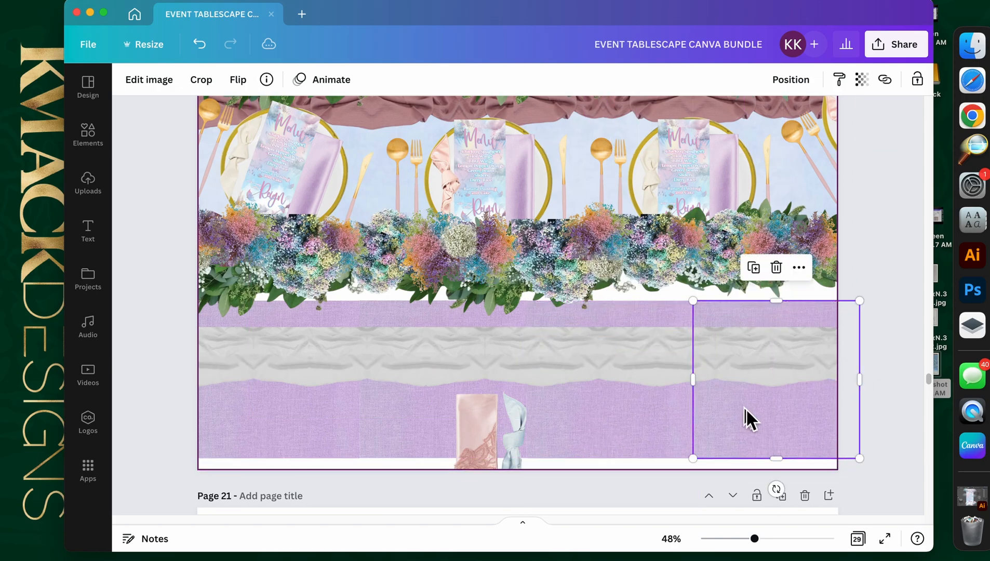
{"action": "left_click", "coordinate": [737, 372]}
{"action": "left_click", "coordinate": [428, 372], "text": "shift"}
{"action": "left_click", "coordinate": [395, 375], "text": "shift"}
{"action": "left_click", "coordinate": [706, 79]}
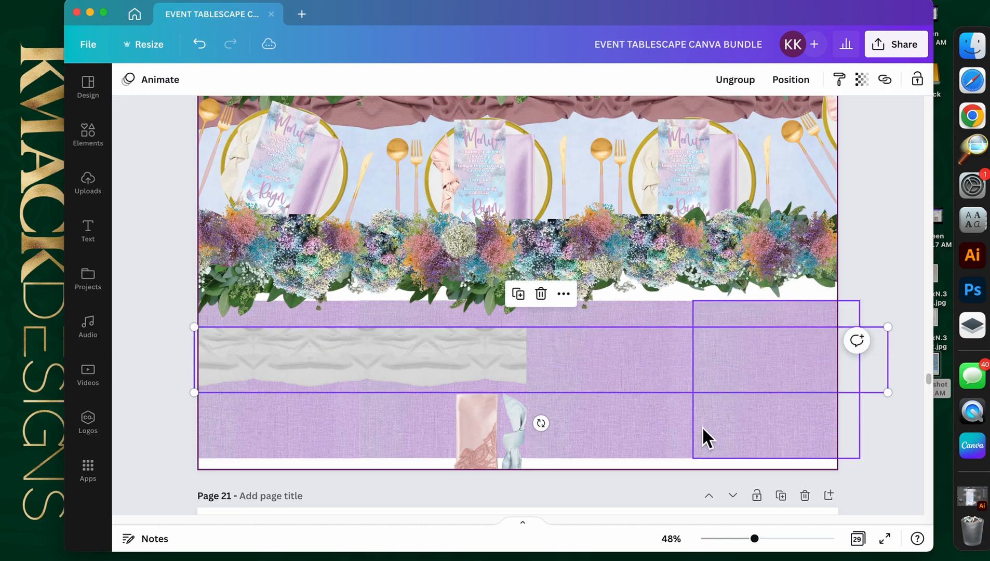
{"action": "key", "text": "super+z"}
Step: Group the three grey drape pieces, bring the group to the front and place it across the upper part of the purple tablecloth
{"action": "double_click", "coordinate": [723, 383]}
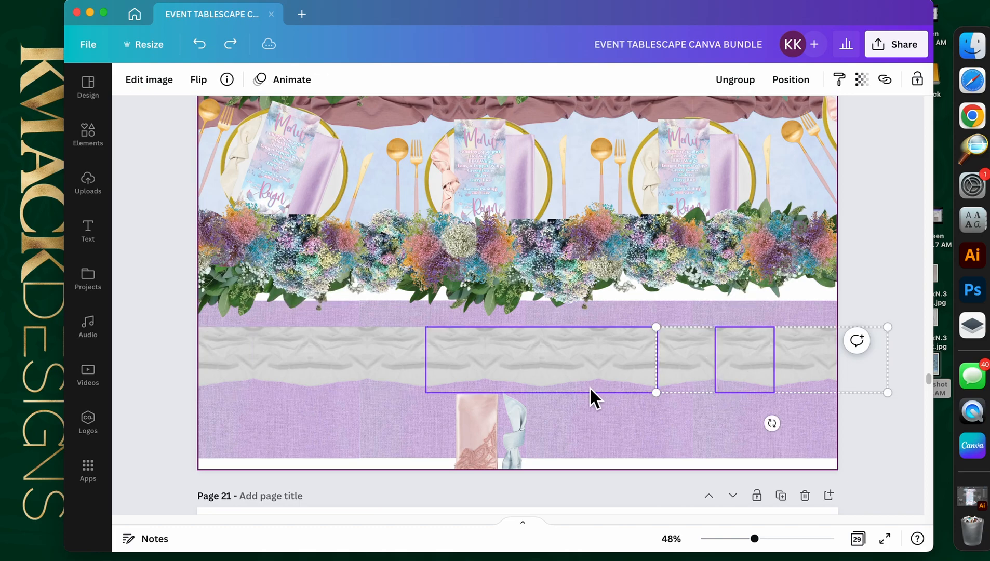
{"action": "left_click", "coordinate": [395, 387], "text": "shift"}
{"action": "mouse_move", "coordinate": [392, 387]}
{"action": "left_mouse_down"}
{"action": "mouse_move", "coordinate": [394, 408]}
{"action": "mouse_move", "coordinate": [385, 403]}
{"action": "left_mouse_up"}
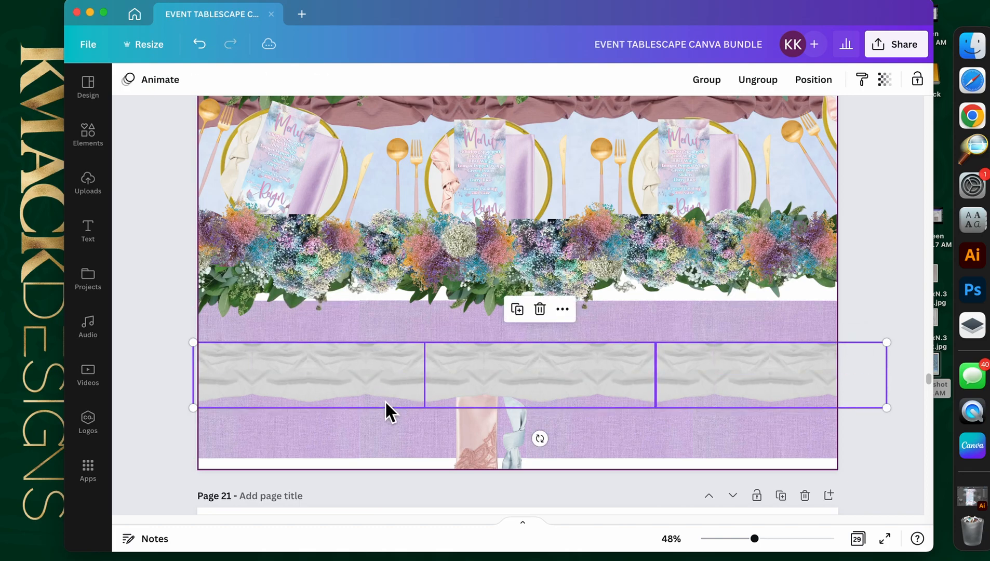
{"action": "left_click_drag", "start_coordinate": [714, 394], "coordinate": [701, 389]}
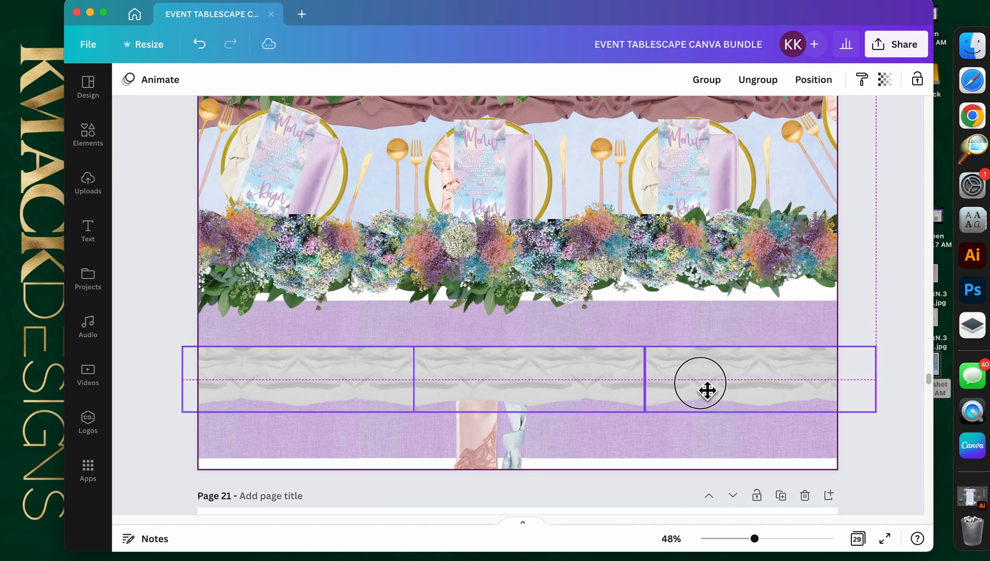
{"action": "left_click", "coordinate": [706, 88]}
{"action": "left_click", "coordinate": [683, 384]}
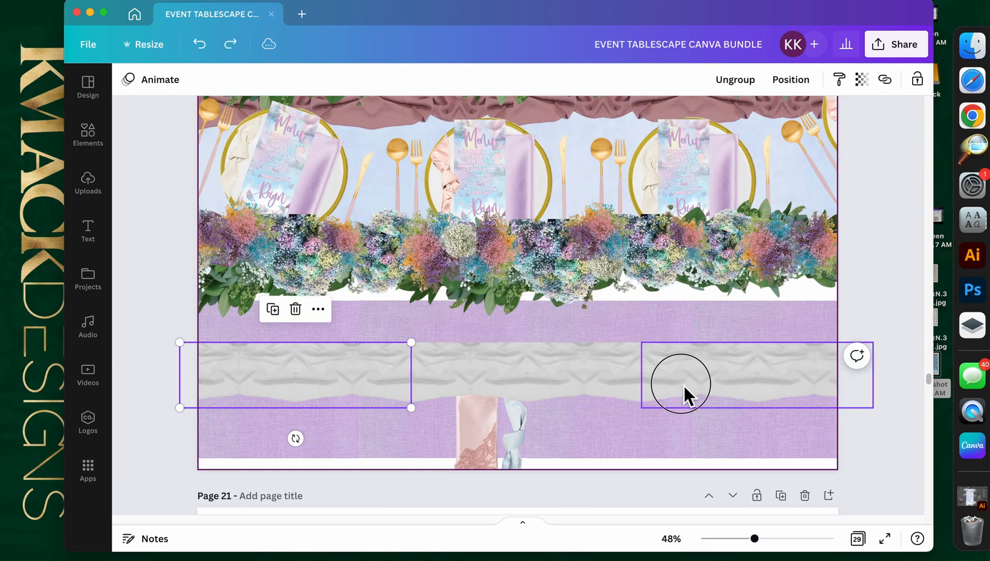
{"action": "left_click", "coordinate": [521, 388], "text": "shift"}
{"action": "left_click", "coordinate": [337, 390], "text": "shift"}
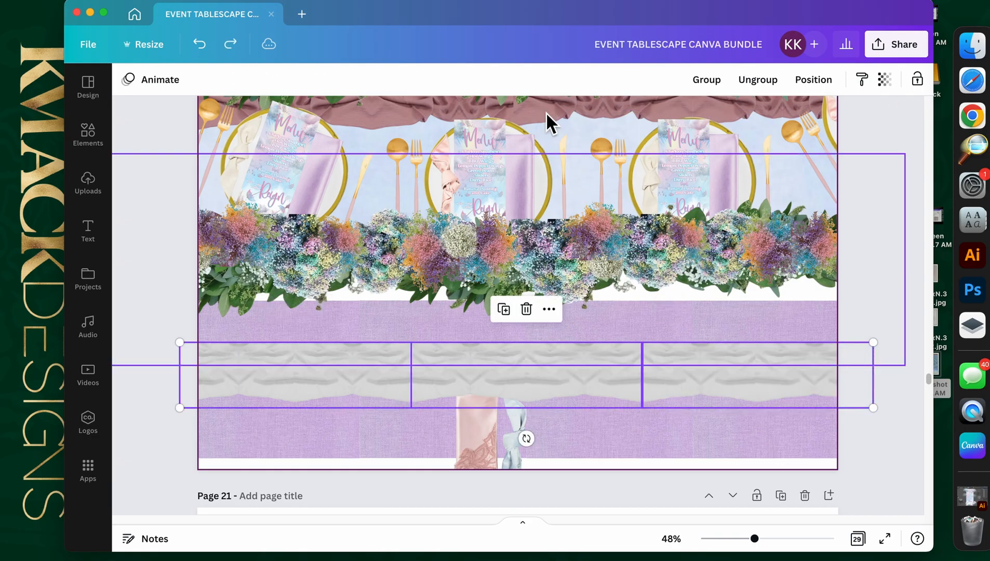
{"action": "left_click", "coordinate": [707, 79]}
{"action": "right_click", "coordinate": [318, 394]}
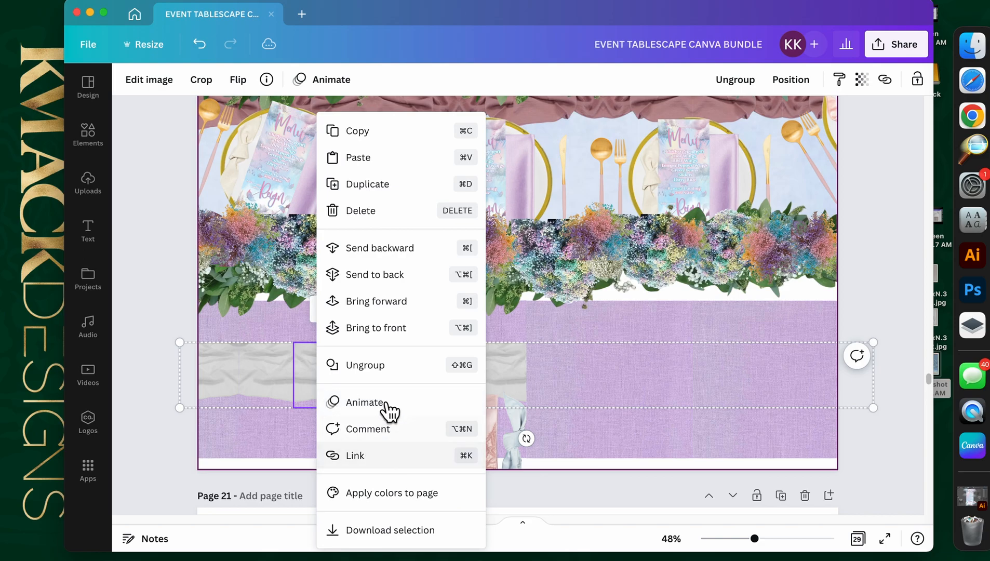
{"action": "left_click", "coordinate": [407, 329]}
{"action": "left_click_drag", "start_coordinate": [730, 398], "coordinate": [734, 382]}
Step: Move the floral garland down over the top edge of the grey drape and bring it to the front
{"action": "left_click", "coordinate": [658, 280]}
{"action": "left_click_drag", "start_coordinate": [658, 280], "coordinate": [668, 328]}
{"action": "right_click", "coordinate": [661, 321]}
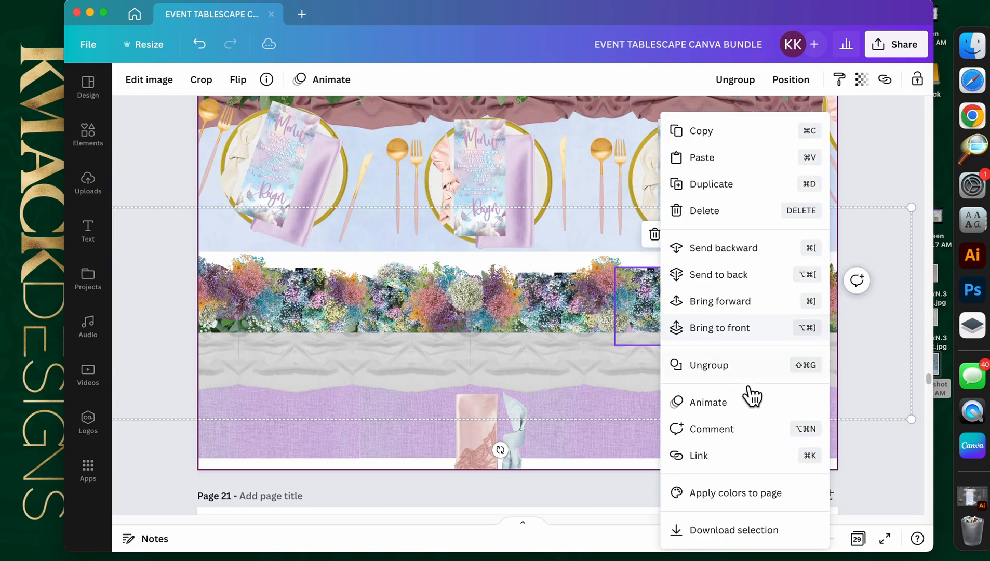
{"action": "left_click", "coordinate": [743, 331]}
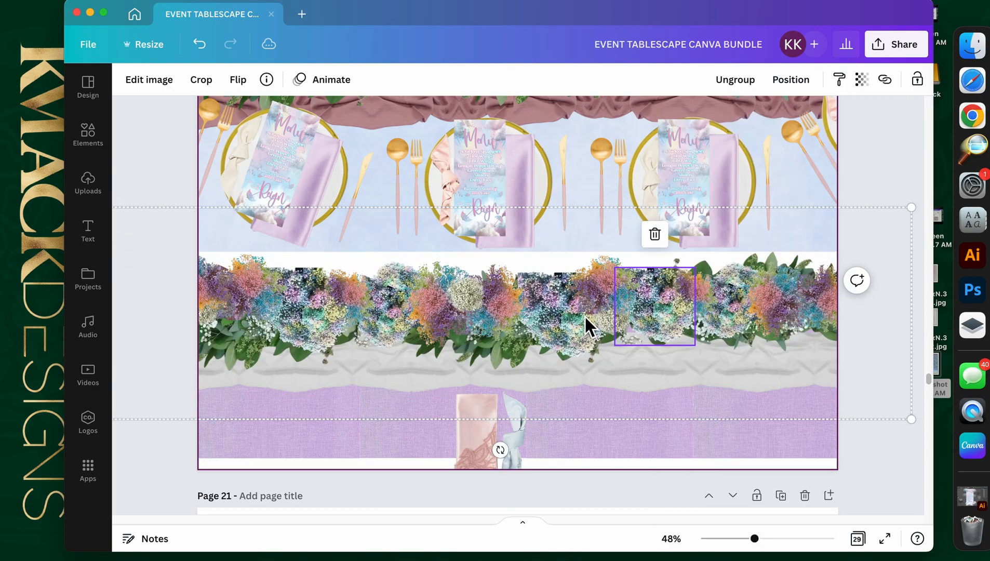
{"action": "mouse_move", "coordinate": [670, 325]}
{"action": "left_mouse_down"}
{"action": "mouse_move", "coordinate": [674, 317]}
{"action": "mouse_move", "coordinate": [673, 326]}
{"action": "left_mouse_up"}
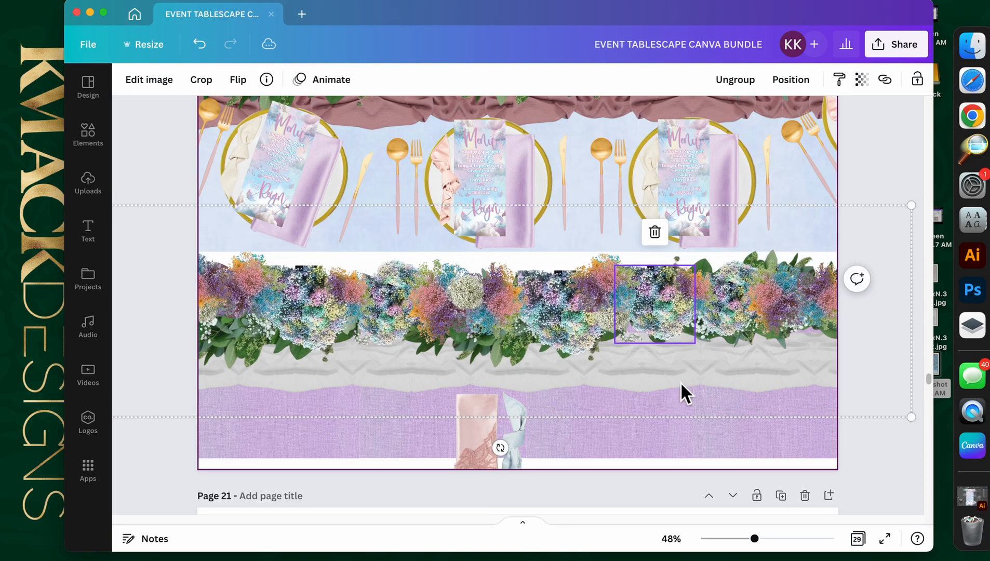
Step: Select all the purple tablecloth pieces and lower them slightly to cover the white strip at the page's bottom edge
{"action": "left_click", "coordinate": [800, 449]}
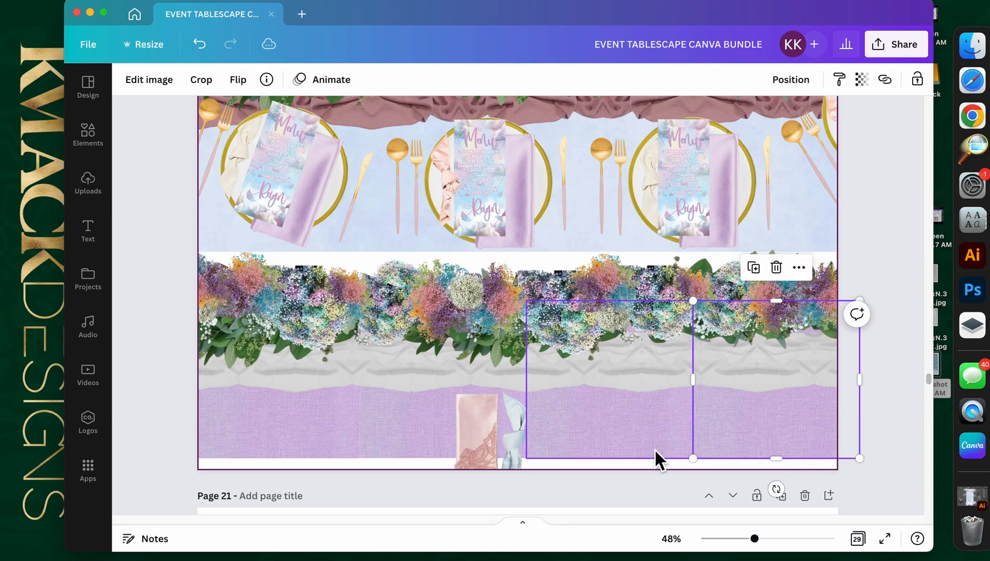
{"action": "left_click", "coordinate": [655, 448], "text": "shift"}
{"action": "left_click", "coordinate": [415, 452], "text": "shift"}
{"action": "left_click", "coordinate": [307, 451], "text": "shift"}
{"action": "left_click_drag", "start_coordinate": [304, 449], "coordinate": [300, 460]}
{"action": "left_click", "coordinate": [873, 450]}
Step: Duplicate the blue table's four place settings and the loose pink napkin, placing the copies over the purple table
{"action": "scroll", "coordinate": [880, 436], "scroll_direction": "up", "scroll_amount": 1}
{"action": "scroll", "coordinate": [879, 432], "scroll_direction": "up", "scroll_amount": 3}
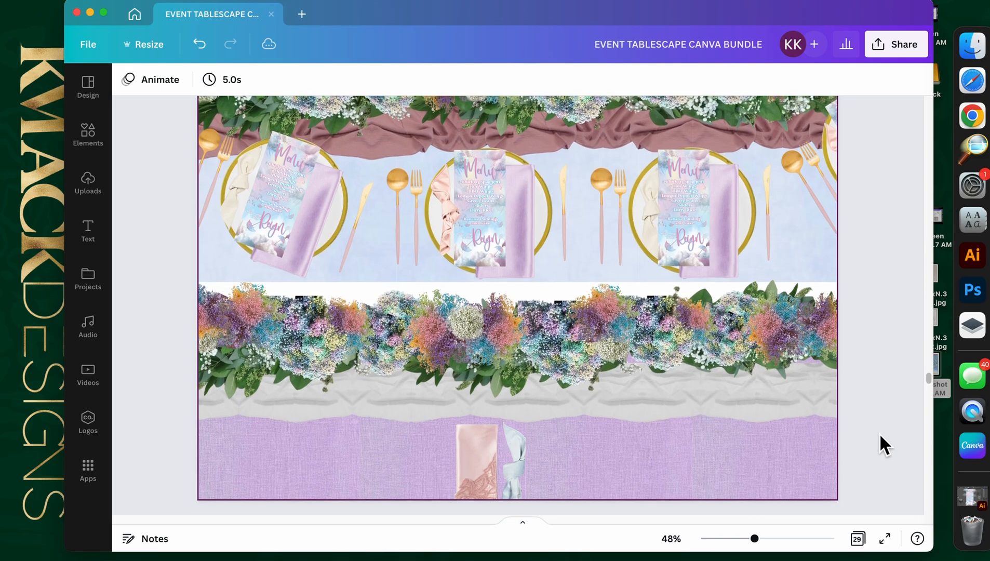
{"action": "left_click", "coordinate": [238, 214]}
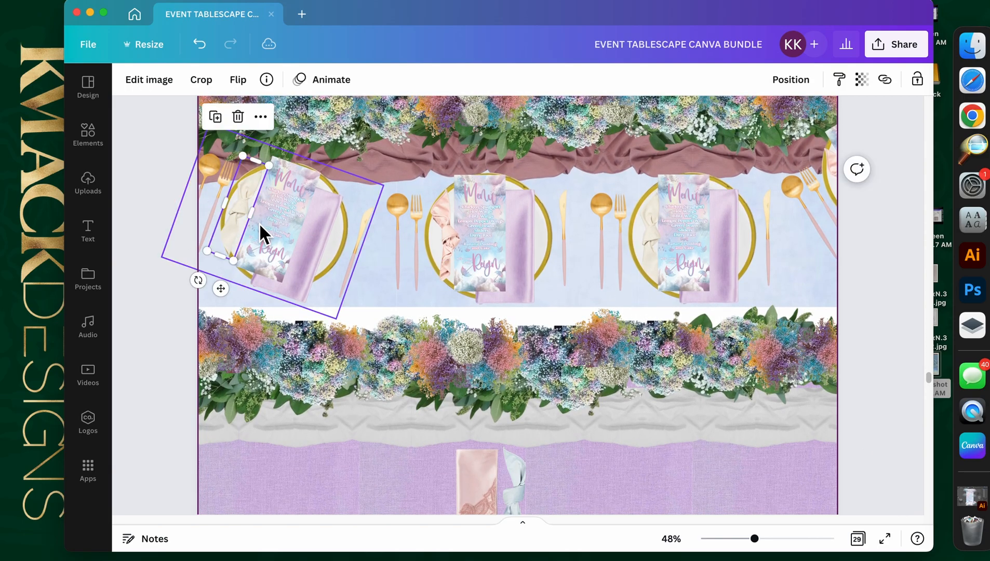
{"action": "left_click", "coordinate": [484, 217], "text": "shift"}
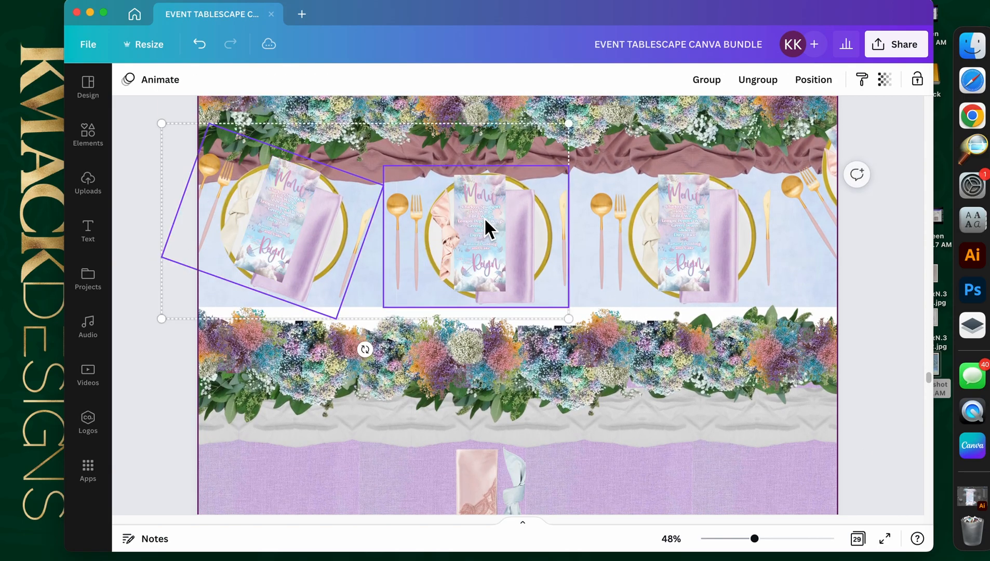
{"action": "left_click", "coordinate": [678, 218], "text": "shift"}
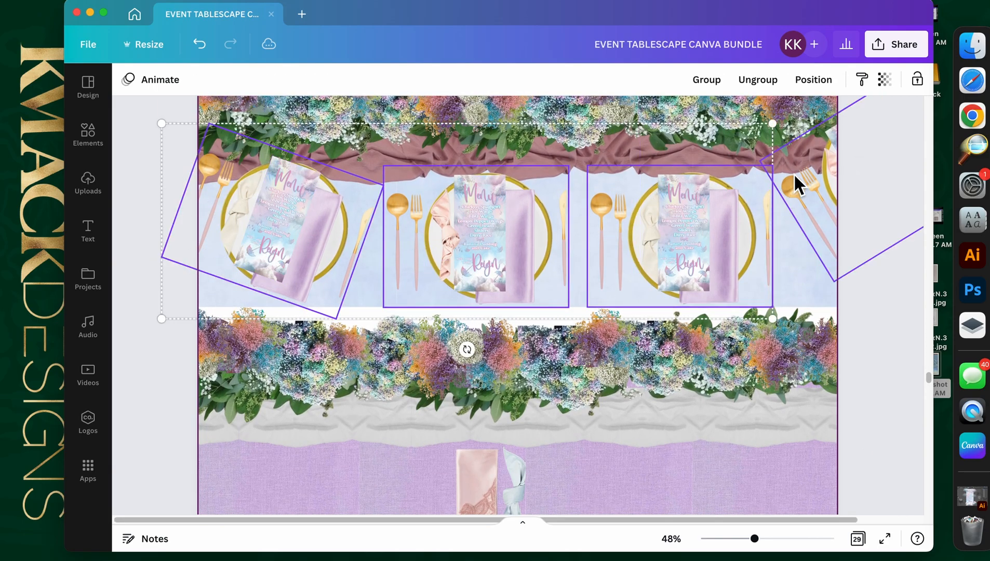
{"action": "left_click", "coordinate": [837, 209], "text": "shift"}
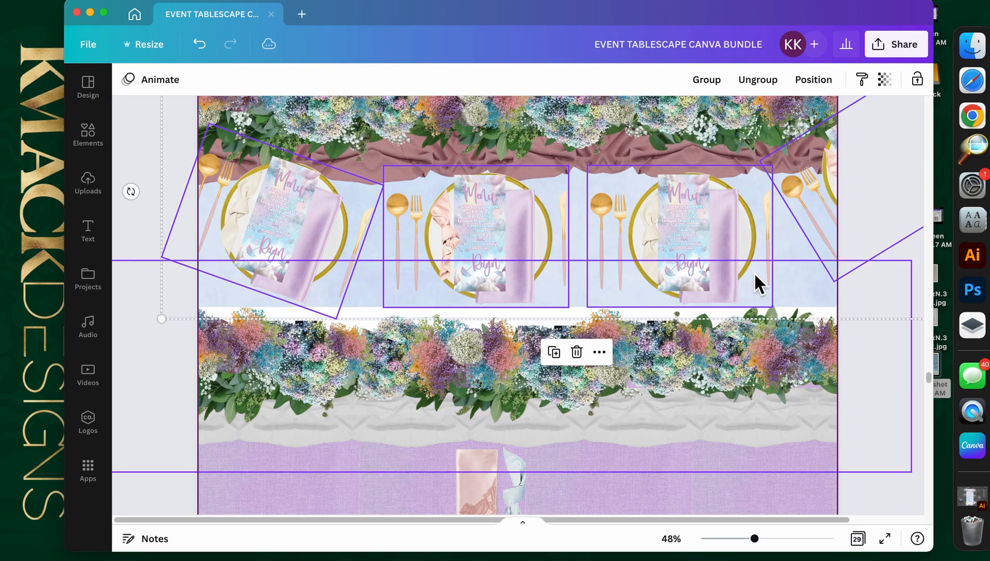
{"action": "left_click", "coordinate": [836, 180], "text": "shift"}
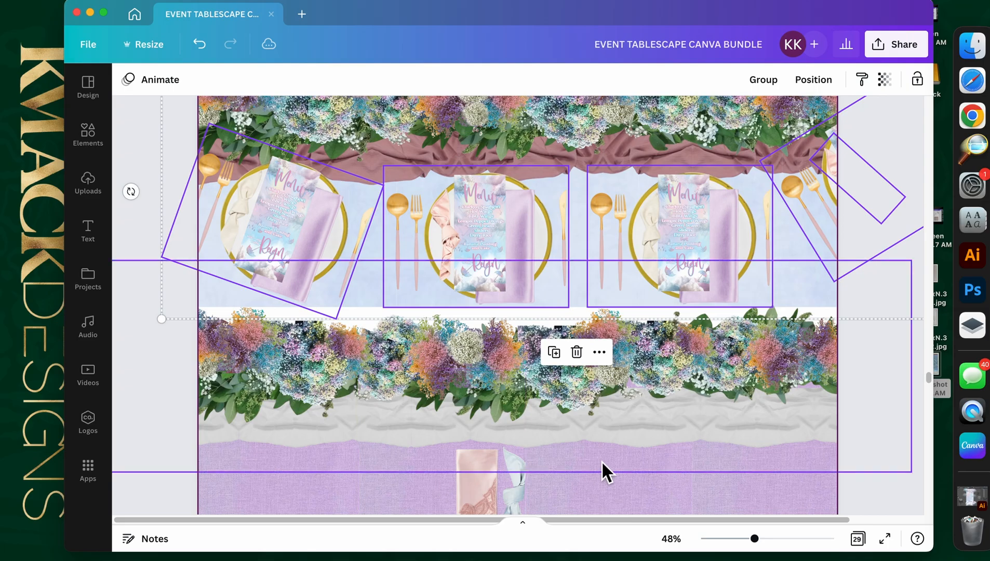
{"action": "scroll", "coordinate": [598, 455], "scroll_direction": "down", "scroll_amount": 4}
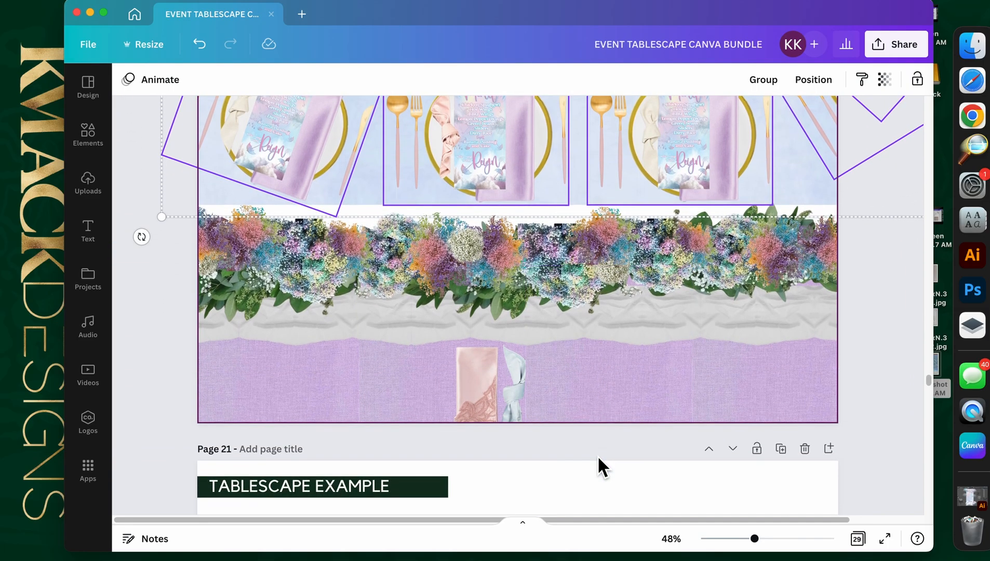
{"action": "left_click_drag", "start_coordinate": [678, 150], "coordinate": [677, 358]}
Step: Scale down the copied place settings and position them across the grey drape and purple tablecloth
{"action": "left_click_drag", "start_coordinate": [154, 213], "coordinate": [199, 258]}
{"action": "left_click_drag", "start_coordinate": [341, 411], "coordinate": [299, 421]}
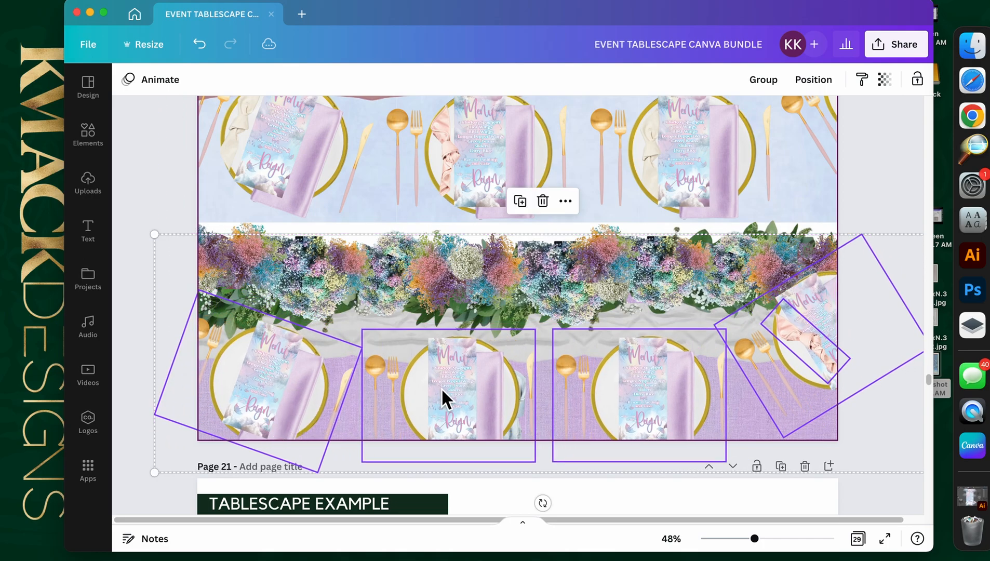
{"action": "left_click_drag", "start_coordinate": [477, 397], "coordinate": [469, 348]}
{"action": "left_click", "coordinate": [476, 437]}
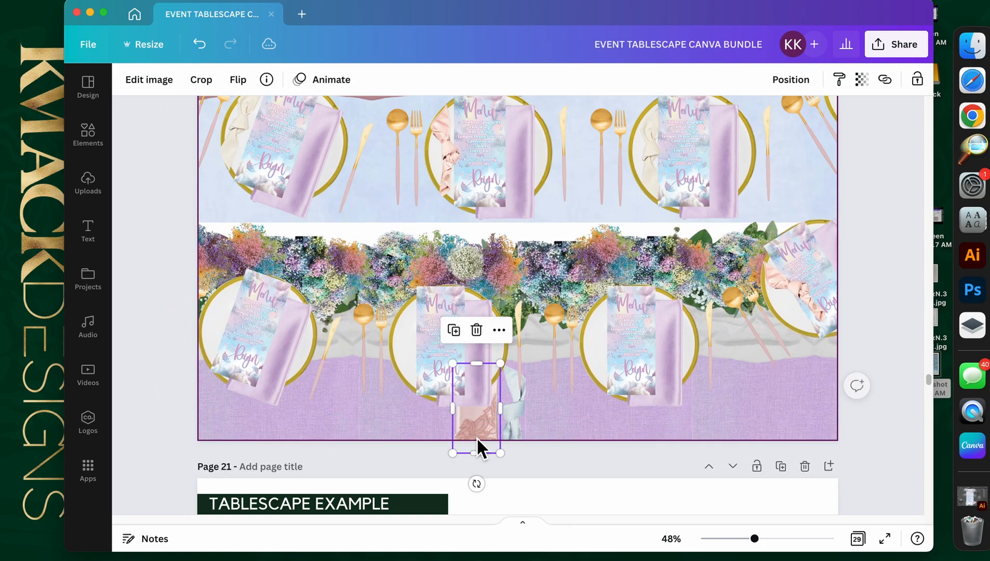
{"action": "left_click", "coordinate": [512, 436], "text": "shift"}
{"action": "left_click_drag", "start_coordinate": [515, 438], "coordinate": [570, 401]}
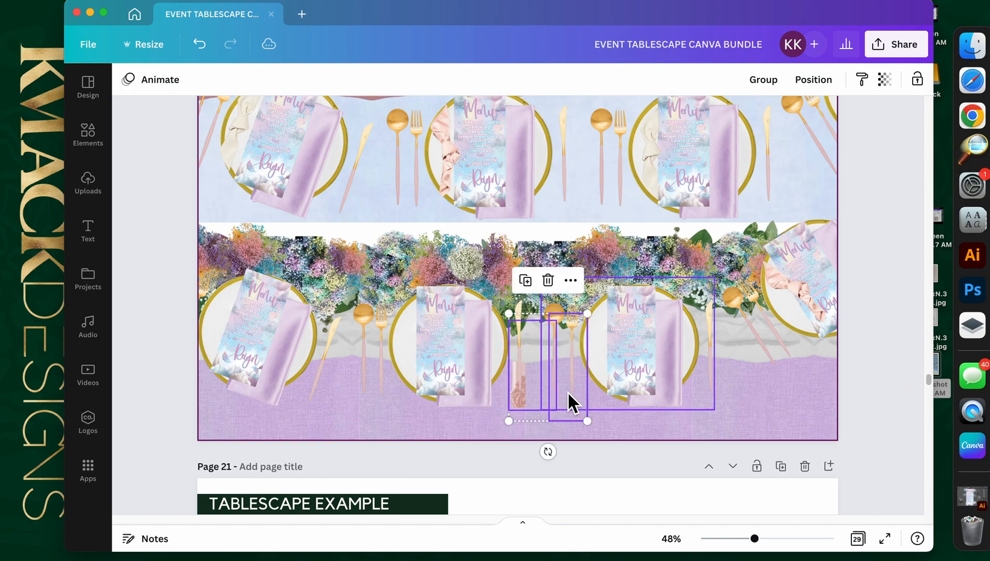
{"action": "right_click", "coordinate": [560, 419]}
{"action": "left_click", "coordinate": [532, 404]}
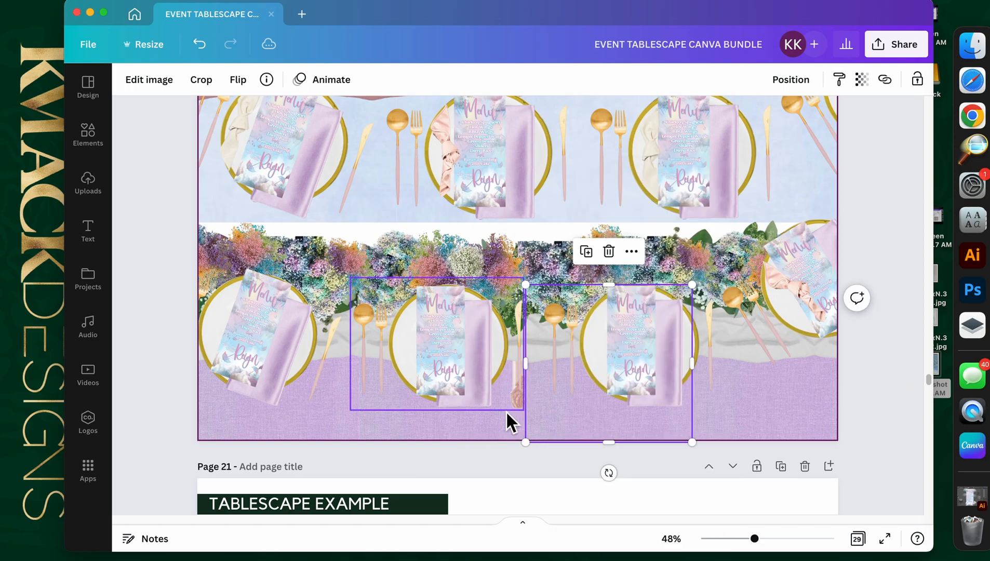
{"action": "key", "text": "super+z"}
Step: Bring the loose pink and blue napkins to the front and move them onto the middle of the floral garland
{"action": "left_click", "coordinate": [509, 424]}
{"action": "left_click", "coordinate": [480, 427], "text": "shift"}
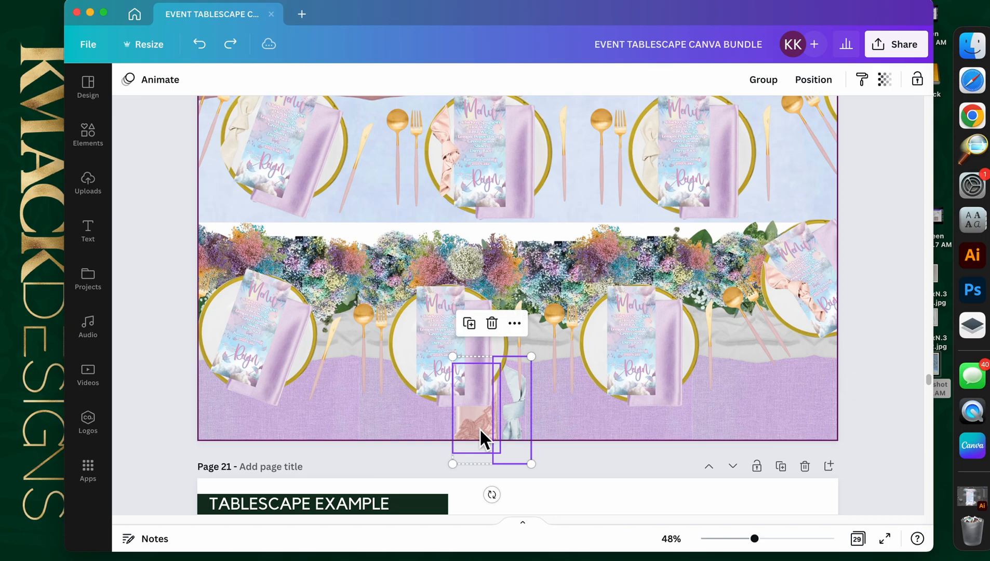
{"action": "right_click", "coordinate": [479, 428]}
{"action": "left_click", "coordinate": [515, 424]}
{"action": "left_click_drag", "start_coordinate": [491, 431], "coordinate": [549, 325]}
{"action": "left_click", "coordinate": [431, 347]}
{"action": "left_click", "coordinate": [292, 343], "text": "shift"}
{"action": "left_click", "coordinate": [646, 347], "text": "shift"}
{"action": "left_click", "coordinate": [787, 310], "text": "shift"}
{"action": "left_click_drag", "start_coordinate": [801, 298], "coordinate": [805, 370]}
{"action": "key", "text": "super+z"}
Step: Select the four copied place settings with the pink napkin and move them down below the floral garland
{"action": "left_click", "coordinate": [818, 250]}
{"action": "left_click", "coordinate": [814, 281], "text": "shift"}
{"action": "left_click", "coordinate": [651, 318], "text": "shift"}
{"action": "left_click", "coordinate": [466, 334], "text": "shift"}
{"action": "left_click", "coordinate": [293, 333], "text": "shift"}
{"action": "left_click_drag", "start_coordinate": [293, 333], "coordinate": [279, 380]}
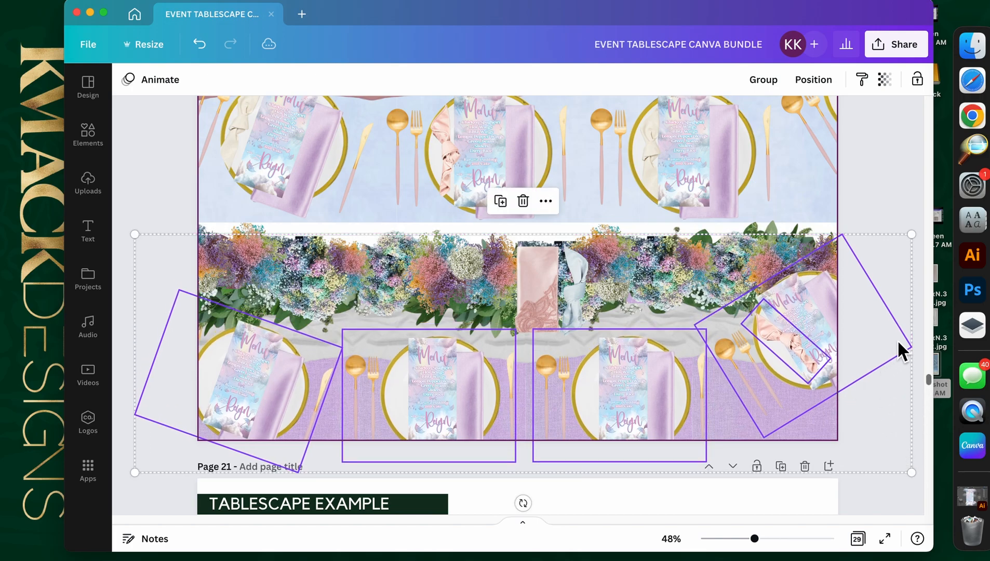
Step: Shrink the copied place settings slightly and reposition them together along the purple table
{"action": "left_click_drag", "start_coordinate": [913, 236], "coordinate": [895, 278]}
{"action": "left_click_drag", "start_coordinate": [806, 323], "coordinate": [823, 336]}
{"action": "left_click_drag", "start_coordinate": [808, 372], "coordinate": [802, 337]}
{"action": "left_click_drag", "start_coordinate": [898, 231], "coordinate": [885, 237]}
{"action": "left_click_drag", "start_coordinate": [762, 339], "coordinate": [785, 340]}
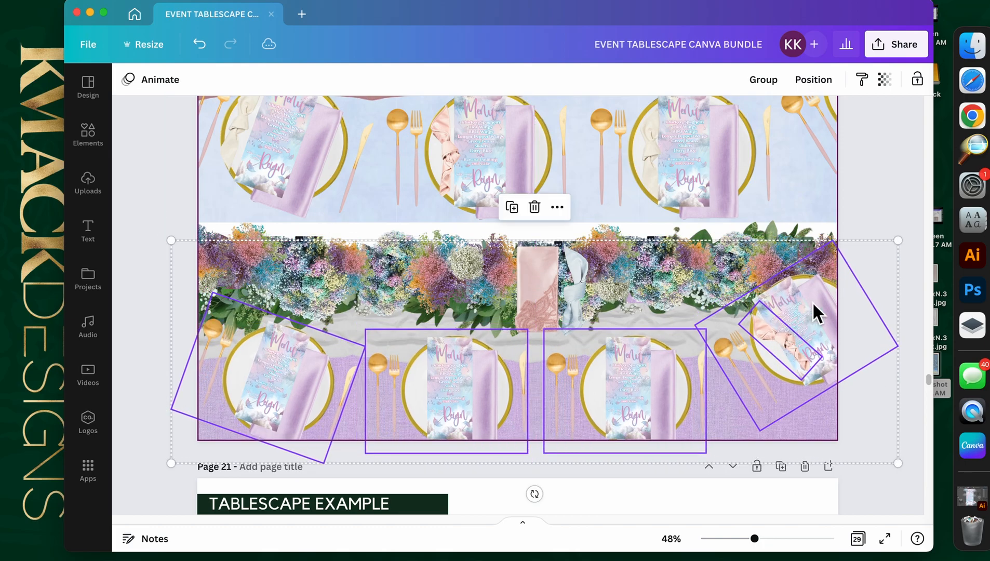
Step: Shift the three left-hand copied place settings individually to space them out along the purple table
{"action": "left_click", "coordinate": [888, 216]}
{"action": "left_click_drag", "start_coordinate": [311, 391], "coordinate": [298, 385]}
{"action": "left_click_drag", "start_coordinate": [462, 398], "coordinate": [451, 398]}
{"action": "left_click_drag", "start_coordinate": [625, 402], "coordinate": [622, 401]}
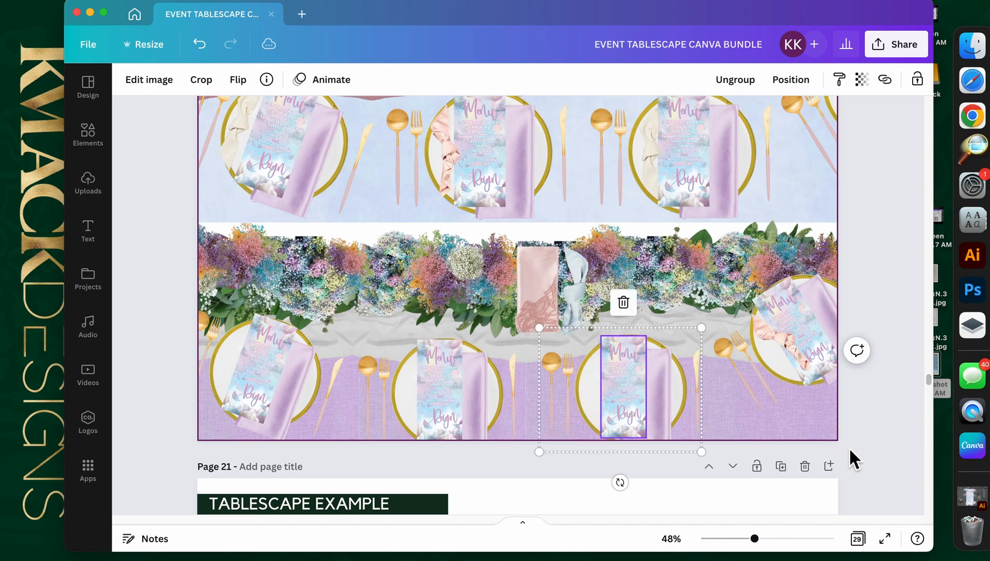
{"action": "left_click", "coordinate": [846, 450]}
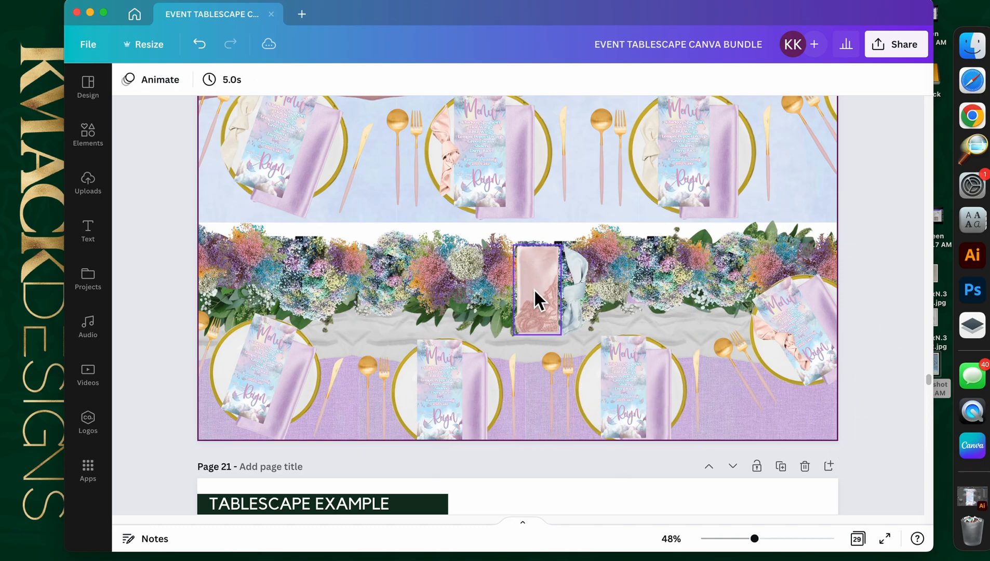
Step: Bring the blue knotted napkin to the front, place it on the leftmost purple-table plate, shrink it slightly and tilt it to match
{"action": "mouse_move", "coordinate": [582, 300]}
{"action": "left_mouse_down"}
{"action": "mouse_move", "coordinate": [410, 355]}
{"action": "mouse_move", "coordinate": [236, 367]}
{"action": "mouse_move", "coordinate": [414, 318]}
{"action": "mouse_move", "coordinate": [586, 300]}
{"action": "left_mouse_up"}
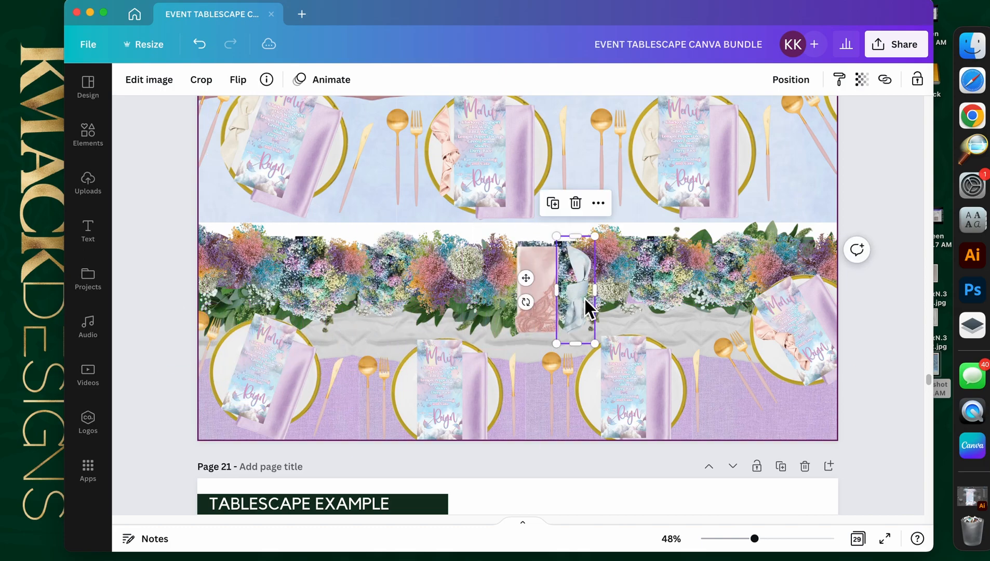
{"action": "right_click", "coordinate": [585, 299]}
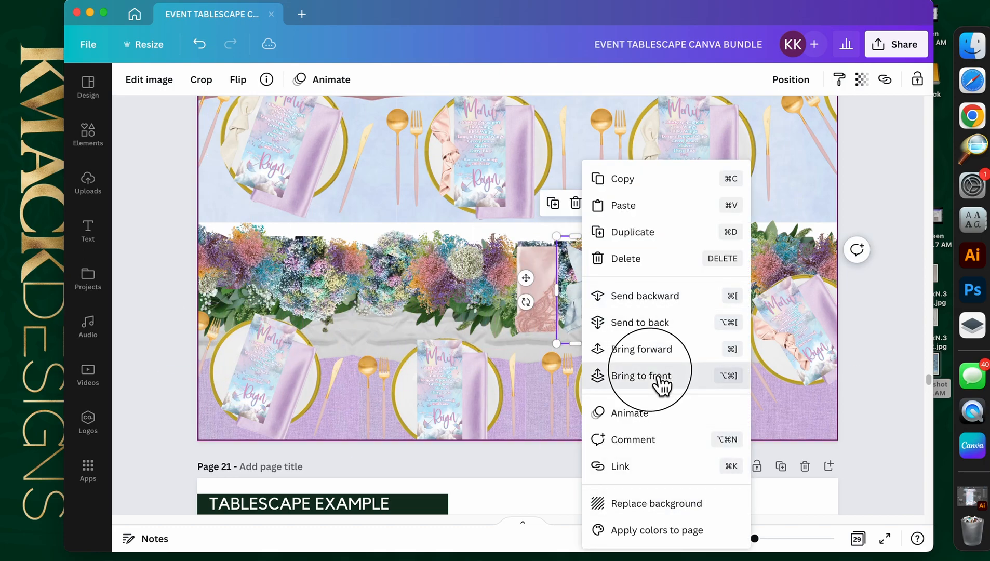
{"action": "left_click", "coordinate": [662, 385]}
{"action": "left_click_drag", "start_coordinate": [566, 312], "coordinate": [245, 354]}
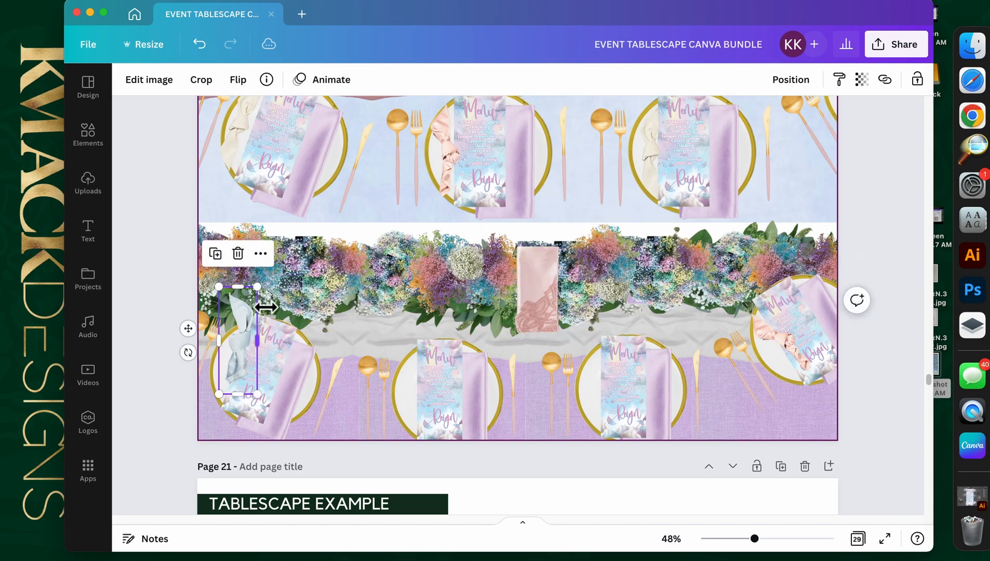
{"action": "left_click_drag", "start_coordinate": [261, 291], "coordinate": [255, 294]}
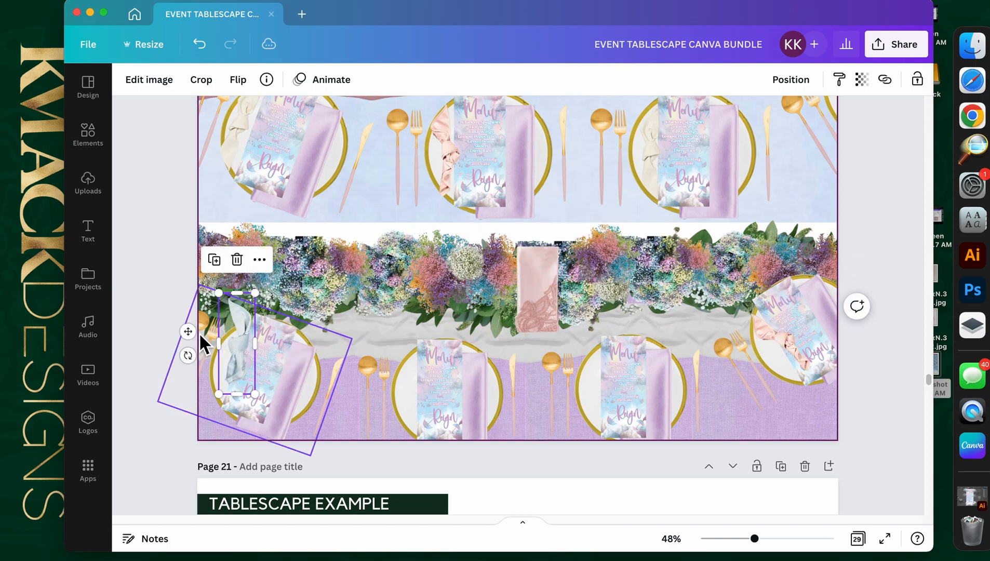
{"action": "left_click_drag", "start_coordinate": [189, 355], "coordinate": [174, 338]}
{"action": "left_click_drag", "start_coordinate": [244, 351], "coordinate": [238, 353]}
{"action": "scroll", "coordinate": [358, 360], "scroll_direction": "up", "scroll_amount": 1}
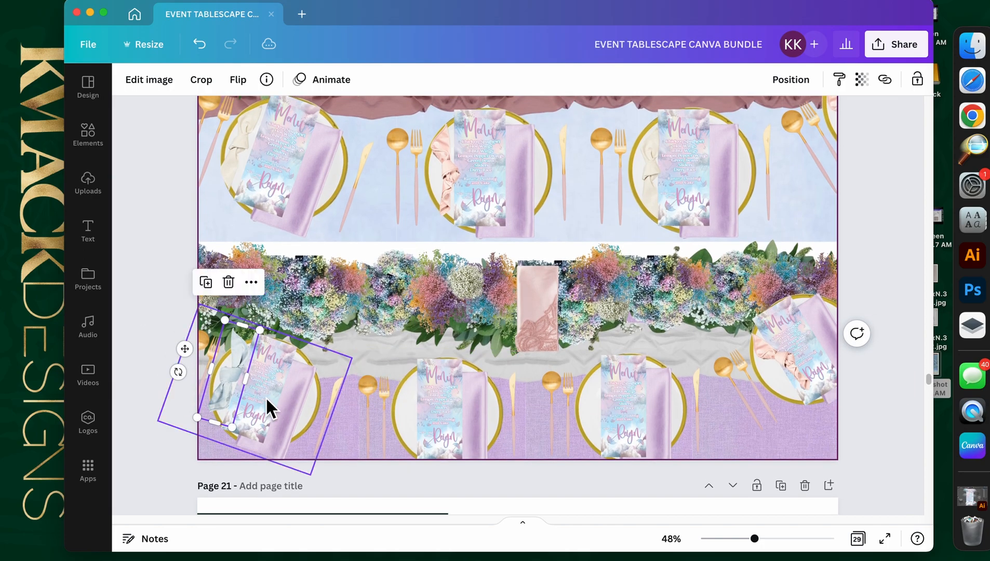
Step: Copy the pink ruffled napkin onto the second purple-table plate and the blue knotted napkin onto the third, rotating the blue copy
{"action": "left_click", "coordinate": [450, 168]}
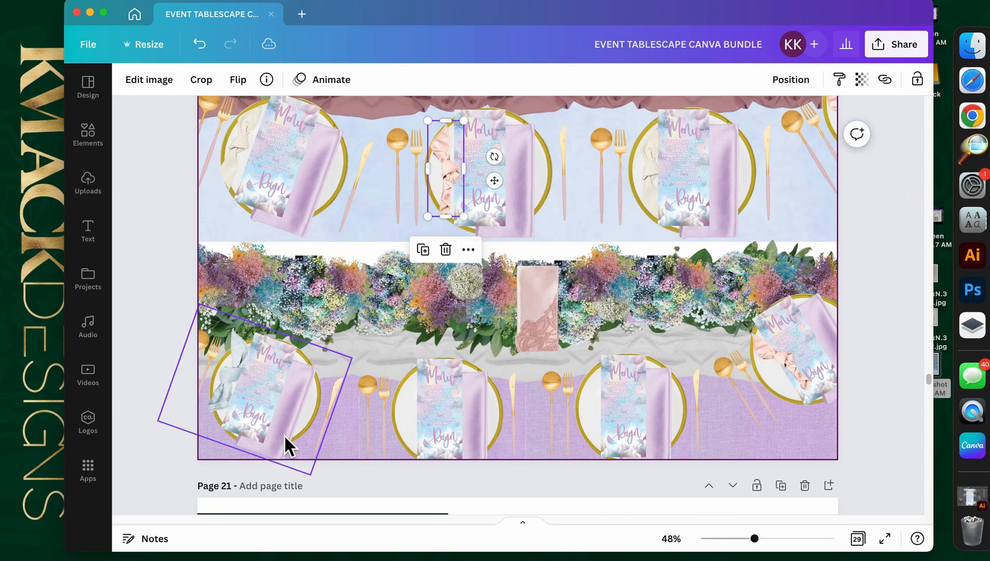
{"action": "left_click_drag", "start_coordinate": [452, 174], "coordinate": [411, 409]}
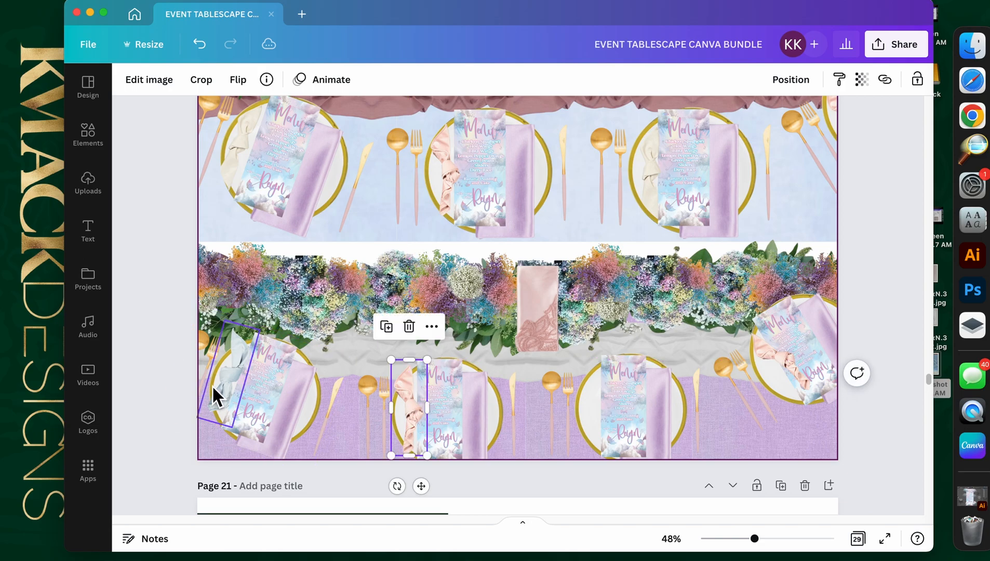
{"action": "left_click", "coordinate": [231, 384]}
{"action": "left_click_drag", "start_coordinate": [238, 398], "coordinate": [560, 426]}
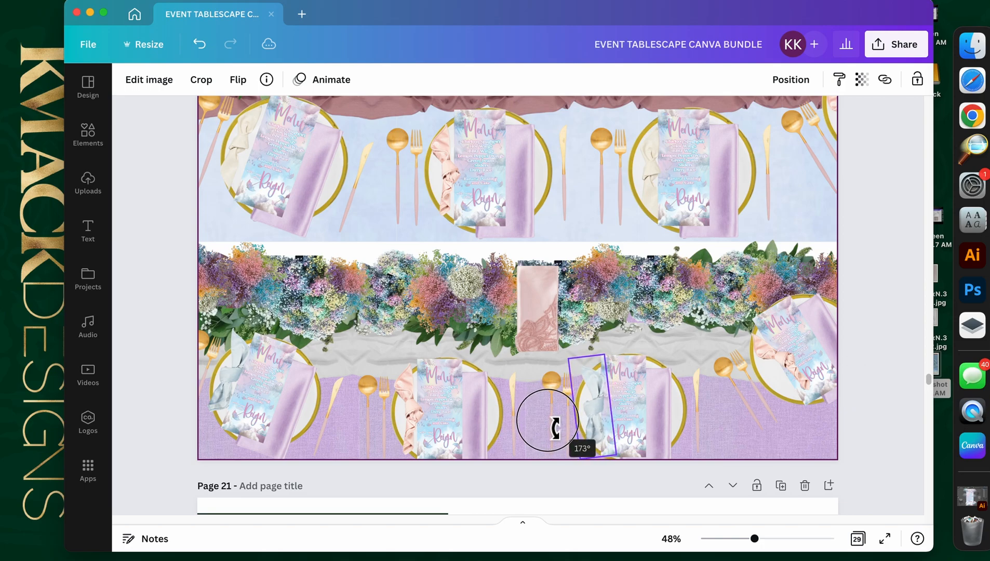
{"action": "left_click_drag", "start_coordinate": [552, 428], "coordinate": [548, 427]}
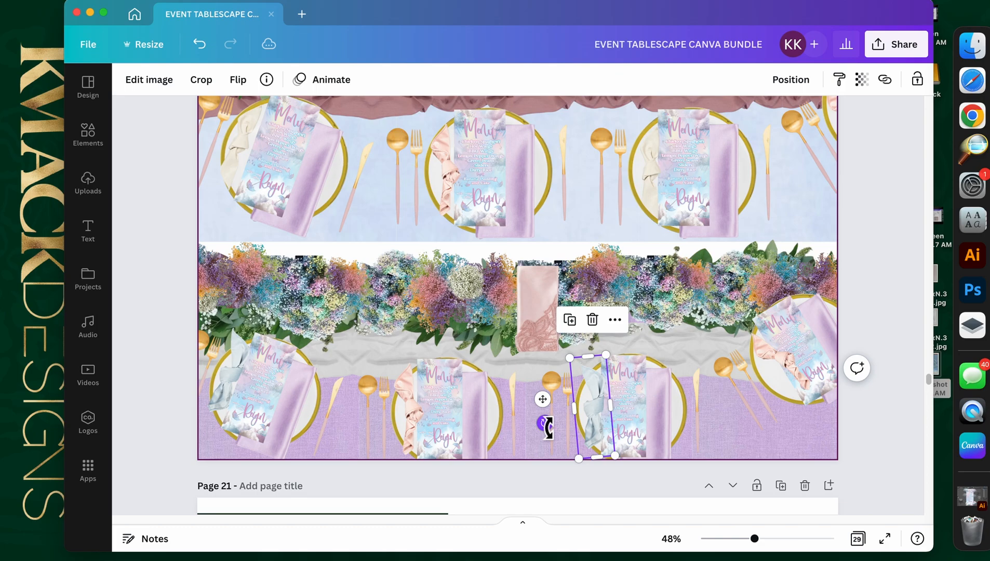
Step: Try a copy of the blue napkin beside the rightmost plate, then delete it along with the pink ruffled napkin on that plate
{"action": "left_click", "coordinate": [233, 322]}
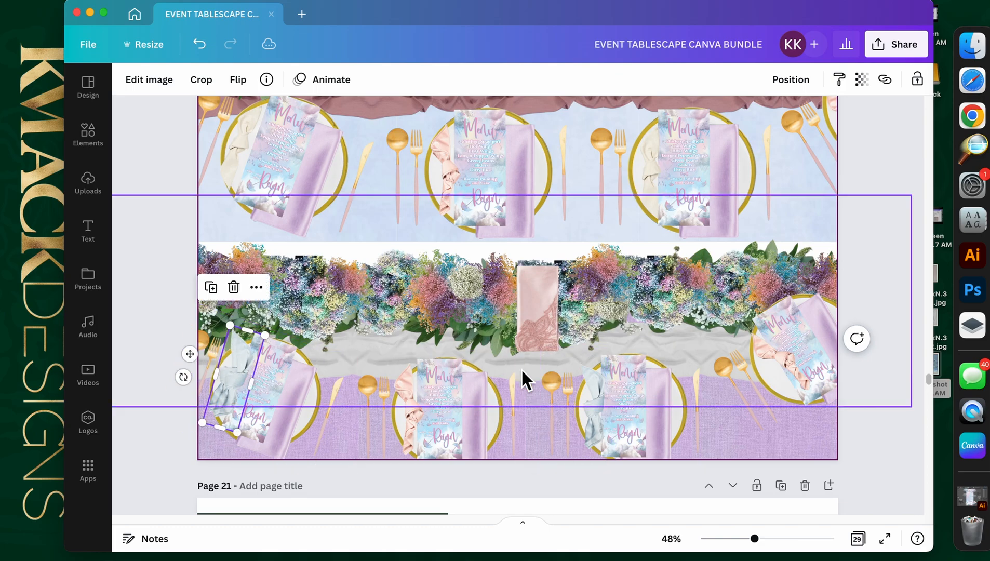
{"action": "left_click_drag", "start_coordinate": [232, 398], "coordinate": [748, 386]}
{"action": "left_click", "coordinate": [799, 377]}
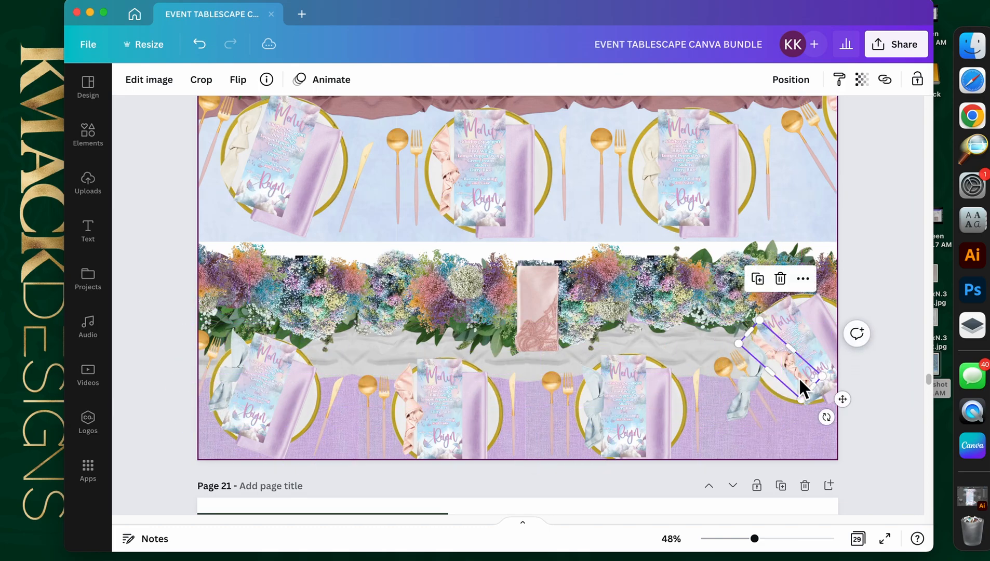
{"action": "key", "text": "BackSpace"}
{"action": "left_click", "coordinate": [753, 400]}
{"action": "left_click_drag", "start_coordinate": [724, 443], "coordinate": [723, 415]}
{"action": "key", "text": "BackSpace"}
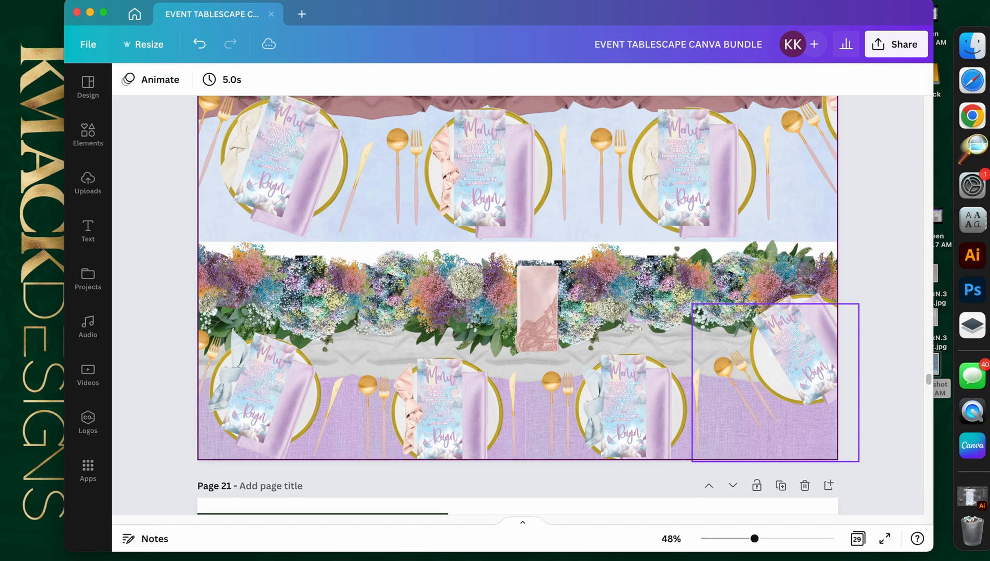
Step: Copy the second plate's pink ruffled napkin onto the rightmost purple-table plate and rotate it to match the plate's angle
{"action": "left_click", "coordinate": [416, 413]}
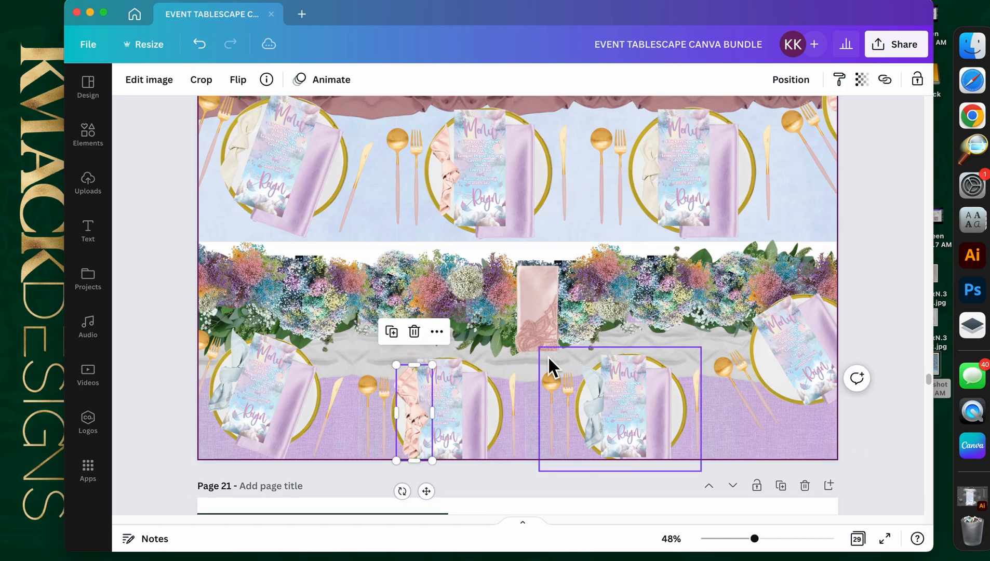
{"action": "left_click_drag", "start_coordinate": [411, 422], "coordinate": [776, 386]}
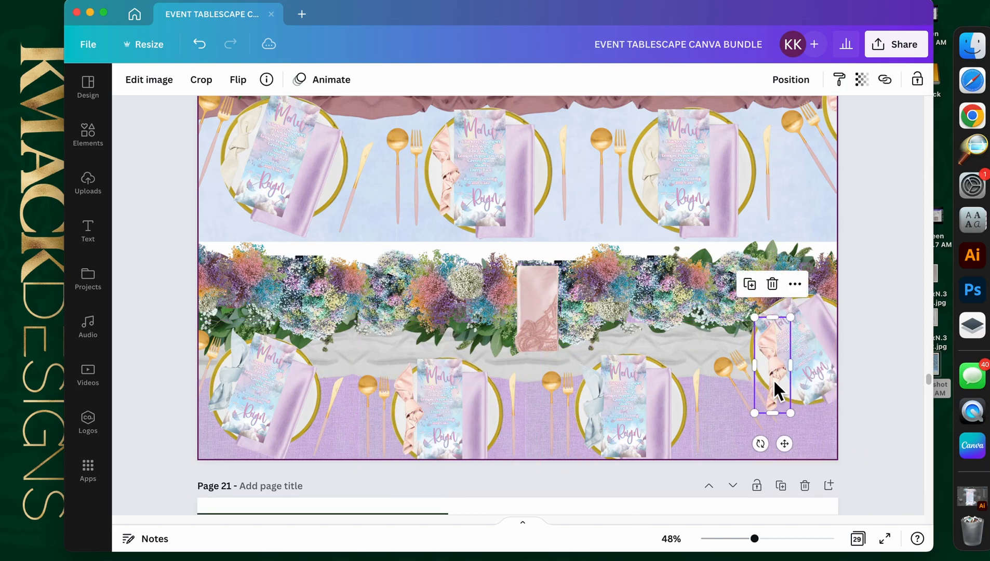
{"action": "left_click_drag", "start_coordinate": [760, 443], "coordinate": [812, 460]}
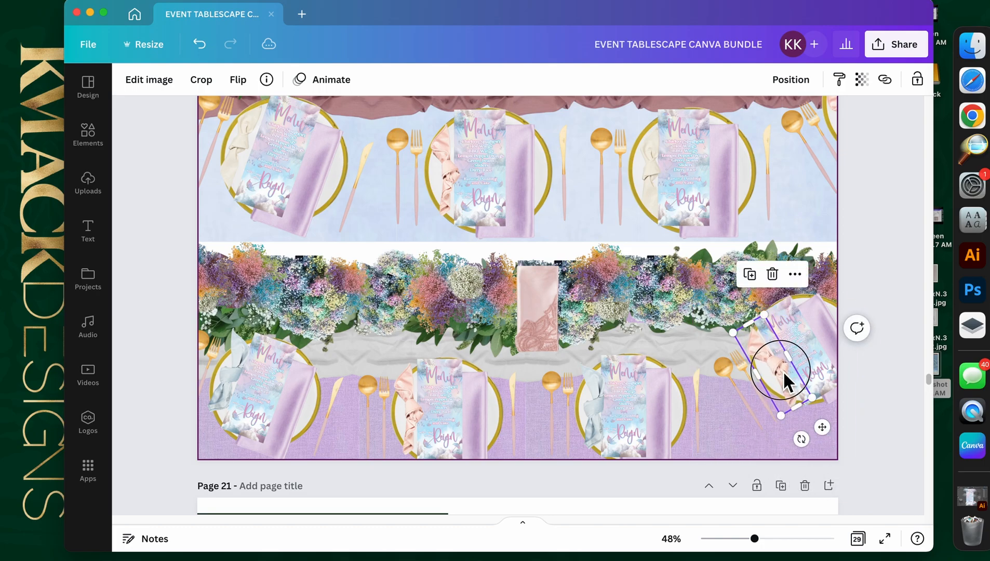
{"action": "left_click", "coordinate": [695, 434]}
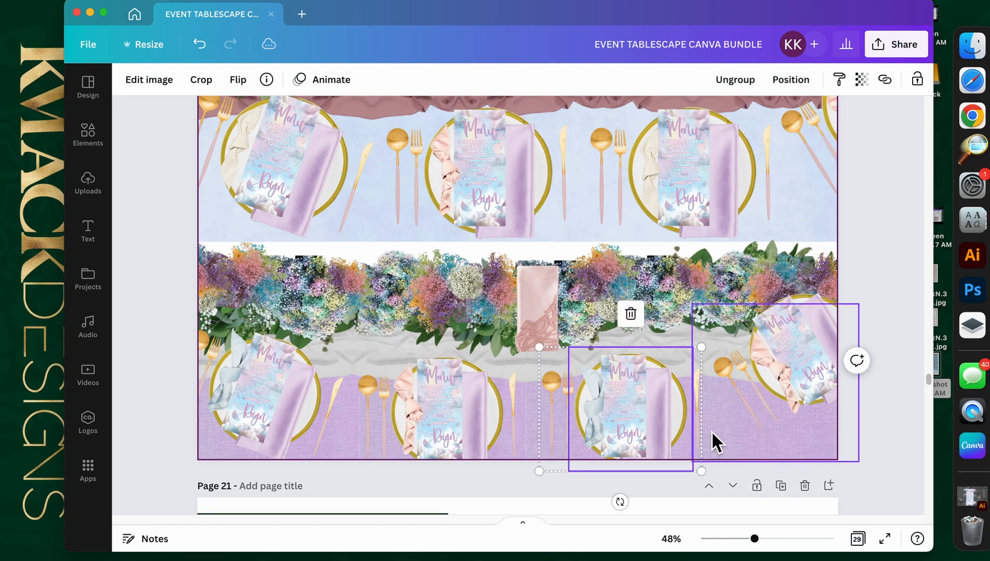
Step: Bring the pink satin napkin from the garland to the front, rotate it about 20° and place it on the leftmost plate
{"action": "left_click", "coordinate": [524, 327]}
{"action": "left_click_drag", "start_coordinate": [524, 327], "coordinate": [387, 335]}
{"action": "right_click", "coordinate": [387, 335]}
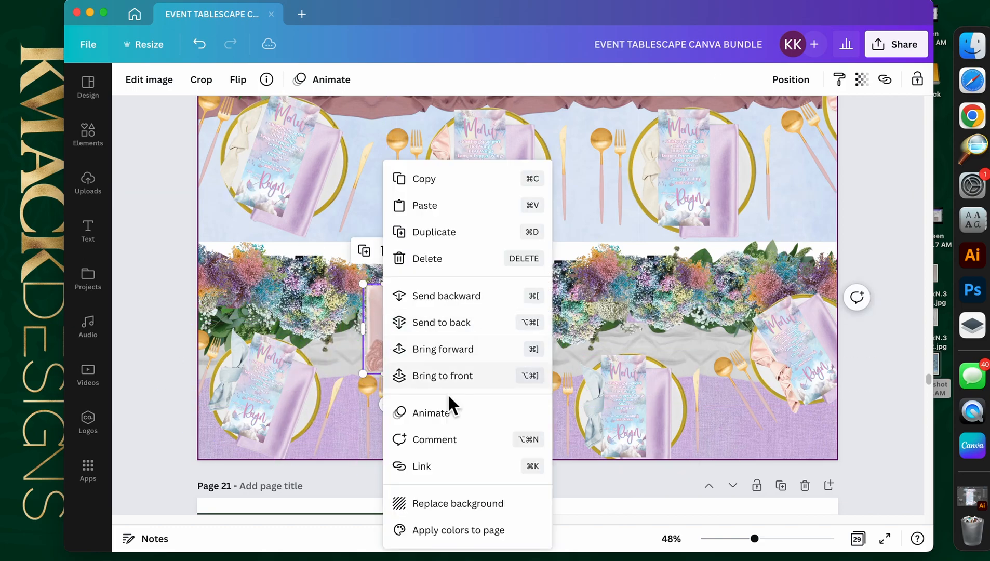
{"action": "left_click", "coordinate": [474, 377]}
{"action": "left_click", "coordinate": [384, 416]}
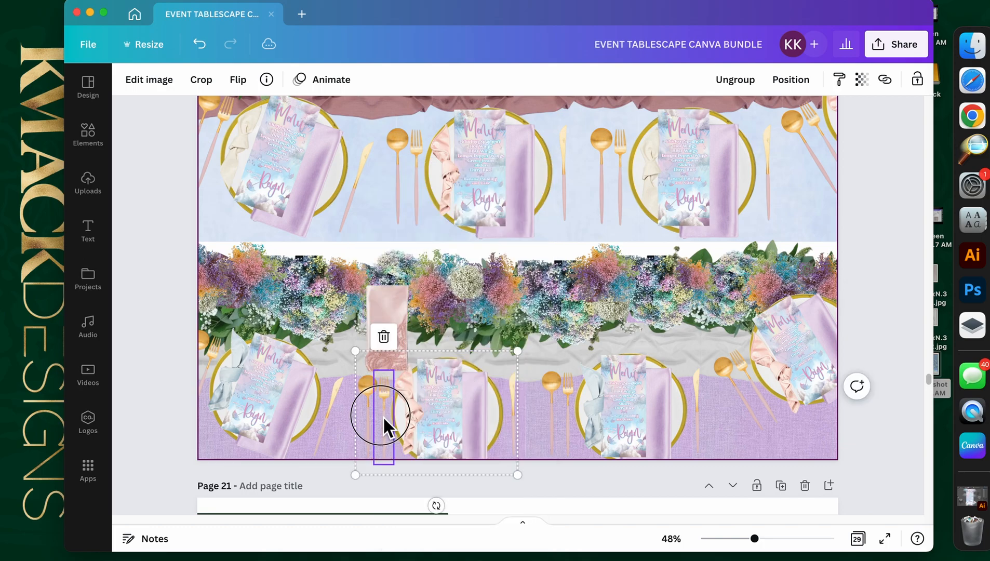
{"action": "left_click", "coordinate": [389, 295]}
{"action": "left_click_drag", "start_coordinate": [389, 404], "coordinate": [362, 414]}
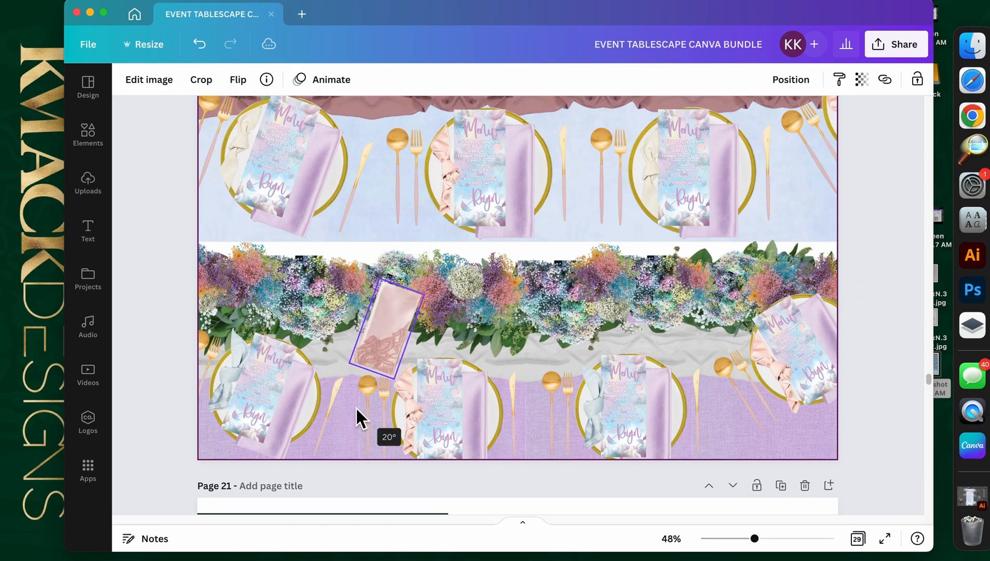
{"action": "left_click_drag", "start_coordinate": [389, 336], "coordinate": [285, 408]}
{"action": "left_click_drag", "start_coordinate": [239, 440], "coordinate": [234, 447]}
Step: Send the pink satin napkin to the back and delete the purple napkin from the leftmost purple-table place setting
{"action": "right_click", "coordinate": [301, 389]}
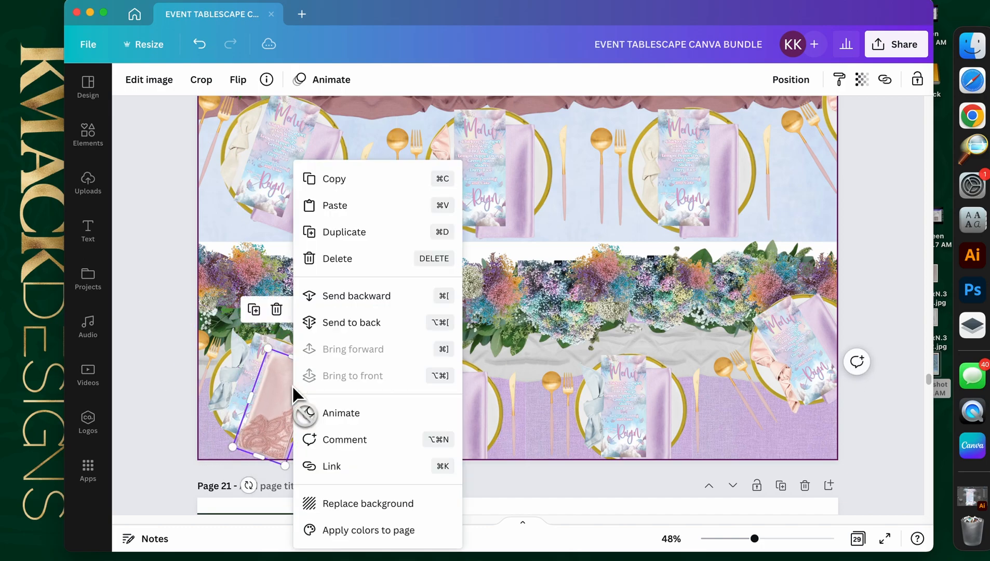
{"action": "left_click", "coordinate": [374, 322]}
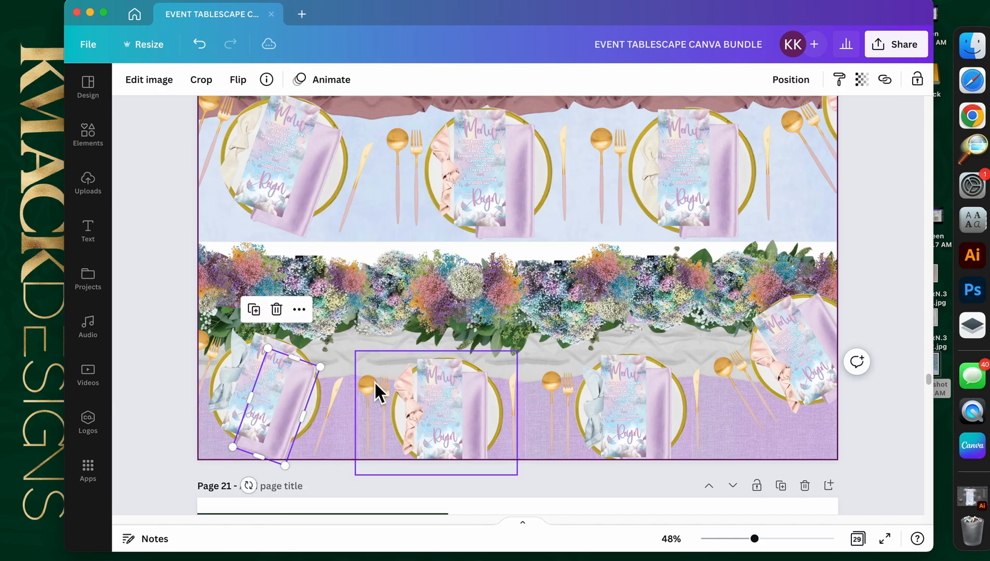
{"action": "left_click", "coordinate": [347, 451]}
{"action": "left_click", "coordinate": [300, 396]}
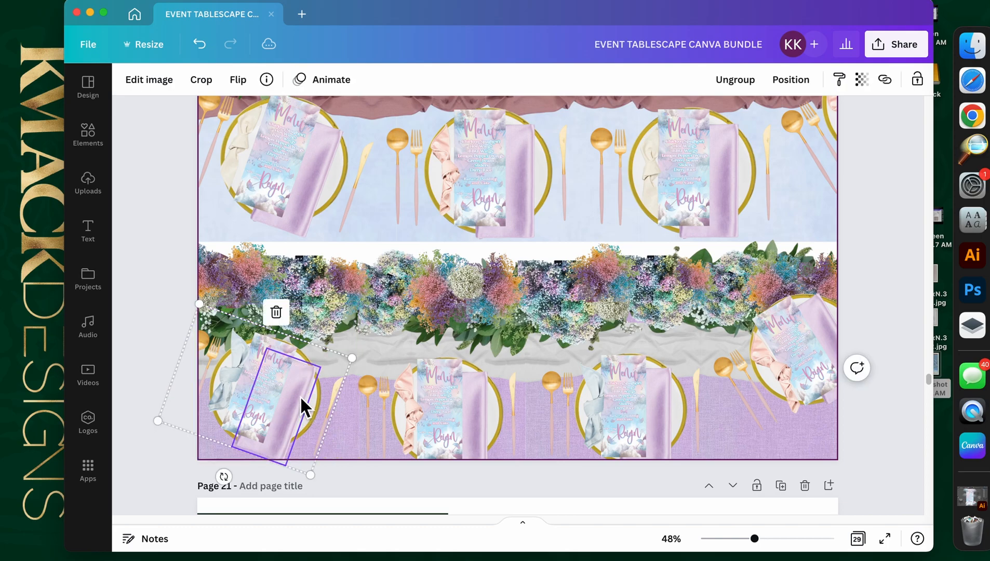
{"action": "double_click", "coordinate": [301, 398]}
{"action": "key", "text": "Escape"}
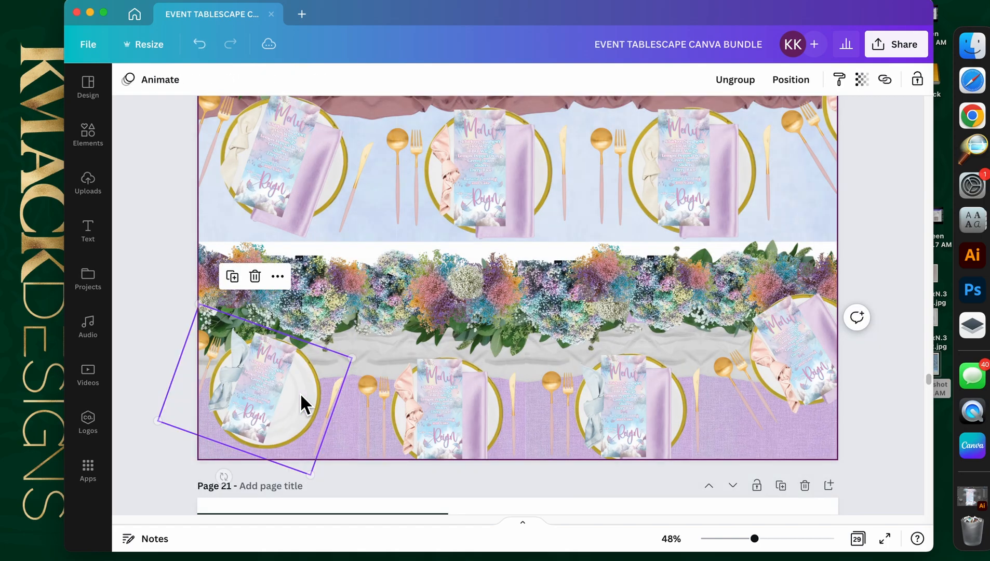
Step: Ungroup the leftmost place setting and layer the pink satin napkin above its plate but behind the menu card
{"action": "left_click", "coordinate": [285, 385]}
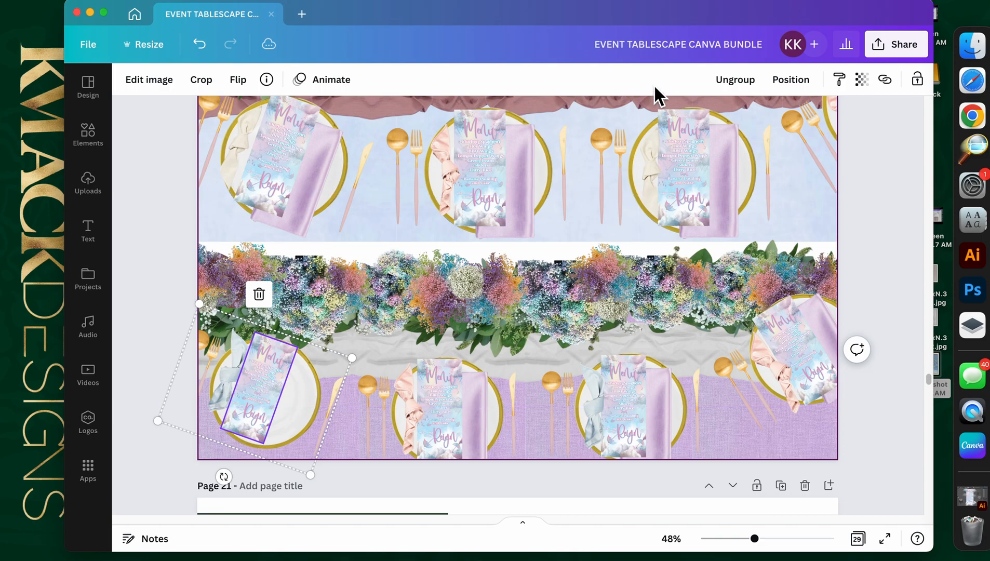
{"action": "left_click", "coordinate": [740, 96]}
{"action": "left_click", "coordinate": [386, 414]}
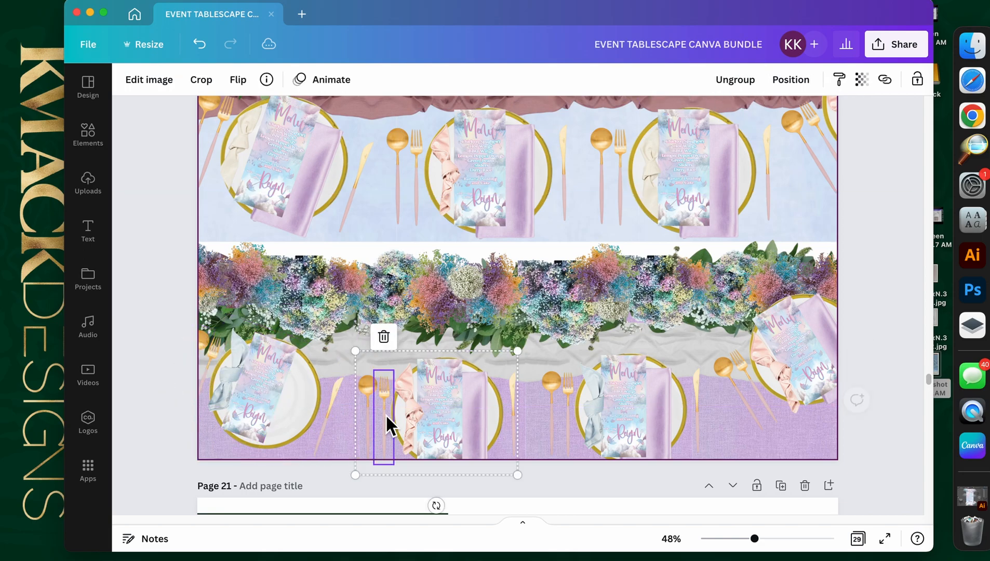
{"action": "left_click", "coordinate": [275, 395]}
{"action": "key", "text": "super+v"}
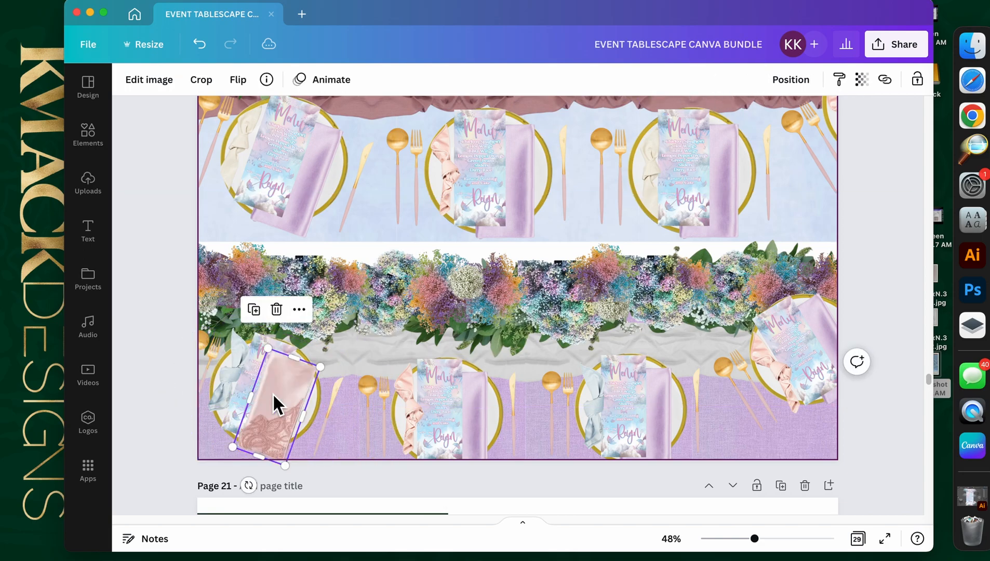
{"action": "right_click", "coordinate": [287, 389]}
{"action": "left_click", "coordinate": [362, 323]}
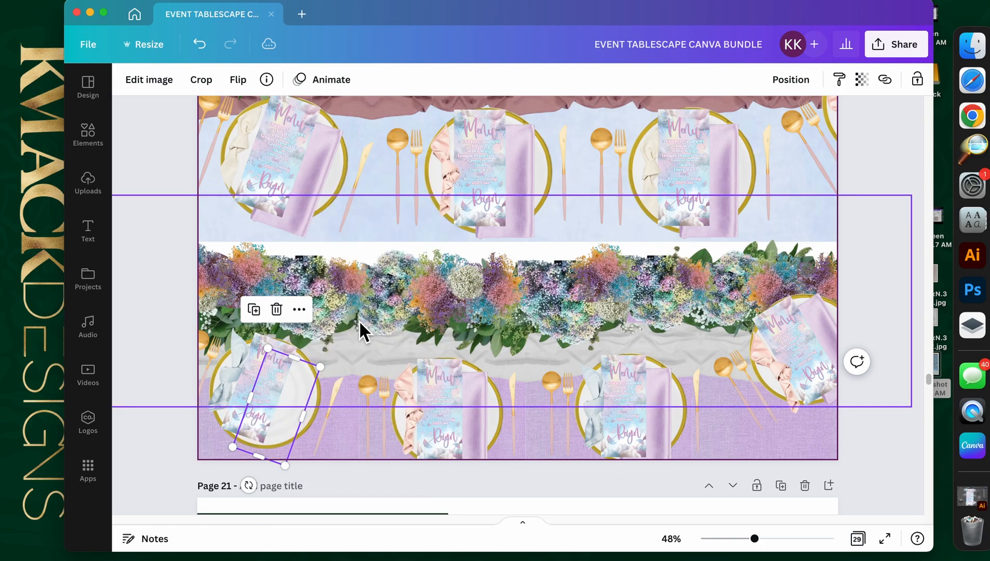
{"action": "right_click", "coordinate": [286, 384]}
{"action": "left_click", "coordinate": [361, 304]}
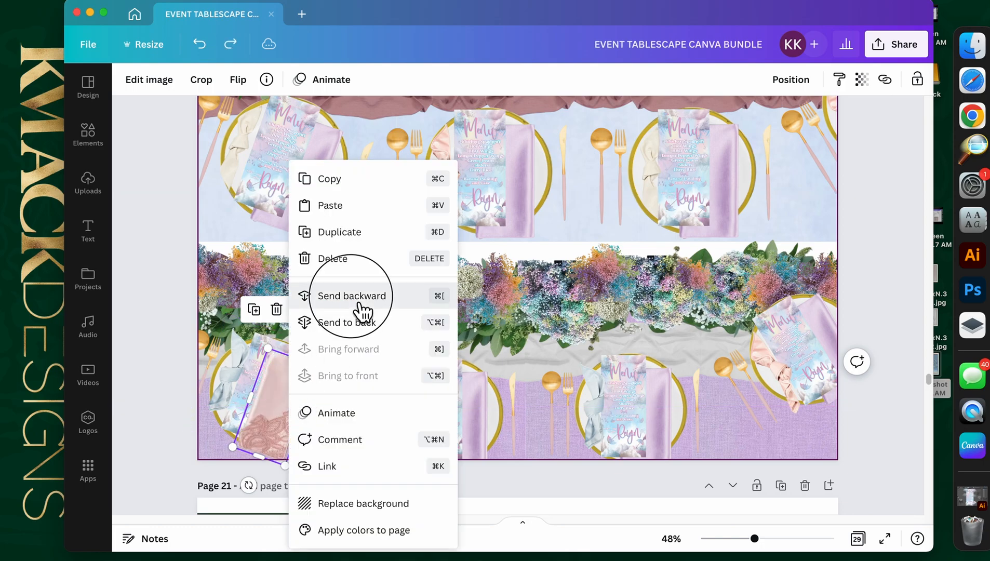
Step: Group the leftmost setting's plate, menu card, cutlery, blue napkin and pink satin napkin together
{"action": "left_click", "coordinate": [334, 409], "text": "shift"}
{"action": "left_click", "coordinate": [319, 405], "text": "shift"}
{"action": "left_click", "coordinate": [211, 348], "text": "shift"}
{"action": "left_click", "coordinate": [199, 340], "text": "shift"}
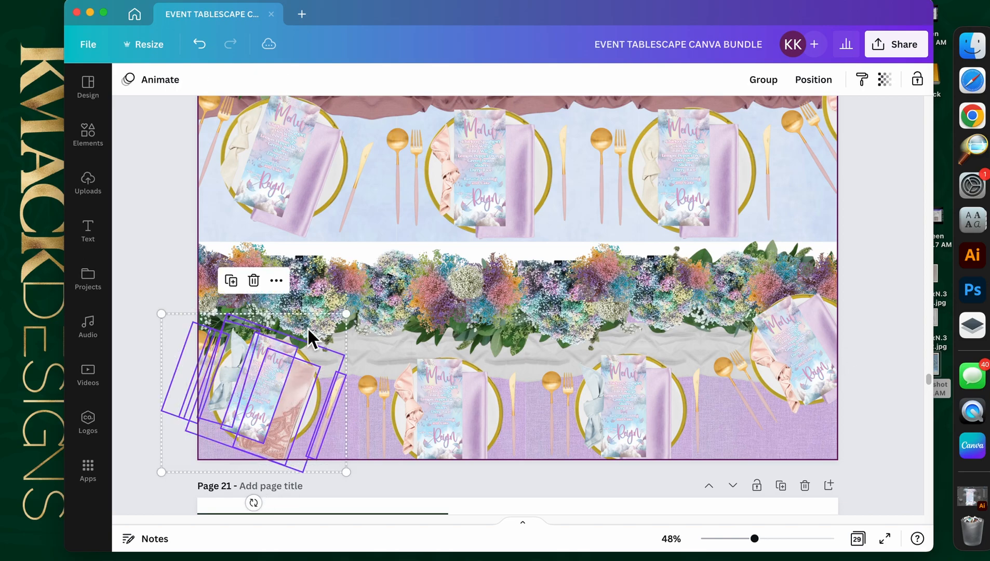
{"action": "left_click", "coordinate": [776, 82]}
Step: Duplicate the regrouped leftmost place setting with the blue and pink napkins
{"action": "left_click", "coordinate": [270, 408]}
{"action": "left_click", "coordinate": [400, 449]}
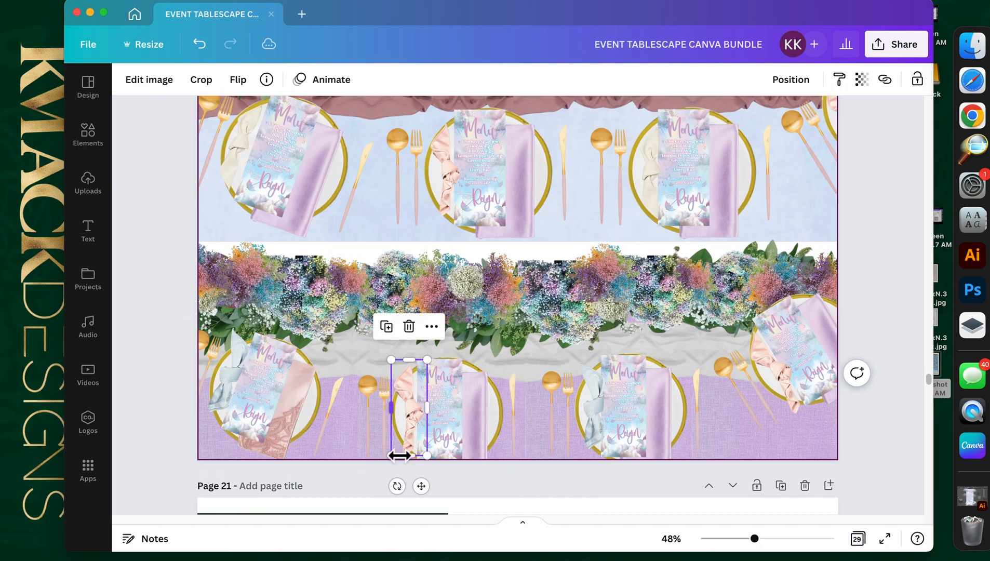
{"action": "left_click", "coordinate": [294, 433]}
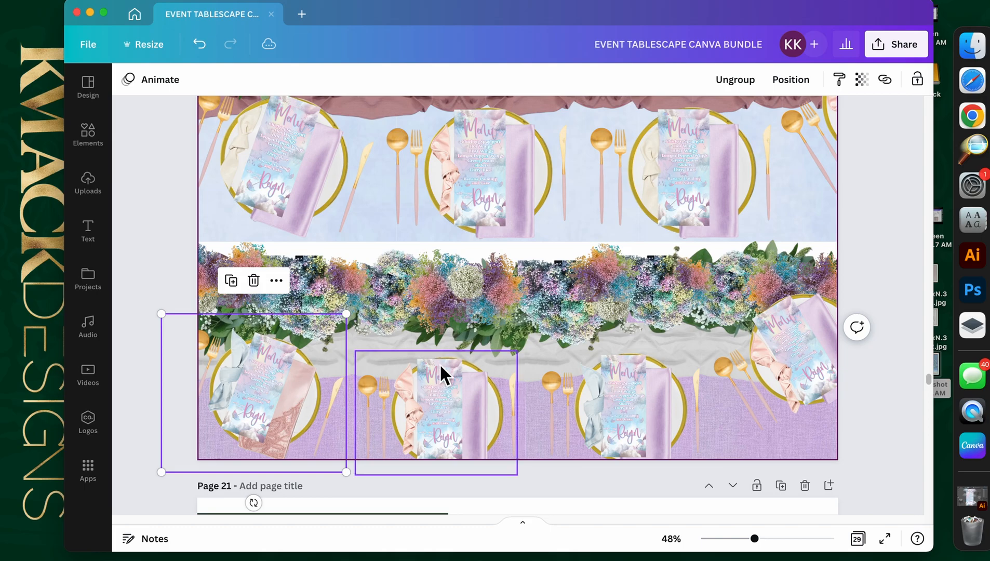
Step: Delete the second place setting's menu card and the third setting's menu card, purple napkin, plate and cutlery
{"action": "left_click", "coordinate": [460, 417]}
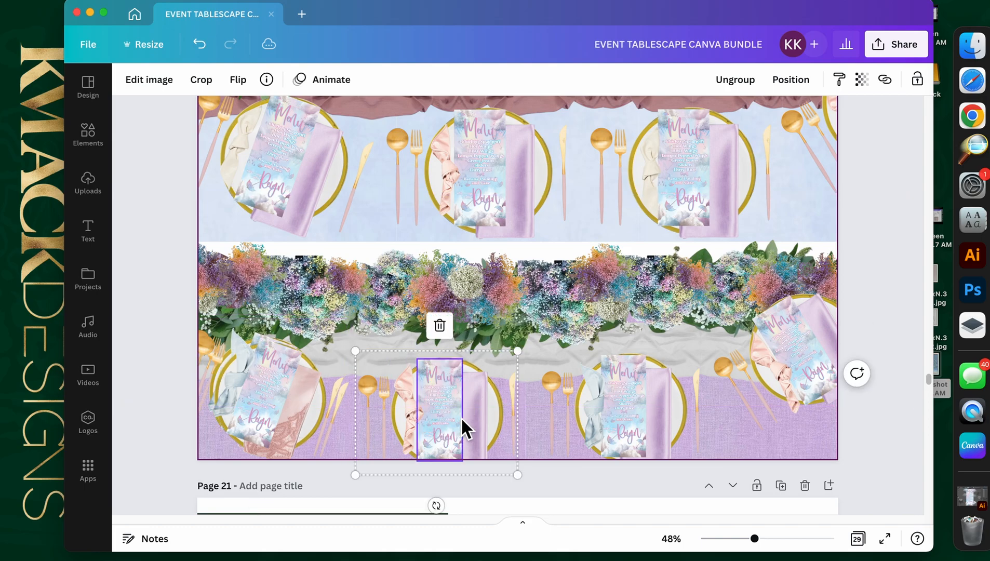
{"action": "key", "text": "Delete"}
{"action": "left_click", "coordinate": [643, 416]}
{"action": "key", "text": "Delete"}
{"action": "left_click", "coordinate": [652, 409]}
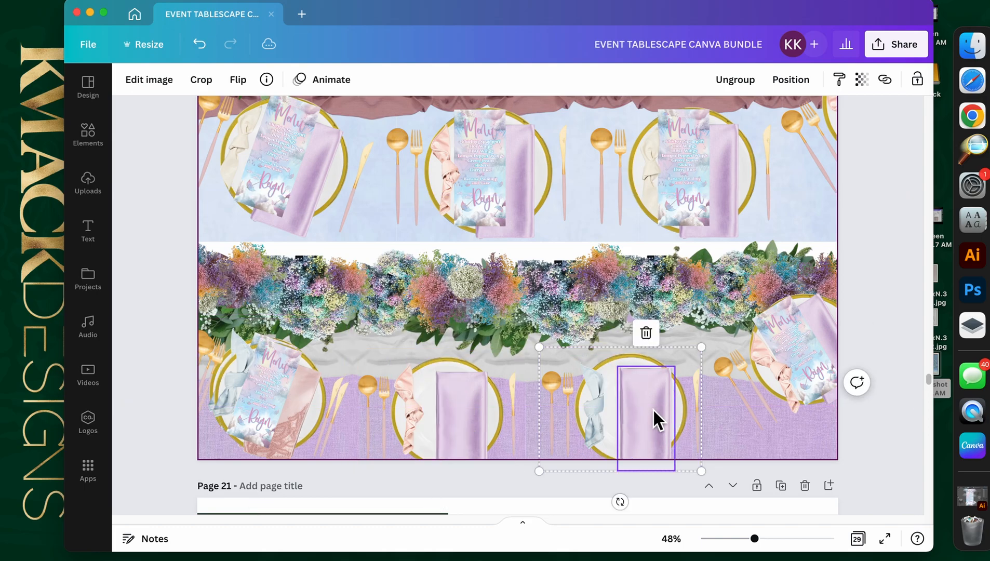
{"action": "key", "text": "Delete"}
{"action": "left_click", "coordinate": [678, 407]}
{"action": "key", "text": "Delete"}
{"action": "left_click", "coordinate": [694, 403]}
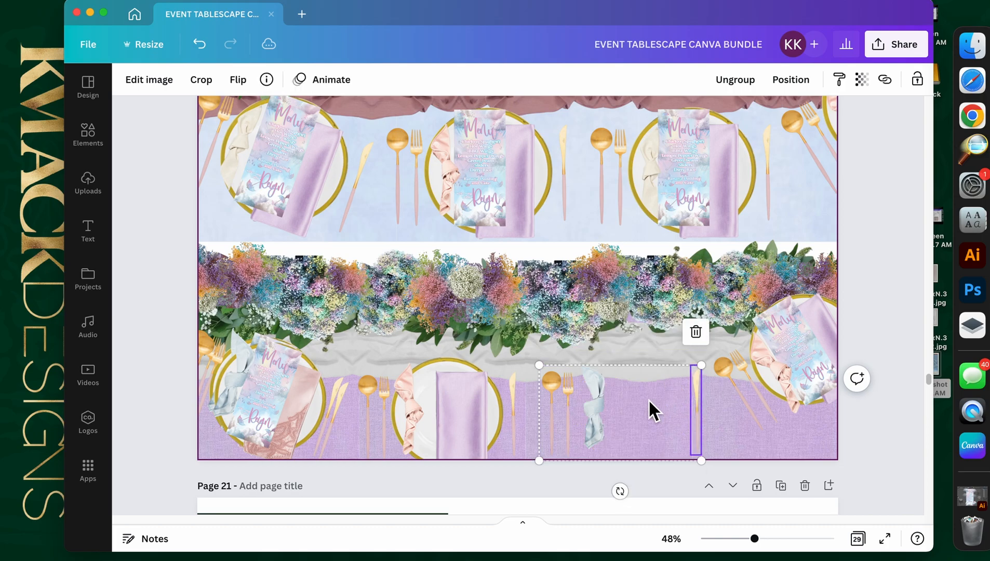
{"action": "key", "text": "Delete"}
{"action": "left_click", "coordinate": [569, 403]}
{"action": "key", "text": "Delete"}
{"action": "key", "text": "Delete"}
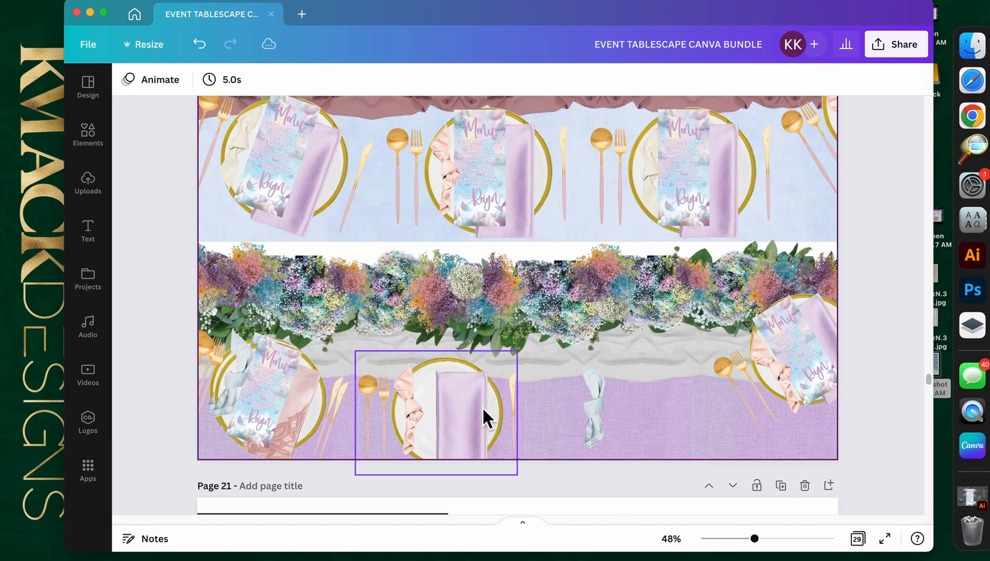
Step: Move the duplicated place setting onto the purple table's second place and rotate it upright
{"action": "left_click", "coordinate": [484, 410]}
{"action": "left_click_drag", "start_coordinate": [254, 404], "coordinate": [484, 400]}
{"action": "left_click_drag", "start_coordinate": [586, 407], "coordinate": [601, 347]}
{"action": "left_click_drag", "start_coordinate": [607, 352], "coordinate": [608, 355]}
{"action": "left_click_drag", "start_coordinate": [469, 400], "coordinate": [460, 400]}
{"action": "right_click", "coordinate": [463, 403]}
{"action": "left_click", "coordinate": [528, 249]}
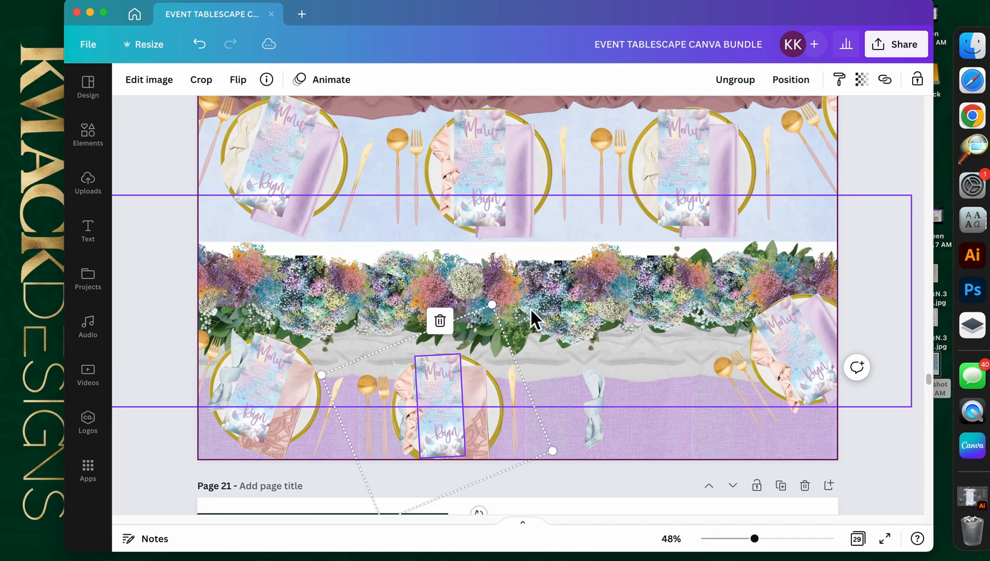
{"action": "left_click", "coordinate": [476, 406]}
{"action": "left_click", "coordinate": [476, 405]}
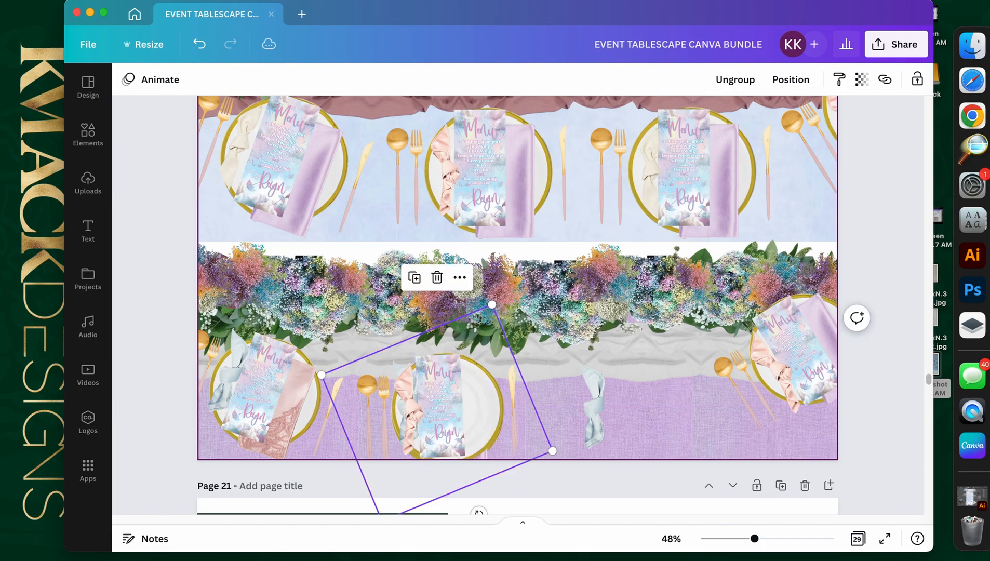
{"action": "left_click", "coordinate": [457, 399]}
{"action": "left_click", "coordinate": [493, 402]}
{"action": "key", "text": "BackSpace"}
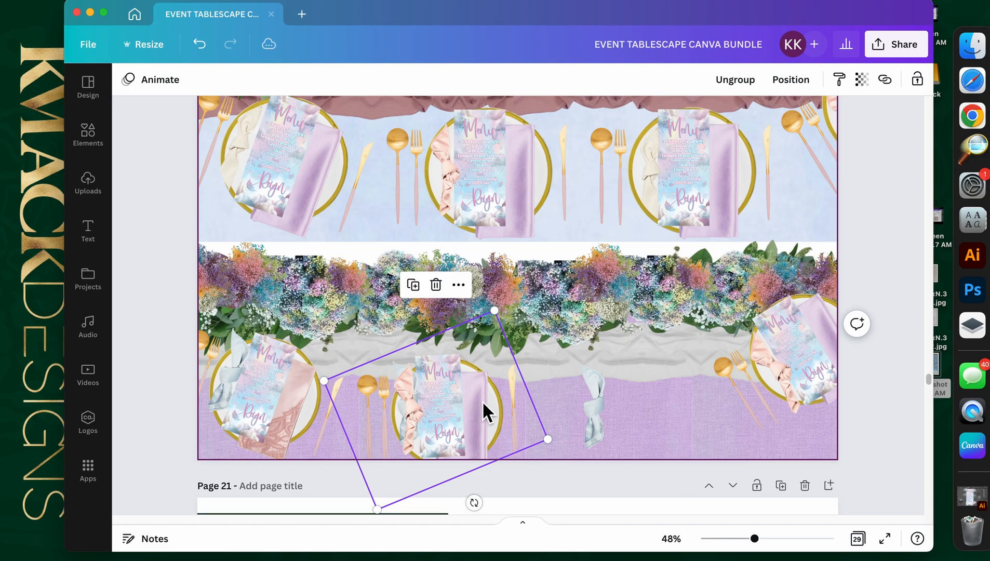
{"action": "key", "text": "super+z"}
Step: Move the duplicate aside to the third place and delete the old second setting's purple napkin, plate and cutlery
{"action": "left_click_drag", "start_coordinate": [518, 405], "coordinate": [639, 378]}
{"action": "left_click", "coordinate": [471, 407]}
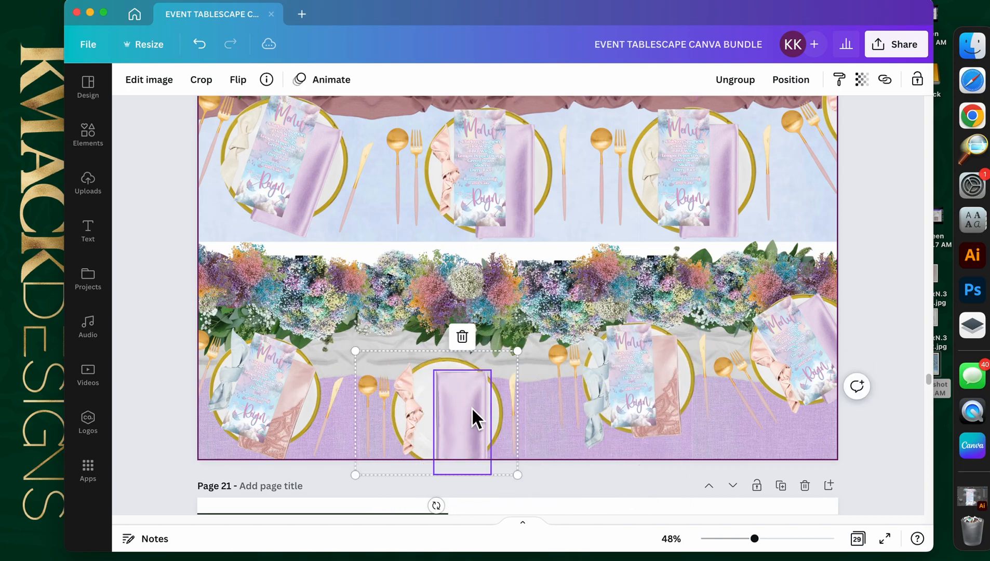
{"action": "key", "text": "BackSpace"}
{"action": "left_click", "coordinate": [449, 388]}
{"action": "key", "text": "BackSpace"}
{"action": "left_click", "coordinate": [376, 404]}
{"action": "key", "text": "BackSpace"}
{"action": "left_click", "coordinate": [389, 405]}
{"action": "key", "text": "BackSpace"}
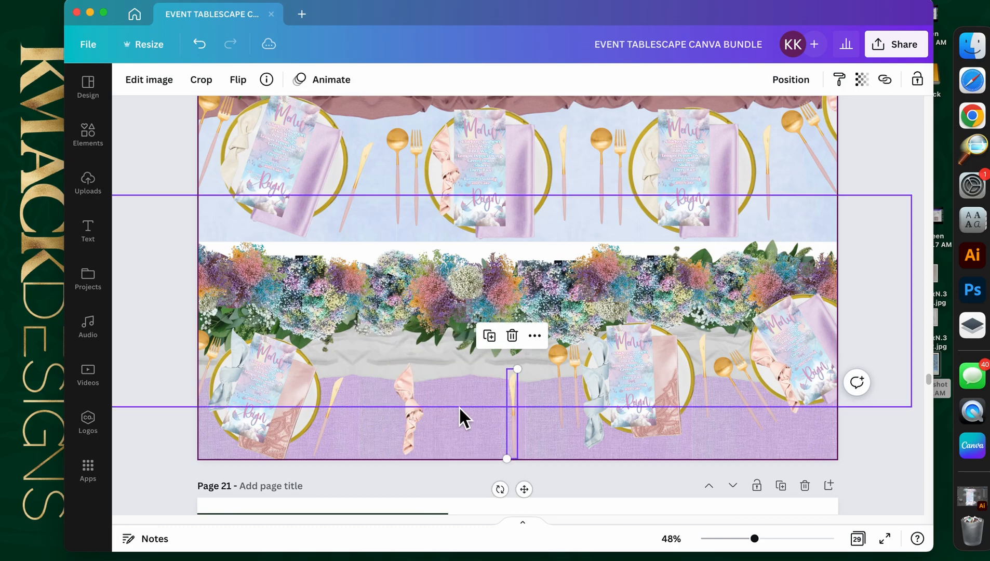
{"action": "key", "text": "BackSpace"}
Step: Move the duplicate back to the second place and delete its blue knotted napkin
{"action": "left_click", "coordinate": [413, 416]}
{"action": "left_click", "coordinate": [641, 372]}
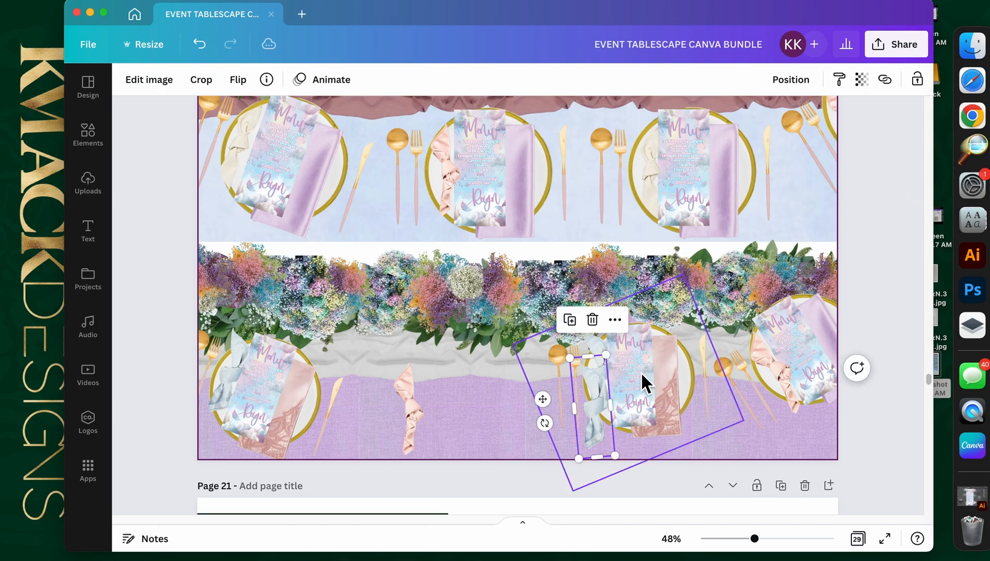
{"action": "left_click_drag", "start_coordinate": [636, 382], "coordinate": [455, 418]}
{"action": "left_click", "coordinate": [421, 406]}
{"action": "key", "text": "Delete"}
{"action": "left_click", "coordinate": [387, 407]}
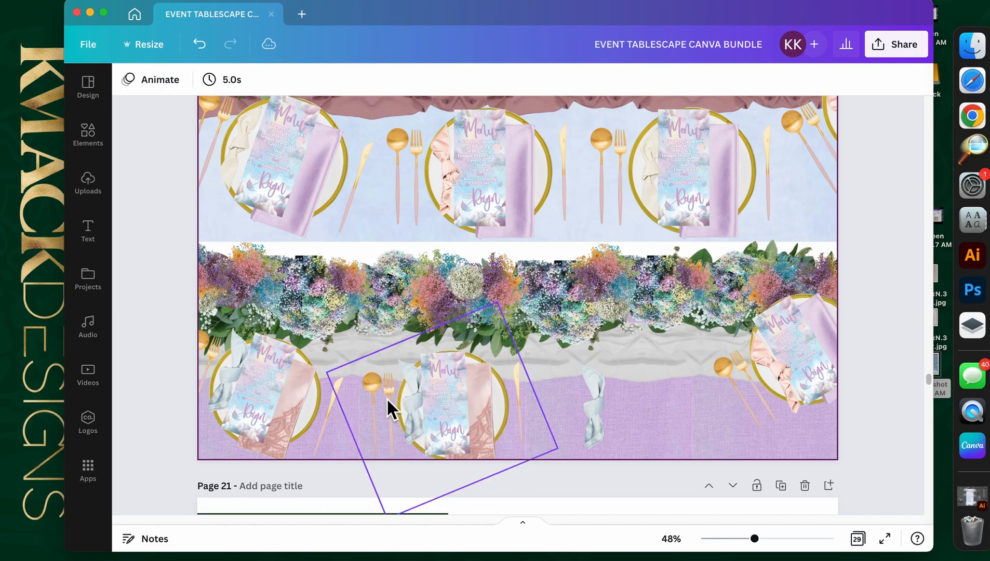
{"action": "key", "text": "Delete"}
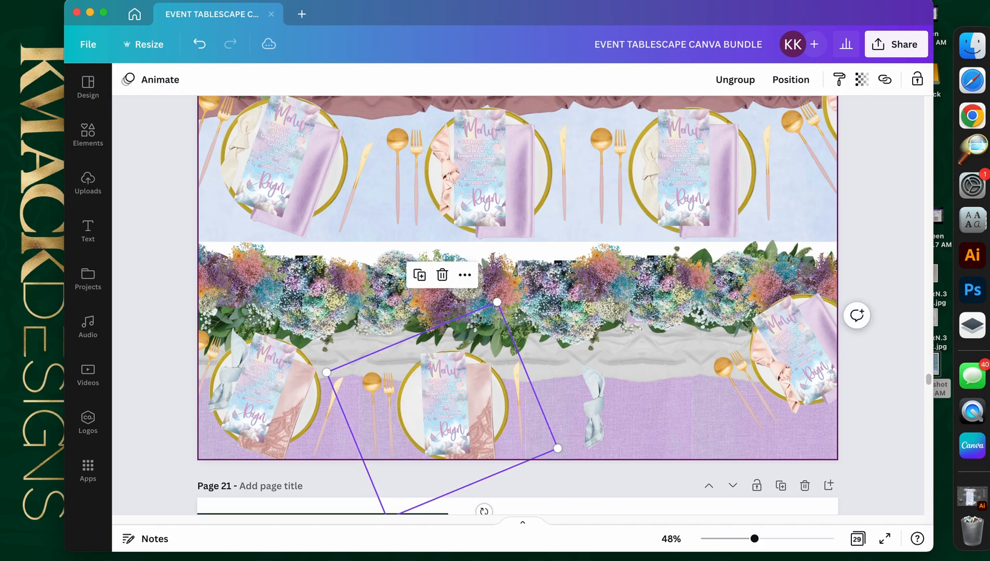
Step: Try the blush knotted napkin on the second plate and delete it again
{"action": "key", "text": "super+v"}
{"action": "left_click_drag", "start_coordinate": [419, 395], "coordinate": [418, 403]}
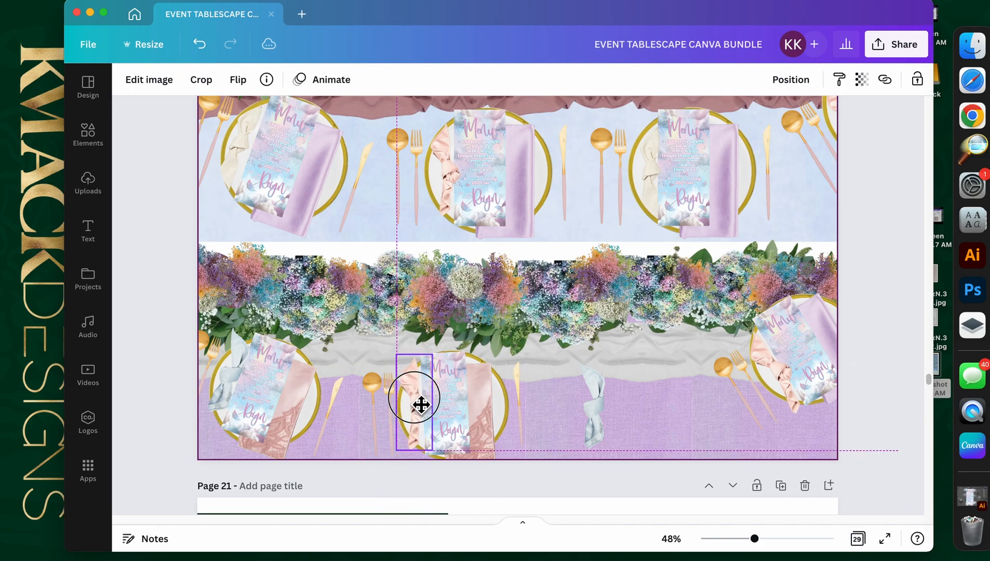
{"action": "left_click", "coordinate": [604, 416]}
{"action": "scroll", "coordinate": [537, 421], "scroll_direction": "up", "scroll_amount": 1}
{"action": "left_click", "coordinate": [407, 418]}
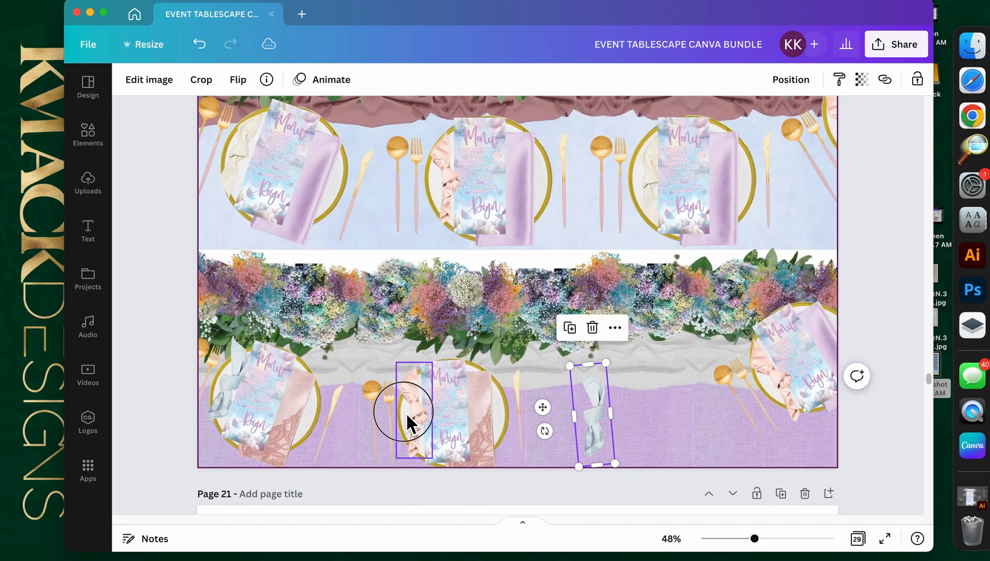
{"action": "key", "text": "Delete"}
Step: Copy the cream knotted napkin from the blue table's leftmost setting onto the second plate, straightening and aligning the setting with it
{"action": "left_click", "coordinate": [248, 167]}
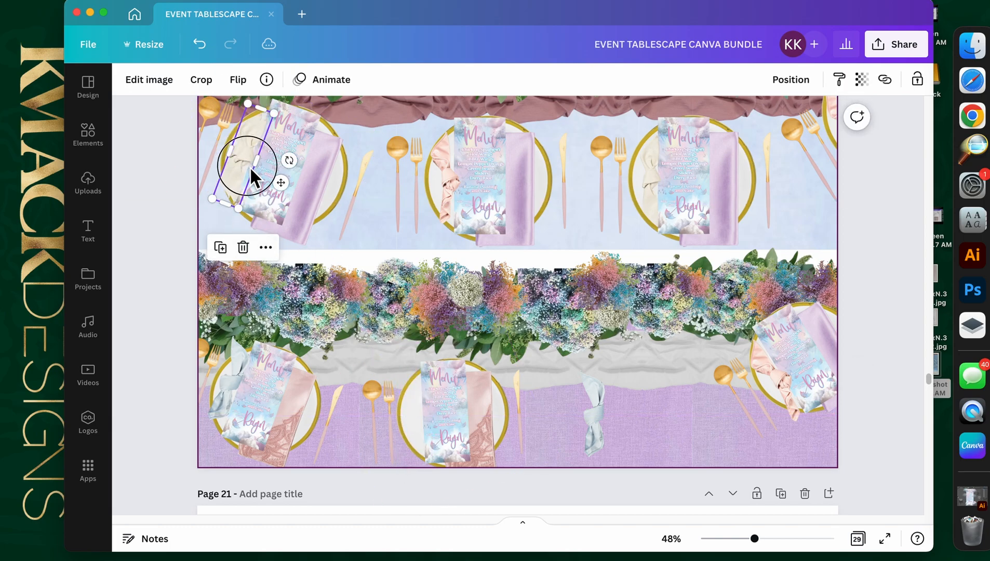
{"action": "left_click_drag", "start_coordinate": [248, 169], "coordinate": [420, 411]}
{"action": "mouse_move", "coordinate": [387, 482]}
{"action": "left_mouse_down"}
{"action": "mouse_move", "coordinate": [403, 497]}
{"action": "mouse_move", "coordinate": [404, 489]}
{"action": "left_mouse_up"}
{"action": "left_click", "coordinate": [470, 407]}
{"action": "mouse_move", "coordinate": [553, 374]}
{"action": "left_mouse_down"}
{"action": "mouse_move", "coordinate": [577, 402]}
{"action": "mouse_move", "coordinate": [557, 404]}
{"action": "mouse_move", "coordinate": [568, 381]}
{"action": "mouse_move", "coordinate": [557, 387]}
{"action": "left_mouse_up"}
{"action": "left_click_drag", "start_coordinate": [488, 409], "coordinate": [499, 406]}
{"action": "left_click", "coordinate": [429, 424]}
{"action": "left_click_drag", "start_coordinate": [429, 424], "coordinate": [437, 422]}
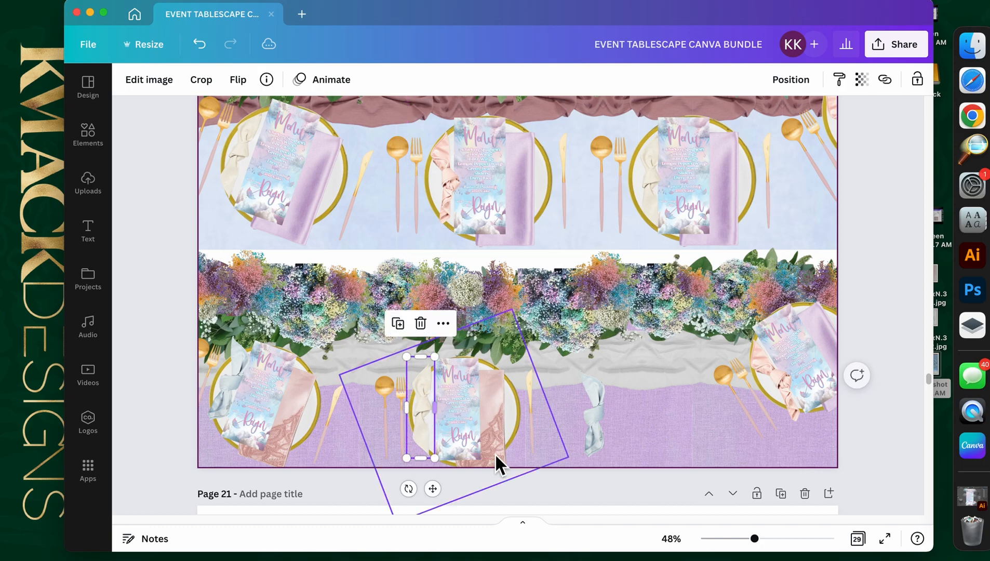
Step: Remove the loose blue napkin at the third place and put an upright duplicate of the leftmost setting there
{"action": "left_click", "coordinate": [598, 415]}
{"action": "left_click_drag", "start_coordinate": [590, 395], "coordinate": [224, 377]}
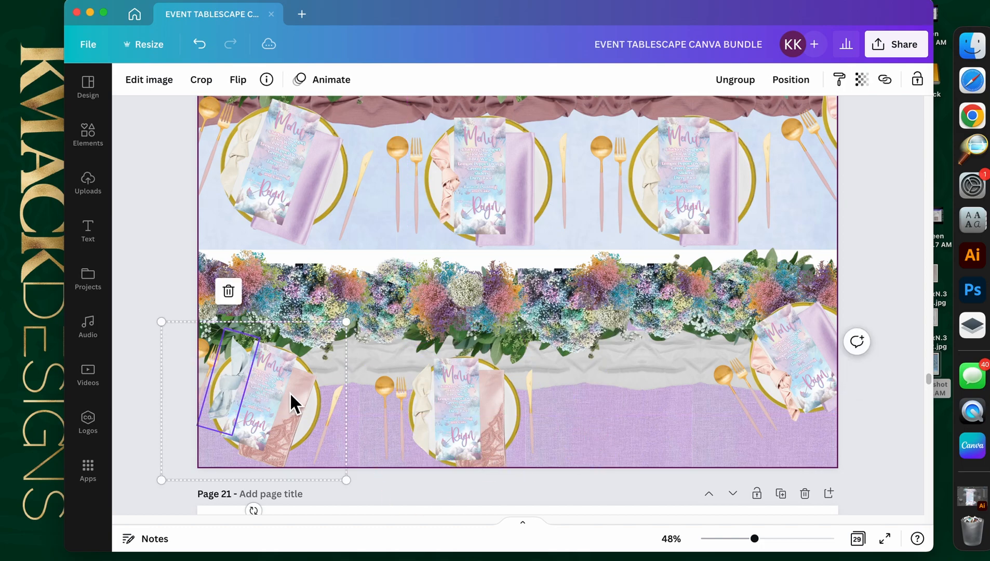
{"action": "key", "text": "super+d"}
{"action": "left_click_drag", "start_coordinate": [268, 399], "coordinate": [663, 409]}
{"action": "left_click_drag", "start_coordinate": [758, 419], "coordinate": [774, 373]}
{"action": "mouse_move", "coordinate": [639, 390]}
{"action": "left_mouse_down"}
{"action": "mouse_move", "coordinate": [648, 390]}
{"action": "mouse_move", "coordinate": [634, 391]}
{"action": "left_mouse_up"}
Step: Delete the purple table's rightmost menu card, purple satin napkin, blush napkin, plate and cutlery
{"action": "left_click", "coordinate": [797, 354]}
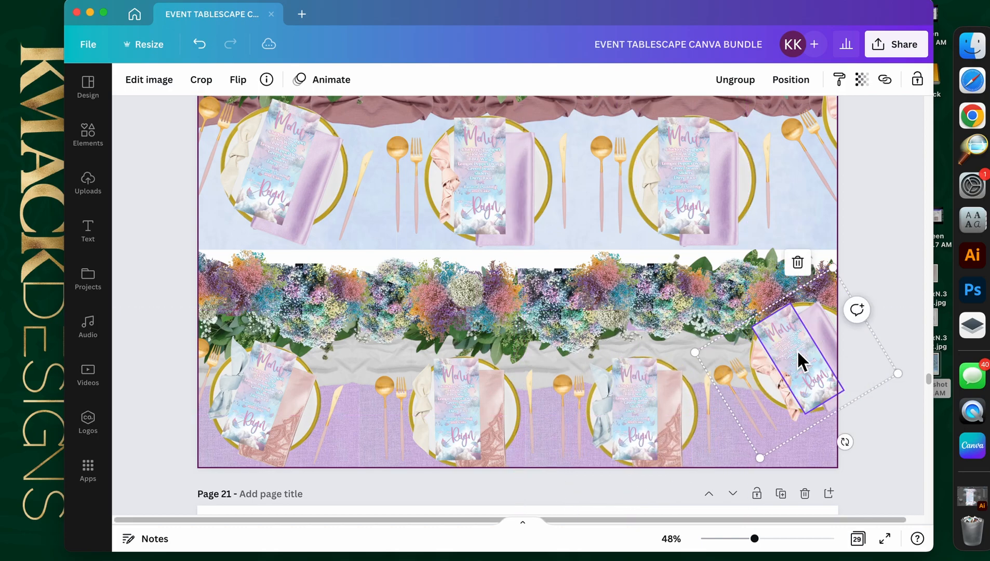
{"action": "key", "text": "Delete"}
{"action": "left_click", "coordinate": [805, 348]}
{"action": "key", "text": "Delete"}
{"action": "left_click", "coordinate": [790, 366]}
{"action": "key", "text": "Delete"}
{"action": "left_click", "coordinate": [805, 357]}
{"action": "key", "text": "Delete"}
{"action": "left_click", "coordinate": [743, 393]}
{"action": "key", "text": "Delete"}
{"action": "left_click", "coordinate": [753, 391]}
{"action": "left_click", "coordinate": [753, 391]}
{"action": "key", "text": "Delete"}
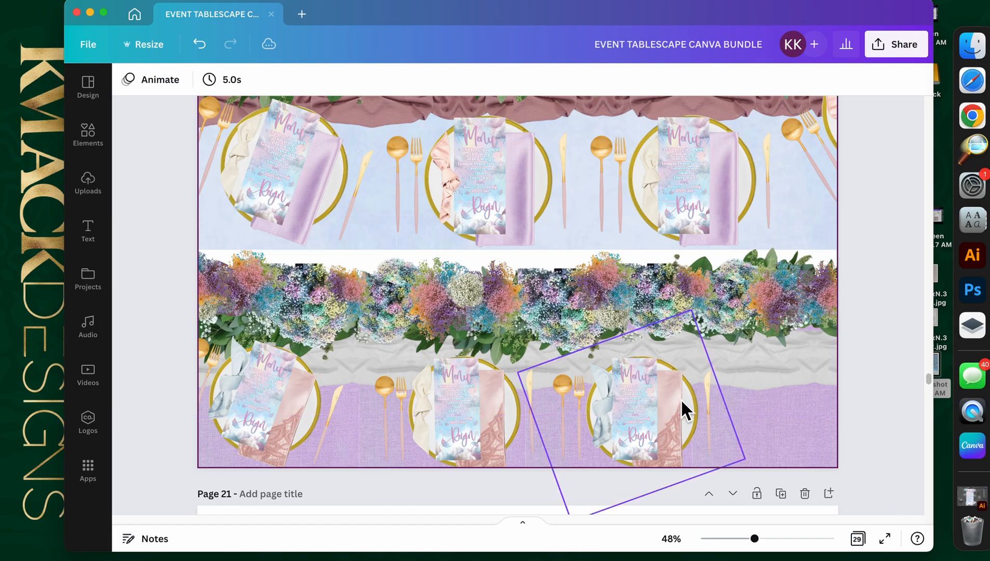
Step: Duplicate the second place setting together with its cream napkin and move the copy to the purple table's right end
{"action": "left_click", "coordinate": [512, 416]}
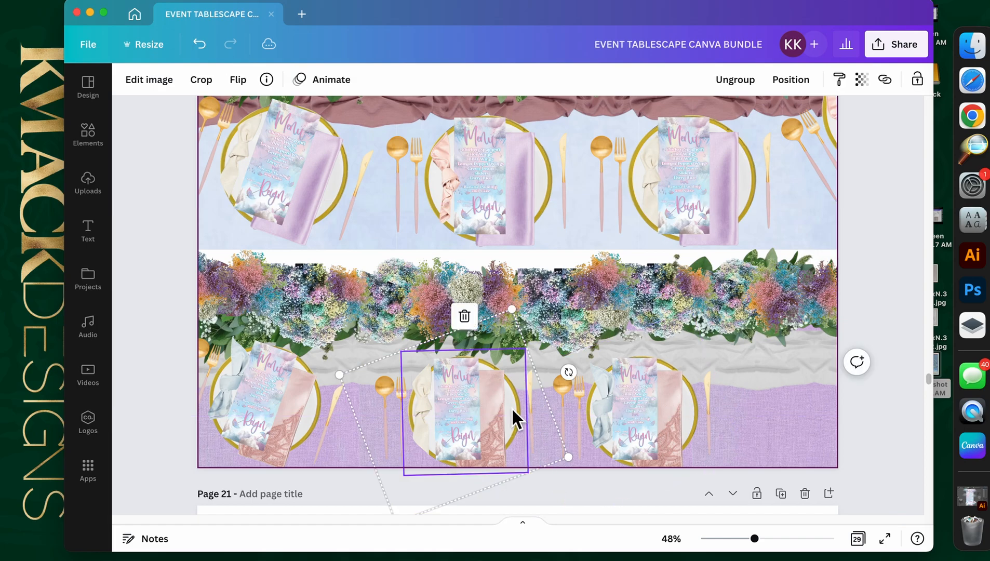
{"action": "left_click", "coordinate": [428, 417]}
{"action": "left_click", "coordinate": [426, 412], "text": "shift"}
{"action": "key", "text": "super+d"}
{"action": "left_click_drag", "start_coordinate": [495, 404], "coordinate": [788, 356]}
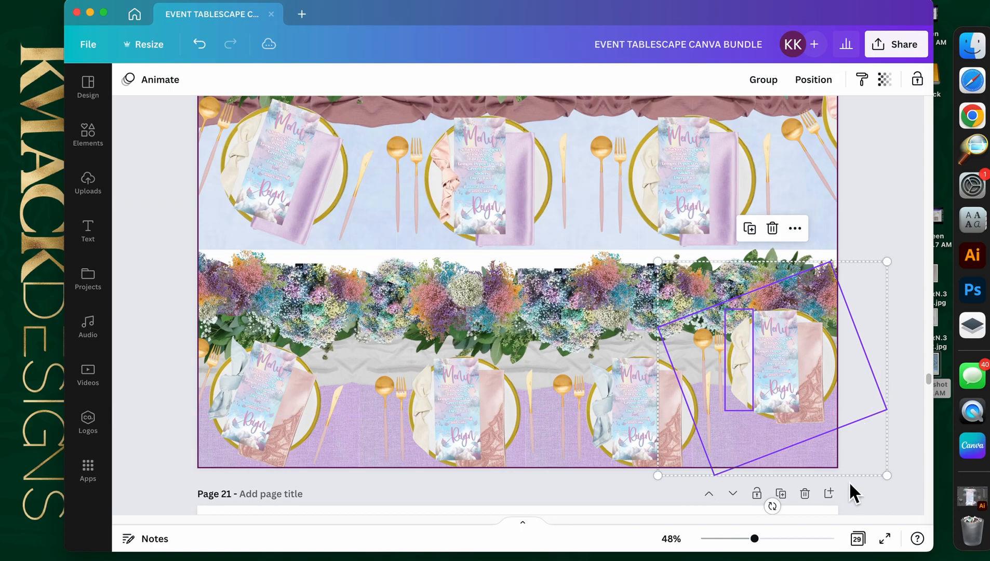
Step: Tilt the copied setting counterclockwise or clockwise to match the table's right end, placing its plate partly past the page edge
{"action": "left_click_drag", "start_coordinate": [773, 506], "coordinate": [862, 481]}
{"action": "left_click_drag", "start_coordinate": [809, 364], "coordinate": [856, 374]}
{"action": "left_click_drag", "start_coordinate": [898, 494], "coordinate": [915, 480]}
{"action": "left_click_drag", "start_coordinate": [842, 360], "coordinate": [842, 339]}
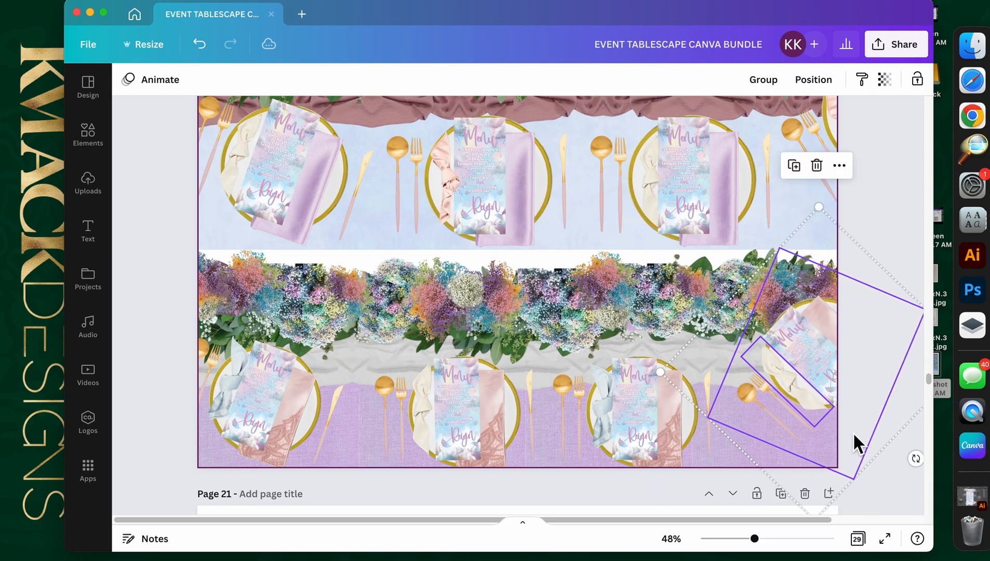
{"action": "left_click_drag", "start_coordinate": [920, 464], "coordinate": [874, 464]}
{"action": "left_click_drag", "start_coordinate": [807, 386], "coordinate": [808, 394]}
{"action": "left_click", "coordinate": [519, 486]}
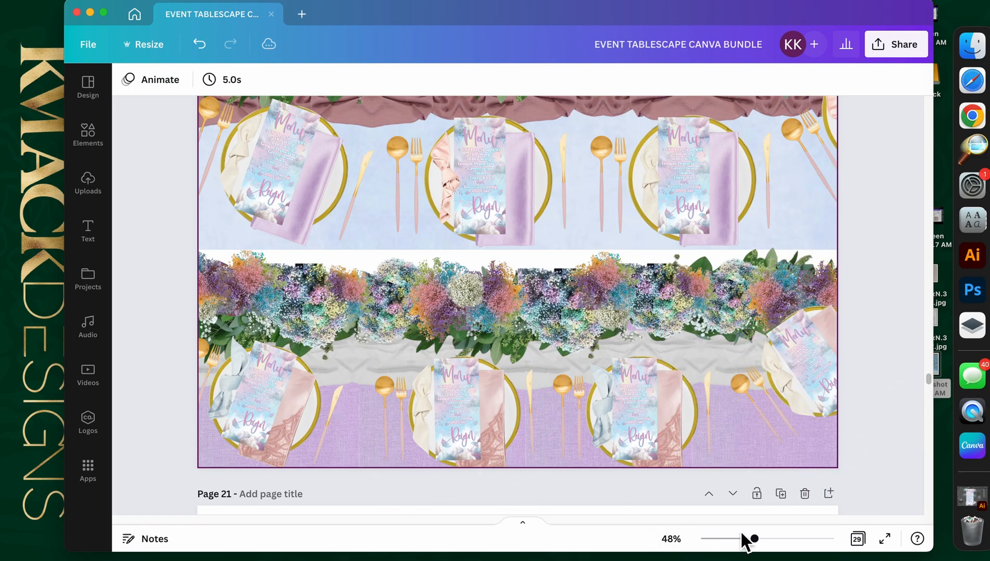
Step: Add the desktop screenshot of the arched table-number signs to the tablescape page
{"action": "left_click_drag", "start_coordinate": [764, 543], "coordinate": [758, 544]}
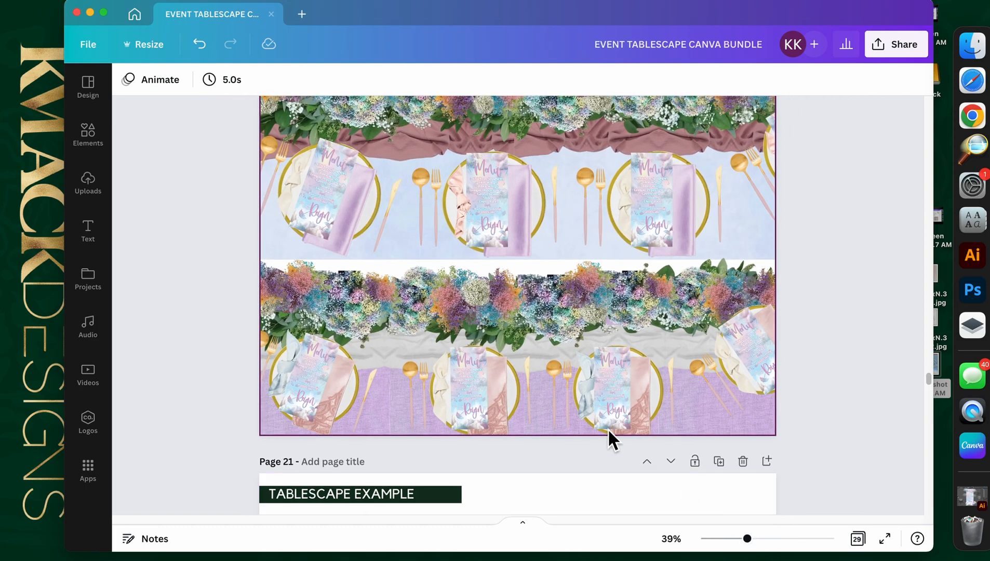
{"action": "scroll", "coordinate": [605, 426], "scroll_direction": "up", "scroll_amount": 2}
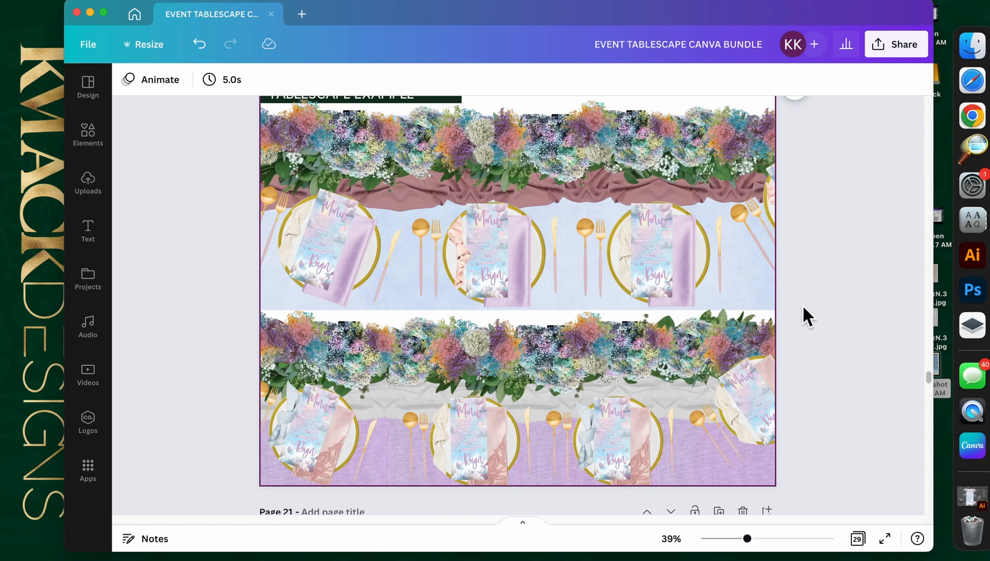
{"action": "left_click_drag", "start_coordinate": [811, 14], "coordinate": [778, 16]}
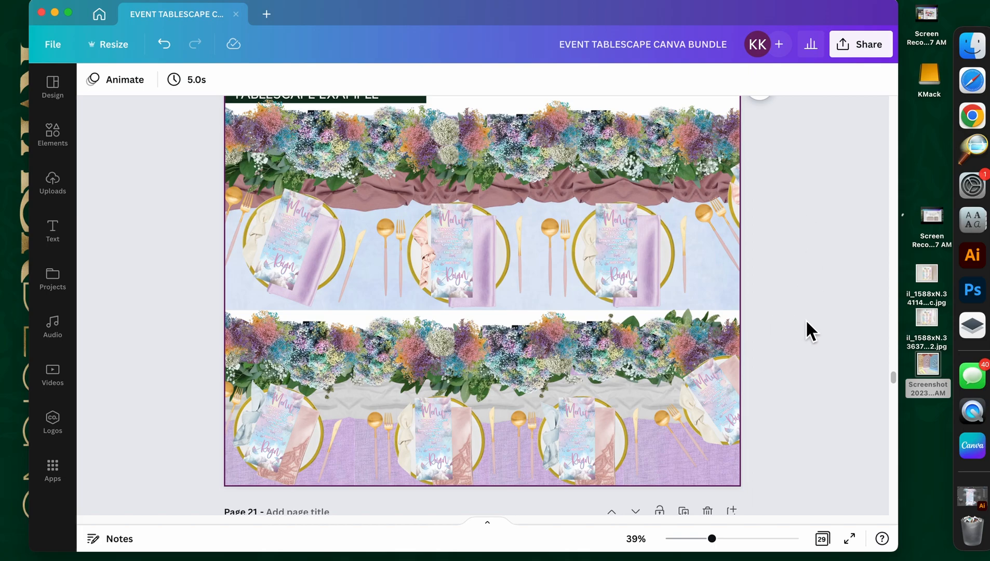
{"action": "scroll", "coordinate": [807, 318], "scroll_direction": "down", "scroll_amount": 1}
{"action": "left_click_drag", "start_coordinate": [930, 367], "coordinate": [508, 360]}
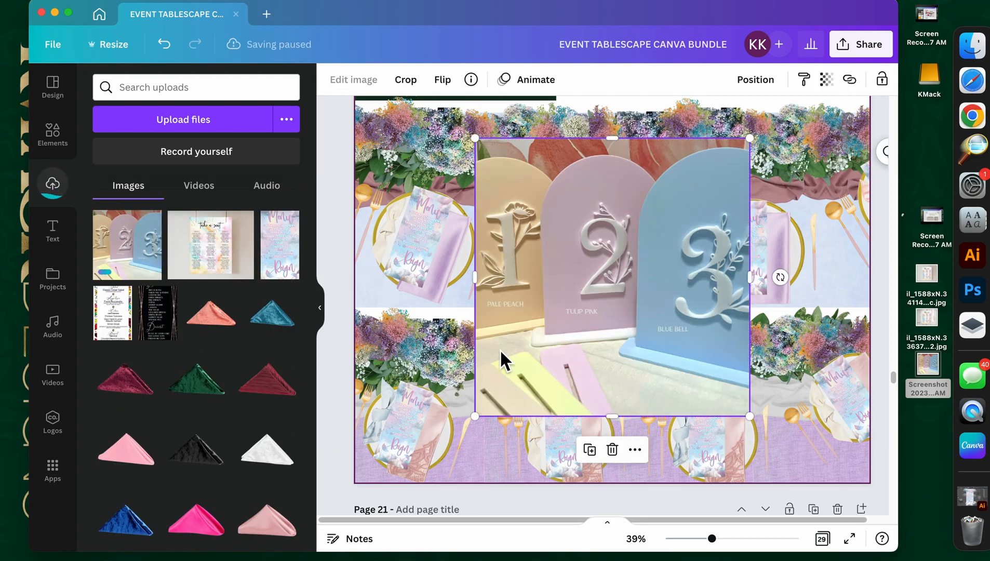
Step: Trim the table-number image at its lower and upper edges and shift it slightly down the page
{"action": "left_click_drag", "start_coordinate": [614, 425], "coordinate": [615, 384]}
{"action": "left_click_drag", "start_coordinate": [624, 146], "coordinate": [623, 153]}
{"action": "left_click_drag", "start_coordinate": [601, 232], "coordinate": [593, 263]}
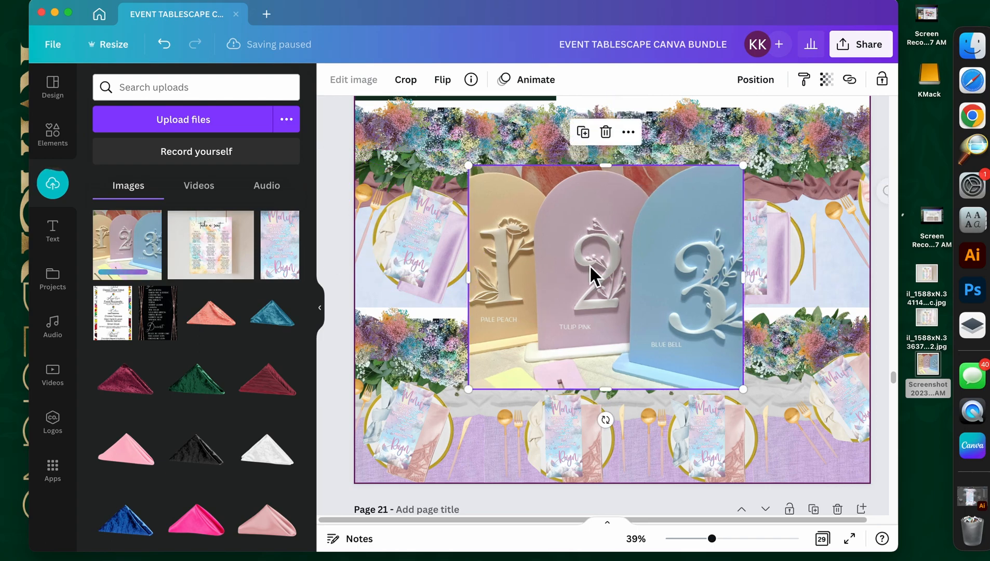
Step: Search the design elements for "CIRCLE FRAME" and replace that search with "FRAME"
{"action": "left_click", "coordinate": [52, 139]}
{"action": "left_click", "coordinate": [170, 97]}
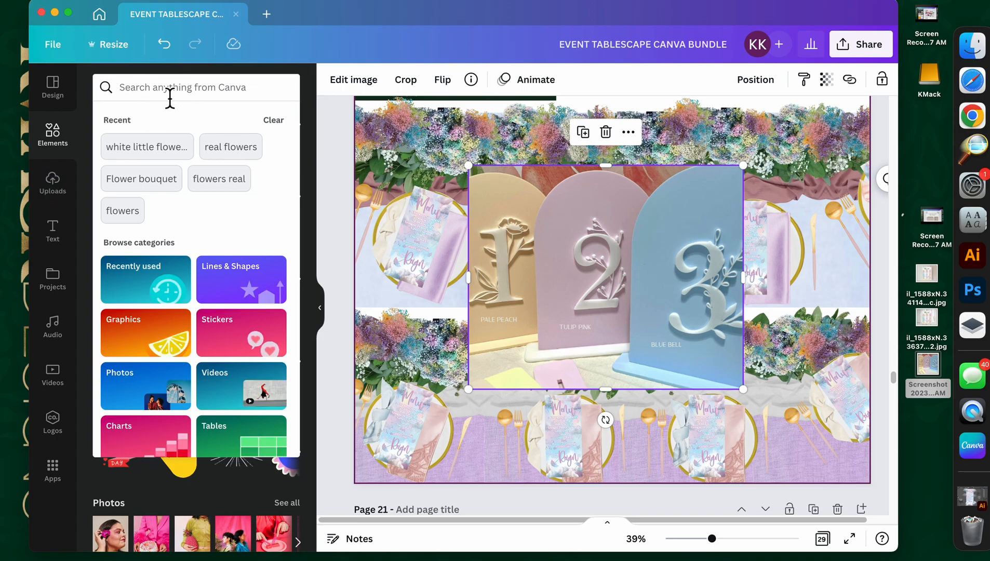
{"action": "type", "text": "CIRCLE FRAME"}
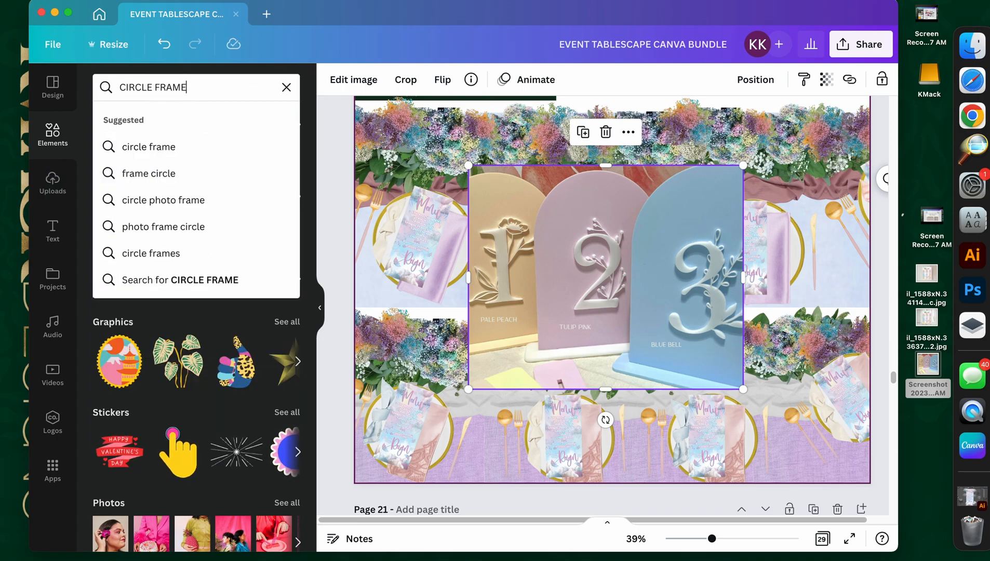
{"action": "key", "text": "Return"}
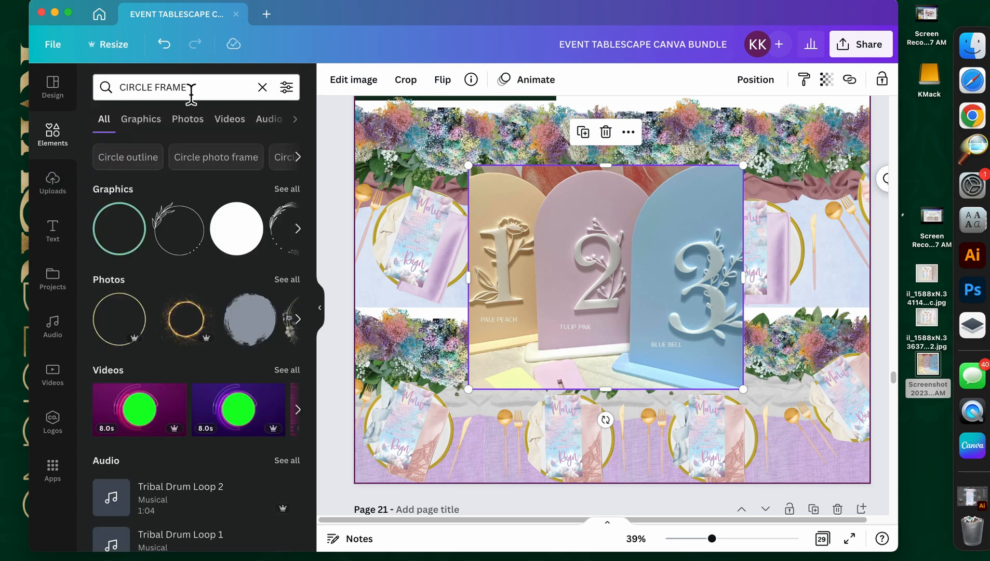
{"action": "left_click", "coordinate": [262, 88]}
{"action": "type", "text": "FRAME"}
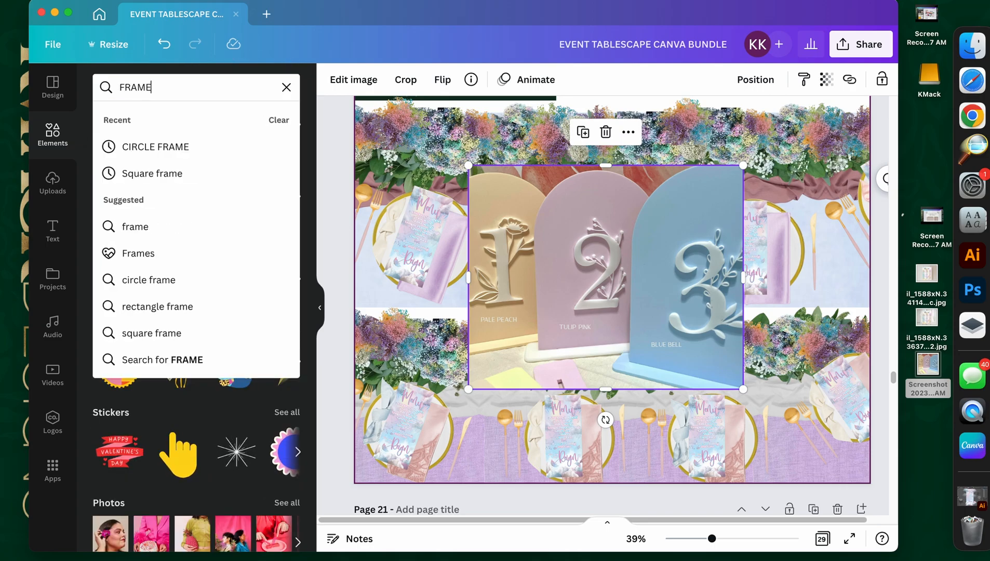
{"action": "key", "text": "Return"}
Step: Browse the available frames and add the plain circle frame to the page
{"action": "left_click", "coordinate": [281, 189]}
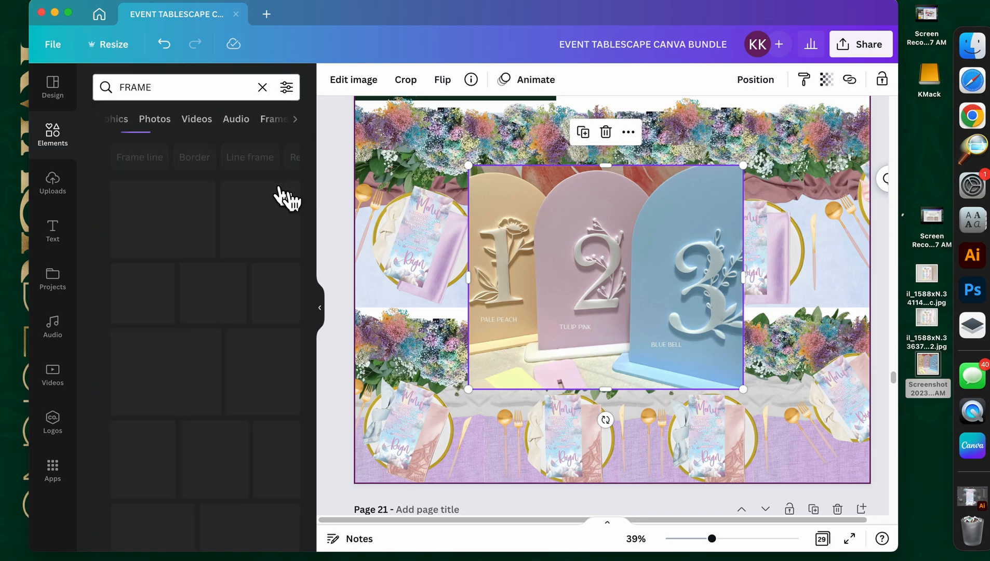
{"action": "scroll", "coordinate": [244, 286], "scroll_direction": "down", "scroll_amount": 3}
{"action": "scroll", "coordinate": [235, 330], "scroll_direction": "down", "scroll_amount": 8}
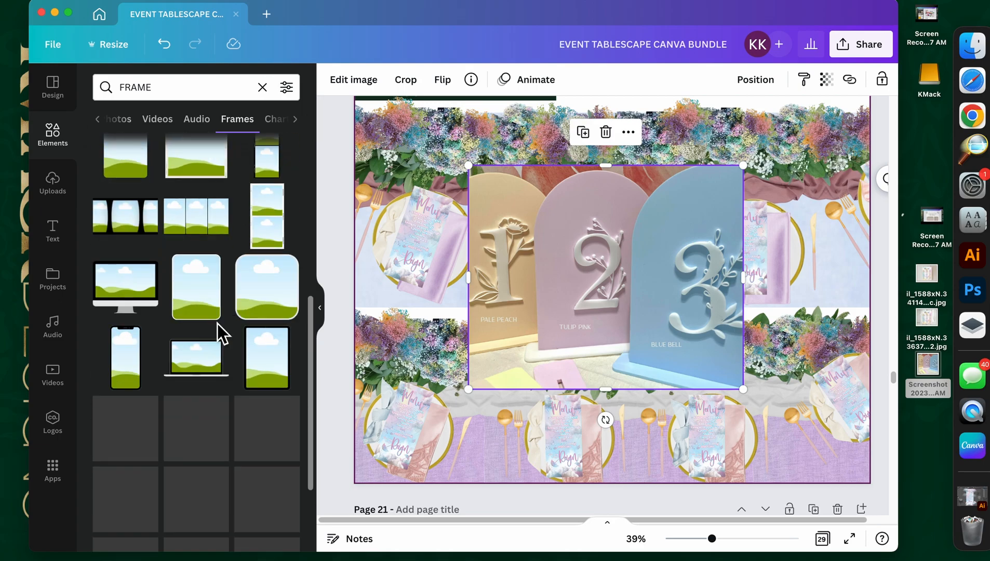
{"action": "scroll", "coordinate": [196, 313], "scroll_direction": "down", "scroll_amount": 4}
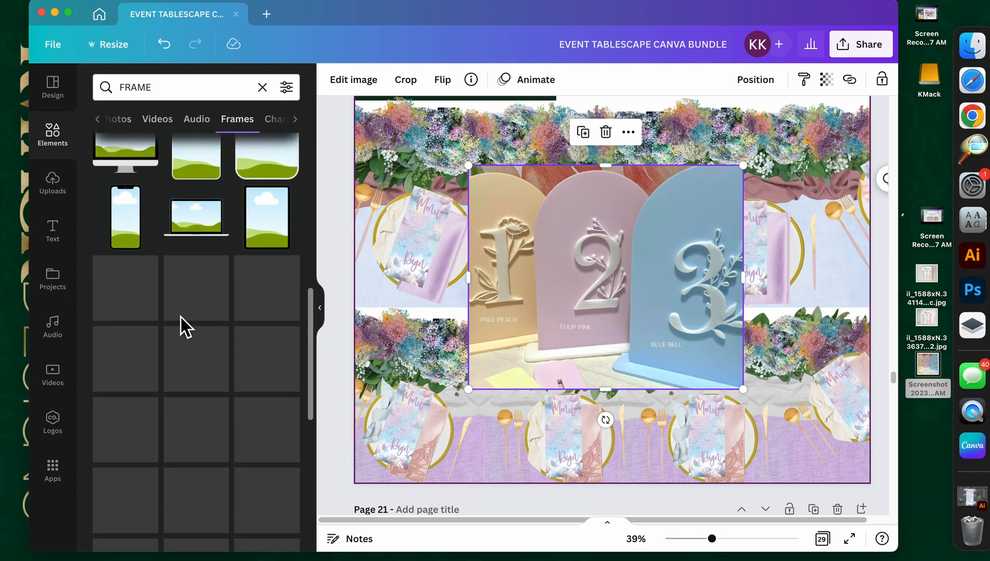
{"action": "scroll", "coordinate": [179, 318], "scroll_direction": "up", "scroll_amount": 15}
{"action": "left_click", "coordinate": [130, 214]}
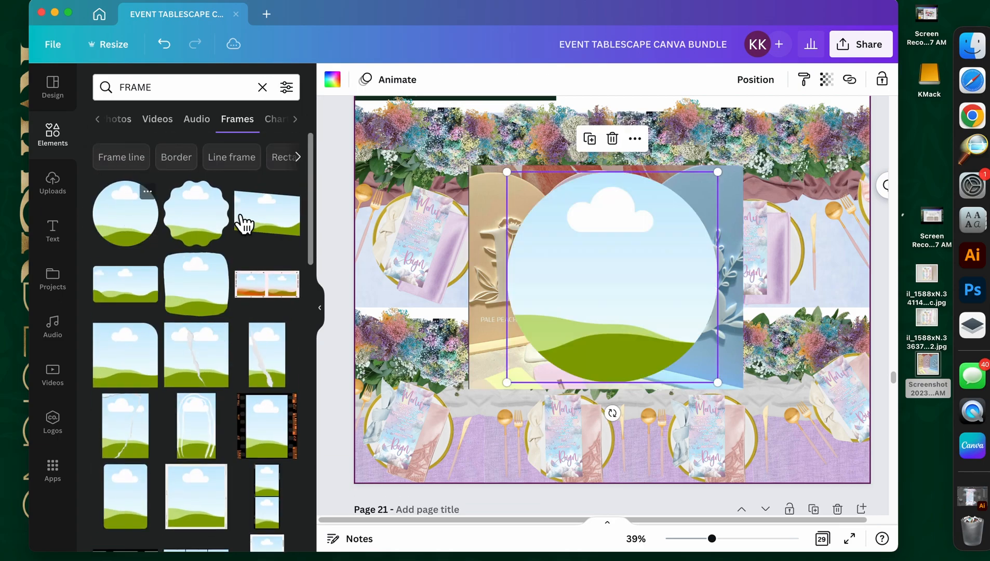
Step: Delete the table-number image from the page and move the circle frame over the left half of the tablescape
{"action": "left_click_drag", "start_coordinate": [544, 290], "coordinate": [448, 314]}
{"action": "left_click", "coordinate": [703, 265]}
{"action": "key", "text": "Delete"}
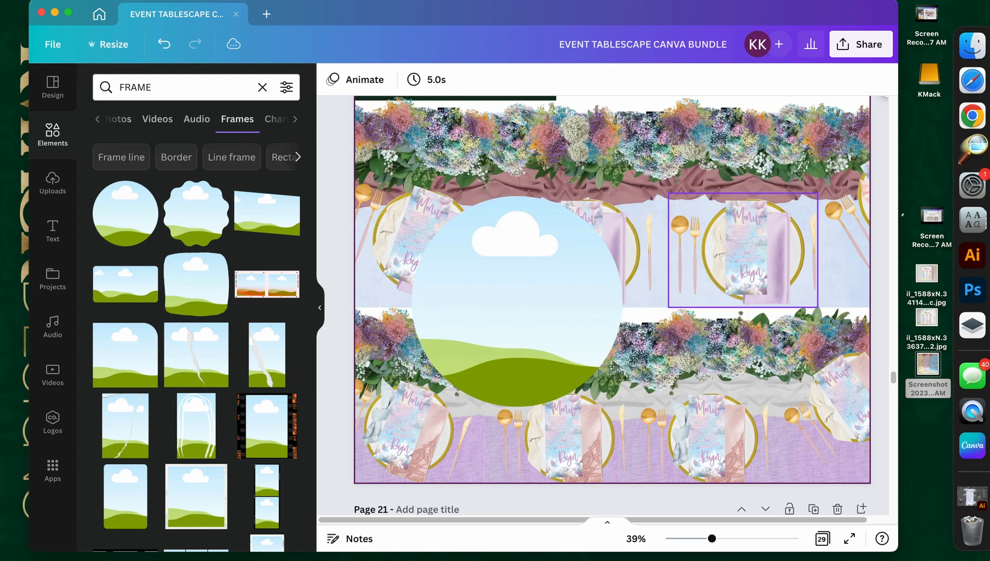
{"action": "left_click_drag", "start_coordinate": [535, 294], "coordinate": [522, 297]}
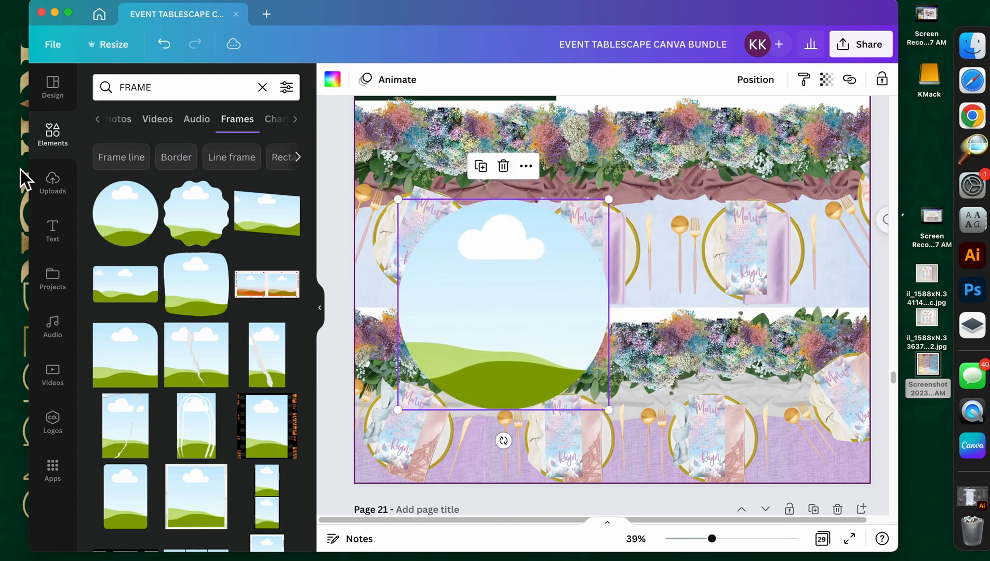
Step: Fill the circle frame with the uploaded table-number picture and shrink it beside the right edge of the page, between the two tables
{"action": "left_click", "coordinate": [56, 104]}
{"action": "left_click", "coordinate": [62, 179]}
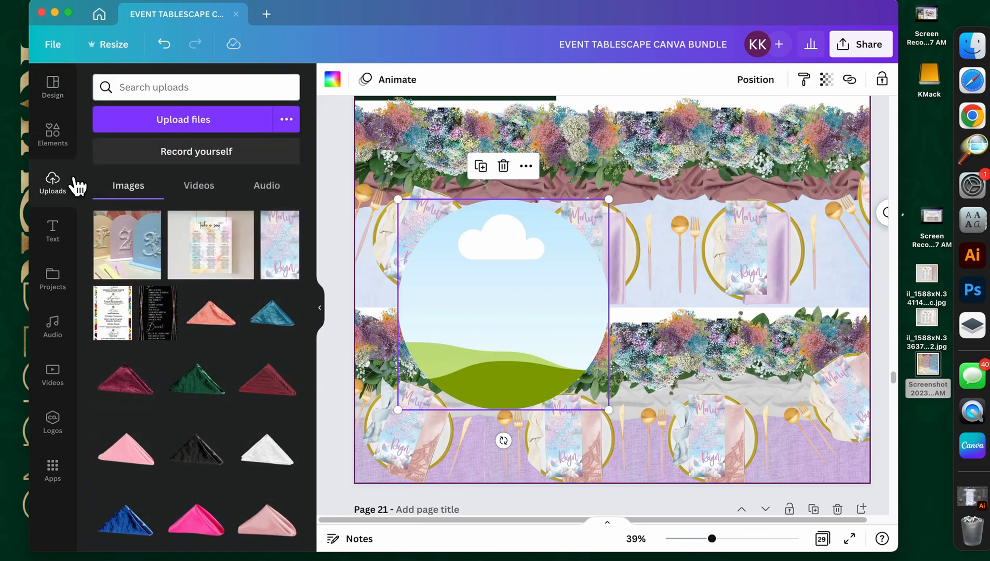
{"action": "left_click_drag", "start_coordinate": [138, 241], "coordinate": [485, 277]}
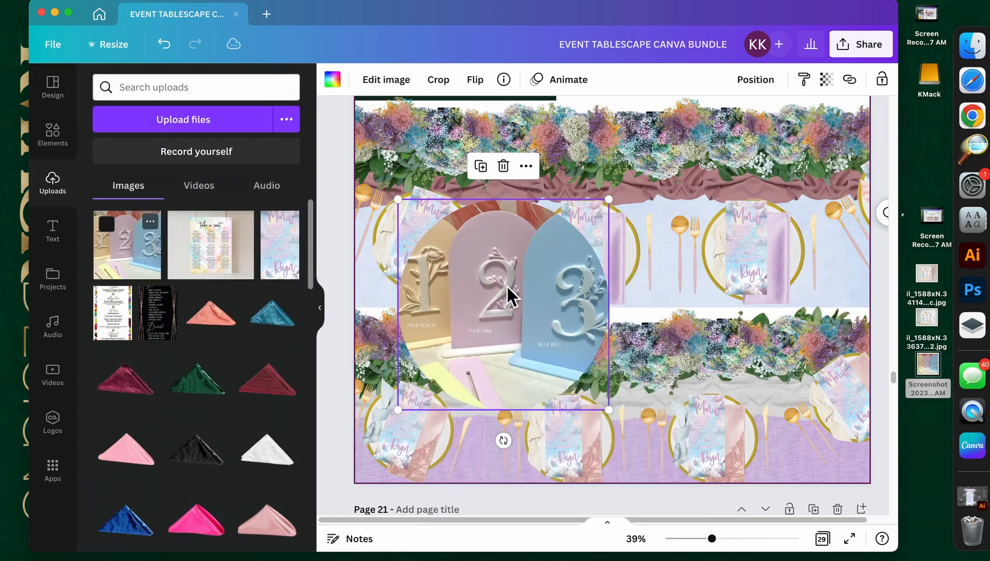
{"action": "left_click_drag", "start_coordinate": [603, 411], "coordinate": [851, 303]}
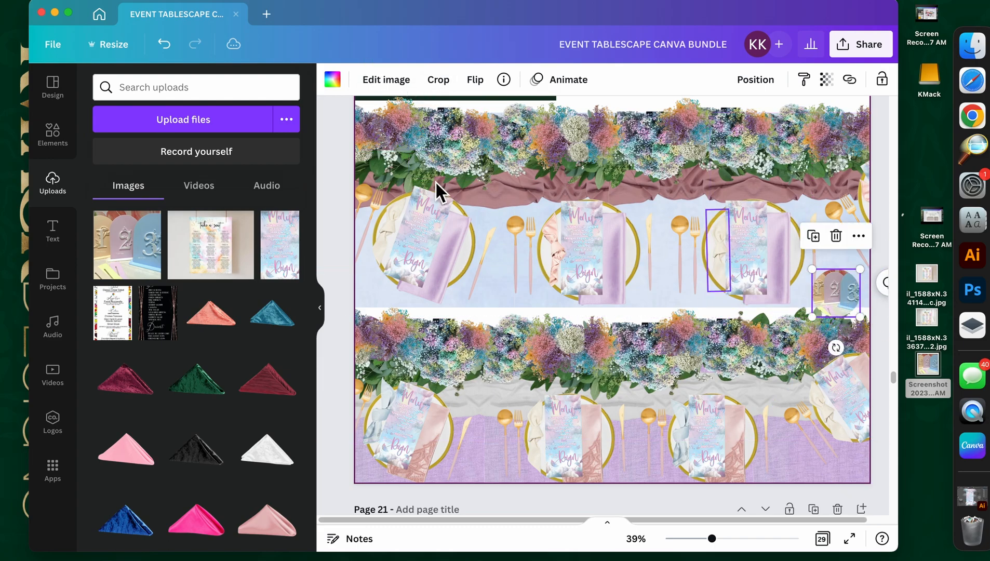
{"action": "left_click", "coordinate": [390, 80]}
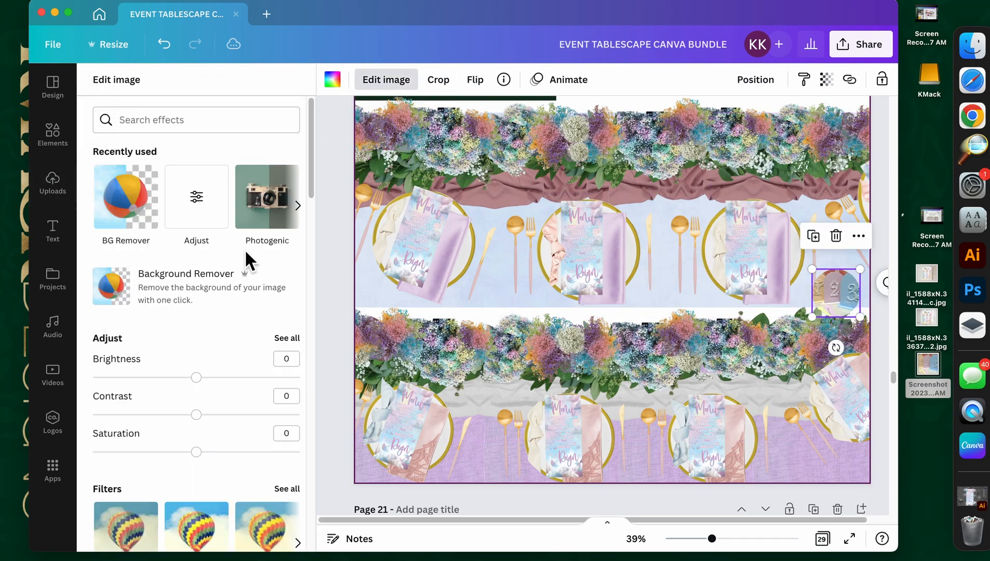
{"action": "scroll", "coordinate": [234, 286], "scroll_direction": "down", "scroll_amount": 20}
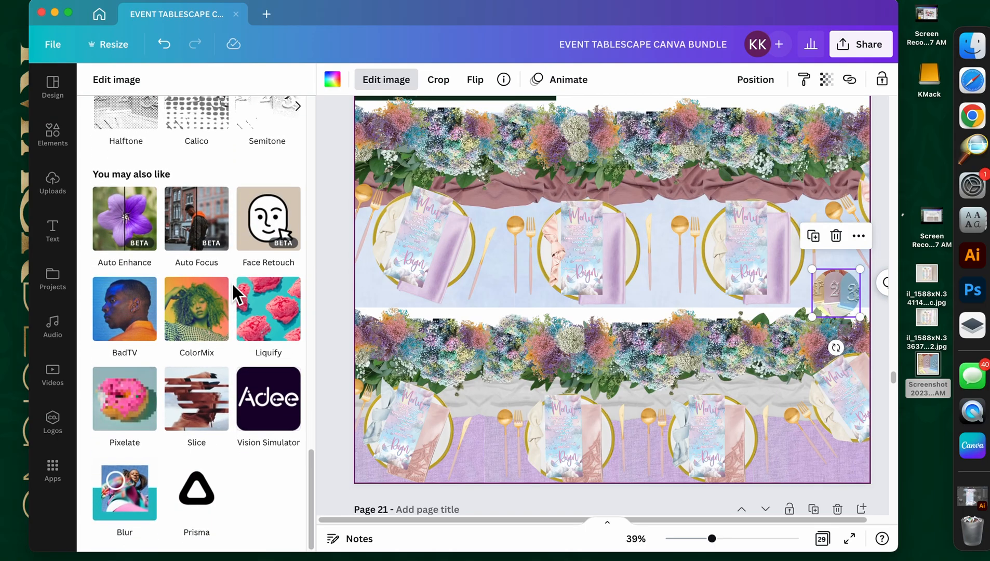
{"action": "scroll", "coordinate": [232, 283], "scroll_direction": "up", "scroll_amount": 15}
{"action": "left_click", "coordinate": [423, 147]}
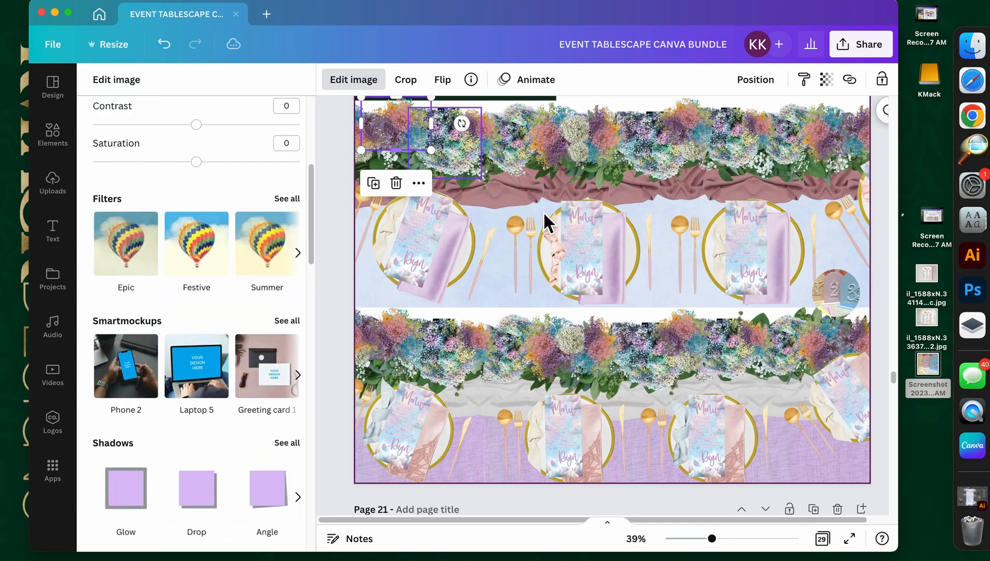
{"action": "left_click", "coordinate": [533, 215]}
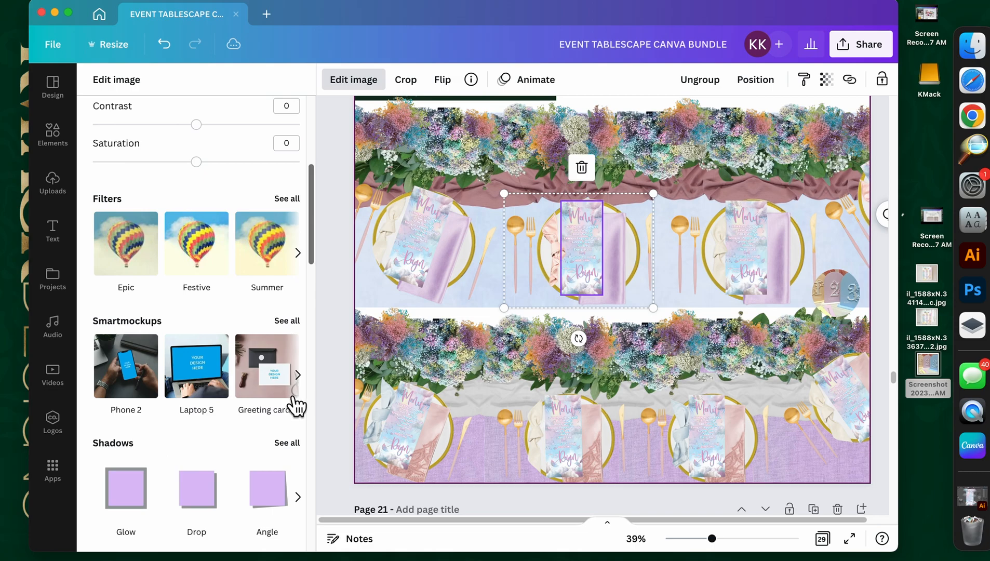
Step: Try enlarging the framed table-number picture and giving it a Glow shadow
{"action": "left_click", "coordinate": [838, 283]}
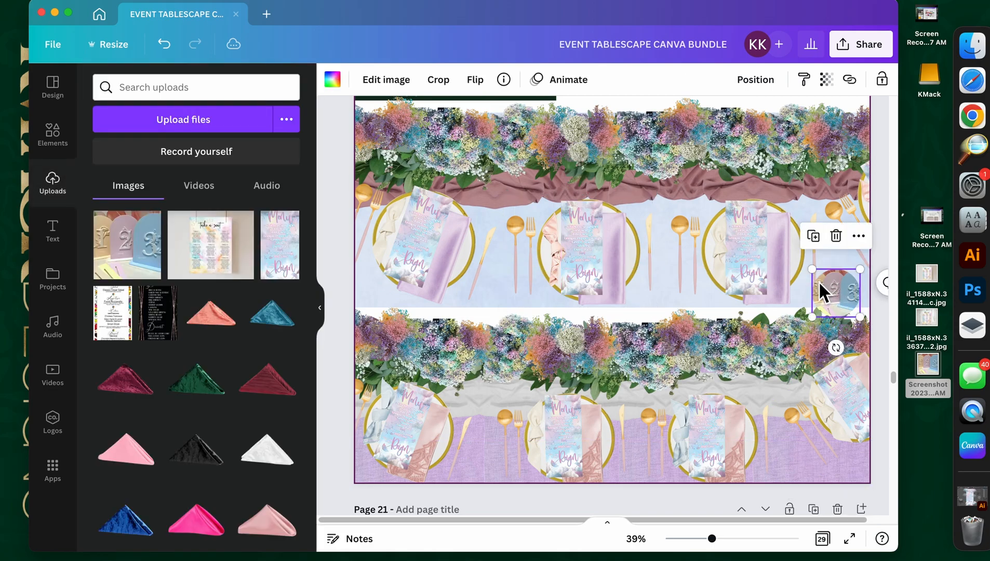
{"action": "left_click_drag", "start_coordinate": [812, 269], "coordinate": [836, 286]}
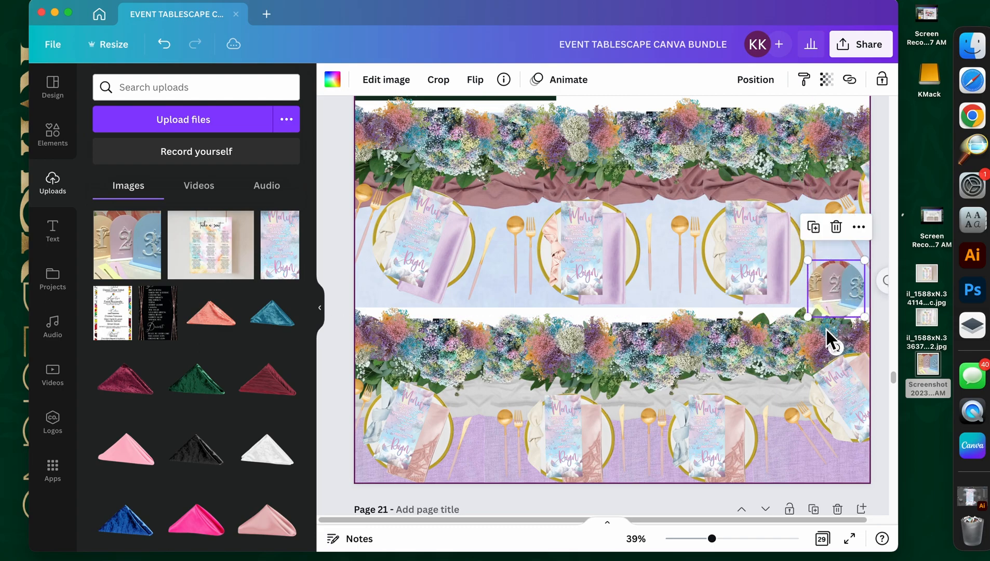
{"action": "left_click", "coordinate": [387, 86]}
{"action": "scroll", "coordinate": [229, 289], "scroll_direction": "down", "scroll_amount": 5}
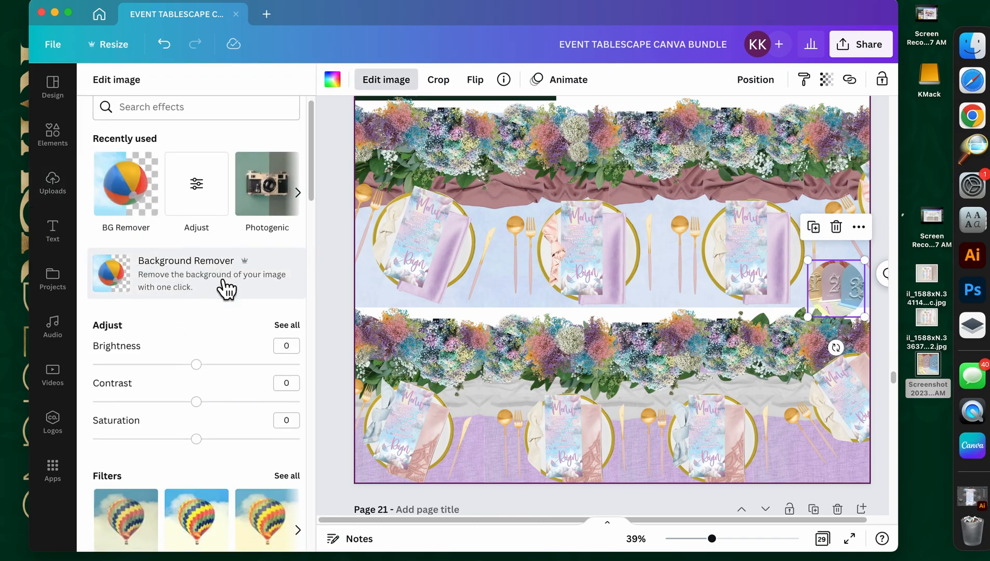
{"action": "scroll", "coordinate": [232, 305], "scroll_direction": "down", "scroll_amount": 10}
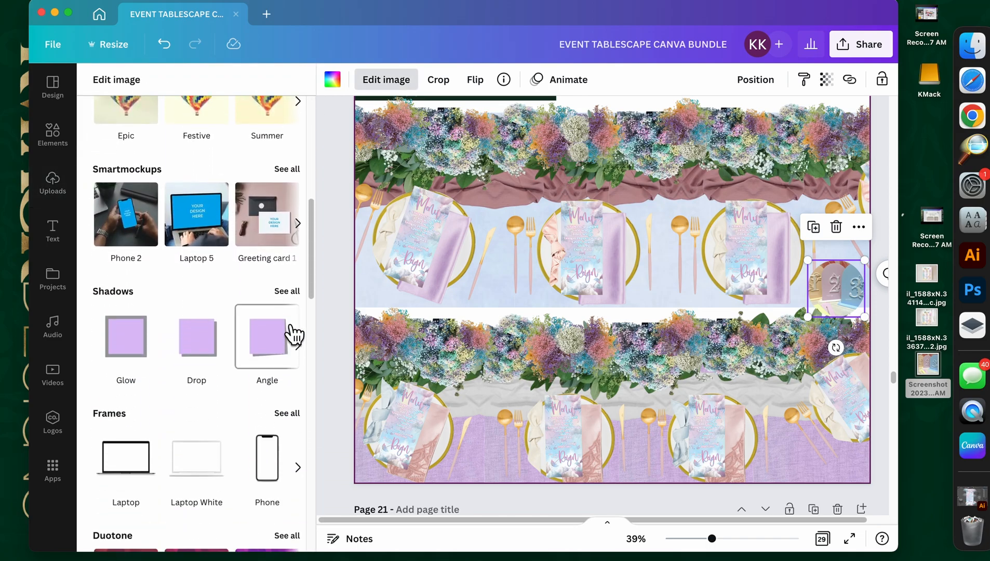
{"action": "left_click", "coordinate": [151, 349]}
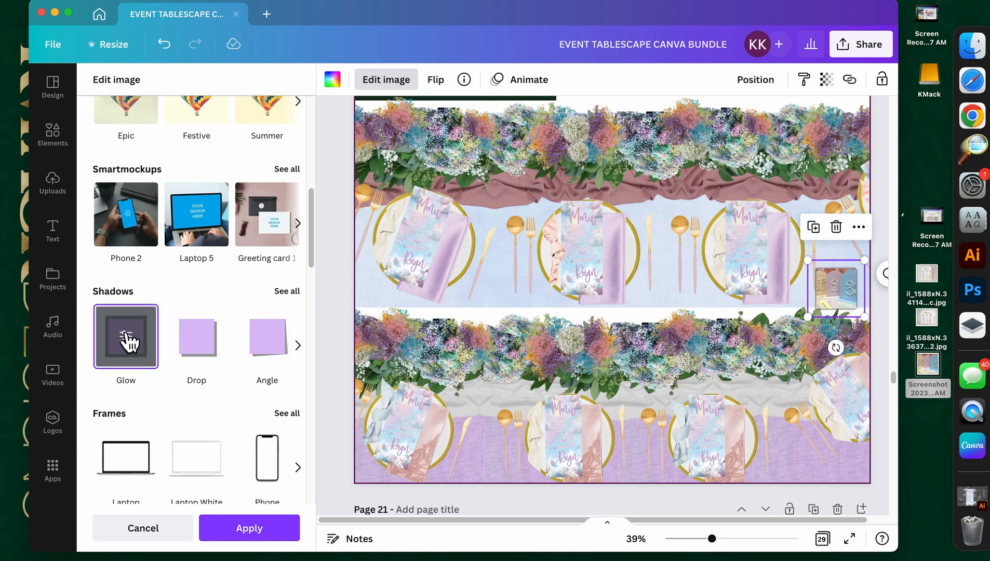
{"action": "left_click_drag", "start_coordinate": [811, 320], "coordinate": [787, 337]}
{"action": "key", "text": "super+z"}
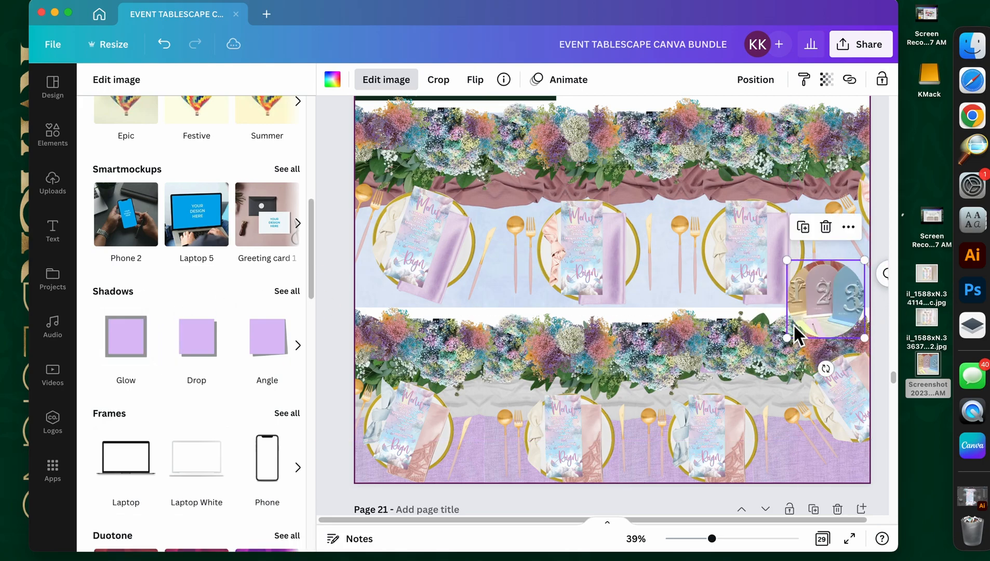
Step: Resize the framed table-number picture and position it at the page's right edge, overlapping both tables
{"action": "left_click_drag", "start_coordinate": [817, 294], "coordinate": [825, 293]}
{"action": "left_click_drag", "start_coordinate": [794, 259], "coordinate": [825, 306]}
{"action": "left_click", "coordinate": [640, 335]}
{"action": "left_click", "coordinate": [806, 322]}
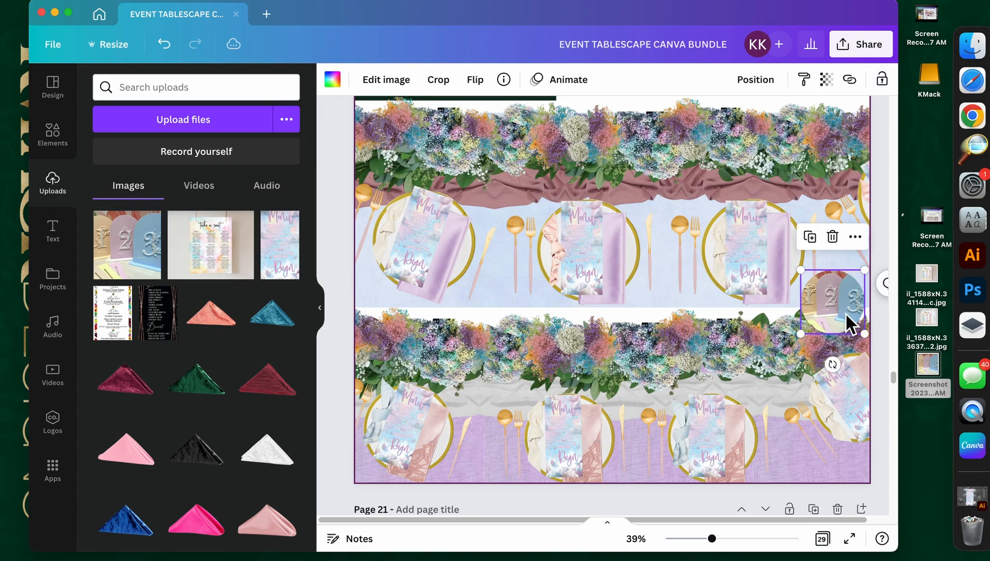
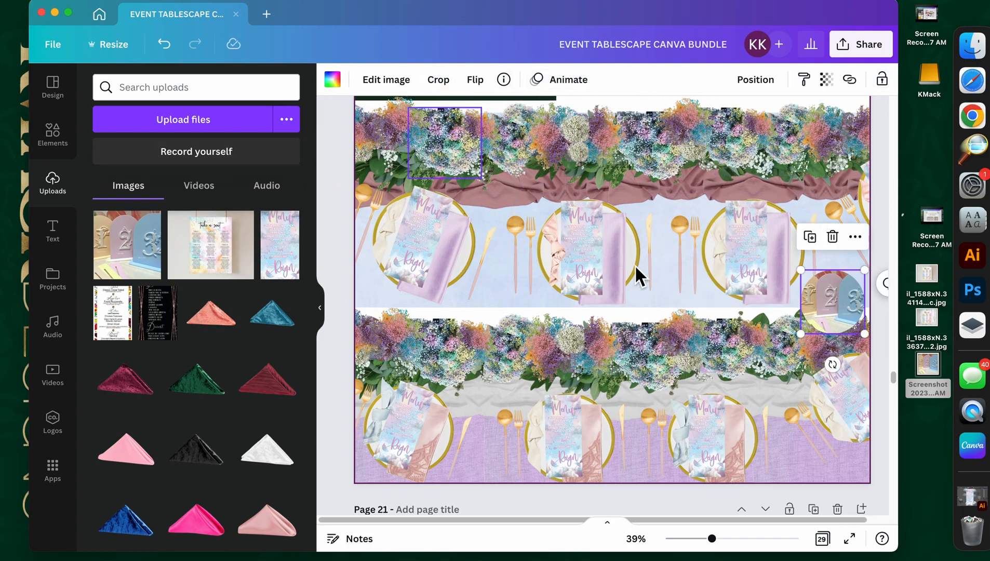
{"action": "left_click", "coordinate": [712, 351]}
{"action": "scroll", "coordinate": [712, 351], "scroll_direction": "down", "scroll_amount": 2}
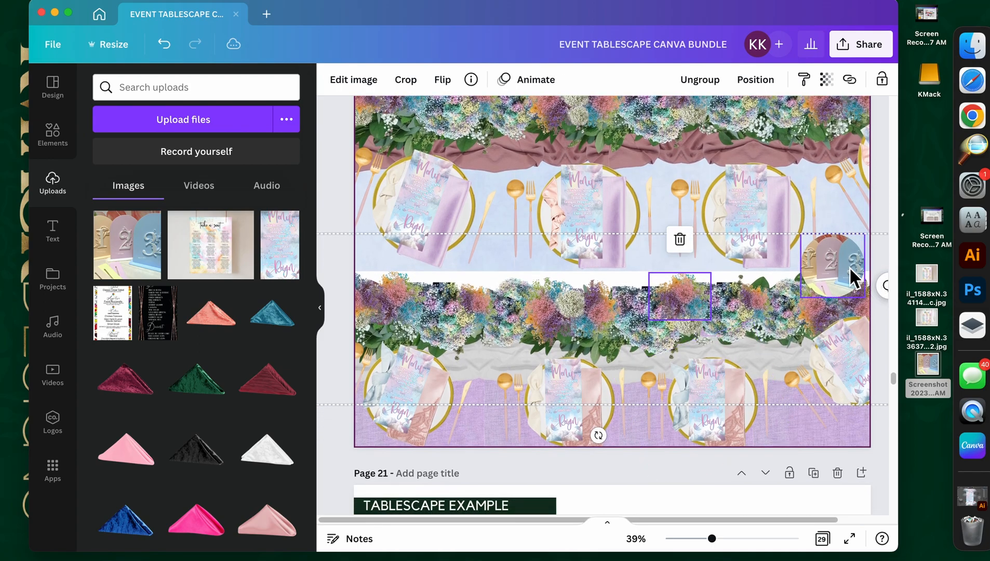
{"action": "left_click", "coordinate": [851, 267]}
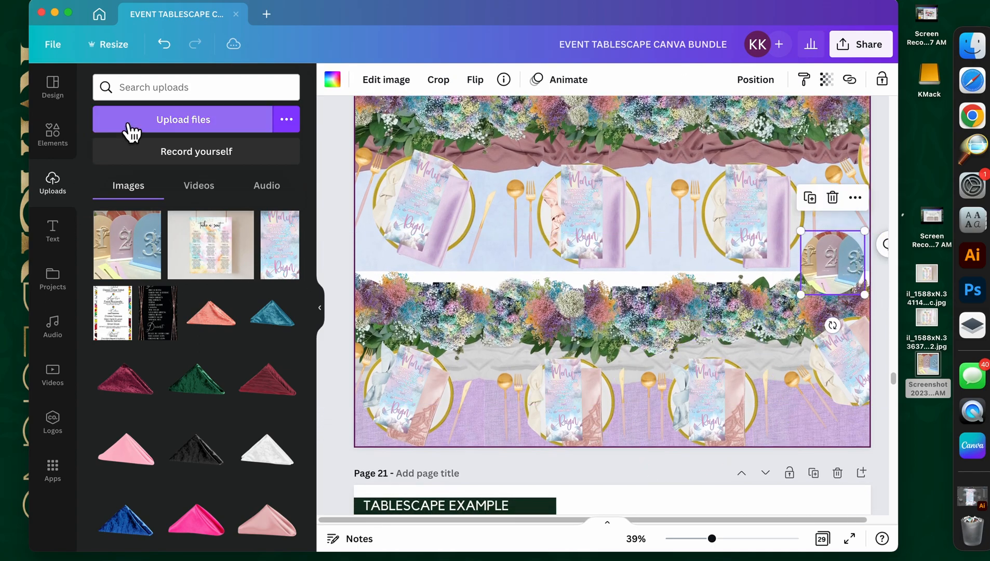
Step: Search the design elements for "CIRCLE", clear that search and add the plain circle shape to the page
{"action": "left_click", "coordinate": [57, 136]}
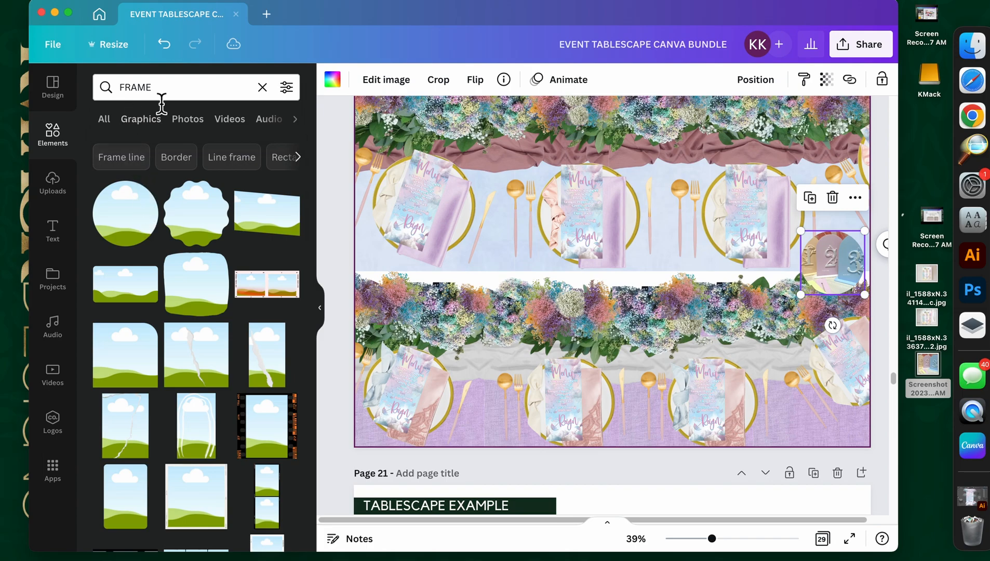
{"action": "left_click", "coordinate": [176, 96]}
{"action": "type", "text": "ClRCL"}
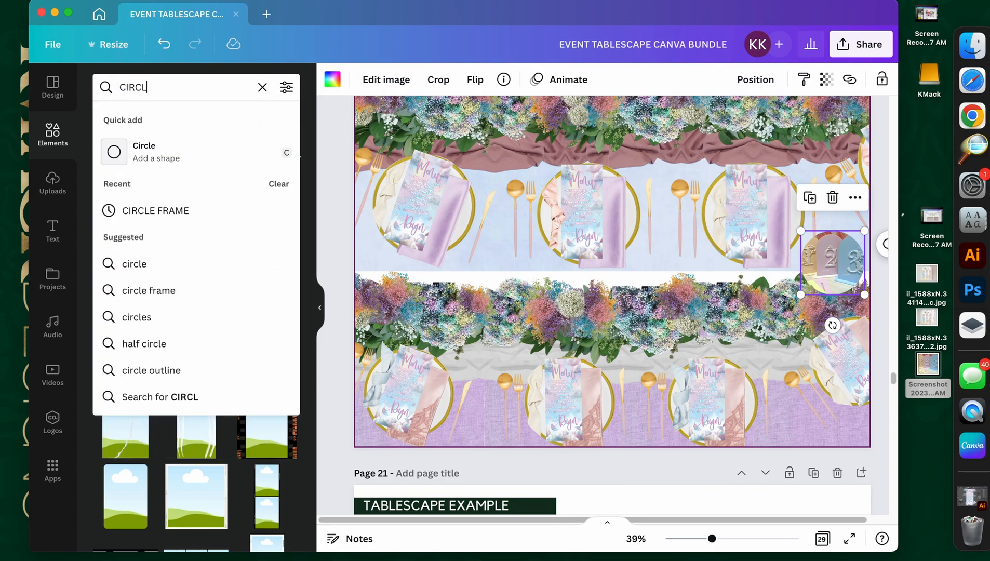
{"action": "type", "text": "E"}
{"action": "key", "text": "Return"}
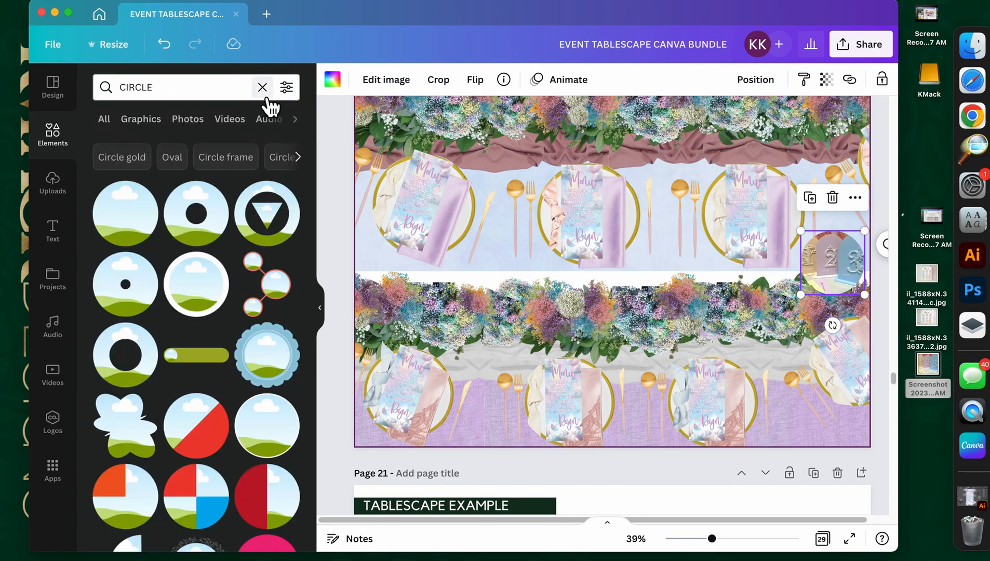
{"action": "left_click", "coordinate": [263, 88]}
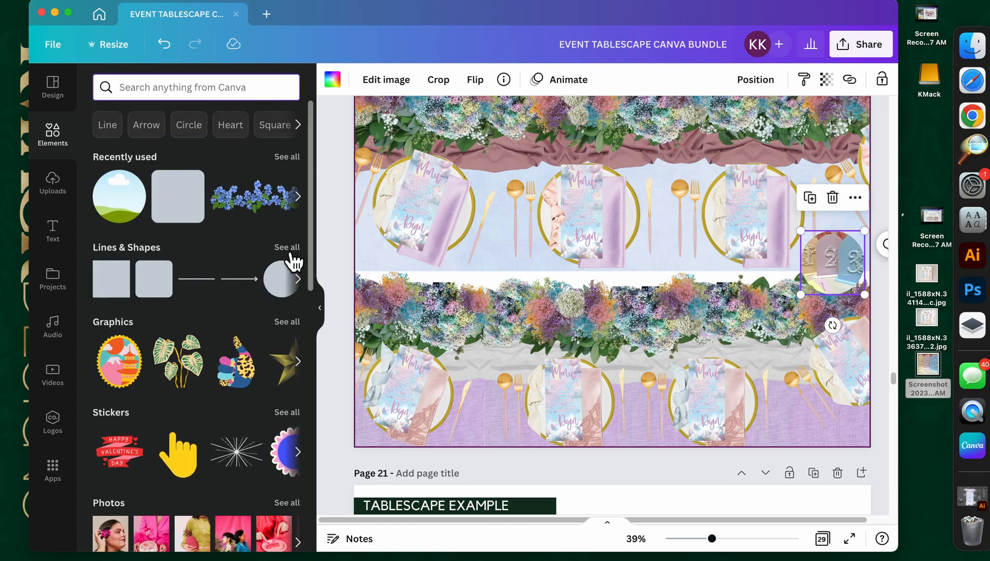
{"action": "left_click", "coordinate": [286, 289]}
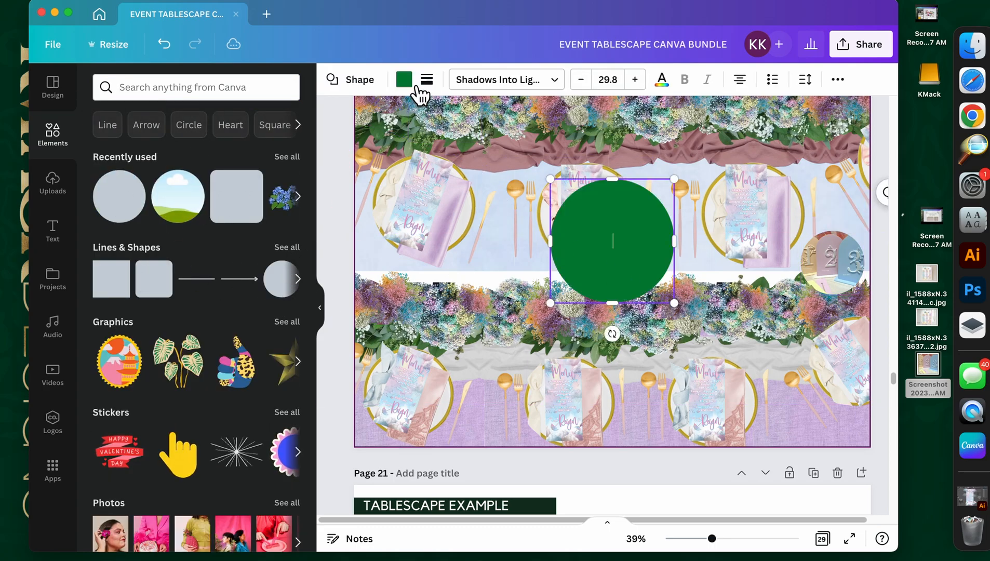
Step: Try a white fill on the new circle shape and settle on black
{"action": "left_click", "coordinate": [410, 83]}
{"action": "left_click", "coordinate": [218, 228]}
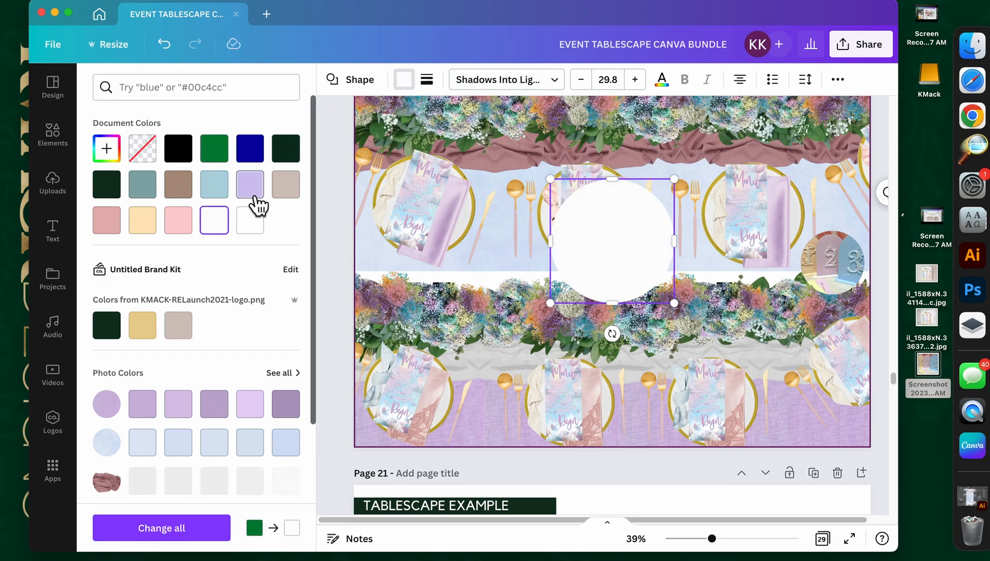
{"action": "left_click", "coordinate": [178, 150]}
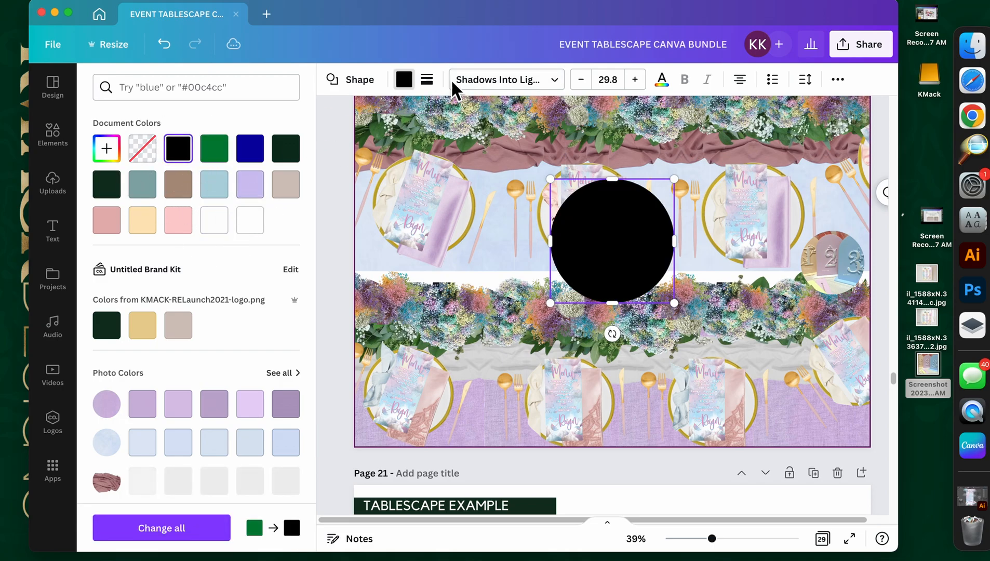
Step: Try moving the framed picture over the black circle and undo that move
{"action": "left_click", "coordinate": [826, 267]}
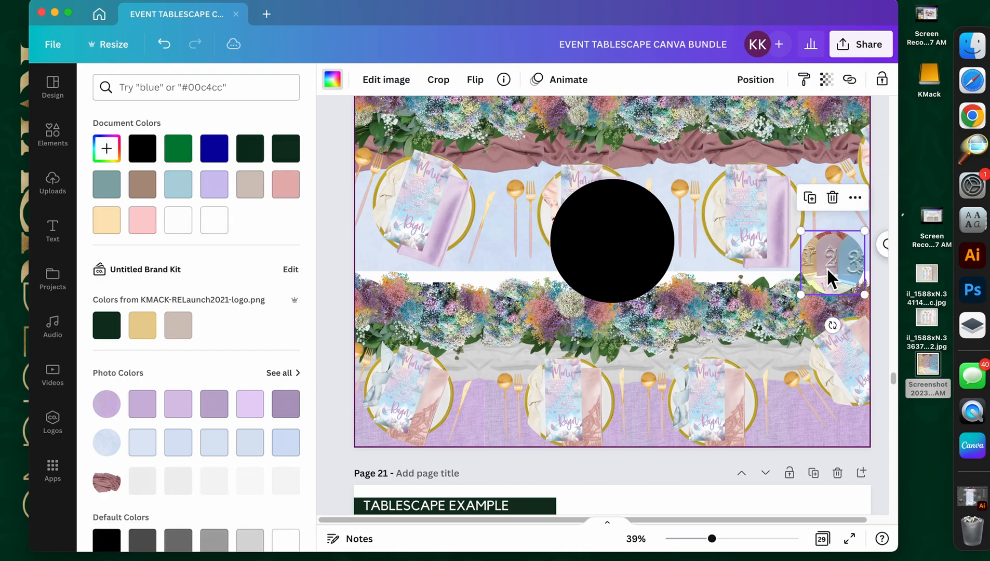
{"action": "right_click", "coordinate": [826, 267]}
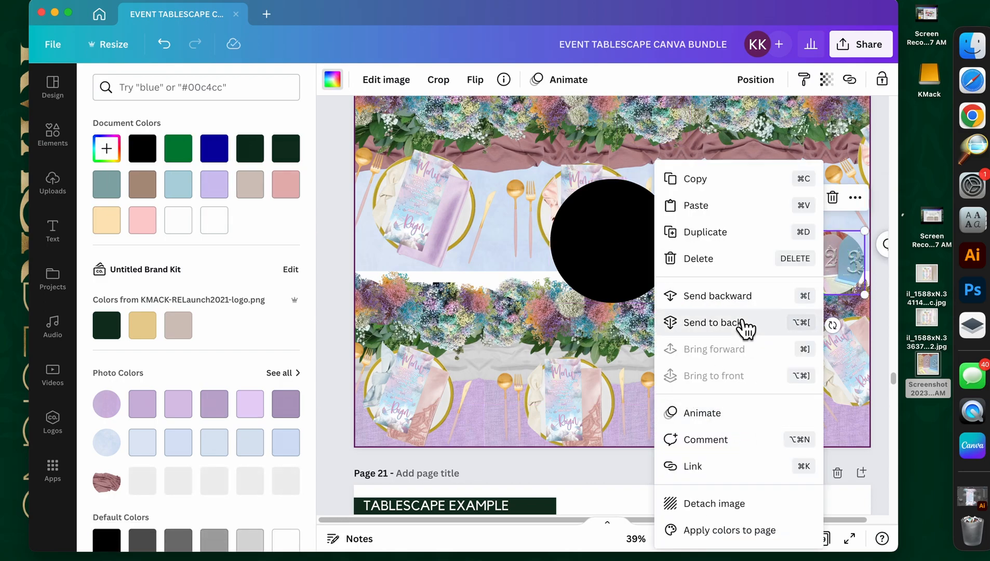
{"action": "left_click", "coordinate": [636, 278]}
{"action": "left_click_drag", "start_coordinate": [826, 266], "coordinate": [605, 247]}
{"action": "key", "text": "super+z"}
{"action": "right_click", "coordinate": [829, 255]}
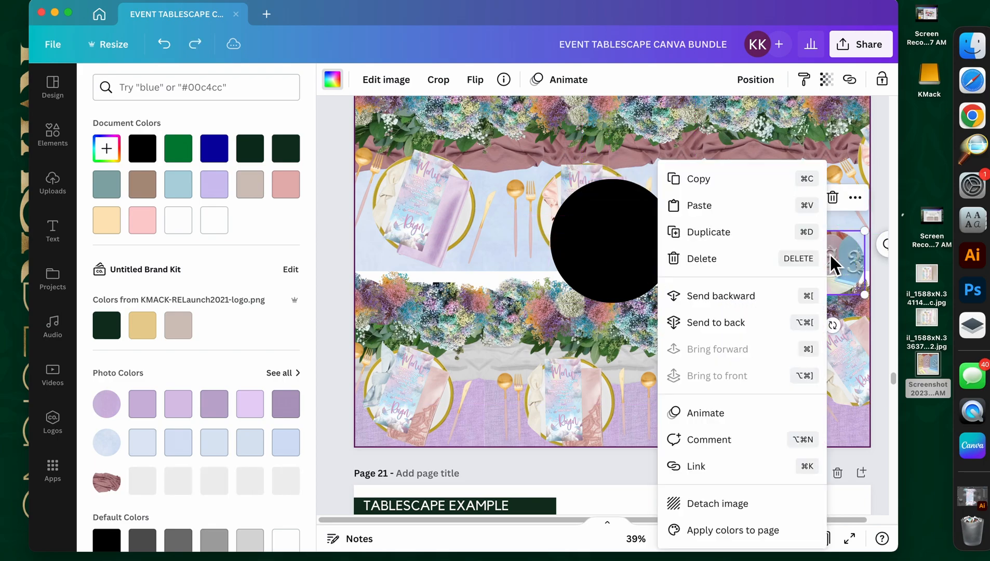
{"action": "left_click", "coordinate": [621, 252]}
Step: Send the black circle backward and move the framed table-number picture on top of it
{"action": "right_click", "coordinate": [623, 254]}
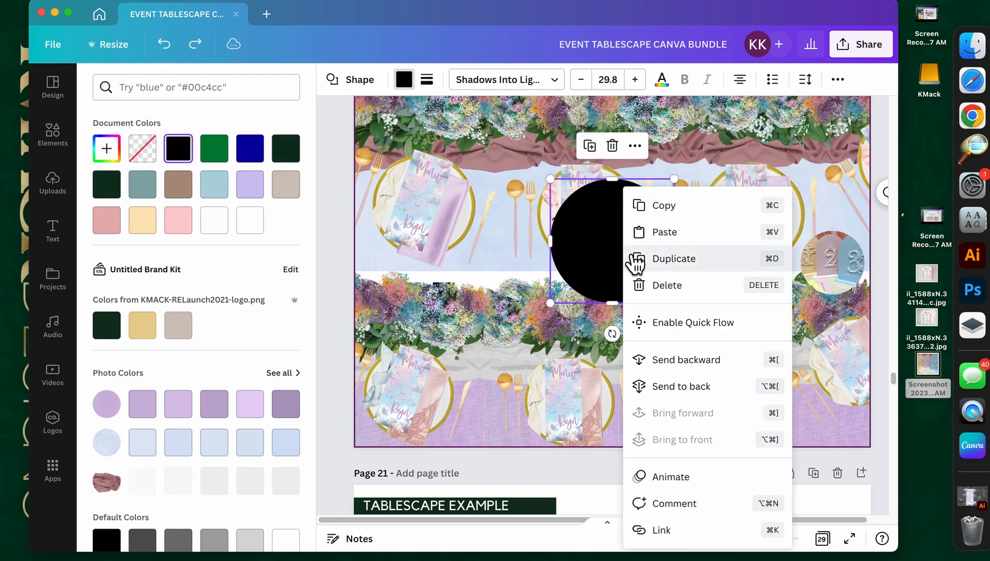
{"action": "left_click", "coordinate": [684, 367]}
{"action": "left_click_drag", "start_coordinate": [809, 273], "coordinate": [598, 254]}
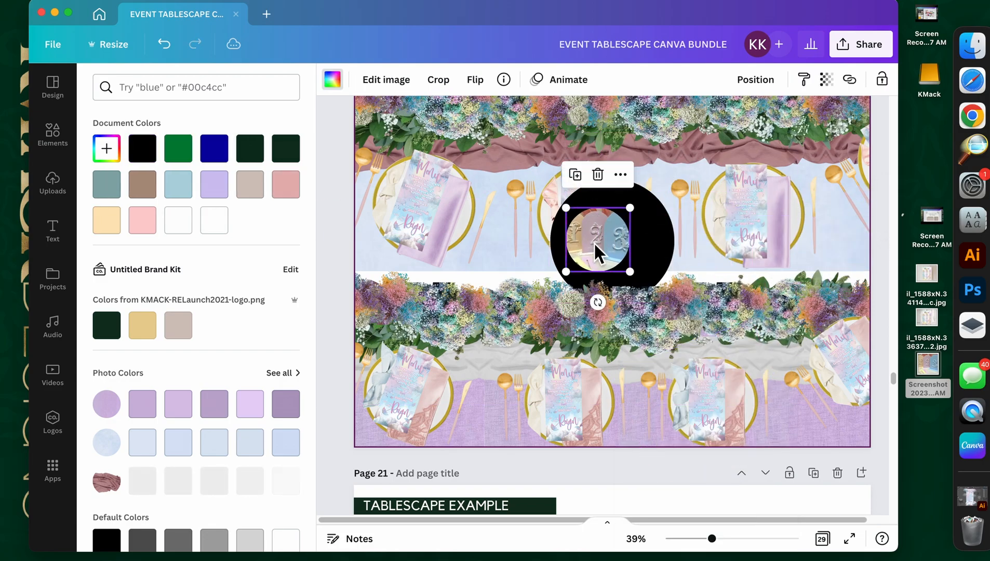
Step: Enlarge and center the framed picture on the black circle, leaving only a thin black border around it
{"action": "left_click_drag", "start_coordinate": [631, 208], "coordinate": [703, 165]}
{"action": "left_click_drag", "start_coordinate": [647, 198], "coordinate": [632, 229]}
{"action": "left_click_drag", "start_coordinate": [675, 307], "coordinate": [663, 295]}
{"action": "left_click_drag", "start_coordinate": [637, 257], "coordinate": [642, 260]}
Step: Move the picture and its black circle together toward the page's right edge and bring them forward over the flowers
{"action": "left_click", "coordinate": [672, 234]}
{"action": "left_click_drag", "start_coordinate": [673, 225], "coordinate": [858, 238]}
{"action": "right_click", "coordinate": [826, 240]}
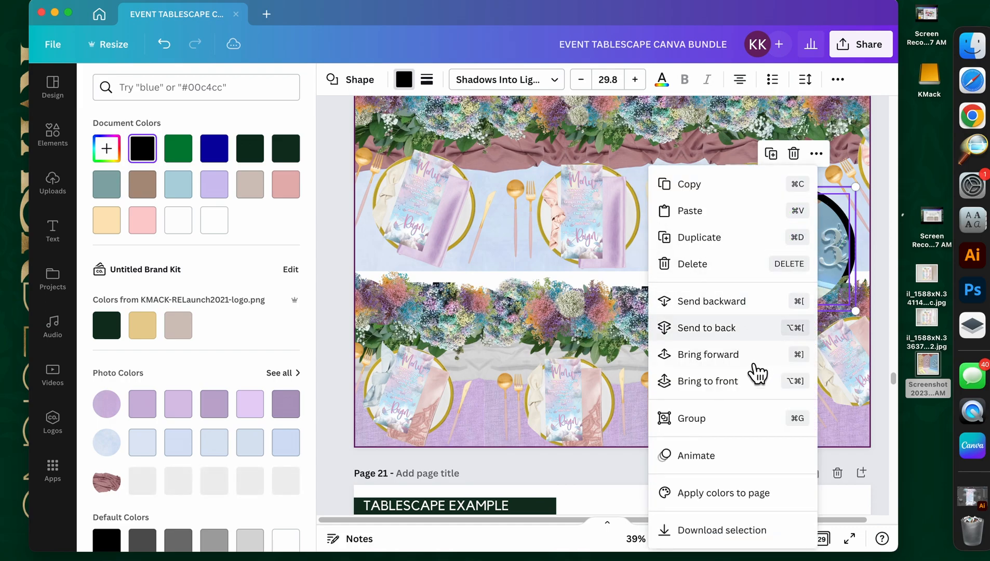
{"action": "left_click", "coordinate": [729, 355]}
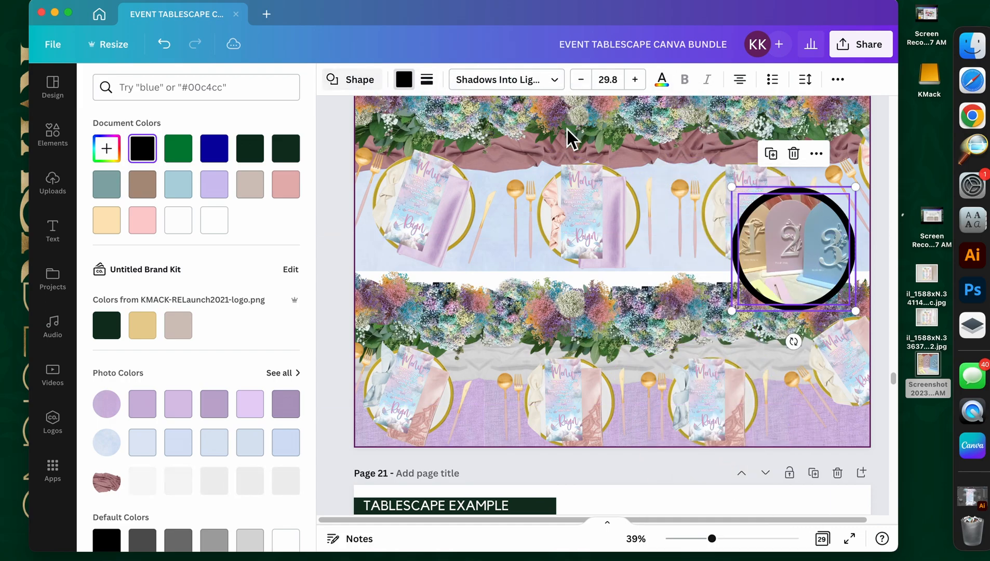
Step: Group the picture with its black circle, then shrink the group and position it at the page's right edge between the tables
{"action": "right_click", "coordinate": [776, 242]}
{"action": "left_click", "coordinate": [669, 419]}
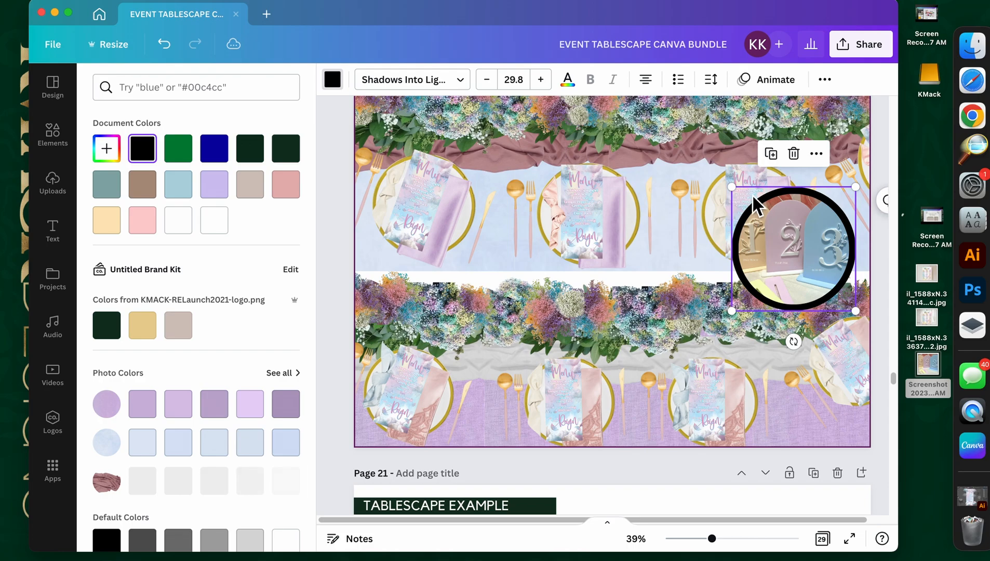
{"action": "mouse_move", "coordinate": [740, 194]}
{"action": "left_mouse_down"}
{"action": "mouse_move", "coordinate": [775, 258]}
{"action": "mouse_move", "coordinate": [791, 247]}
{"action": "left_mouse_up"}
{"action": "mouse_move", "coordinate": [810, 281]}
{"action": "left_mouse_down"}
{"action": "mouse_move", "coordinate": [821, 264]}
{"action": "mouse_move", "coordinate": [791, 225]}
{"action": "left_mouse_up"}
{"action": "mouse_move", "coordinate": [824, 254]}
{"action": "left_mouse_down"}
{"action": "mouse_move", "coordinate": [840, 261]}
{"action": "mouse_move", "coordinate": [831, 257]}
{"action": "left_mouse_up"}
{"action": "left_click", "coordinate": [797, 438]}
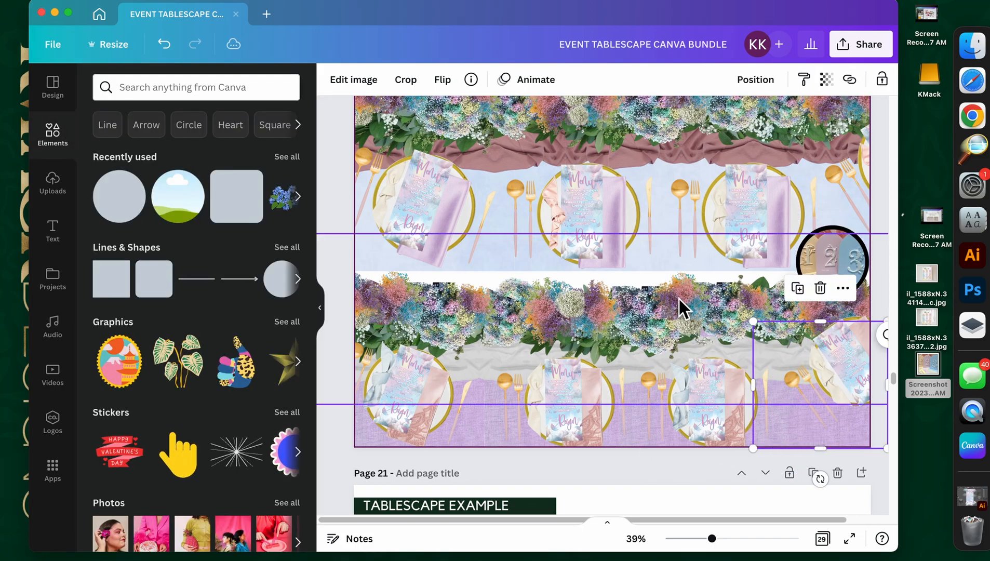
{"action": "left_click", "coordinate": [679, 263]}
{"action": "scroll", "coordinate": [680, 266], "scroll_direction": "up", "scroll_amount": 3}
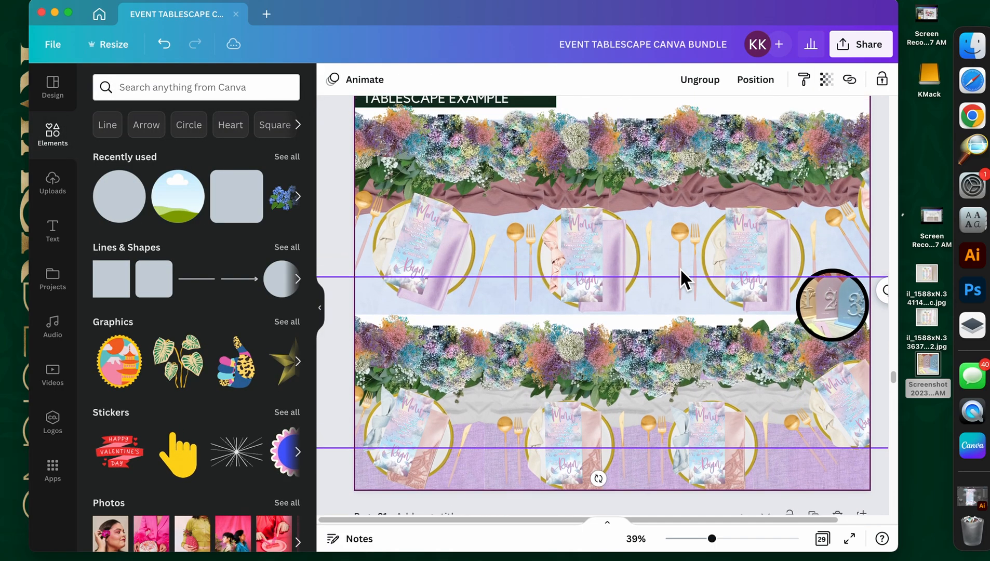
{"action": "left_click", "coordinate": [771, 119]}
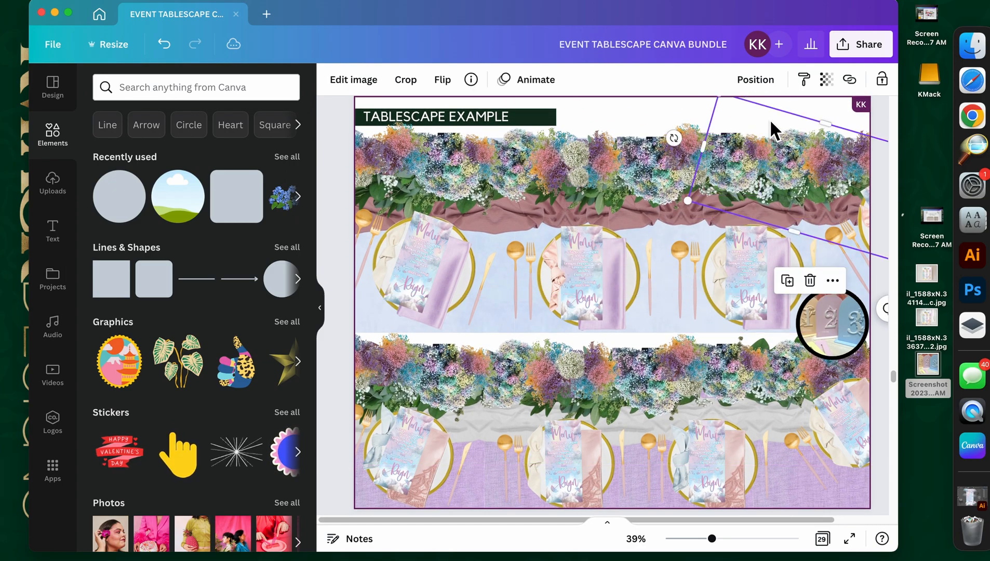
Step: Clear the selection, collapse the elements side panel to view the finished tablescape page, and shift the window slightly rightward
{"action": "left_click", "coordinate": [343, 157]}
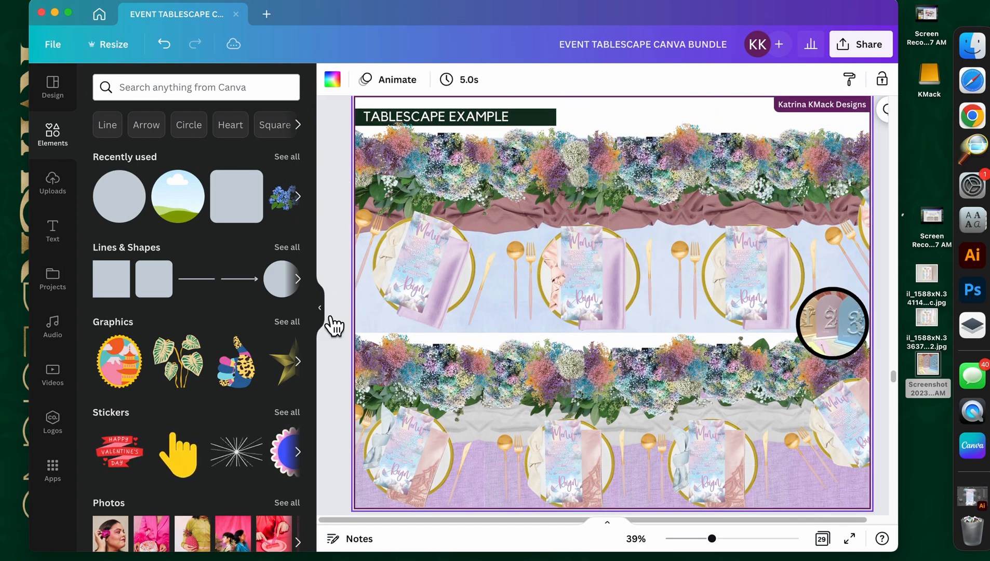
{"action": "left_click", "coordinate": [330, 318]}
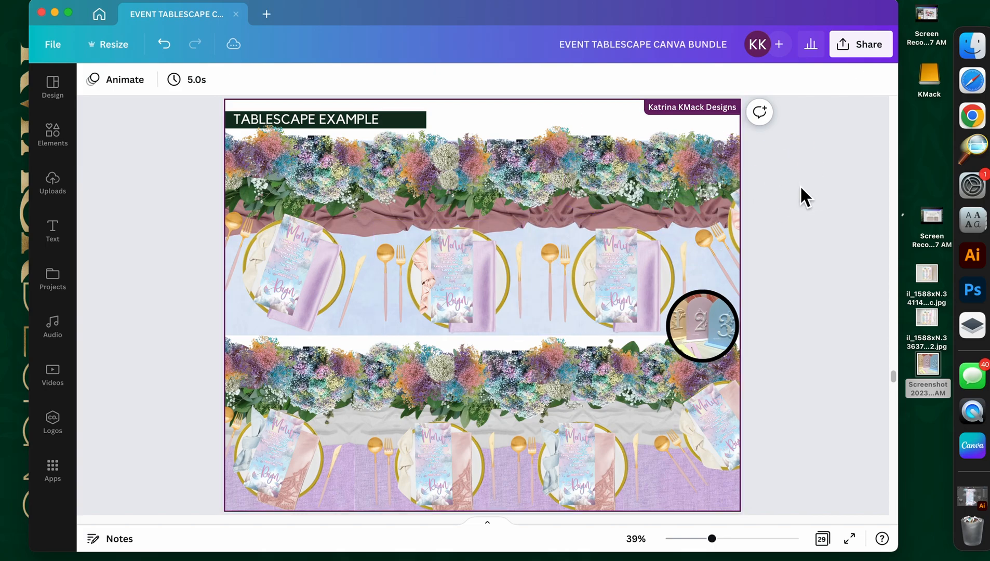
{"action": "scroll", "coordinate": [800, 196], "scroll_direction": "down", "scroll_amount": 5}
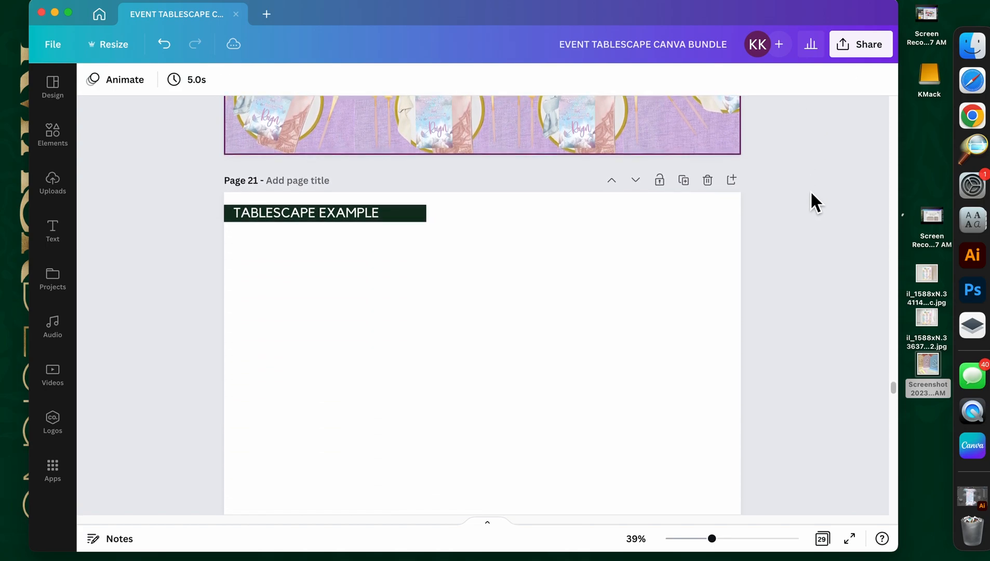
{"action": "scroll", "coordinate": [811, 190], "scroll_direction": "down", "scroll_amount": 2}
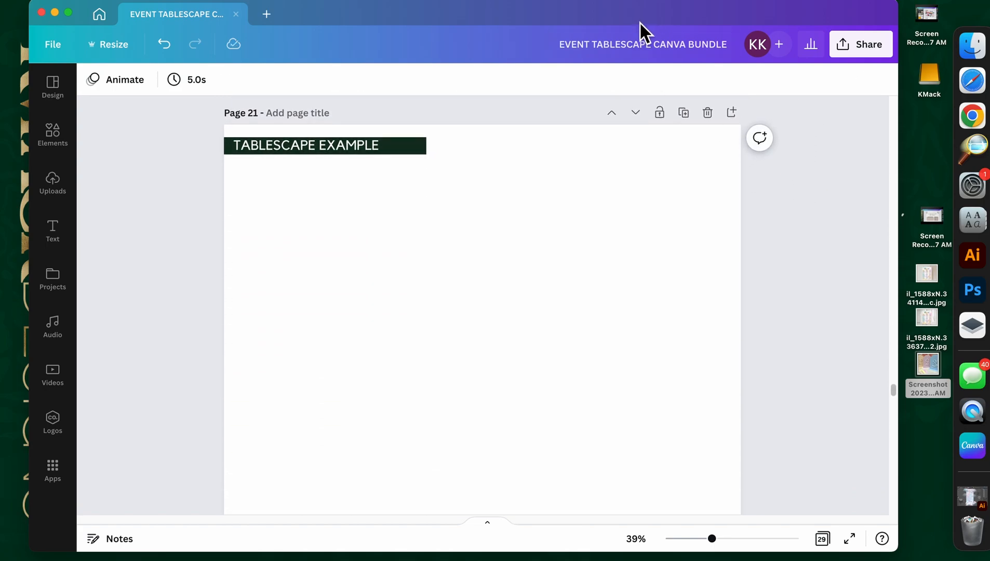
{"action": "left_click_drag", "start_coordinate": [640, 23], "coordinate": [680, 21]}
{"action": "scroll", "coordinate": [813, 200], "scroll_direction": "up", "scroll_amount": 6}
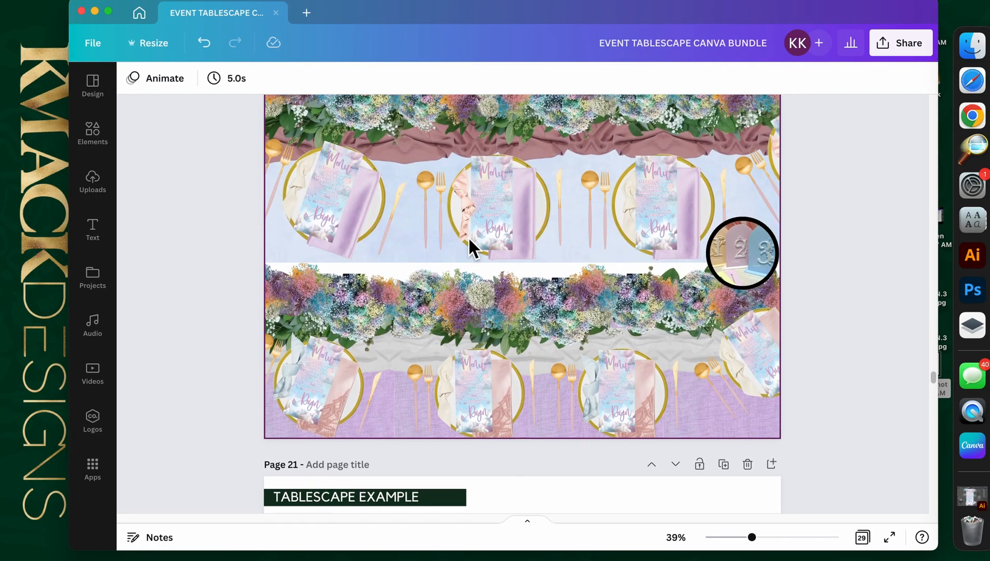
Step: Look back through the bundle's asset pages to the round tablecloths on page 5
{"action": "scroll", "coordinate": [670, 318], "scroll_direction": "up", "scroll_amount": 20}
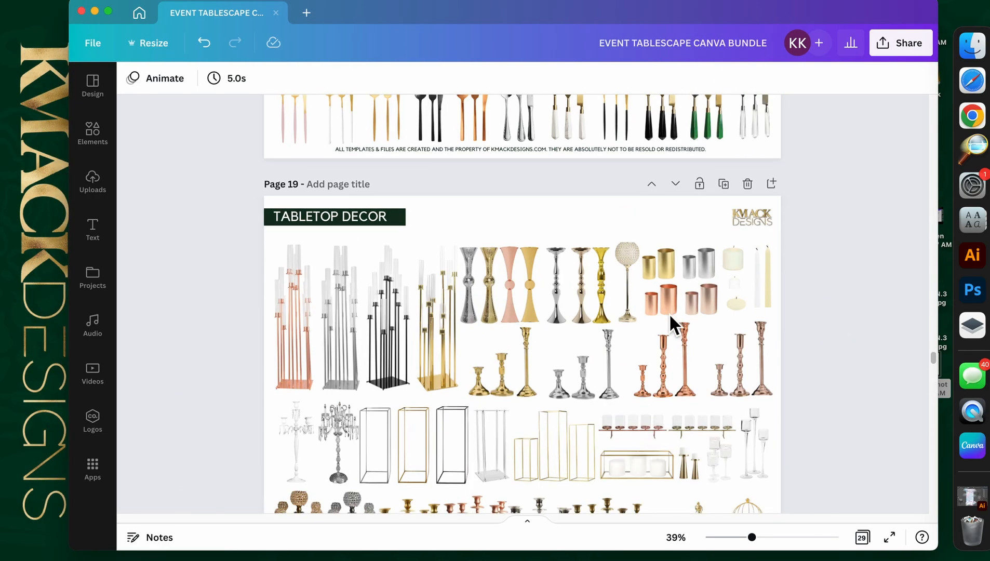
{"action": "scroll", "coordinate": [671, 317], "scroll_direction": "up", "scroll_amount": 15}
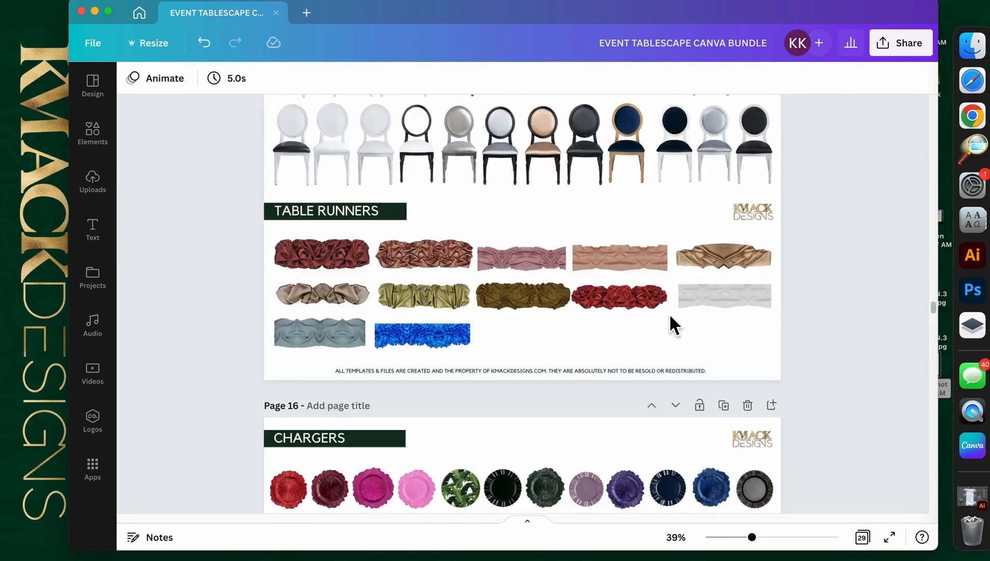
{"action": "scroll", "coordinate": [670, 315], "scroll_direction": "up", "scroll_amount": 15}
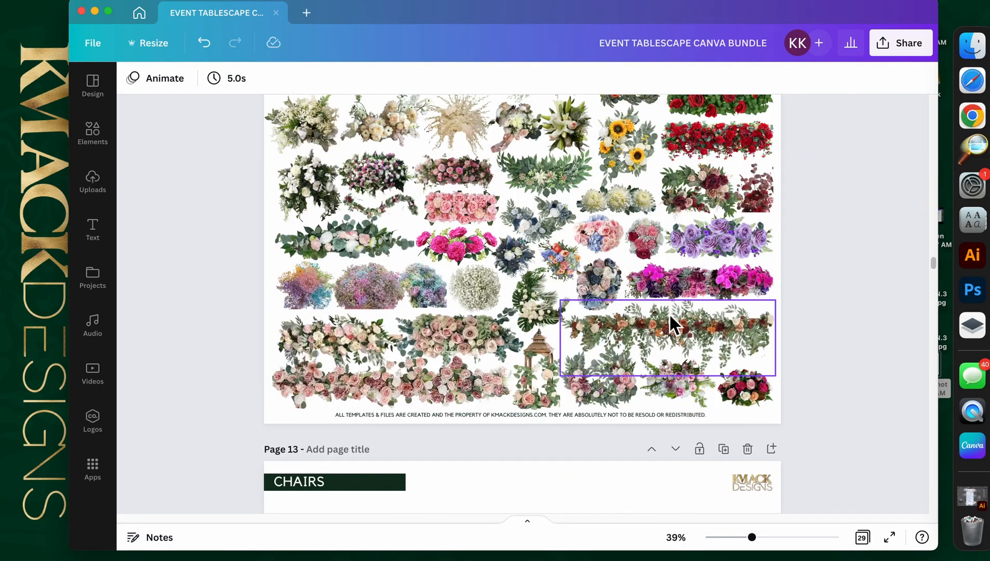
{"action": "scroll", "coordinate": [690, 338], "scroll_direction": "up", "scroll_amount": 20}
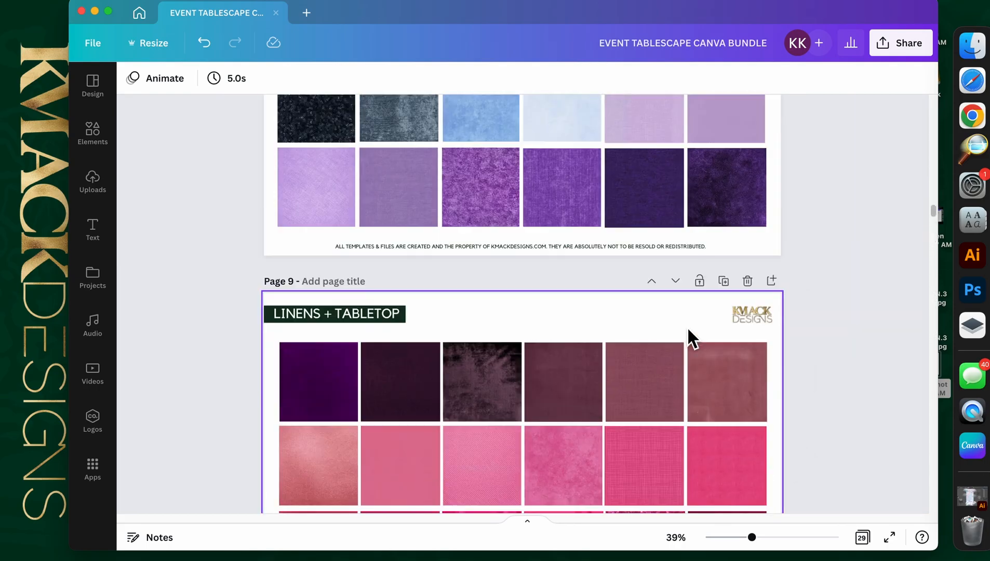
{"action": "scroll", "coordinate": [687, 333], "scroll_direction": "up", "scroll_amount": 5}
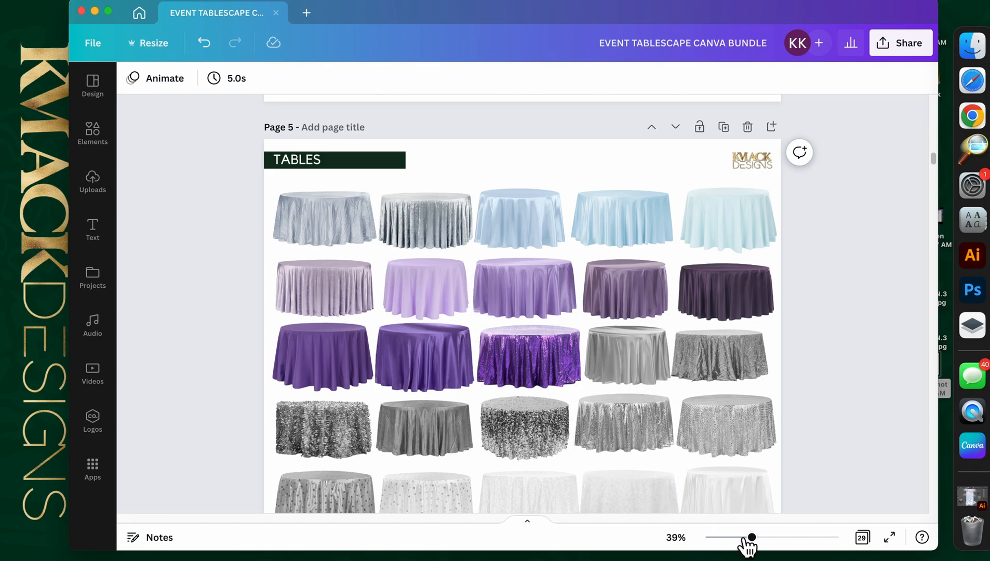
{"action": "left_click_drag", "start_coordinate": [762, 543], "coordinate": [761, 543]}
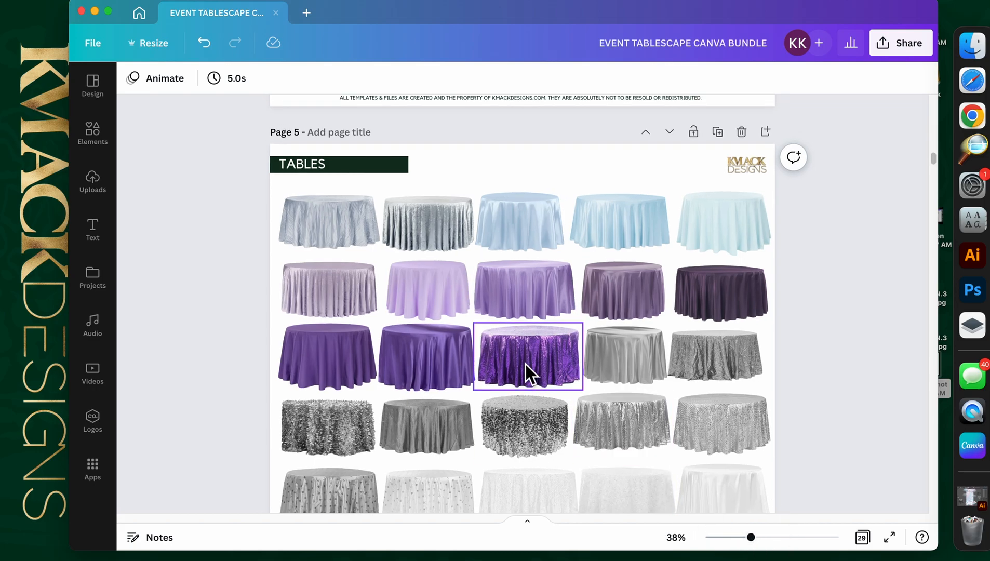
{"action": "scroll", "coordinate": [527, 364], "scroll_direction": "up", "scroll_amount": 4}
{"action": "scroll", "coordinate": [525, 362], "scroll_direction": "down", "scroll_amount": 2}
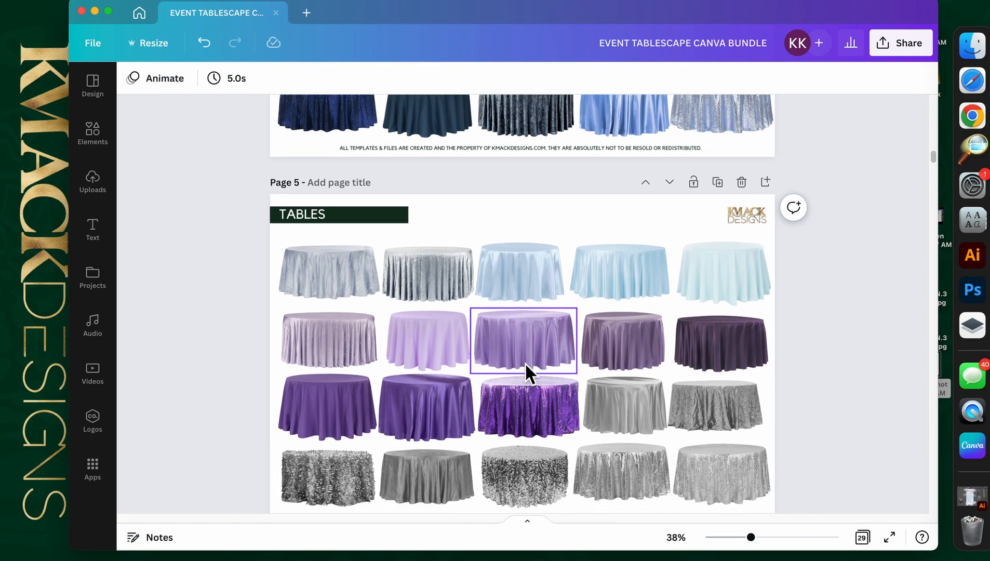
{"action": "left_click", "coordinate": [527, 348]}
{"action": "left_click", "coordinate": [441, 338], "text": "shift"}
{"action": "left_click", "coordinate": [321, 335], "text": "shift"}
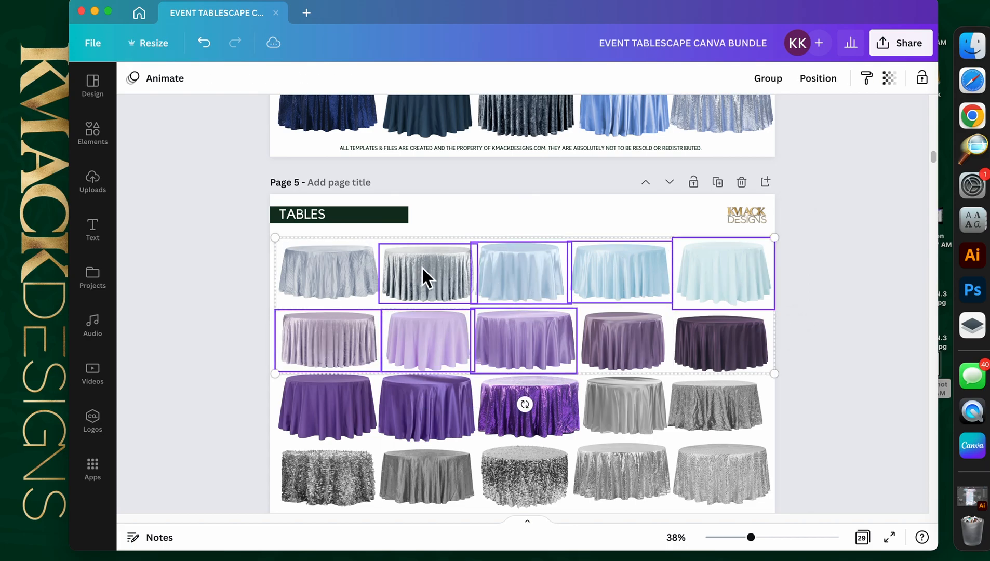
{"action": "scroll", "coordinate": [652, 343], "scroll_direction": "up", "scroll_amount": 2}
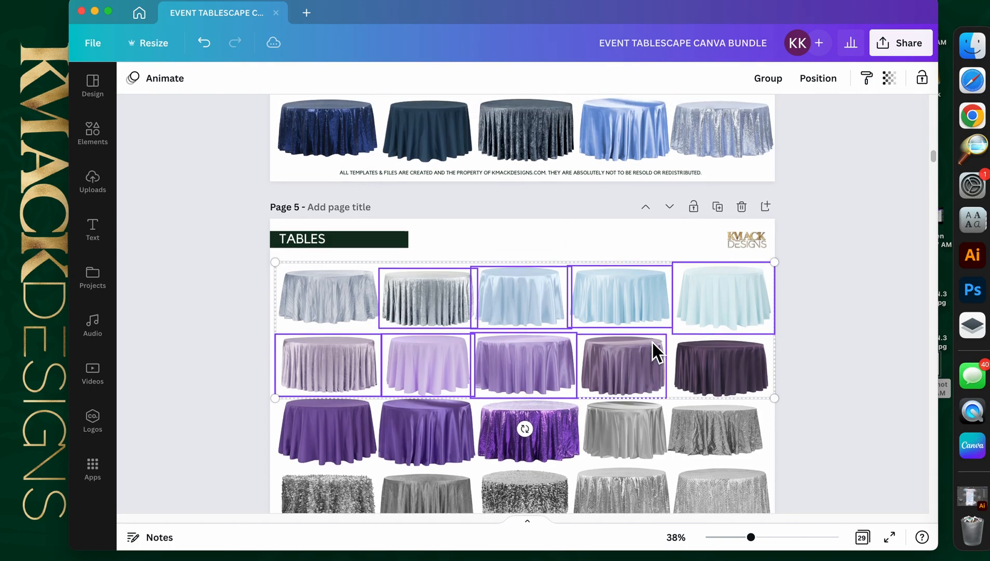
{"action": "left_click", "coordinate": [715, 154]}
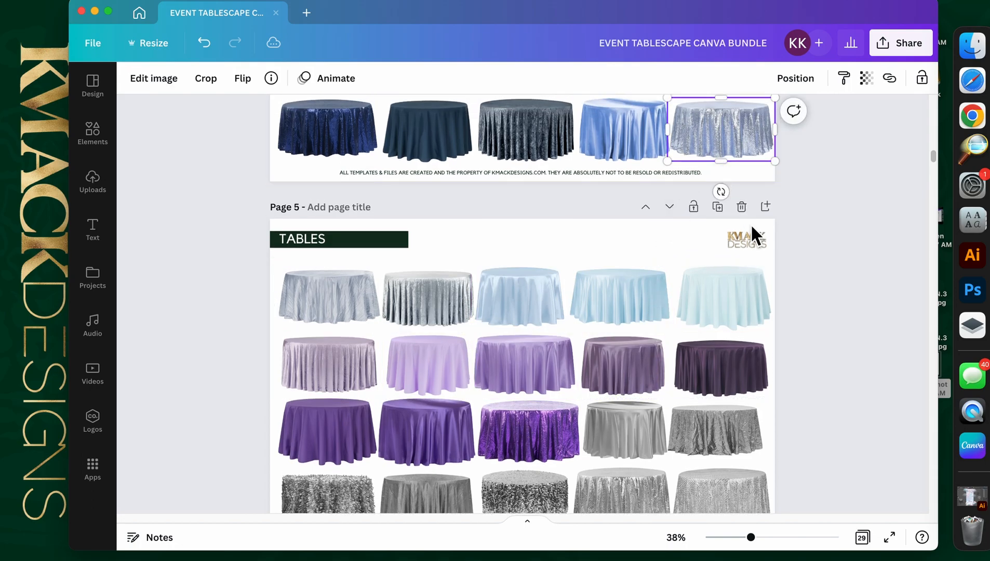
{"action": "scroll", "coordinate": [750, 299], "scroll_direction": "up", "scroll_amount": 8}
{"action": "scroll", "coordinate": [749, 295], "scroll_direction": "up", "scroll_amount": 2}
{"action": "scroll", "coordinate": [750, 295], "scroll_direction": "down", "scroll_amount": 3}
{"action": "scroll", "coordinate": [750, 294], "scroll_direction": "up", "scroll_amount": 6}
{"action": "scroll", "coordinate": [750, 294], "scroll_direction": "down", "scroll_amount": 2}
{"action": "scroll", "coordinate": [749, 293], "scroll_direction": "down", "scroll_amount": 12}
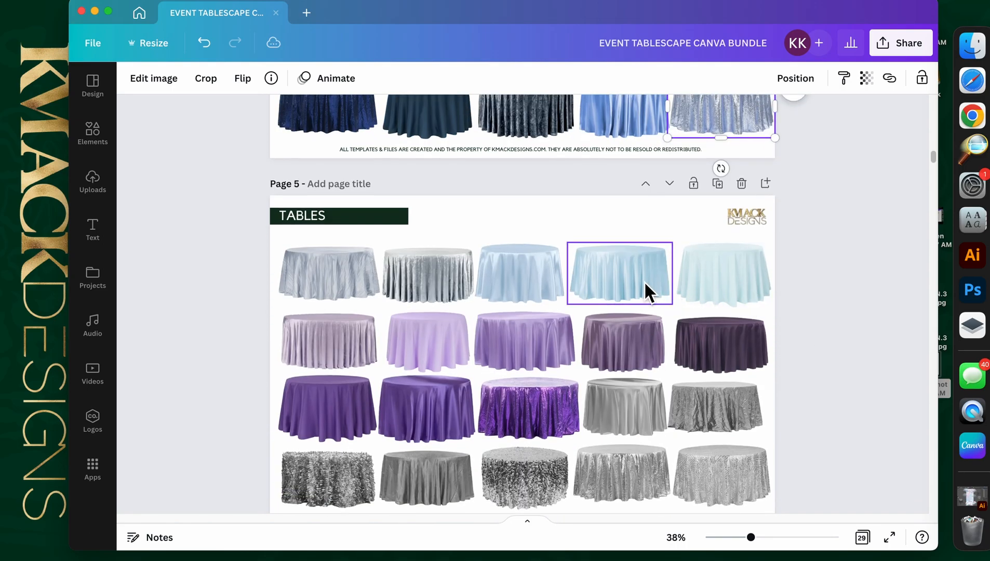
Step: Select and copy the three light-blue satin tablecloths in page 5's first row and the first three lavender-purple ones in its second row
{"action": "left_click", "coordinate": [652, 280]}
{"action": "left_click", "coordinate": [519, 276], "text": "shift"}
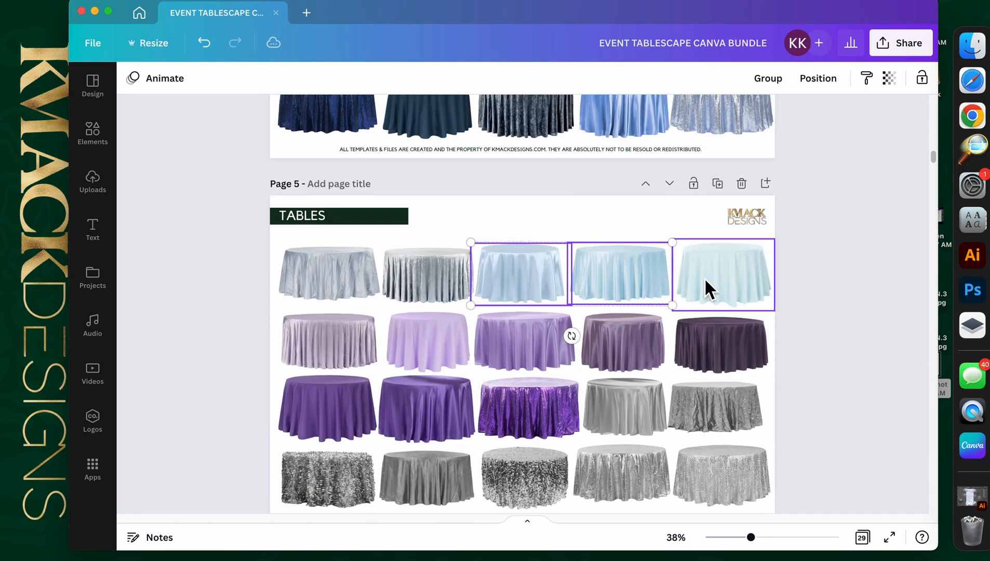
{"action": "left_click", "coordinate": [491, 347], "text": "shift"}
{"action": "left_click", "coordinate": [419, 350], "text": "shift"}
{"action": "left_click", "coordinate": [333, 359], "text": "shift"}
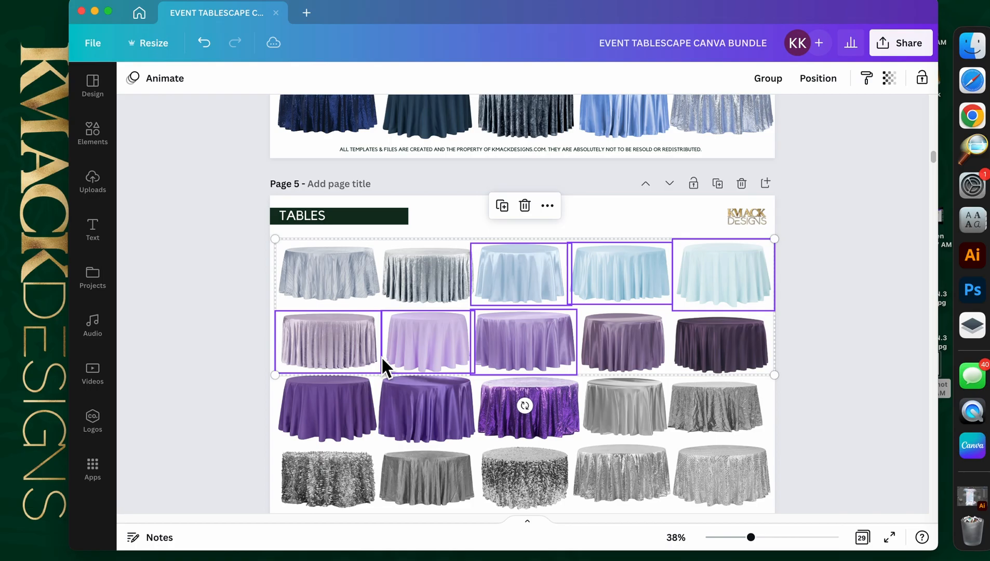
{"action": "left_click", "coordinate": [599, 360], "text": "shift"}
Step: Paste the copied blue and purple round tablecloths onto the blank Tablescape Example page 21
{"action": "scroll", "coordinate": [599, 361], "scroll_direction": "down", "scroll_amount": 20}
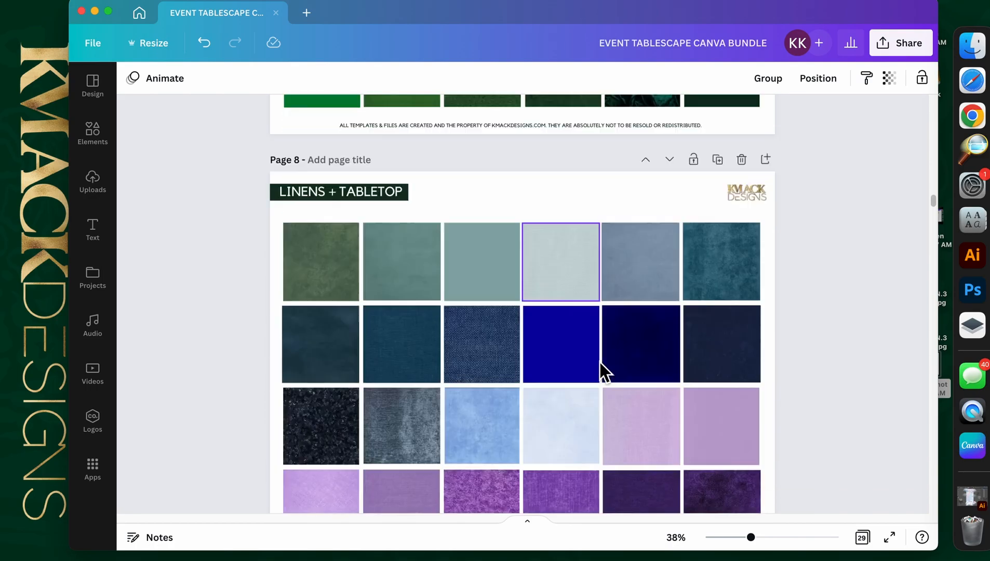
{"action": "scroll", "coordinate": [600, 360], "scroll_direction": "down", "scroll_amount": 20}
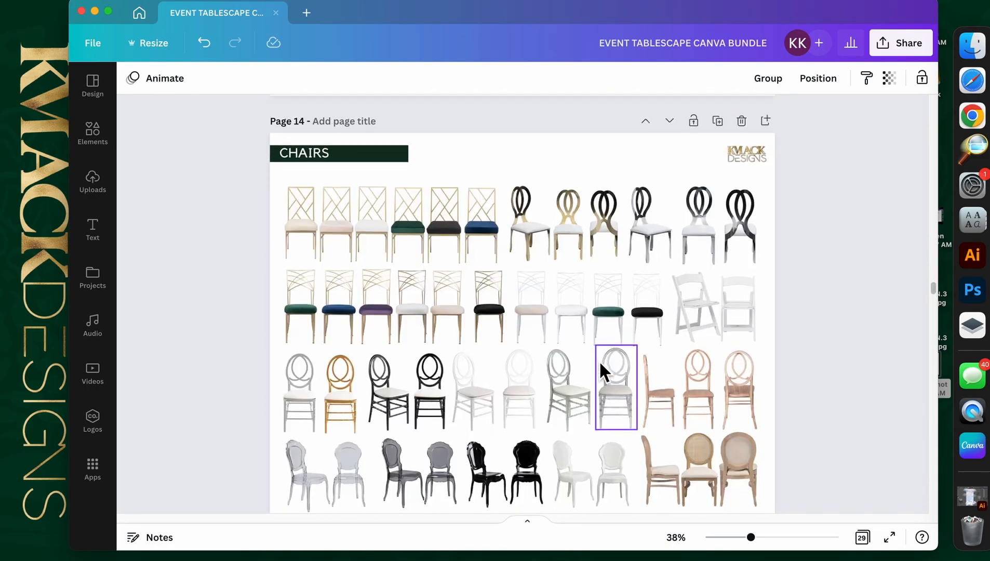
{"action": "scroll", "coordinate": [599, 361], "scroll_direction": "down", "scroll_amount": 20}
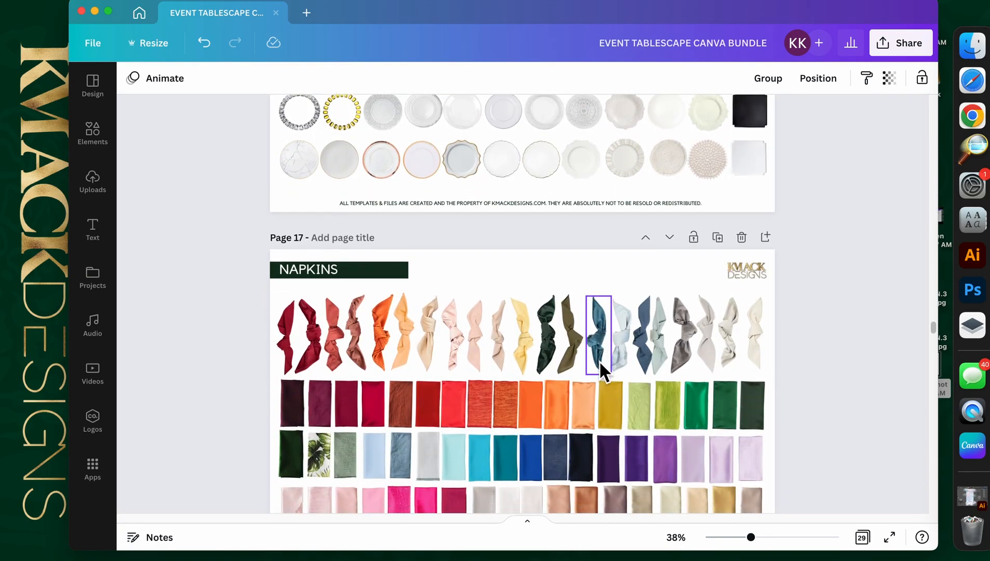
{"action": "scroll", "coordinate": [601, 370], "scroll_direction": "down", "scroll_amount": 20}
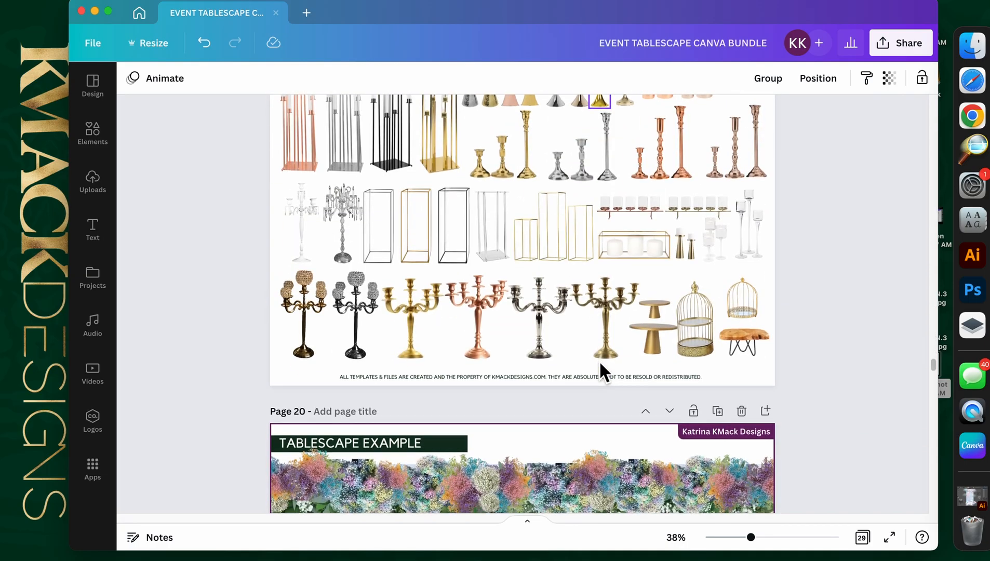
{"action": "scroll", "coordinate": [600, 365], "scroll_direction": "down", "scroll_amount": 10}
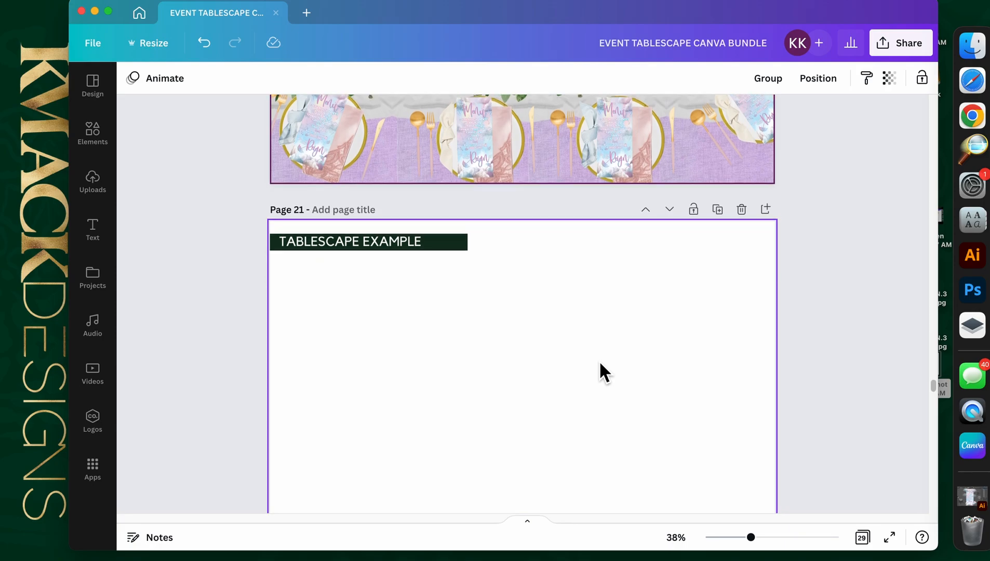
{"action": "scroll", "coordinate": [600, 363], "scroll_direction": "down", "scroll_amount": 2}
{"action": "scroll", "coordinate": [600, 363], "scroll_direction": "up", "scroll_amount": 1}
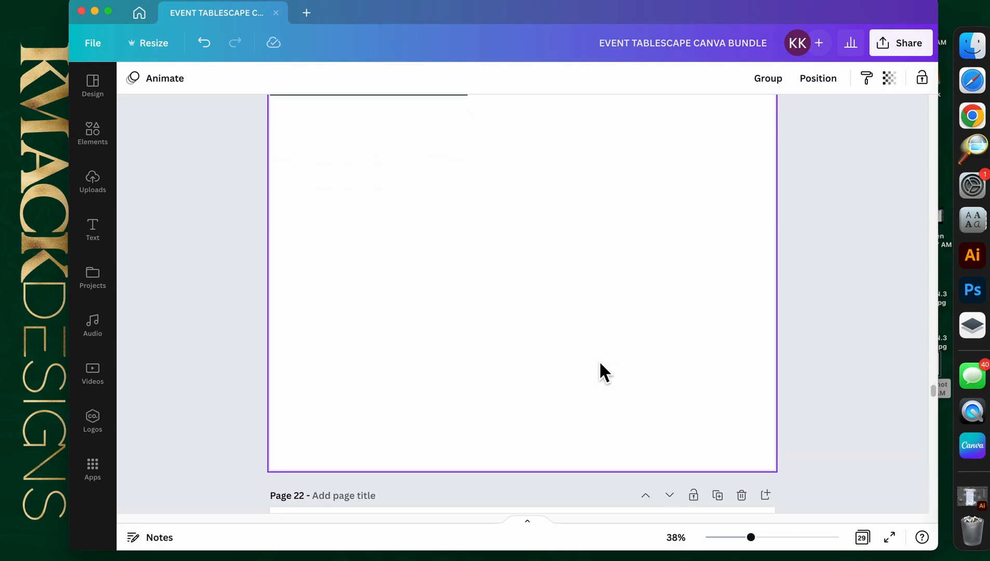
{"action": "key", "text": "super+v"}
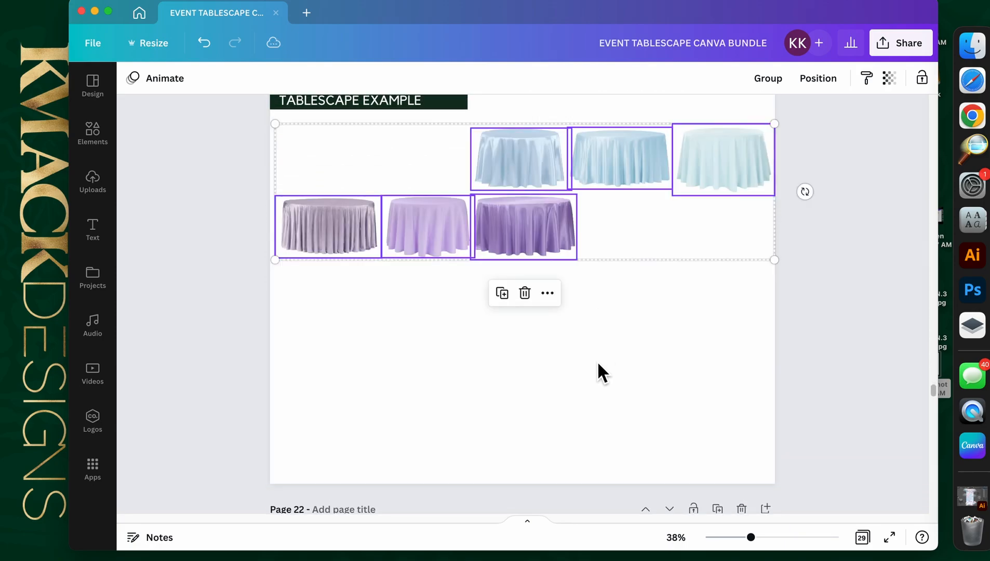
{"action": "left_click", "coordinate": [653, 303]}
Step: Try placing the first light-blue tablecloth over the decorated tables on page 20, and undo the move
{"action": "scroll", "coordinate": [653, 303], "scroll_direction": "up", "scroll_amount": 6}
{"action": "scroll", "coordinate": [653, 303], "scroll_direction": "down", "scroll_amount": 2}
{"action": "scroll", "coordinate": [653, 302], "scroll_direction": "up", "scroll_amount": 2}
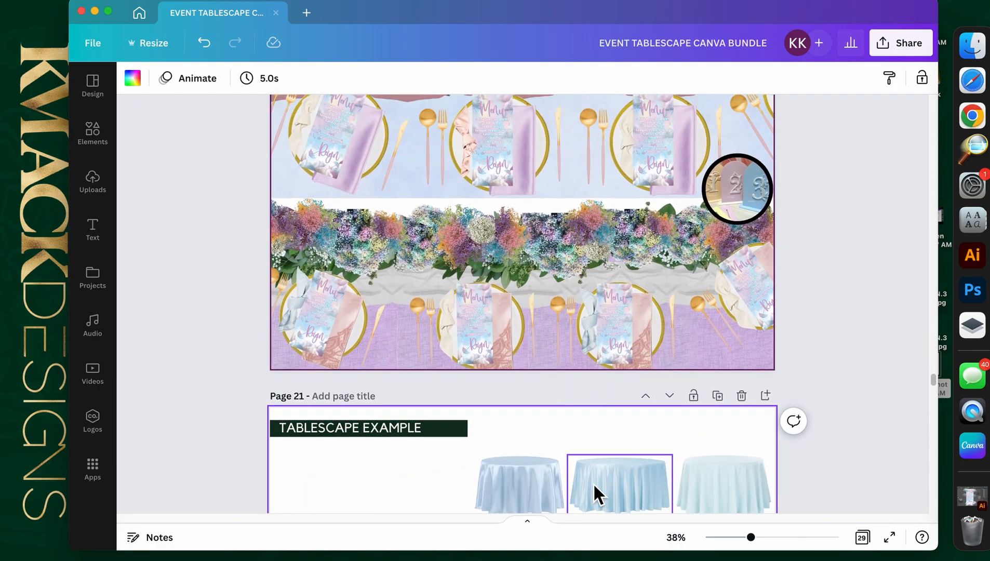
{"action": "left_click_drag", "start_coordinate": [530, 483], "coordinate": [568, 177]}
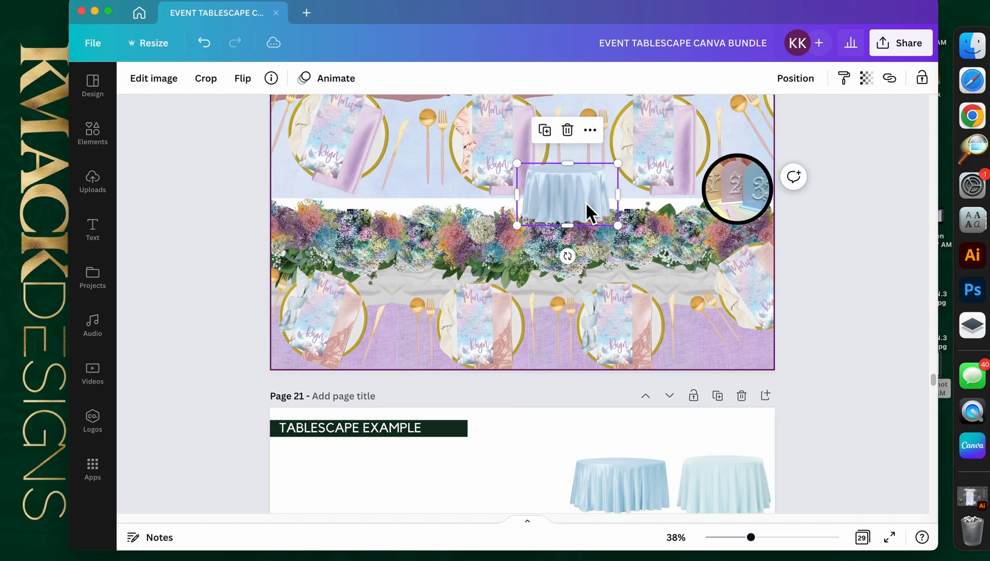
{"action": "key", "text": "super+z"}
Step: Move the first light-blue tablecloth toward the left of page 21 and delete the other two blue ones
{"action": "left_click_drag", "start_coordinate": [517, 470], "coordinate": [394, 472]}
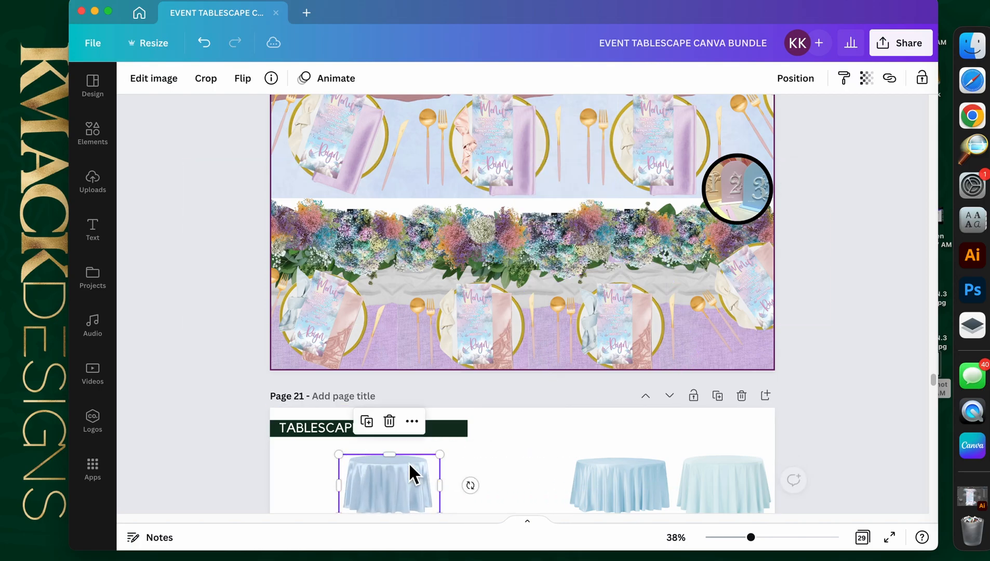
{"action": "left_click", "coordinate": [618, 483]}
{"action": "key", "text": "Delete"}
{"action": "left_click", "coordinate": [751, 482]}
{"action": "key", "text": "Delete"}
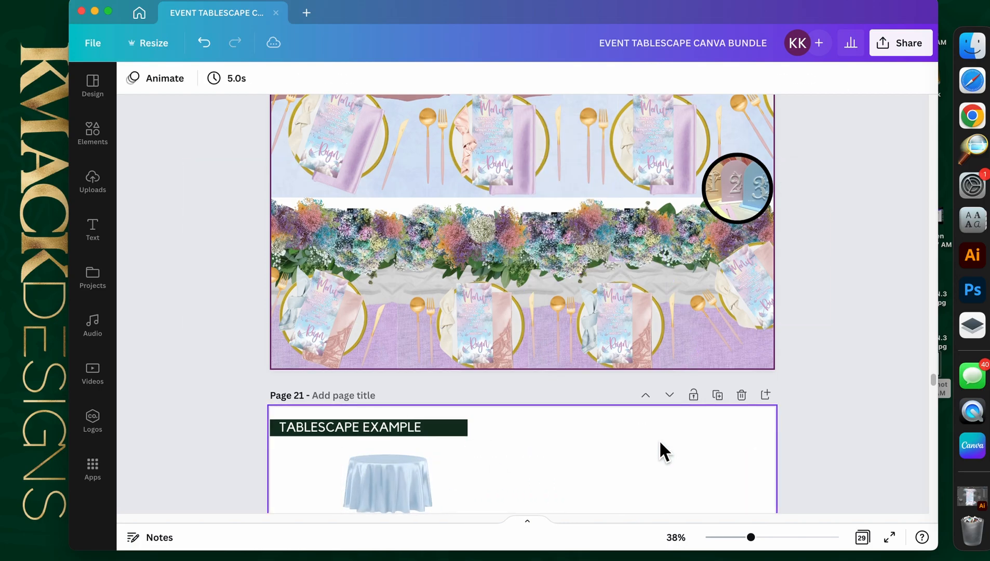
Step: Move the light lavender tablecloth up beside the blue one and delete the other two purple tablecloths
{"action": "scroll", "coordinate": [660, 439], "scroll_direction": "down", "scroll_amount": 5}
{"action": "left_click_drag", "start_coordinate": [447, 441], "coordinate": [508, 368]}
{"action": "left_click_drag", "start_coordinate": [559, 424], "coordinate": [647, 350]}
{"action": "key", "text": "Delete"}
{"action": "left_click_drag", "start_coordinate": [393, 419], "coordinate": [636, 367]}
{"action": "key", "text": "Delete"}
Step: Enlarge the light-blue and lavender tablecloths together so the pair fills most of the page's width
{"action": "left_click", "coordinate": [522, 368]}
{"action": "left_click", "coordinate": [413, 375], "text": "shift"}
{"action": "left_click_drag", "start_coordinate": [535, 388], "coordinate": [711, 446]}
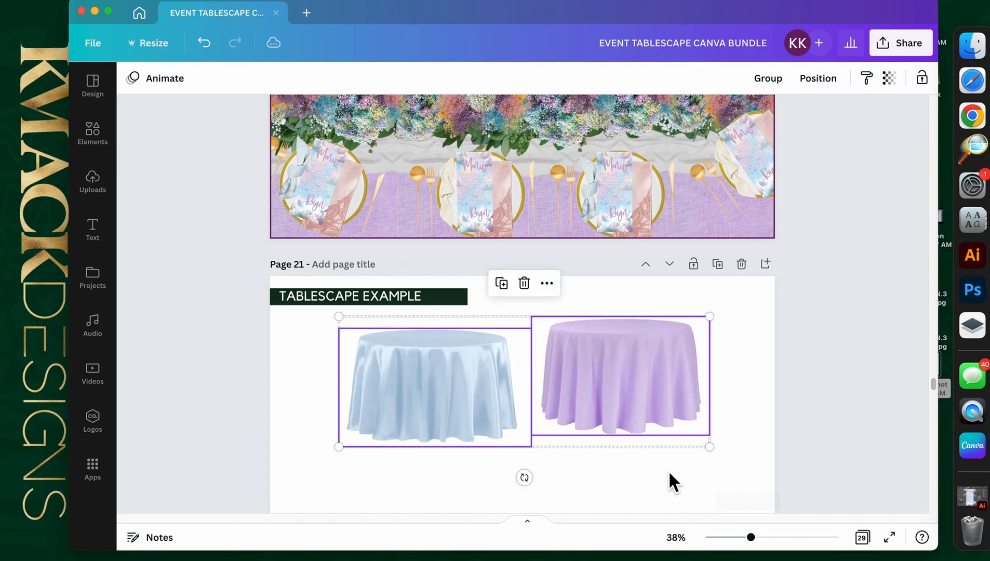
{"action": "left_click", "coordinate": [656, 484]}
Step: Shift the enlarged blue tablecloth farther left on page 21 and move the lavender one below it
{"action": "scroll", "coordinate": [645, 473], "scroll_direction": "down", "scroll_amount": 2}
{"action": "left_click_drag", "start_coordinate": [459, 311], "coordinate": [413, 312]}
{"action": "left_click_drag", "start_coordinate": [574, 356], "coordinate": [362, 464]}
{"action": "left_click", "coordinate": [512, 431]}
Step: Capture a screenshot of the upper decorated table on page 20, from its left edge to just before the table-number circle
{"action": "scroll", "coordinate": [519, 431], "scroll_direction": "up", "scroll_amount": 10}
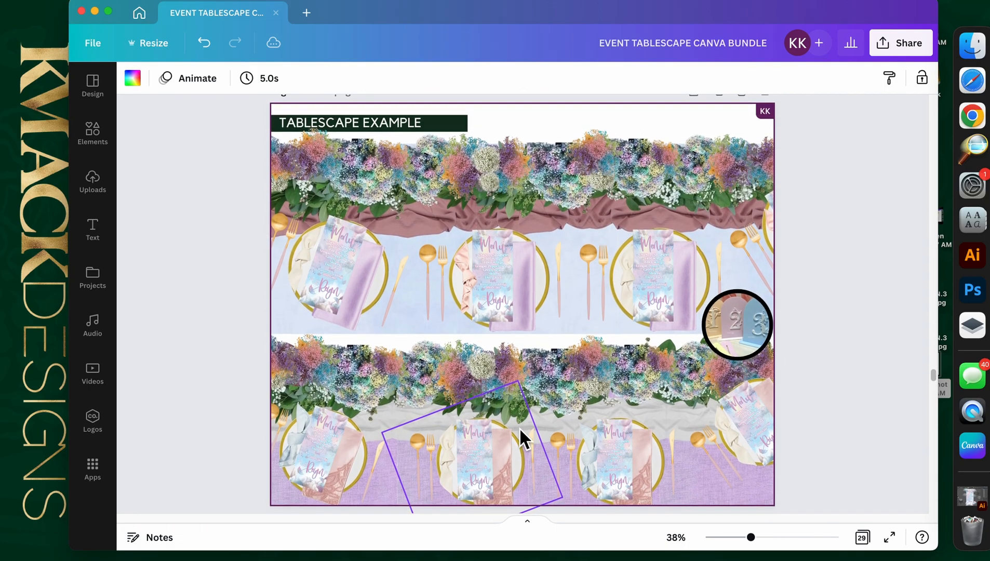
{"action": "left_click", "coordinate": [836, 282]}
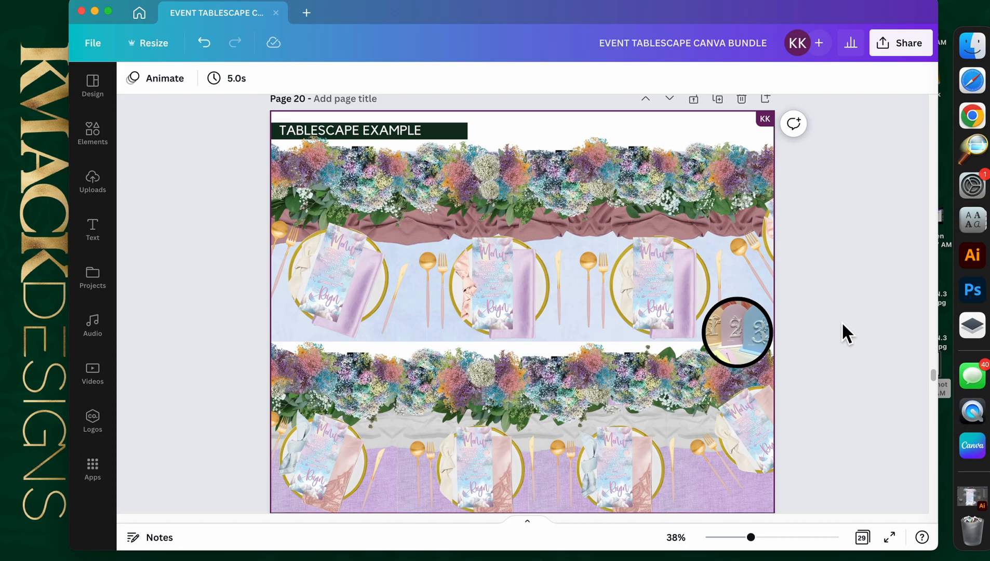
{"action": "key", "text": "super+shift+4"}
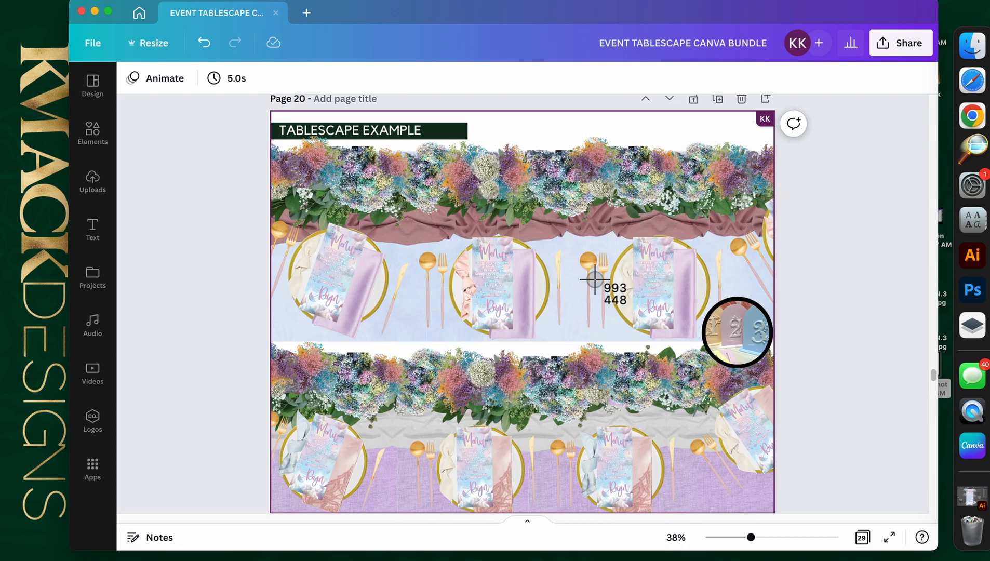
{"action": "left_click_drag", "start_coordinate": [273, 151], "coordinate": [691, 338]}
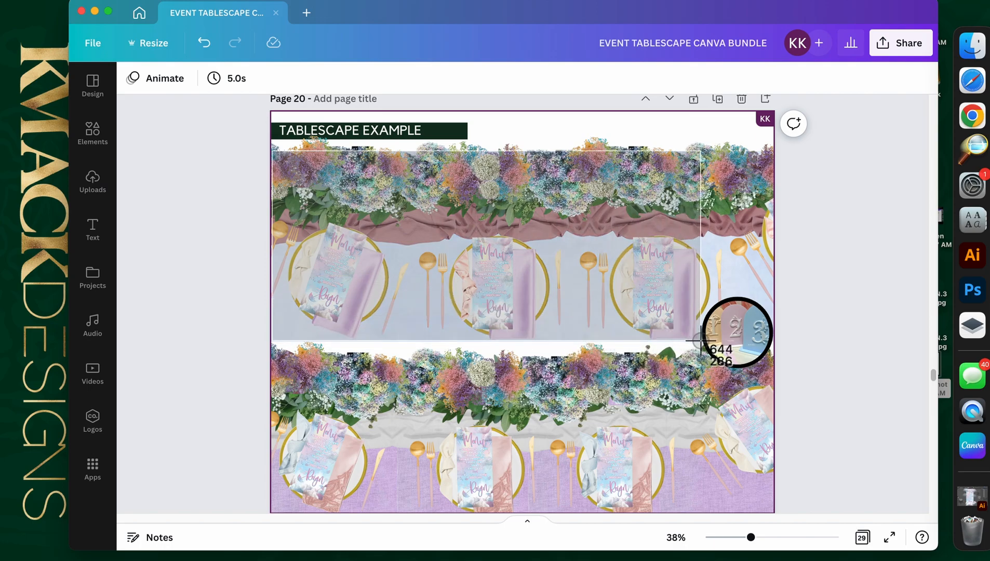
{"action": "left_click_drag", "start_coordinate": [700, 340], "coordinate": [700, 341]}
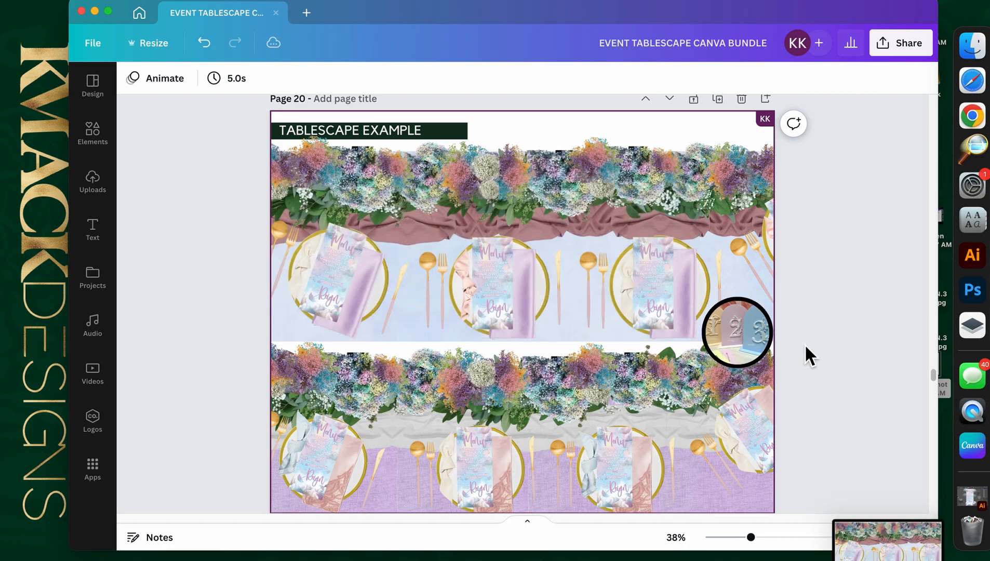
Step: Upload the new capture of the upper decorated table and remove its copy from page 20
{"action": "scroll", "coordinate": [830, 309], "scroll_direction": "down", "scroll_amount": 5}
{"action": "left_click_drag", "start_coordinate": [879, 526], "coordinate": [648, 358]}
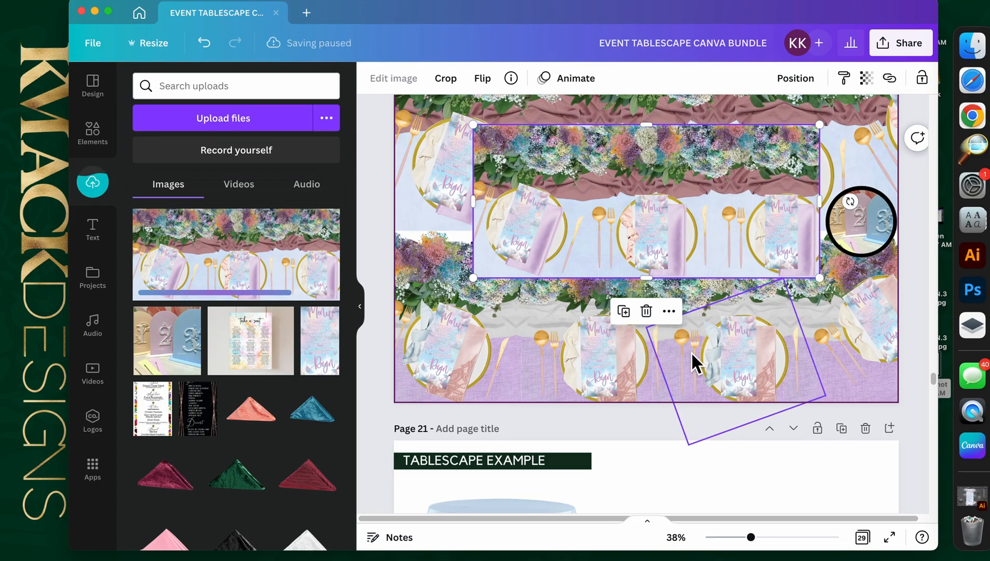
{"action": "left_click", "coordinate": [529, 418]}
{"action": "scroll", "coordinate": [509, 408], "scroll_direction": "down", "scroll_amount": 1}
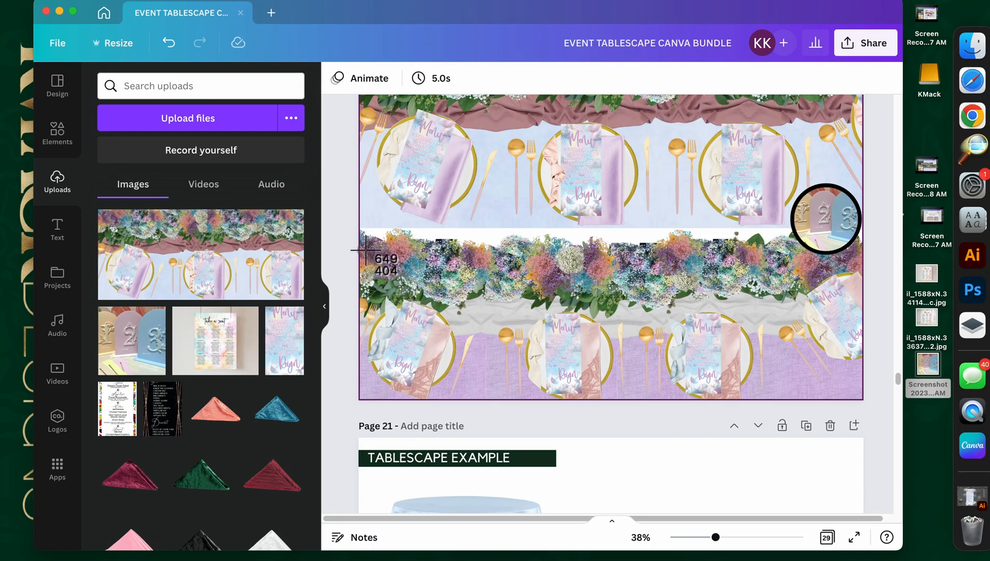
Step: Capture a screenshot of the lower lavender table on page 20 and add it to the design's uploads
{"action": "left_click_drag", "start_coordinate": [363, 242], "coordinate": [800, 398]}
{"action": "left_click_drag", "start_coordinate": [904, 540], "coordinate": [284, 307]}
{"action": "scroll", "coordinate": [394, 277], "scroll_direction": "down", "scroll_amount": 5}
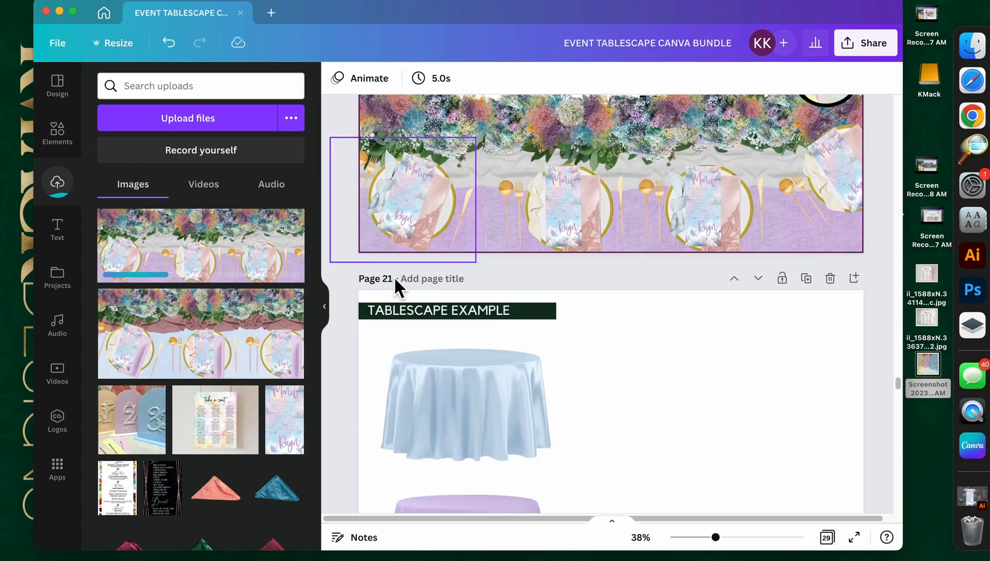
{"action": "left_click", "coordinate": [699, 247]}
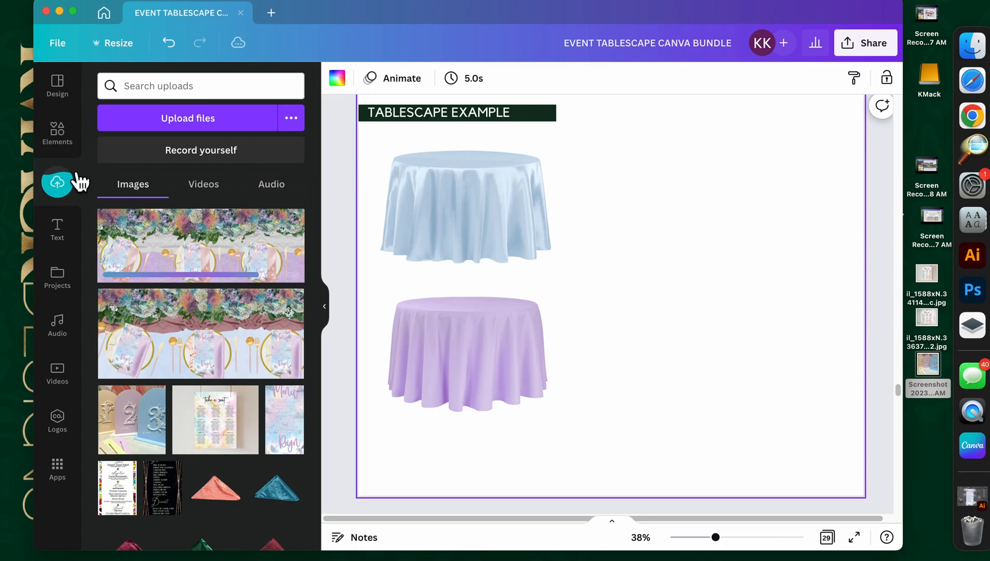
Step: Search the elements for FRAME and add a bordered rounded-square frame to page 21, on the side away from the tablecloths
{"action": "left_click", "coordinate": [58, 136]}
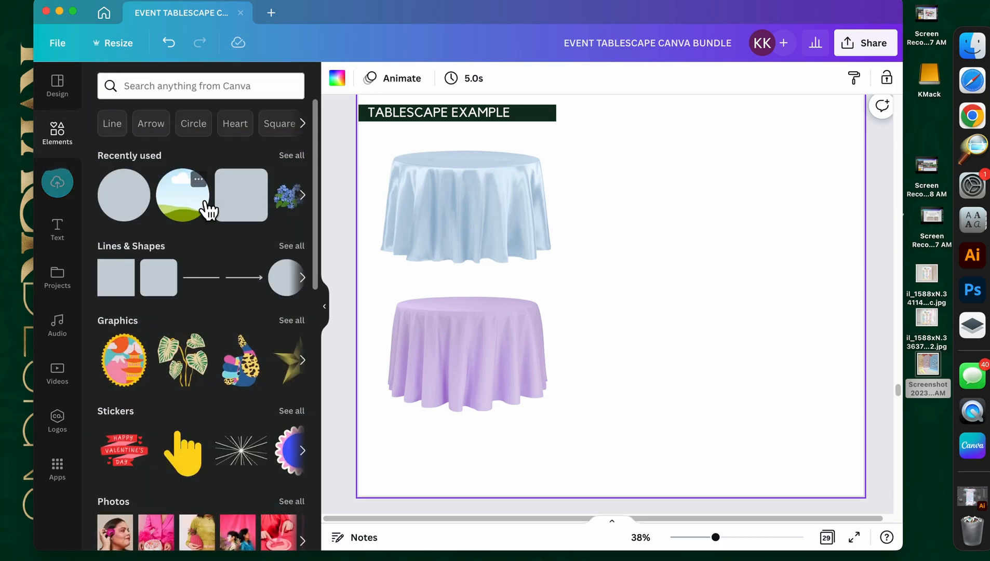
{"action": "left_click", "coordinate": [151, 97]}
{"action": "type", "text": "FRAME"}
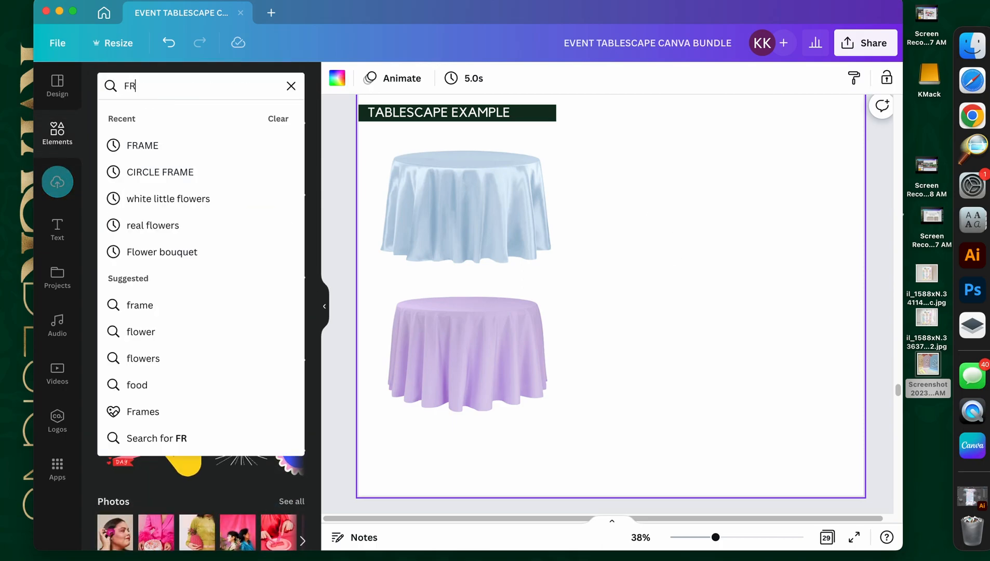
{"action": "key", "text": "Return"}
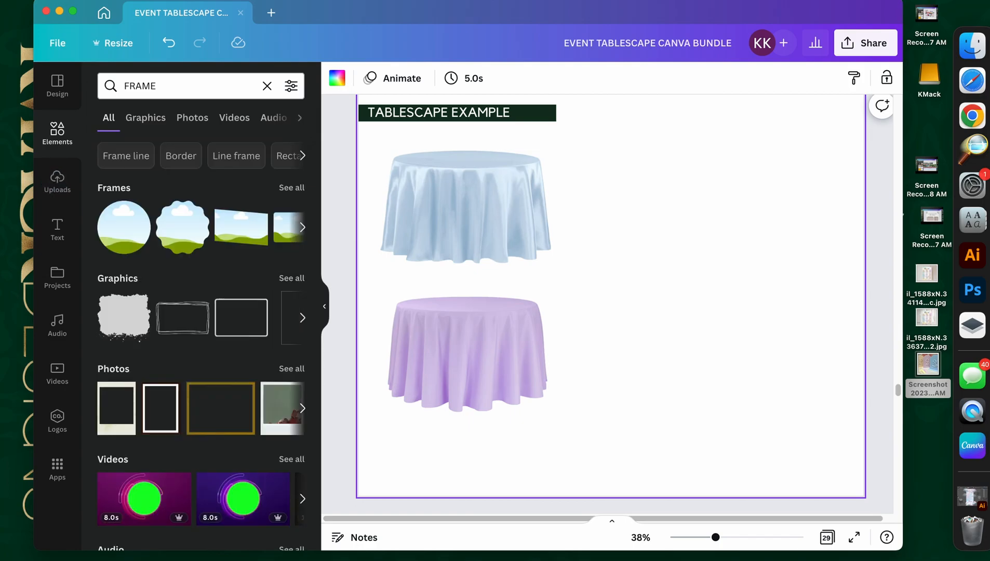
{"action": "left_click", "coordinate": [292, 188]}
{"action": "scroll", "coordinate": [159, 321], "scroll_direction": "down", "scroll_amount": 3}
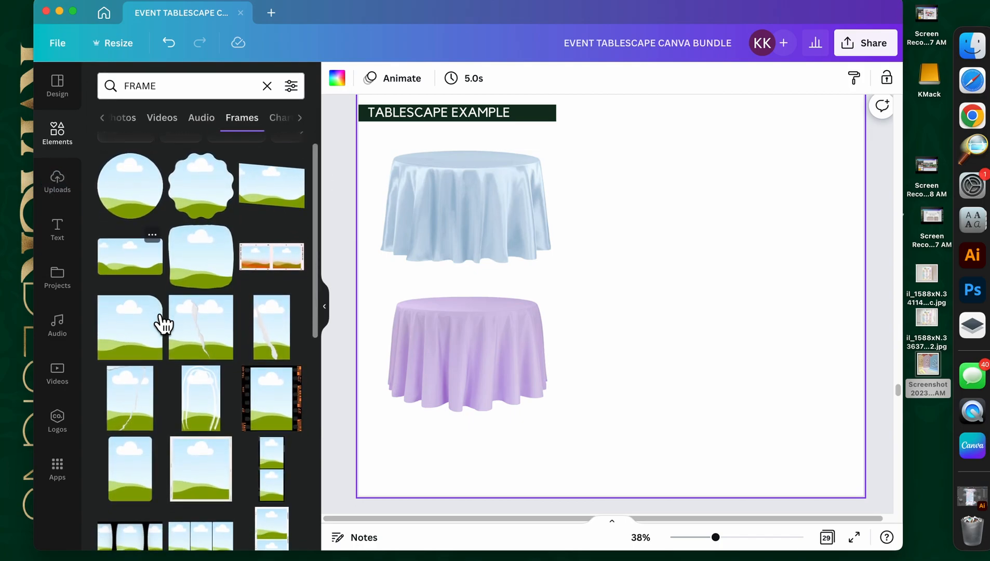
{"action": "scroll", "coordinate": [227, 380], "scroll_direction": "down", "scroll_amount": 2}
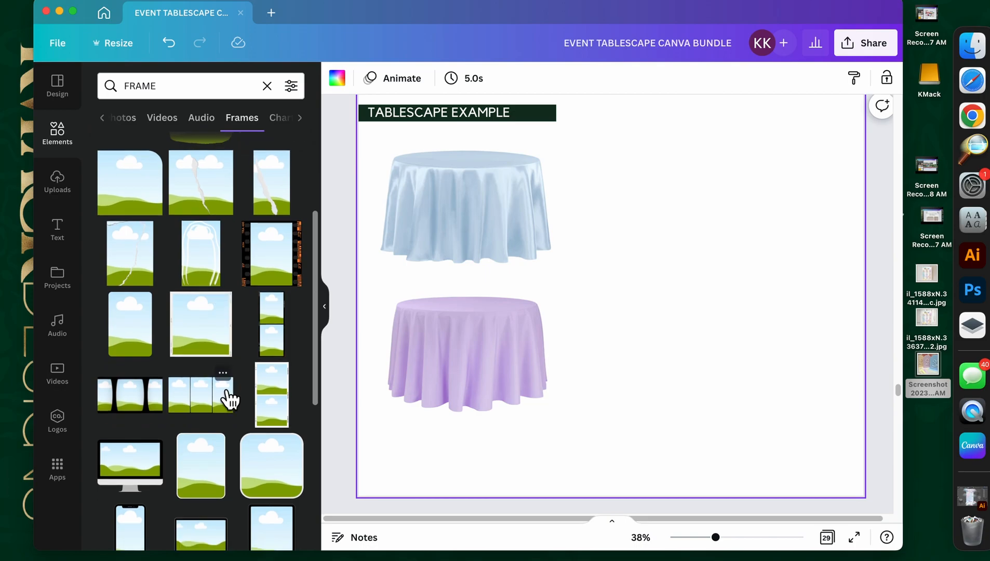
{"action": "scroll", "coordinate": [278, 392], "scroll_direction": "down", "scroll_amount": 3}
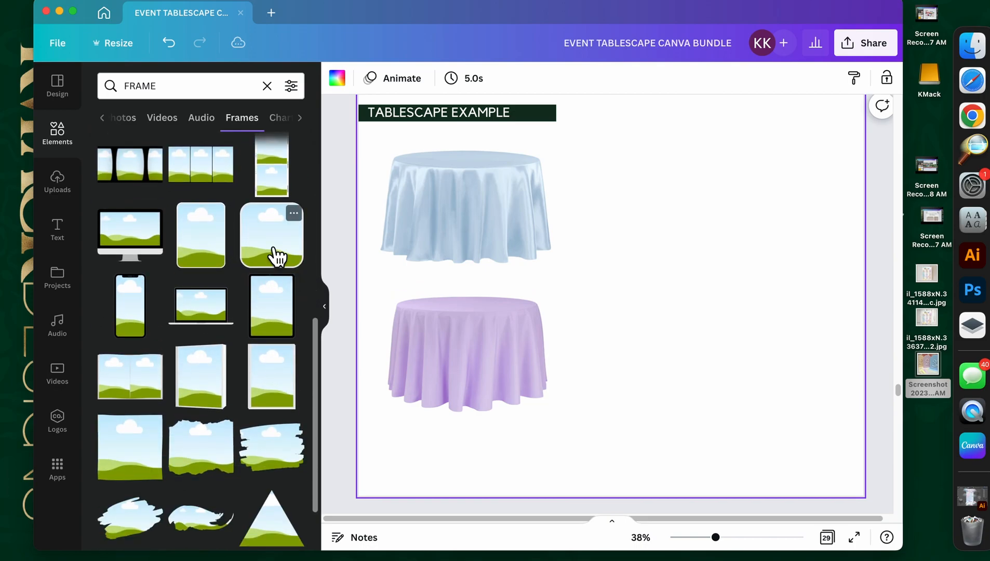
{"action": "left_click", "coordinate": [277, 255]}
{"action": "left_click_drag", "start_coordinate": [685, 287], "coordinate": [800, 290]}
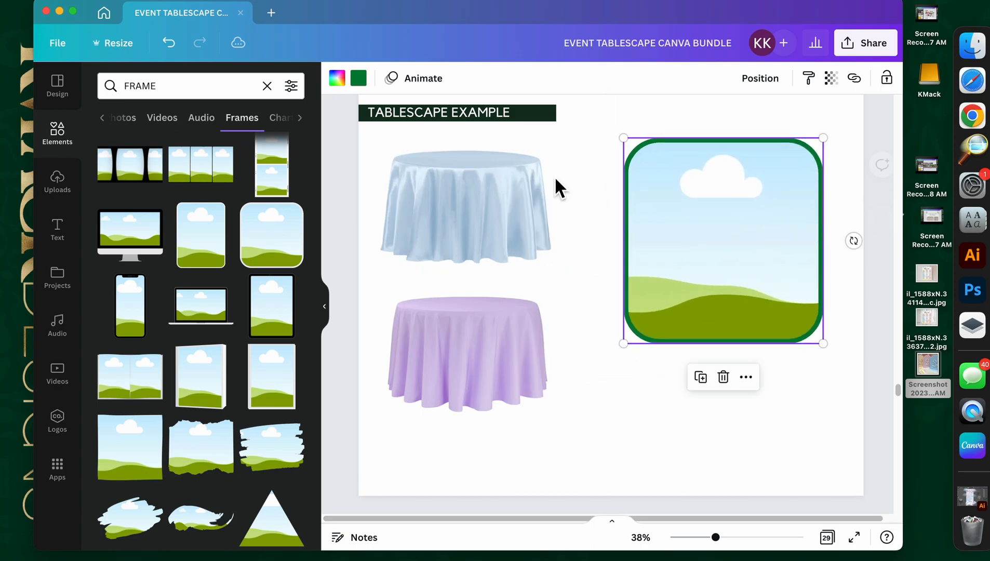
Step: Set the rounded-square frame's border to the taupe document color and place it at a smaller size over the lavender tablecloth
{"action": "left_click", "coordinate": [359, 79]}
{"action": "left_click", "coordinate": [254, 184]}
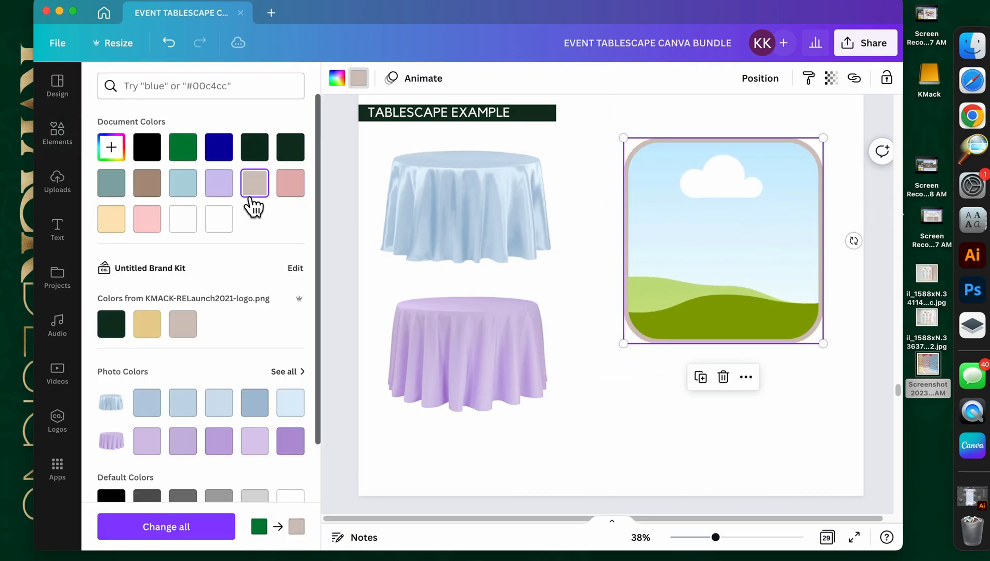
{"action": "key", "text": "Escape"}
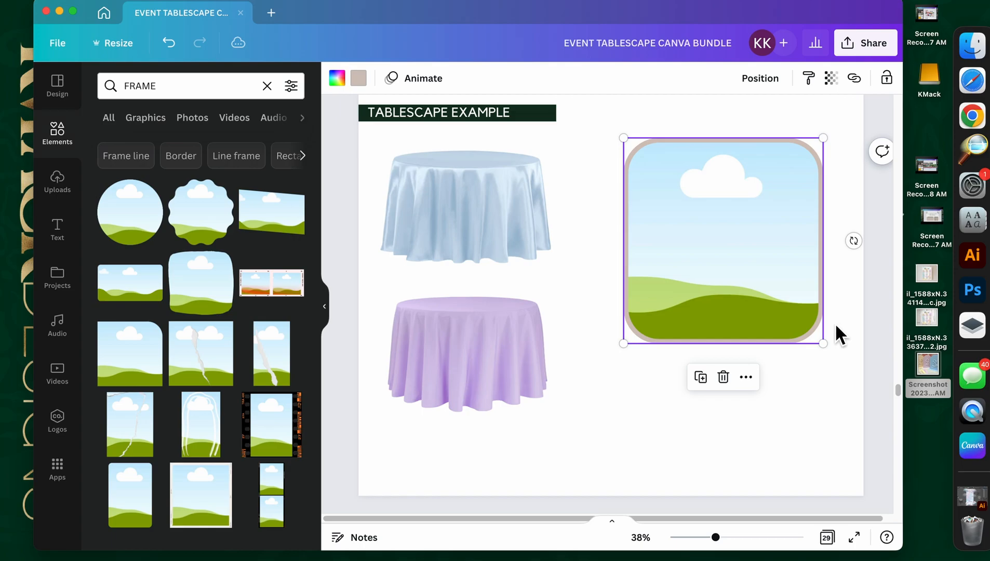
{"action": "left_click_drag", "start_coordinate": [832, 355], "coordinate": [754, 296]}
{"action": "left_click_drag", "start_coordinate": [734, 261], "coordinate": [477, 474]}
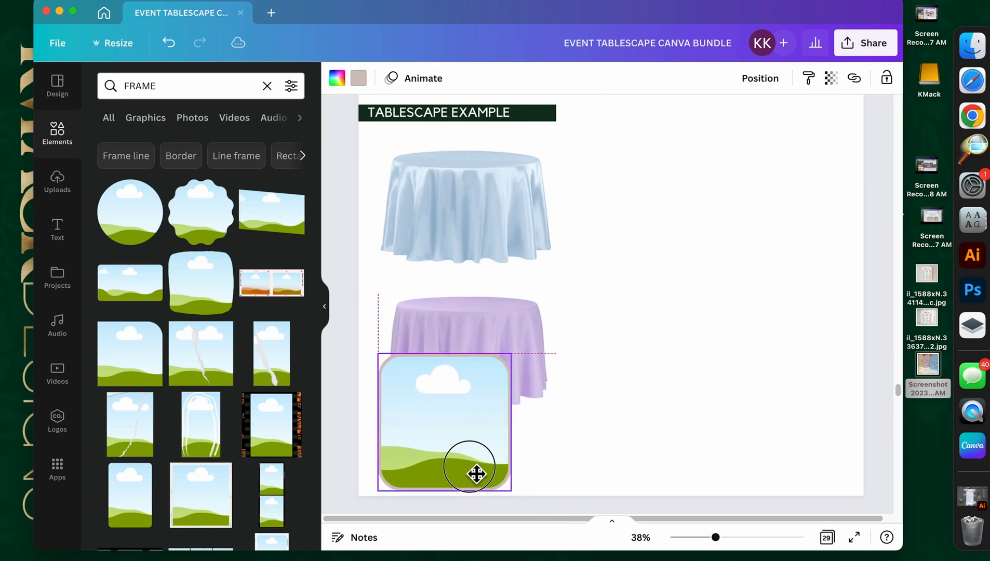
Step: Move the blue and lavender tablecloths together to the right side of page 21
{"action": "left_click", "coordinate": [500, 348]}
{"action": "left_click", "coordinate": [510, 207], "text": "shift"}
{"action": "left_click_drag", "start_coordinate": [510, 208], "coordinate": [760, 206]}
Step: Stack two copies of the taupe rounded-square frame along the page's left side and enlarge the pair slightly
{"action": "left_click_drag", "start_coordinate": [446, 414], "coordinate": [451, 210]}
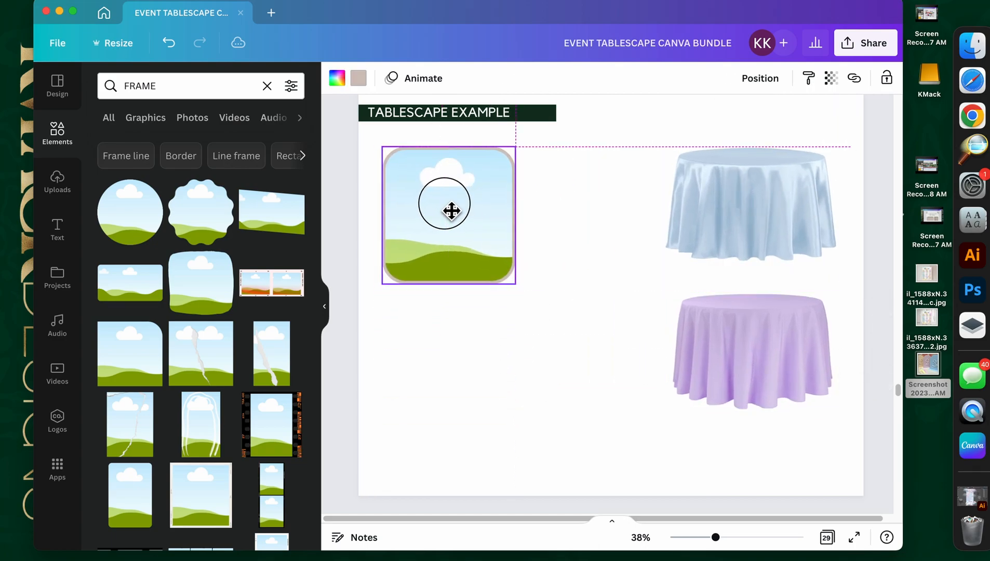
{"action": "left_click_drag", "start_coordinate": [489, 243], "coordinate": [481, 396]}
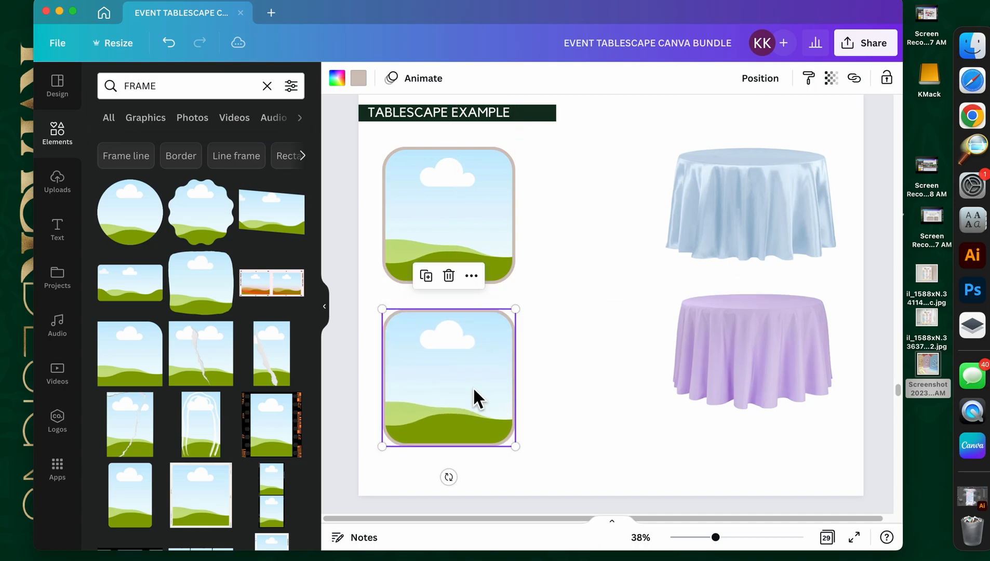
{"action": "left_click", "coordinate": [474, 217], "text": "shift"}
{"action": "left_click_drag", "start_coordinate": [475, 235], "coordinate": [473, 225]}
{"action": "left_click_drag", "start_coordinate": [514, 453], "coordinate": [515, 461]}
{"action": "left_click", "coordinate": [532, 421]}
Step: Fill the lower rounded-square frame with the uploaded lavender tabletop capture
{"action": "left_click", "coordinate": [71, 124]}
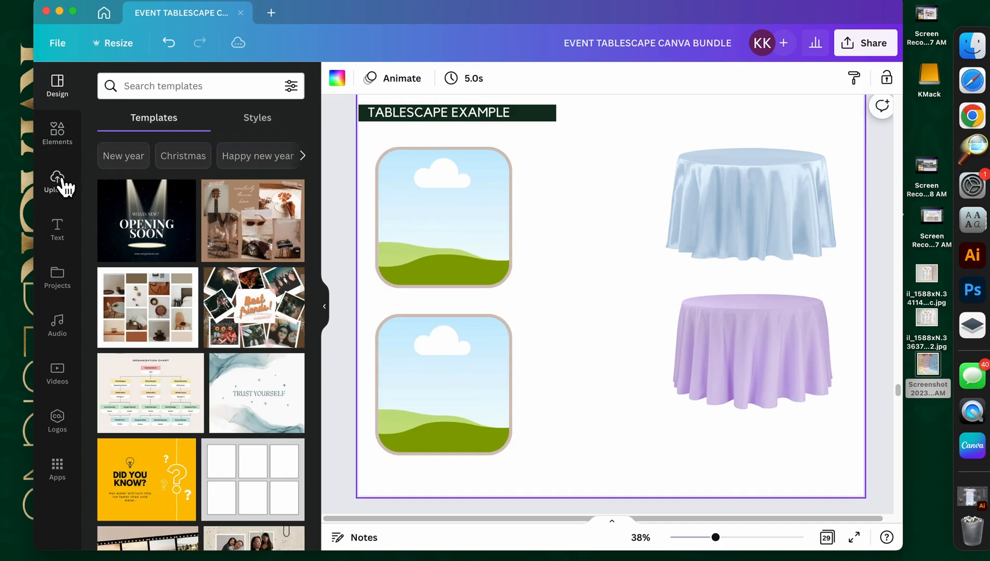
{"action": "left_click", "coordinate": [59, 183]}
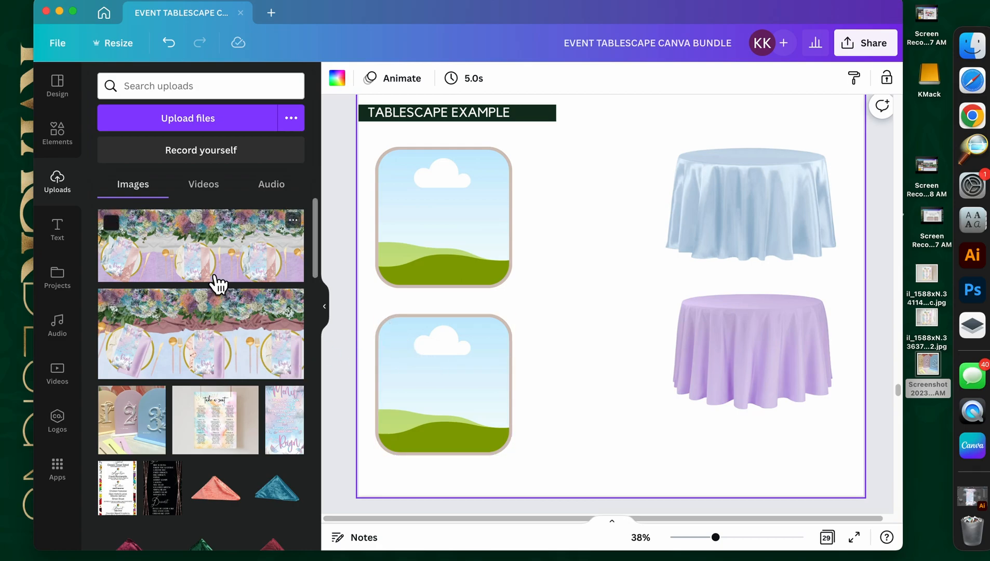
{"action": "left_click_drag", "start_coordinate": [221, 267], "coordinate": [436, 377]}
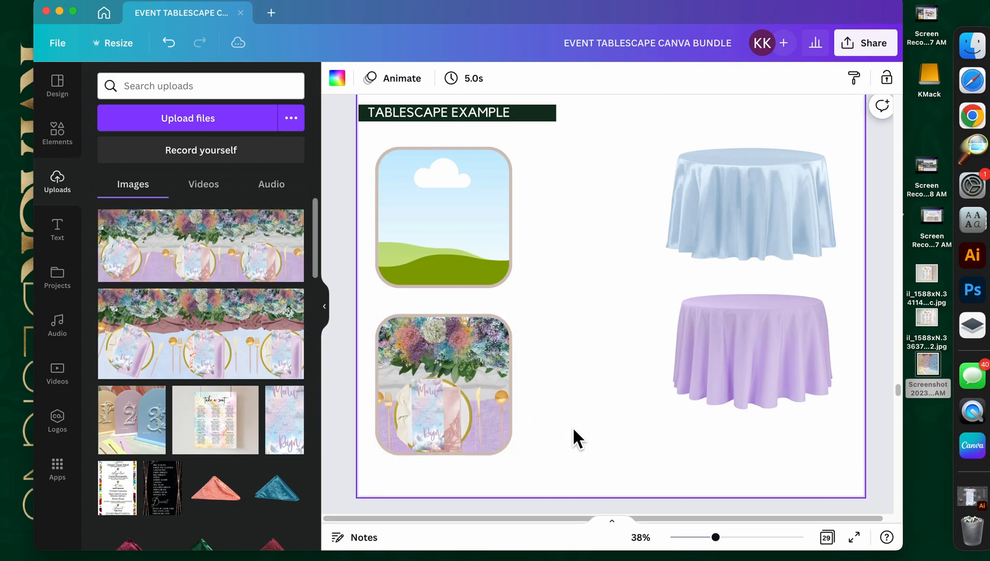
Step: Add a portrait rounded-rectangle frame to page 21 and delete both rounded-square frames
{"action": "left_click", "coordinate": [61, 149]}
{"action": "scroll", "coordinate": [208, 338], "scroll_direction": "down", "scroll_amount": 5}
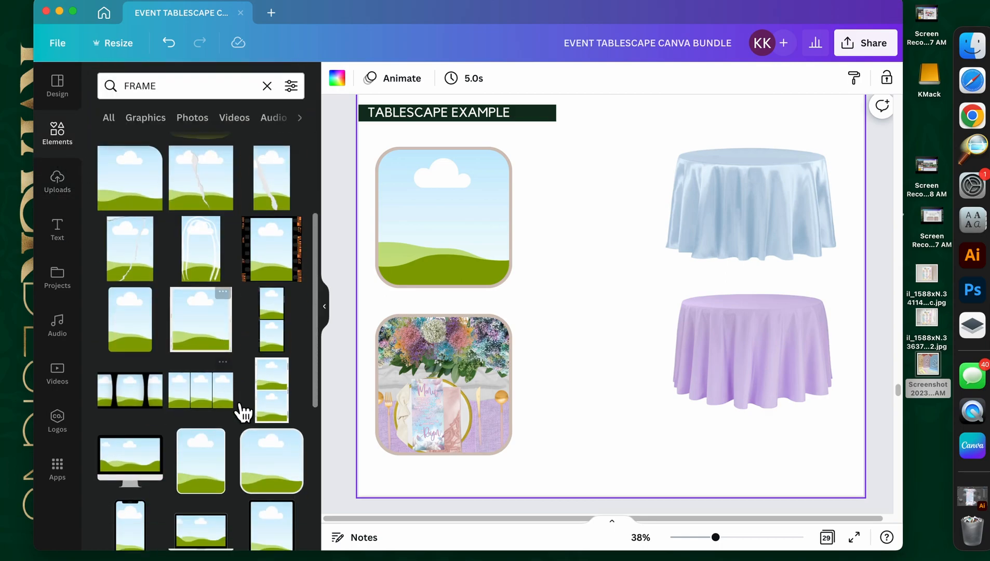
{"action": "left_click", "coordinate": [219, 457]}
{"action": "left_click", "coordinate": [458, 247]}
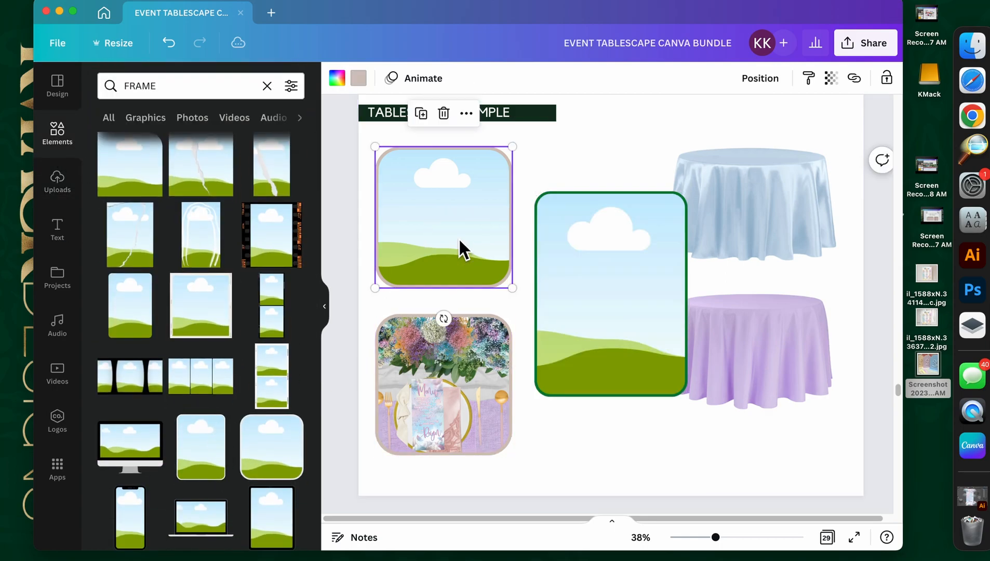
{"action": "key", "text": "Delete"}
{"action": "left_click", "coordinate": [485, 341]}
{"action": "key", "text": "Delete"}
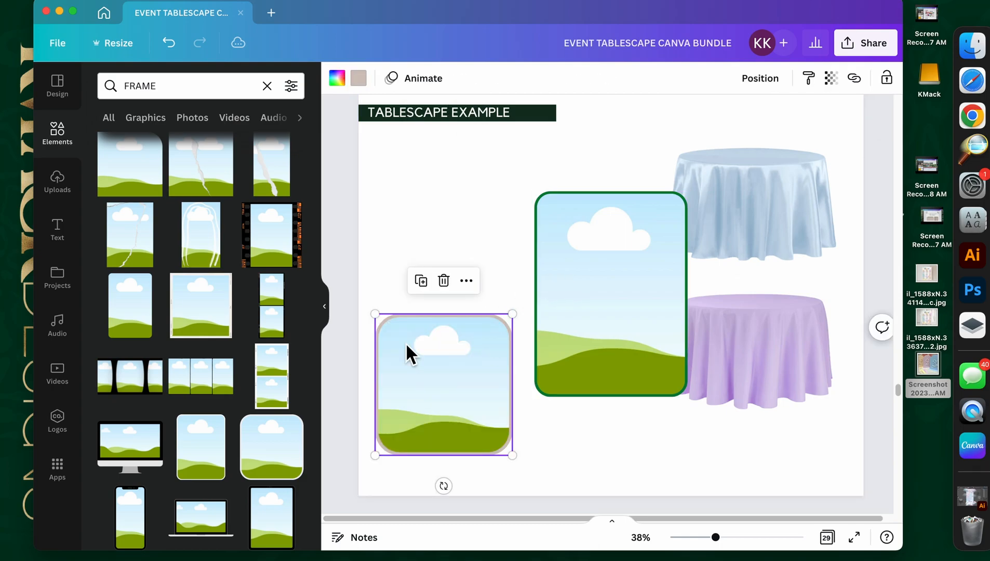
{"action": "key", "text": "Delete"}
Step: Rotate the portrait frame 90 degrees to landscape and place it below the page heading, opposite the blue tablecloth
{"action": "left_click", "coordinate": [576, 291]}
{"action": "left_click_drag", "start_coordinate": [611, 427], "coordinate": [450, 337]}
{"action": "key", "text": "super+z"}
{"action": "left_click_drag", "start_coordinate": [548, 295], "coordinate": [436, 242]}
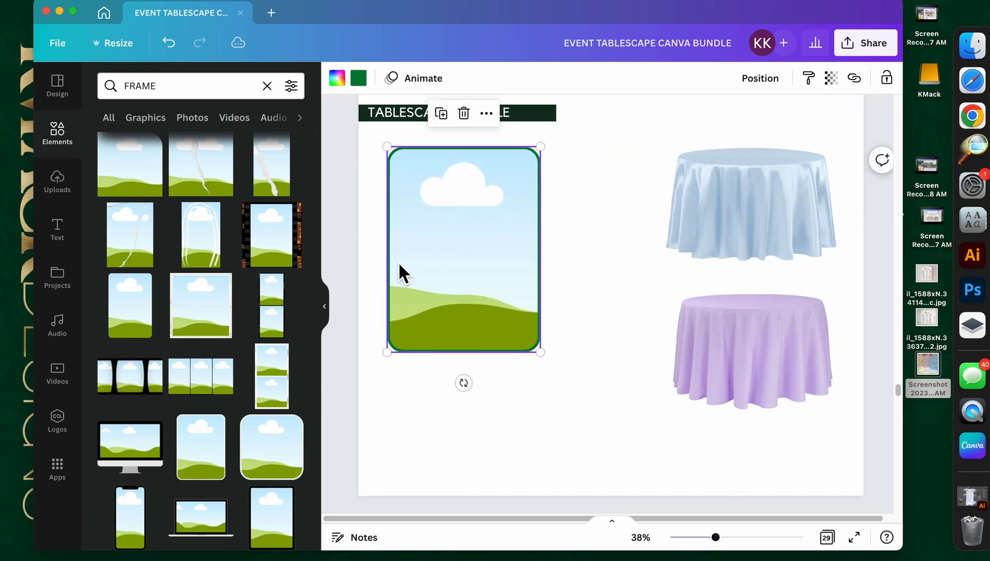
{"action": "left_click_drag", "start_coordinate": [472, 396], "coordinate": [323, 258]}
{"action": "left_click_drag", "start_coordinate": [427, 256], "coordinate": [436, 234]}
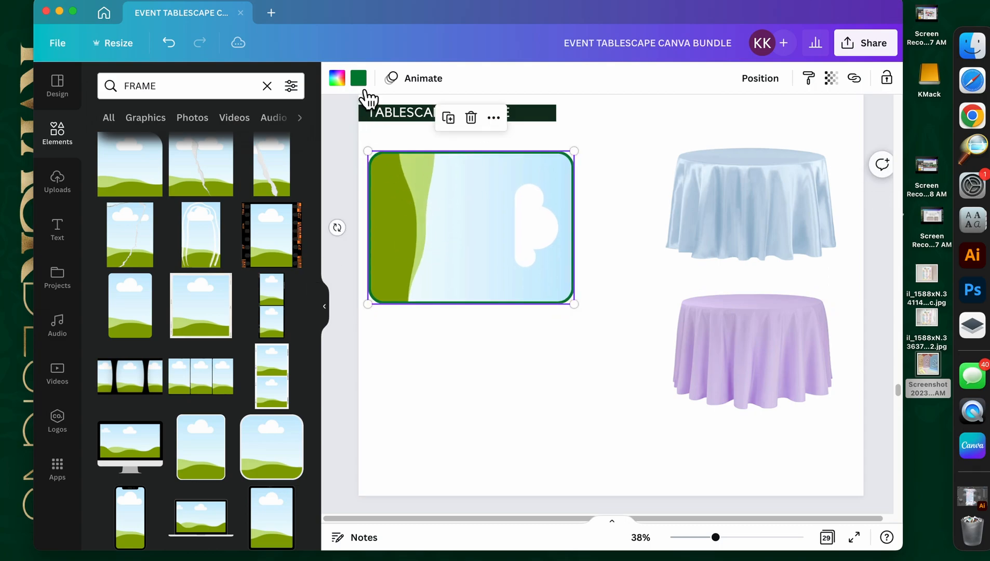
Step: Set the rotated frame's border to the taupe document color
{"action": "left_click", "coordinate": [358, 78]}
{"action": "left_click", "coordinate": [254, 183]}
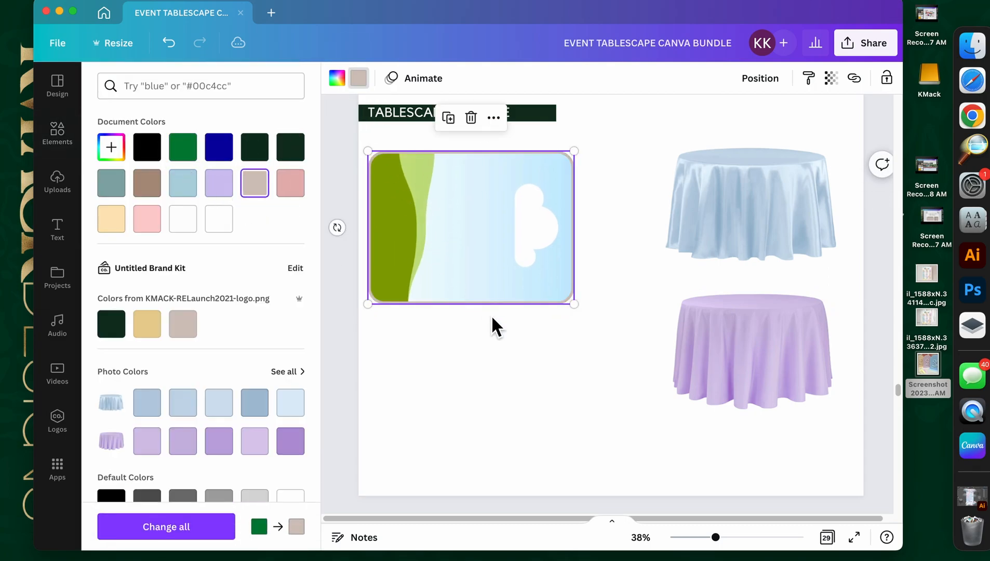
{"action": "key", "text": "Escape"}
Step: Fill the rotated frame with the uploaded lavender tabletop capture
{"action": "left_click", "coordinate": [61, 104]}
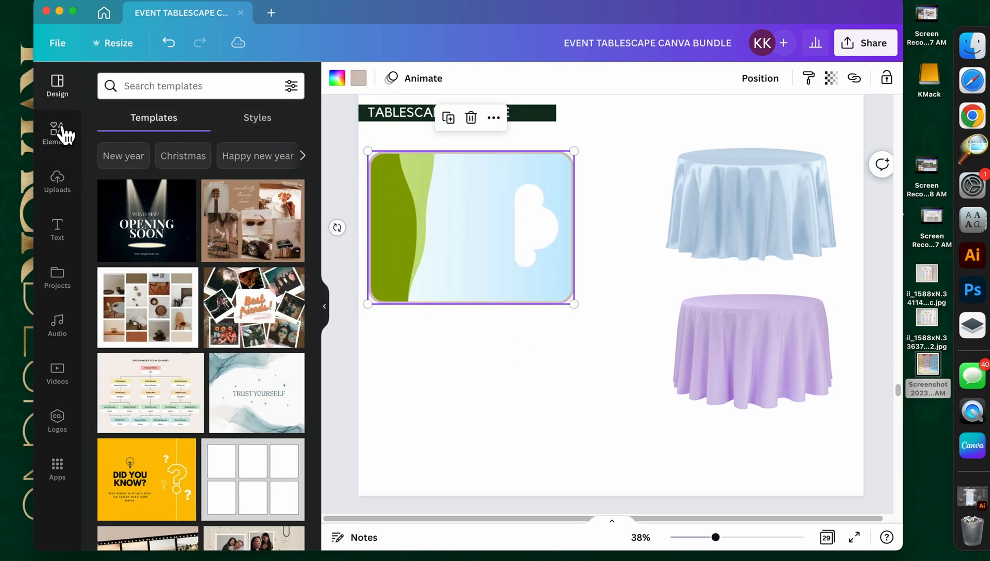
{"action": "left_click", "coordinate": [60, 183]}
{"action": "left_click_drag", "start_coordinate": [233, 283], "coordinate": [481, 285]}
Step: Try to adjust the capture's crop inside the rotated frame, and delete the frame with its image
{"action": "double_click", "coordinate": [457, 214]}
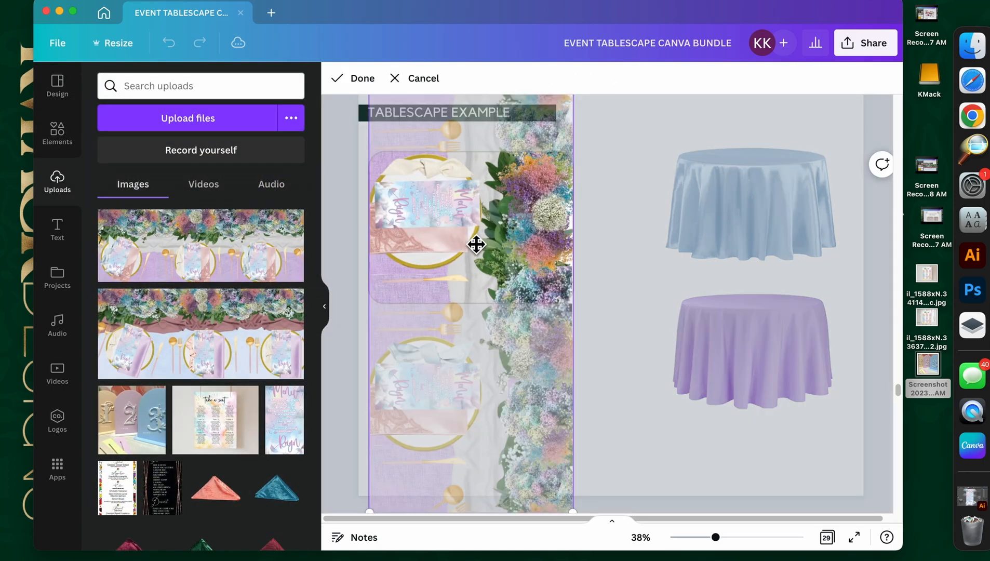
{"action": "left_click_drag", "start_coordinate": [476, 244], "coordinate": [507, 238]}
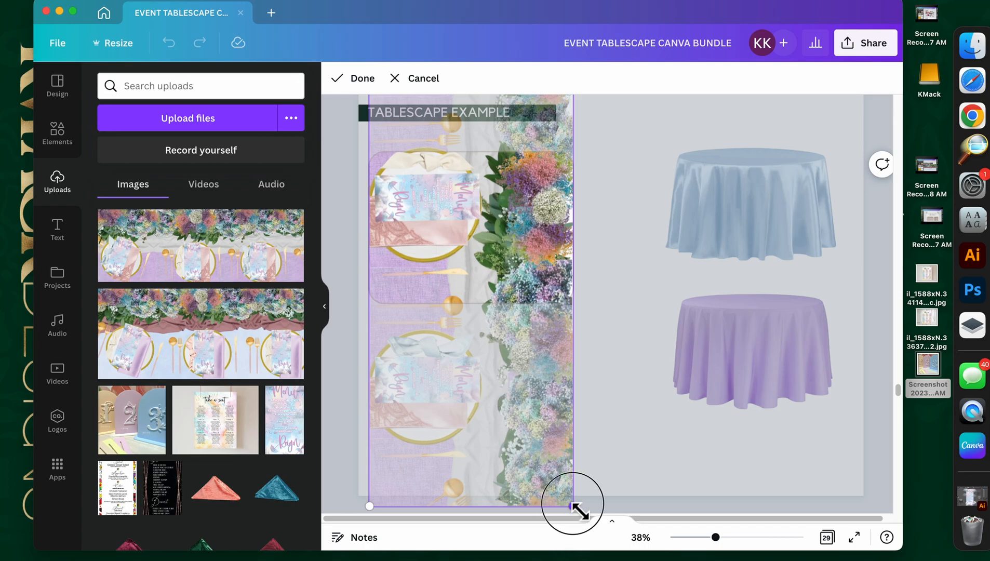
{"action": "left_click", "coordinate": [651, 409]}
{"action": "left_click", "coordinate": [650, 409]}
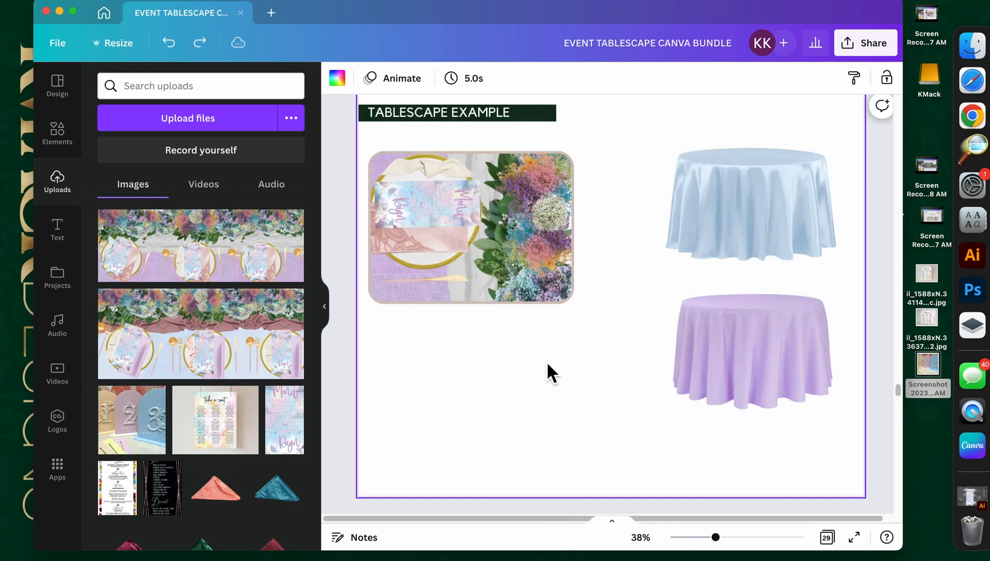
{"action": "left_click", "coordinate": [493, 254]}
{"action": "key", "text": "Delete"}
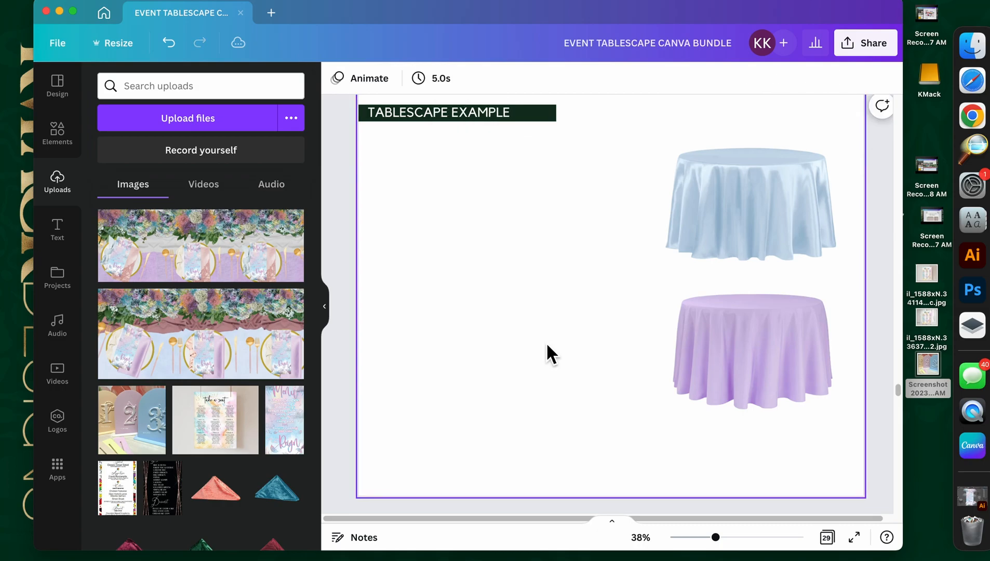
Step: Search the elements for FRAME LANDSCAPE
{"action": "left_click", "coordinate": [56, 132]}
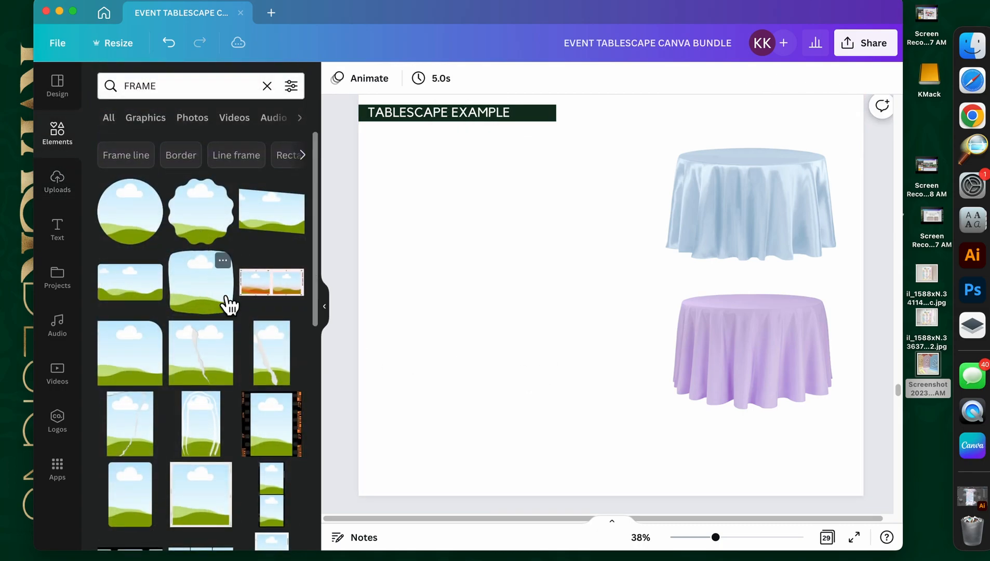
{"action": "scroll", "coordinate": [224, 301], "scroll_direction": "down", "scroll_amount": 10}
{"action": "scroll", "coordinate": [255, 337], "scroll_direction": "down", "scroll_amount": 3}
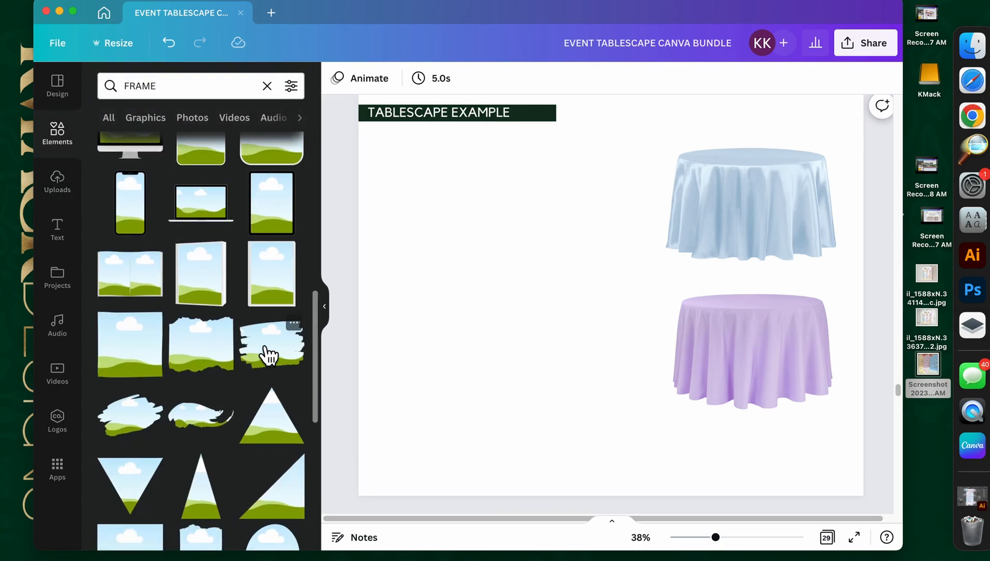
{"action": "left_click", "coordinate": [172, 94]}
{"action": "type", "text": "LANDSCAPE"}
{"action": "key", "text": "Return"}
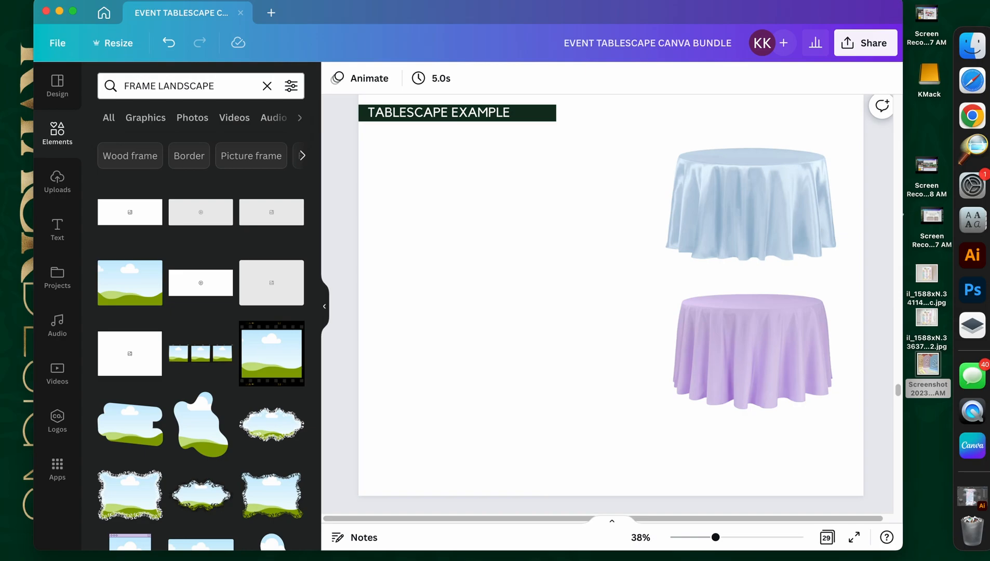
Step: Add the plain rectangular landscape frame at about 661 by 462 and place it below the heading, opposite the blue tablecloth
{"action": "left_click", "coordinate": [147, 299]}
{"action": "left_click_drag", "start_coordinate": [740, 384], "coordinate": [625, 345]}
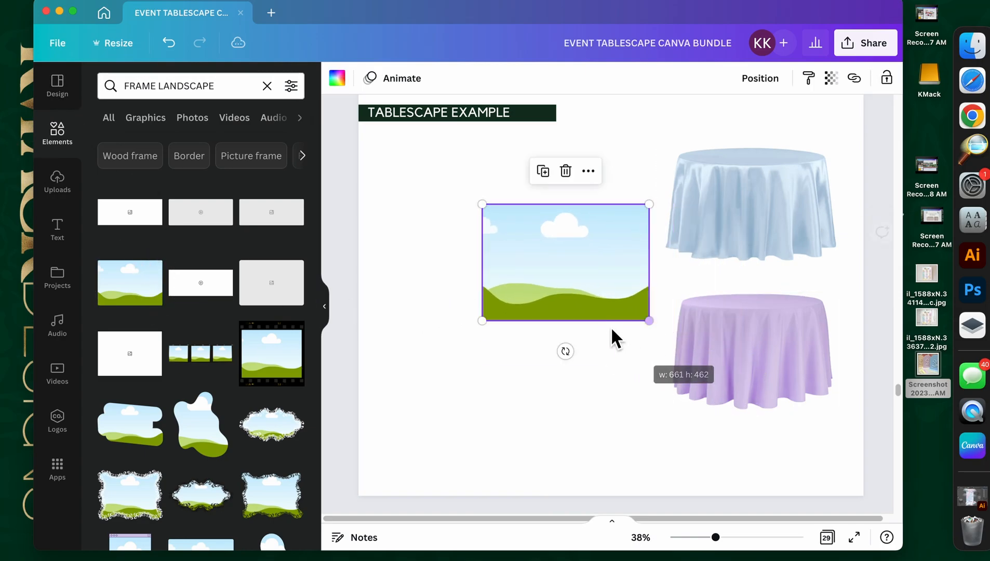
{"action": "left_click_drag", "start_coordinate": [579, 291], "coordinate": [480, 237]}
{"action": "scroll", "coordinate": [247, 352], "scroll_direction": "down", "scroll_amount": 3}
{"action": "scroll", "coordinate": [240, 371], "scroll_direction": "down", "scroll_amount": 10}
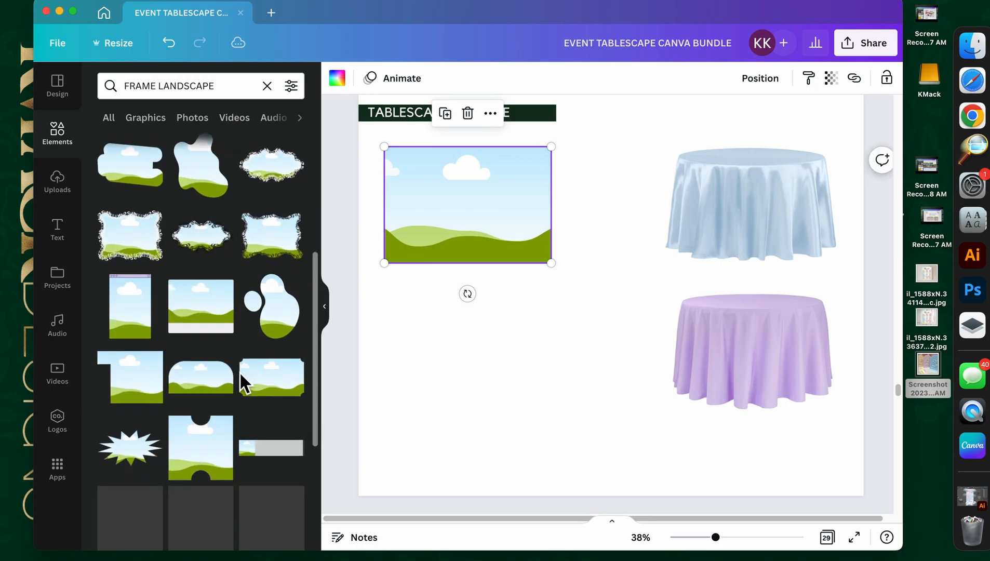
{"action": "scroll", "coordinate": [240, 373], "scroll_direction": "down", "scroll_amount": 10}
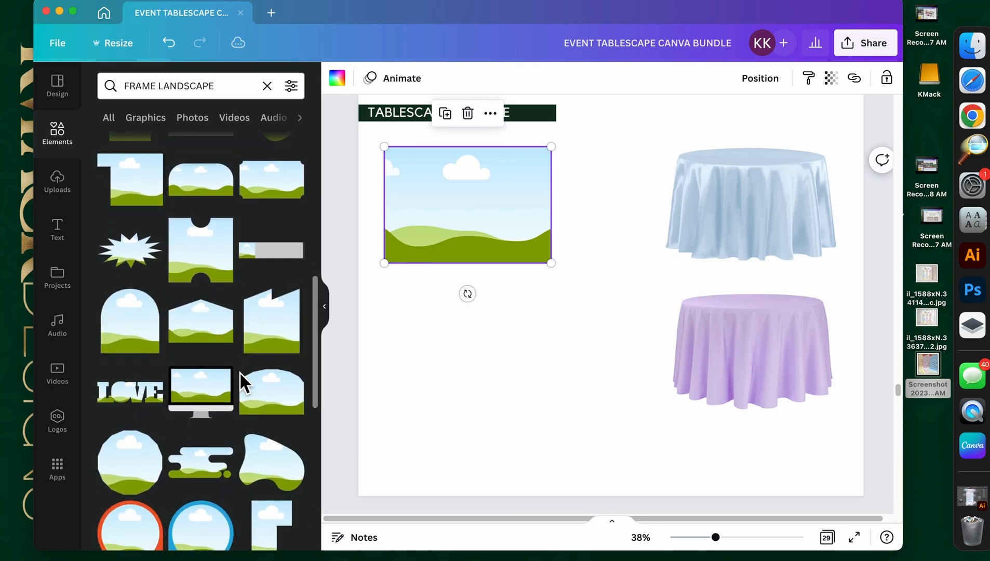
{"action": "scroll", "coordinate": [254, 393], "scroll_direction": "down", "scroll_amount": 5}
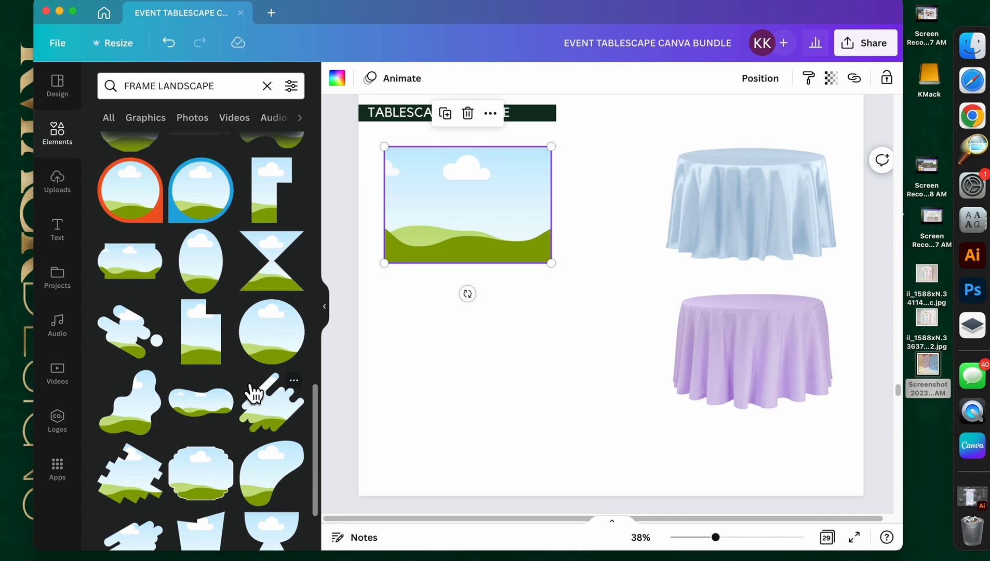
{"action": "scroll", "coordinate": [254, 394], "scroll_direction": "down", "scroll_amount": 3}
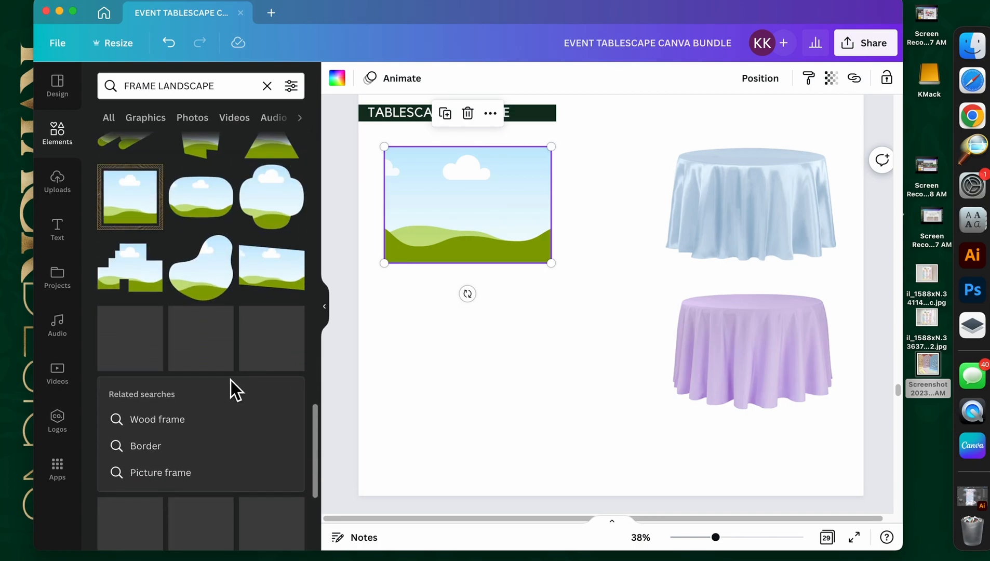
Step: Enlarge the landscape frame slightly and place a duplicate of it directly below
{"action": "left_click_drag", "start_coordinate": [494, 229], "coordinate": [493, 238]}
{"action": "left_click_drag", "start_coordinate": [547, 265], "coordinate": [557, 273]}
{"action": "left_click", "coordinate": [511, 355]}
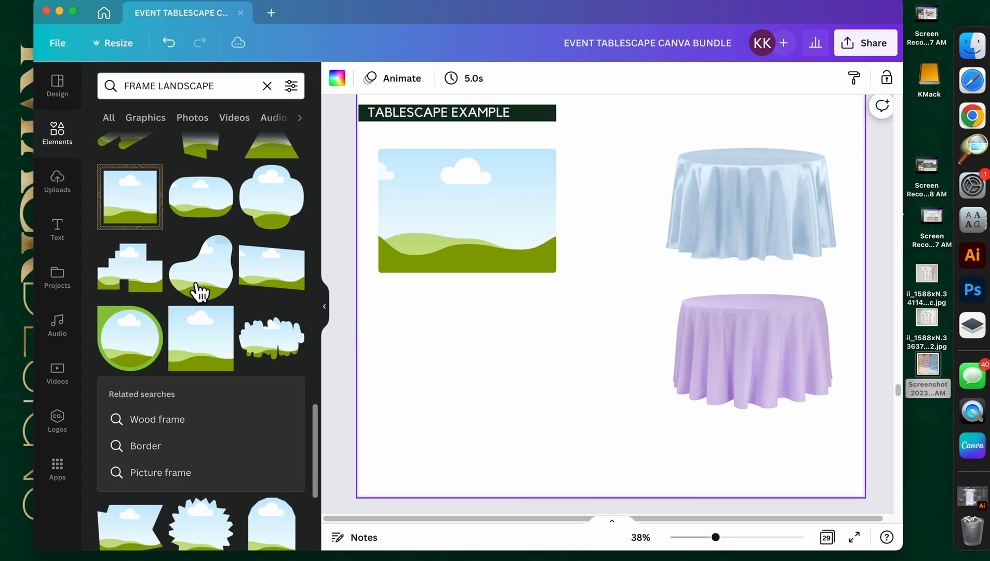
{"action": "left_click", "coordinate": [462, 193]}
{"action": "key", "text": "super+d"}
{"action": "left_click_drag", "start_coordinate": [457, 250], "coordinate": [453, 380]}
Step: Fill the upper frame with the uploaded lavender tabletop capture
{"action": "scroll", "coordinate": [219, 375], "scroll_direction": "down", "scroll_amount": 10}
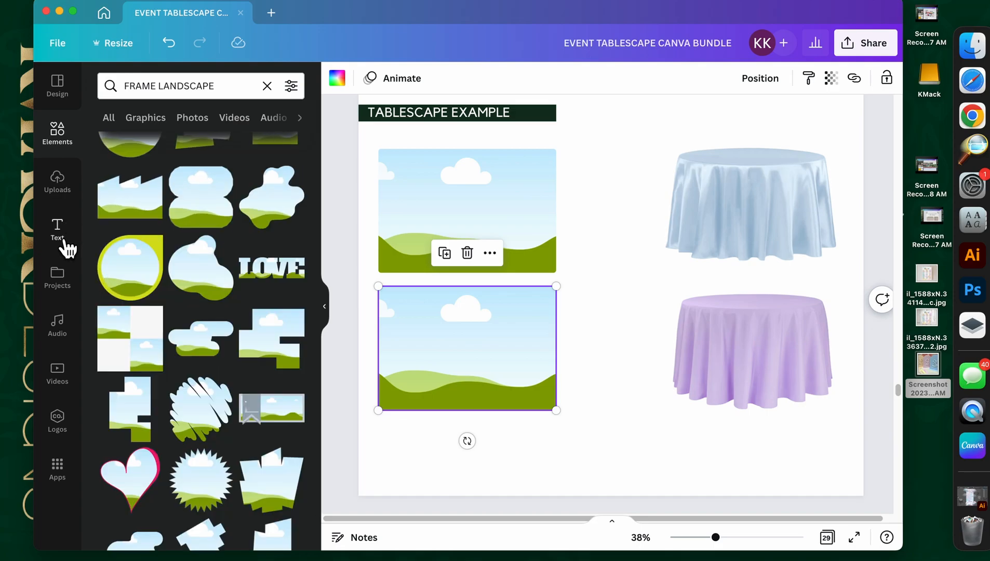
{"action": "scroll", "coordinate": [202, 294], "scroll_direction": "down", "scroll_amount": 10}
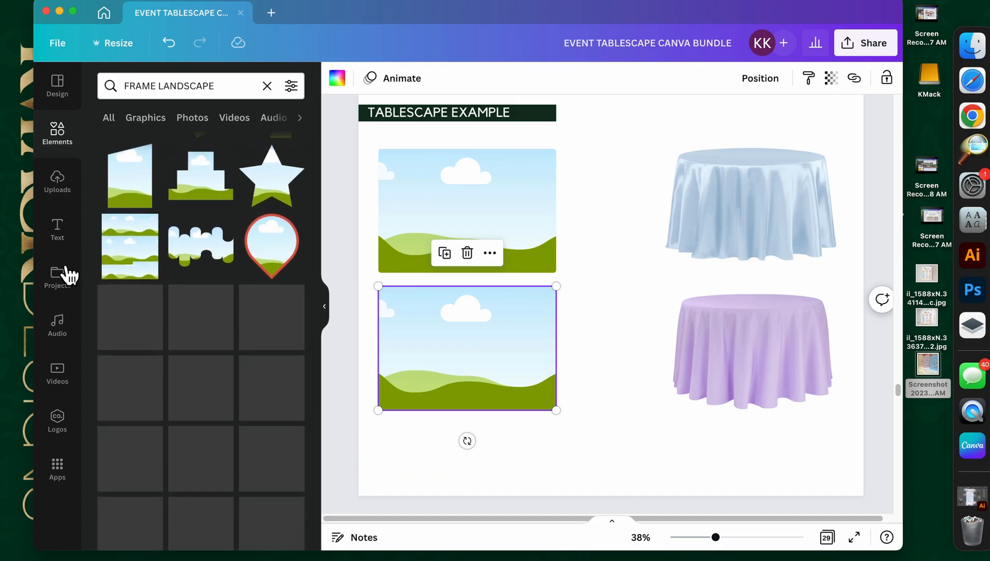
{"action": "left_click", "coordinate": [71, 199]}
{"action": "left_click_drag", "start_coordinate": [197, 265], "coordinate": [512, 201]}
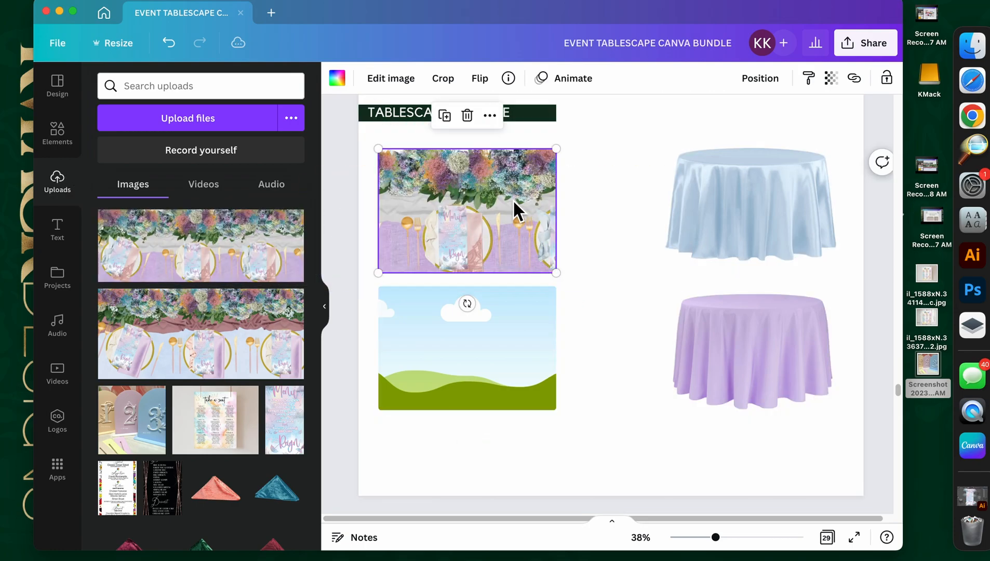
Step: Enlarge the lavender capture inside the upper frame and shift the crop toward its first two place settings
{"action": "double_click", "coordinate": [524, 227]}
{"action": "left_click_drag", "start_coordinate": [557, 238], "coordinate": [555, 196]}
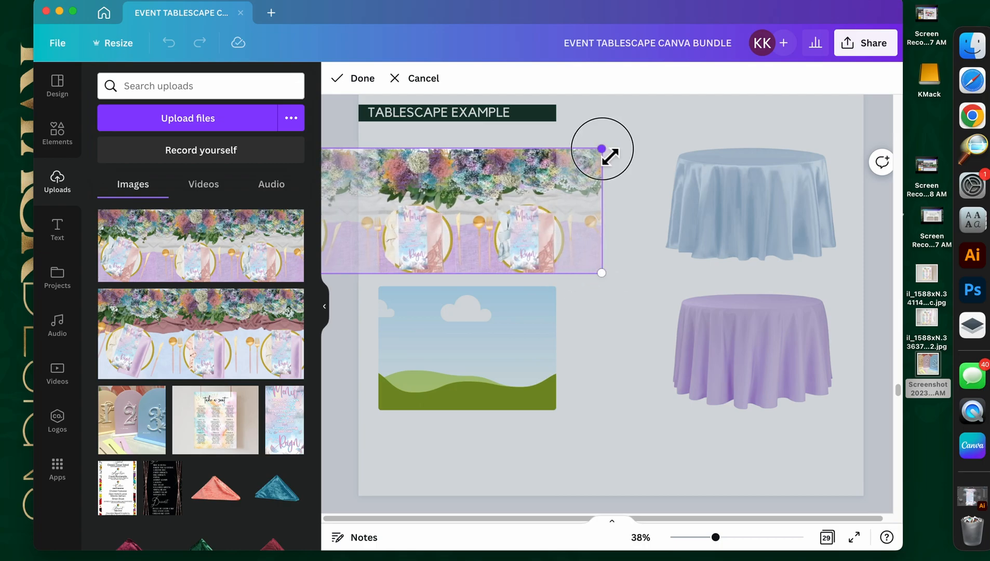
{"action": "left_click_drag", "start_coordinate": [601, 149], "coordinate": [647, 134]}
{"action": "left_click_drag", "start_coordinate": [564, 184], "coordinate": [643, 171]}
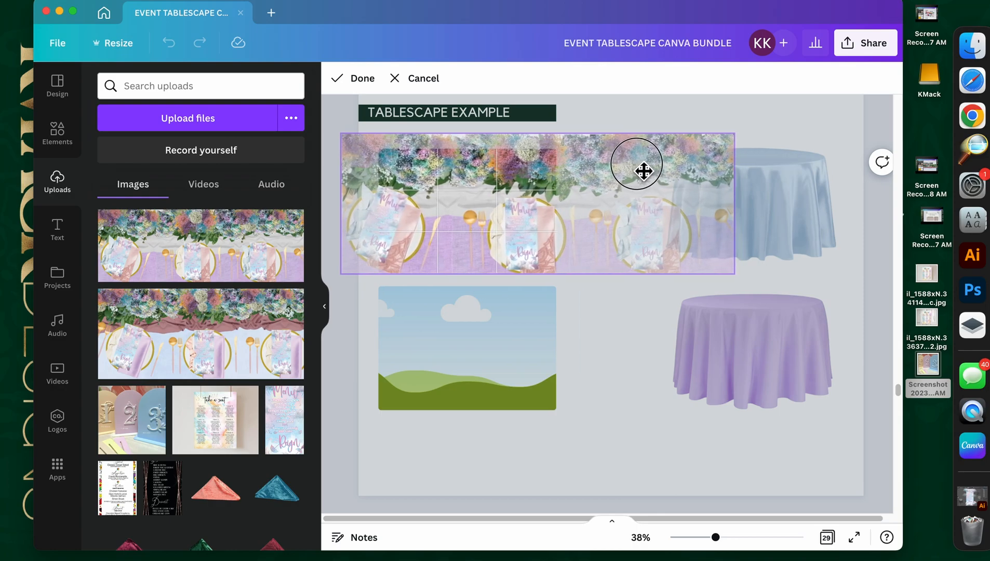
{"action": "left_click", "coordinate": [649, 345]}
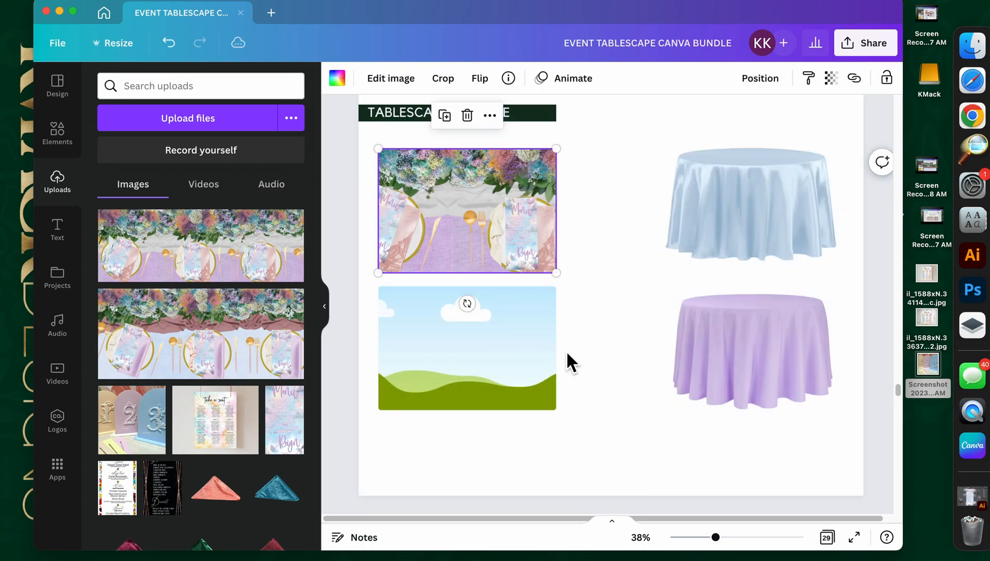
Step: Swap the two frames so the lavender capture sits below the empty frame
{"action": "left_click", "coordinate": [485, 225]}
{"action": "mouse_move", "coordinate": [487, 225]}
{"action": "left_mouse_down"}
{"action": "mouse_move", "coordinate": [511, 397]}
{"action": "mouse_move", "coordinate": [492, 239]}
{"action": "left_mouse_up"}
{"action": "left_click", "coordinate": [512, 370]}
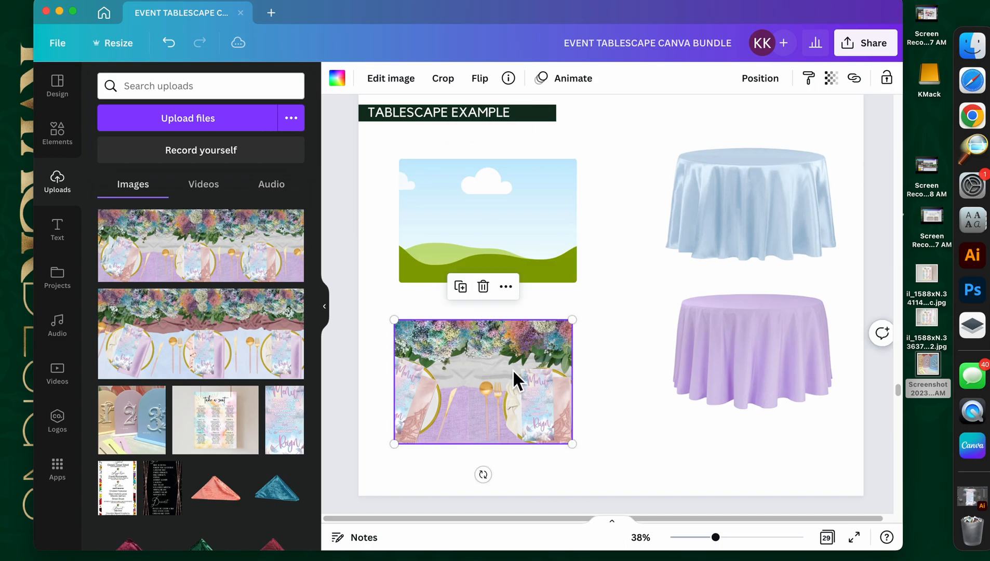
Step: Scale the lavender capture down to its frame's height and shift the crop to show two place settings beneath the flowers
{"action": "double_click", "coordinate": [512, 370]}
{"action": "left_click_drag", "start_coordinate": [750, 445], "coordinate": [679, 435]}
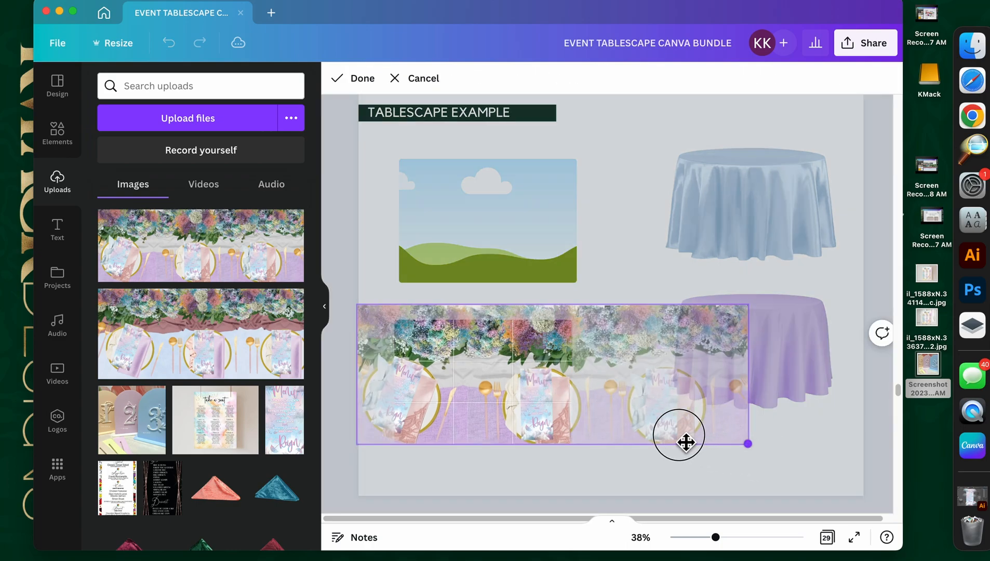
{"action": "left_click_drag", "start_coordinate": [760, 312], "coordinate": [716, 328]}
{"action": "left_click_drag", "start_coordinate": [605, 366], "coordinate": [555, 347]}
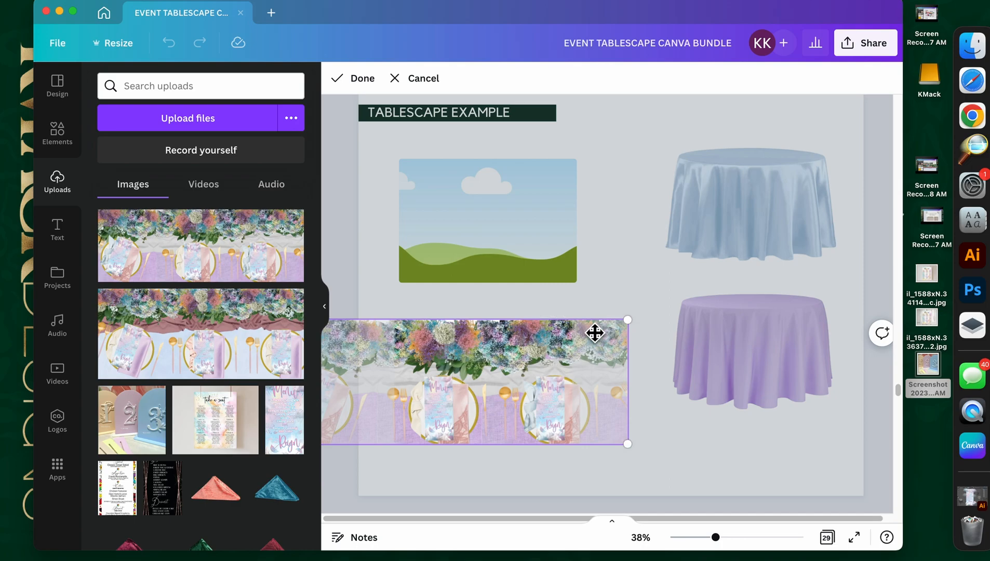
{"action": "left_click", "coordinate": [672, 349]}
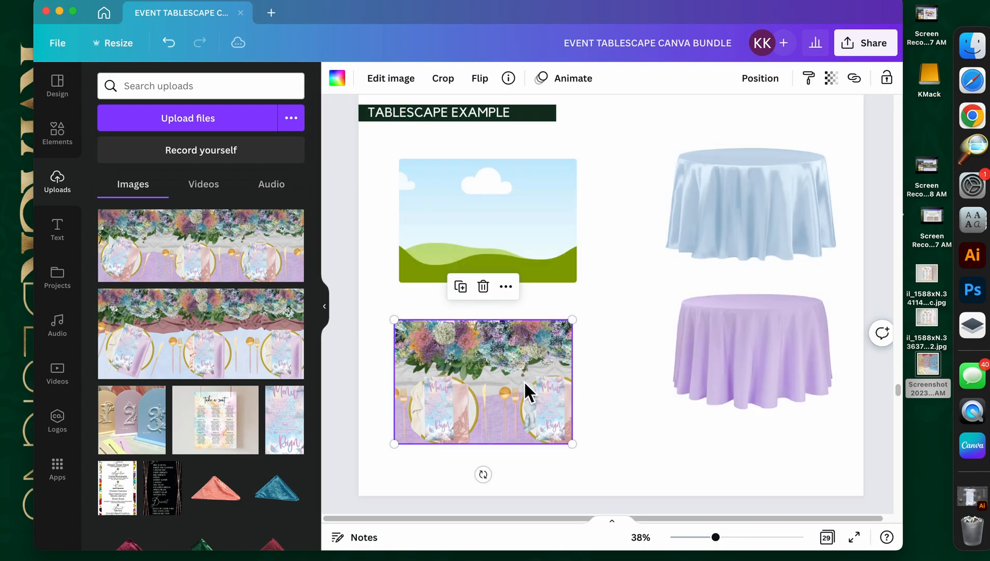
{"action": "double_click", "coordinate": [520, 362]}
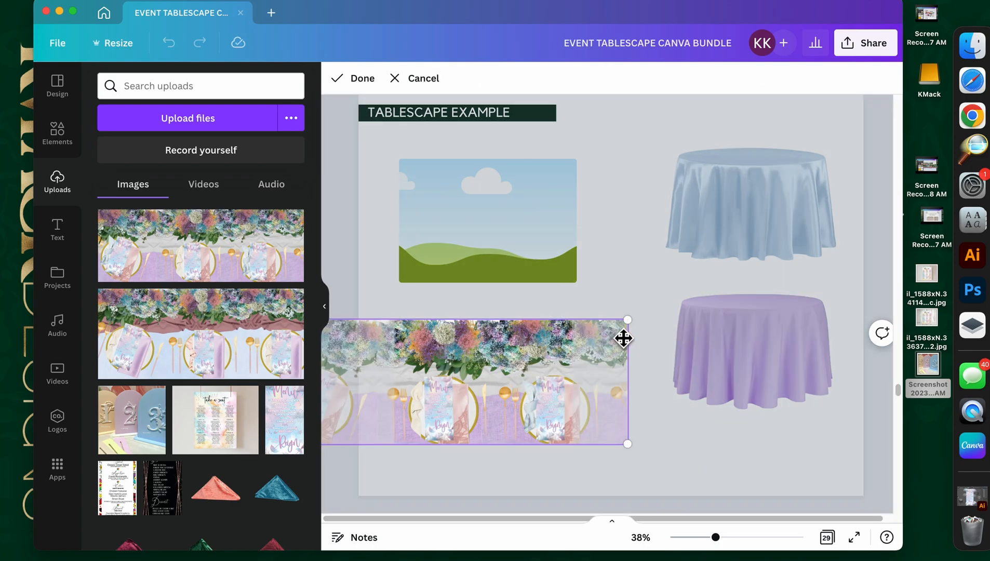
{"action": "left_click_drag", "start_coordinate": [639, 328], "coordinate": [645, 326]}
{"action": "left_click", "coordinate": [656, 431]}
Step: Align the empty frame above the lavender frame with an even vertical spacing of 150
{"action": "mouse_move", "coordinate": [535, 426]}
{"action": "left_mouse_down"}
{"action": "mouse_move", "coordinate": [526, 426]}
{"action": "mouse_move", "coordinate": [536, 429]}
{"action": "left_mouse_up"}
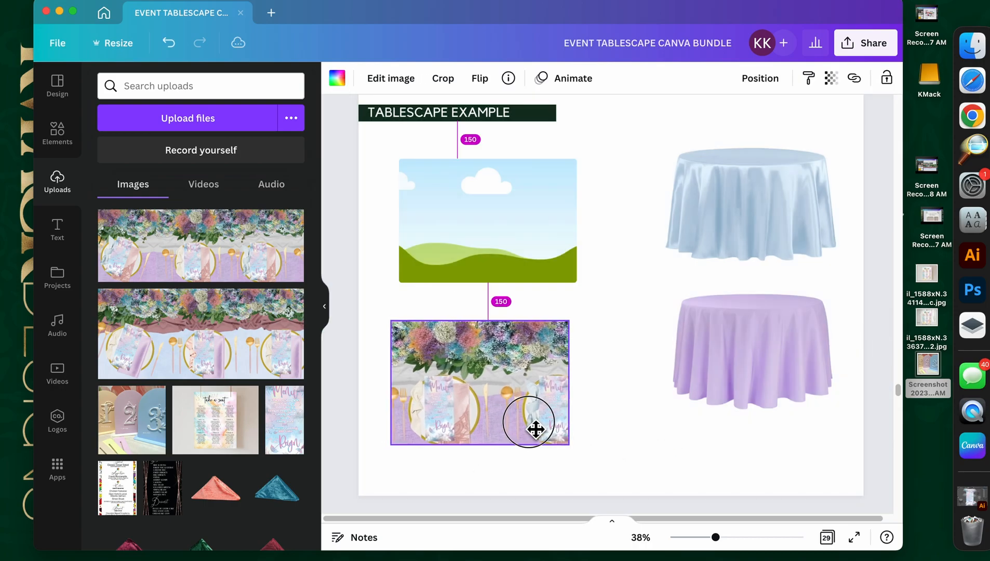
{"action": "left_click", "coordinate": [469, 247]}
{"action": "left_click_drag", "start_coordinate": [415, 287], "coordinate": [404, 283]}
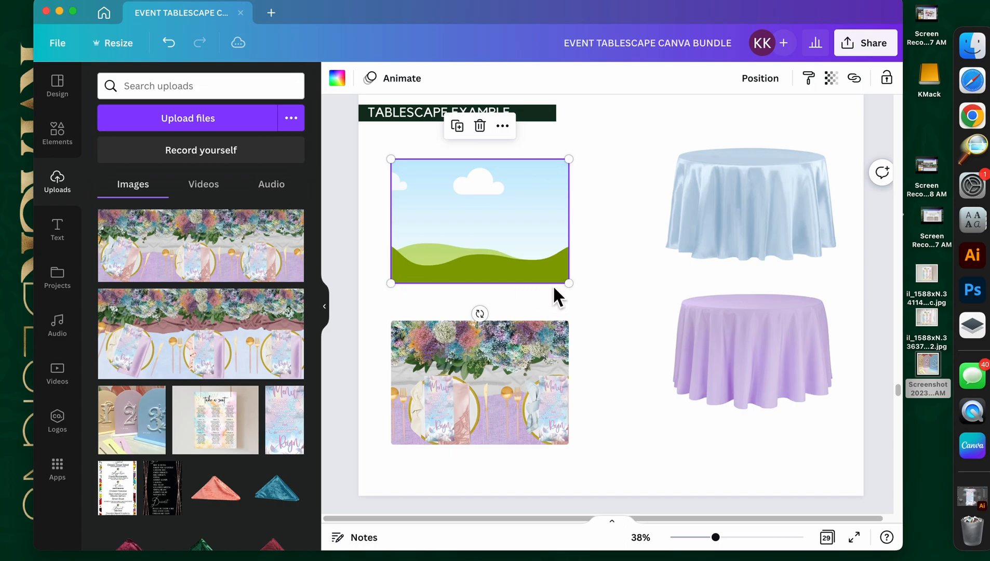
Step: Delete the empty frame and enlarge the lavender tabletop frame on the lower part of the page
{"action": "left_click", "coordinate": [617, 281]}
{"action": "left_click", "coordinate": [554, 269]}
{"action": "key", "text": "Delete"}
{"action": "left_click", "coordinate": [520, 398]}
{"action": "left_click_drag", "start_coordinate": [569, 444], "coordinate": [526, 420]}
{"action": "double_click", "coordinate": [538, 422]}
{"action": "left_click", "coordinate": [717, 447]}
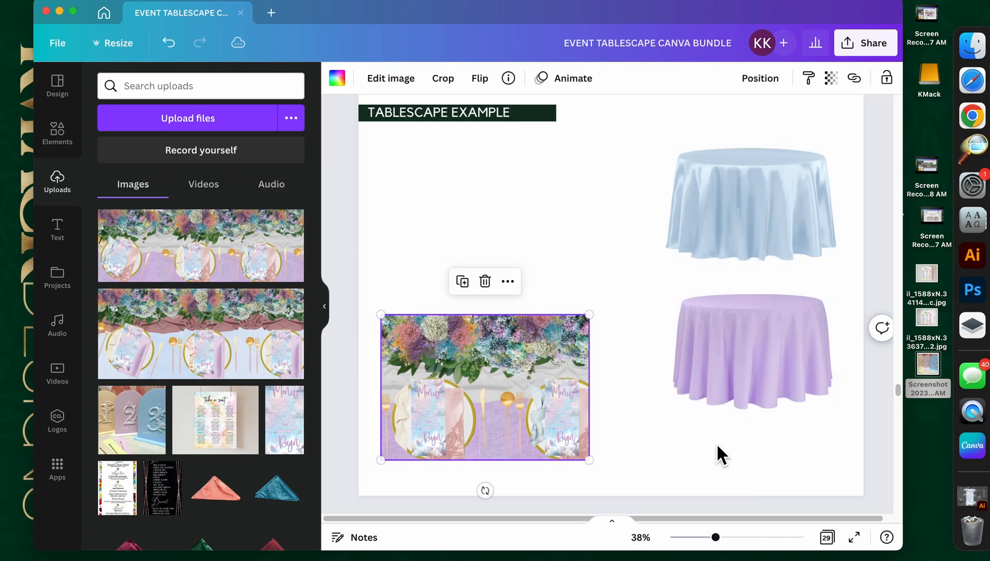
Step: Place a duplicate of the lavender frame directly above it and replace its image with the uploaded blue tabletop capture
{"action": "key", "text": "super+d"}
{"action": "left_click_drag", "start_coordinate": [511, 360], "coordinate": [493, 232]}
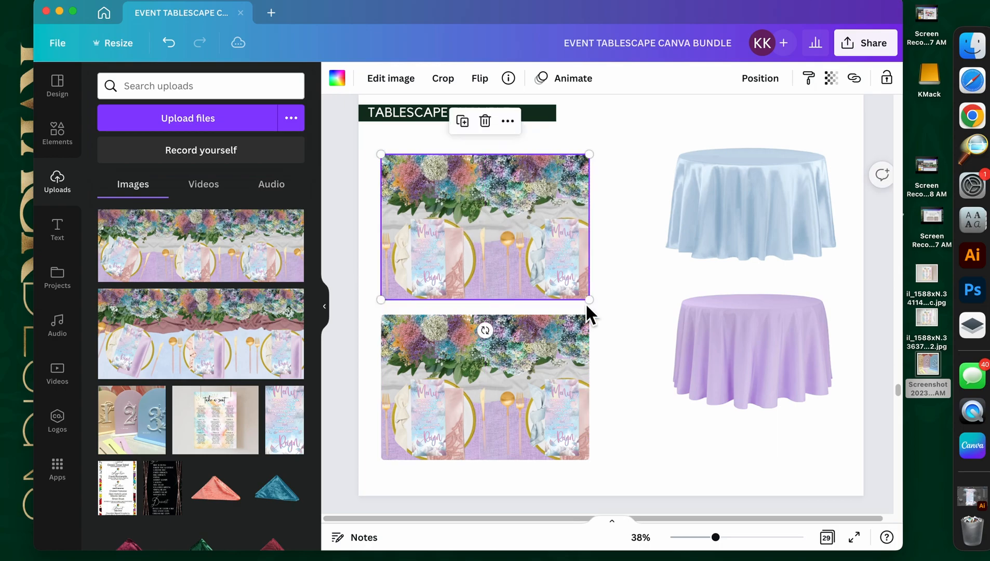
{"action": "left_click", "coordinate": [609, 301]}
{"action": "left_click_drag", "start_coordinate": [246, 346], "coordinate": [493, 256]}
{"action": "key", "text": "super+z"}
Step: Enlarge the blue capture slightly inside the upper frame and adjust its crop to centre two place settings
{"action": "left_click", "coordinate": [542, 251]}
{"action": "double_click", "coordinate": [542, 251]}
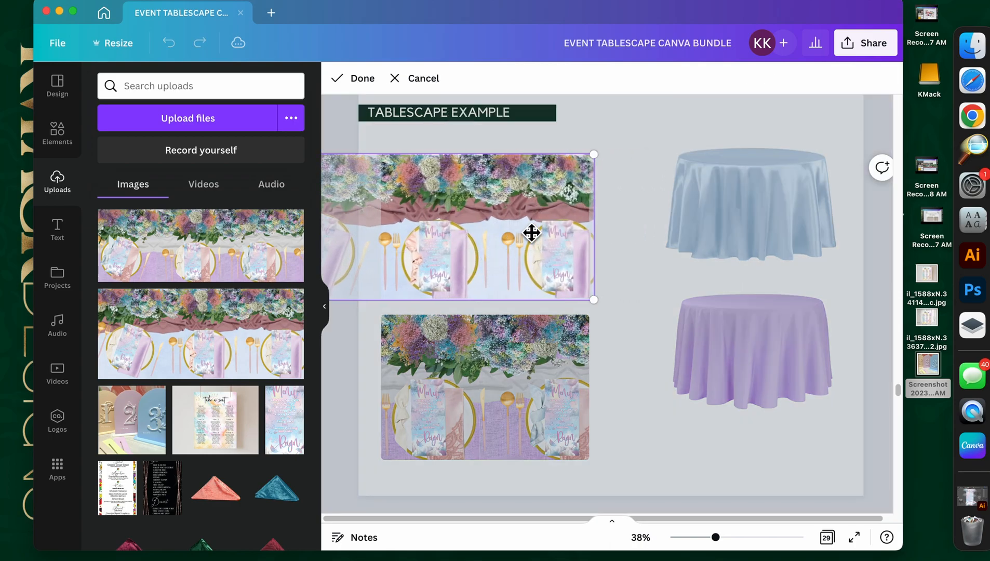
{"action": "left_click_drag", "start_coordinate": [598, 168], "coordinate": [617, 160]}
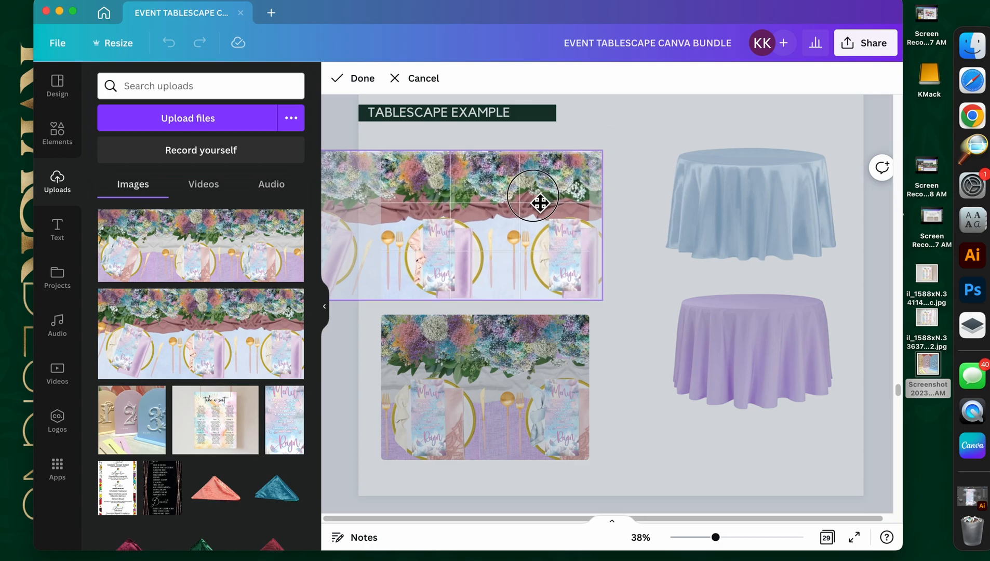
{"action": "left_click_drag", "start_coordinate": [541, 203], "coordinate": [535, 202]}
{"action": "left_click", "coordinate": [648, 253]}
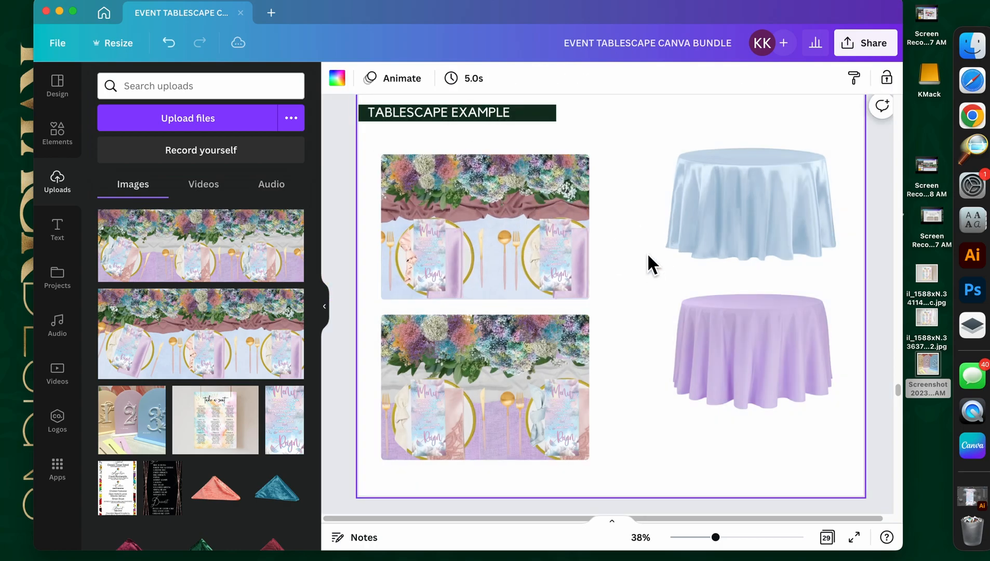
Step: Enlarge the lavender and blue tablecloths slightly and move each one level with its matching tabletop capture
{"action": "left_click_drag", "start_coordinate": [743, 348], "coordinate": [733, 401]}
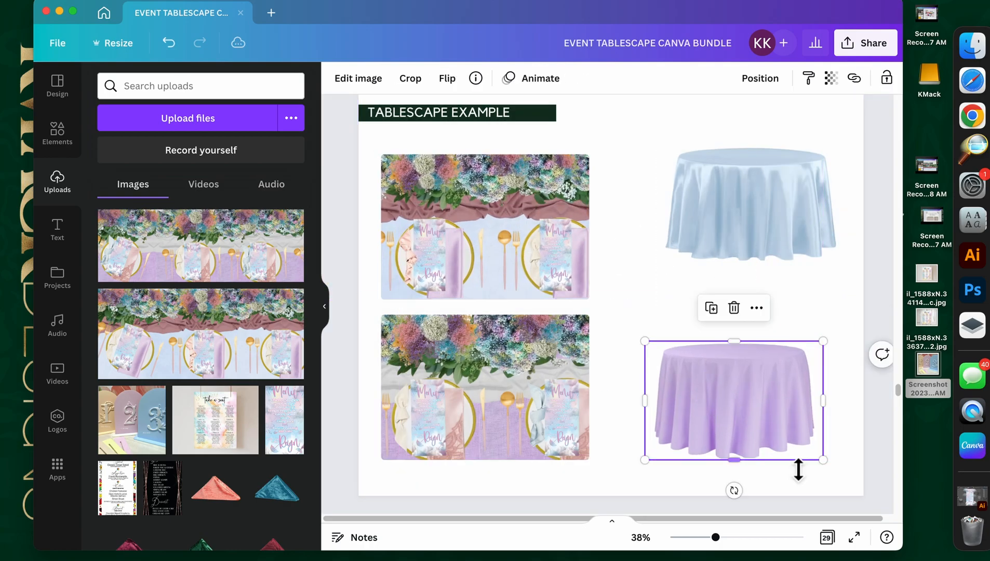
{"action": "left_click_drag", "start_coordinate": [823, 460], "coordinate": [833, 466]}
{"action": "left_click_drag", "start_coordinate": [644, 342], "coordinate": [637, 338]}
{"action": "left_click", "coordinate": [703, 224]}
{"action": "left_click_drag", "start_coordinate": [670, 277], "coordinate": [641, 280]}
{"action": "left_click_drag", "start_coordinate": [749, 225], "coordinate": [738, 232]}
Step: Shrink both tabletop frames together and space them apart vertically beside their matching tablecloths
{"action": "left_click", "coordinate": [574, 263]}
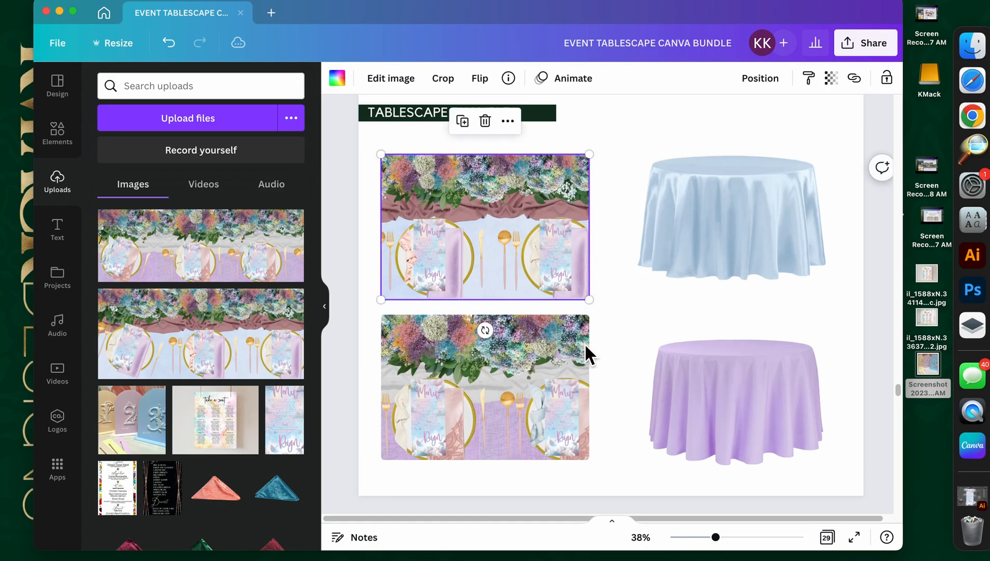
{"action": "left_click", "coordinate": [584, 348], "text": "shift"}
{"action": "left_click_drag", "start_coordinate": [589, 459], "coordinate": [508, 388]}
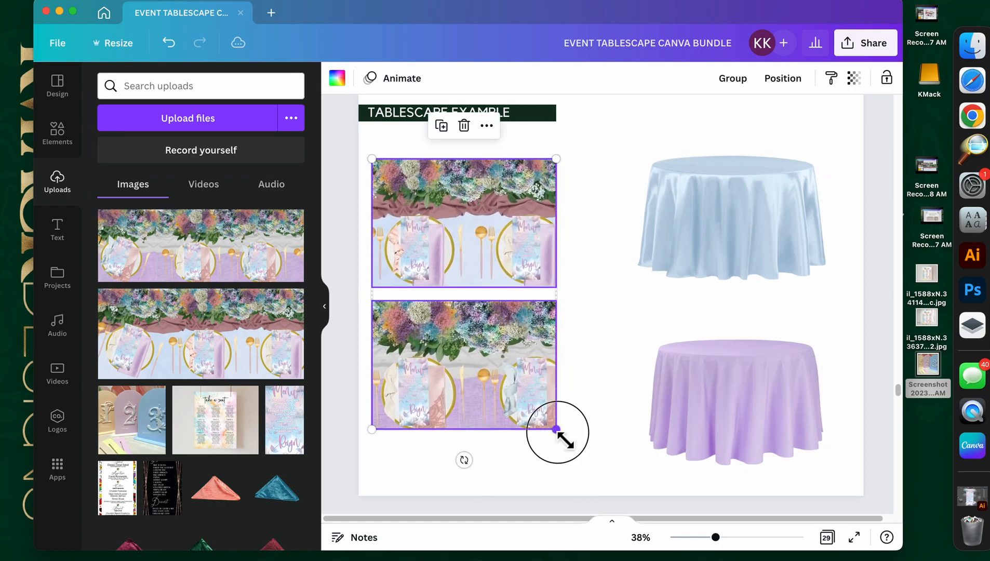
{"action": "left_click_drag", "start_coordinate": [557, 431], "coordinate": [549, 419]}
{"action": "left_click", "coordinate": [500, 398]}
{"action": "left_click_drag", "start_coordinate": [499, 398], "coordinate": [498, 407]}
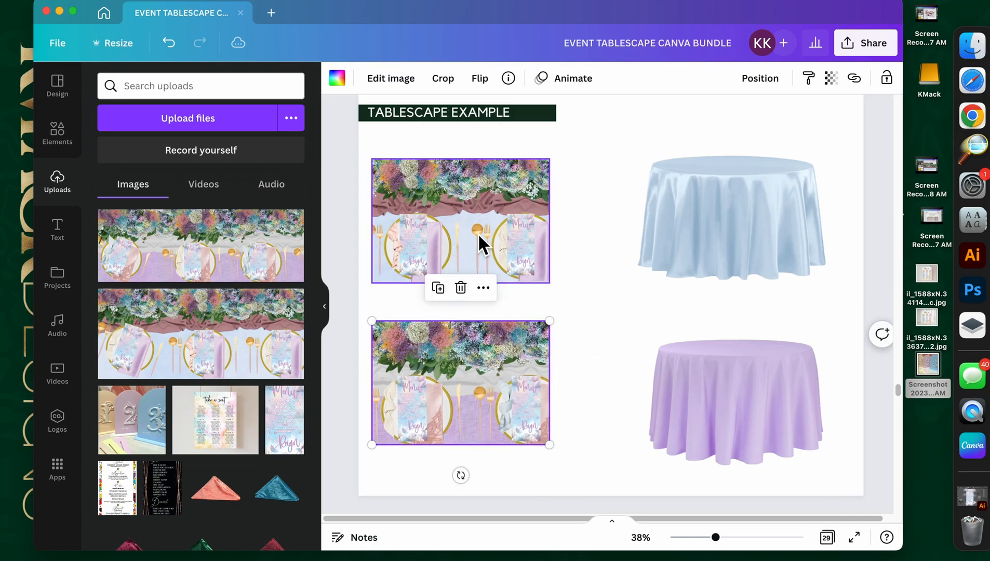
{"action": "left_click_drag", "start_coordinate": [478, 234], "coordinate": [481, 232]}
Step: Move the blue and lavender tablecloths slightly closer to the tabletop captures
{"action": "left_click_drag", "start_coordinate": [687, 235], "coordinate": [667, 234]}
{"action": "left_click_drag", "start_coordinate": [722, 387], "coordinate": [702, 385]}
{"action": "left_click", "coordinate": [556, 369]}
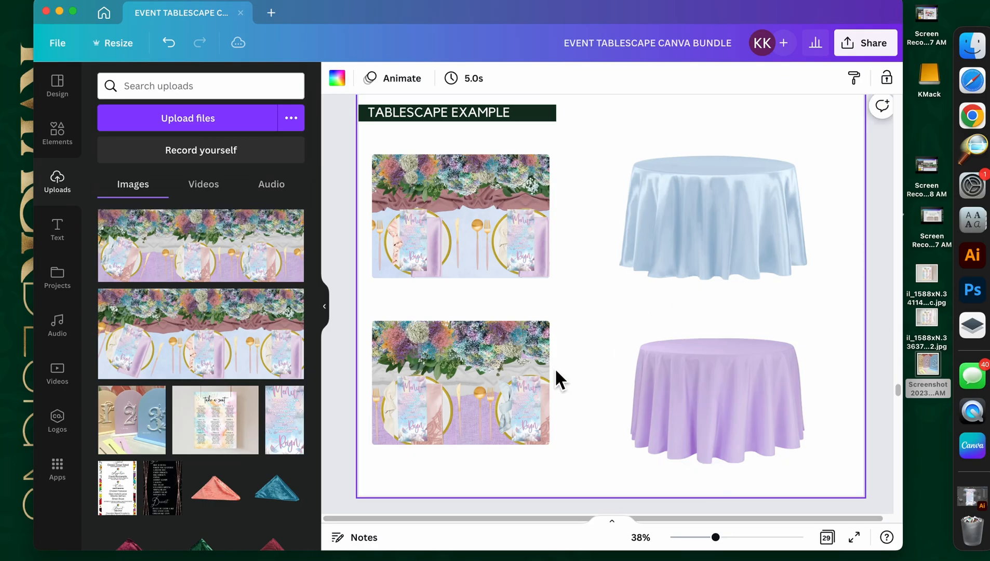
Step: Browse the Chairs pages for a chair style that suits the blue and lavender tablecloths
{"action": "scroll", "coordinate": [556, 371], "scroll_direction": "up", "scroll_amount": 10}
{"action": "scroll", "coordinate": [555, 370], "scroll_direction": "up", "scroll_amount": 15}
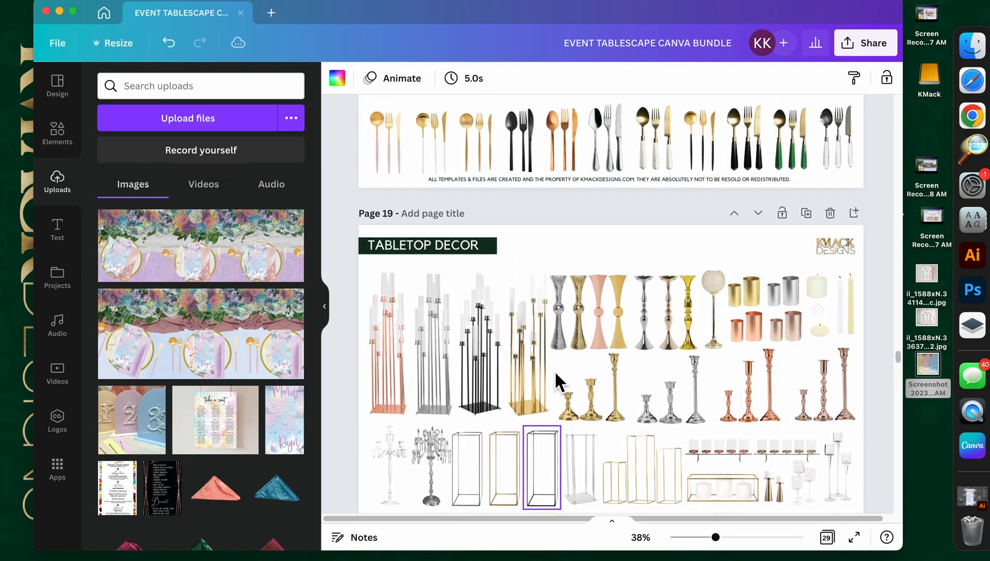
{"action": "scroll", "coordinate": [555, 370], "scroll_direction": "up", "scroll_amount": 15}
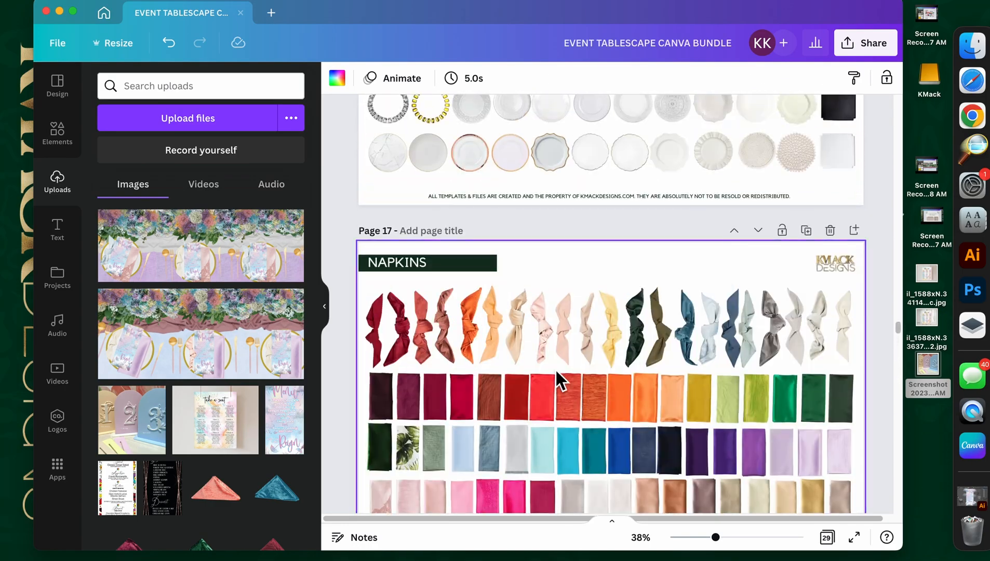
{"action": "scroll", "coordinate": [556, 369], "scroll_direction": "up", "scroll_amount": 8}
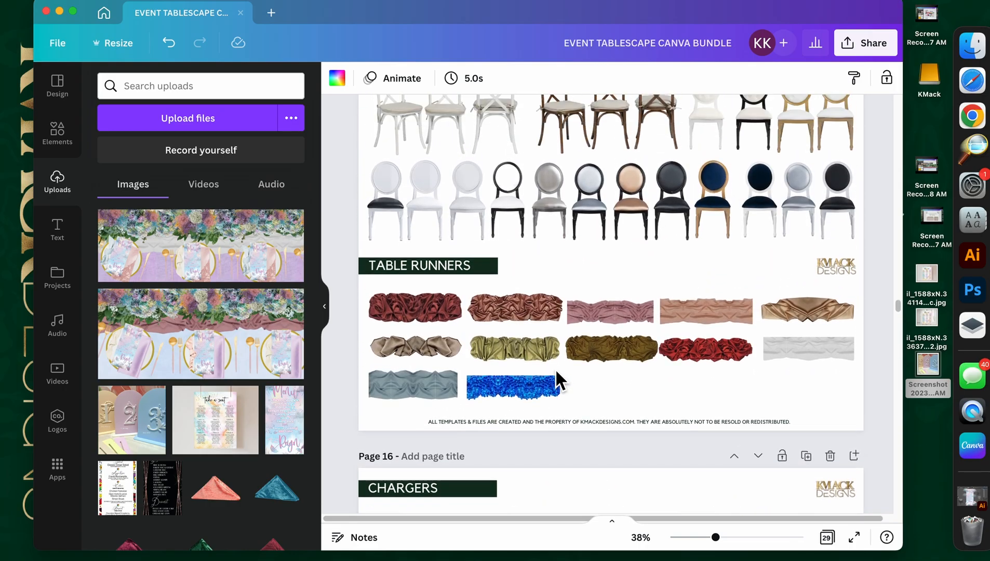
{"action": "scroll", "coordinate": [555, 369], "scroll_direction": "up", "scroll_amount": 8}
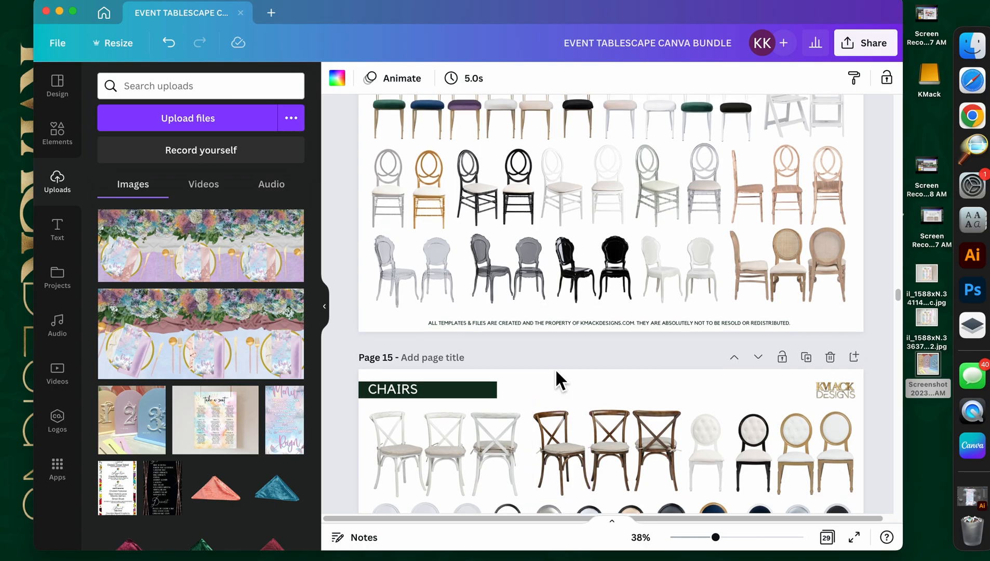
{"action": "scroll", "coordinate": [555, 368], "scroll_direction": "up", "scroll_amount": 4}
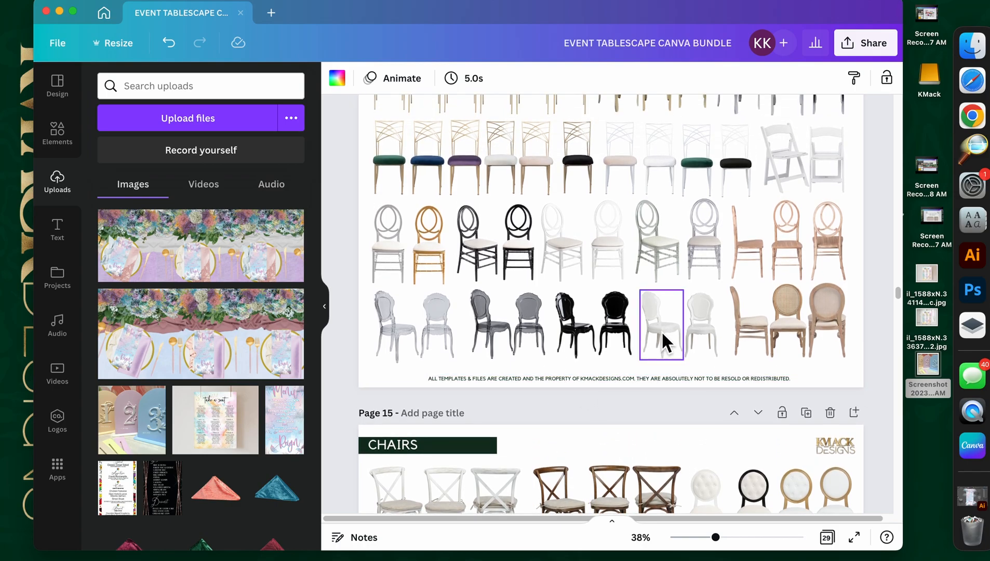
{"action": "scroll", "coordinate": [661, 331], "scroll_direction": "up", "scroll_amount": 7}
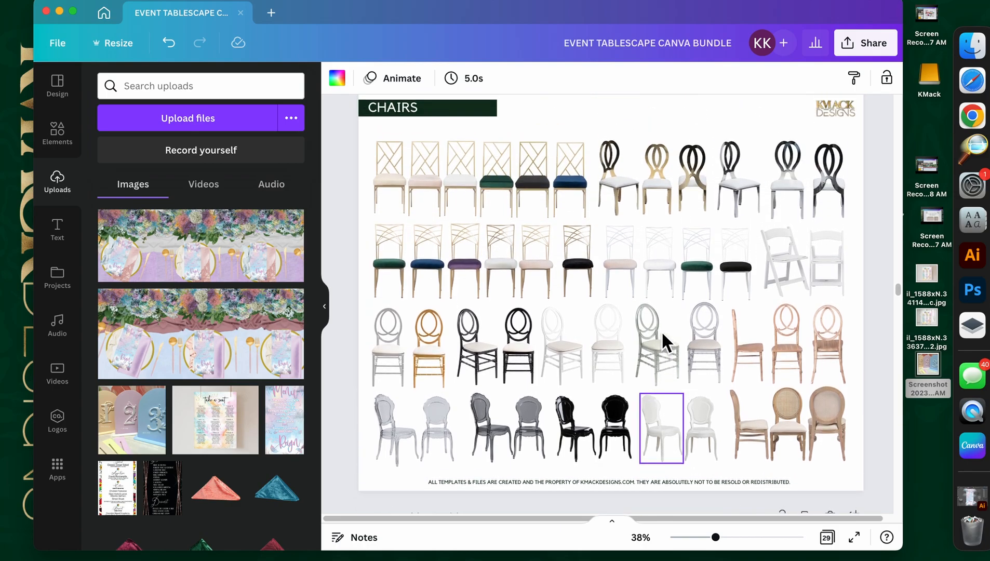
{"action": "scroll", "coordinate": [661, 331], "scroll_direction": "up", "scroll_amount": 8}
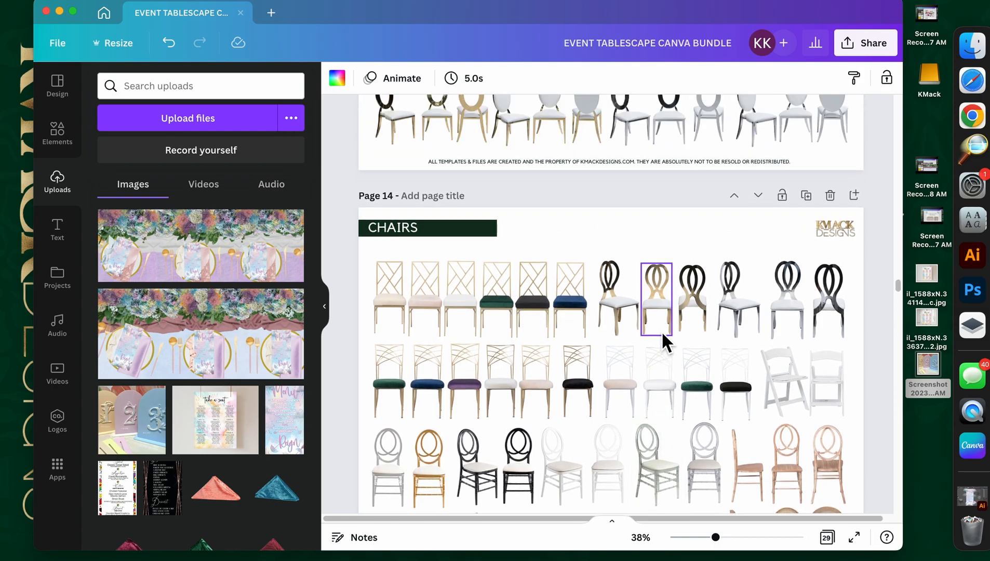
{"action": "scroll", "coordinate": [661, 331], "scroll_direction": "up", "scroll_amount": 20}
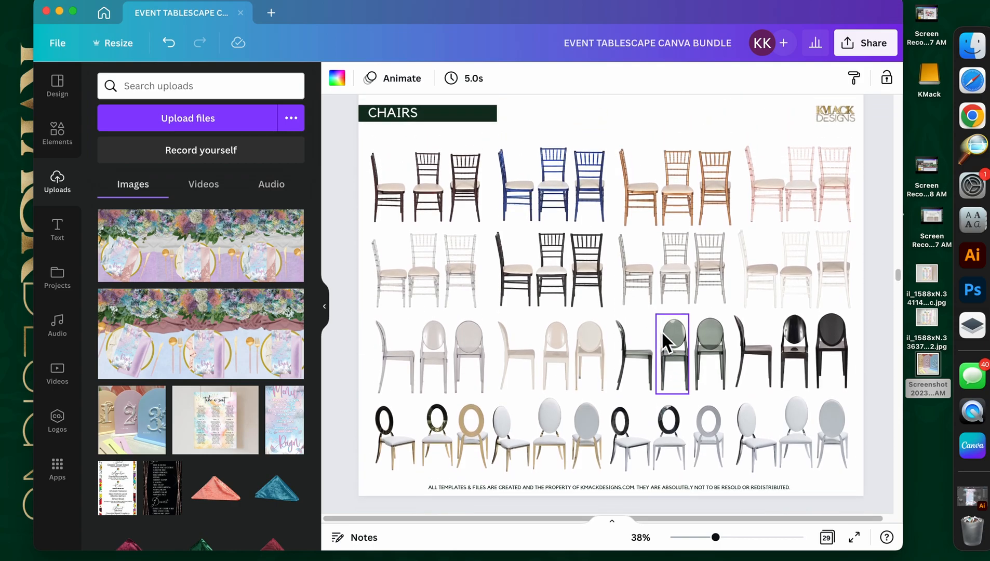
{"action": "scroll", "coordinate": [663, 338], "scroll_direction": "down", "scroll_amount": 2}
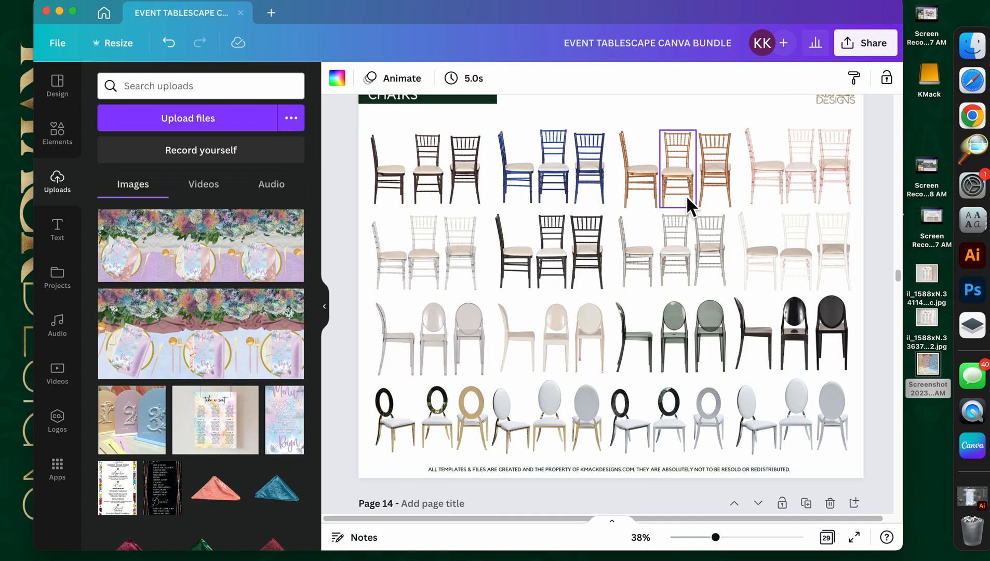
{"action": "scroll", "coordinate": [522, 290], "scroll_direction": "down", "scroll_amount": 20}
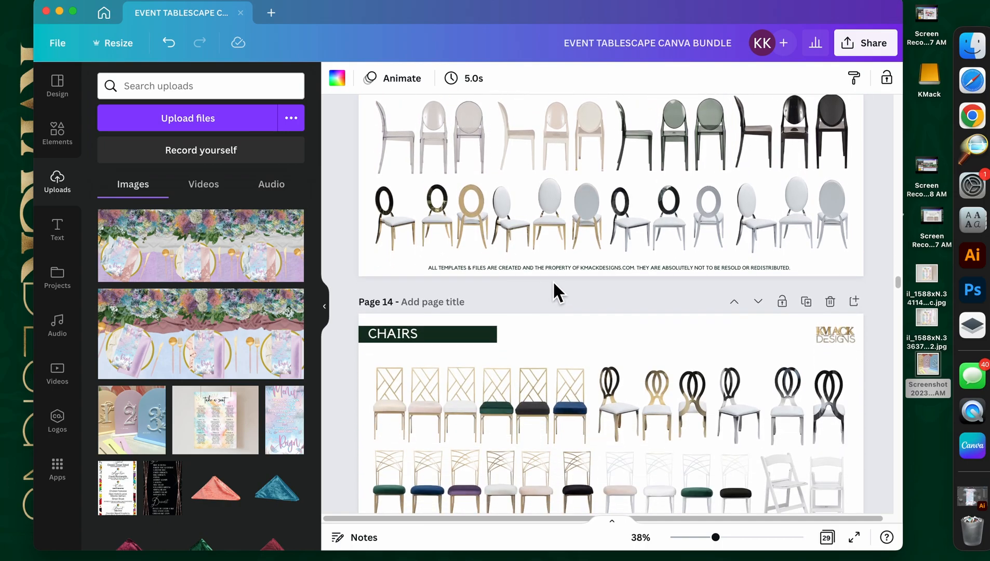
{"action": "scroll", "coordinate": [778, 354], "scroll_direction": "down", "scroll_amount": 12}
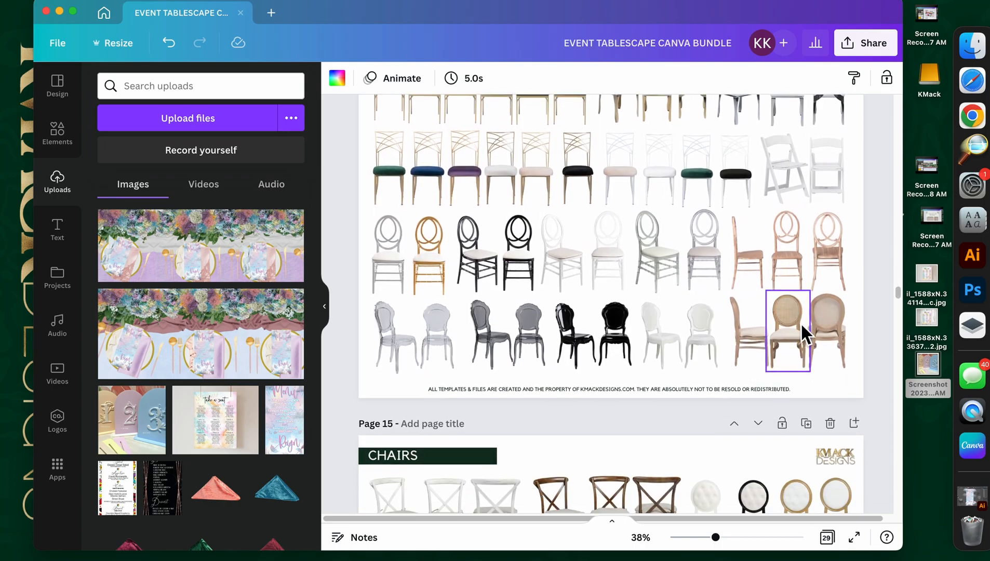
{"action": "scroll", "coordinate": [482, 328], "scroll_direction": "down", "scroll_amount": 6}
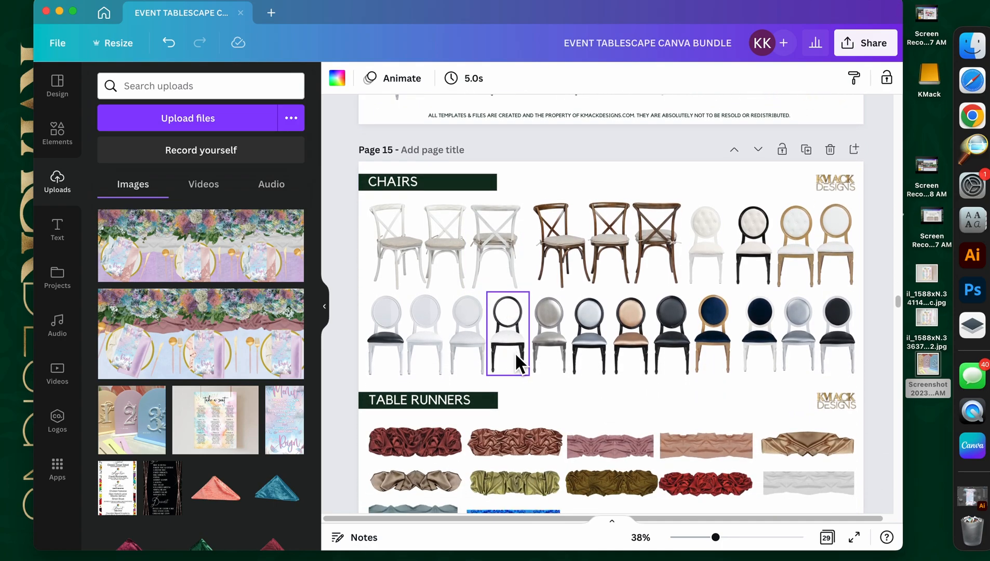
{"action": "scroll", "coordinate": [522, 353], "scroll_direction": "up", "scroll_amount": 2}
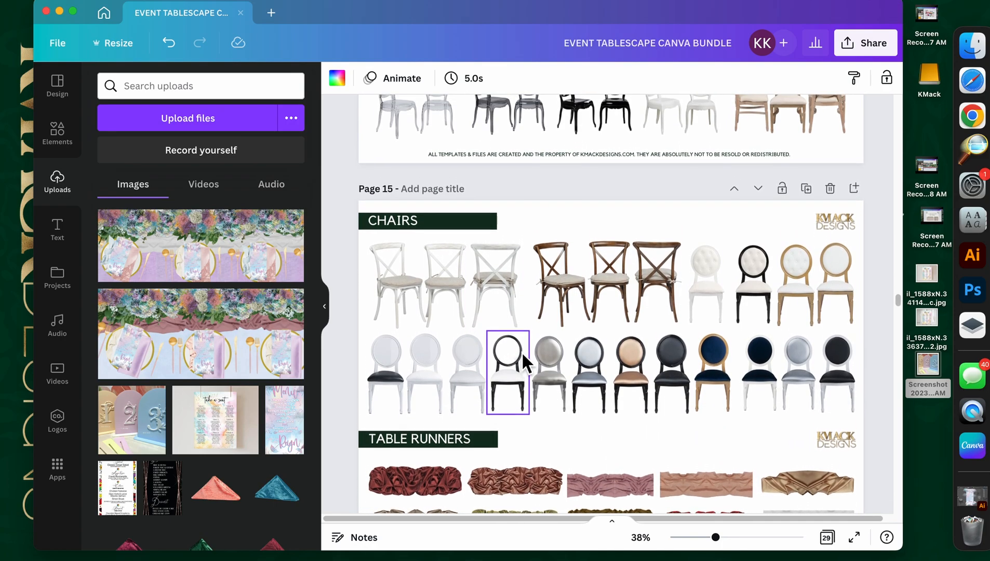
{"action": "scroll", "coordinate": [663, 347], "scroll_direction": "down", "scroll_amount": 2}
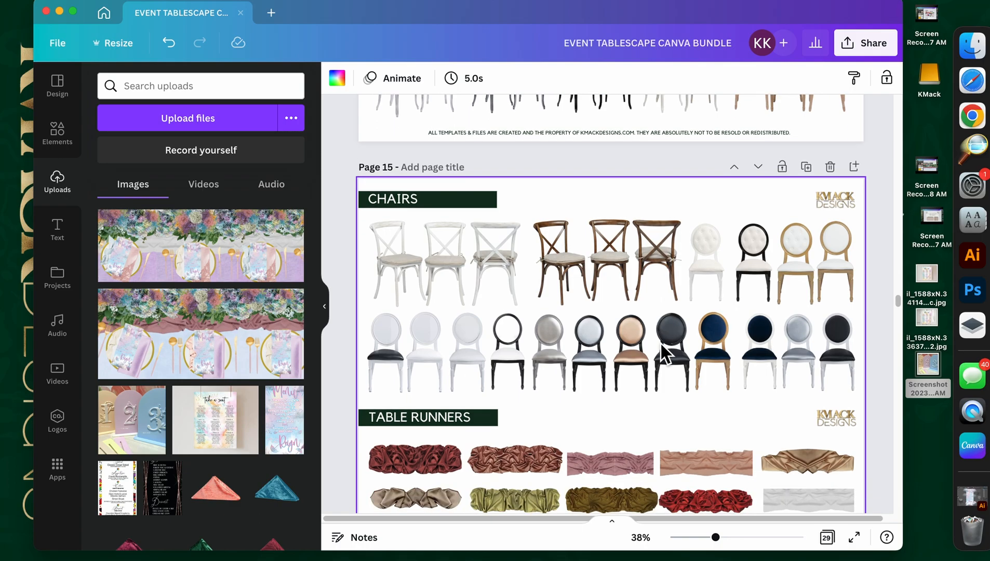
{"action": "scroll", "coordinate": [662, 344], "scroll_direction": "up", "scroll_amount": 6}
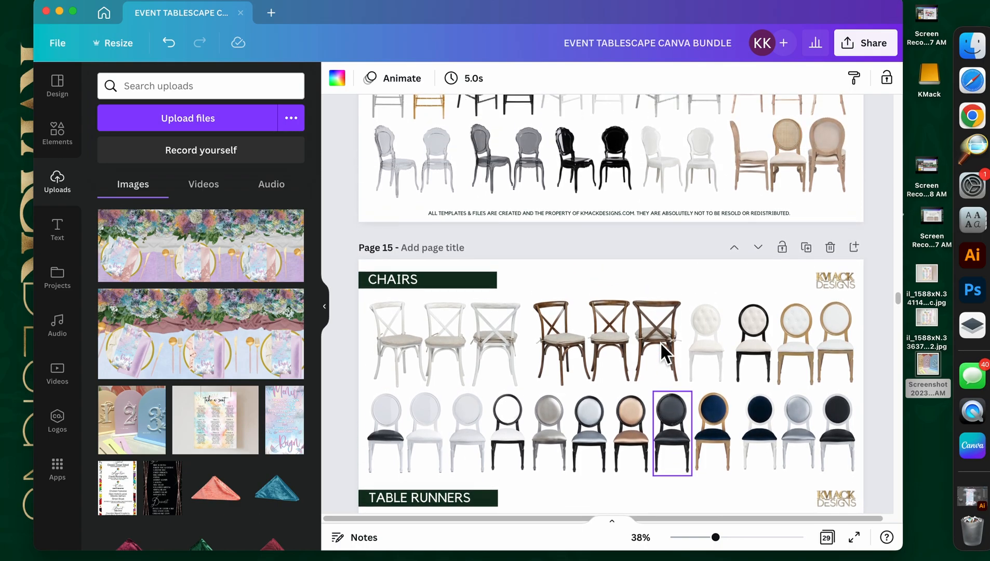
{"action": "scroll", "coordinate": [661, 344], "scroll_direction": "up", "scroll_amount": 9}
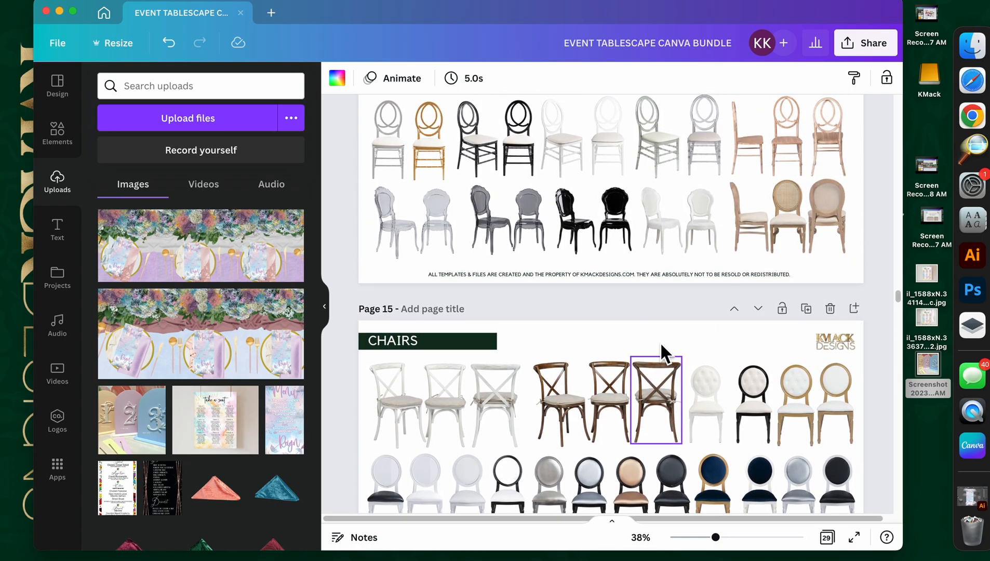
Step: Copy the two solid white round-back chairs from the bottom row of page 14 onto the page 21 tablescape example
{"action": "left_click", "coordinate": [658, 318]}
{"action": "left_click", "coordinate": [699, 318], "text": "shift"}
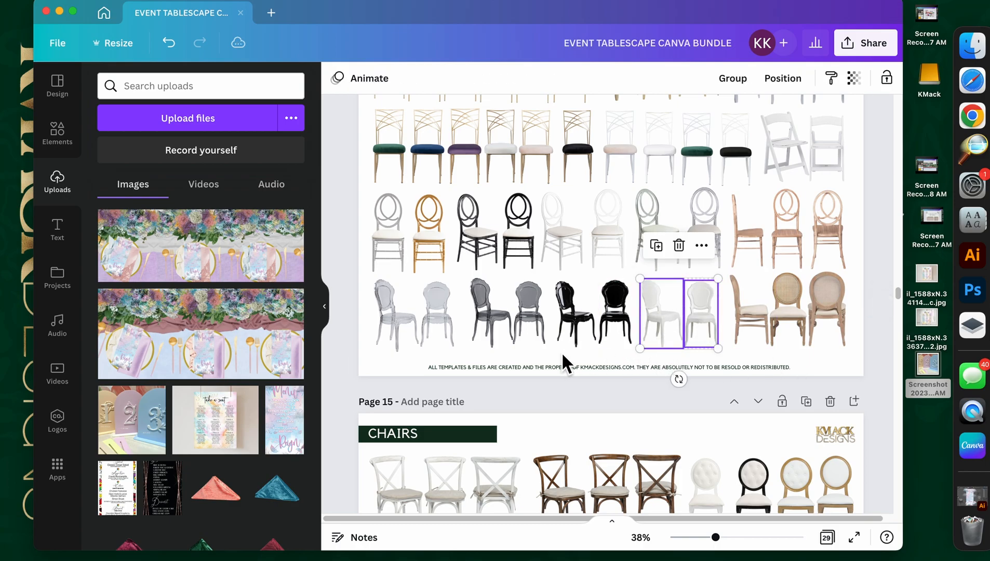
{"action": "scroll", "coordinate": [562, 352], "scroll_direction": "up", "scroll_amount": 4}
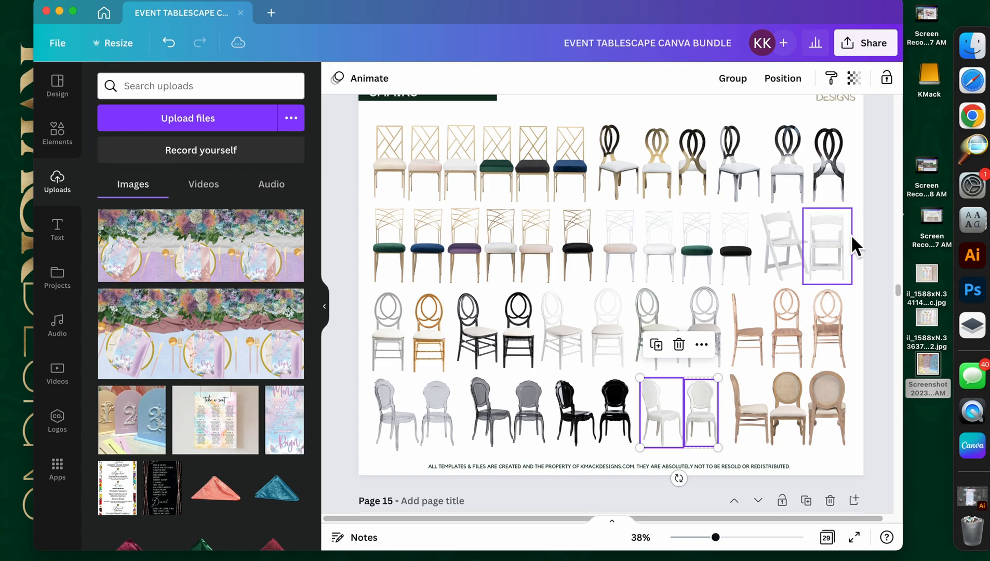
{"action": "left_click", "coordinate": [870, 235]}
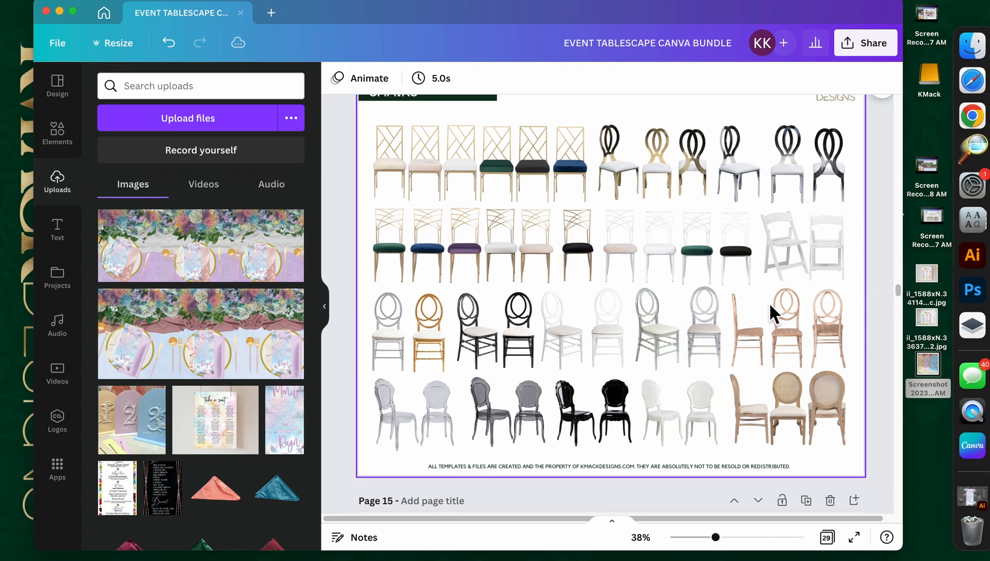
{"action": "scroll", "coordinate": [769, 302], "scroll_direction": "up", "scroll_amount": 2}
{"action": "scroll", "coordinate": [769, 302], "scroll_direction": "down", "scroll_amount": 10}
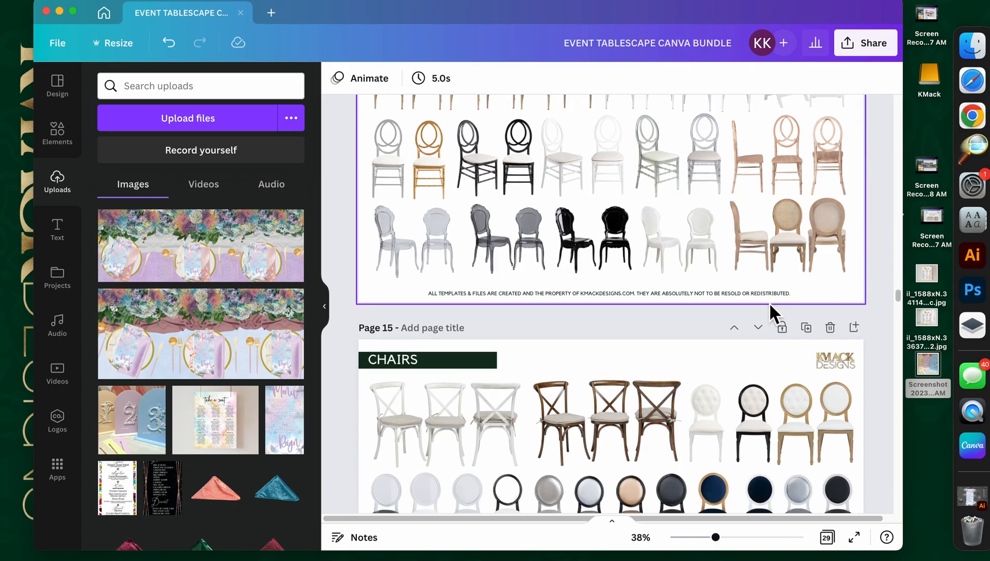
{"action": "scroll", "coordinate": [749, 342], "scroll_direction": "down", "scroll_amount": 15}
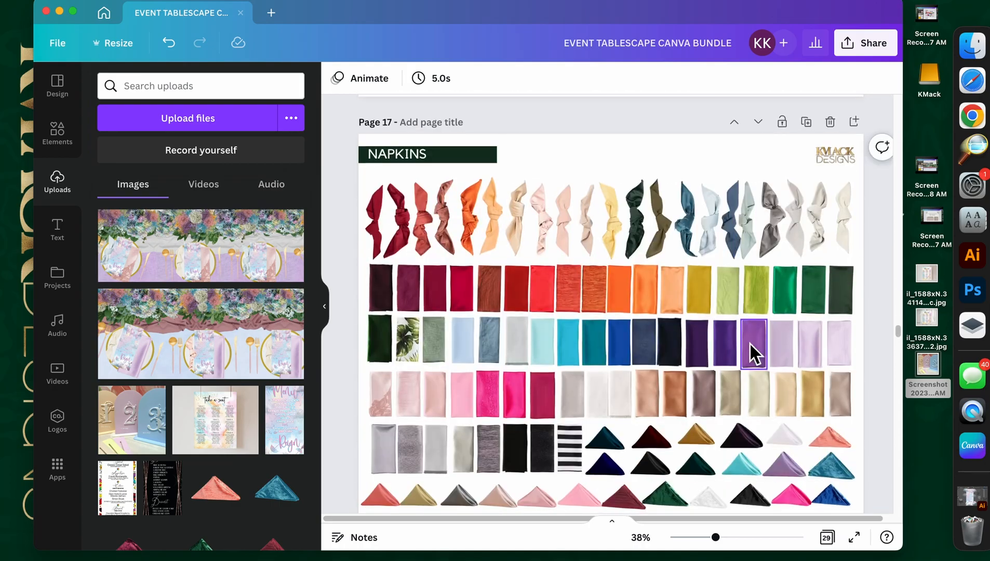
{"action": "scroll", "coordinate": [749, 341], "scroll_direction": "down", "scroll_amount": 15}
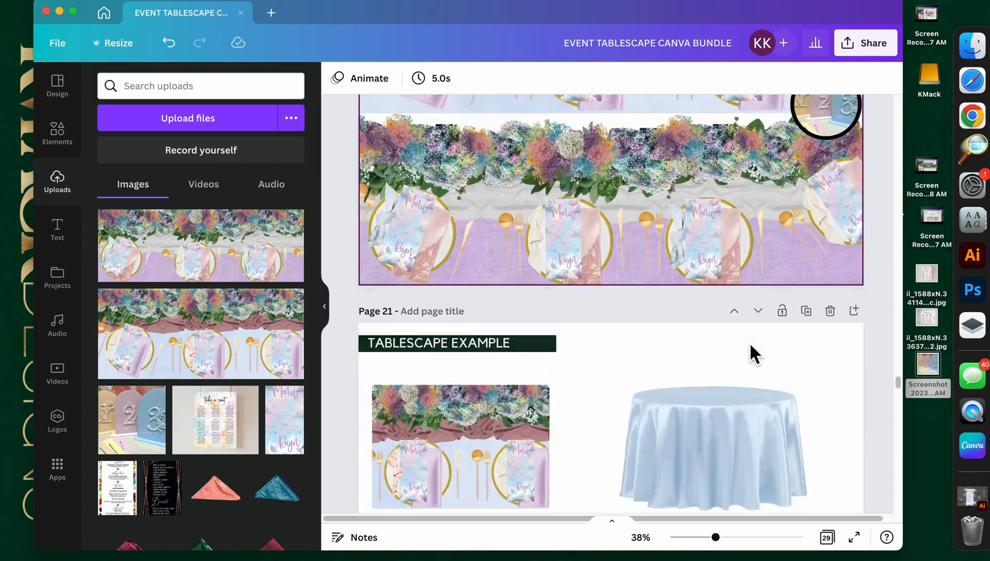
{"action": "scroll", "coordinate": [751, 348], "scroll_direction": "down", "scroll_amount": 4}
{"action": "left_click", "coordinate": [680, 481]}
Step: Enlarge the pasted white chairs and place the side-facing one at the left edge of the blue tablecloth
{"action": "left_click_drag", "start_coordinate": [683, 488], "coordinate": [613, 299]}
{"action": "left_click_drag", "start_coordinate": [656, 264], "coordinate": [704, 217]}
{"action": "left_click", "coordinate": [786, 331]}
{"action": "left_click_drag", "start_coordinate": [628, 311], "coordinate": [606, 296]}
{"action": "right_click", "coordinate": [618, 313]}
{"action": "left_click", "coordinate": [644, 323]}
{"action": "left_click", "coordinate": [667, 304]}
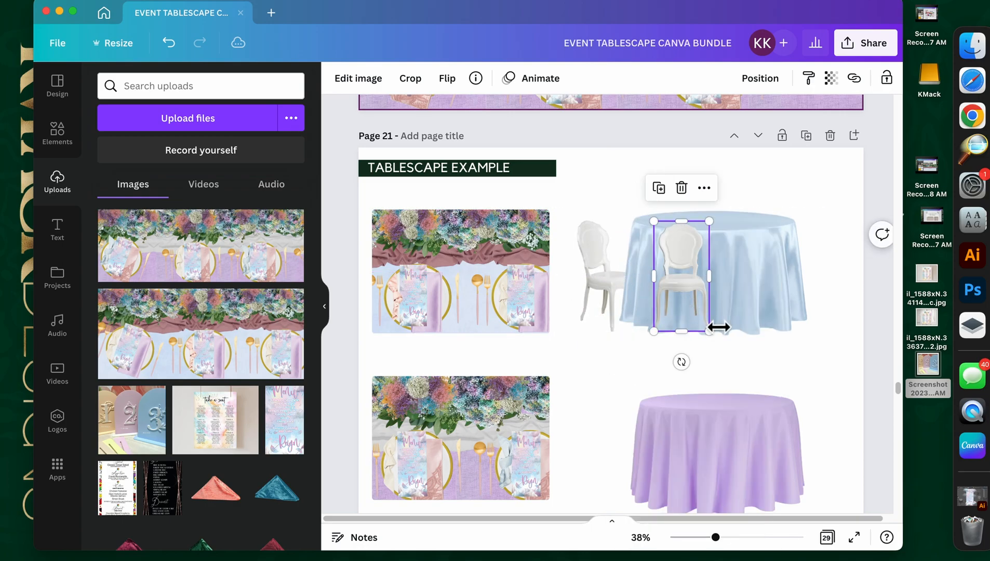
Step: Enlarge the other white chair and move both chairs up to the upper-left edge of the blue tablecloth
{"action": "left_click_drag", "start_coordinate": [709, 330], "coordinate": [712, 350]}
{"action": "left_click_drag", "start_coordinate": [685, 306], "coordinate": [667, 290]}
{"action": "left_click", "coordinate": [606, 275], "text": "shift"}
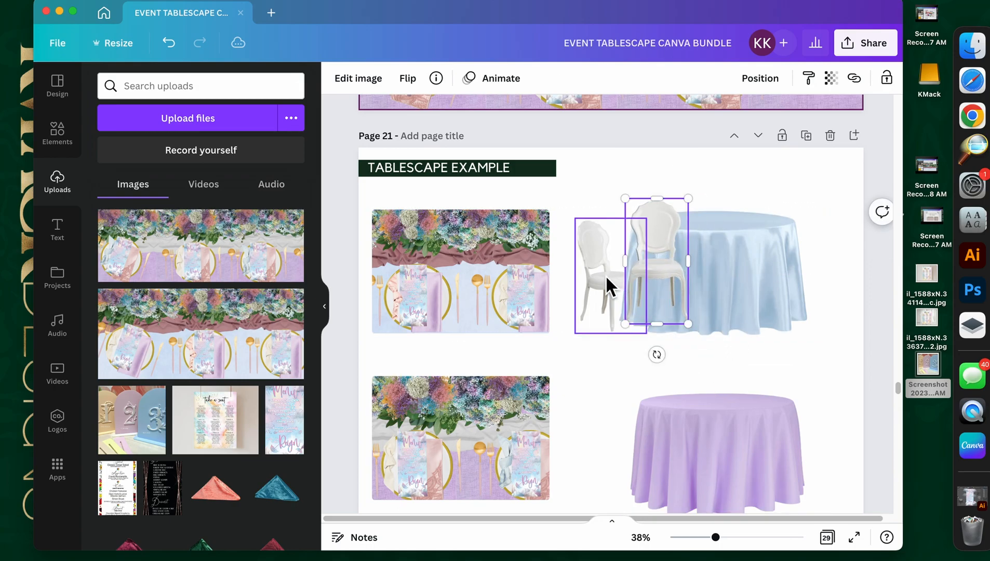
{"action": "left_click_drag", "start_coordinate": [603, 274], "coordinate": [619, 244]}
{"action": "left_click", "coordinate": [615, 241]}
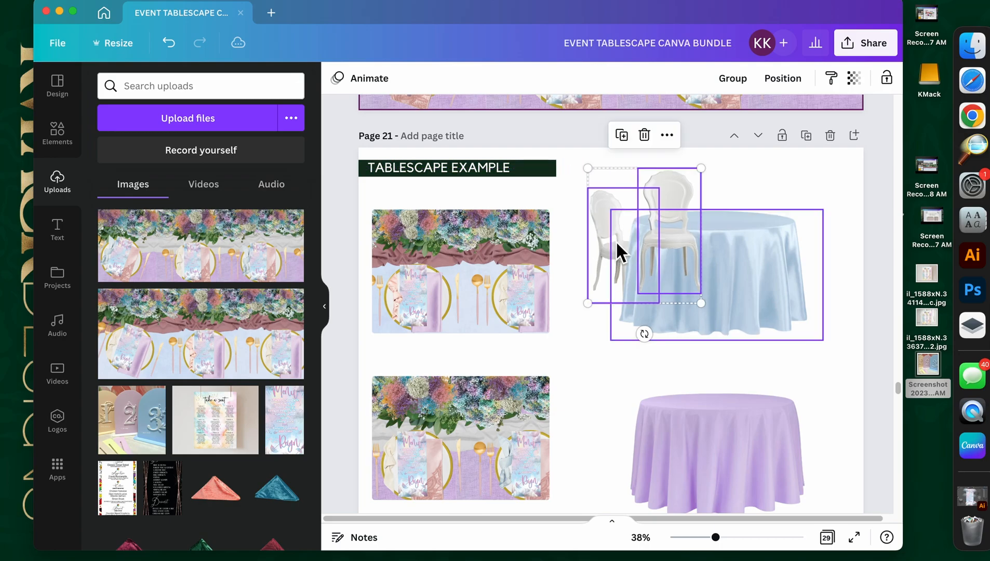
Step: Send both white chairs behind the blue tablecloth
{"action": "right_click", "coordinate": [613, 241]}
{"action": "left_click", "coordinate": [601, 229]}
{"action": "left_click", "coordinate": [678, 187], "text": "shift"}
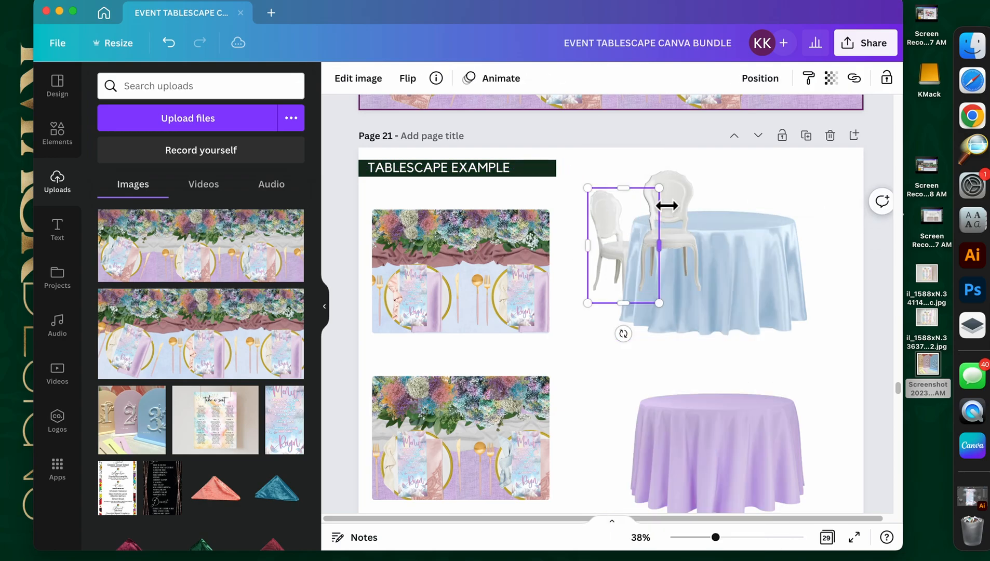
{"action": "right_click", "coordinate": [678, 191]}
{"action": "left_click", "coordinate": [735, 349]}
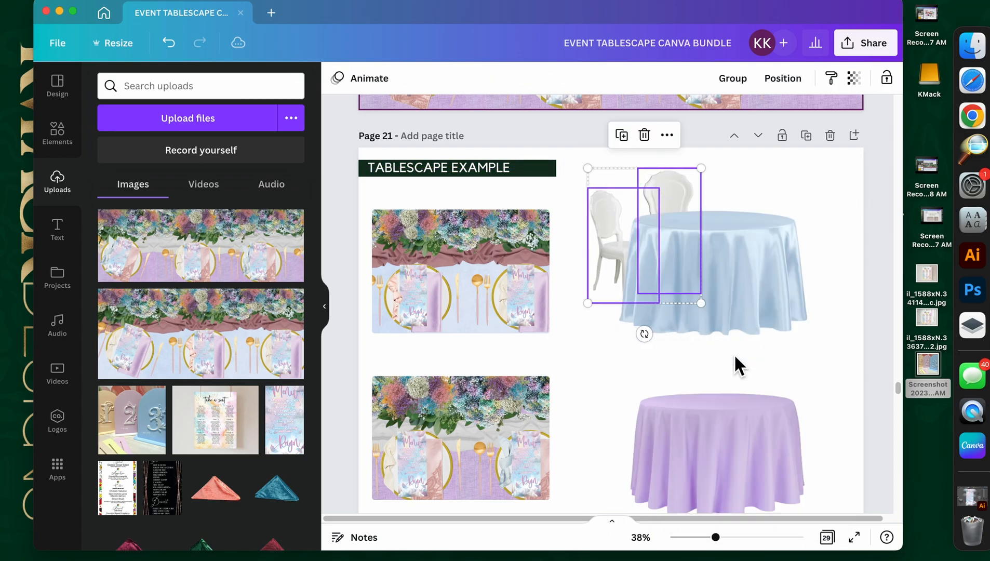
{"action": "left_click", "coordinate": [601, 385]}
Step: Adjust the rear white chair's position slightly and enlarge the side-facing chair beside the blue tablecloth
{"action": "left_click", "coordinate": [668, 190]}
{"action": "left_click_drag", "start_coordinate": [668, 190], "coordinate": [673, 197]}
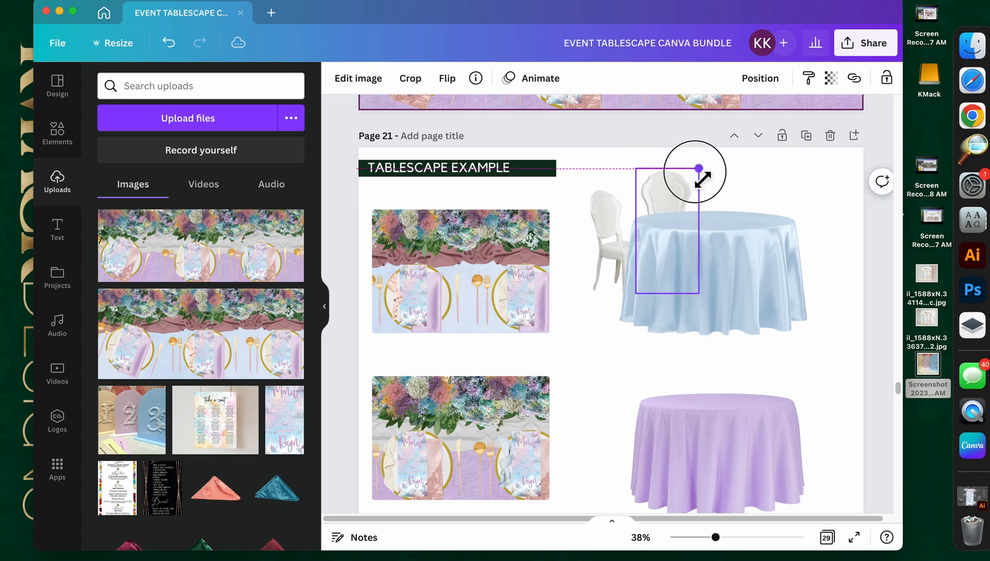
{"action": "left_click_drag", "start_coordinate": [616, 207], "coordinate": [616, 206]}
{"action": "left_click_drag", "start_coordinate": [655, 293], "coordinate": [658, 297]}
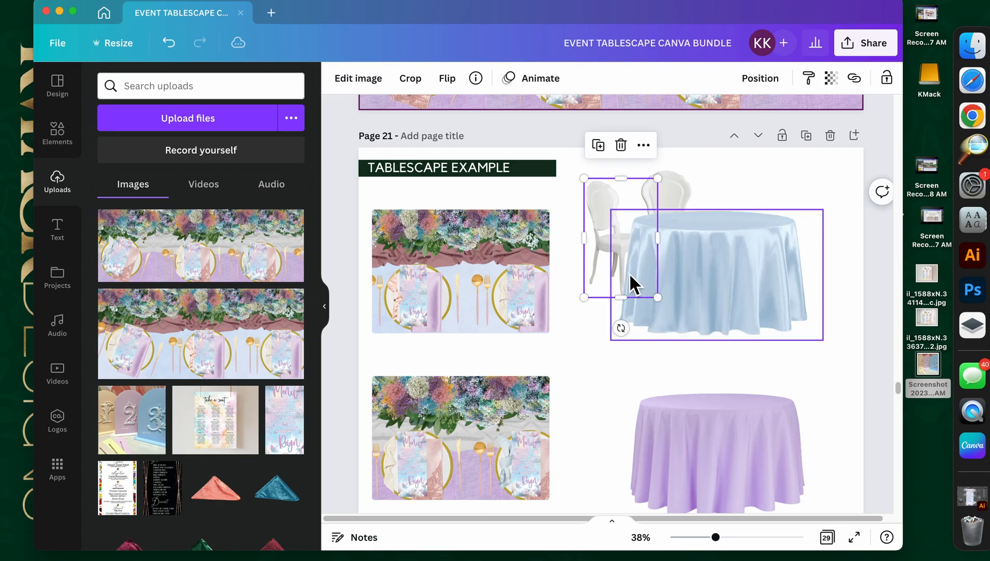
Step: Add a copy of the side-facing chair and stagger the two along the blue tablecloth's left side, one in front
{"action": "left_click_drag", "start_coordinate": [611, 239], "coordinate": [633, 293]}
{"action": "left_click", "coordinate": [616, 356]}
{"action": "left_click_drag", "start_coordinate": [610, 207], "coordinate": [696, 199]}
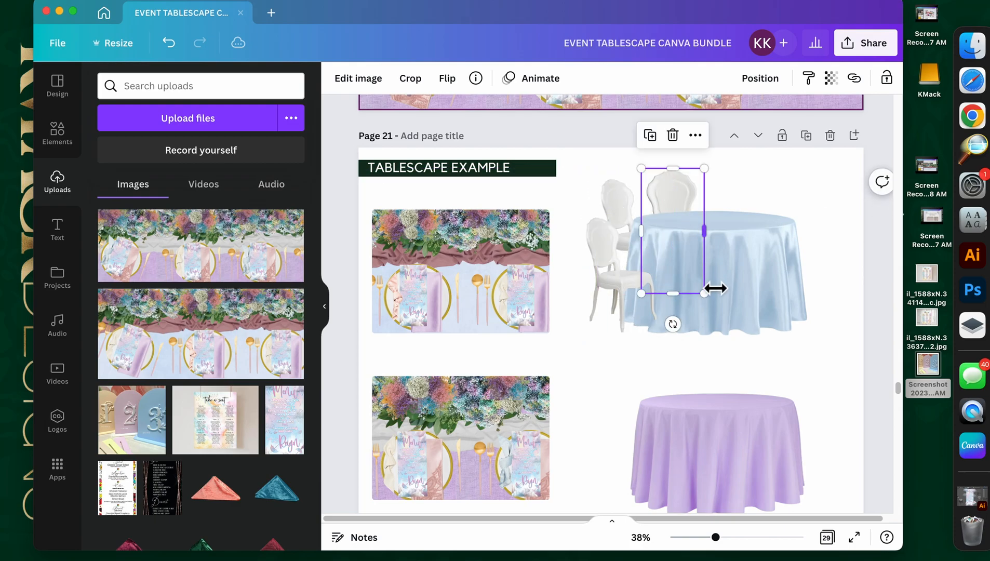
Step: Shrink the rear chair slightly, place a copy beside it, and arrange both behind the blue tablecloth
{"action": "left_click_drag", "start_coordinate": [704, 293], "coordinate": [694, 296]}
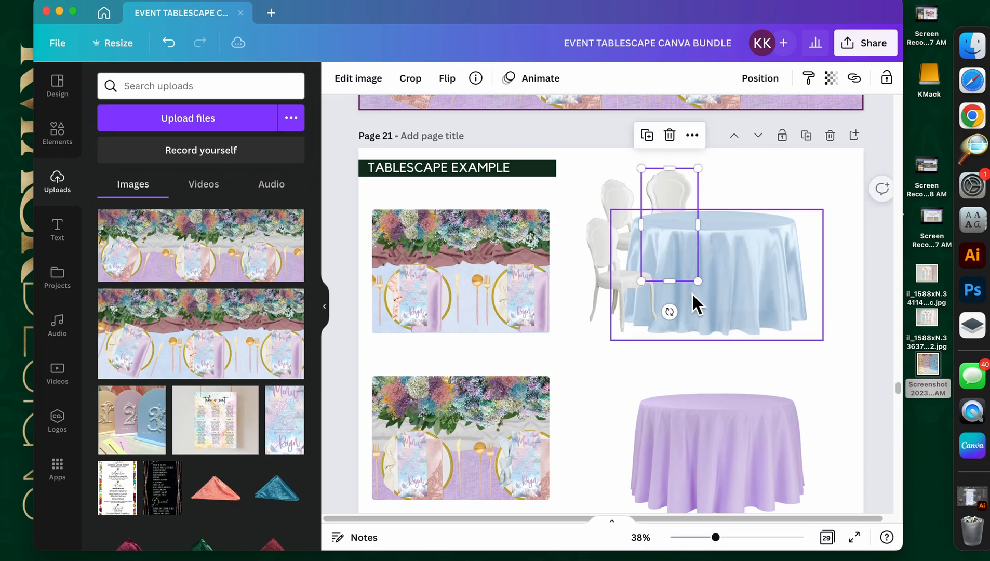
{"action": "left_click_drag", "start_coordinate": [678, 210], "coordinate": [726, 201]}
{"action": "right_click", "coordinate": [738, 171]}
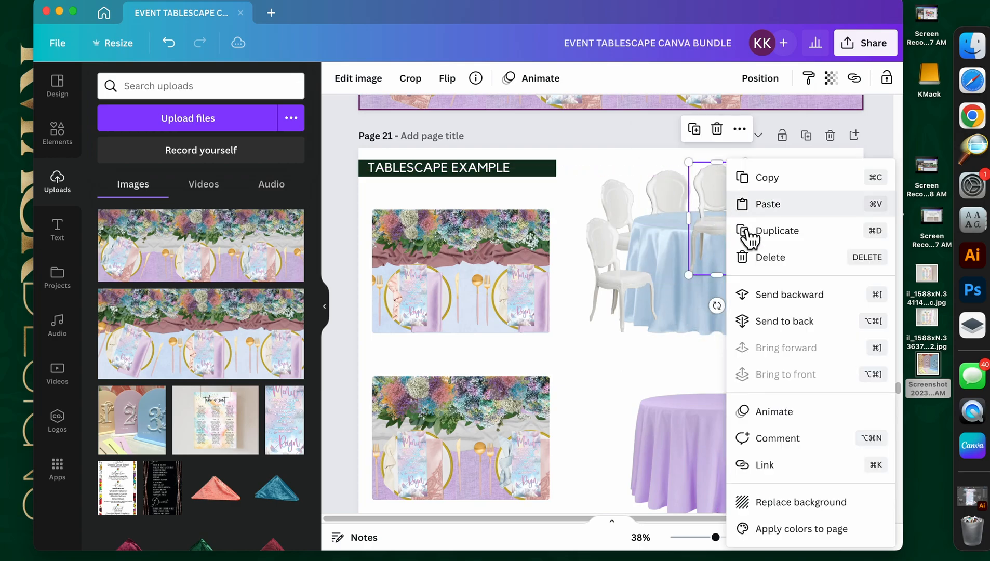
{"action": "left_click", "coordinate": [791, 336]}
{"action": "left_click", "coordinate": [673, 188]}
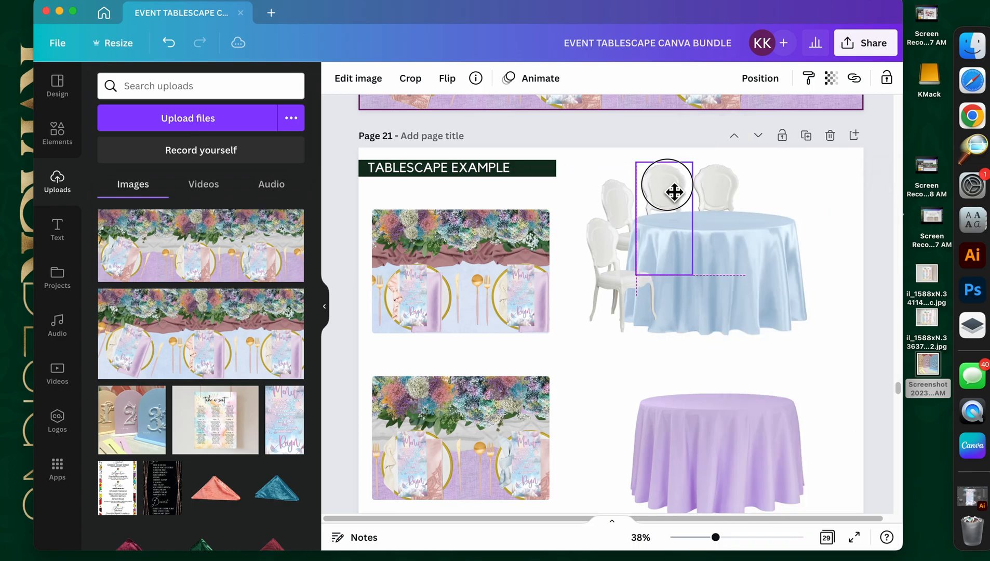
{"action": "left_click", "coordinate": [726, 203]}
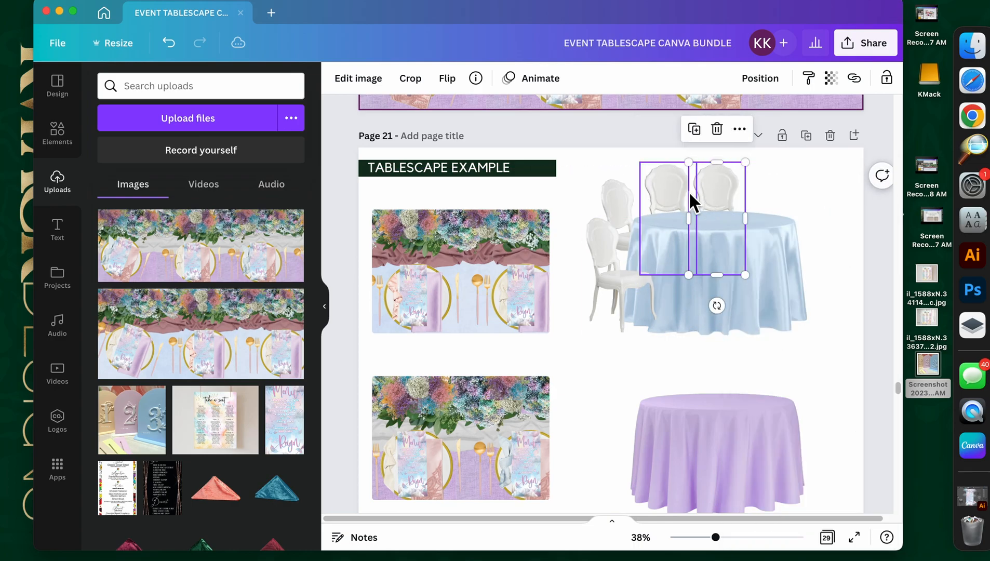
Step: Copy the two side-facing chairs on the blue tablecloth's left side and place the copies at its right side
{"action": "left_click", "coordinate": [623, 205]}
{"action": "left_click", "coordinate": [612, 240], "text": "shift"}
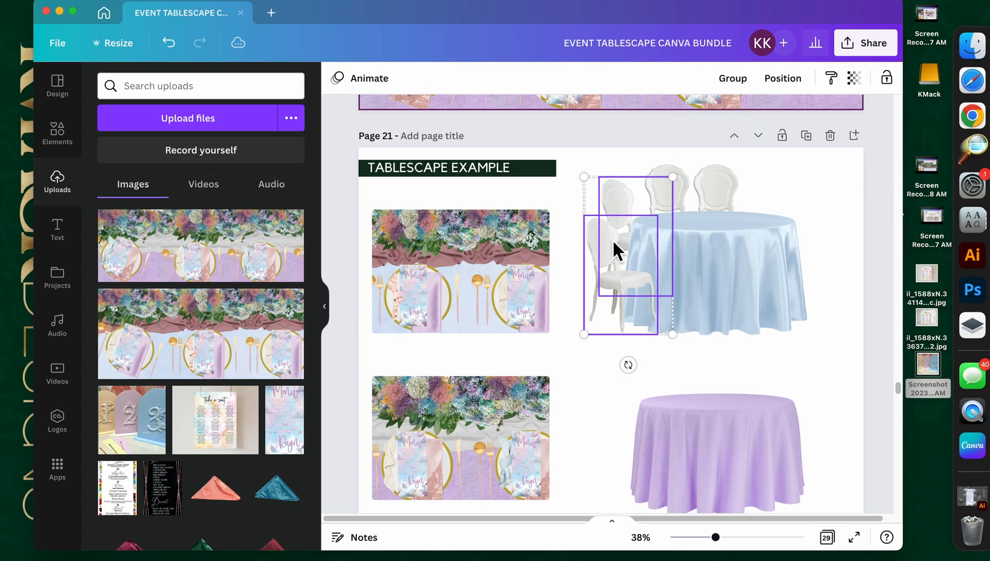
{"action": "left_click_drag", "start_coordinate": [634, 262], "coordinate": [780, 209]}
{"action": "right_click", "coordinate": [780, 208]}
{"action": "left_click", "coordinate": [788, 207]}
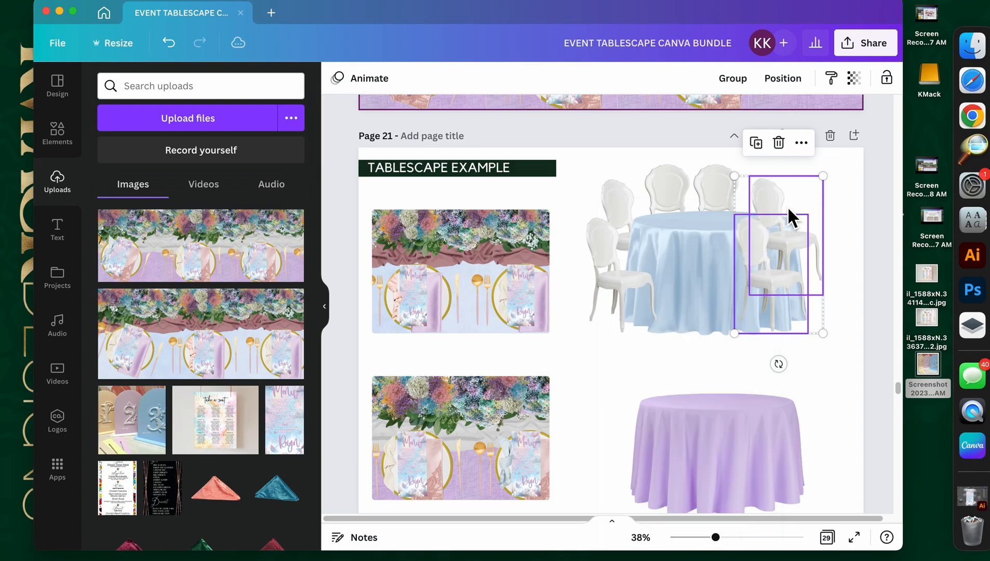
Step: Flip both copied chairs horizontally to face the blue table, and shift the pair slightly outward
{"action": "left_click", "coordinate": [575, 161]}
{"action": "left_click", "coordinate": [782, 221]}
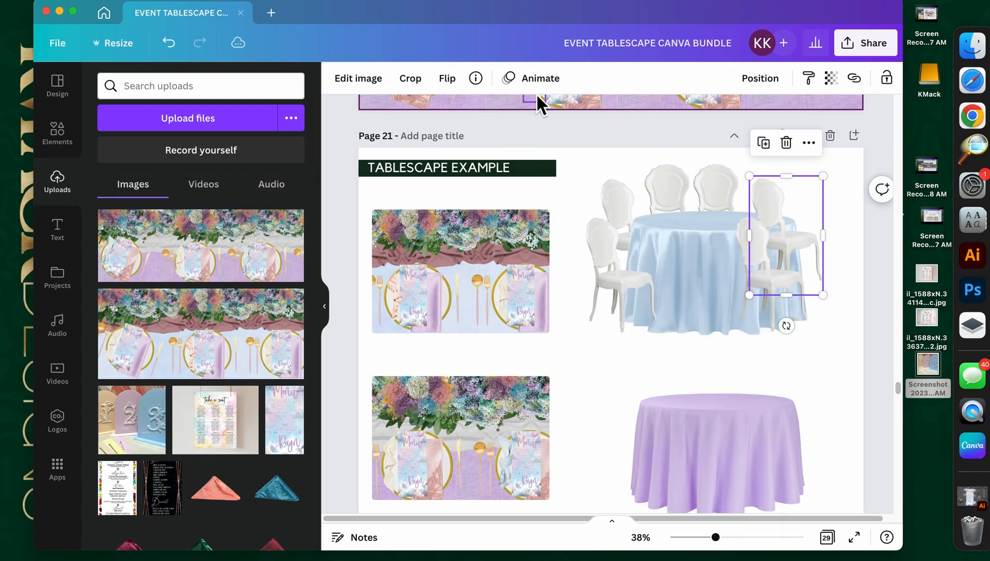
{"action": "left_click", "coordinate": [448, 79]}
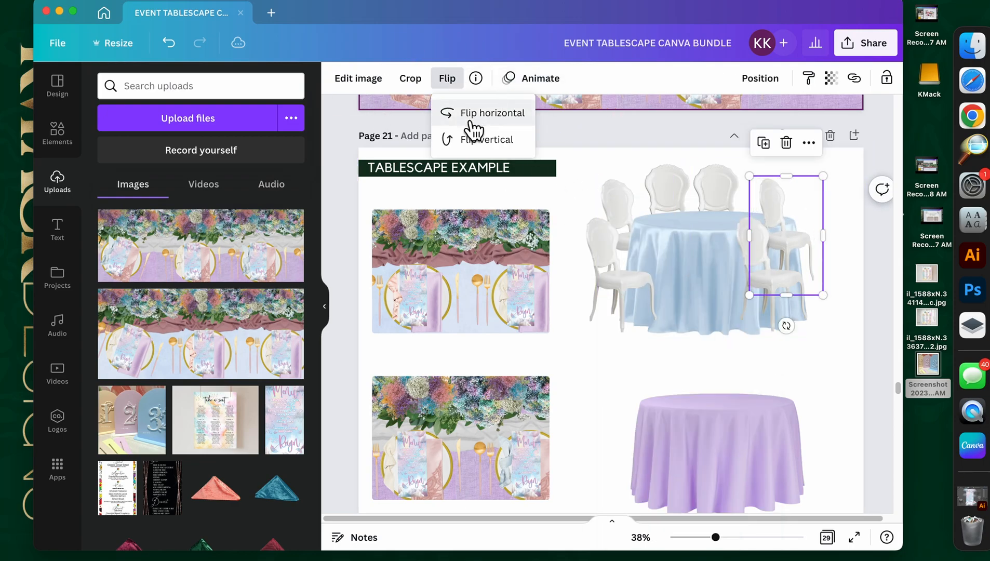
{"action": "left_click_drag", "start_coordinate": [798, 221], "coordinate": [783, 260]}
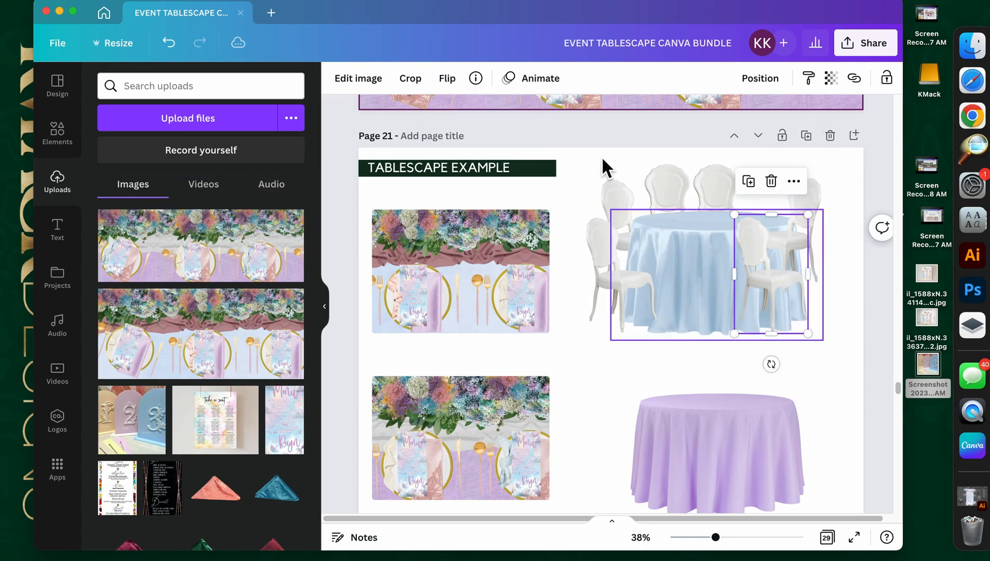
{"action": "left_click", "coordinate": [448, 79]}
{"action": "left_click", "coordinate": [489, 113]}
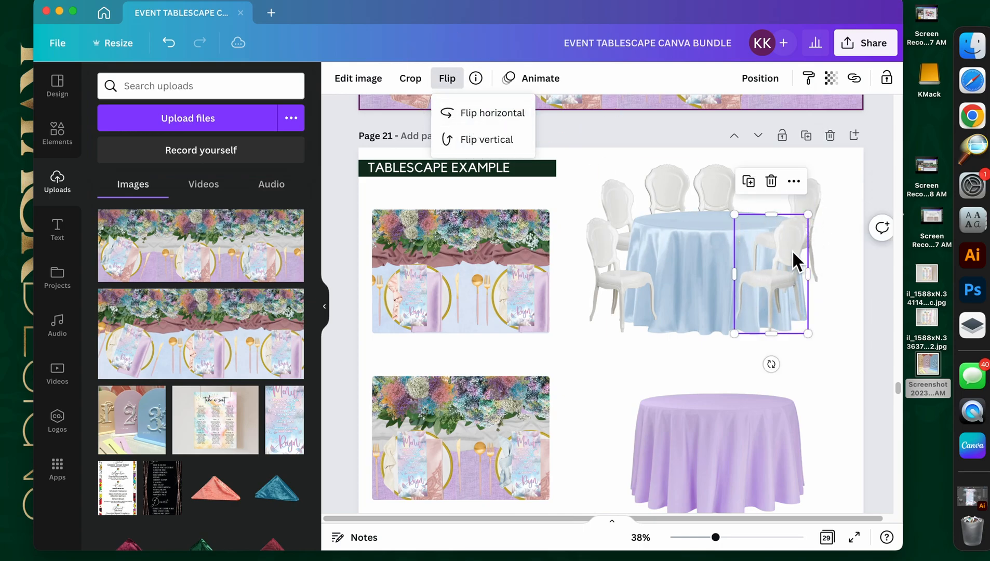
{"action": "left_click", "coordinate": [821, 214], "text": "shift"}
{"action": "left_click_drag", "start_coordinate": [819, 214], "coordinate": [819, 215]}
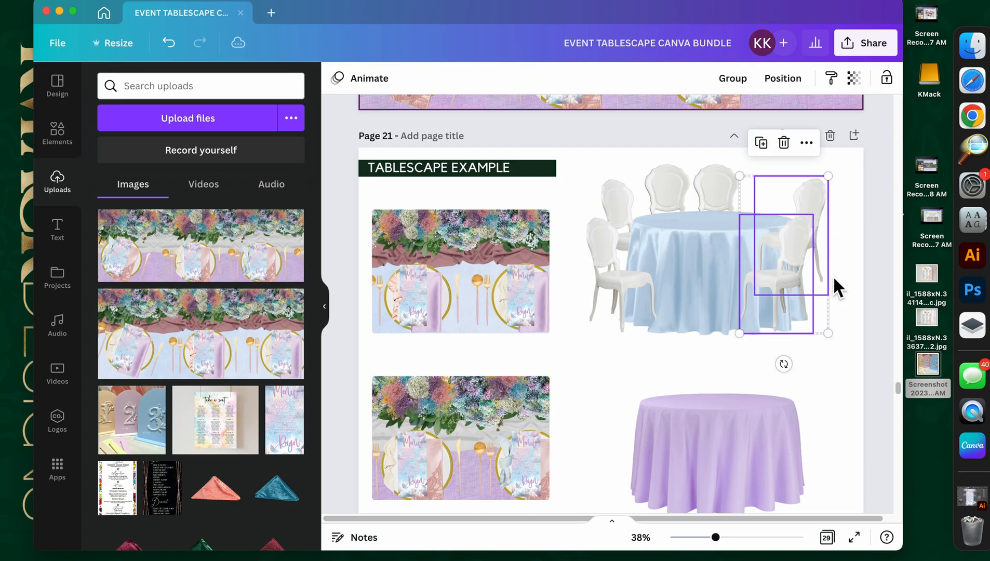
Step: Send the rear right-side chair behind the blue tablecloth and move the two front side chairs slightly lower
{"action": "left_click", "coordinate": [810, 195]}
{"action": "right_click", "coordinate": [811, 187]}
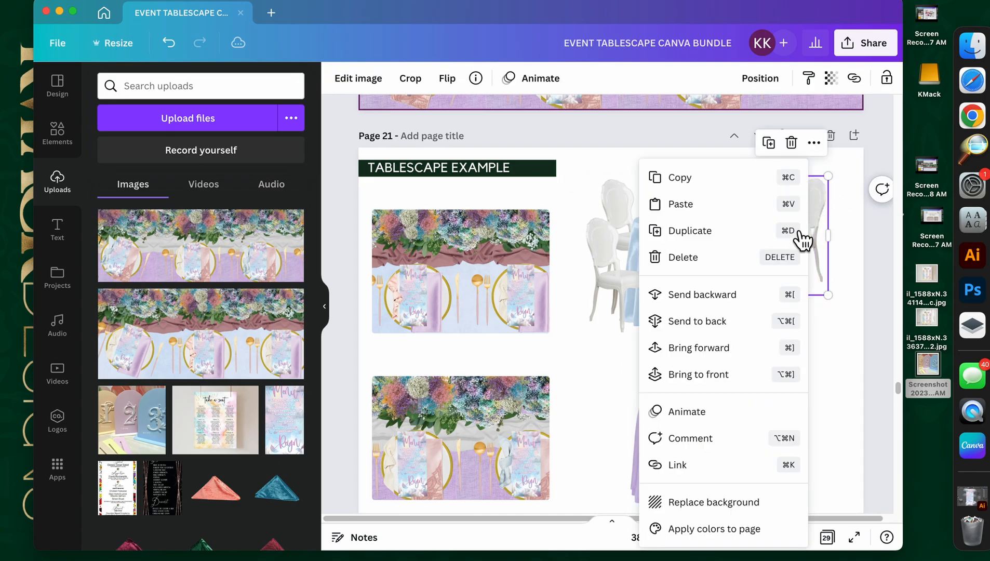
{"action": "left_click", "coordinate": [733, 328]}
{"action": "left_click_drag", "start_coordinate": [796, 276], "coordinate": [822, 283]}
{"action": "mouse_move", "coordinate": [637, 302]}
{"action": "left_mouse_down"}
{"action": "mouse_move", "coordinate": [627, 307]}
{"action": "mouse_move", "coordinate": [637, 307]}
{"action": "left_mouse_up"}
{"action": "left_click", "coordinate": [797, 192]}
Step: Add a third chair along the blue table's rear, space the row evenly, and send the chairs behind the tablecloth
{"action": "left_click_drag", "start_coordinate": [730, 181], "coordinate": [771, 188]}
{"action": "left_click", "coordinate": [668, 185]}
{"action": "left_click_drag", "start_coordinate": [669, 186], "coordinate": [747, 190]}
{"action": "key", "text": "super+d"}
{"action": "left_click", "coordinate": [667, 188], "text": "shift"}
{"action": "right_click", "coordinate": [697, 197]}
{"action": "left_click", "coordinate": [748, 352]}
{"action": "left_click", "coordinate": [800, 325]}
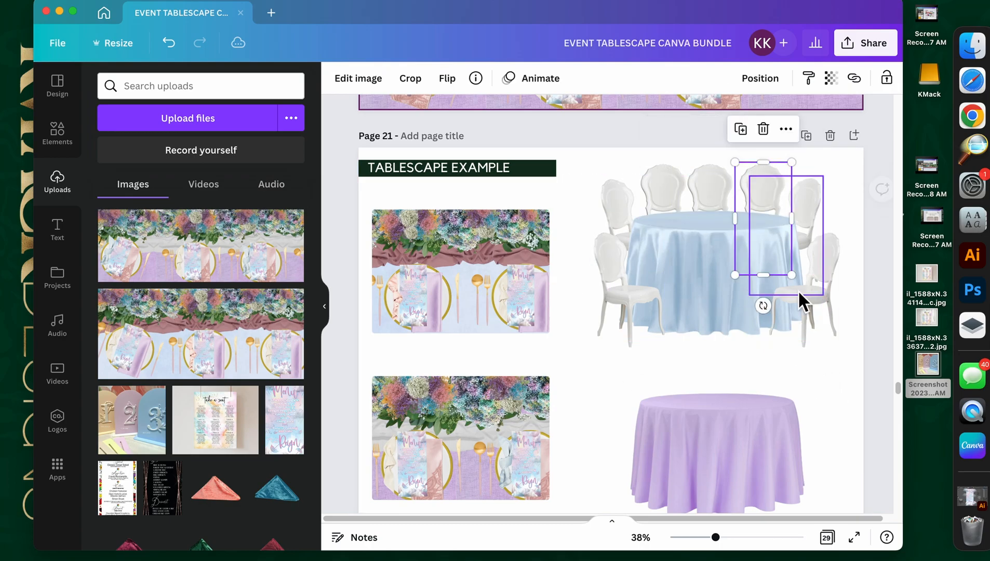
Step: Shift the rear chair on the blue table's right side slightly outward
{"action": "left_click", "coordinate": [839, 406]}
{"action": "scroll", "coordinate": [838, 405], "scroll_direction": "up", "scroll_amount": 1}
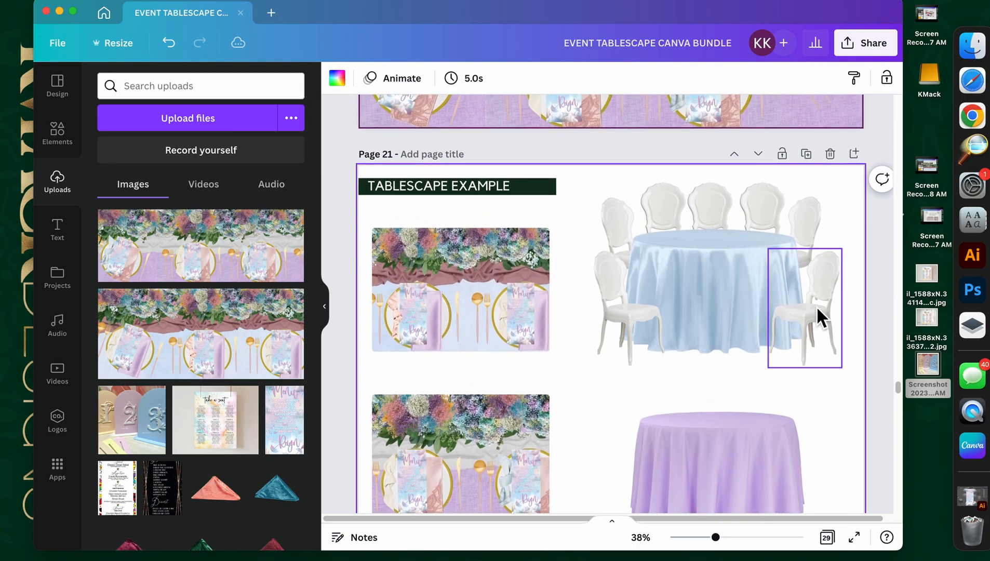
{"action": "left_click", "coordinate": [825, 289]}
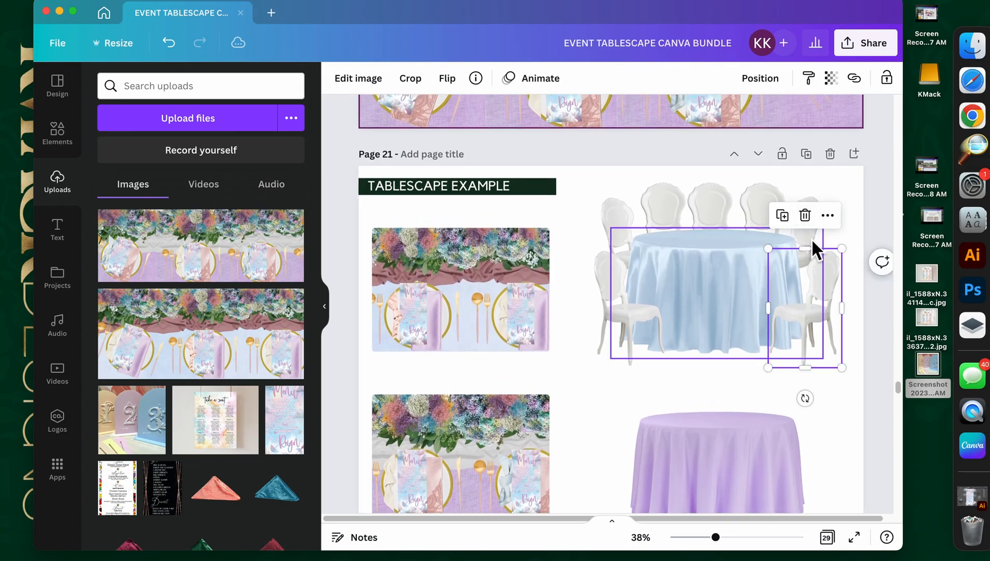
{"action": "left_click_drag", "start_coordinate": [813, 240], "coordinate": [826, 219]}
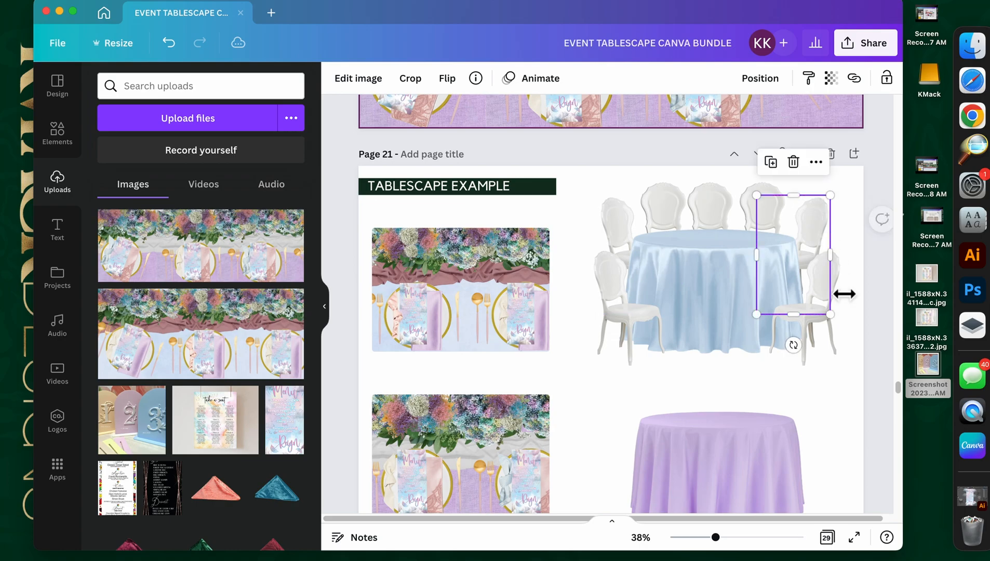
{"action": "left_click", "coordinate": [810, 362]}
Step: Copy the blue table's seven chairs around the lavender tablecloth and send the copies behind it
{"action": "left_click_drag", "start_coordinate": [580, 187], "coordinate": [826, 372]}
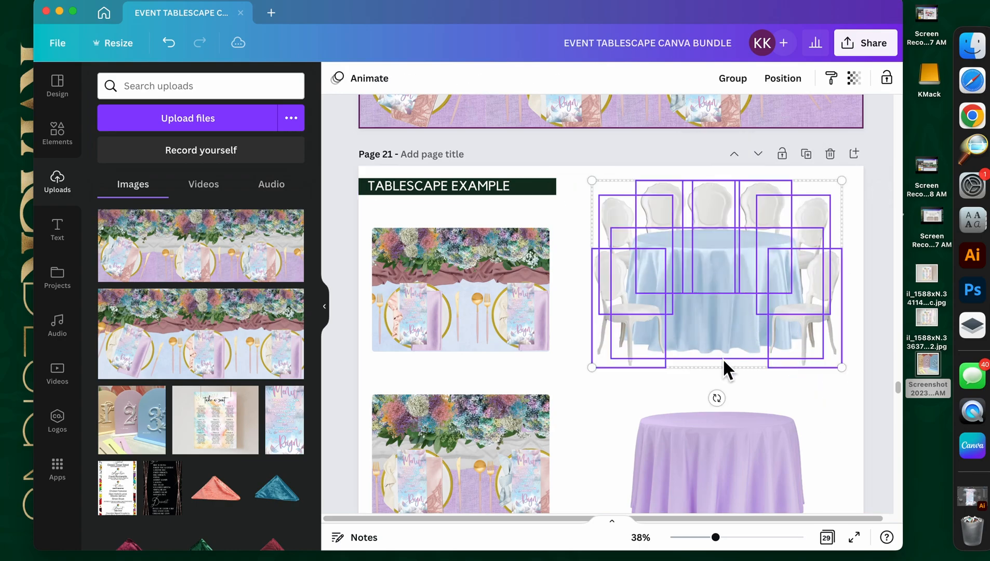
{"action": "scroll", "coordinate": [773, 451], "scroll_direction": "down", "scroll_amount": 3}
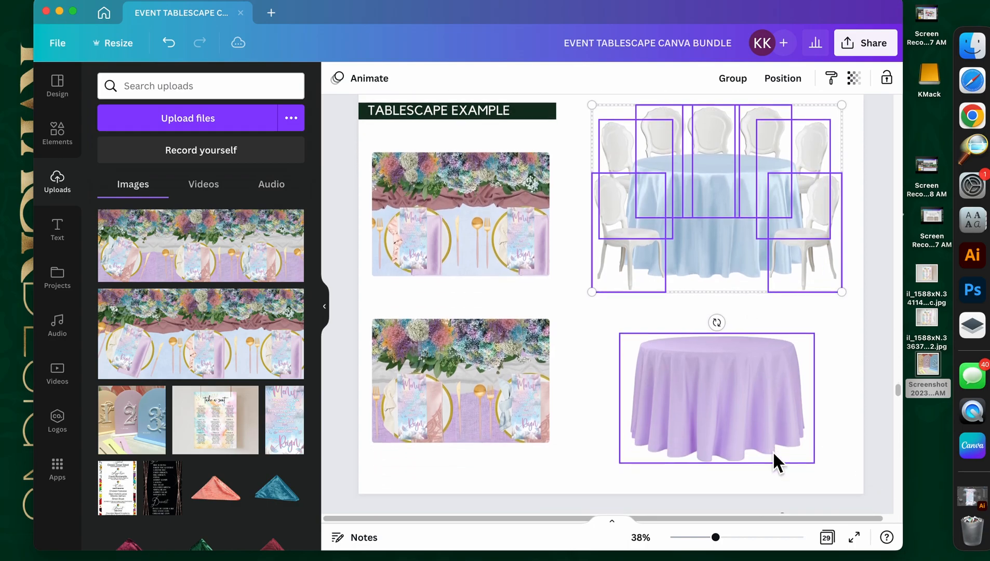
{"action": "left_click_drag", "start_coordinate": [648, 228], "coordinate": [657, 369]}
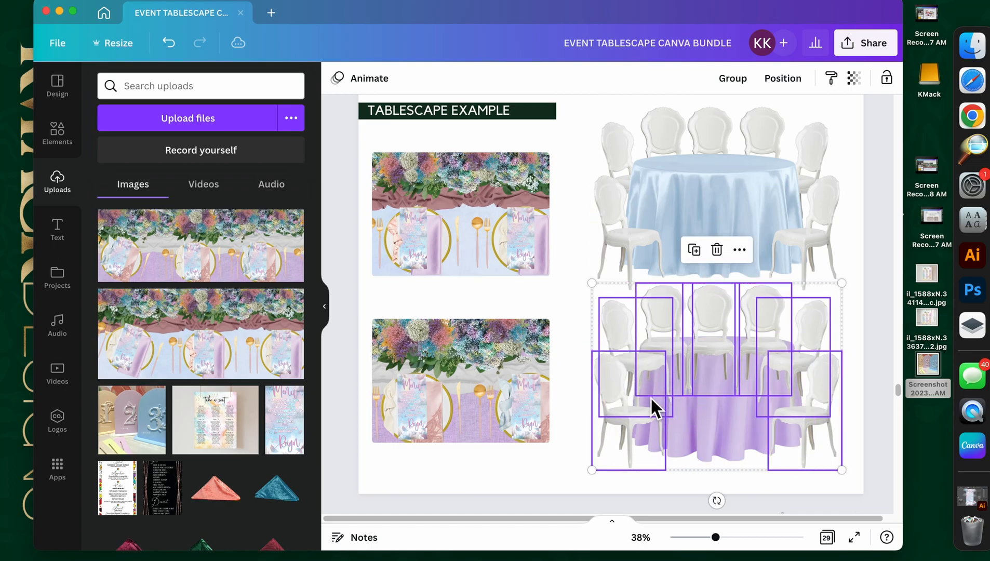
{"action": "right_click", "coordinate": [690, 365]}
{"action": "left_click", "coordinate": [735, 377]}
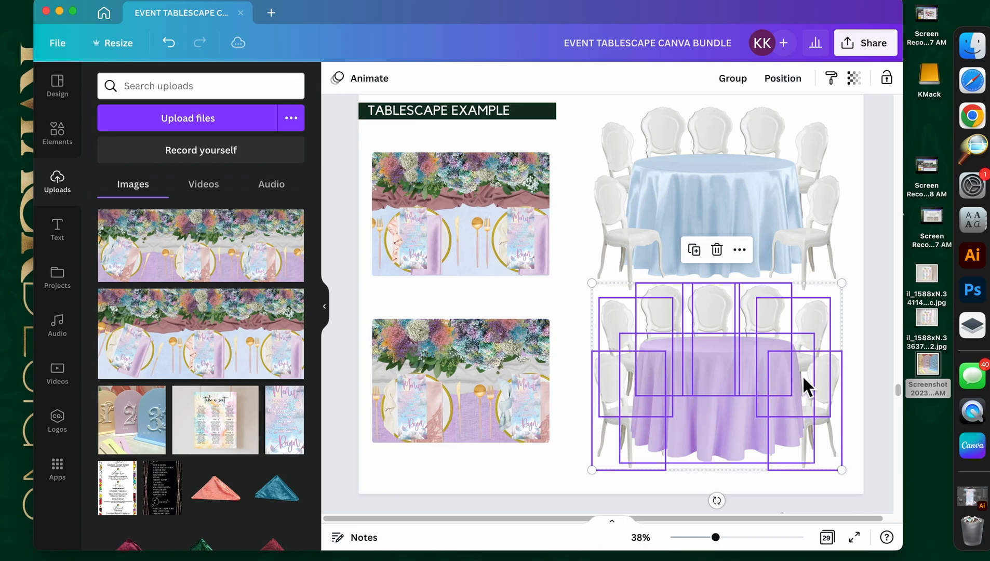
Step: Move the lavender table's chairs and its tablecloth slightly lower on the page
{"action": "left_click_drag", "start_coordinate": [832, 386], "coordinate": [831, 394]}
{"action": "left_click", "coordinate": [593, 409]}
{"action": "left_click", "coordinate": [705, 417]}
{"action": "left_click_drag", "start_coordinate": [705, 418], "coordinate": [705, 421]}
Step: Bring the lavender table's two front side chairs in front of the tablecloth and raise the tablecloth between them
{"action": "left_click", "coordinate": [602, 419]}
{"action": "left_click", "coordinate": [834, 418], "text": "shift"}
{"action": "right_click", "coordinate": [825, 418]}
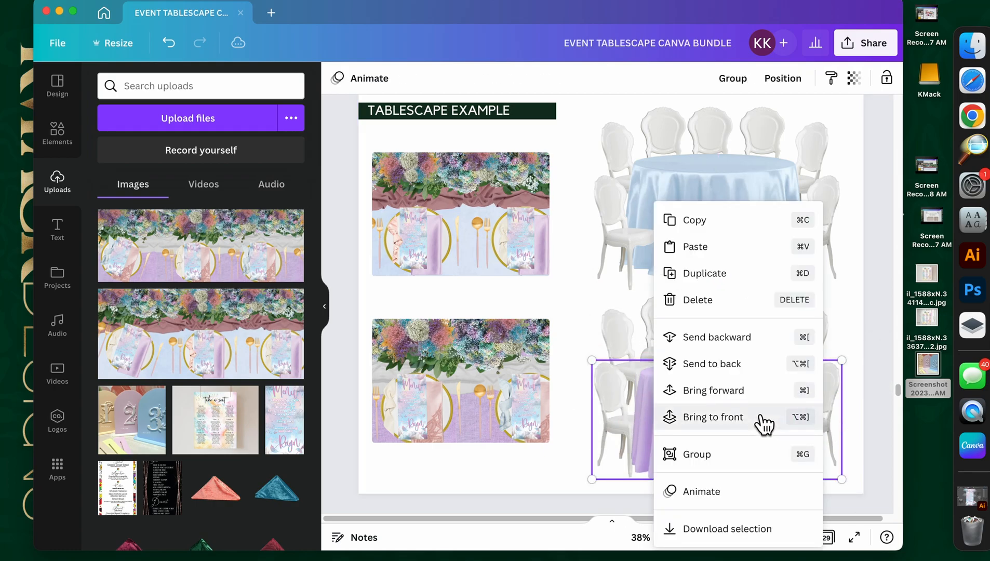
{"action": "left_click", "coordinate": [752, 418]}
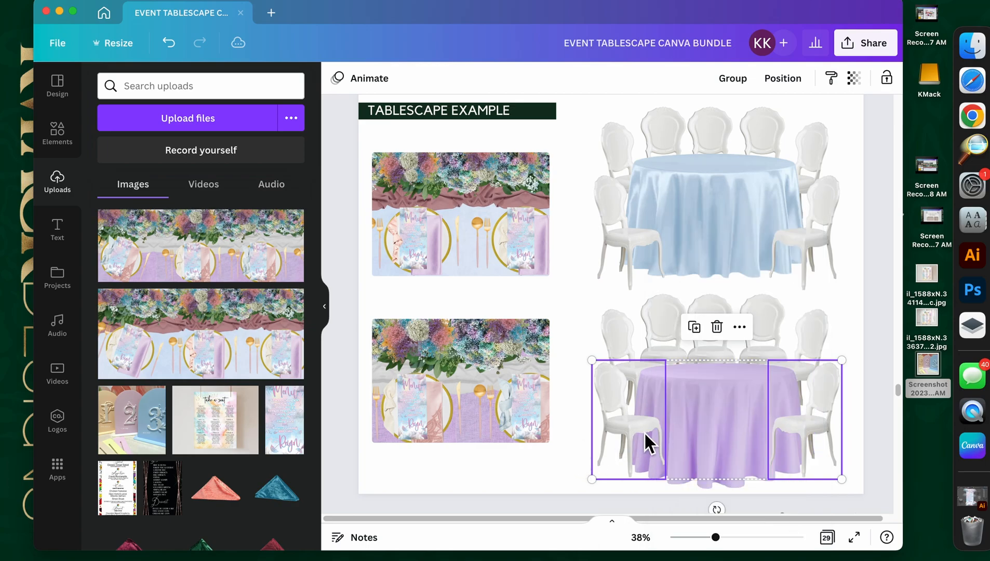
{"action": "left_click_drag", "start_coordinate": [734, 400], "coordinate": [737, 387]}
{"action": "left_click", "coordinate": [591, 393]}
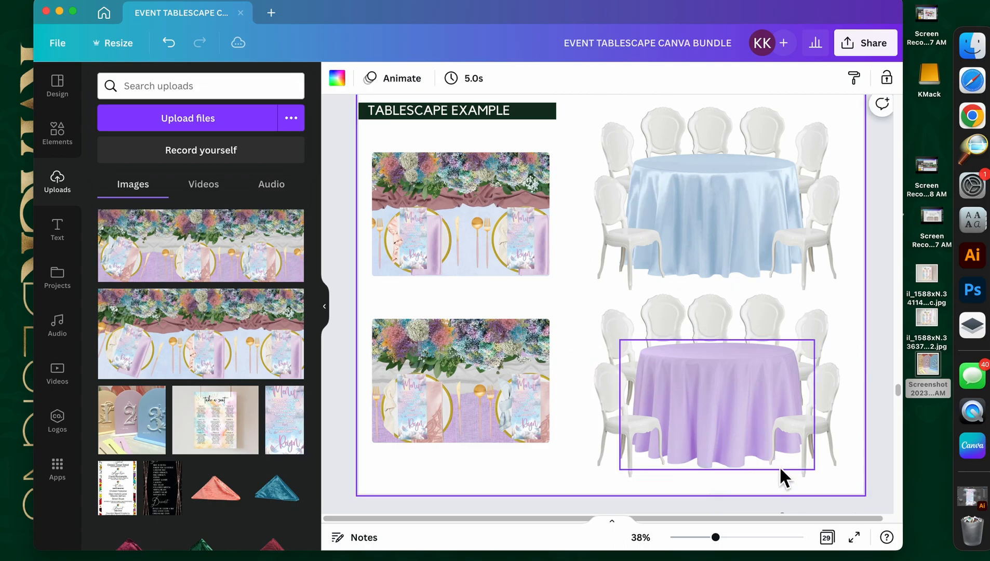
Step: Shrink both table-and-chair sets slightly, reposition the lavender set, and move the lower tabletop capture down a little
{"action": "left_click_drag", "start_coordinate": [828, 468], "coordinate": [607, 139]}
{"action": "left_click_drag", "start_coordinate": [846, 483], "coordinate": [606, 331]}
{"action": "left_click", "coordinate": [715, 479]}
{"action": "left_click_drag", "start_coordinate": [738, 316], "coordinate": [750, 339]}
{"action": "left_click_drag", "start_coordinate": [440, 397], "coordinate": [471, 415]}
Step: Move the blue table set slightly down and right to center it above the lavender set
{"action": "scroll", "coordinate": [582, 364], "scroll_direction": "up", "scroll_amount": 3}
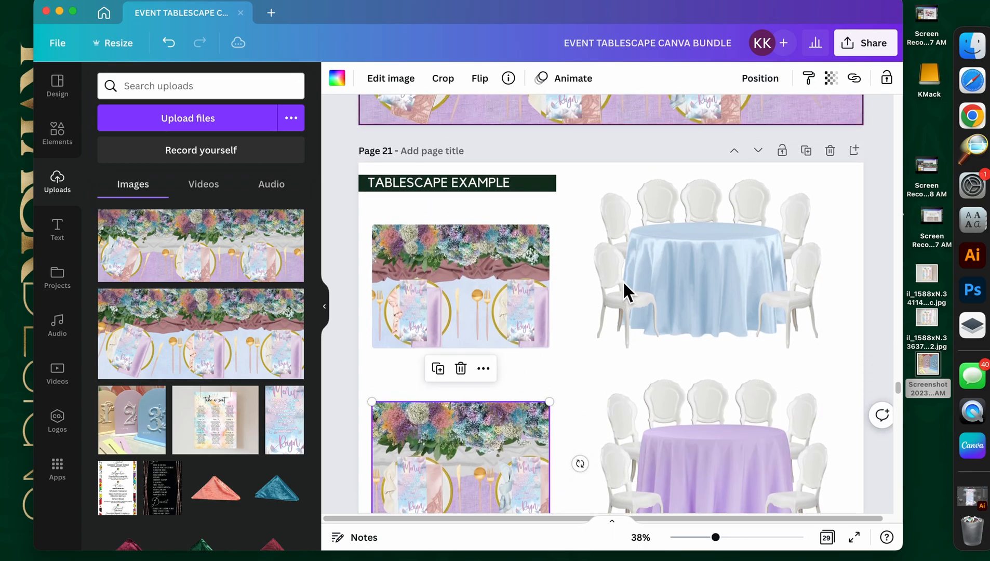
{"action": "left_click", "coordinate": [654, 245]}
{"action": "left_click_drag", "start_coordinate": [689, 210], "coordinate": [698, 219]}
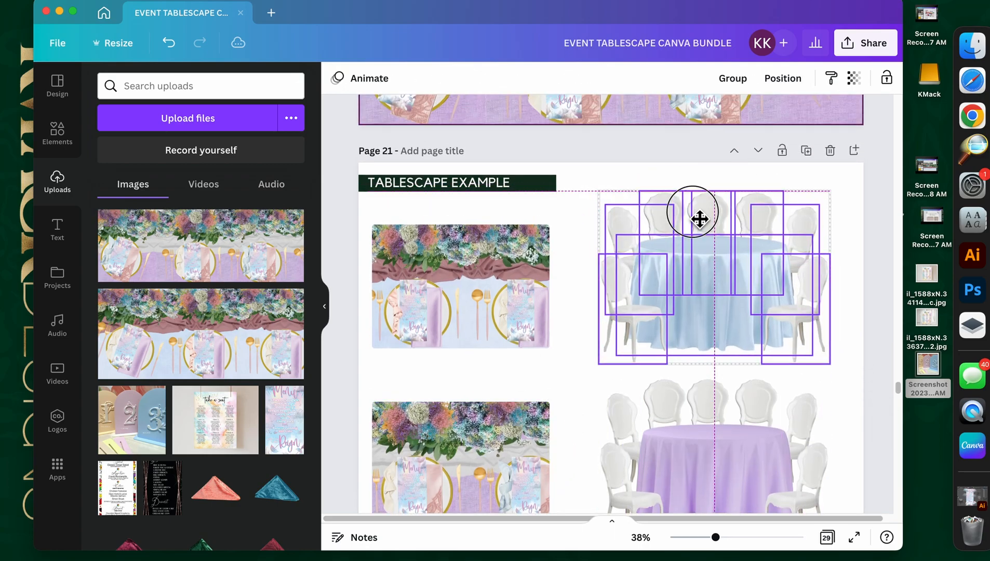
{"action": "left_click", "coordinate": [863, 320]}
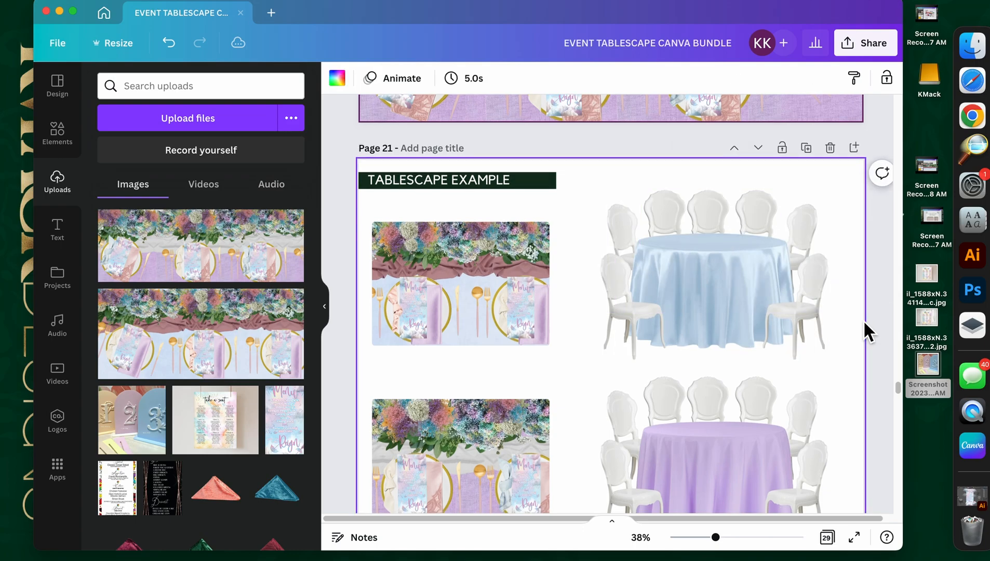
Step: Select both table sets, scale them down a little more, and reposition them together beside the tabletop captures
{"action": "scroll", "coordinate": [862, 319], "scroll_direction": "down", "scroll_amount": 2}
{"action": "left_click_drag", "start_coordinate": [846, 163], "coordinate": [581, 472]}
{"action": "left_click_drag", "start_coordinate": [804, 486], "coordinate": [787, 482]}
{"action": "left_click_drag", "start_coordinate": [717, 404], "coordinate": [732, 439]}
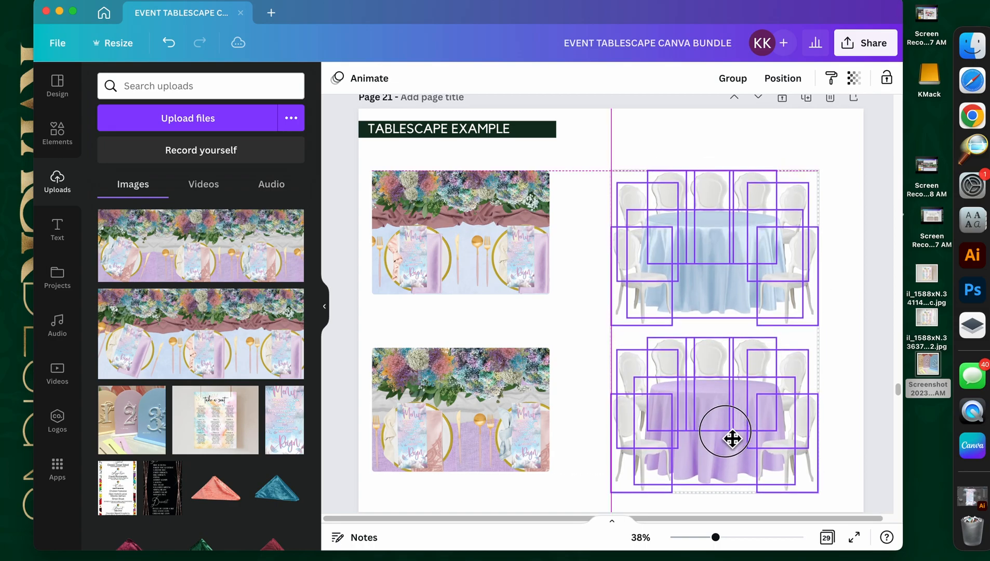
Step: Move the blue table set higher and the lavender set slightly lower to widen the gap between them
{"action": "left_click", "coordinate": [838, 302]}
{"action": "left_click", "coordinate": [635, 210]}
{"action": "left_click_drag", "start_coordinate": [691, 241], "coordinate": [692, 210]}
{"action": "left_click", "coordinate": [828, 343]}
{"action": "left_click_drag", "start_coordinate": [829, 343], "coordinate": [656, 473]}
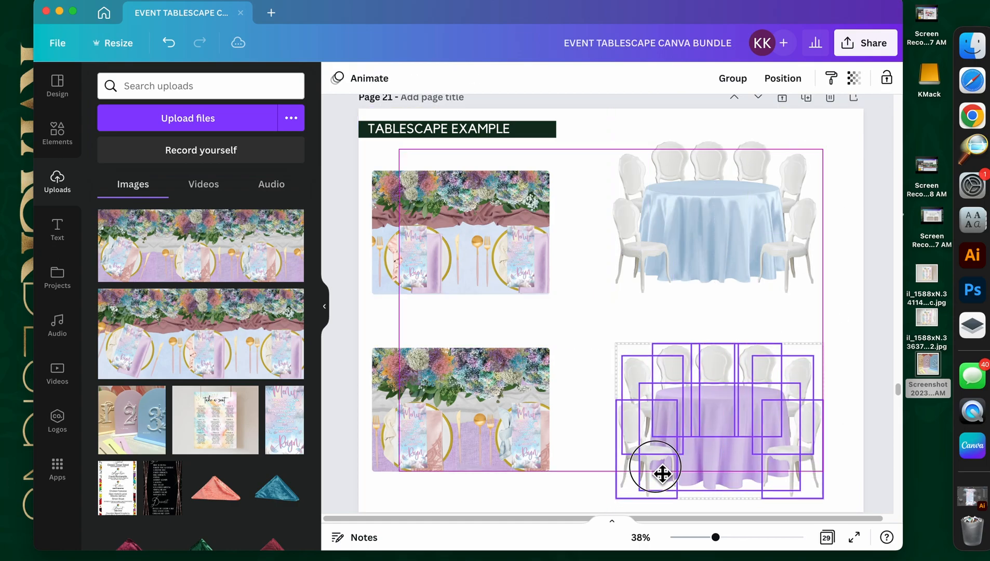
{"action": "left_click", "coordinate": [581, 440]}
Step: Copy the gold rectangular frame stand from the Tabletop Decor page and place it on Page 21's blue table
{"action": "scroll", "coordinate": [580, 441], "scroll_direction": "up", "scroll_amount": 5}
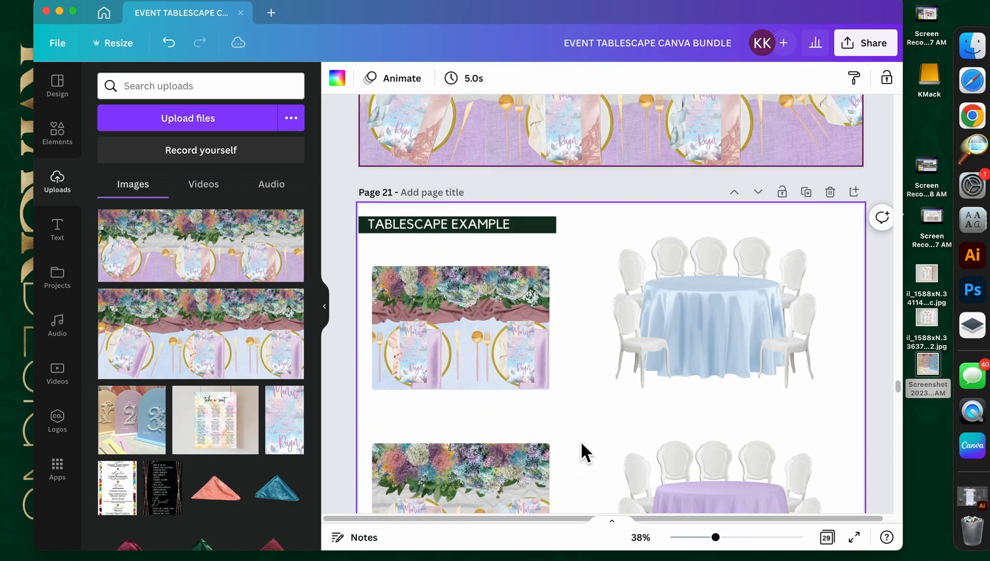
{"action": "scroll", "coordinate": [581, 444], "scroll_direction": "up", "scroll_amount": 10}
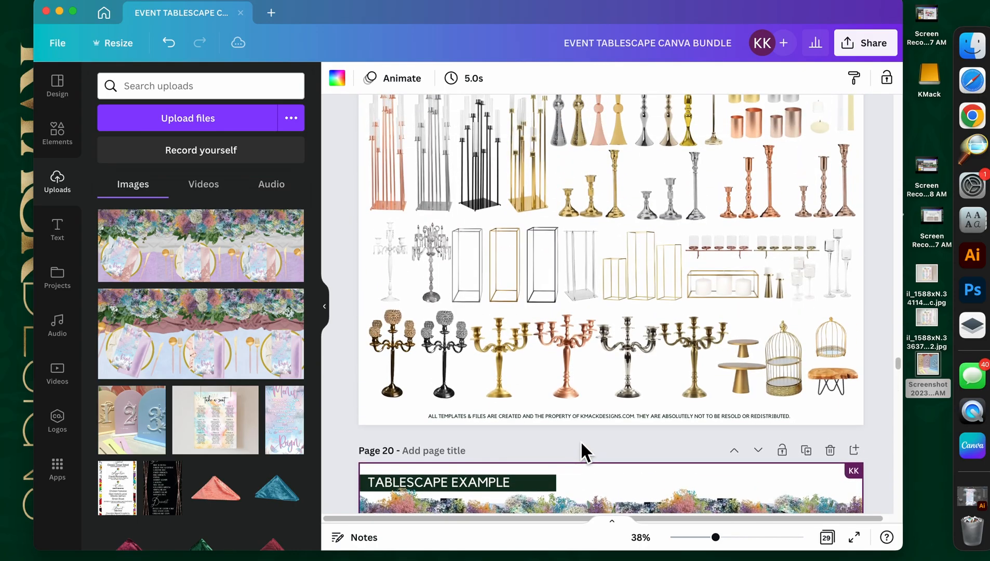
{"action": "scroll", "coordinate": [581, 444], "scroll_direction": "up", "scroll_amount": 1}
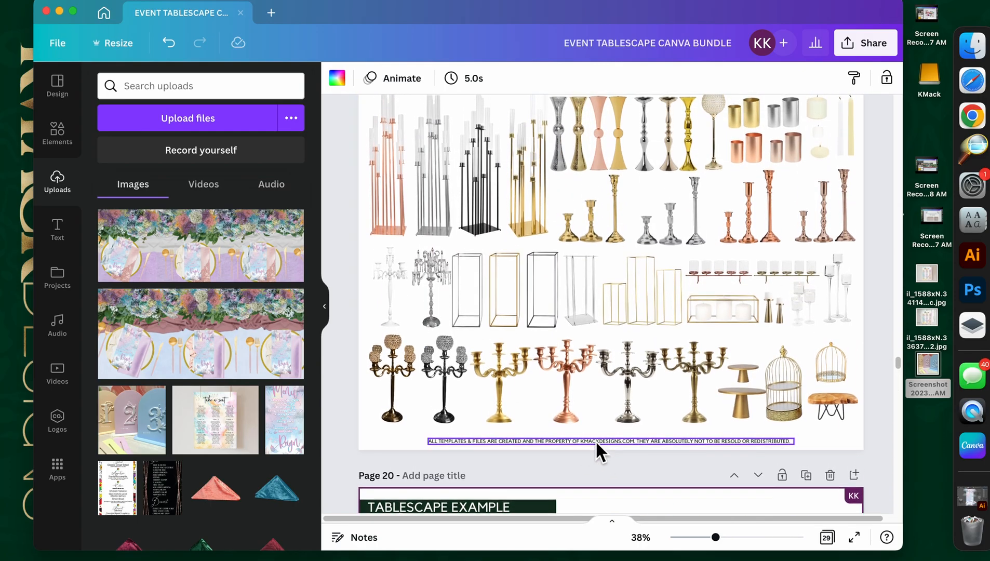
{"action": "scroll", "coordinate": [596, 441], "scroll_direction": "up", "scroll_amount": 2}
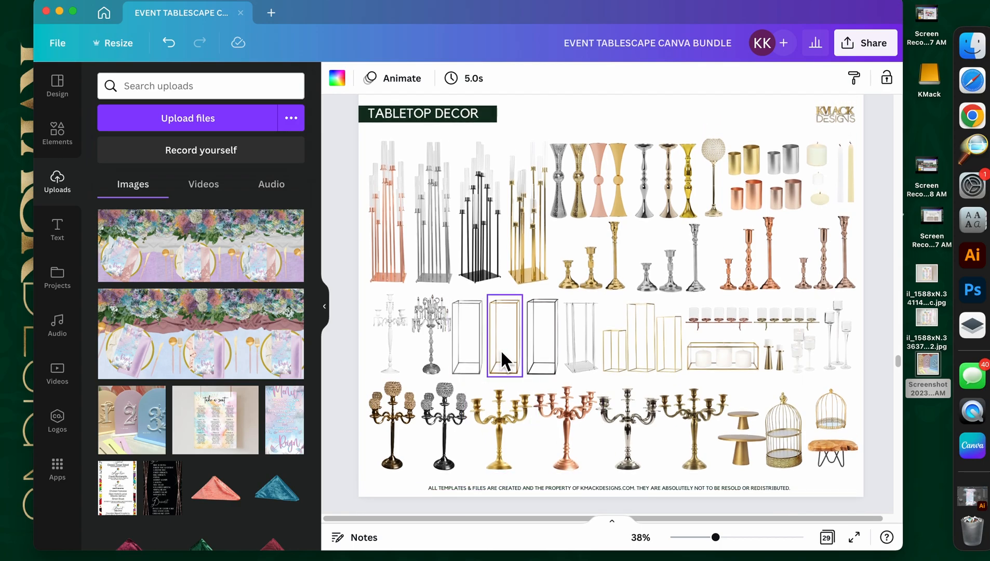
{"action": "left_click", "coordinate": [500, 349]}
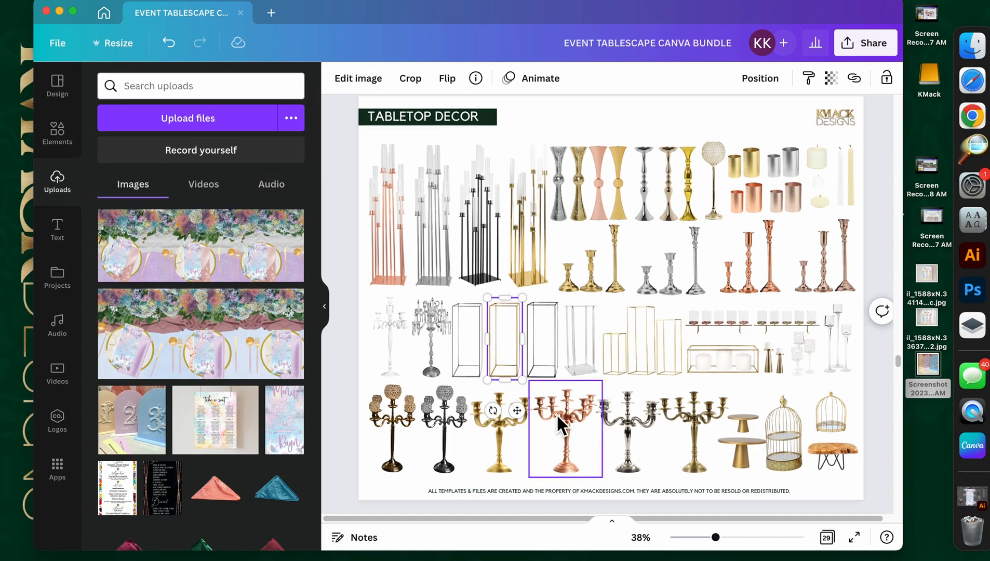
{"action": "scroll", "coordinate": [556, 414], "scroll_direction": "up", "scroll_amount": 1}
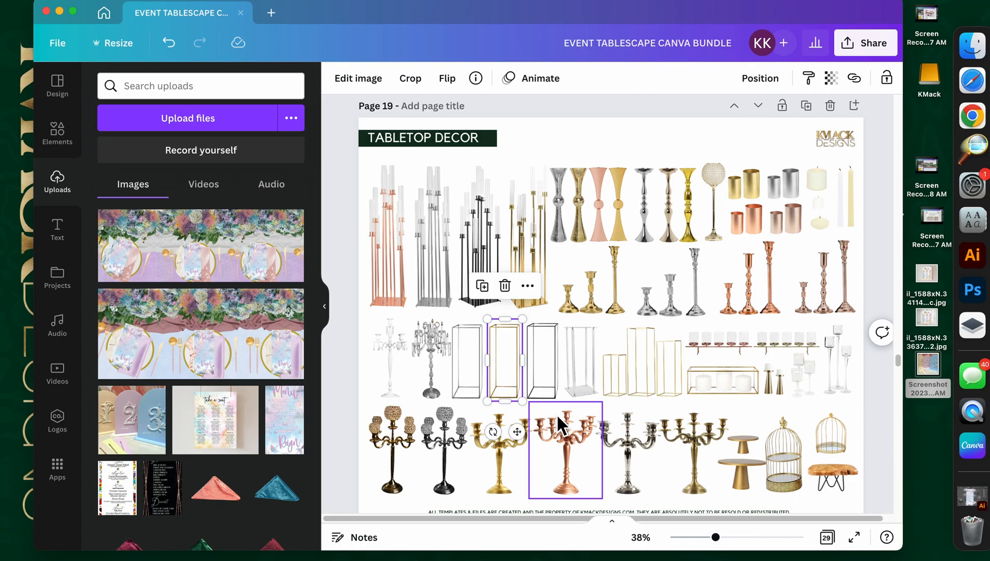
{"action": "scroll", "coordinate": [557, 414], "scroll_direction": "down", "scroll_amount": 10}
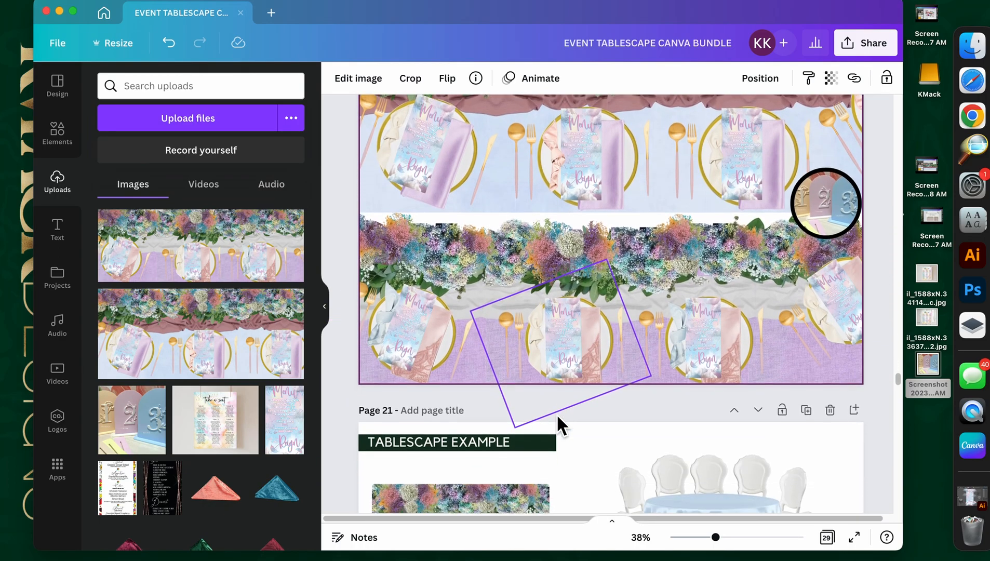
{"action": "scroll", "coordinate": [557, 414], "scroll_direction": "down", "scroll_amount": 3}
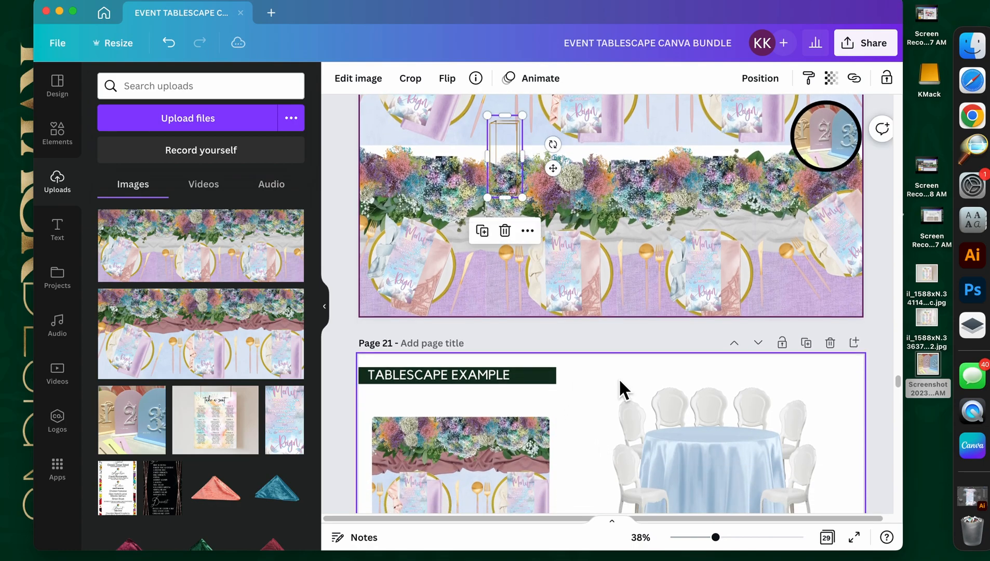
{"action": "scroll", "coordinate": [619, 379], "scroll_direction": "down", "scroll_amount": 7}
{"action": "scroll", "coordinate": [573, 354], "scroll_direction": "up", "scroll_amount": 3}
{"action": "left_click_drag", "start_coordinate": [514, 121], "coordinate": [685, 375]}
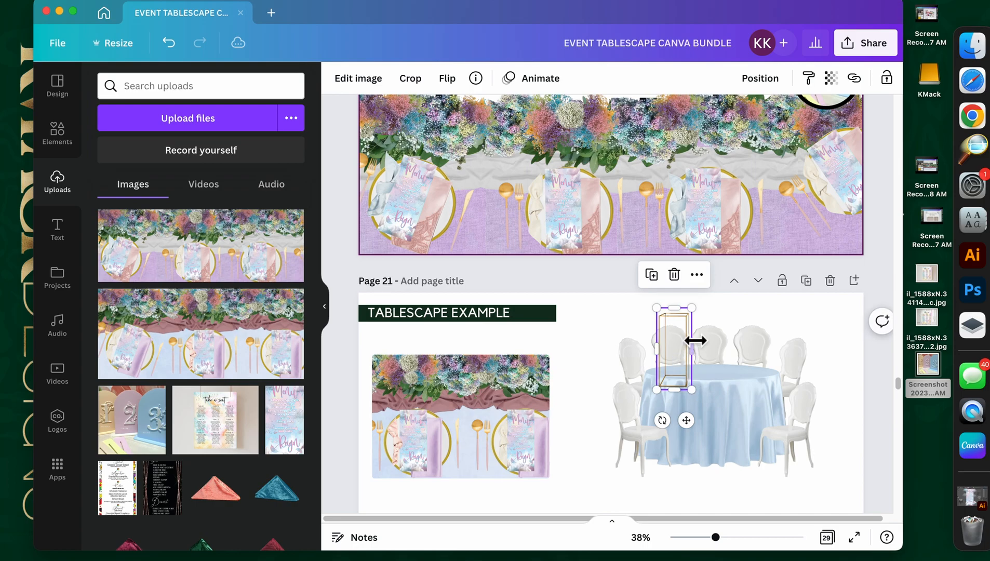
Step: Shrink the gold frame stand and position it near the middle of the blue table
{"action": "left_click_drag", "start_coordinate": [692, 309], "coordinate": [684, 329]}
{"action": "left_click_drag", "start_coordinate": [685, 372], "coordinate": [704, 359]}
{"action": "left_click", "coordinate": [576, 356]}
Step: Copy the dusty mauve runner from the Table Runners section and place it on Page 21's blue table
{"action": "scroll", "coordinate": [576, 357], "scroll_direction": "up", "scroll_amount": 5}
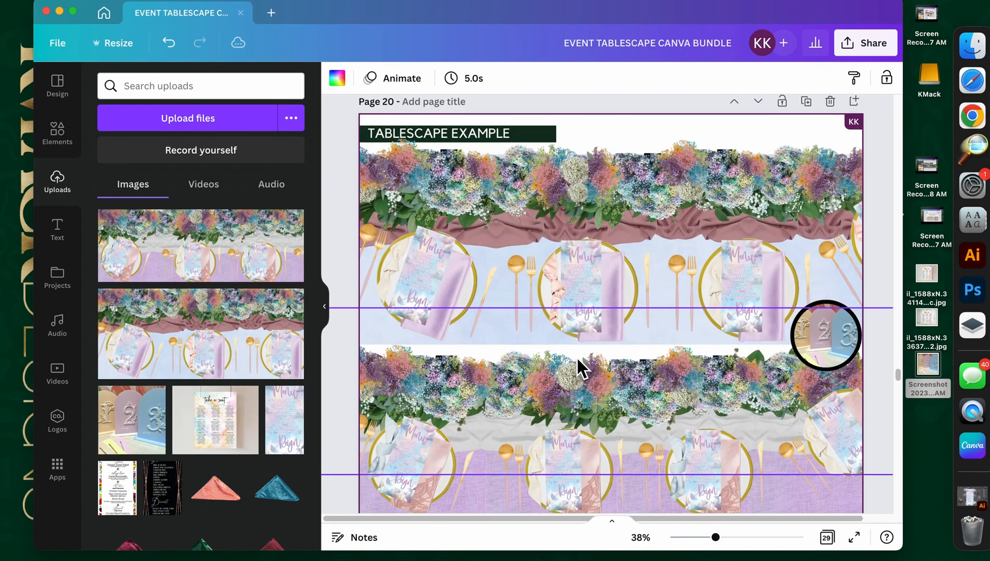
{"action": "scroll", "coordinate": [669, 242], "scroll_direction": "up", "scroll_amount": 10}
{"action": "scroll", "coordinate": [678, 306], "scroll_direction": "up", "scroll_amount": 15}
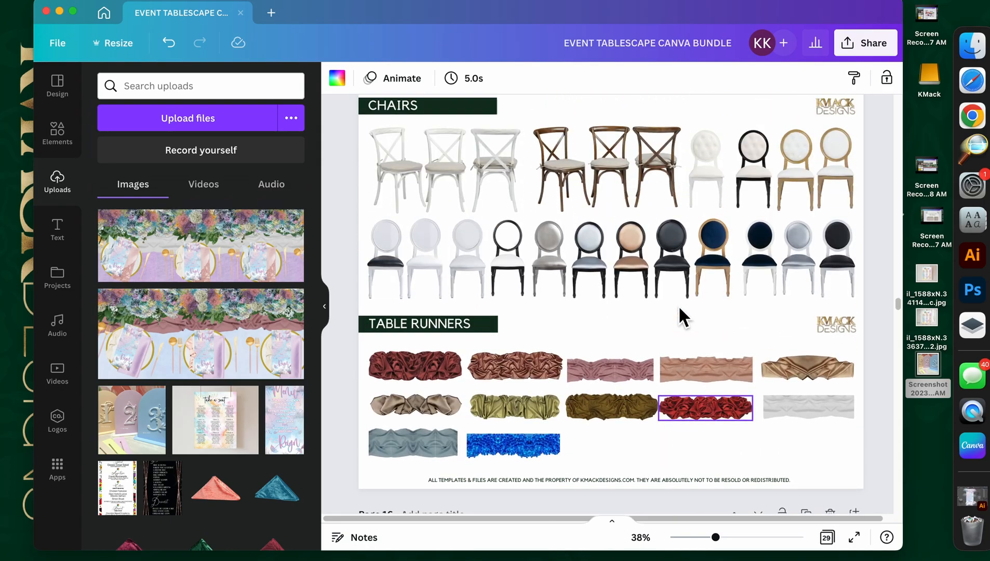
{"action": "left_click", "coordinate": [640, 359]}
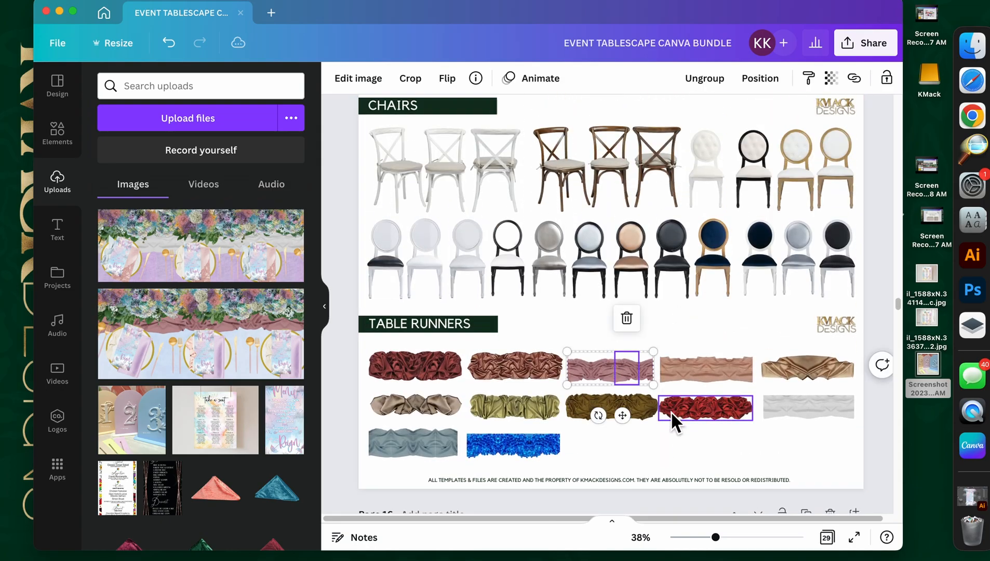
{"action": "scroll", "coordinate": [671, 411], "scroll_direction": "down", "scroll_amount": 20}
{"action": "scroll", "coordinate": [671, 411], "scroll_direction": "down", "scroll_amount": 4}
{"action": "scroll", "coordinate": [671, 411], "scroll_direction": "up", "scroll_amount": 6}
{"action": "key", "text": "cmd+v"}
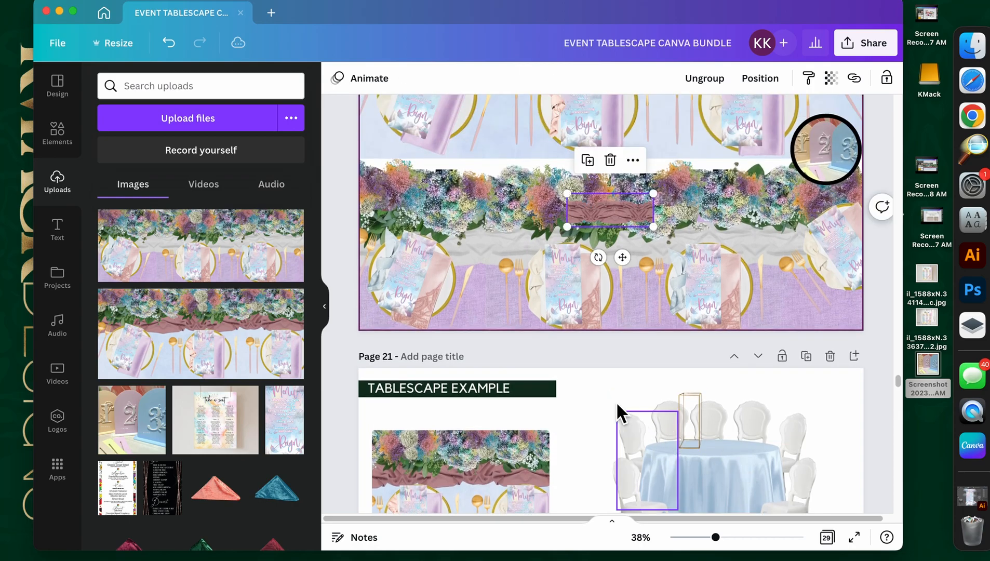
{"action": "left_click_drag", "start_coordinate": [627, 216], "coordinate": [700, 441]}
{"action": "left_click_drag", "start_coordinate": [681, 451], "coordinate": [706, 447]}
Step: Move the gold frame stand toward the blue table's left side and bring it to the front
{"action": "left_click_drag", "start_coordinate": [723, 542], "coordinate": [744, 542]}
{"action": "scroll", "coordinate": [758, 430], "scroll_direction": "down", "scroll_amount": 5}
{"action": "left_click_drag", "start_coordinate": [652, 519], "coordinate": [725, 519]}
{"action": "left_click_drag", "start_coordinate": [615, 361], "coordinate": [574, 353]}
{"action": "right_click", "coordinate": [593, 349]}
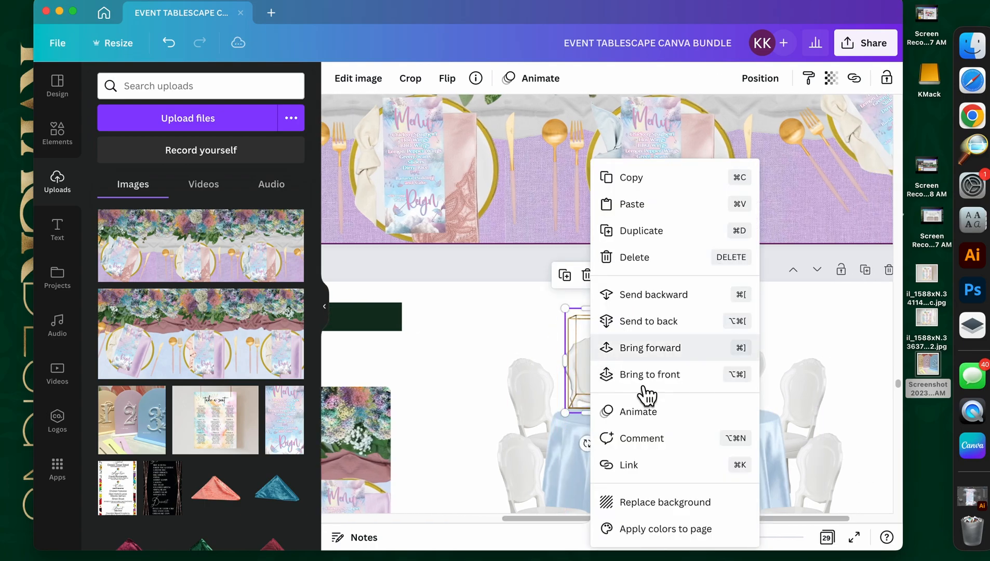
{"action": "left_click", "coordinate": [680, 374]}
Step: Position the mauve runner beside the gold frame stand and move both slightly lower on the blue table
{"action": "mouse_move", "coordinate": [663, 419]}
{"action": "left_mouse_down"}
{"action": "mouse_move", "coordinate": [666, 409]}
{"action": "mouse_move", "coordinate": [680, 413]}
{"action": "left_mouse_up"}
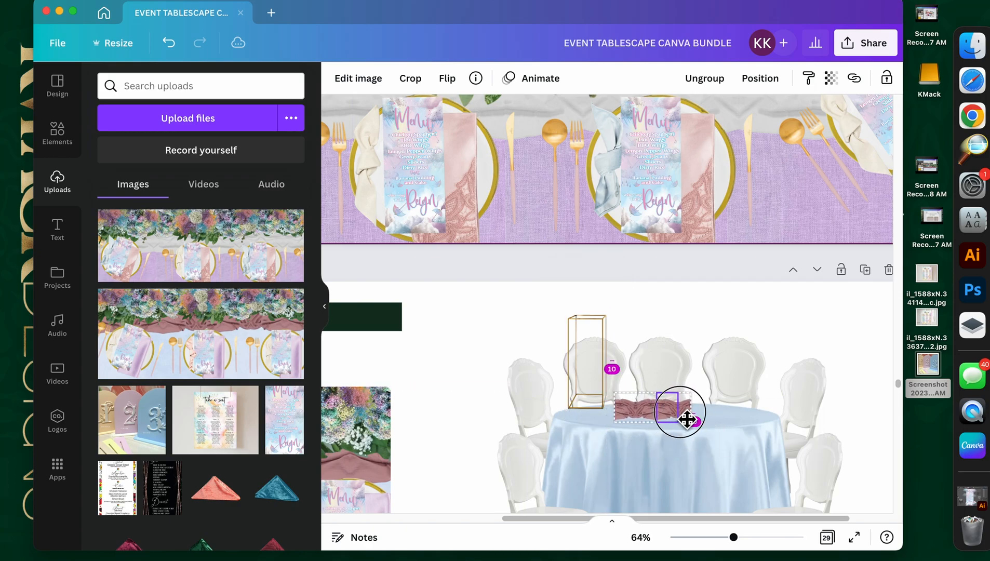
{"action": "left_click", "coordinate": [602, 398]}
{"action": "left_click_drag", "start_coordinate": [602, 398], "coordinate": [668, 406]}
{"action": "left_click", "coordinate": [670, 411]}
{"action": "left_click", "coordinate": [598, 414], "text": "shift"}
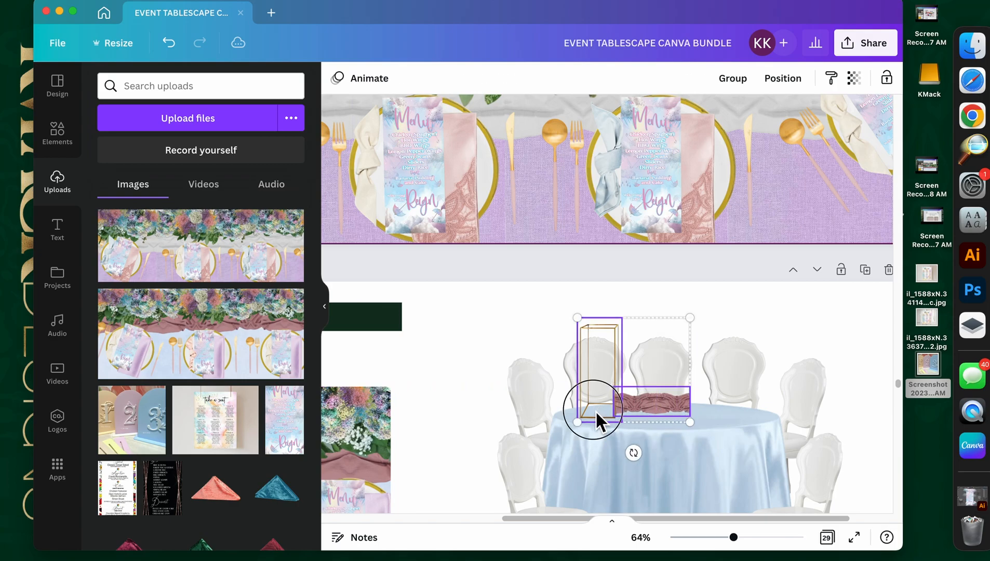
{"action": "left_click_drag", "start_coordinate": [598, 413], "coordinate": [599, 424]}
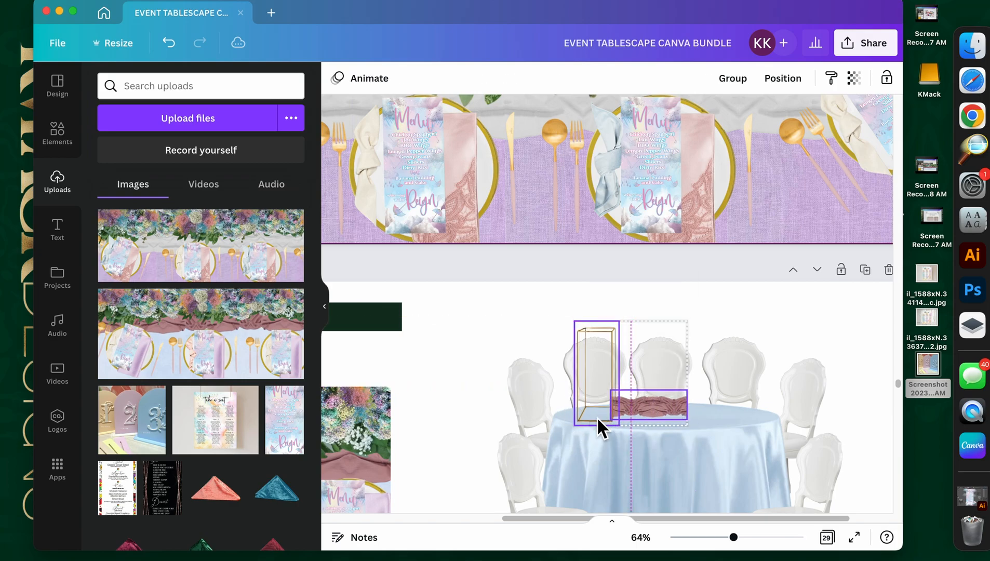
{"action": "left_click", "coordinate": [470, 387]}
Step: Duplicate the mauve runner end to end, set the frame stand aside, and center both runner pieces along the blue table's back edge
{"action": "left_click_drag", "start_coordinate": [681, 411], "coordinate": [754, 410]}
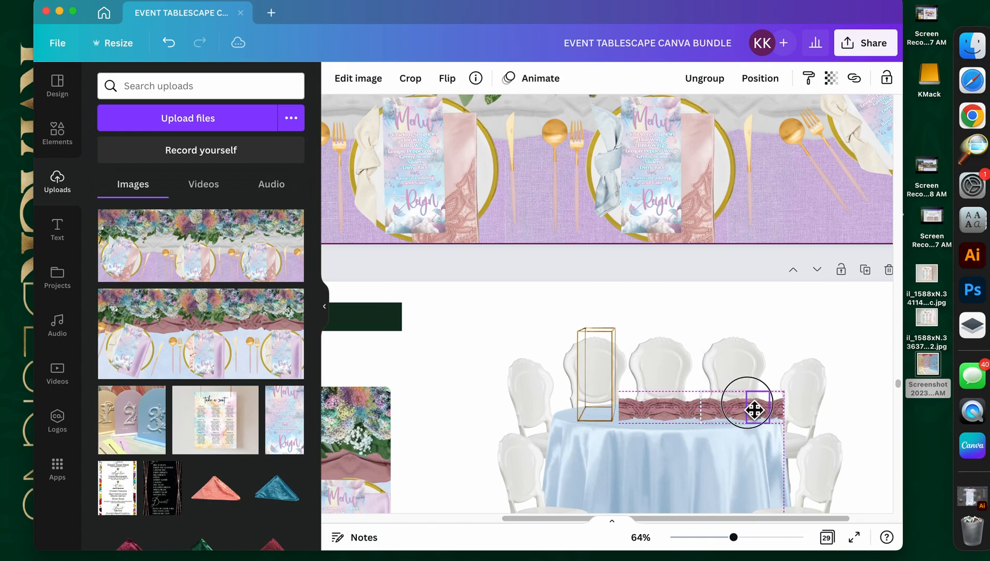
{"action": "left_click_drag", "start_coordinate": [599, 407], "coordinate": [470, 405]}
{"action": "left_click", "coordinate": [694, 411]}
{"action": "left_click", "coordinate": [744, 411], "text": "shift"}
{"action": "mouse_move", "coordinate": [744, 411]}
{"action": "left_mouse_down"}
{"action": "mouse_move", "coordinate": [721, 416]}
{"action": "mouse_move", "coordinate": [769, 399]}
{"action": "mouse_move", "coordinate": [758, 393]}
{"action": "mouse_move", "coordinate": [750, 404]}
{"action": "left_mouse_up"}
{"action": "left_click_drag", "start_coordinate": [687, 425], "coordinate": [689, 412]}
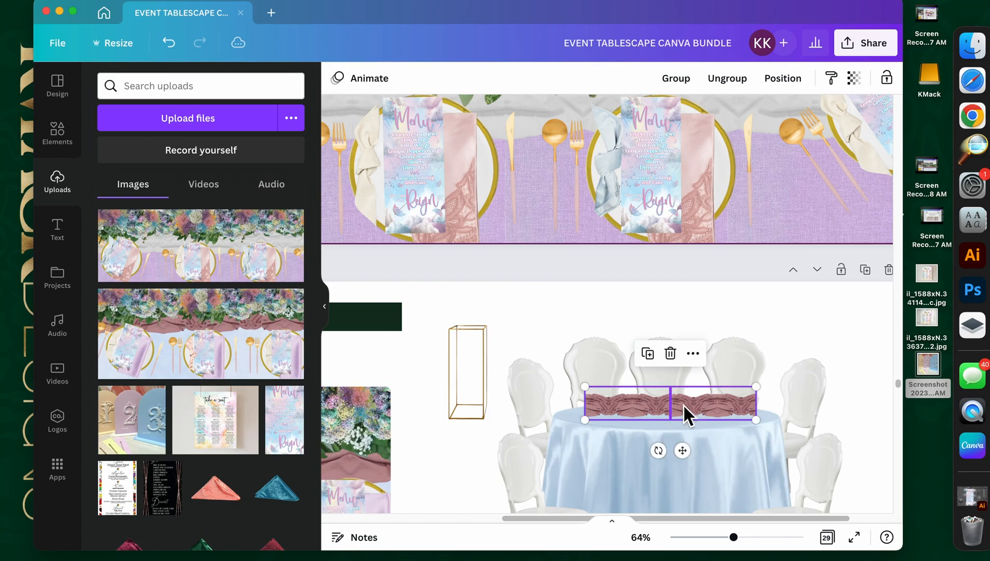
Step: Move the gold frame stand back onto the blue table and place it at the middle of the mauve runner
{"action": "left_click", "coordinate": [437, 432]}
{"action": "left_click_drag", "start_coordinate": [465, 397], "coordinate": [598, 394]}
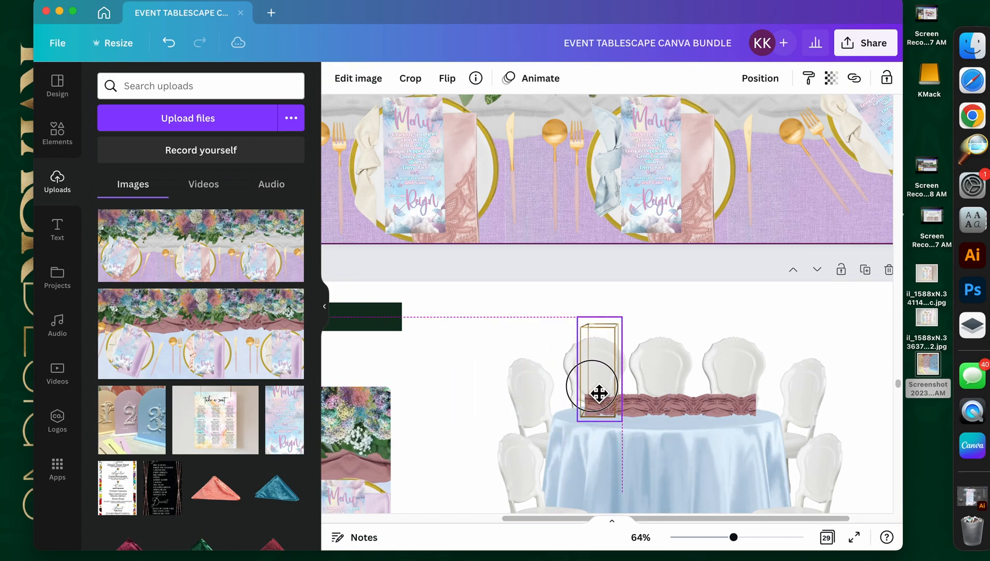
{"action": "left_click_drag", "start_coordinate": [600, 393], "coordinate": [599, 394]}
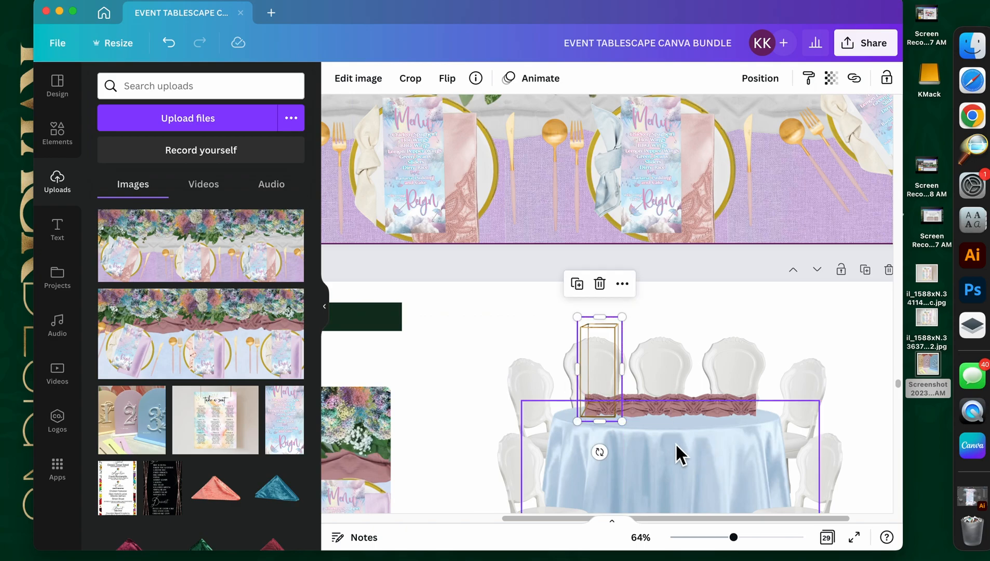
{"action": "key", "text": "super+d"}
{"action": "left_click_drag", "start_coordinate": [616, 377], "coordinate": [723, 373]}
{"action": "key", "text": "Delete"}
{"action": "left_click_drag", "start_coordinate": [611, 373], "coordinate": [678, 376]}
{"action": "left_click", "coordinate": [624, 407]}
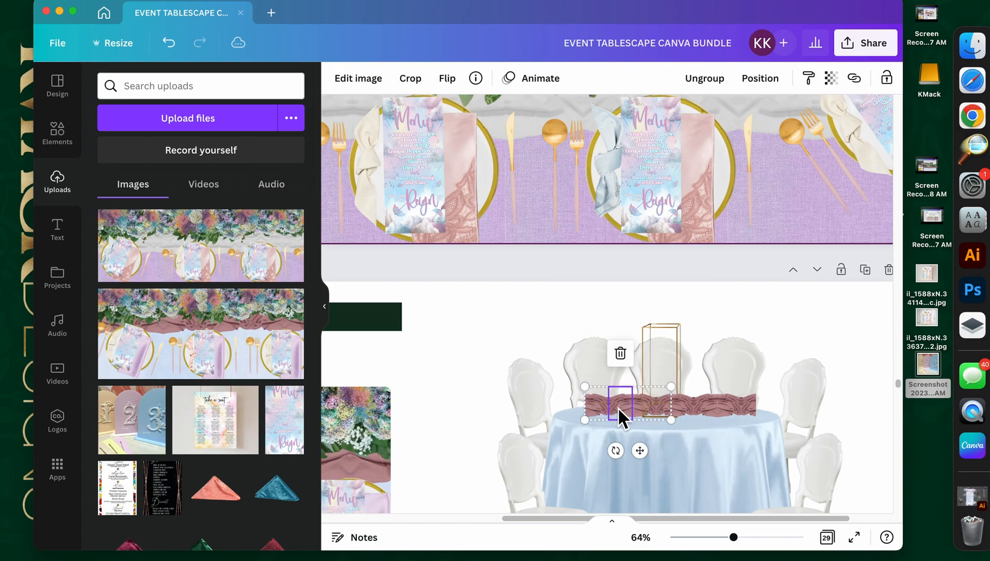
{"action": "left_click", "coordinate": [406, 385]}
{"action": "scroll", "coordinate": [438, 390], "scroll_direction": "up", "scroll_amount": 5}
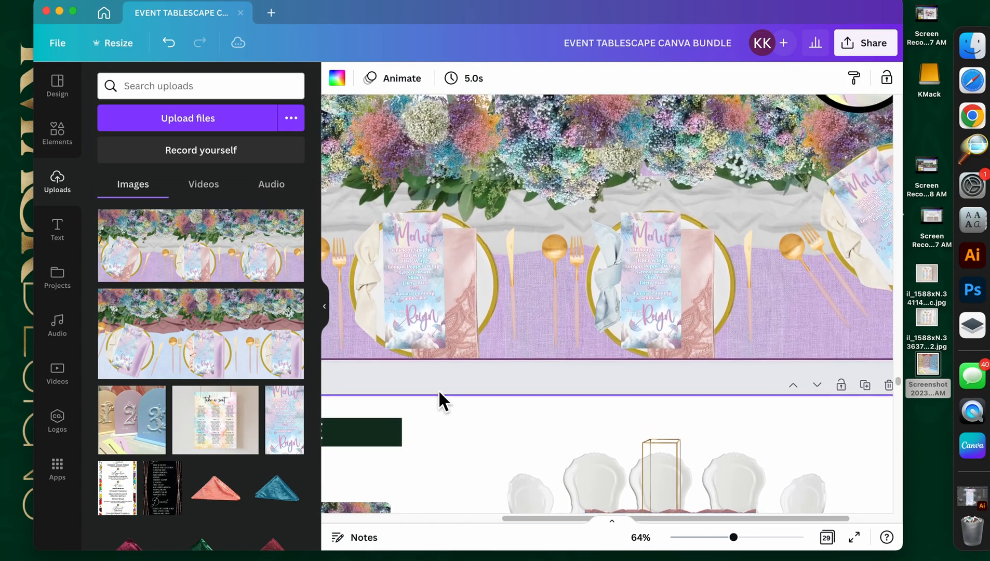
{"action": "left_click", "coordinate": [581, 334]}
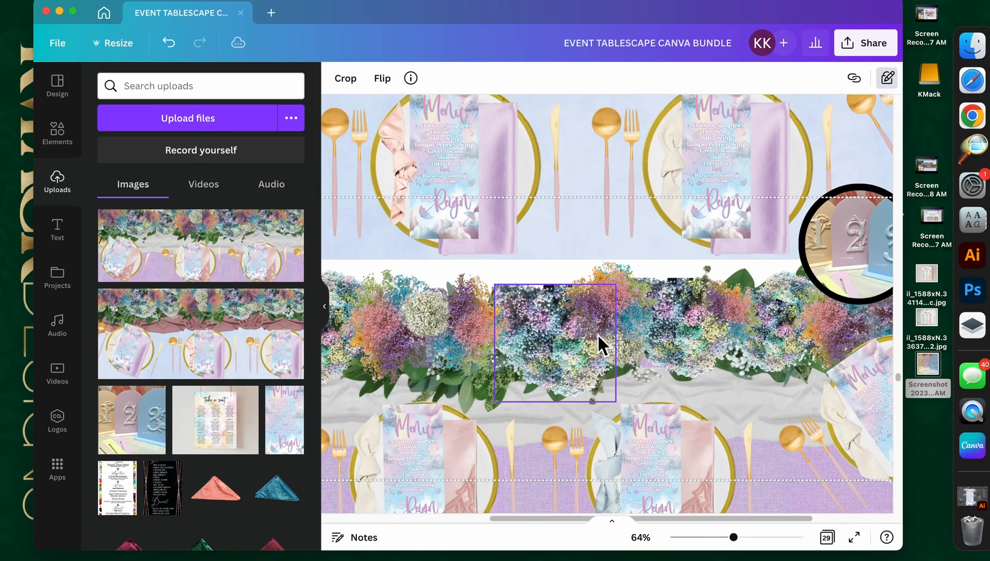
{"action": "scroll", "coordinate": [597, 345], "scroll_direction": "down", "scroll_amount": 7}
{"action": "key", "text": "super+v"}
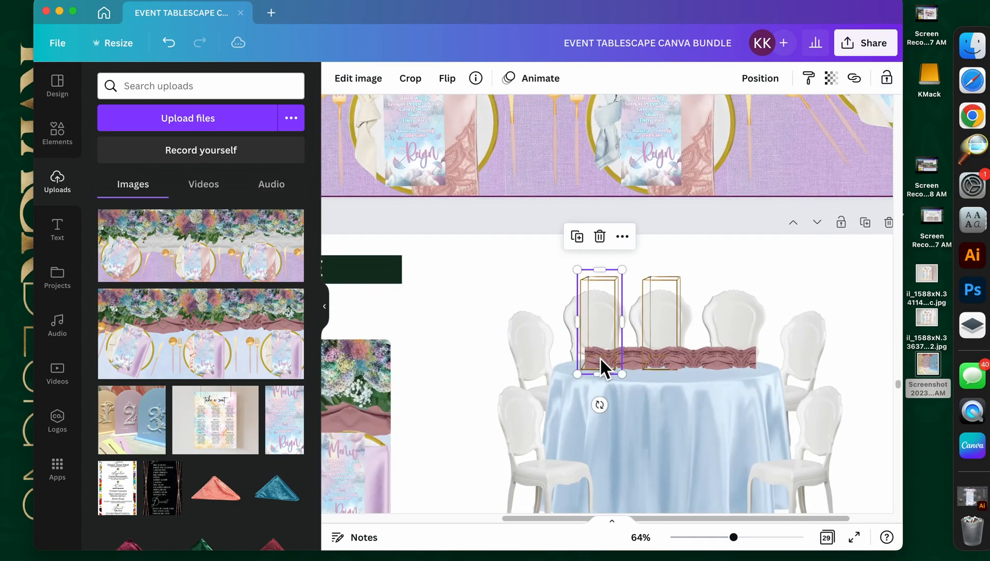
{"action": "key", "text": "BackSpace"}
Step: Copy the multicolored floral garland from Page 20's tablescape and paste it onto Page 21
{"action": "scroll", "coordinate": [623, 382], "scroll_direction": "up", "scroll_amount": 3}
{"action": "scroll", "coordinate": [681, 337], "scroll_direction": "up", "scroll_amount": 5}
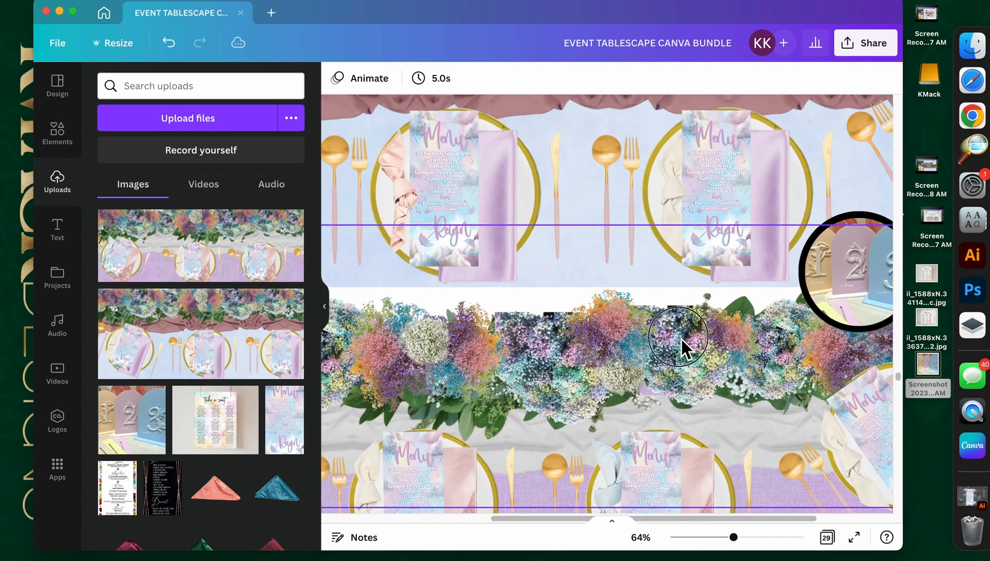
{"action": "left_click", "coordinate": [680, 337]}
{"action": "left_click", "coordinate": [744, 314]}
{"action": "left_click_drag", "start_coordinate": [776, 318], "coordinate": [768, 303]}
{"action": "key", "text": "super+z"}
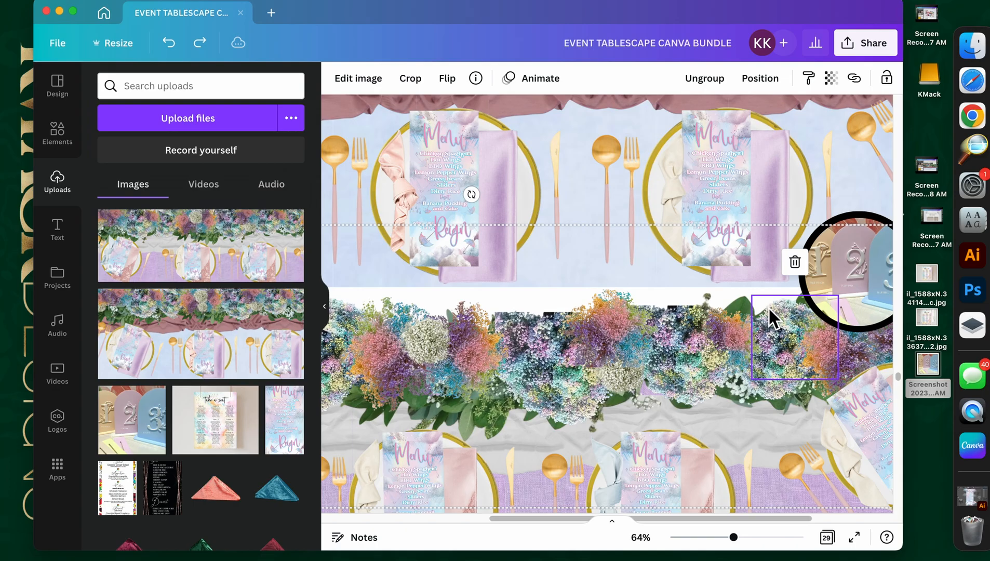
{"action": "scroll", "coordinate": [741, 361], "scroll_direction": "down", "scroll_amount": 8}
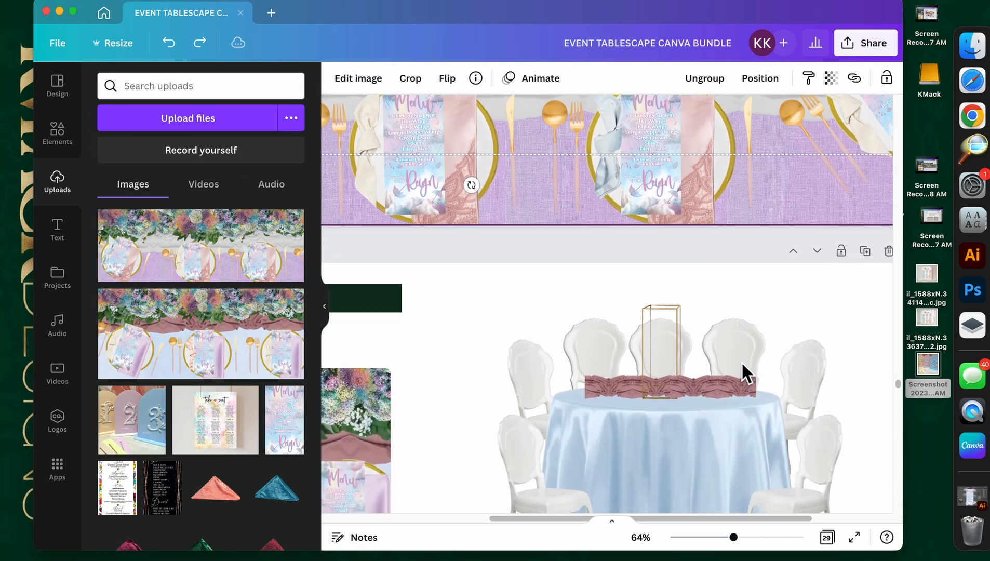
{"action": "key", "text": "super+v"}
Step: Scale down the pasted floral garland and position it across the blue table
{"action": "left_click_drag", "start_coordinate": [645, 331], "coordinate": [681, 388]}
{"action": "left_click_drag", "start_coordinate": [626, 348], "coordinate": [601, 339]}
{"action": "left_click_drag", "start_coordinate": [774, 363], "coordinate": [638, 353]}
{"action": "left_click_drag", "start_coordinate": [756, 395], "coordinate": [614, 358]}
{"action": "left_click_drag", "start_coordinate": [758, 455], "coordinate": [449, 343]}
{"action": "left_click_drag", "start_coordinate": [403, 312], "coordinate": [826, 427]}
{"action": "left_click_drag", "start_coordinate": [864, 490], "coordinate": [529, 398]}
{"action": "left_click_drag", "start_coordinate": [436, 338], "coordinate": [729, 413]}
{"action": "scroll", "coordinate": [727, 419], "scroll_direction": "down", "scroll_amount": 5}
Step: Separate the pasted garland groups, then shrink the one on the blue table further and move it beside the chairs
{"action": "left_click_drag", "start_coordinate": [663, 249], "coordinate": [660, 276]}
{"action": "left_click", "coordinate": [591, 293], "text": "shift"}
{"action": "left_click", "coordinate": [728, 83]}
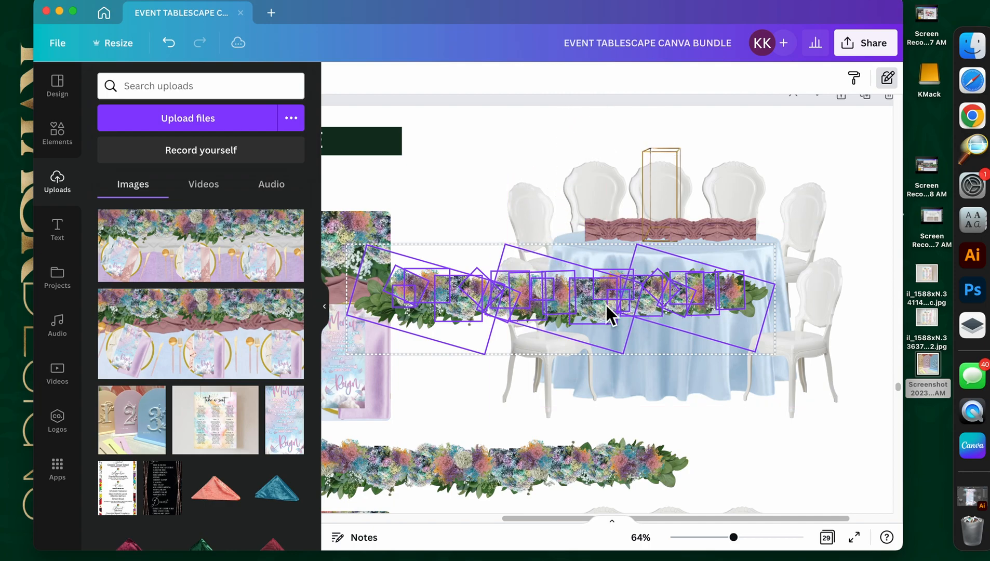
{"action": "left_click", "coordinate": [650, 389]}
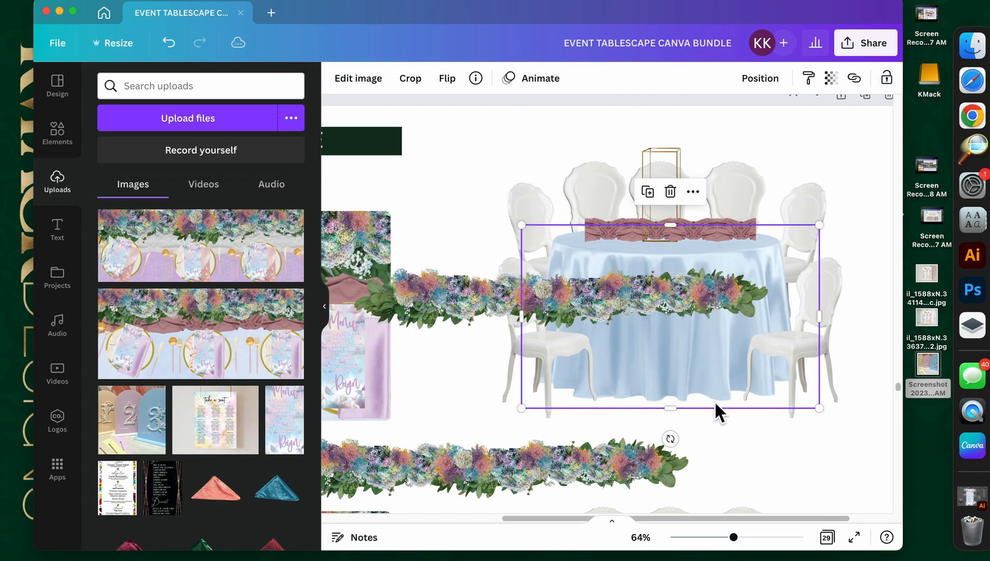
{"action": "left_click", "coordinate": [682, 306]}
{"action": "left_click_drag", "start_coordinate": [681, 304], "coordinate": [671, 150]}
{"action": "left_click_drag", "start_coordinate": [801, 194], "coordinate": [673, 182]}
{"action": "left_click_drag", "start_coordinate": [600, 147], "coordinate": [555, 167]}
{"action": "scroll", "coordinate": [573, 263], "scroll_direction": "up", "scroll_amount": 1}
{"action": "left_click", "coordinate": [484, 148]}
{"action": "left_click_drag", "start_coordinate": [484, 149], "coordinate": [458, 182]}
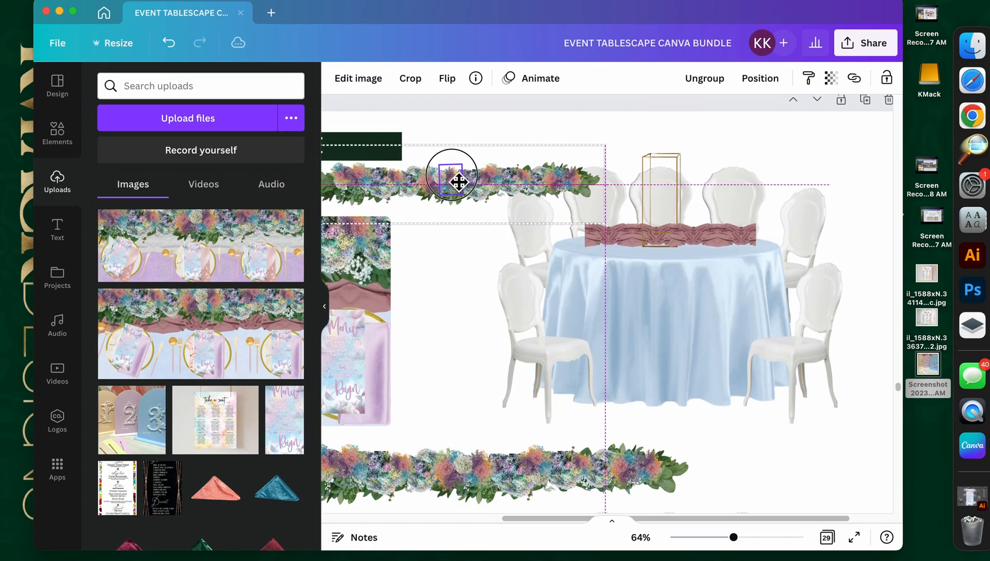
Step: Ungroup the small garland and move one of its flower clusters onto the left end of the mauve runner
{"action": "left_click", "coordinate": [707, 84]}
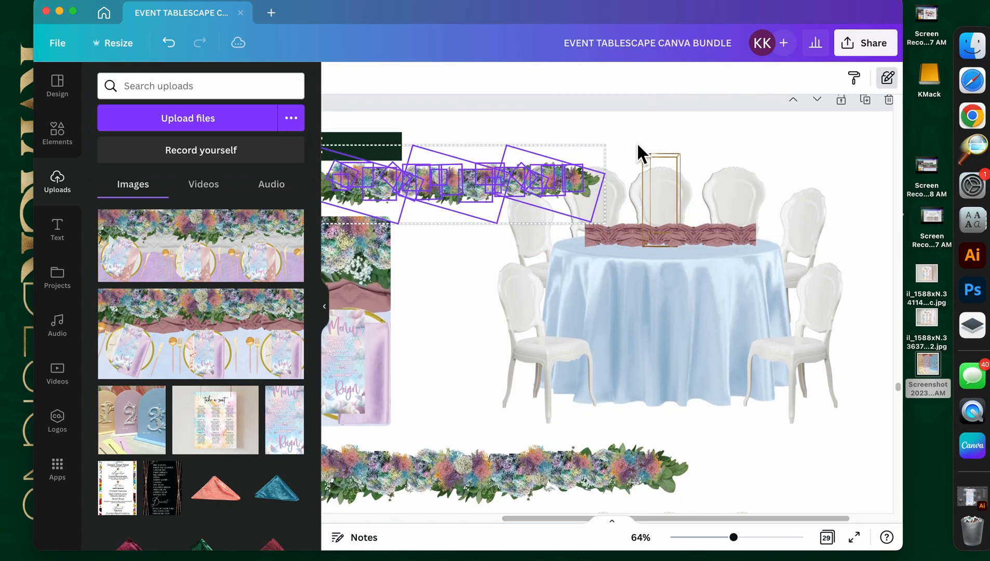
{"action": "left_click", "coordinate": [609, 113]}
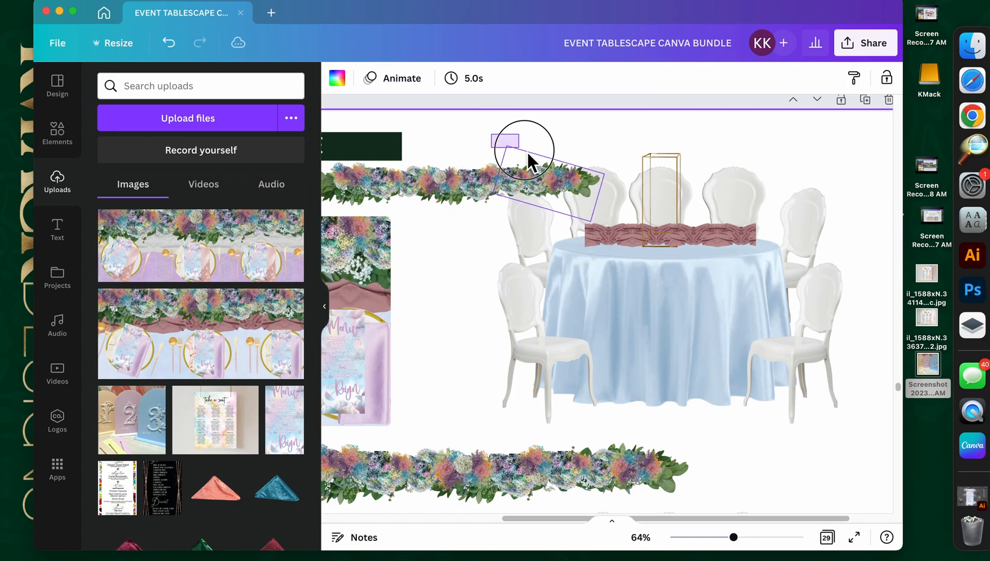
{"action": "left_click_drag", "start_coordinate": [539, 169], "coordinate": [544, 172]}
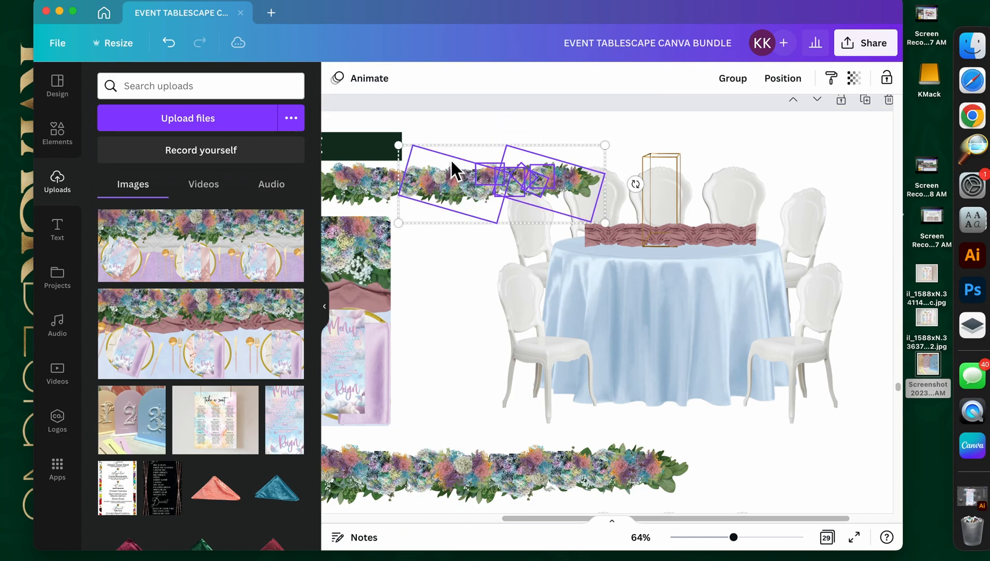
{"action": "left_click", "coordinate": [466, 159]}
{"action": "left_click", "coordinate": [544, 174]}
{"action": "left_click_drag", "start_coordinate": [559, 192], "coordinate": [590, 243]}
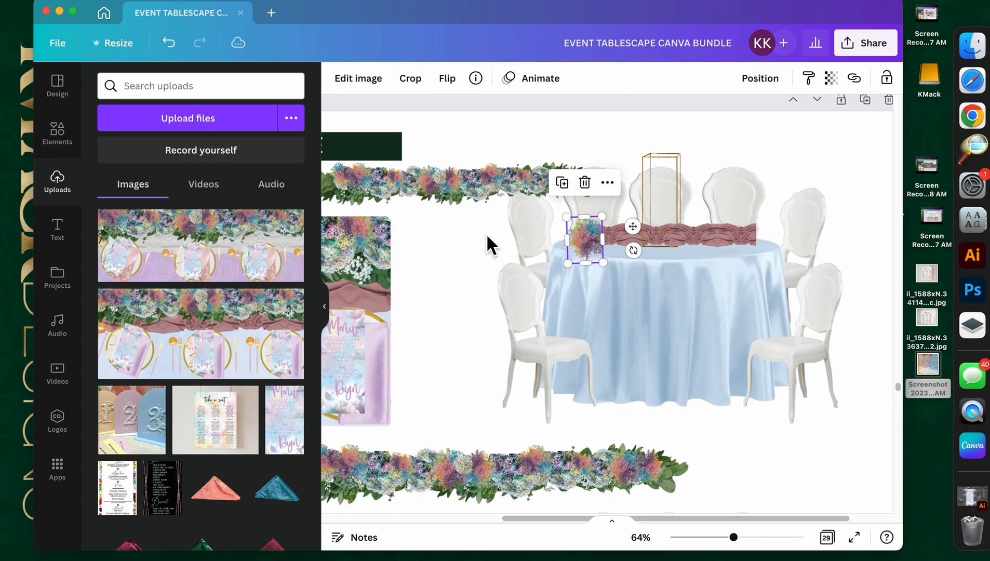
Step: Place a copy of the flower cluster on the right end of the mauve runner and flip it horizontally
{"action": "left_click", "coordinate": [438, 199]}
{"action": "left_click", "coordinate": [581, 243]}
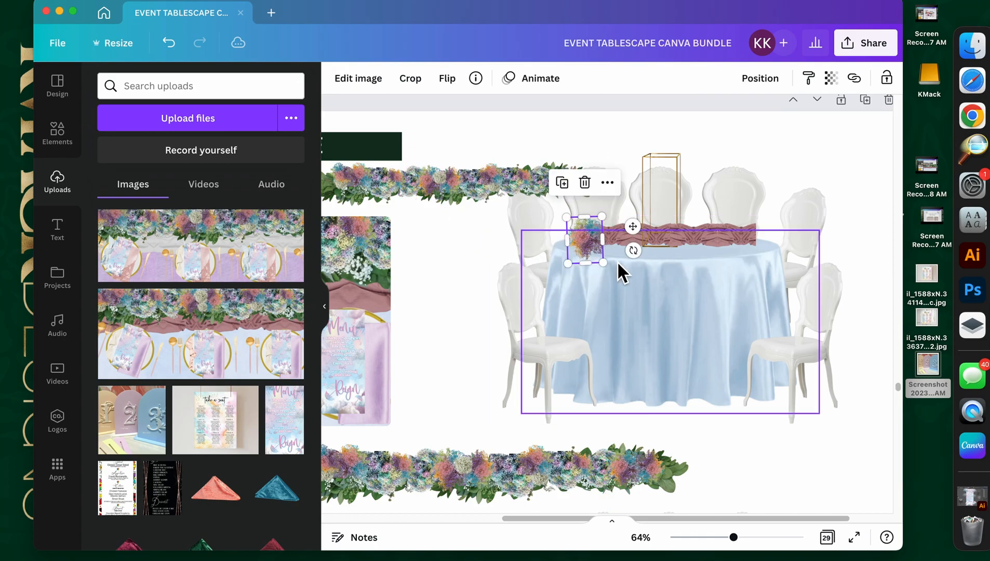
{"action": "left_click_drag", "start_coordinate": [601, 261], "coordinate": [773, 253]}
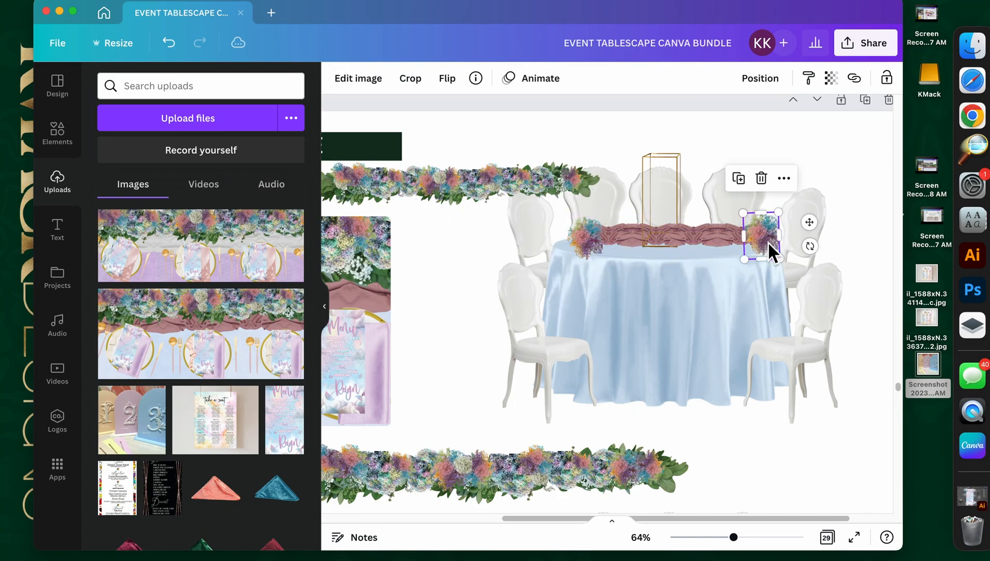
{"action": "left_click", "coordinate": [459, 89]}
{"action": "left_click", "coordinate": [481, 115]}
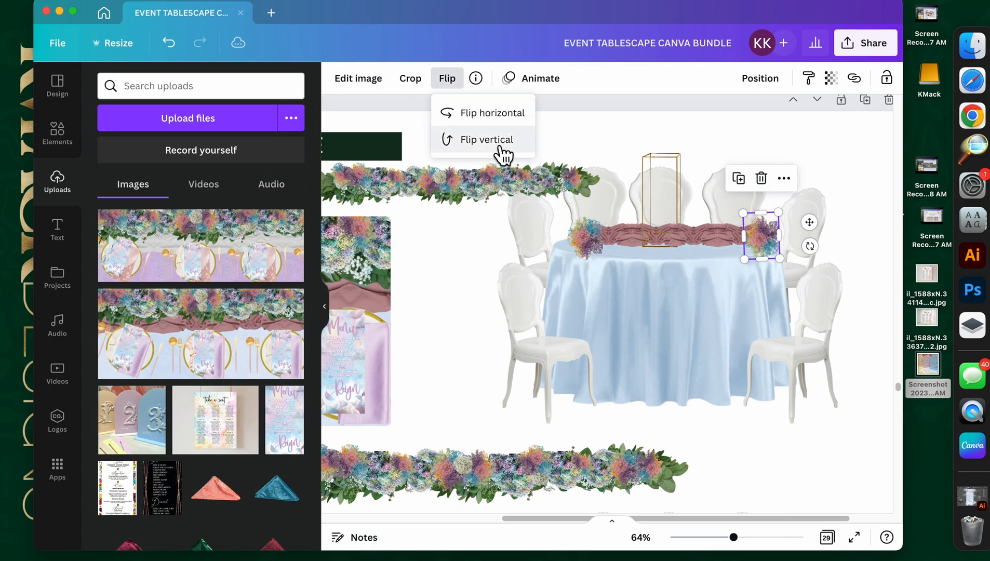
{"action": "left_click", "coordinate": [738, 284]}
{"action": "left_click", "coordinate": [755, 247]}
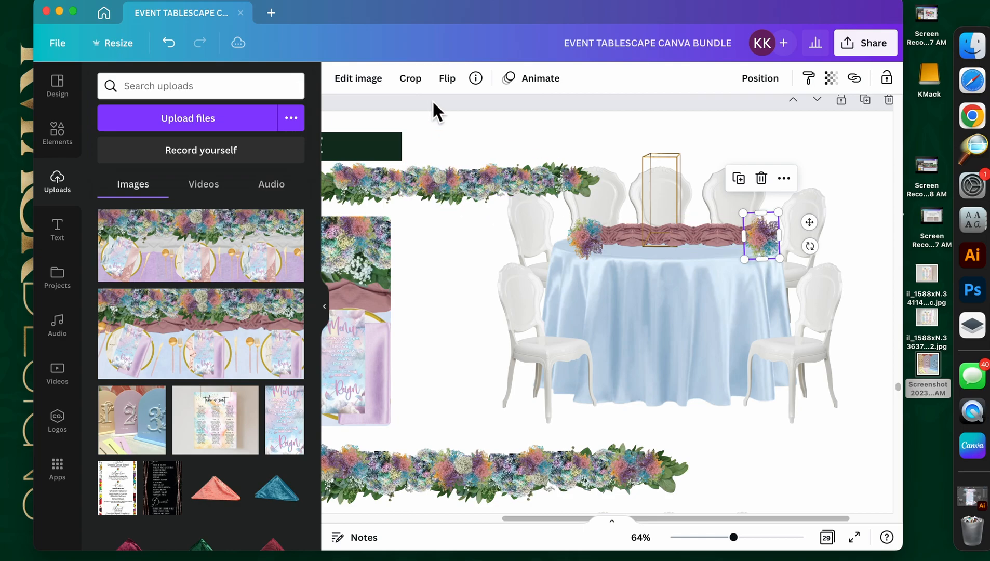
{"action": "left_click", "coordinate": [452, 267]}
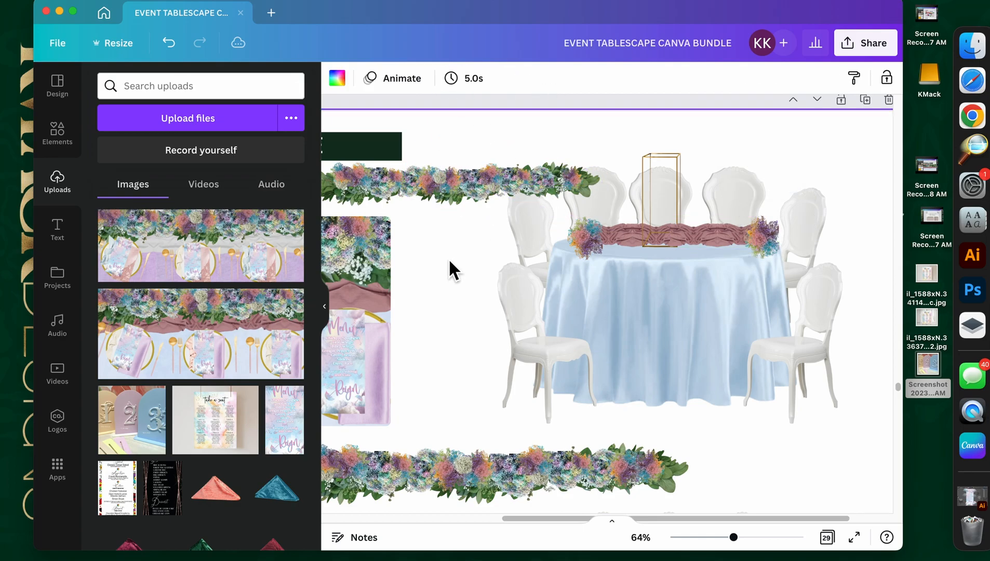
Step: Bring the gold frame stand to the front and nudge it into place at the runner's center
{"action": "left_click", "coordinate": [656, 199]}
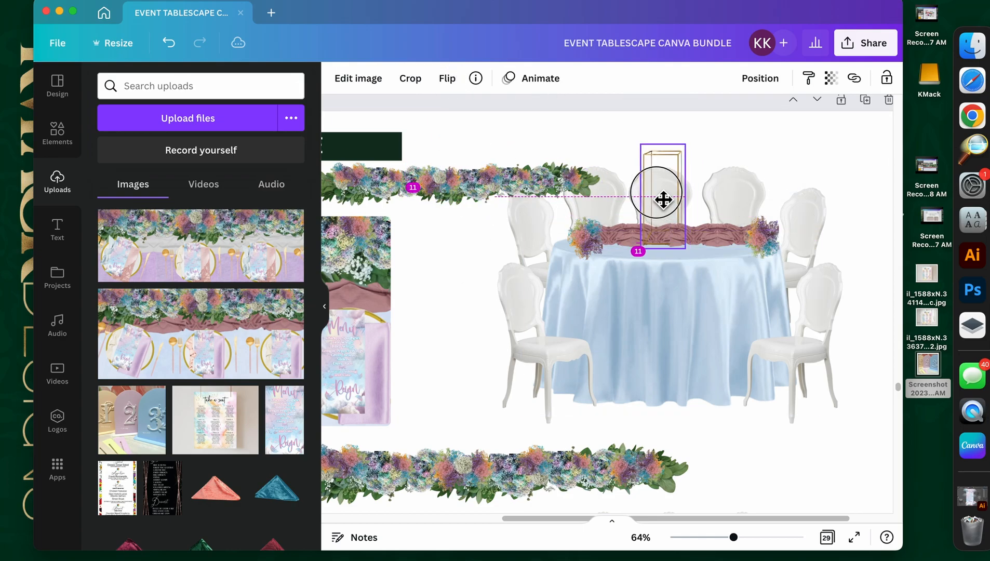
{"action": "right_click", "coordinate": [663, 199]}
{"action": "left_click", "coordinate": [736, 391]}
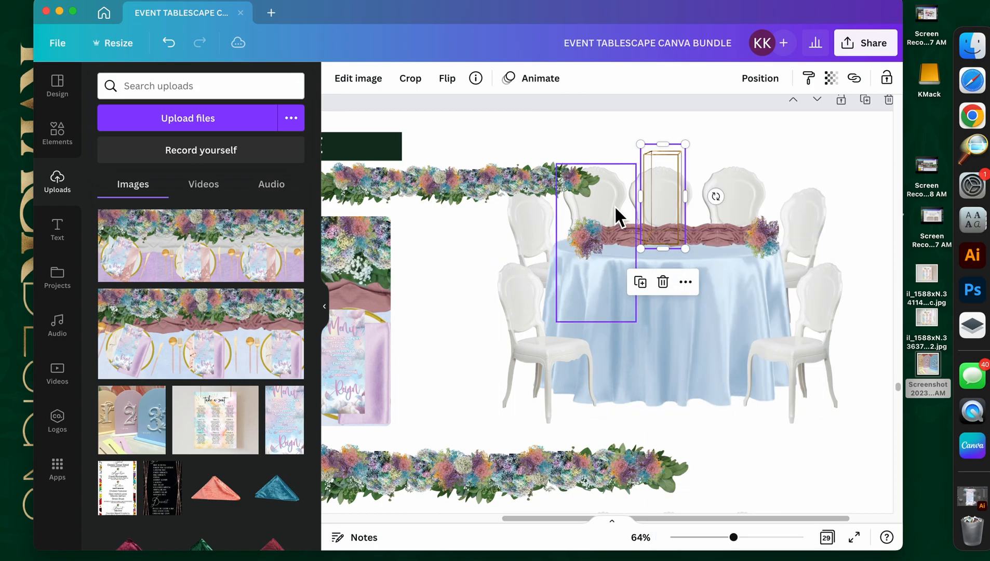
{"action": "left_click_drag", "start_coordinate": [659, 200], "coordinate": [658, 202]}
{"action": "left_click", "coordinate": [446, 244]}
Step: Place flower clusters from the small garland side by side on top of the gold frame stand
{"action": "left_click_drag", "start_coordinate": [557, 180], "coordinate": [681, 162]}
{"action": "left_click_drag", "start_coordinate": [535, 238], "coordinate": [674, 150]}
{"action": "left_click", "coordinate": [679, 154]}
{"action": "left_click", "coordinate": [654, 167], "text": "shift"}
{"action": "left_click", "coordinate": [441, 130]}
{"action": "left_click", "coordinate": [671, 147]}
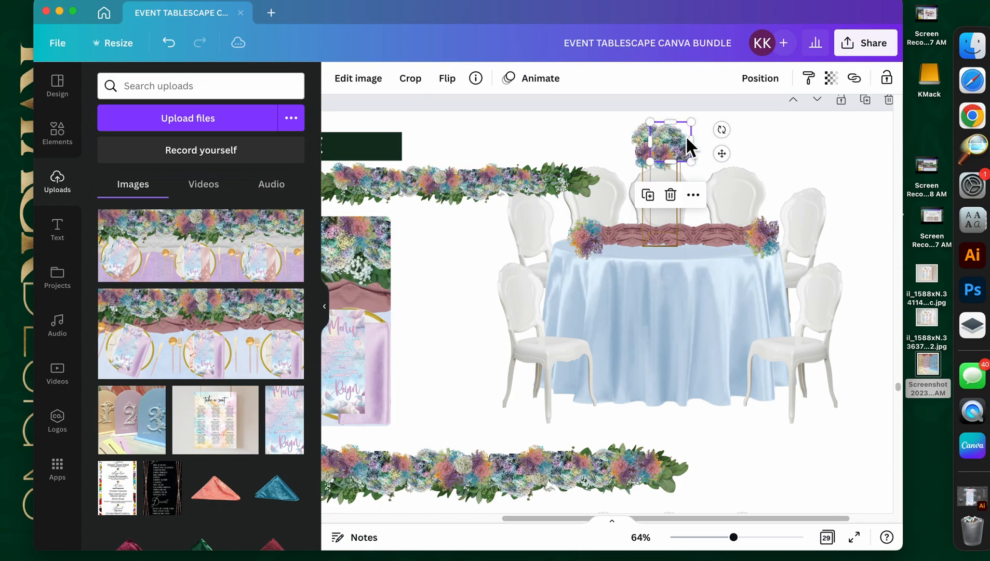
{"action": "right_click", "coordinate": [685, 142]}
{"action": "left_click", "coordinate": [481, 267]}
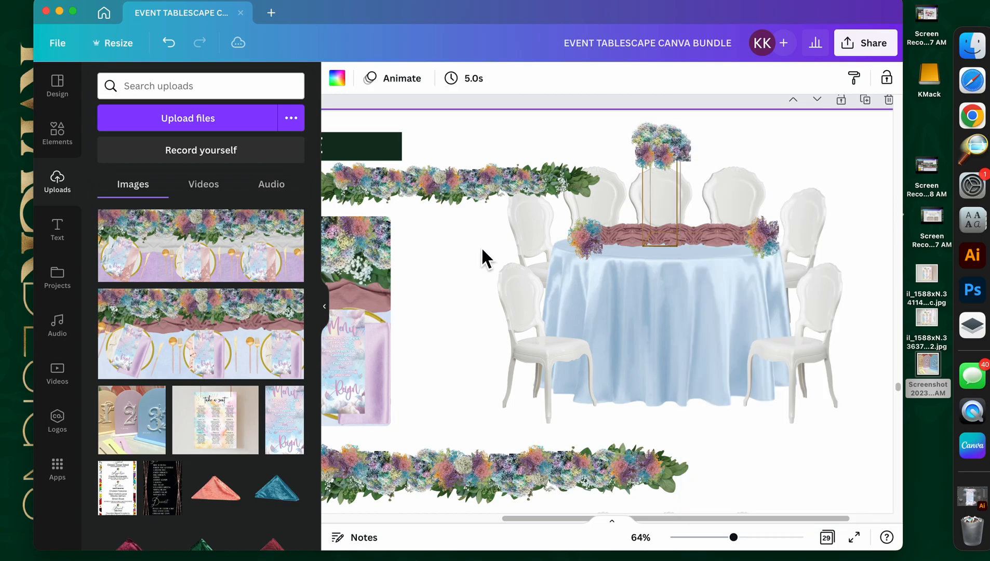
Step: Place leafy greenery sprigs from the small garland along the mauve runner, on both sides of the gold frame stand
{"action": "left_click_drag", "start_coordinate": [576, 193], "coordinate": [674, 247]}
{"action": "left_click_drag", "start_coordinate": [688, 283], "coordinate": [669, 213]}
{"action": "left_click", "coordinate": [580, 256]}
{"action": "left_click", "coordinate": [633, 237]}
{"action": "left_click_drag", "start_coordinate": [734, 242], "coordinate": [736, 241]}
Step: Nudge the flower cluster at the runner's right end inward and bring it to the front of the greenery
{"action": "left_click_drag", "start_coordinate": [763, 241], "coordinate": [755, 237]}
{"action": "right_click", "coordinate": [755, 237]}
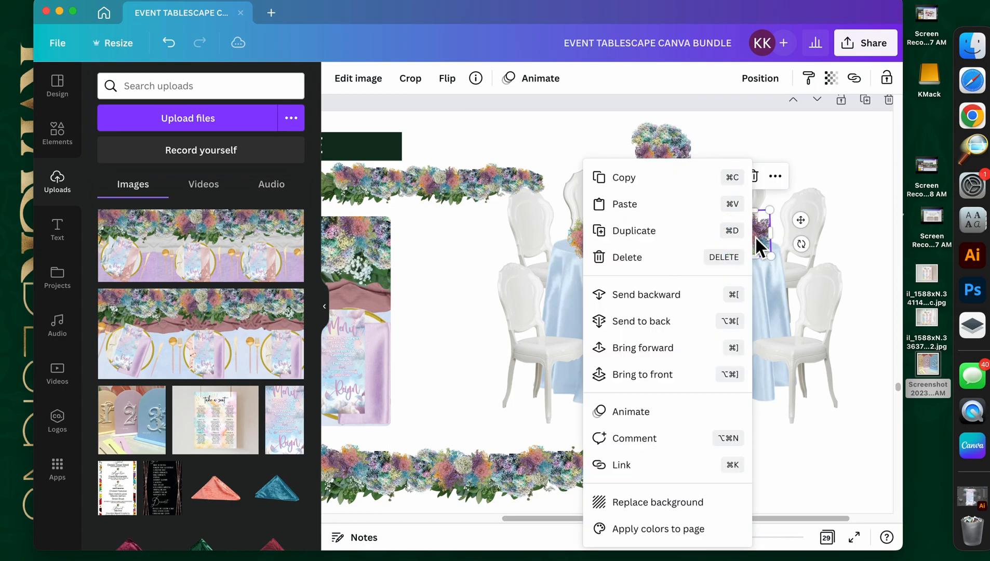
{"action": "left_click", "coordinate": [676, 374]}
{"action": "left_click", "coordinate": [739, 400]}
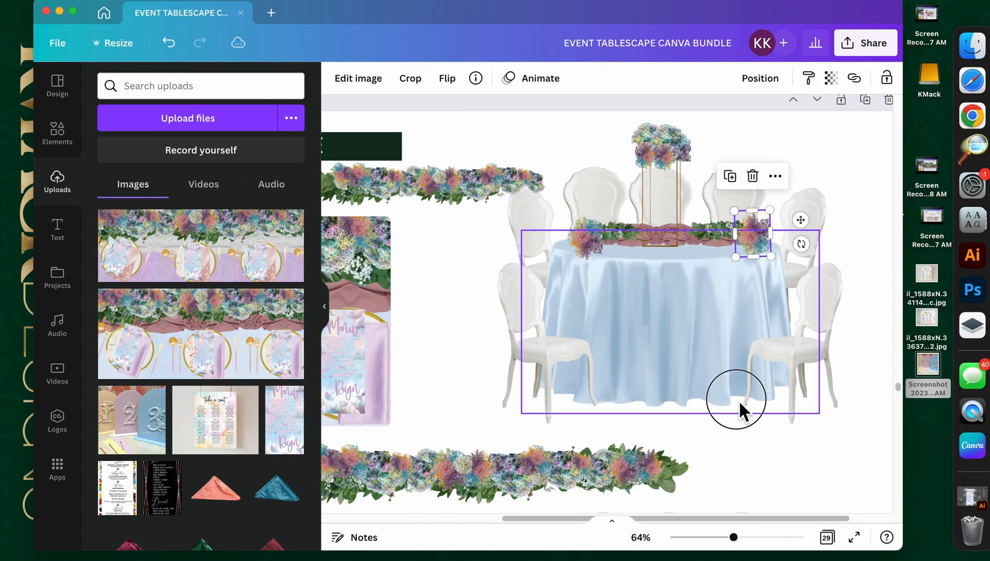
{"action": "left_click", "coordinate": [671, 431]}
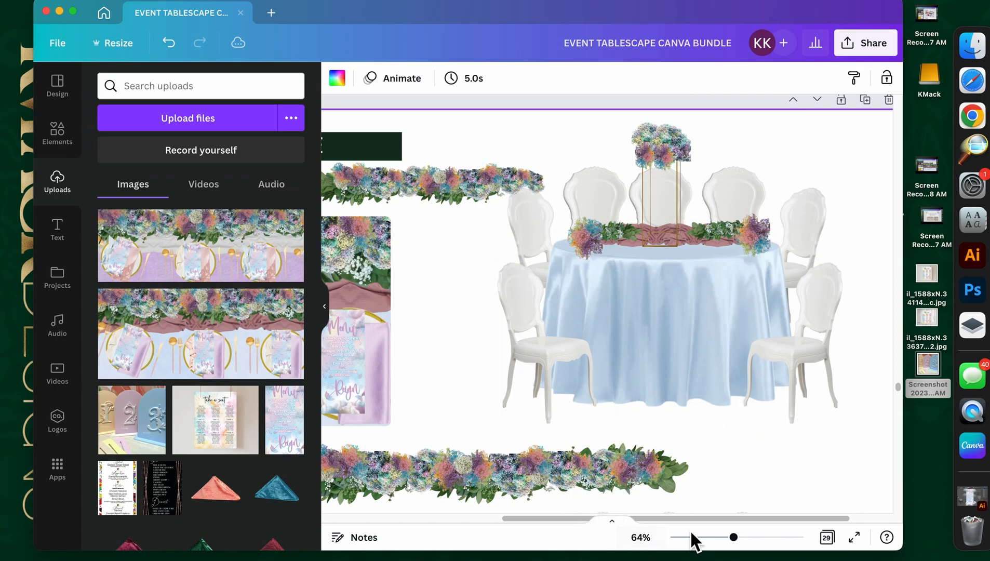
Step: Resize the hydrangea cluster on top of the gold frame stand and adjust its position in the arrangement
{"action": "left_click_drag", "start_coordinate": [733, 537], "coordinate": [754, 537]}
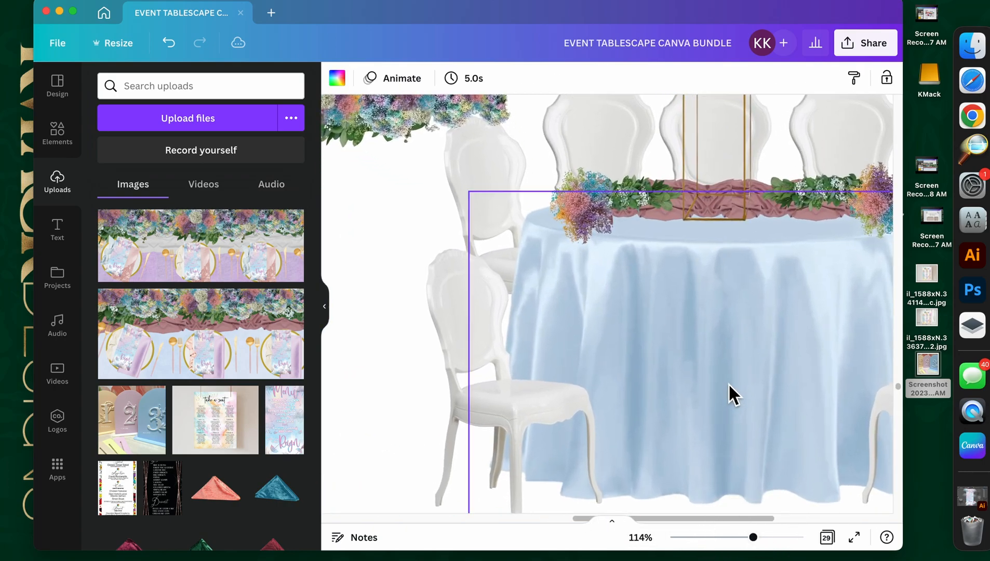
{"action": "scroll", "coordinate": [729, 389], "scroll_direction": "up", "scroll_amount": 3}
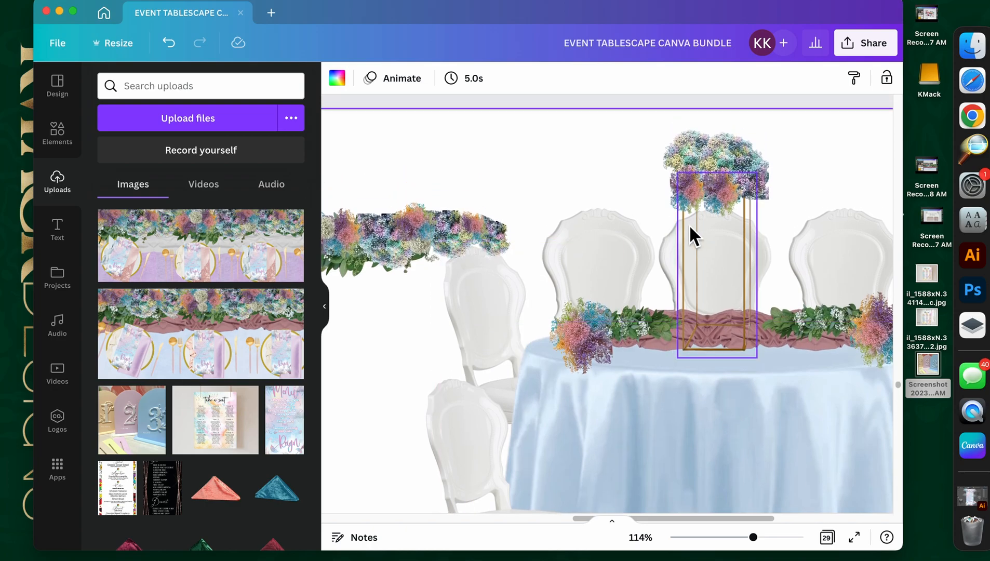
{"action": "left_click", "coordinate": [715, 160]}
{"action": "left_click_drag", "start_coordinate": [680, 186], "coordinate": [686, 182]}
{"action": "mouse_move", "coordinate": [768, 187]}
{"action": "left_mouse_down"}
{"action": "mouse_move", "coordinate": [752, 199]}
{"action": "mouse_move", "coordinate": [749, 189]}
{"action": "left_mouse_up"}
{"action": "left_click_drag", "start_coordinate": [734, 137], "coordinate": [732, 140]}
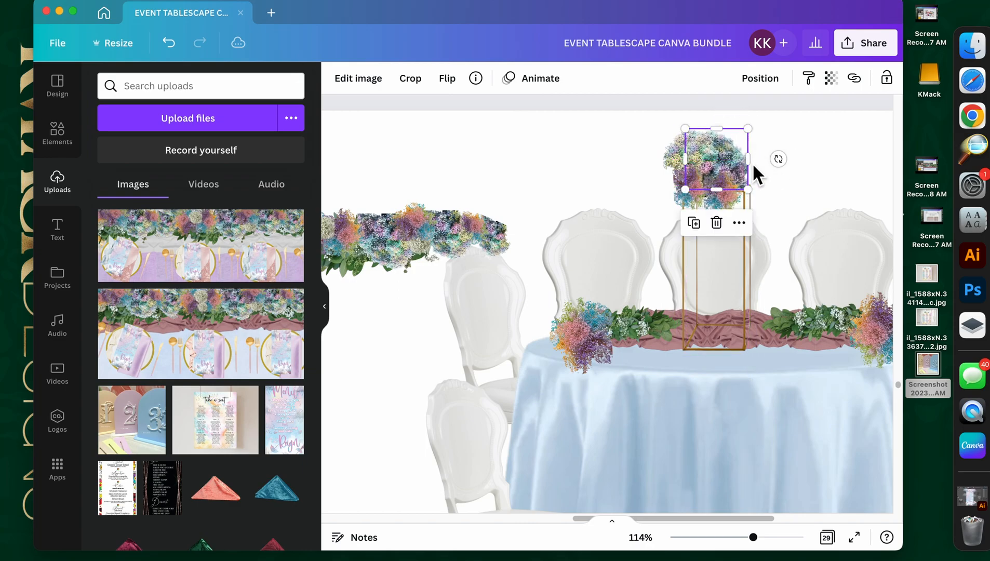
Step: Duplicate the hydrangea cluster, flip the copy horizontally and place it on the right side of the stand's floral top
{"action": "key", "text": "super+d"}
{"action": "left_click_drag", "start_coordinate": [726, 177], "coordinate": [741, 168]}
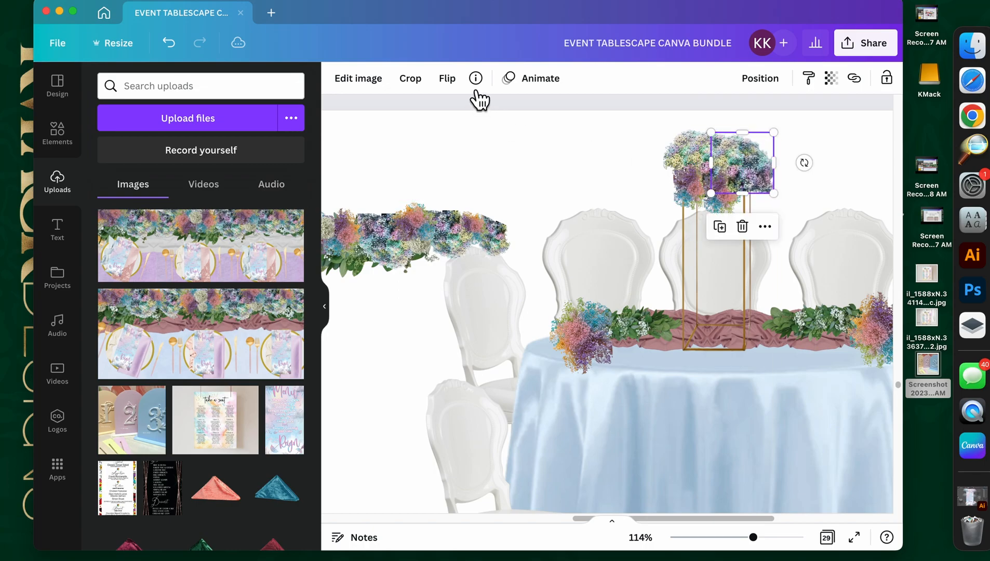
{"action": "left_click", "coordinate": [447, 78]}
{"action": "left_click", "coordinate": [487, 117]}
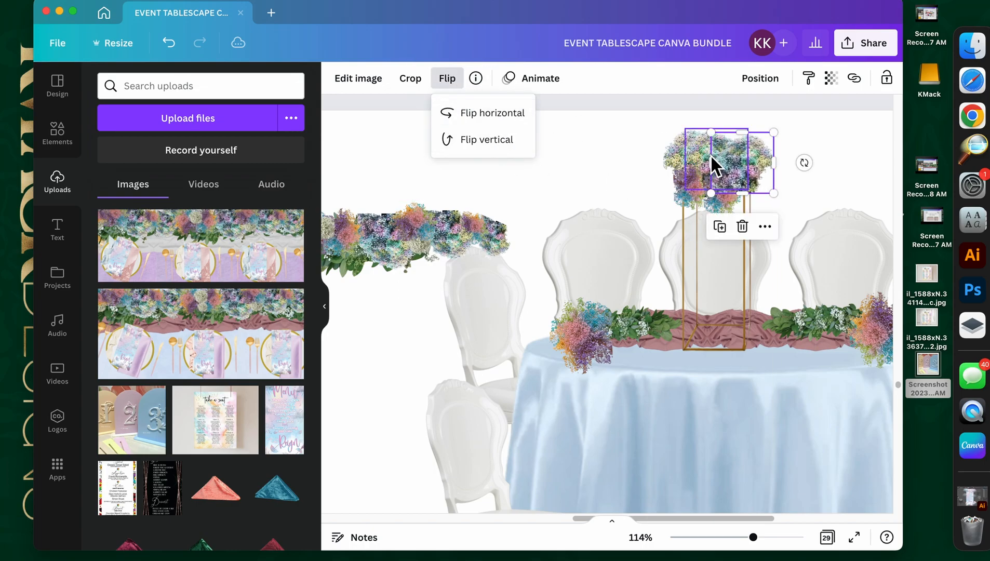
{"action": "left_click", "coordinate": [760, 158]}
{"action": "left_click_drag", "start_coordinate": [752, 152], "coordinate": [754, 148]}
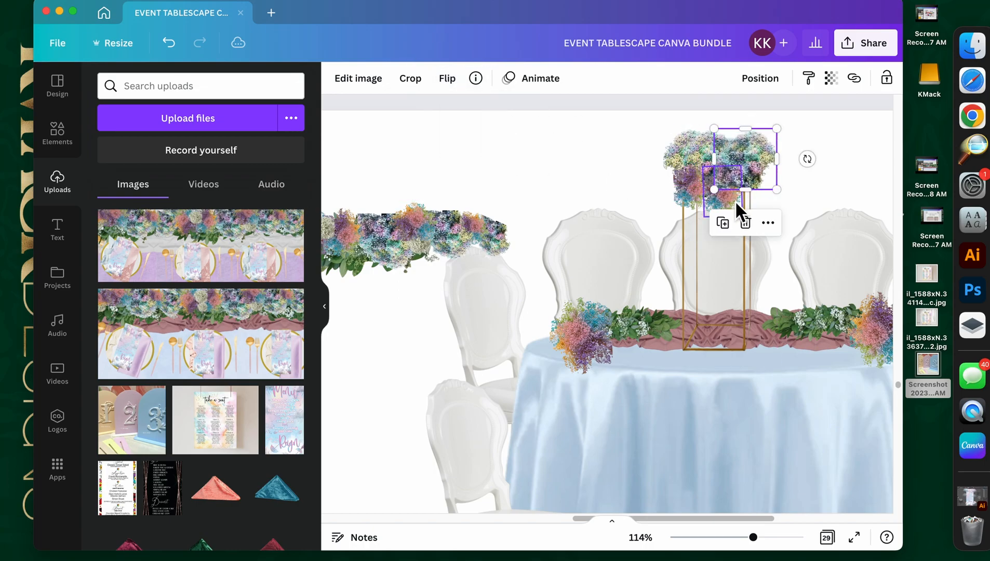
Step: Bring the centerpiece's lower orange and purple cluster to the front and send a tilted cluster at its crown to the back
{"action": "left_click", "coordinate": [732, 202]}
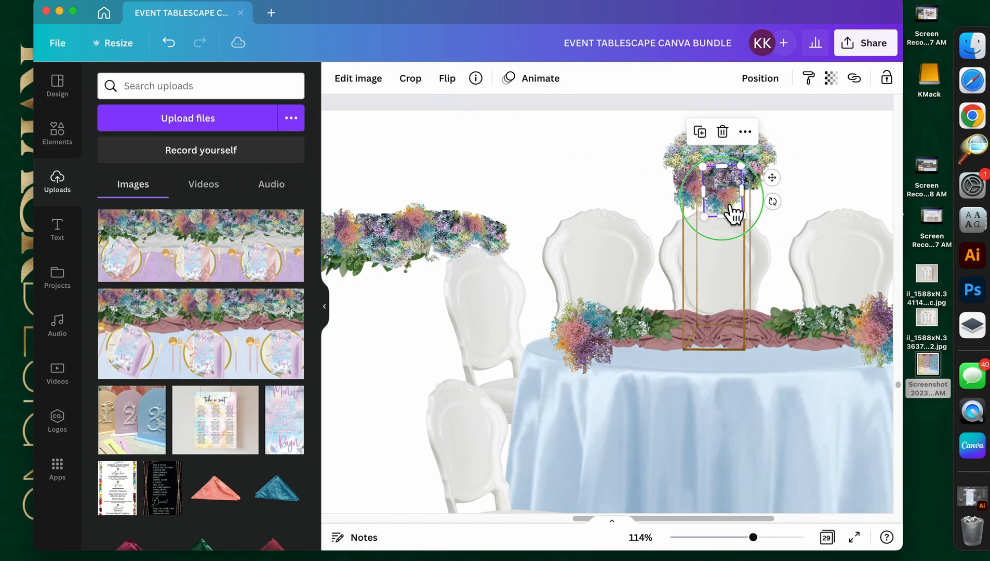
{"action": "right_click", "coordinate": [725, 199]}
{"action": "left_click", "coordinate": [805, 384]}
{"action": "mouse_move", "coordinate": [748, 176]}
{"action": "left_mouse_down"}
{"action": "mouse_move", "coordinate": [760, 186]}
{"action": "mouse_move", "coordinate": [729, 185]}
{"action": "mouse_move", "coordinate": [730, 152]}
{"action": "mouse_move", "coordinate": [739, 166]}
{"action": "mouse_move", "coordinate": [777, 159]}
{"action": "mouse_move", "coordinate": [736, 146]}
{"action": "mouse_move", "coordinate": [762, 174]}
{"action": "left_mouse_up"}
{"action": "right_click", "coordinate": [730, 144]}
{"action": "left_click", "coordinate": [788, 301]}
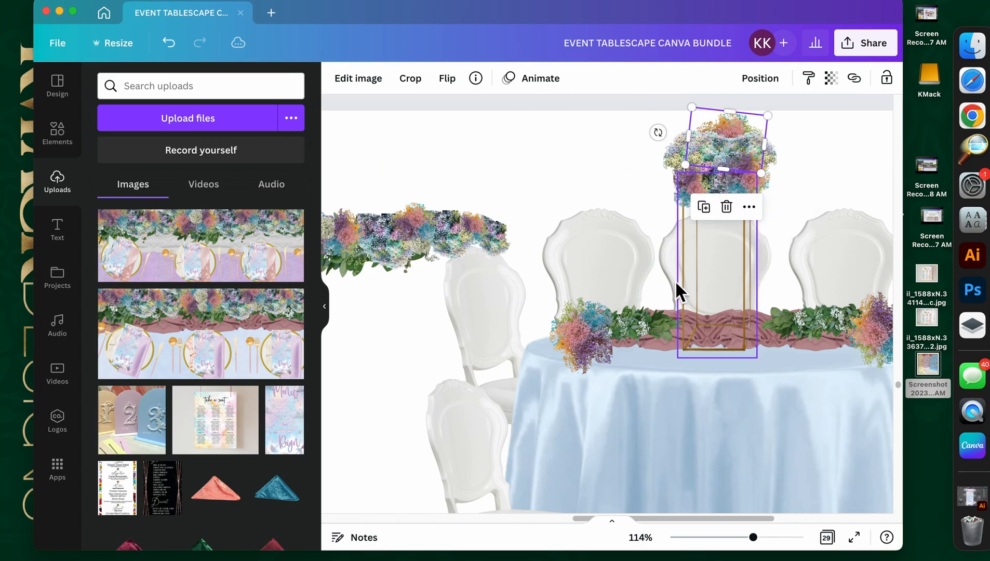
Step: Rotate another orange and purple cluster upside down, tuck it behind the centerpiece's underside and shrink it slightly
{"action": "left_click_drag", "start_coordinate": [666, 196], "coordinate": [678, 208]}
{"action": "left_click_drag", "start_coordinate": [753, 146], "coordinate": [611, 153]}
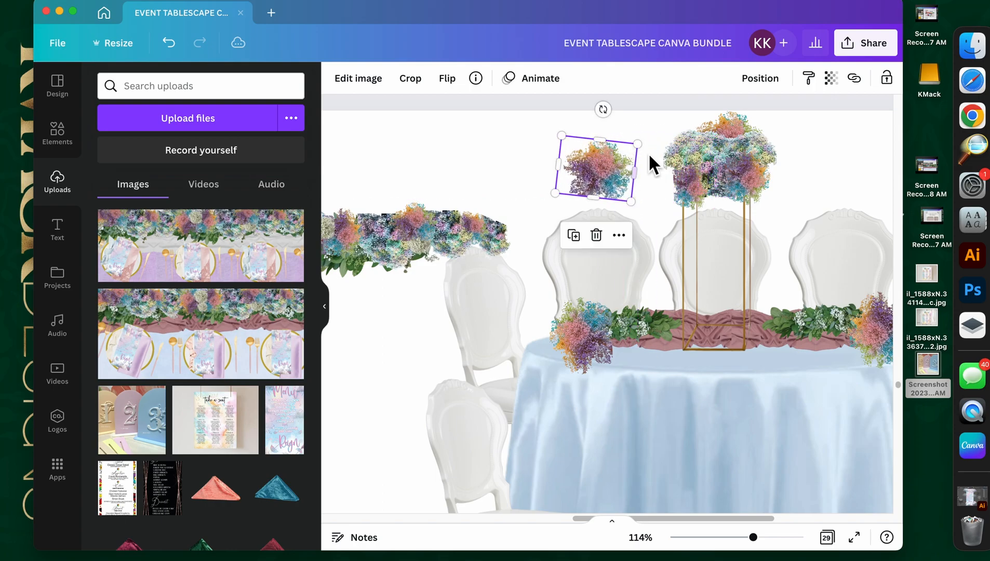
{"action": "left_click_drag", "start_coordinate": [600, 111], "coordinate": [716, 174]}
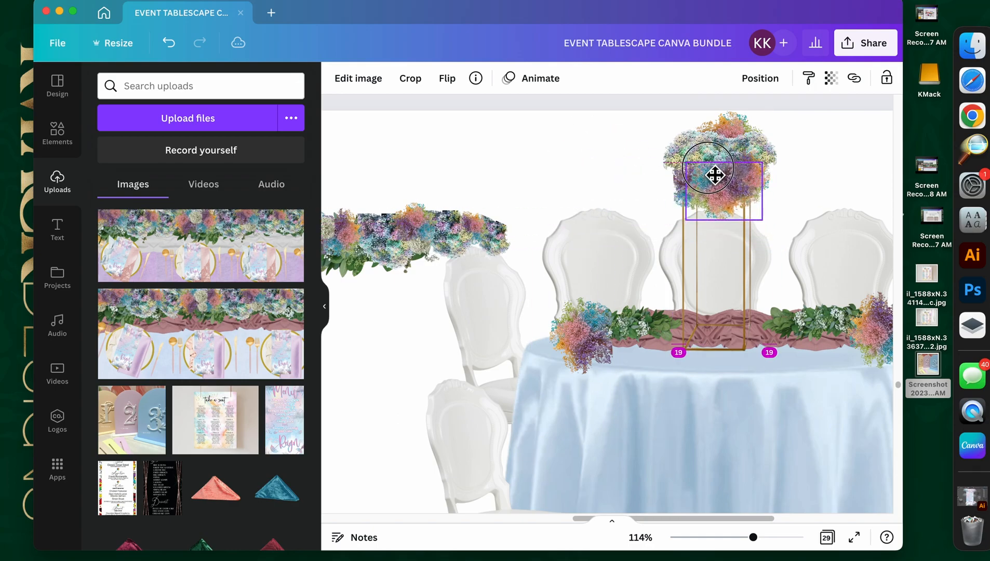
{"action": "right_click", "coordinate": [725, 190]}
{"action": "left_click", "coordinate": [793, 327]}
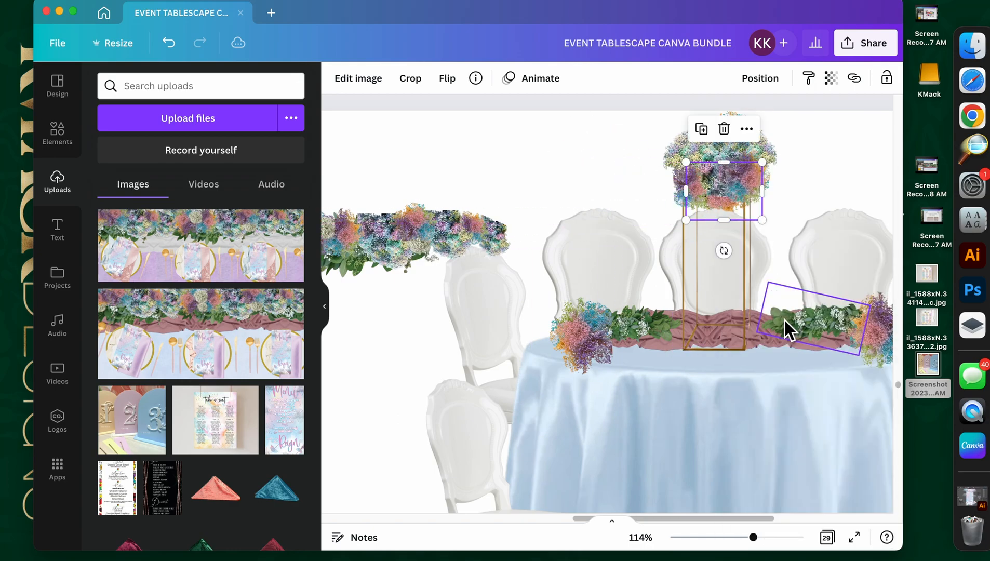
{"action": "left_click_drag", "start_coordinate": [760, 164], "coordinate": [751, 170]}
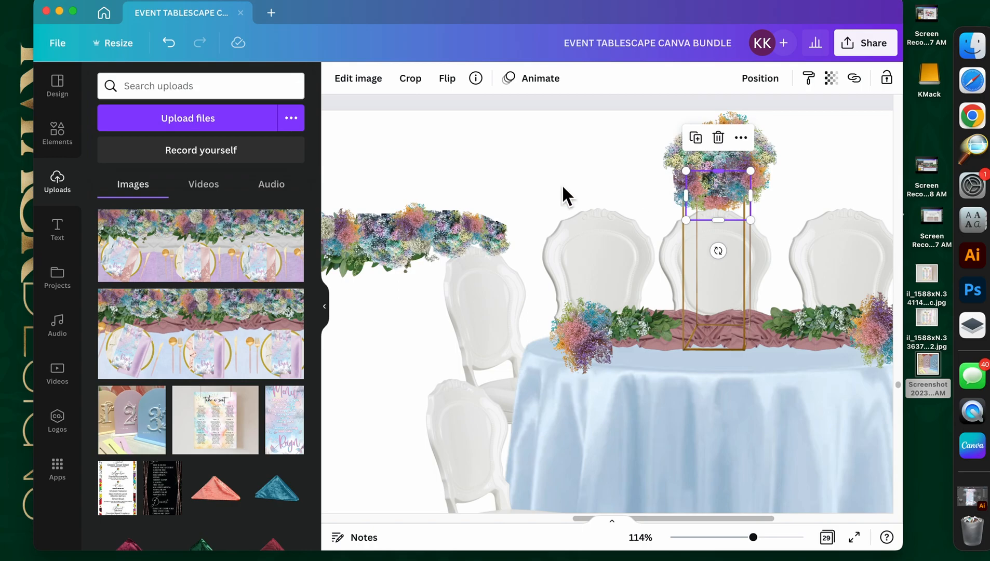
Step: Delete the end flower cluster of the small garland and place its white filler bloom, shrunk, on the runner beside the stand
{"action": "left_click", "coordinate": [424, 217]}
{"action": "key", "text": "Delete"}
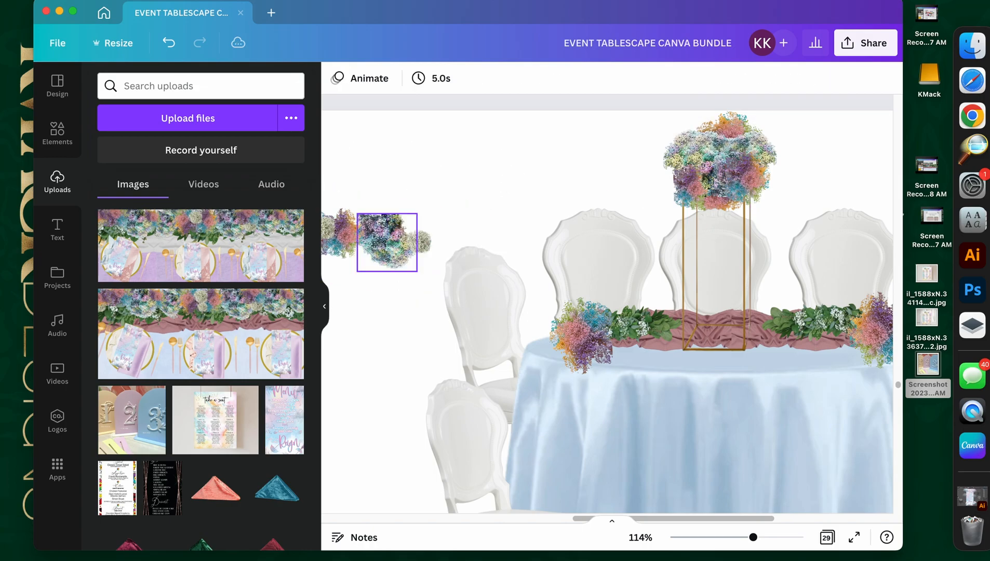
{"action": "left_click", "coordinate": [431, 238]}
{"action": "left_click_drag", "start_coordinate": [438, 250], "coordinate": [693, 347]}
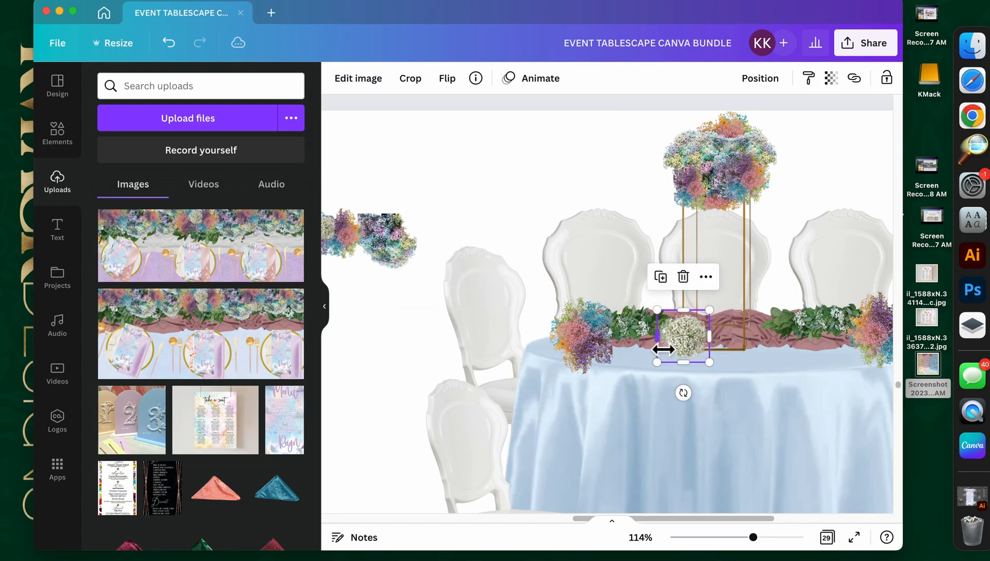
{"action": "left_click_drag", "start_coordinate": [663, 317], "coordinate": [671, 324]}
{"action": "left_click_drag", "start_coordinate": [685, 336], "coordinate": [677, 333]}
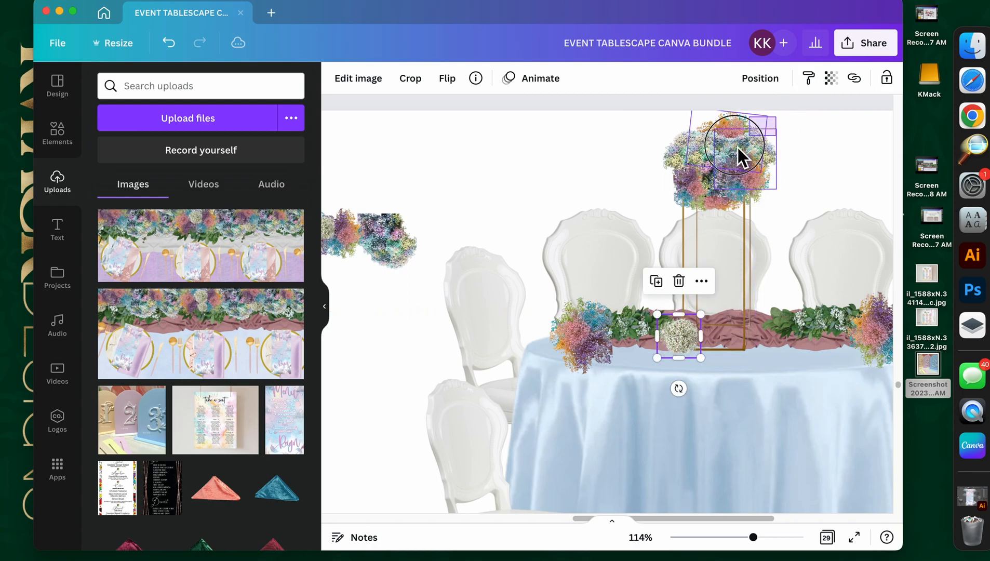
Step: Select the gold frame stand together with its floral top, scale them down slightly and recenter them on the runner
{"action": "left_click_drag", "start_coordinate": [676, 175], "coordinate": [670, 179]}
{"action": "left_click_drag", "start_coordinate": [771, 175], "coordinate": [770, 171]}
{"action": "left_click_drag", "start_coordinate": [776, 102], "coordinate": [770, 118]}
{"action": "left_click", "coordinate": [735, 93]}
{"action": "left_click_drag", "start_coordinate": [738, 151], "coordinate": [751, 156]}
Step: Bring the white filler bloom at the base of the gold stand to the front
{"action": "left_click", "coordinate": [678, 339]}
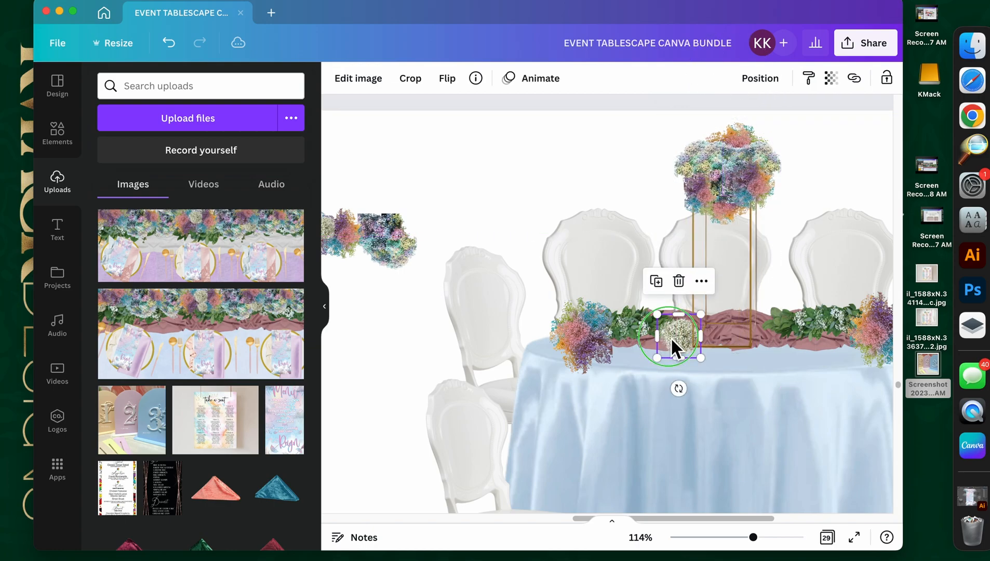
{"action": "right_click", "coordinate": [671, 337]}
{"action": "left_click", "coordinate": [752, 372]}
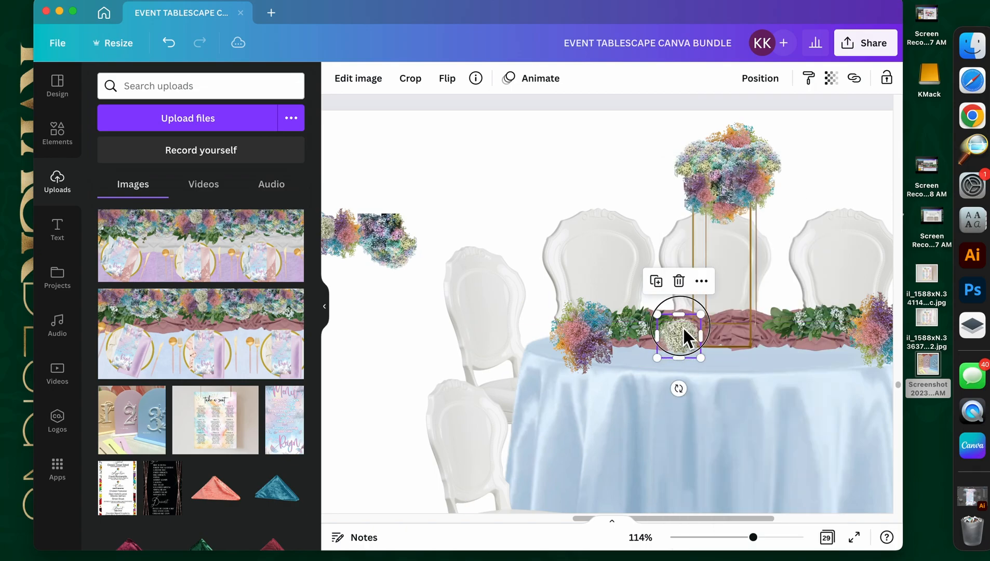
Step: Move the white baby's breath cluster beside the multicoloured flowers at the left end of the table runner
{"action": "left_click_drag", "start_coordinate": [683, 335], "coordinate": [632, 349]}
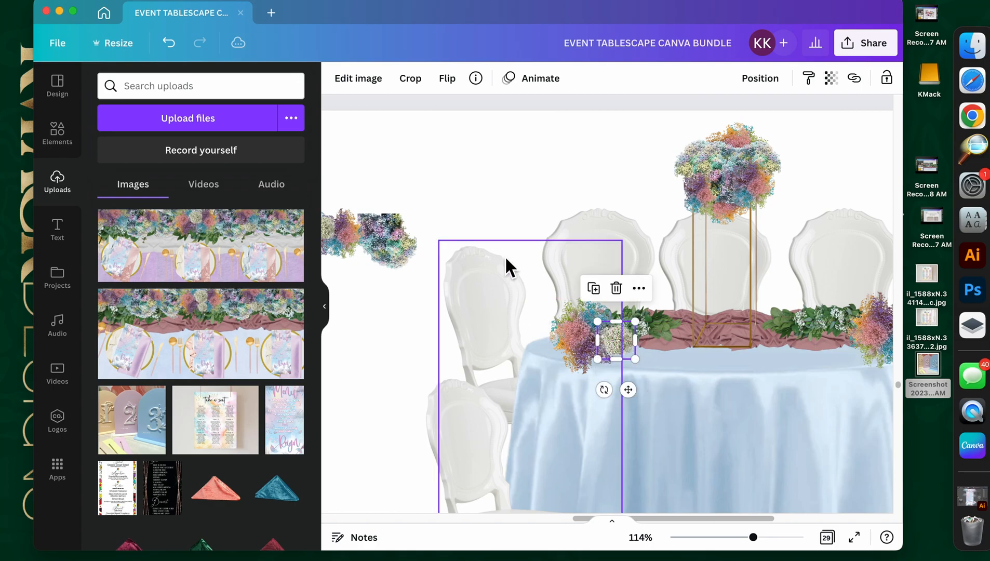
{"action": "left_click", "coordinate": [447, 215]}
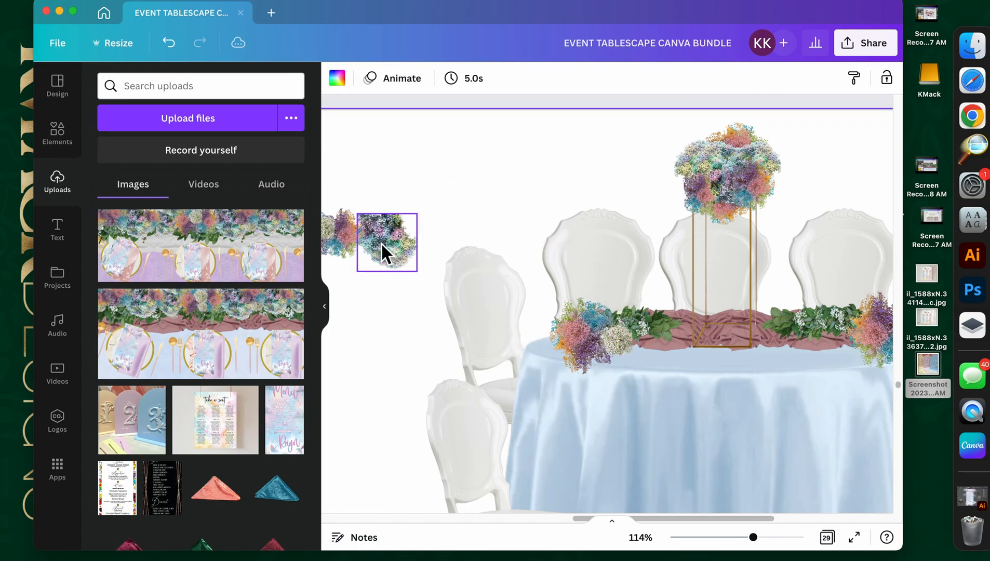
{"action": "left_click_drag", "start_coordinate": [428, 226], "coordinate": [428, 222]}
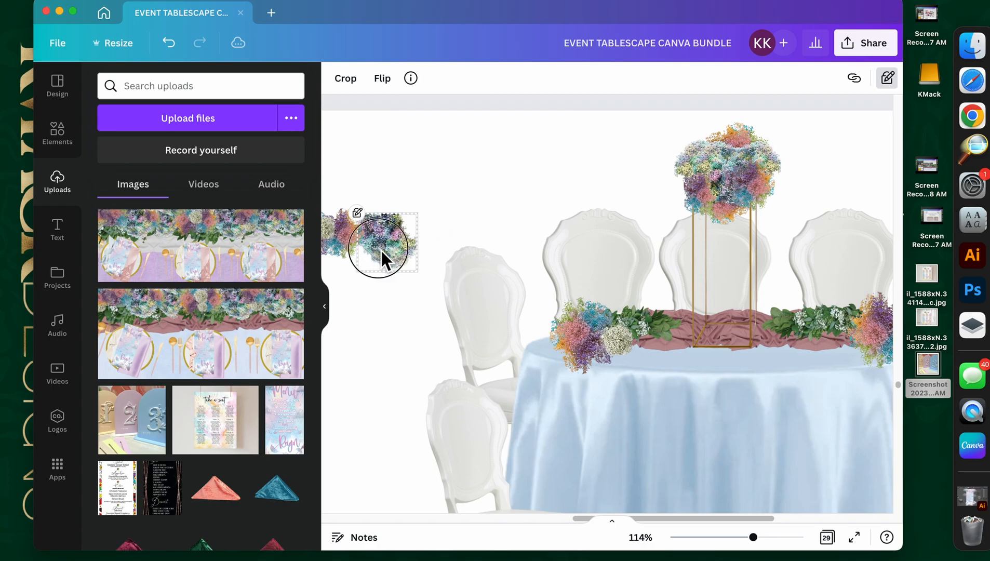
Step: Place a copy of the multicoloured flower cluster just below the original at the table's left edge and send it backward
{"action": "left_click", "coordinate": [576, 353]}
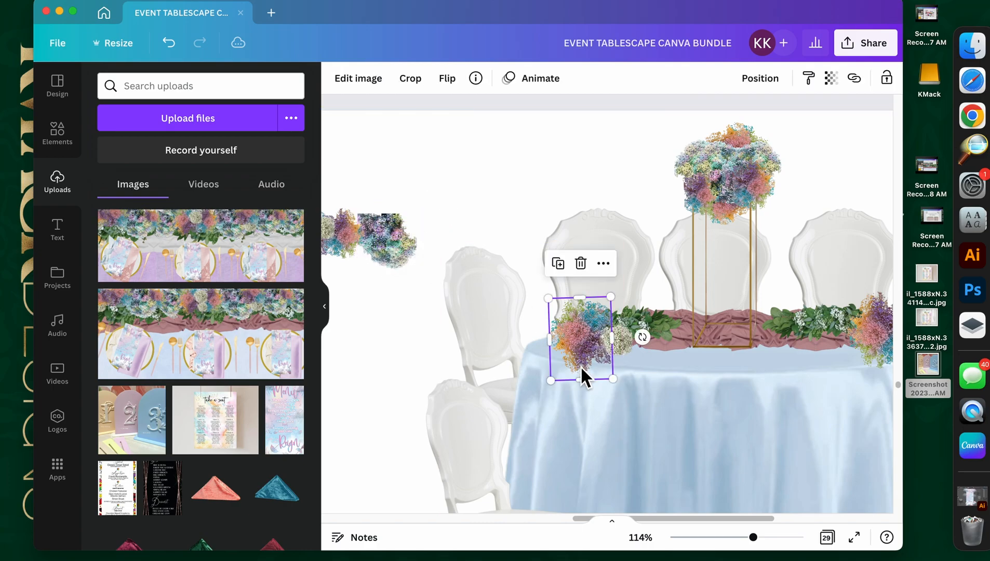
{"action": "left_click_drag", "start_coordinate": [592, 354], "coordinate": [584, 394]}
{"action": "right_click", "coordinate": [574, 370]}
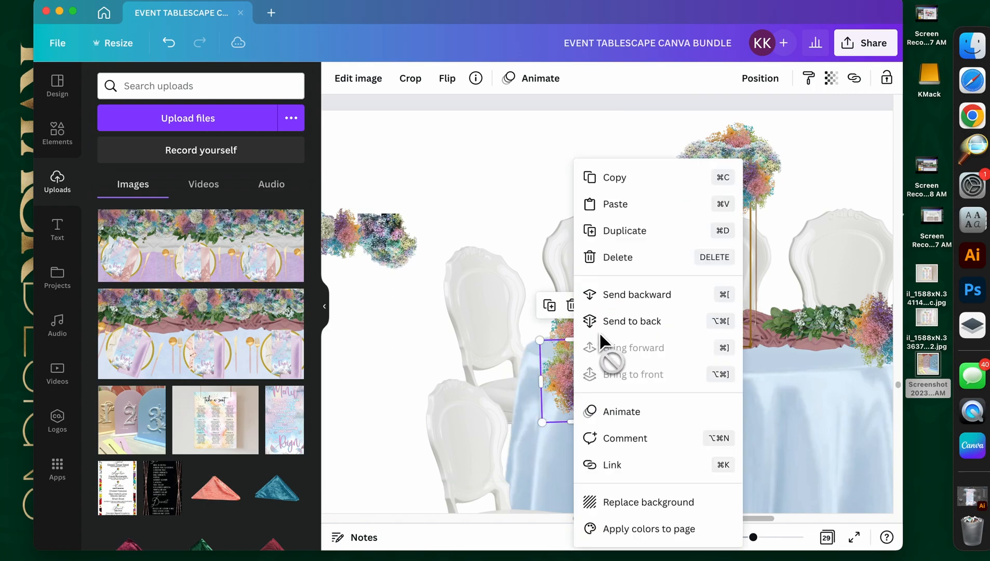
{"action": "left_click", "coordinate": [634, 298]}
{"action": "right_click", "coordinate": [582, 373]}
{"action": "left_click", "coordinate": [639, 318]}
{"action": "mouse_move", "coordinate": [584, 393]}
{"action": "left_mouse_down"}
{"action": "mouse_move", "coordinate": [597, 400]}
{"action": "mouse_move", "coordinate": [591, 387]}
{"action": "left_mouse_up"}
{"action": "scroll", "coordinate": [587, 417], "scroll_direction": "down", "scroll_amount": 3}
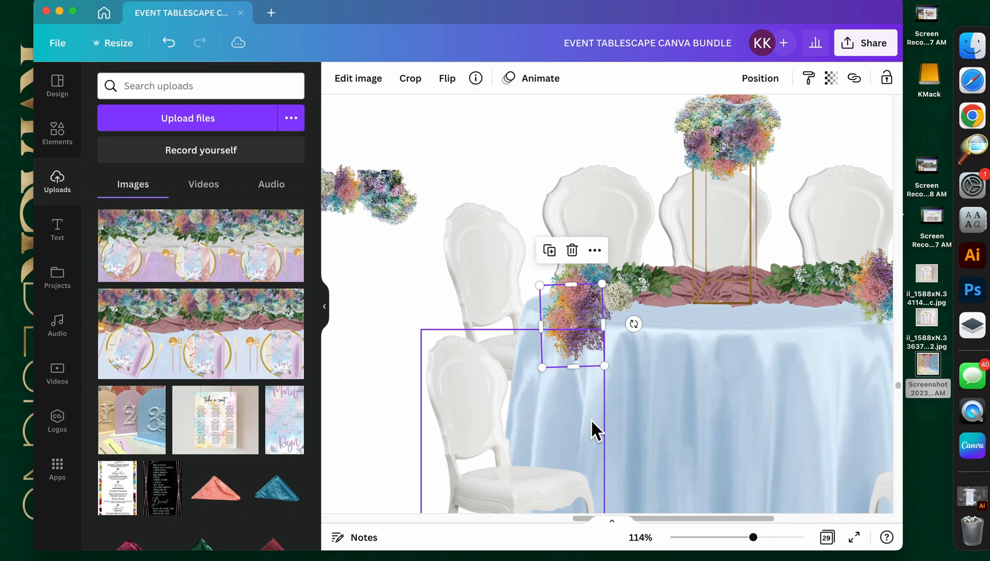
Step: Extend the hanging floral drape with another cluster copy placed lower on the tablecloth and layered behind the one above
{"action": "mouse_move", "coordinate": [575, 338]}
{"action": "left_mouse_down"}
{"action": "mouse_move", "coordinate": [580, 393]}
{"action": "mouse_move", "coordinate": [584, 360]}
{"action": "mouse_move", "coordinate": [574, 352]}
{"action": "left_mouse_up"}
{"action": "right_click", "coordinate": [575, 352]}
{"action": "left_click", "coordinate": [641, 316]}
{"action": "left_click_drag", "start_coordinate": [592, 387], "coordinate": [589, 385]}
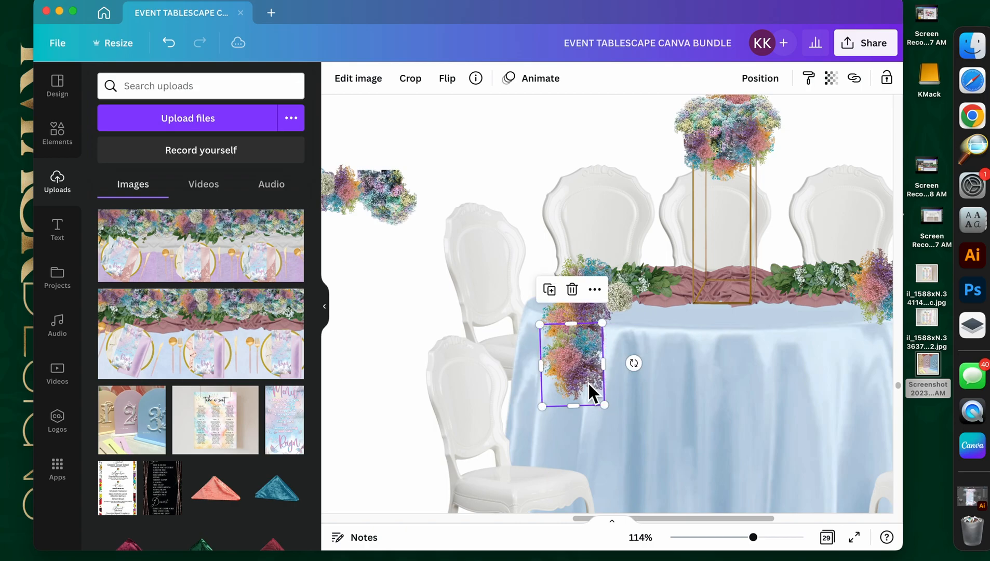
Step: Paste one more multicoloured cluster at the bottom end of the hanging drape and send it backward
{"action": "scroll", "coordinate": [590, 382], "scroll_direction": "down", "scroll_amount": 2}
{"action": "key", "text": "super+v"}
{"action": "left_click_drag", "start_coordinate": [600, 263], "coordinate": [582, 358]}
{"action": "right_click", "coordinate": [583, 358]}
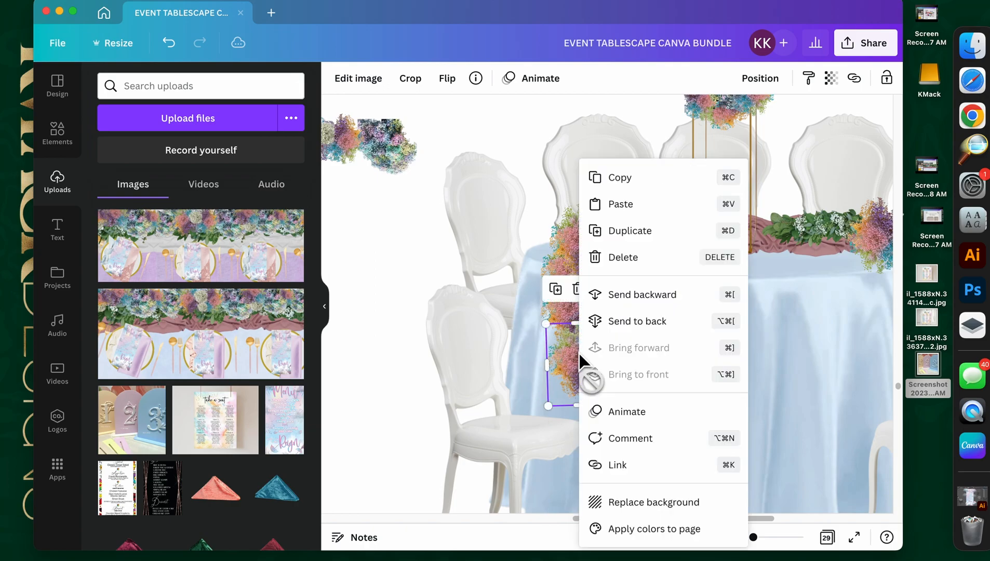
{"action": "left_click", "coordinate": [636, 297]}
Step: Duplicate the baby's breath cluster, shrink the copy, and place small copies along the right side of the hanging drape
{"action": "left_click", "coordinate": [623, 248]}
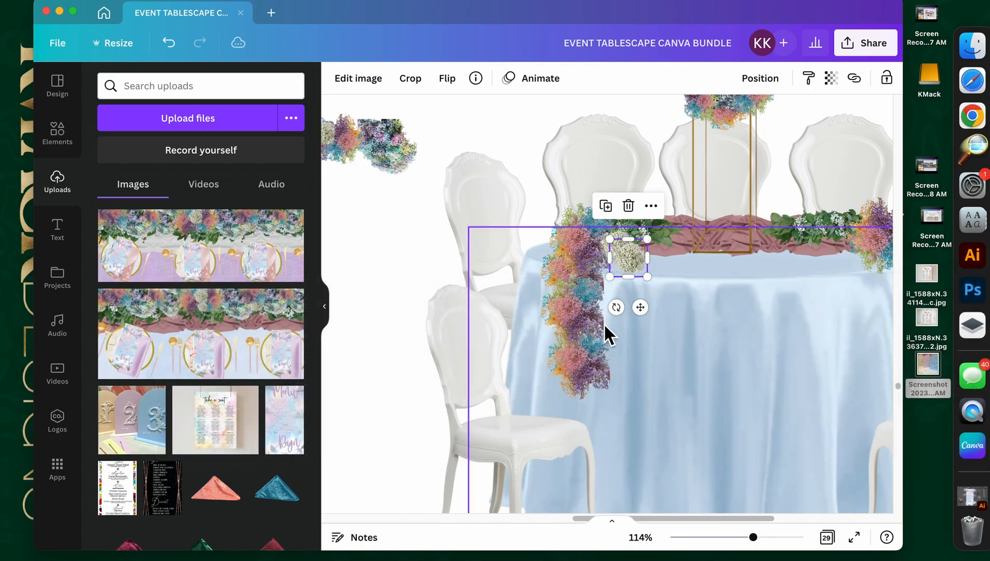
{"action": "left_click_drag", "start_coordinate": [626, 264], "coordinate": [614, 336]}
{"action": "key", "text": "super+d"}
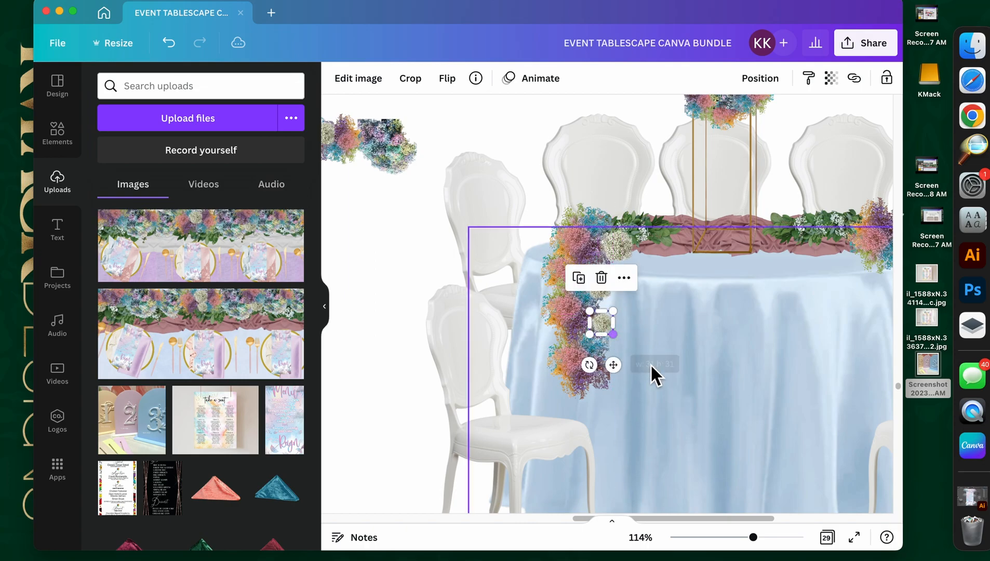
{"action": "key", "text": "super+v"}
{"action": "left_click_drag", "start_coordinate": [622, 293], "coordinate": [620, 386]}
{"action": "left_click", "coordinate": [403, 308]}
{"action": "scroll", "coordinate": [403, 305], "scroll_direction": "up", "scroll_amount": 3}
{"action": "left_click_drag", "start_coordinate": [753, 538], "coordinate": [730, 537]}
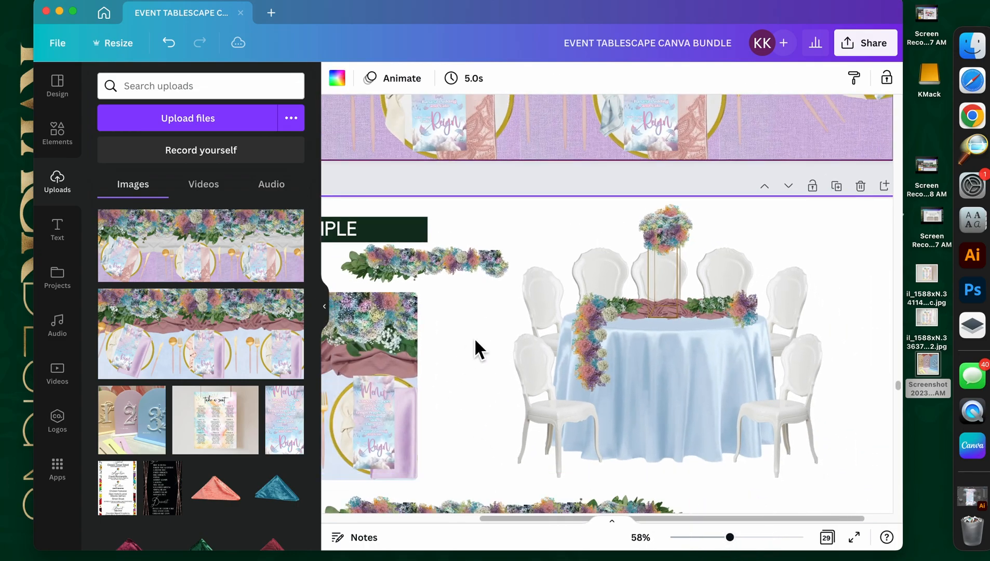
Step: Unlock the flower cluster at the right end of the sample garland and move it onto the upper part of the drape
{"action": "mouse_move", "coordinate": [490, 265]}
{"action": "left_mouse_down"}
{"action": "mouse_move", "coordinate": [607, 334]}
{"action": "mouse_move", "coordinate": [498, 264]}
{"action": "left_mouse_up"}
{"action": "left_click_drag", "start_coordinate": [560, 258], "coordinate": [505, 263]}
{"action": "left_click", "coordinate": [496, 267]}
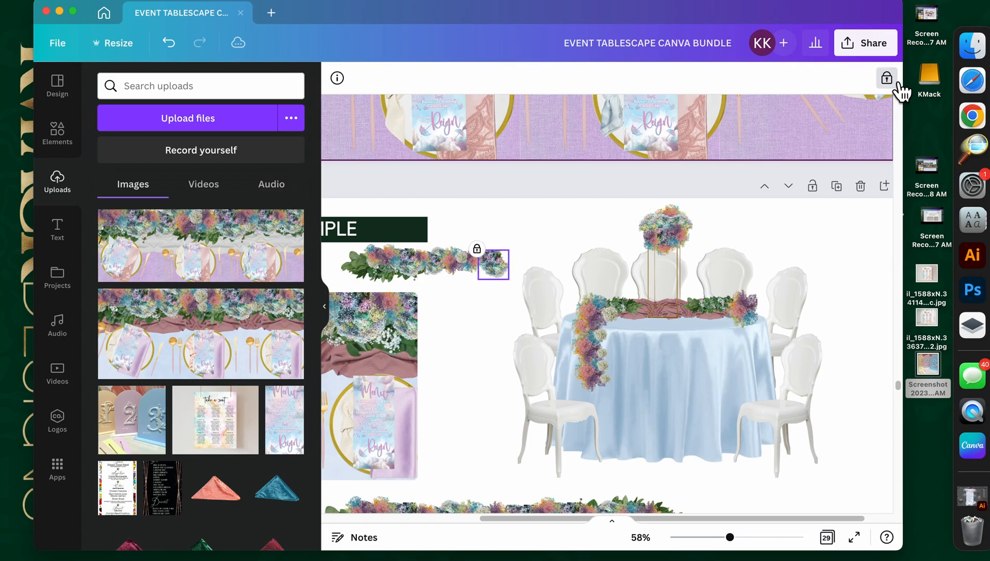
{"action": "mouse_move", "coordinate": [525, 282]}
{"action": "left_mouse_down"}
{"action": "mouse_move", "coordinate": [537, 289]}
{"action": "mouse_move", "coordinate": [522, 278]}
{"action": "left_mouse_up"}
{"action": "left_click", "coordinate": [503, 269]}
{"action": "left_click", "coordinate": [878, 82]}
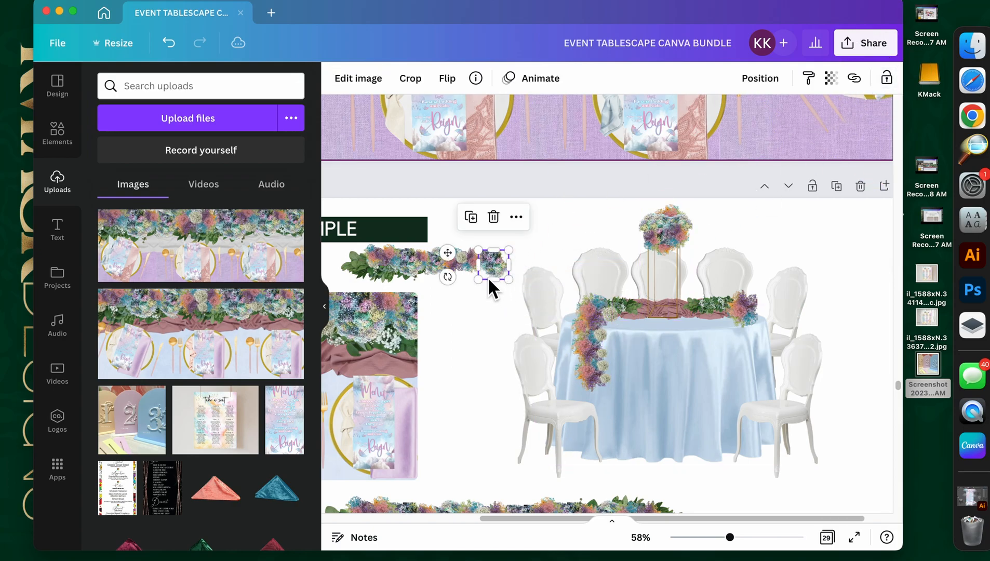
{"action": "left_click_drag", "start_coordinate": [502, 271], "coordinate": [612, 350]}
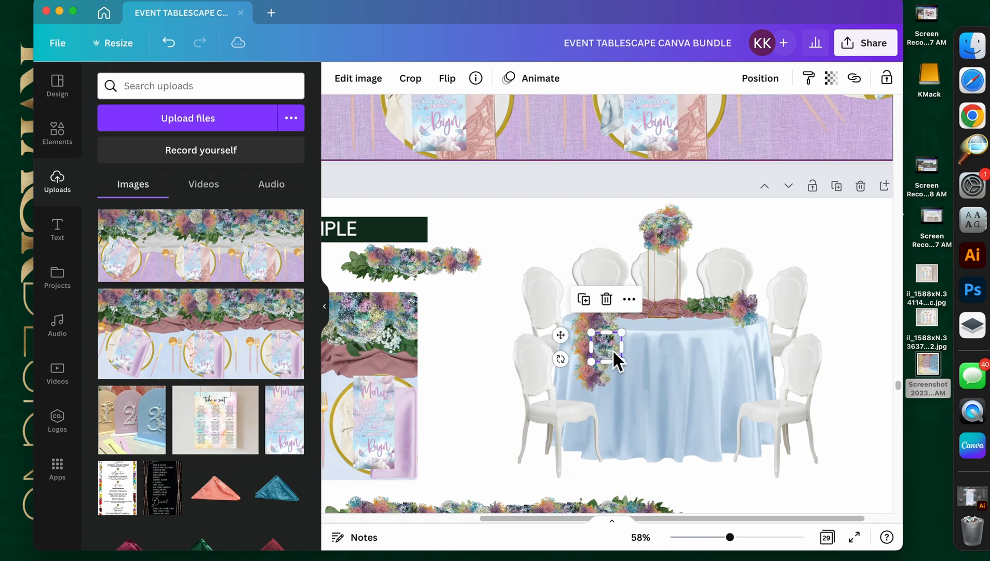
Step: Send the purple-and-teal flower cluster on the drape backward several layers behind the neighbouring flowers
{"action": "right_click", "coordinate": [612, 349]}
{"action": "left_click", "coordinate": [675, 294]}
{"action": "right_click", "coordinate": [615, 358]}
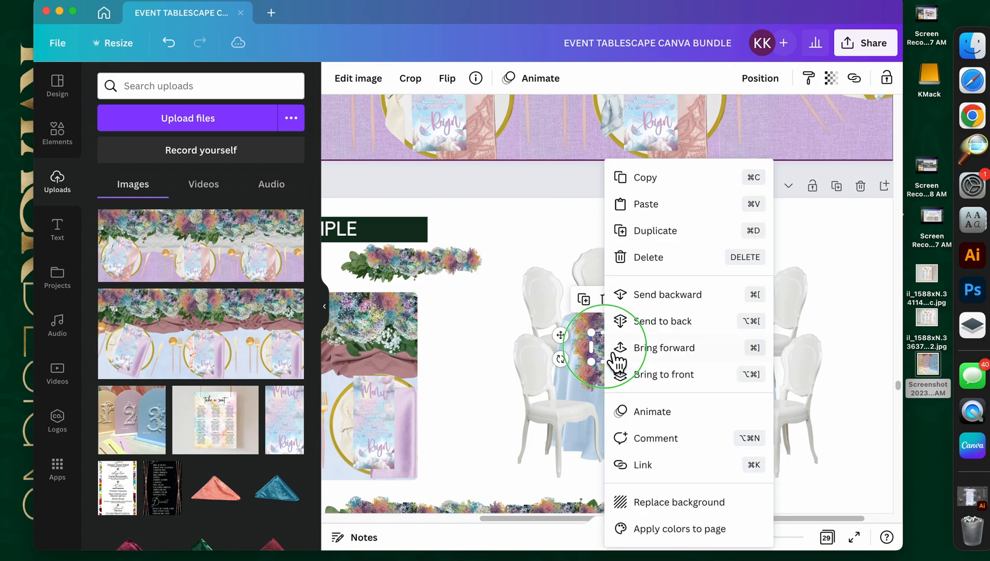
{"action": "left_click", "coordinate": [656, 295]}
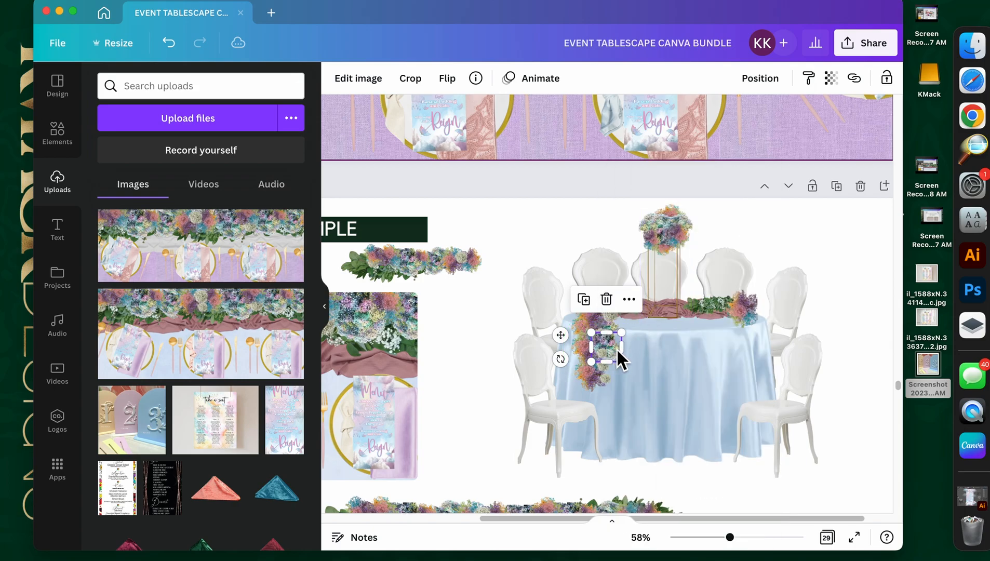
{"action": "right_click", "coordinate": [617, 348]}
{"action": "left_click", "coordinate": [660, 294]}
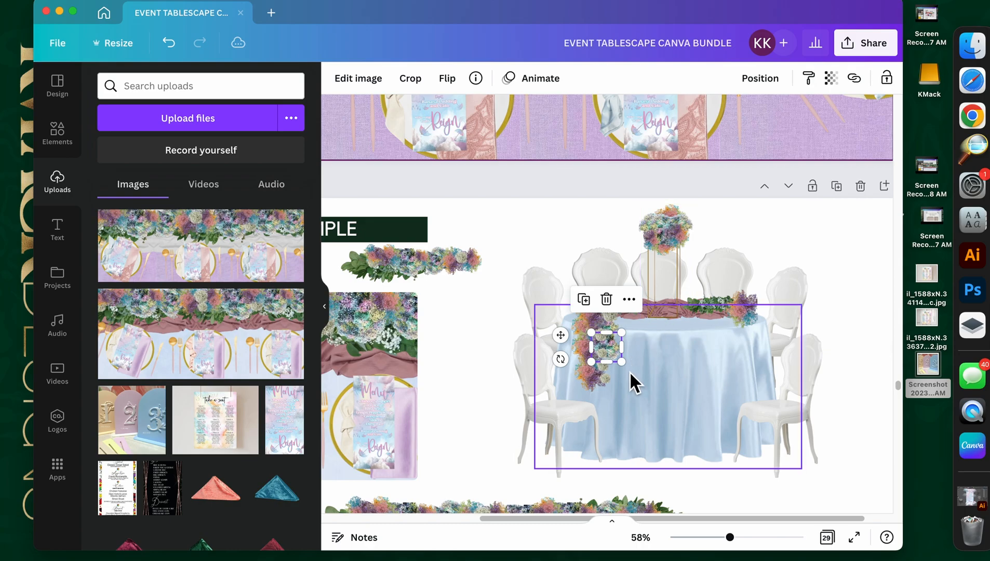
Step: Place a copy of the purple-and-teal cluster slightly lower on the drape and send it backward
{"action": "left_click_drag", "start_coordinate": [621, 342], "coordinate": [614, 368]}
{"action": "right_click", "coordinate": [614, 367]}
{"action": "left_click", "coordinate": [676, 296]}
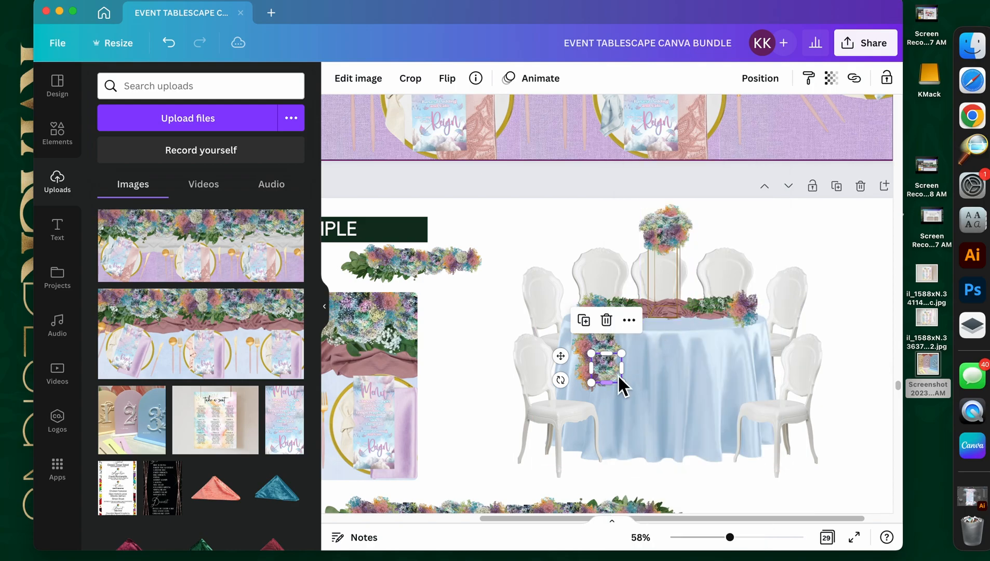
Step: Add a further purple-and-teal cluster copy at the drape's lower end and send it backward
{"action": "left_click", "coordinate": [605, 338]}
{"action": "left_click_drag", "start_coordinate": [616, 342], "coordinate": [605, 392]}
{"action": "right_click", "coordinate": [606, 392]}
{"action": "left_click", "coordinate": [666, 294]}
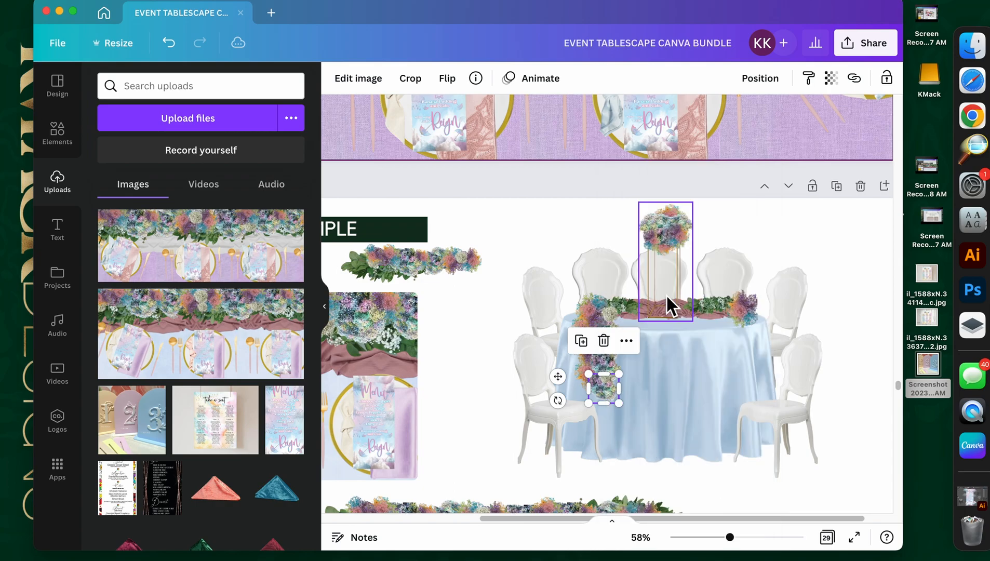
{"action": "left_click", "coordinate": [455, 410]}
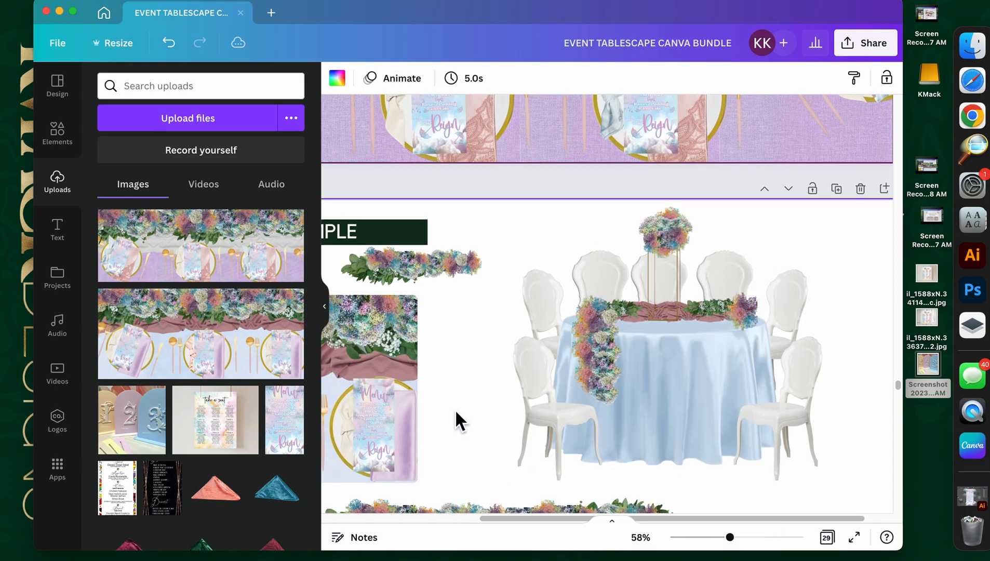
{"action": "scroll", "coordinate": [457, 411], "scroll_direction": "up", "scroll_amount": 2}
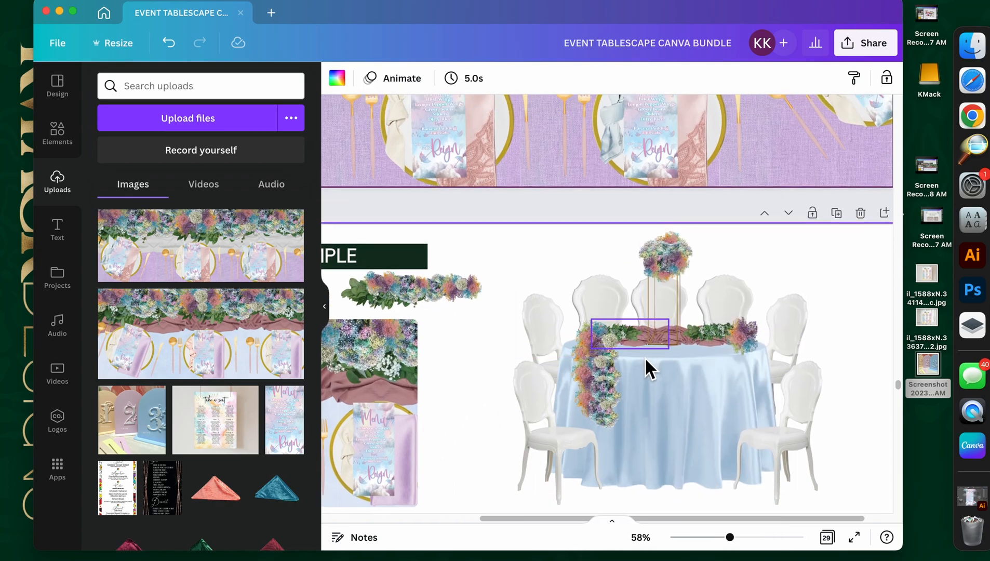
{"action": "left_click", "coordinate": [668, 408]}
{"action": "right_click", "coordinate": [669, 410]}
{"action": "left_click", "coordinate": [641, 391]}
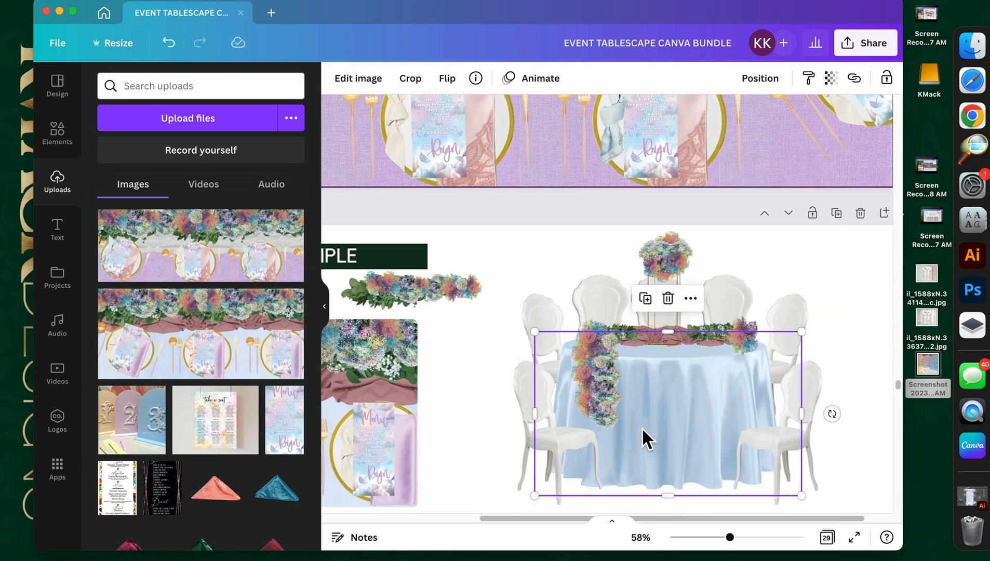
{"action": "left_click_drag", "start_coordinate": [486, 369], "coordinate": [621, 420]}
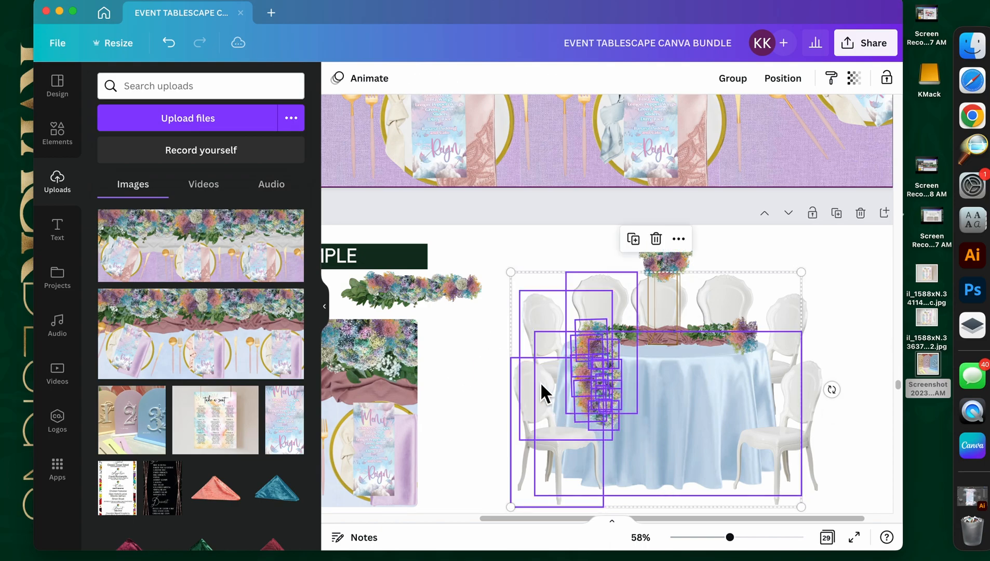
{"action": "left_click", "coordinate": [487, 366]}
{"action": "left_click", "coordinate": [617, 420]}
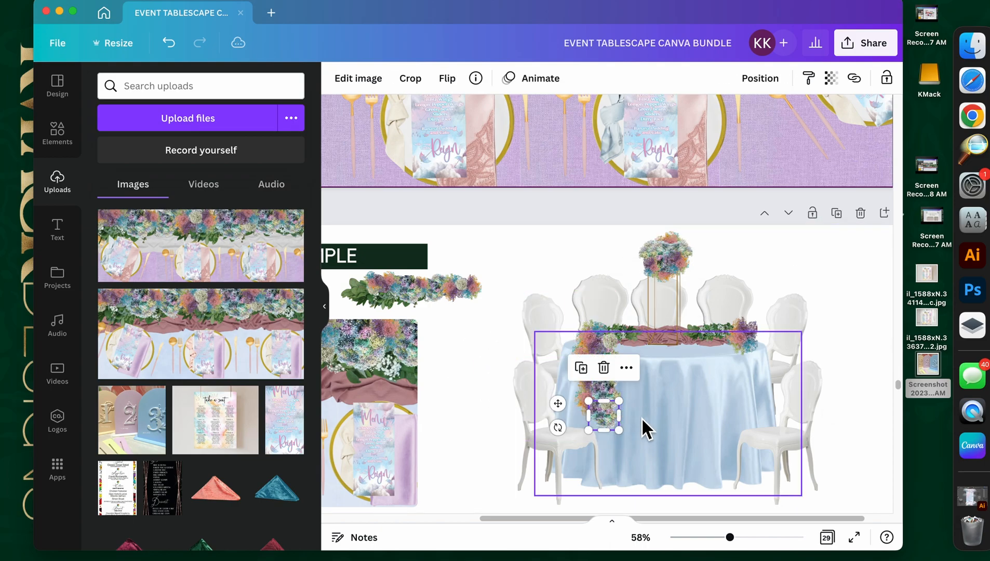
Step: Copy the grouped place setting from the page above, paste it here, and shrink it onto the table's front edge below the runner
{"action": "left_click_drag", "start_coordinate": [731, 537], "coordinate": [740, 545]}
{"action": "scroll", "coordinate": [651, 385], "scroll_direction": "up", "scroll_amount": 2}
{"action": "left_click", "coordinate": [738, 167]}
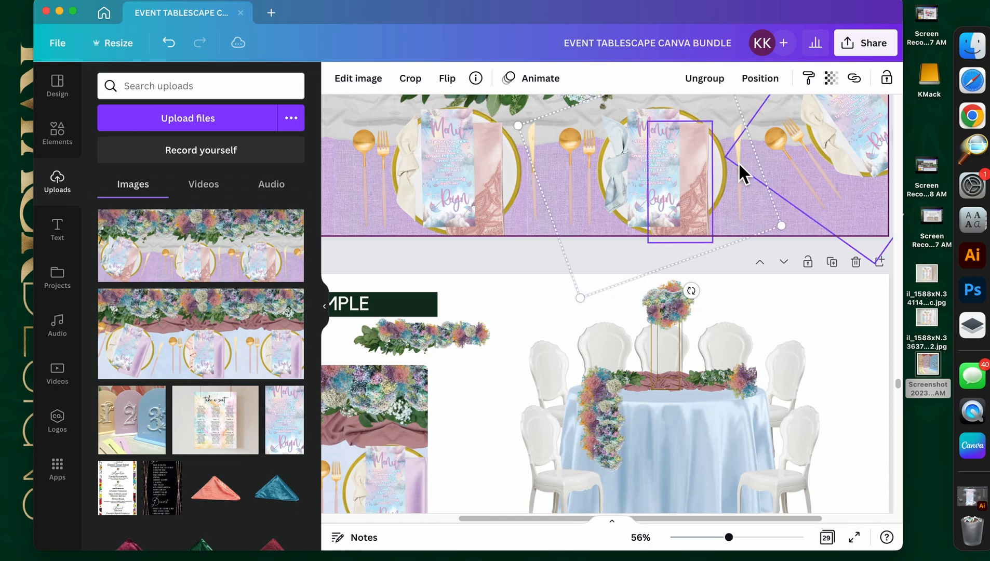
{"action": "scroll", "coordinate": [631, 338], "scroll_direction": "down", "scroll_amount": 2}
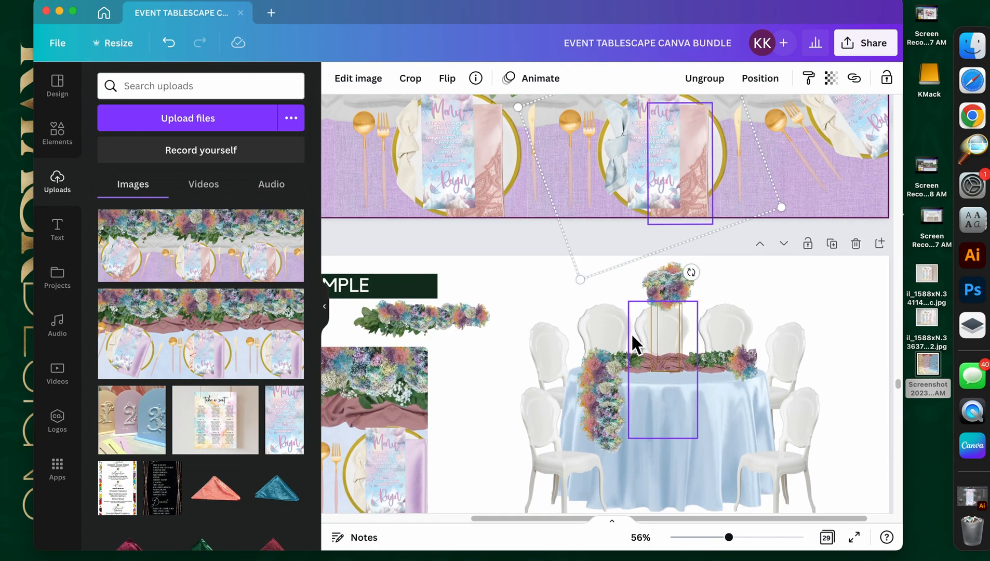
{"action": "key", "text": "super+v"}
{"action": "left_click_drag", "start_coordinate": [677, 181], "coordinate": [686, 334]}
{"action": "left_click_drag", "start_coordinate": [721, 334], "coordinate": [680, 333]}
{"action": "mouse_move", "coordinate": [671, 380]}
{"action": "left_mouse_down"}
{"action": "mouse_move", "coordinate": [650, 383]}
{"action": "mouse_move", "coordinate": [677, 393]}
{"action": "left_mouse_up"}
{"action": "left_click_drag", "start_coordinate": [689, 311], "coordinate": [678, 335]}
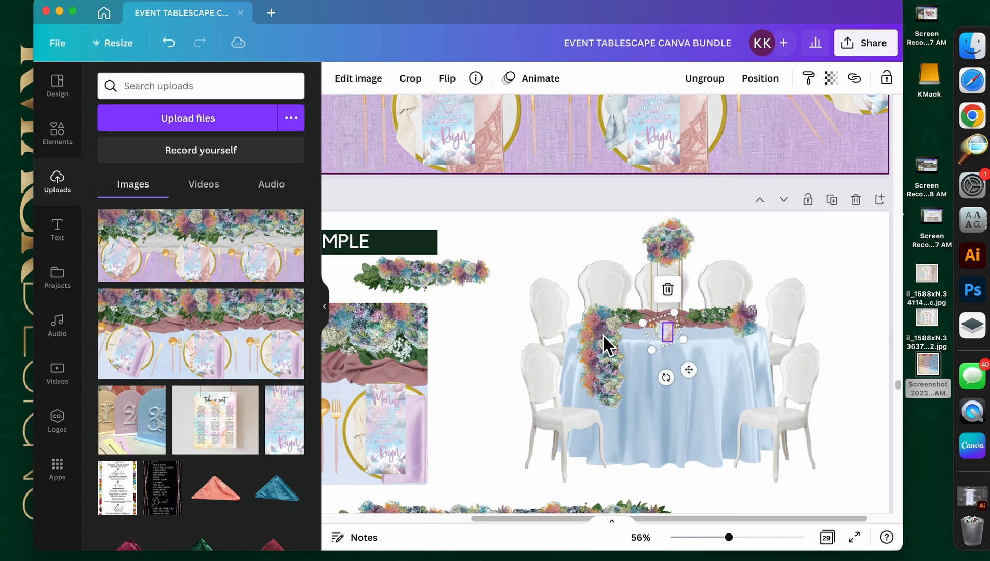
{"action": "left_click", "coordinate": [476, 339]}
{"action": "left_click", "coordinate": [676, 335]}
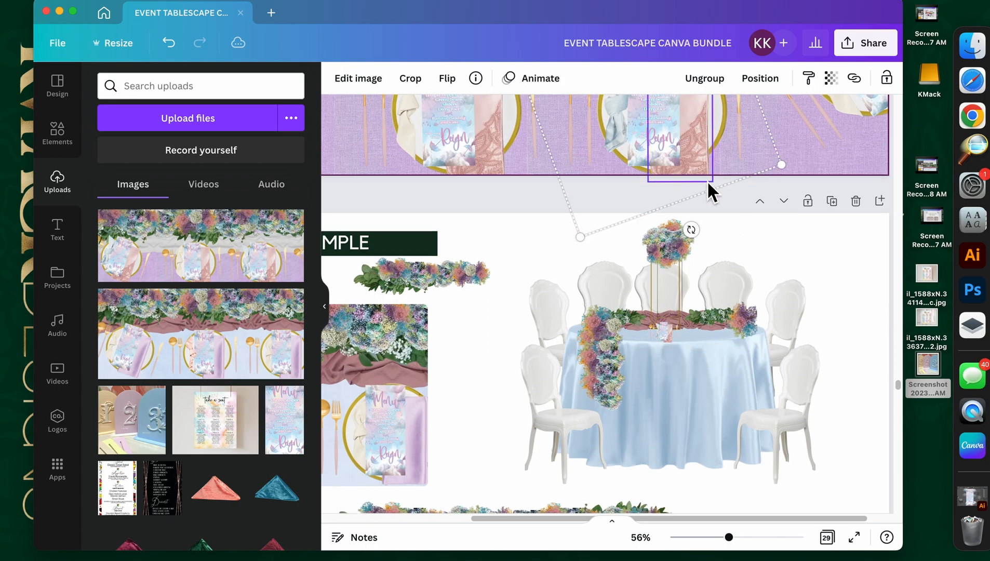
{"action": "scroll", "coordinate": [707, 182], "scroll_direction": "up", "scroll_amount": 3}
{"action": "double_click", "coordinate": [707, 205]}
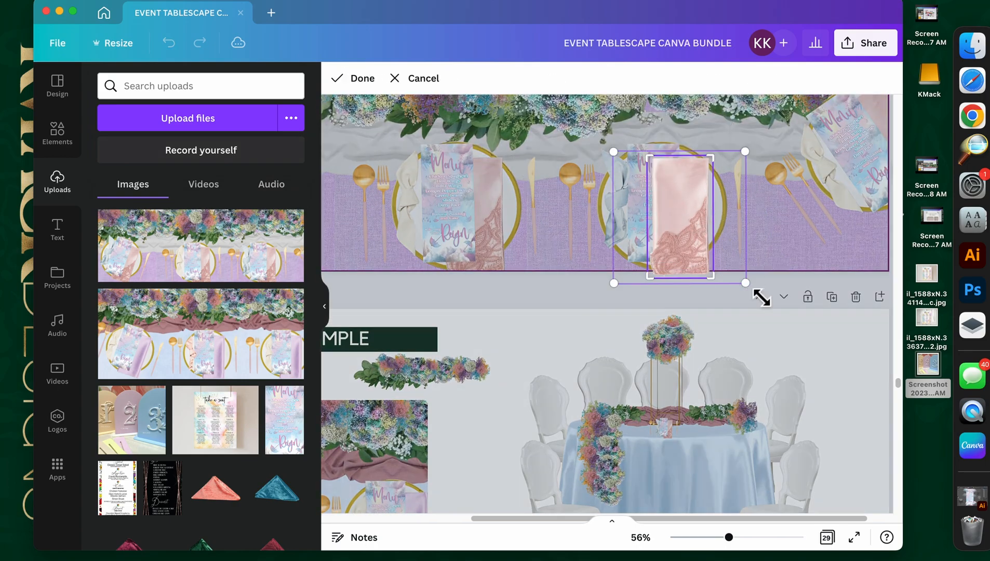
{"action": "left_click", "coordinate": [751, 283]}
Step: Paste a second, full-size copy of the grouped place setting over the blue table
{"action": "scroll", "coordinate": [779, 349], "scroll_direction": "down", "scroll_amount": 3}
{"action": "key", "text": "super+v"}
{"action": "double_click", "coordinate": [652, 323]}
{"action": "left_click", "coordinate": [827, 301]}
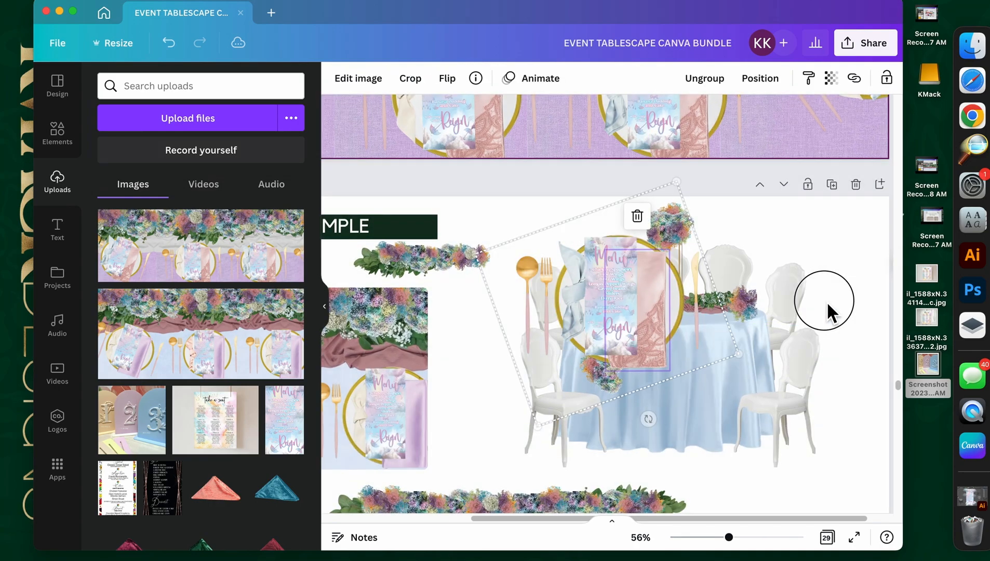
{"action": "left_click", "coordinate": [583, 323]}
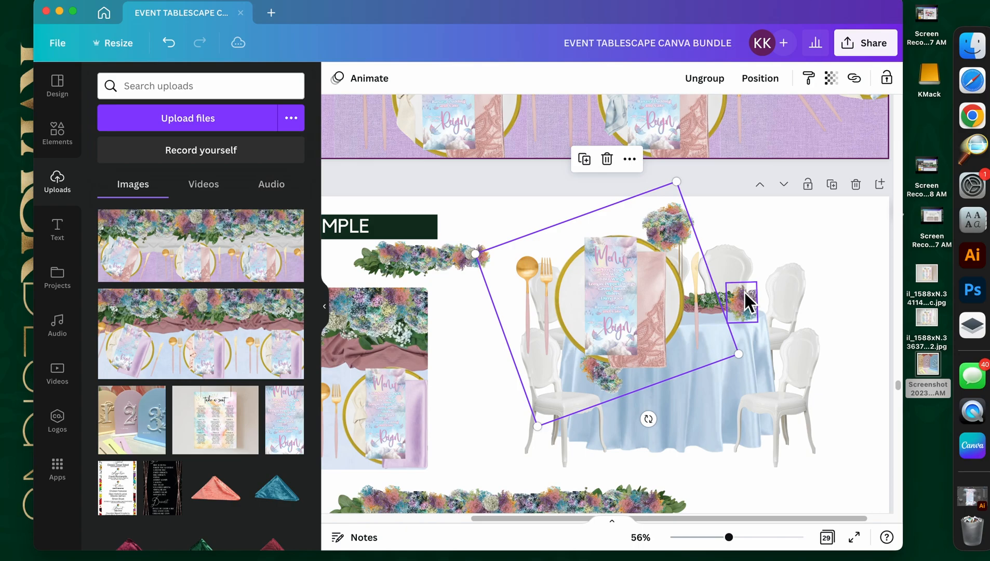
Step: Delete the full-size and the small place settings from the table scene, and undo the deletions
{"action": "left_click", "coordinate": [676, 312]}
{"action": "key", "text": "BackSpace"}
{"action": "key", "text": "BackSpace"}
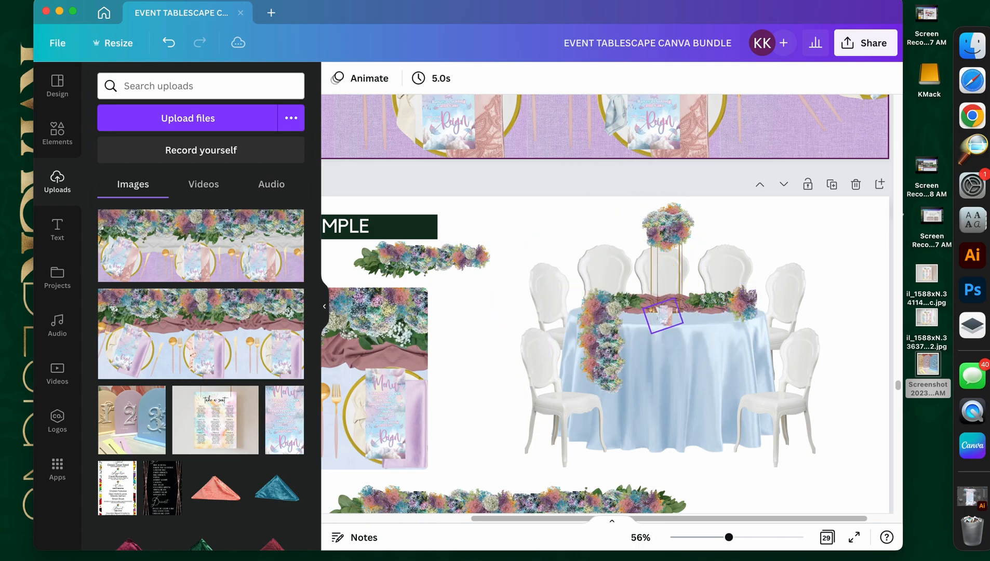
{"action": "left_click", "coordinate": [675, 319]}
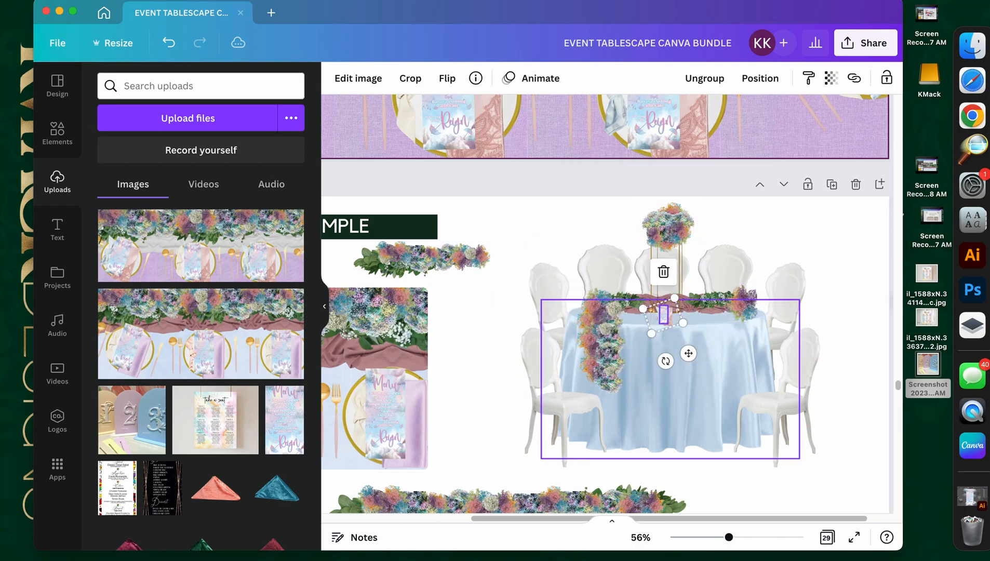
{"action": "key", "text": "BackSpace"}
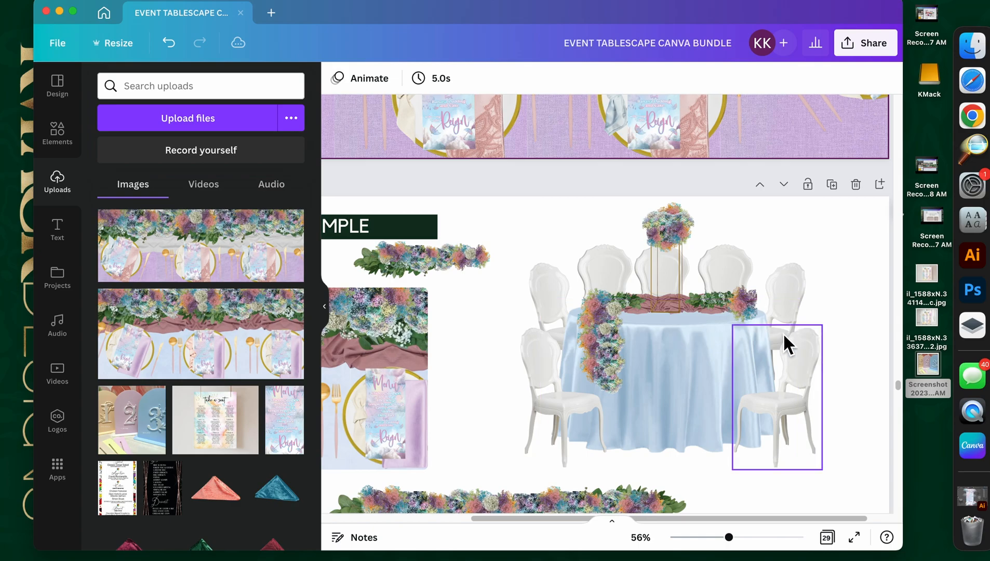
{"action": "key", "text": "super+z"}
Step: Delete the full-size place setting from the table scene piece by piece: napkin, plate, menu card, knotted napkin and cutlery
{"action": "double_click", "coordinate": [643, 310]}
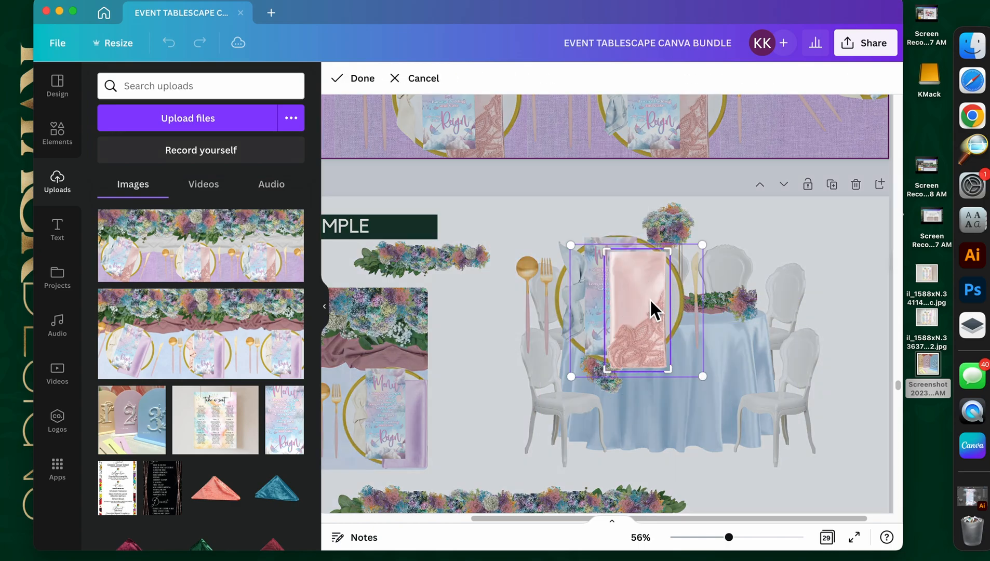
{"action": "key", "text": "BackSpace"}
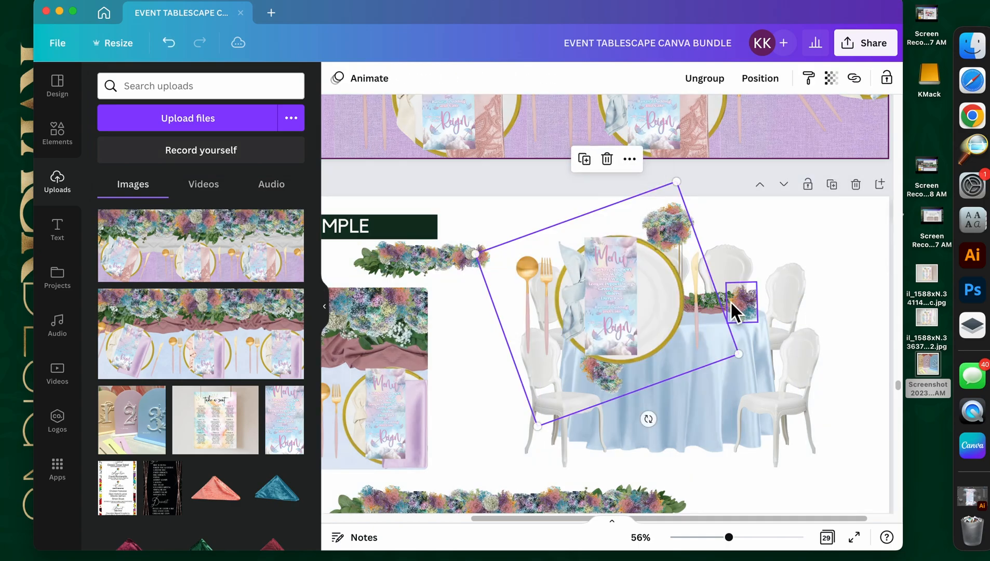
{"action": "left_click", "coordinate": [678, 290]}
{"action": "key", "text": "BackSpace"}
{"action": "left_click", "coordinate": [638, 304]}
{"action": "key", "text": "BackSpace"}
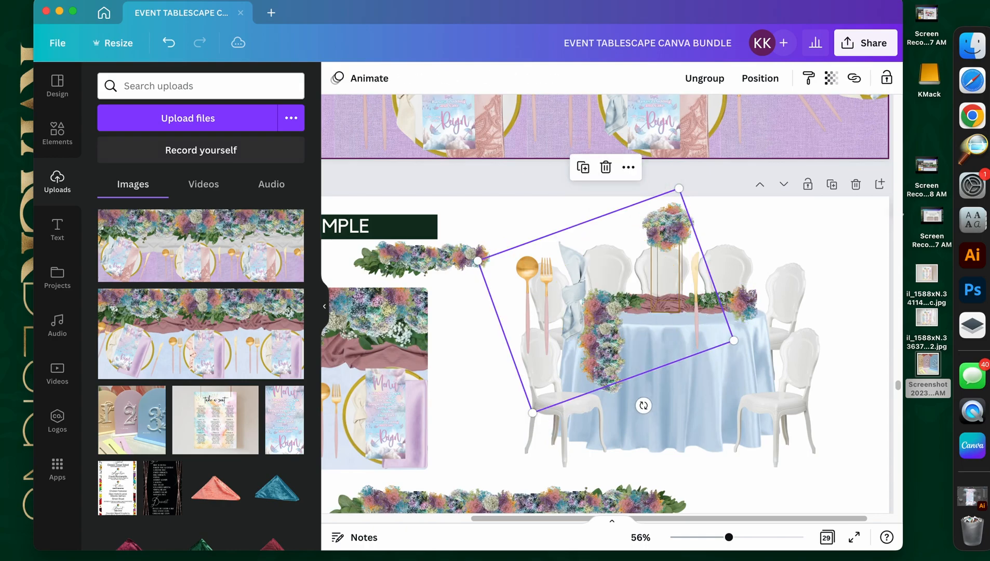
{"action": "left_click", "coordinate": [566, 313]}
{"action": "key", "text": "BackSpace"}
{"action": "left_click", "coordinate": [525, 314]}
{"action": "key", "text": "BackSpace"}
{"action": "left_click", "coordinate": [540, 309]}
{"action": "key", "text": "BackSpace"}
{"action": "key", "text": "BackSpace"}
Step: Add the blush lace-edged napkin from the uploads, shrink it onto the table's front edge, and place a duplicate beside it
{"action": "scroll", "coordinate": [247, 370], "scroll_direction": "down", "scroll_amount": 1}
{"action": "scroll", "coordinate": [254, 387], "scroll_direction": "down", "scroll_amount": 15}
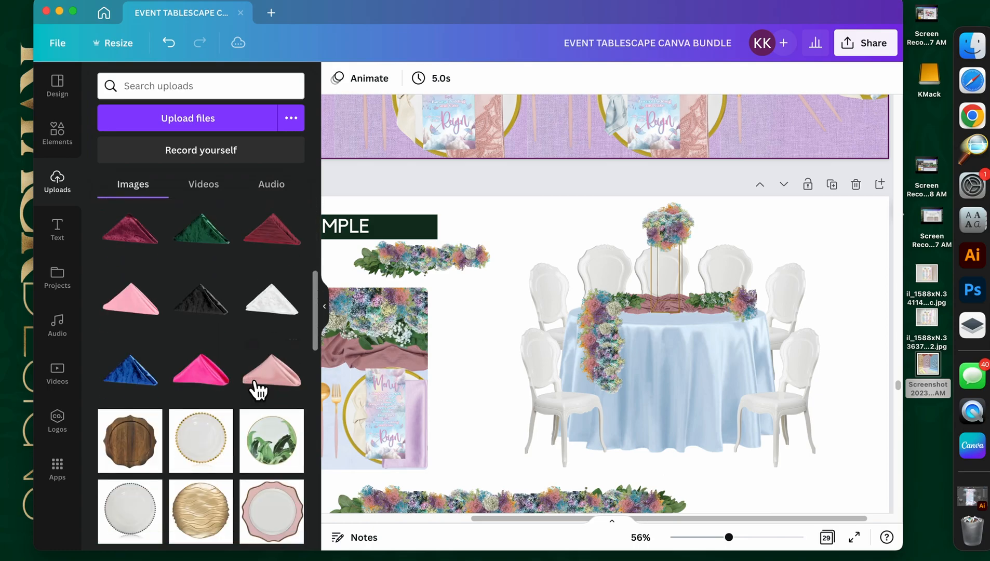
{"action": "scroll", "coordinate": [261, 397], "scroll_direction": "down", "scroll_amount": 6}
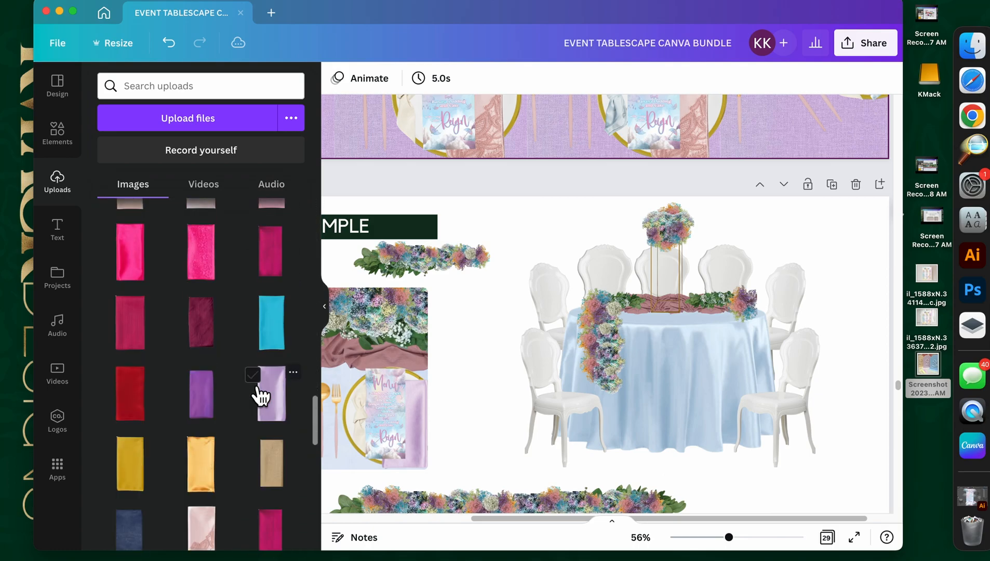
{"action": "left_click", "coordinate": [223, 292]}
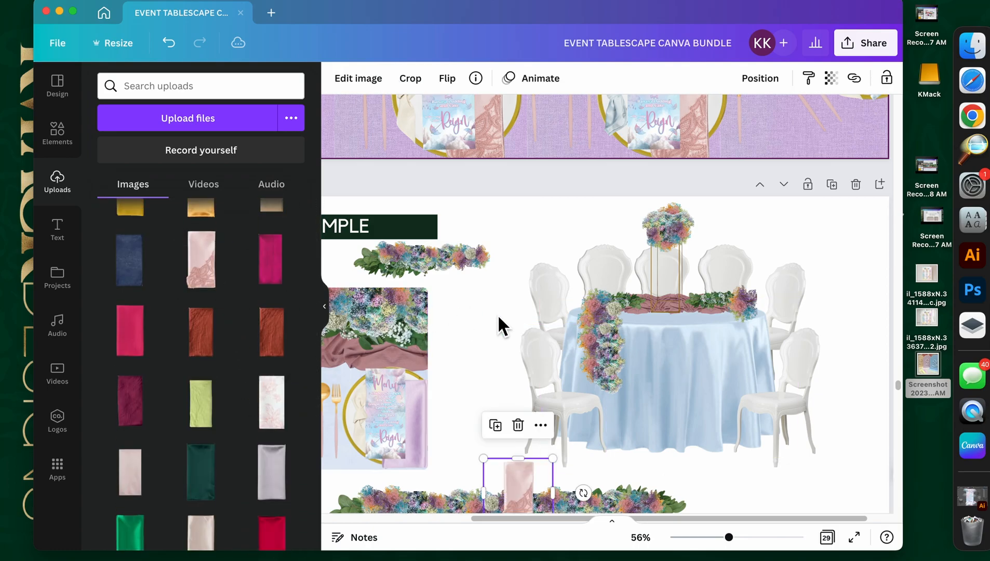
{"action": "left_click_drag", "start_coordinate": [528, 491], "coordinate": [643, 342]}
{"action": "key", "text": "super+d"}
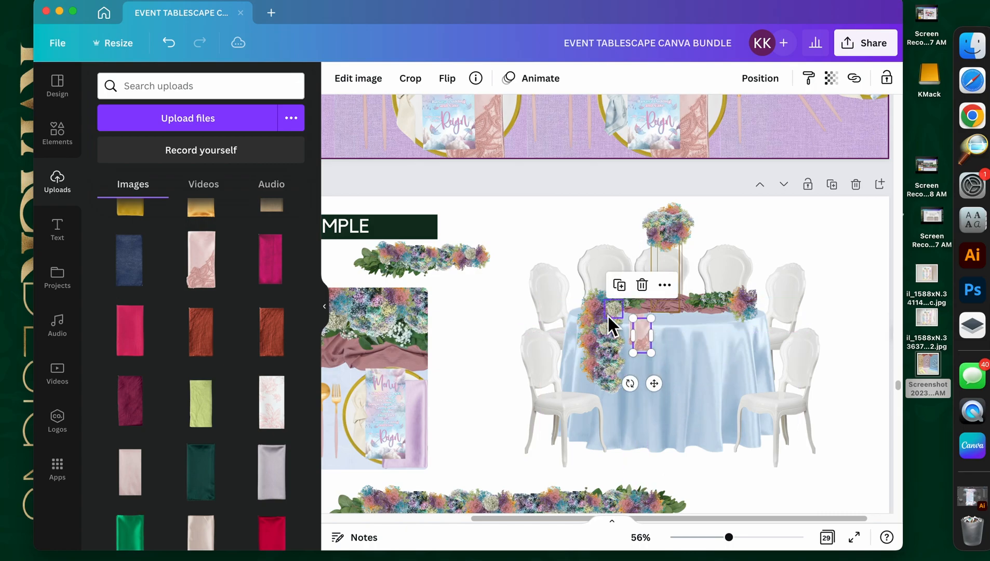
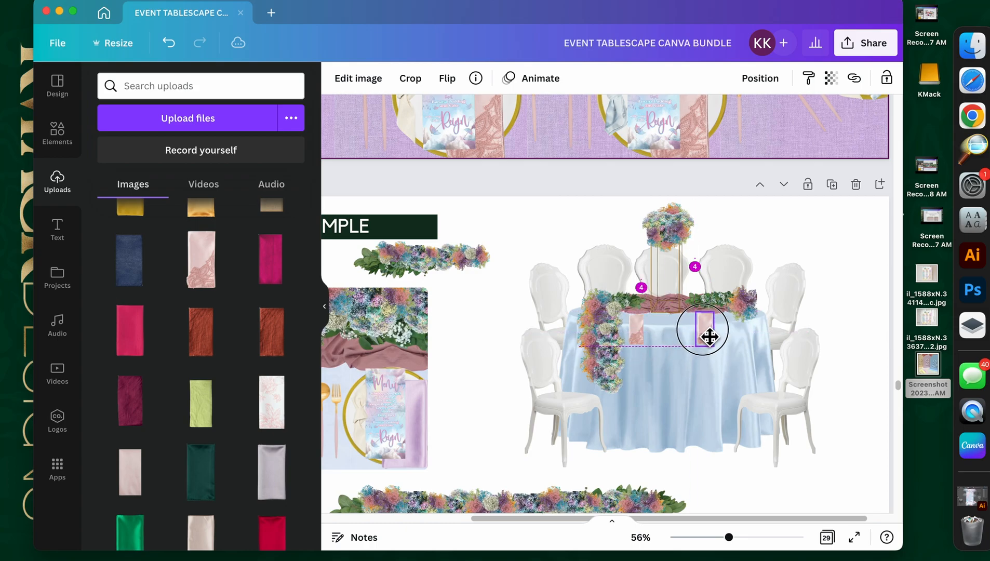
Step: Look through the candle holder, cutlery and glassware pages, and examine the finished place settings above the table scene
{"action": "left_click", "coordinate": [840, 471]}
{"action": "scroll", "coordinate": [840, 472], "scroll_direction": "up", "scroll_amount": 5}
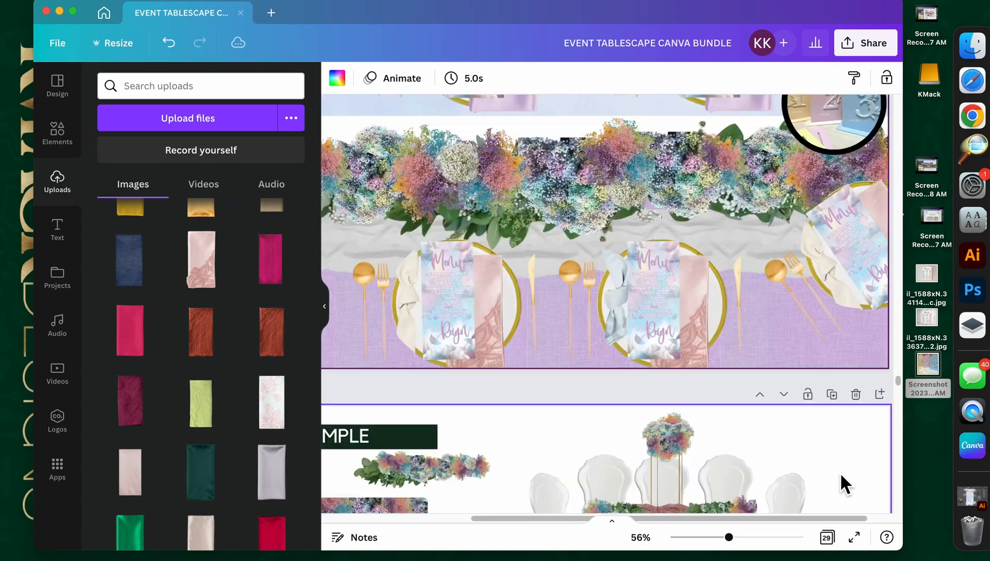
{"action": "scroll", "coordinate": [840, 472], "scroll_direction": "up", "scroll_amount": 5}
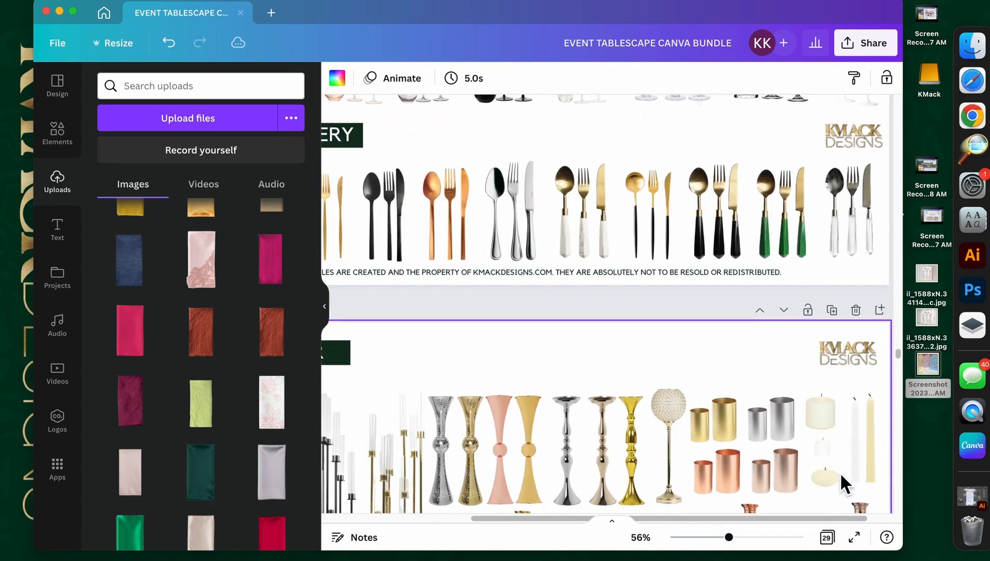
{"action": "scroll", "coordinate": [840, 472], "scroll_direction": "up", "scroll_amount": 5}
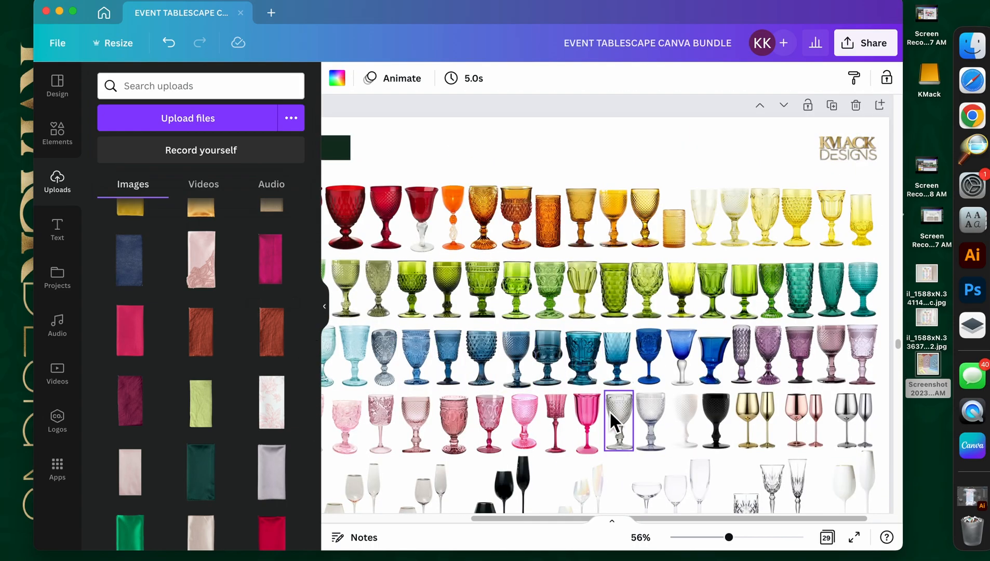
{"action": "scroll", "coordinate": [609, 411], "scroll_direction": "down", "scroll_amount": 10}
{"action": "scroll", "coordinate": [610, 411], "scroll_direction": "down", "scroll_amount": 6}
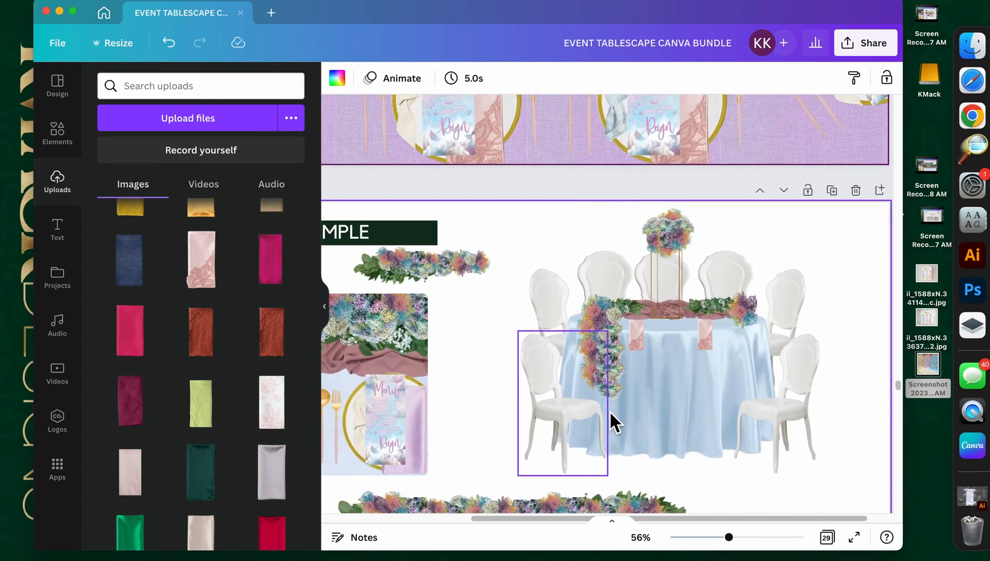
{"action": "scroll", "coordinate": [609, 411], "scroll_direction": "up", "scroll_amount": 3}
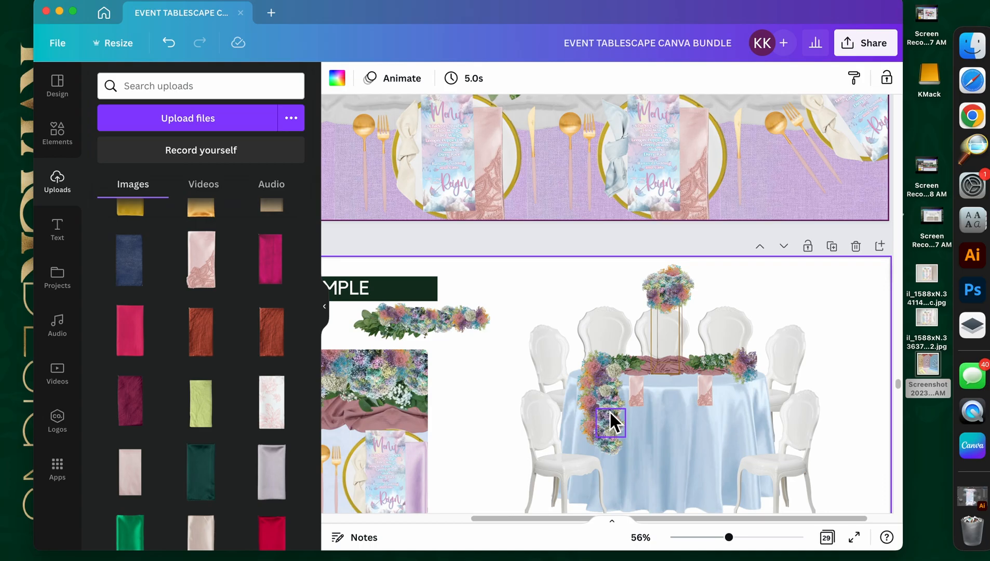
{"action": "scroll", "coordinate": [610, 411], "scroll_direction": "up", "scroll_amount": 10}
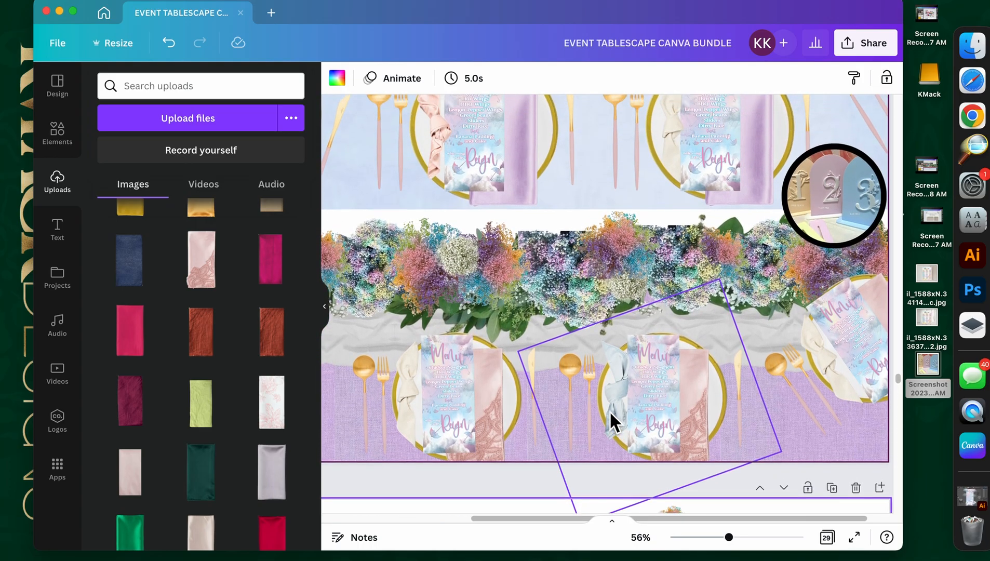
{"action": "scroll", "coordinate": [610, 411], "scroll_direction": "down", "scroll_amount": 3}
{"action": "scroll", "coordinate": [609, 411], "scroll_direction": "down", "scroll_amount": 10}
{"action": "scroll", "coordinate": [609, 411], "scroll_direction": "up", "scroll_amount": 18}
{"action": "scroll", "coordinate": [610, 411], "scroll_direction": "down", "scroll_amount": 10}
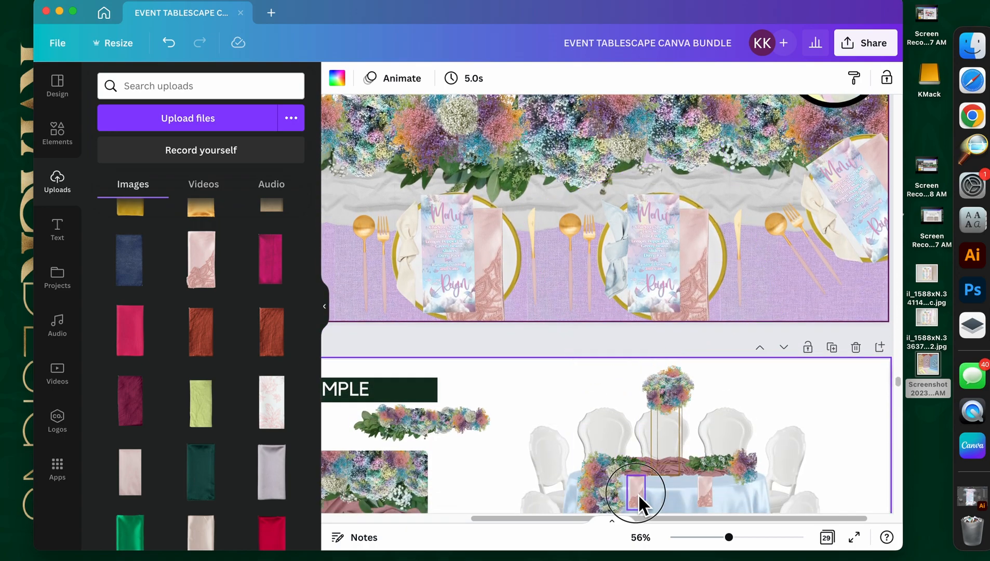
Step: Move one blush napkin off the table into the empty space beside the scene and delete the other
{"action": "left_click_drag", "start_coordinate": [639, 494], "coordinate": [466, 475]}
{"action": "left_click", "coordinate": [705, 493]}
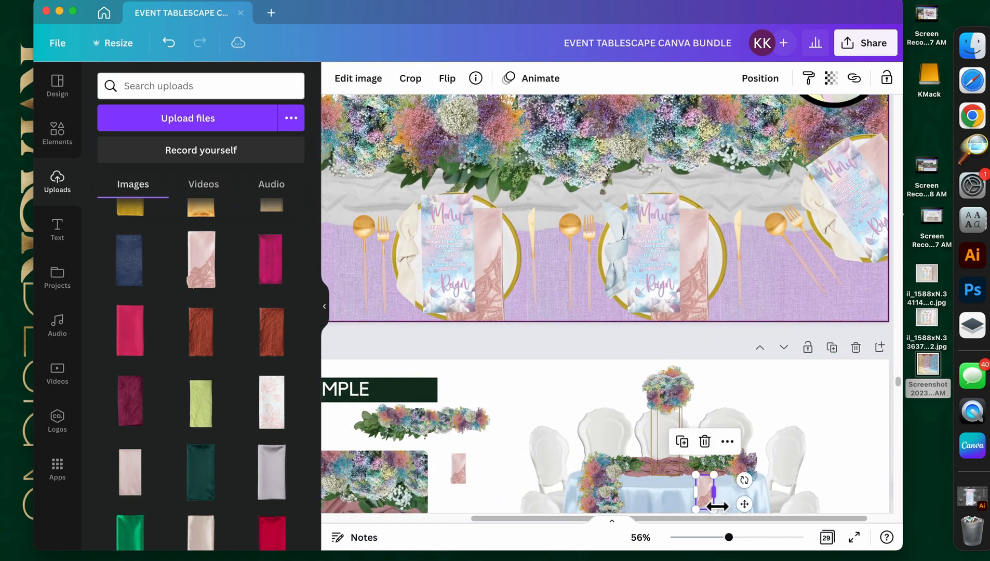
{"action": "key", "text": "Escape"}
Step: Add the plain lilac satin napkin from the uploads and move it down onto the table scene page
{"action": "scroll", "coordinate": [240, 398], "scroll_direction": "down", "scroll_amount": 5}
{"action": "scroll", "coordinate": [240, 398], "scroll_direction": "down", "scroll_amount": 10}
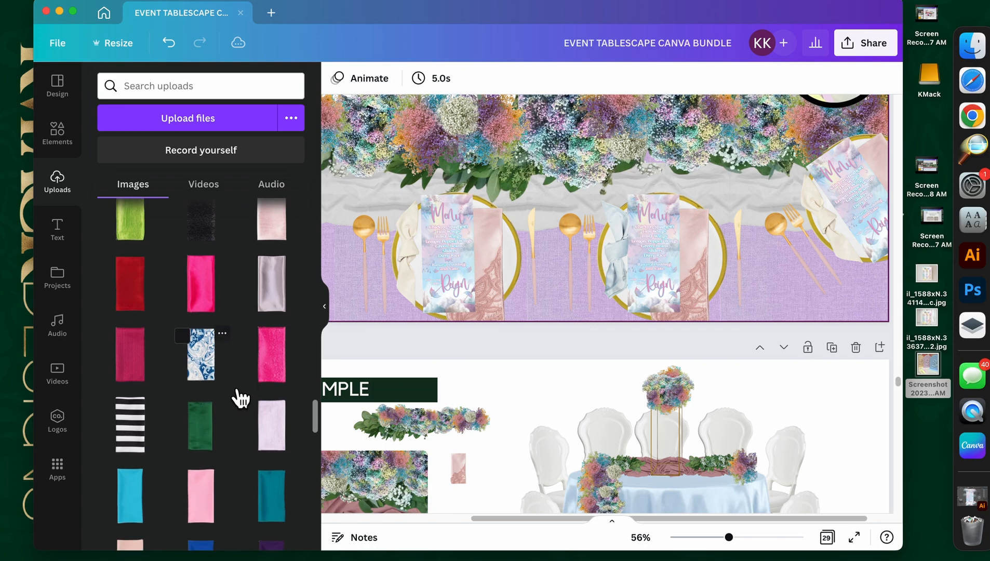
{"action": "left_click", "coordinate": [132, 234]}
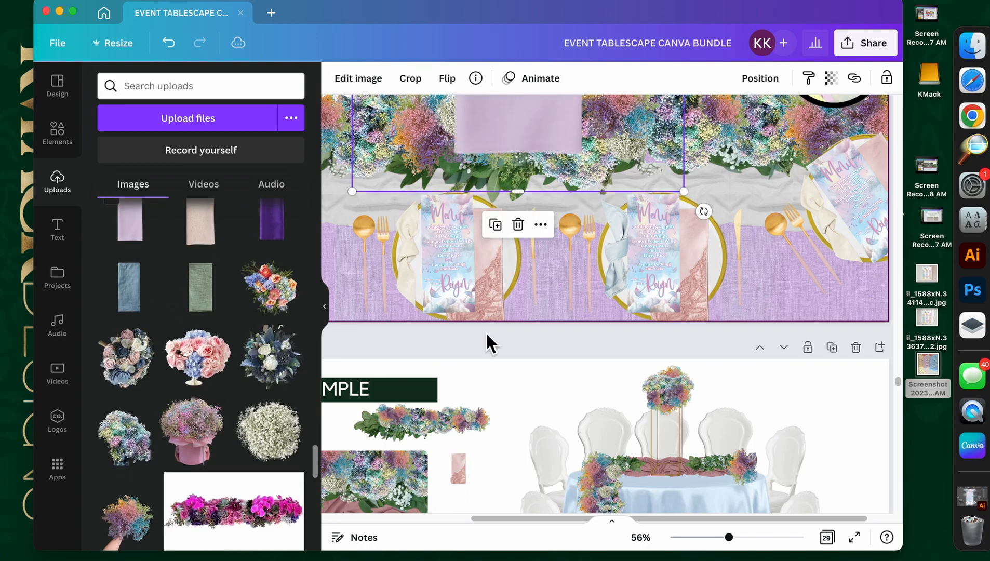
{"action": "left_click_drag", "start_coordinate": [546, 151], "coordinate": [591, 471]}
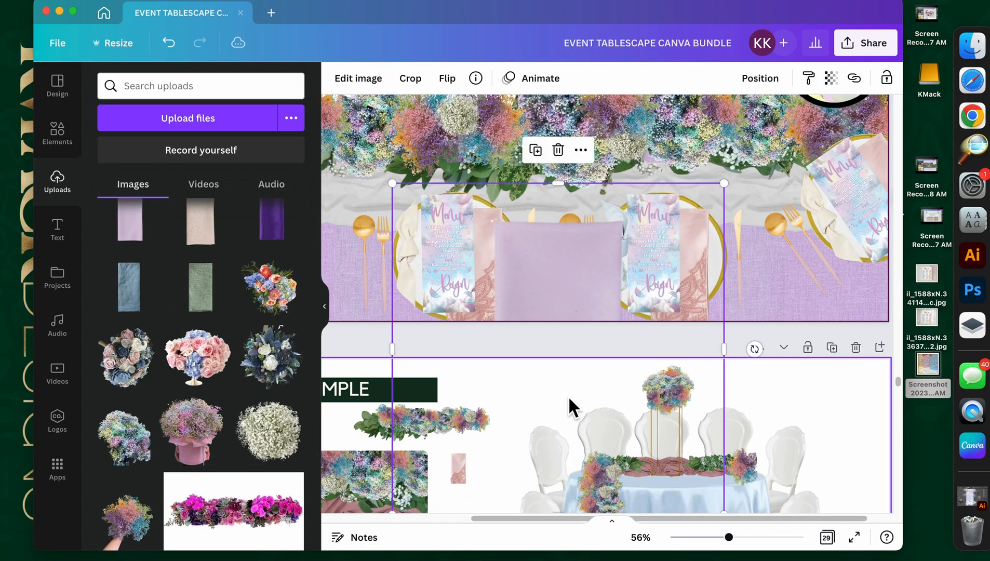
{"action": "scroll", "coordinate": [568, 400], "scroll_direction": "down", "scroll_amount": 5}
{"action": "left_click_drag", "start_coordinate": [568, 145], "coordinate": [533, 335]}
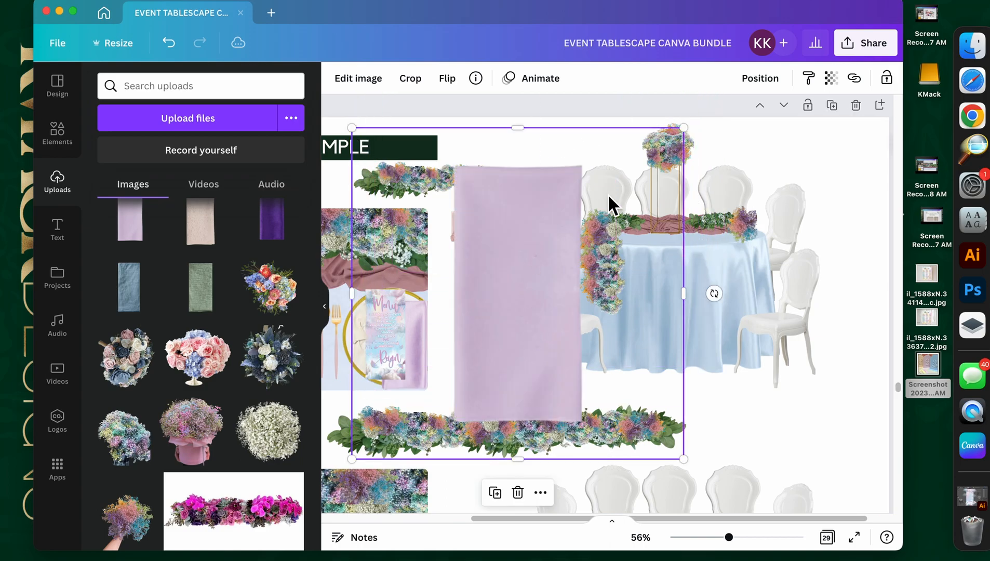
Step: Crop the empty margins around the lilac napkin, shrink it, and place it on the table's front edge beside the floral drape
{"action": "left_click_drag", "start_coordinate": [692, 313], "coordinate": [587, 310]}
{"action": "left_click_drag", "start_coordinate": [360, 310], "coordinate": [451, 297]}
{"action": "left_click_drag", "start_coordinate": [525, 139], "coordinate": [527, 174]}
{"action": "left_click_drag", "start_coordinate": [524, 459], "coordinate": [517, 425]}
{"action": "left_click_drag", "start_coordinate": [586, 425], "coordinate": [471, 247]}
{"action": "left_click_drag", "start_coordinate": [467, 199], "coordinate": [630, 294]}
{"action": "left_click", "coordinate": [441, 351]}
{"action": "left_click", "coordinate": [639, 254]}
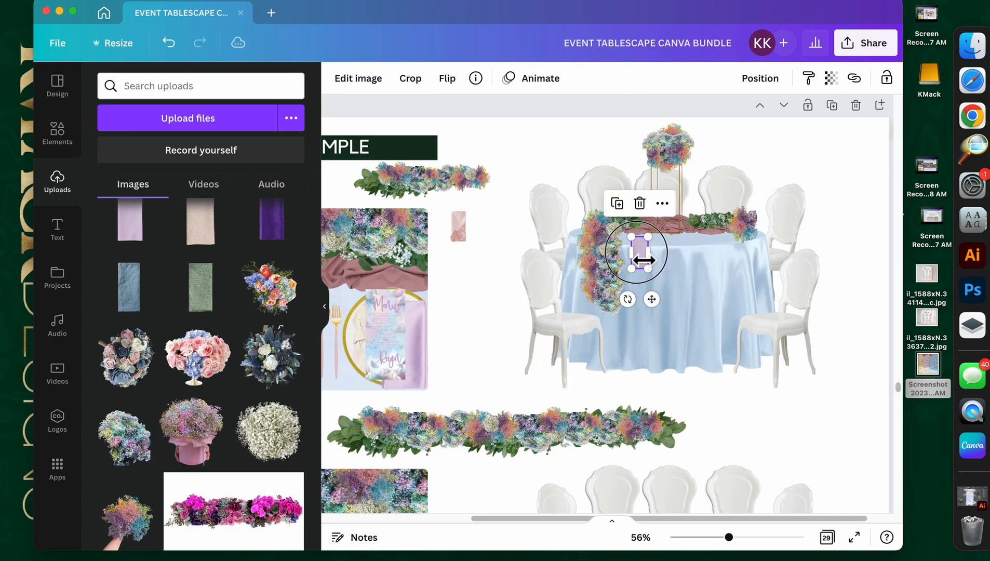
Step: Send the lilac napkin backward several levels and nudge it so its upper end tucks under the runner
{"action": "right_click", "coordinate": [634, 249]}
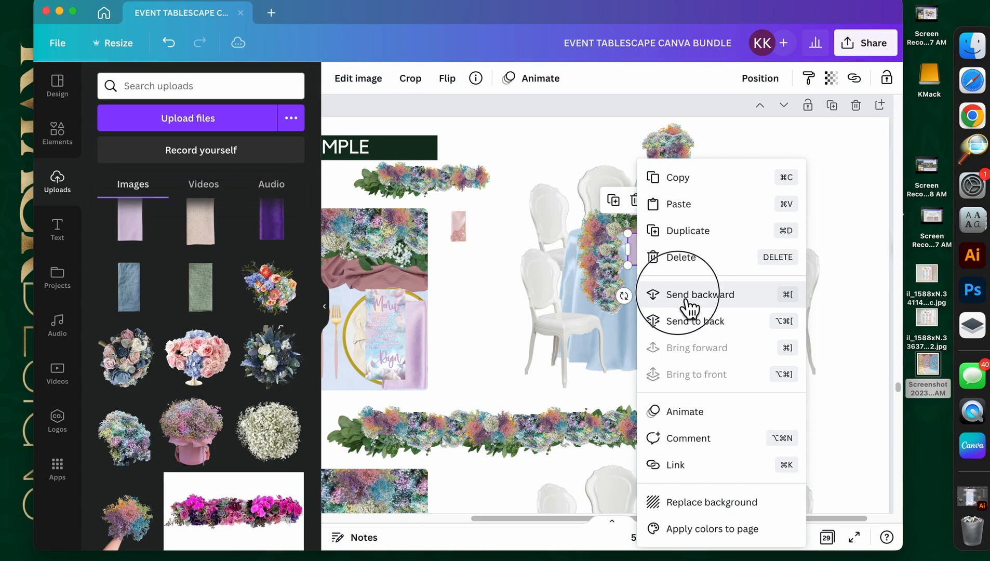
{"action": "left_click", "coordinate": [681, 296]}
{"action": "right_click", "coordinate": [637, 249]}
{"action": "left_click", "coordinate": [679, 294]}
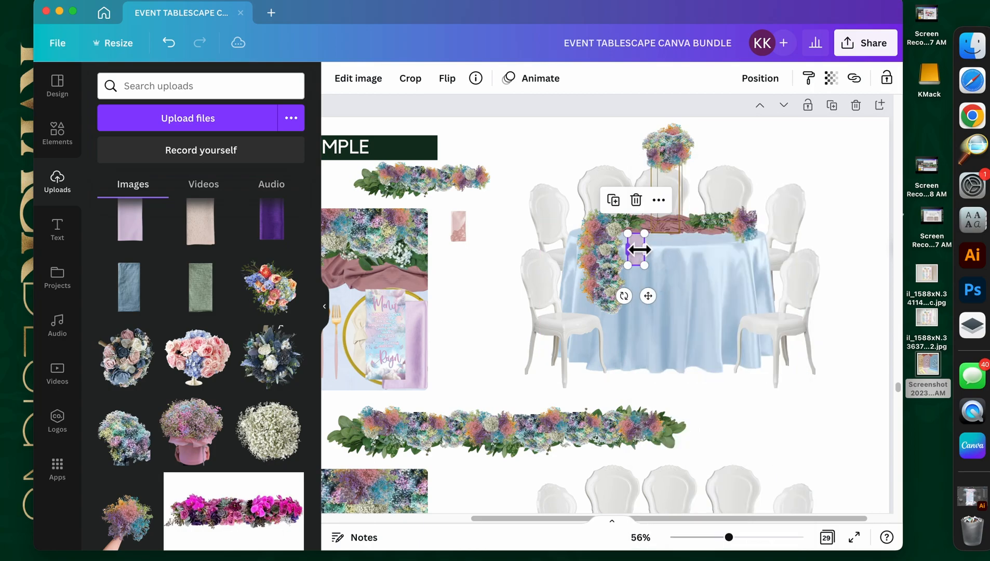
{"action": "right_click", "coordinate": [640, 253]}
{"action": "left_click", "coordinate": [679, 291]}
{"action": "left_click_drag", "start_coordinate": [636, 247], "coordinate": [636, 249]}
{"action": "left_click", "coordinate": [497, 313]}
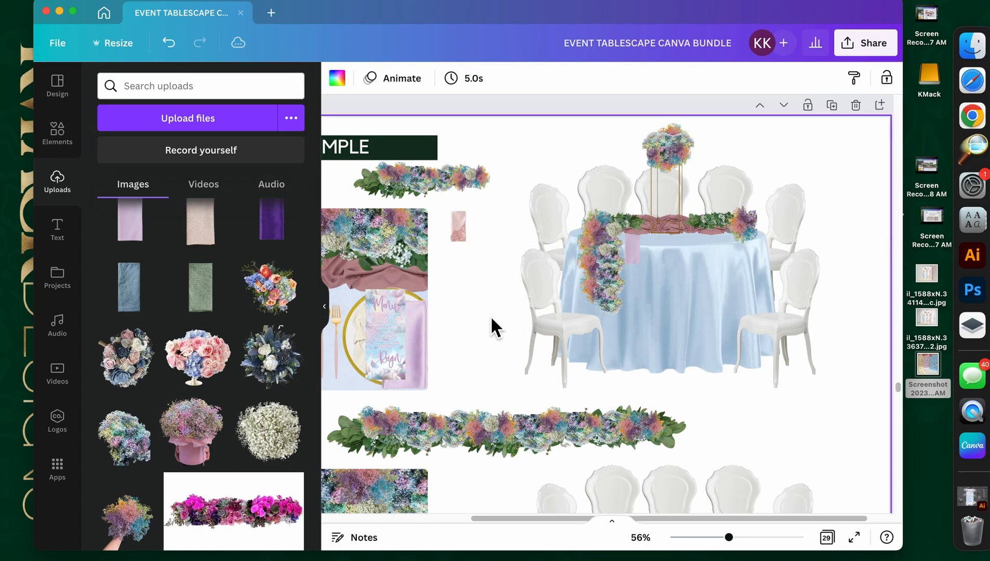
Step: Duplicate the lilac napkin, place the copy farther along the table's front edge below the greenery, and send it backward
{"action": "left_click", "coordinate": [636, 264]}
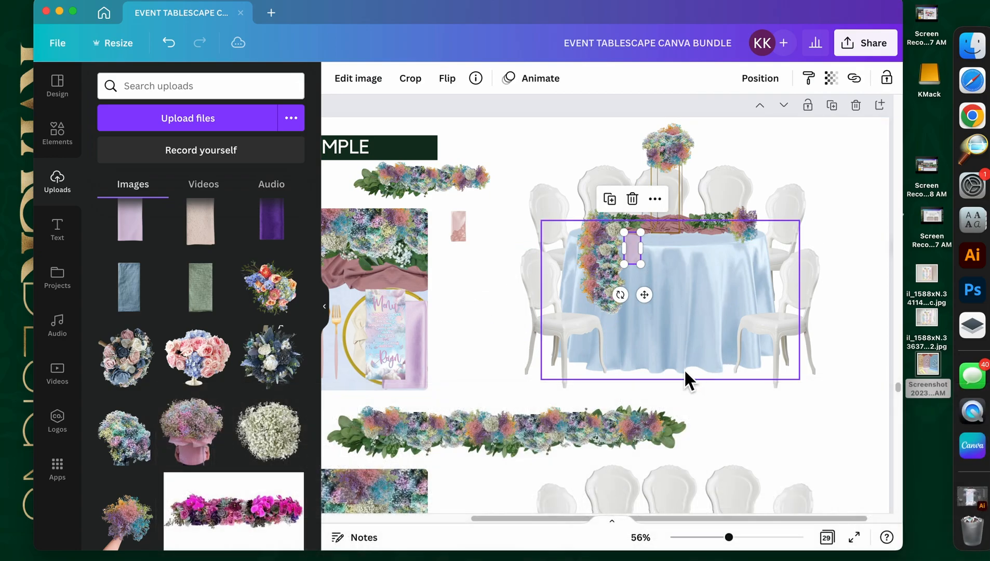
{"action": "key", "text": "super+d"}
{"action": "left_click_drag", "start_coordinate": [643, 266], "coordinate": [719, 259]}
{"action": "right_click", "coordinate": [720, 259]}
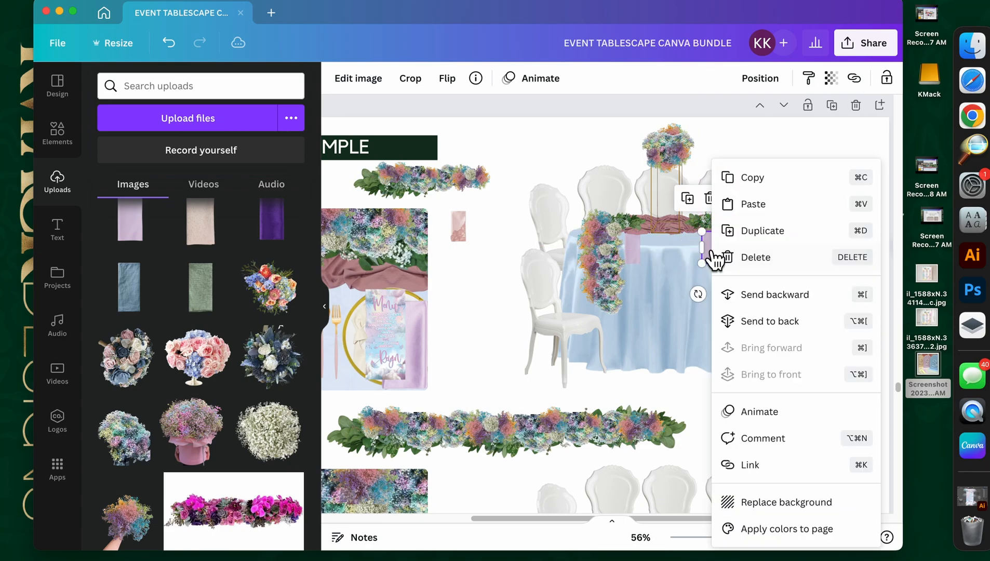
{"action": "left_click", "coordinate": [719, 264]}
{"action": "right_click", "coordinate": [719, 264]}
{"action": "left_click", "coordinate": [732, 295]}
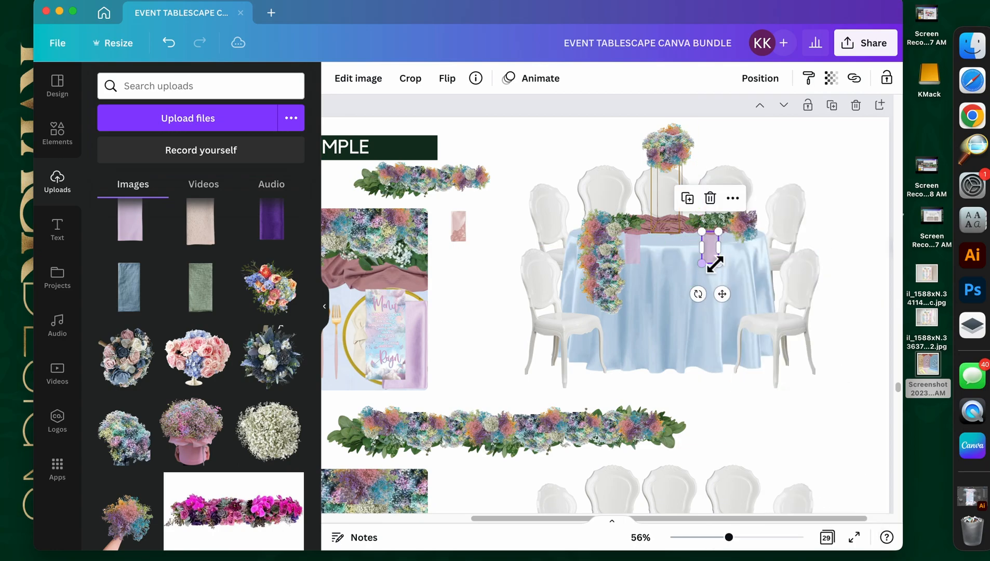
{"action": "left_click", "coordinate": [708, 278]}
Step: Place another lilac napkin copy midway between the two on the table and send it backward behind the runner
{"action": "left_click", "coordinate": [640, 254]}
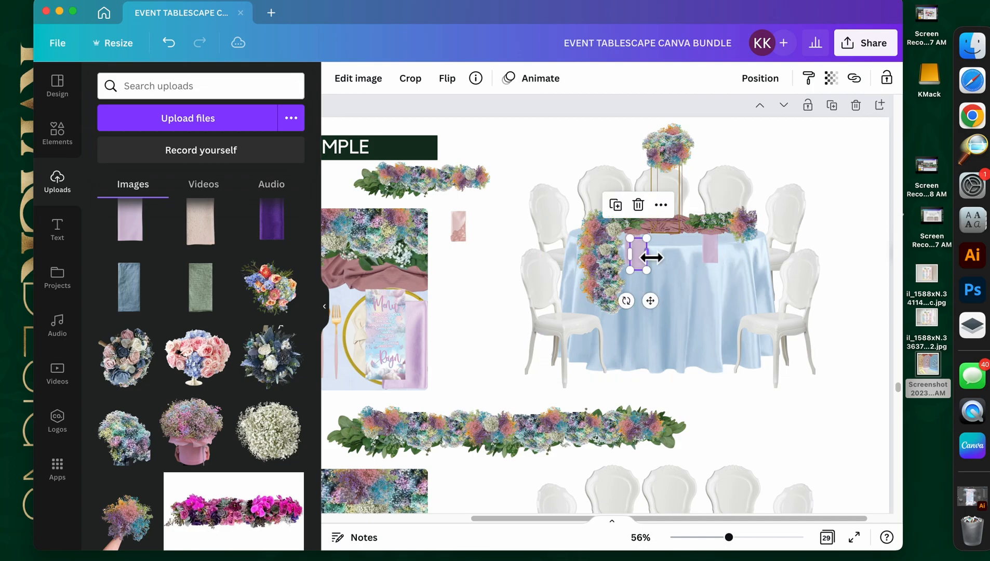
{"action": "left_click_drag", "start_coordinate": [644, 266], "coordinate": [676, 254]}
{"action": "right_click", "coordinate": [676, 255]}
{"action": "left_click", "coordinate": [693, 283]}
{"action": "left_click", "coordinate": [675, 253]}
{"action": "right_click", "coordinate": [677, 262]}
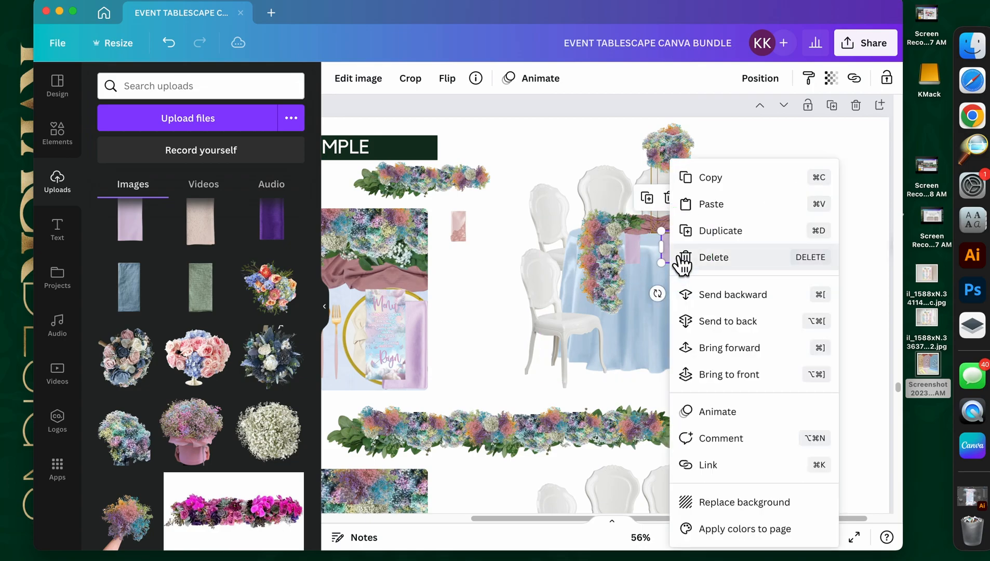
{"action": "left_click", "coordinate": [712, 291]}
{"action": "right_click", "coordinate": [676, 264]}
{"action": "left_click", "coordinate": [723, 250]}
{"action": "left_click", "coordinate": [657, 283]}
{"action": "left_click", "coordinate": [678, 264]}
{"action": "left_click", "coordinate": [433, 341]}
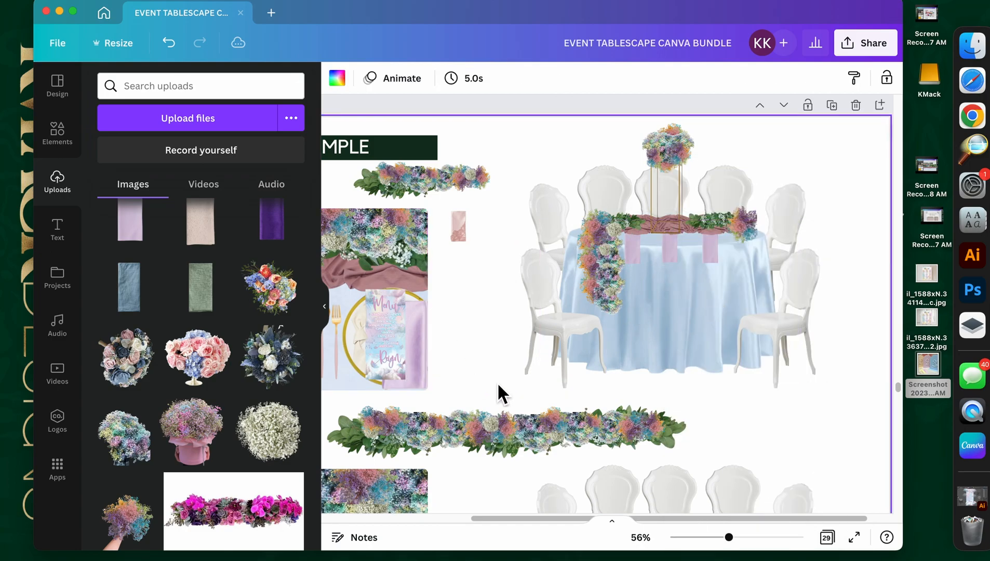
Step: Find the glassware page and select two embossed light pink goblets to copy
{"action": "scroll", "coordinate": [529, 400], "scroll_direction": "up", "scroll_amount": 2}
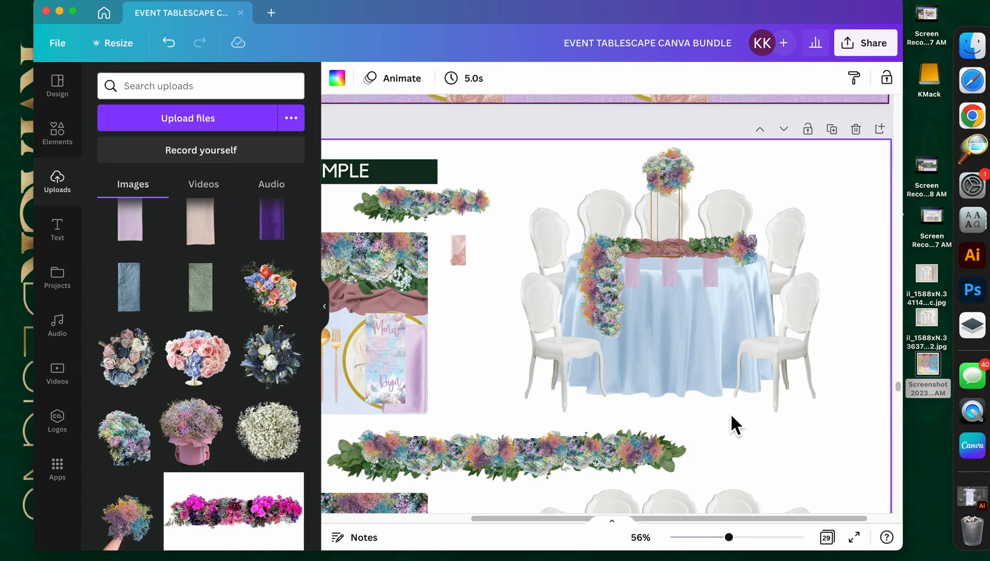
{"action": "scroll", "coordinate": [731, 413], "scroll_direction": "down", "scroll_amount": 10}
{"action": "scroll", "coordinate": [753, 424], "scroll_direction": "up", "scroll_amount": 1}
{"action": "scroll", "coordinate": [753, 425], "scroll_direction": "up", "scroll_amount": 10}
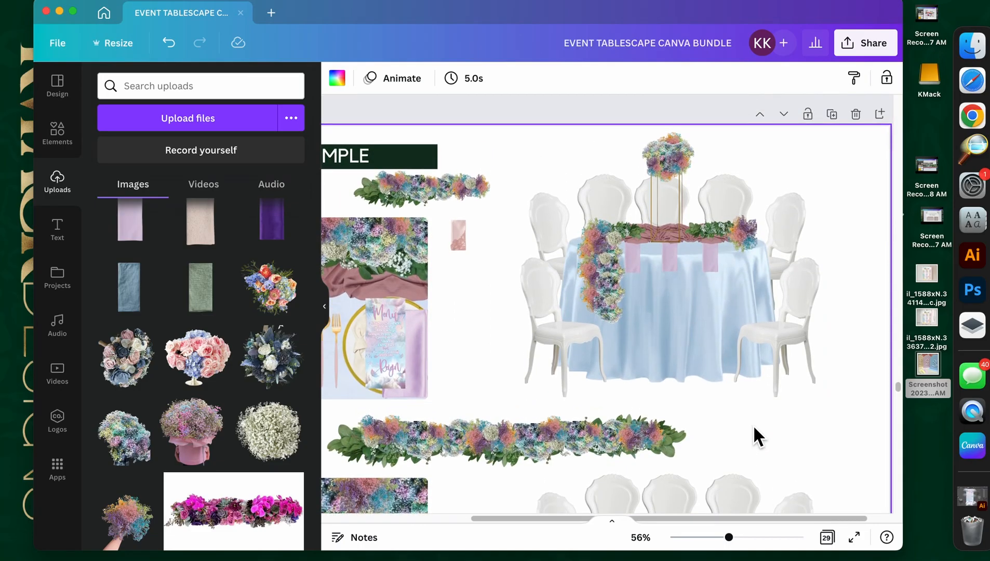
{"action": "scroll", "coordinate": [753, 425], "scroll_direction": "up", "scroll_amount": 10}
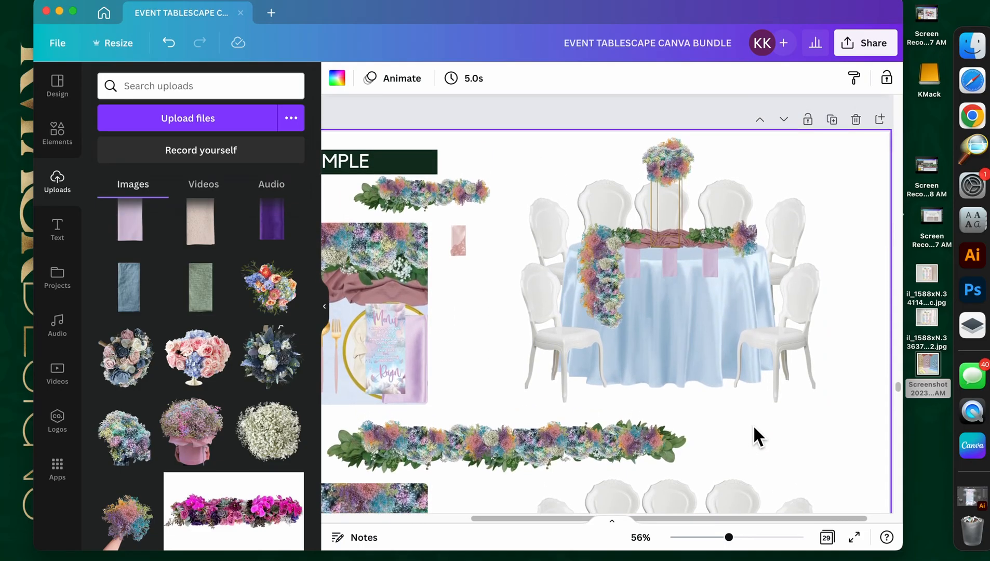
{"action": "scroll", "coordinate": [753, 424], "scroll_direction": "up", "scroll_amount": 12}
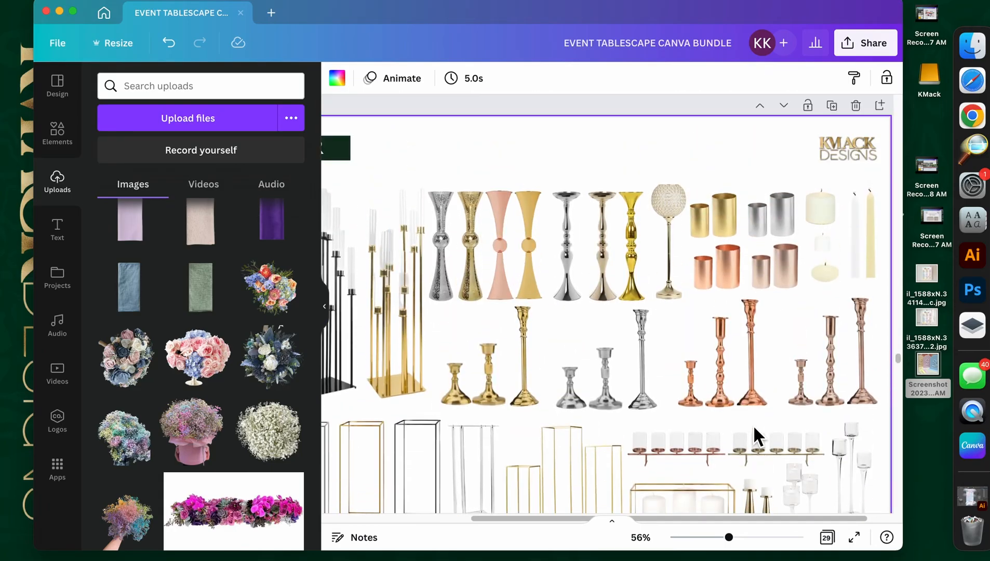
{"action": "scroll", "coordinate": [752, 425], "scroll_direction": "down", "scroll_amount": 12}
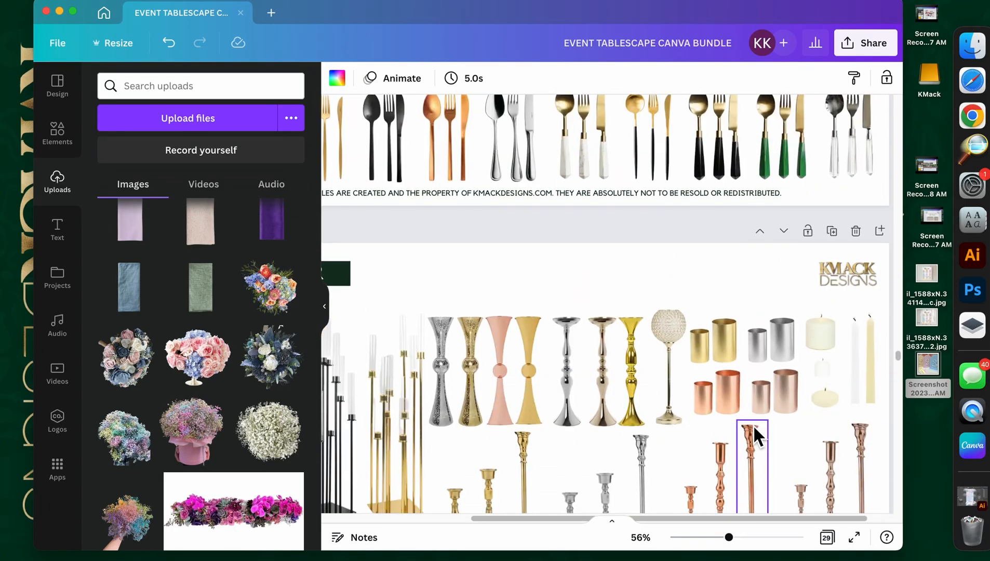
{"action": "scroll", "coordinate": [761, 439], "scroll_direction": "down", "scroll_amount": 7}
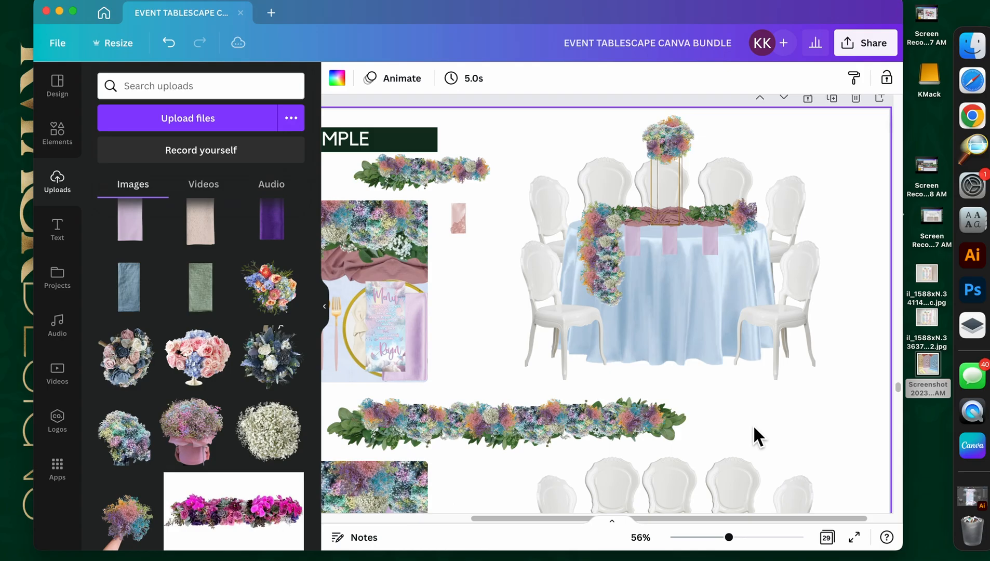
{"action": "scroll", "coordinate": [753, 429], "scroll_direction": "up", "scroll_amount": 8}
{"action": "scroll", "coordinate": [754, 425], "scroll_direction": "up", "scroll_amount": 10}
{"action": "left_click", "coordinate": [555, 514]}
{"action": "left_click_drag", "start_coordinate": [521, 519], "coordinate": [380, 526]}
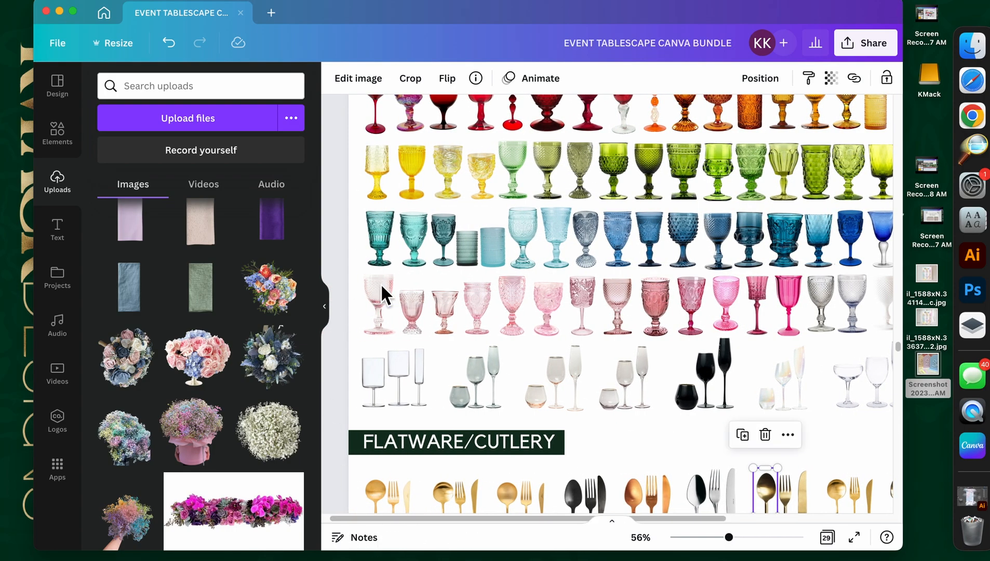
{"action": "left_click", "coordinate": [508, 318]}
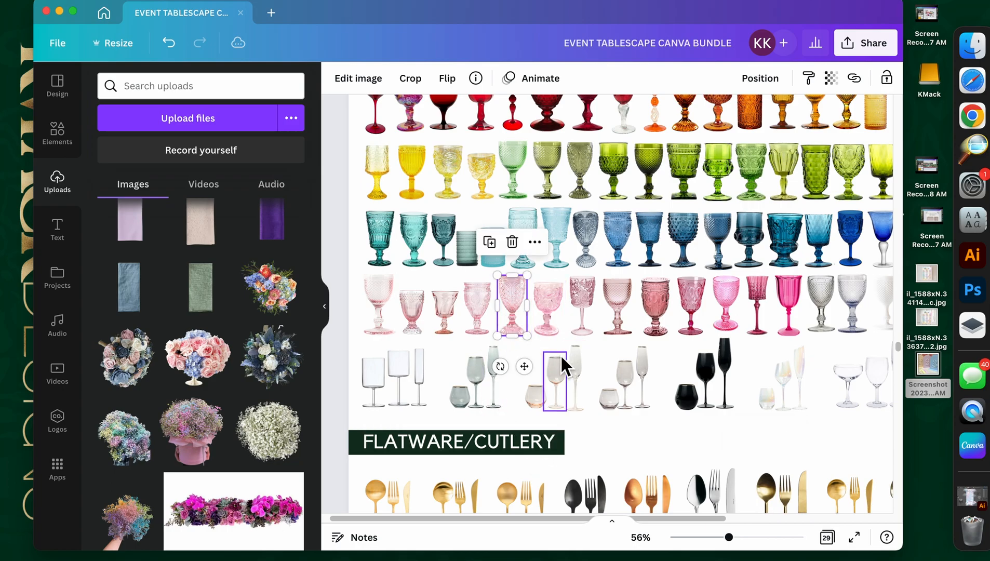
{"action": "left_click", "coordinate": [551, 317], "text": "shift"}
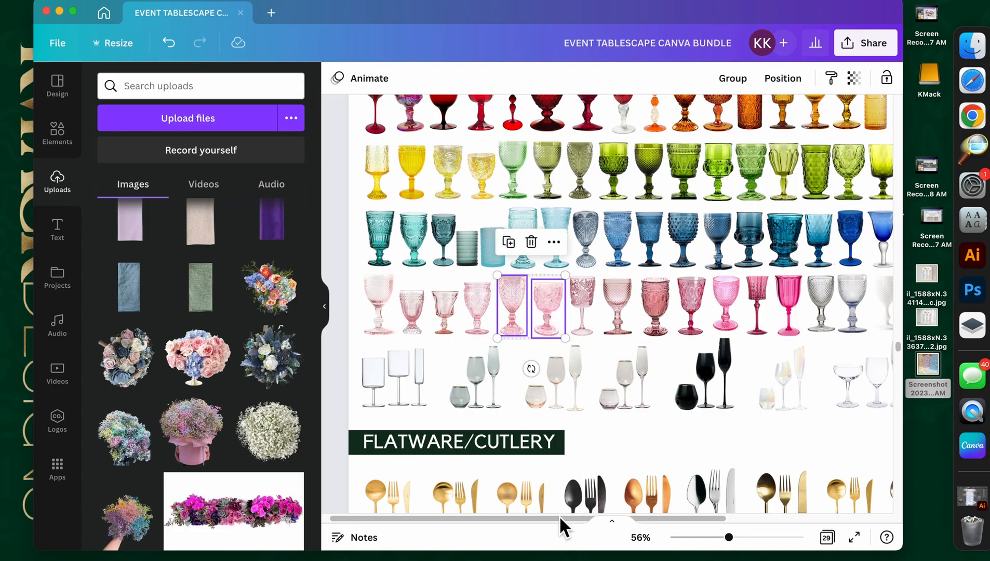
Step: Paste the two pink goblets onto Page 21 and place a small one on the blue table beside the floral drape
{"action": "scroll", "coordinate": [642, 391], "scroll_direction": "down", "scroll_amount": 10}
{"action": "scroll", "coordinate": [643, 397], "scroll_direction": "down", "scroll_amount": 2}
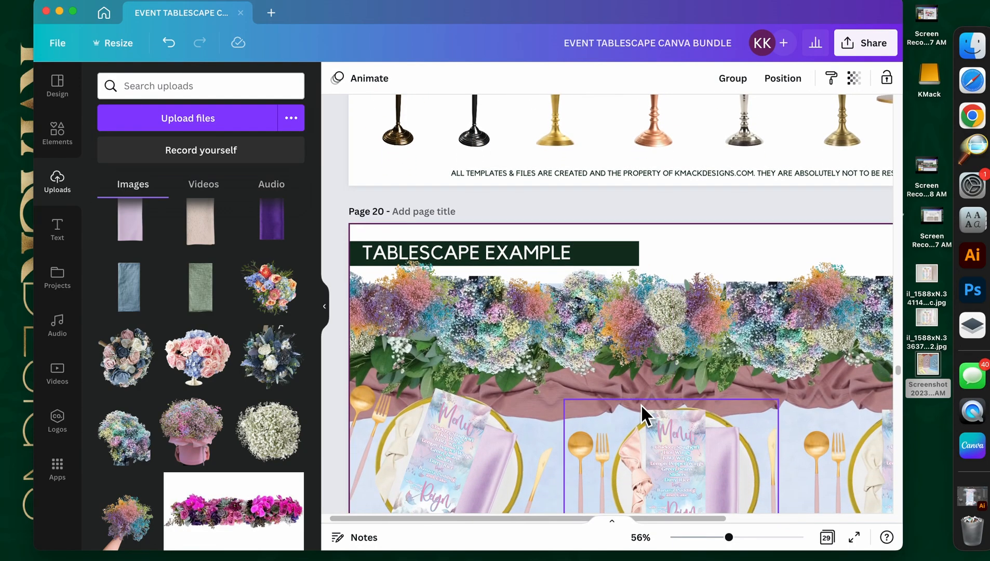
{"action": "scroll", "coordinate": [166, 362], "scroll_direction": "down", "scroll_amount": 10}
{"action": "left_click", "coordinate": [324, 322]}
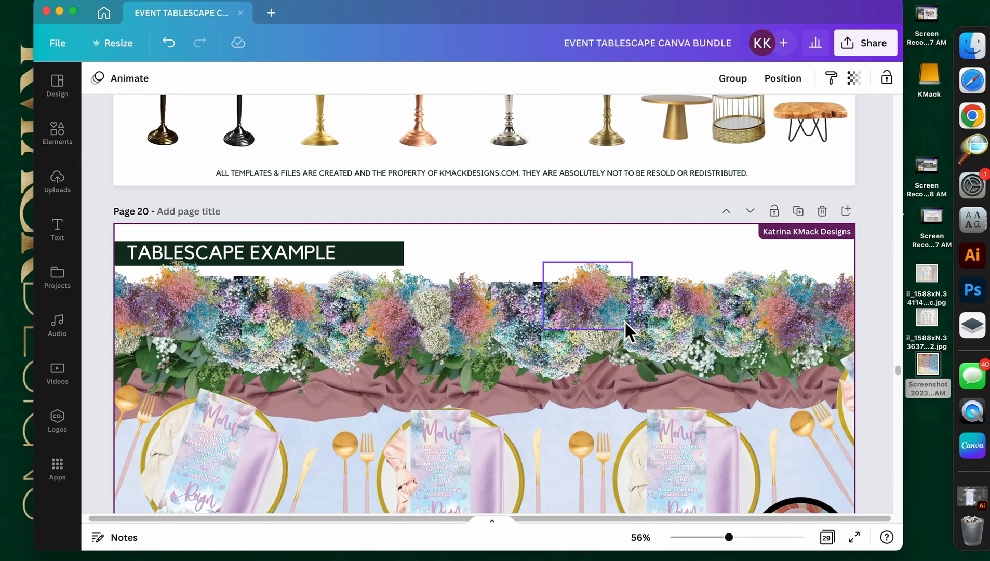
{"action": "scroll", "coordinate": [624, 321], "scroll_direction": "down", "scroll_amount": 15}
{"action": "scroll", "coordinate": [629, 324], "scroll_direction": "up", "scroll_amount": 3}
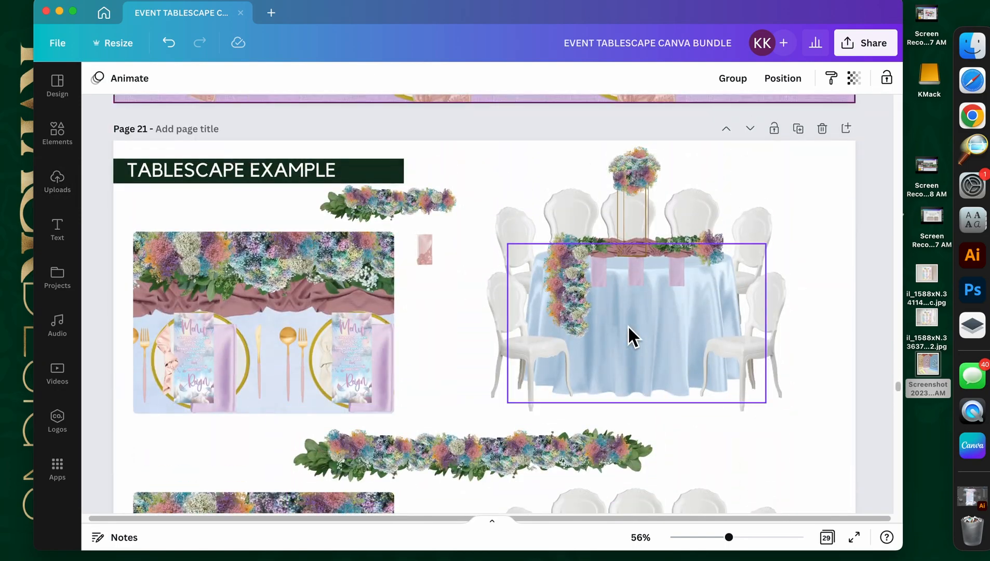
{"action": "key", "text": "super+v"}
{"action": "left_click_drag", "start_coordinate": [321, 432], "coordinate": [618, 258]}
Step: Remove the spare large pink goblet lying beside the blue table arrangement
{"action": "left_click", "coordinate": [454, 352]}
{"action": "left_click_drag", "start_coordinate": [426, 364], "coordinate": [457, 363]}
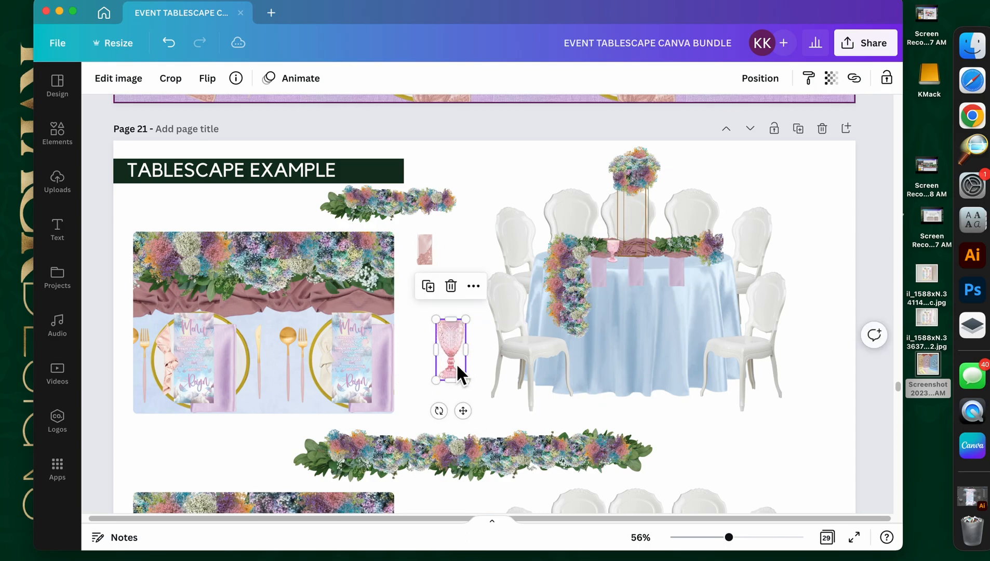
{"action": "left_click", "coordinate": [482, 379]}
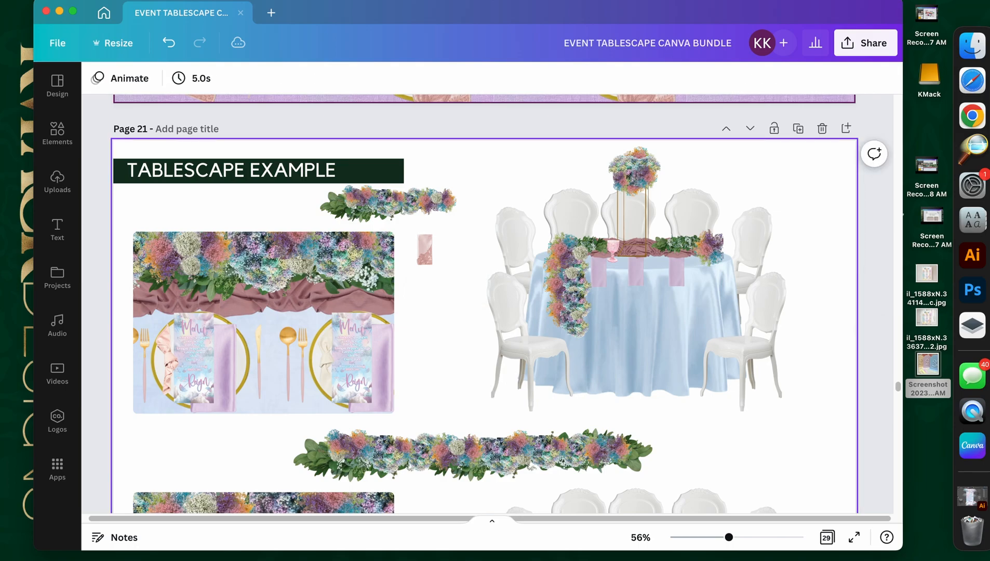
Step: Duplicate the small pink goblet twice and space the copies along the front of the runner toward the end floral cluster
{"action": "left_click_drag", "start_coordinate": [729, 538], "coordinate": [778, 541]}
{"action": "left_click_drag", "start_coordinate": [651, 520], "coordinate": [765, 525]}
{"action": "scroll", "coordinate": [619, 388], "scroll_direction": "up", "scroll_amount": 5}
{"action": "left_click", "coordinate": [457, 442]}
{"action": "left_click_drag", "start_coordinate": [469, 387], "coordinate": [597, 375]}
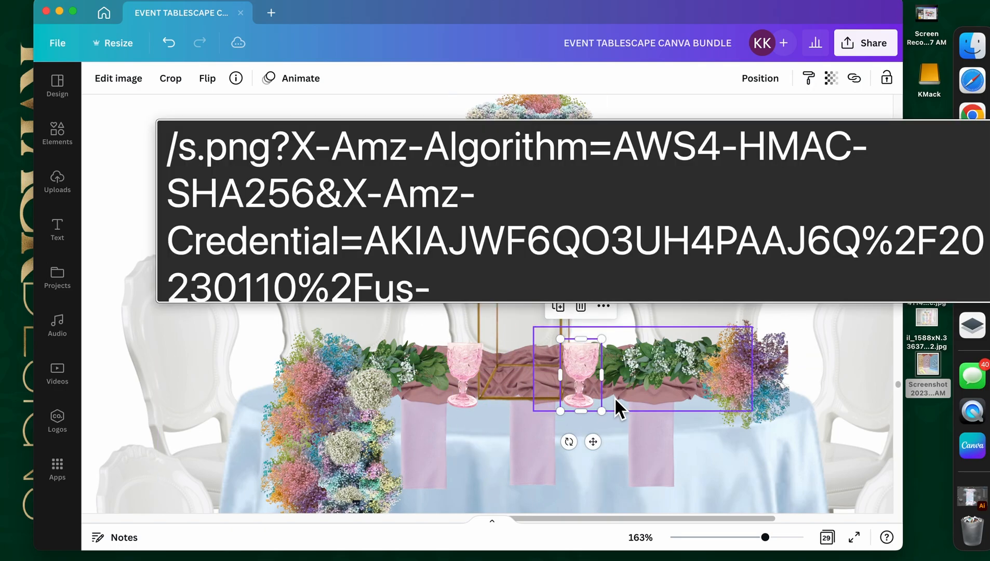
{"action": "left_click_drag", "start_coordinate": [488, 384], "coordinate": [708, 374]}
Step: Place another goblet copy at the table's outer edge beside the floral drape, send it backward and shrink it slightly
{"action": "left_click", "coordinate": [502, 370]}
{"action": "left_click_drag", "start_coordinate": [501, 370], "coordinate": [273, 345]}
{"action": "right_click", "coordinate": [272, 345]}
{"action": "left_click", "coordinate": [347, 296]}
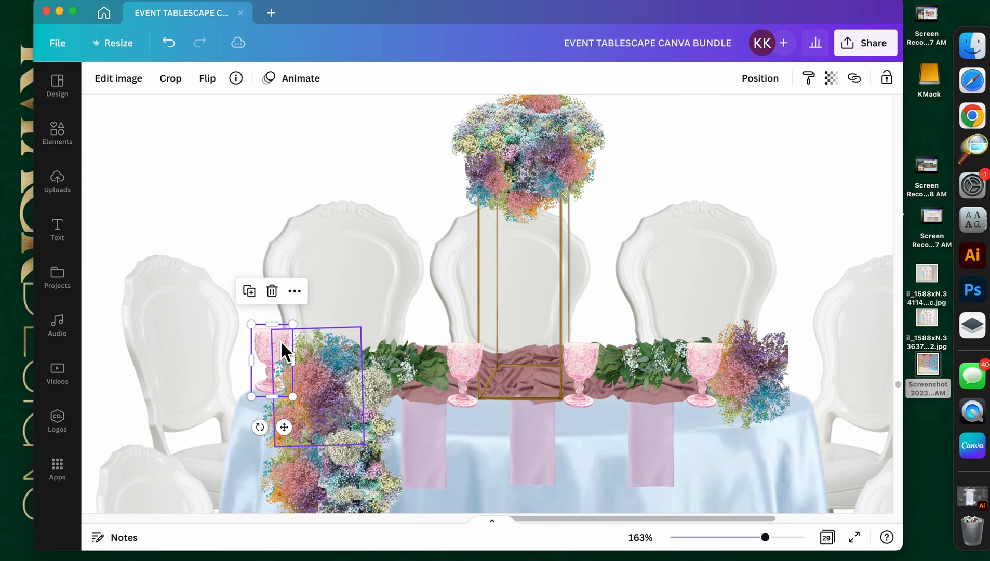
{"action": "left_click", "coordinate": [323, 304]}
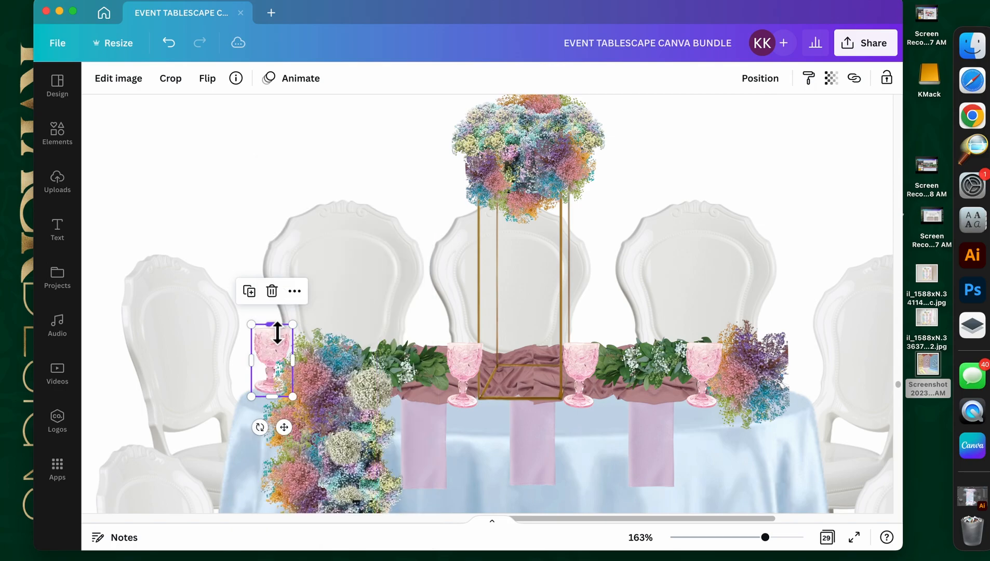
{"action": "left_click_drag", "start_coordinate": [251, 325], "coordinate": [297, 329]}
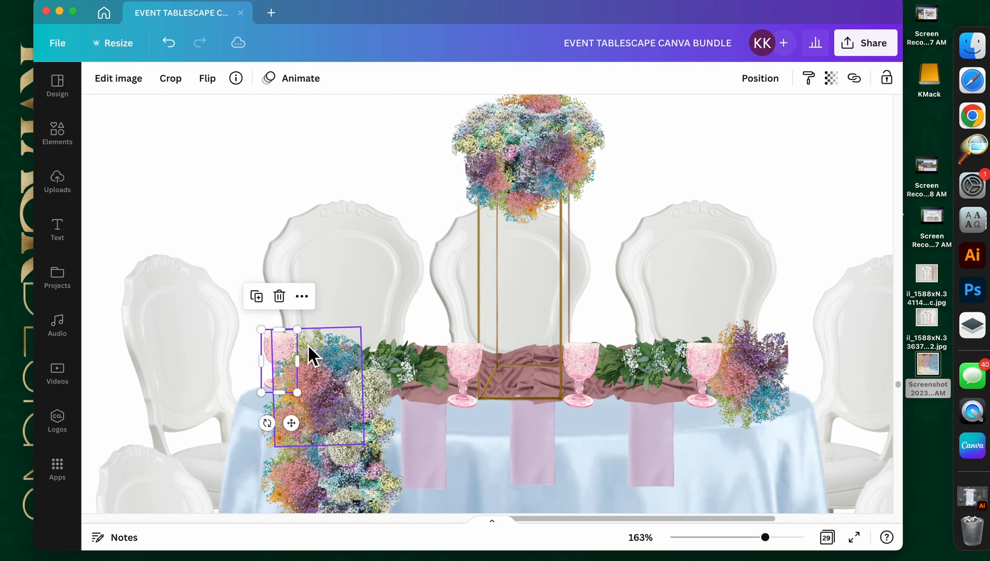
Step: Duplicate the smaller goblet, place the copy on the table's far side behind the greenery, and send it backward
{"action": "key", "text": "super+d"}
{"action": "left_click_drag", "start_coordinate": [299, 366], "coordinate": [415, 333]}
{"action": "right_click", "coordinate": [414, 332]}
{"action": "left_click", "coordinate": [462, 297]}
{"action": "right_click", "coordinate": [425, 319]}
{"action": "left_click", "coordinate": [434, 321]}
{"action": "left_click_drag", "start_coordinate": [419, 324], "coordinate": [421, 323]}
{"action": "right_click", "coordinate": [420, 323]}
{"action": "left_click", "coordinate": [449, 292]}
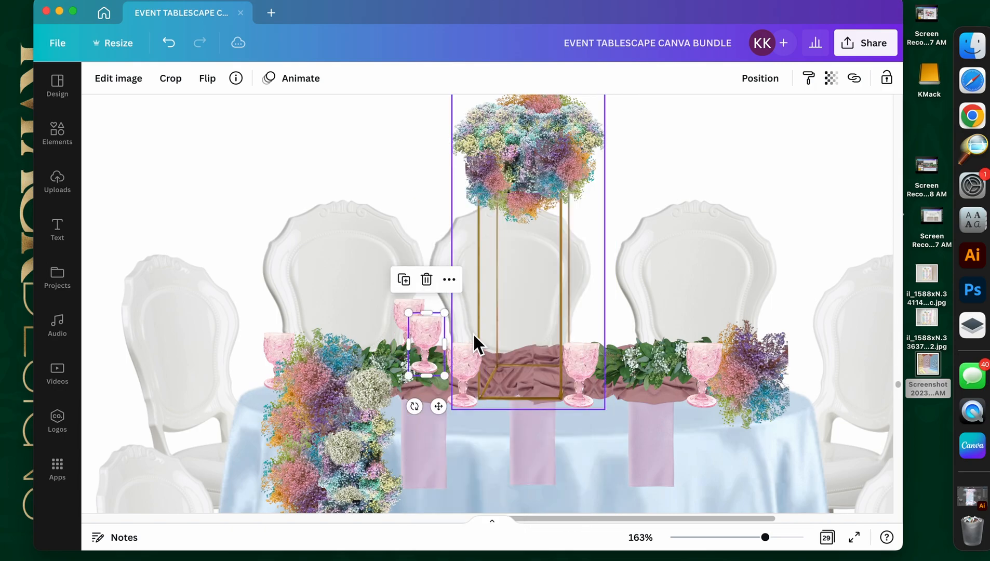
Step: Place another small goblet behind the runner on the other side of the gold stand and send it backward several levels
{"action": "left_click_drag", "start_coordinate": [418, 325], "coordinate": [606, 316]}
{"action": "right_click", "coordinate": [598, 320]}
{"action": "left_click", "coordinate": [644, 304]}
{"action": "right_click", "coordinate": [599, 310]}
{"action": "left_click", "coordinate": [632, 307]}
{"action": "right_click", "coordinate": [603, 317]}
{"action": "left_click", "coordinate": [624, 309]}
{"action": "left_click", "coordinate": [586, 318]}
{"action": "left_click", "coordinate": [612, 321]}
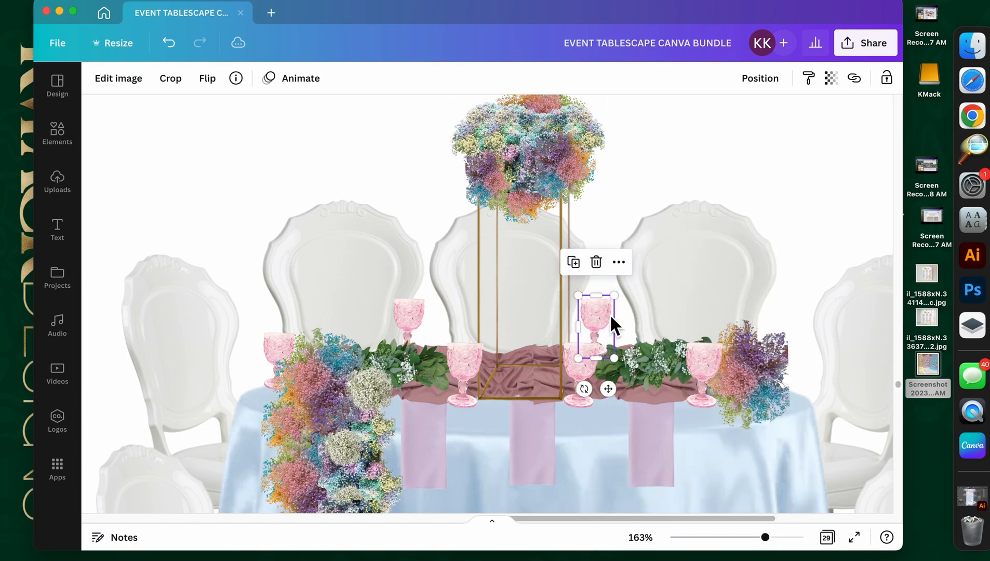
{"action": "right_click", "coordinate": [611, 317]}
{"action": "left_click", "coordinate": [661, 293]}
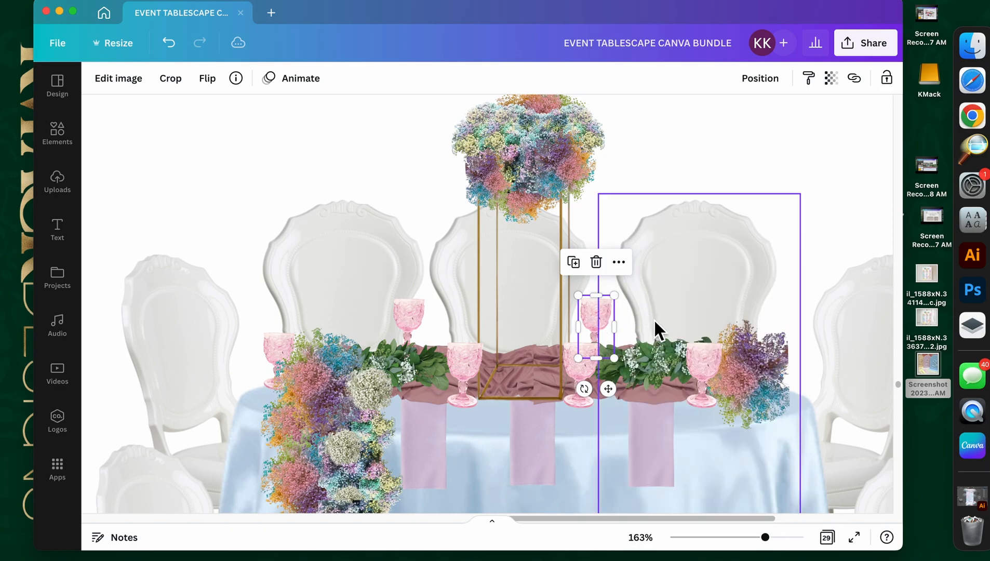
Step: Place two more goblet copies, one in front of the other, at the table's end beside the floral cluster
{"action": "key", "text": "super+v"}
{"action": "left_click_drag", "start_coordinate": [432, 330], "coordinate": [804, 359]}
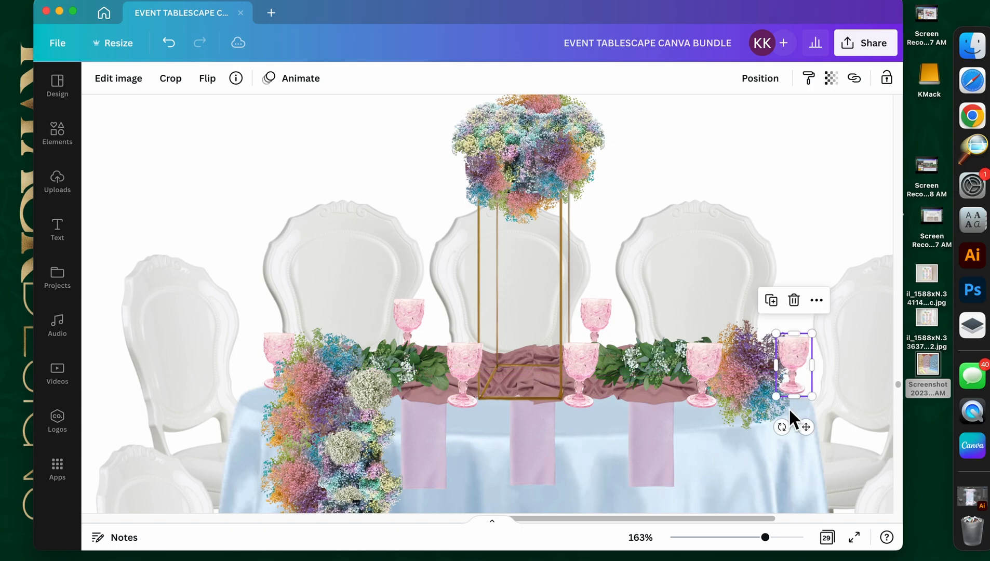
{"action": "left_click", "coordinate": [774, 412]}
{"action": "left_click_drag", "start_coordinate": [787, 427], "coordinate": [795, 426]}
{"action": "mouse_move", "coordinate": [797, 369]}
{"action": "left_mouse_down"}
{"action": "mouse_move", "coordinate": [793, 381]}
{"action": "mouse_move", "coordinate": [800, 351]}
{"action": "left_mouse_up"}
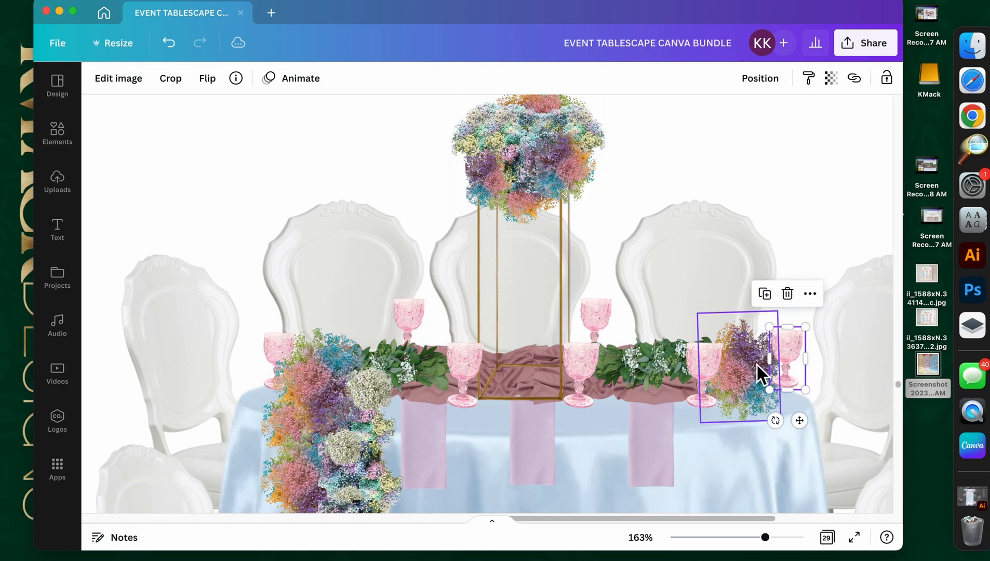
{"action": "left_click_drag", "start_coordinate": [792, 362], "coordinate": [794, 383]}
{"action": "key", "text": "super+d"}
{"action": "left_click_drag", "start_coordinate": [793, 345], "coordinate": [799, 349]}
Step: Lower the three front goblets so they stand closer to the table's front edge above the lilac napkins
{"action": "left_click_drag", "start_coordinate": [711, 381], "coordinate": [714, 402]}
{"action": "left_click_drag", "start_coordinate": [570, 400], "coordinate": [586, 409]}
{"action": "left_click_drag", "start_coordinate": [467, 409], "coordinate": [466, 427]}
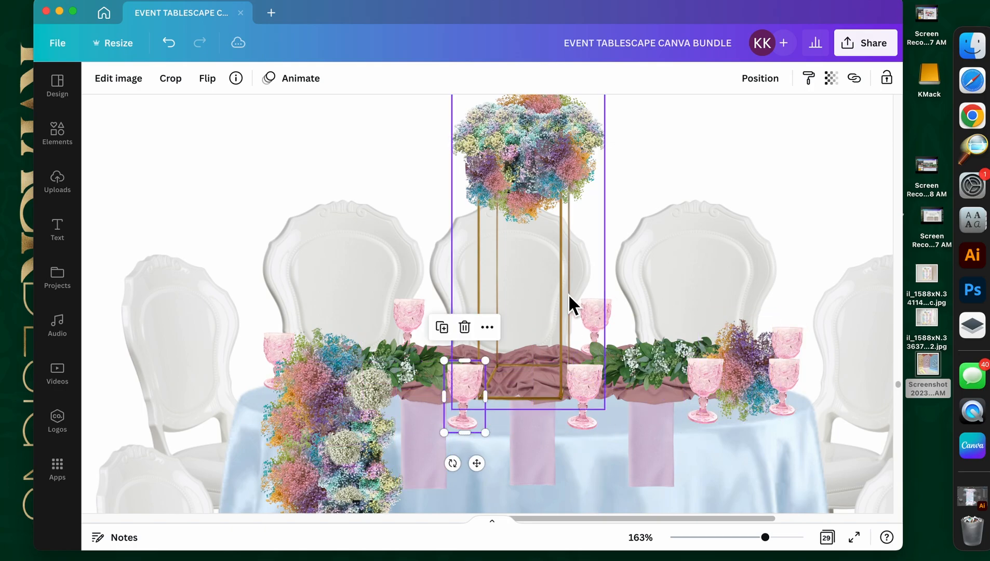
Step: Examine the whole blue table arrangement with its chairs, florals, napkins and goblets
{"action": "scroll", "coordinate": [481, 400], "scroll_direction": "down", "scroll_amount": 1}
{"action": "left_click_drag", "start_coordinate": [773, 541], "coordinate": [746, 540]}
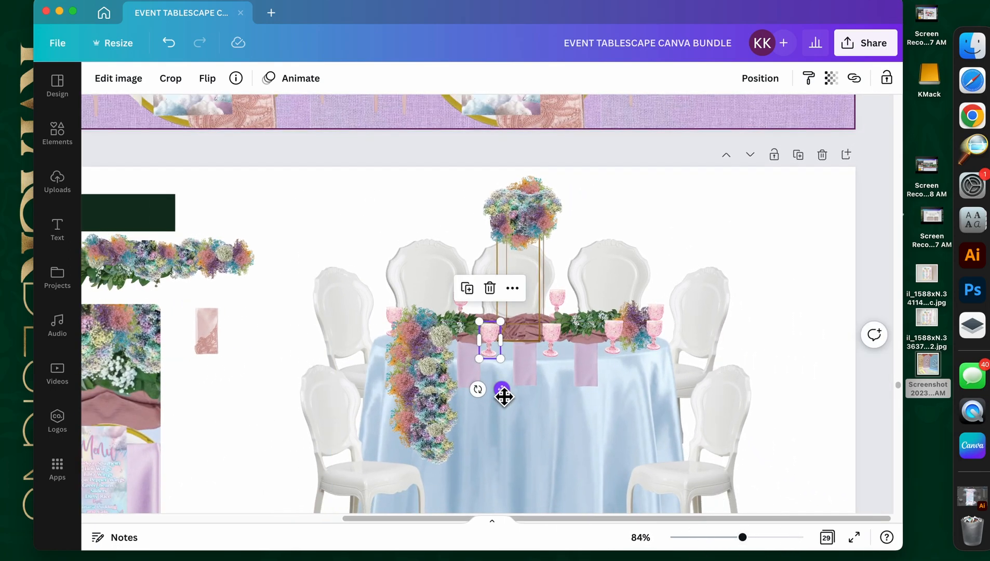
{"action": "scroll", "coordinate": [504, 396], "scroll_direction": "down", "scroll_amount": 2}
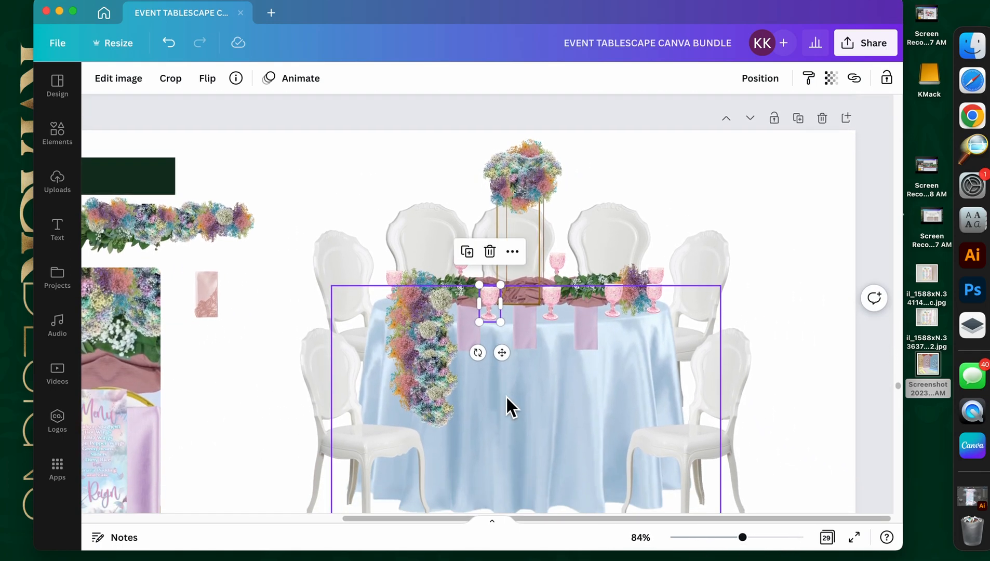
{"action": "scroll", "coordinate": [507, 397], "scroll_direction": "down", "scroll_amount": 2}
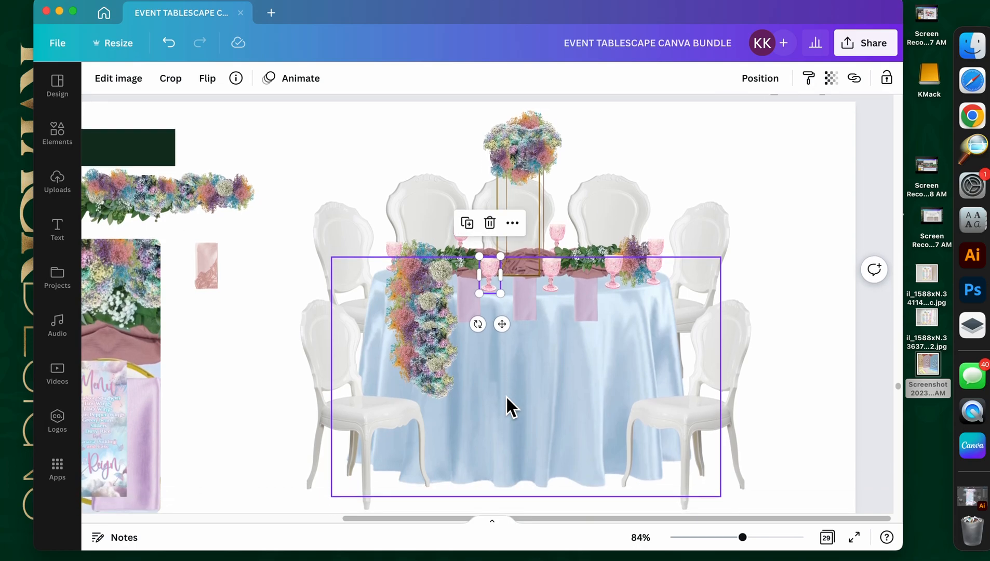
{"action": "scroll", "coordinate": [507, 397], "scroll_direction": "down", "scroll_amount": 2}
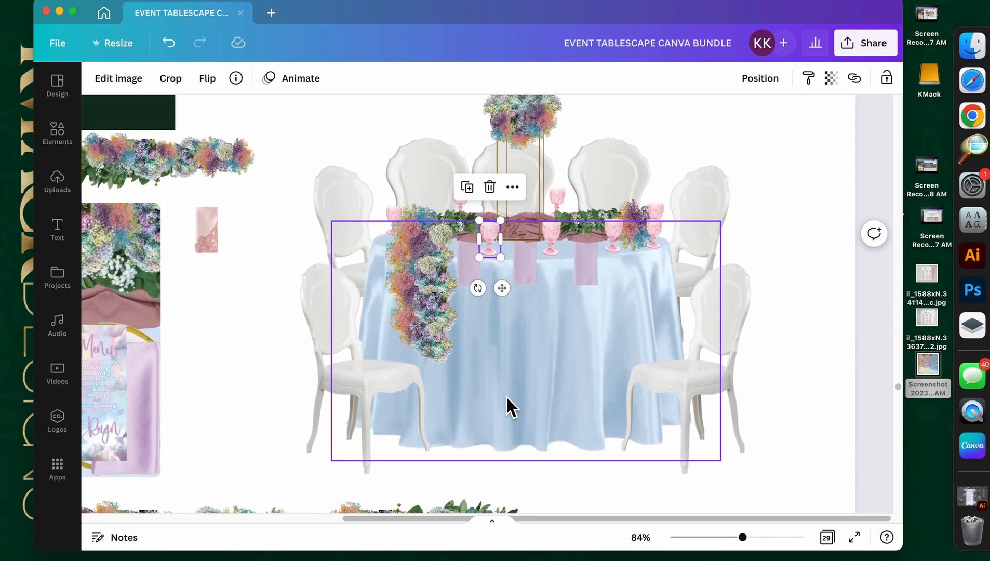
{"action": "scroll", "coordinate": [506, 395], "scroll_direction": "down", "scroll_amount": 1}
{"action": "scroll", "coordinate": [506, 396], "scroll_direction": "up", "scroll_amount": 2}
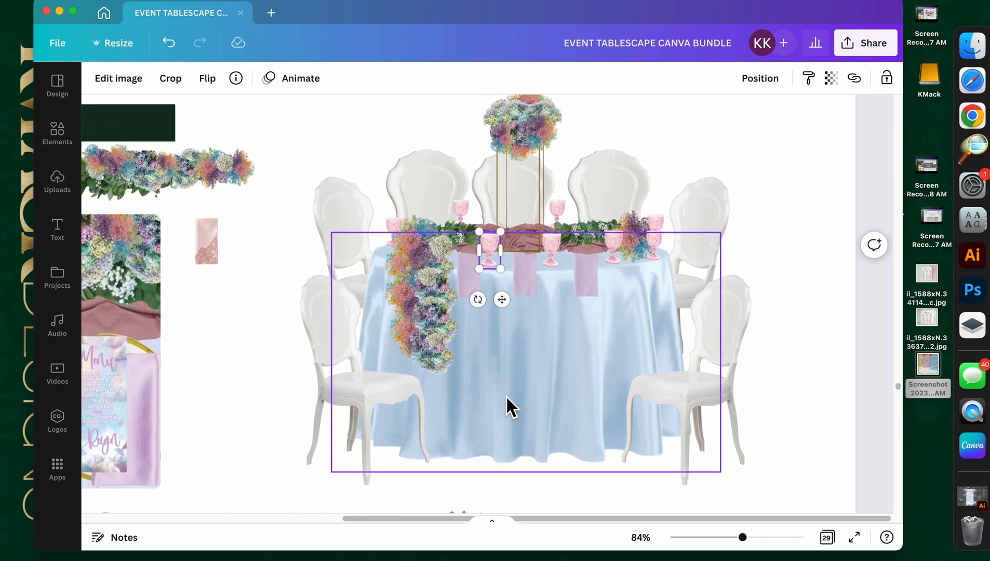
{"action": "scroll", "coordinate": [244, 312], "scroll_direction": "down", "scroll_amount": 6}
{"action": "scroll", "coordinate": [254, 321], "scroll_direction": "up", "scroll_amount": 8}
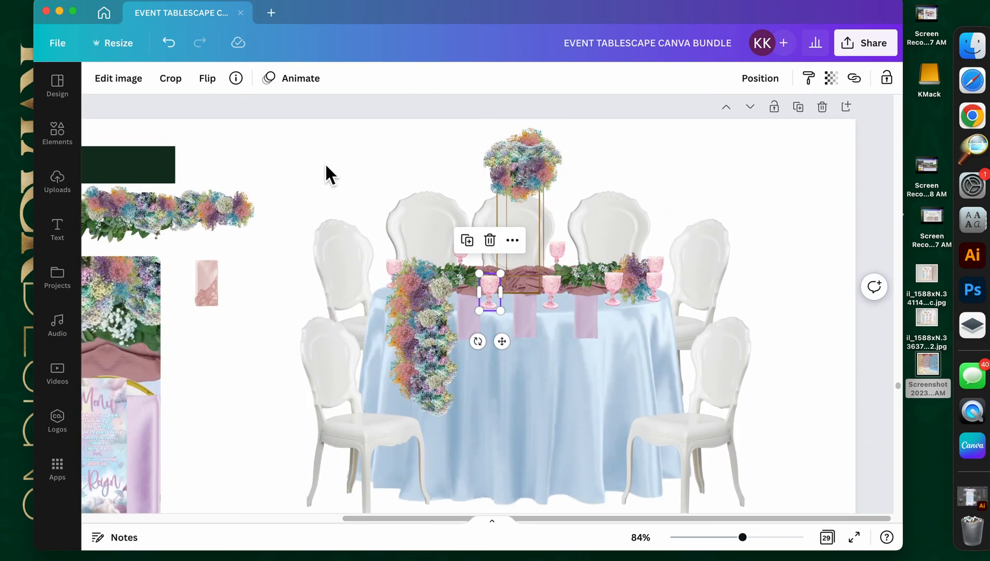
Step: Copy the blue table's chairs, florals, napkins and goblets, and paste them over the lilac table, aligned with its chairs
{"action": "left_click_drag", "start_coordinate": [326, 166], "coordinate": [767, 422]}
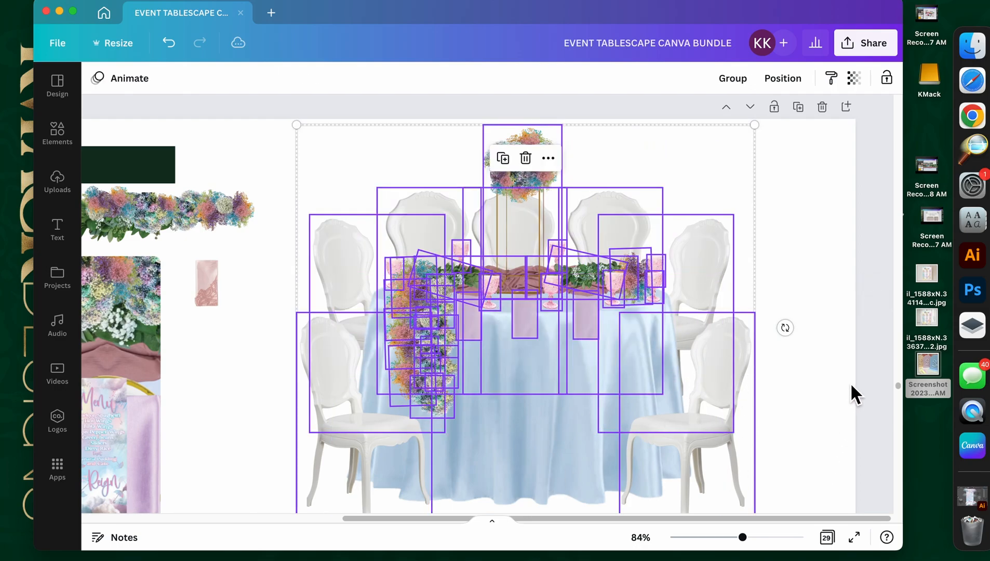
{"action": "scroll", "coordinate": [702, 339], "scroll_direction": "down", "scroll_amount": 10}
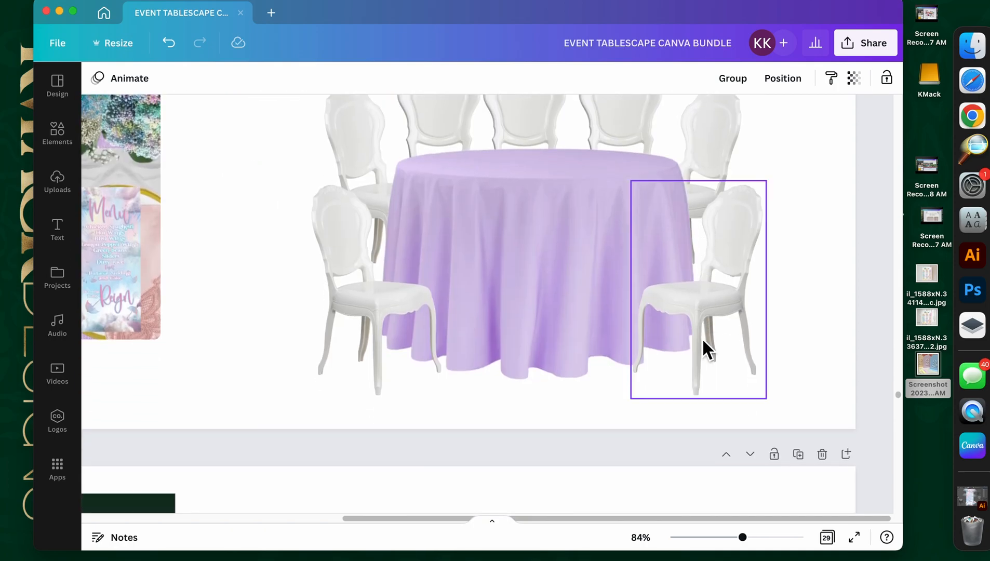
{"action": "scroll", "coordinate": [701, 359], "scroll_direction": "up", "scroll_amount": 3}
{"action": "left_click", "coordinate": [523, 311]}
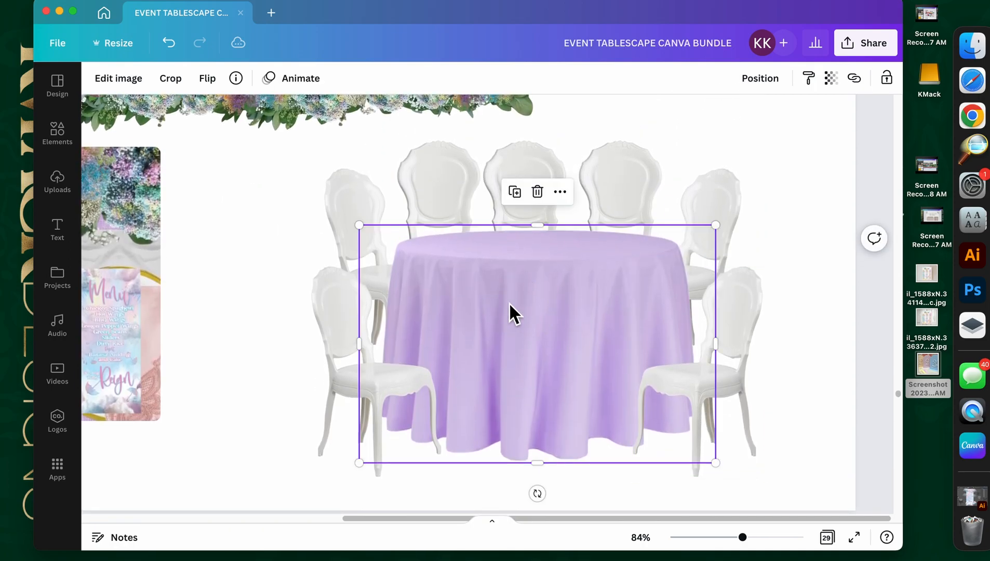
{"action": "key", "text": "super+v"}
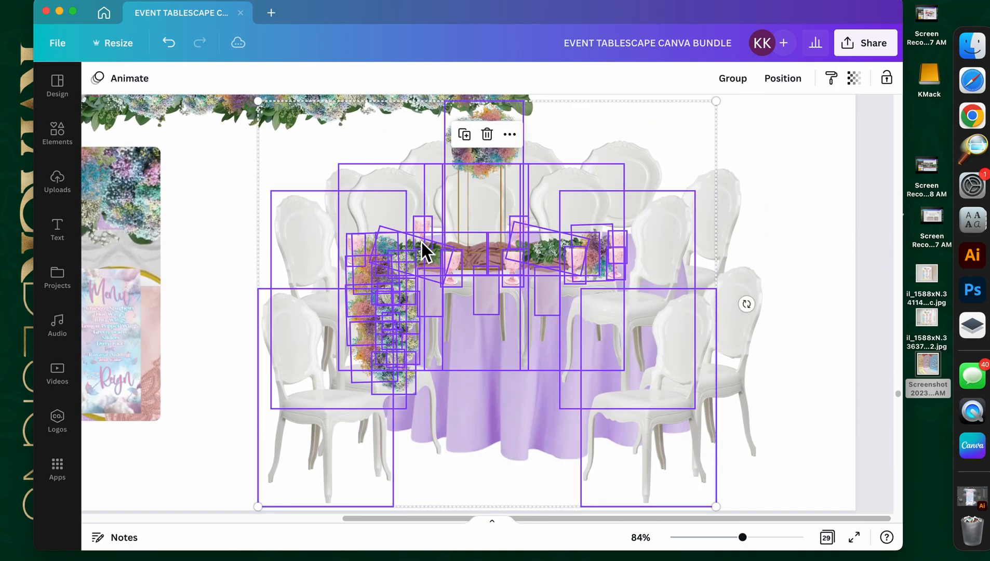
{"action": "left_click_drag", "start_coordinate": [461, 250], "coordinate": [514, 224]}
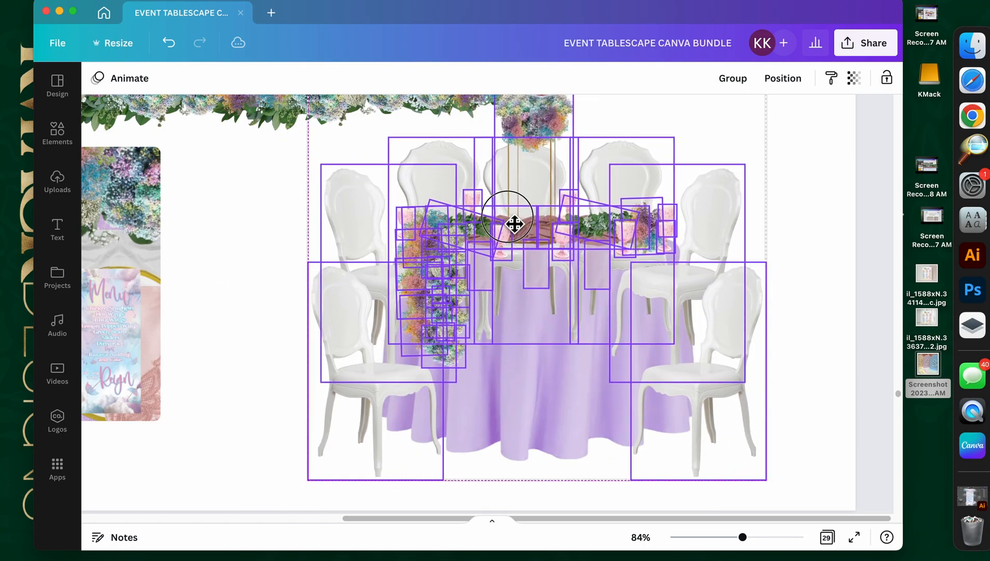
Step: Delete the duplicate chairs pasted over the lilac table's own chairs, and undo the one deletion too many
{"action": "left_click", "coordinate": [757, 321]}
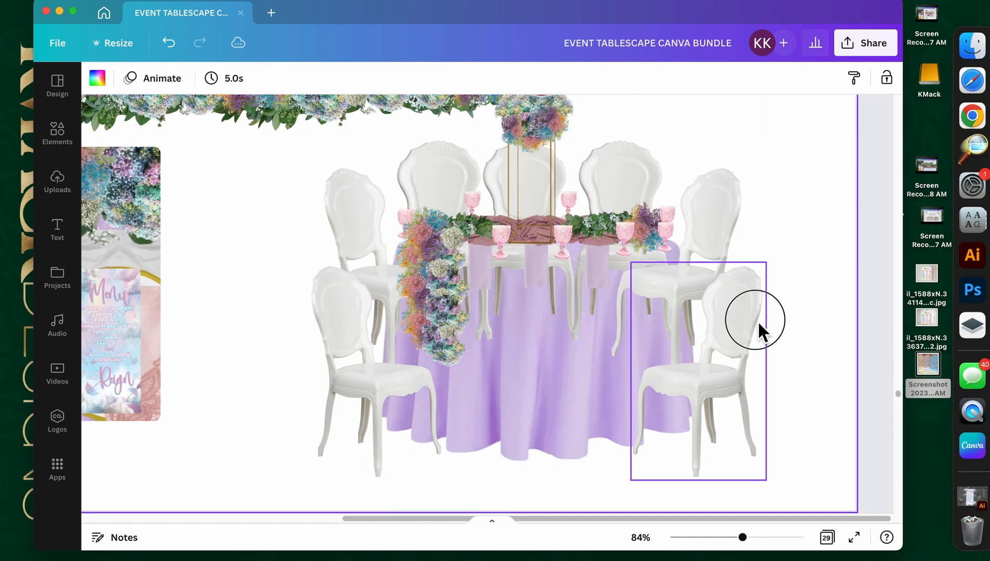
{"action": "key", "text": "Delete"}
{"action": "left_click", "coordinate": [731, 234]}
{"action": "key", "text": "Delete"}
{"action": "left_click", "coordinate": [647, 166]}
{"action": "key", "text": "Delete"}
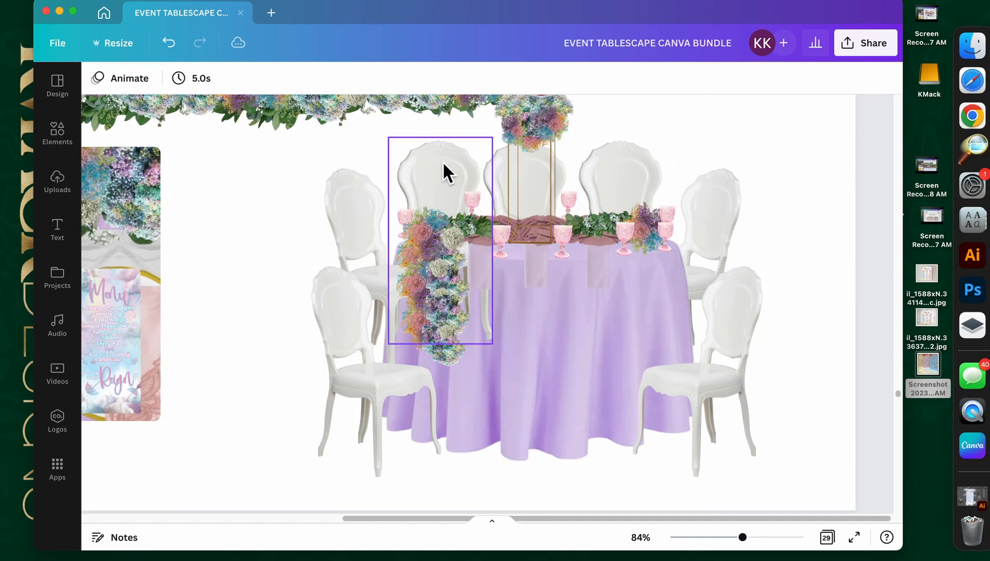
{"action": "left_click", "coordinate": [340, 308]}
{"action": "key", "text": "Delete"}
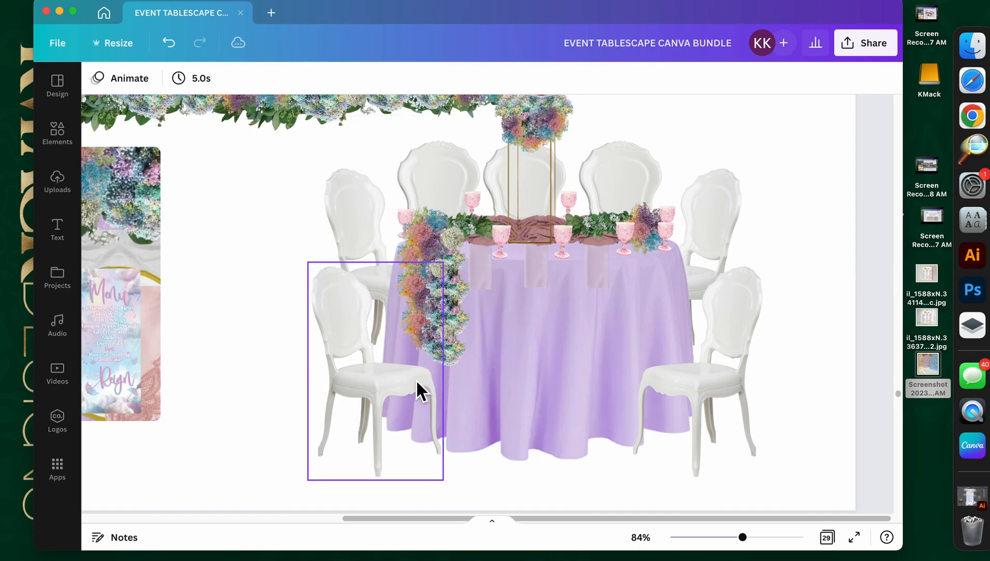
{"action": "left_click", "coordinate": [375, 404]}
{"action": "key", "text": "Delete"}
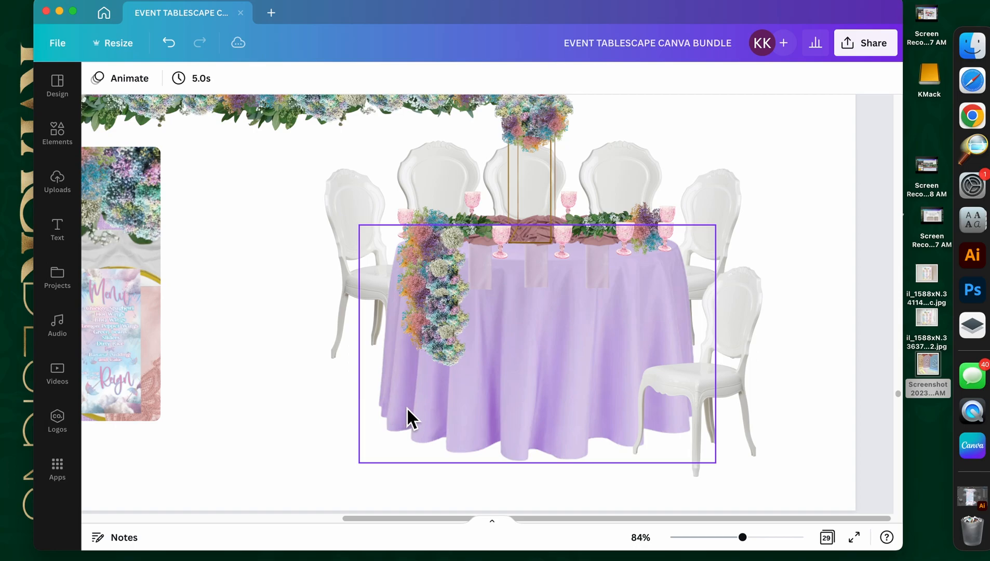
{"action": "key", "text": "super+z"}
{"action": "left_click", "coordinate": [484, 275]}
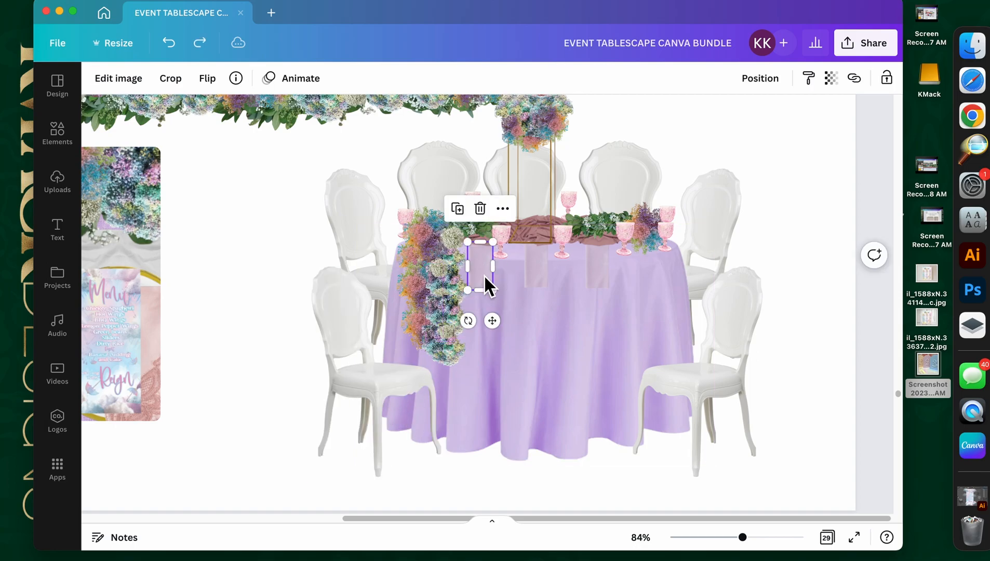
{"action": "left_click", "coordinate": [529, 276], "text": "shift"}
{"action": "left_click", "coordinate": [600, 278], "text": "shift"}
{"action": "left_click", "coordinate": [789, 300]}
Step: Move the spare rose napkin from beside the blue table to the lilac table, replacing the lilac napkin nearest the floral cascade
{"action": "scroll", "coordinate": [789, 308], "scroll_direction": "up", "scroll_amount": 1}
{"action": "scroll", "coordinate": [788, 309], "scroll_direction": "up", "scroll_amount": 2}
{"action": "scroll", "coordinate": [789, 309], "scroll_direction": "up", "scroll_amount": 1}
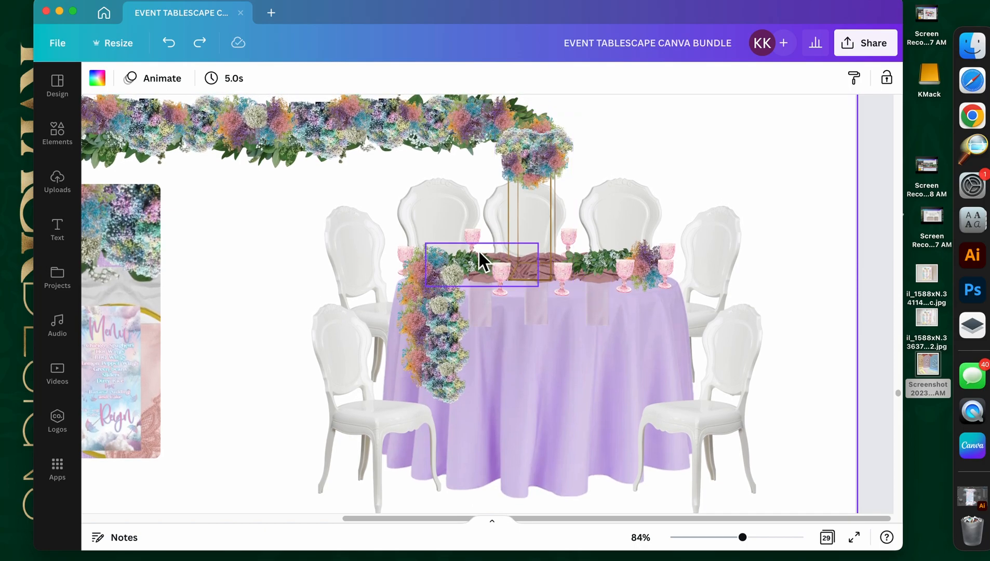
{"action": "scroll", "coordinate": [310, 359], "scroll_direction": "up", "scroll_amount": 1}
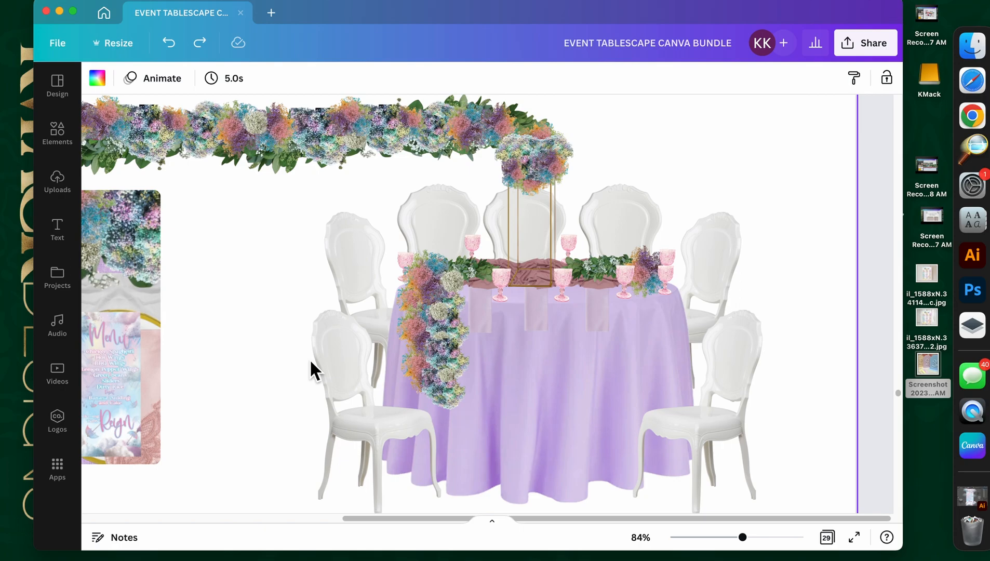
{"action": "scroll", "coordinate": [328, 353], "scroll_direction": "up", "scroll_amount": 2}
{"action": "scroll", "coordinate": [328, 353], "scroll_direction": "up", "scroll_amount": 10}
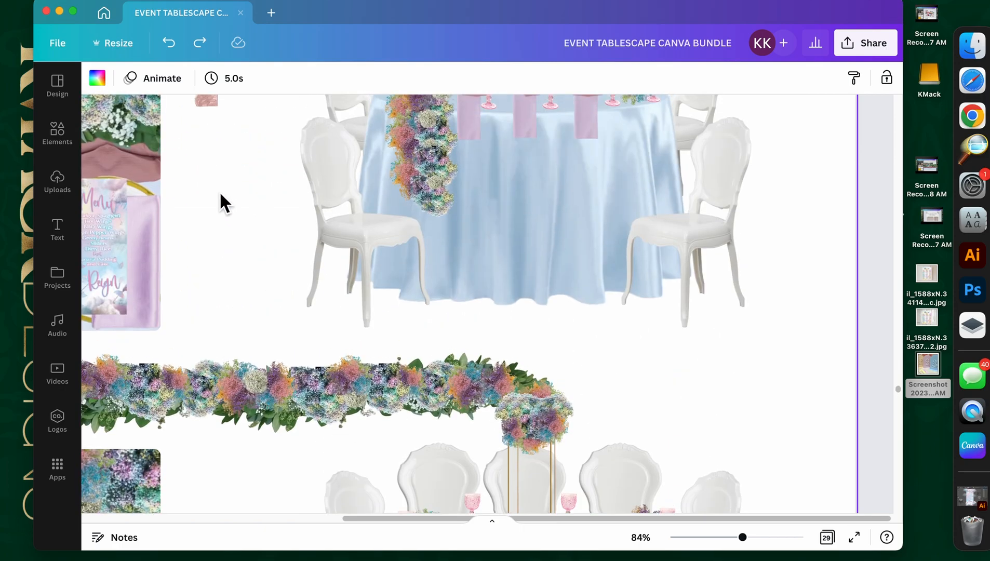
{"action": "left_click", "coordinate": [208, 104]}
{"action": "left_click_drag", "start_coordinate": [208, 104], "coordinate": [283, 465]}
{"action": "scroll", "coordinate": [282, 465], "scroll_direction": "down", "scroll_amount": 4}
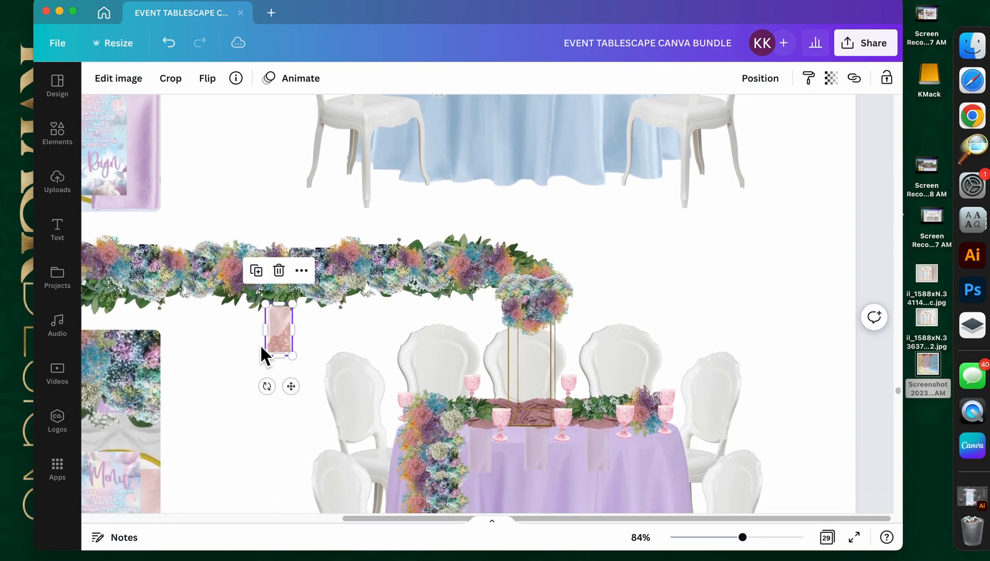
{"action": "left_click_drag", "start_coordinate": [279, 331], "coordinate": [485, 452]}
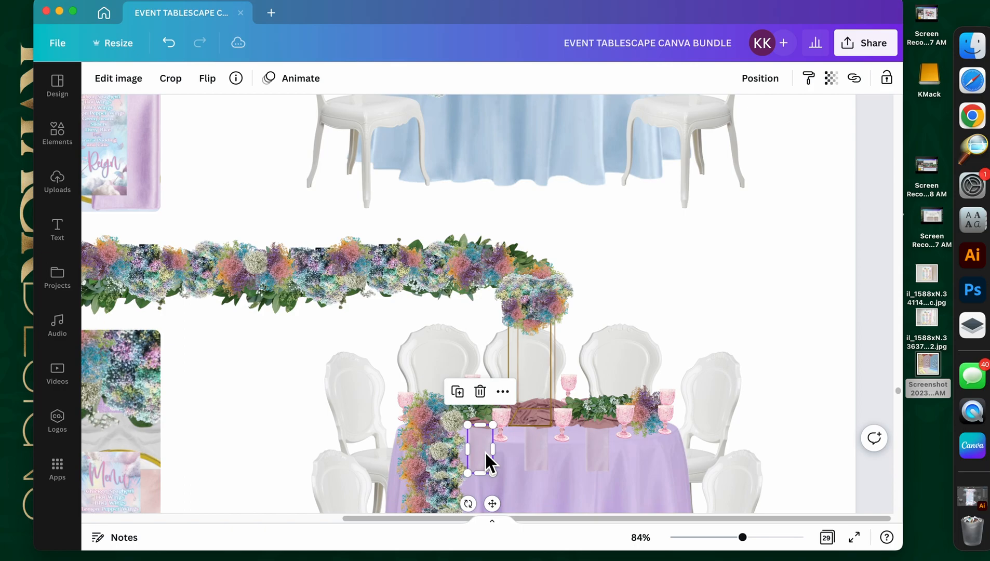
{"action": "key", "text": "Escape"}
Step: Duplicate the rose napkin and put the copy in place of the middle lilac napkin
{"action": "left_click", "coordinate": [485, 459]}
{"action": "left_click", "coordinate": [458, 389]}
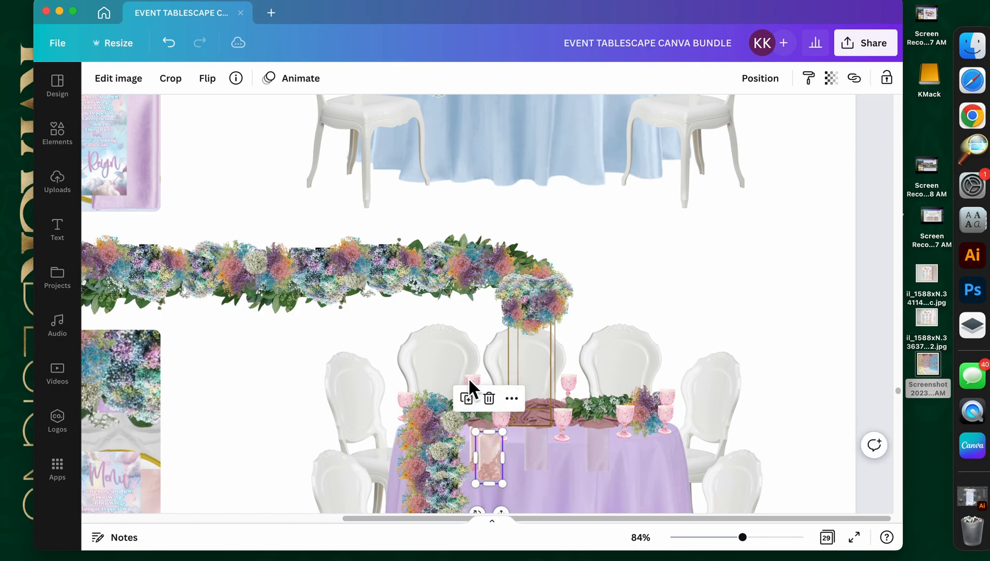
{"action": "left_click_drag", "start_coordinate": [501, 465], "coordinate": [546, 448]}
{"action": "key", "text": "Delete"}
{"action": "left_click", "coordinate": [538, 439]}
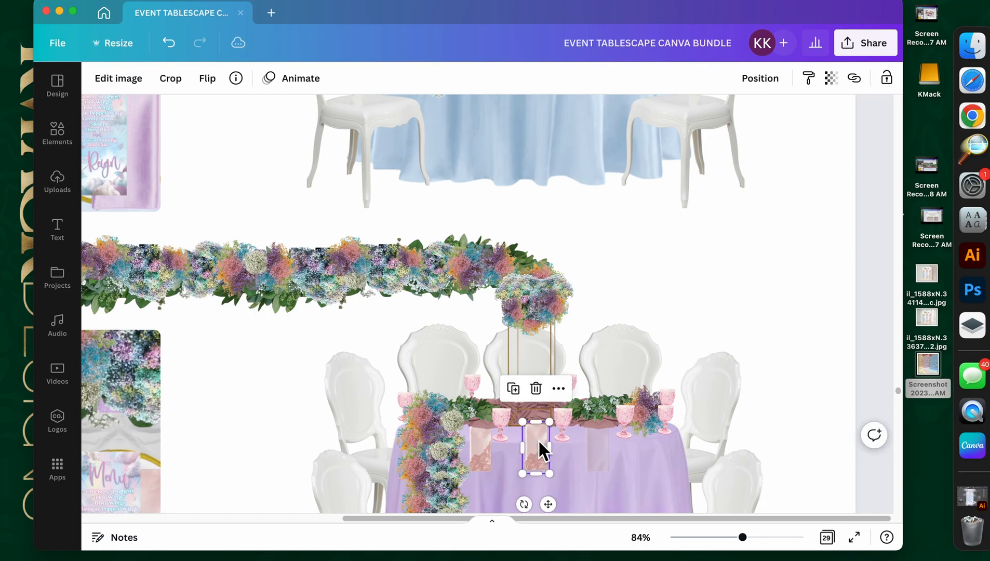
Step: Send the middle rose napkin backward so it hangs behind the goblets and the table runner
{"action": "right_click", "coordinate": [539, 440]}
{"action": "left_click", "coordinate": [624, 302]}
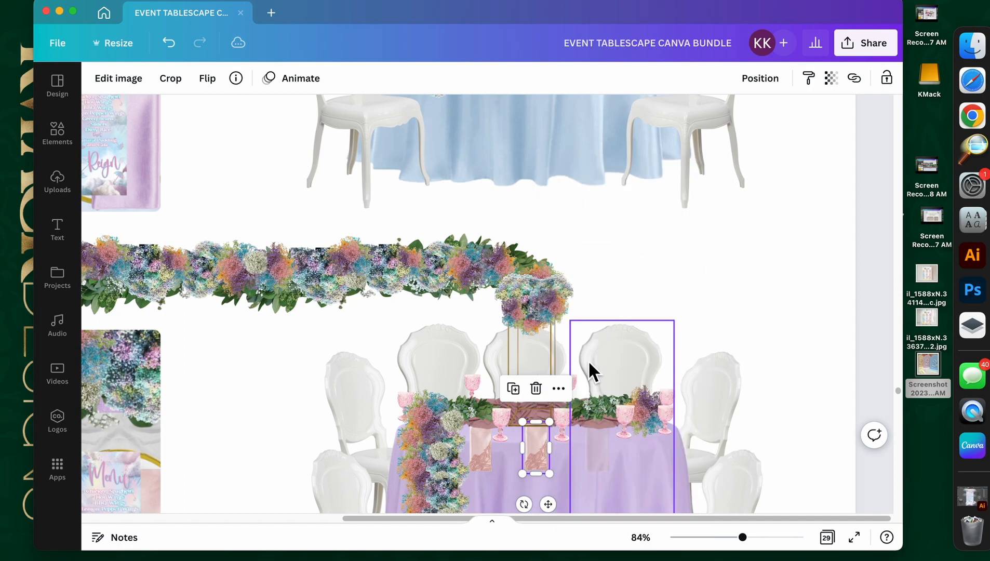
{"action": "right_click", "coordinate": [543, 455]}
{"action": "left_click", "coordinate": [617, 299]}
{"action": "right_click", "coordinate": [543, 470]}
{"action": "left_click", "coordinate": [588, 303]}
{"action": "right_click", "coordinate": [538, 458]}
{"action": "left_click", "coordinate": [592, 322]}
{"action": "key", "text": "super+z"}
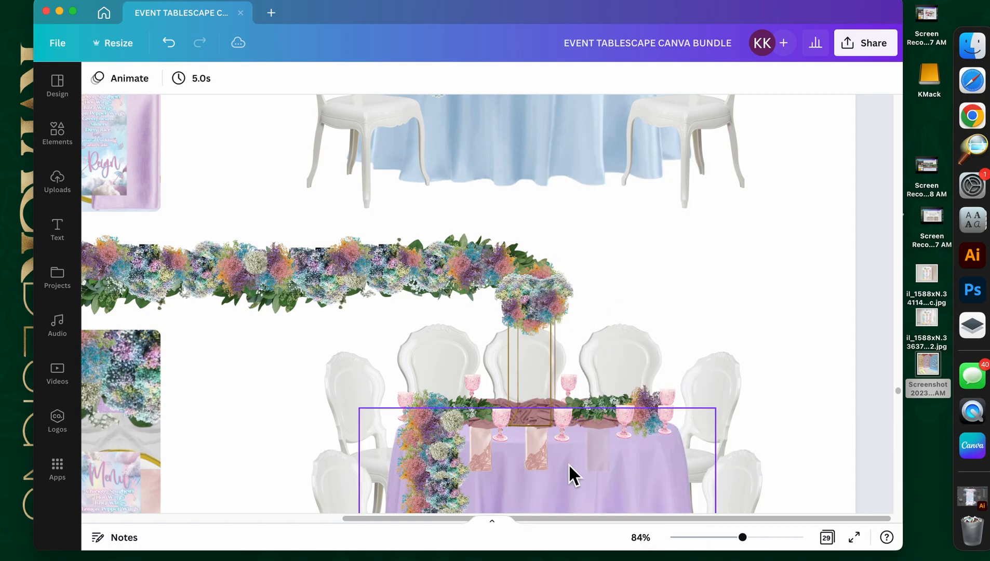
Step: Put a rose napkin in the third napkin's place, send it backward behind the runner, and remove the lilac napkin
{"action": "mouse_move", "coordinate": [601, 459]}
{"action": "left_mouse_down"}
{"action": "mouse_move", "coordinate": [551, 452]}
{"action": "mouse_move", "coordinate": [613, 441]}
{"action": "mouse_move", "coordinate": [608, 452]}
{"action": "left_mouse_up"}
{"action": "right_click", "coordinate": [602, 448]}
{"action": "left_click", "coordinate": [656, 295]}
{"action": "right_click", "coordinate": [602, 441]}
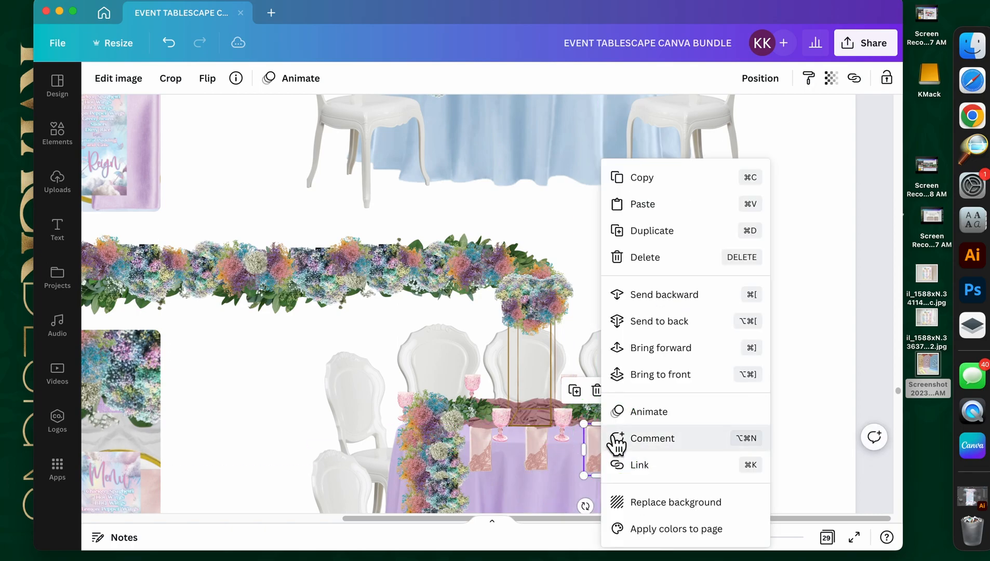
{"action": "left_click", "coordinate": [673, 295]}
{"action": "right_click", "coordinate": [599, 452]}
{"action": "left_click", "coordinate": [670, 293]}
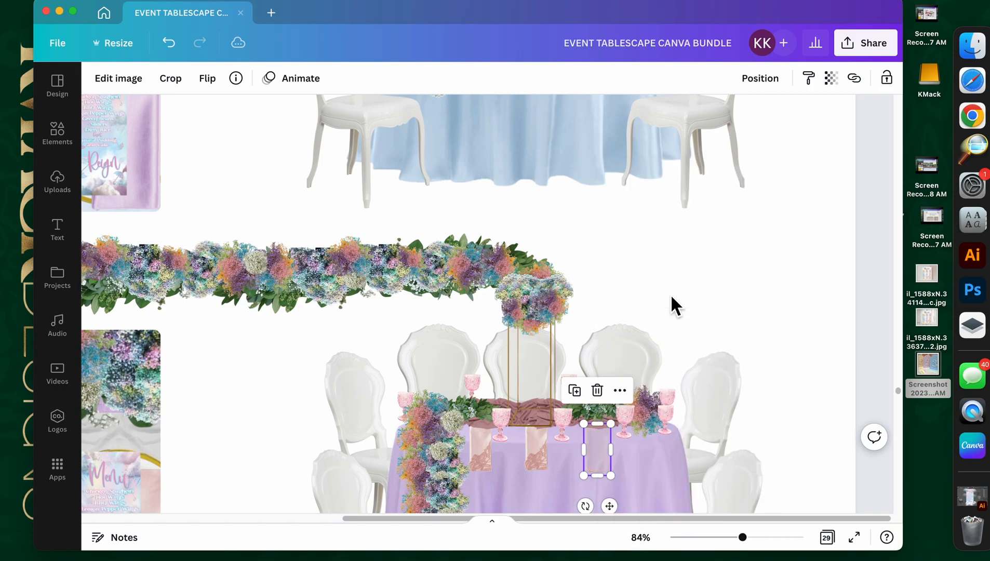
{"action": "left_click", "coordinate": [806, 416]}
{"action": "left_click", "coordinate": [598, 453]}
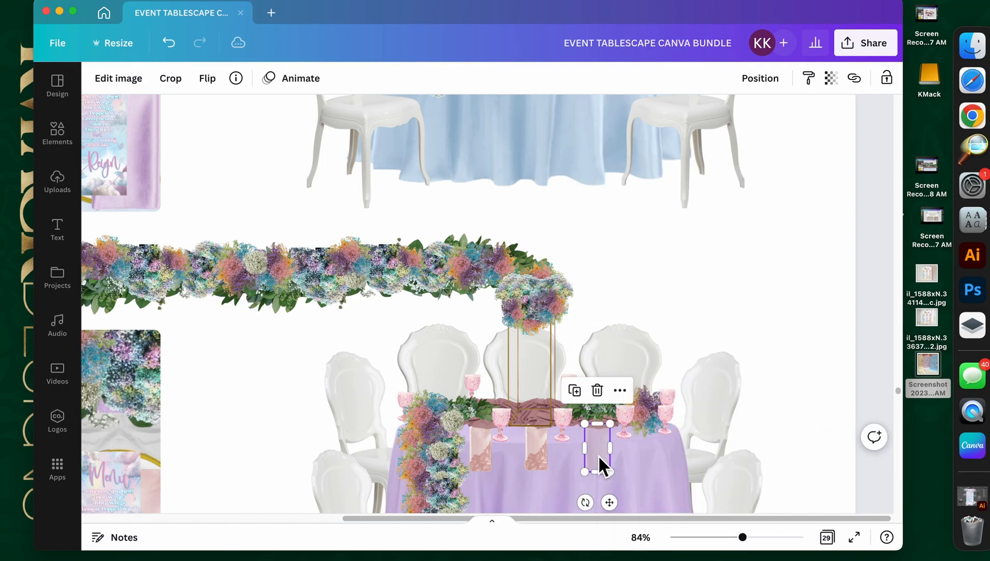
{"action": "left_click", "coordinate": [765, 411]}
Step: Find the light aqua embossed goblet on the Drinkware page and copy it
{"action": "scroll", "coordinate": [773, 416], "scroll_direction": "down", "scroll_amount": 15}
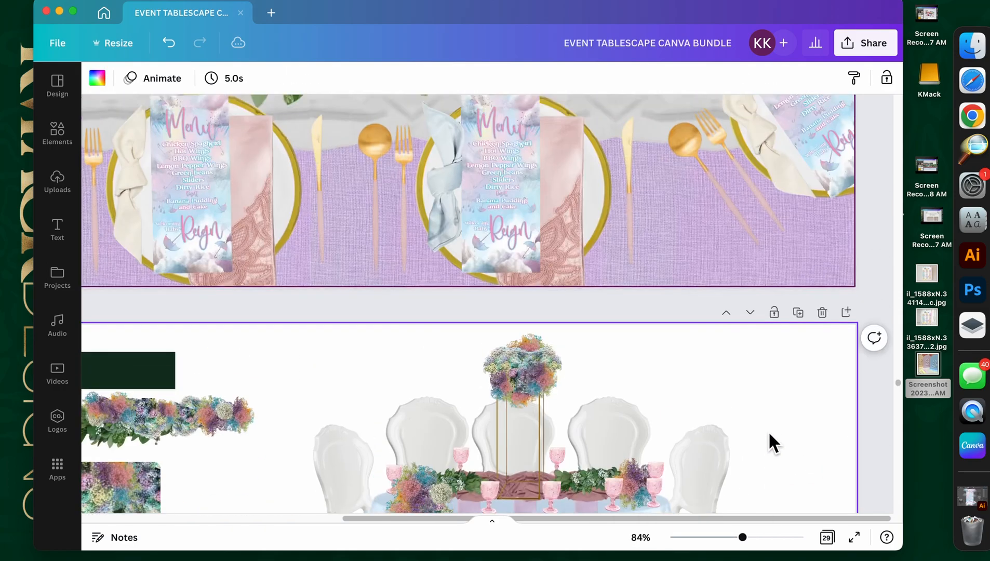
{"action": "scroll", "coordinate": [772, 447], "scroll_direction": "down", "scroll_amount": 15}
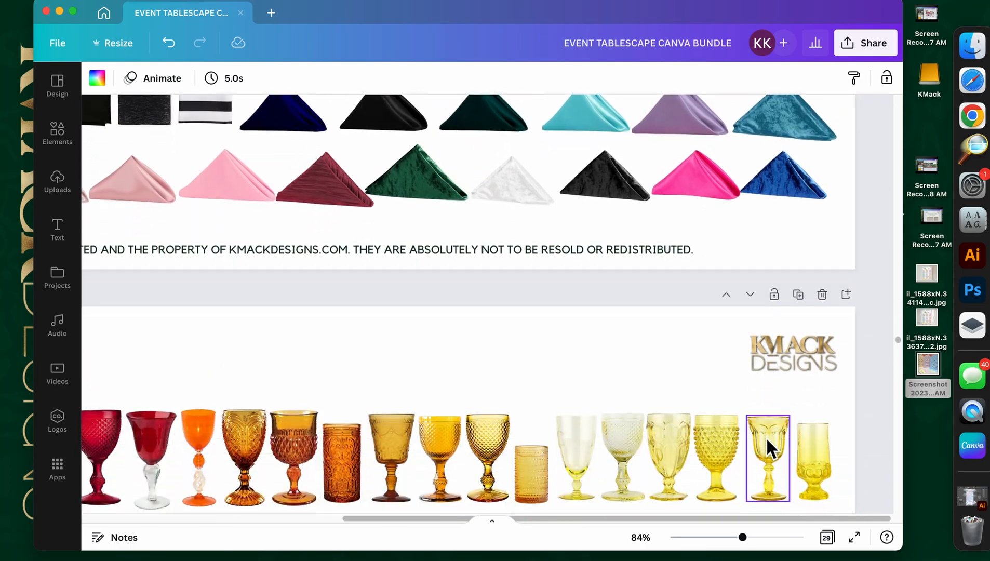
{"action": "scroll", "coordinate": [766, 437], "scroll_direction": "down", "scroll_amount": 5}
{"action": "left_click_drag", "start_coordinate": [742, 538], "coordinate": [760, 549]}
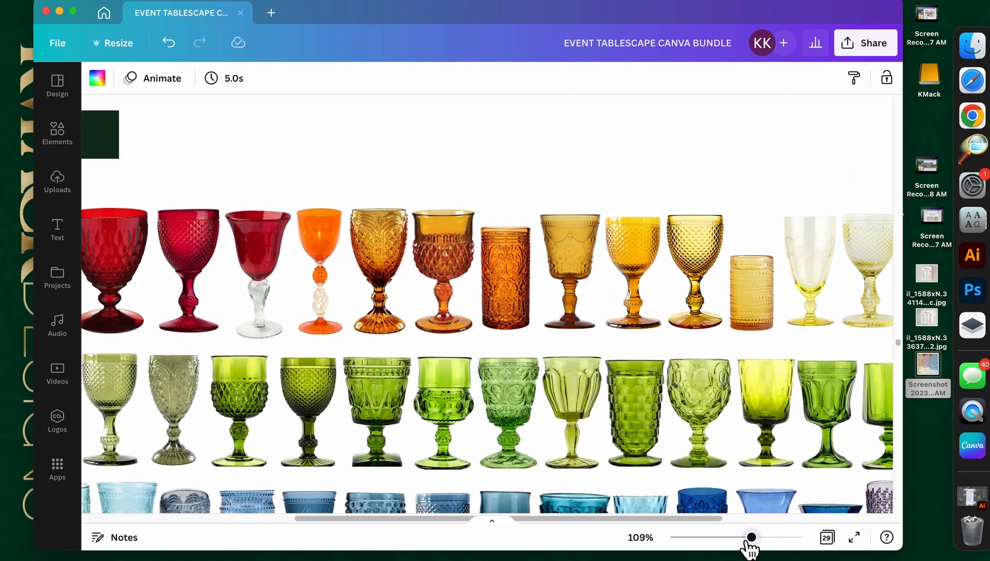
{"action": "scroll", "coordinate": [334, 459], "scroll_direction": "down", "scroll_amount": 2}
{"action": "left_click_drag", "start_coordinate": [311, 522], "coordinate": [157, 527]}
{"action": "left_click", "coordinate": [370, 413]}
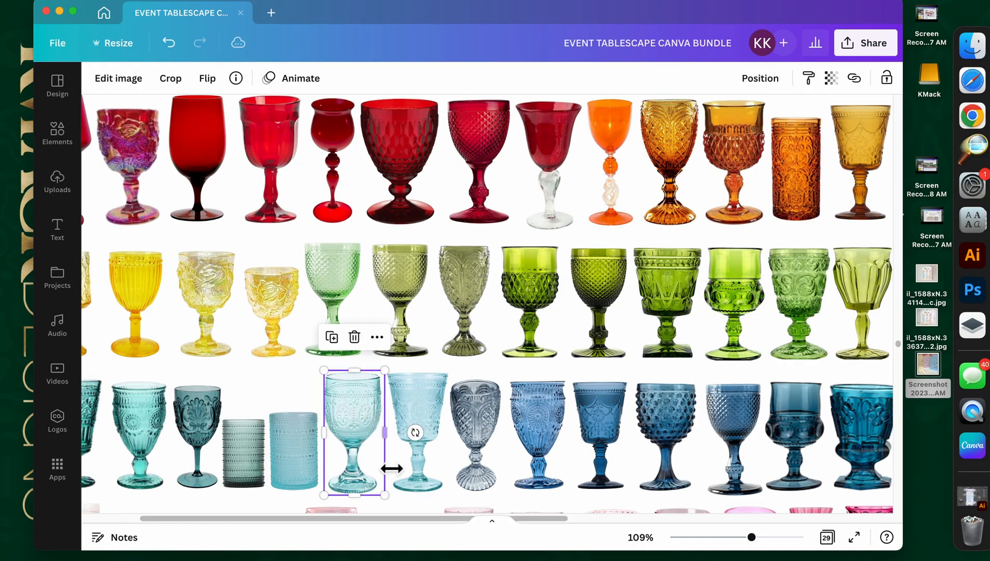
{"action": "left_click_drag", "start_coordinate": [406, 520], "coordinate": [522, 522]}
{"action": "left_click_drag", "start_coordinate": [760, 540], "coordinate": [737, 543]}
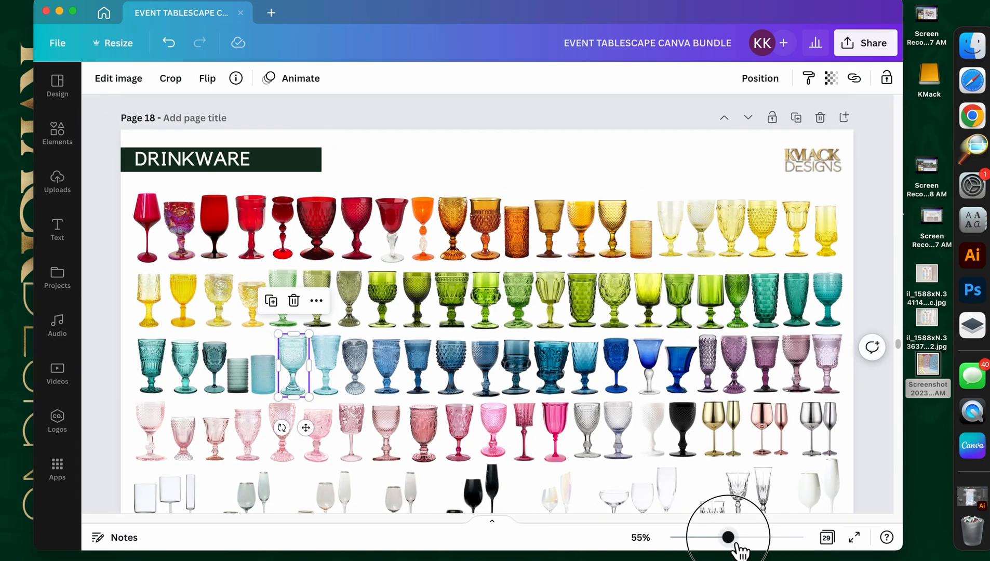
Step: Paste the aqua goblet on the lilac table and scale it to cover the front pink goblet nearest the floral cascade
{"action": "scroll", "coordinate": [555, 406], "scroll_direction": "down", "scroll_amount": 20}
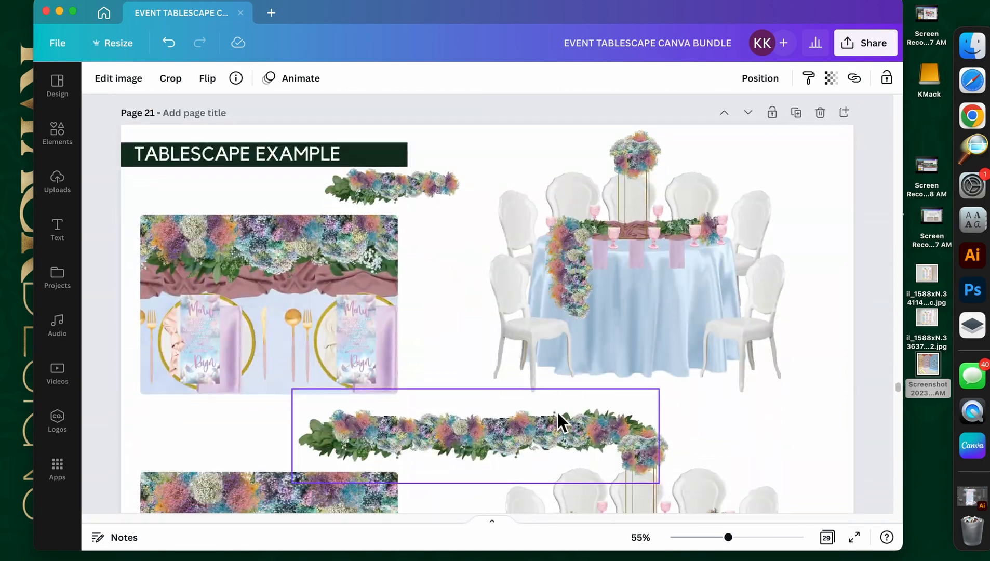
{"action": "scroll", "coordinate": [559, 414], "scroll_direction": "down", "scroll_amount": 5}
{"action": "left_click_drag", "start_coordinate": [733, 537], "coordinate": [748, 544]}
{"action": "left_click_drag", "start_coordinate": [636, 518], "coordinate": [773, 539]}
{"action": "left_click_drag", "start_coordinate": [637, 518], "coordinate": [682, 520]}
{"action": "left_click_drag", "start_coordinate": [386, 370], "coordinate": [554, 237]}
{"action": "left_click_drag", "start_coordinate": [542, 191], "coordinate": [509, 298]}
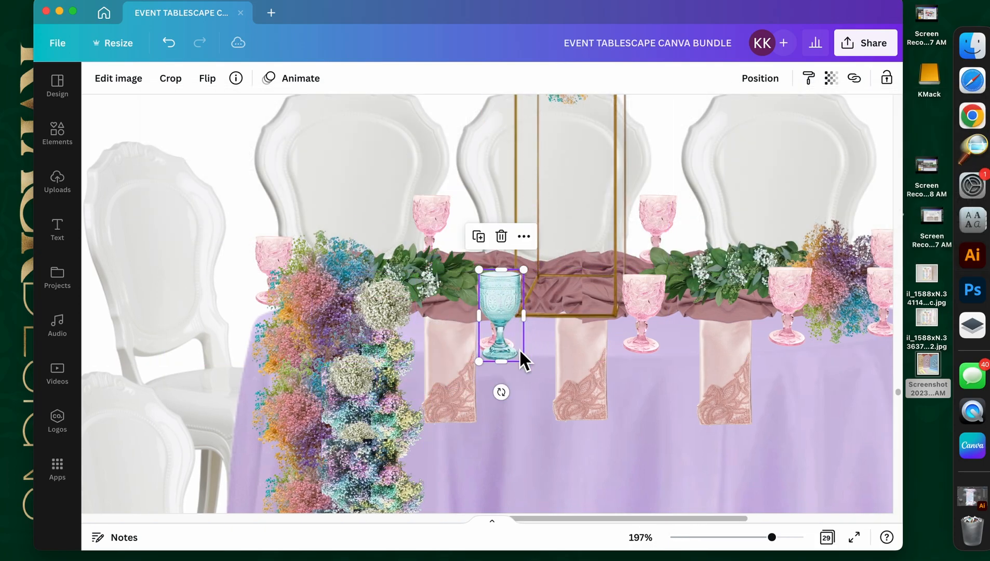
{"action": "left_click_drag", "start_coordinate": [520, 359], "coordinate": [522, 365]}
Step: Place two copies of the aqua goblet over the second and third pink goblets along the front edge
{"action": "key", "text": "super+d"}
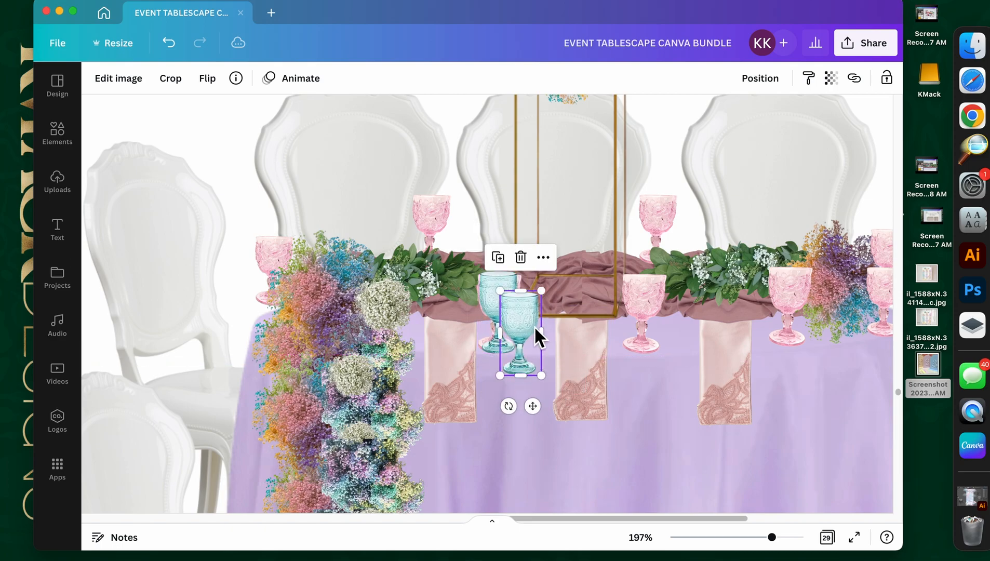
{"action": "left_click_drag", "start_coordinate": [530, 312], "coordinate": [656, 299]}
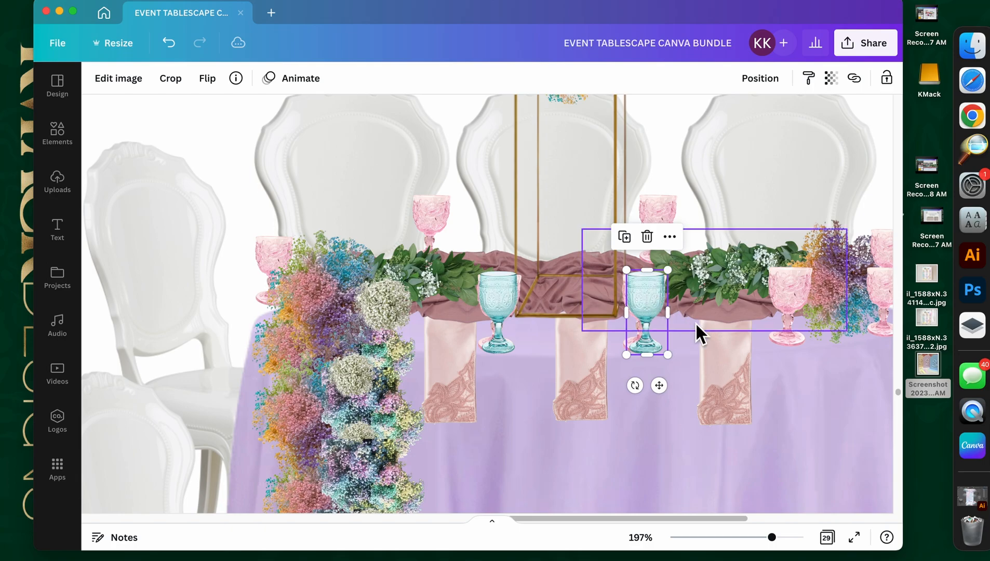
{"action": "left_click_drag", "start_coordinate": [525, 325], "coordinate": [793, 309]}
Step: Paste another aqua goblet over the front pink goblet beside the small floral cluster and scale it down slightly
{"action": "left_click_drag", "start_coordinate": [676, 519], "coordinate": [715, 519]}
{"action": "key", "text": "super+v"}
{"action": "left_click_drag", "start_coordinate": [391, 333], "coordinate": [763, 293]}
{"action": "left_click", "coordinate": [759, 293]}
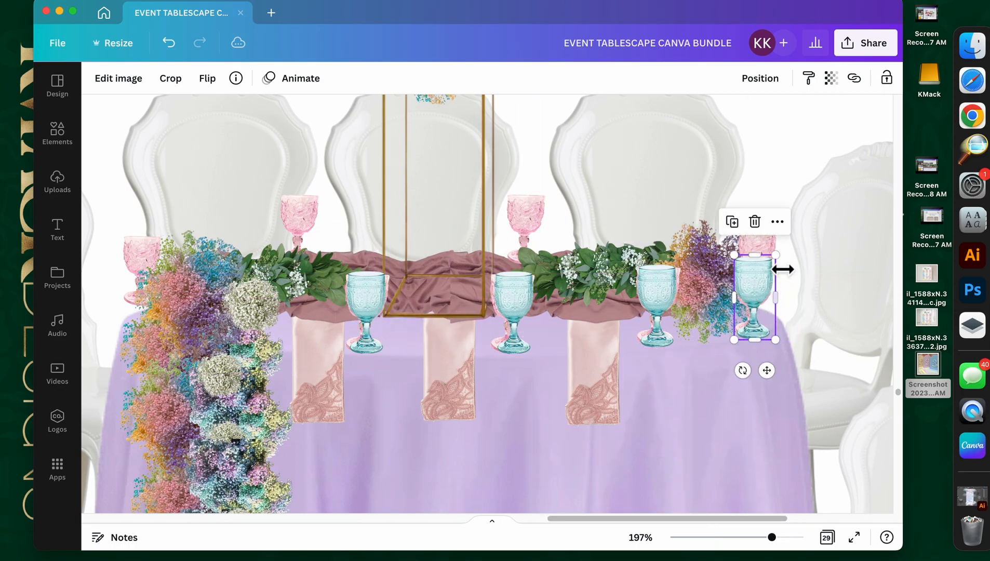
{"action": "left_click_drag", "start_coordinate": [775, 259], "coordinate": [771, 264]}
Step: Place an aqua goblet over the rear pink goblet beside the small floral cluster, and bring the front aqua goblet forward
{"action": "key", "text": "super+v"}
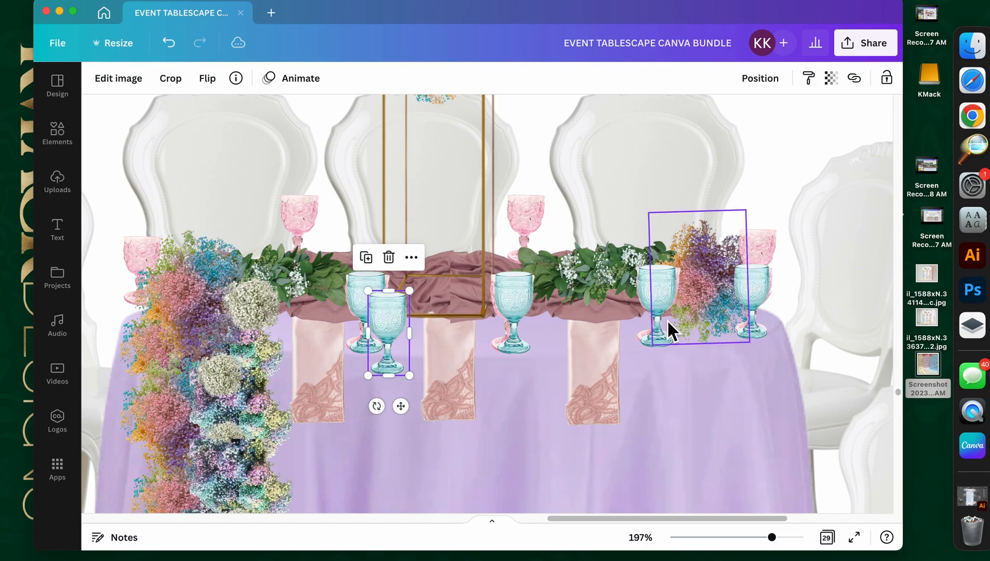
{"action": "left_click_drag", "start_coordinate": [394, 337], "coordinate": [762, 269]}
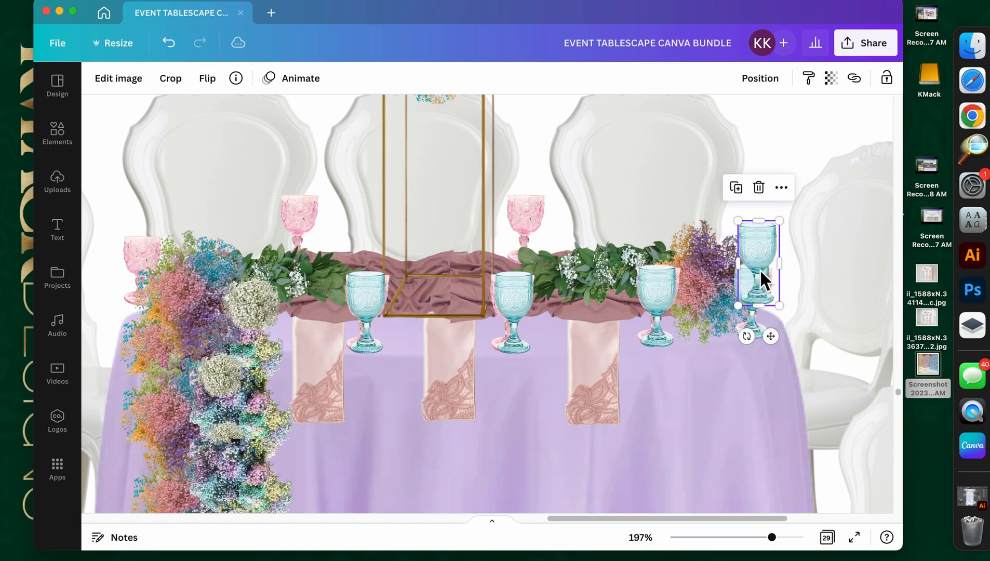
{"action": "right_click", "coordinate": [755, 326]}
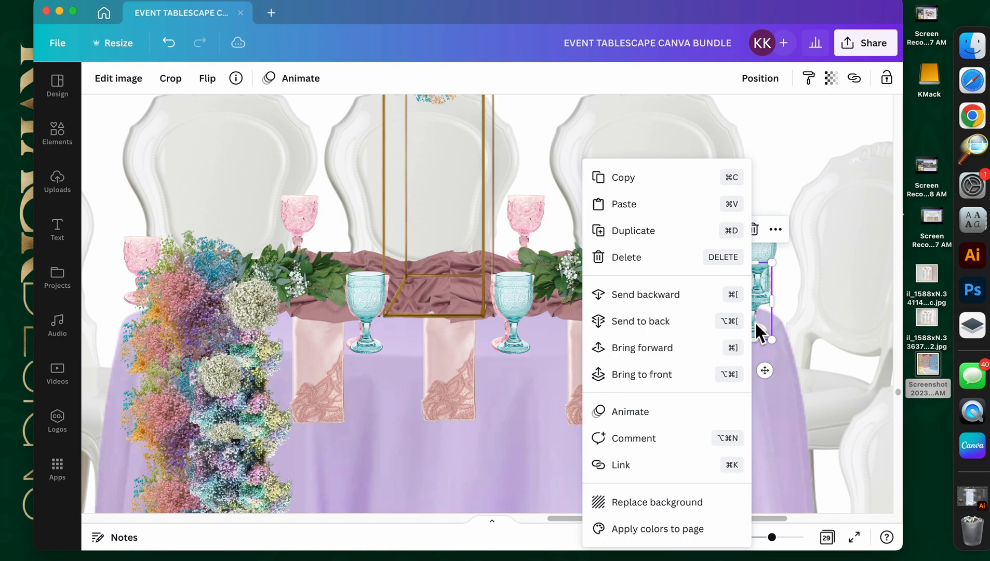
{"action": "left_click", "coordinate": [670, 353]}
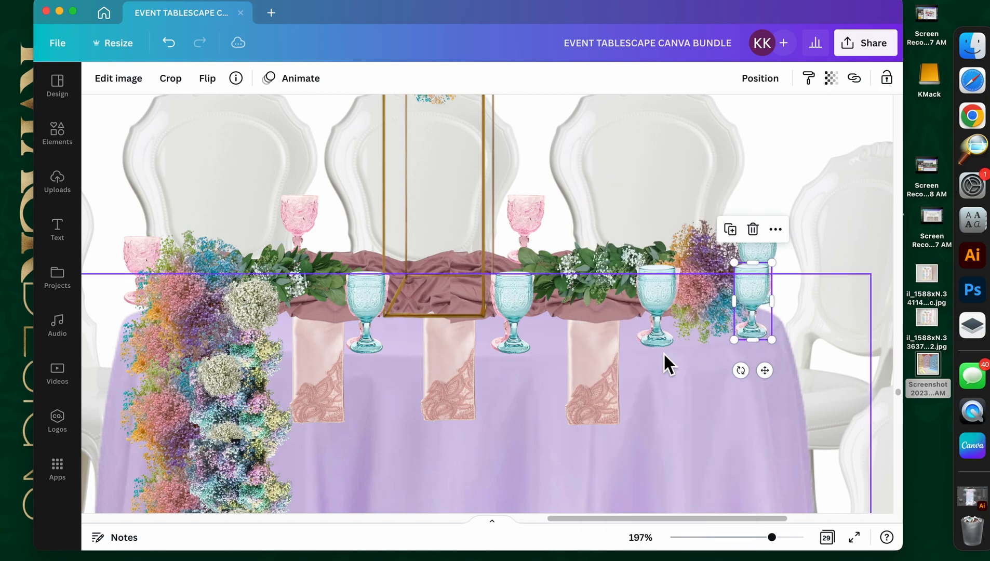
{"action": "left_click", "coordinate": [776, 349]}
Step: Place an aqua goblet over the pink one behind the floral cascade and send it backward behind the flowers
{"action": "key", "text": "ctrl+v"}
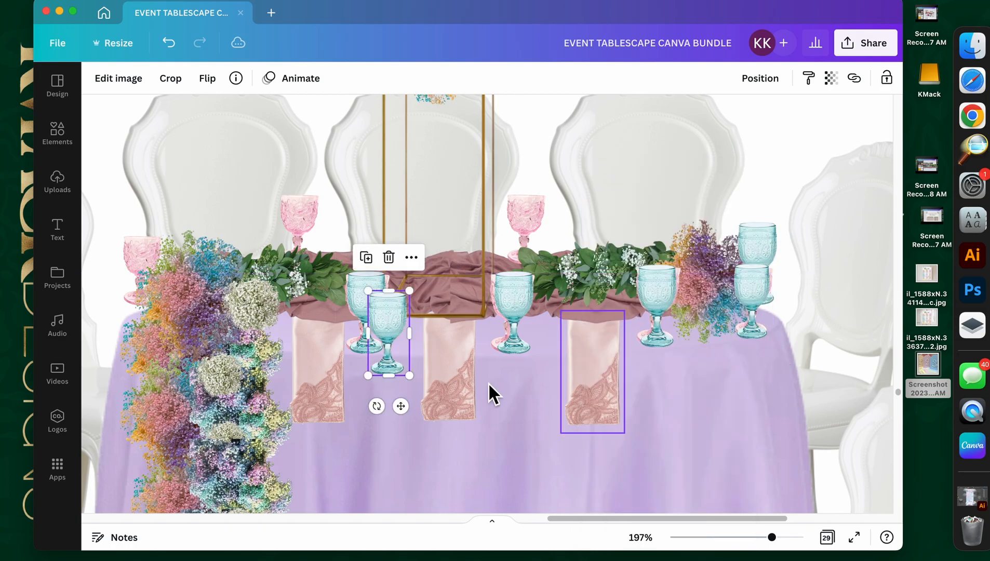
{"action": "left_click_drag", "start_coordinate": [394, 339], "coordinate": [145, 281]}
{"action": "right_click", "coordinate": [143, 281]}
{"action": "left_click", "coordinate": [187, 295]}
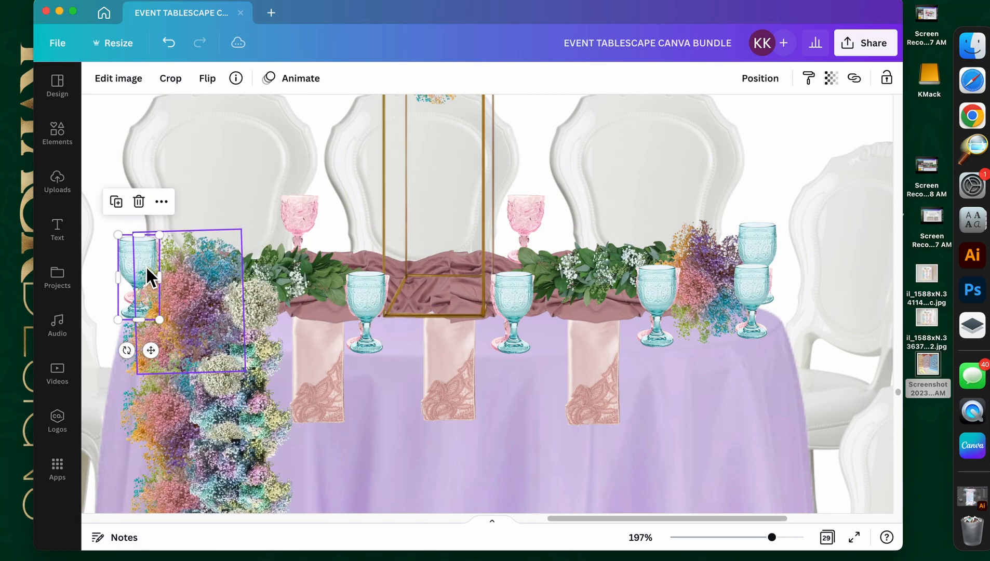
{"action": "right_click", "coordinate": [137, 258]}
{"action": "left_click", "coordinate": [173, 292]}
{"action": "right_click", "coordinate": [133, 272]}
{"action": "left_click", "coordinate": [170, 297]}
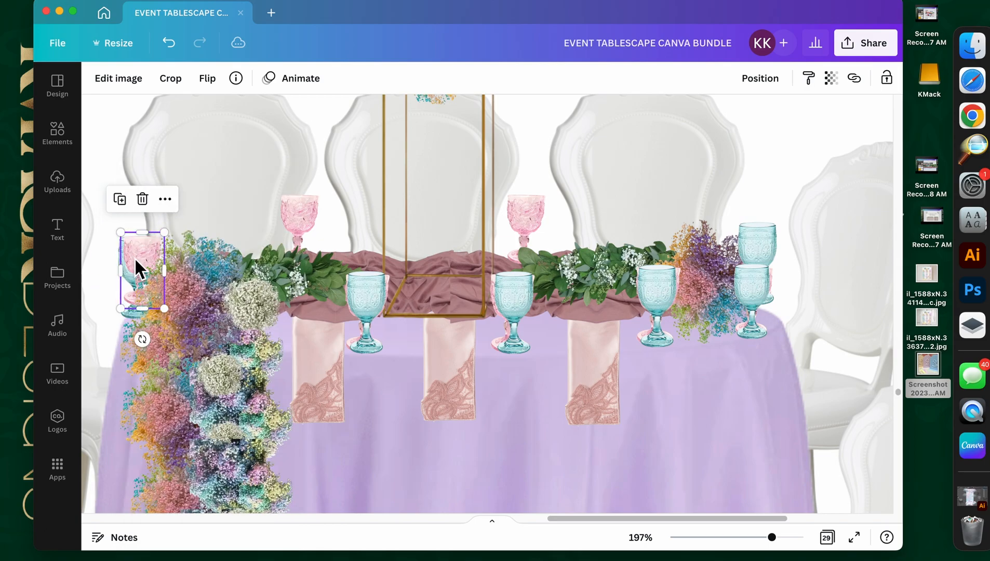
Step: Send the aqua goblets along the table's front edge backward and remove the pink goblets they replace
{"action": "left_click", "coordinate": [367, 310]}
{"action": "right_click", "coordinate": [361, 298]}
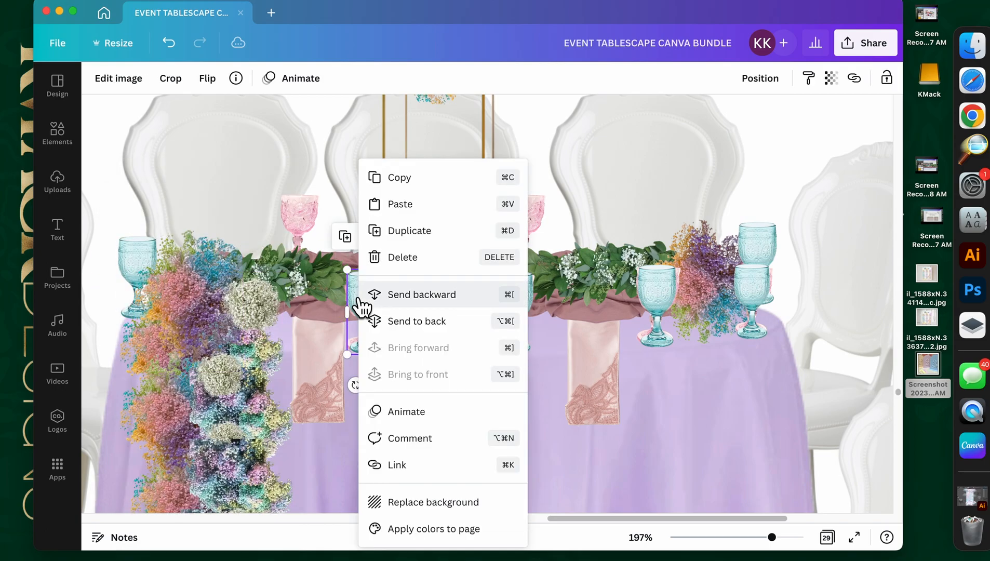
{"action": "left_click", "coordinate": [400, 296]}
{"action": "left_click_drag", "start_coordinate": [377, 299], "coordinate": [658, 303]}
{"action": "right_click", "coordinate": [521, 299]}
{"action": "left_click", "coordinate": [576, 298]}
{"action": "right_click", "coordinate": [659, 302]}
{"action": "left_click", "coordinate": [695, 299]}
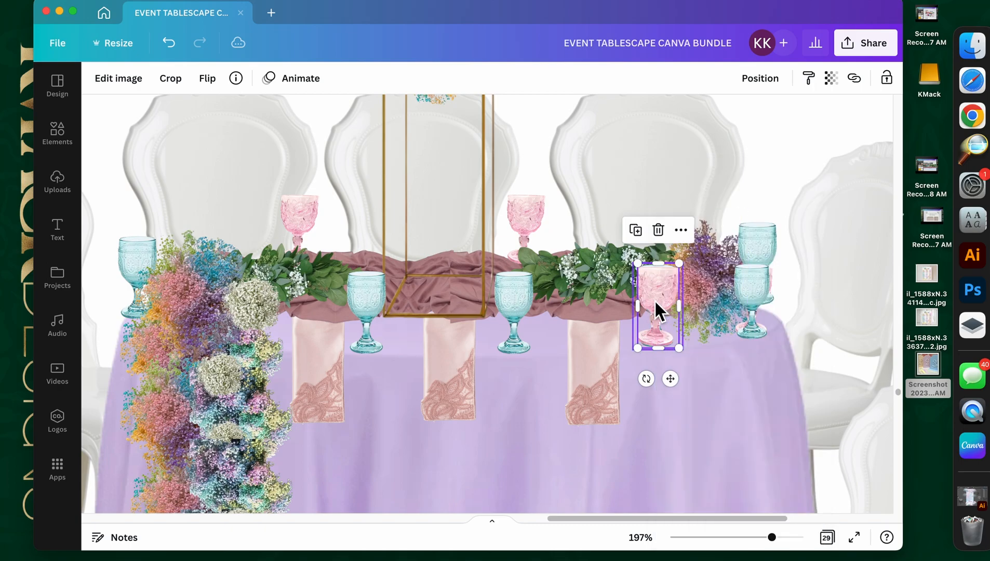
Step: Send the two aqua goblets beside the small floral cluster backward to bring the pink goblets beneath them forward for removal
{"action": "left_click", "coordinate": [758, 295]}
{"action": "right_click", "coordinate": [758, 294]}
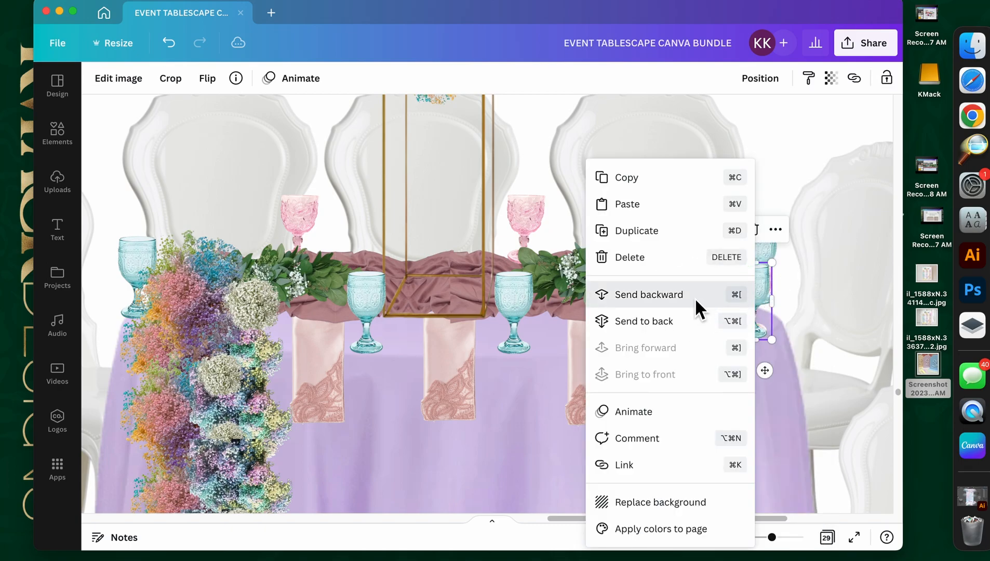
{"action": "left_click", "coordinate": [694, 297]}
{"action": "right_click", "coordinate": [766, 293]}
{"action": "left_click", "coordinate": [704, 297]}
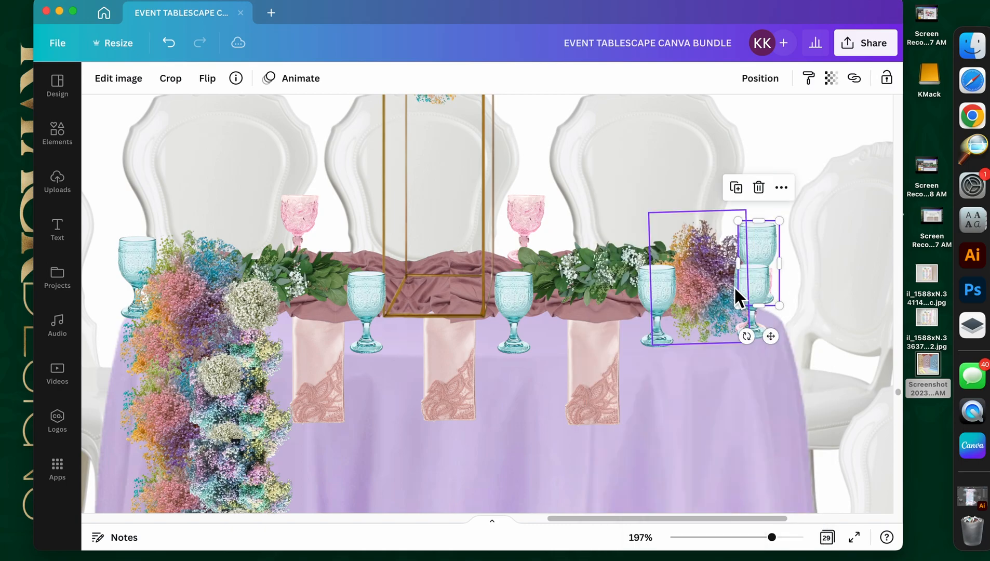
{"action": "right_click", "coordinate": [756, 279]}
{"action": "left_click", "coordinate": [708, 293]}
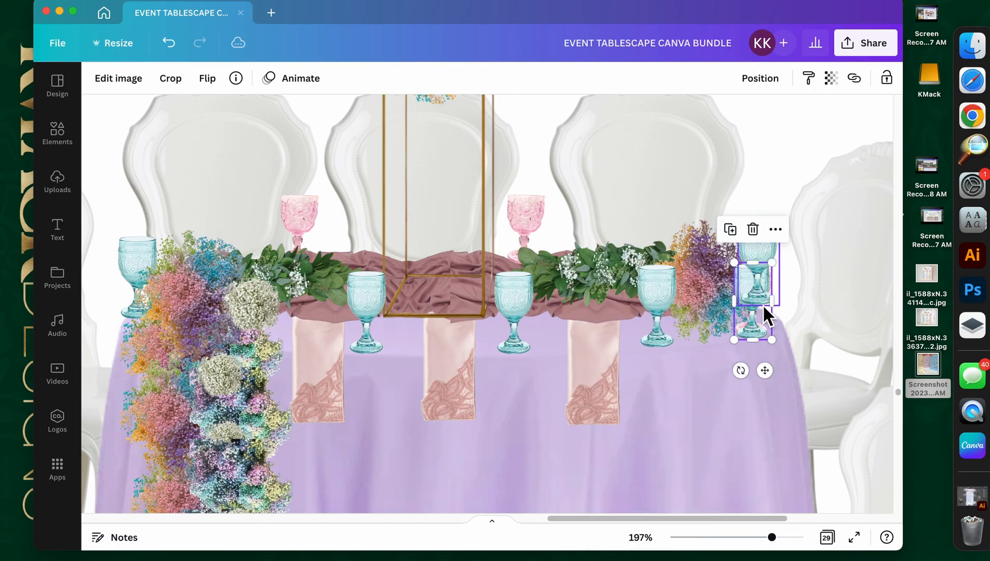
Step: Reposition the aqua goblets beside the small floral cluster, layer the rear one behind the front one, and scale it down
{"action": "left_click", "coordinate": [780, 285]}
{"action": "left_click_drag", "start_coordinate": [764, 264], "coordinate": [751, 256]}
{"action": "left_click", "coordinate": [784, 257]}
{"action": "left_click", "coordinate": [781, 257]}
{"action": "left_click", "coordinate": [775, 281]}
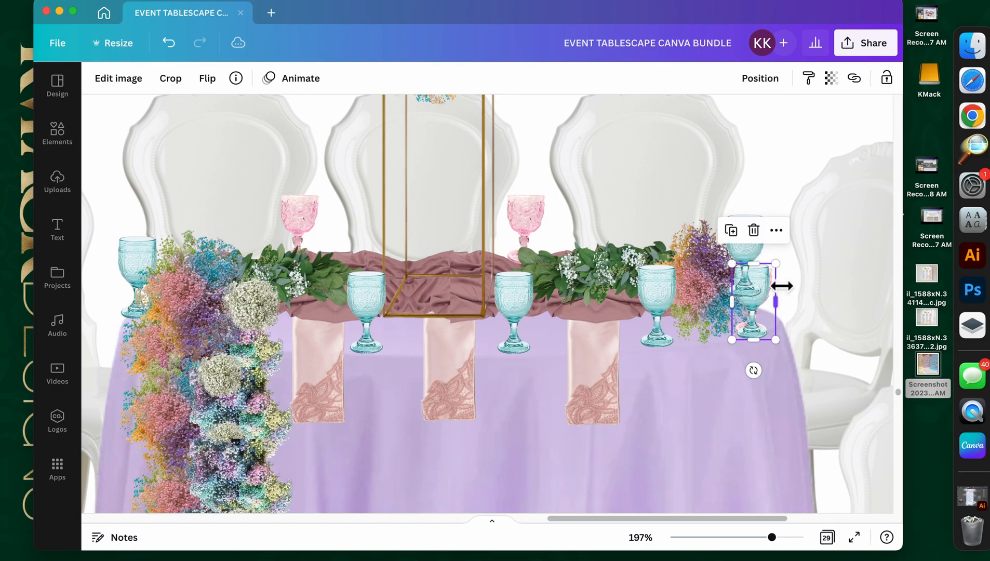
{"action": "left_click_drag", "start_coordinate": [771, 286], "coordinate": [758, 304]}
{"action": "mouse_move", "coordinate": [755, 263]}
{"action": "left_mouse_down"}
{"action": "mouse_move", "coordinate": [767, 265]}
{"action": "mouse_move", "coordinate": [764, 251]}
{"action": "left_mouse_up"}
{"action": "right_click", "coordinate": [763, 260]}
{"action": "left_click", "coordinate": [722, 318]}
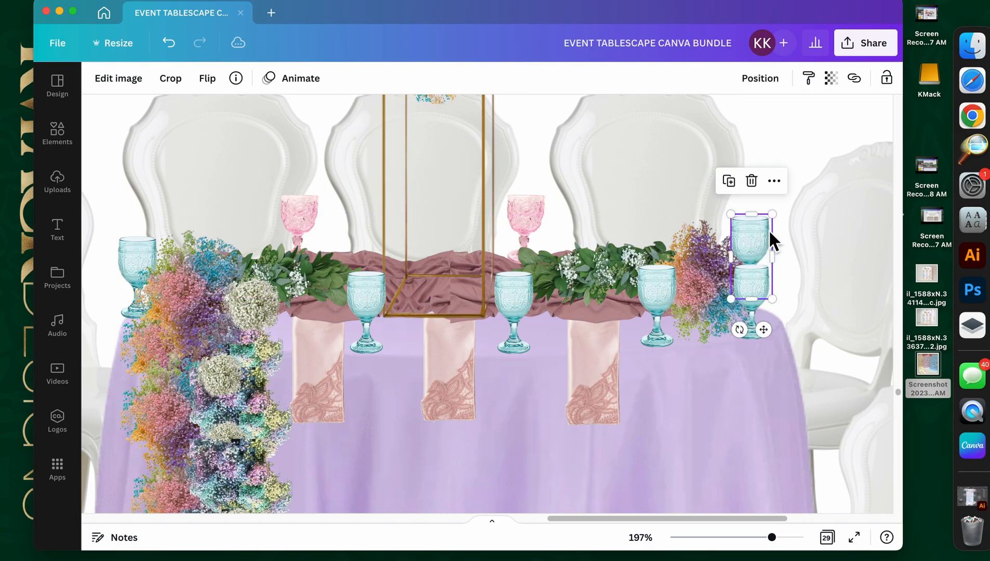
{"action": "left_click_drag", "start_coordinate": [772, 215], "coordinate": [768, 224]}
Step: Nudge the aqua goblet behind the floral cascade slightly closer to the flowers
{"action": "left_click", "coordinate": [467, 419]}
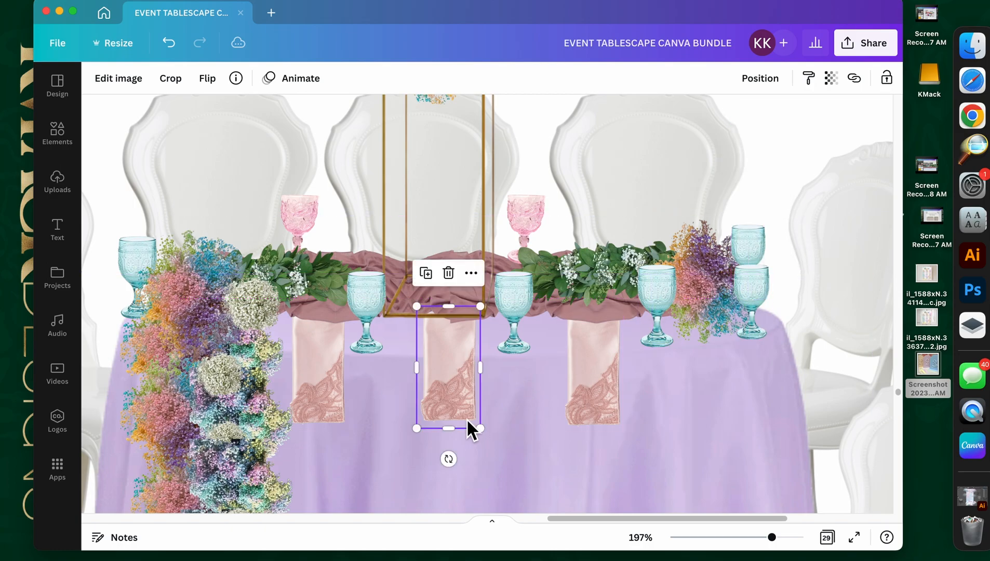
{"action": "left_click_drag", "start_coordinate": [133, 248], "coordinate": [144, 252]}
{"action": "left_click", "coordinate": [404, 416]}
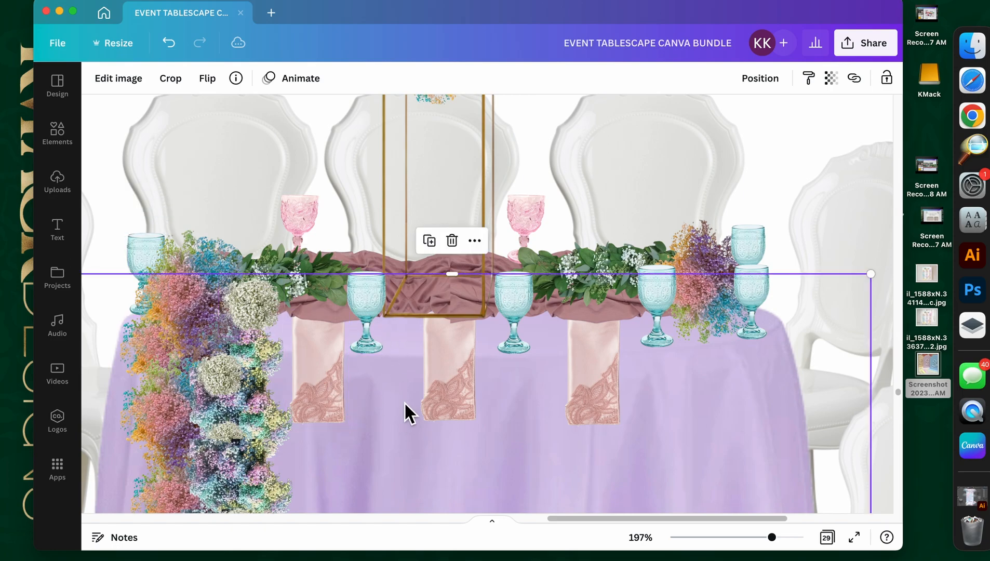
Step: Paste an aqua goblet over the rear pink goblet nearest the floral cascade, send it backward behind the greenery, and delete the pink goblet
{"action": "key", "text": "super+v"}
{"action": "left_click_drag", "start_coordinate": [393, 317], "coordinate": [303, 222]}
{"action": "right_click", "coordinate": [303, 222]}
{"action": "left_click", "coordinate": [360, 287]}
{"action": "right_click", "coordinate": [323, 236]}
{"action": "left_click", "coordinate": [350, 287]}
{"action": "right_click", "coordinate": [294, 226]}
{"action": "left_click", "coordinate": [343, 289]}
{"action": "right_click", "coordinate": [294, 236]}
{"action": "left_click", "coordinate": [349, 290]}
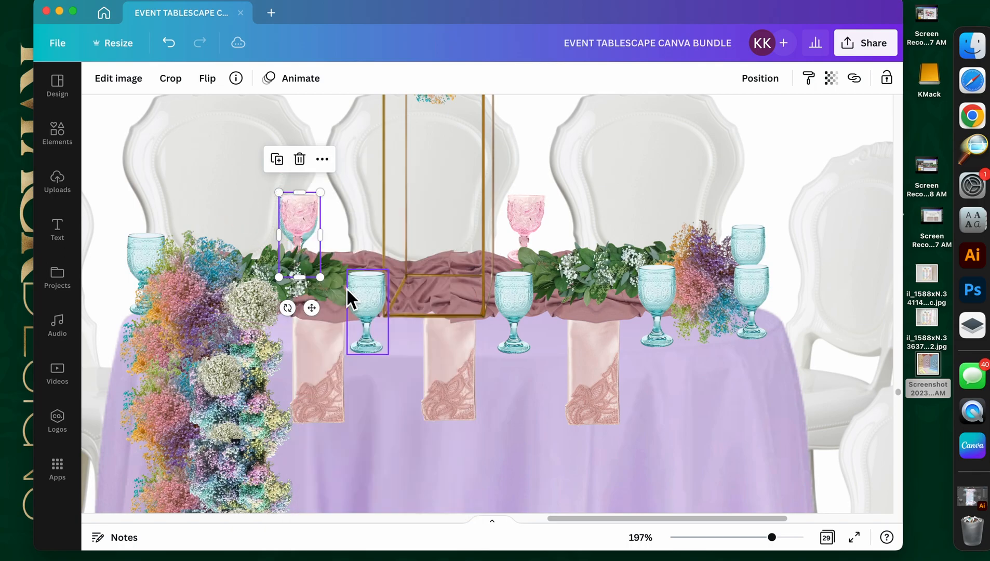
{"action": "key", "text": "BackSpace"}
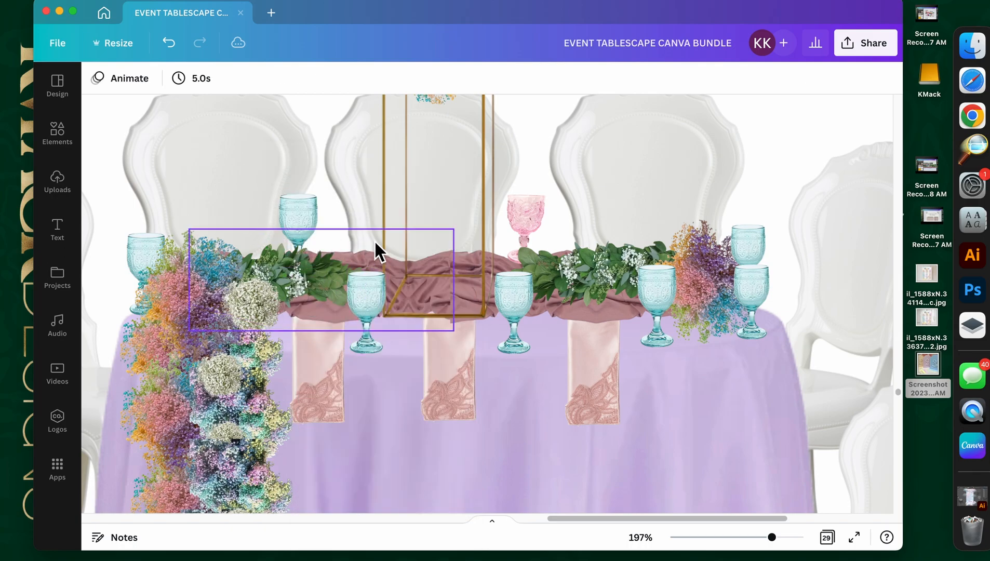
Step: Paste another aqua goblet over the remaining rear pink goblet beside the gold stand
{"action": "left_click", "coordinate": [536, 221]}
{"action": "key", "text": "super+v"}
{"action": "left_click_drag", "start_coordinate": [389, 320], "coordinate": [527, 224]}
Step: Send the aqua goblet beside the gold stand backward behind the greenery and delete the pink goblet it replaces
{"action": "right_click", "coordinate": [536, 237]}
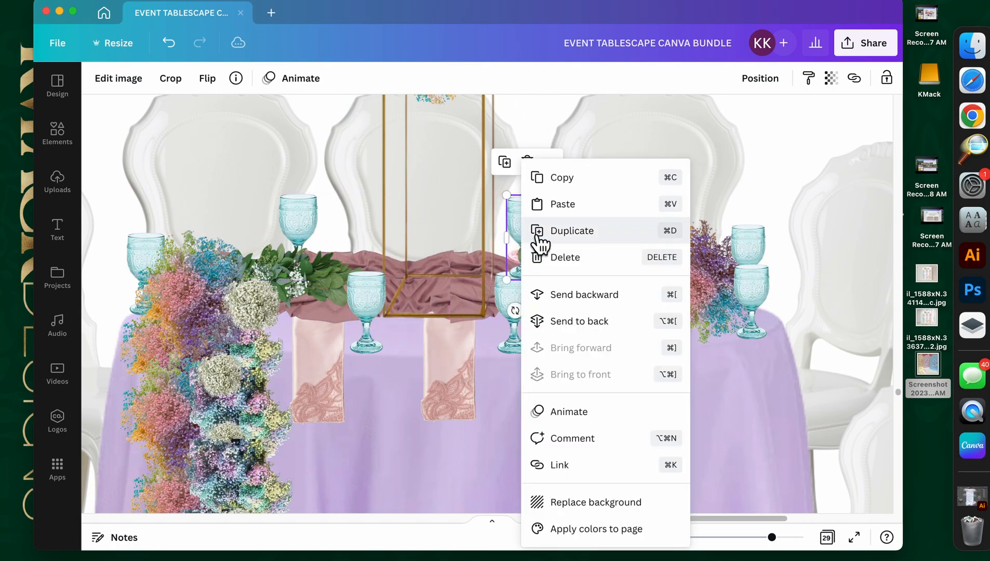
{"action": "left_click", "coordinate": [579, 296]}
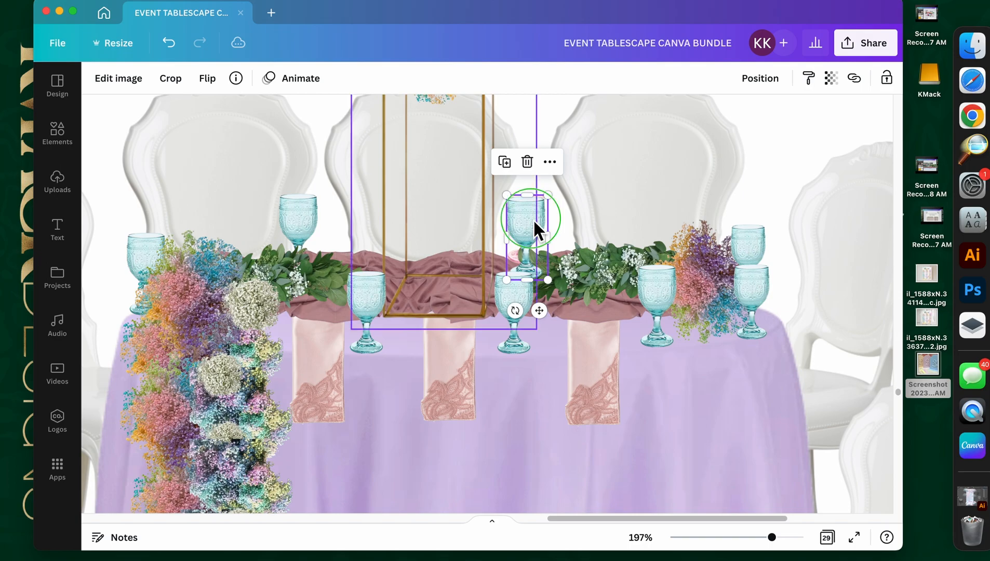
{"action": "right_click", "coordinate": [532, 221]}
{"action": "left_click", "coordinate": [586, 286]}
{"action": "right_click", "coordinate": [538, 250]}
{"action": "left_click", "coordinate": [574, 284]}
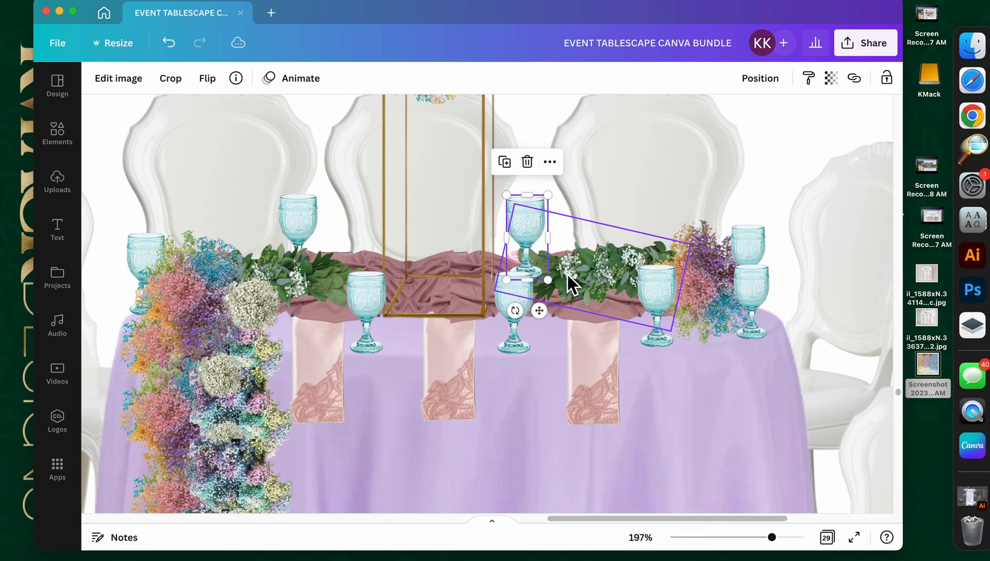
{"action": "right_click", "coordinate": [539, 221]}
{"action": "left_click", "coordinate": [598, 287]}
{"action": "right_click", "coordinate": [537, 223]}
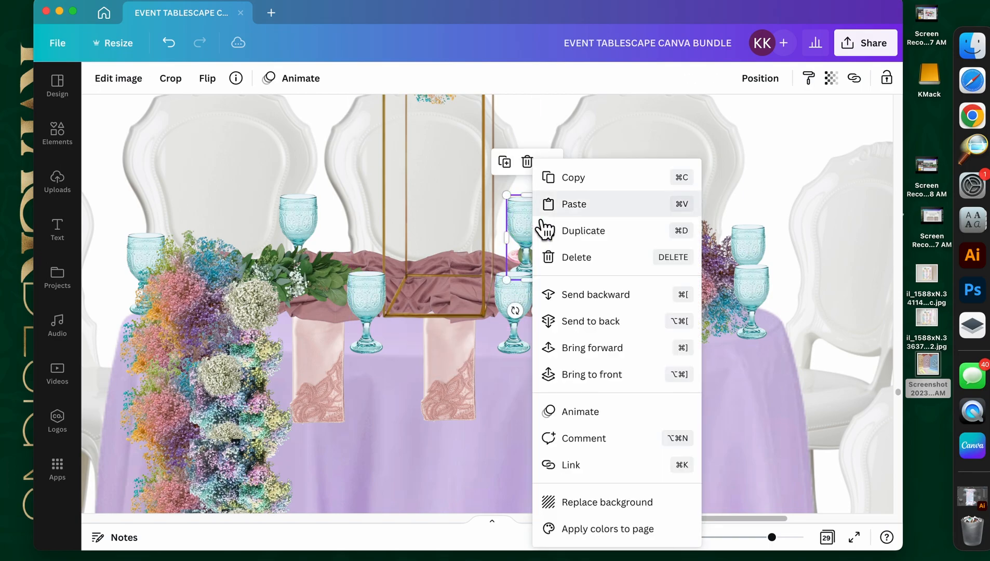
{"action": "left_click", "coordinate": [587, 303]}
{"action": "left_click", "coordinate": [535, 217]}
{"action": "right_click", "coordinate": [542, 223]}
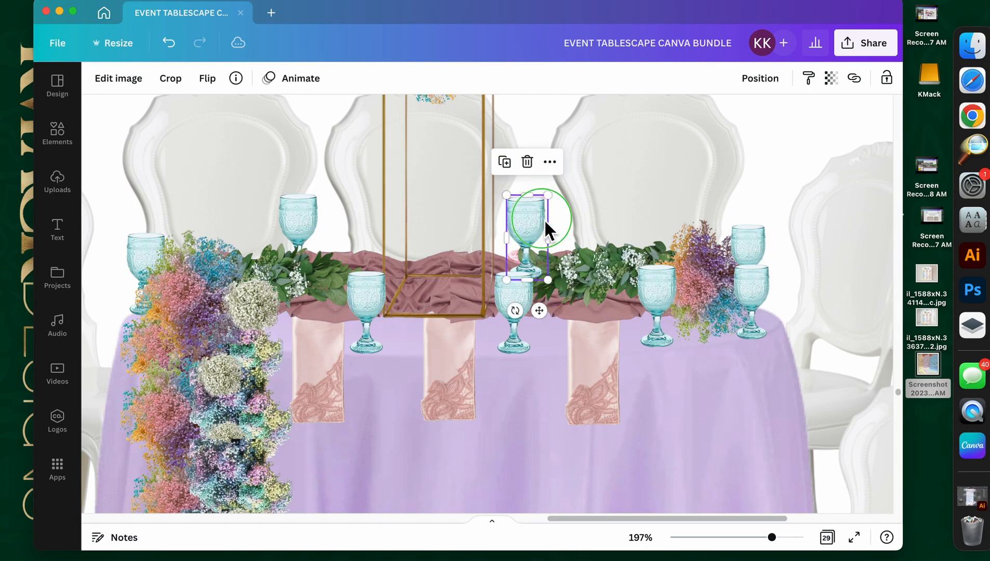
{"action": "left_click", "coordinate": [598, 312]}
{"action": "right_click", "coordinate": [543, 207]}
{"action": "left_click", "coordinate": [583, 258]}
{"action": "left_click", "coordinate": [545, 220]}
{"action": "left_click", "coordinate": [547, 214]}
{"action": "key", "text": "BackSpace"}
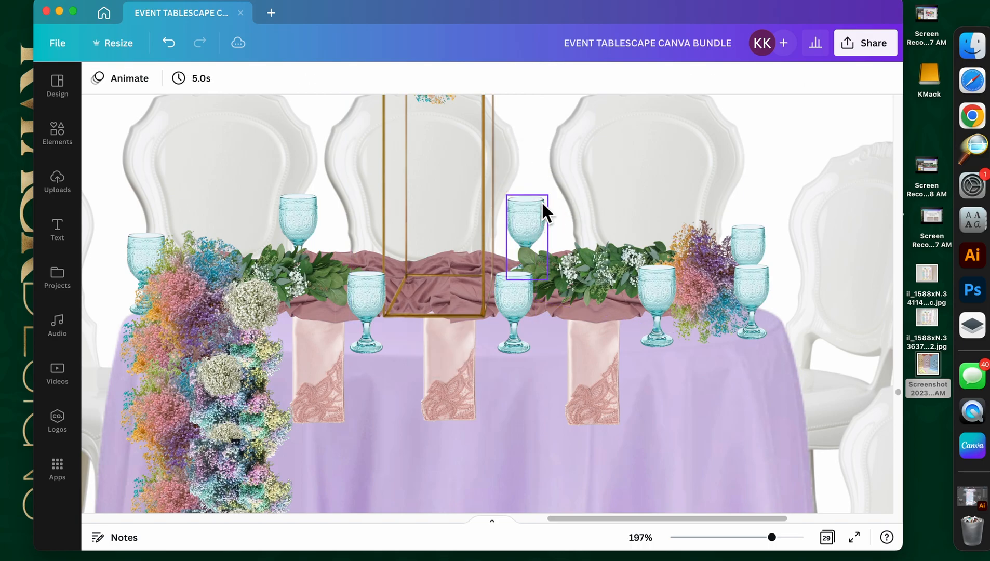
Step: Pull the spare long floral garland away from the lilac table, scale it down, and remove it from the page
{"action": "left_click", "coordinate": [732, 421]}
{"action": "scroll", "coordinate": [732, 422], "scroll_direction": "up", "scroll_amount": 1}
{"action": "left_click_drag", "start_coordinate": [773, 537], "coordinate": [746, 552]}
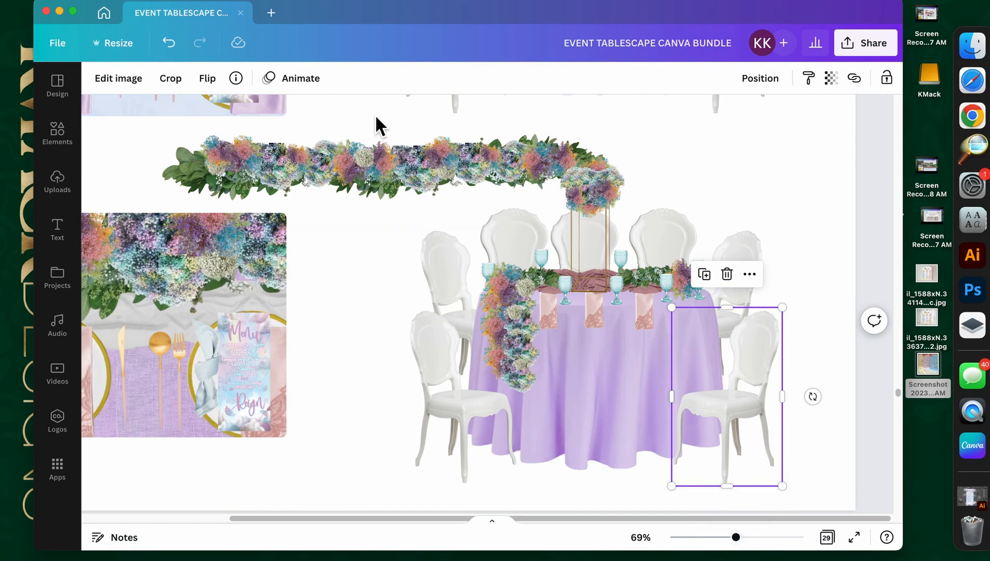
{"action": "left_click_drag", "start_coordinate": [442, 175], "coordinate": [376, 167]}
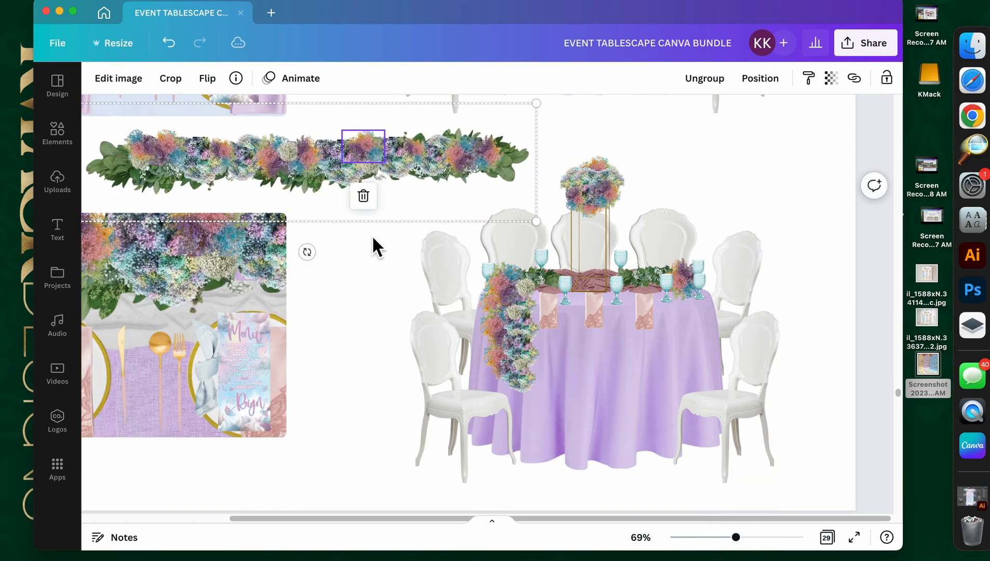
{"action": "scroll", "coordinate": [338, 309], "scroll_direction": "up", "scroll_amount": 1}
{"action": "left_click_drag", "start_coordinate": [545, 243], "coordinate": [401, 205]}
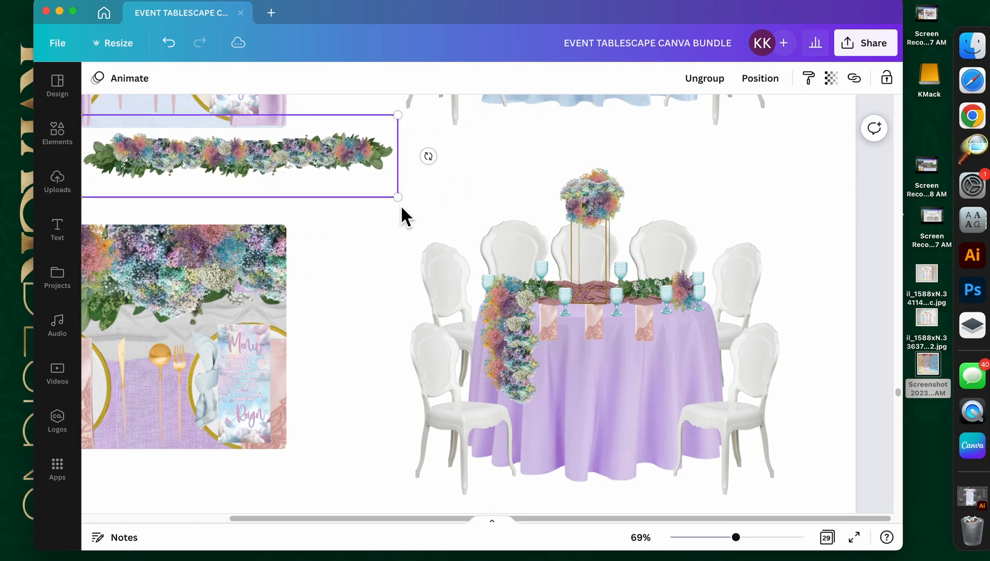
{"action": "left_click", "coordinate": [316, 162]}
{"action": "left_click_drag", "start_coordinate": [316, 161], "coordinate": [525, 364]}
{"action": "left_click", "coordinate": [686, 374]}
Step: Delete the leftover floral garland pieces between the TABLESCAPE EXAMPLE heading and the blue place setting
{"action": "scroll", "coordinate": [683, 381], "scroll_direction": "up", "scroll_amount": 5}
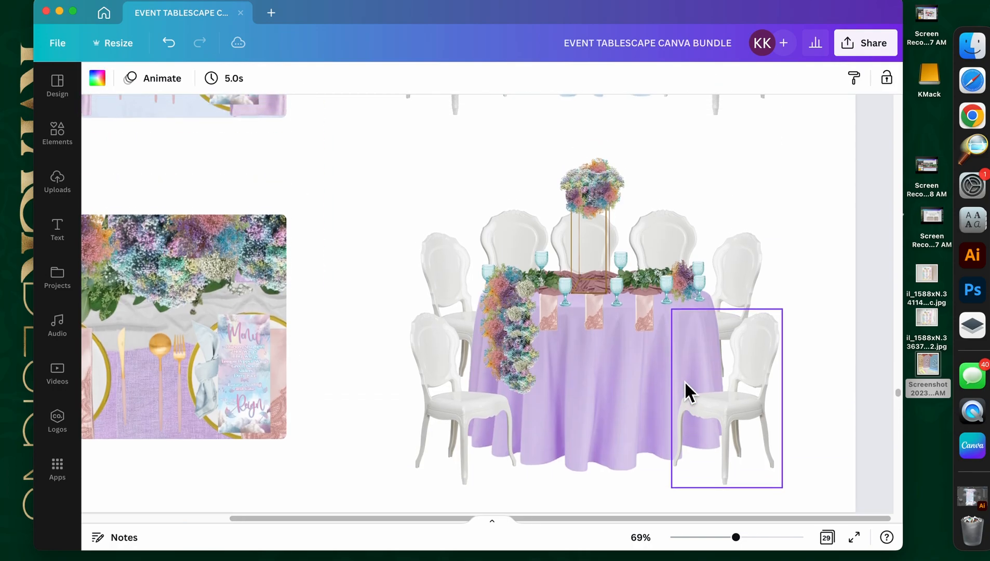
{"action": "scroll", "coordinate": [684, 381], "scroll_direction": "up", "scroll_amount": 6}
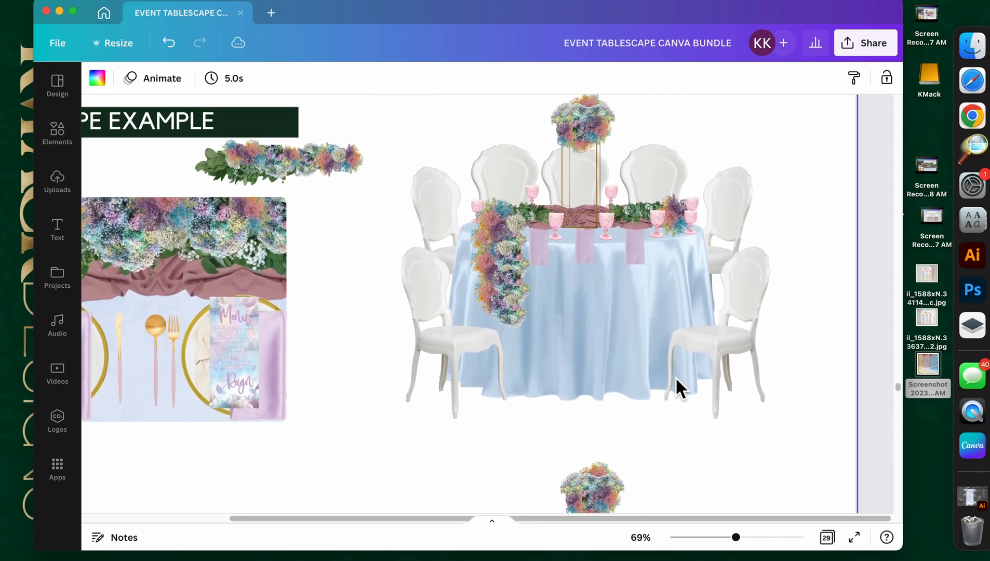
{"action": "left_click", "coordinate": [347, 195]}
{"action": "left_click_drag", "start_coordinate": [375, 164], "coordinate": [210, 179]}
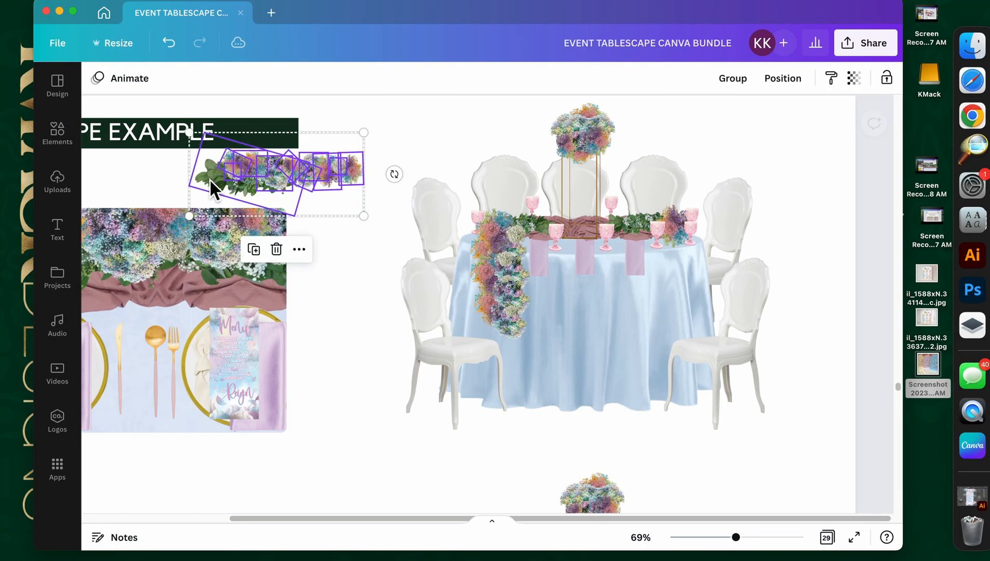
{"action": "key", "text": "Delete"}
Step: Move the whole lilac table arrangement up slightly beneath the blue table
{"action": "scroll", "coordinate": [331, 303], "scroll_direction": "down", "scroll_amount": 4}
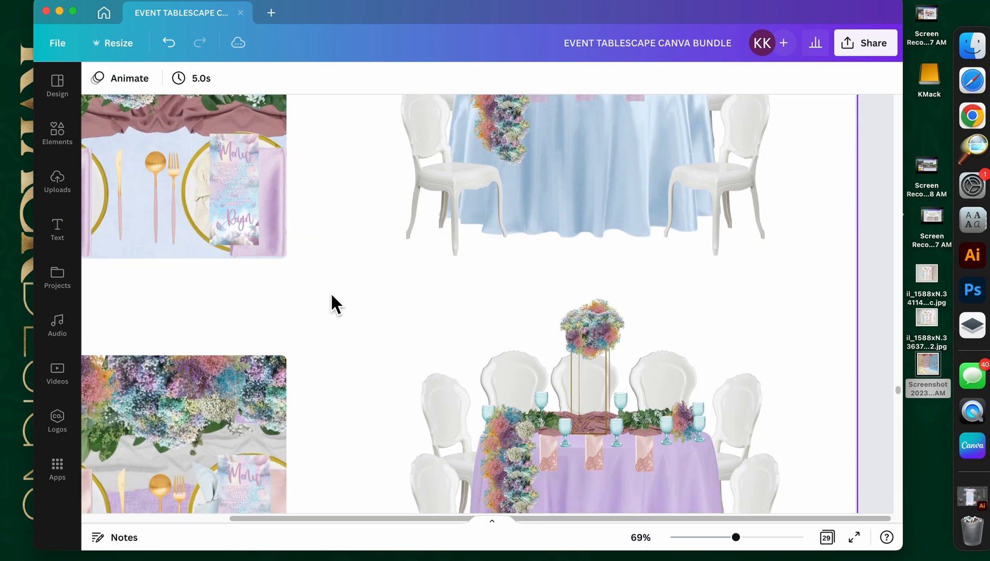
{"action": "left_click_drag", "start_coordinate": [736, 537], "coordinate": [717, 537]}
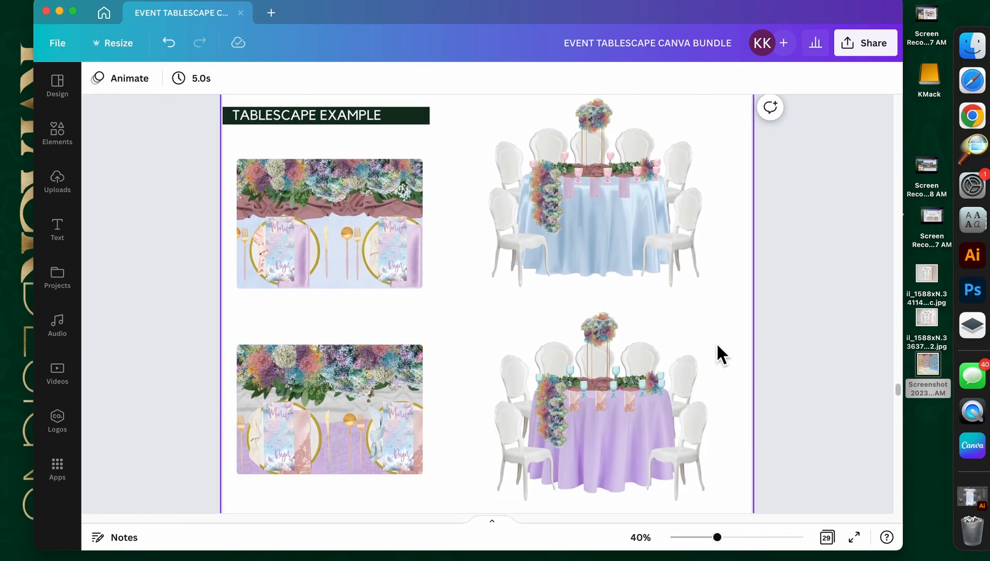
{"action": "left_click", "coordinate": [520, 482]}
{"action": "mouse_move", "coordinate": [524, 464]}
{"action": "left_mouse_down"}
{"action": "mouse_move", "coordinate": [524, 442]}
{"action": "mouse_move", "coordinate": [530, 450]}
{"action": "left_mouse_up"}
Step: Select the lilac place setting together with the lilac table arrangement and move them up closer to the blue examples
{"action": "left_click", "coordinate": [359, 427]}
{"action": "left_click", "coordinate": [462, 411]}
{"action": "left_click", "coordinate": [388, 401]}
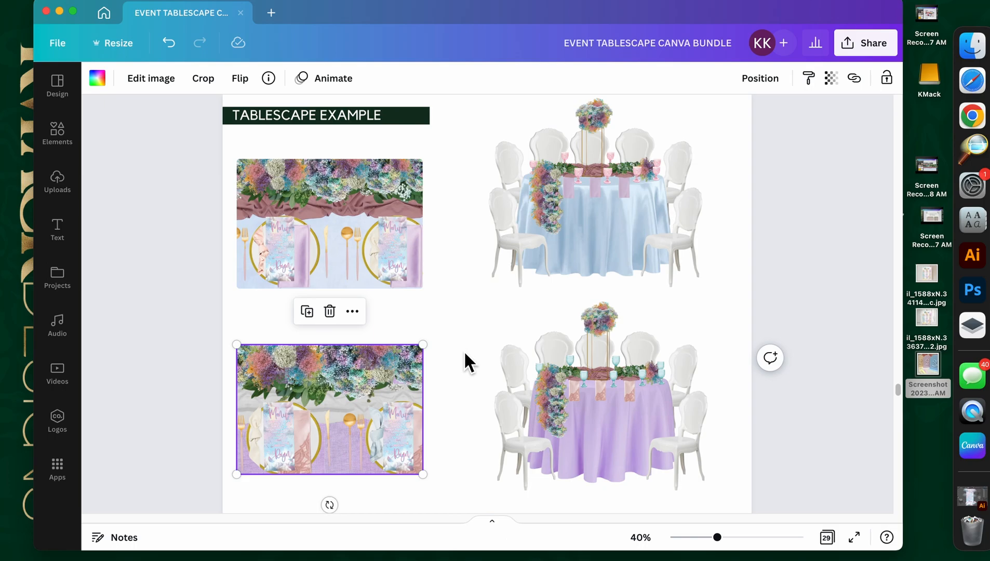
{"action": "left_click_drag", "start_coordinate": [740, 338], "coordinate": [268, 481]}
{"action": "scroll", "coordinate": [273, 446], "scroll_direction": "down", "scroll_amount": 1}
{"action": "left_click_drag", "start_coordinate": [301, 435], "coordinate": [303, 434]}
{"action": "scroll", "coordinate": [395, 400], "scroll_direction": "up", "scroll_amount": 4}
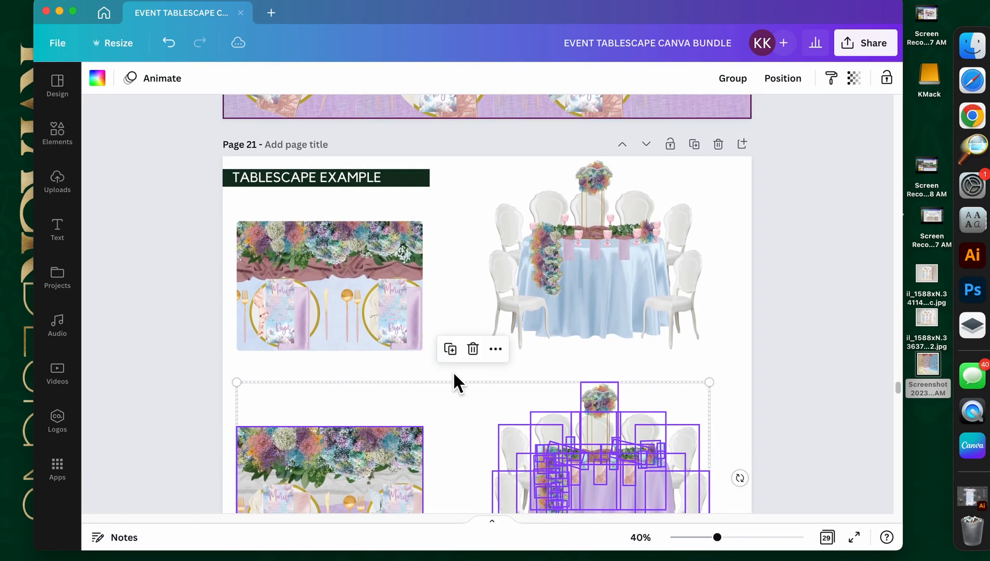
{"action": "scroll", "coordinate": [747, 343], "scroll_direction": "down", "scroll_amount": 1}
{"action": "left_click_drag", "start_coordinate": [643, 430], "coordinate": [644, 419]}
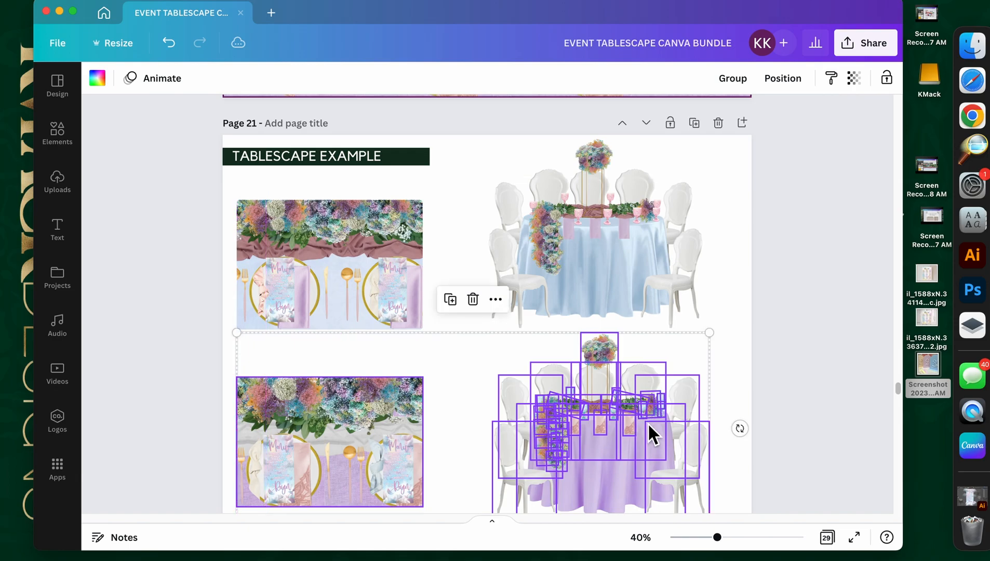
Step: Lower the lilac place-setting image slightly and raise the blue one to widen the gap between them
{"action": "scroll", "coordinate": [648, 423], "scroll_direction": "down", "scroll_amount": 1}
{"action": "left_click", "coordinate": [462, 349]}
{"action": "left_click_drag", "start_coordinate": [409, 403], "coordinate": [411, 413]}
{"action": "left_click", "coordinate": [388, 264]}
{"action": "left_click_drag", "start_coordinate": [389, 264], "coordinate": [394, 259]}
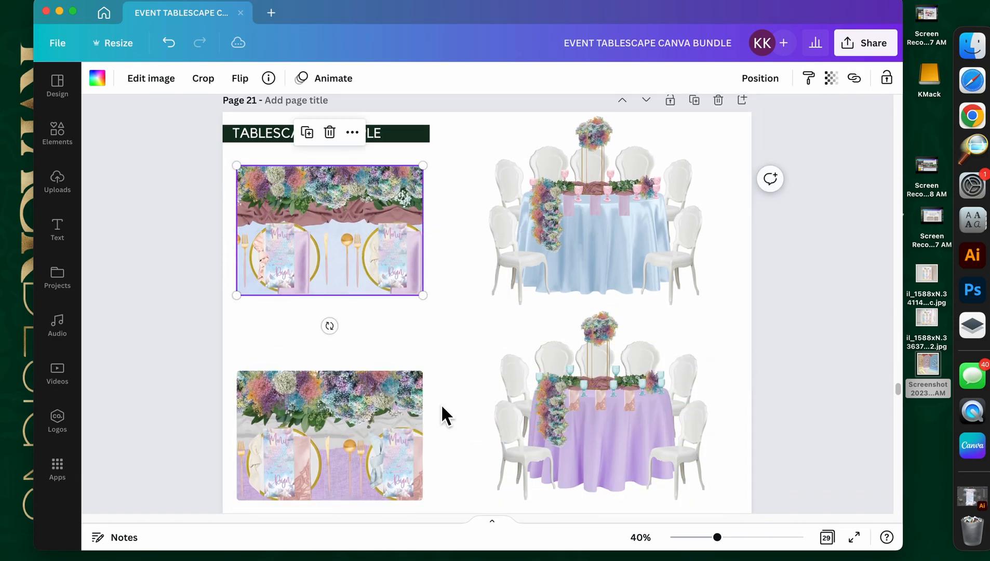
{"action": "scroll", "coordinate": [441, 404], "scroll_direction": "down", "scroll_amount": 3}
{"action": "left_click_drag", "start_coordinate": [420, 402], "coordinate": [427, 400]}
{"action": "left_click", "coordinate": [496, 457]}
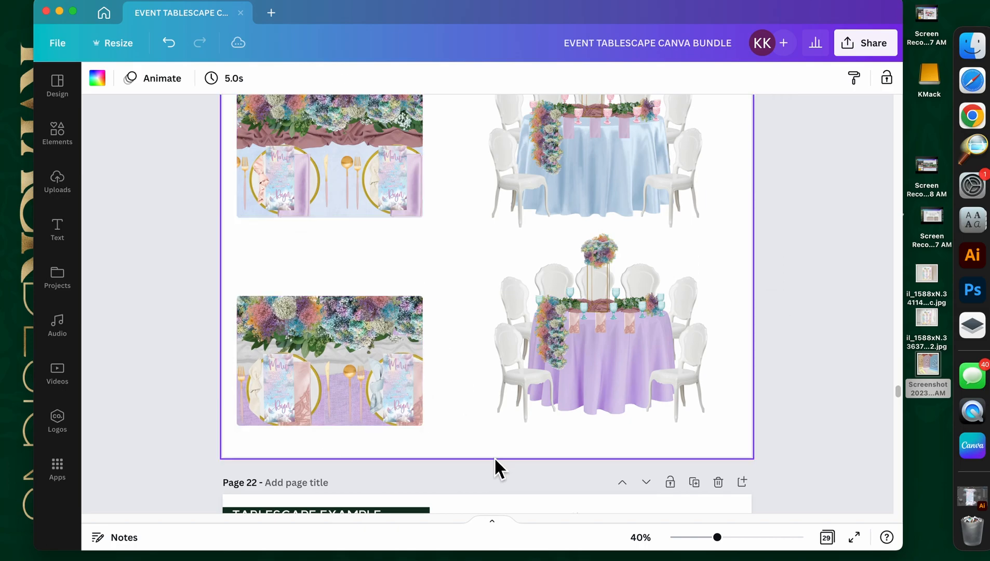
Step: Search the design elements for "CIRCLE FRAME"
{"action": "left_click", "coordinate": [67, 146]}
{"action": "left_click", "coordinate": [167, 88]}
{"action": "key", "text": "super+a"}
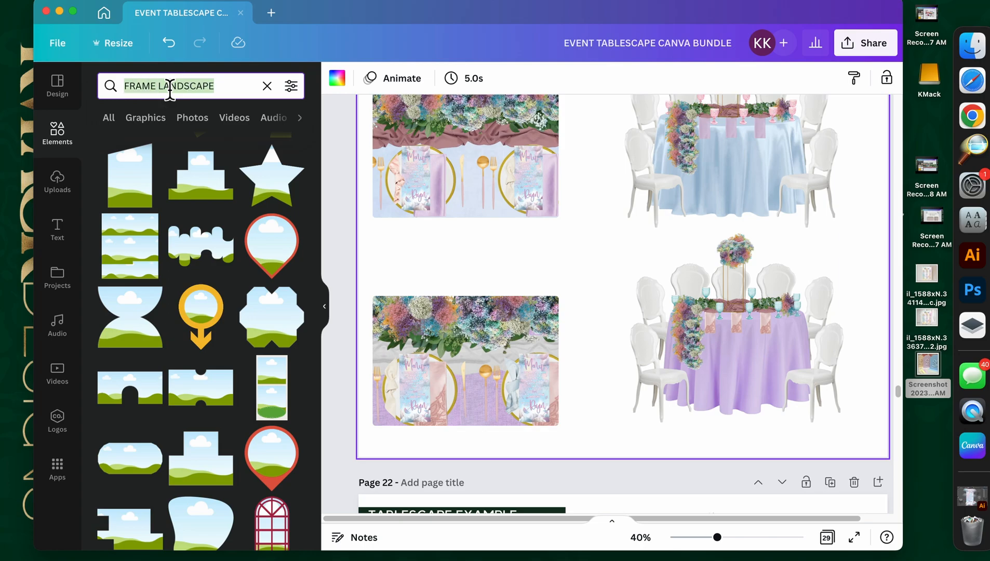
{"action": "type", "text": "CIRCLE FRME"}
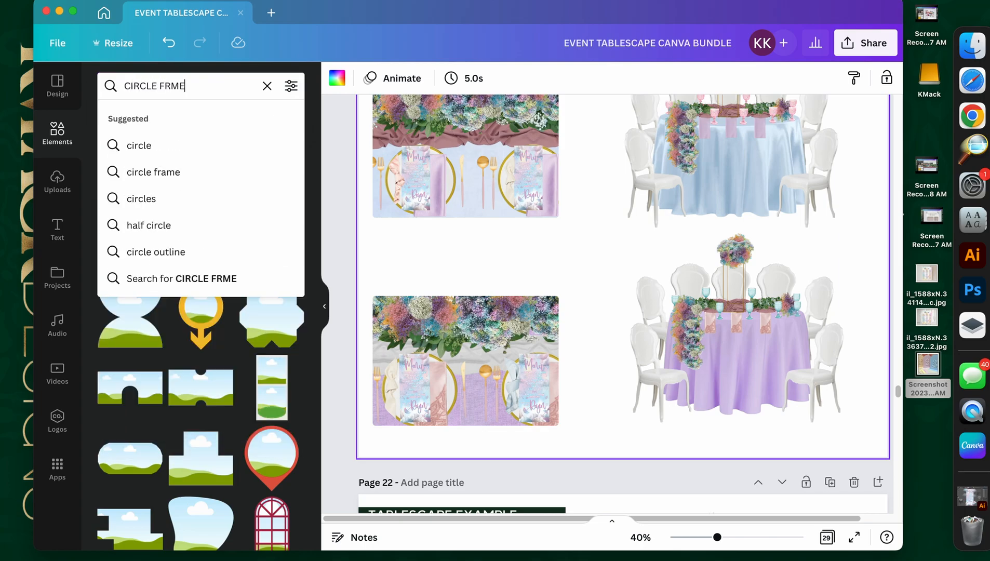
{"action": "key", "text": "BackSpace"}
{"action": "key", "text": "BackSpace"}
{"action": "type", "text": "AME"}
{"action": "key", "text": "Return"}
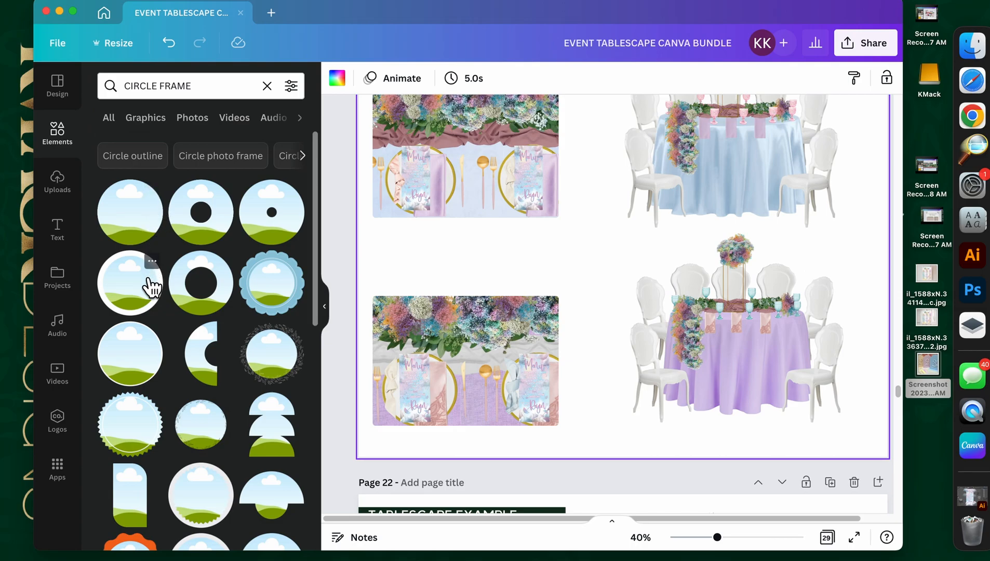
Step: Add a thin-outlined circle frame between the blue and lilac place settings and change its green outline to taupe
{"action": "left_click", "coordinate": [147, 370]}
{"action": "left_click_drag", "start_coordinate": [739, 146], "coordinate": [621, 252]}
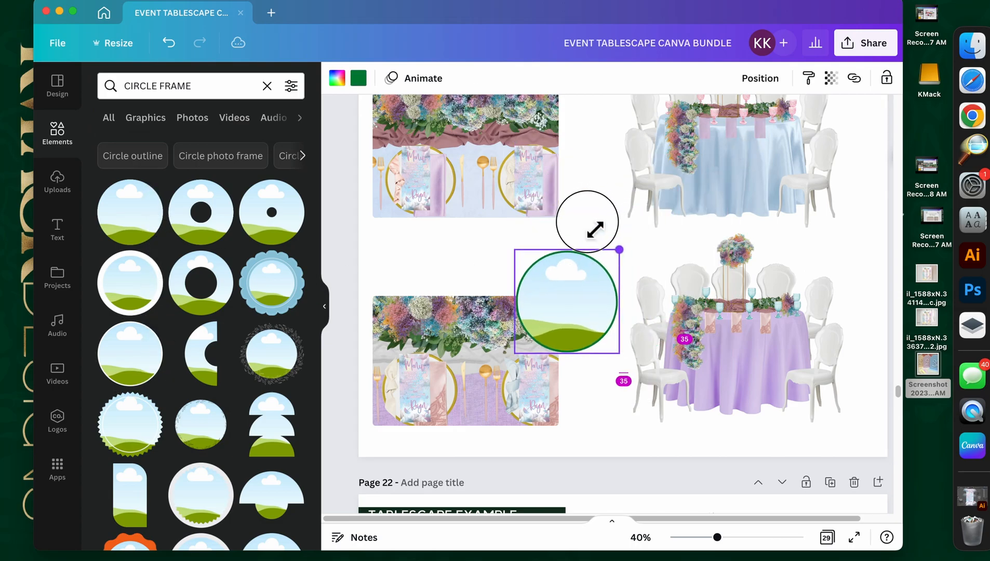
{"action": "left_click_drag", "start_coordinate": [580, 314], "coordinate": [419, 258]}
{"action": "left_click", "coordinate": [358, 78]}
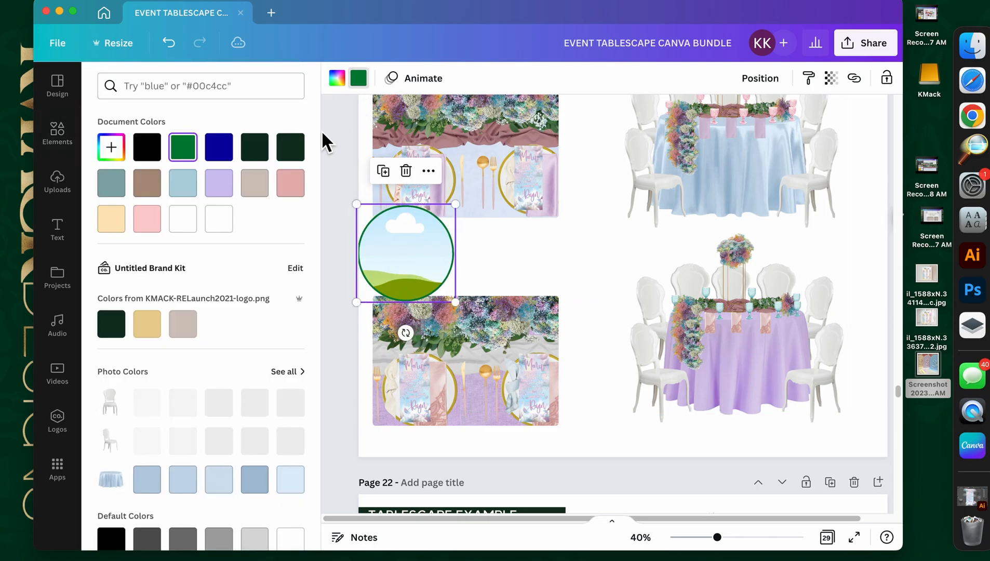
{"action": "left_click", "coordinate": [260, 187]}
Step: Resize and position the circle frame in the gap between the place settings, lowering the lilac place-setting image slightly
{"action": "left_click_drag", "start_coordinate": [456, 300], "coordinate": [418, 268]}
{"action": "left_click", "coordinate": [506, 341]}
{"action": "left_click_drag", "start_coordinate": [443, 302], "coordinate": [457, 315]}
{"action": "left_click_drag", "start_coordinate": [419, 274], "coordinate": [419, 268]}
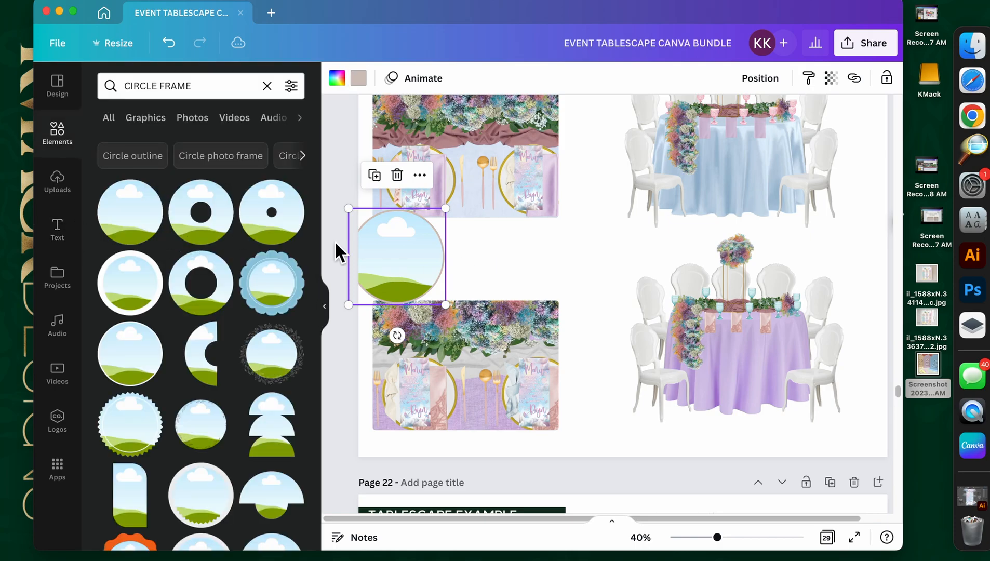
Step: Fill the circle frame with the uploaded photo of pastel arched table numbers and adjust how the photo sits inside it
{"action": "left_click", "coordinate": [64, 104]}
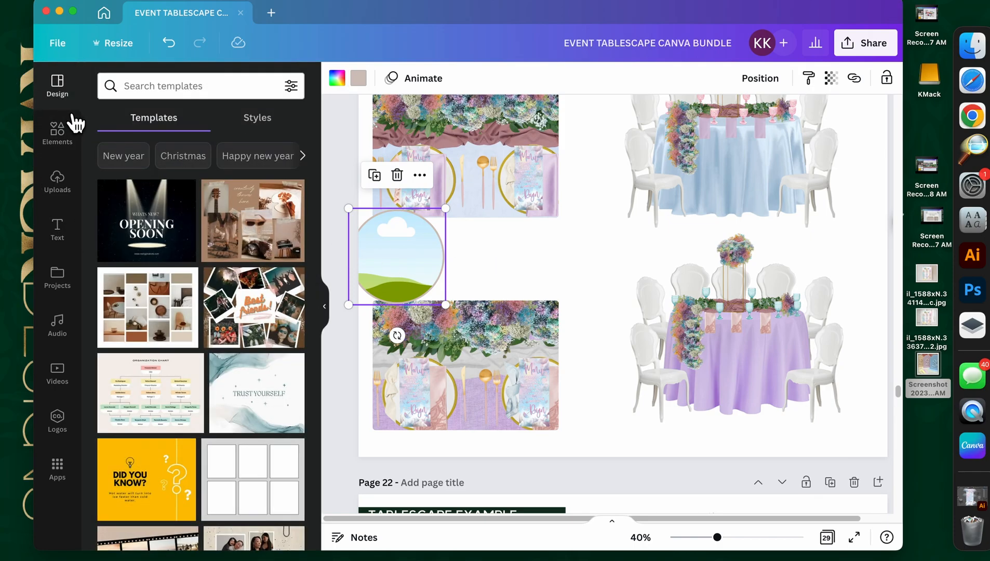
{"action": "left_click", "coordinate": [79, 180]}
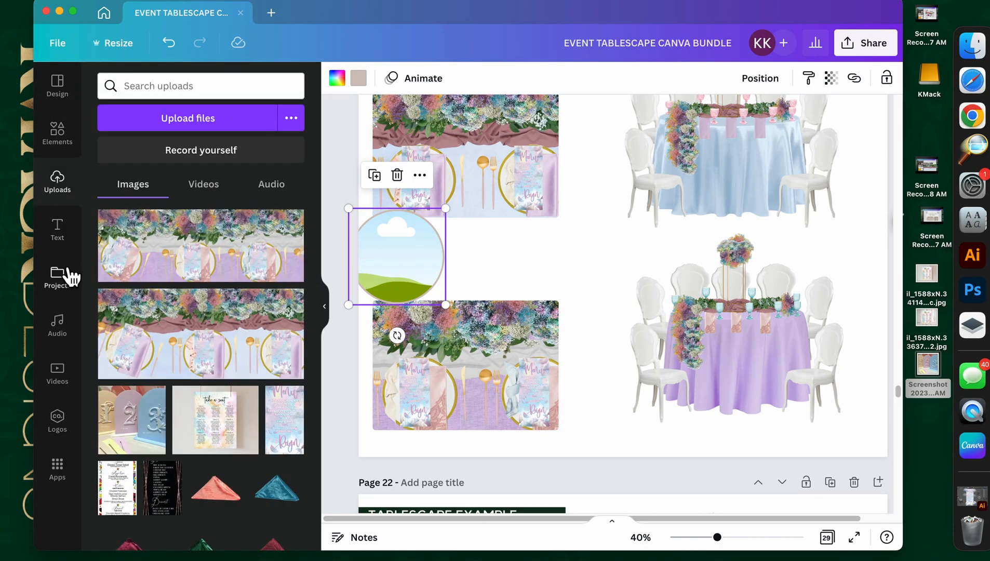
{"action": "left_click_drag", "start_coordinate": [149, 416], "coordinate": [466, 323]}
{"action": "double_click", "coordinate": [396, 261]}
{"action": "left_click_drag", "start_coordinate": [390, 281], "coordinate": [412, 279]}
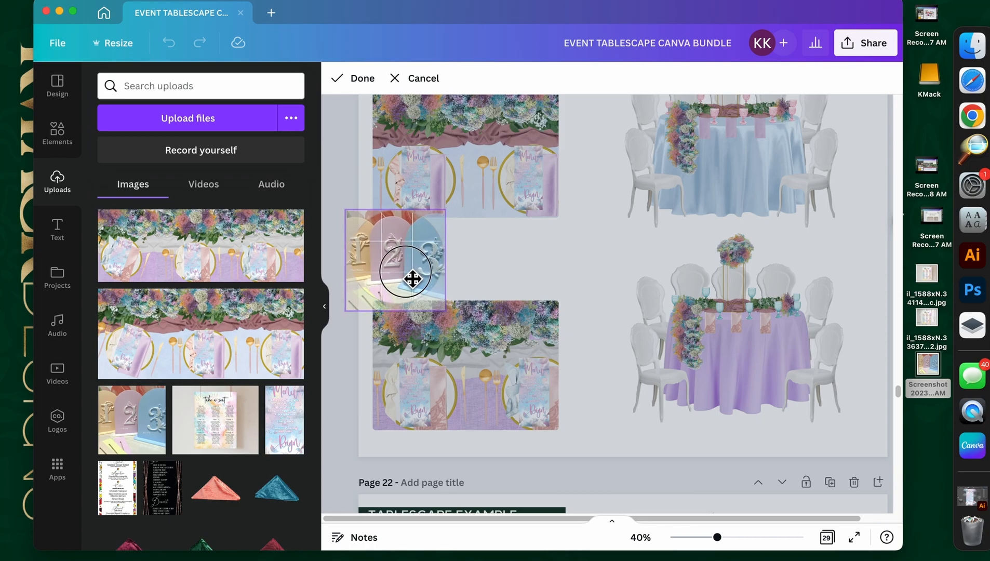
{"action": "left_click", "coordinate": [494, 259]}
{"action": "left_click", "coordinate": [470, 255]}
Step: Duplicate the table-number circle directly beside the original and shrink the copy slightly
{"action": "left_click", "coordinate": [410, 268]}
{"action": "left_click_drag", "start_coordinate": [416, 278], "coordinate": [505, 272]}
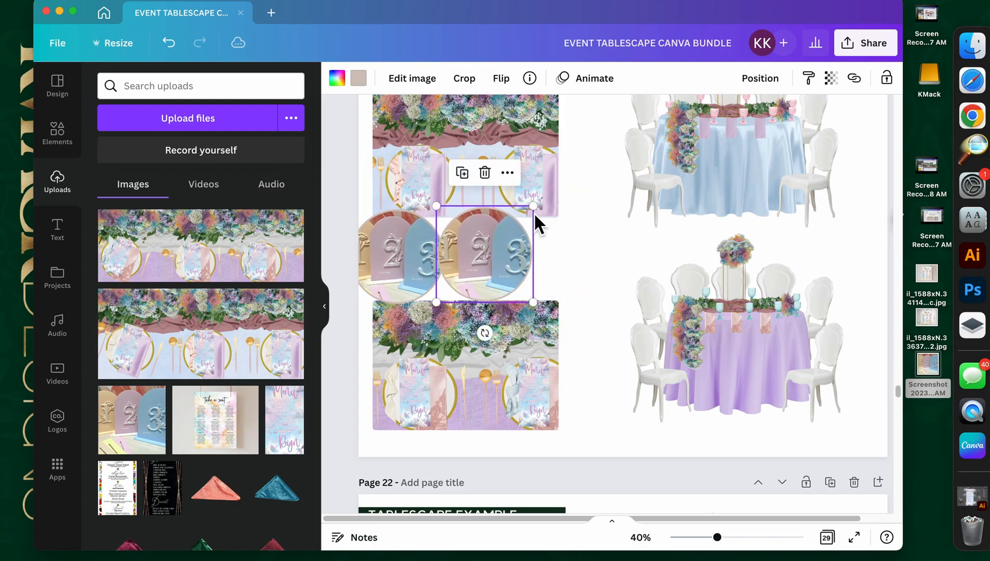
{"action": "mouse_move", "coordinate": [538, 216]}
{"action": "left_mouse_down"}
{"action": "mouse_move", "coordinate": [524, 215]}
{"action": "mouse_move", "coordinate": [544, 221]}
{"action": "left_mouse_up"}
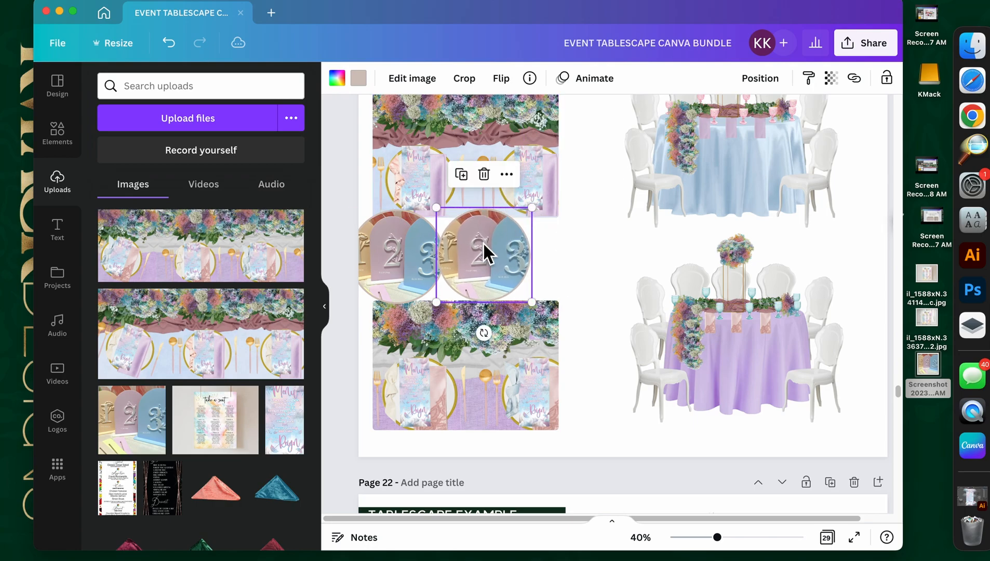
{"action": "left_click", "coordinate": [557, 247]}
{"action": "left_click", "coordinate": [523, 256]}
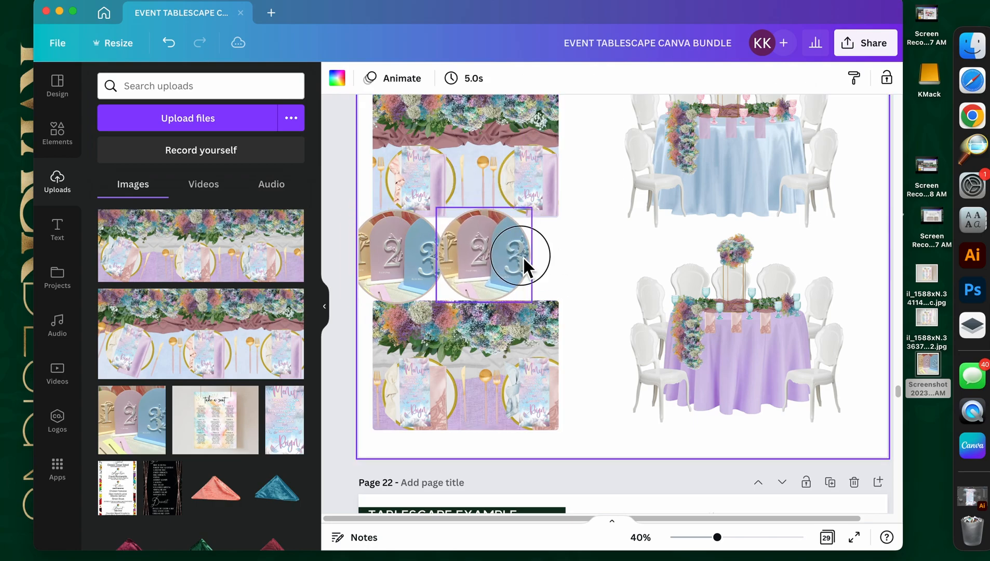
{"action": "left_click", "coordinate": [574, 280]}
{"action": "scroll", "coordinate": [569, 280], "scroll_direction": "down", "scroll_amount": 1}
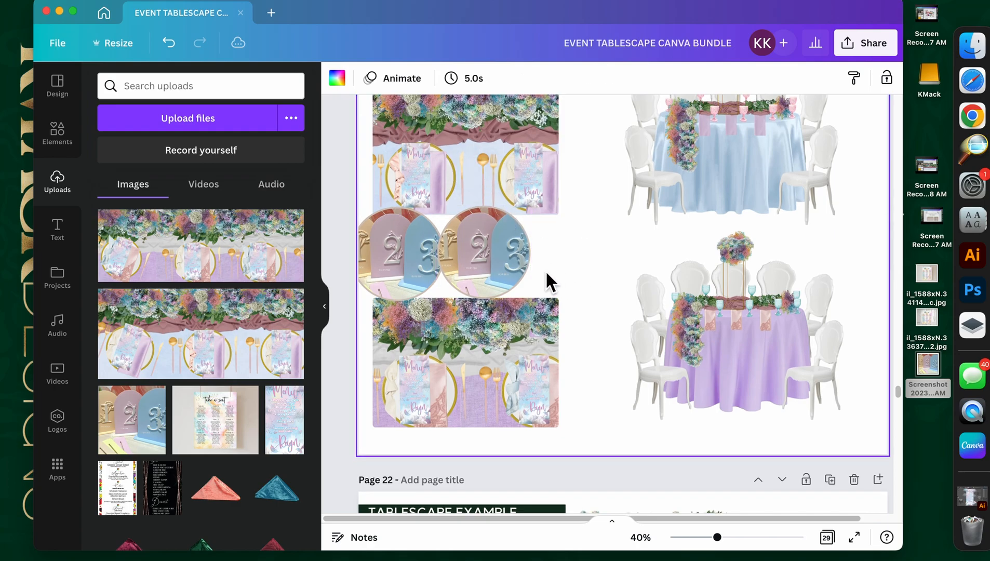
Step: Move the duplicate circle away from the original, into the space between the place settings and the tables
{"action": "left_click", "coordinate": [507, 281]}
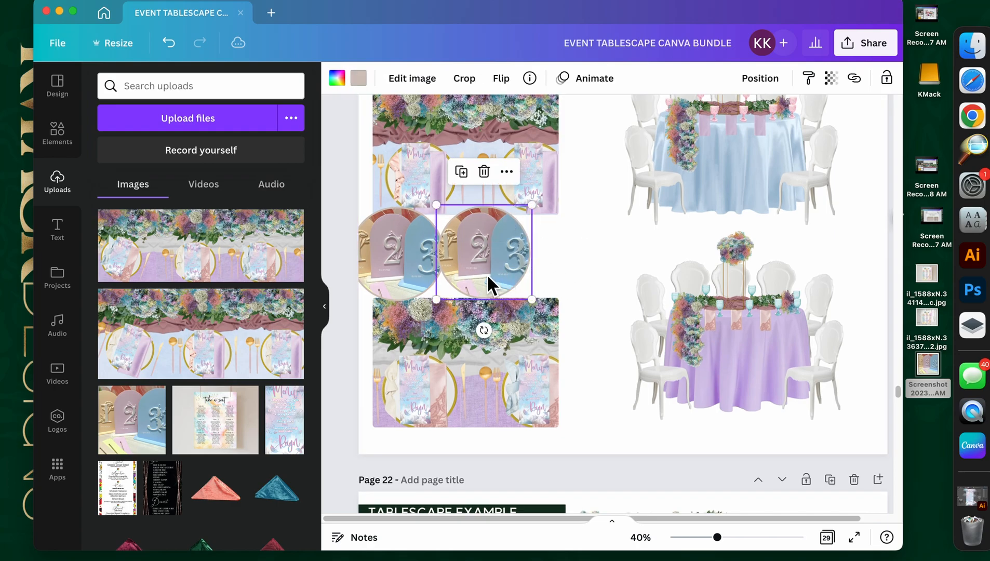
{"action": "left_click", "coordinate": [546, 268]}
{"action": "left_click", "coordinate": [506, 268]}
{"action": "left_click_drag", "start_coordinate": [504, 267], "coordinate": [622, 307]}
{"action": "left_click_drag", "start_coordinate": [596, 276], "coordinate": [594, 273]}
{"action": "left_click", "coordinate": [508, 262]}
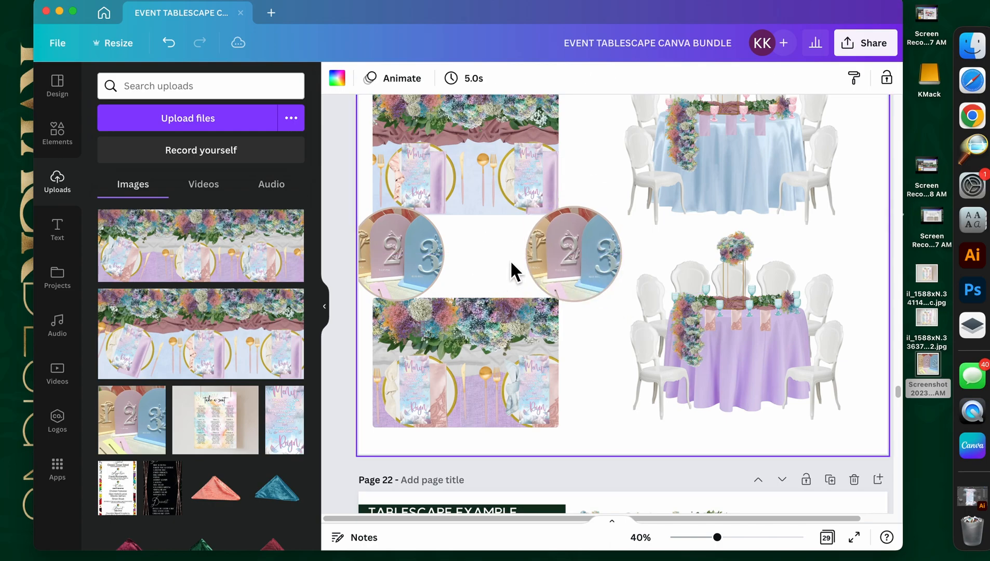
Step: Replace the duplicate circle's photo with the uploaded "take a seat" seating chart and adjust its scale and position inside the frame
{"action": "left_click_drag", "start_coordinate": [228, 433], "coordinate": [568, 262]}
{"action": "double_click", "coordinate": [578, 249]}
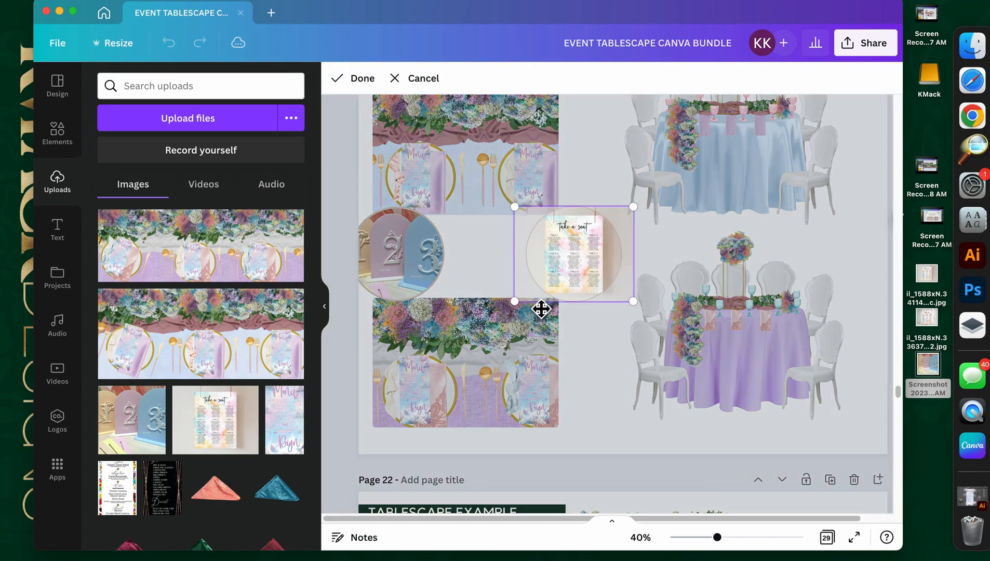
{"action": "left_click_drag", "start_coordinate": [514, 301], "coordinate": [498, 315]}
{"action": "left_click_drag", "start_coordinate": [611, 256], "coordinate": [624, 249]}
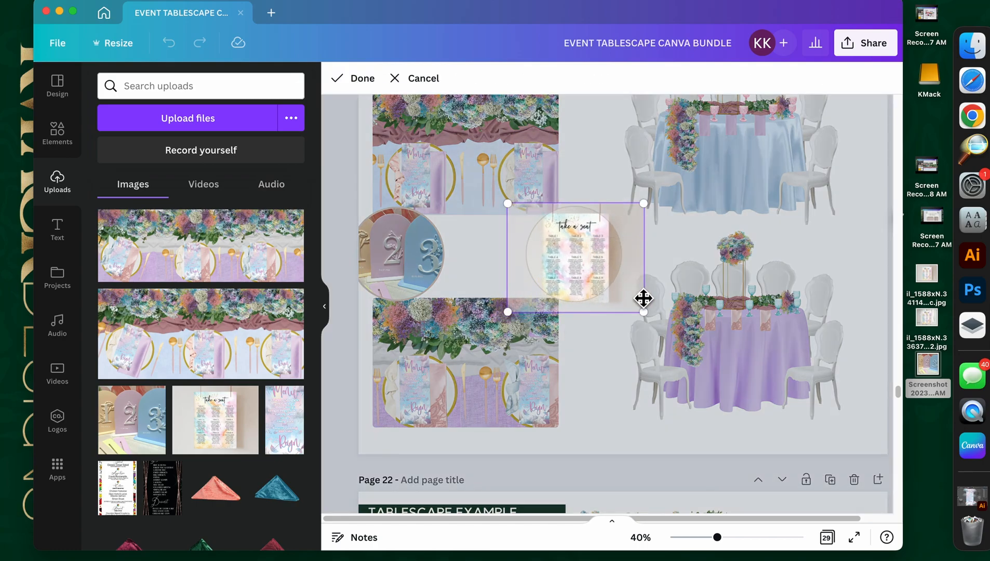
{"action": "left_click_drag", "start_coordinate": [644, 311], "coordinate": [609, 279]}
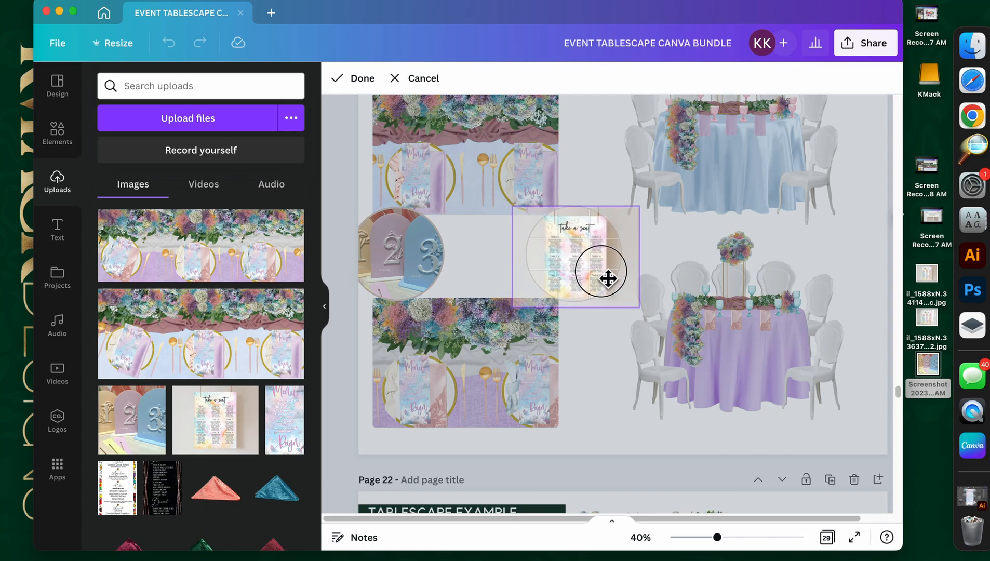
{"action": "left_click", "coordinate": [609, 383]}
{"action": "left_click", "coordinate": [609, 382]}
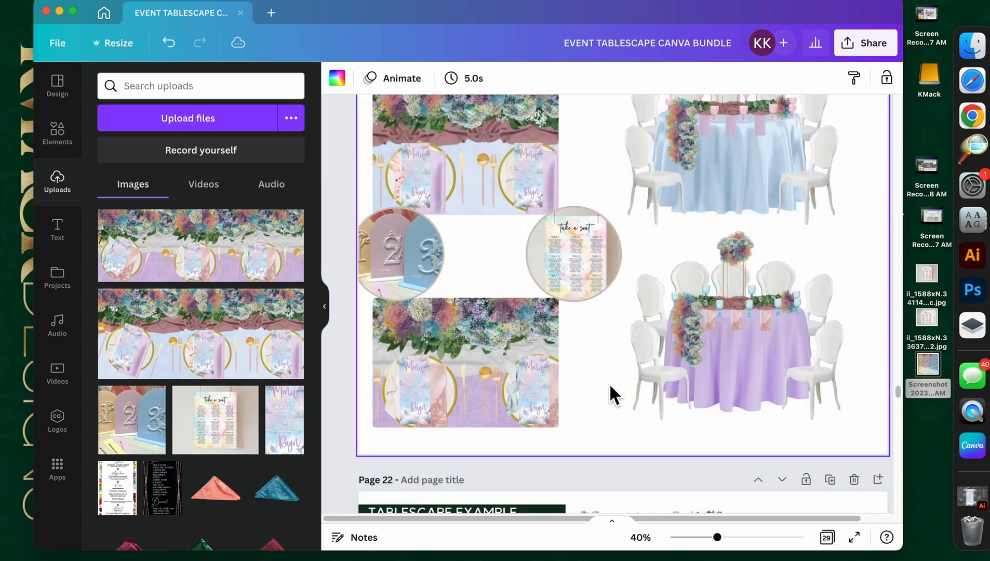
Step: Move the seating-chart circle to overlap the edge of the table-number circle and bring the table-number circle to the front
{"action": "left_click", "coordinate": [569, 269]}
{"action": "left_click_drag", "start_coordinate": [571, 246], "coordinate": [471, 247]}
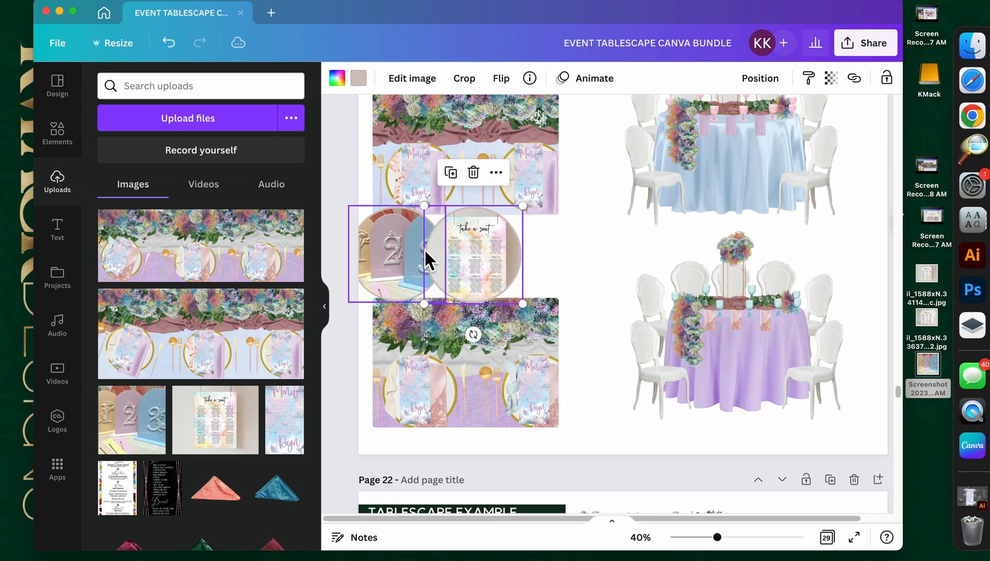
{"action": "left_click", "coordinate": [402, 249]}
{"action": "right_click", "coordinate": [402, 249]}
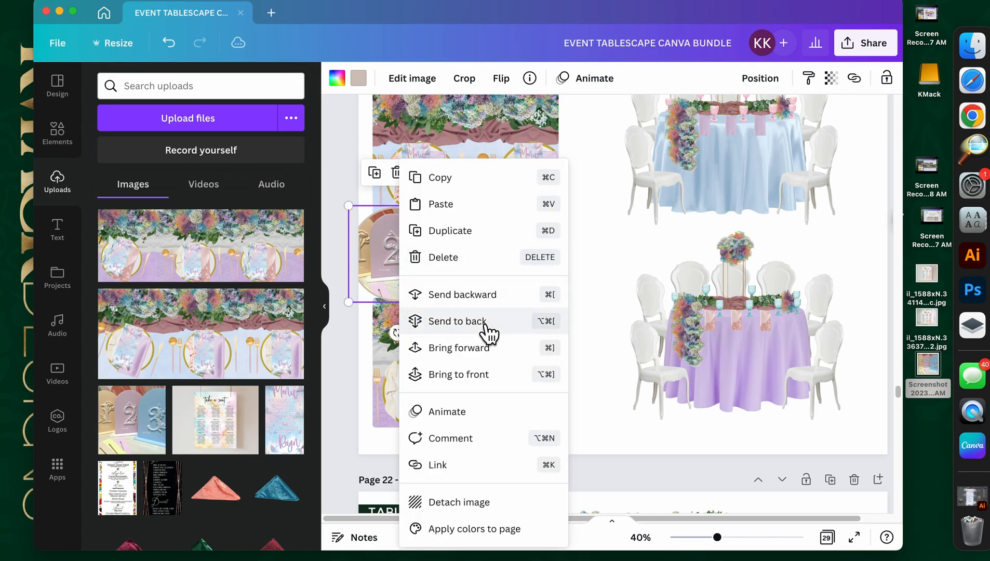
{"action": "left_click", "coordinate": [481, 386]}
Step: Select both photo circles, shrink them together and fit them into the gap between the two place settings
{"action": "left_click", "coordinate": [479, 248], "text": "shift"}
{"action": "left_click_drag", "start_coordinate": [522, 304], "coordinate": [495, 261]}
{"action": "left_click", "coordinate": [549, 260]}
{"action": "left_click", "coordinate": [573, 251]}
{"action": "scroll", "coordinate": [573, 250], "scroll_direction": "up", "scroll_amount": 1}
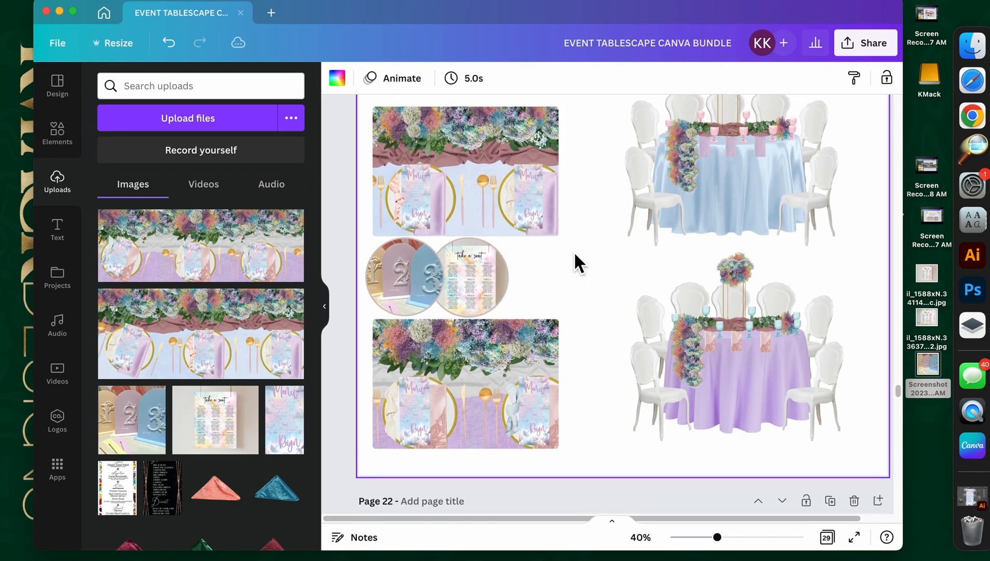
Step: Browse the "CIRCLE FRAME" results in the design elements for other frame styles
{"action": "left_click", "coordinate": [58, 133]}
{"action": "scroll", "coordinate": [229, 268], "scroll_direction": "down", "scroll_amount": 6}
{"action": "scroll", "coordinate": [265, 333], "scroll_direction": "down", "scroll_amount": 6}
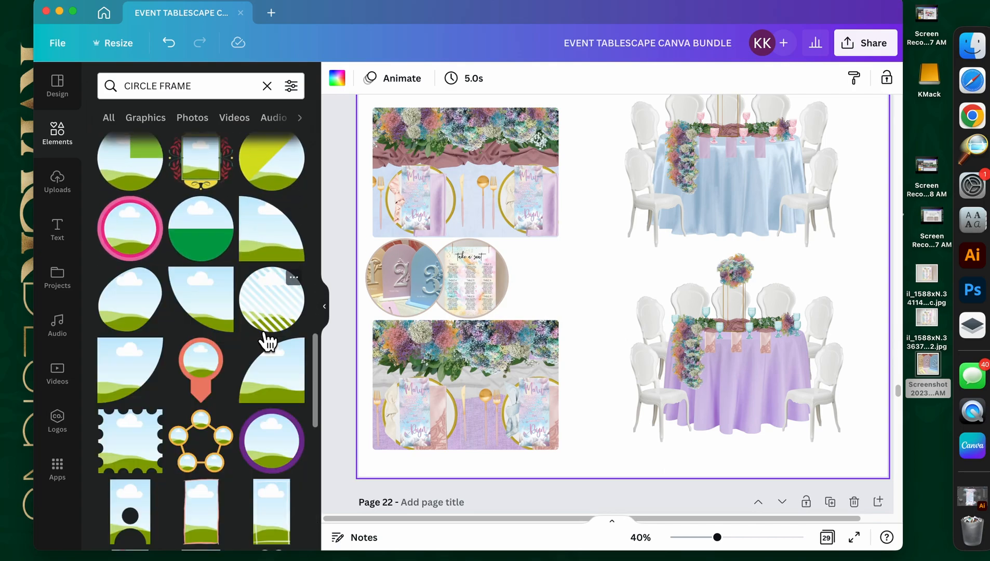
{"action": "scroll", "coordinate": [268, 340], "scroll_direction": "down", "scroll_amount": 6}
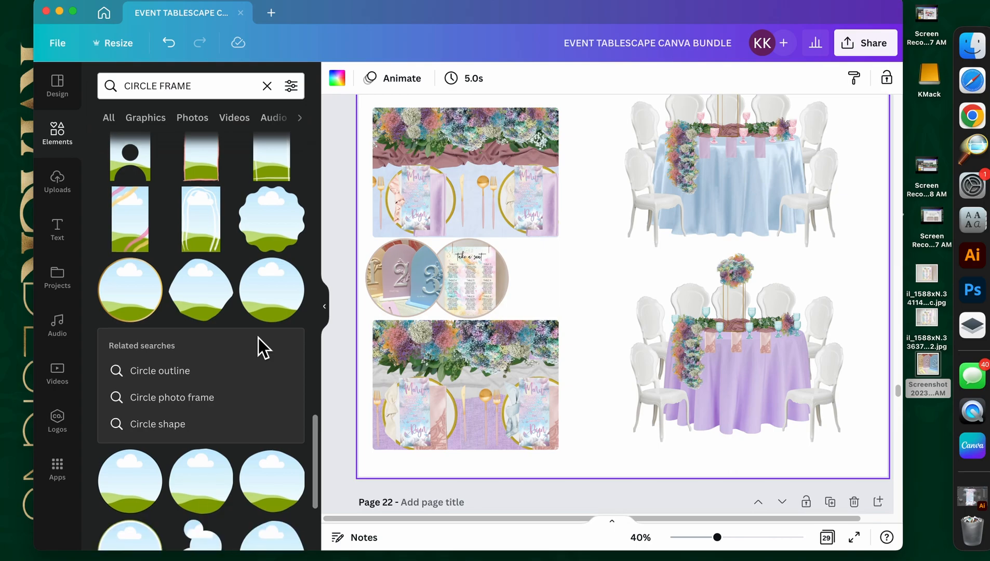
{"action": "scroll", "coordinate": [259, 338], "scroll_direction": "down", "scroll_amount": 8}
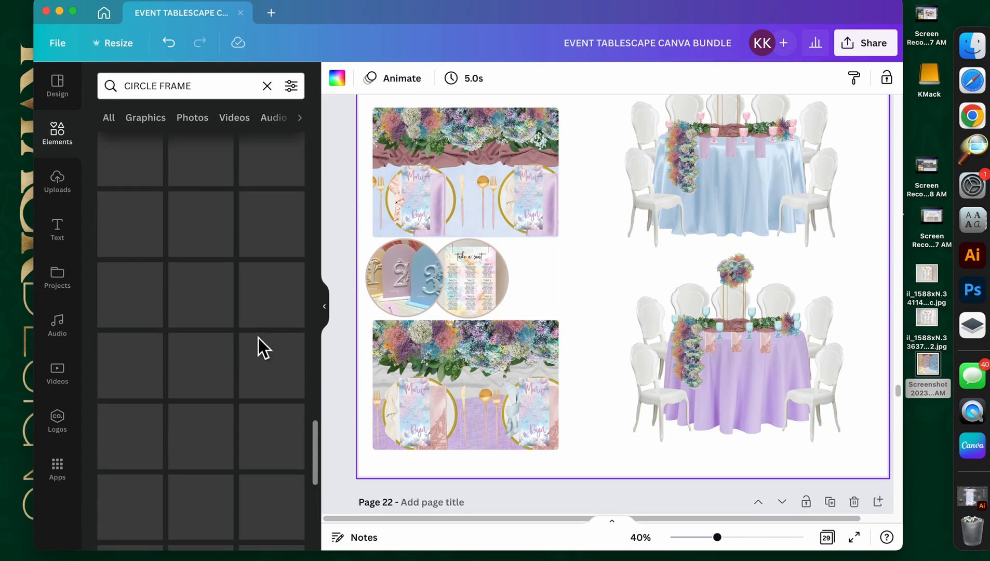
{"action": "scroll", "coordinate": [258, 338], "scroll_direction": "down", "scroll_amount": 3}
{"action": "scroll", "coordinate": [254, 338], "scroll_direction": "down", "scroll_amount": 5}
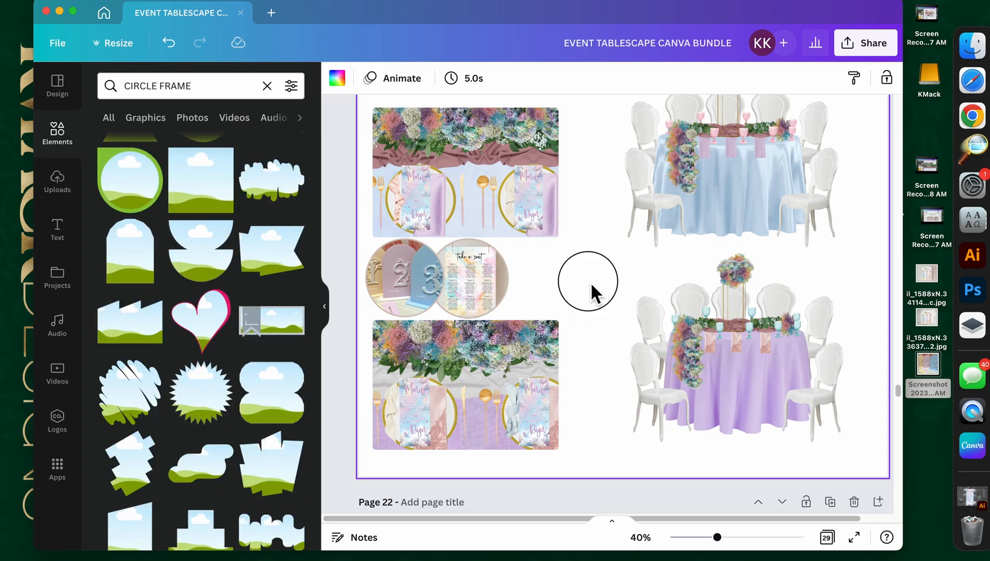
{"action": "scroll", "coordinate": [591, 282], "scroll_direction": "up", "scroll_amount": 3}
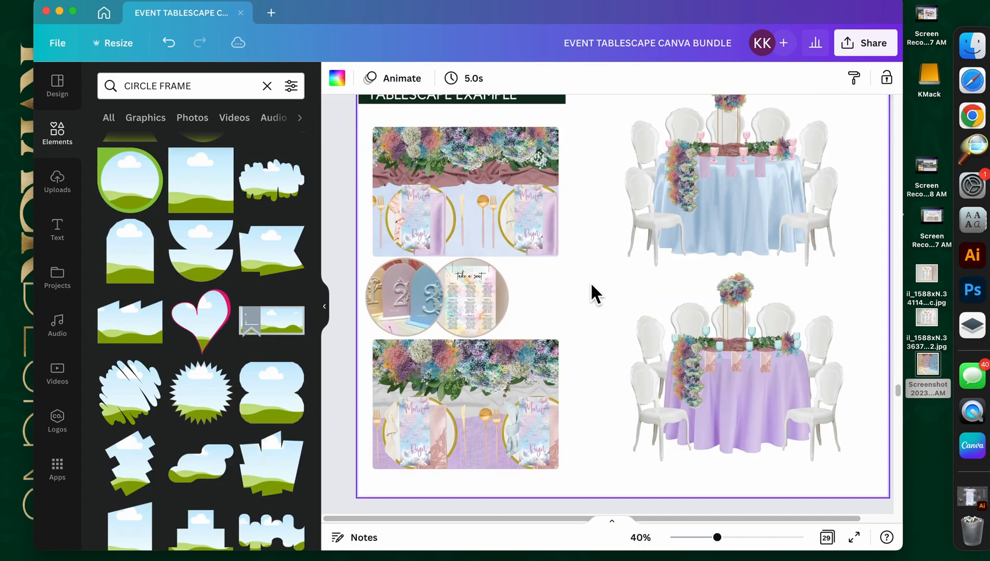
Step: Enlarge the floral garland on page 22 to nearly the page width and centre it beneath the TABLESCAPE EXAMPLE title
{"action": "scroll", "coordinate": [590, 282], "scroll_direction": "down", "scroll_amount": 6}
{"action": "left_click", "coordinate": [663, 243]}
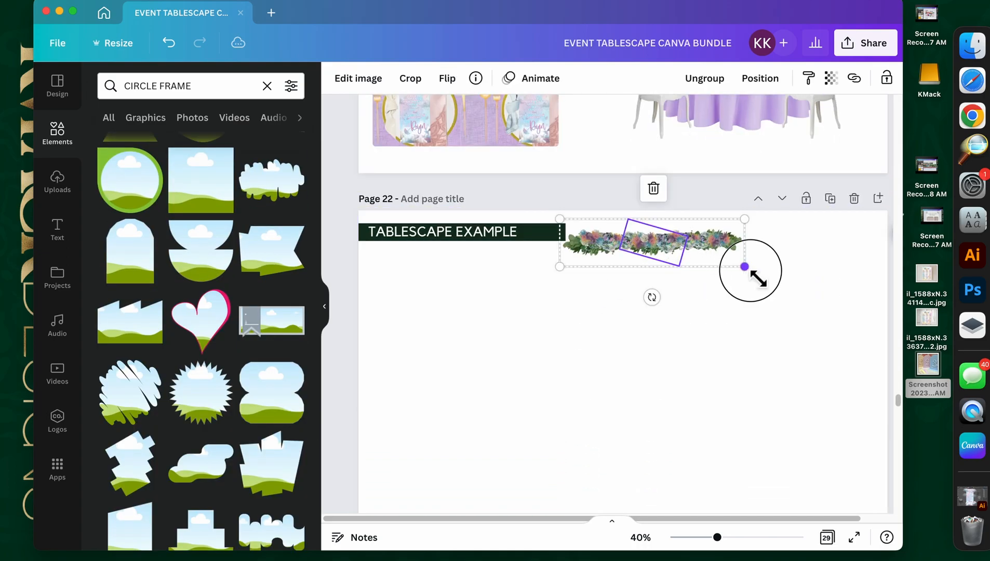
{"action": "left_click_drag", "start_coordinate": [747, 267], "coordinate": [803, 321]}
{"action": "left_click_drag", "start_coordinate": [715, 271], "coordinate": [555, 377]}
{"action": "left_click_drag", "start_coordinate": [699, 398], "coordinate": [800, 469]}
{"action": "left_click_drag", "start_coordinate": [651, 404], "coordinate": [628, 380]}
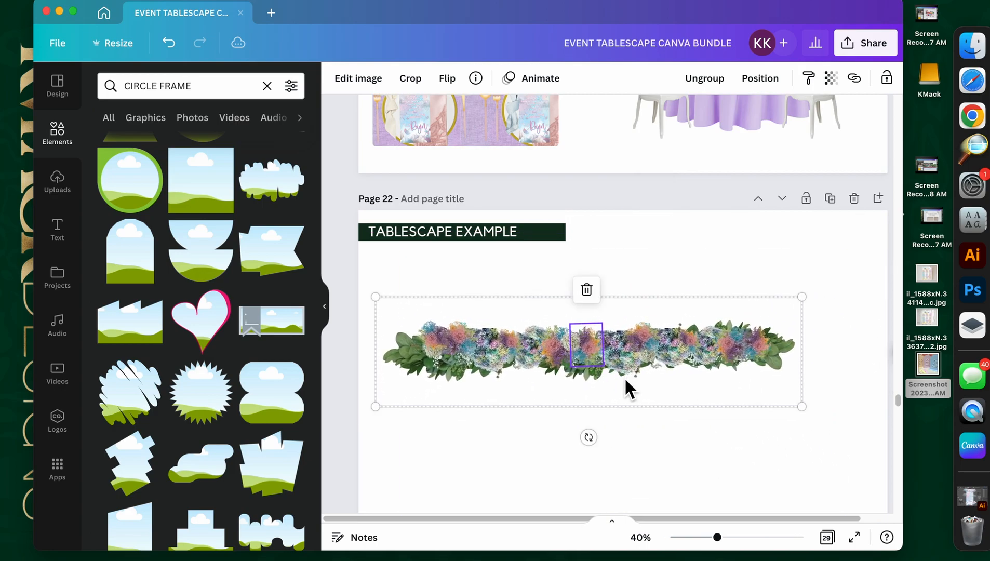
Step: Paste a copy of the garland onto the page above, shrink it and place it along the lower edge of the lilac place setting
{"action": "scroll", "coordinate": [624, 377], "scroll_direction": "up", "scroll_amount": 5}
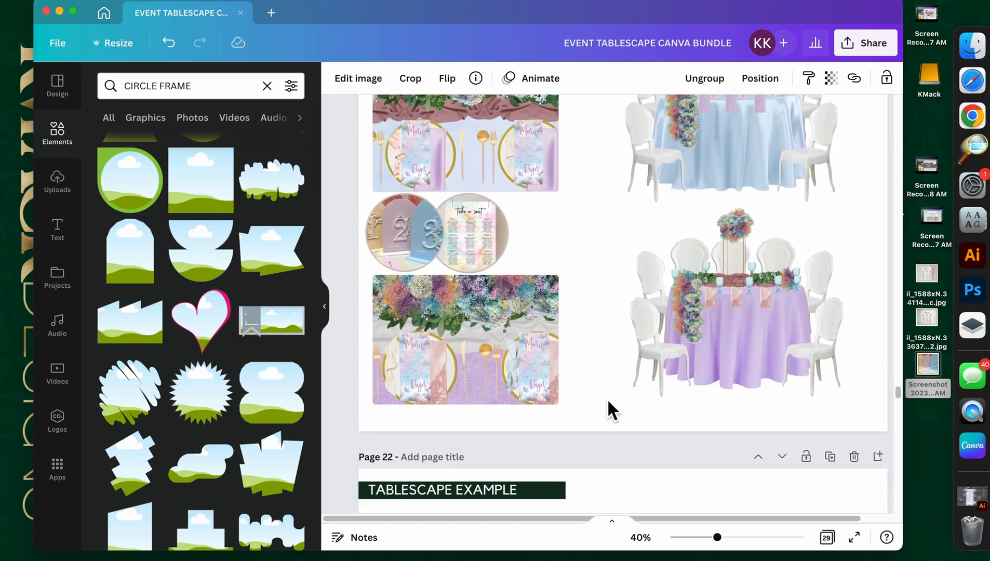
{"action": "key", "text": "cmd+v"}
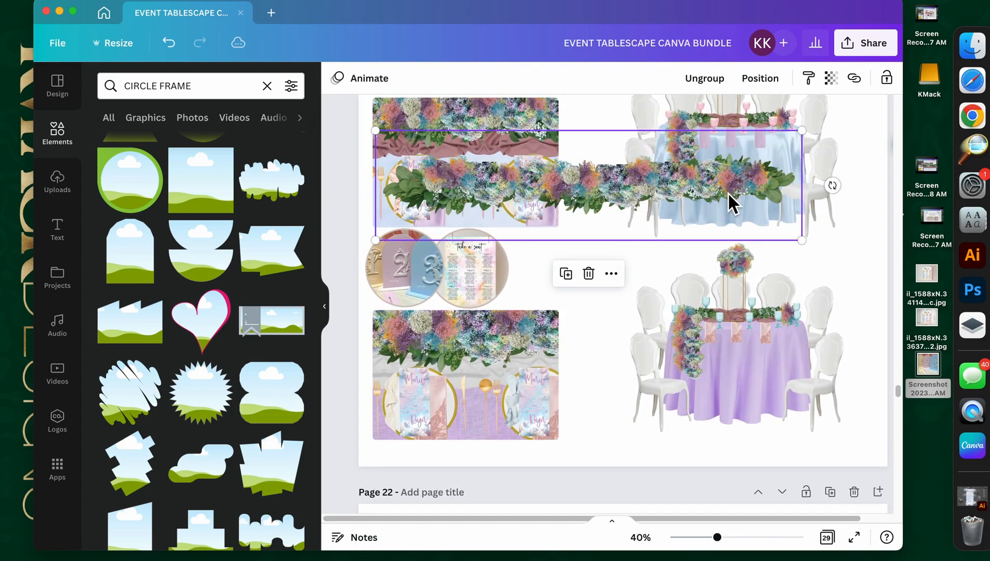
{"action": "left_click_drag", "start_coordinate": [774, 215], "coordinate": [797, 258]}
{"action": "left_click_drag", "start_coordinate": [857, 288], "coordinate": [626, 229]}
{"action": "left_click_drag", "start_coordinate": [554, 213], "coordinate": [518, 459]}
Step: Shorten the small garland by deleting flower pieces from its right end, and shift it slightly to the right
{"action": "key", "text": "BackSpace"}
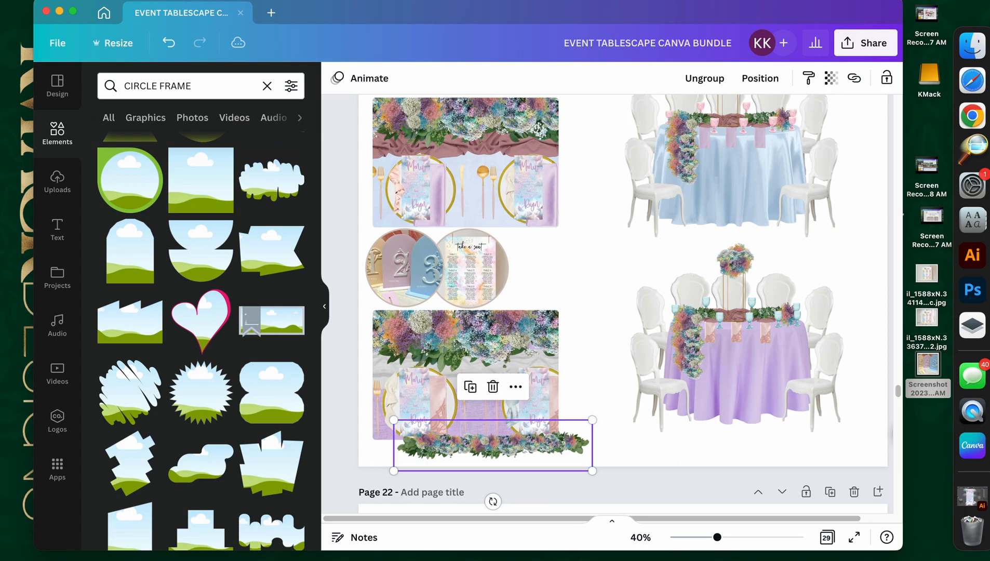
{"action": "double_click", "coordinate": [564, 457]}
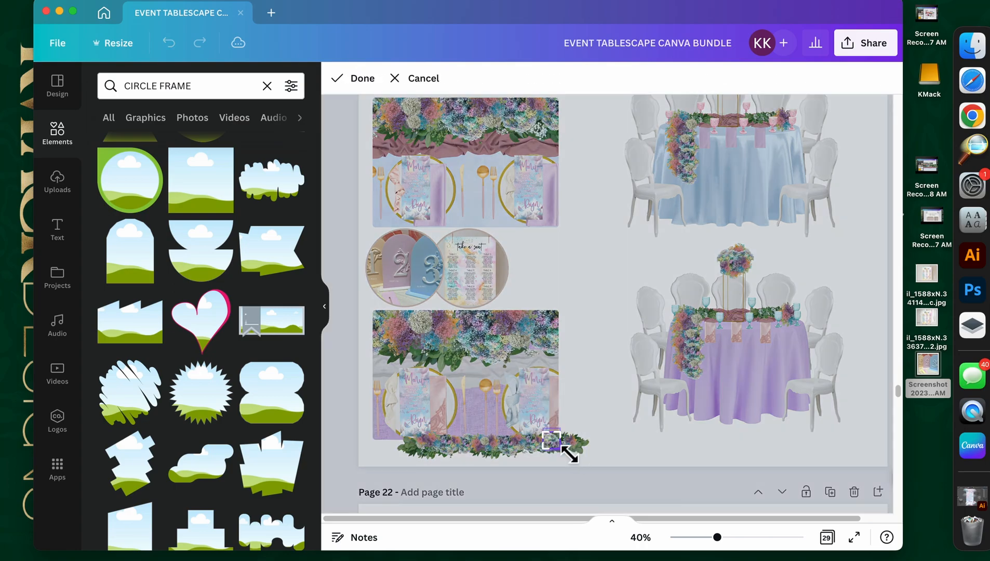
{"action": "left_click", "coordinate": [557, 447]}
{"action": "key", "text": "BackSpace"}
{"action": "left_click", "coordinate": [575, 446]}
{"action": "key", "text": "BackSpace"}
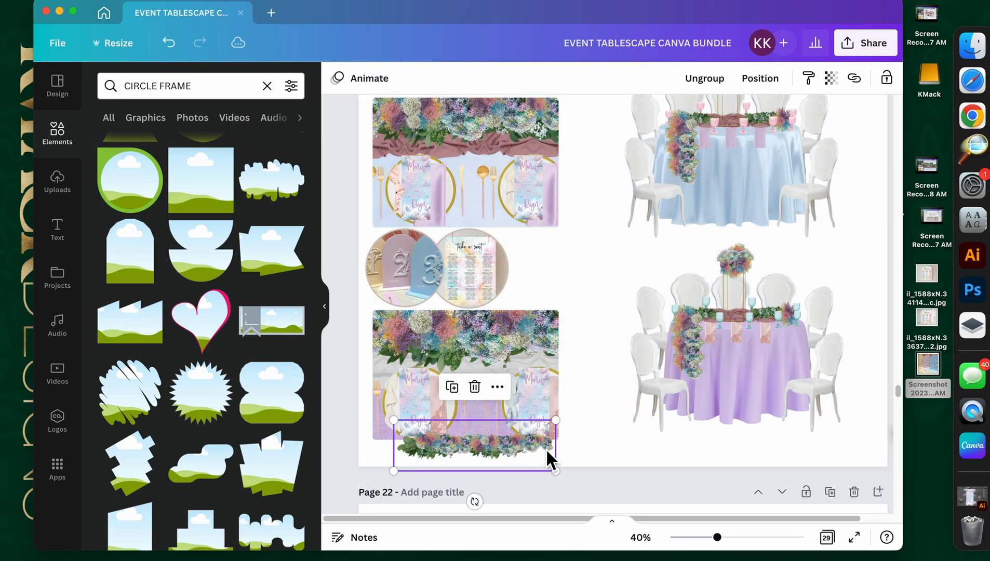
{"action": "left_click", "coordinate": [542, 450]}
{"action": "key", "text": "BackSpace"}
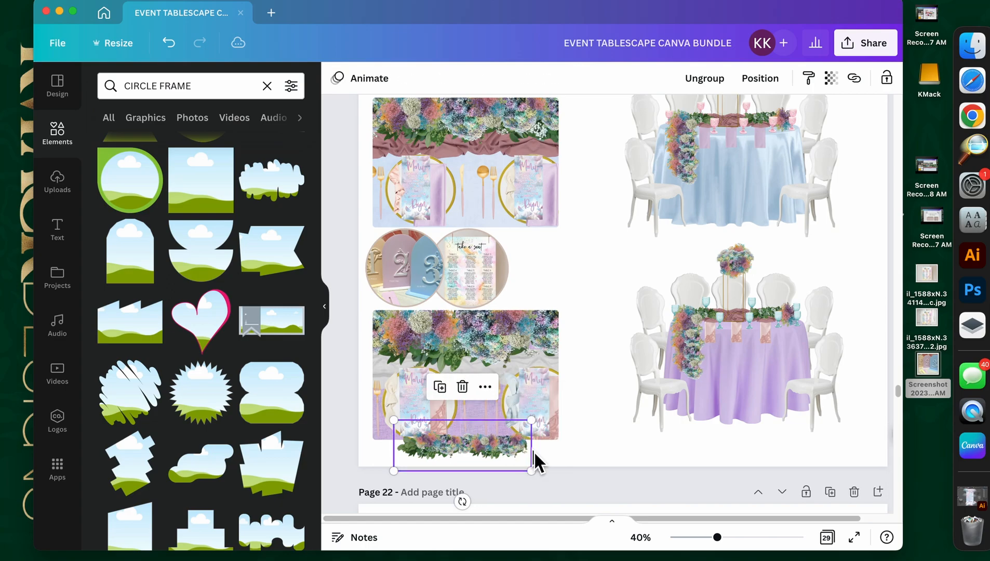
{"action": "left_click", "coordinate": [403, 455]}
{"action": "left_click_drag", "start_coordinate": [404, 454], "coordinate": [420, 460]}
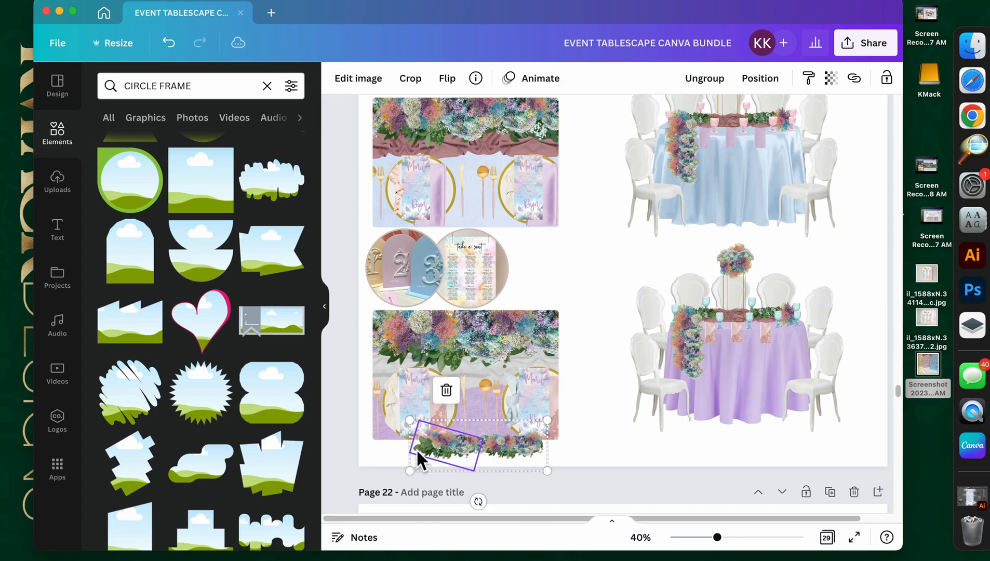
Step: Try to crop the flower piece at the left end of the small garland
{"action": "double_click", "coordinate": [429, 458]}
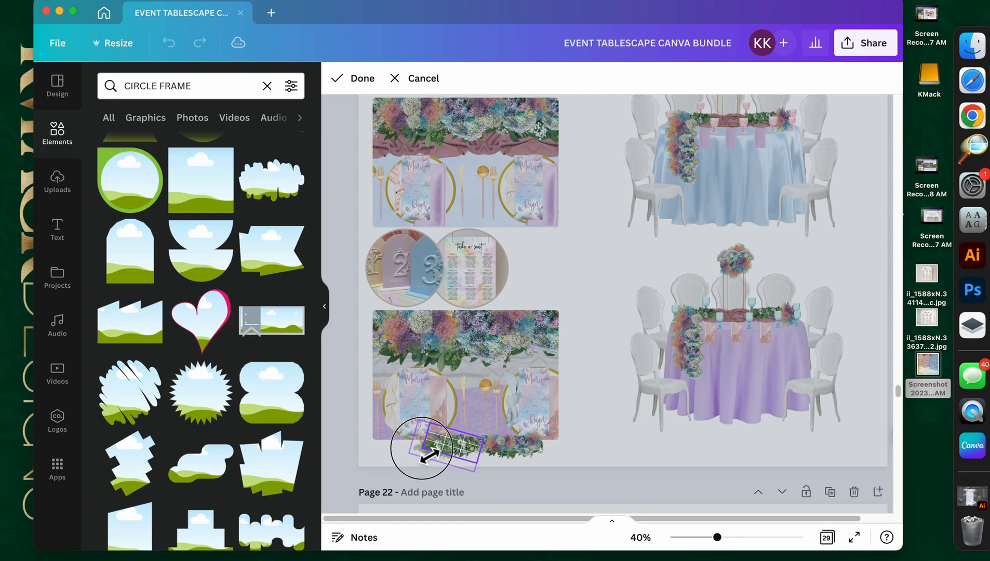
{"action": "left_click_drag", "start_coordinate": [444, 445], "coordinate": [437, 454]}
{"action": "left_click", "coordinate": [548, 446]}
{"action": "double_click", "coordinate": [437, 454]}
{"action": "left_click", "coordinate": [577, 450]}
Step: Delete the flower pieces one by one from the left end of the small garland, leaving a short floral cluster
{"action": "left_click", "coordinate": [428, 453]}
{"action": "key", "text": "BackSpace"}
{"action": "left_click", "coordinate": [450, 449]}
{"action": "key", "text": "BackSpace"}
{"action": "left_click", "coordinate": [457, 450]}
{"action": "key", "text": "BackSpace"}
{"action": "left_click", "coordinate": [468, 455]}
{"action": "key", "text": "BackSpace"}
{"action": "left_click", "coordinate": [475, 452]}
{"action": "key", "text": "BackSpace"}
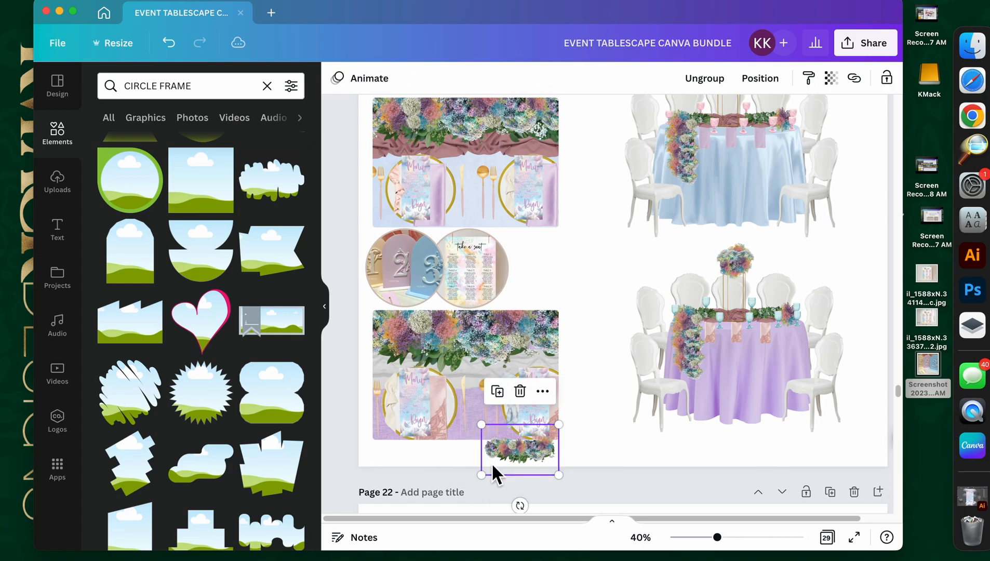
Step: Move the short floral cluster to the right below the lilac place setting and resize it
{"action": "left_click", "coordinate": [618, 450]}
{"action": "left_click", "coordinate": [545, 453]}
{"action": "left_click_drag", "start_coordinate": [545, 454], "coordinate": [613, 468]}
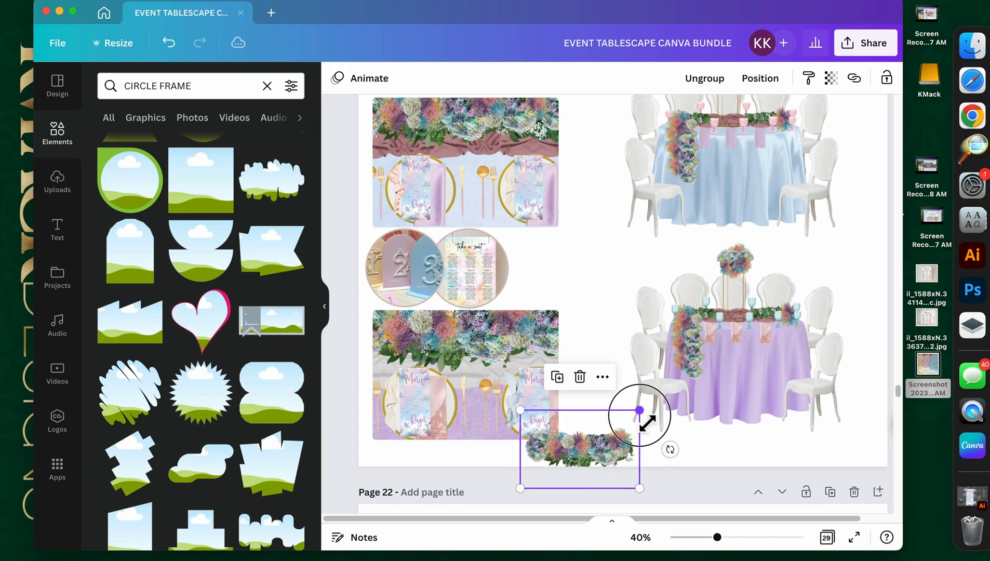
{"action": "left_click_drag", "start_coordinate": [641, 412], "coordinate": [600, 440]}
{"action": "left_click", "coordinate": [583, 314]}
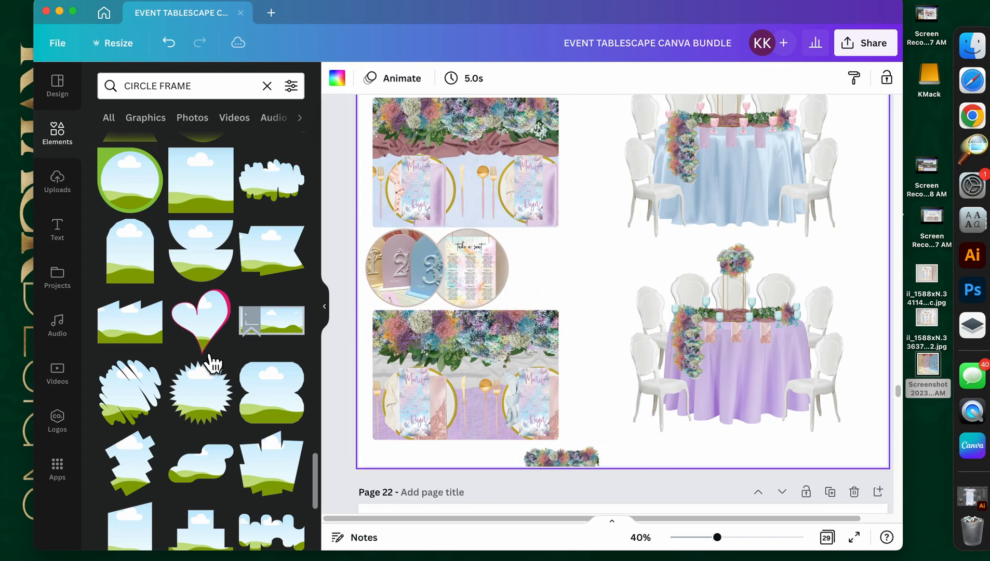
Step: Search the design templates for CIRCLE, and return to the circle frame elements
{"action": "scroll", "coordinate": [216, 361], "scroll_direction": "down", "scroll_amount": 10}
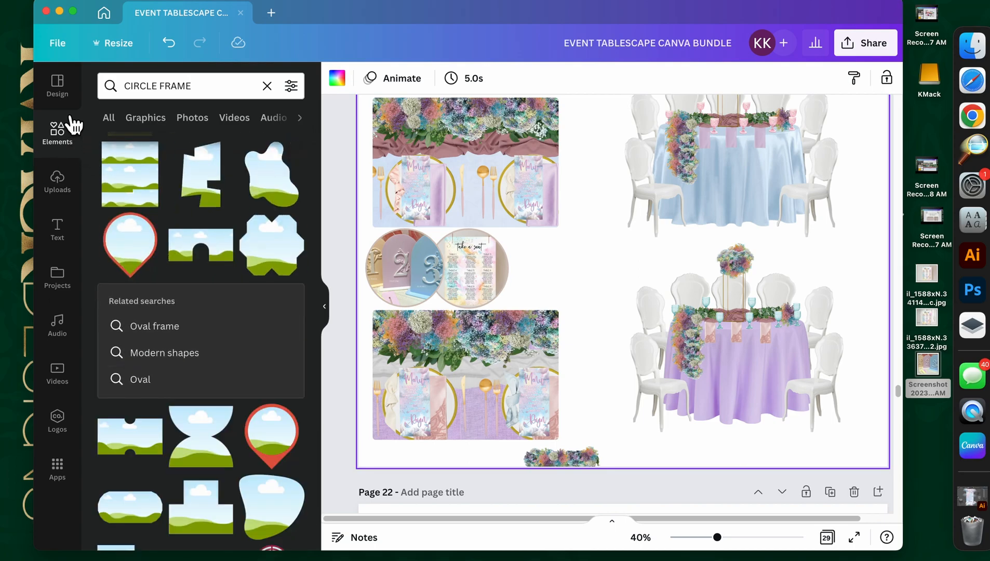
{"action": "left_click", "coordinate": [68, 107]}
{"action": "left_click", "coordinate": [140, 85]}
{"action": "type", "text": "CIRCLE"}
{"action": "key", "text": "Return"}
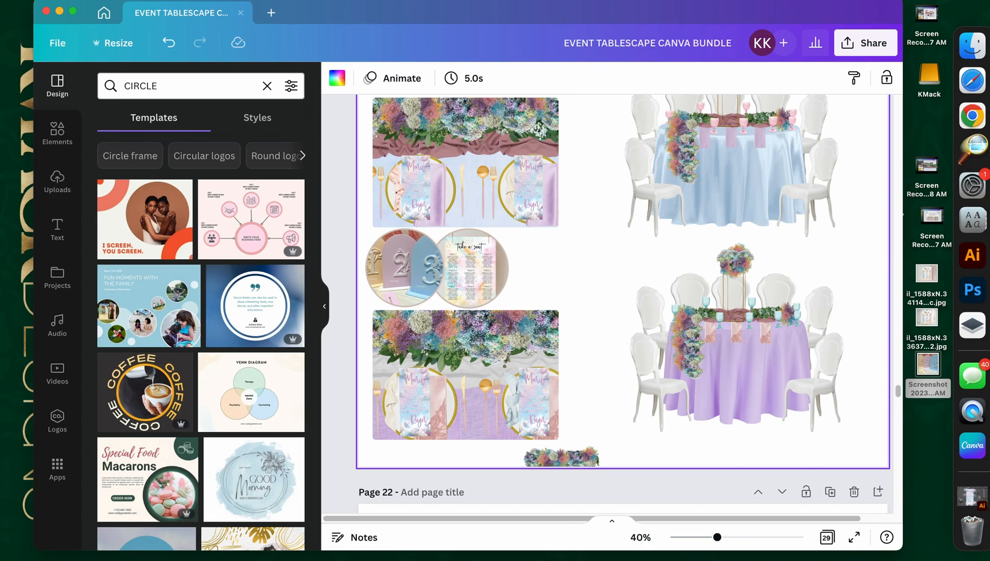
{"action": "left_click", "coordinate": [68, 130]}
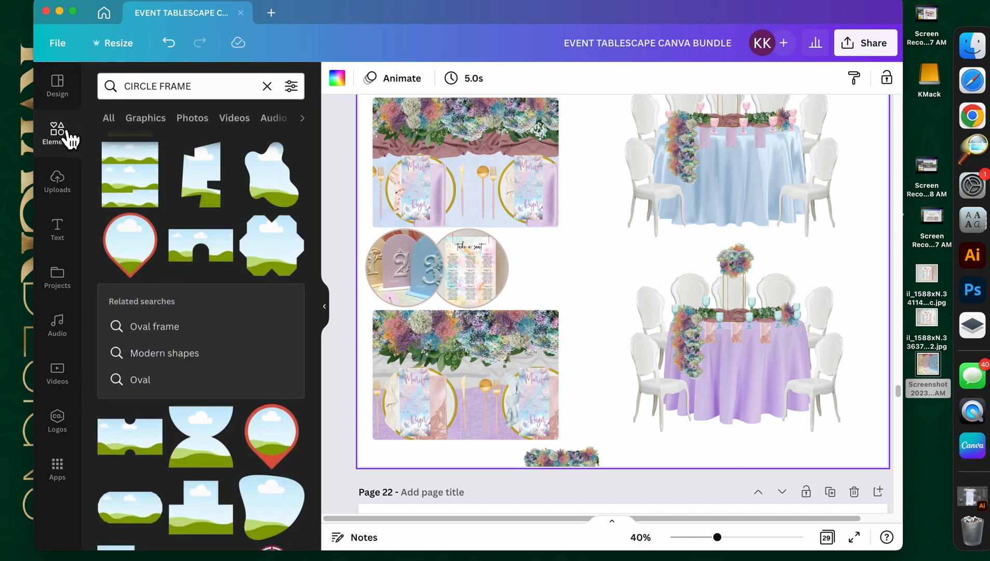
Step: Duplicate the seating-chart photo circle and place the copy directly to the right of the original
{"action": "left_click", "coordinate": [496, 259]}
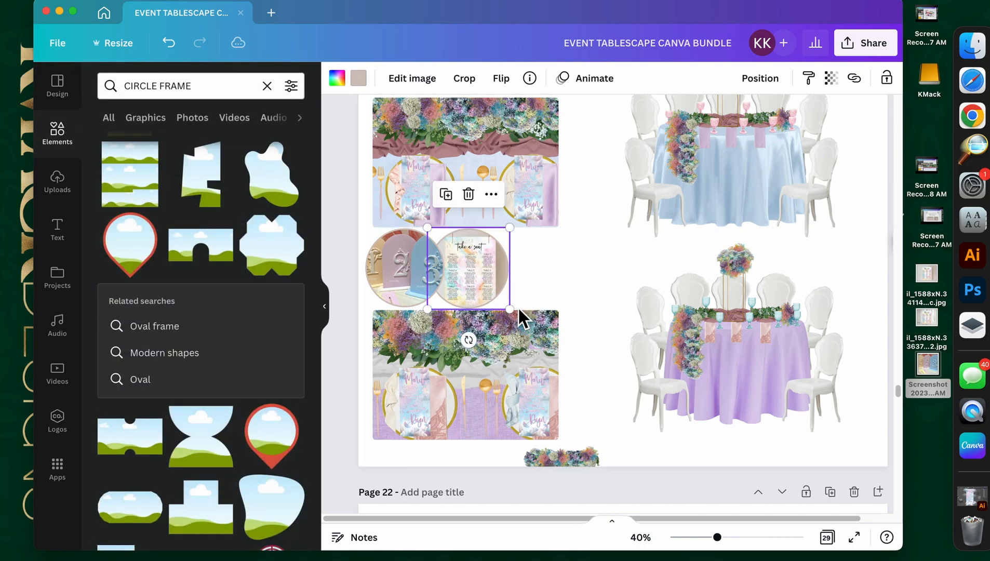
{"action": "left_click_drag", "start_coordinate": [459, 264], "coordinate": [544, 261]}
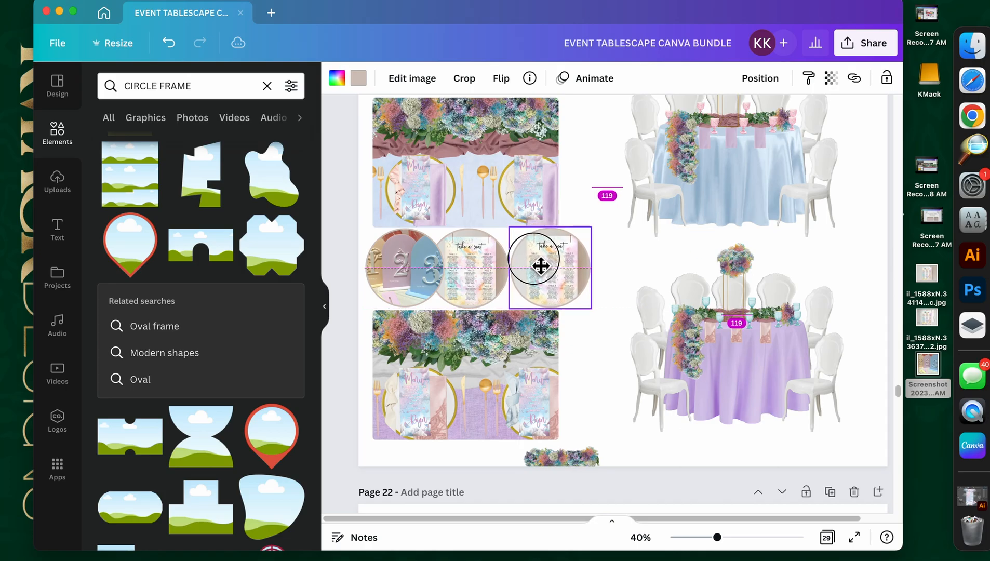
Step: Examine the pink goblets on the drinkware page, and return to the tablescape example page
{"action": "left_click", "coordinate": [611, 260]}
{"action": "scroll", "coordinate": [613, 265], "scroll_direction": "up", "scroll_amount": 8}
{"action": "scroll", "coordinate": [613, 266], "scroll_direction": "up", "scroll_amount": 15}
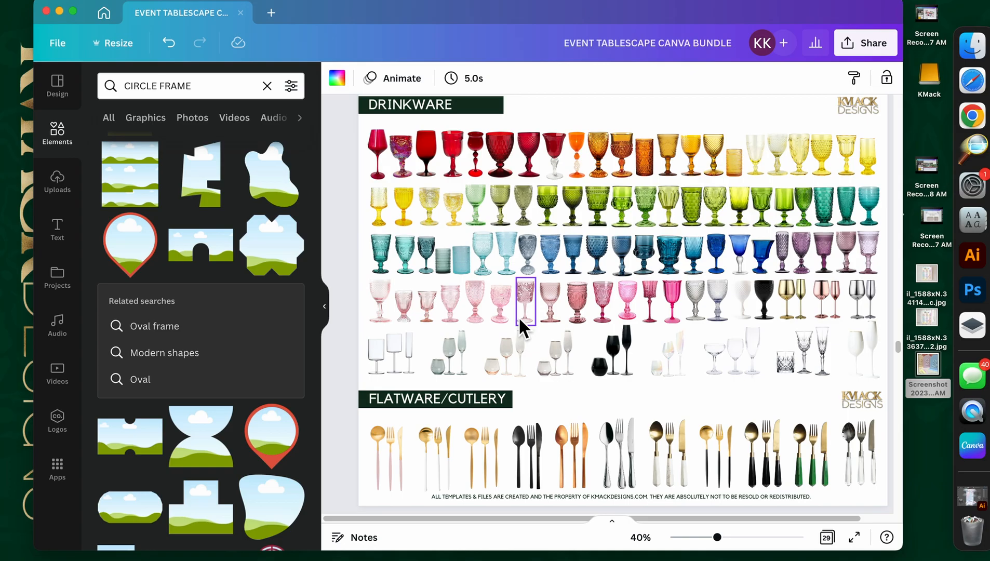
{"action": "left_click", "coordinate": [475, 302]}
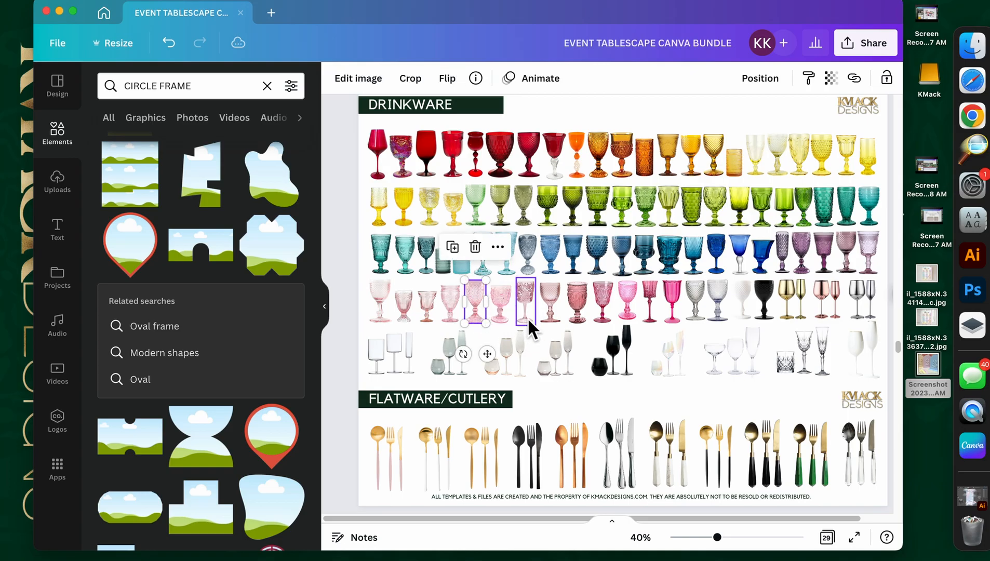
{"action": "scroll", "coordinate": [530, 318], "scroll_direction": "down", "scroll_amount": 10}
{"action": "scroll", "coordinate": [536, 328], "scroll_direction": "down", "scroll_amount": 6}
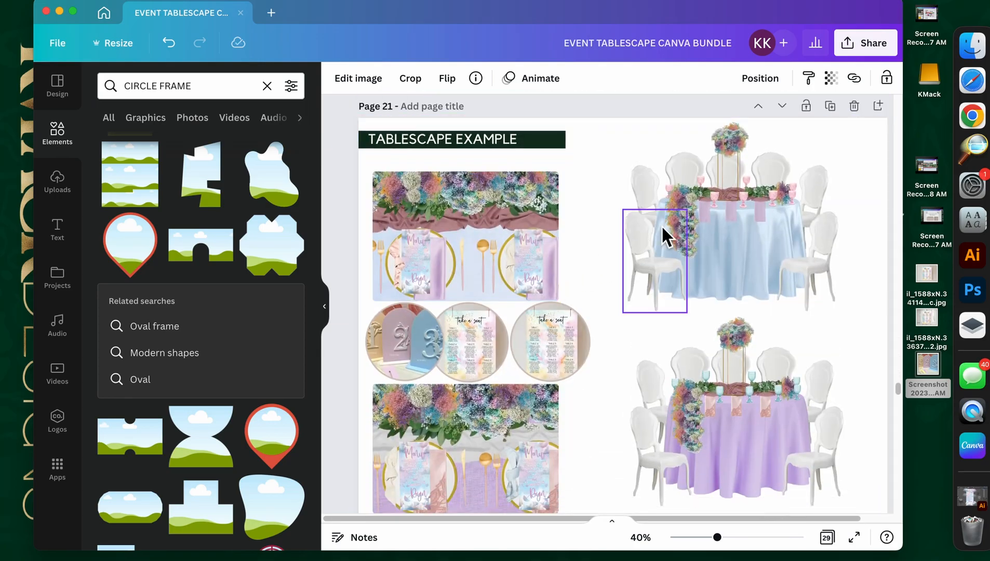
Step: Copy one pink goblet from the blue table and one blue goblet from the lilac table into the empty space between settings and tables
{"action": "left_click", "coordinate": [717, 203]}
{"action": "left_click", "coordinate": [722, 393], "text": "shift"}
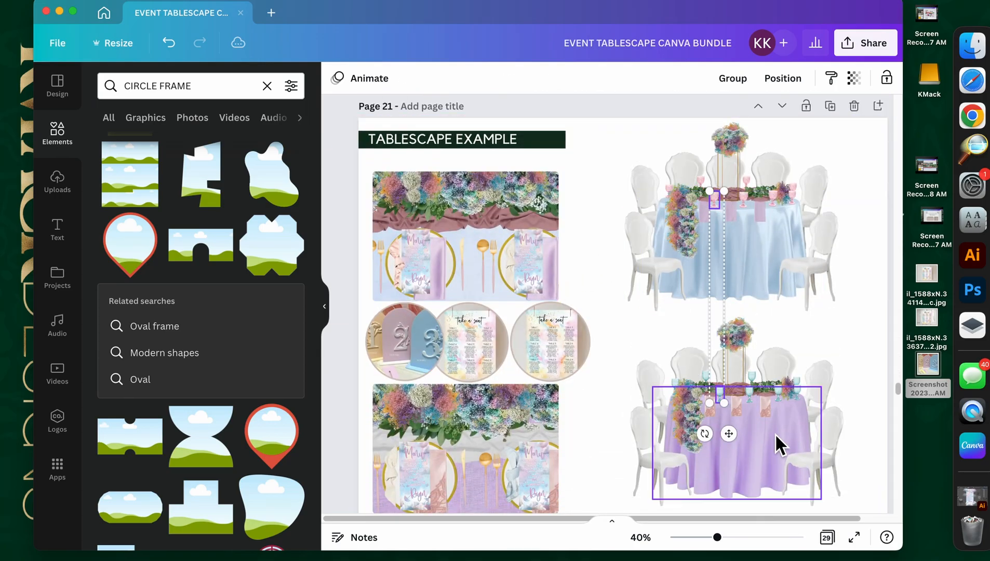
{"action": "scroll", "coordinate": [552, 376], "scroll_direction": "down", "scroll_amount": 8}
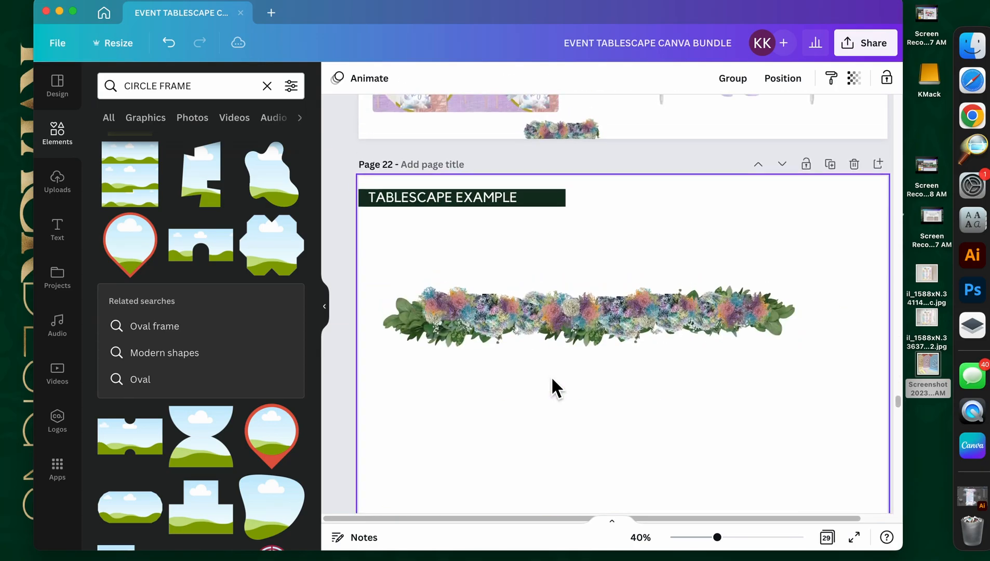
{"action": "scroll", "coordinate": [552, 376], "scroll_direction": "up", "scroll_amount": 6}
{"action": "scroll", "coordinate": [552, 376], "scroll_direction": "up", "scroll_amount": 1}
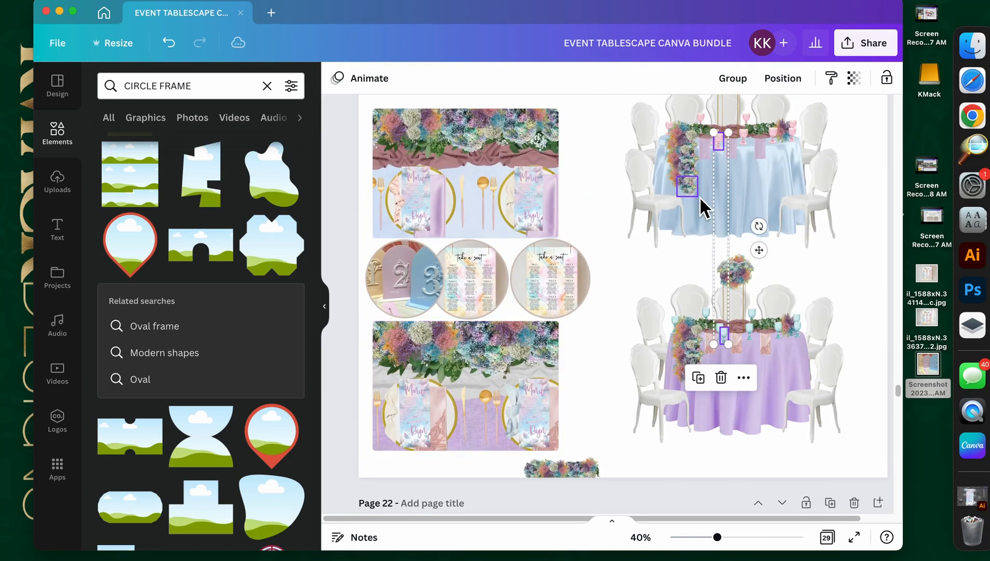
{"action": "left_click", "coordinate": [608, 291]}
{"action": "left_click_drag", "start_coordinate": [720, 144], "coordinate": [611, 292]}
{"action": "left_click_drag", "start_coordinate": [727, 341], "coordinate": [632, 299]}
Step: Turn the duplicate circle into an empty frame at the lilac setting's lower right corner, and place the two copied goblets side by side
{"action": "left_click_drag", "start_coordinate": [561, 291], "coordinate": [592, 443]}
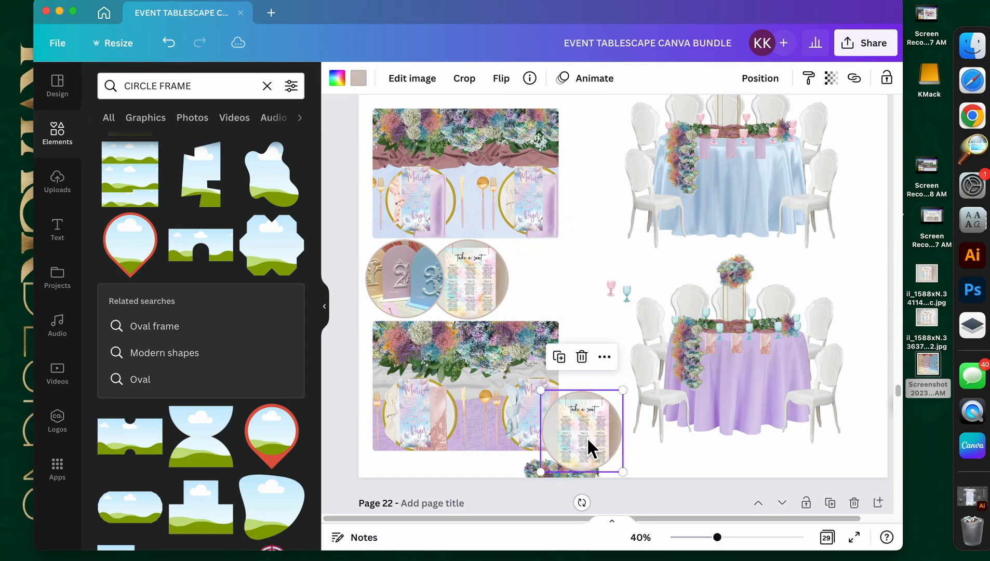
{"action": "key", "text": "BackSpace"}
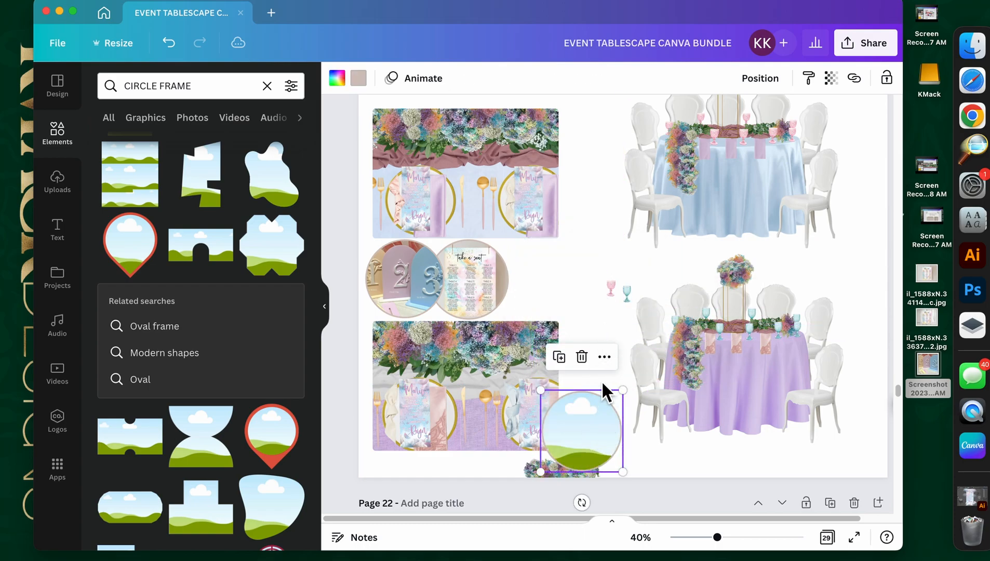
{"action": "mouse_move", "coordinate": [612, 284]}
{"action": "left_mouse_down"}
{"action": "mouse_move", "coordinate": [579, 451]}
{"action": "mouse_move", "coordinate": [597, 303]}
{"action": "mouse_move", "coordinate": [614, 291]}
{"action": "mouse_move", "coordinate": [610, 301]}
{"action": "left_mouse_up"}
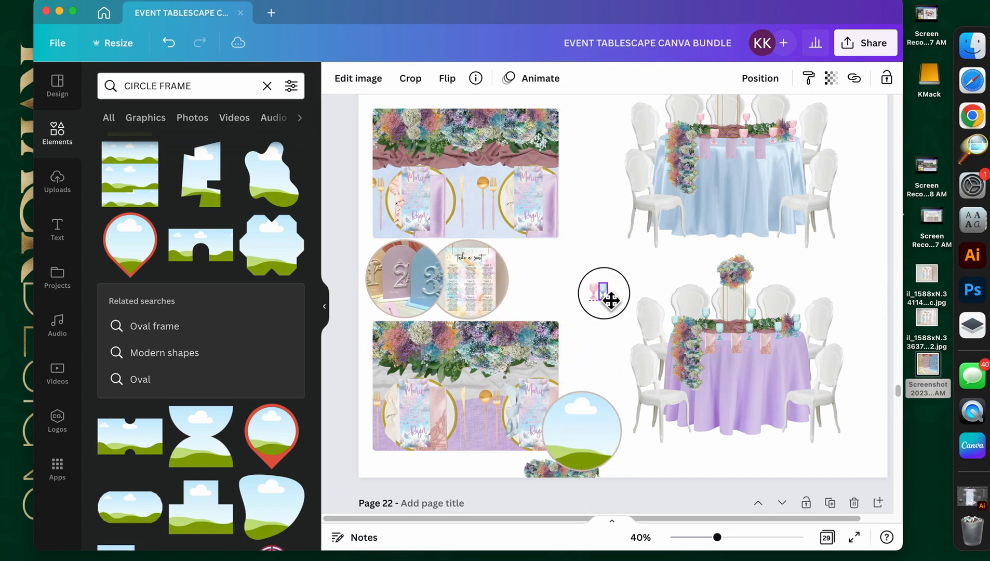
{"action": "left_click", "coordinate": [531, 292]}
Step: Search the elements for CIRCLE LAYOUT and browse the circular frame designs
{"action": "scroll", "coordinate": [206, 228], "scroll_direction": "up", "scroll_amount": 6}
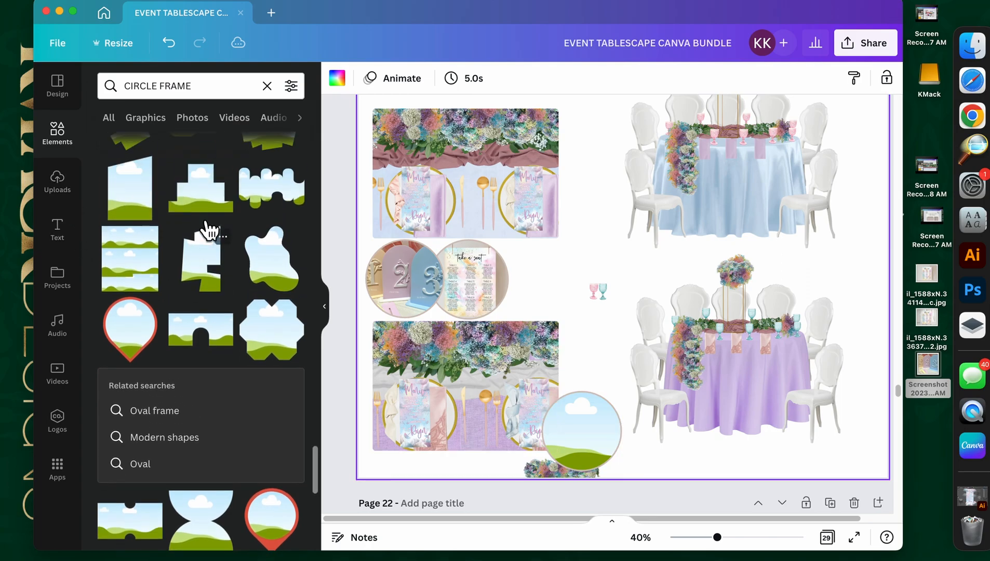
{"action": "left_click", "coordinate": [190, 86]}
{"action": "type", "text": "CIRCLE LAY"}
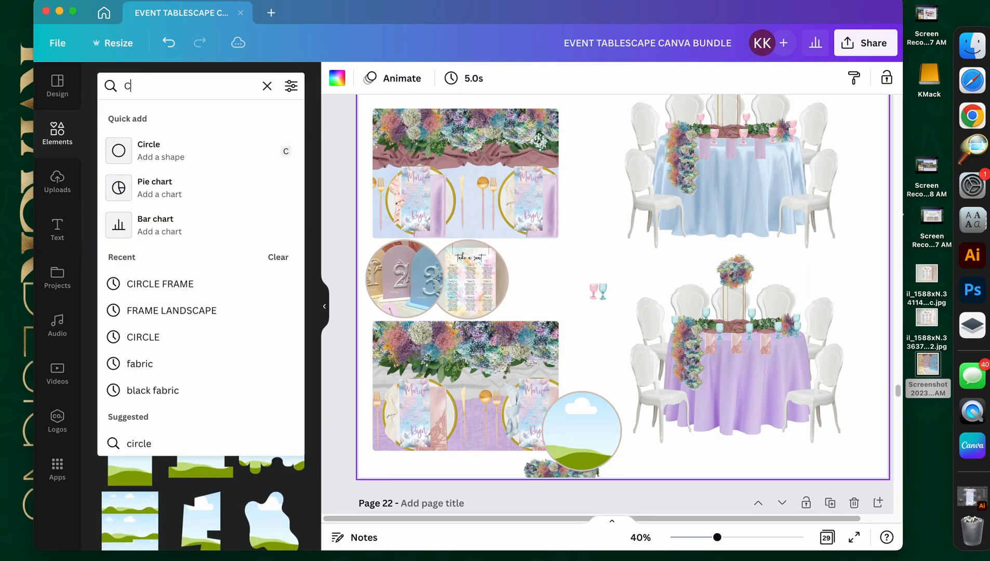
{"action": "type", "text": "OUT"}
{"action": "key", "text": "Return"}
{"action": "scroll", "coordinate": [261, 358], "scroll_direction": "down", "scroll_amount": 5}
{"action": "scroll", "coordinate": [253, 384], "scroll_direction": "down", "scroll_amount": 6}
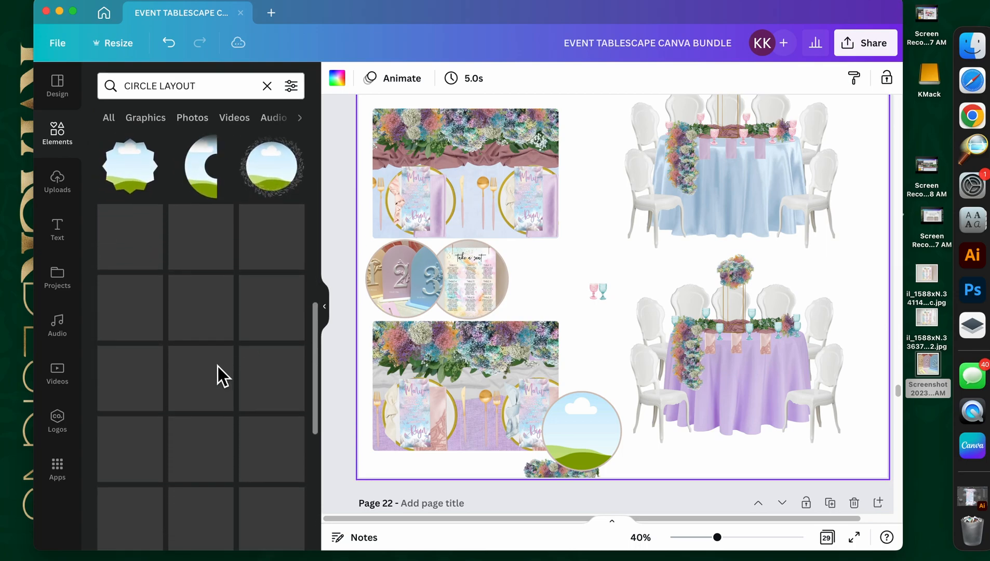
{"action": "scroll", "coordinate": [217, 366], "scroll_direction": "down", "scroll_amount": 3}
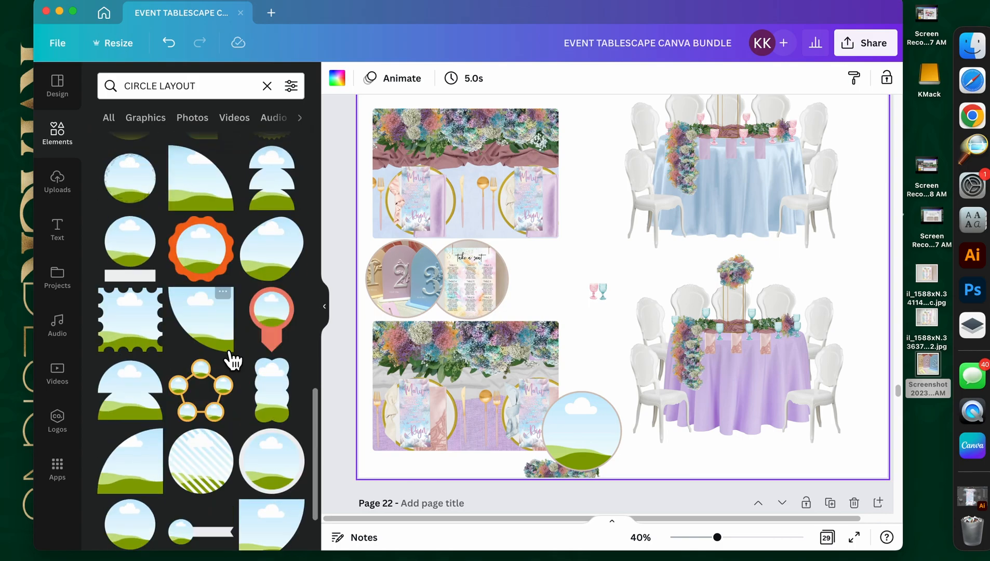
{"action": "scroll", "coordinate": [243, 359], "scroll_direction": "down", "scroll_amount": 3}
{"action": "scroll", "coordinate": [275, 411], "scroll_direction": "down", "scroll_amount": 7}
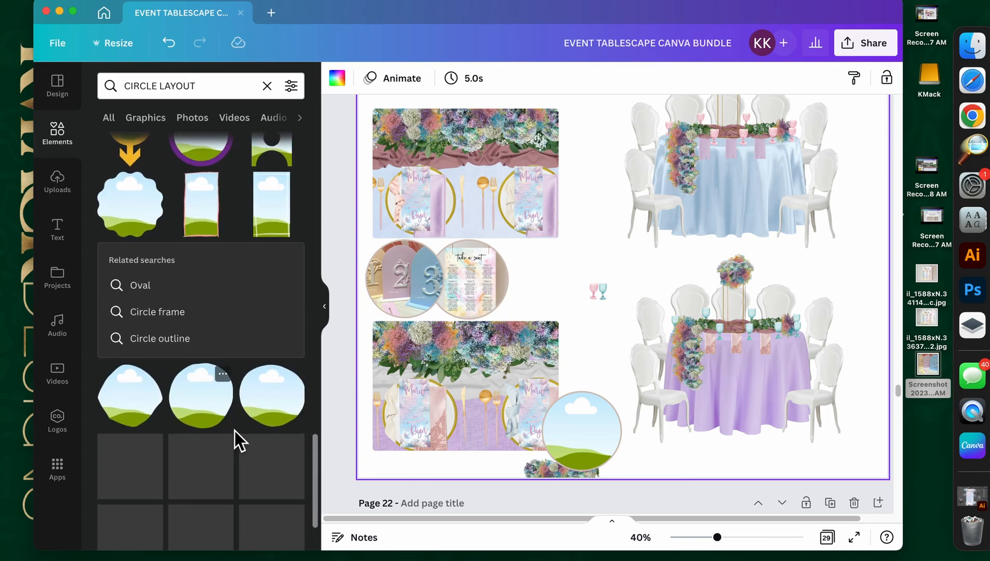
{"action": "scroll", "coordinate": [243, 444], "scroll_direction": "down", "scroll_amount": 2}
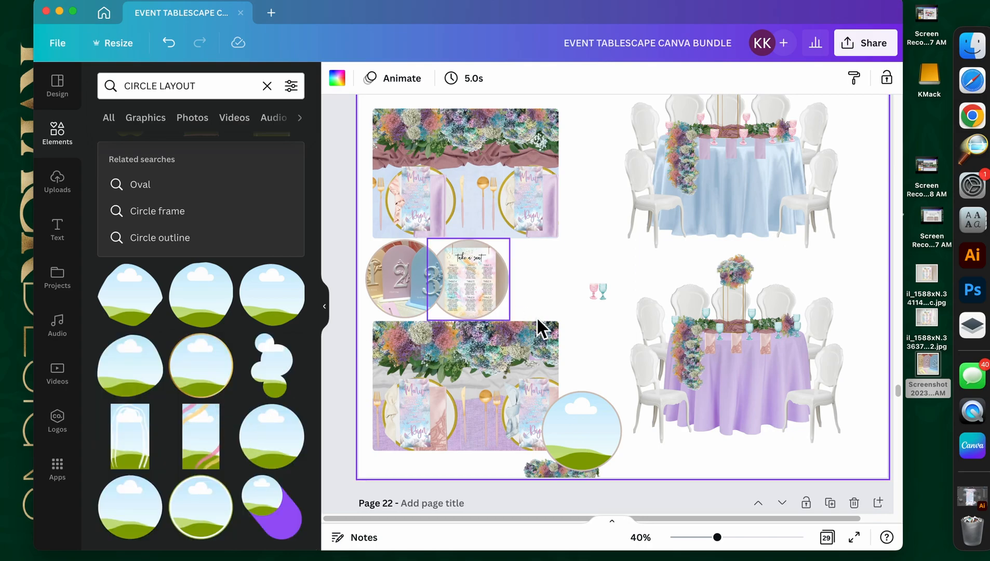
Step: Move the goblet pair beside the seating-chart circle and enlarge it to about 207 × 199
{"action": "left_click_drag", "start_coordinate": [589, 297], "coordinate": [535, 298]}
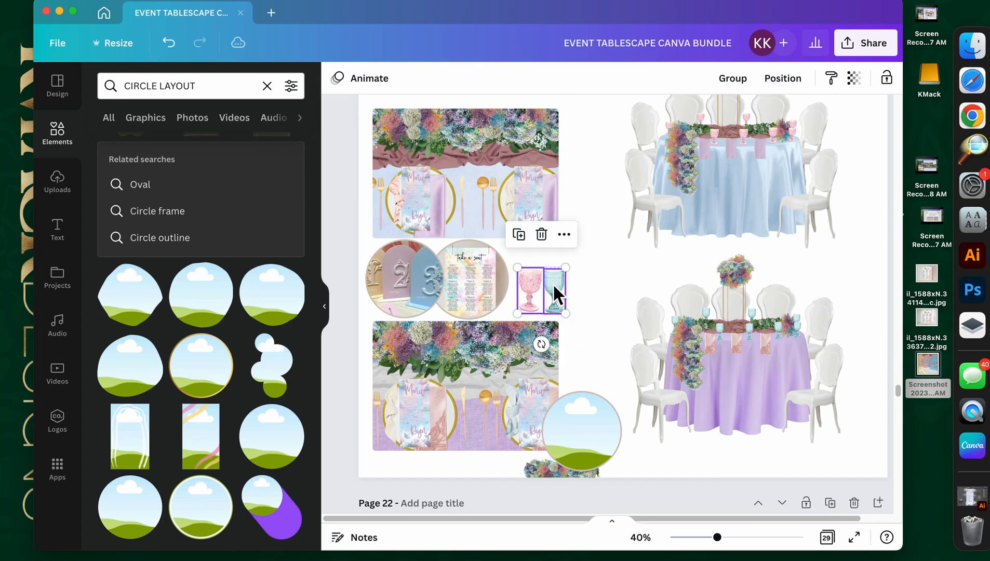
{"action": "left_click_drag", "start_coordinate": [566, 268], "coordinate": [589, 274]}
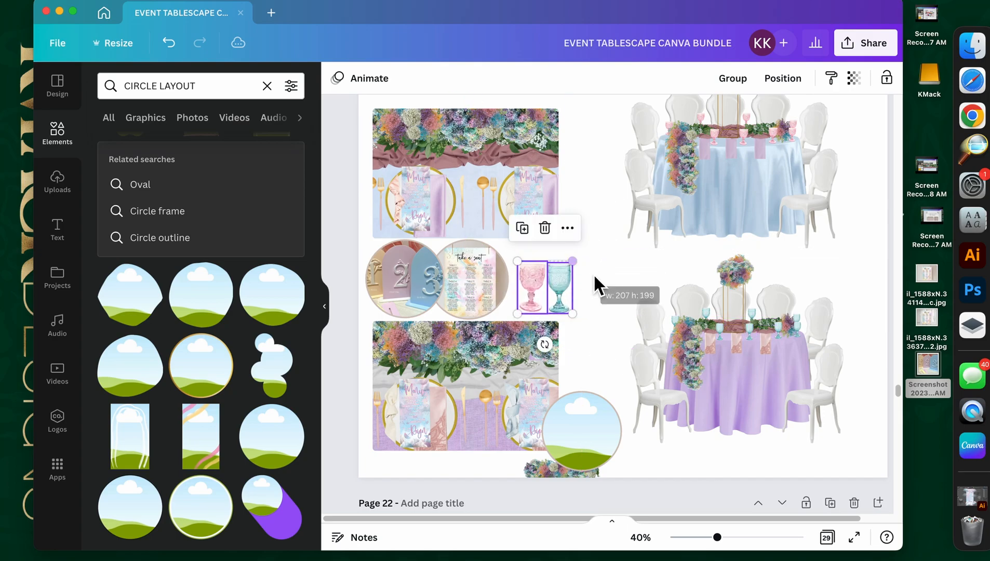
{"action": "left_click", "coordinate": [592, 274]}
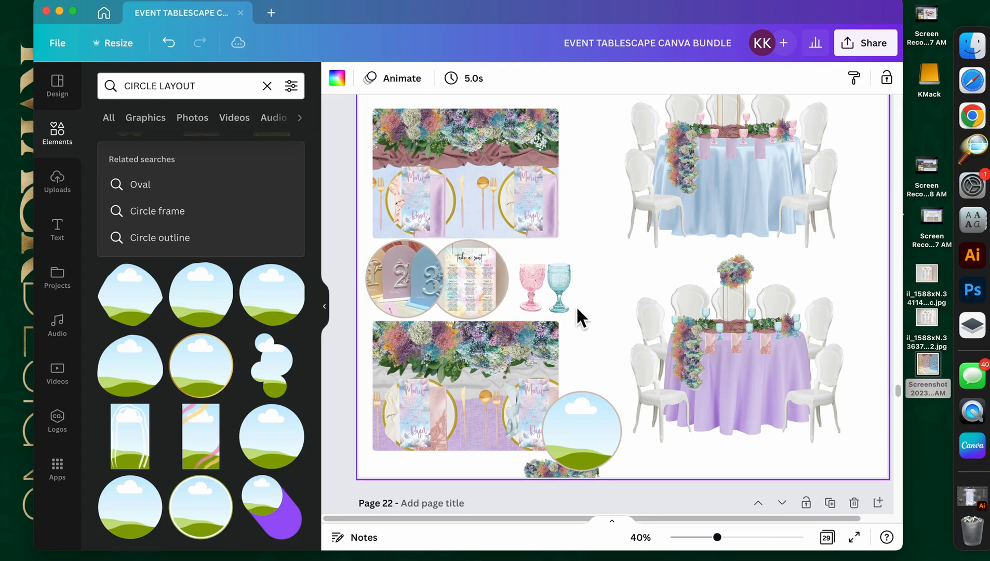
Step: Swap the two goblets so the blue one stands to the left of the pink one
{"action": "left_click", "coordinate": [532, 283]}
{"action": "mouse_move", "coordinate": [532, 283]}
{"action": "left_mouse_down"}
{"action": "mouse_move", "coordinate": [592, 289]}
{"action": "mouse_move", "coordinate": [537, 269]}
{"action": "mouse_move", "coordinate": [542, 296]}
{"action": "left_mouse_up"}
{"action": "left_click", "coordinate": [563, 283], "text": "shift"}
{"action": "left_click", "coordinate": [602, 288]}
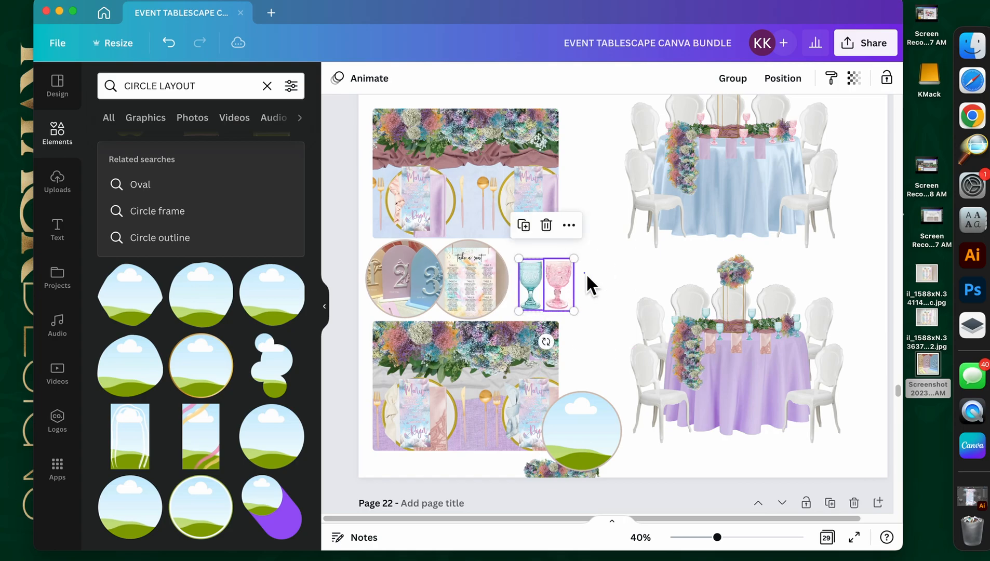
{"action": "left_click", "coordinate": [592, 276]}
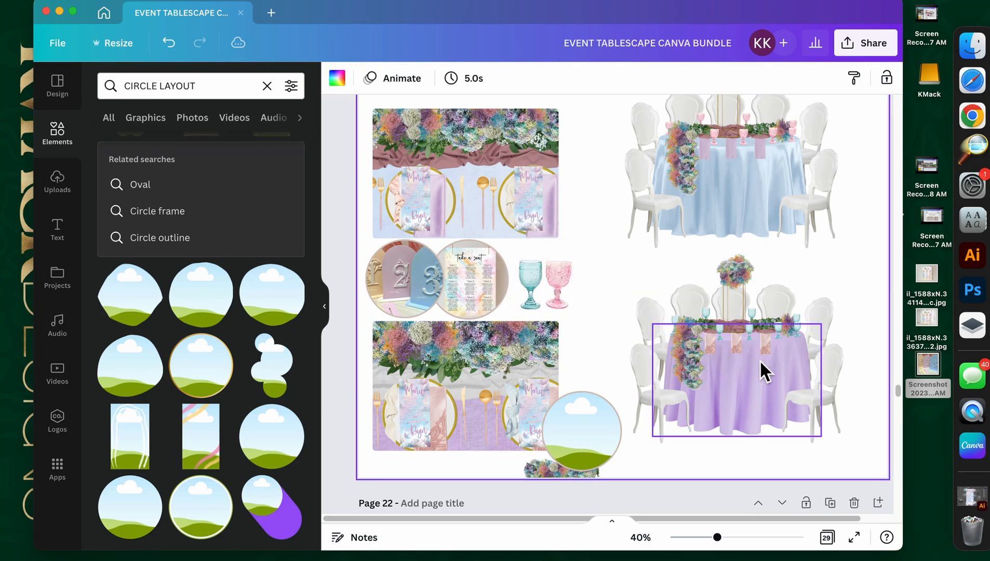
Step: Copy a lilac napkin and a rose marbled napkin from the two tables, enlarge them and overlap them at the lilac setting's upper right corner
{"action": "left_click", "coordinate": [767, 346]}
{"action": "left_click", "coordinate": [733, 148], "text": "shift"}
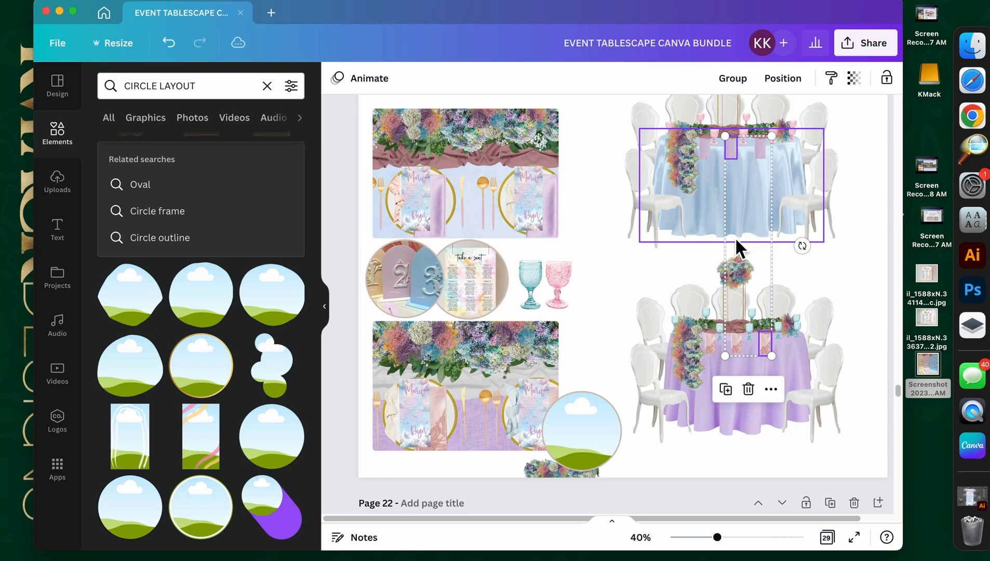
{"action": "left_click", "coordinate": [637, 260]}
{"action": "left_click_drag", "start_coordinate": [734, 154], "coordinate": [584, 244]}
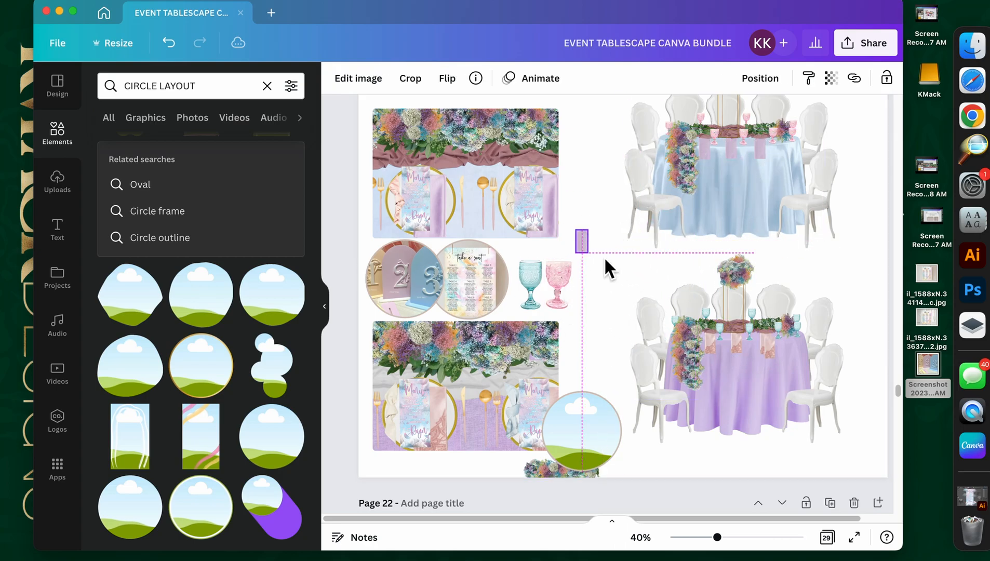
{"action": "left_click_drag", "start_coordinate": [769, 360], "coordinate": [579, 360]}
{"action": "left_click", "coordinate": [606, 255]}
{"action": "left_click", "coordinate": [592, 347]}
{"action": "left_click", "coordinate": [613, 266]}
Step: Stagger the goblets closer together, with the pink one slightly higher and overlapping the blue one
{"action": "left_click_drag", "start_coordinate": [575, 269], "coordinate": [540, 278]}
{"action": "left_click", "coordinate": [526, 283], "text": "shift"}
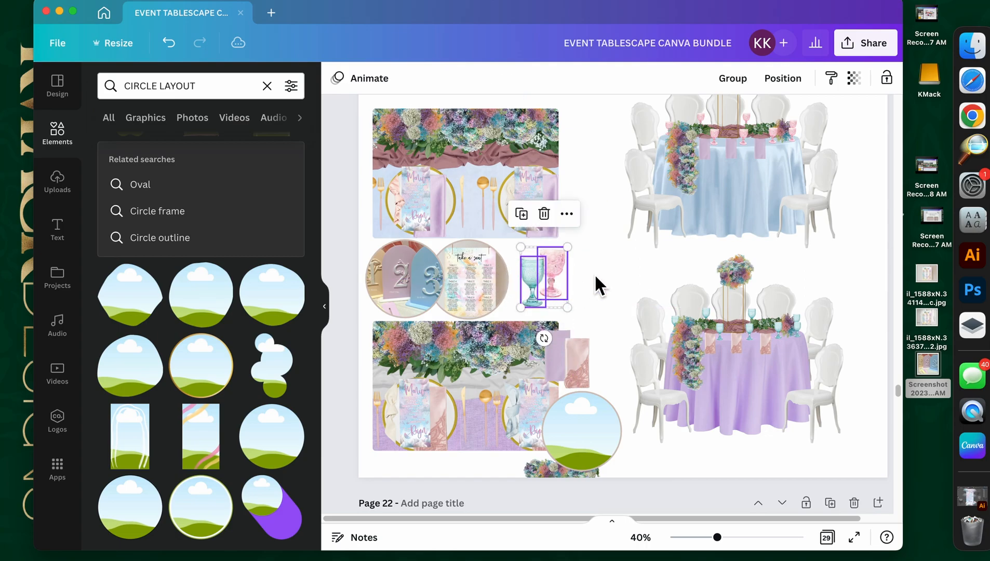
{"action": "left_click", "coordinate": [601, 282]}
Step: Copy the lilac table's floral centerpiece beside the blue place setting and delete its gold stand, keeping only the flower ball
{"action": "scroll", "coordinate": [602, 281], "scroll_direction": "up", "scroll_amount": 1}
{"action": "scroll", "coordinate": [603, 285], "scroll_direction": "up", "scroll_amount": 2}
{"action": "scroll", "coordinate": [610, 290], "scroll_direction": "down", "scroll_amount": 2}
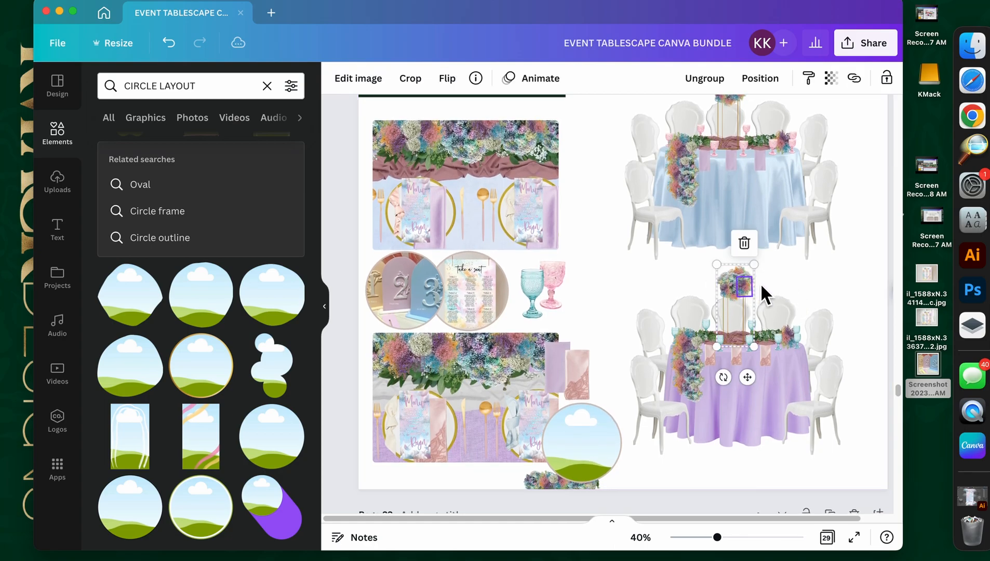
{"action": "left_click", "coordinate": [587, 274]}
{"action": "left_click_drag", "start_coordinate": [728, 282], "coordinate": [588, 239]}
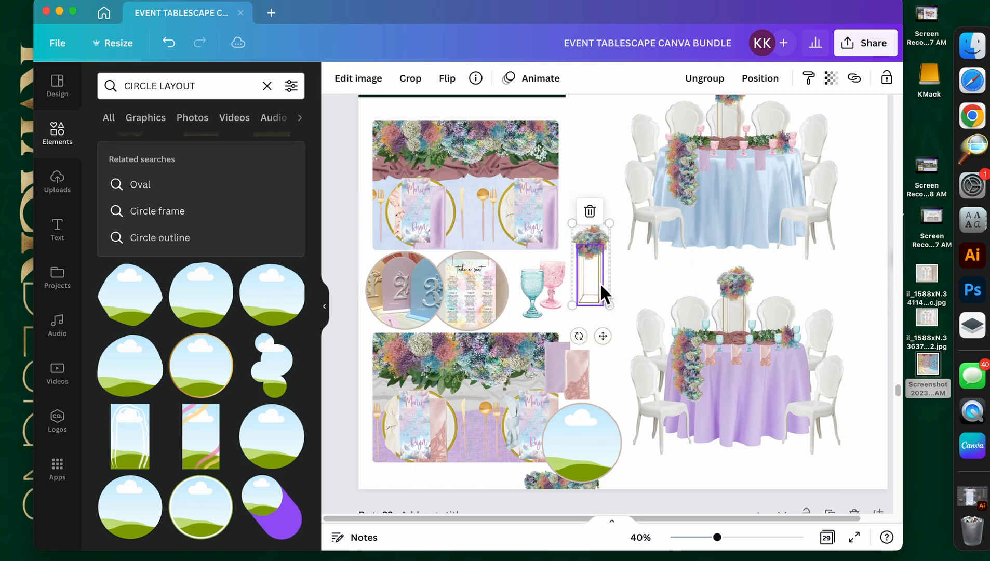
{"action": "double_click", "coordinate": [601, 293]}
{"action": "key", "text": "Delete"}
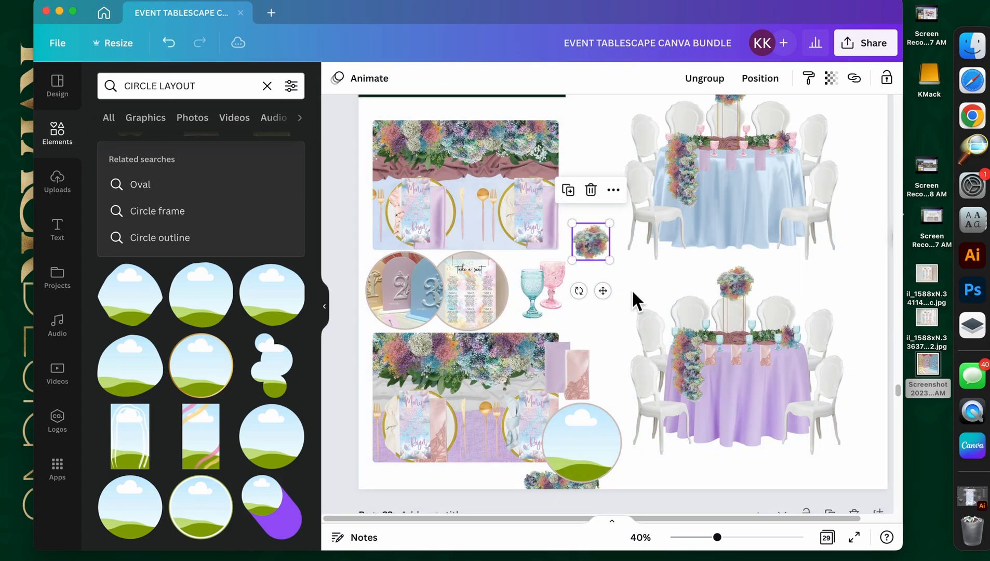
{"action": "left_click", "coordinate": [631, 273]}
Step: Delete the short floral cluster below the lilac place setting, and select a right-hand bloom in the copied flower ball
{"action": "left_click", "coordinate": [542, 480]}
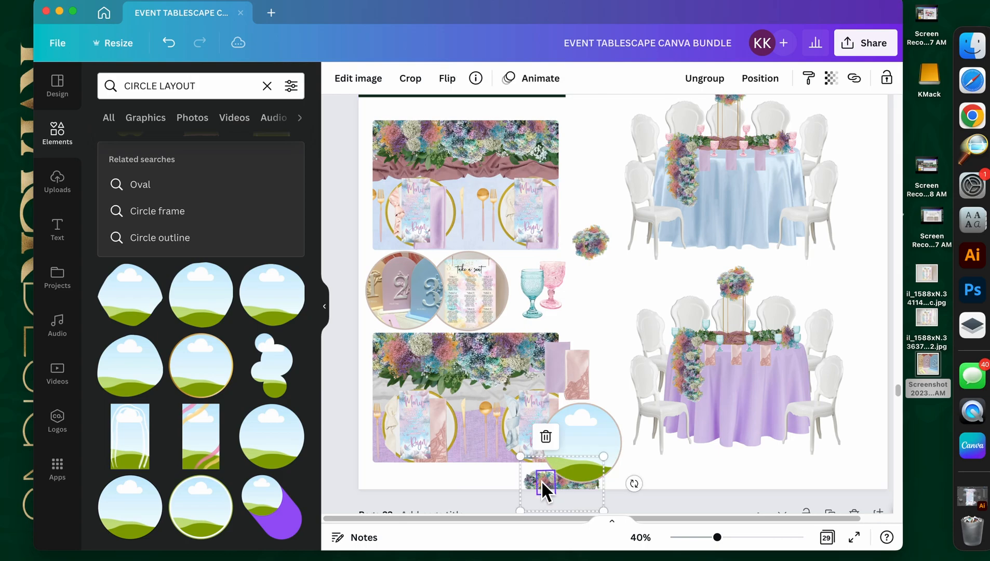
{"action": "key", "text": "Delete"}
{"action": "left_click", "coordinate": [605, 235]}
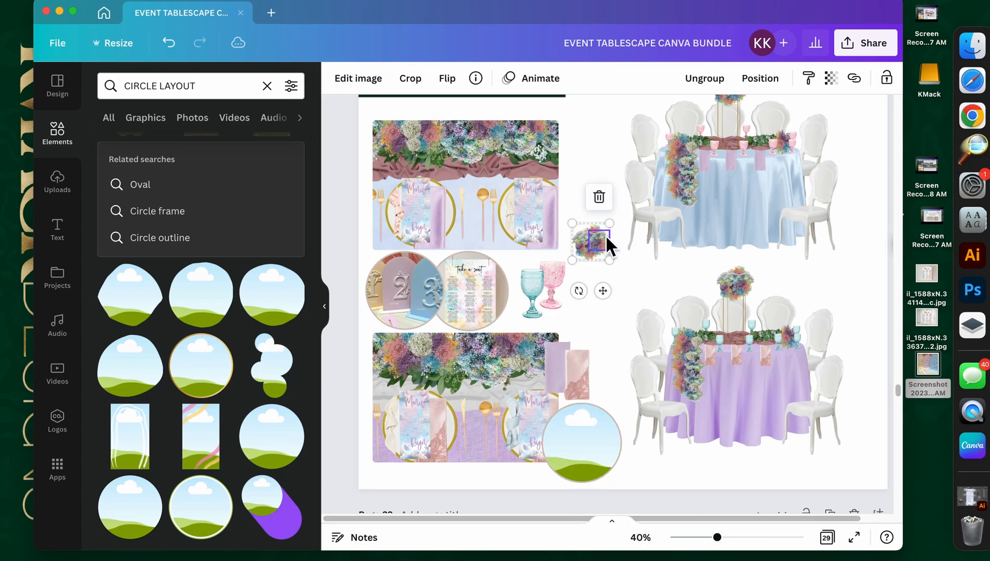
Step: Enlarge the copied flower ball and position it just beside the pink and blue goblets
{"action": "left_click_drag", "start_coordinate": [616, 267], "coordinate": [652, 330]}
{"action": "mouse_move", "coordinate": [626, 288]}
{"action": "left_mouse_down"}
{"action": "mouse_move", "coordinate": [592, 453]}
{"action": "mouse_move", "coordinate": [608, 296]}
{"action": "left_mouse_up"}
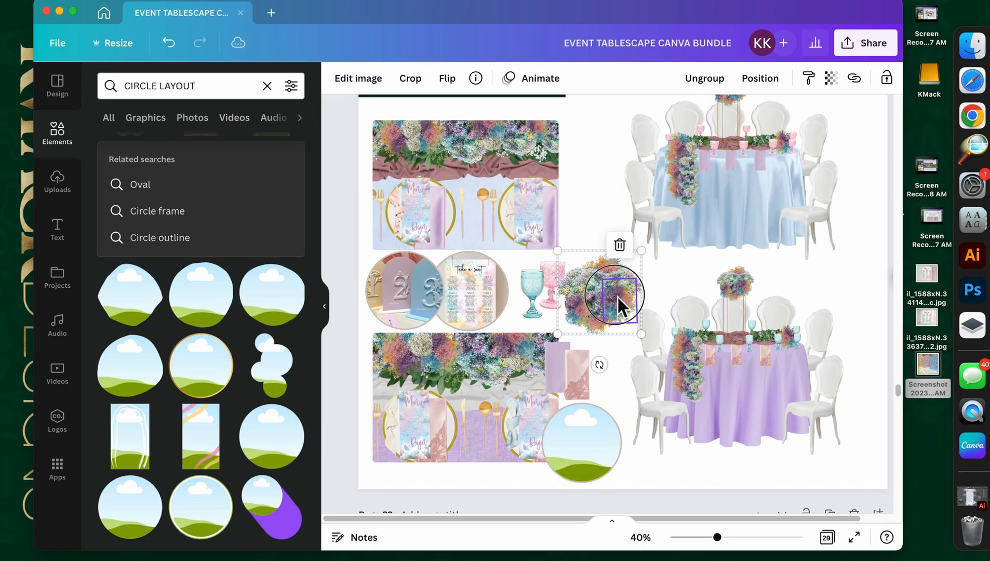
{"action": "mouse_move", "coordinate": [645, 327]}
{"action": "left_mouse_down"}
{"action": "mouse_move", "coordinate": [652, 338]}
{"action": "mouse_move", "coordinate": [617, 301]}
{"action": "mouse_move", "coordinate": [639, 321]}
{"action": "left_mouse_up"}
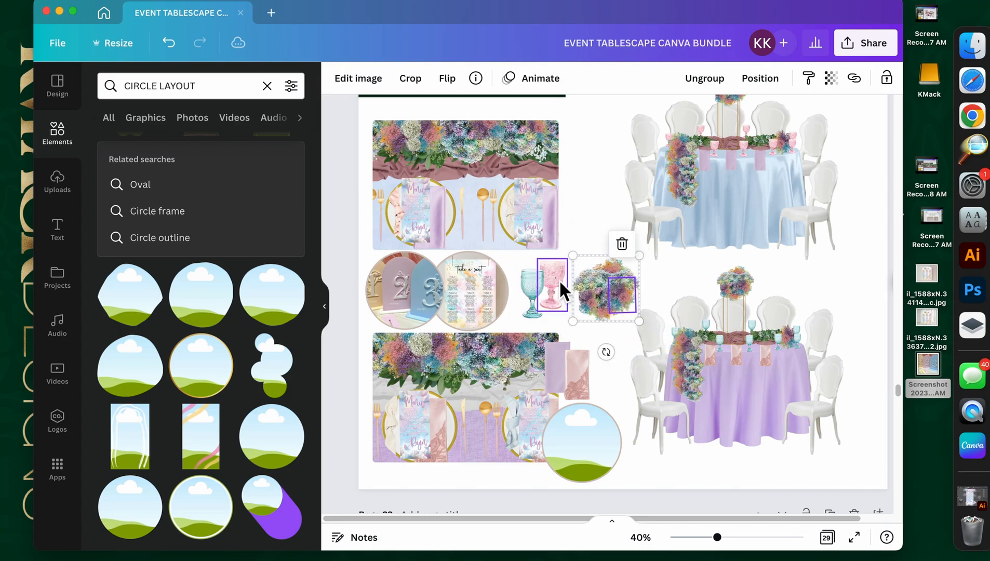
Step: Move the empty circle frame to the blue place setting's upper right corner and shrink it slightly
{"action": "left_click_drag", "start_coordinate": [585, 453], "coordinate": [584, 151]}
{"action": "scroll", "coordinate": [592, 198], "scroll_direction": "up", "scroll_amount": 2}
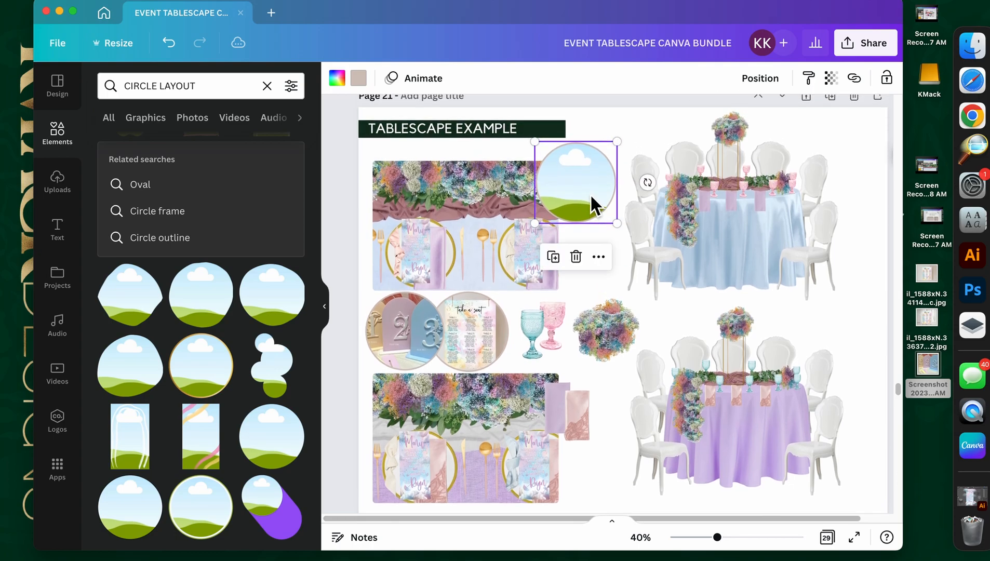
{"action": "left_click_drag", "start_coordinate": [624, 227], "coordinate": [598, 196]}
Step: Move the lilac and rose napkins beside the blue place setting and delete the empty circle frame
{"action": "left_click_drag", "start_coordinate": [599, 389], "coordinate": [582, 278]}
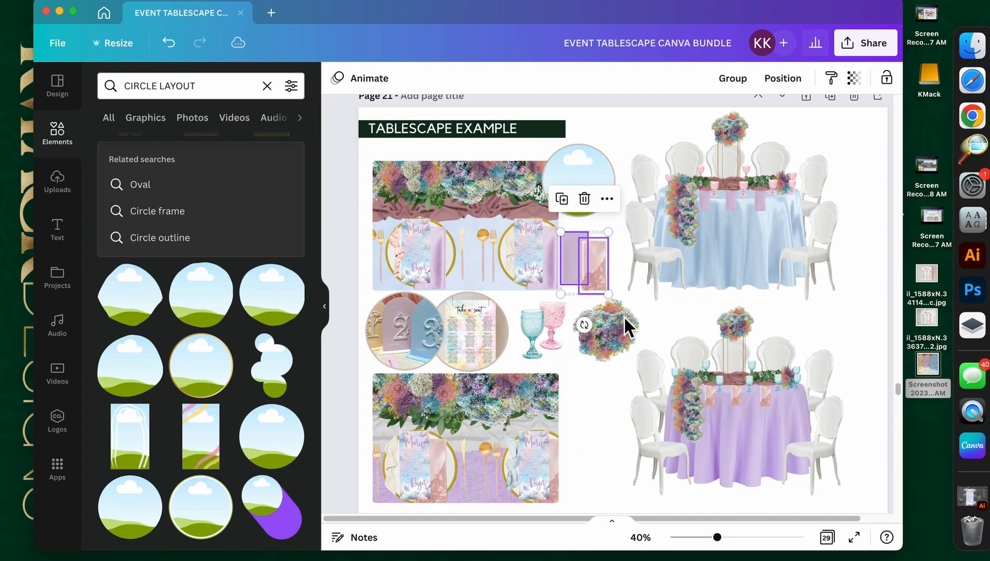
{"action": "left_click", "coordinate": [594, 179]}
{"action": "key", "text": "Delete"}
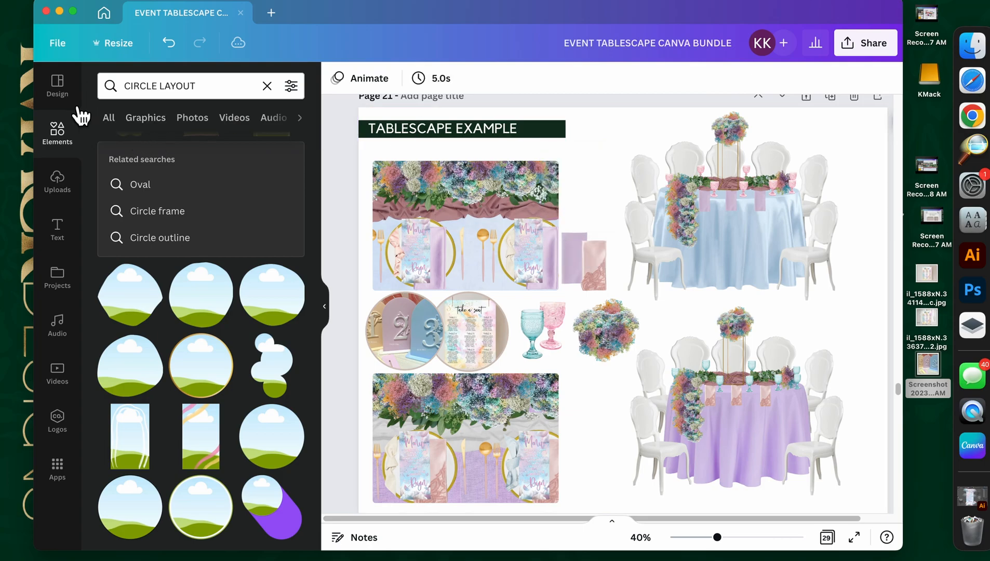
Step: Search the elements for CIRCLE, add the solid white circle graphic and shrink it beside the blue place setting
{"action": "left_click", "coordinate": [57, 132]}
{"action": "left_click", "coordinate": [154, 103]}
{"action": "type", "text": "CIRC"}
{"action": "key", "text": "Return"}
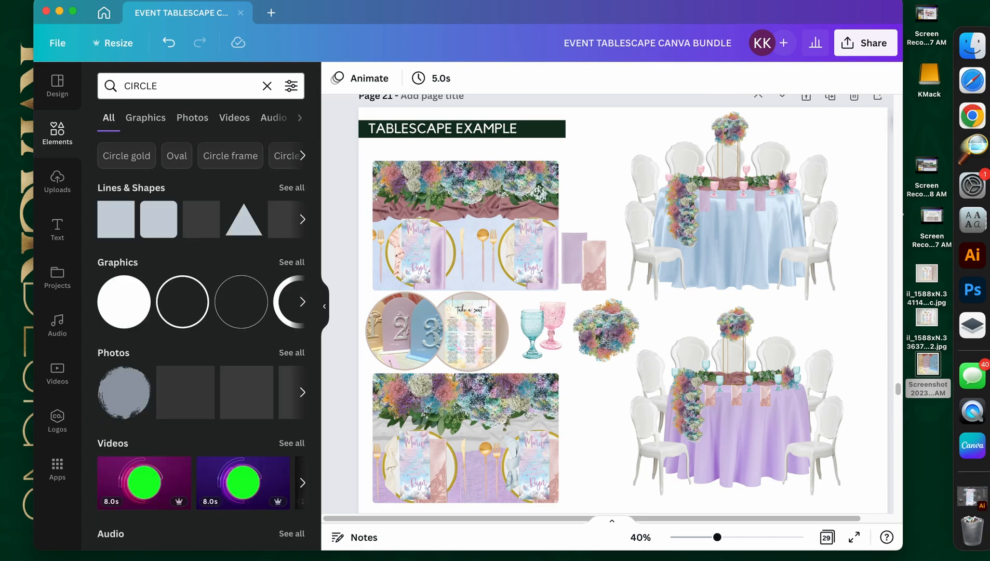
{"action": "left_click", "coordinate": [136, 310]}
{"action": "left_click_drag", "start_coordinate": [708, 398], "coordinate": [594, 307]}
Step: Recolor the circle with the taupe document color and place it at the blue place setting's upper right corner
{"action": "left_click", "coordinate": [390, 79]}
{"action": "left_click", "coordinate": [344, 84]}
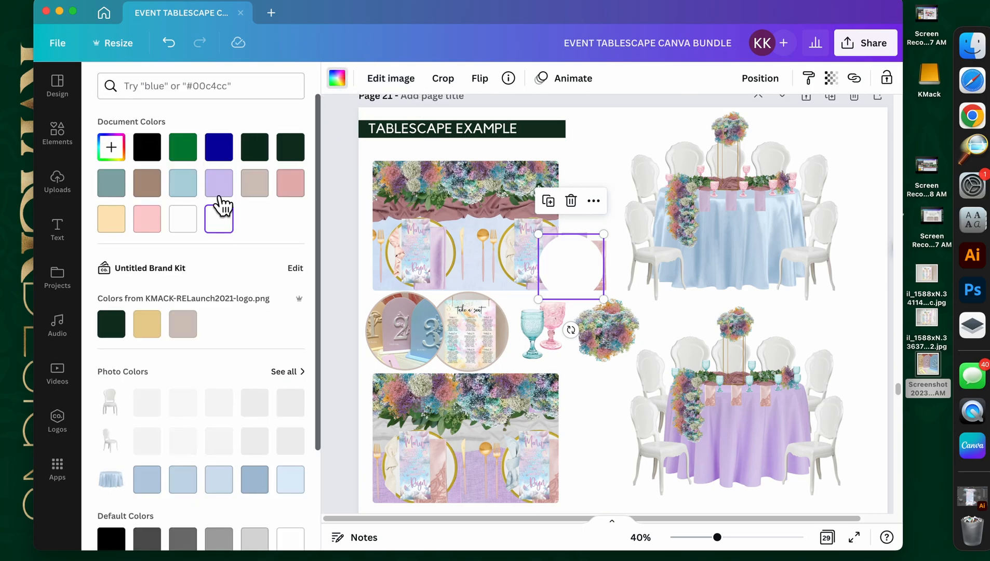
{"action": "left_click", "coordinate": [255, 183]}
{"action": "left_click_drag", "start_coordinate": [612, 310], "coordinate": [609, 200]}
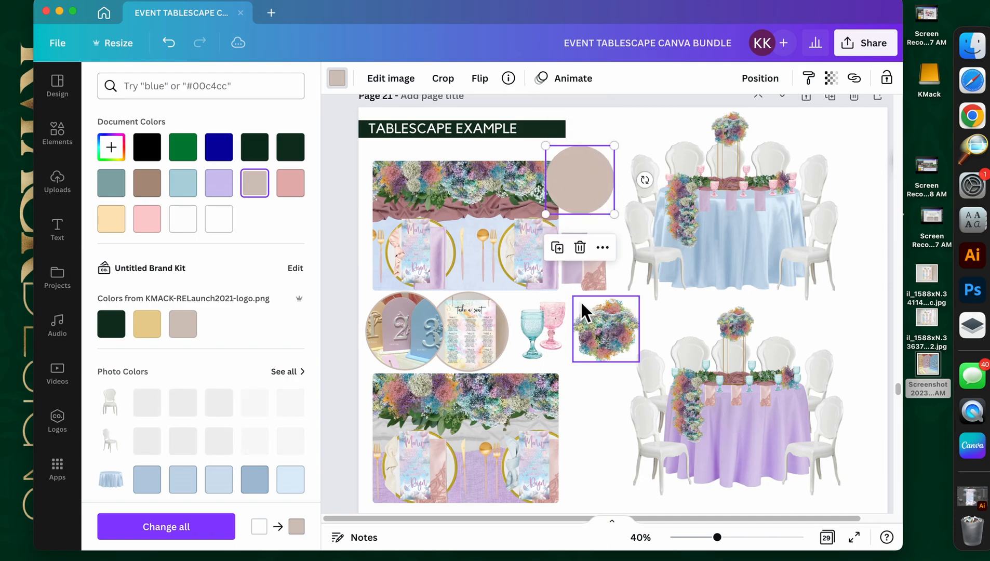
Step: Try to place the two goblets on top of the taupe circle
{"action": "left_click", "coordinate": [552, 321]}
{"action": "left_click", "coordinate": [527, 338], "text": "shift"}
{"action": "left_click_drag", "start_coordinate": [530, 332], "coordinate": [571, 192]}
{"action": "right_click", "coordinate": [573, 196]}
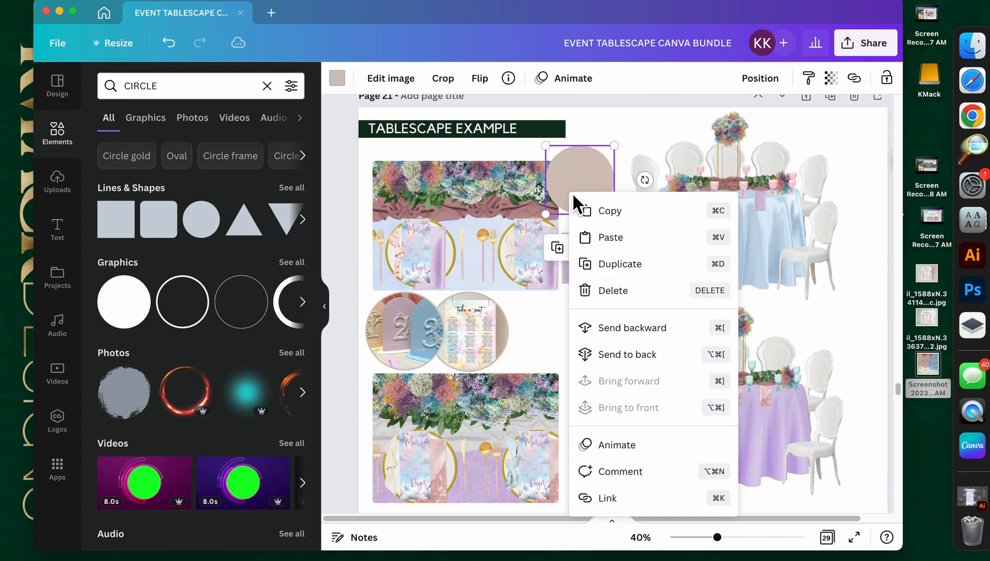
{"action": "left_click", "coordinate": [535, 315]}
{"action": "key", "text": "super+z"}
{"action": "right_click", "coordinate": [546, 332]}
{"action": "left_click", "coordinate": [542, 324]}
{"action": "left_click", "coordinate": [560, 315], "text": "shift"}
{"action": "right_click", "coordinate": [558, 317]}
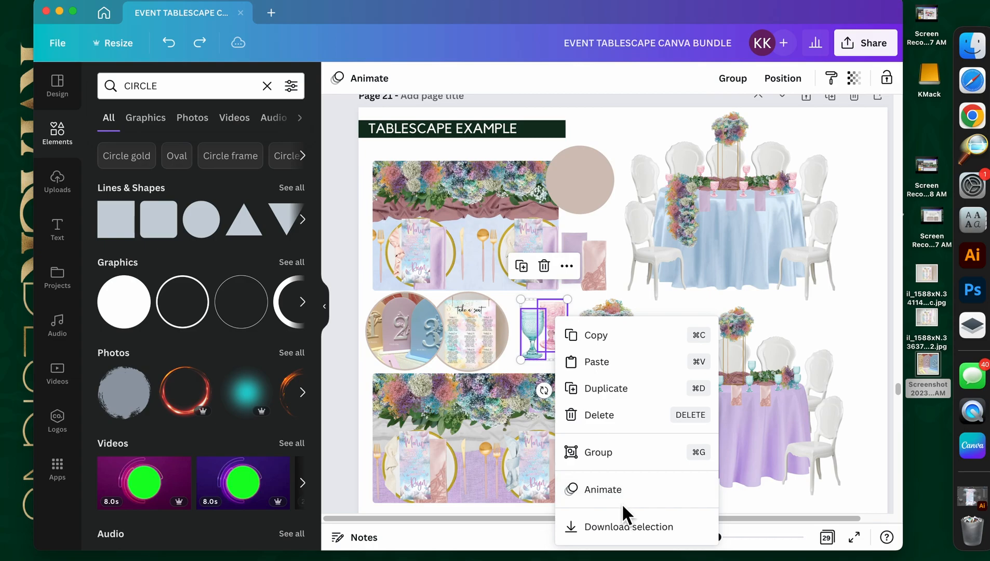
{"action": "left_click", "coordinate": [506, 333]}
{"action": "left_click_drag", "start_coordinate": [566, 355], "coordinate": [537, 324]}
{"action": "right_click", "coordinate": [537, 320]}
{"action": "left_click", "coordinate": [511, 327]}
{"action": "left_click", "coordinate": [535, 324]}
{"action": "left_click", "coordinate": [560, 317], "text": "shift"}
{"action": "right_click", "coordinate": [559, 317]}
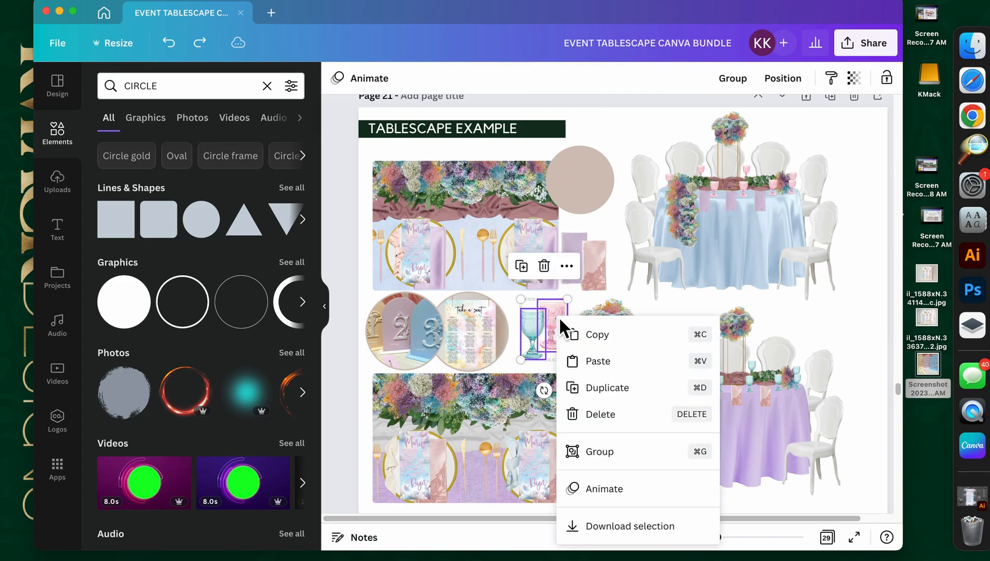
{"action": "left_click", "coordinate": [783, 78]}
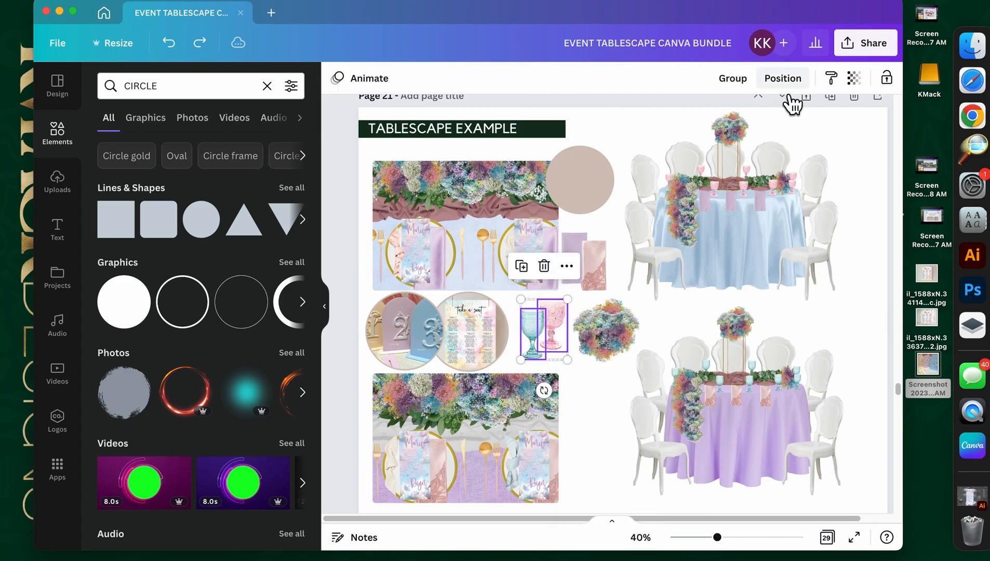
{"action": "left_click", "coordinate": [680, 192]}
{"action": "left_click", "coordinate": [580, 372]}
{"action": "left_click", "coordinate": [556, 319]}
Step: Send the taupe circle to the back and move both goblets onto it
{"action": "left_click", "coordinate": [602, 180]}
{"action": "right_click", "coordinate": [604, 181]}
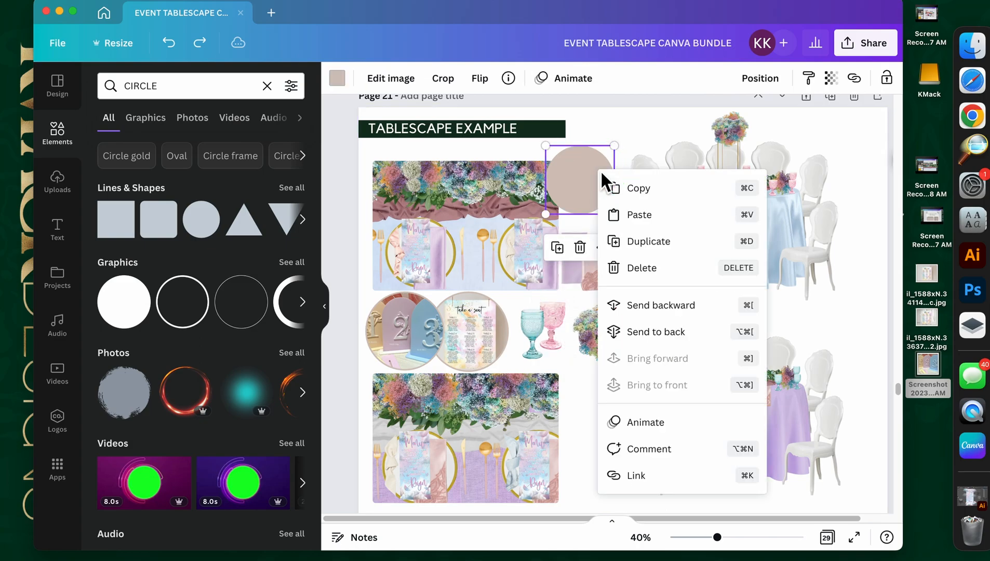
{"action": "left_click", "coordinate": [674, 342]}
{"action": "left_click", "coordinate": [593, 387]}
{"action": "left_click", "coordinate": [549, 331]}
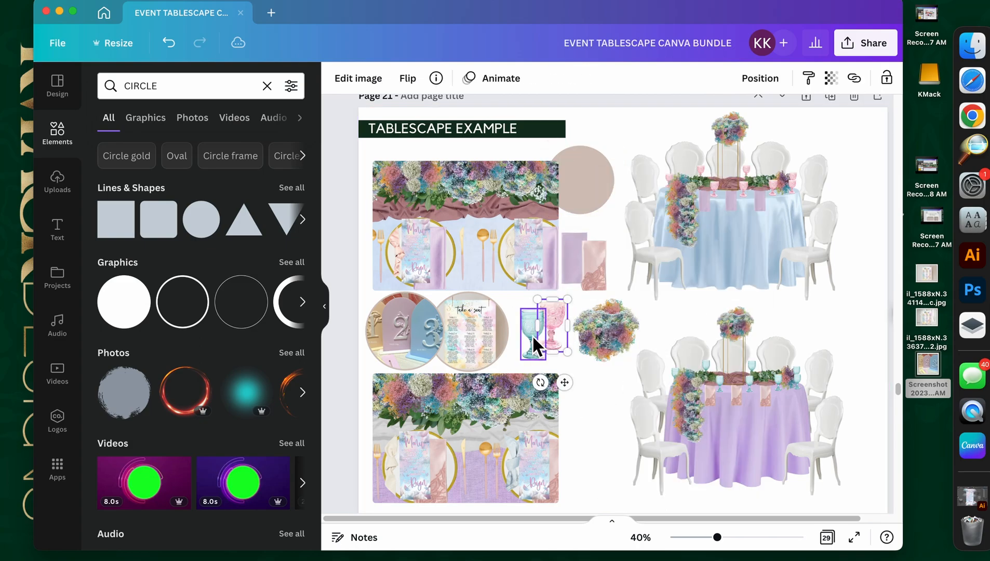
{"action": "left_click", "coordinate": [532, 334], "text": "shift"}
{"action": "left_click_drag", "start_coordinate": [535, 345], "coordinate": [580, 200]}
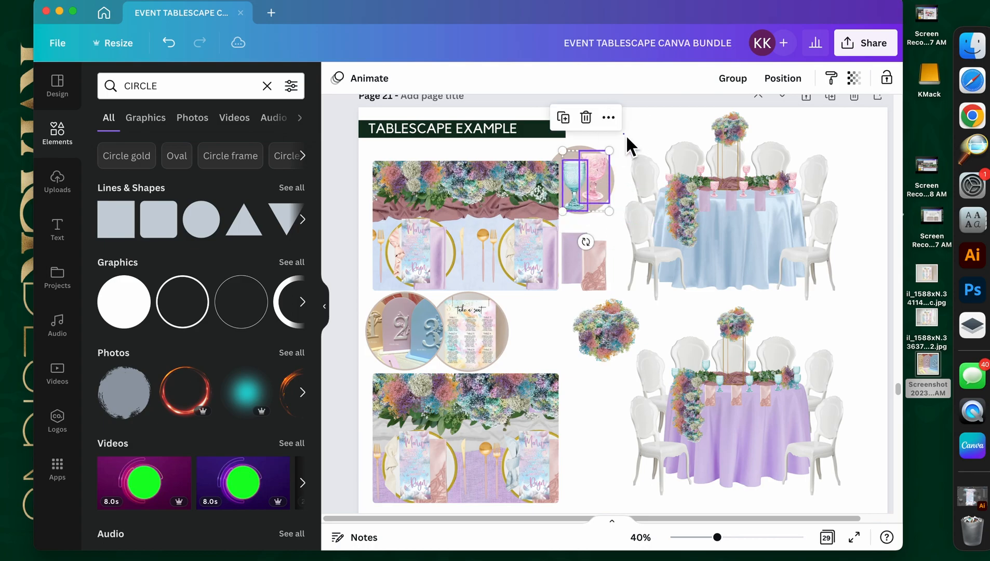
Step: Select the taupe circle together with its goblets and bring them to the front
{"action": "left_click", "coordinate": [625, 134]}
{"action": "left_click_drag", "start_coordinate": [612, 137], "coordinate": [591, 183]}
{"action": "right_click", "coordinate": [591, 184]}
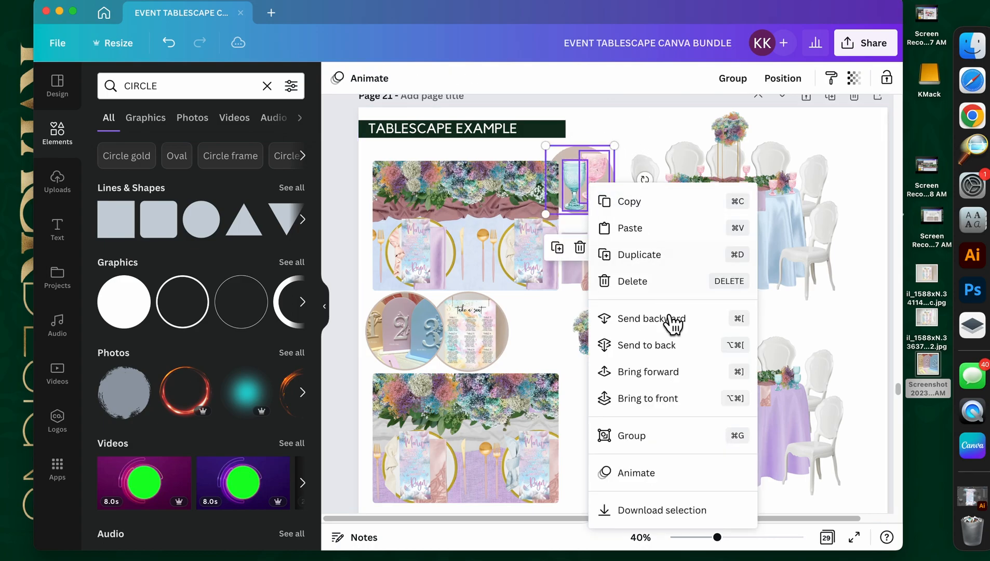
{"action": "left_click", "coordinate": [661, 398]}
Step: Shift the two goblets toward the middle of the taupe circle and shrink them slightly
{"action": "left_click", "coordinate": [626, 139]}
{"action": "left_click", "coordinate": [580, 176]}
{"action": "left_click", "coordinate": [600, 175], "text": "shift"}
{"action": "left_click_drag", "start_coordinate": [601, 175], "coordinate": [596, 178]}
{"action": "left_click_drag", "start_coordinate": [559, 223], "coordinate": [564, 221]}
{"action": "left_click", "coordinate": [610, 142]}
{"action": "left_click_drag", "start_coordinate": [610, 140], "coordinate": [579, 192]}
{"action": "right_click", "coordinate": [579, 192]}
{"action": "left_click", "coordinate": [613, 149]}
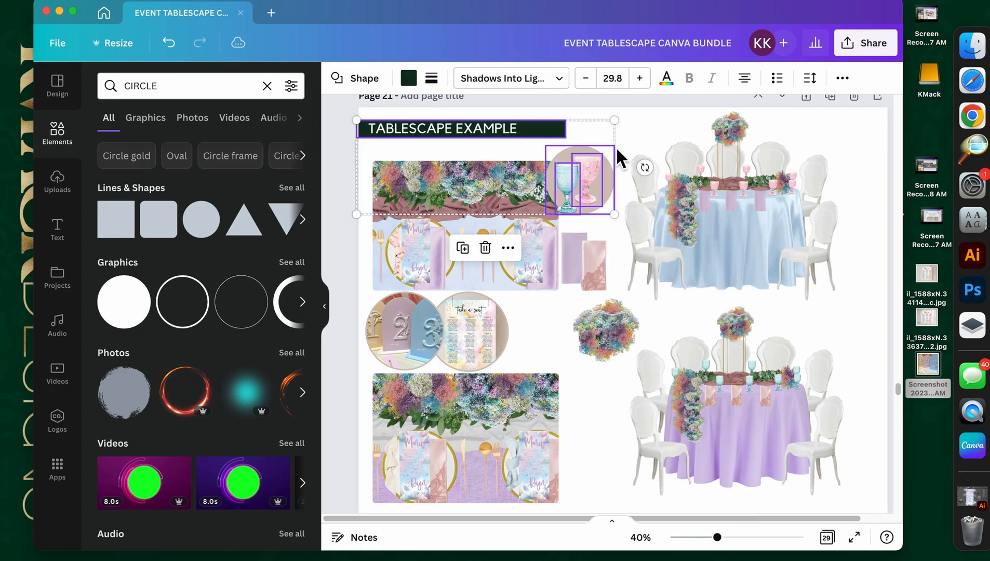
{"action": "left_click", "coordinate": [618, 144]}
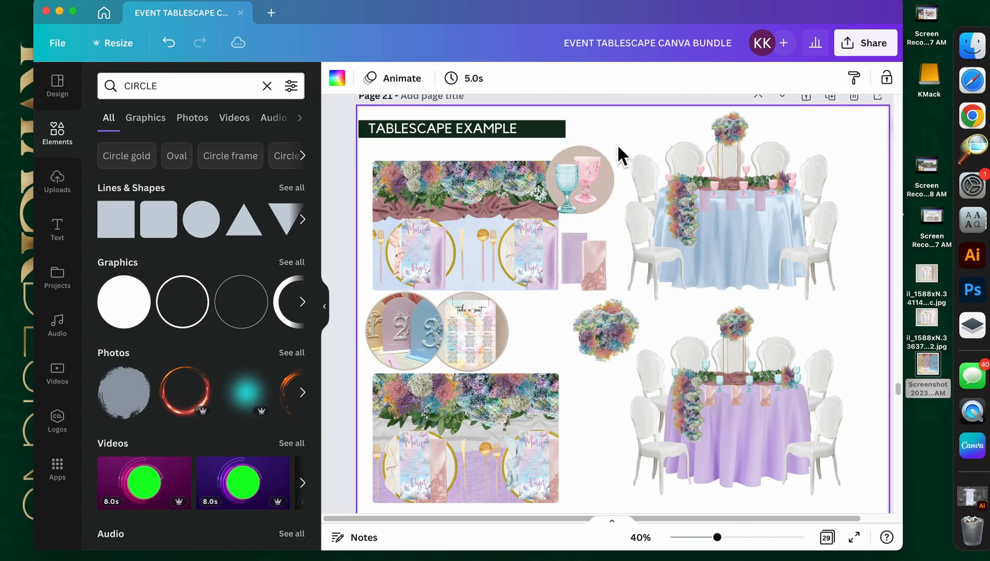
Step: Shrink the circle with its goblets beside the seating chart photo, in front of the other images, and group them
{"action": "left_click", "coordinate": [585, 190]}
{"action": "left_click_drag", "start_coordinate": [607, 202], "coordinate": [536, 313]}
{"action": "right_click", "coordinate": [536, 313]}
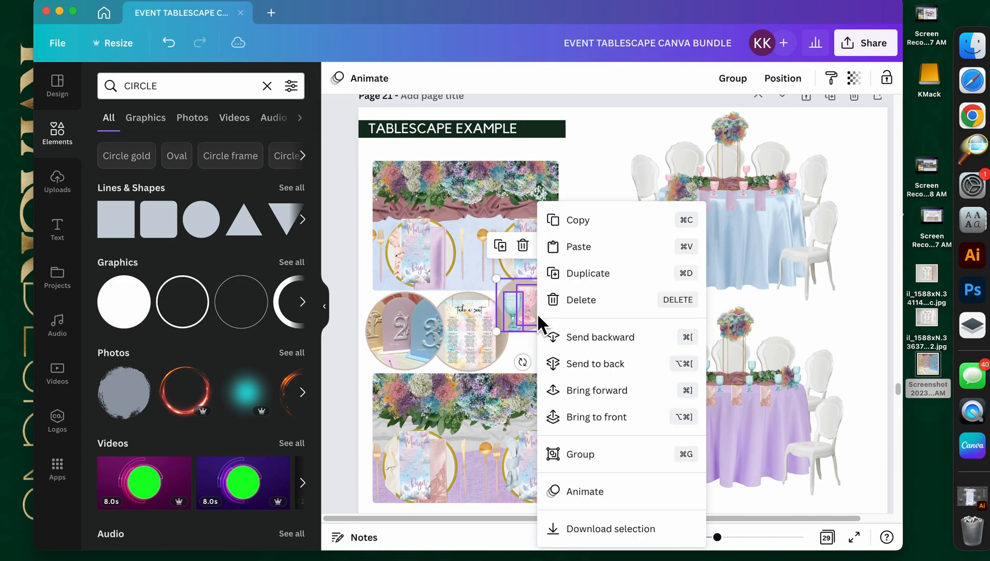
{"action": "left_click", "coordinate": [597, 417]}
{"action": "left_click_drag", "start_coordinate": [550, 278], "coordinate": [549, 289]}
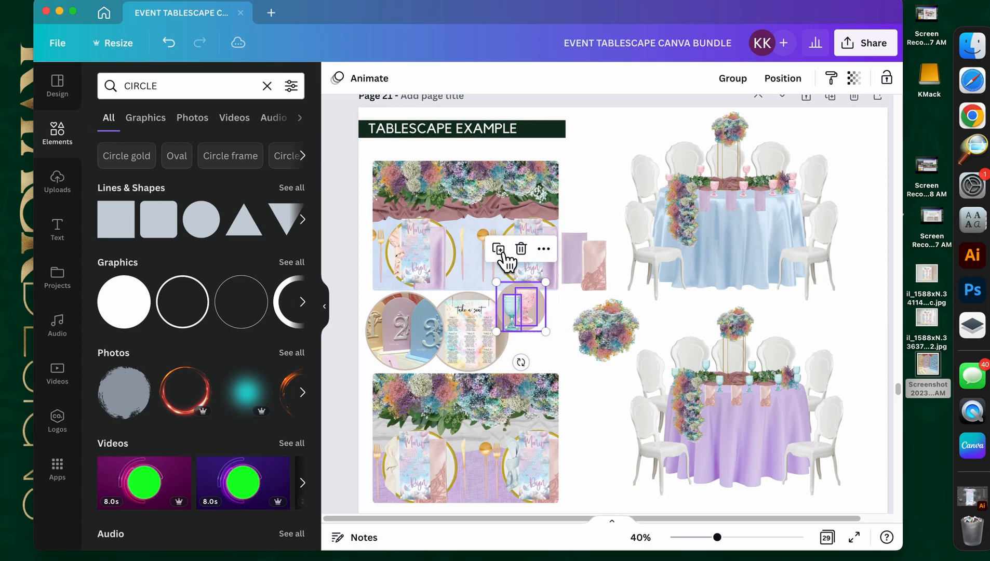
{"action": "left_click", "coordinate": [746, 82]}
{"action": "mouse_move", "coordinate": [546, 331]}
{"action": "left_mouse_down"}
{"action": "mouse_move", "coordinate": [553, 340]}
{"action": "mouse_move", "coordinate": [550, 325]}
{"action": "left_mouse_up"}
Step: Move the flower ball to the blue setting's upper right corner, and place a copy of the goblet circle diagonally below the original
{"action": "left_click", "coordinate": [611, 328]}
{"action": "left_click_drag", "start_coordinate": [611, 344], "coordinate": [595, 195]}
{"action": "left_click", "coordinate": [552, 323]}
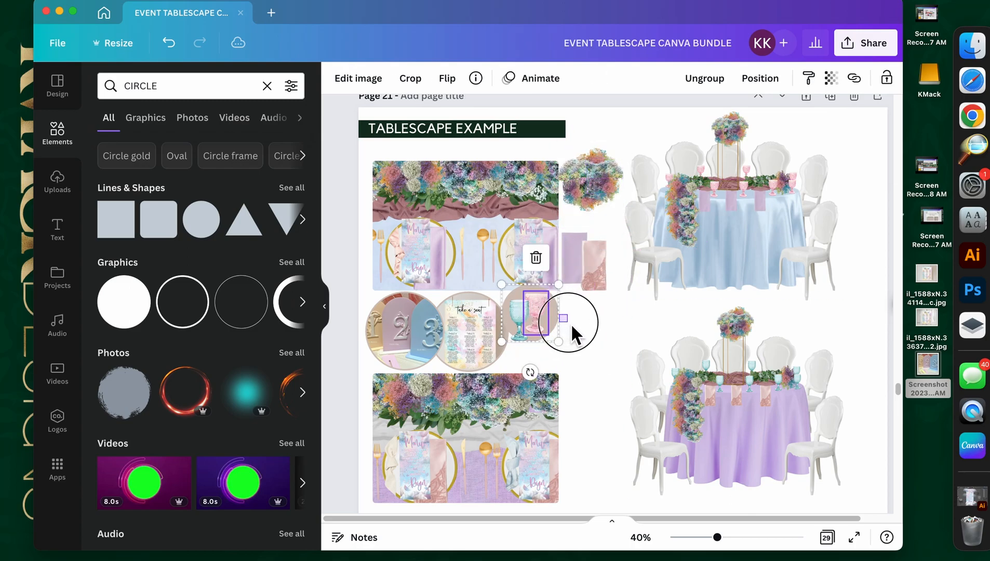
{"action": "left_click", "coordinate": [558, 341]}
{"action": "left_click_drag", "start_coordinate": [560, 344], "coordinate": [580, 368]}
Step: Try to place the lilac and rose napkins on the copied goblet circle
{"action": "left_click", "coordinate": [606, 315]}
{"action": "left_click", "coordinate": [593, 275]}
{"action": "left_click", "coordinate": [572, 264], "text": "shift"}
{"action": "left_click_drag", "start_coordinate": [570, 262], "coordinate": [565, 365]}
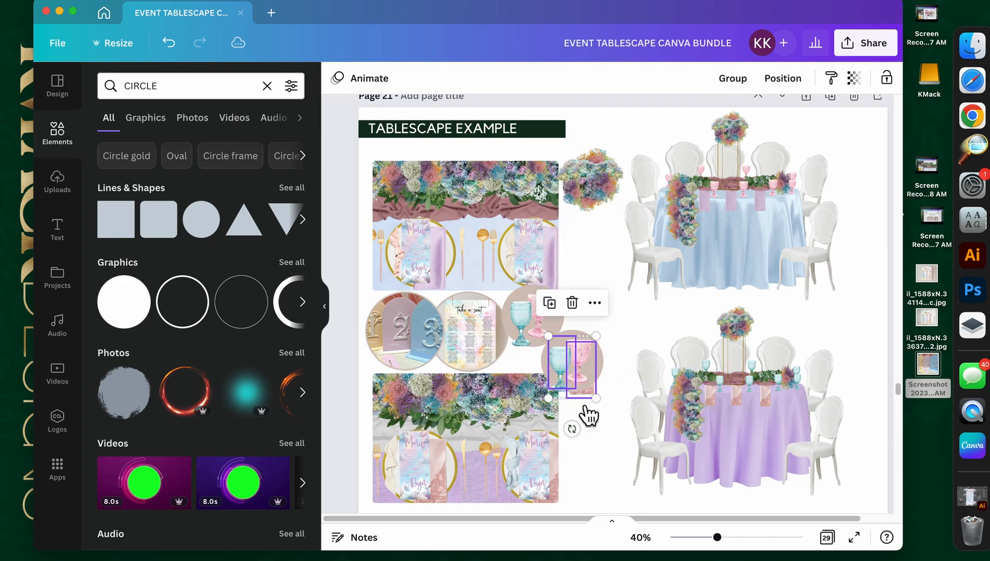
{"action": "right_click", "coordinate": [579, 400]}
{"action": "left_click", "coordinate": [543, 441]}
{"action": "key", "text": "super+z"}
{"action": "left_click", "coordinate": [582, 282]}
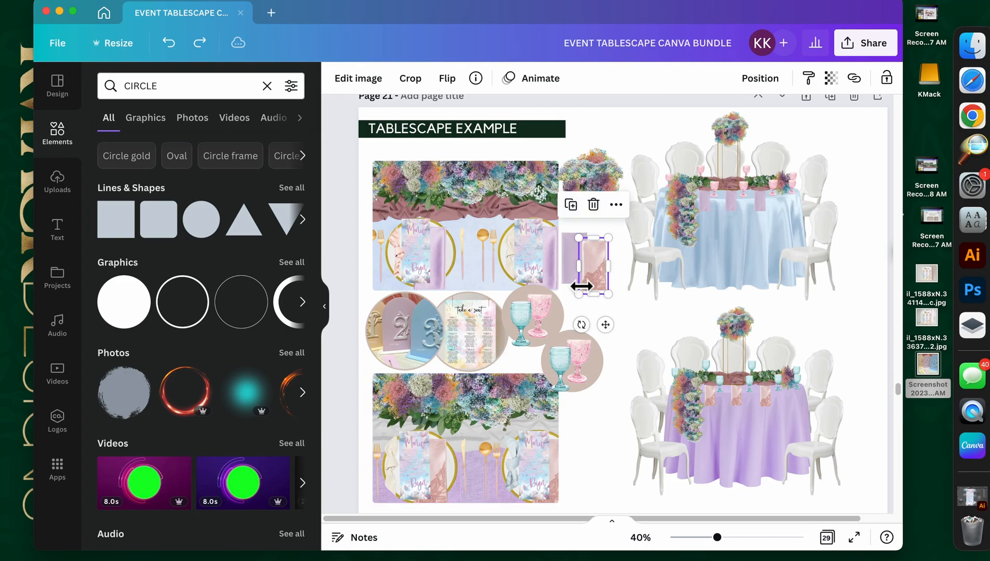
{"action": "left_click", "coordinate": [568, 261], "text": "shift"}
{"action": "right_click", "coordinate": [568, 261]}
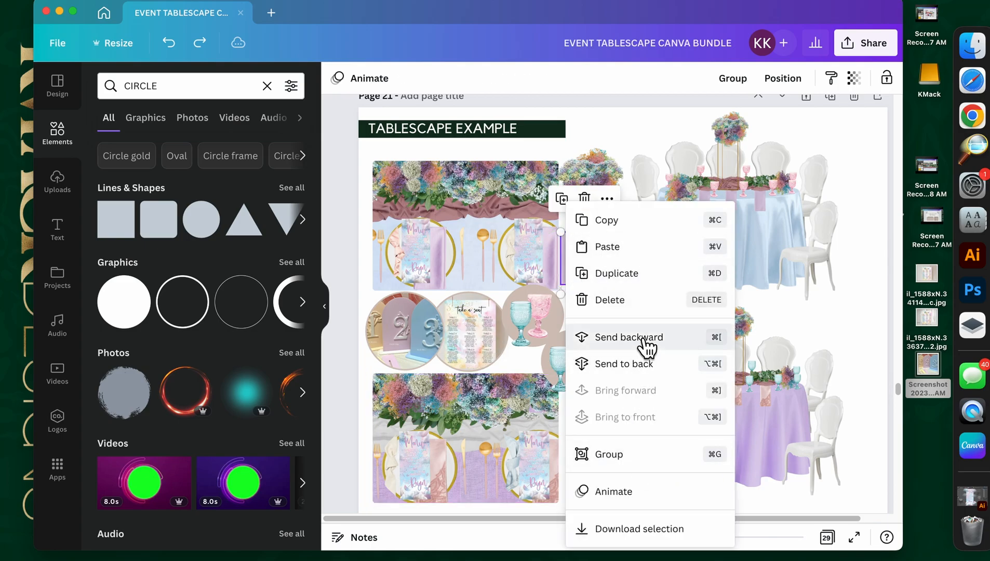
{"action": "left_click", "coordinate": [580, 271]}
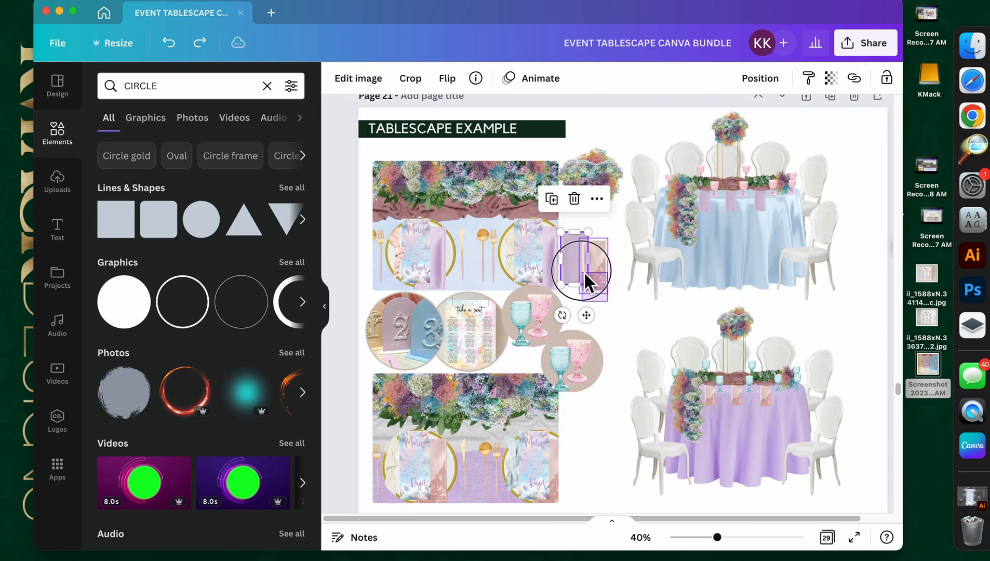
{"action": "left_click", "coordinate": [585, 274], "text": "shift"}
{"action": "left_click_drag", "start_coordinate": [717, 537], "coordinate": [737, 538]}
{"action": "right_click", "coordinate": [587, 274]}
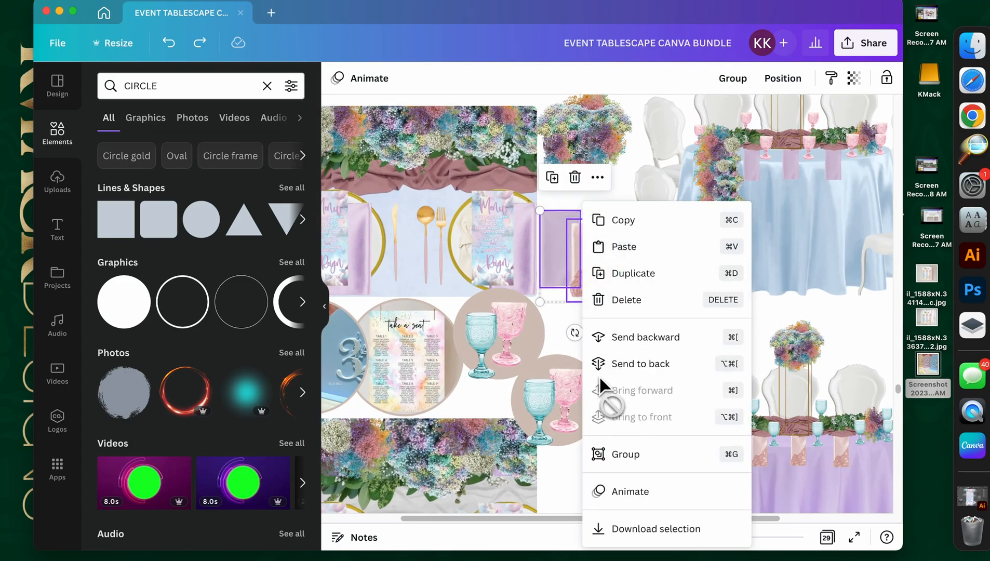
{"action": "left_click", "coordinate": [568, 344]}
Step: Send the copied goblet circle to the back and move the two napkins onto it
{"action": "left_click", "coordinate": [564, 376]}
{"action": "right_click", "coordinate": [564, 376]}
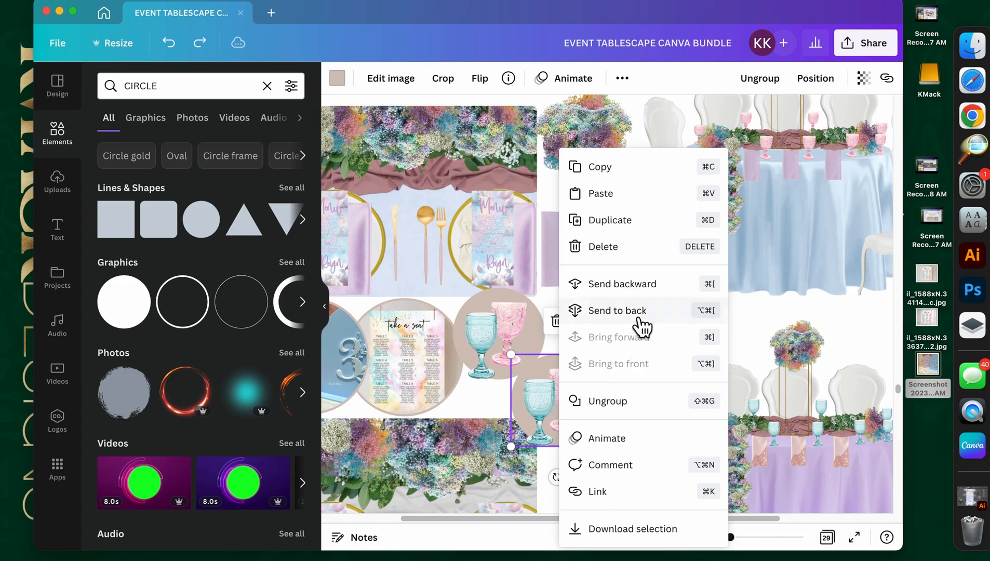
{"action": "left_click", "coordinate": [639, 317]}
{"action": "left_click", "coordinate": [575, 276]}
{"action": "left_click", "coordinate": [557, 259], "text": "shift"}
{"action": "left_click_drag", "start_coordinate": [557, 259], "coordinate": [543, 399]}
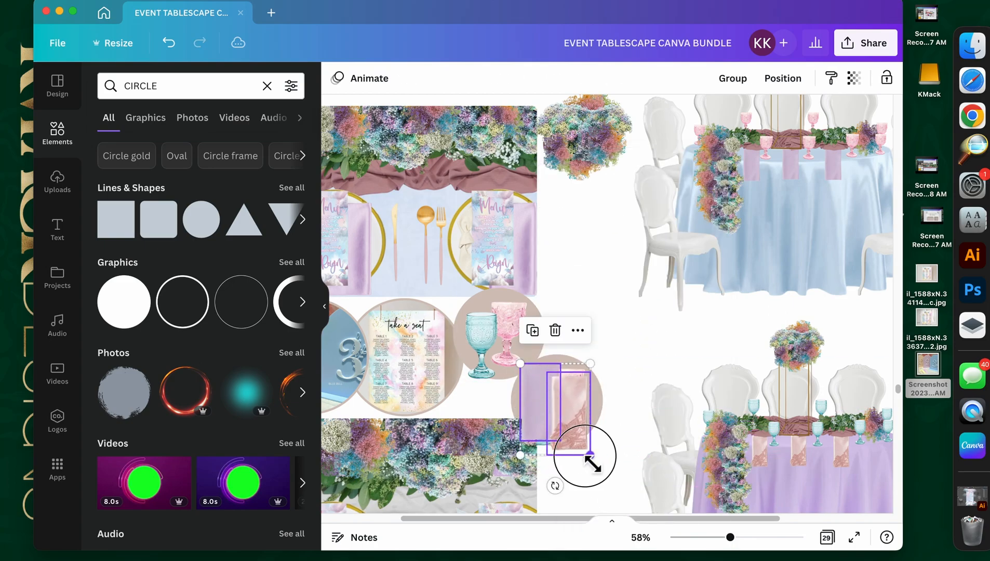
Step: Cut the napkins and delete both goblets from the copied group, leaving only the plain taupe circle
{"action": "left_click_drag", "start_coordinate": [591, 455], "coordinate": [580, 453]}
{"action": "key", "text": "Delete"}
{"action": "left_click", "coordinate": [579, 413]}
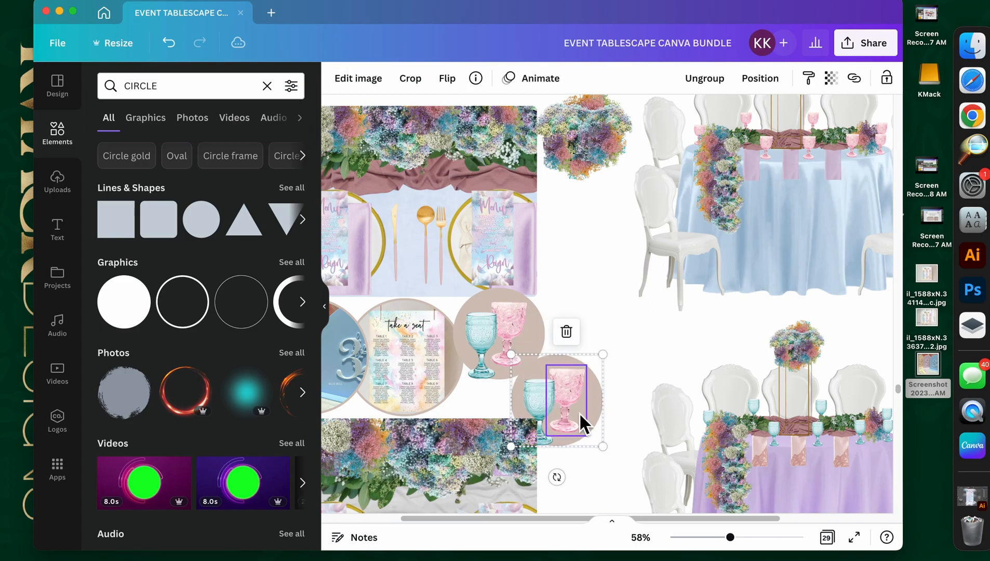
{"action": "double_click", "coordinate": [577, 409]}
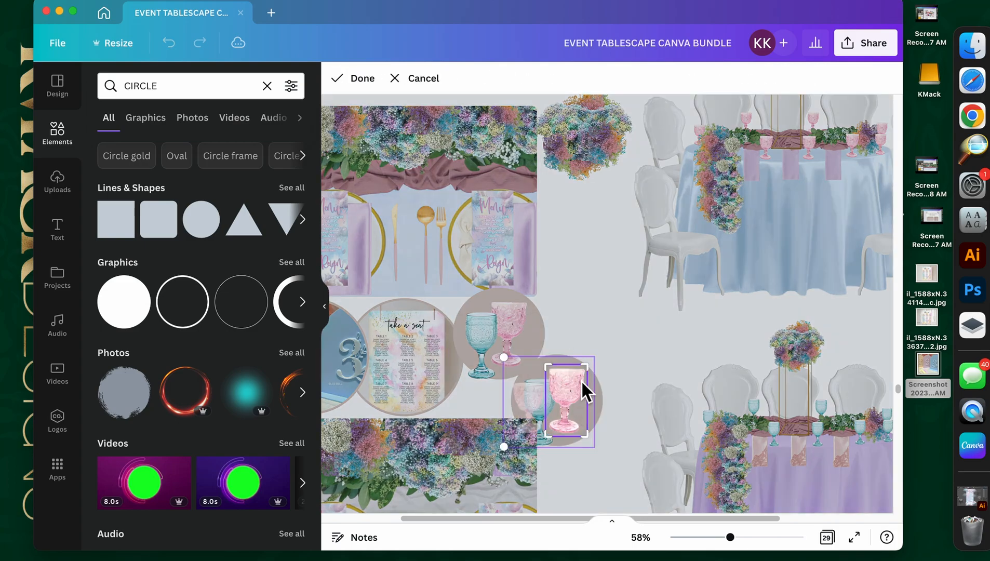
{"action": "key", "text": "Delete"}
{"action": "left_click", "coordinate": [543, 401]}
{"action": "key", "text": "Delete"}
{"action": "left_click_drag", "start_coordinate": [593, 318], "coordinate": [606, 342]}
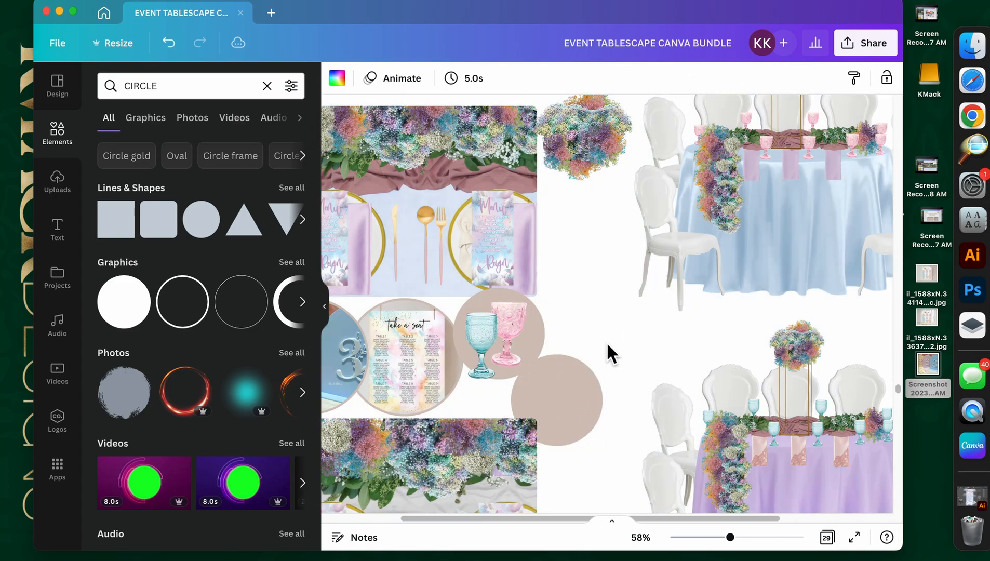
Step: Paste the two napkins onto the plain taupe circle, fit them to it and group them with the circle
{"action": "key", "text": "super+v"}
{"action": "mouse_move", "coordinate": [572, 414]}
{"action": "left_mouse_down"}
{"action": "mouse_move", "coordinate": [579, 424]}
{"action": "mouse_move", "coordinate": [570, 427]}
{"action": "mouse_move", "coordinate": [572, 417]}
{"action": "left_mouse_up"}
{"action": "left_click_drag", "start_coordinate": [589, 455], "coordinate": [592, 461]}
{"action": "left_click", "coordinate": [594, 411]}
{"action": "left_click_drag", "start_coordinate": [592, 405], "coordinate": [601, 382]}
{"action": "right_click", "coordinate": [602, 384]}
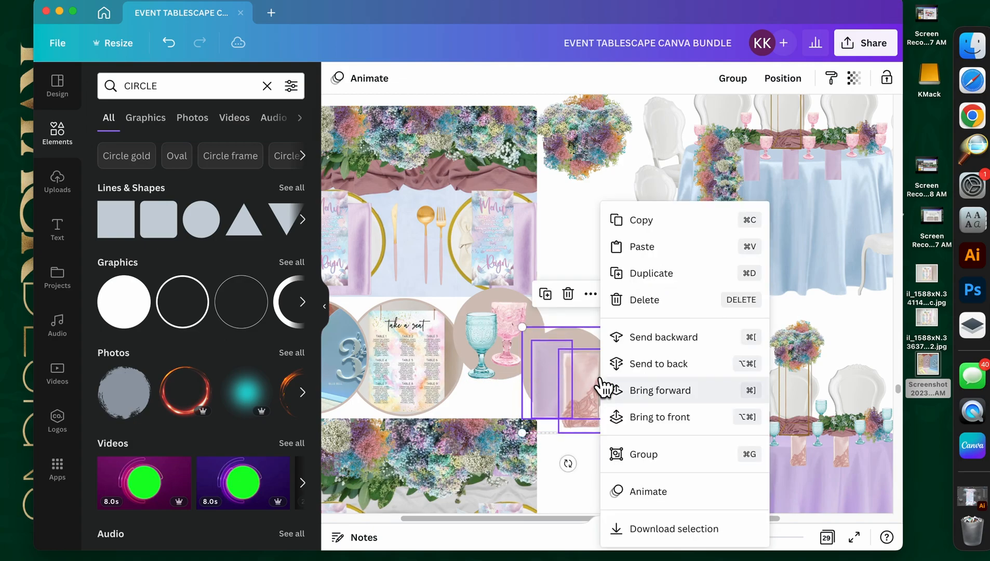
{"action": "left_click", "coordinate": [652, 455]}
Step: Move the napkin circle over the lilac setting's upper right corner and nudge the goblet circle slightly down above it
{"action": "left_click_drag", "start_coordinate": [569, 379], "coordinate": [550, 417]}
{"action": "left_click", "coordinate": [606, 323]}
{"action": "left_click", "coordinate": [527, 340]}
{"action": "mouse_move", "coordinate": [526, 340]}
{"action": "left_mouse_down"}
{"action": "mouse_move", "coordinate": [541, 352]}
{"action": "mouse_move", "coordinate": [531, 351]}
{"action": "left_mouse_up"}
{"action": "left_click", "coordinate": [567, 409]}
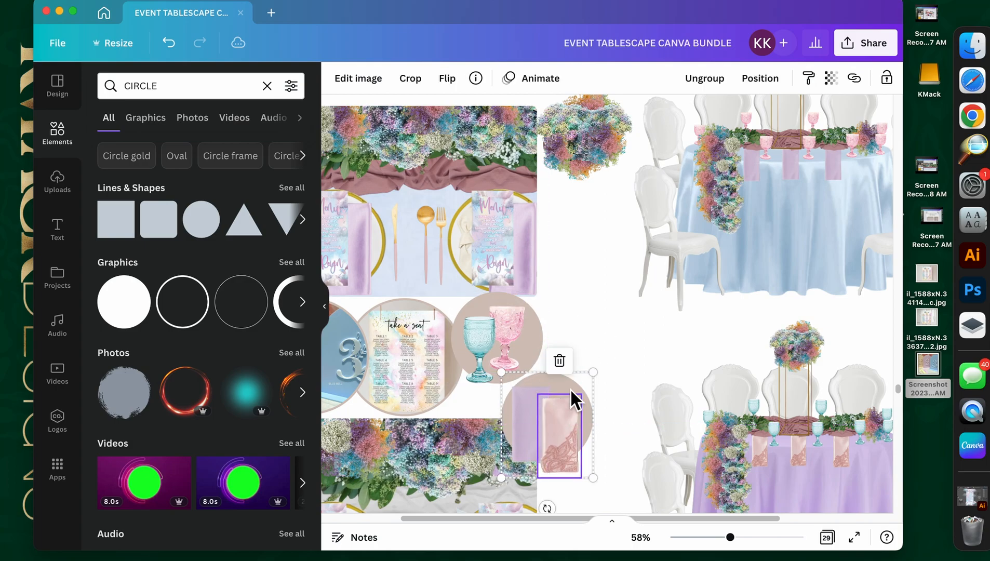
{"action": "left_click", "coordinate": [614, 463]}
{"action": "left_click_drag", "start_coordinate": [732, 539], "coordinate": [715, 537]}
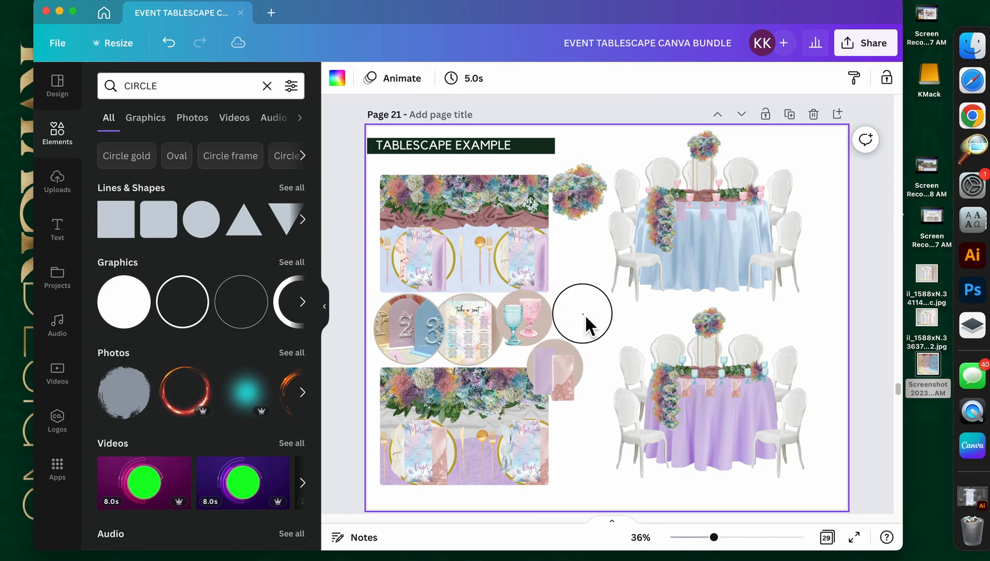
{"action": "scroll", "coordinate": [585, 314], "scroll_direction": "up", "scroll_amount": 10}
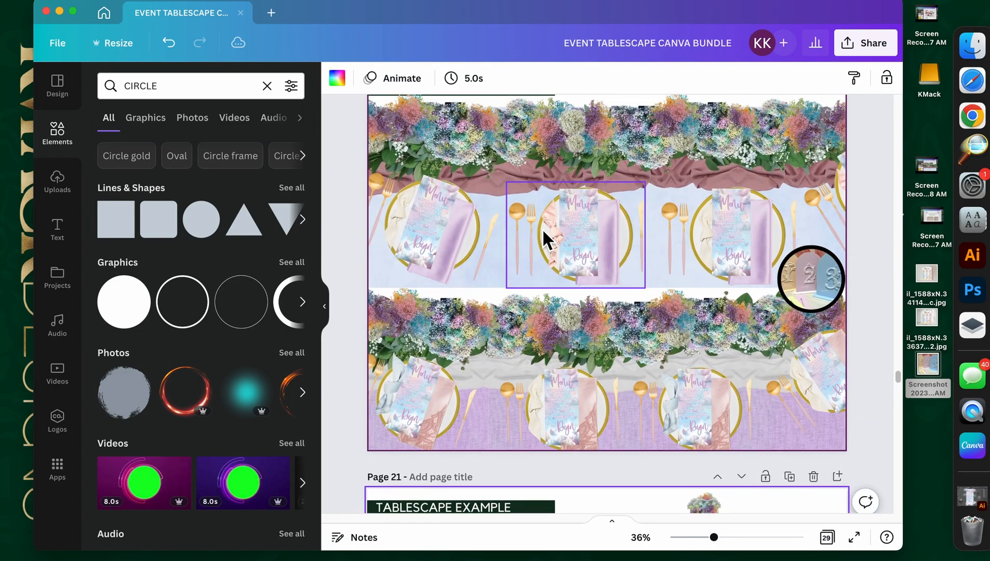
Step: Copy the pink and cream knotted napkins and the tilted place setting from page 20 and paste them onto page 21
{"action": "left_click", "coordinate": [542, 233]}
{"action": "left_click", "coordinate": [396, 223], "text": "shift"}
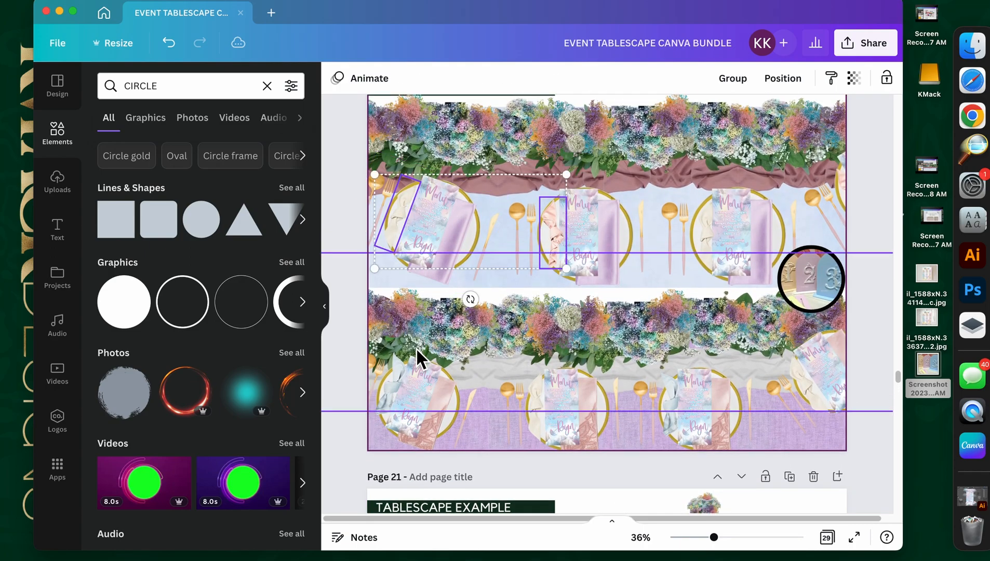
{"action": "left_click", "coordinate": [675, 405], "text": "shift"}
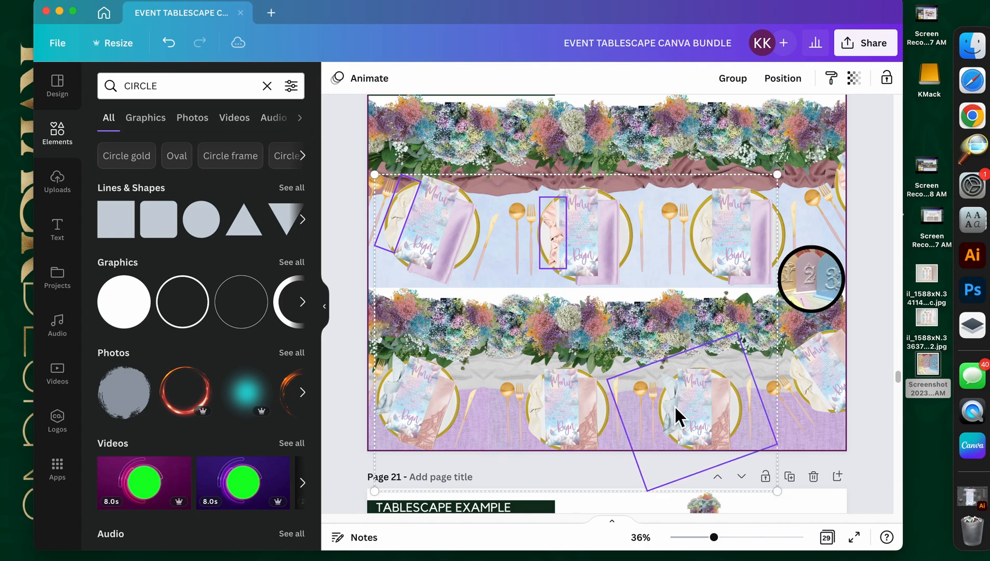
{"action": "scroll", "coordinate": [672, 406], "scroll_direction": "down", "scroll_amount": 6}
{"action": "scroll", "coordinate": [659, 402], "scroll_direction": "down", "scroll_amount": 2}
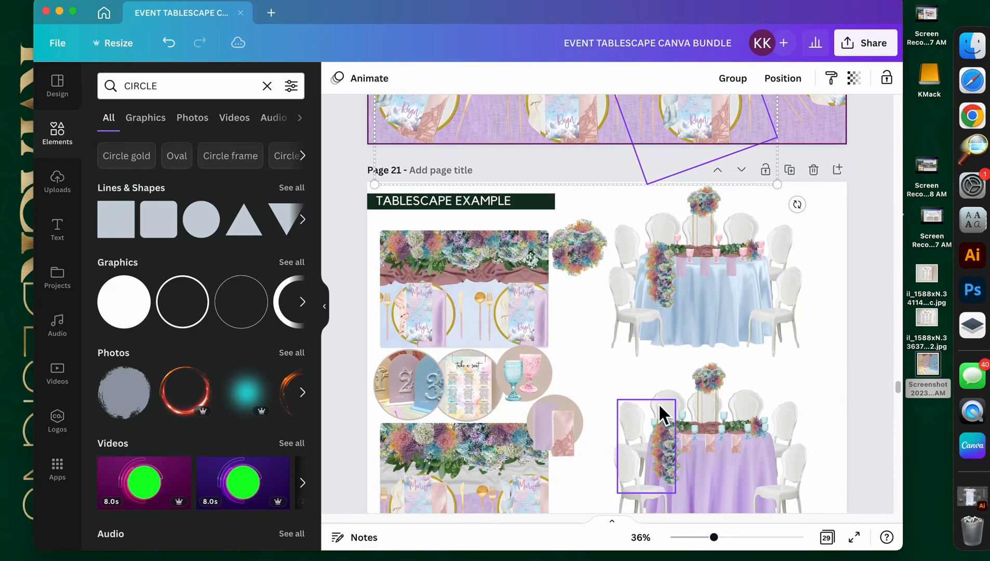
{"action": "key", "text": "super+v"}
{"action": "scroll", "coordinate": [650, 411], "scroll_direction": "down", "scroll_amount": 2}
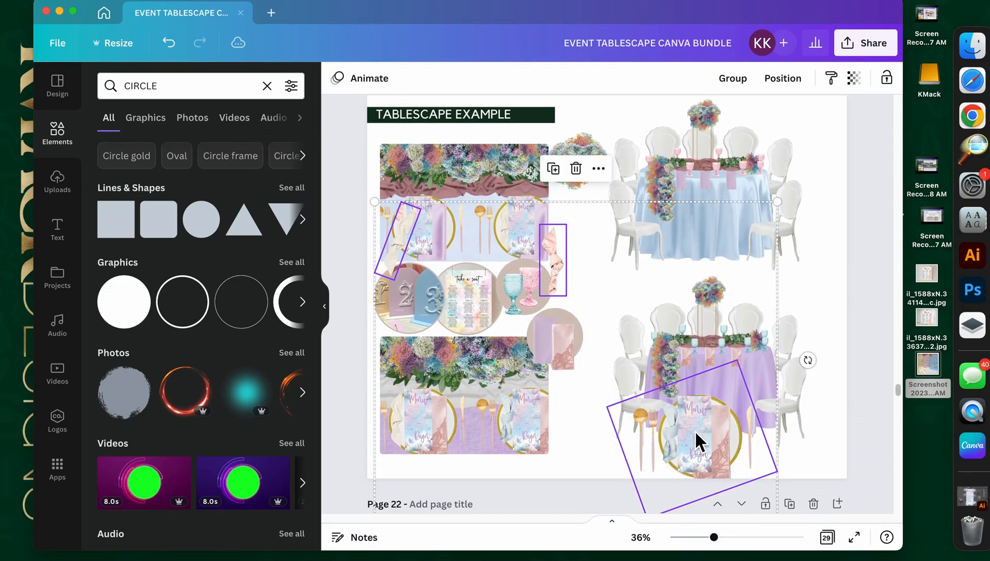
Step: Place the cream napkin beside the pink one, ungroup the pasted place setting and move its blue knotted napkin next to them
{"action": "left_click", "coordinate": [563, 455]}
{"action": "left_click", "coordinate": [551, 278]}
{"action": "left_click_drag", "start_coordinate": [431, 241], "coordinate": [592, 264]}
{"action": "left_click", "coordinate": [676, 435]}
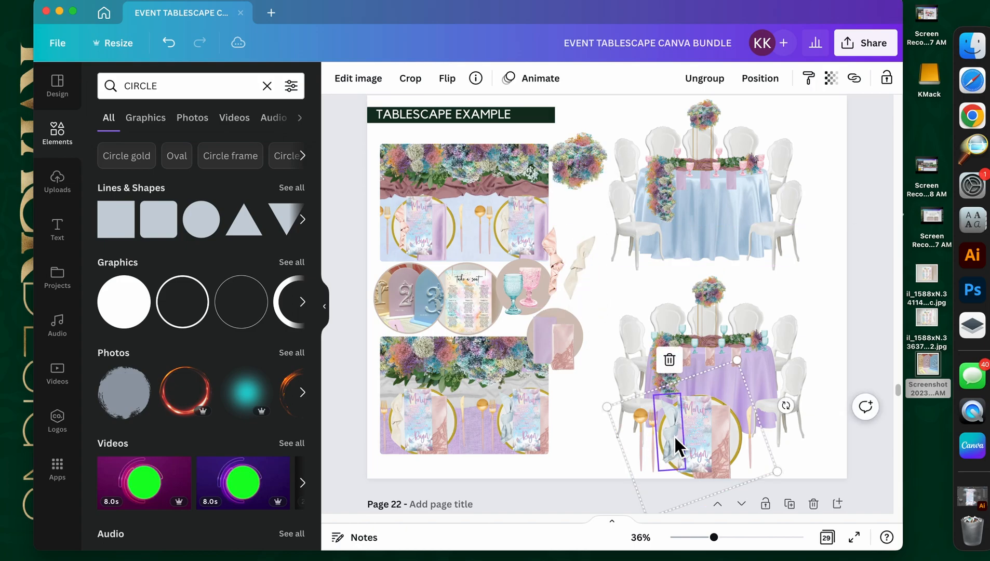
{"action": "left_click_drag", "start_coordinate": [677, 443], "coordinate": [653, 448]}
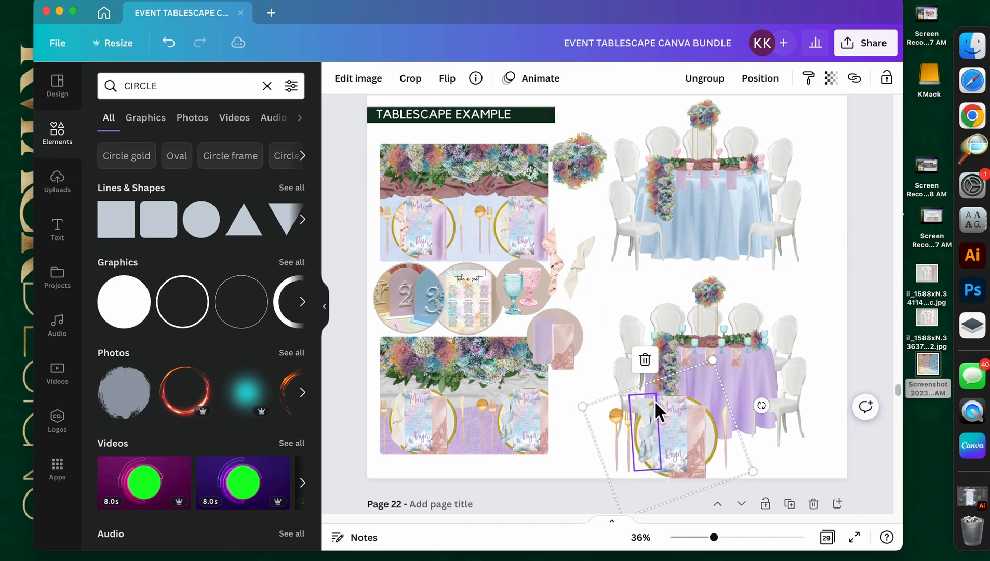
{"action": "left_click", "coordinate": [722, 82]}
{"action": "left_click", "coordinate": [557, 450]}
{"action": "left_click_drag", "start_coordinate": [654, 438], "coordinate": [601, 267]}
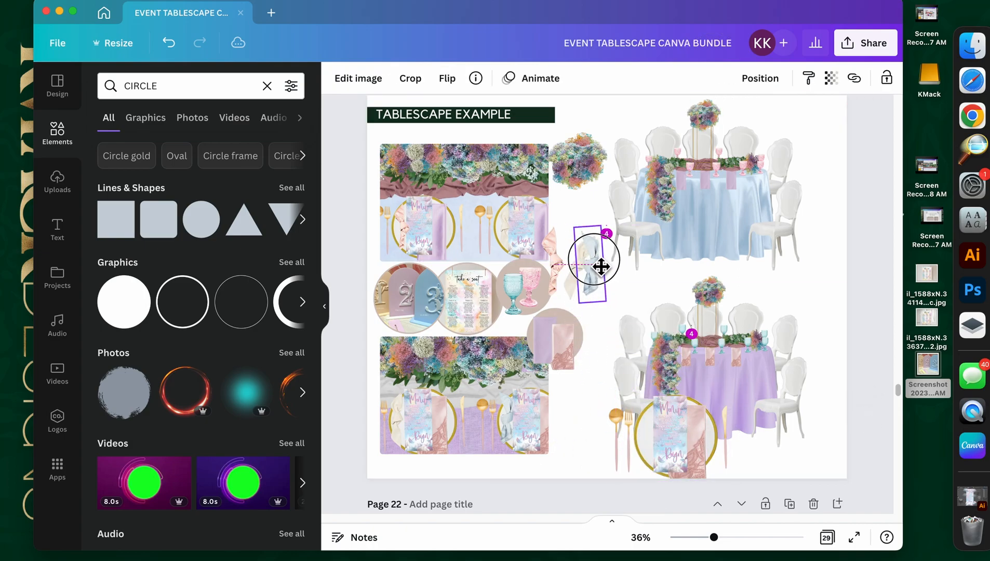
Step: Delete the pink flat napkin from the ungrouped place setting and centre the menu card on the plate
{"action": "left_click", "coordinate": [665, 442]}
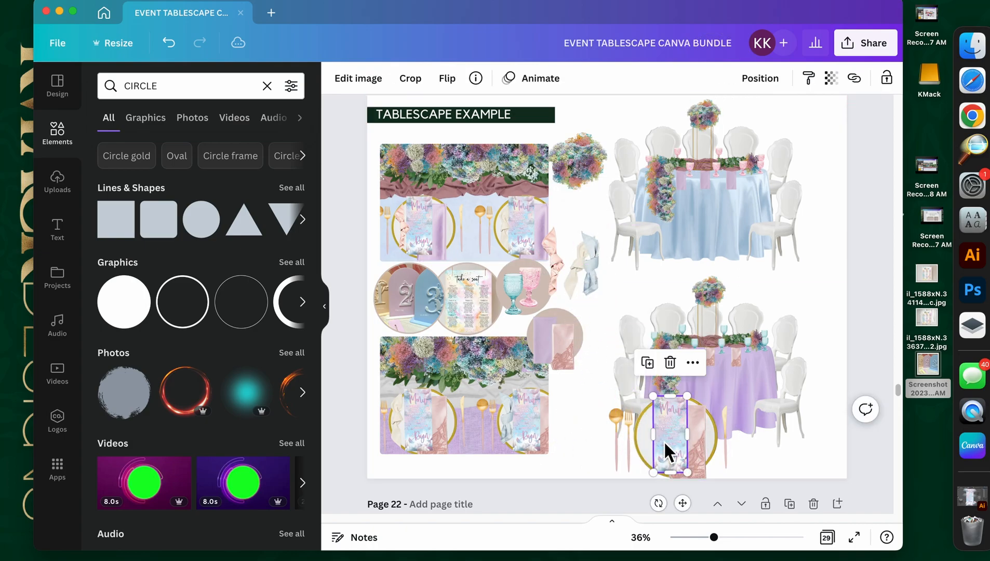
{"action": "left_click", "coordinate": [704, 456]}
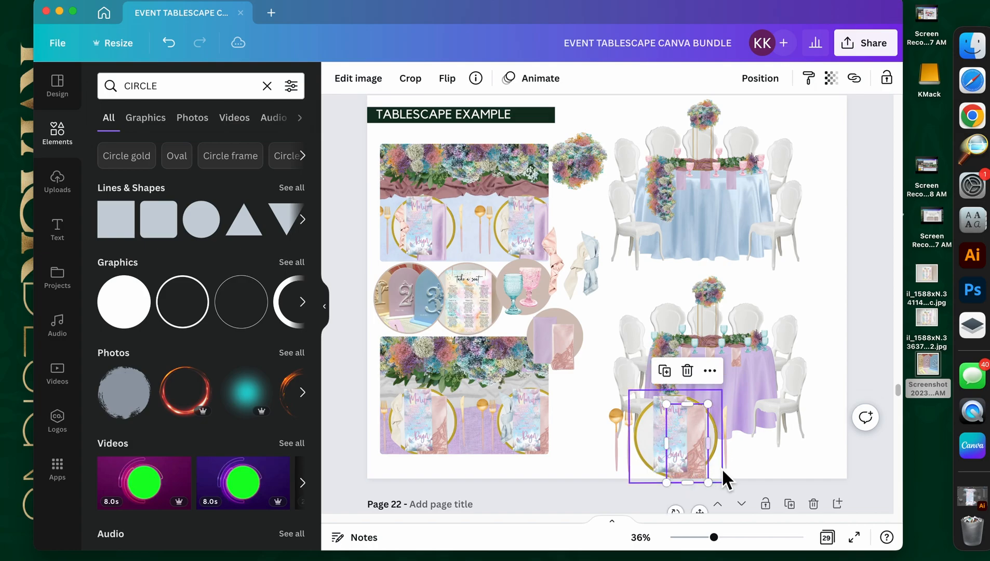
{"action": "key", "text": "Delete"}
{"action": "left_click_drag", "start_coordinate": [686, 460], "coordinate": [688, 450]}
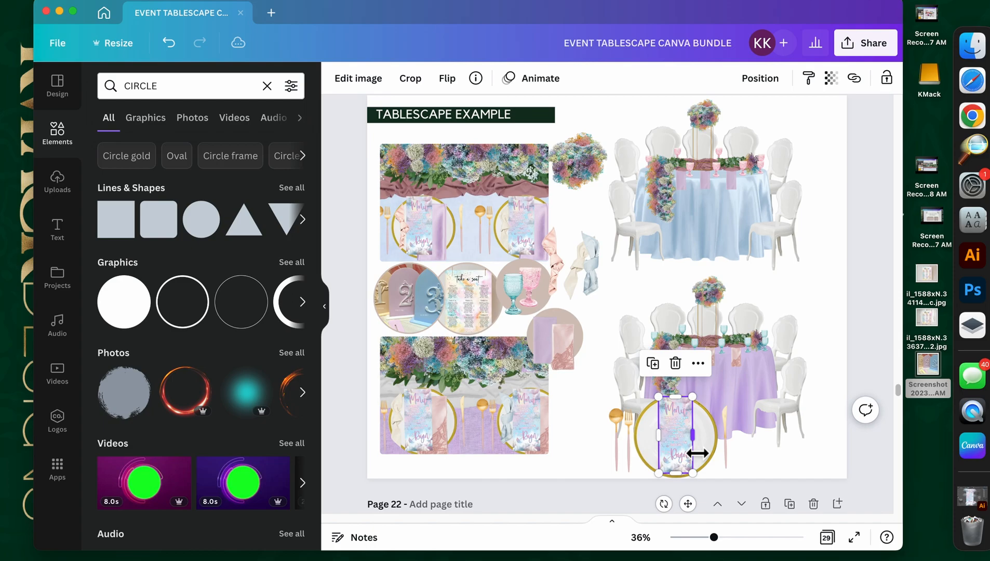
Step: Select the cutlery, plate and menu card together and scale them down beside the lilac table
{"action": "left_click", "coordinate": [628, 444]}
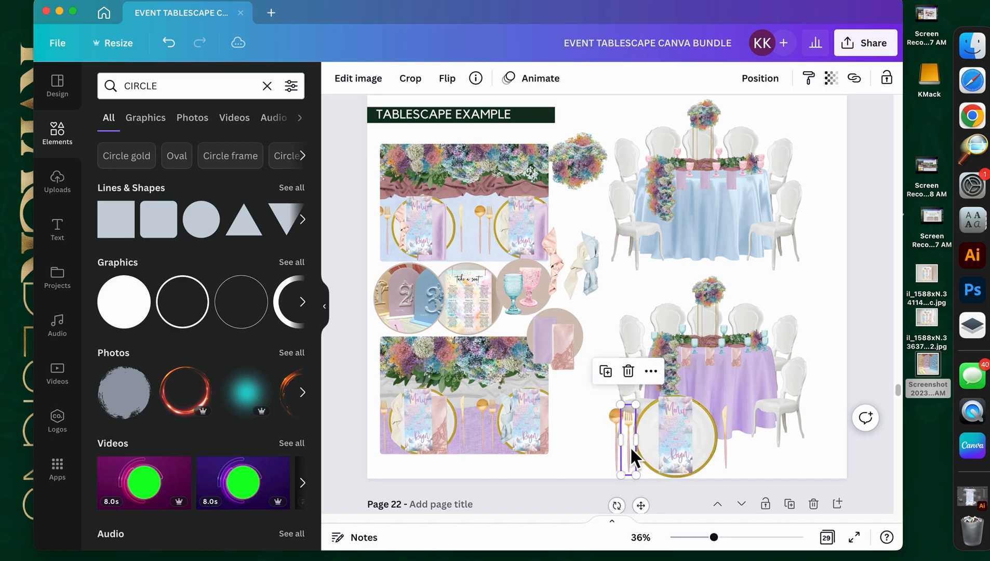
{"action": "left_click", "coordinate": [614, 450], "text": "shift"}
{"action": "left_click", "coordinate": [730, 450], "text": "shift"}
{"action": "left_click", "coordinate": [713, 449], "text": "shift"}
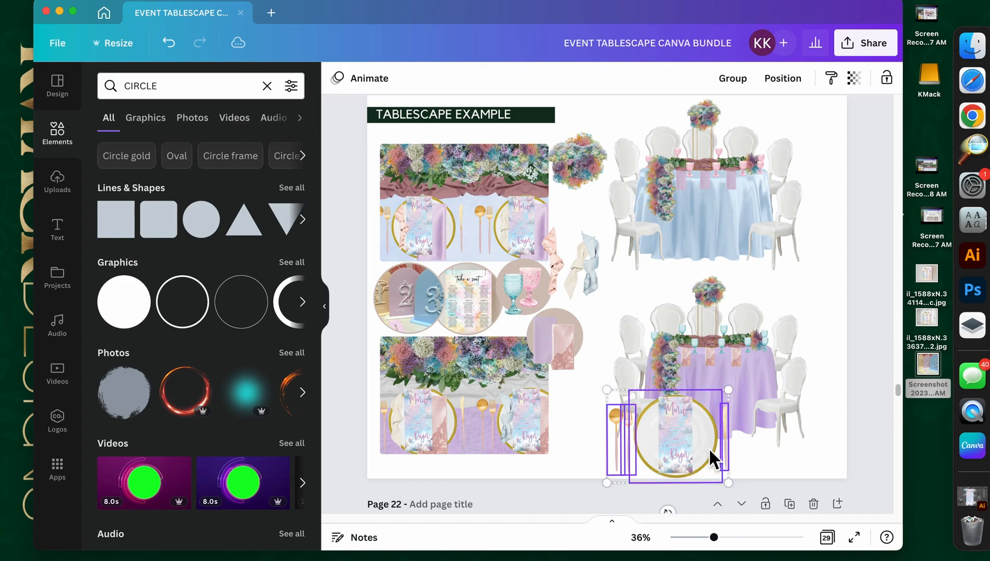
{"action": "left_click", "coordinate": [674, 441], "text": "shift"}
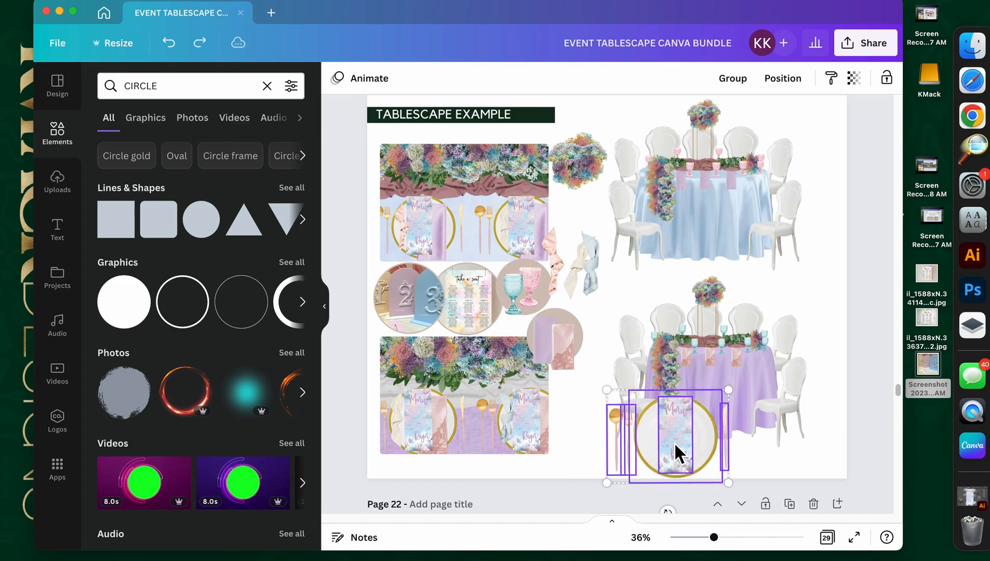
{"action": "left_click_drag", "start_coordinate": [734, 489], "coordinate": [608, 466]}
Step: Delete the cutlery and the menu card from the small setting, leaving only the gold-rimmed plate
{"action": "left_click", "coordinate": [639, 459]}
{"action": "left_click", "coordinate": [566, 446]}
{"action": "left_click", "coordinate": [557, 448], "text": "shift"}
{"action": "left_click", "coordinate": [629, 449], "text": "shift"}
{"action": "key", "text": "Delete"}
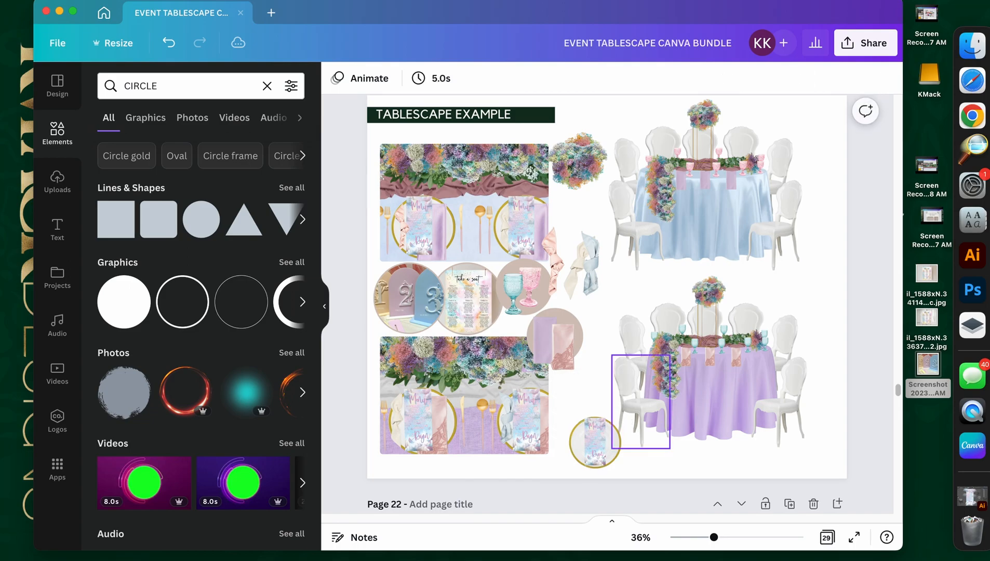
{"action": "left_click", "coordinate": [593, 457]}
{"action": "key", "text": "Delete"}
Step: Move the gold-rimmed plate next to the goblet circle and bring the knotted napkins in front of it
{"action": "left_click_drag", "start_coordinate": [596, 451], "coordinate": [611, 315]}
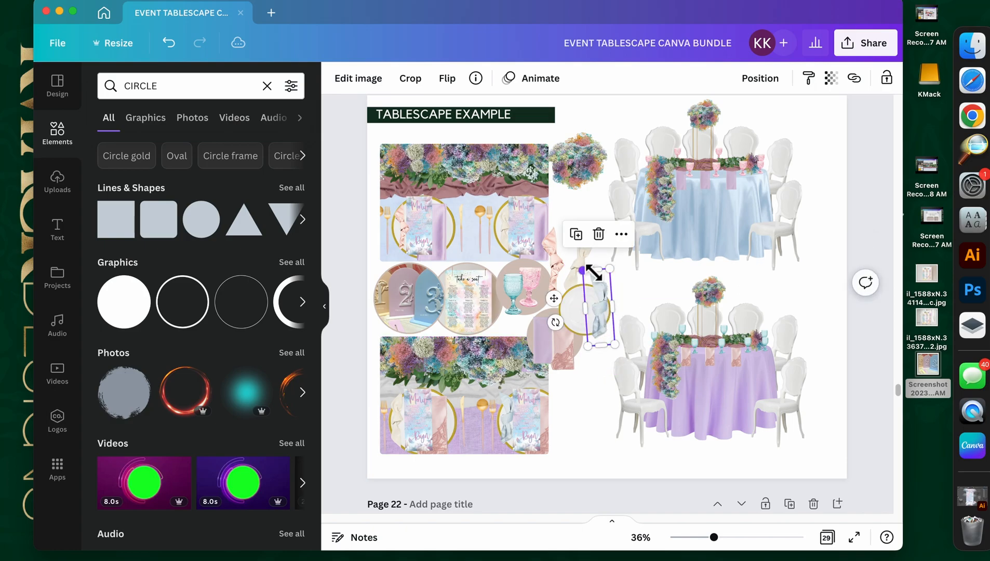
{"action": "left_click", "coordinate": [555, 256], "text": "shift"}
{"action": "right_click", "coordinate": [555, 256]}
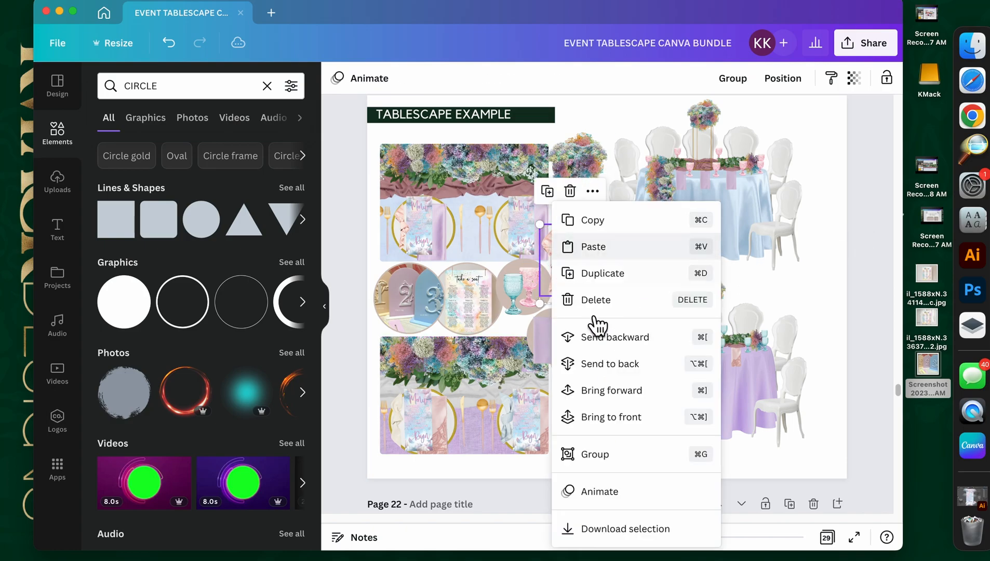
{"action": "left_click", "coordinate": [634, 427]}
Step: Arrange the pink, cream and blue knotted napkins side by side across the plate, rotating the cream one nearly upright
{"action": "left_click_drag", "start_coordinate": [582, 272], "coordinate": [598, 307]}
{"action": "left_click_drag", "start_coordinate": [722, 543], "coordinate": [738, 545]}
{"action": "left_click", "coordinate": [593, 304]}
{"action": "left_click", "coordinate": [546, 341]}
{"action": "left_click_drag", "start_coordinate": [546, 340], "coordinate": [548, 361]}
{"action": "left_click", "coordinate": [579, 375]}
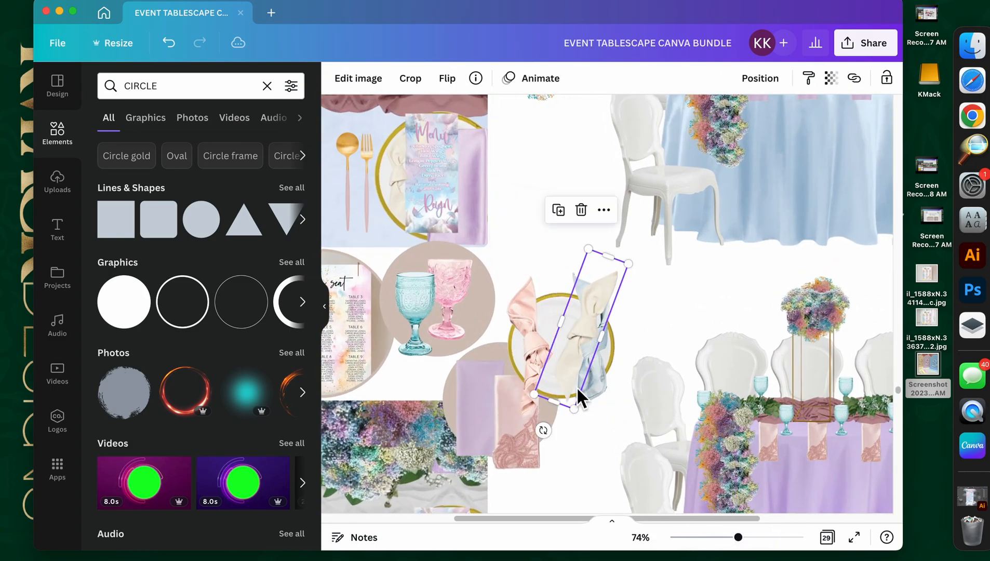
{"action": "left_click_drag", "start_coordinate": [543, 431], "coordinate": [594, 466]}
{"action": "left_click_drag", "start_coordinate": [583, 347], "coordinate": [562, 363]}
{"action": "left_click", "coordinate": [602, 364]}
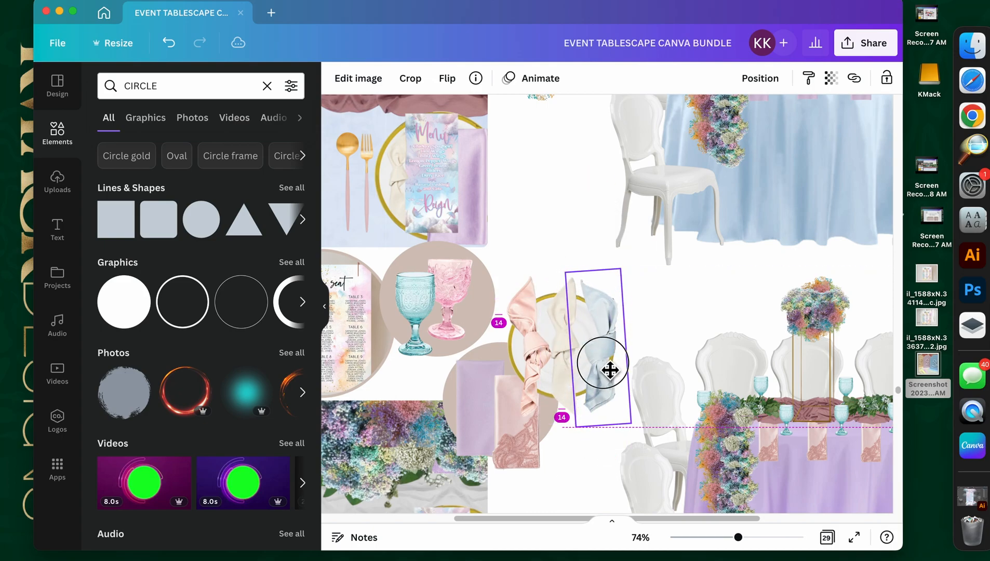
Step: Shrink the three knotted napkins together and enlarge the gold-rimmed plate behind them
{"action": "left_click", "coordinate": [558, 378], "text": "shift"}
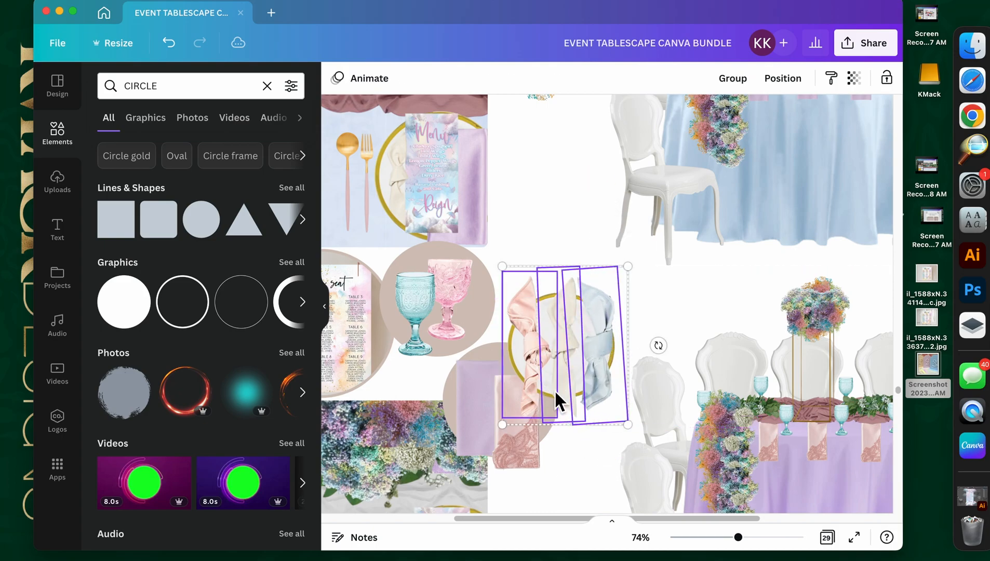
{"action": "left_click_drag", "start_coordinate": [630, 424], "coordinate": [595, 358]}
{"action": "left_click_drag", "start_coordinate": [621, 268], "coordinate": [642, 244]}
{"action": "left_click_drag", "start_coordinate": [597, 336], "coordinate": [550, 308]}
Step: Overlap the three napkins along the plate's left edge, with the pink one sent behind the cream one
{"action": "left_click", "coordinate": [696, 314]}
{"action": "left_click", "coordinate": [568, 325]}
{"action": "left_click", "coordinate": [593, 316]}
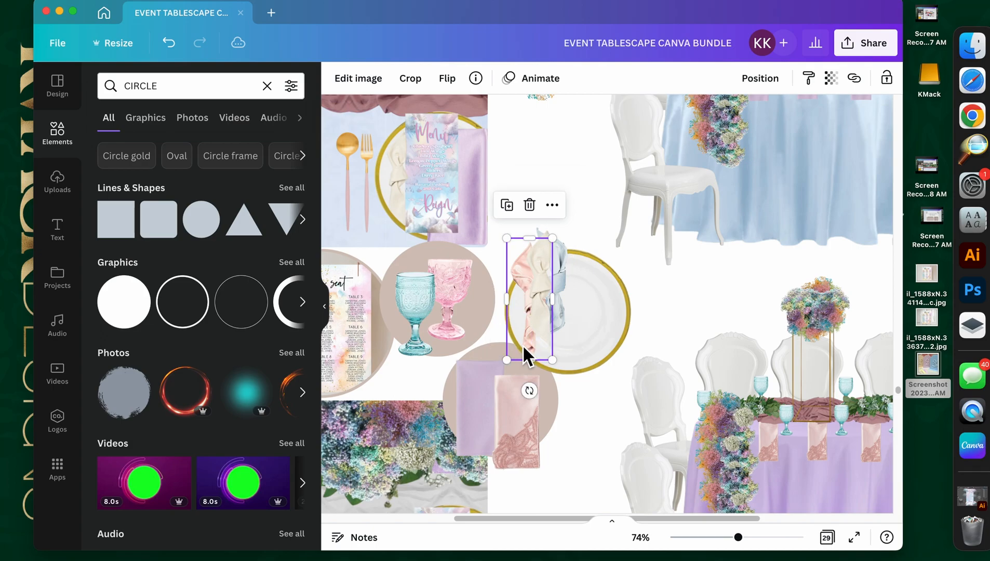
{"action": "right_click", "coordinate": [523, 346]}
{"action": "left_click", "coordinate": [587, 375]}
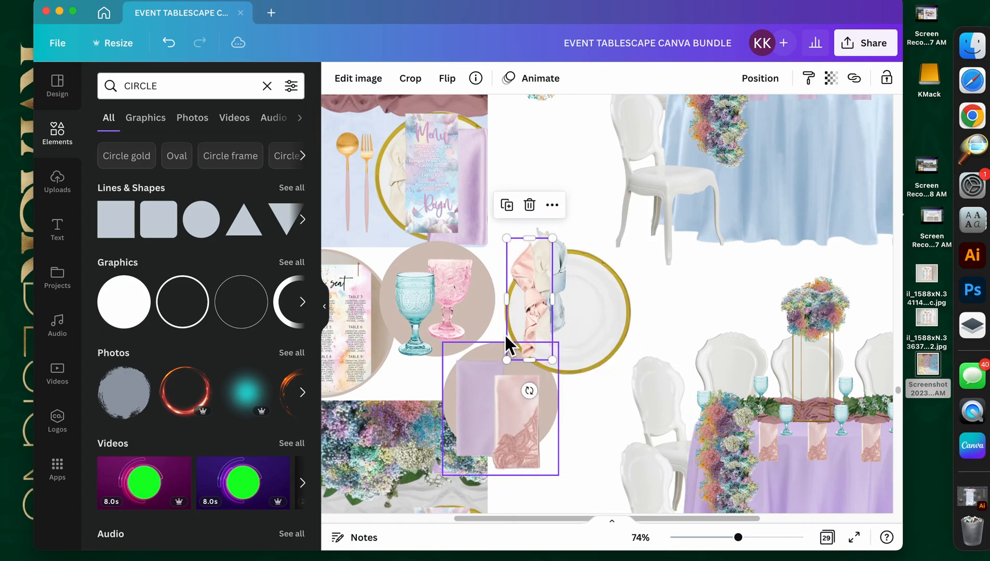
{"action": "left_click_drag", "start_coordinate": [646, 285], "coordinate": [572, 322]}
{"action": "left_click", "coordinate": [674, 305]}
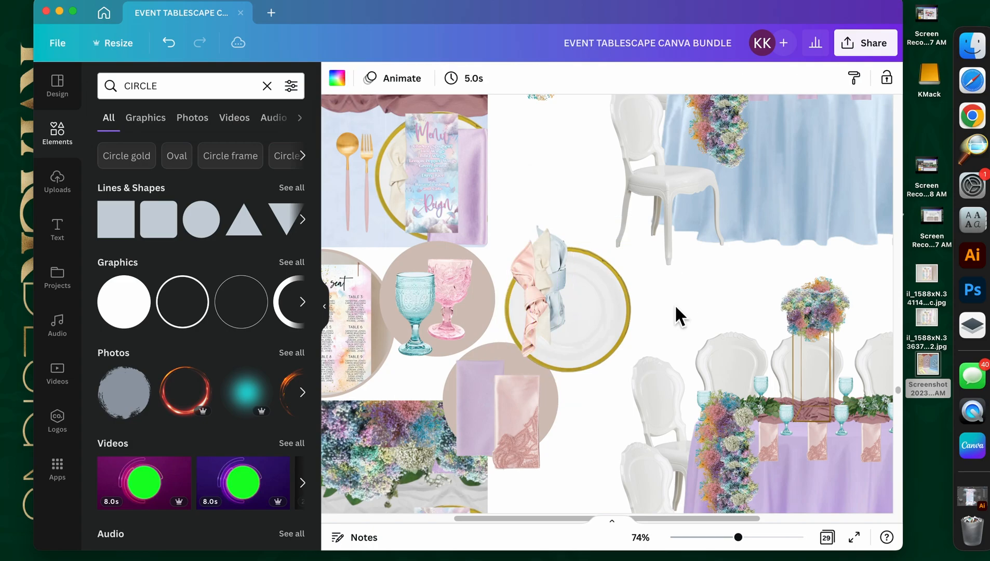
Step: Move the floral ball down over the tops of the knotted napkins, enlarge it slightly and nudge the plate arrangement down
{"action": "left_click_drag", "start_coordinate": [738, 537], "coordinate": [715, 544]}
{"action": "left_click_drag", "start_coordinate": [566, 408], "coordinate": [577, 414]}
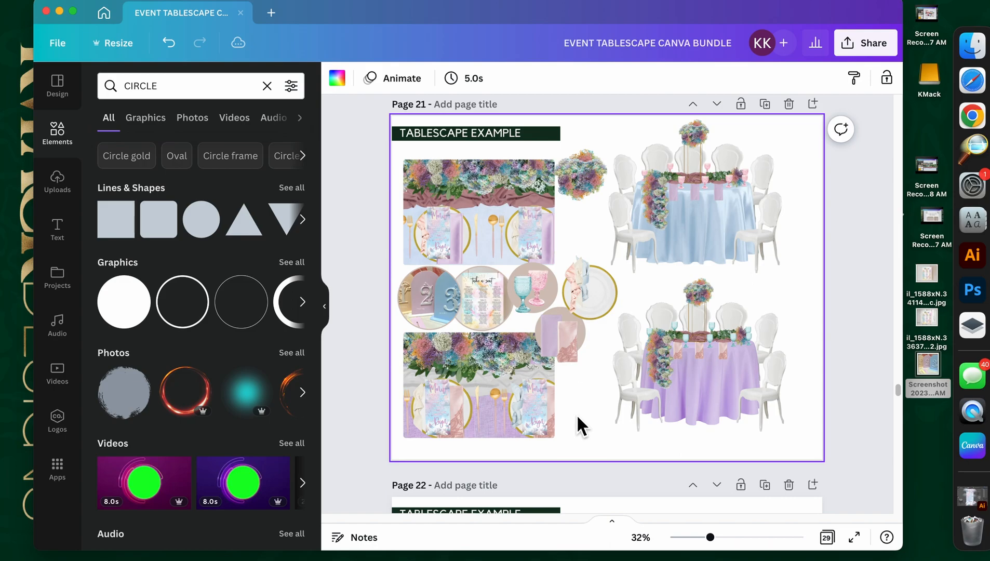
{"action": "left_click_drag", "start_coordinate": [579, 181], "coordinate": [579, 264]}
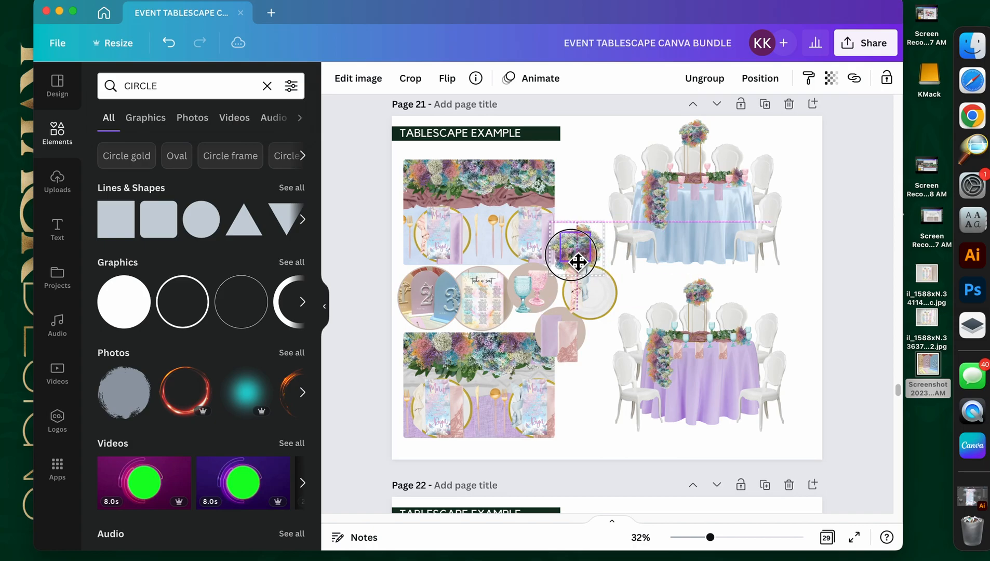
{"action": "left_click_drag", "start_coordinate": [560, 232], "coordinate": [546, 227]}
{"action": "left_click", "coordinate": [588, 374]}
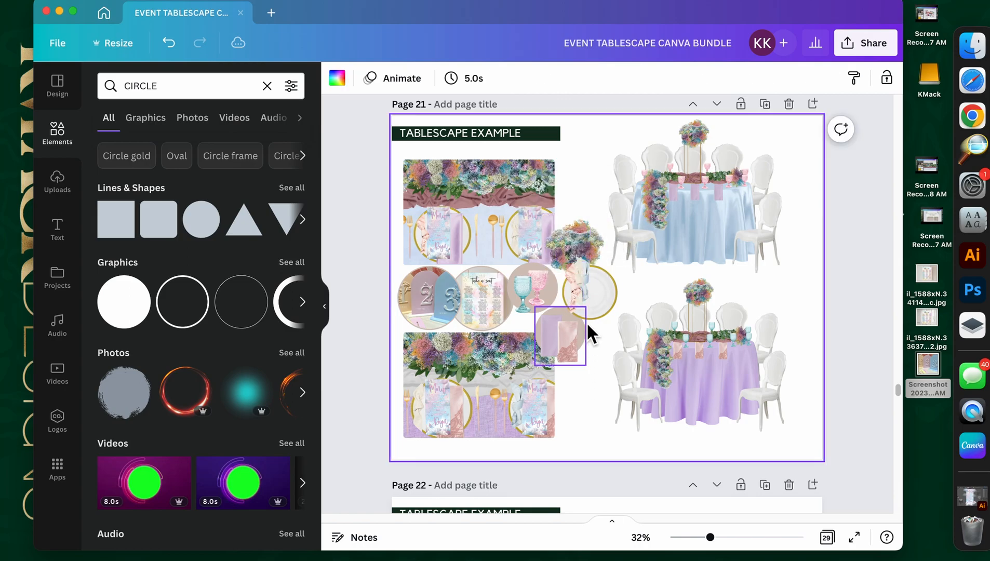
{"action": "left_click_drag", "start_coordinate": [574, 293], "coordinate": [606, 301]}
{"action": "left_click", "coordinate": [642, 283]}
{"action": "left_click_drag", "start_coordinate": [592, 253], "coordinate": [592, 259]}
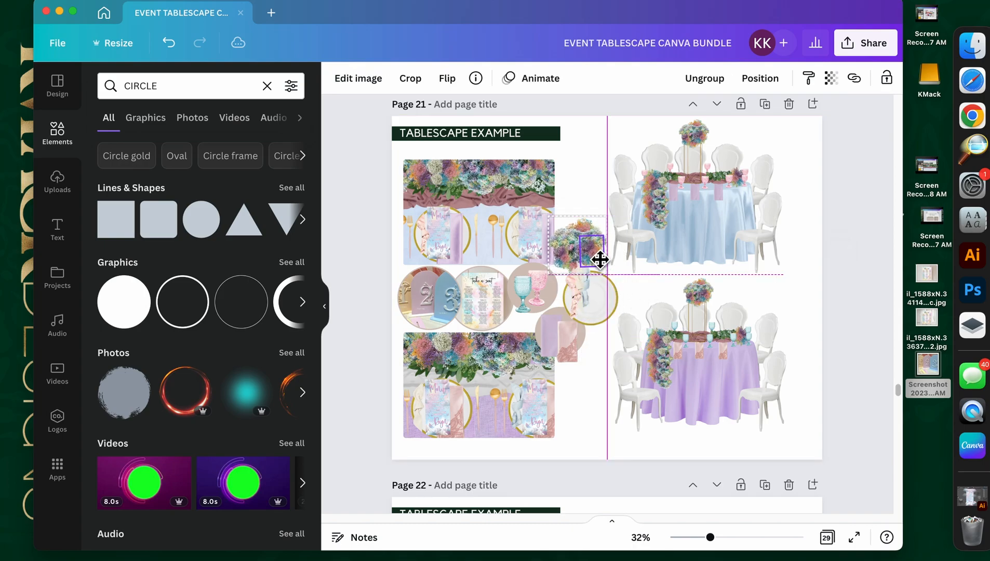
{"action": "left_click", "coordinate": [674, 287]}
{"action": "scroll", "coordinate": [787, 307], "scroll_direction": "down", "scroll_amount": 1}
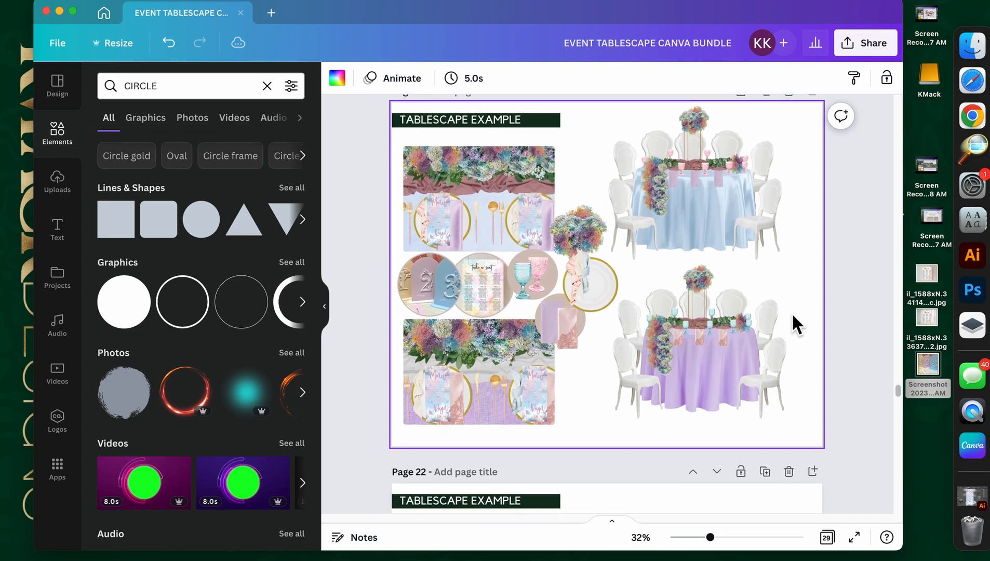
{"action": "scroll", "coordinate": [792, 311], "scroll_direction": "up", "scroll_amount": 1}
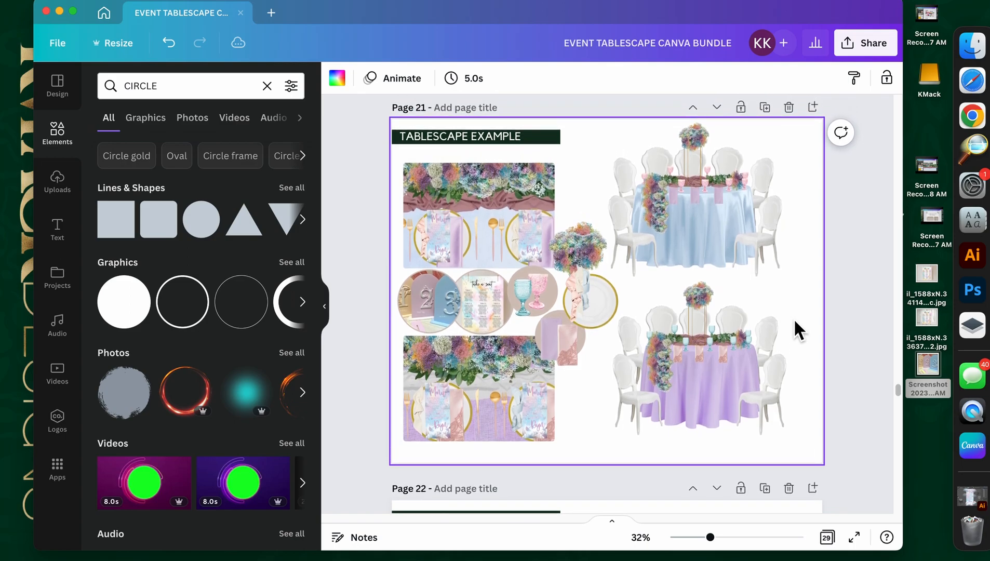
{"action": "scroll", "coordinate": [794, 318], "scroll_direction": "up", "scroll_amount": 1}
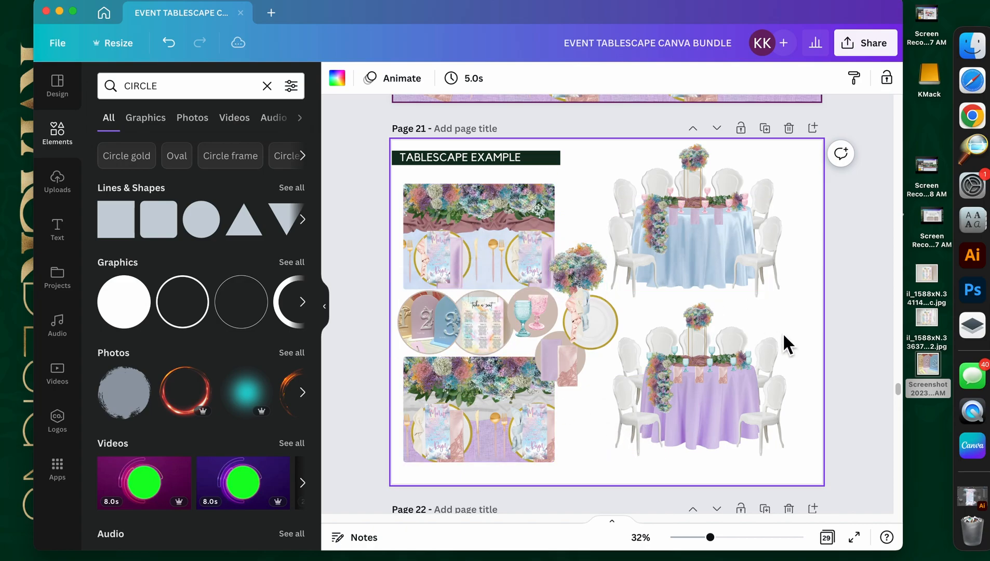
Step: Copy the baby shower title group from page 23 and move the floral garland lower on page 22
{"action": "scroll", "coordinate": [783, 332], "scroll_direction": "down", "scroll_amount": 2}
{"action": "scroll", "coordinate": [783, 333], "scroll_direction": "down", "scroll_amount": 10}
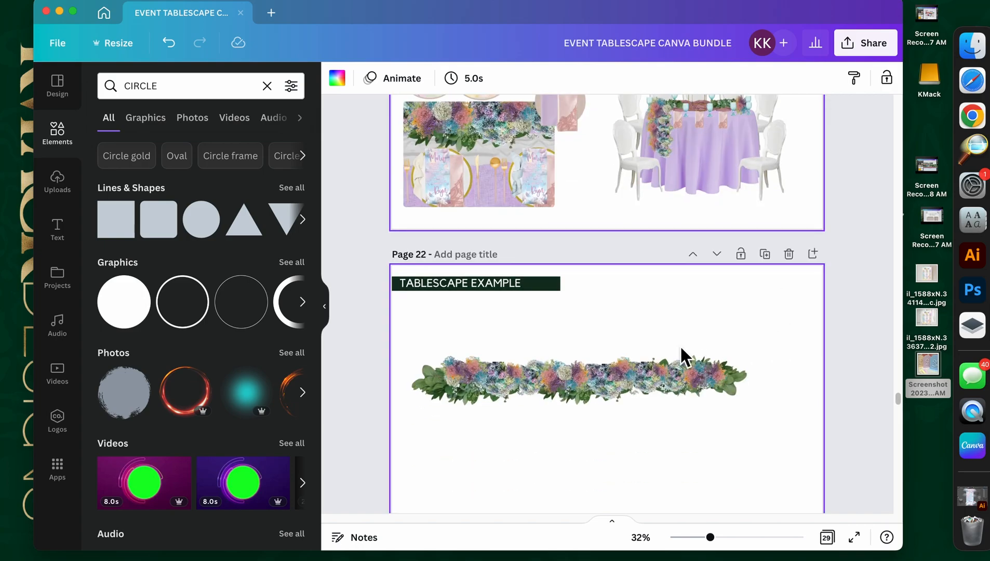
{"action": "left_click", "coordinate": [671, 373]}
{"action": "scroll", "coordinate": [670, 351], "scroll_direction": "down", "scroll_amount": 15}
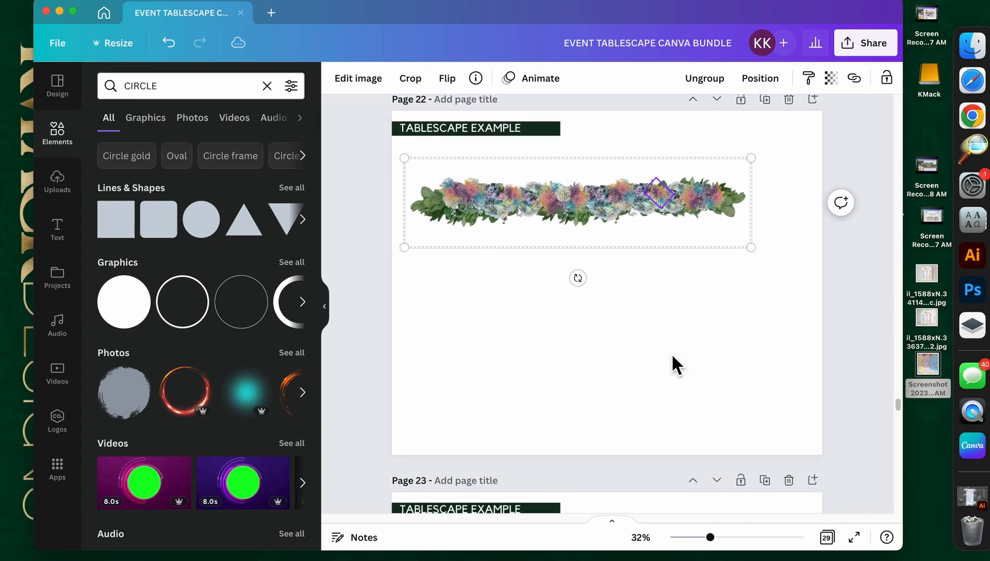
{"action": "left_click", "coordinate": [729, 475]}
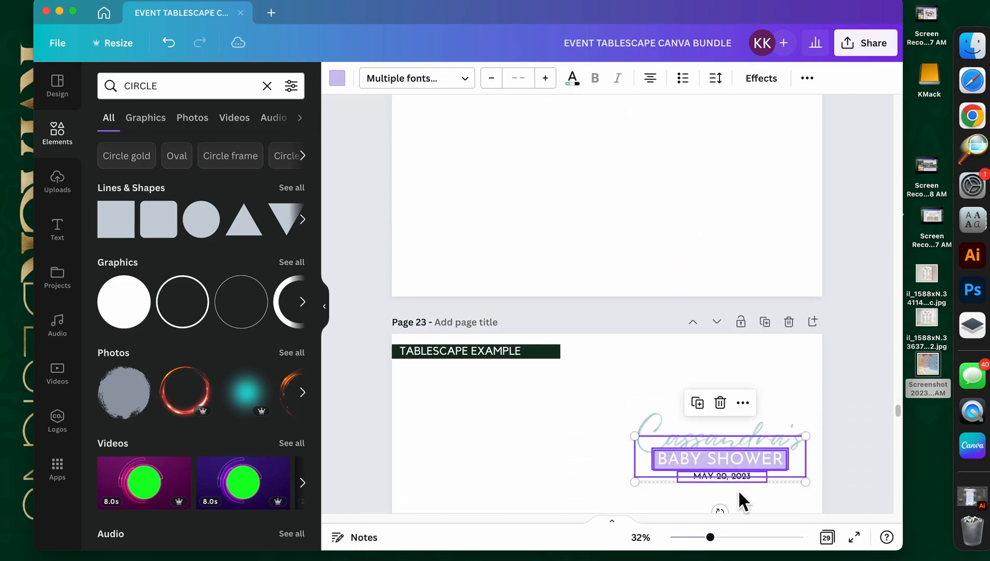
{"action": "scroll", "coordinate": [708, 479], "scroll_direction": "up", "scroll_amount": 10}
{"action": "left_click_drag", "start_coordinate": [606, 383], "coordinate": [597, 495]}
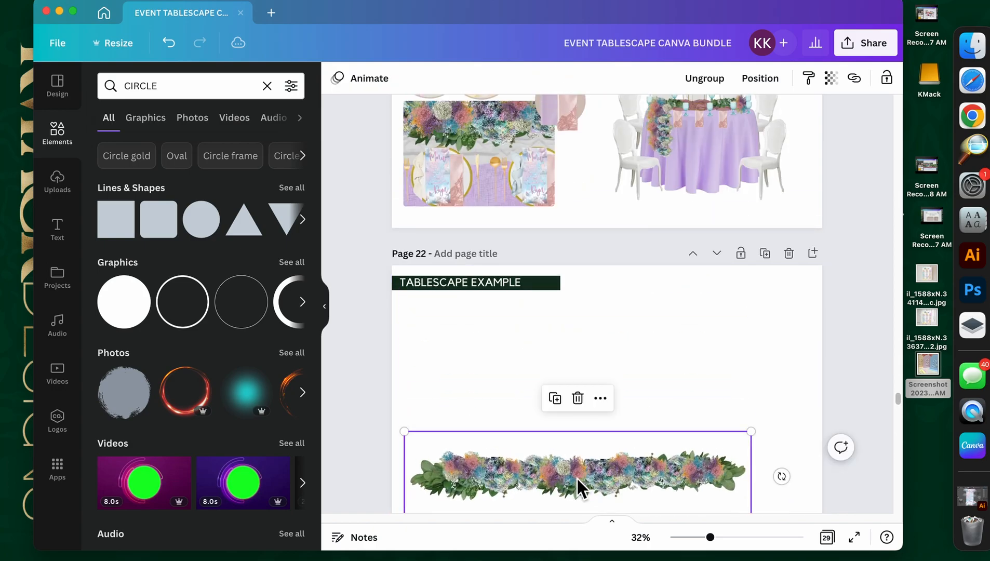
Step: Paste the baby shower title onto page 22, enlarge it slightly and place it above the left half of the garland
{"action": "key", "text": "super+v"}
{"action": "left_click_drag", "start_coordinate": [643, 375], "coordinate": [525, 366]}
{"action": "left_click_drag", "start_coordinate": [651, 402], "coordinate": [592, 393]}
{"action": "left_click", "coordinate": [692, 404]}
Step: Copy the two tablescape photos, with the blue and the lilac linens, from page 21 and paste them onto page 22
{"action": "scroll", "coordinate": [523, 317], "scroll_direction": "up", "scroll_amount": 2}
{"action": "scroll", "coordinate": [523, 317], "scroll_direction": "up", "scroll_amount": 2}
{"action": "left_click", "coordinate": [522, 253]}
{"action": "scroll", "coordinate": [536, 281], "scroll_direction": "up", "scroll_amount": 10}
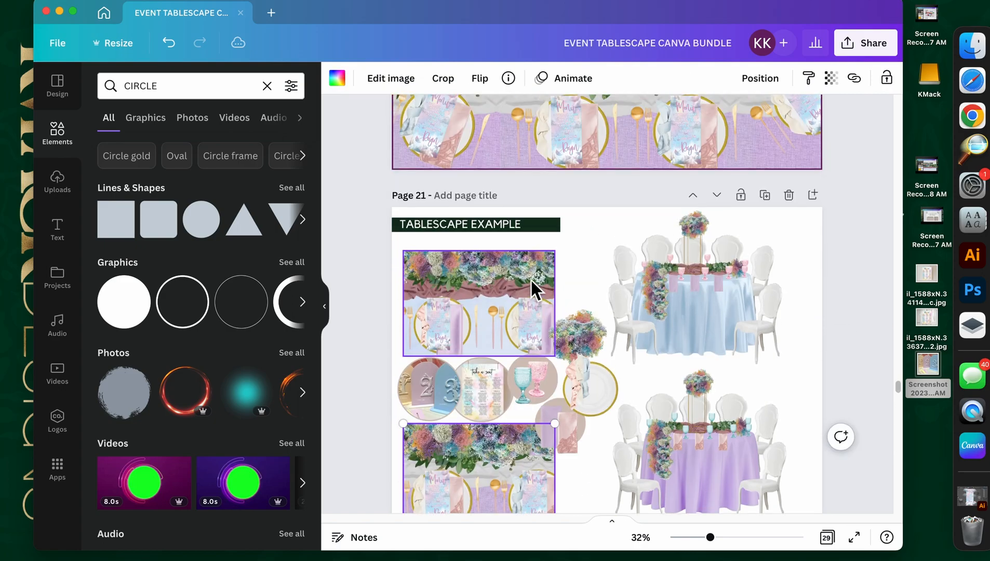
{"action": "left_click", "coordinate": [537, 281], "text": "shift"}
{"action": "scroll", "coordinate": [550, 332], "scroll_direction": "down", "scroll_amount": 3}
{"action": "scroll", "coordinate": [550, 332], "scroll_direction": "down", "scroll_amount": 10}
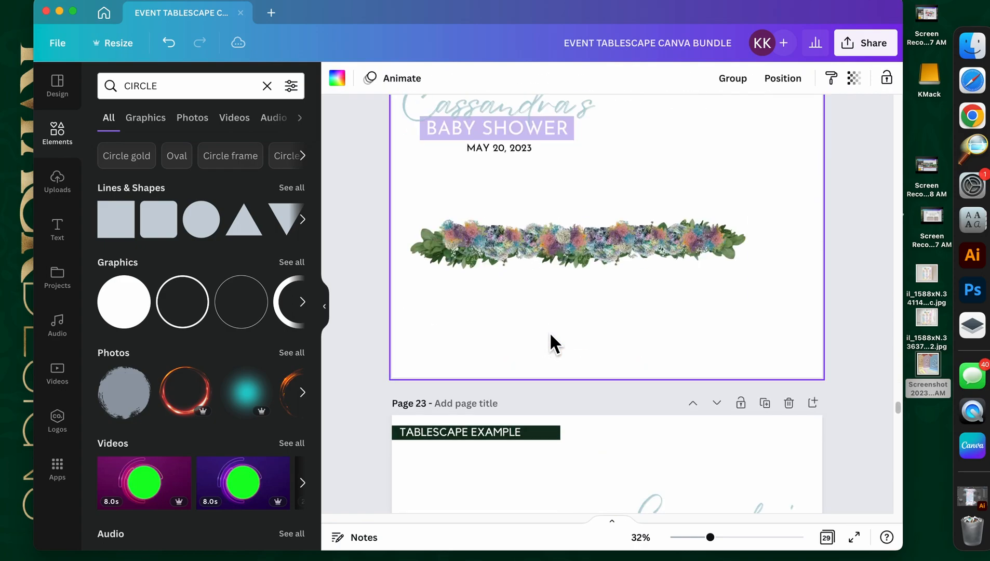
{"action": "scroll", "coordinate": [549, 337], "scroll_direction": "up", "scroll_amount": 3}
{"action": "key", "text": "super+v"}
Step: Line up the two tablescape photos side by side, shrink them together and fit them beside the baby shower title
{"action": "left_click_drag", "start_coordinate": [541, 302], "coordinate": [692, 305]}
{"action": "left_click", "coordinate": [772, 334]}
{"action": "left_click_drag", "start_coordinate": [688, 468], "coordinate": [838, 308]}
{"action": "left_click", "coordinate": [665, 281], "text": "shift"}
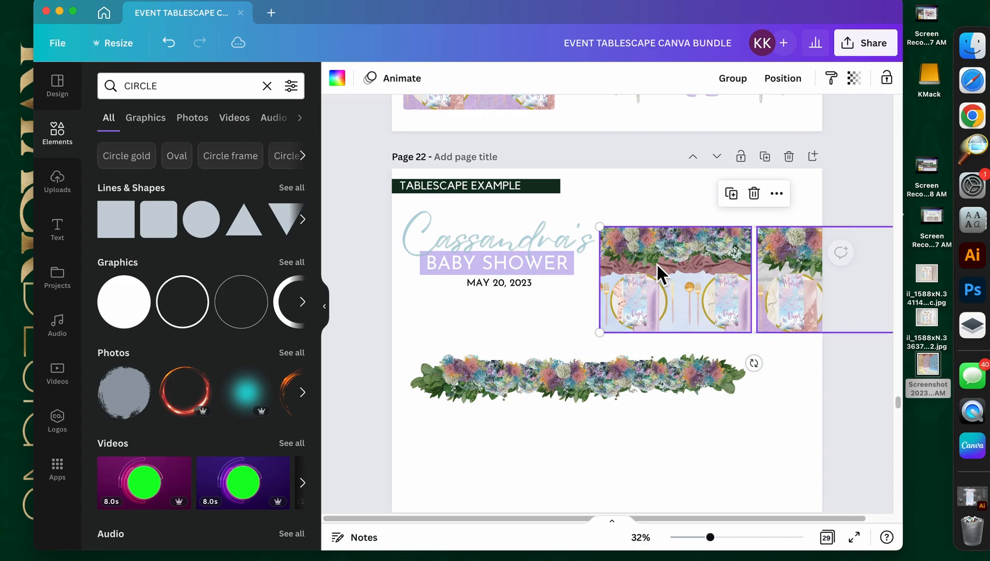
{"action": "left_click_drag", "start_coordinate": [612, 236], "coordinate": [705, 263]}
{"action": "left_click_drag", "start_coordinate": [756, 298], "coordinate": [659, 269]}
Step: Shrink the floral garland and place it directly under the date line of the baby shower title
{"action": "left_click_drag", "start_coordinate": [653, 382], "coordinate": [626, 332]}
{"action": "left_click_drag", "start_coordinate": [724, 373], "coordinate": [604, 343]}
{"action": "left_click", "coordinate": [584, 313]}
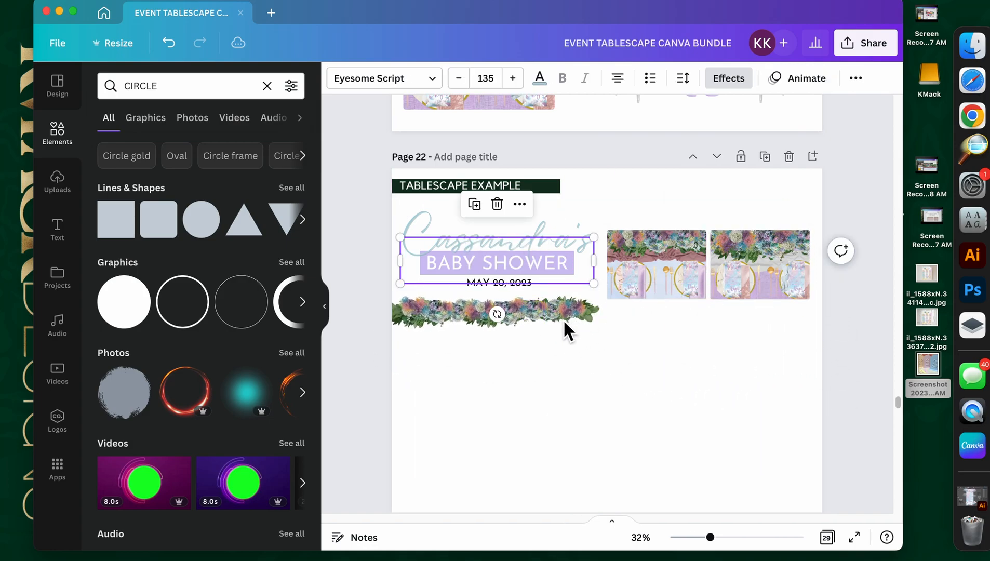
{"action": "left_click", "coordinate": [542, 336]}
{"action": "left_click", "coordinate": [535, 326]}
{"action": "left_click", "coordinate": [608, 316]}
{"action": "left_click", "coordinate": [547, 338]}
{"action": "left_click", "coordinate": [604, 339]}
Step: Enlarge the garland to the full page width across the top of page 22, with the title and photos moved below it
{"action": "left_click_drag", "start_coordinate": [595, 342], "coordinate": [789, 387]}
{"action": "left_click_drag", "start_coordinate": [619, 383], "coordinate": [630, 506]}
{"action": "left_click_drag", "start_coordinate": [769, 338], "coordinate": [461, 323]}
{"action": "left_click_drag", "start_coordinate": [613, 450], "coordinate": [592, 239]}
{"action": "left_click_drag", "start_coordinate": [774, 297], "coordinate": [873, 342]}
{"action": "left_click_drag", "start_coordinate": [695, 264], "coordinate": [668, 258]}
{"action": "left_click_drag", "start_coordinate": [833, 308], "coordinate": [878, 334]}
{"action": "left_click_drag", "start_coordinate": [679, 270], "coordinate": [676, 265]}
{"action": "left_click_drag", "start_coordinate": [605, 271], "coordinate": [602, 259]}
{"action": "left_click", "coordinate": [584, 330]}
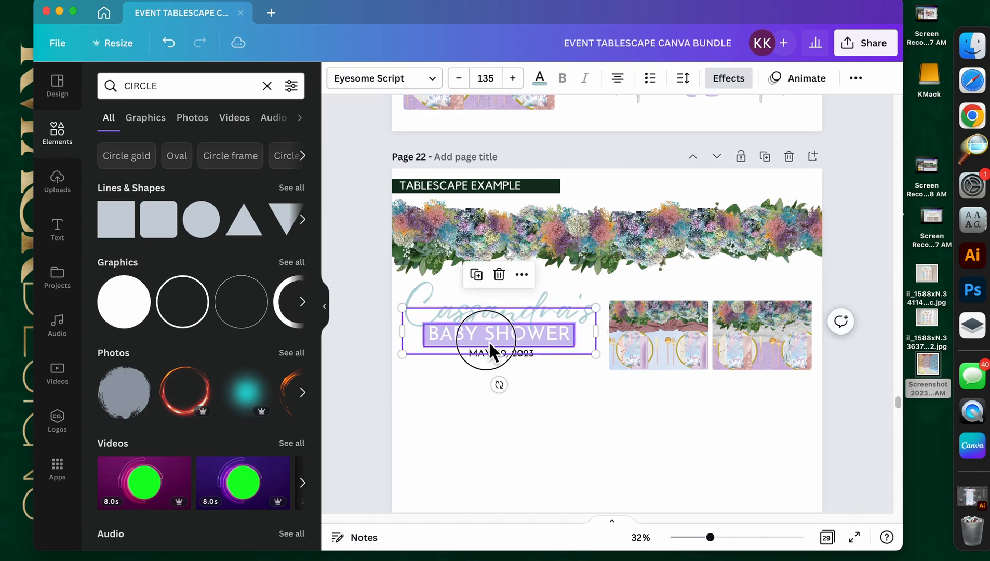
Step: Fine-tune the baby shower title's position and raise the two photos slightly beside it
{"action": "left_click", "coordinate": [517, 340]}
{"action": "left_click", "coordinate": [531, 350]}
{"action": "left_click_drag", "start_coordinate": [534, 421], "coordinate": [440, 305]}
{"action": "left_click", "coordinate": [479, 264], "text": "shift"}
{"action": "left_click_drag", "start_coordinate": [499, 324], "coordinate": [496, 341]}
{"action": "left_click_drag", "start_coordinate": [773, 380], "coordinate": [713, 331]}
{"action": "left_click", "coordinate": [756, 422]}
Step: Copy the complete purple table setup from page 21 to page 22, shrink it under the lilac tablescape photo and group its pieces
{"action": "scroll", "coordinate": [757, 422], "scroll_direction": "up", "scroll_amount": 5}
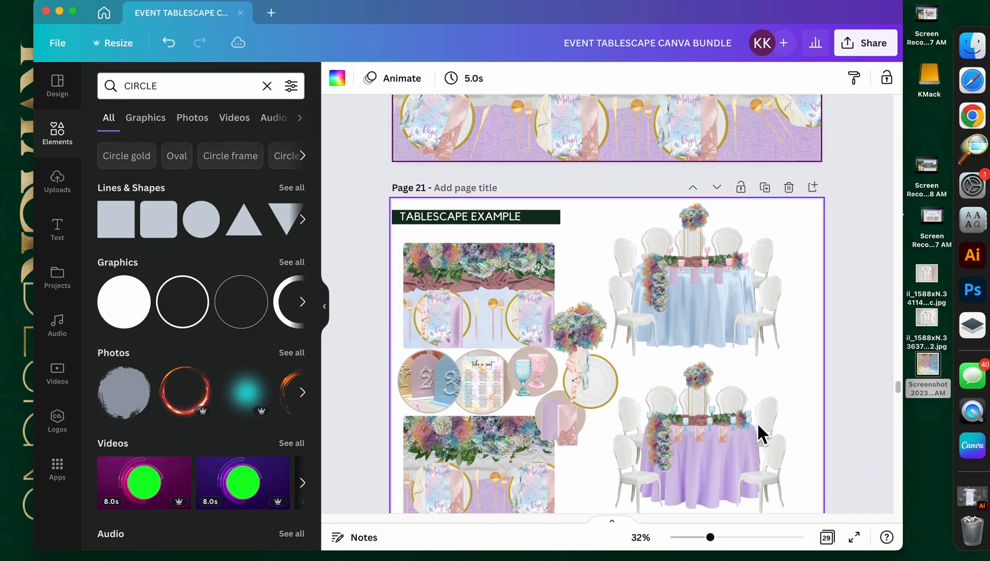
{"action": "scroll", "coordinate": [756, 422], "scroll_direction": "down", "scroll_amount": 3}
{"action": "left_click_drag", "start_coordinate": [786, 306], "coordinate": [650, 419]}
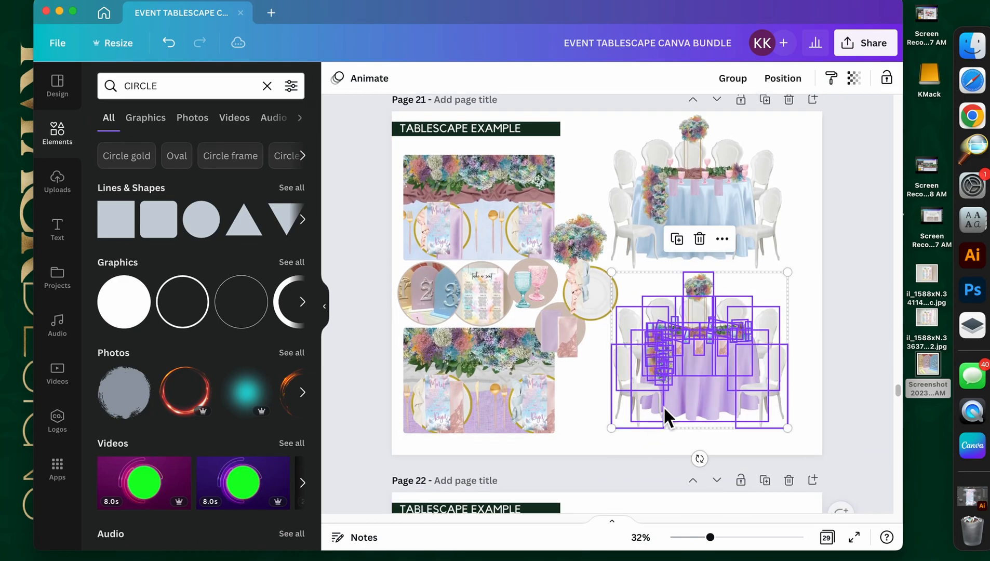
{"action": "key", "text": "ctrl+c"}
{"action": "scroll", "coordinate": [679, 403], "scroll_direction": "down", "scroll_amount": 10}
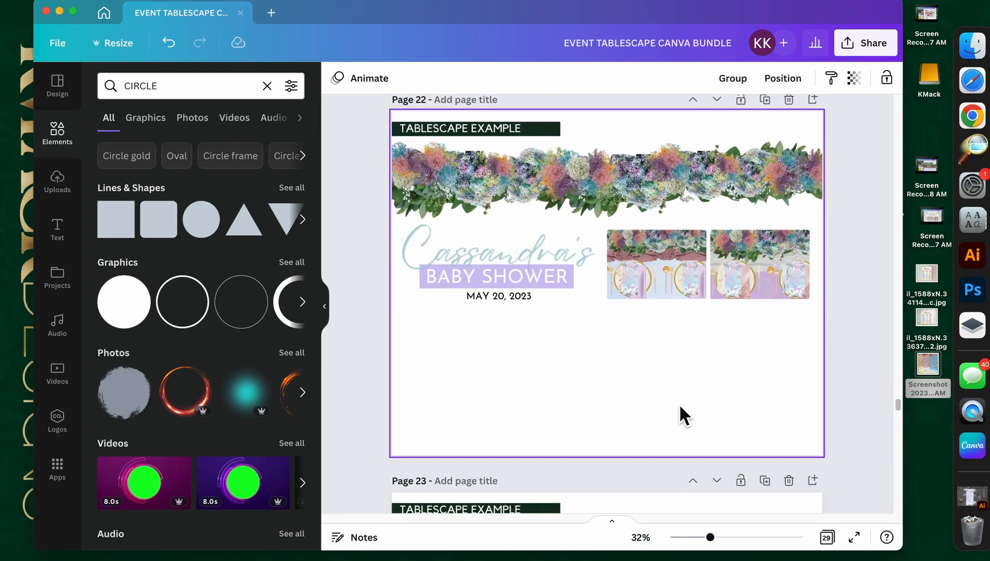
{"action": "key", "text": "ctrl+v"}
{"action": "left_click_drag", "start_coordinate": [782, 274], "coordinate": [702, 346]}
{"action": "left_click_drag", "start_coordinate": [685, 397], "coordinate": [773, 371]}
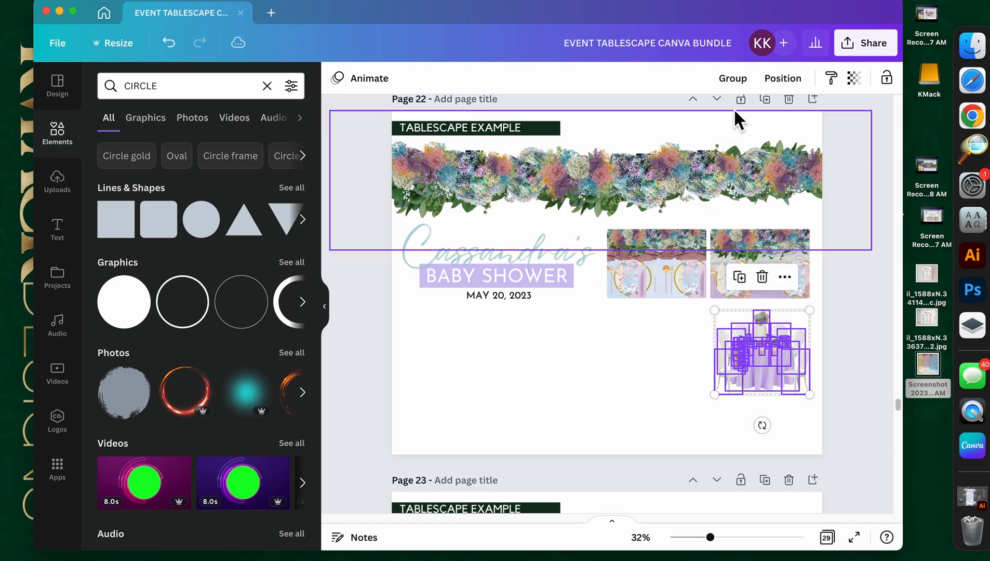
{"action": "left_click", "coordinate": [733, 78]}
{"action": "left_click", "coordinate": [640, 405]}
Step: Copy the complete blue table setup from page 21 to page 22 and shrink it to fit under the blue tablescape photo
{"action": "scroll", "coordinate": [641, 405], "scroll_direction": "up", "scroll_amount": 7}
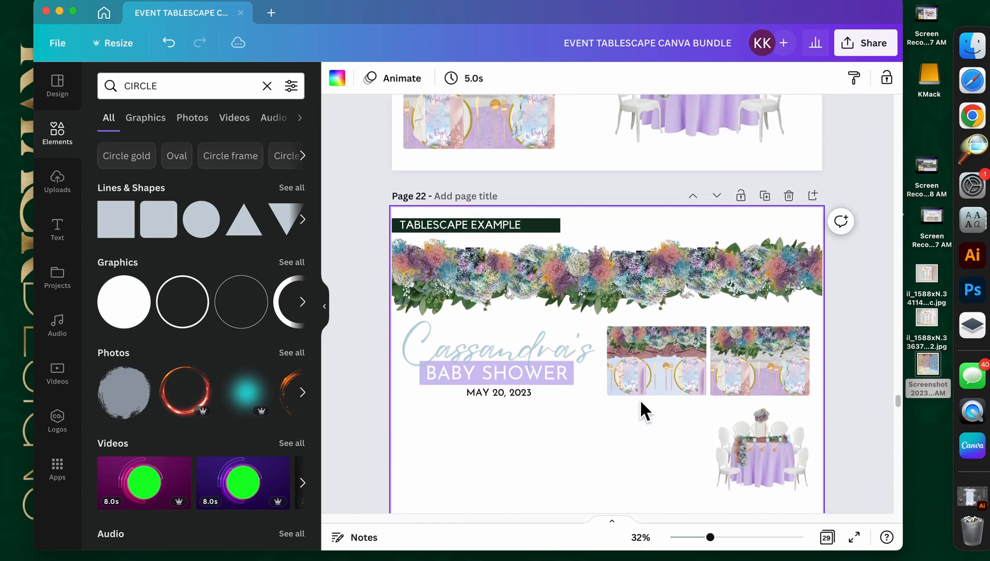
{"action": "left_click_drag", "start_coordinate": [796, 140], "coordinate": [626, 249]}
{"action": "scroll", "coordinate": [647, 290], "scroll_direction": "down", "scroll_amount": 7}
{"action": "scroll", "coordinate": [655, 305], "scroll_direction": "down", "scroll_amount": 1}
{"action": "key", "text": "super+v"}
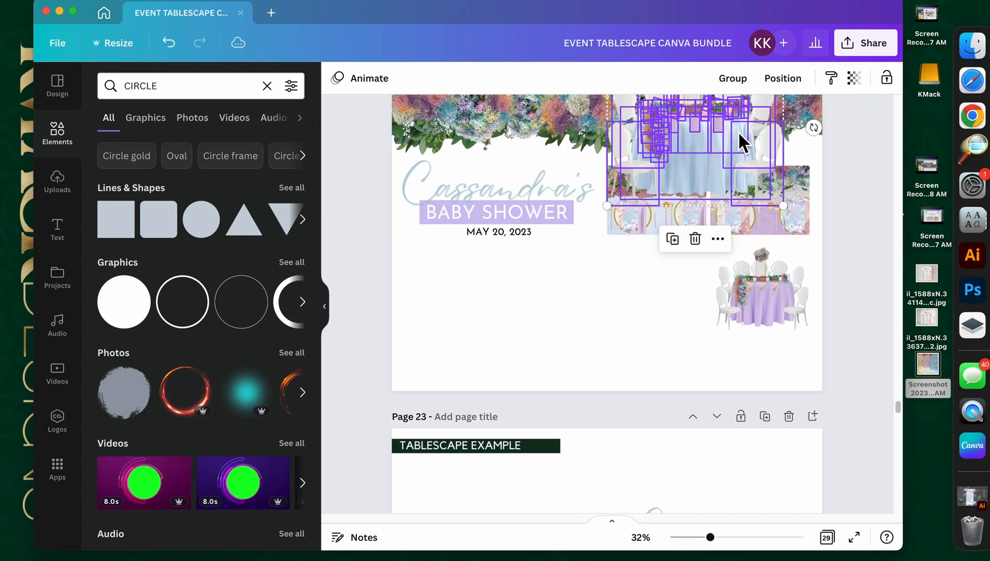
{"action": "left_click_drag", "start_coordinate": [782, 205], "coordinate": [734, 162]}
{"action": "left_click_drag", "start_coordinate": [673, 143], "coordinate": [658, 297]}
{"action": "left_click_drag", "start_coordinate": [701, 328], "coordinate": [710, 338]}
{"action": "left_click_drag", "start_coordinate": [606, 331], "coordinate": [608, 332]}
{"action": "left_click", "coordinate": [525, 335]}
Step: Copy the decor circles, plate, napkins and floral ball from page 21 and place them below the title on page 22
{"action": "scroll", "coordinate": [740, 364], "scroll_direction": "up", "scroll_amount": 5}
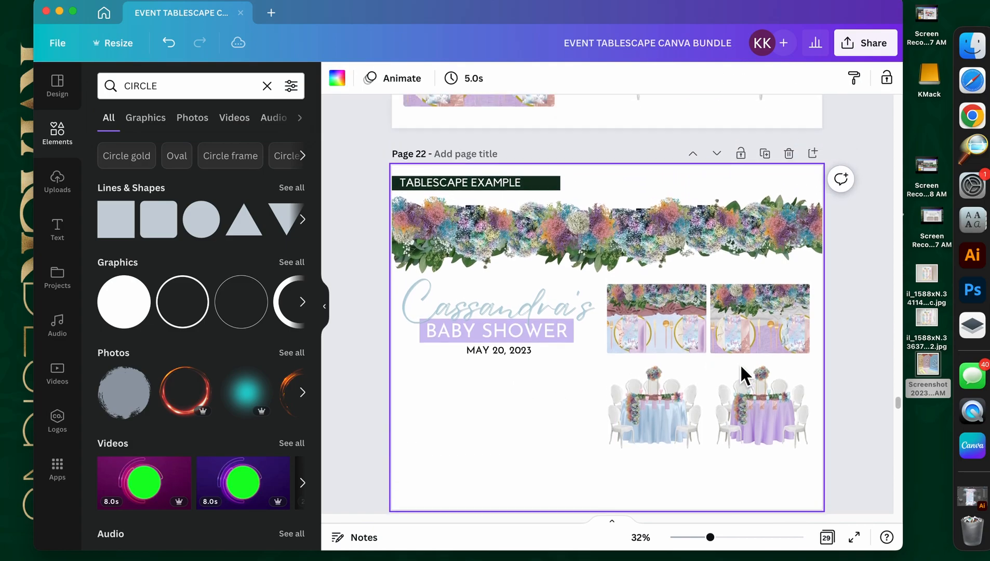
{"action": "scroll", "coordinate": [740, 364], "scroll_direction": "up", "scroll_amount": 3}
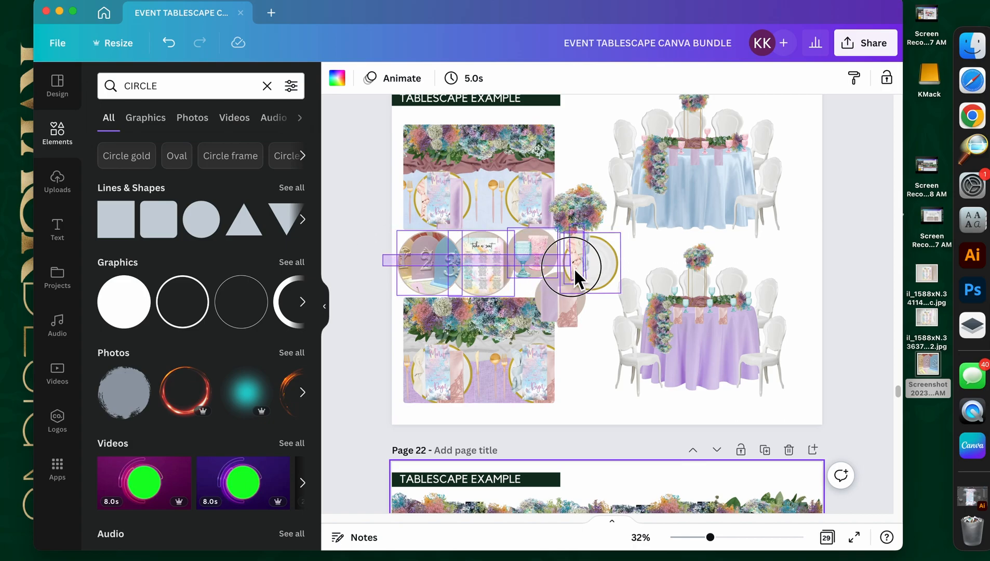
{"action": "left_click", "coordinate": [582, 270]}
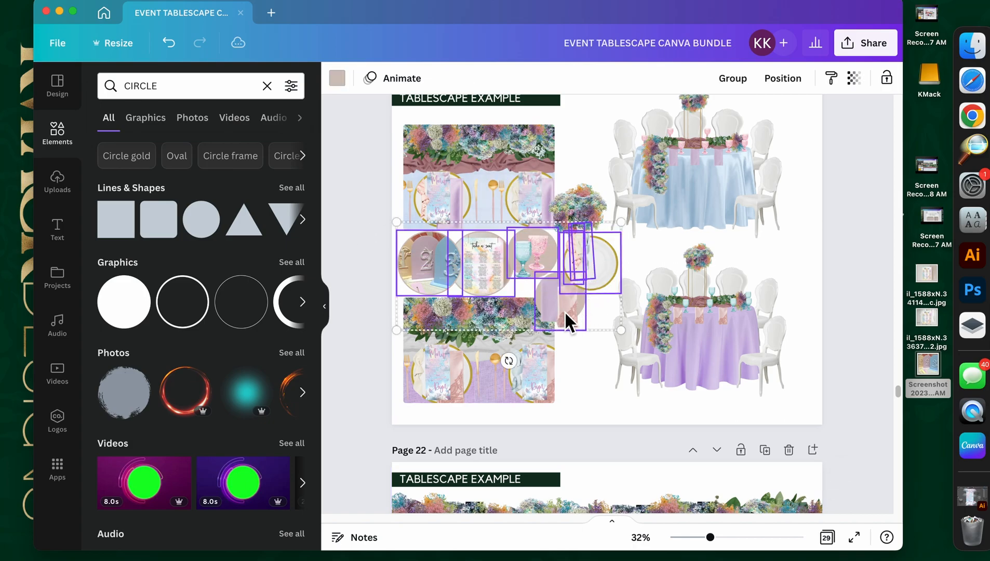
{"action": "left_click", "coordinate": [574, 207], "text": "shift"}
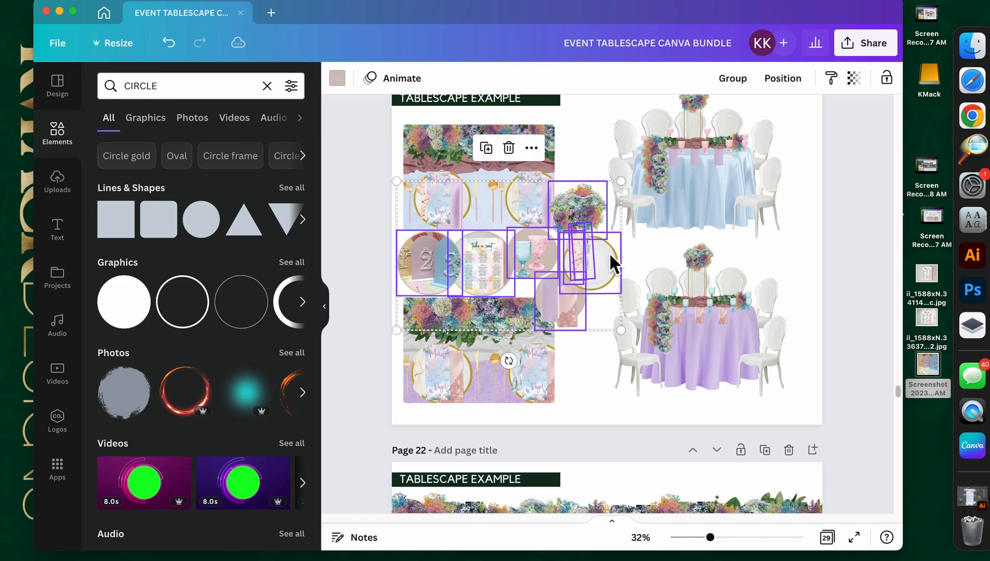
{"action": "scroll", "coordinate": [610, 254], "scroll_direction": "up", "scroll_amount": 2}
{"action": "scroll", "coordinate": [610, 253], "scroll_direction": "down", "scroll_amount": 9}
{"action": "key", "text": "super+v"}
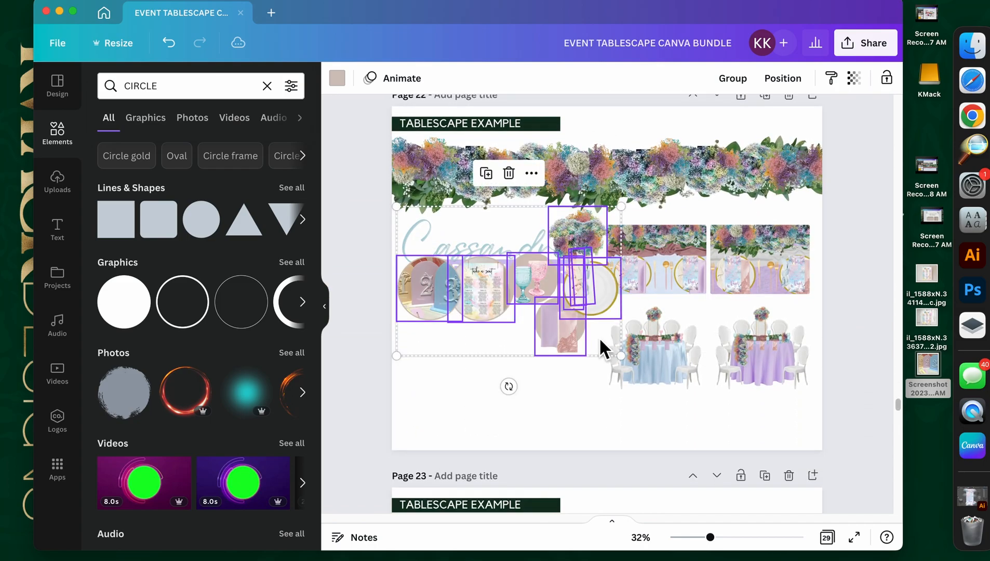
{"action": "left_click_drag", "start_coordinate": [492, 283], "coordinate": [501, 341]}
{"action": "left_click", "coordinate": [502, 389]}
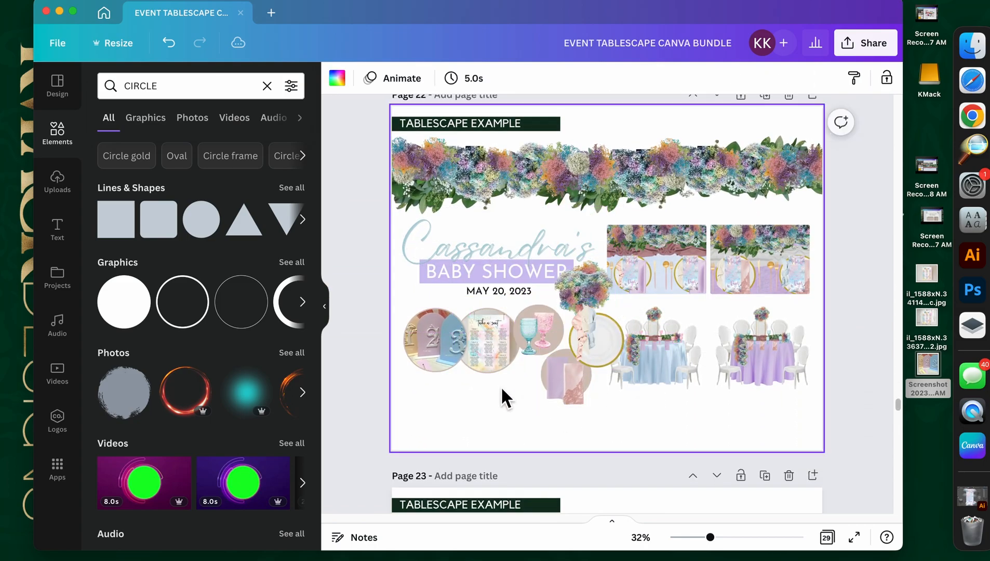
Step: Move the linen swatch circle directly below the table number circle
{"action": "left_click", "coordinate": [575, 382]}
{"action": "left_click", "coordinate": [598, 424]}
{"action": "left_click_drag", "start_coordinate": [542, 386], "coordinate": [453, 423]}
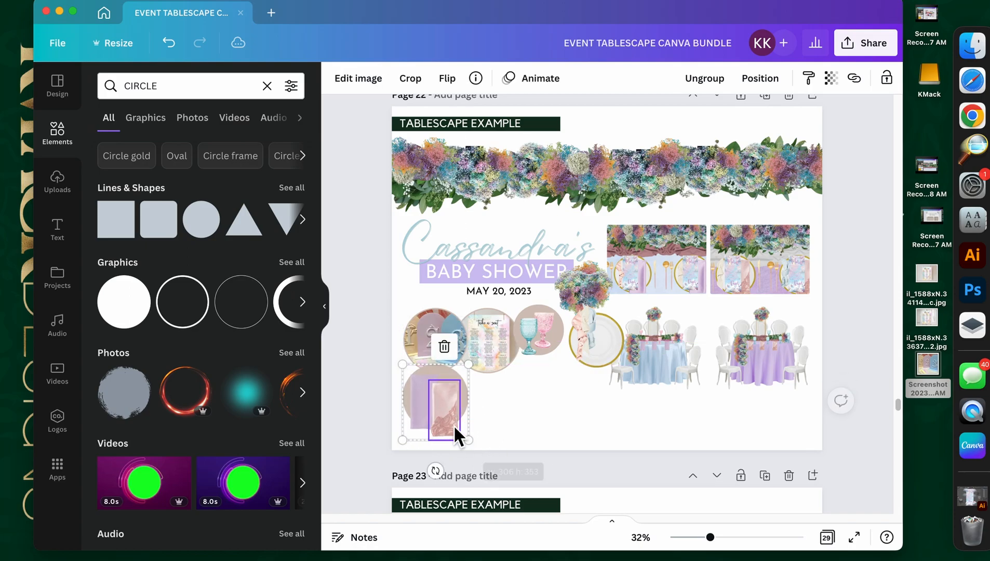
{"action": "right_click", "coordinate": [461, 435]}
{"action": "left_click", "coordinate": [509, 274]}
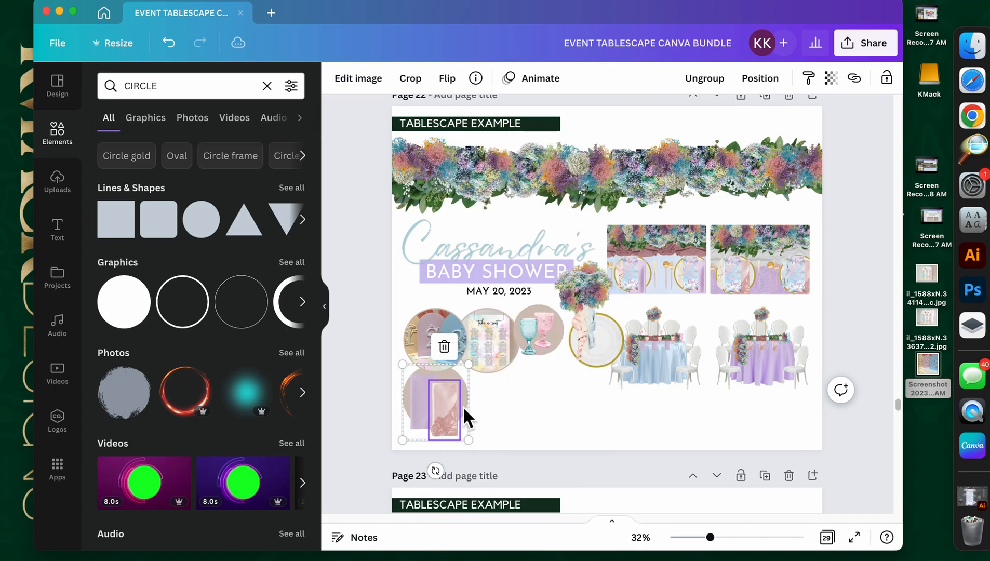
{"action": "left_click_drag", "start_coordinate": [456, 412], "coordinate": [456, 420]}
Step: Space out the table number and seating chart circles and move the glassware circle below the seating chart
{"action": "left_click", "coordinate": [439, 329]}
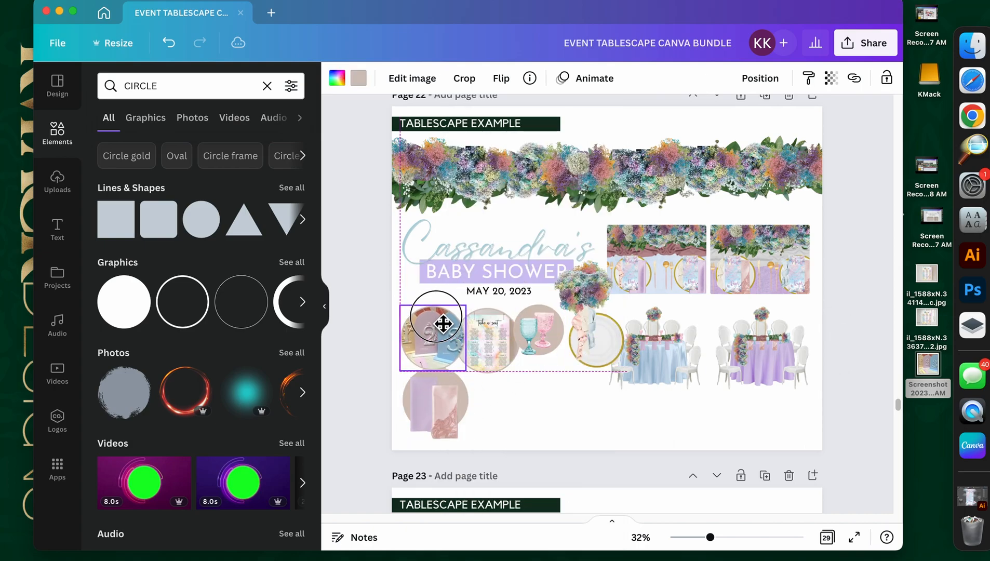
{"action": "left_click_drag", "start_coordinate": [467, 308], "coordinate": [468, 307]}
{"action": "left_click_drag", "start_coordinate": [501, 341], "coordinate": [517, 425]}
{"action": "left_click", "coordinate": [553, 347]}
{"action": "left_click_drag", "start_coordinate": [525, 421], "coordinate": [542, 445]}
{"action": "left_click", "coordinate": [528, 346]}
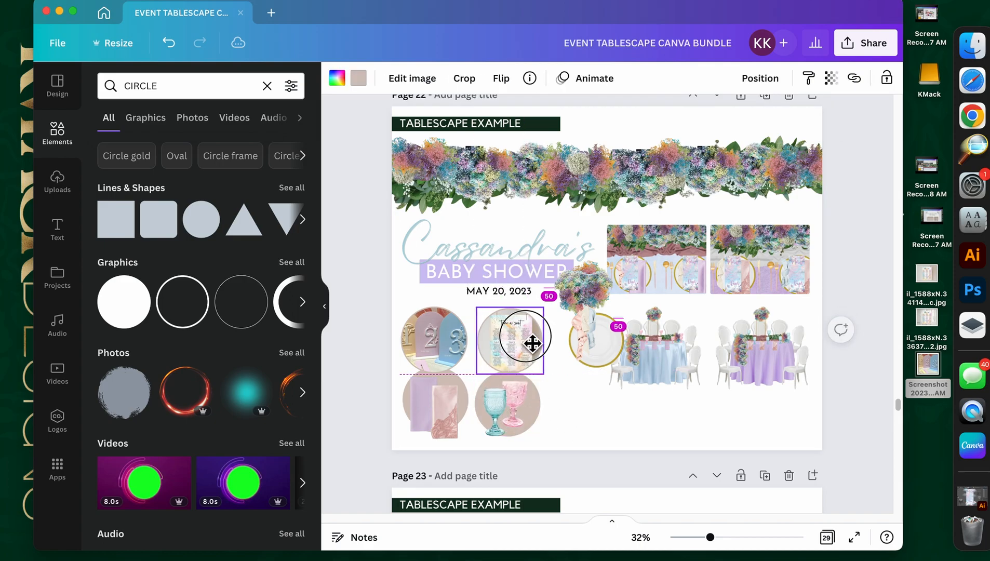
Step: Shrink the table number, seating chart and linen circles, and move the glassware circle below the plate
{"action": "left_click", "coordinate": [462, 357], "text": "shift"}
{"action": "left_click_drag", "start_coordinate": [550, 383], "coordinate": [515, 361]}
{"action": "left_click", "coordinate": [437, 419]}
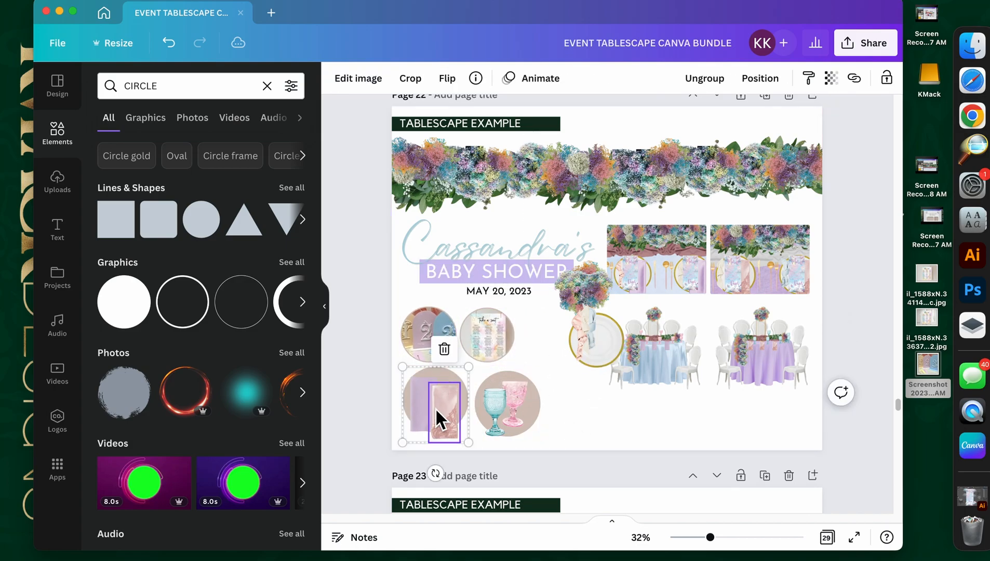
{"action": "mouse_move", "coordinate": [468, 438]}
{"action": "left_mouse_down"}
{"action": "mouse_move", "coordinate": [449, 420]}
{"action": "mouse_move", "coordinate": [456, 426]}
{"action": "left_mouse_up"}
{"action": "left_click", "coordinate": [504, 423]}
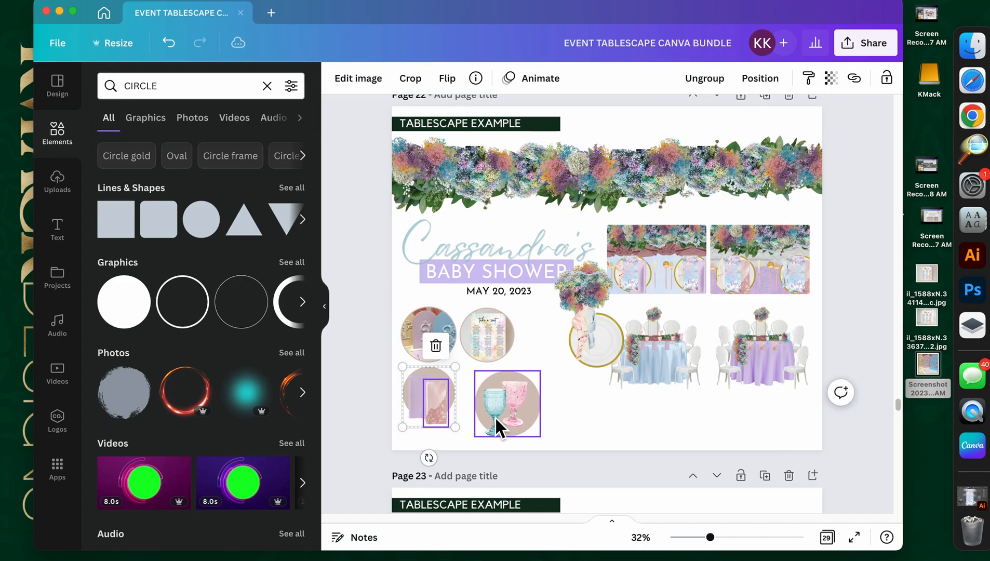
{"action": "left_click_drag", "start_coordinate": [530, 426], "coordinate": [613, 432]}
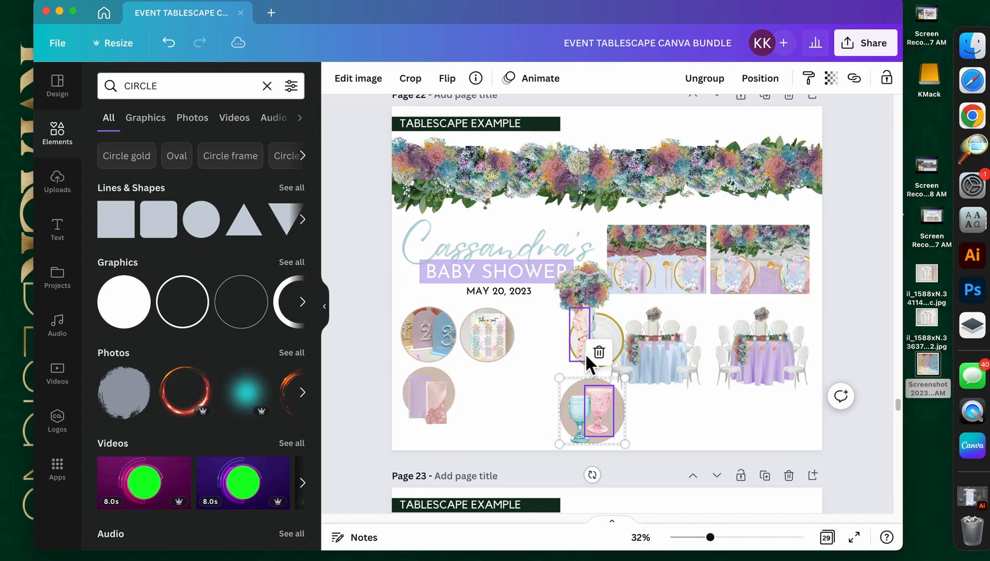
Step: Try to move the plate and its knotted napkins away from the floral ball, and undo the move
{"action": "left_click", "coordinate": [585, 353]}
{"action": "left_click", "coordinate": [550, 338]}
{"action": "left_click", "coordinate": [585, 344]}
{"action": "left_click", "coordinate": [593, 354]}
{"action": "left_click", "coordinate": [607, 338]}
{"action": "left_click", "coordinate": [597, 336], "text": "shift"}
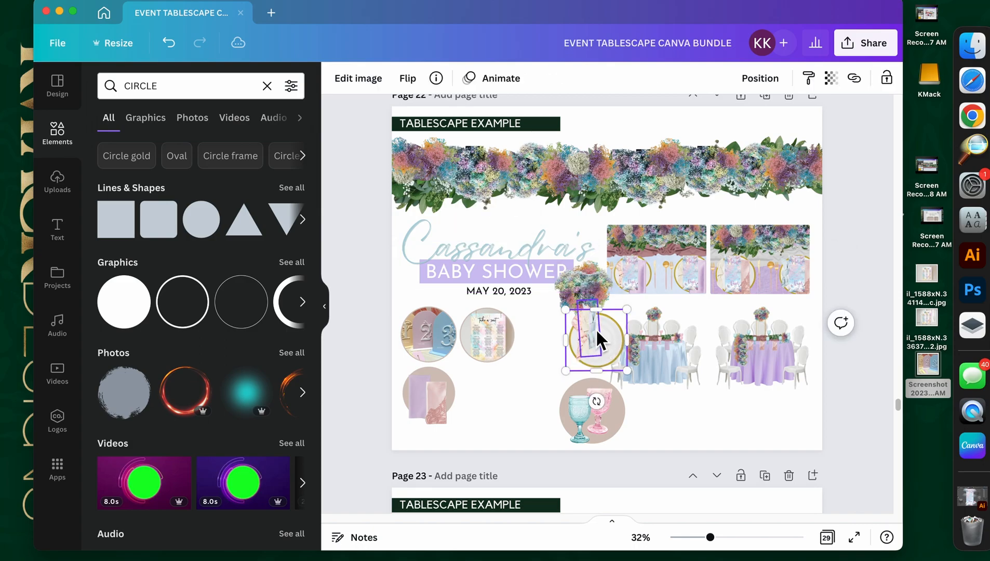
{"action": "left_click", "coordinate": [579, 324], "text": "shift"}
{"action": "left_click_drag", "start_coordinate": [603, 333], "coordinate": [536, 369]}
{"action": "key", "text": "super+z"}
{"action": "left_click", "coordinate": [550, 337]}
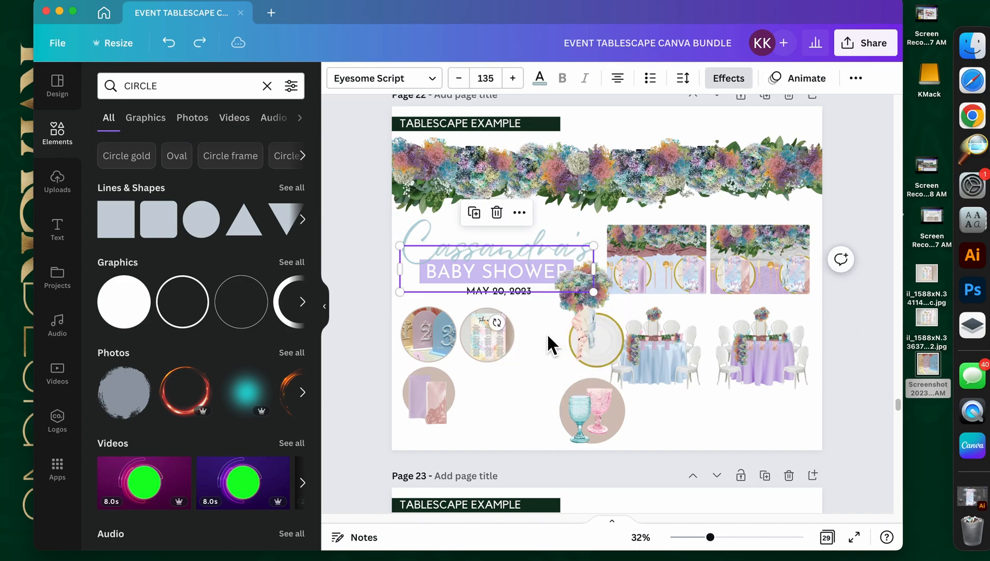
Step: Place the plate with its napkins beside the linen circle, and shrink the glassware circle to finish that row
{"action": "left_click", "coordinate": [594, 363]}
{"action": "left_click_drag", "start_coordinate": [594, 350], "coordinate": [443, 419]}
{"action": "left_click", "coordinate": [599, 427]}
{"action": "left_click_drag", "start_coordinate": [627, 445], "coordinate": [603, 435]}
{"action": "mouse_move", "coordinate": [590, 424]}
{"action": "left_mouse_down"}
{"action": "mouse_move", "coordinate": [557, 425]}
{"action": "mouse_move", "coordinate": [578, 430]}
{"action": "left_mouse_up"}
Step: Move the floral ball next to the seating chart circle, above the glassware circle
{"action": "left_click", "coordinate": [597, 296]}
{"action": "left_click_drag", "start_coordinate": [596, 296], "coordinate": [566, 335]}
{"action": "left_click", "coordinate": [620, 412]}
Step: Copy the gold stand centerpiece from page 21's purple table and place it beside the glassware circle on page 22
{"action": "scroll", "coordinate": [620, 413], "scroll_direction": "up", "scroll_amount": 7}
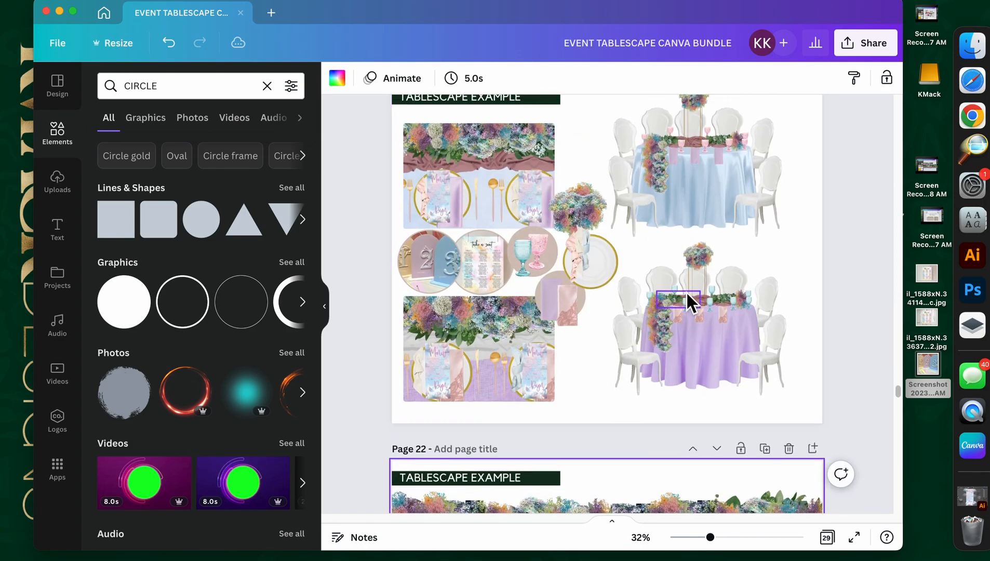
{"action": "left_click", "coordinate": [701, 282]}
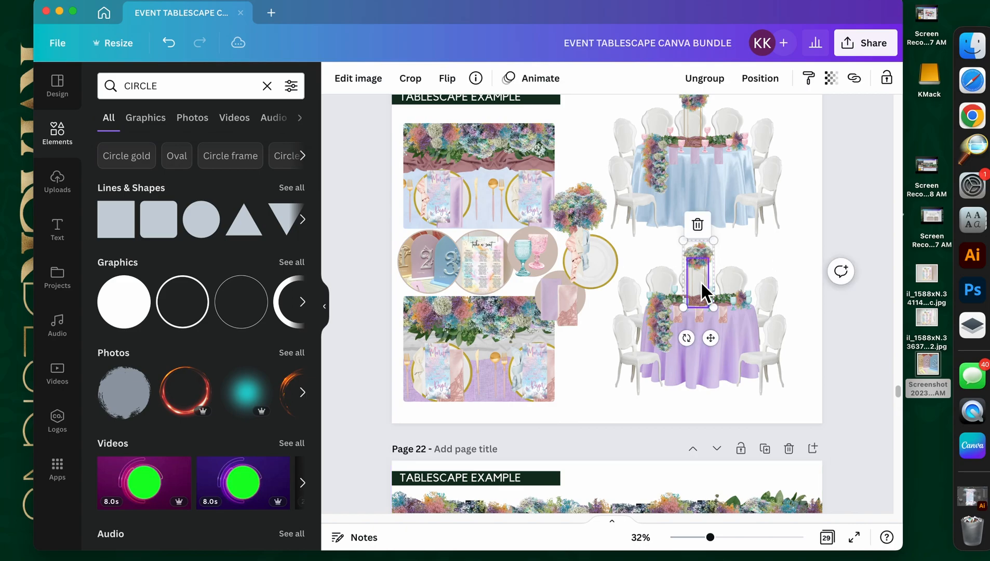
{"action": "scroll", "coordinate": [702, 307], "scroll_direction": "down", "scroll_amount": 6}
{"action": "key", "text": "super+v"}
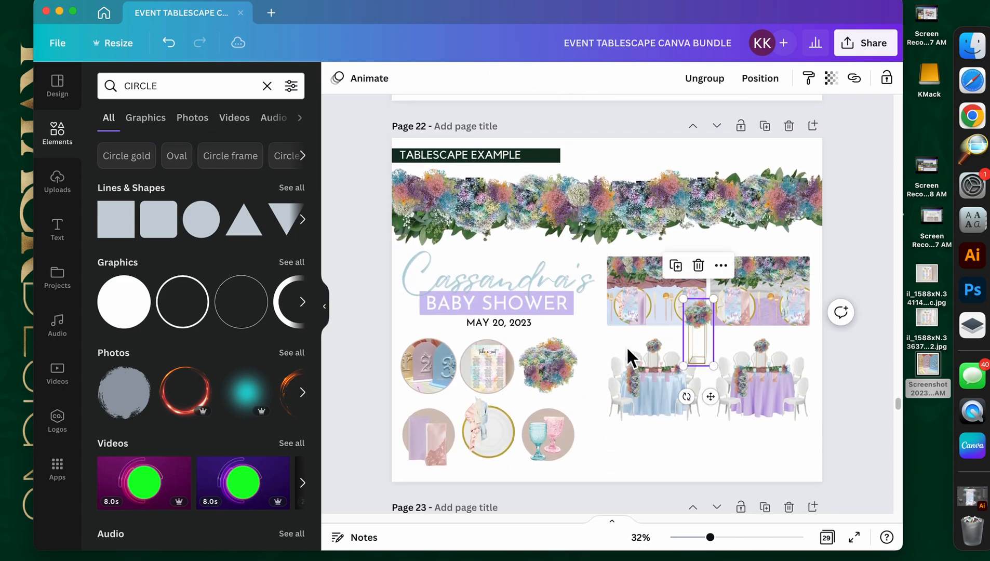
{"action": "left_click_drag", "start_coordinate": [701, 335], "coordinate": [584, 428]}
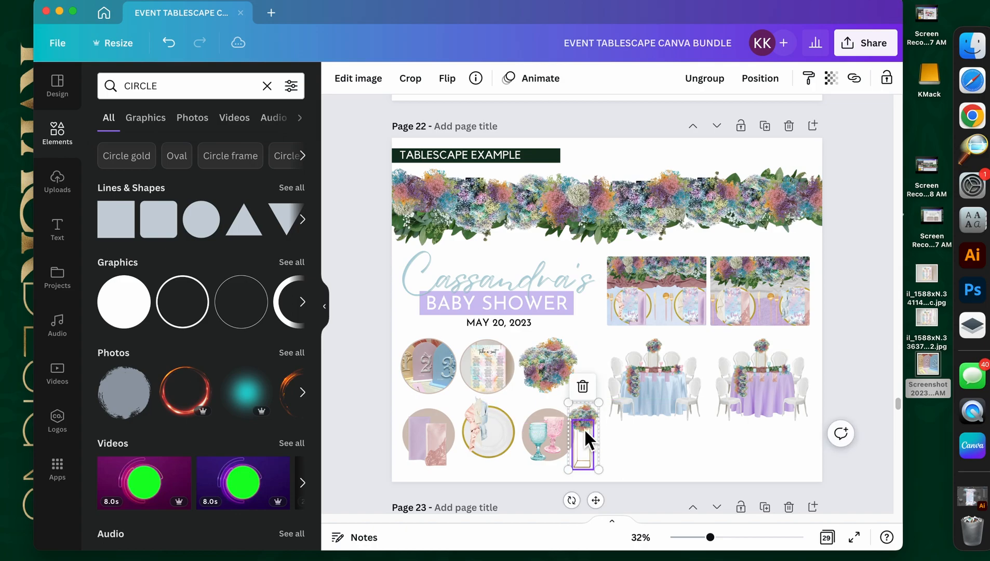
Step: Delete the flower clusters one by one from the top of the copied gold stand, and undo the deletion of the stand itself
{"action": "double_click", "coordinate": [584, 428]}
{"action": "left_click", "coordinate": [620, 443]}
{"action": "left_click", "coordinate": [588, 414]}
{"action": "left_click", "coordinate": [590, 415]}
{"action": "key", "text": "Delete"}
{"action": "left_click", "coordinate": [587, 413]}
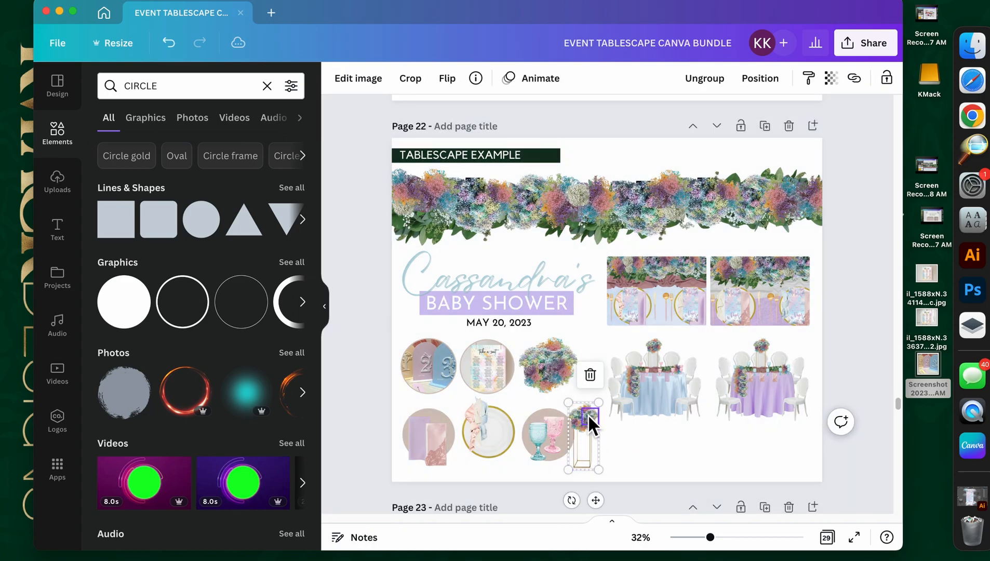
{"action": "key", "text": "Delete"}
{"action": "left_click", "coordinate": [587, 418]}
{"action": "key", "text": "Delete"}
{"action": "left_click", "coordinate": [587, 417]}
{"action": "key", "text": "Delete"}
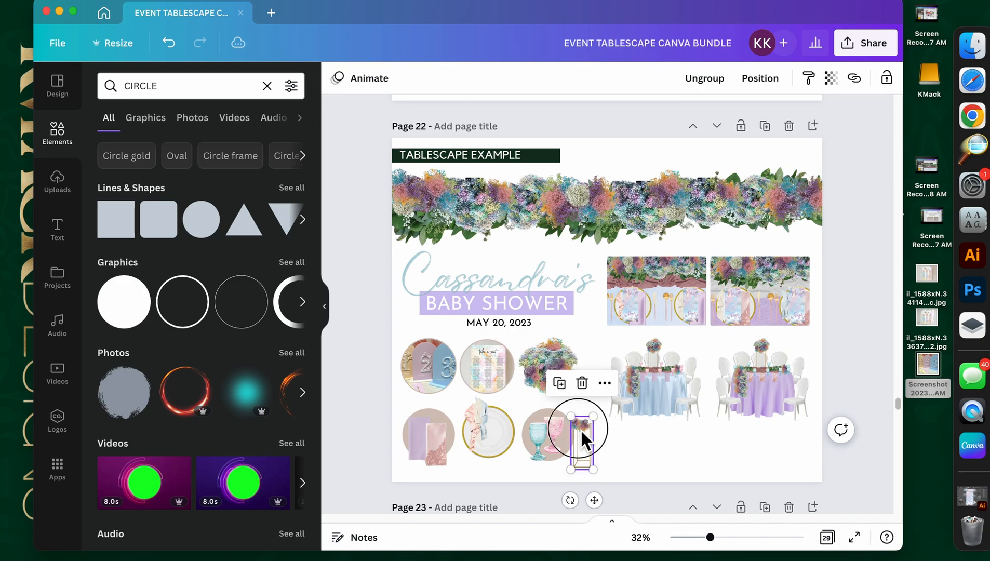
{"action": "key", "text": "Delete"}
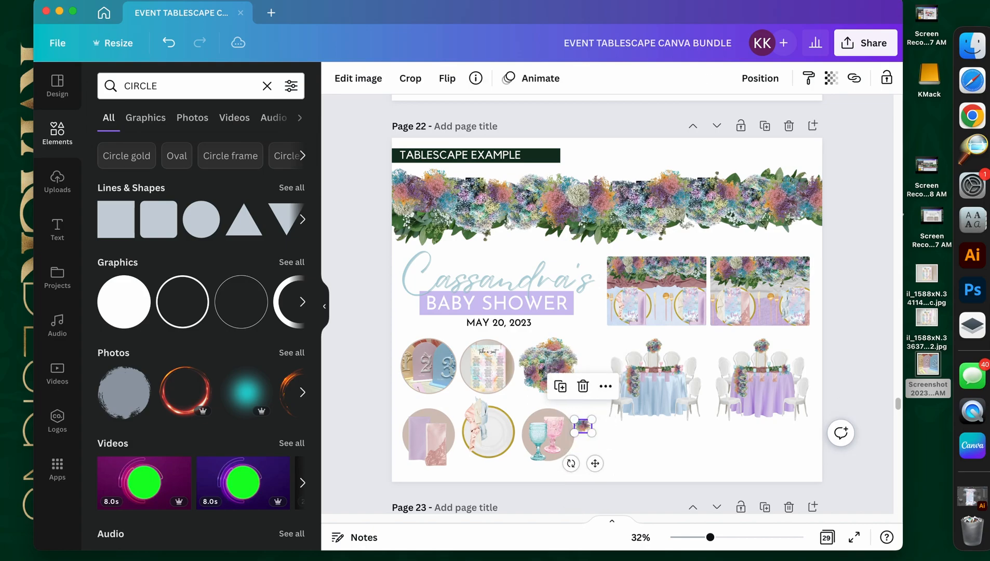
{"action": "key", "text": "super+z"}
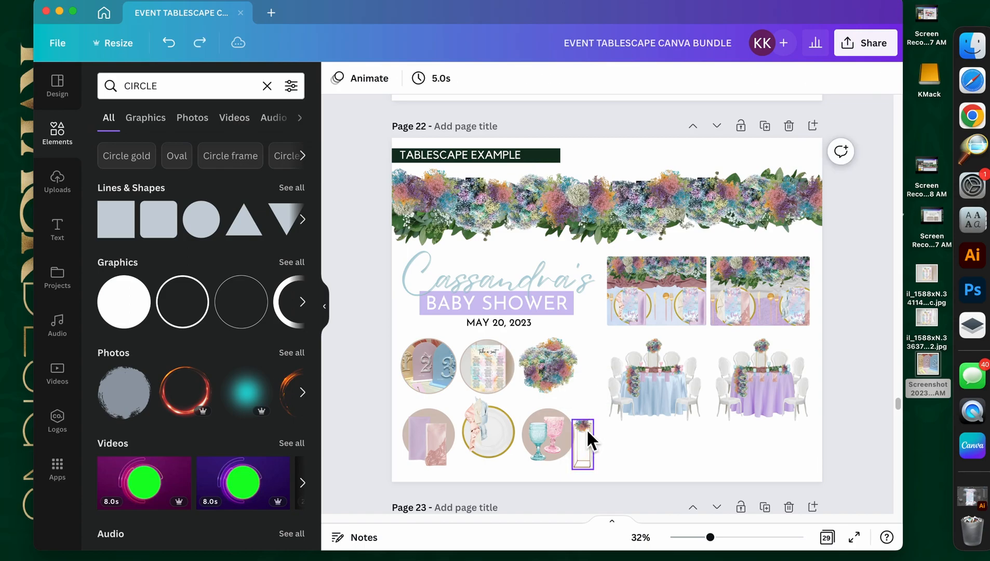
Step: Shift the gold stand clear of the glassware circle at the end of page 22's lower decor row
{"action": "left_click_drag", "start_coordinate": [587, 434], "coordinate": [618, 456]}
{"action": "double_click", "coordinate": [599, 429]}
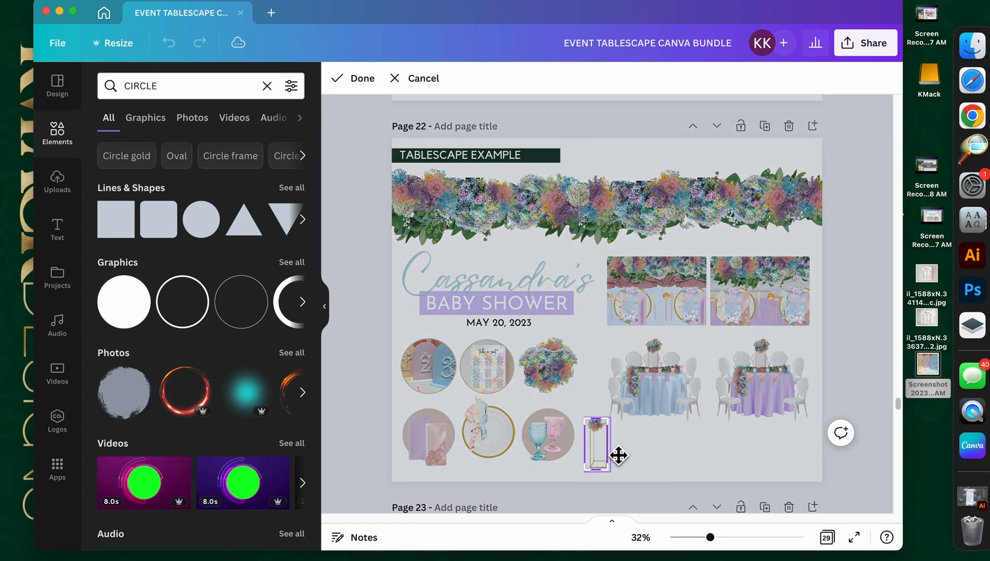
{"action": "left_click", "coordinate": [645, 474]}
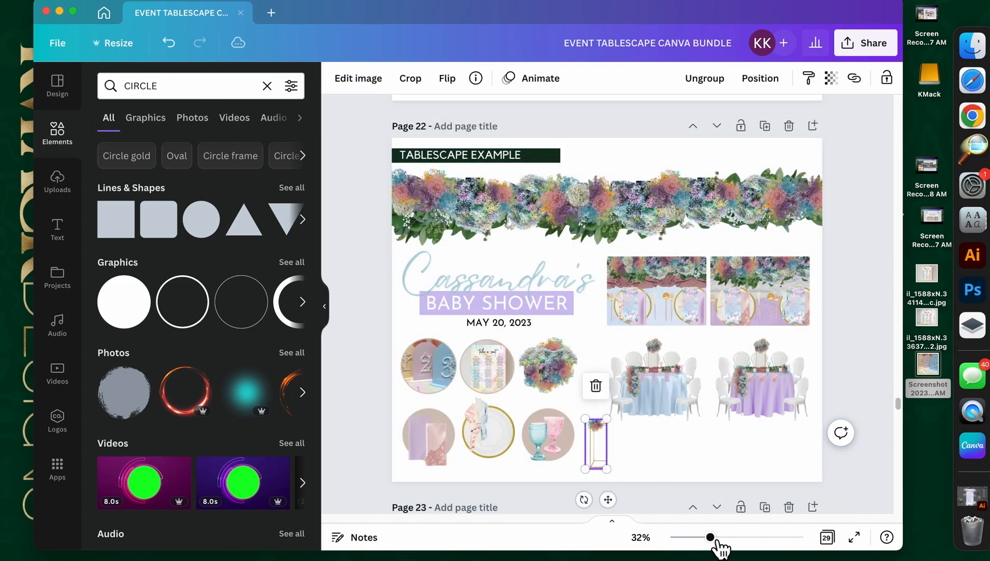
Step: Ungroup the gold stand centerpiece on page 22 and delete its remaining flower cluster
{"action": "left_click_drag", "start_coordinate": [711, 538], "coordinate": [730, 538]}
{"action": "scroll", "coordinate": [587, 416], "scroll_direction": "down", "scroll_amount": 7}
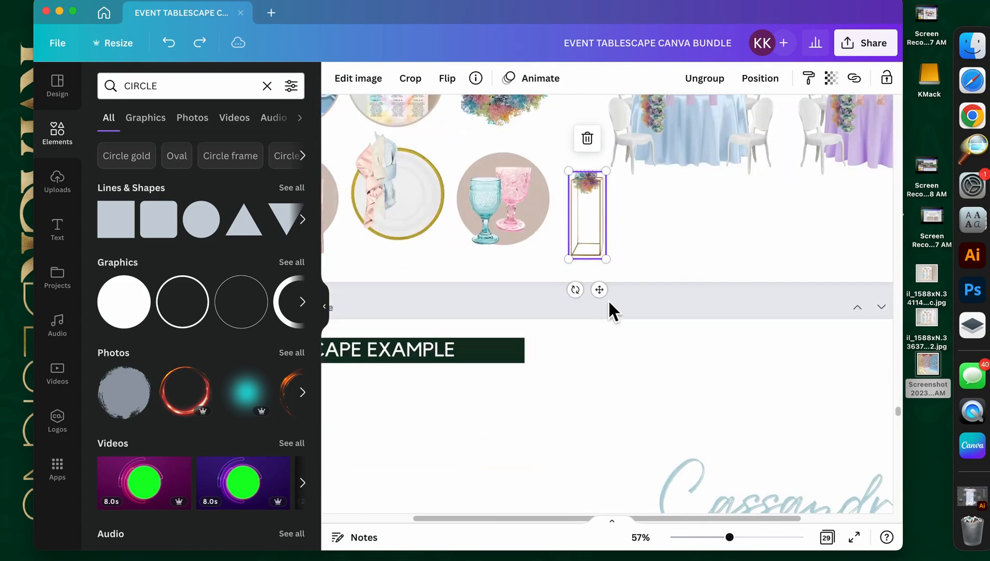
{"action": "scroll", "coordinate": [607, 296], "scroll_direction": "up", "scroll_amount": 5}
{"action": "left_click_drag", "start_coordinate": [740, 541], "coordinate": [763, 541]}
{"action": "scroll", "coordinate": [538, 421], "scroll_direction": "down", "scroll_amount": 4}
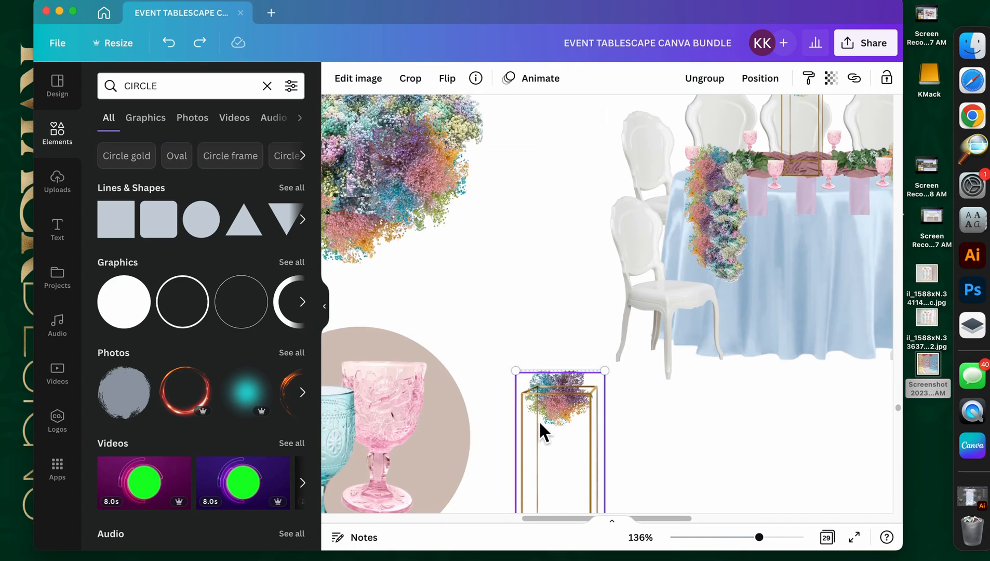
{"action": "left_click_drag", "start_coordinate": [573, 450], "coordinate": [622, 433]}
{"action": "left_click", "coordinate": [718, 82]}
{"action": "left_click", "coordinate": [479, 344]}
{"action": "left_click", "coordinate": [547, 391]}
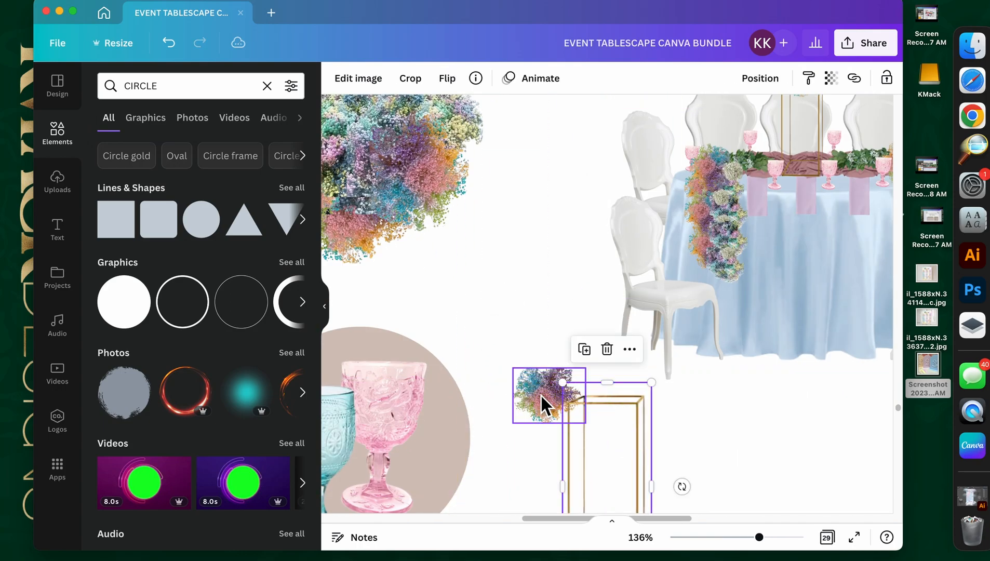
{"action": "left_click", "coordinate": [540, 395]}
{"action": "key", "text": "Delete"}
Step: Adjust the bare gold stand's placement beside the glassware circle
{"action": "left_click", "coordinate": [704, 538]}
{"action": "left_click_drag", "start_coordinate": [607, 312], "coordinate": [604, 272]}
{"action": "left_click", "coordinate": [634, 316]}
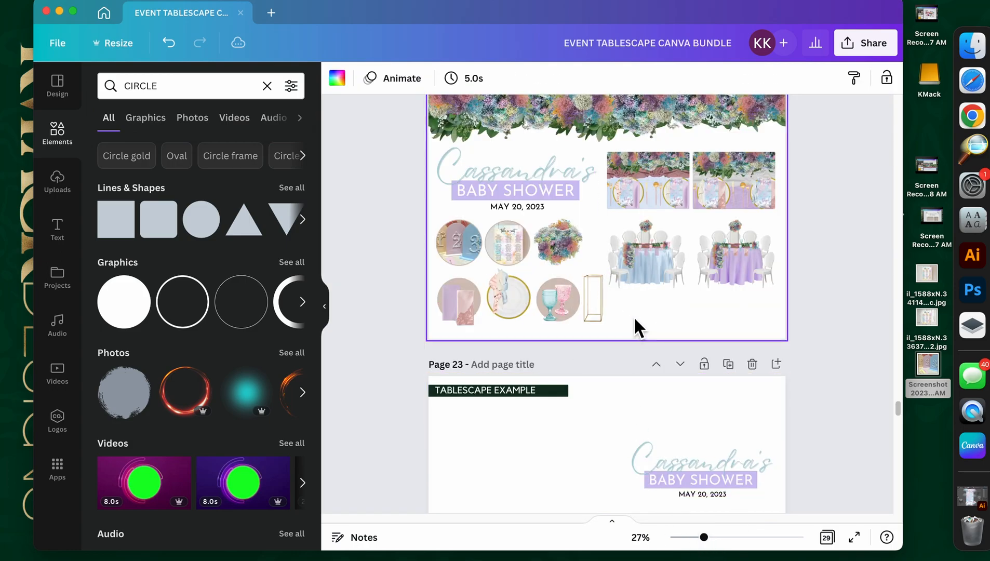
{"action": "left_click", "coordinate": [597, 311]}
{"action": "scroll", "coordinate": [639, 320], "scroll_direction": "up", "scroll_amount": 2}
{"action": "mouse_move", "coordinate": [601, 354]}
{"action": "left_mouse_down"}
{"action": "mouse_move", "coordinate": [602, 316]}
{"action": "mouse_move", "coordinate": [605, 358]}
{"action": "left_mouse_up"}
{"action": "left_click", "coordinate": [631, 364]}
Step: Copy the first cutlery set, gold with pink handles, from the flatware page for use on page 22
{"action": "scroll", "coordinate": [631, 364], "scroll_direction": "up", "scroll_amount": 15}
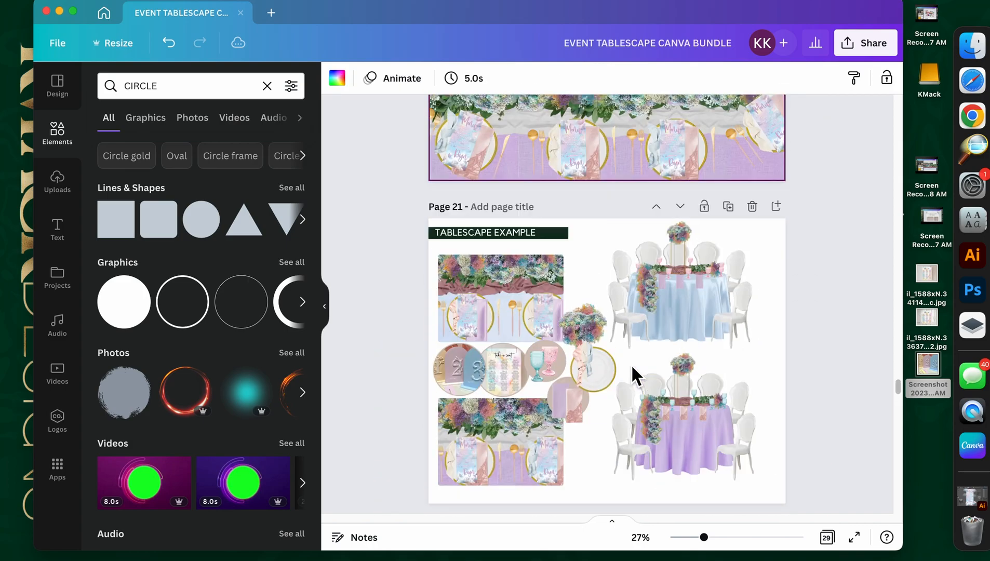
{"action": "scroll", "coordinate": [631, 364], "scroll_direction": "up", "scroll_amount": 10}
{"action": "left_click", "coordinate": [449, 325]}
{"action": "left_click_drag", "start_coordinate": [464, 342], "coordinate": [470, 355]}
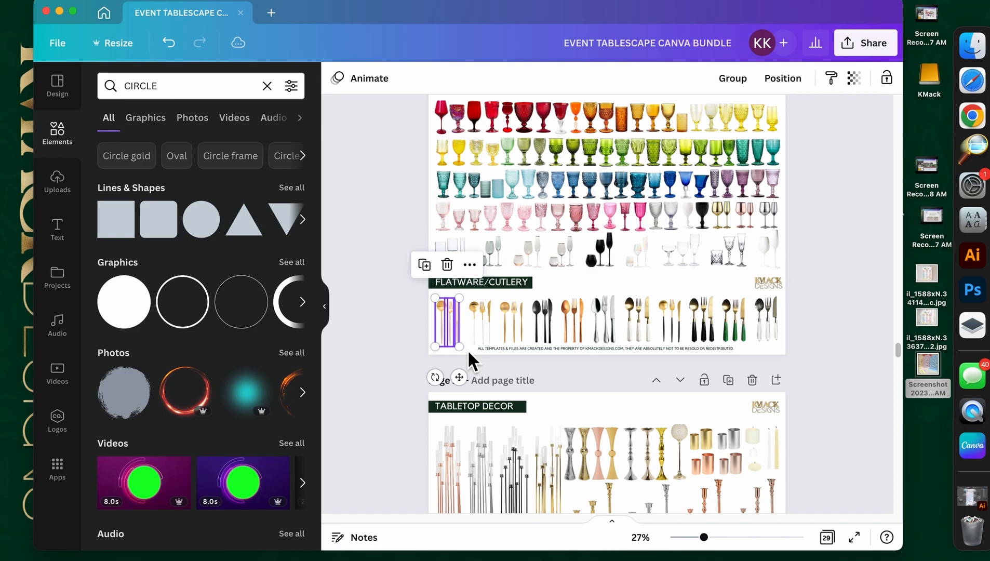
{"action": "scroll", "coordinate": [467, 350], "scroll_direction": "down", "scroll_amount": 10}
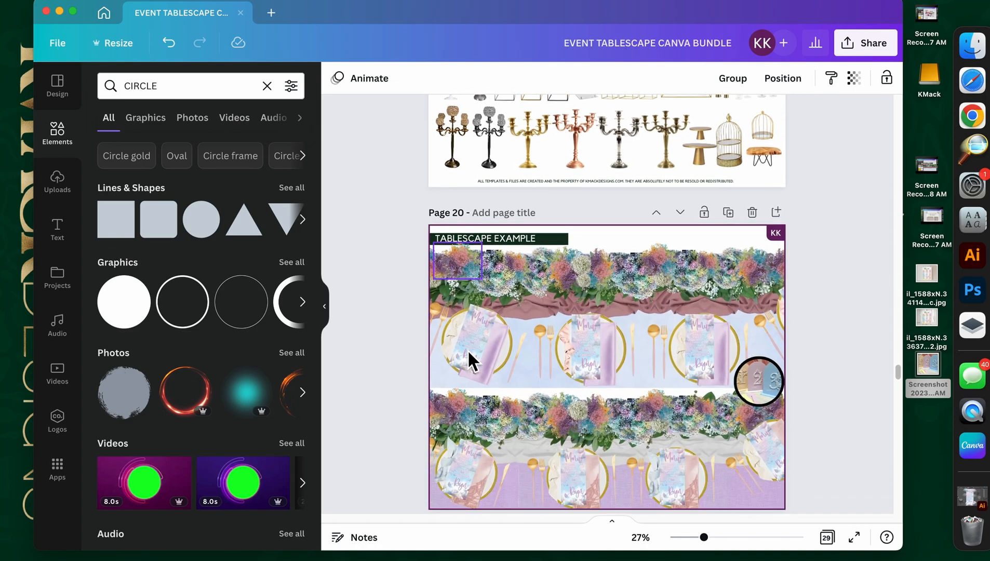
{"action": "scroll", "coordinate": [467, 349], "scroll_direction": "down", "scroll_amount": 12}
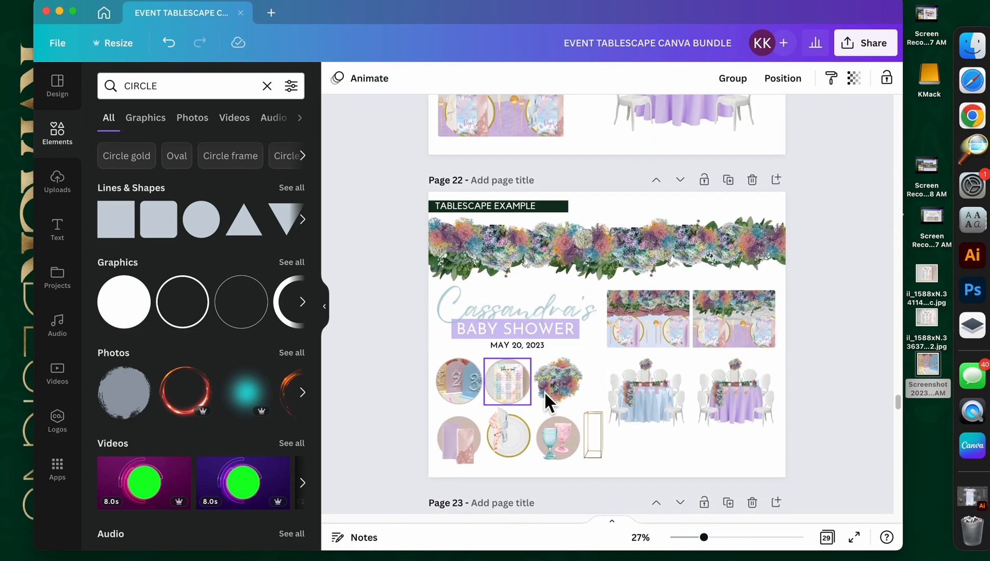
{"action": "left_click", "coordinate": [644, 452]}
Step: Select all pieces of the blue table setup on page 22 and group them
{"action": "left_click", "coordinate": [711, 538]}
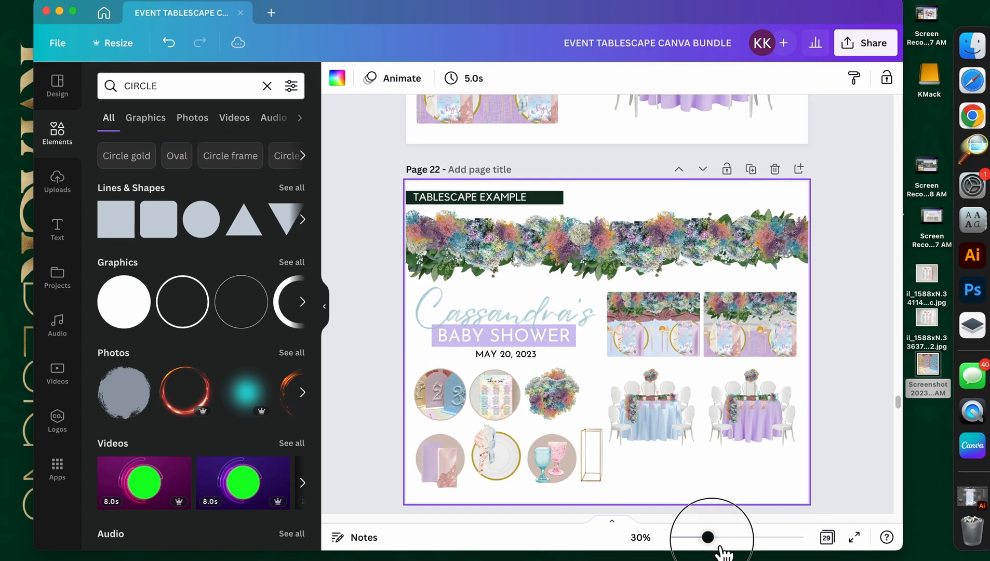
{"action": "left_click_drag", "start_coordinate": [721, 547], "coordinate": [728, 548]}
{"action": "scroll", "coordinate": [701, 471], "scroll_direction": "down", "scroll_amount": 4}
{"action": "scroll", "coordinate": [713, 374], "scroll_direction": "up", "scroll_amount": 2}
{"action": "left_click", "coordinate": [791, 327]}
{"action": "left_click", "coordinate": [692, 317], "text": "shift"}
{"action": "left_click", "coordinate": [664, 318]}
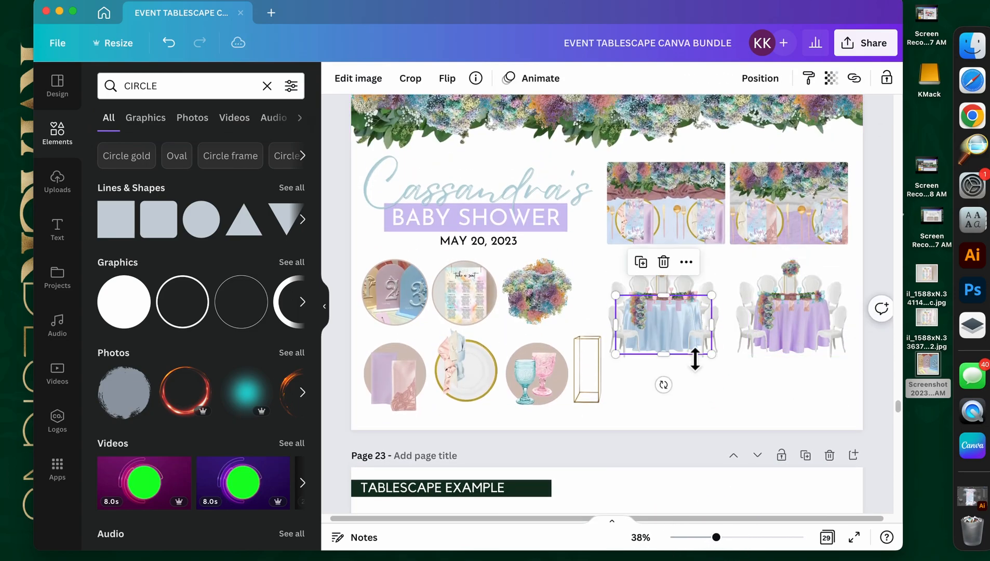
{"action": "left_click", "coordinate": [724, 394]}
{"action": "left_click_drag", "start_coordinate": [607, 275], "coordinate": [685, 334]}
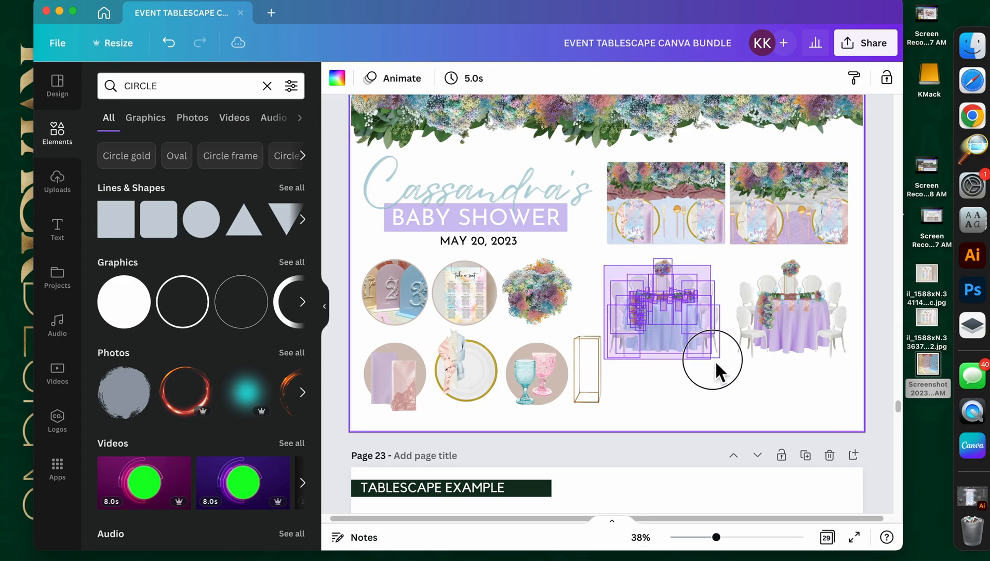
{"action": "left_click_drag", "start_coordinate": [715, 363], "coordinate": [720, 365]}
{"action": "left_click", "coordinate": [734, 78]}
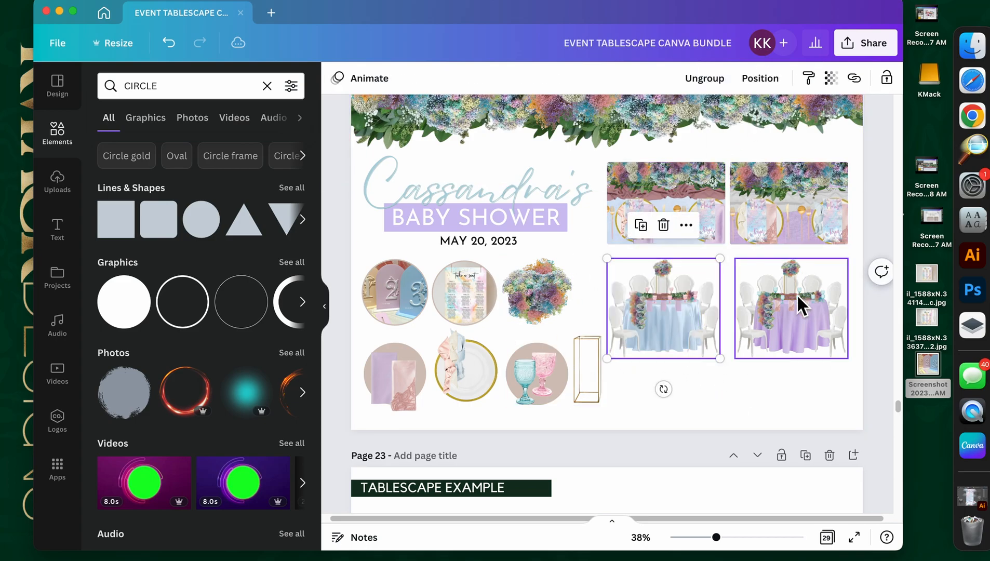
Step: Move the blue and purple table setups together up to just below the tablescape photos
{"action": "left_click", "coordinate": [797, 294]}
{"action": "left_click", "coordinate": [686, 327], "text": "shift"}
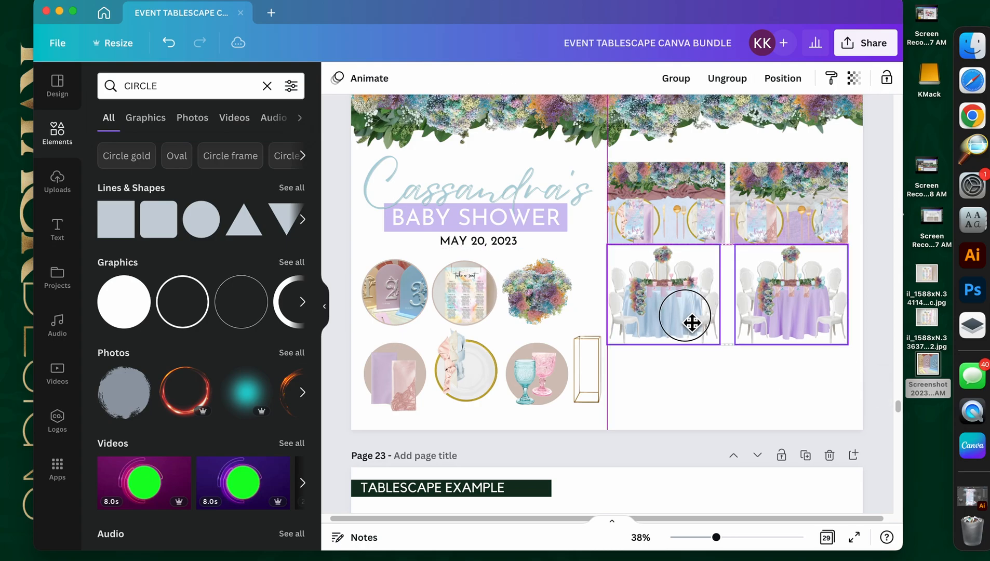
{"action": "left_click", "coordinate": [724, 360]}
Step: Enlarge the two rows of decor pieces under the title and place the gold stand below the blue table setup
{"action": "left_click_drag", "start_coordinate": [587, 383], "coordinate": [633, 393]}
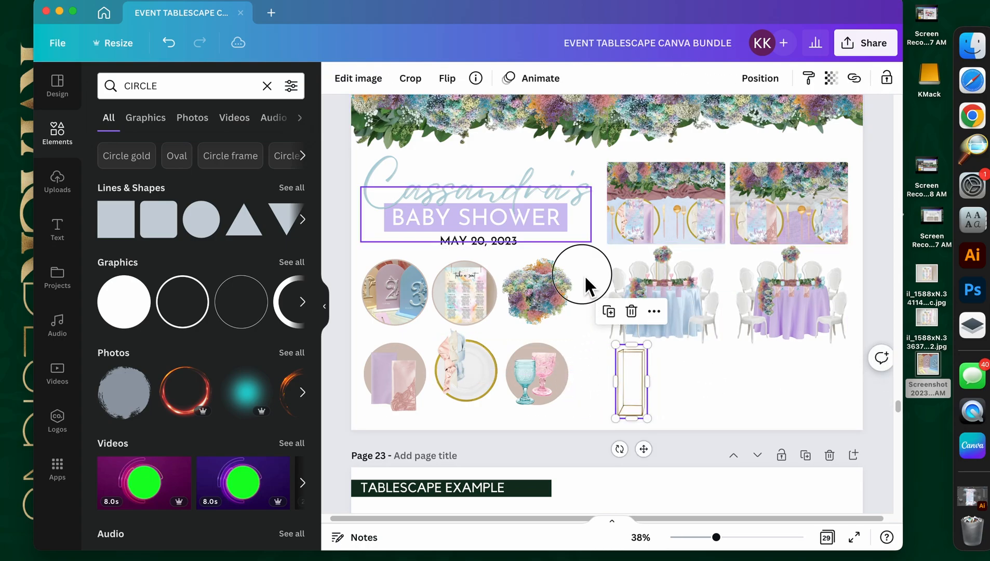
{"action": "left_click", "coordinate": [561, 234]}
{"action": "left_click_drag", "start_coordinate": [346, 285], "coordinate": [582, 396]}
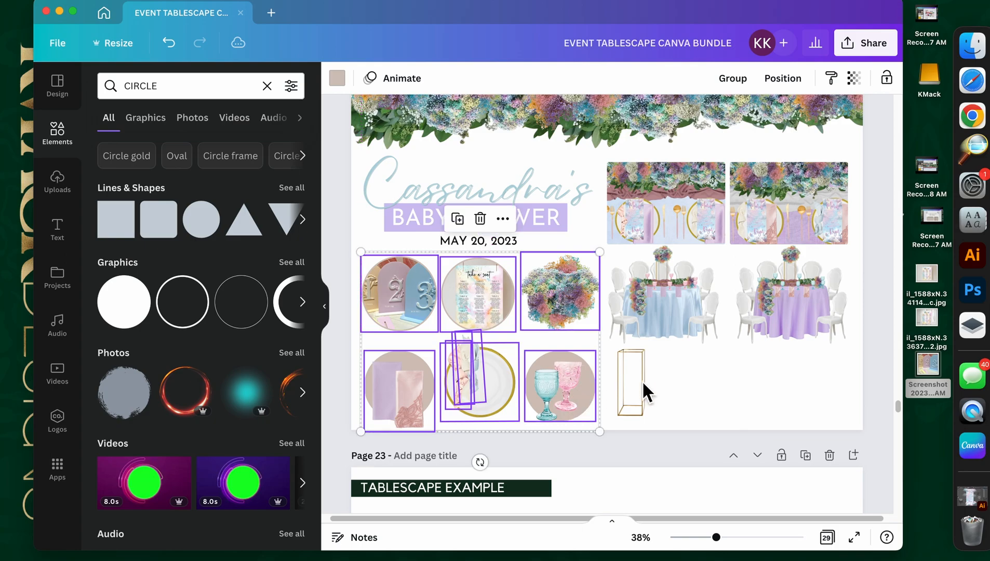
{"action": "left_click", "coordinate": [641, 382]}
{"action": "left_click", "coordinate": [634, 394]}
{"action": "left_click_drag", "start_coordinate": [645, 427], "coordinate": [648, 433]}
Step: Raise the script name and the BABY SHOWER banner slightly to space the title block
{"action": "left_click", "coordinate": [355, 213]}
{"action": "left_click", "coordinate": [380, 192]}
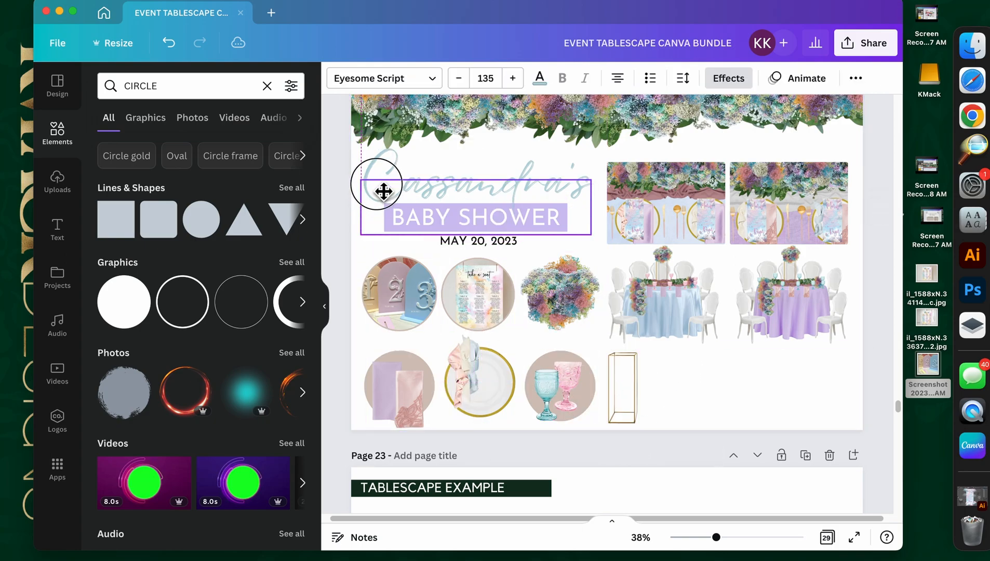
{"action": "left_click", "coordinate": [414, 226]}
{"action": "left_click_drag", "start_coordinate": [409, 230], "coordinate": [420, 230]}
{"action": "left_click", "coordinate": [721, 411]}
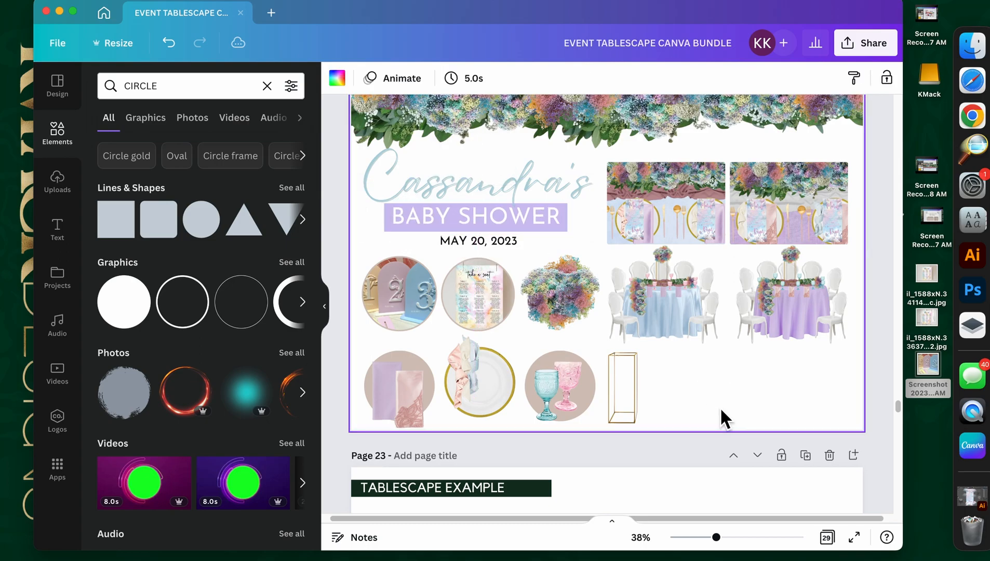
Step: Paste the copied cutlery set and place it beside the gold stand on page 22
{"action": "key", "text": "super+v"}
{"action": "left_click_drag", "start_coordinate": [386, 380], "coordinate": [678, 389]}
{"action": "left_click", "coordinate": [697, 381]}
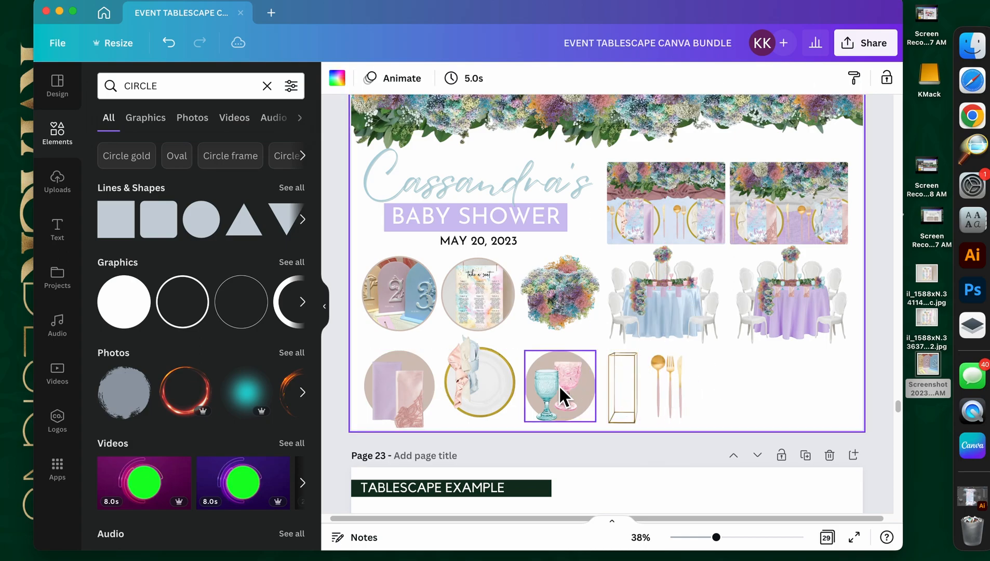
Step: Duplicate the glassware circle beside the original, shifting the cutlery and stand along, and delete both glasses from the duplicate
{"action": "left_click", "coordinate": [559, 386]}
{"action": "key", "text": "super+d"}
{"action": "left_click_drag", "start_coordinate": [626, 385], "coordinate": [715, 405]}
{"action": "left_click", "coordinate": [671, 385]}
{"action": "left_click_drag", "start_coordinate": [578, 400], "coordinate": [646, 400]}
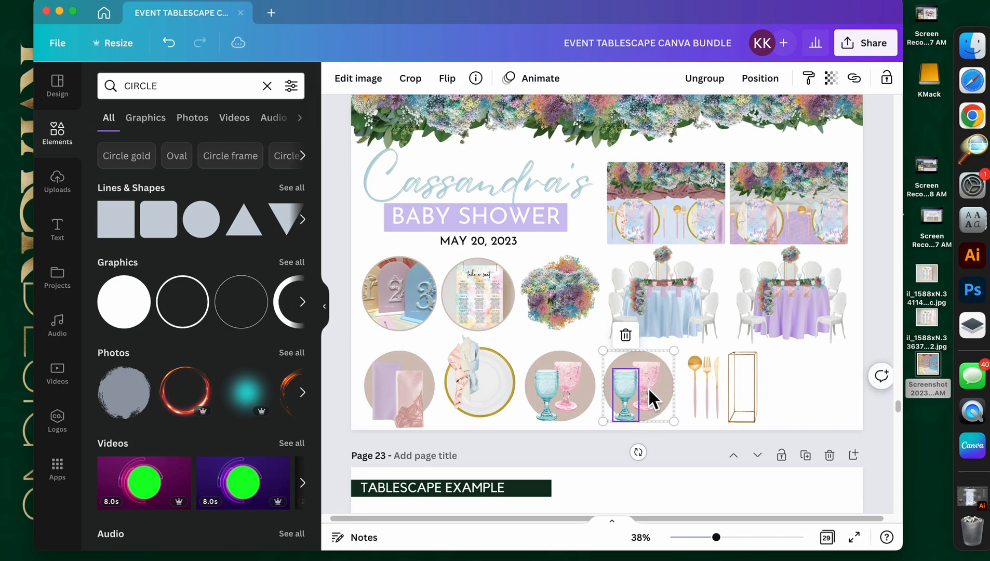
{"action": "left_click", "coordinate": [648, 387]}
{"action": "key", "text": "Delete"}
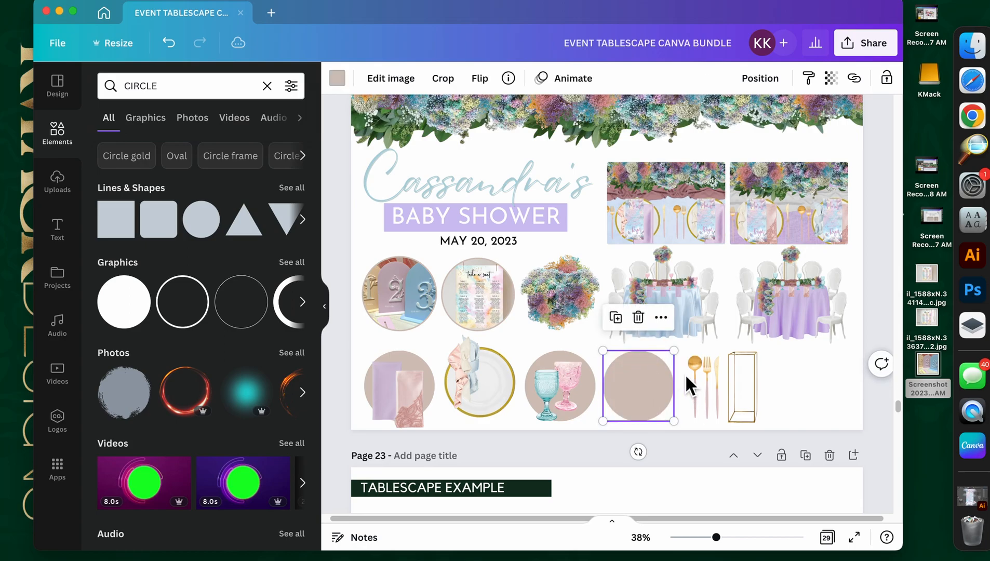
Step: Check the available options and position settings of the cutlery and blank circle for a way to reorder their layers
{"action": "left_click", "coordinate": [680, 357]}
{"action": "mouse_move", "coordinate": [716, 405]}
{"action": "left_mouse_down"}
{"action": "mouse_move", "coordinate": [643, 405]}
{"action": "mouse_move", "coordinate": [705, 405]}
{"action": "left_mouse_up"}
{"action": "left_click", "coordinate": [719, 313]}
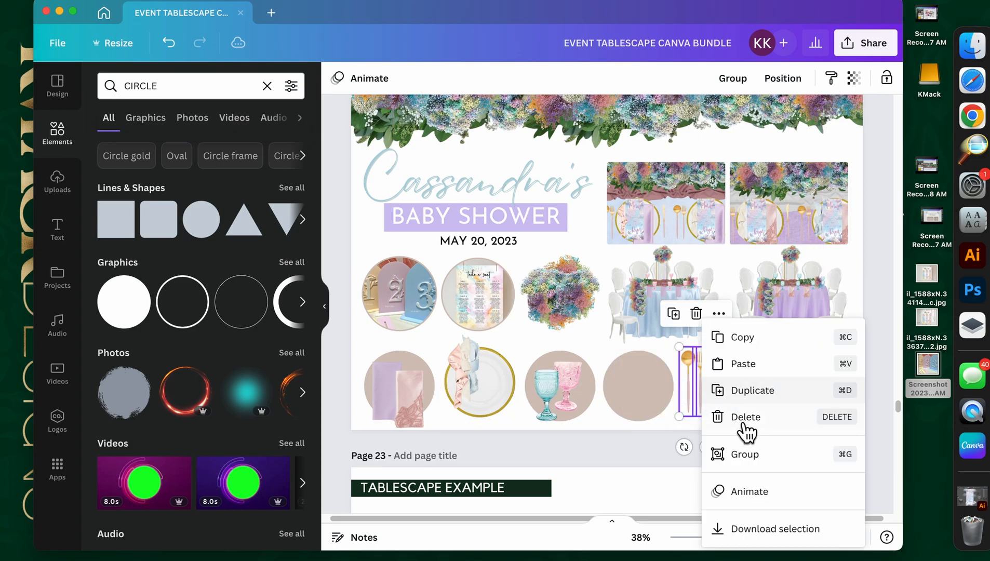
{"action": "left_click", "coordinate": [613, 387]}
{"action": "right_click", "coordinate": [641, 379]}
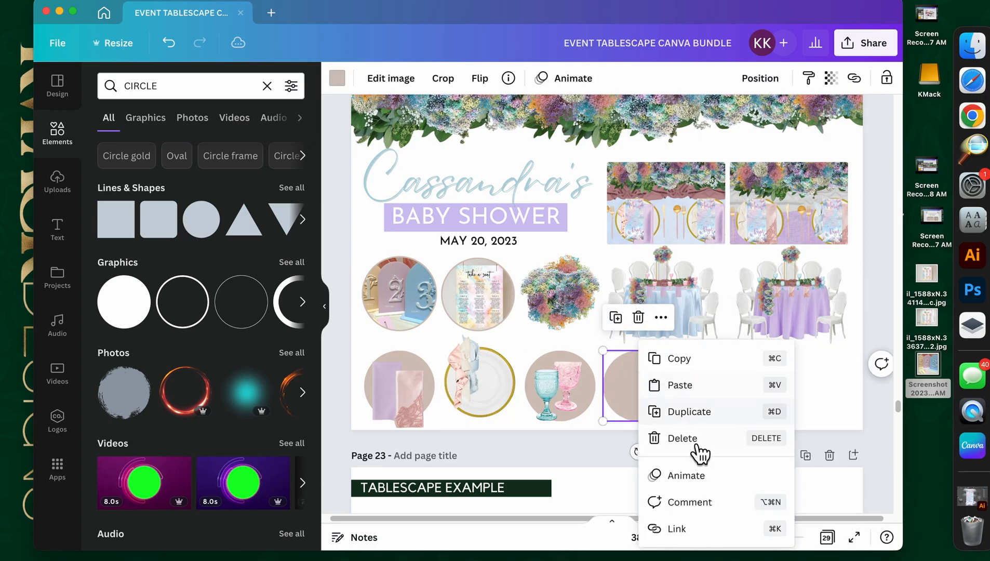
{"action": "left_click", "coordinate": [567, 375]}
{"action": "scroll", "coordinate": [671, 375], "scroll_direction": "down", "scroll_amount": 2}
{"action": "left_click_drag", "start_coordinate": [717, 537], "coordinate": [754, 538]}
{"action": "left_click", "coordinate": [632, 278]}
{"action": "right_click", "coordinate": [634, 279]}
{"action": "left_click", "coordinate": [634, 279]}
{"action": "right_click", "coordinate": [675, 360]}
{"action": "left_click", "coordinate": [622, 313]}
{"action": "mouse_move", "coordinate": [668, 306]}
{"action": "left_mouse_down"}
{"action": "mouse_move", "coordinate": [681, 305]}
{"action": "mouse_move", "coordinate": [670, 302]}
{"action": "left_mouse_up"}
{"action": "left_click", "coordinate": [760, 79]}
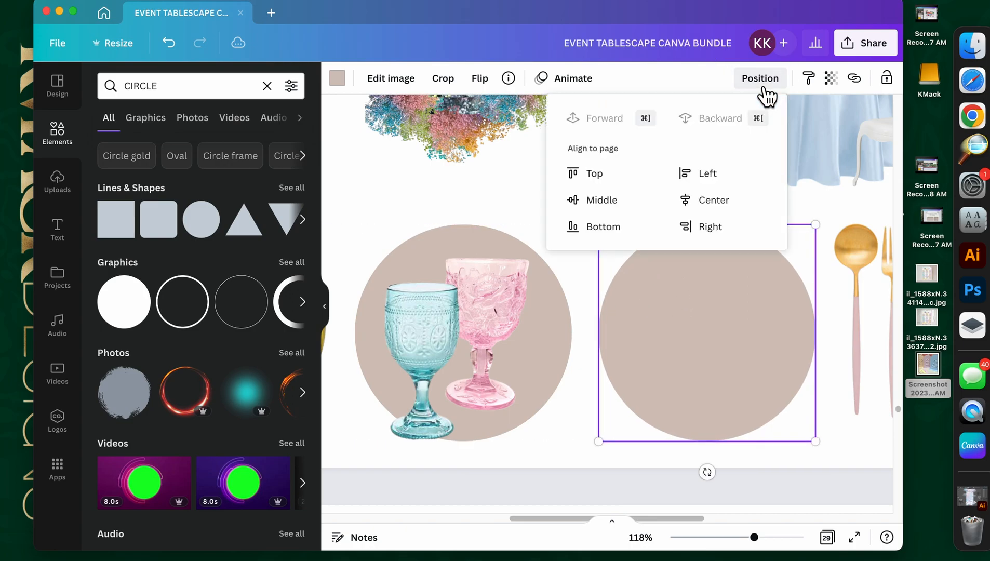
{"action": "left_click", "coordinate": [654, 287]}
Step: Cut and paste the cutlery set to bring it in front of the blank circle, and position it there
{"action": "left_click_drag", "start_coordinate": [760, 549], "coordinate": [749, 550]}
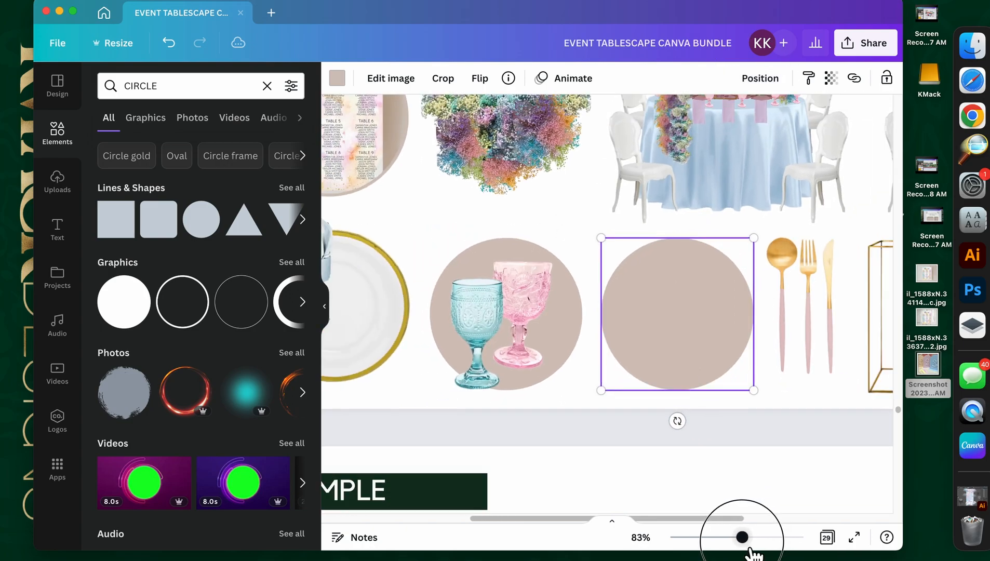
{"action": "left_click_drag", "start_coordinate": [833, 267], "coordinate": [663, 313]}
{"action": "key", "text": "super+x"}
{"action": "left_click", "coordinate": [692, 310]}
{"action": "key", "text": "super+v"}
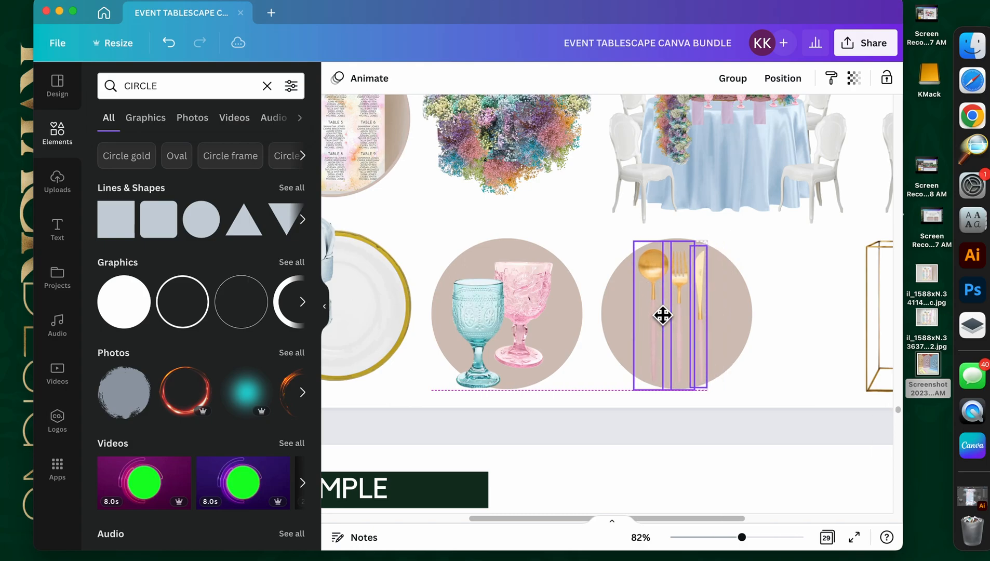
Step: Change the fill of the circle behind the cutlery from the document colors to white
{"action": "left_click", "coordinate": [742, 318]}
{"action": "left_click", "coordinate": [349, 84]}
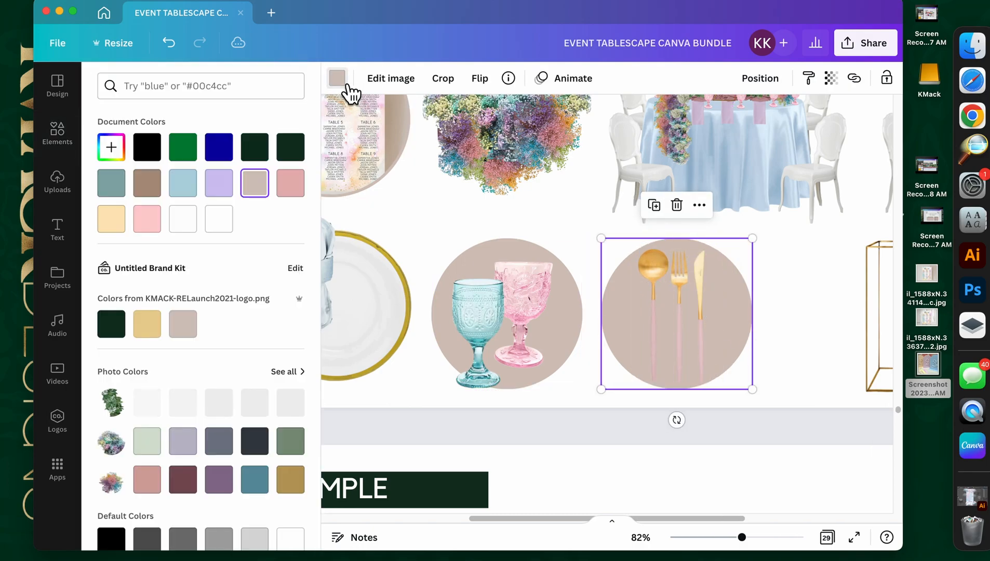
{"action": "left_click", "coordinate": [219, 219]}
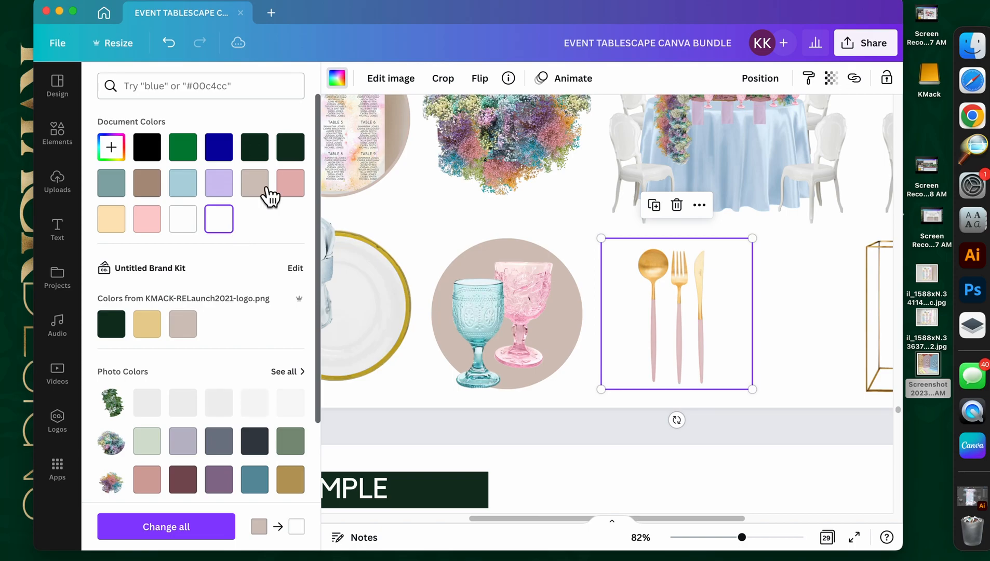
Step: Look through the image editing effects for an outline option for the white circle
{"action": "left_click", "coordinate": [407, 82]}
{"action": "scroll", "coordinate": [297, 244], "scroll_direction": "down", "scroll_amount": 10}
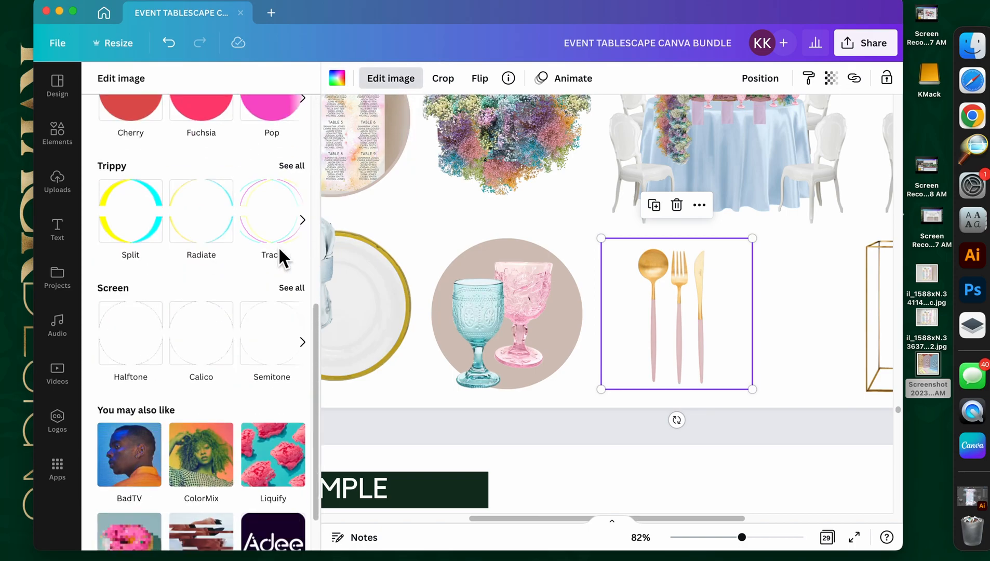
{"action": "scroll", "coordinate": [279, 249], "scroll_direction": "down", "scroll_amount": 2}
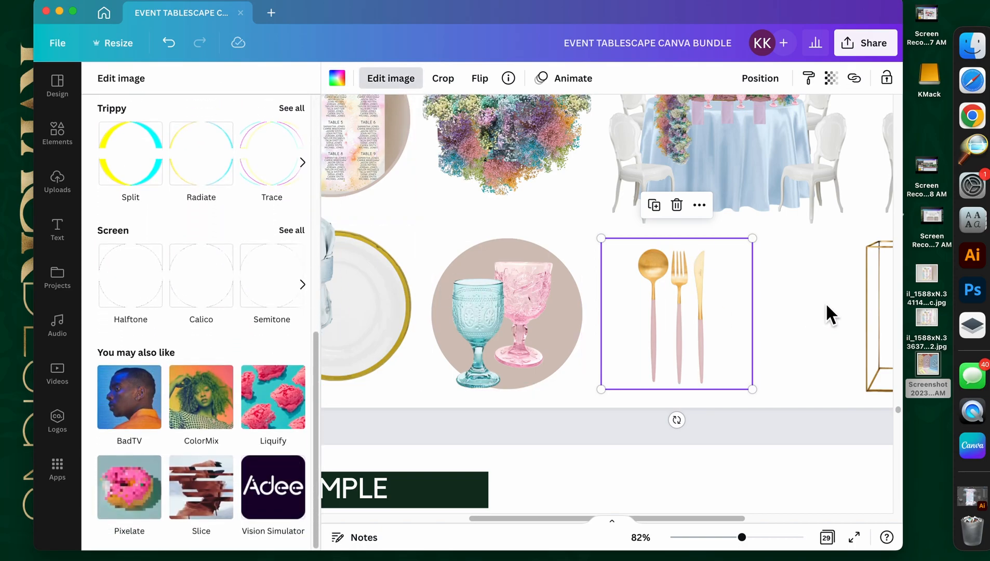
{"action": "left_click", "coordinate": [734, 298]}
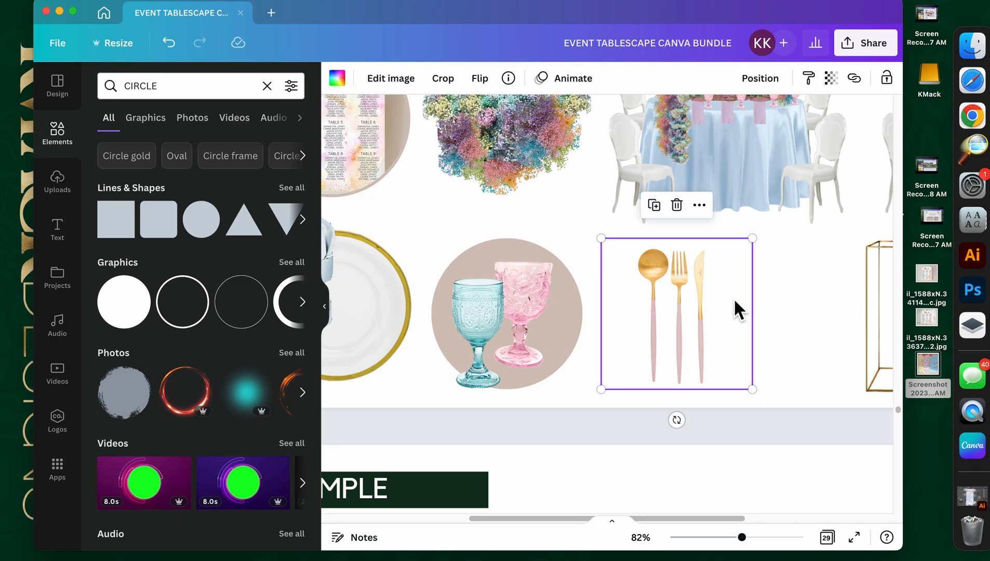
Step: Add the black outlined circle graphic, then shrink and position it as a ring around the cutlery
{"action": "left_click", "coordinate": [202, 313]}
{"action": "left_click", "coordinate": [740, 265]}
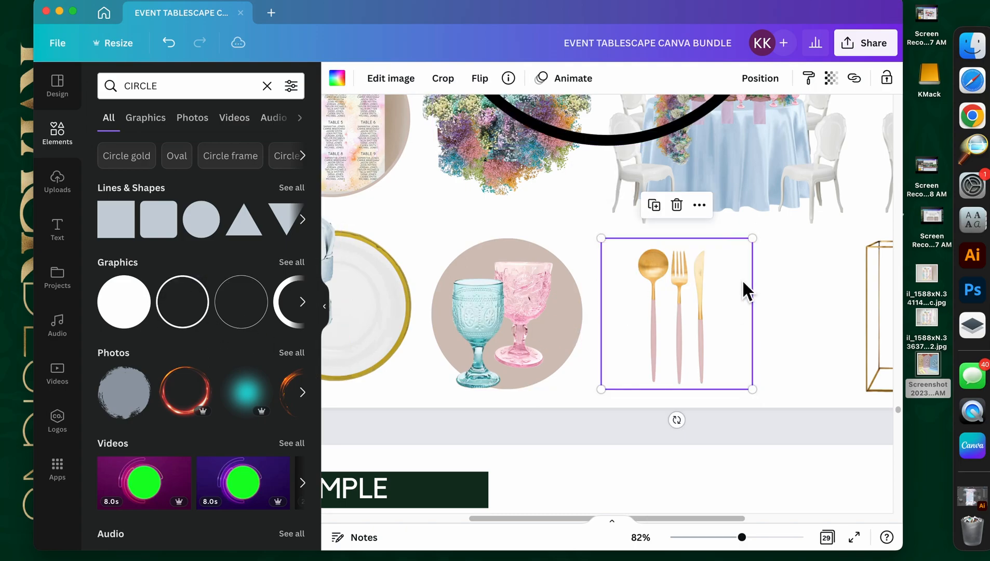
{"action": "left_click", "coordinate": [770, 280]}
{"action": "left_click_drag", "start_coordinate": [671, 258], "coordinate": [670, 297]}
{"action": "left_click_drag", "start_coordinate": [800, 286], "coordinate": [638, 130]}
{"action": "left_click_drag", "start_coordinate": [575, 136], "coordinate": [703, 389]}
{"action": "left_click_drag", "start_coordinate": [797, 234], "coordinate": [763, 266]}
{"action": "mouse_move", "coordinate": [745, 298]}
{"action": "left_mouse_down"}
{"action": "mouse_move", "coordinate": [756, 295]}
{"action": "mouse_move", "coordinate": [749, 286]}
{"action": "left_mouse_up"}
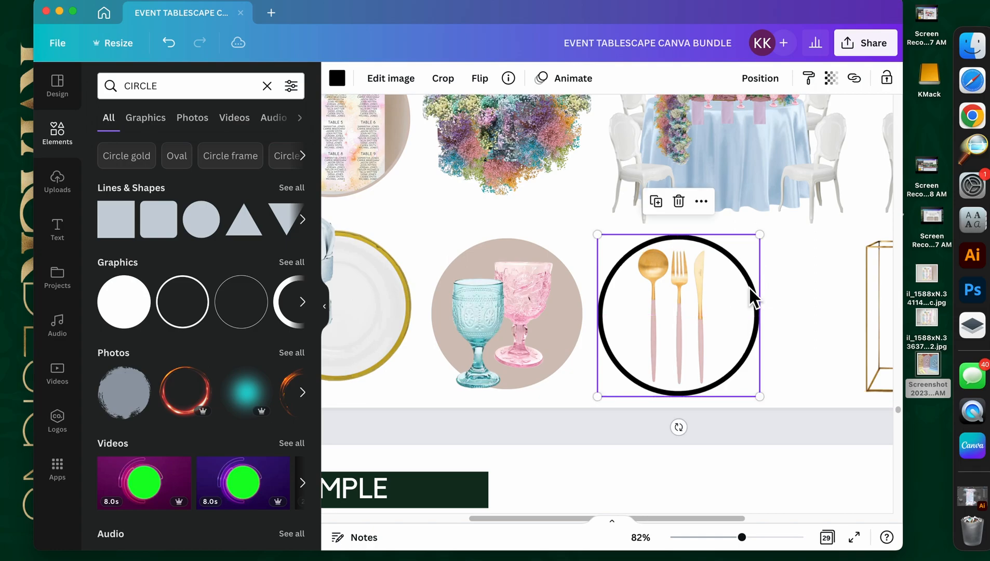
Step: Recolor the ring around the cutlery to the beige document color and nudge it into place
{"action": "right_click", "coordinate": [748, 286]}
{"action": "left_click", "coordinate": [691, 361]}
{"action": "left_click", "coordinate": [338, 78]}
{"action": "left_click", "coordinate": [255, 184]}
{"action": "left_click", "coordinate": [745, 281]}
{"action": "left_click_drag", "start_coordinate": [756, 306], "coordinate": [765, 313]}
{"action": "left_click", "coordinate": [792, 312]}
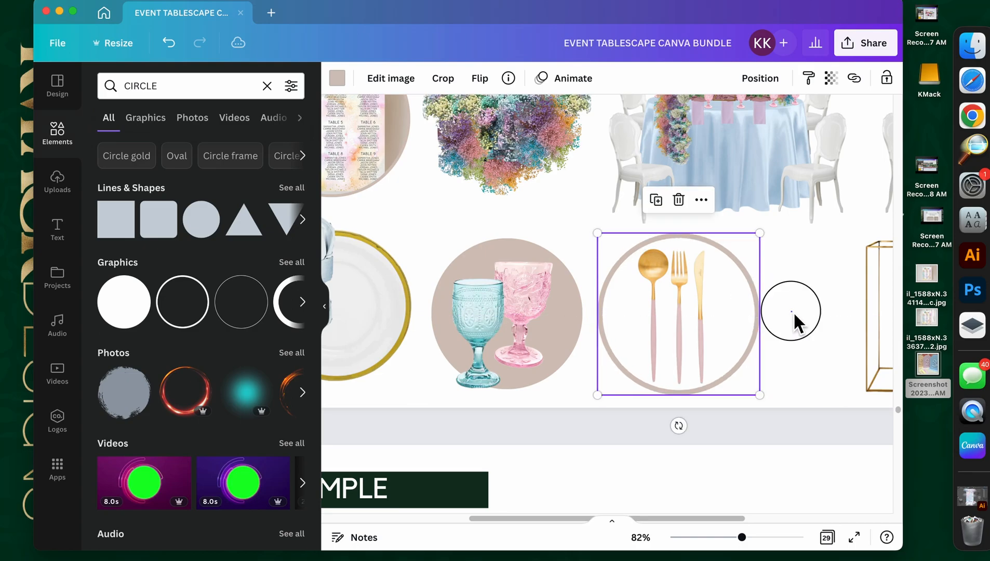
Step: Move the gold rectangular stand closer to the ringed cutlery set on page 22
{"action": "left_click_drag", "start_coordinate": [724, 519], "coordinate": [781, 538]}
{"action": "left_click_drag", "start_coordinate": [823, 367], "coordinate": [745, 358]}
{"action": "left_click_drag", "start_coordinate": [744, 393], "coordinate": [746, 396]}
{"action": "left_click", "coordinate": [759, 356]}
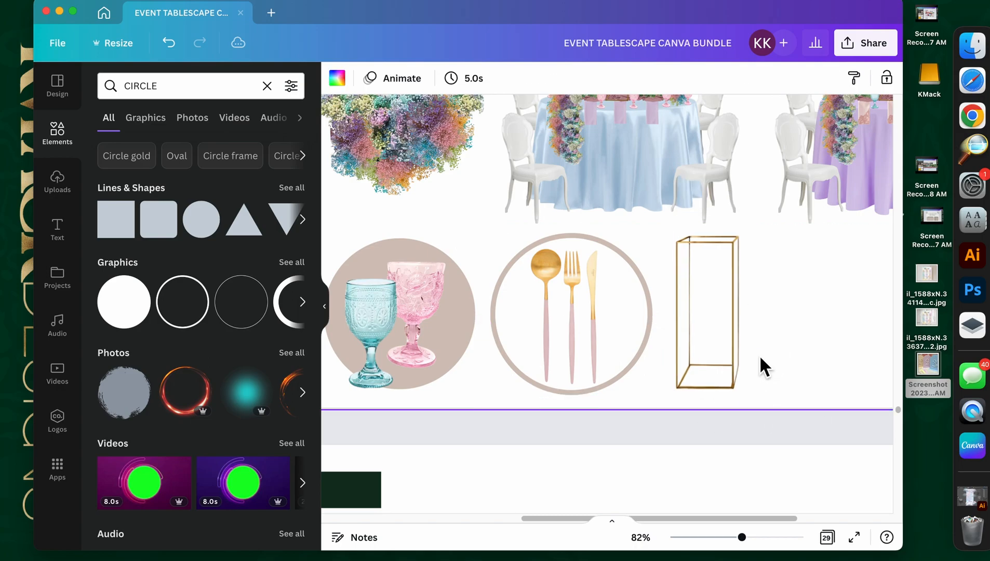
Step: Insert the uploaded Menu image, cut it from page 21 and paste it onto page 22
{"action": "key", "text": "super+equal"}
{"action": "left_click", "coordinate": [721, 539]}
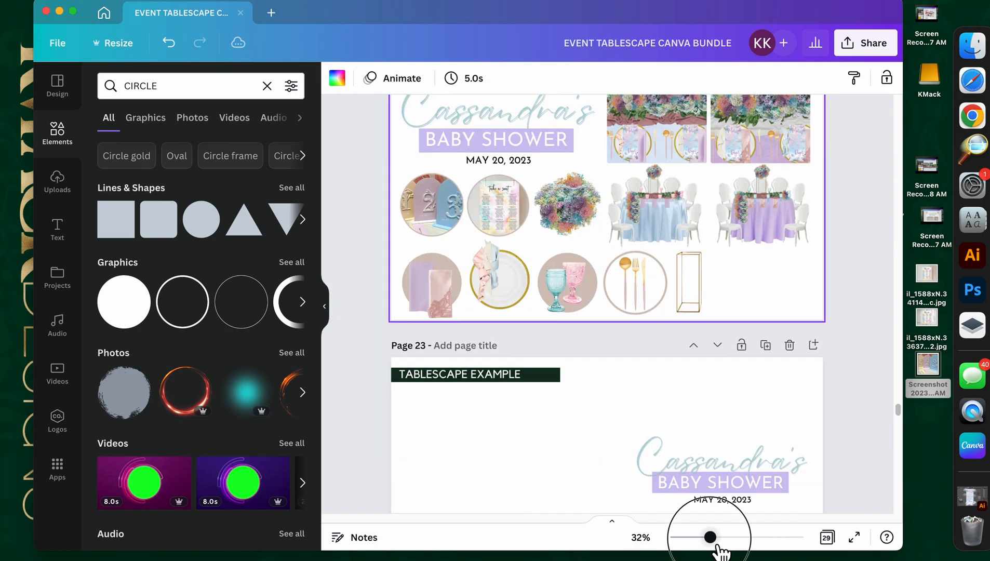
{"action": "scroll", "coordinate": [657, 373], "scroll_direction": "up", "scroll_amount": 5}
{"action": "scroll", "coordinate": [657, 373], "scroll_direction": "up", "scroll_amount": 10}
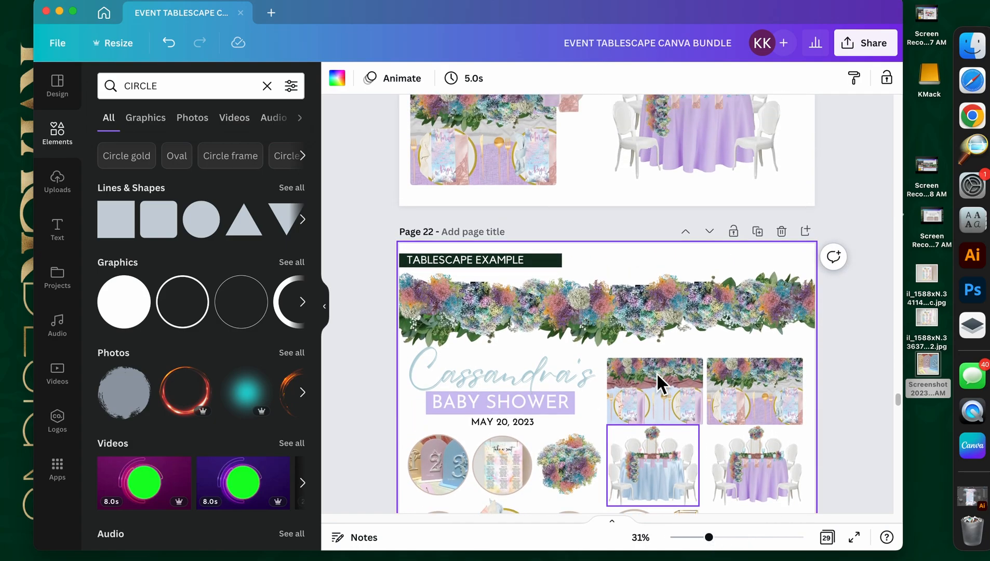
{"action": "scroll", "coordinate": [544, 287], "scroll_direction": "up", "scroll_amount": 2}
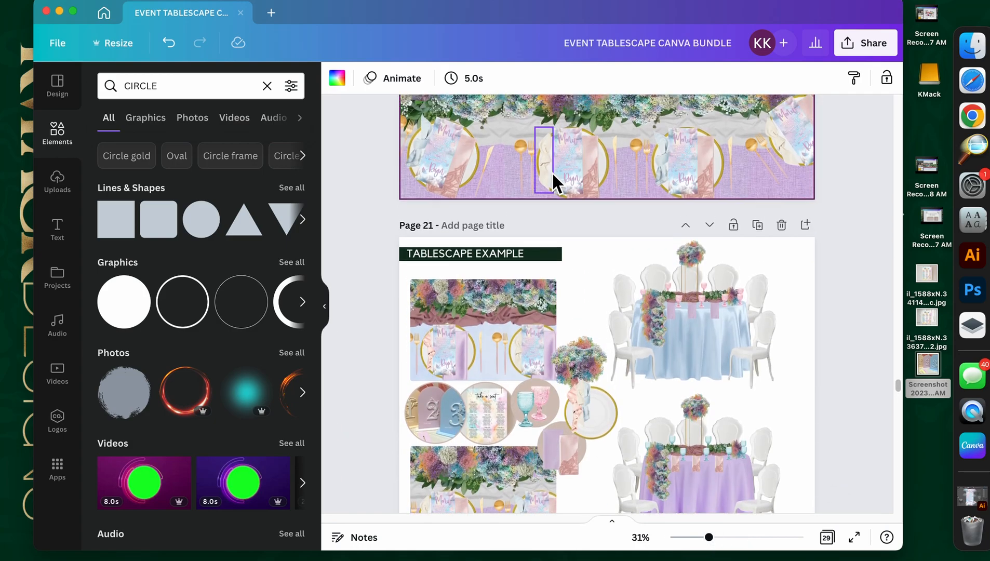
{"action": "left_click", "coordinate": [61, 201]}
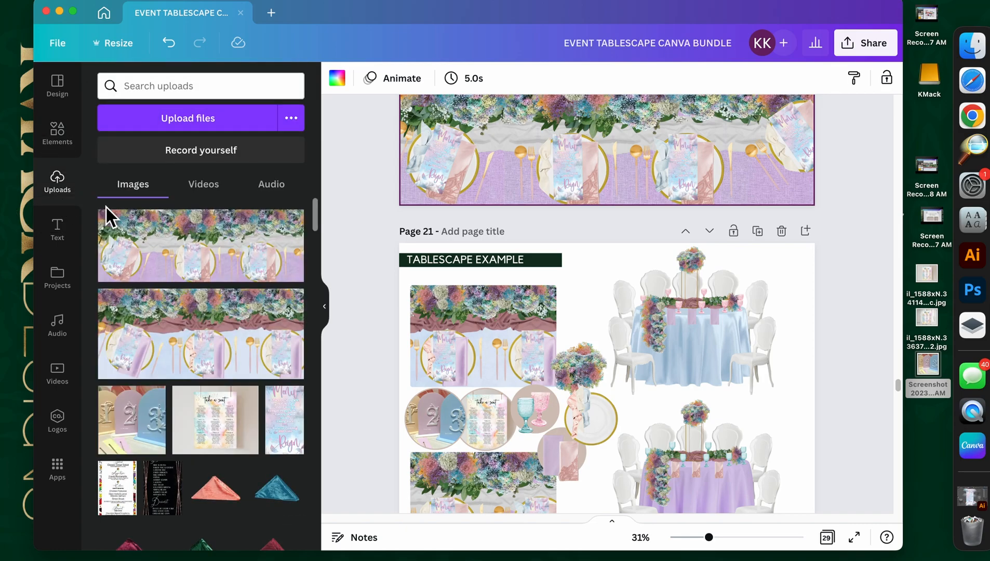
{"action": "scroll", "coordinate": [239, 379], "scroll_direction": "down", "scroll_amount": 4}
{"action": "left_click", "coordinate": [287, 344]}
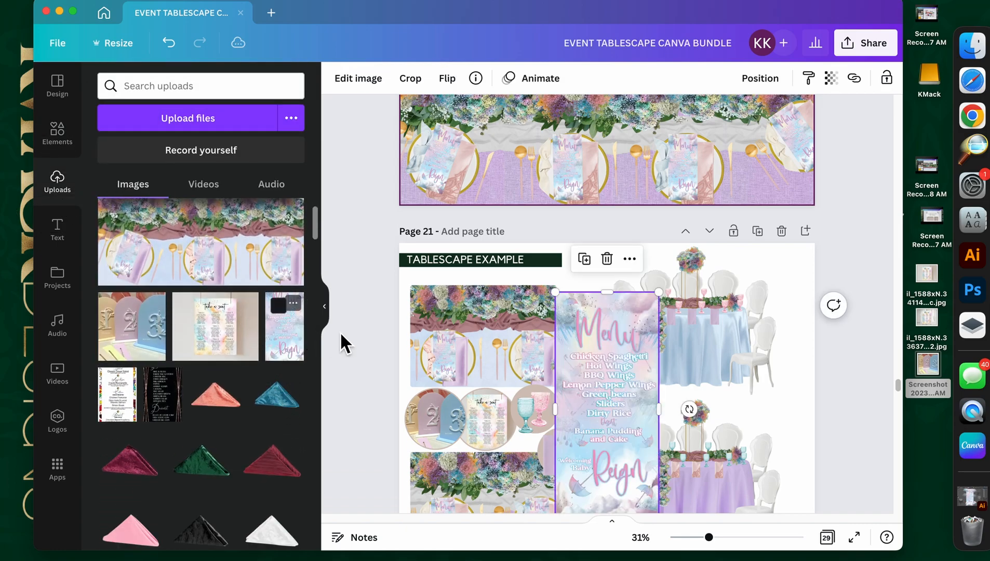
{"action": "key", "text": "Delete"}
{"action": "scroll", "coordinate": [637, 363], "scroll_direction": "down", "scroll_amount": 10}
{"action": "scroll", "coordinate": [638, 364], "scroll_direction": "up", "scroll_amount": 4}
{"action": "key", "text": "super+v"}
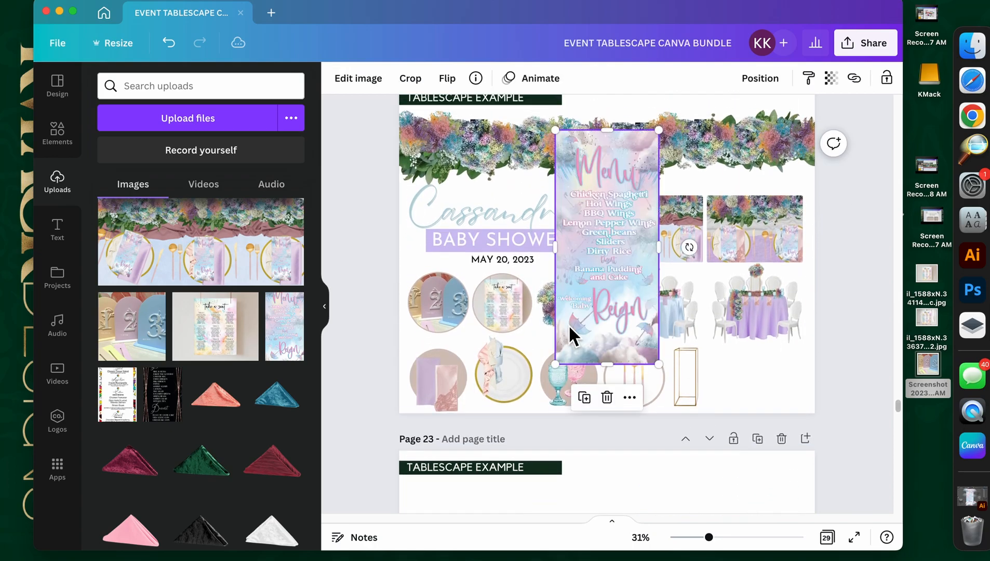
Step: Shrink the menu image to about 123 by 278 and place it just beside the gold stand
{"action": "left_click_drag", "start_coordinate": [555, 130], "coordinate": [640, 292]}
{"action": "left_click_drag", "start_coordinate": [645, 338], "coordinate": [729, 410]}
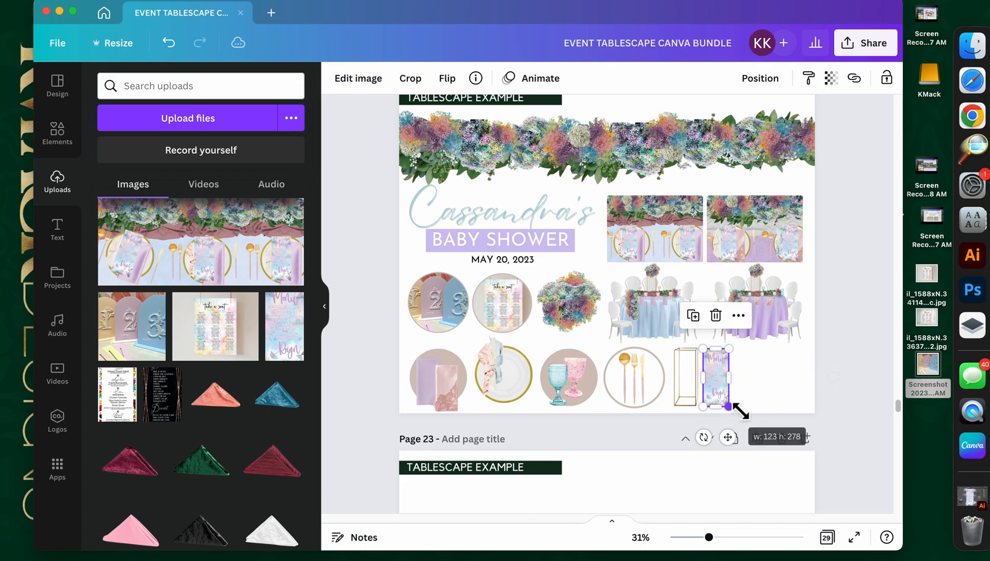
{"action": "left_click", "coordinate": [764, 387]}
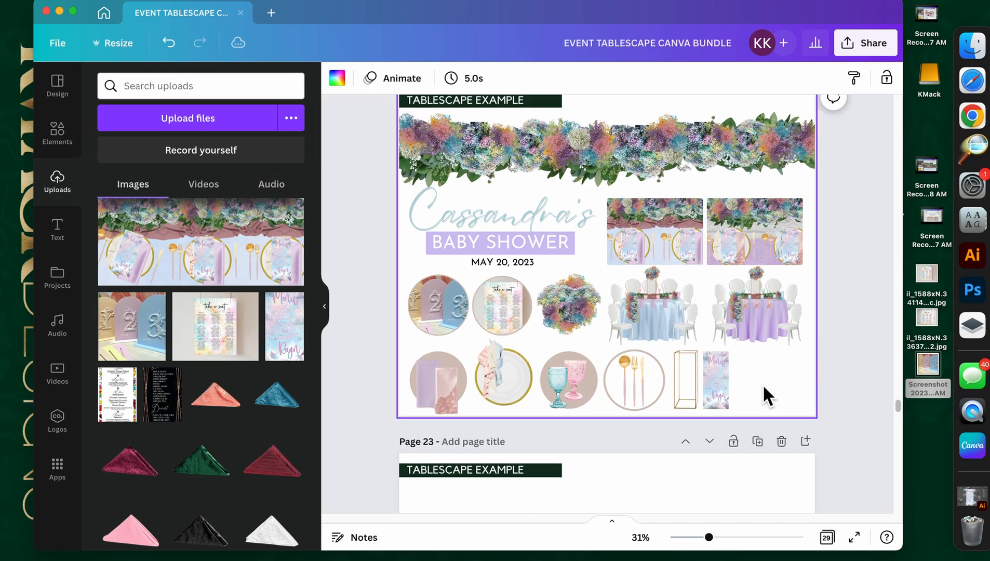
Step: Copy the mauve and white table runners from the Table Runners section on page 15 and paste them onto page 22
{"action": "scroll", "coordinate": [763, 384], "scroll_direction": "up", "scroll_amount": 1}
{"action": "scroll", "coordinate": [763, 384], "scroll_direction": "up", "scroll_amount": 20}
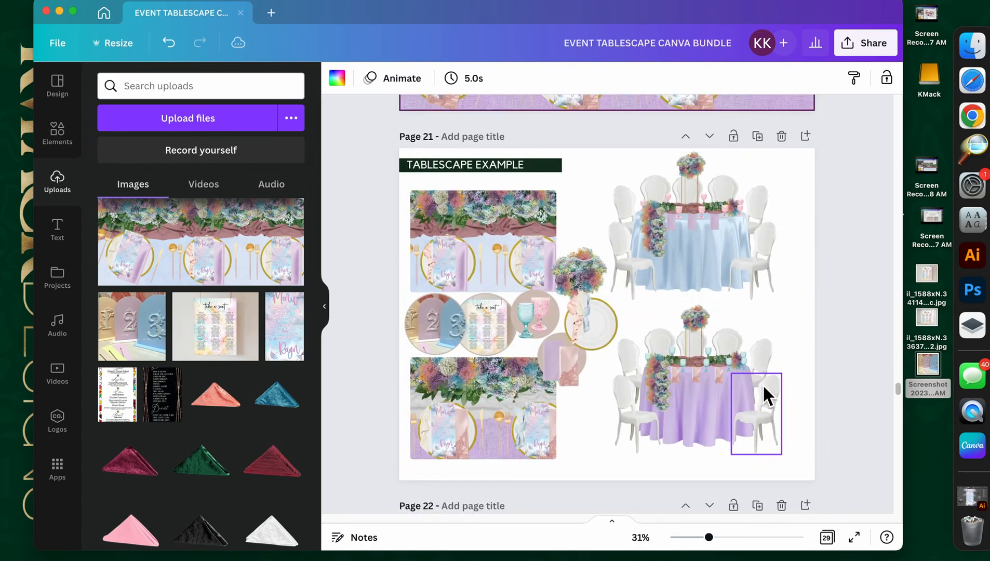
{"action": "scroll", "coordinate": [762, 384], "scroll_direction": "up", "scroll_amount": 10}
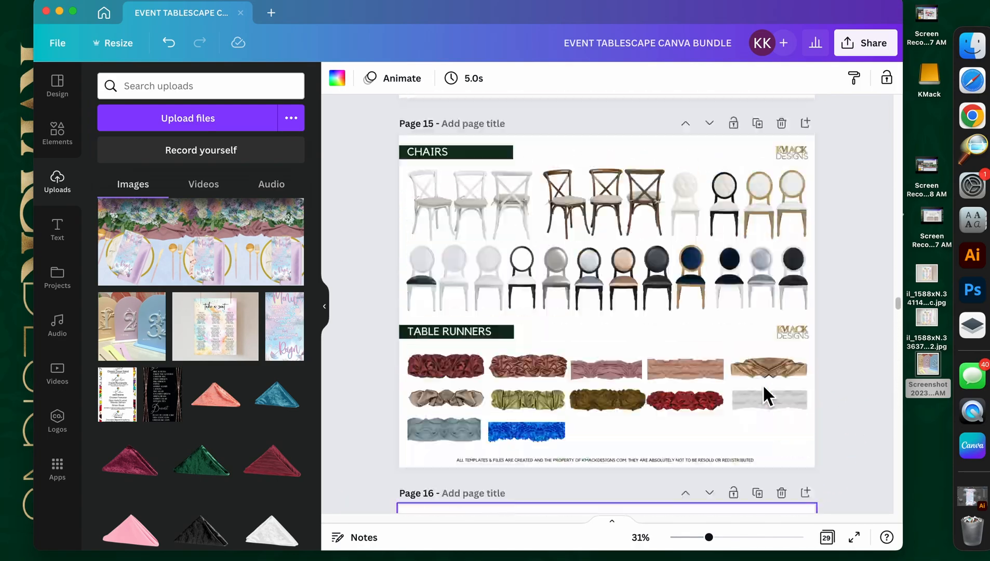
{"action": "scroll", "coordinate": [763, 384], "scroll_direction": "down", "scroll_amount": 5}
{"action": "left_click", "coordinate": [616, 219]}
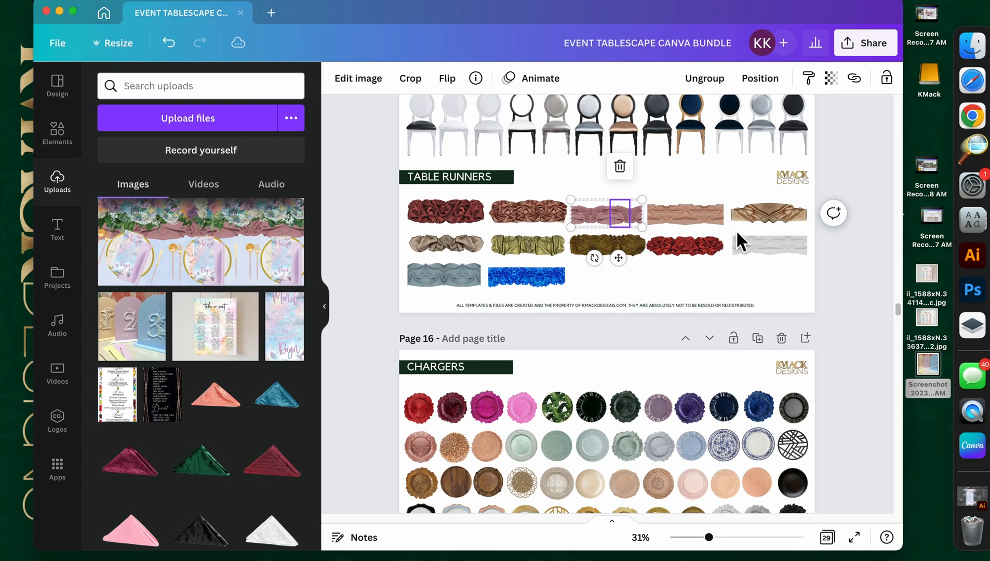
{"action": "left_click", "coordinate": [775, 250], "text": "shift"}
{"action": "scroll", "coordinate": [777, 302], "scroll_direction": "down", "scroll_amount": 10}
{"action": "scroll", "coordinate": [778, 303], "scroll_direction": "down", "scroll_amount": 10}
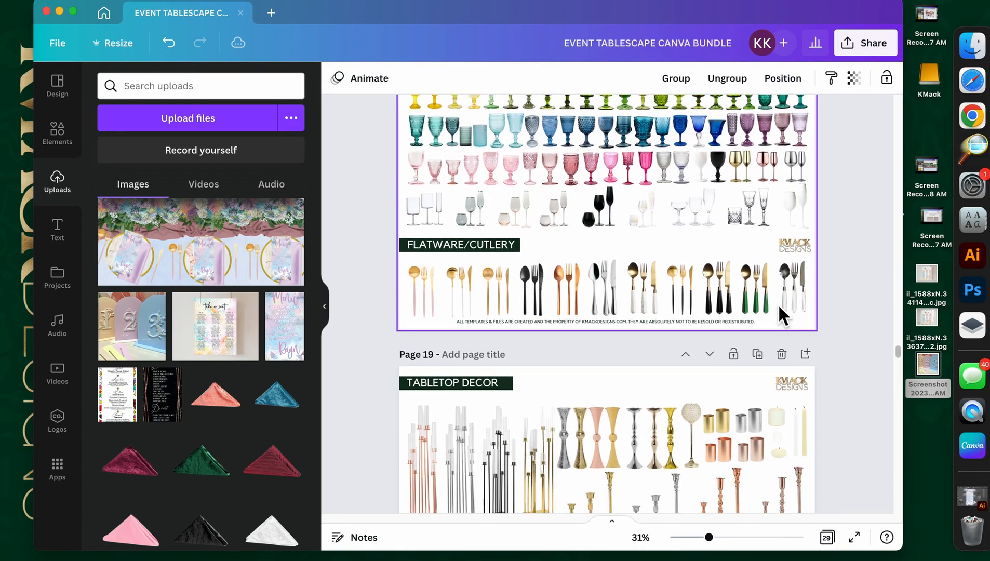
{"action": "scroll", "coordinate": [778, 305], "scroll_direction": "down", "scroll_amount": 12}
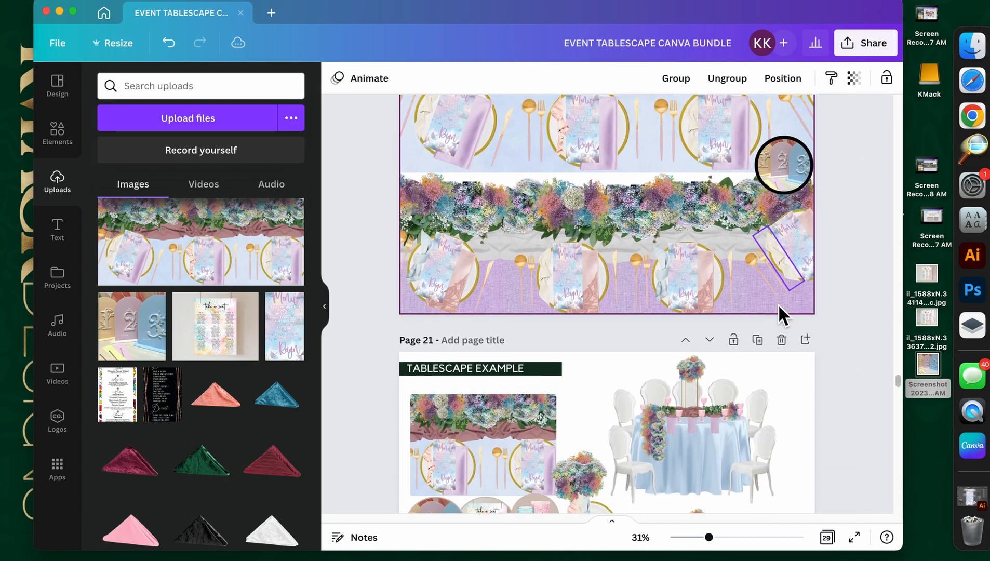
{"action": "scroll", "coordinate": [743, 359], "scroll_direction": "down", "scroll_amount": 2}
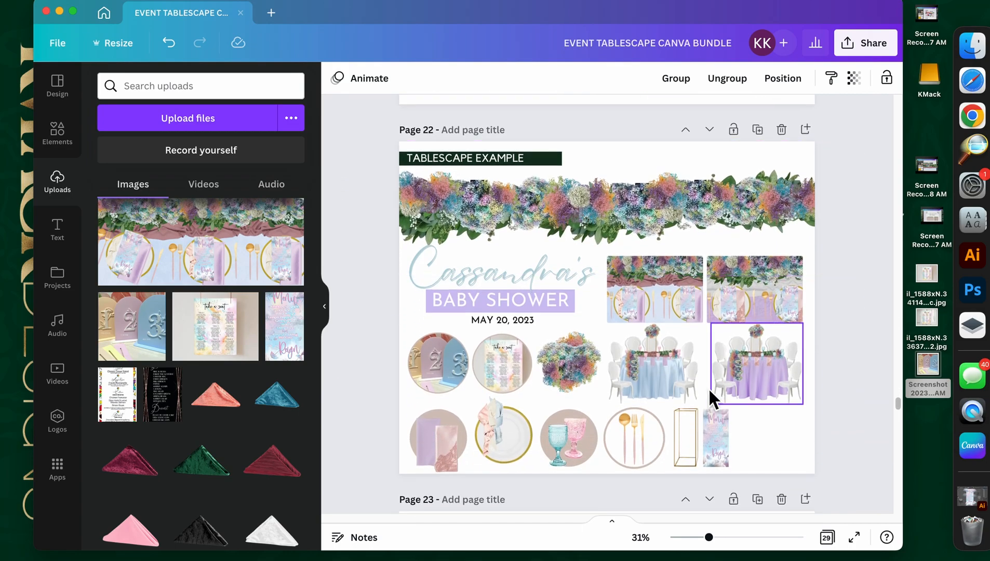
{"action": "key", "text": "super+v"}
Step: Shrink the two table runners and stack them in the empty space beside the menu image, mauve above white
{"action": "left_click", "coordinate": [776, 447]}
{"action": "left_click_drag", "start_coordinate": [769, 407], "coordinate": [763, 457]}
{"action": "left_click_drag", "start_coordinate": [598, 375], "coordinate": [768, 458]}
{"action": "left_click", "coordinate": [763, 458]}
{"action": "left_click", "coordinate": [823, 451]}
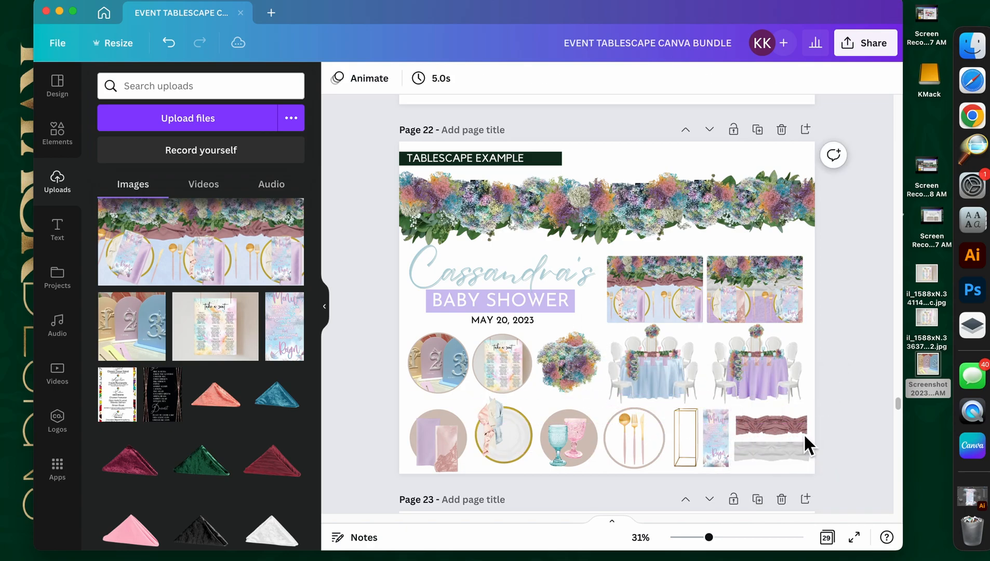
Step: Select the title, table setups and decor items below the garland and move them up slightly together
{"action": "left_click_drag", "start_coordinate": [389, 274], "coordinate": [792, 447]}
{"action": "left_click", "coordinate": [416, 257]}
Step: Resize the floral garland and reposition it across the upper part of page 22
{"action": "mouse_move", "coordinate": [465, 222]}
{"action": "left_mouse_down"}
{"action": "mouse_move", "coordinate": [465, 232]}
{"action": "mouse_move", "coordinate": [463, 225]}
{"action": "left_mouse_up"}
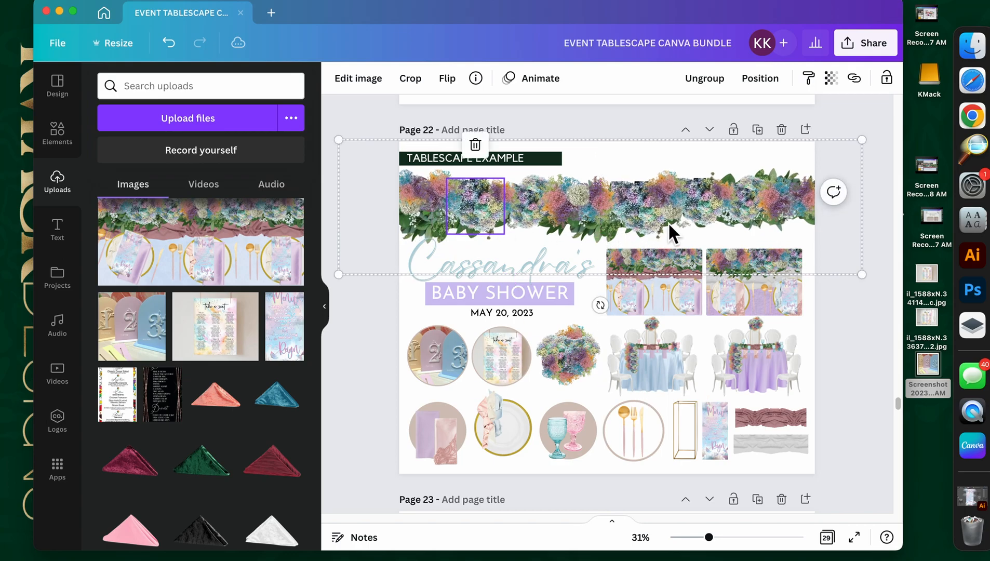
{"action": "left_click_drag", "start_coordinate": [343, 277], "coordinate": [371, 265]}
{"action": "mouse_move", "coordinate": [592, 200]}
{"action": "left_mouse_down"}
{"action": "mouse_move", "coordinate": [578, 197]}
{"action": "mouse_move", "coordinate": [587, 198]}
{"action": "left_mouse_up"}
{"action": "left_click_drag", "start_coordinate": [857, 288], "coordinate": [881, 305]}
{"action": "left_click_drag", "start_coordinate": [715, 226], "coordinate": [708, 222]}
{"action": "left_click", "coordinate": [858, 313]}
{"action": "scroll", "coordinate": [858, 312], "scroll_direction": "up", "scroll_amount": 8}
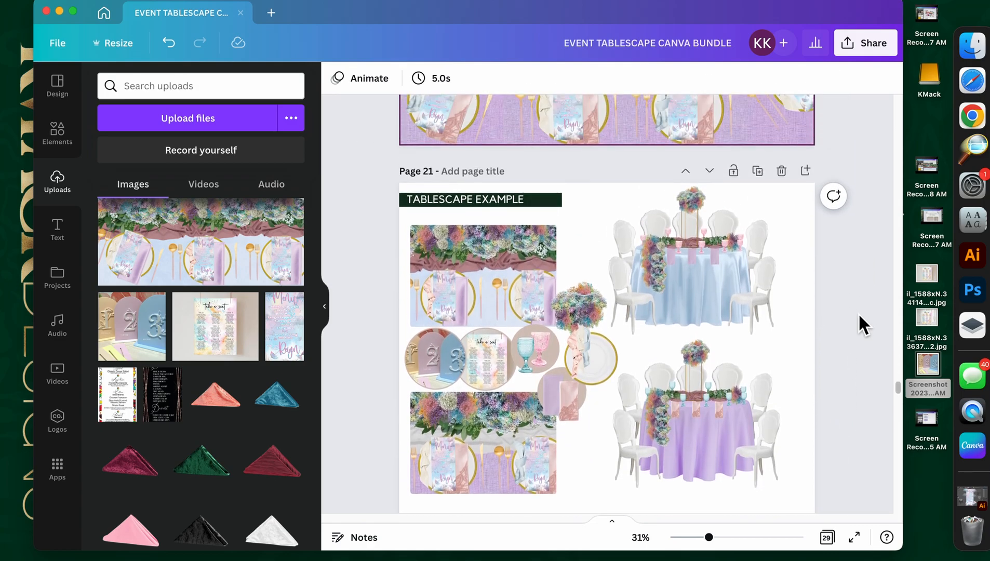